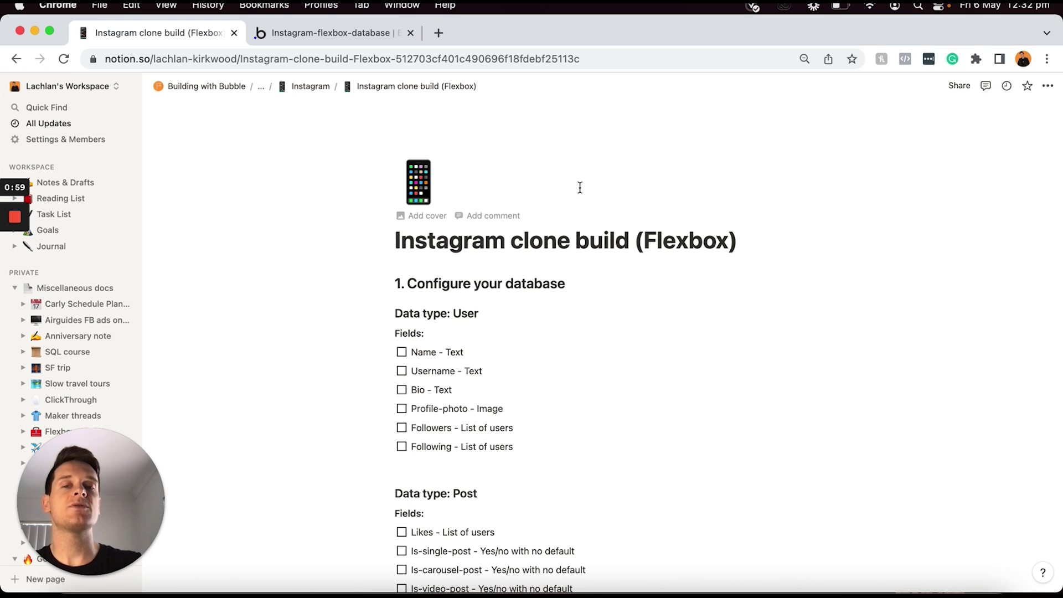
Read through the Instagram clone build plan, from the database data types to the feature checklist
scroll(580, 198, down, 2)
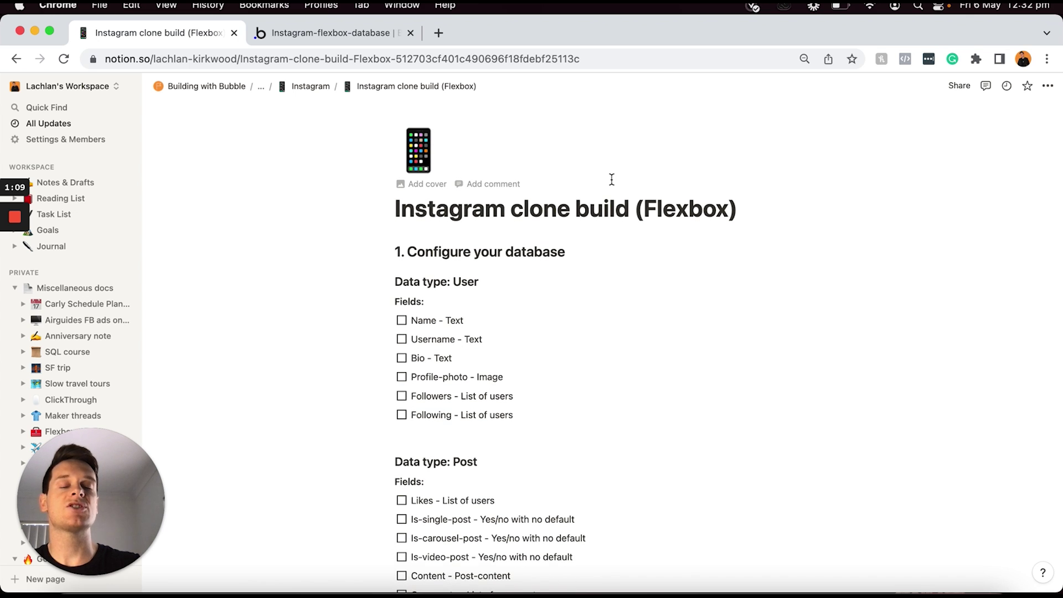
scroll(609, 178, down, 2)
scroll(612, 179, down, 2)
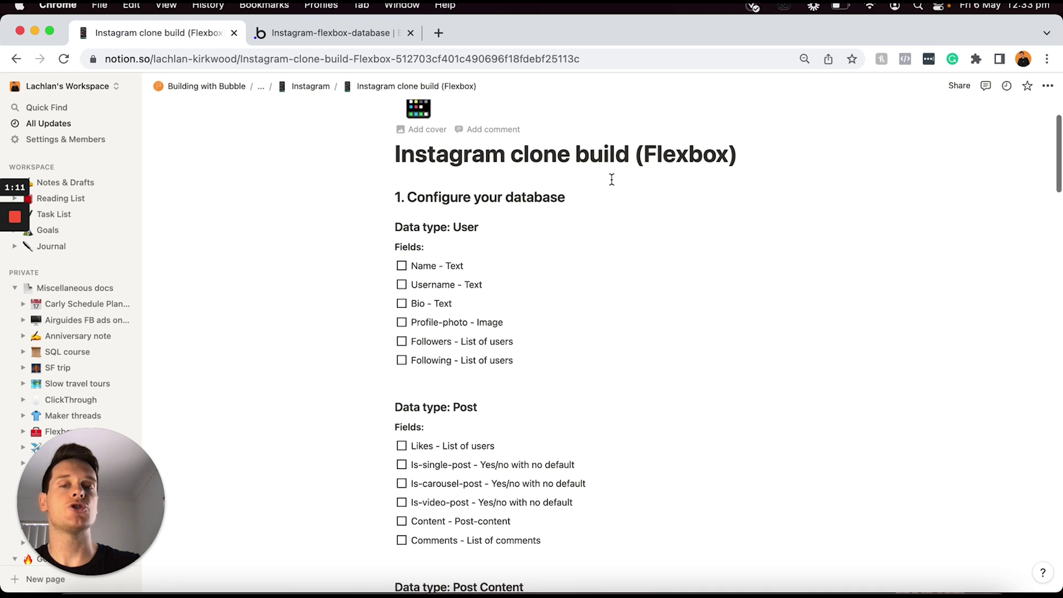
scroll(526, 294, down, 10)
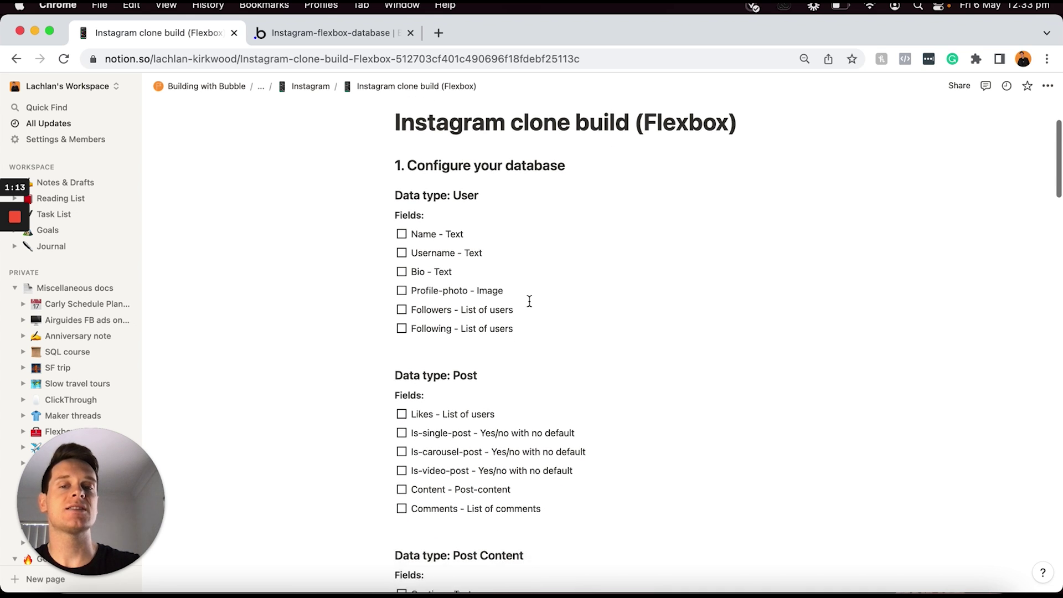
scroll(529, 301, down, 6)
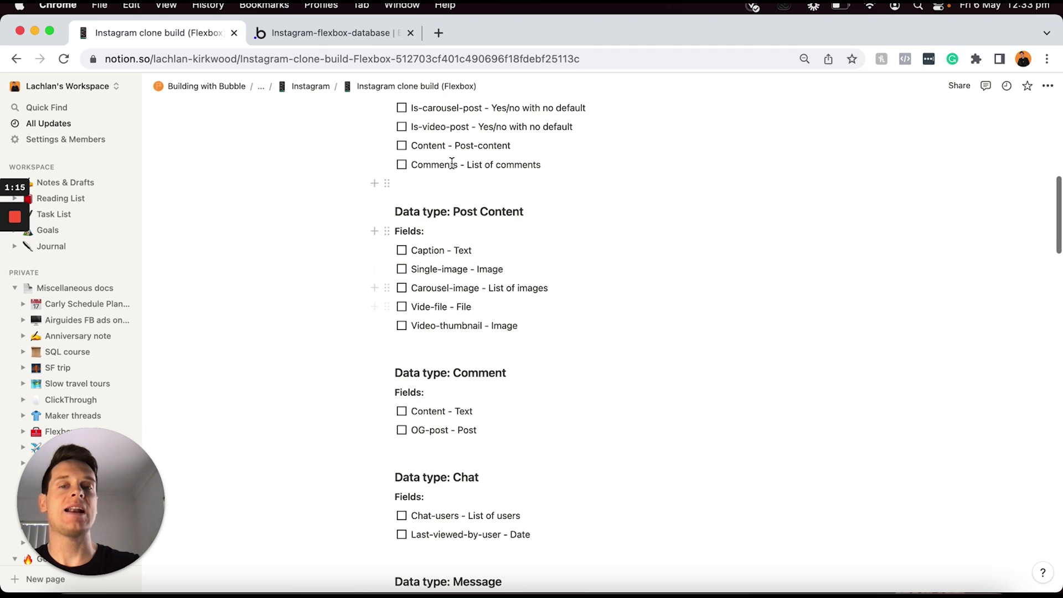
scroll(548, 284, down, 15)
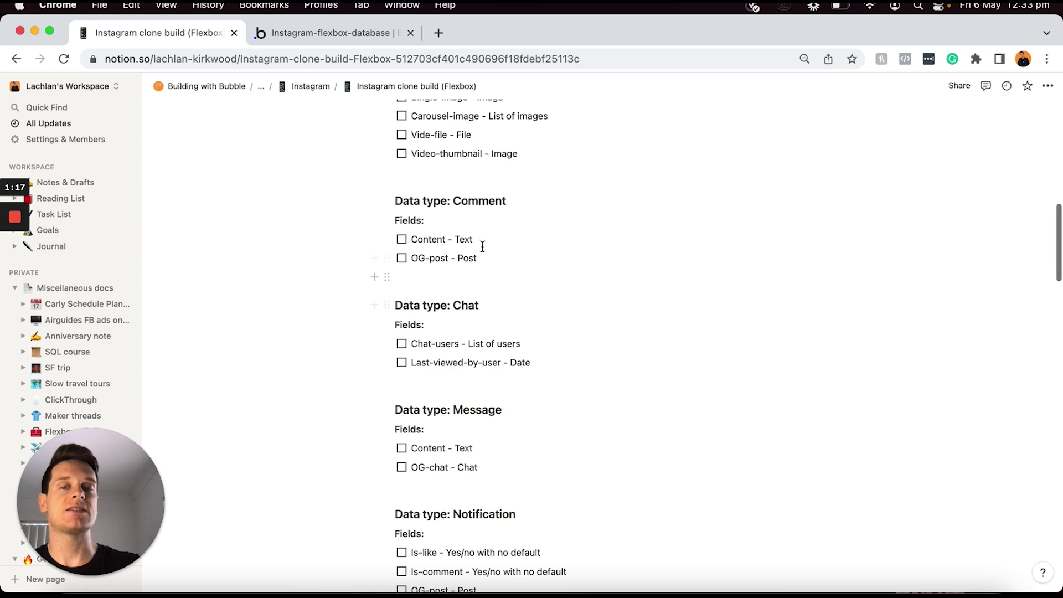
scroll(556, 323, down, 20)
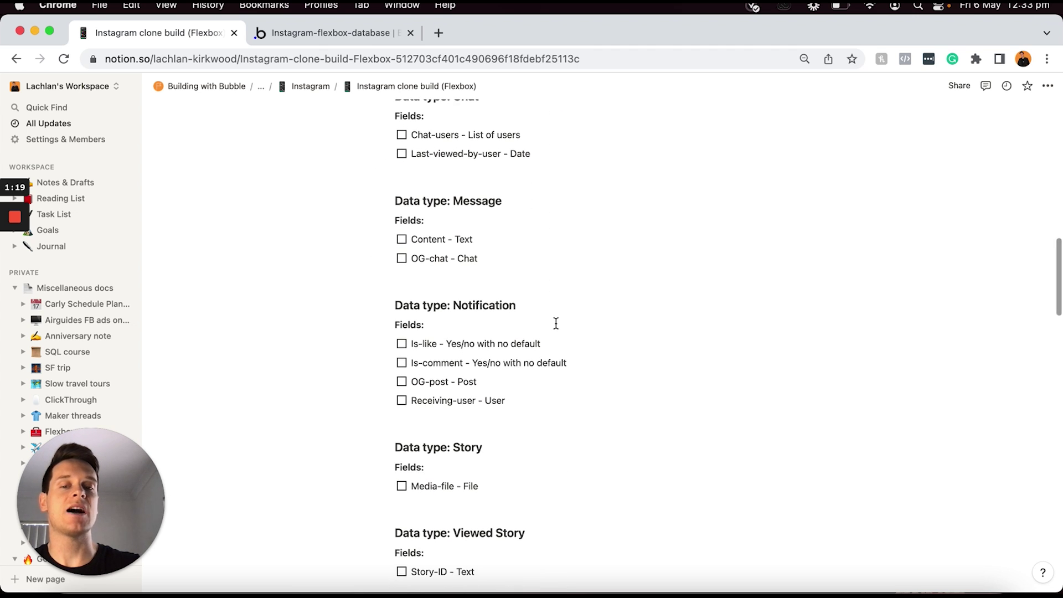
scroll(556, 323, down, 20)
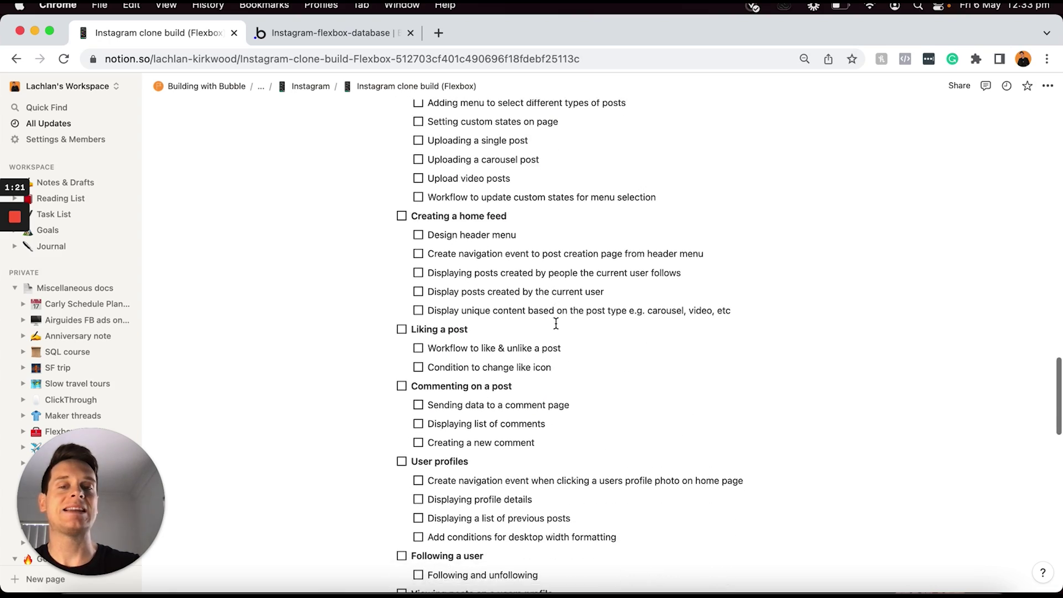
scroll(556, 323, down, 12)
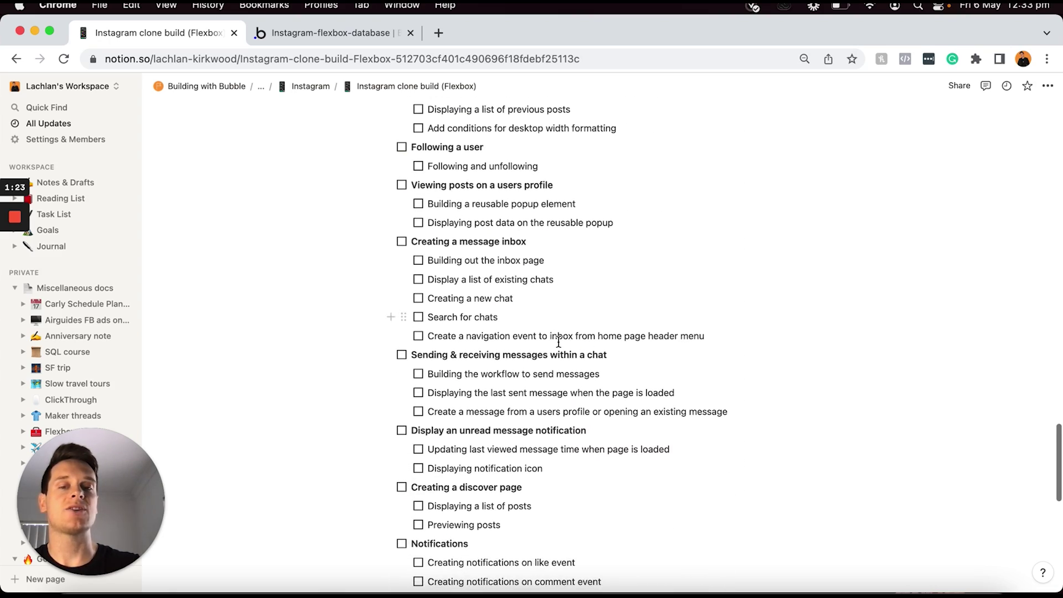
scroll(481, 368, up, 20)
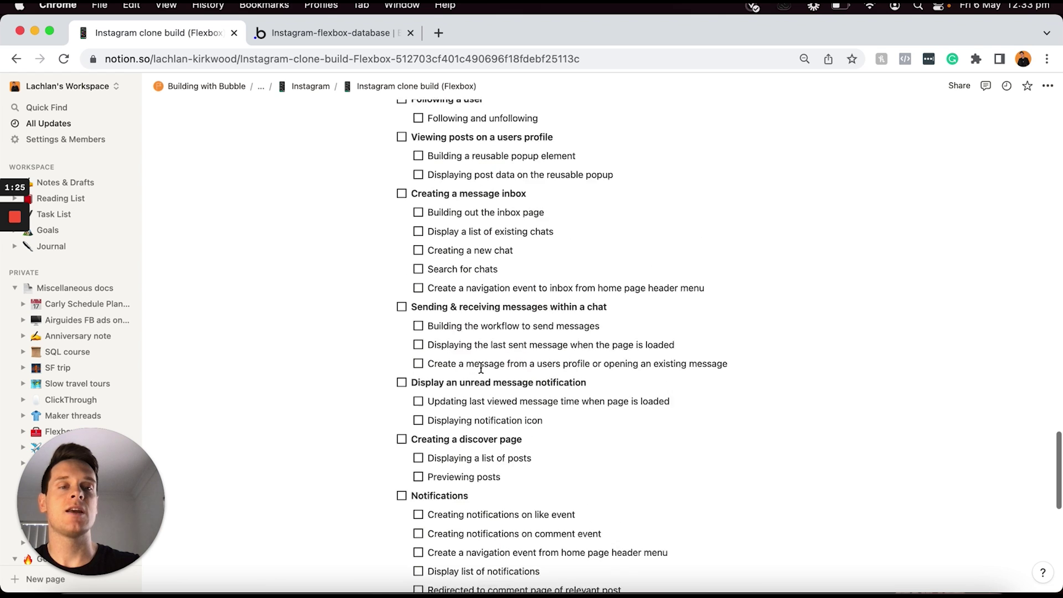
scroll(481, 367, up, 2)
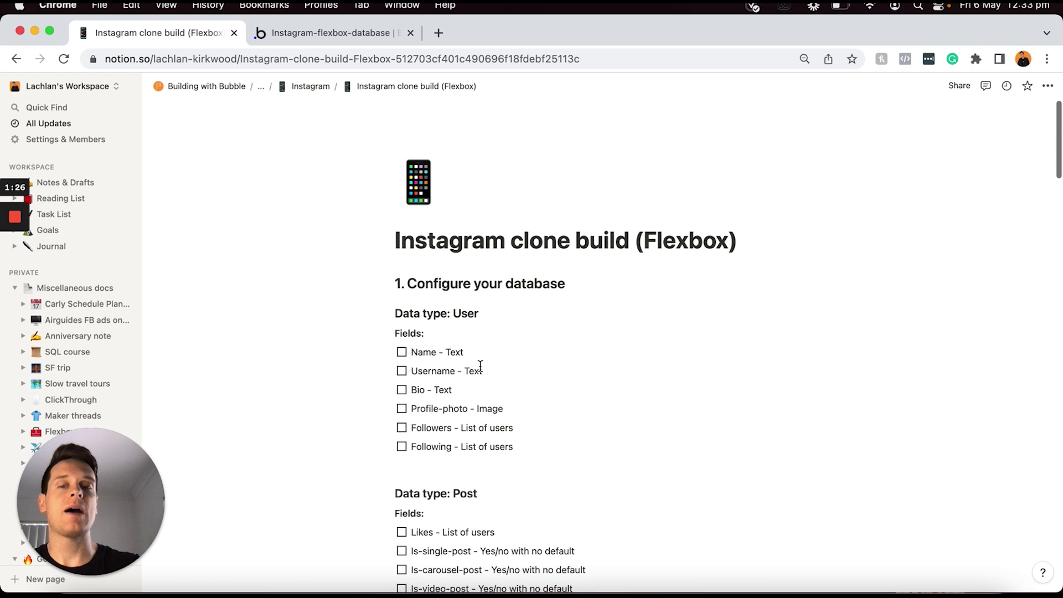
Tick the Name and Username items under the User data type, and clear both again
click(402, 353)
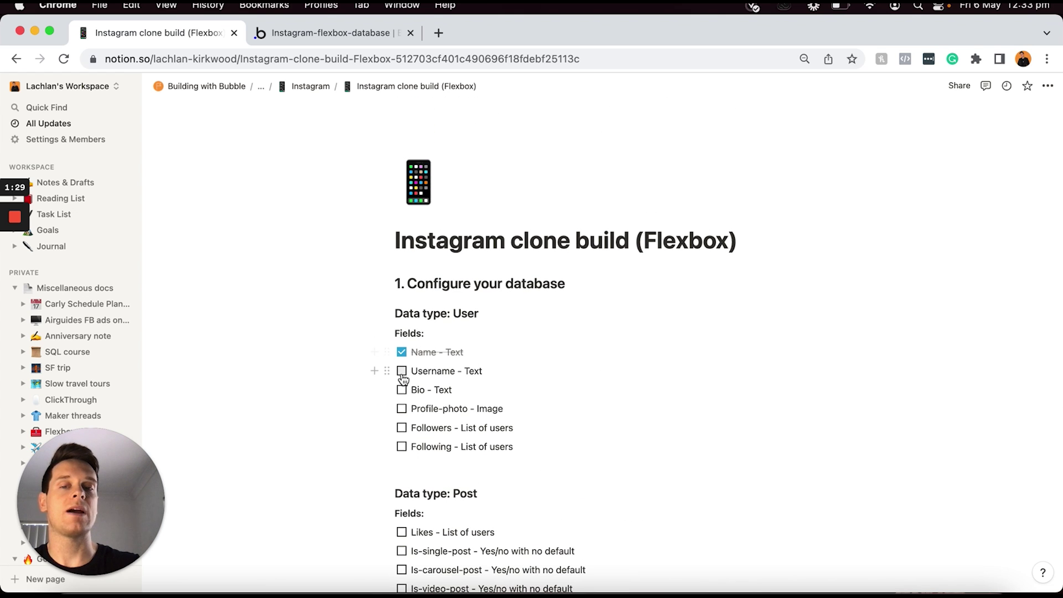
click(402, 372)
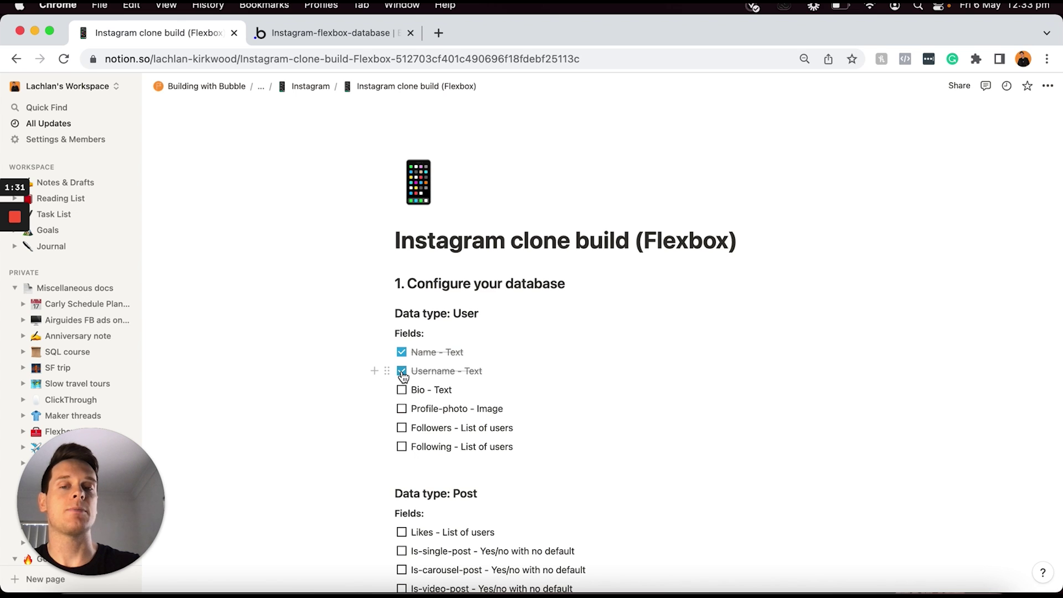
click(402, 372)
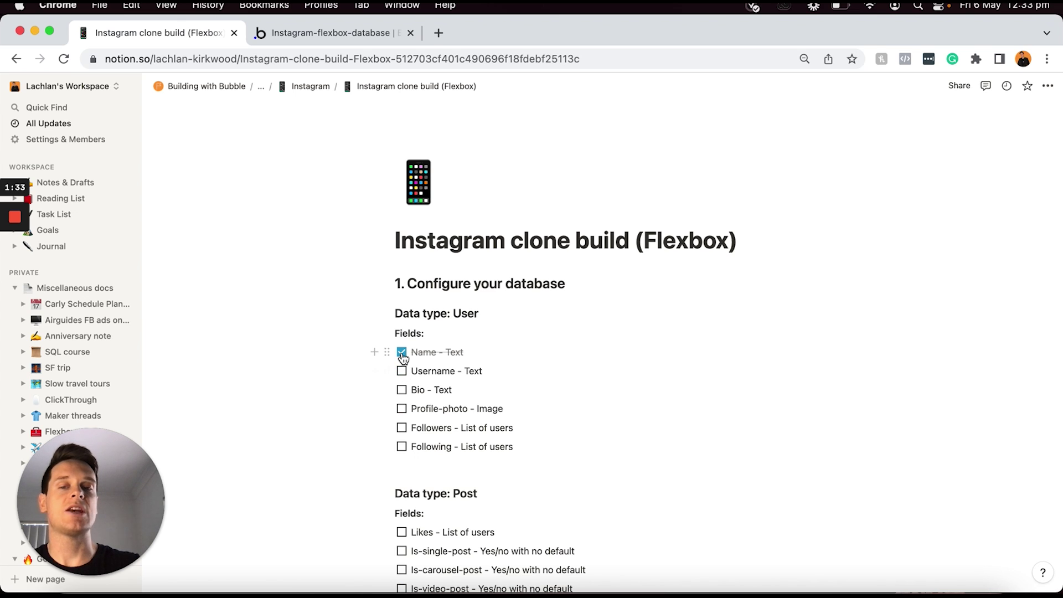
click(402, 353)
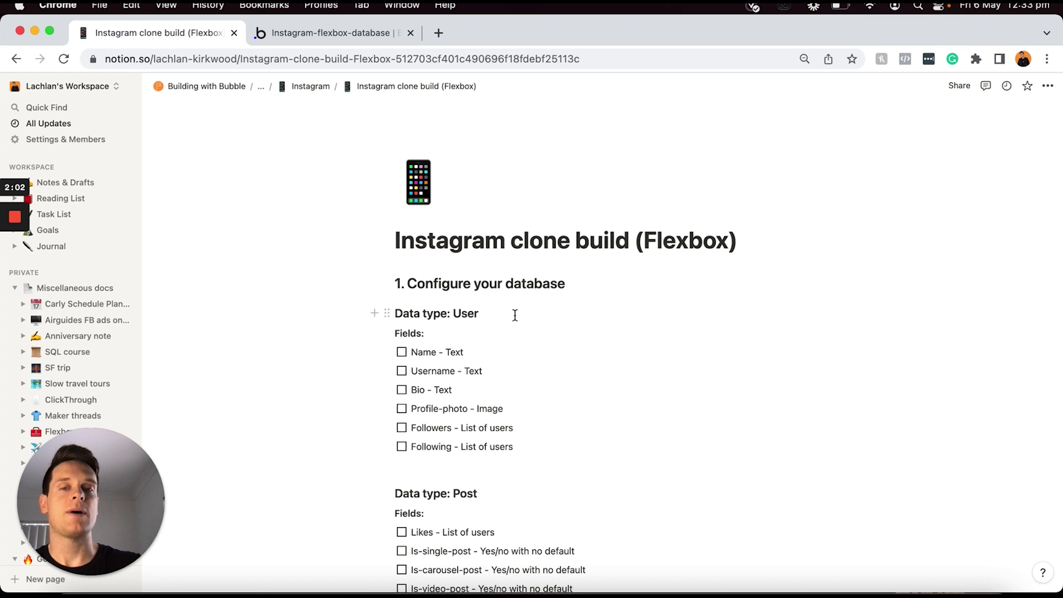
Switch to the Instagram-flexbox-database app in Bubble and open its custom data types
scroll(502, 318, down, 3)
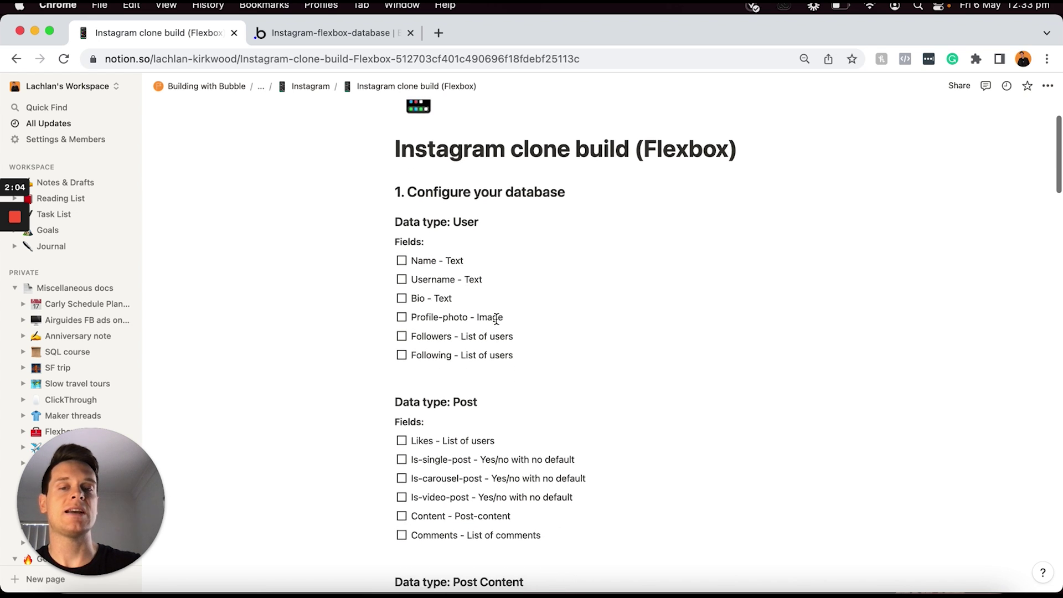
scroll(496, 319, down, 1)
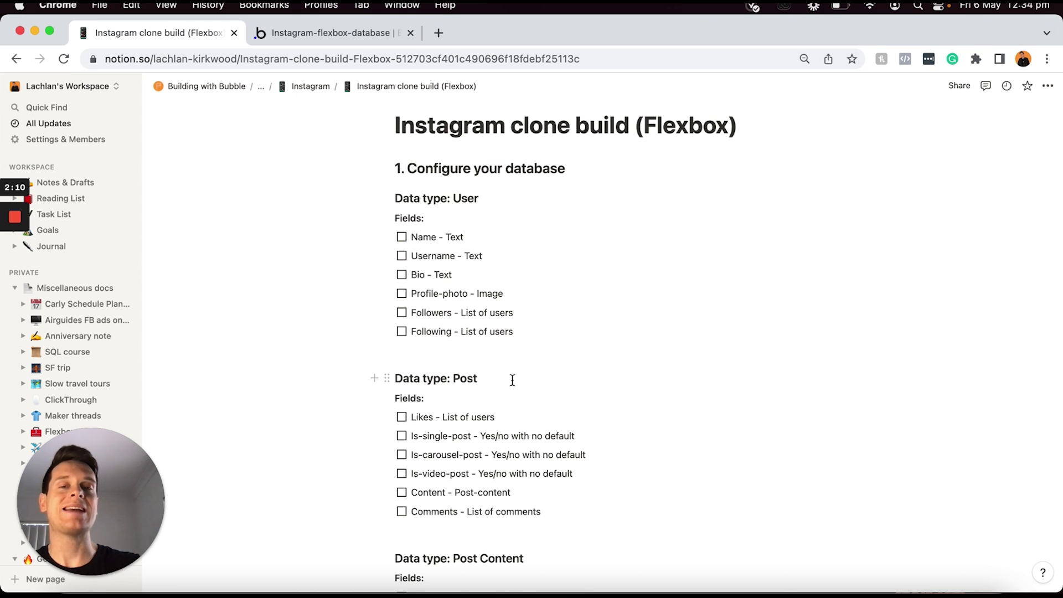
click(344, 36)
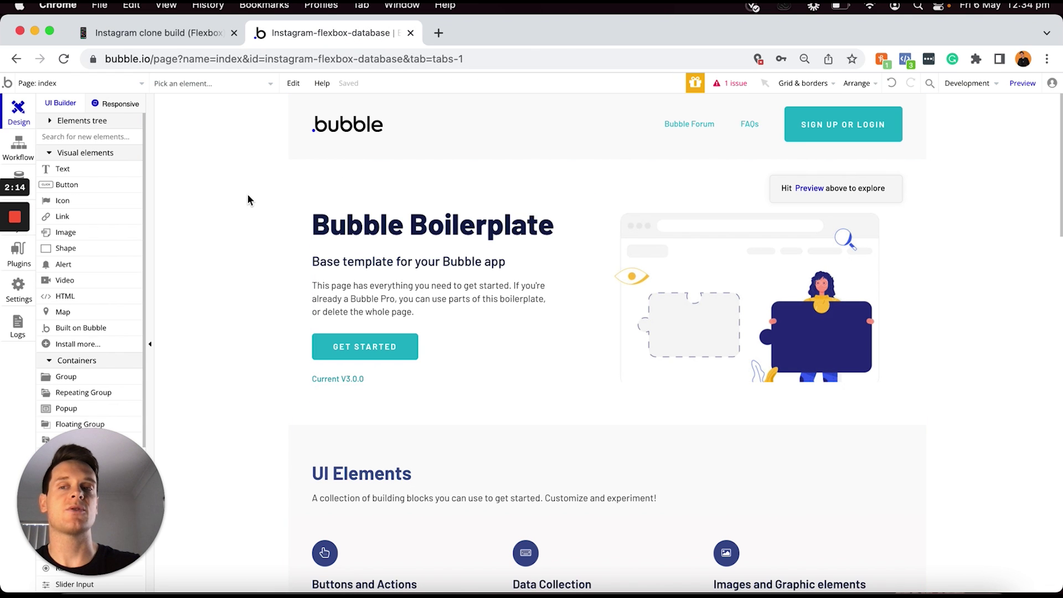
click(31, 169)
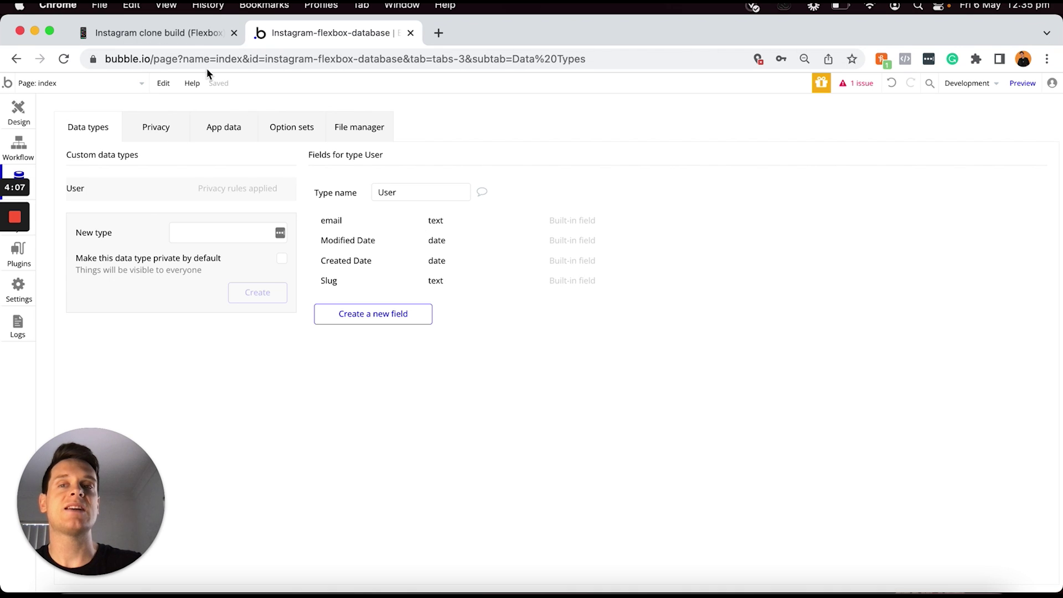
Switch to the Notion build plan and review the planned data types from User through Viewed Story
click(194, 32)
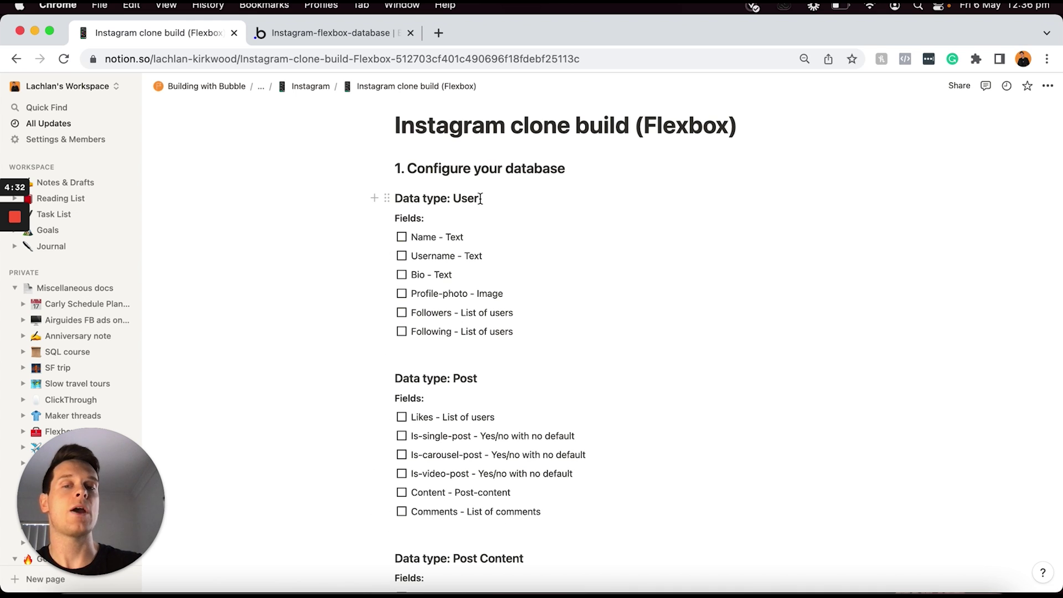
scroll(481, 199, down, 4)
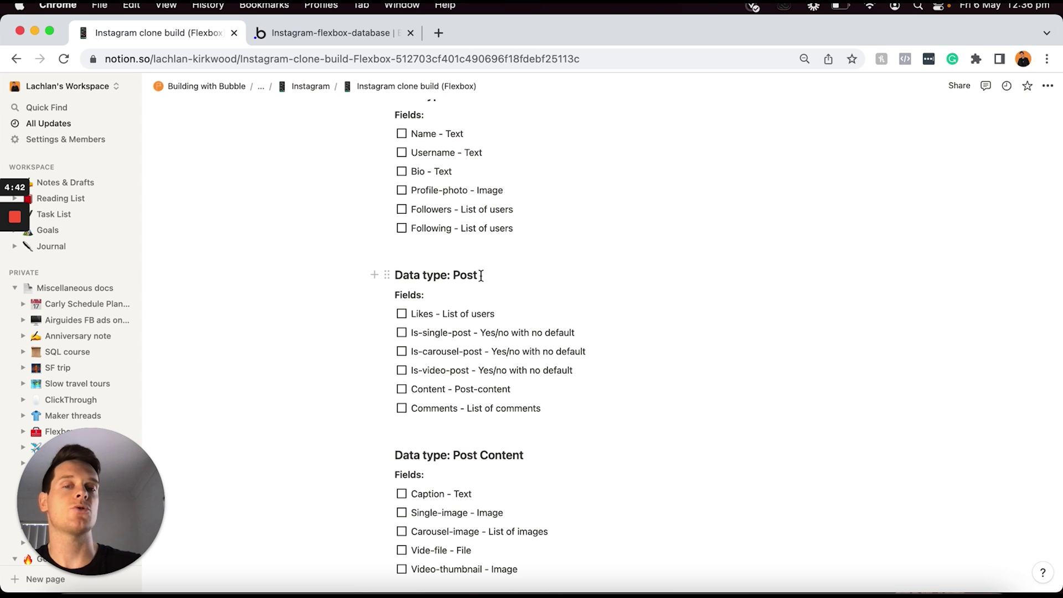
scroll(481, 275, down, 5)
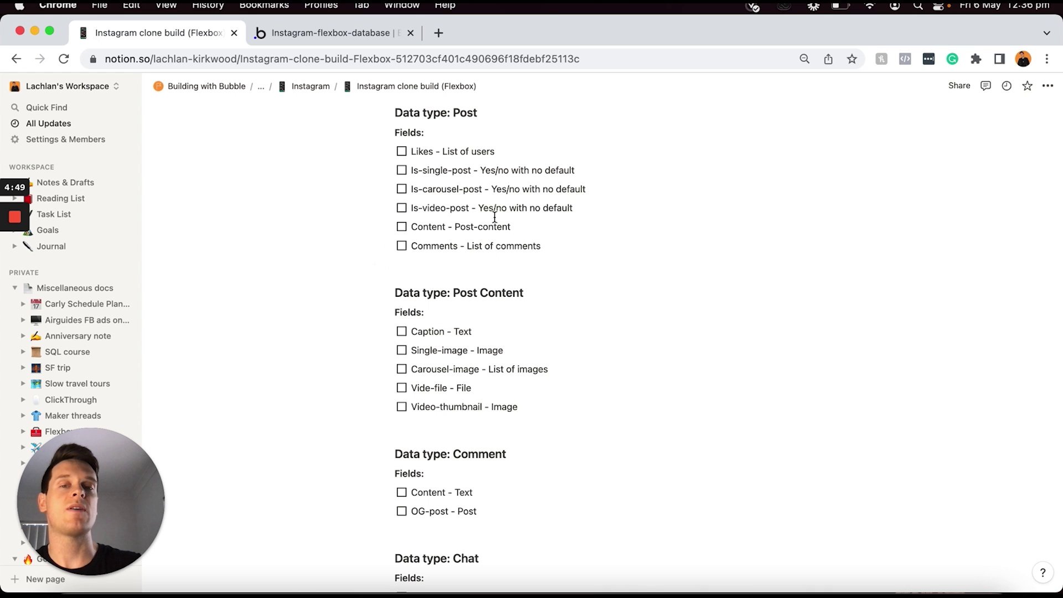
scroll(505, 283, down, 4)
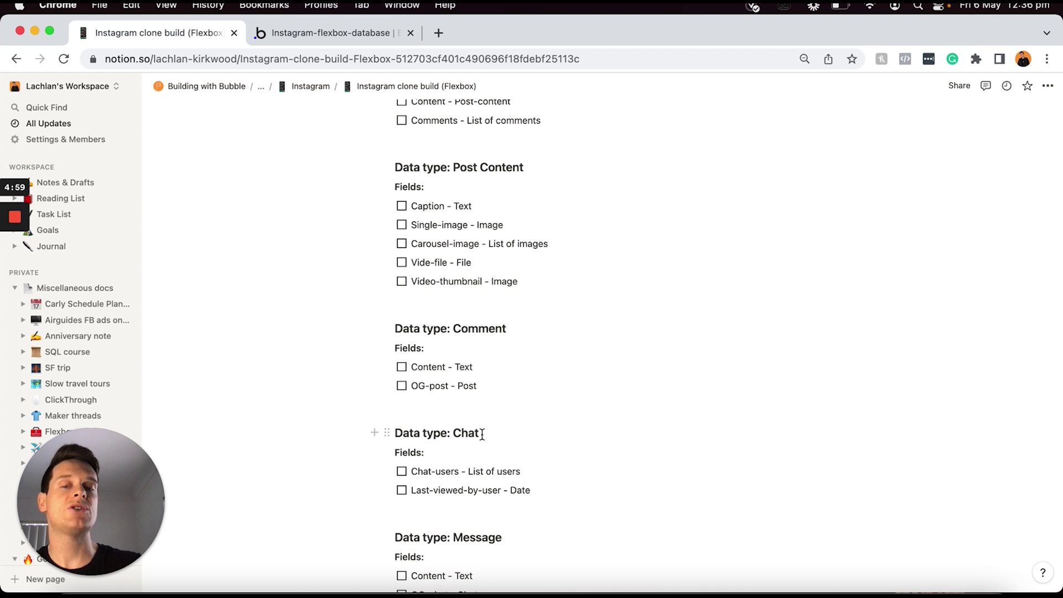
scroll(482, 434, down, 6)
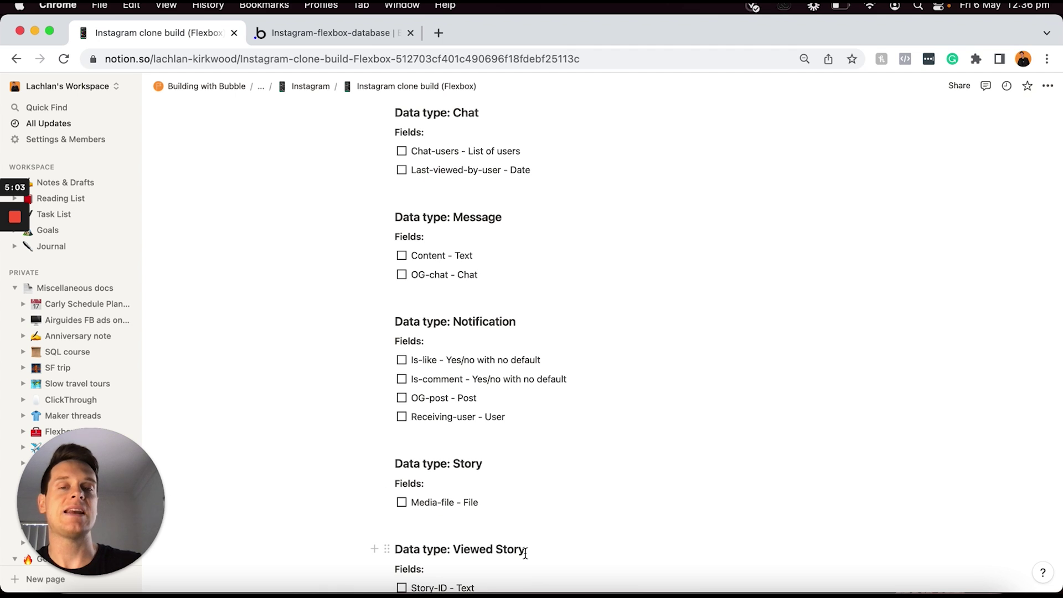
scroll(523, 552, up, 6)
scroll(526, 553, up, 3)
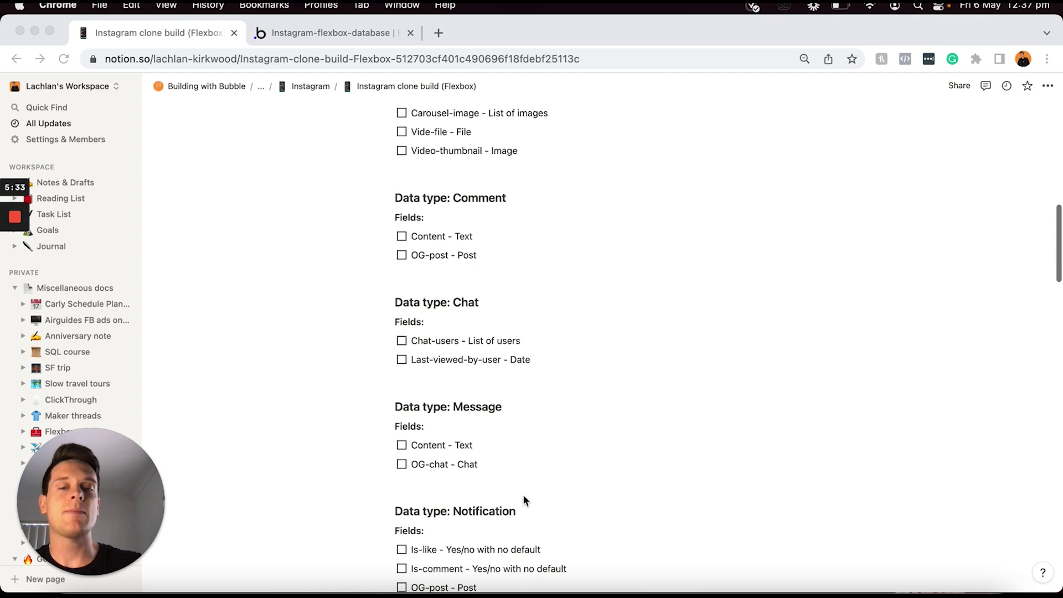
scroll(523, 493, up, 1)
scroll(524, 498, up, 7)
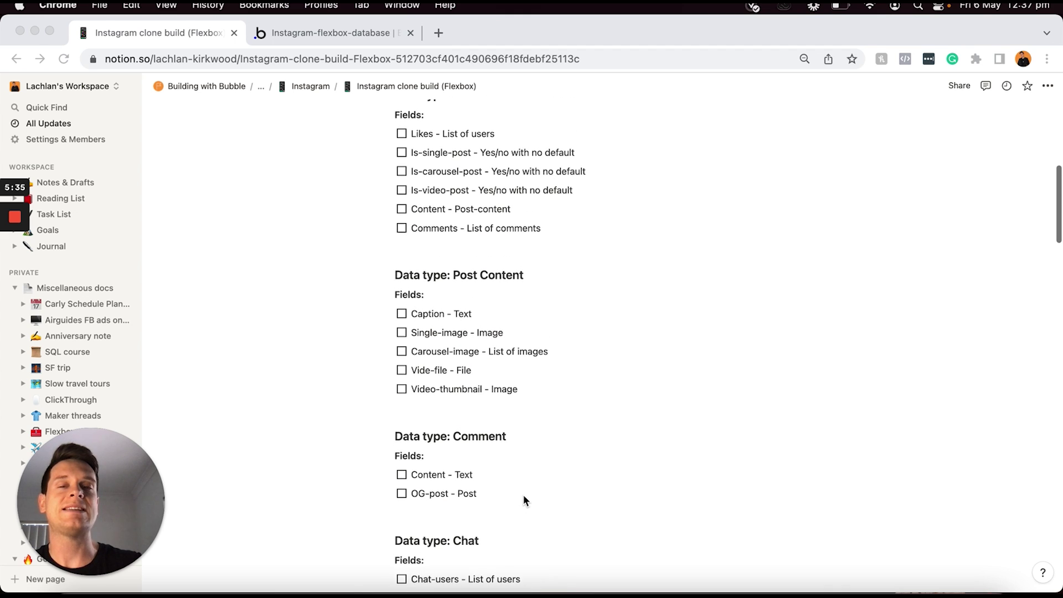
scroll(523, 494, up, 2)
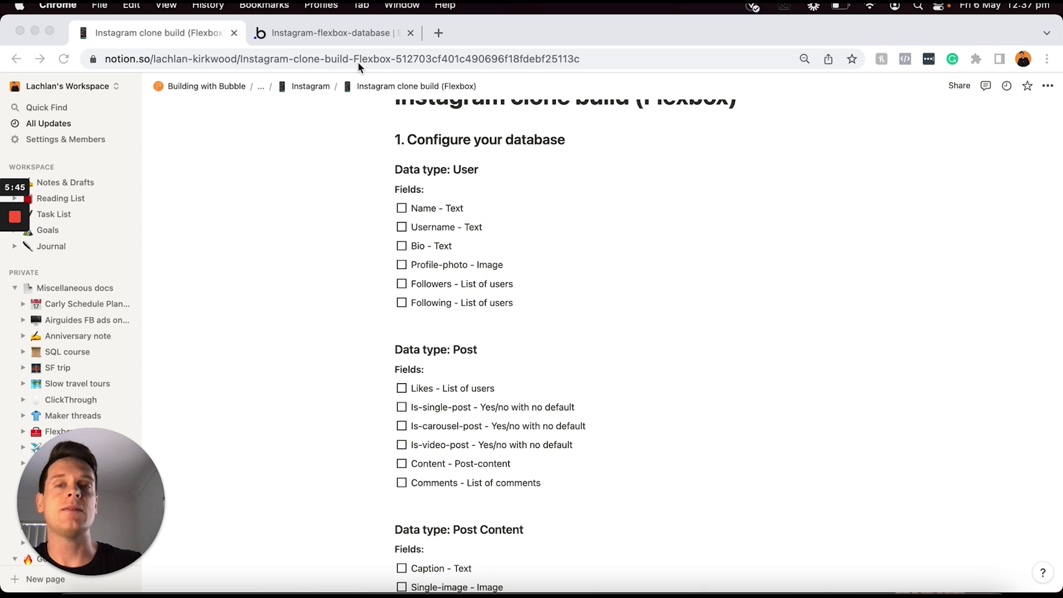
Check the User data type in Bubble, and read the Post, Post Content and Comment fields planned in Notion
click(352, 36)
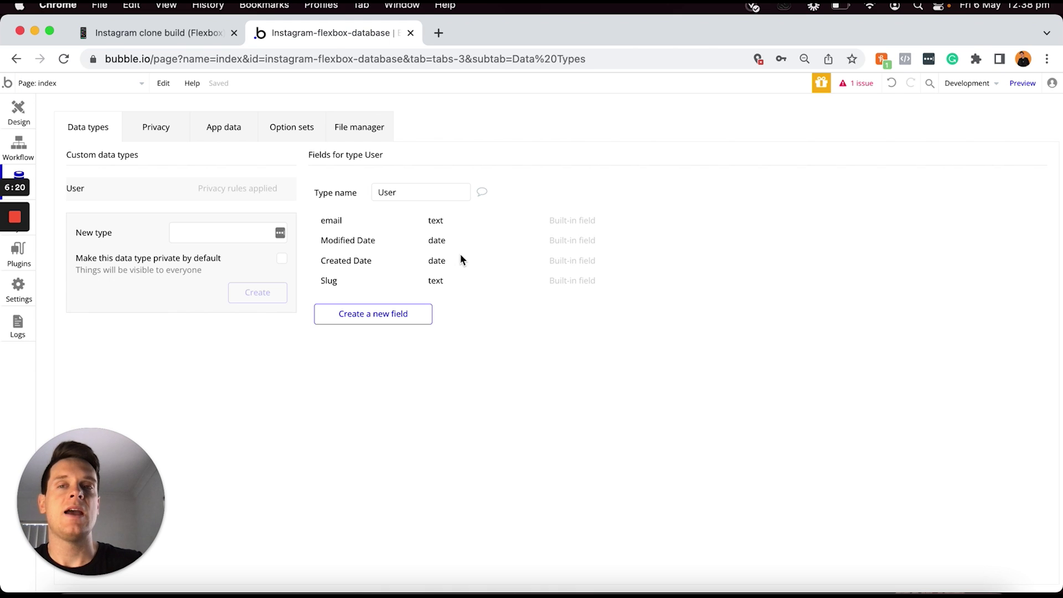
click(173, 33)
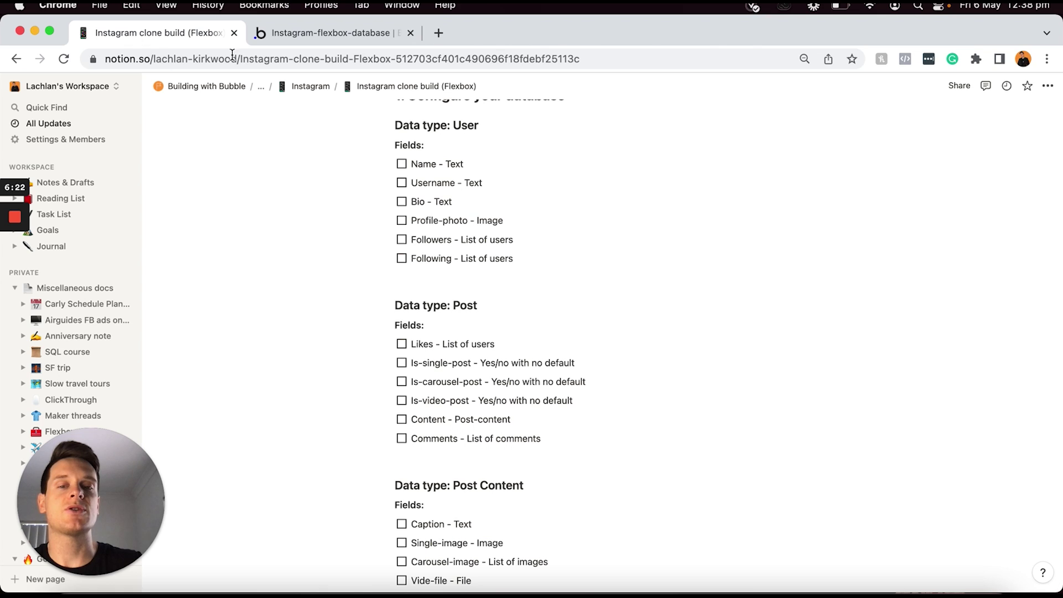
scroll(483, 352, down, 1)
scroll(482, 352, down, 3)
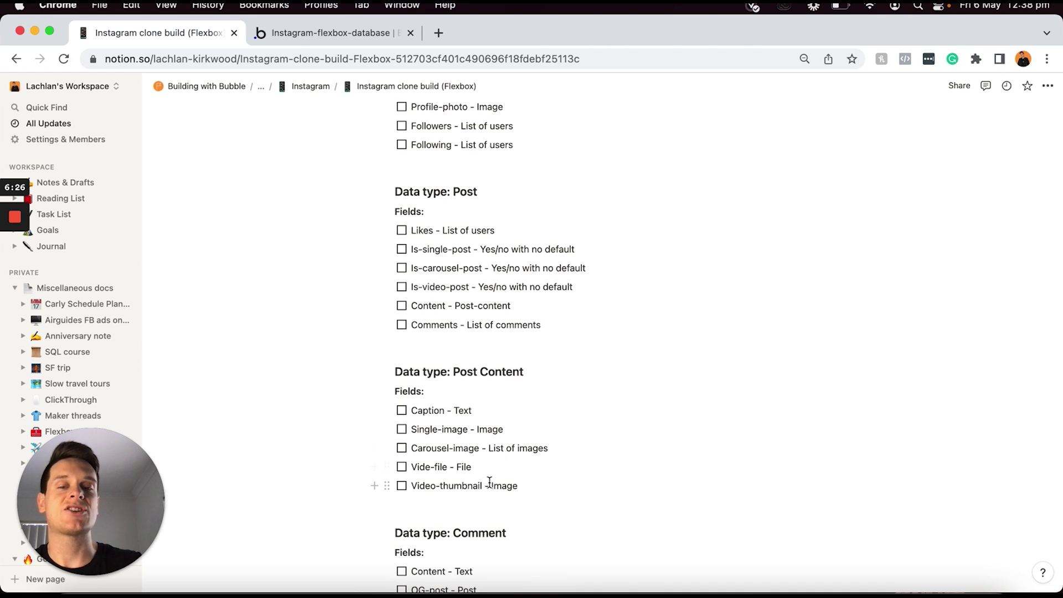
scroll(491, 482, down, 4)
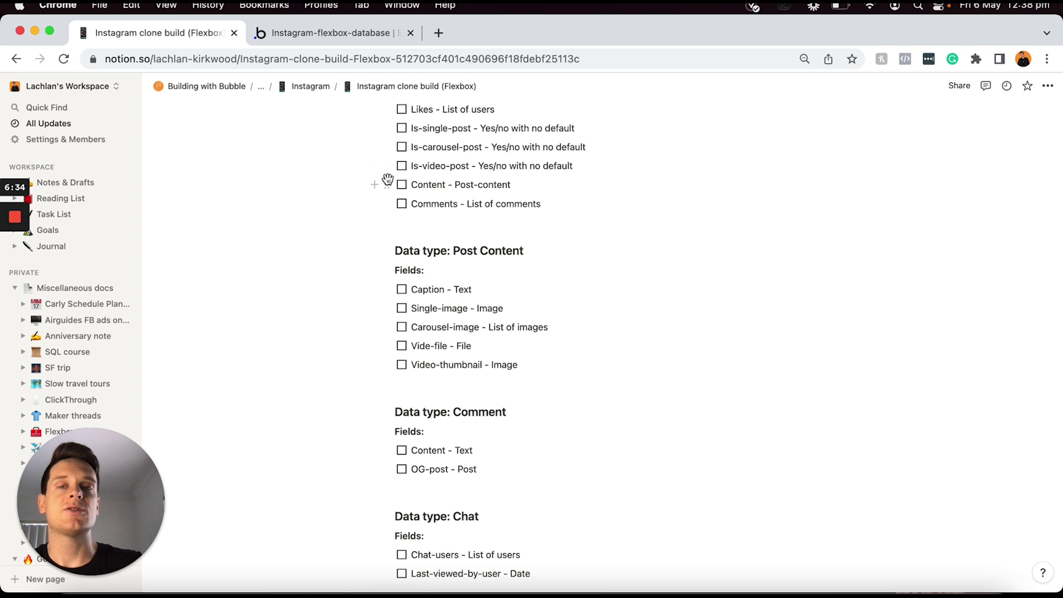
scroll(446, 180, up, 2)
scroll(446, 180, up, 5)
In Bubble, delete the "User's own data" privacy rule from the User type and return to the data types
click(367, 35)
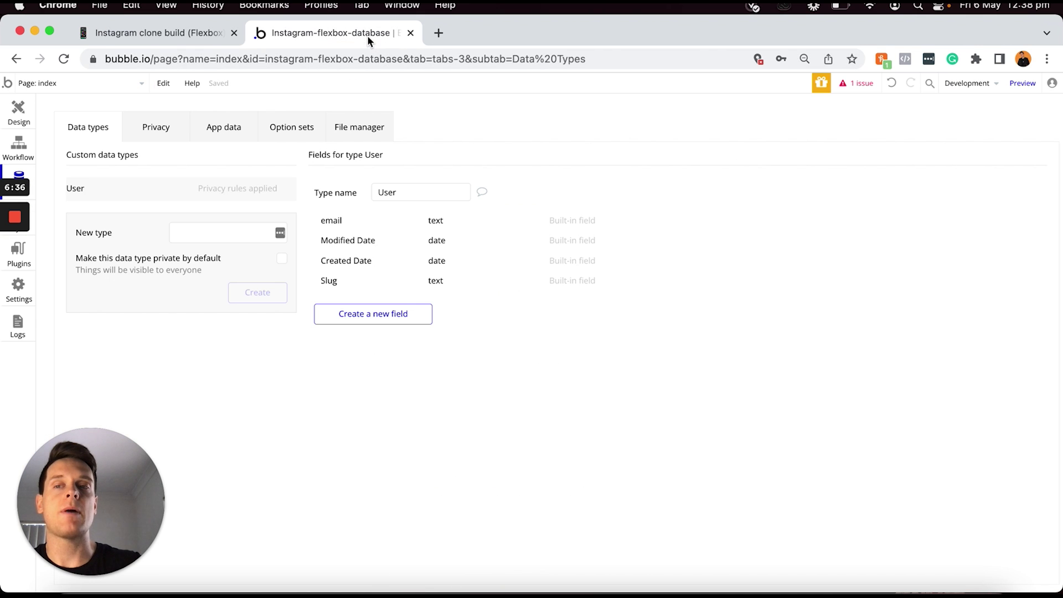
click(251, 191)
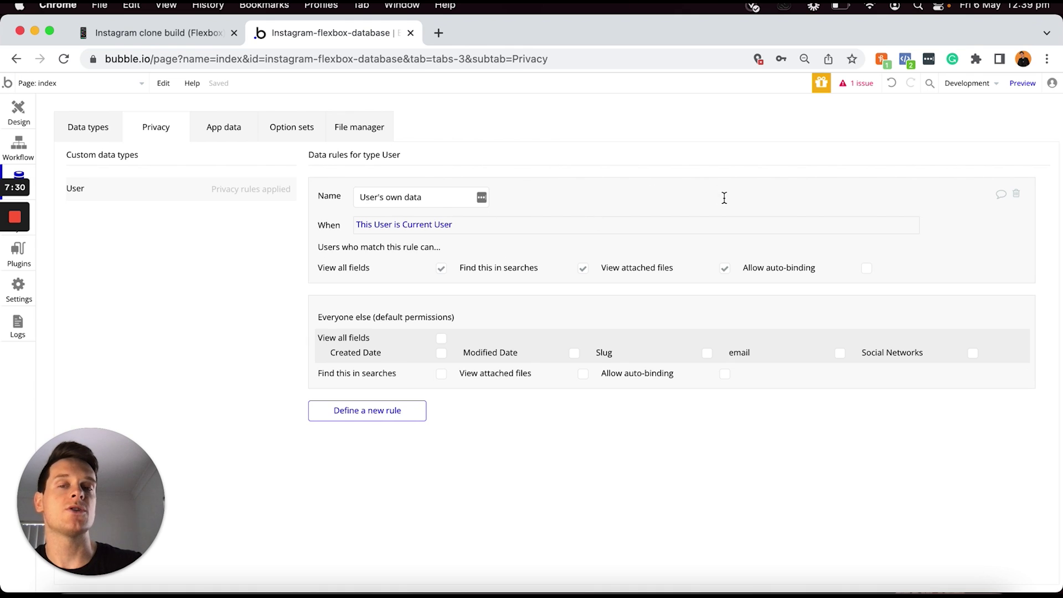
click(1018, 195)
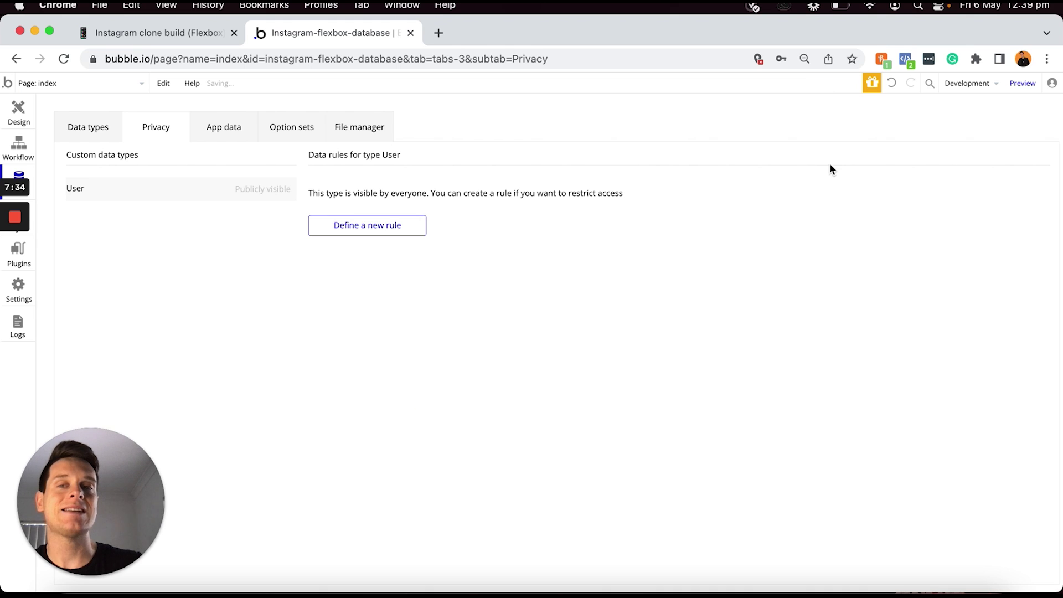
click(82, 130)
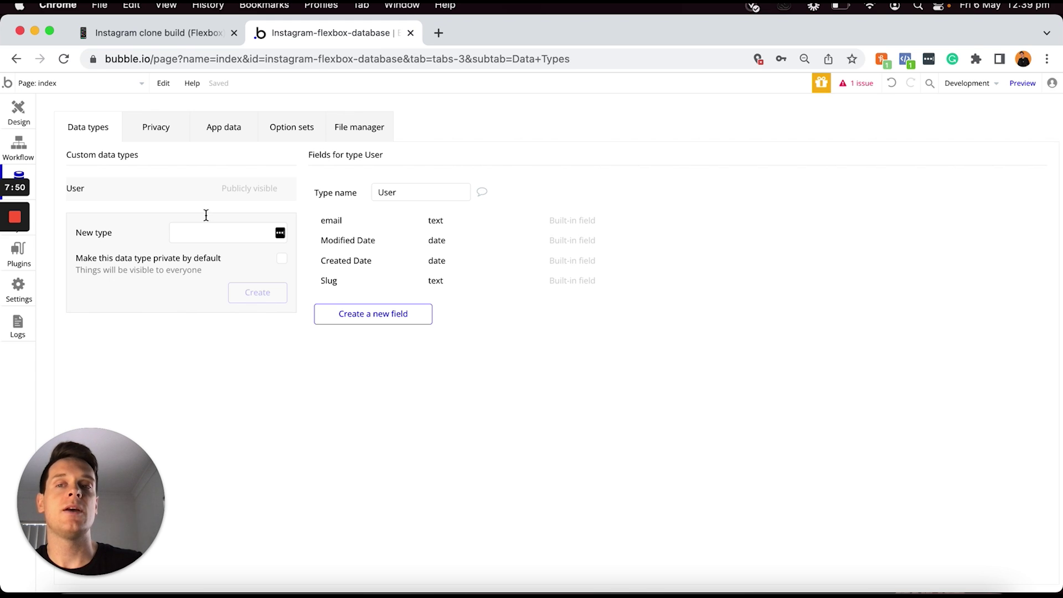
Check the planned data types in Notion, then create a custom data type named Post in Bubble, leaving it publicly visible
click(185, 34)
scroll(481, 345, down, 1)
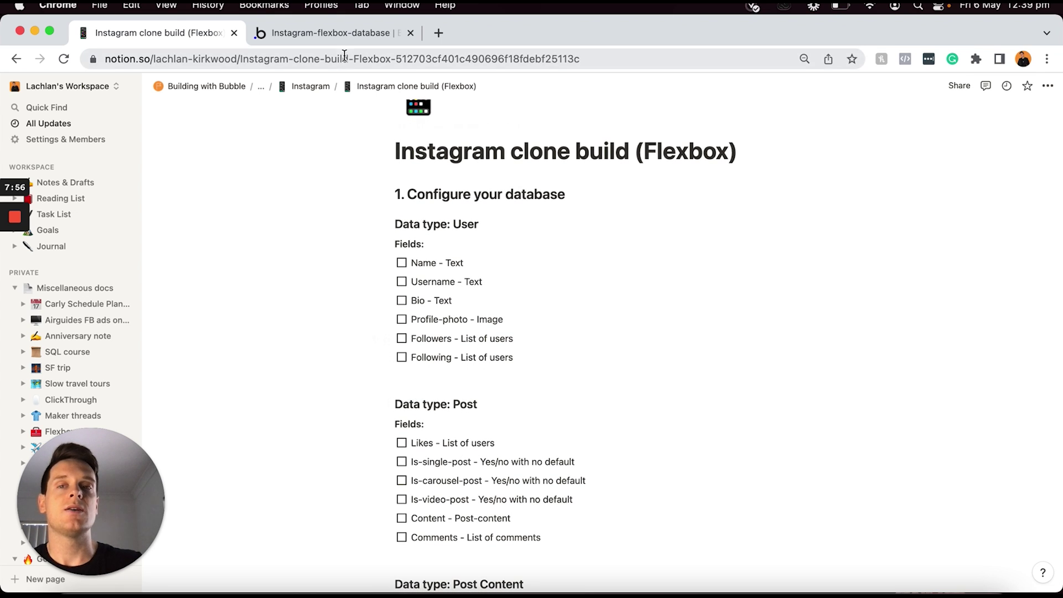
click(347, 32)
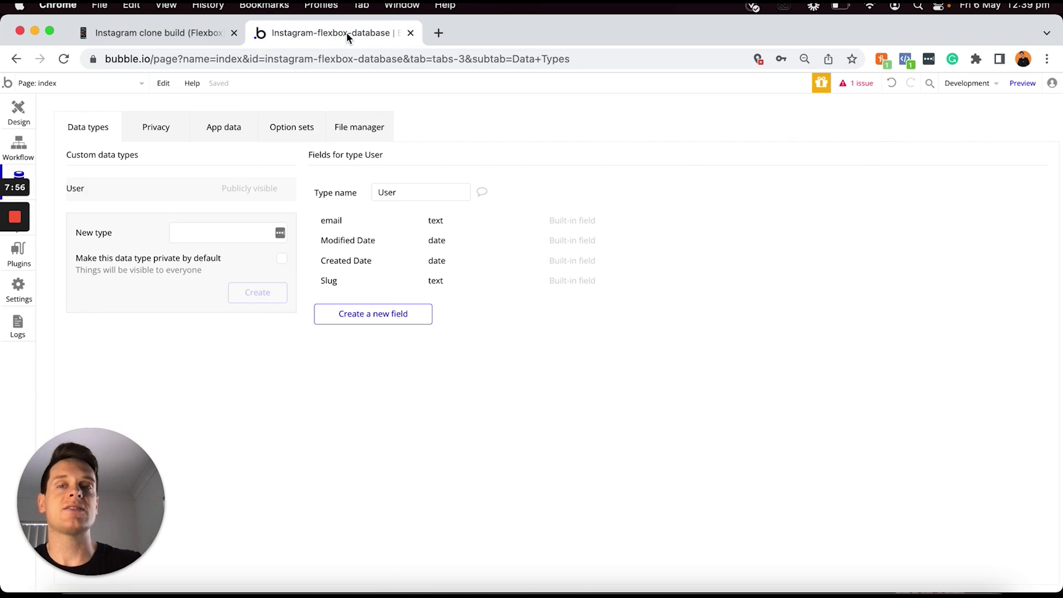
click(226, 232)
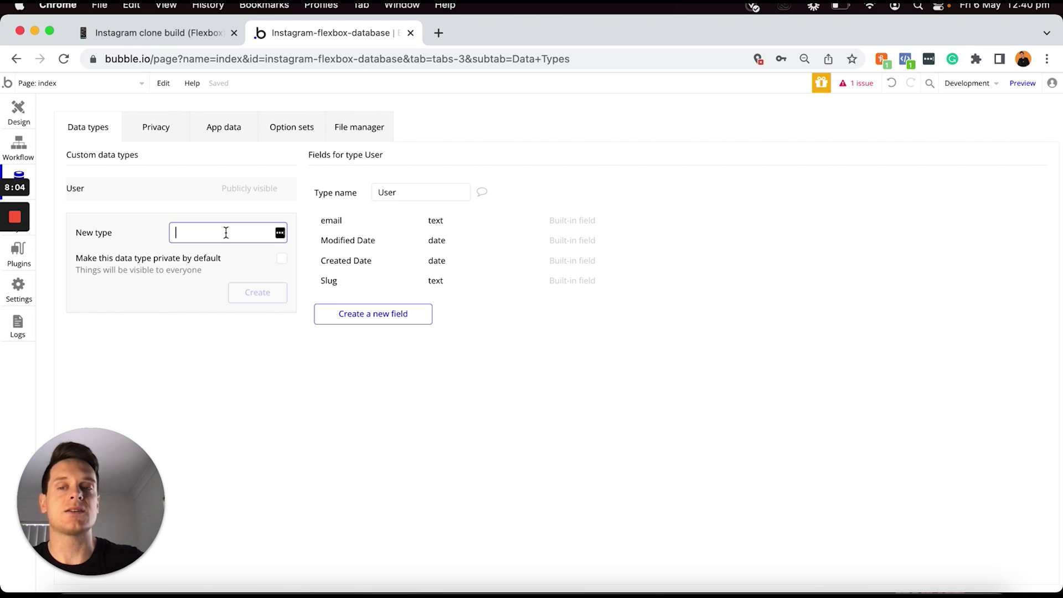
text(Post)
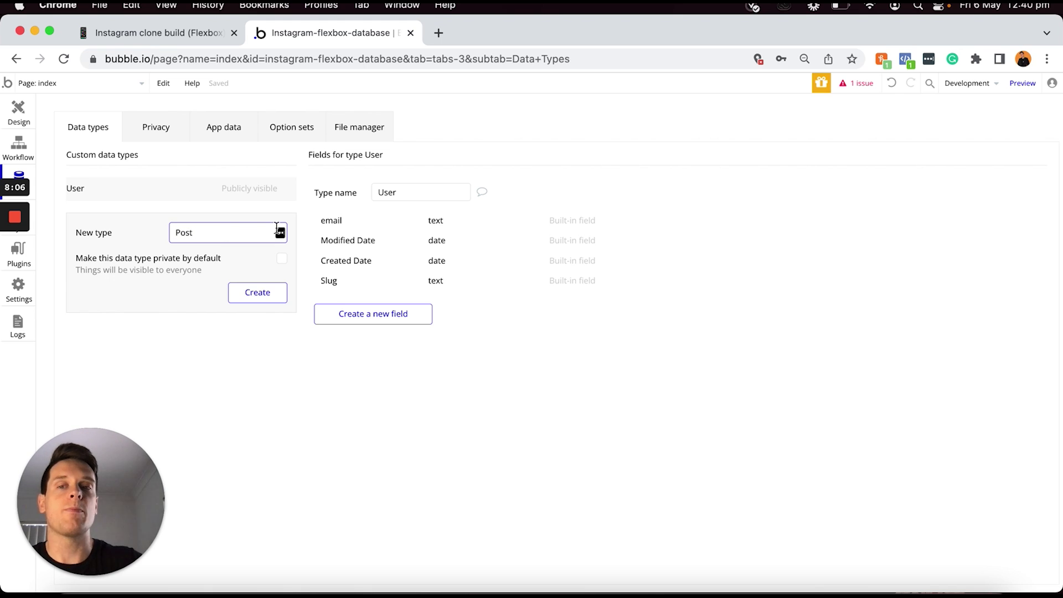
click(269, 300)
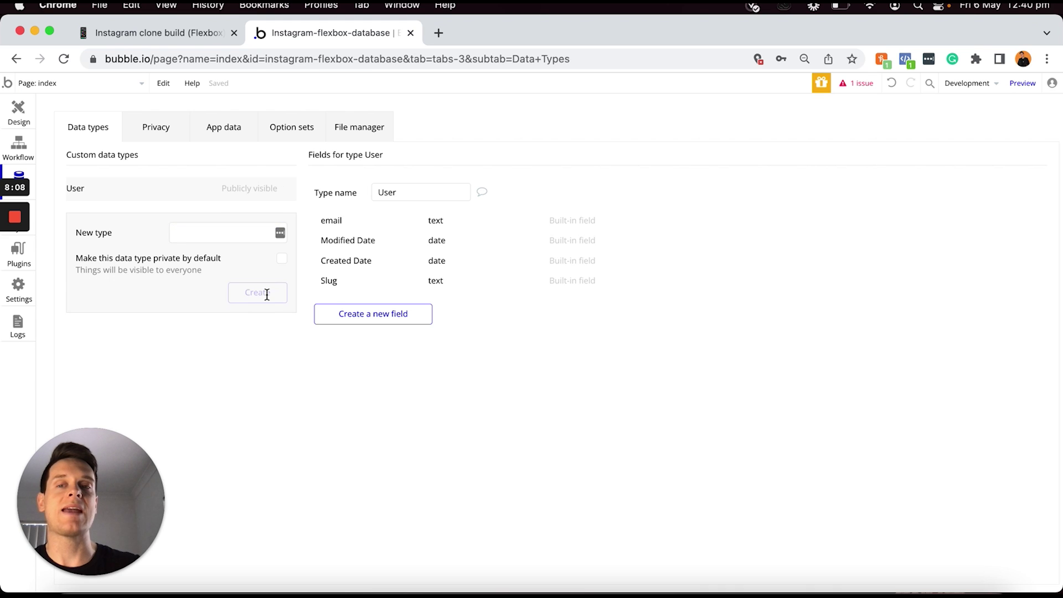
Review the Post fields planned in Notion and create a data type named Post Content in Bubble
click(206, 35)
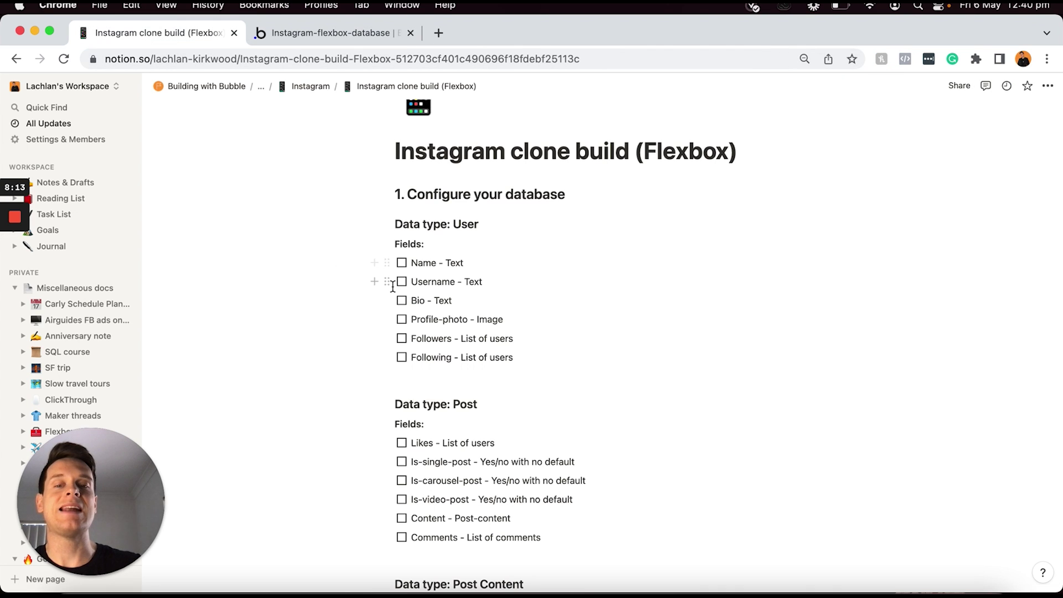
scroll(527, 316, down, 5)
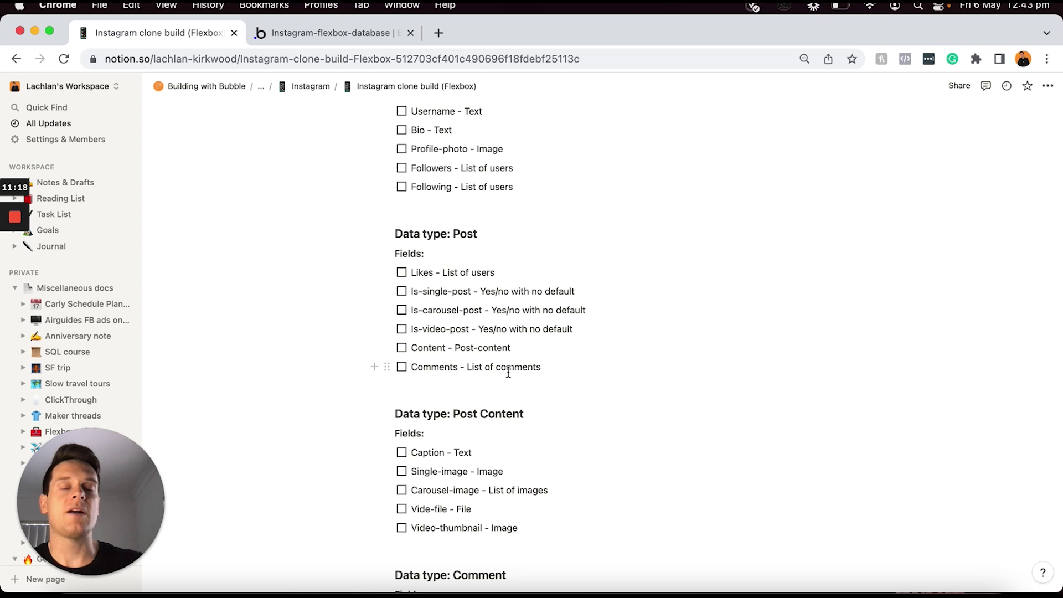
click(361, 33)
click(202, 252)
text(Post Comme)
key(BackSpace)
key(BackSpace)
key(BackSpace)
text(nt)
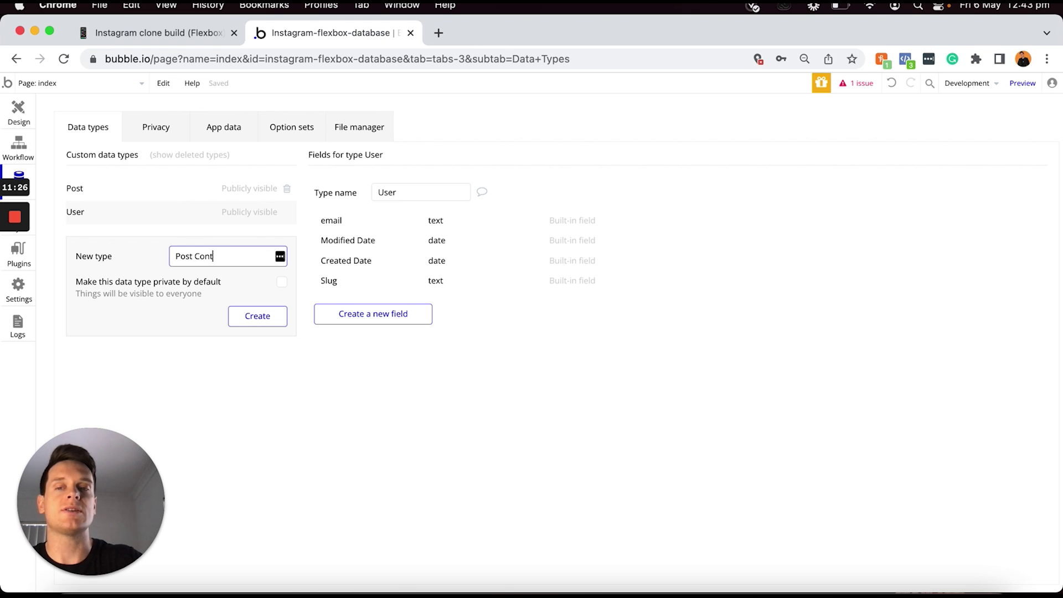
text(ent)
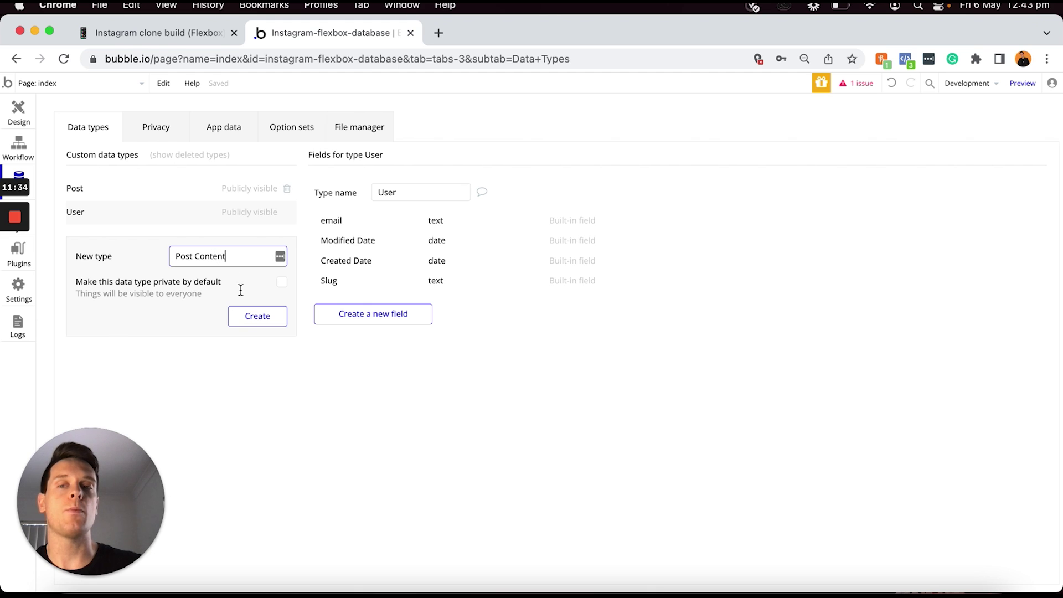
click(258, 320)
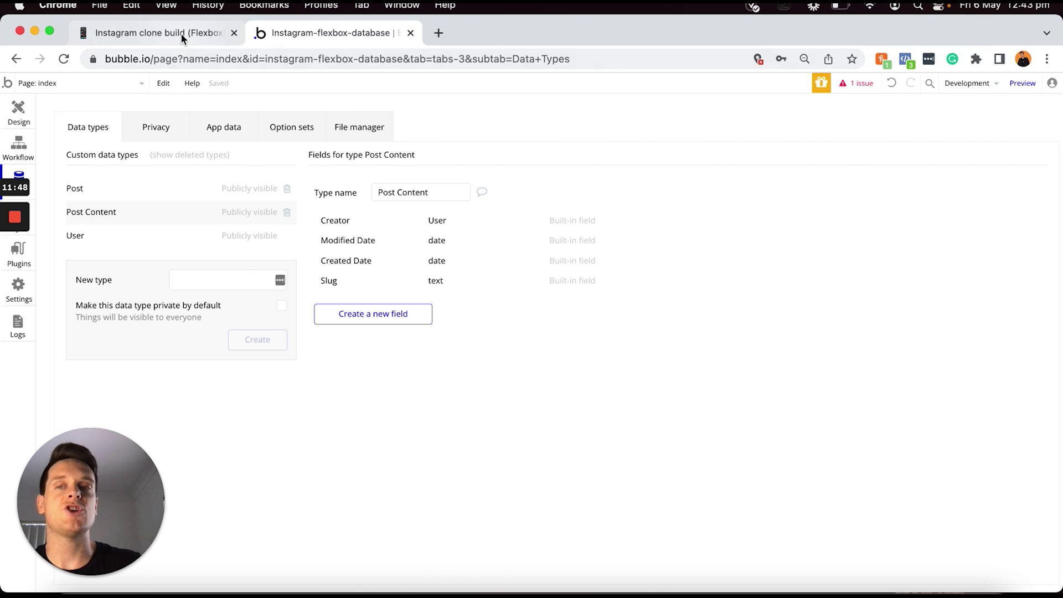
Look up the Comment data type in the Notion plan and create a data type named Comment in Bubble
click(181, 33)
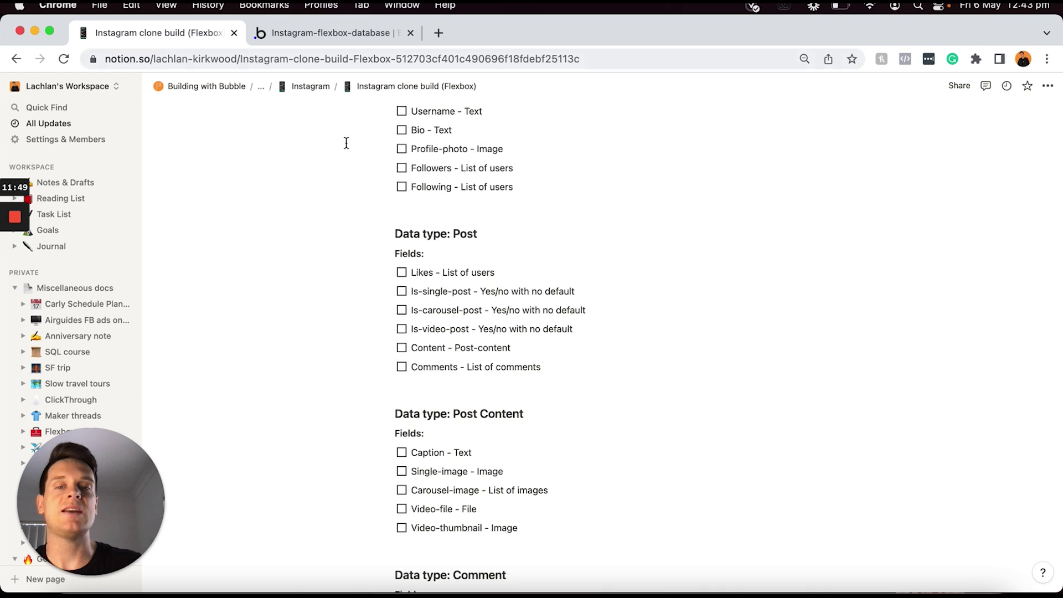
scroll(435, 282, down, 2)
scroll(435, 283, down, 4)
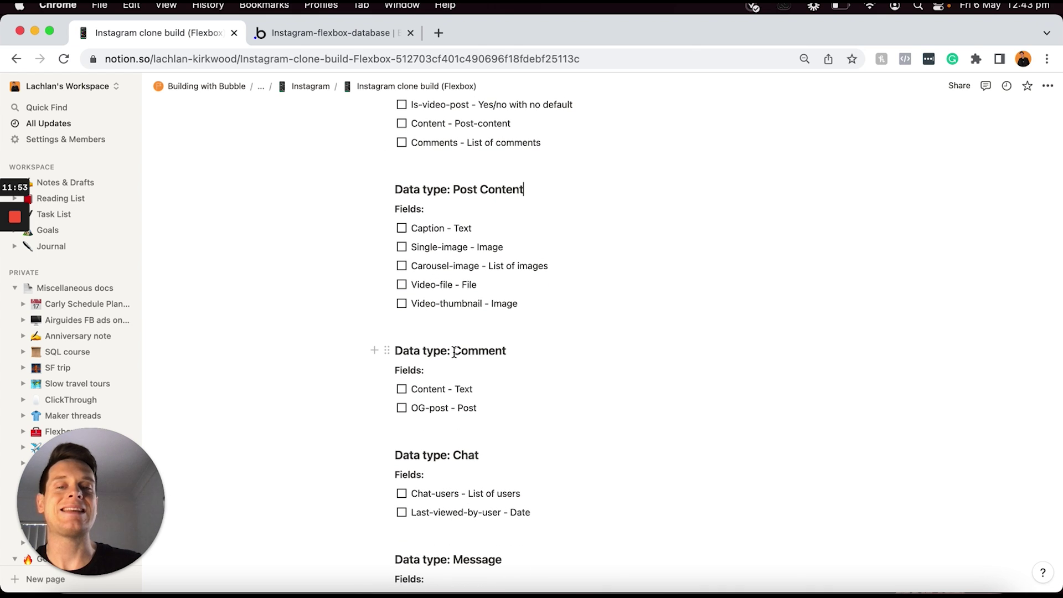
double_click(454, 352)
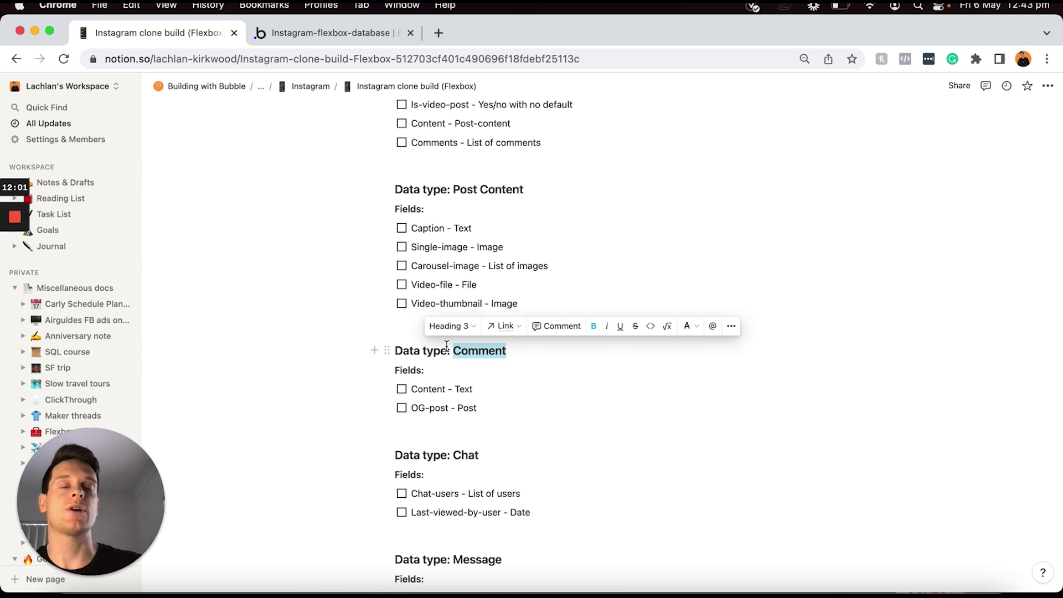
click(331, 32)
click(193, 286)
text(Comment)
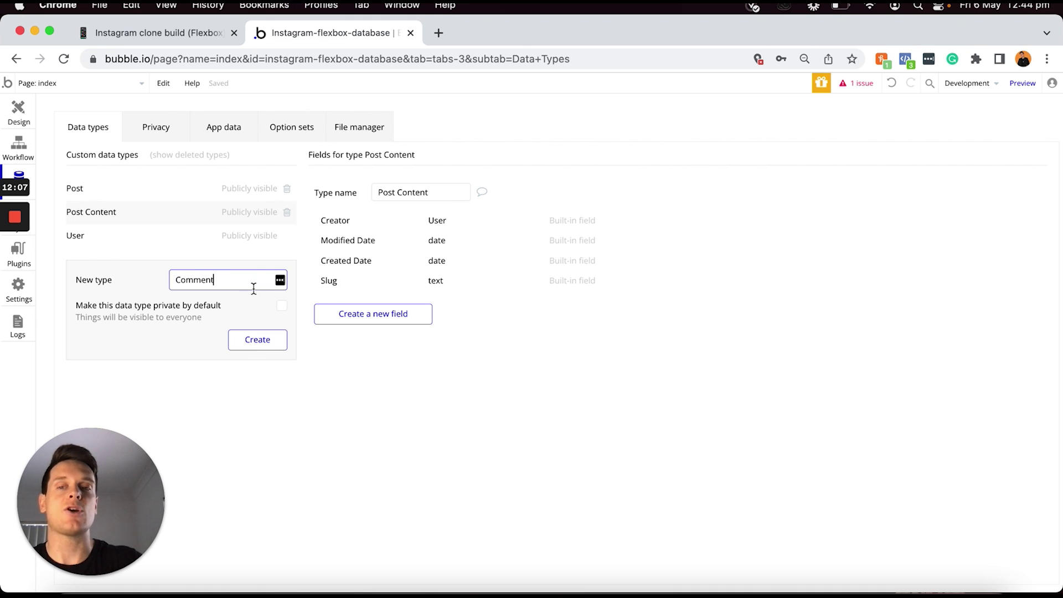
click(263, 342)
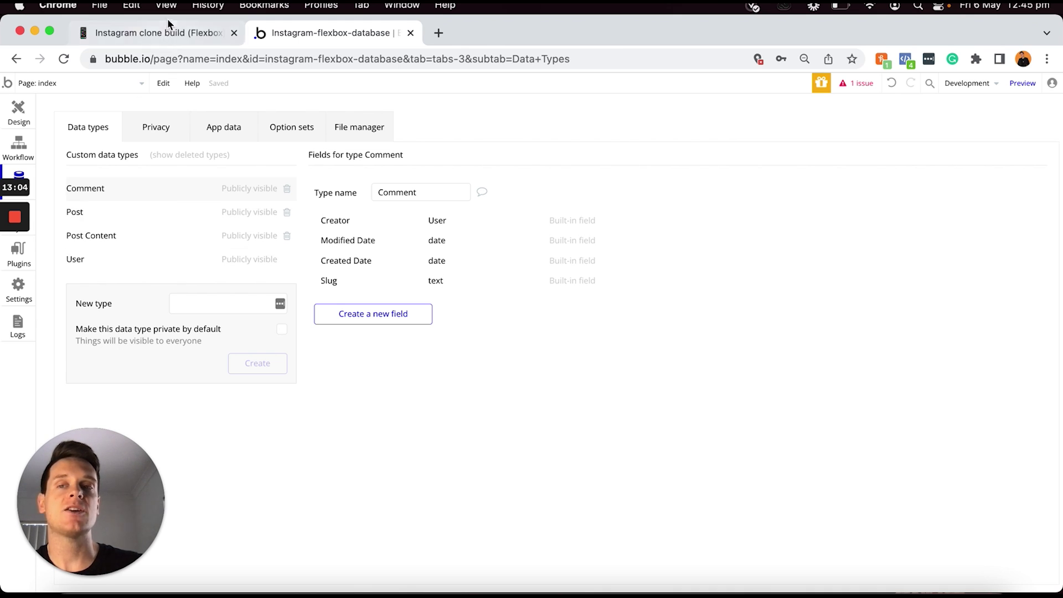
Find the Chat data type in the Notion plan and create a data type named Chat in Bubble
click(170, 33)
scroll(459, 360, down, 3)
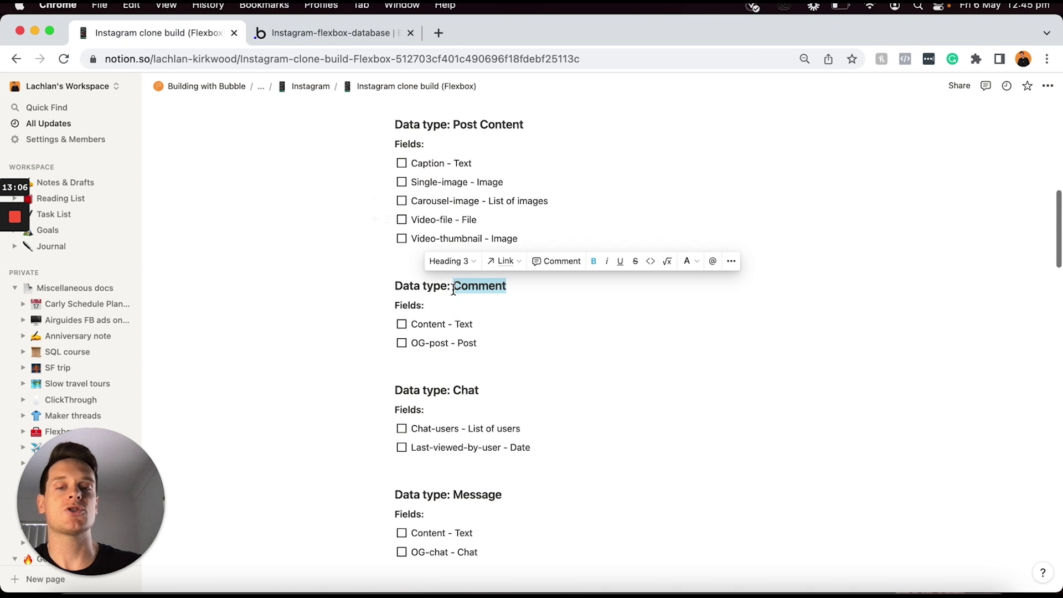
double_click(461, 366)
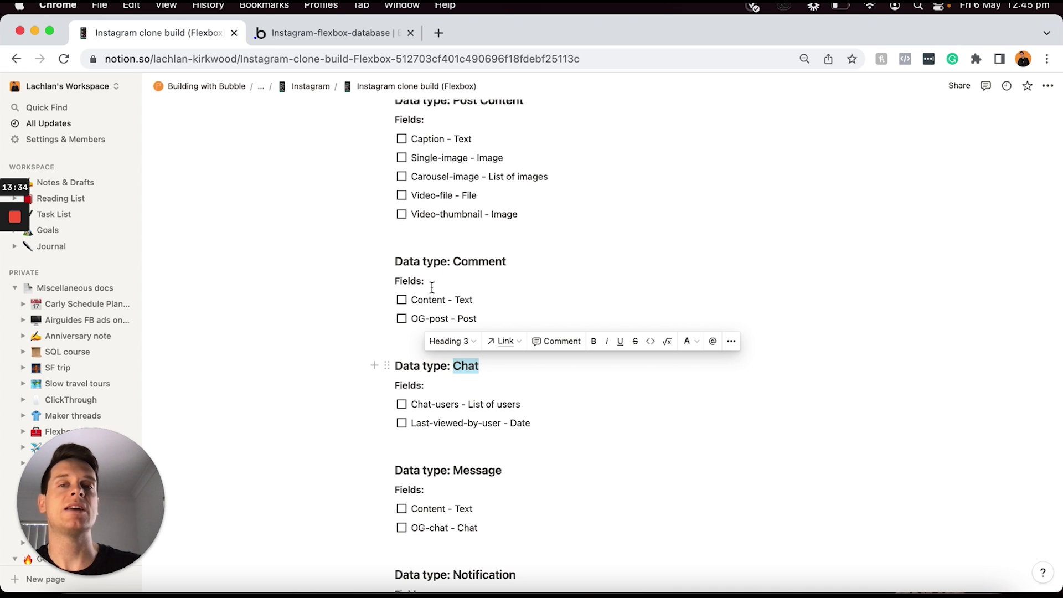
click(344, 33)
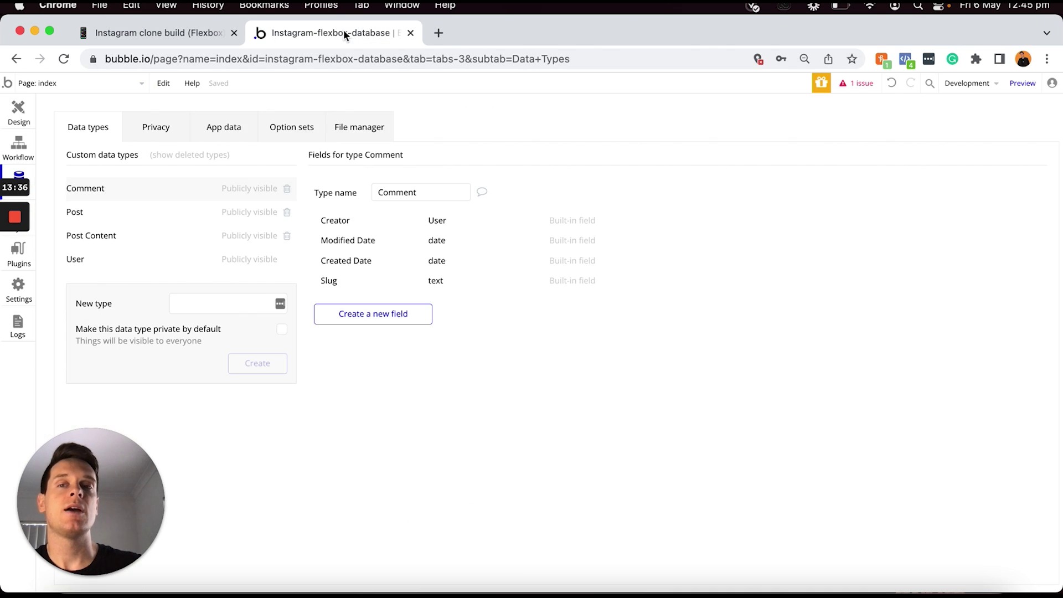
click(190, 307)
text(Chat)
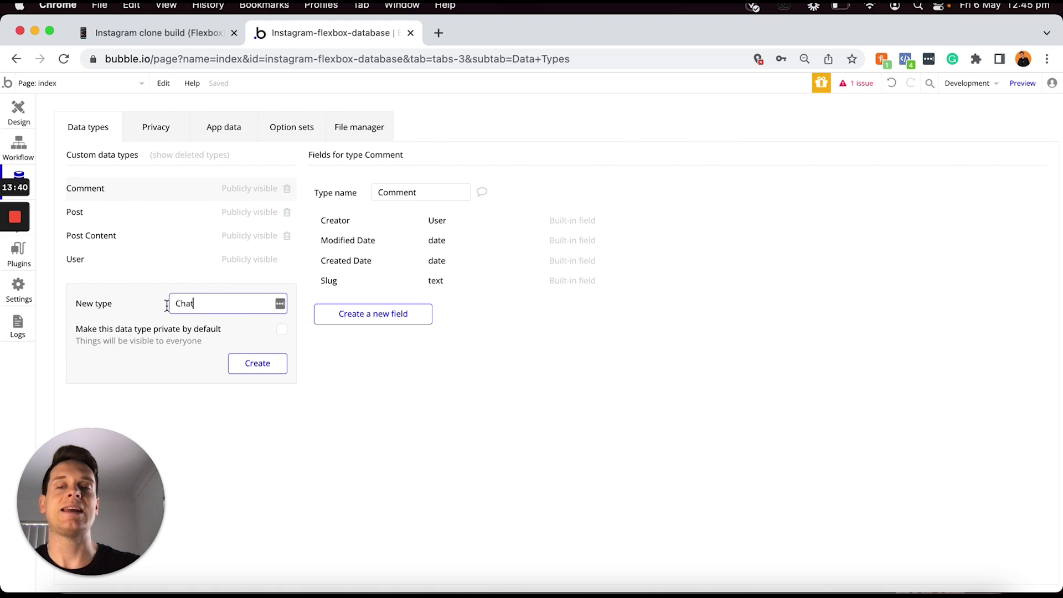
click(268, 368)
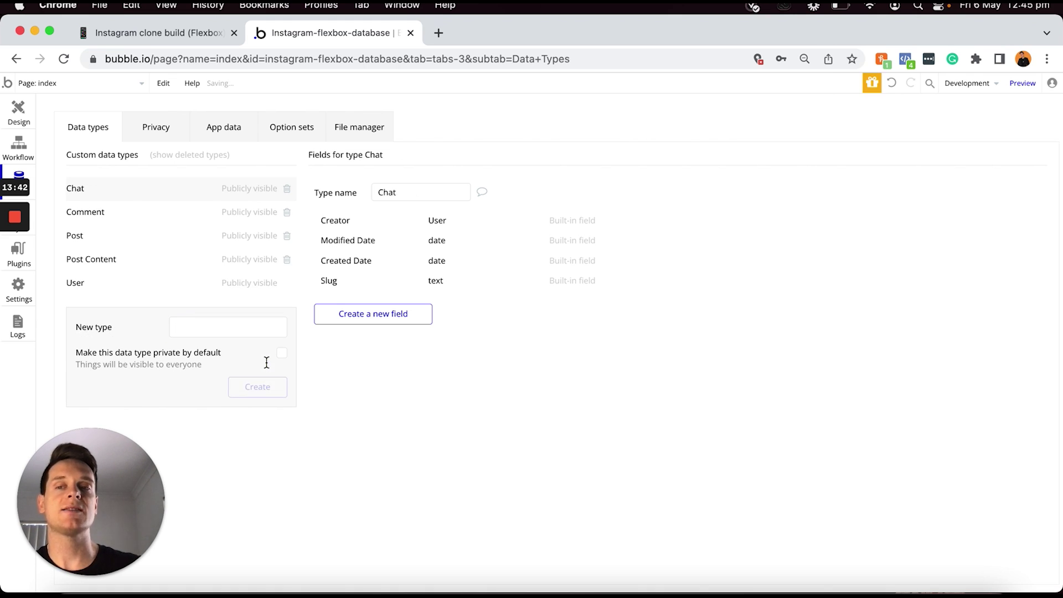
Find the Message data type in the Notion plan and create a data type named Message in Bubble
click(210, 29)
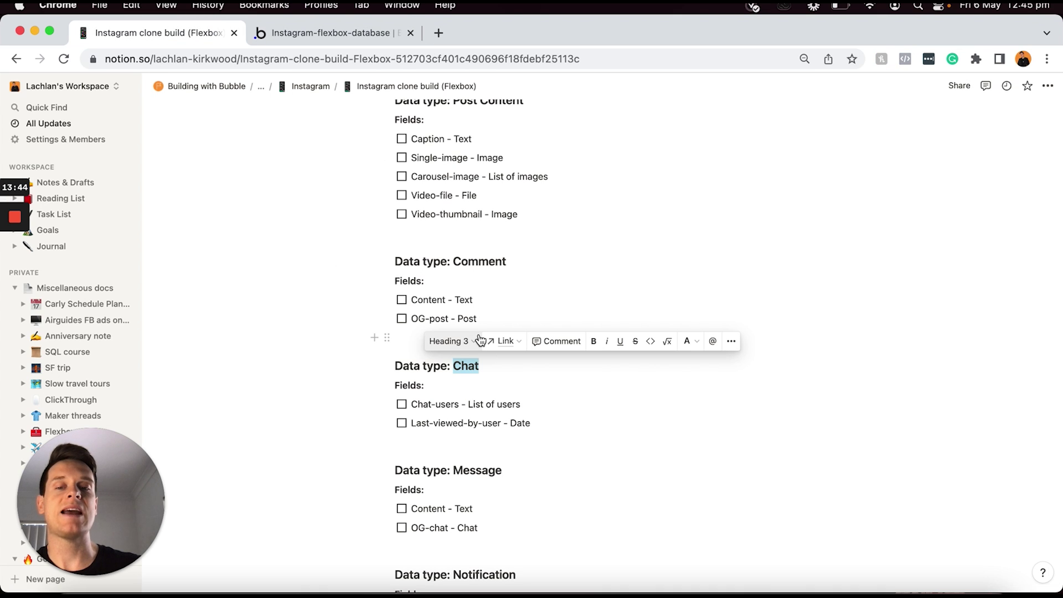
scroll(491, 385, down, 2)
click(454, 398)
double_click(455, 396)
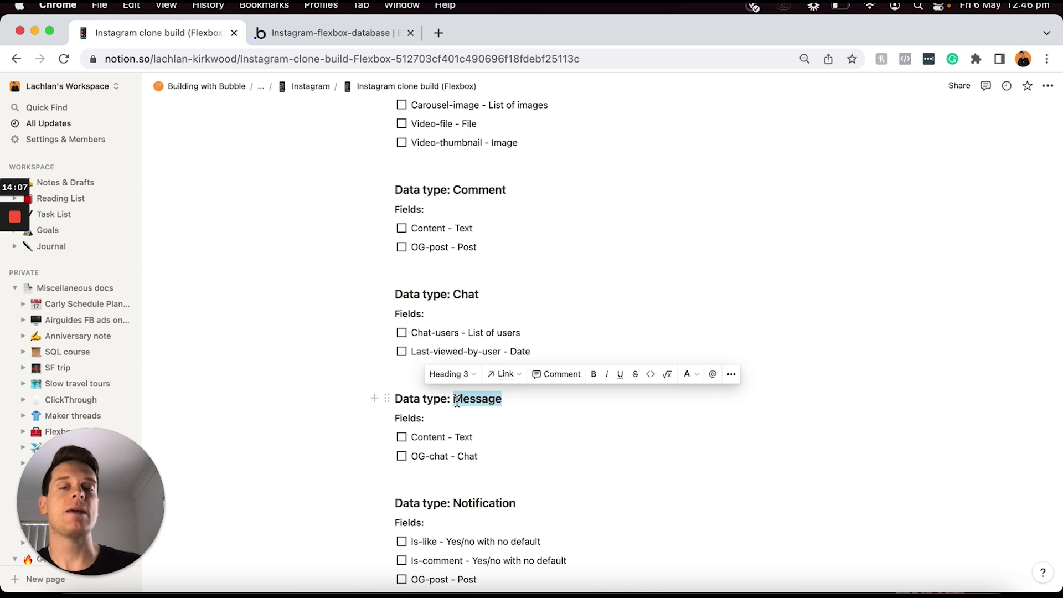
click(308, 33)
click(226, 321)
text(Message)
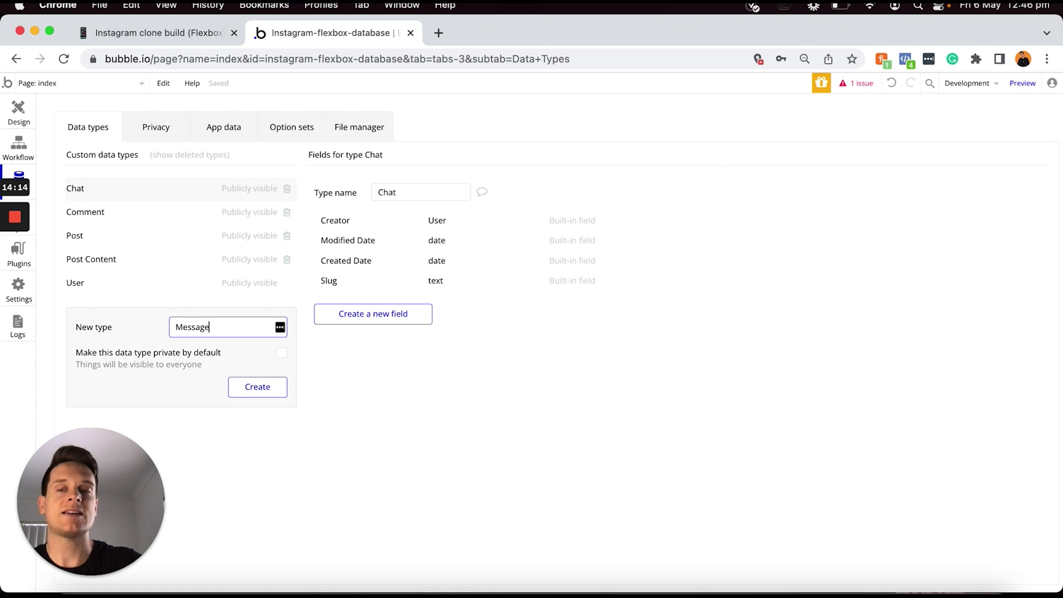
click(276, 394)
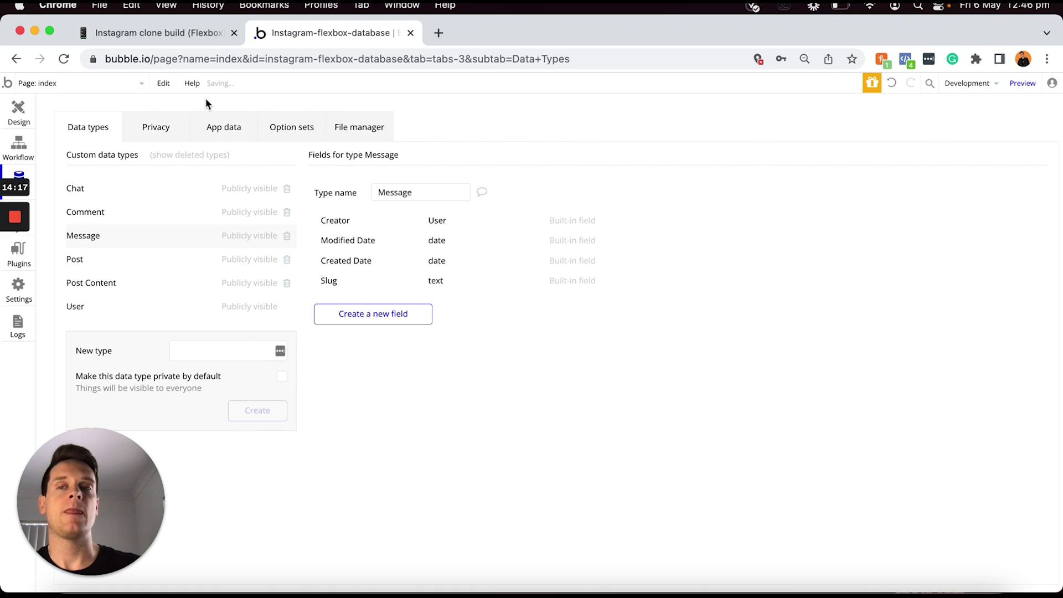
Find the Notification data type in the Notion plan and create a data type named Notification in Bubble
click(181, 32)
scroll(486, 339, down, 3)
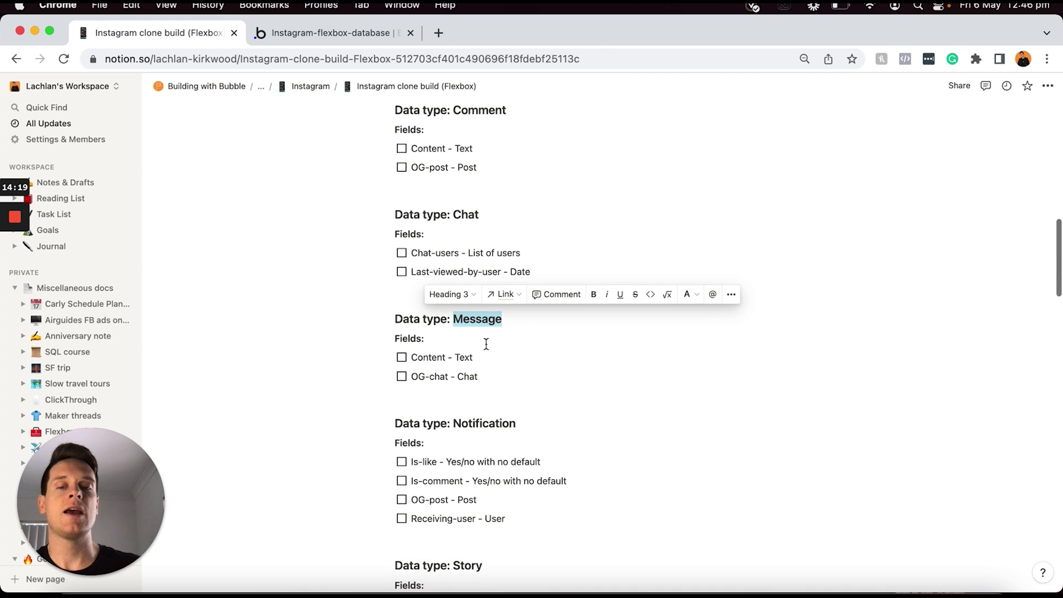
double_click(456, 423)
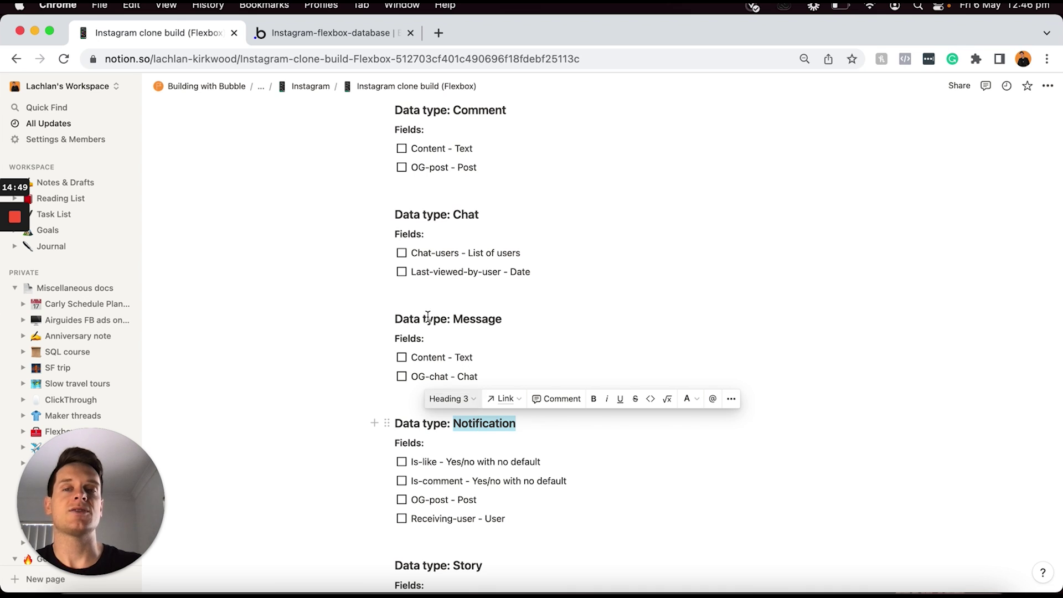
click(343, 33)
click(214, 351)
text(Notification)
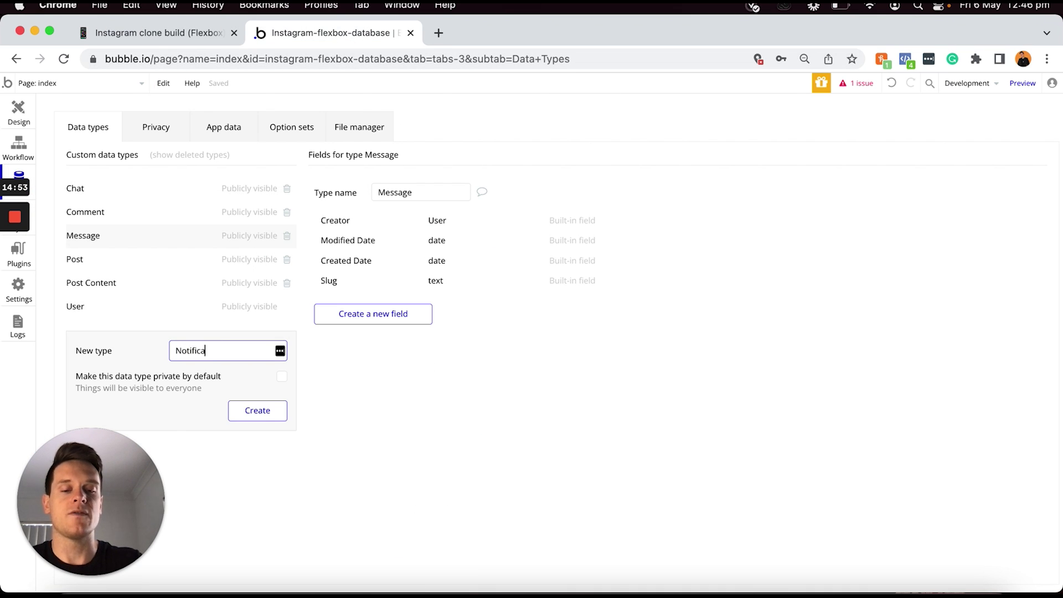
click(257, 412)
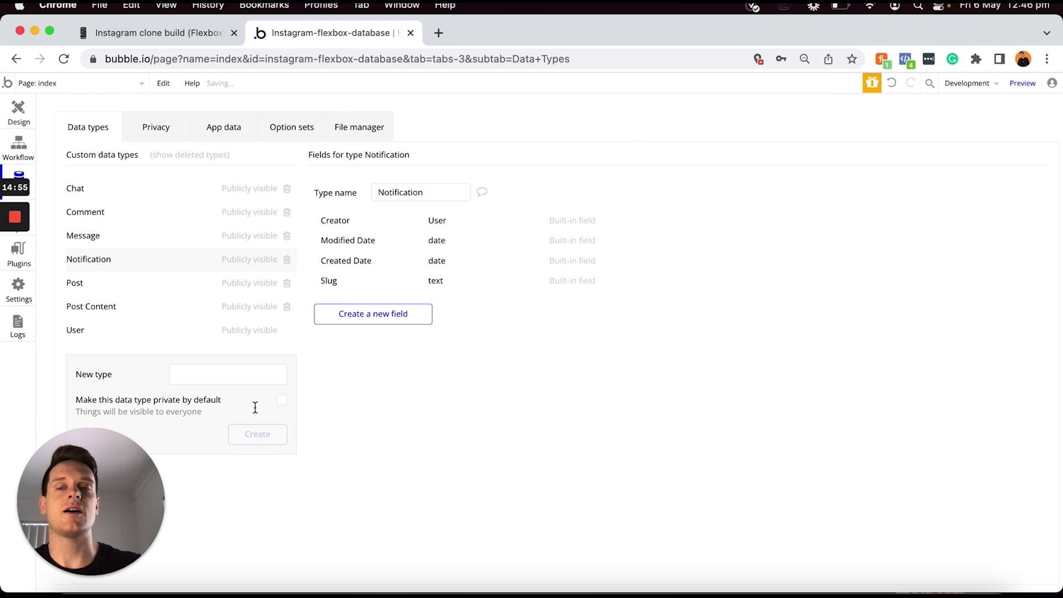
Find the Story data type in the Notion plan and create a data type named Story in Bubble
click(207, 25)
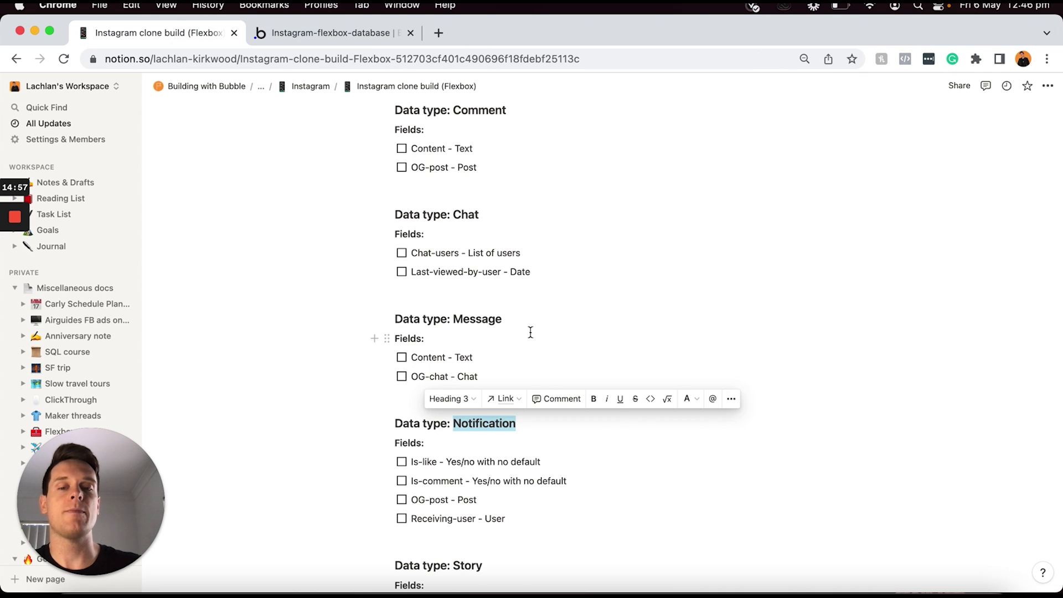
scroll(530, 332, down, 5)
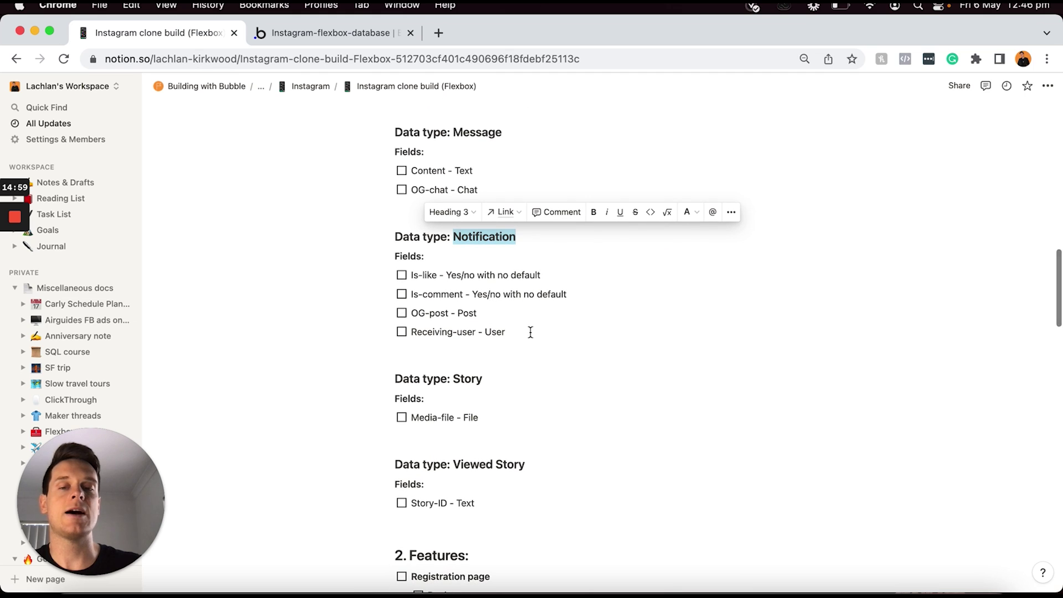
double_click(465, 379)
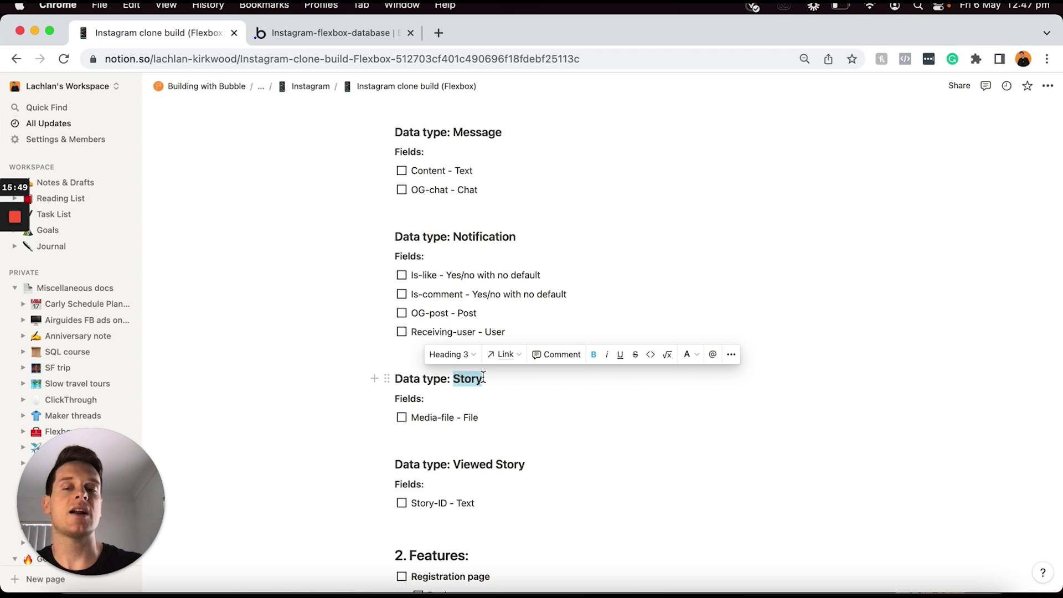
click(339, 35)
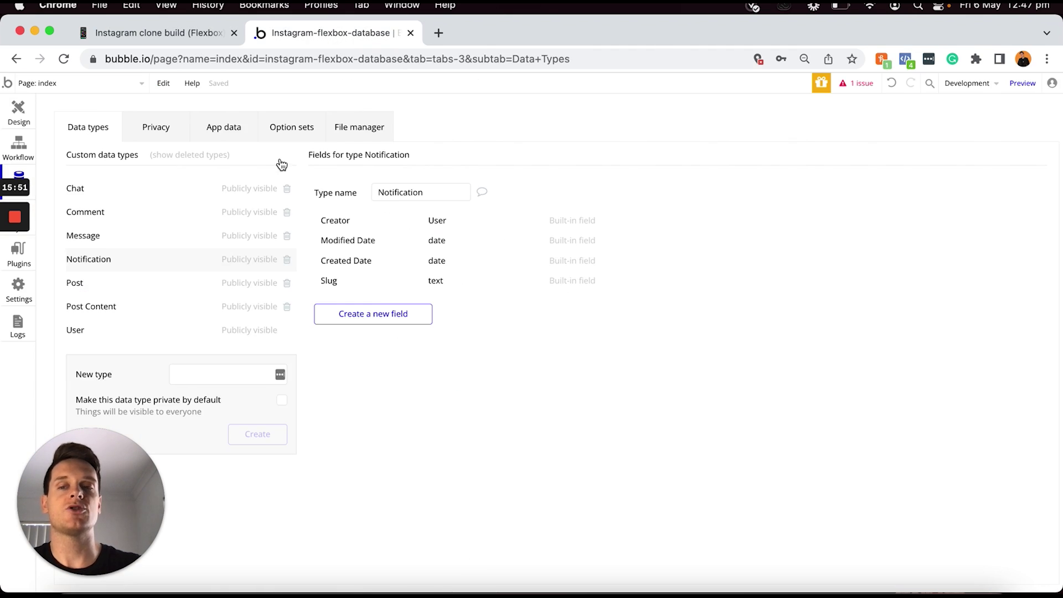
click(213, 375)
text(Story)
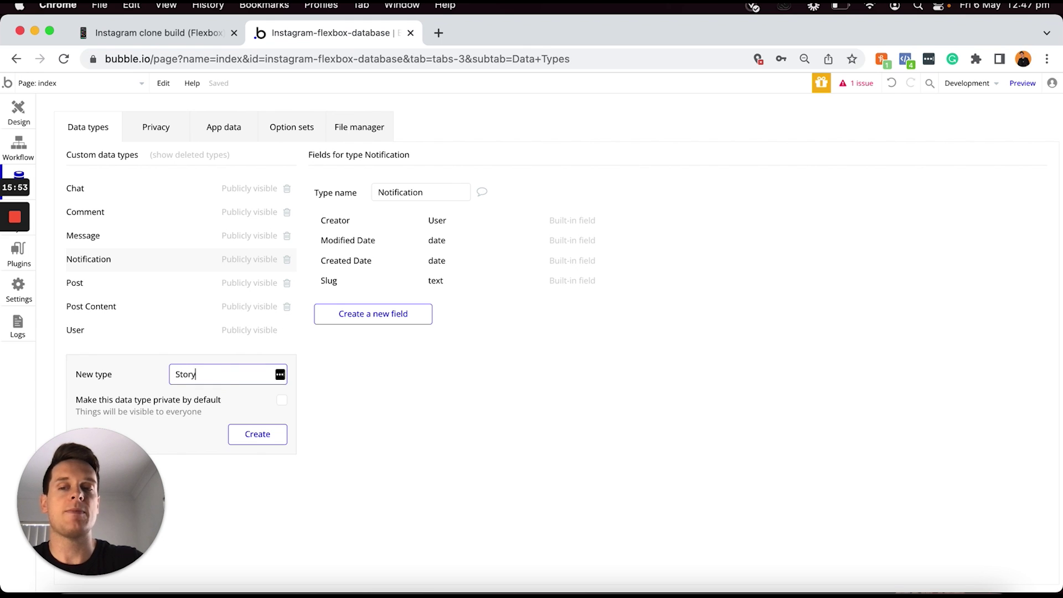
click(251, 435)
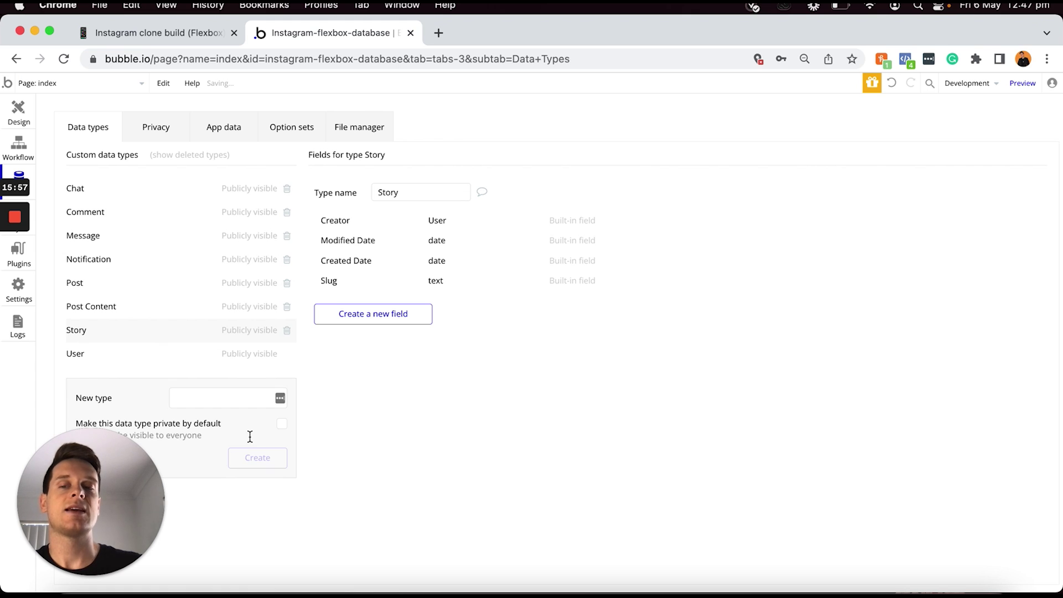
Find the Viewed Story data type in the Notion plan and create a data type named Viewed Story in Bubble
click(189, 35)
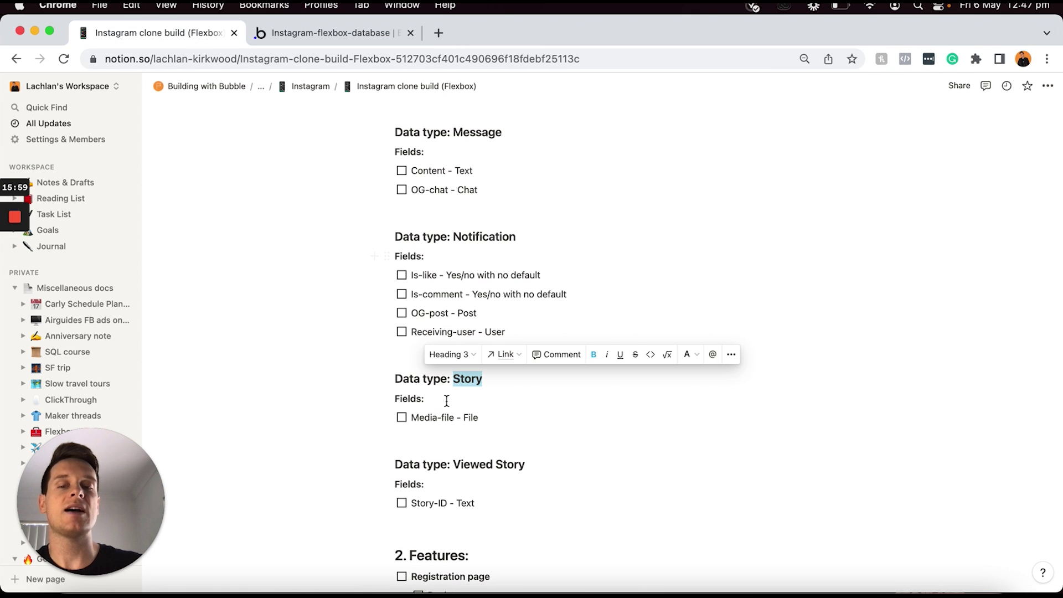
click(456, 464)
key(shift+super+Right)
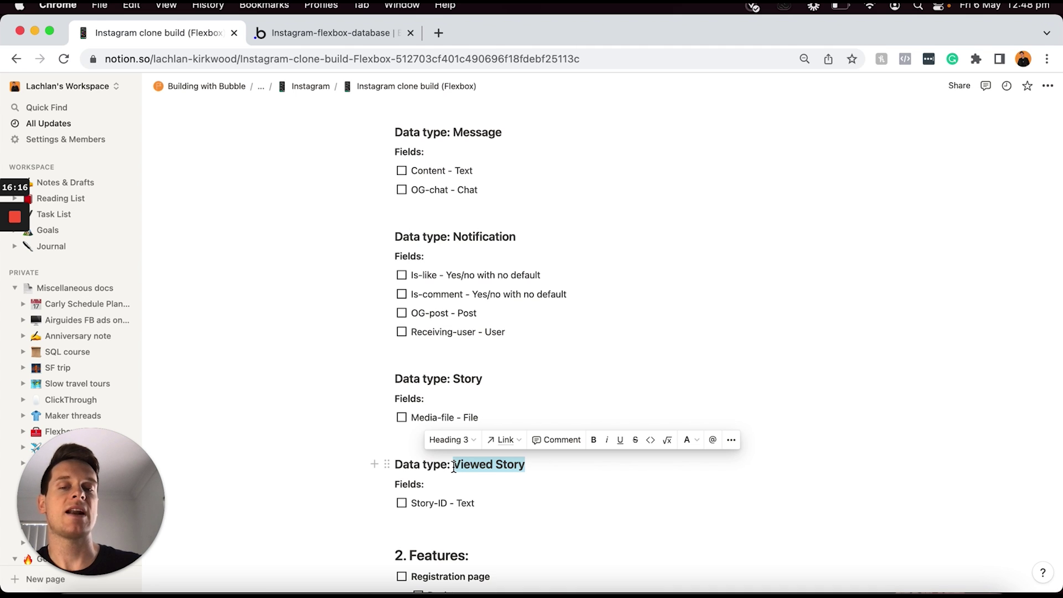
click(317, 33)
click(204, 398)
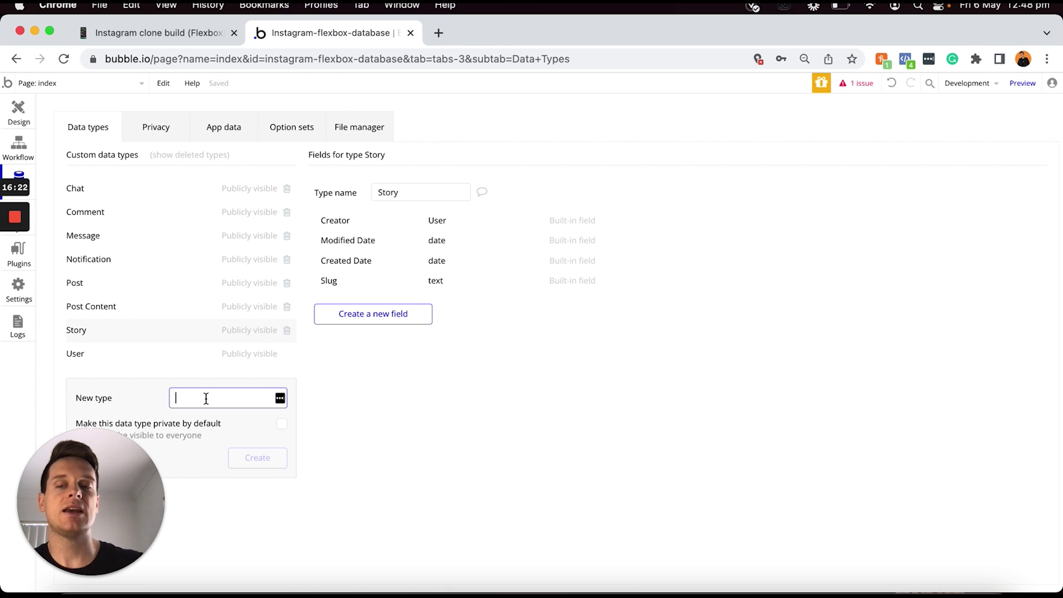
text(Viewed Story)
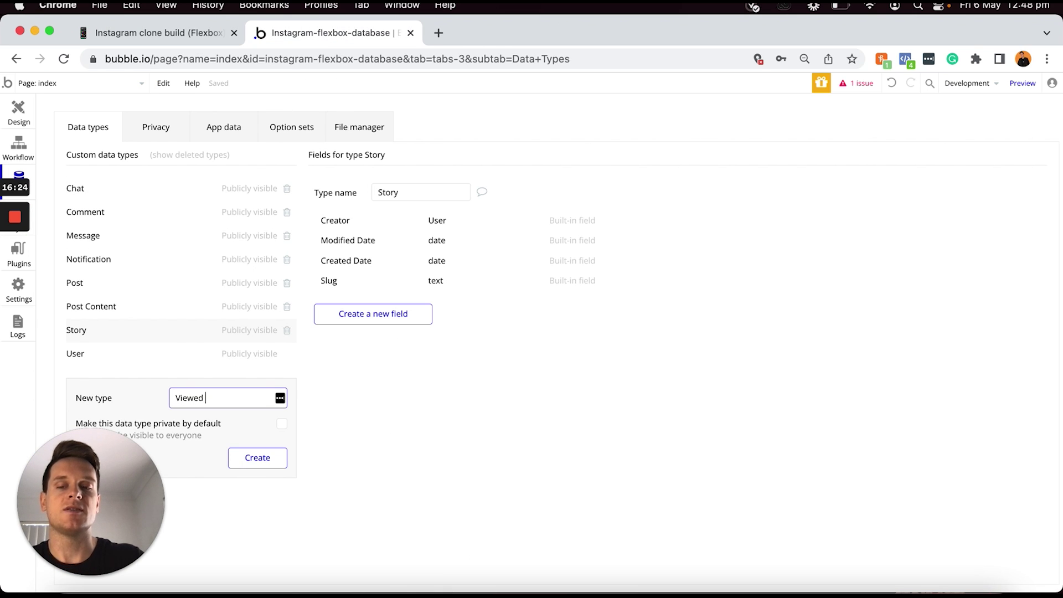
click(256, 465)
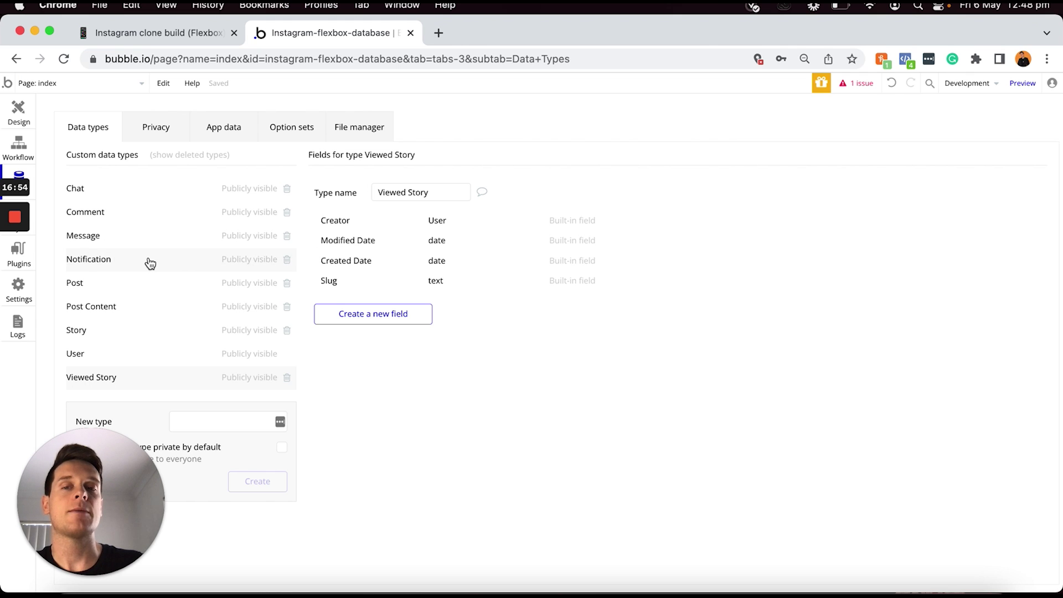
Check the planned User fields in the Notion checklist and add a text field named Name to the User data type in Bubble
click(129, 357)
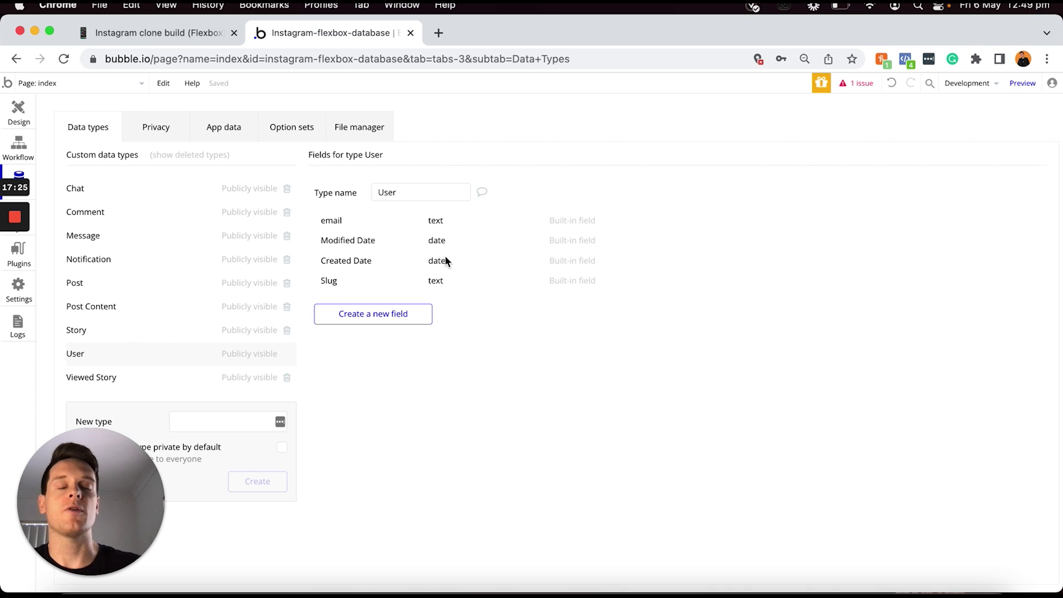
click(184, 35)
scroll(469, 295, up, 10)
scroll(469, 294, up, 5)
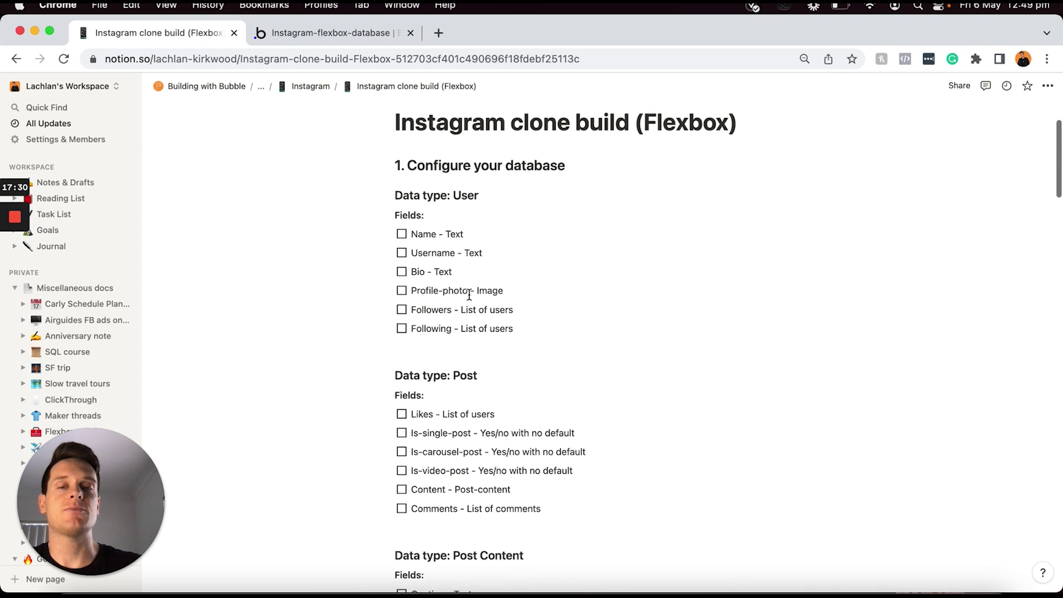
drag(424, 291, 541, 380)
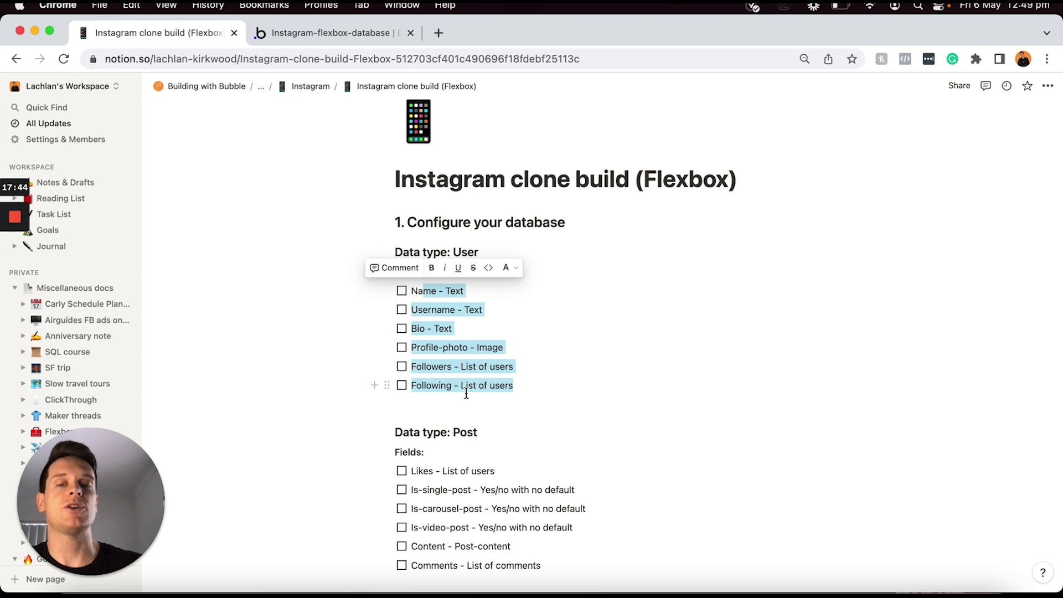
click(328, 31)
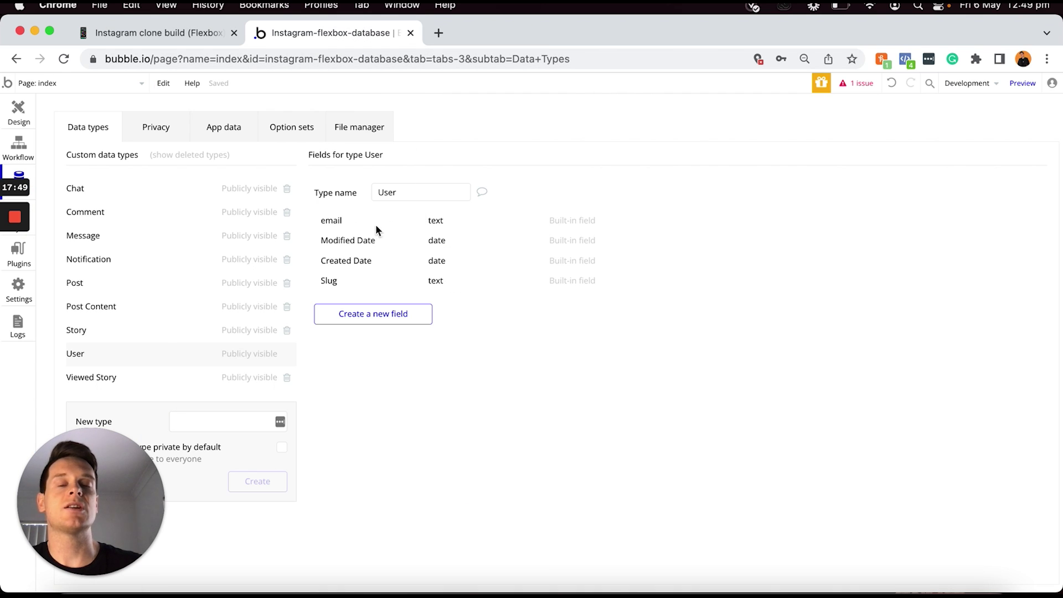
click(393, 316)
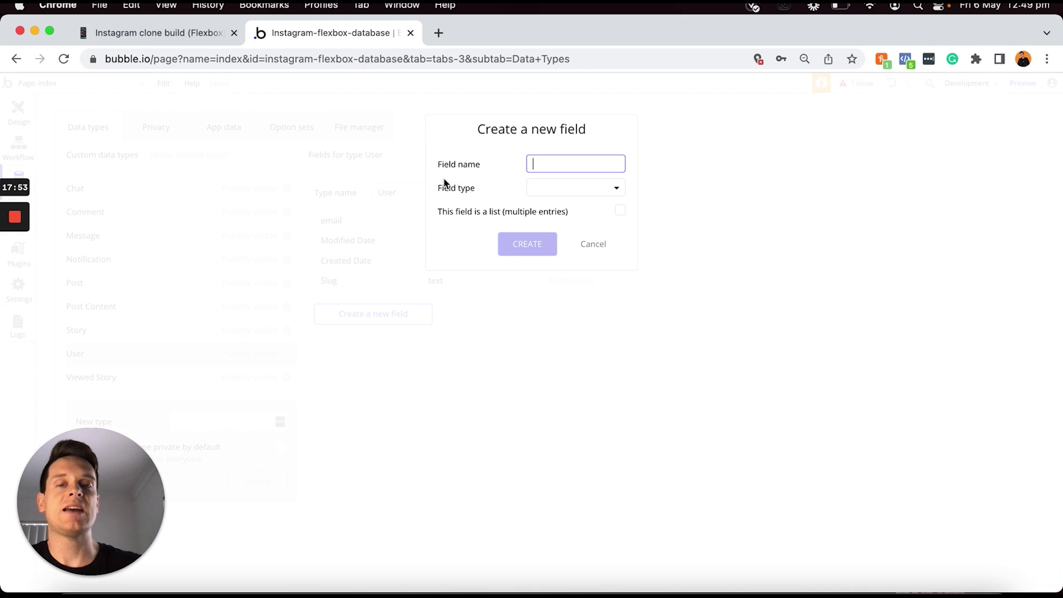
text(Name)
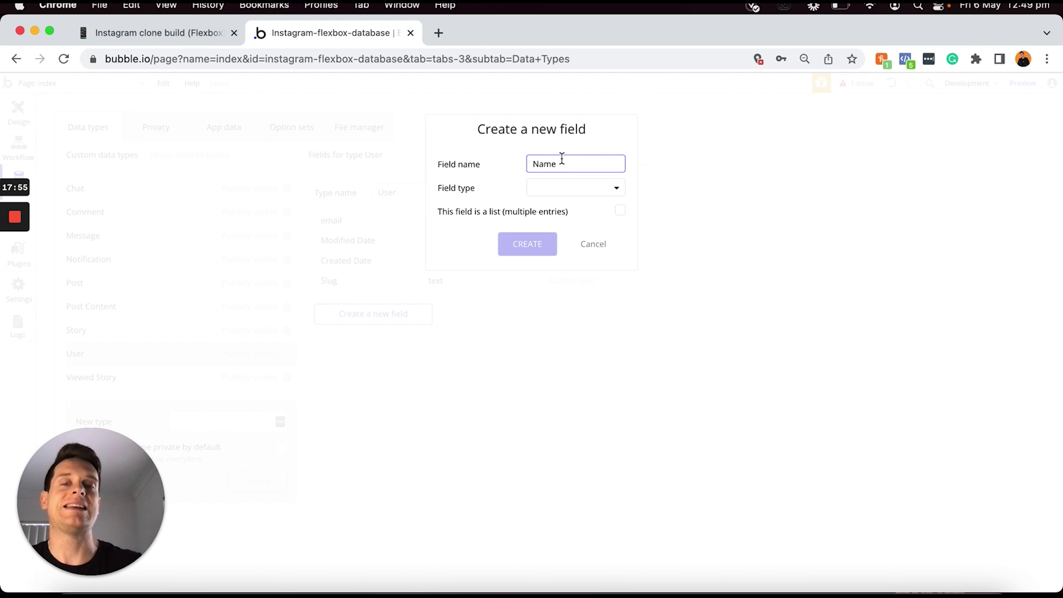
click(552, 189)
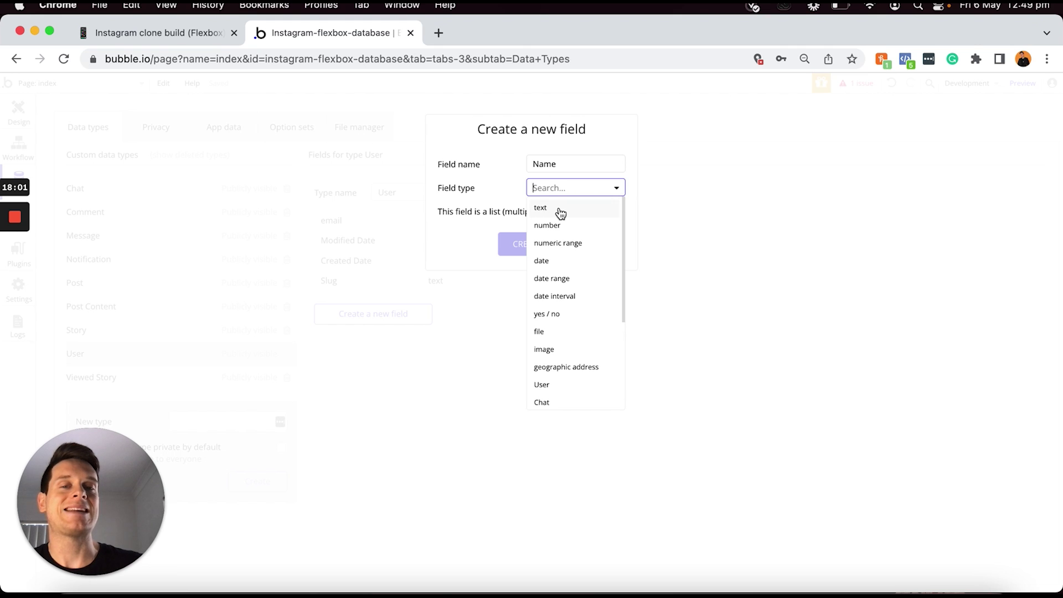
click(558, 210)
click(529, 244)
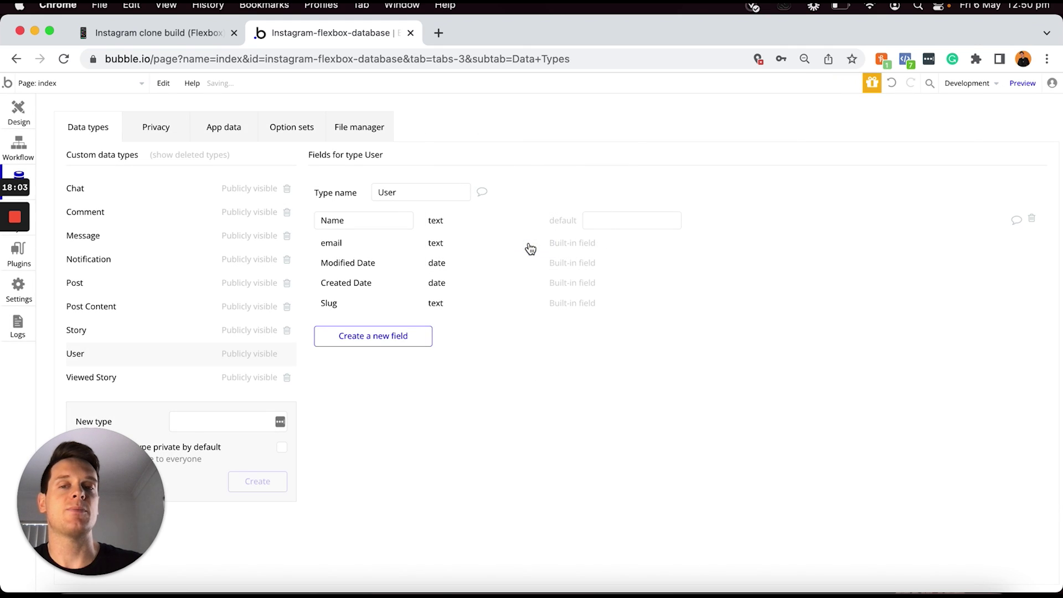
Create a field named Username of type text on the User data type
click(406, 339)
text(Us)
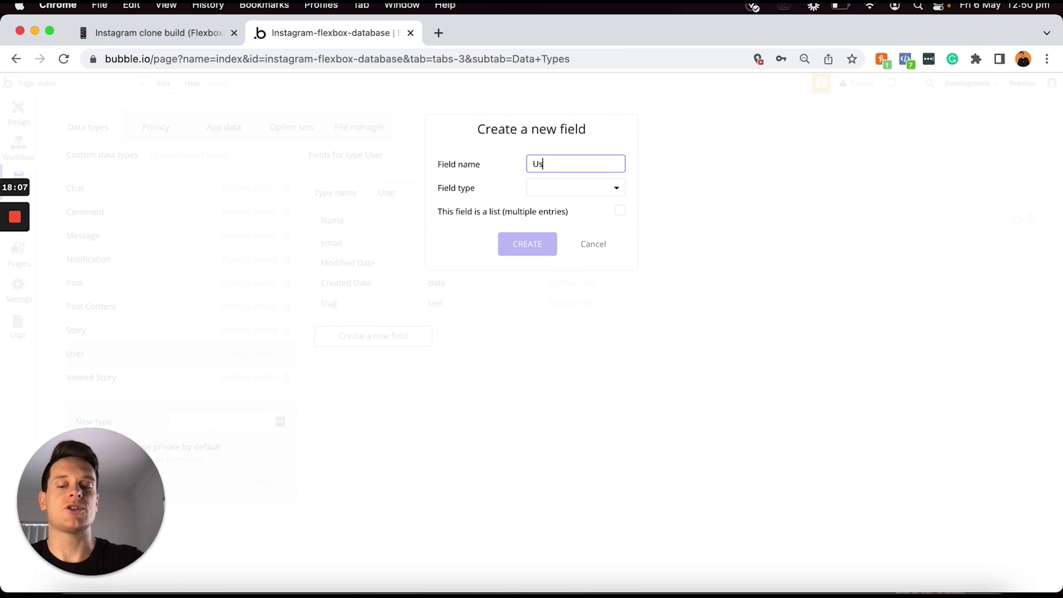
text(ername)
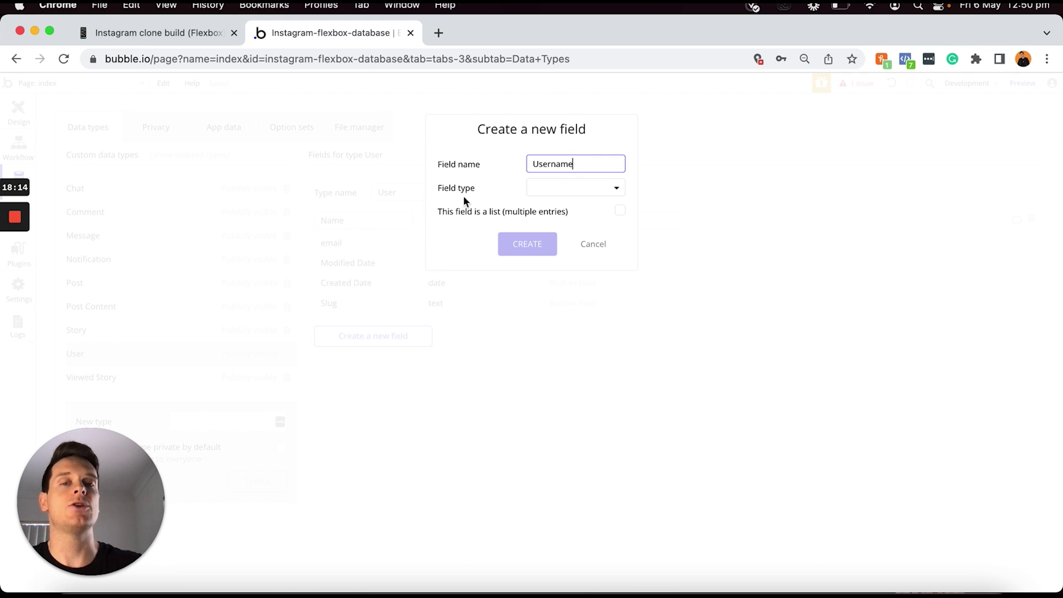
click(572, 188)
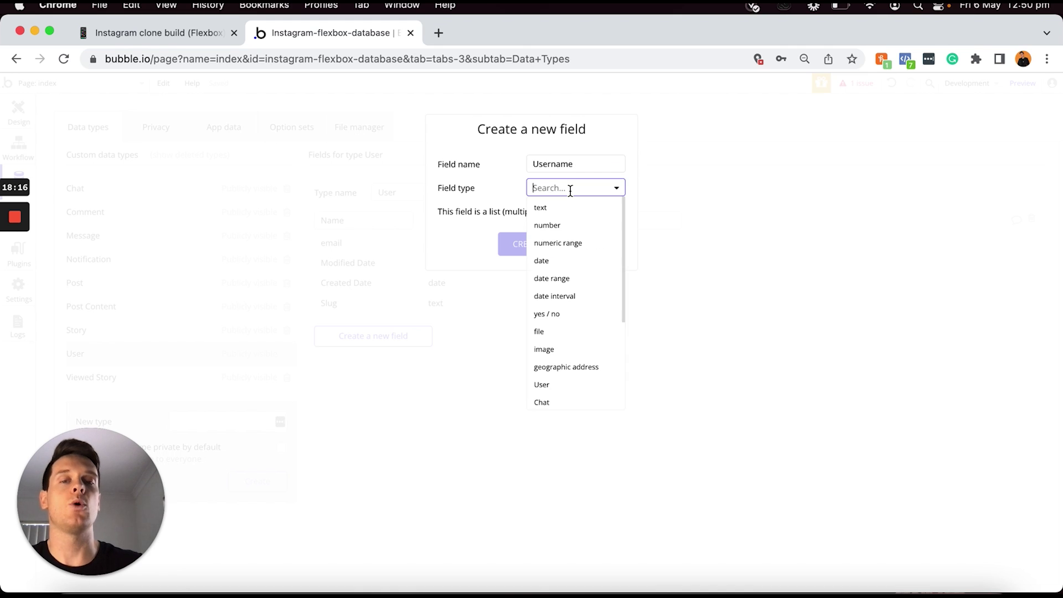
click(564, 212)
click(530, 247)
Create a field named Bio of type text on the User data type
click(393, 360)
text(Bio)
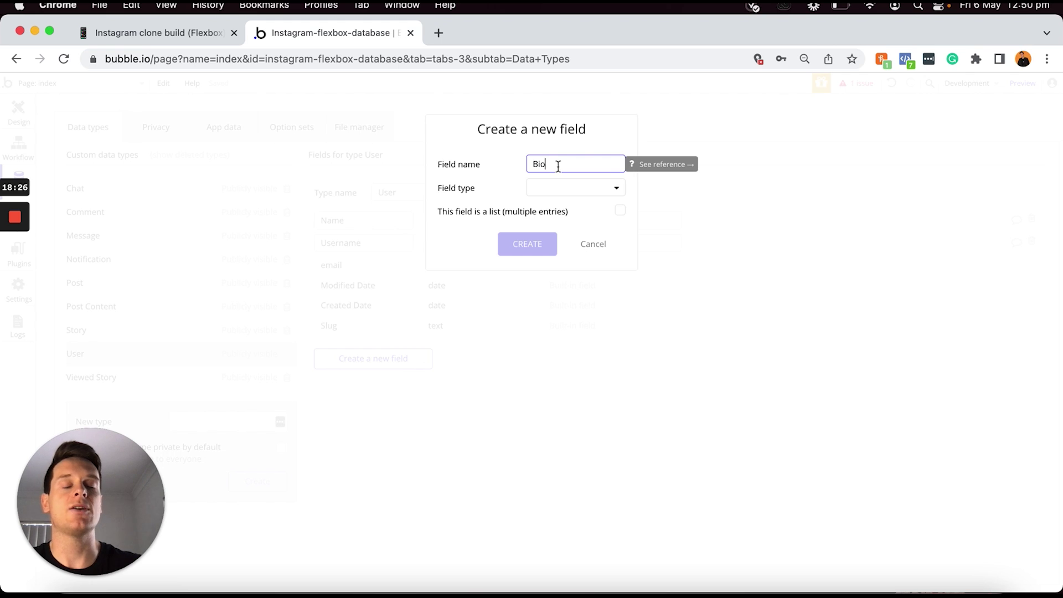
click(554, 188)
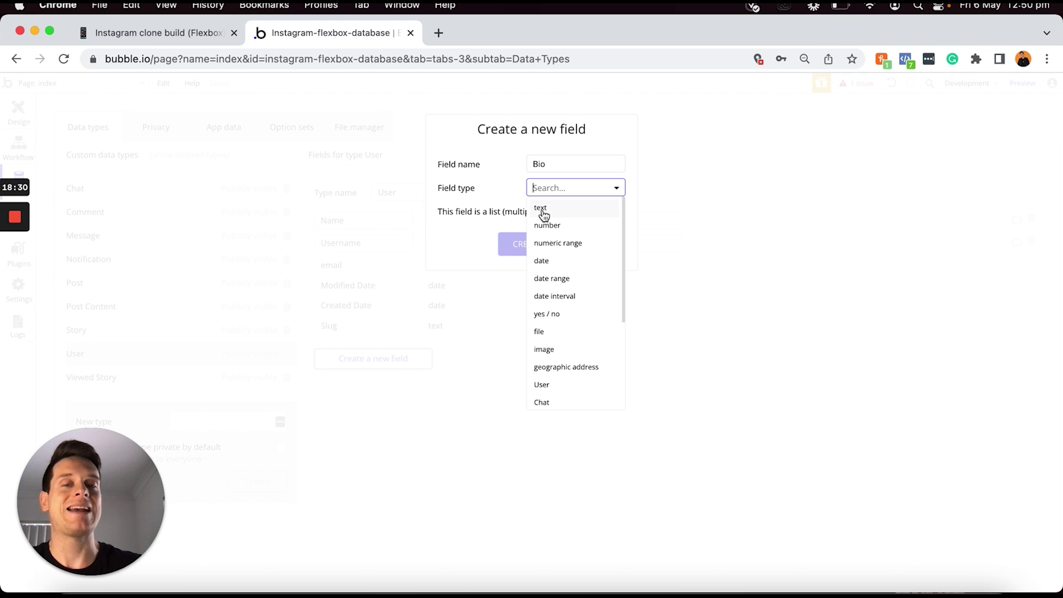
click(562, 213)
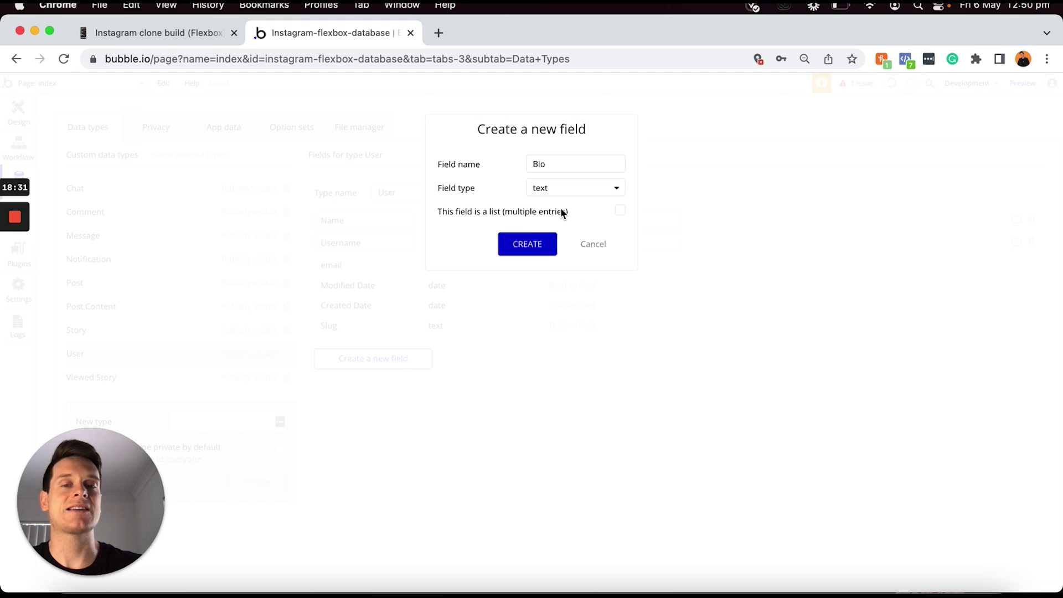
click(525, 247)
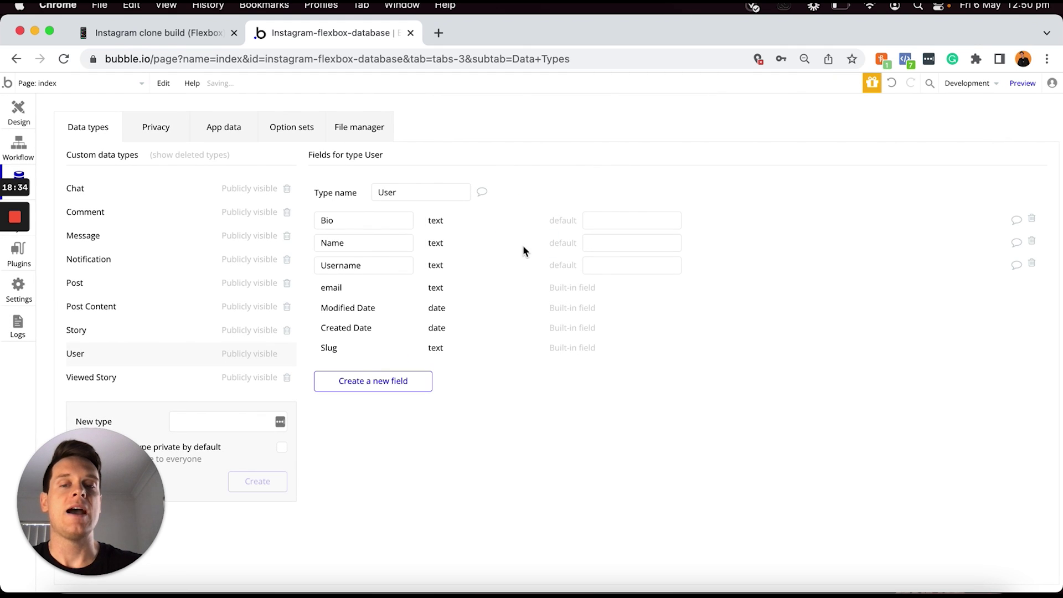
Create a field named Profile-photo of type image on the User data type
click(395, 382)
text(Profi)
text(ph)
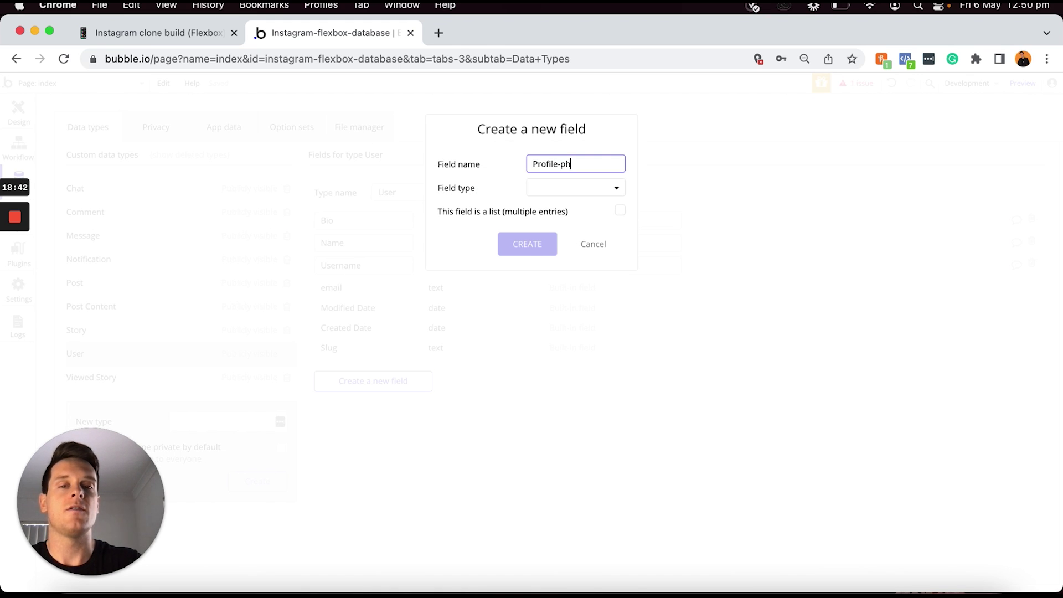
text(oto)
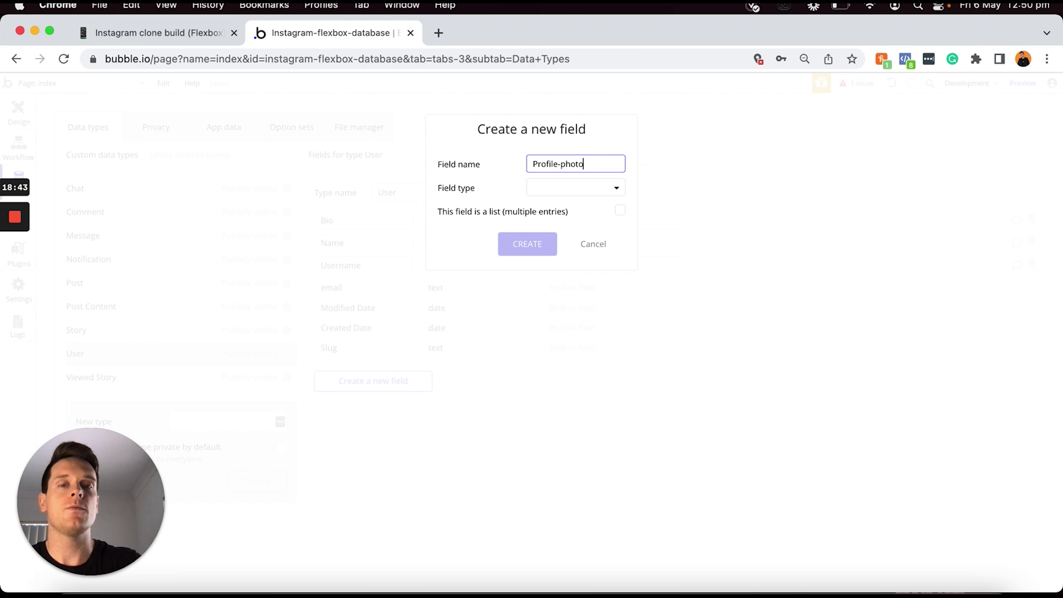
click(587, 190)
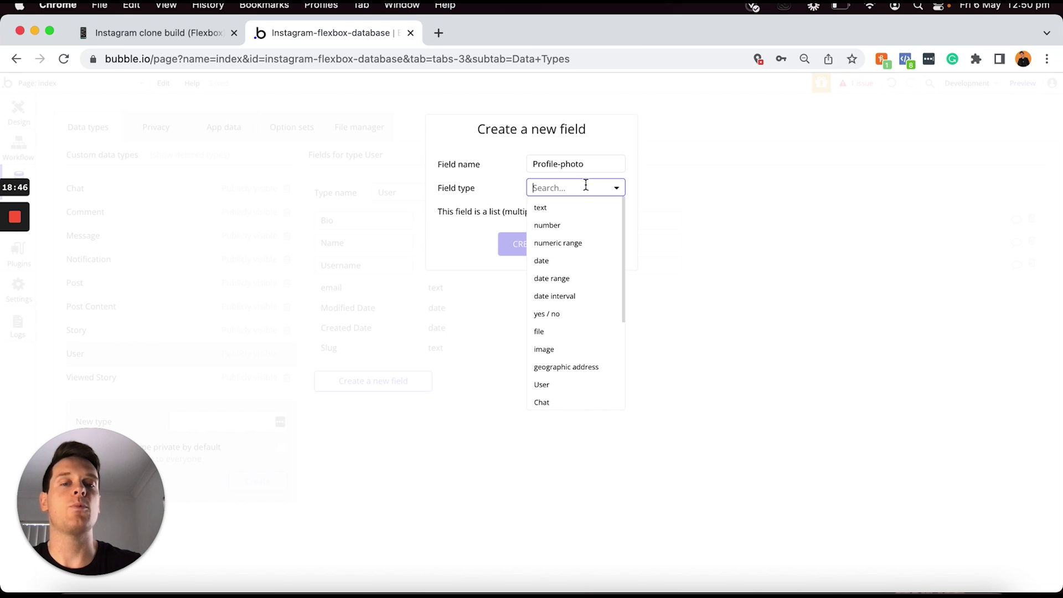
click(554, 349)
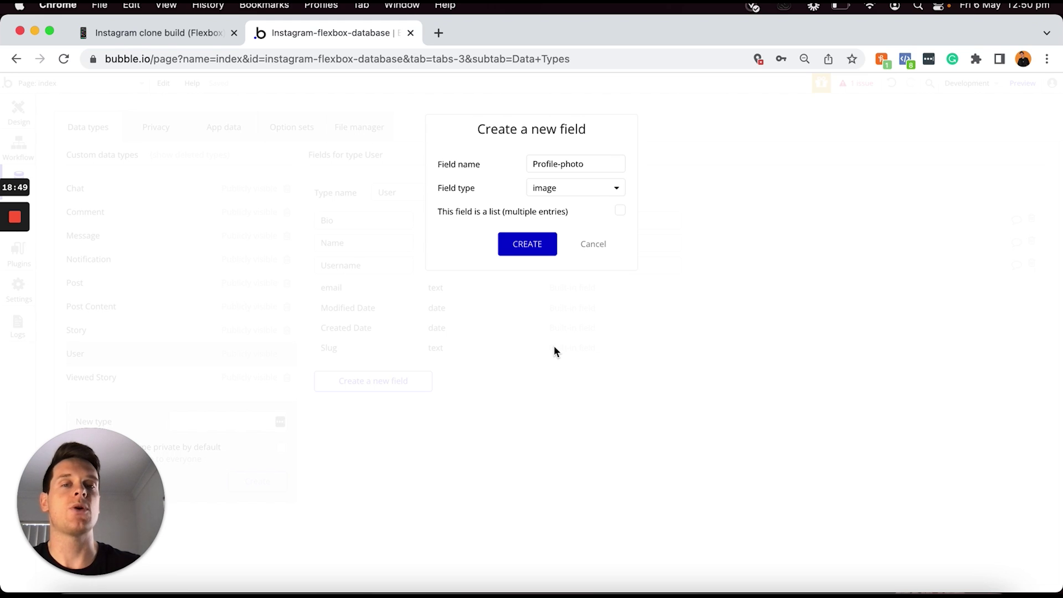
click(530, 250)
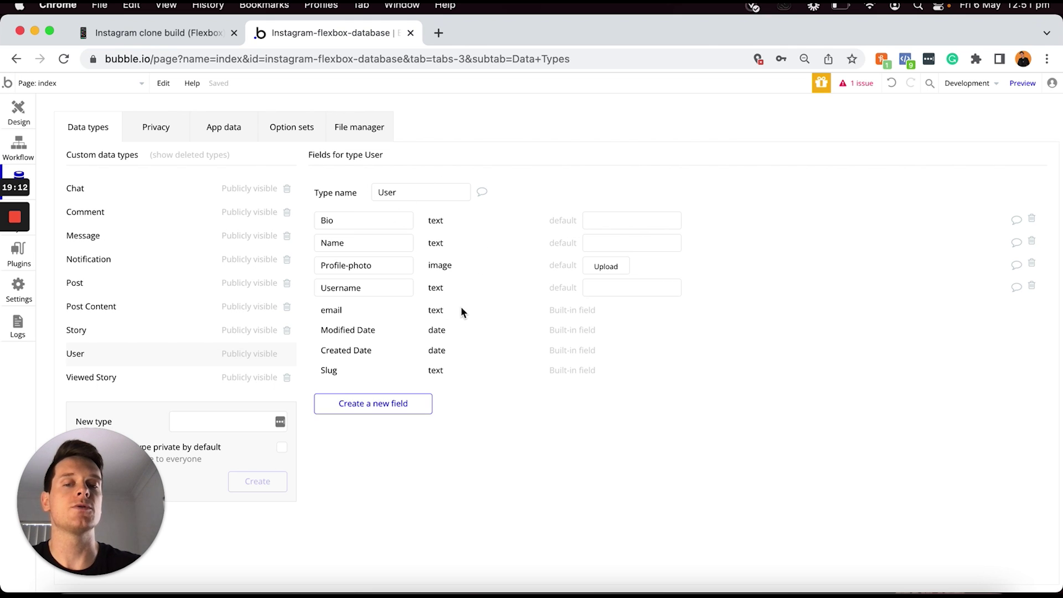
Create a field named Followers on the User data type as a list of Users, allowing multiple entries
click(387, 410)
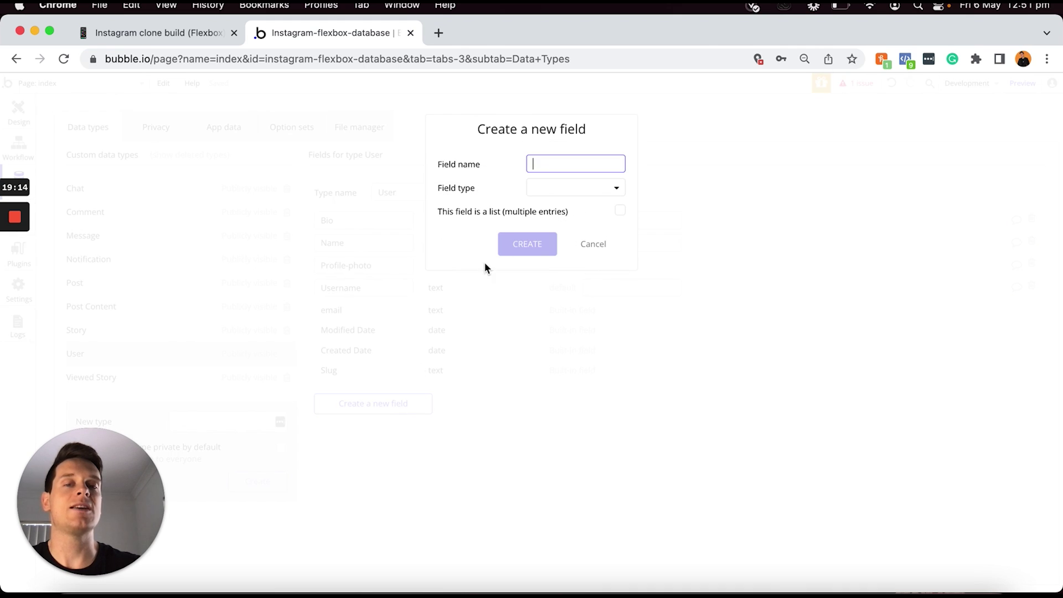
text(Followers)
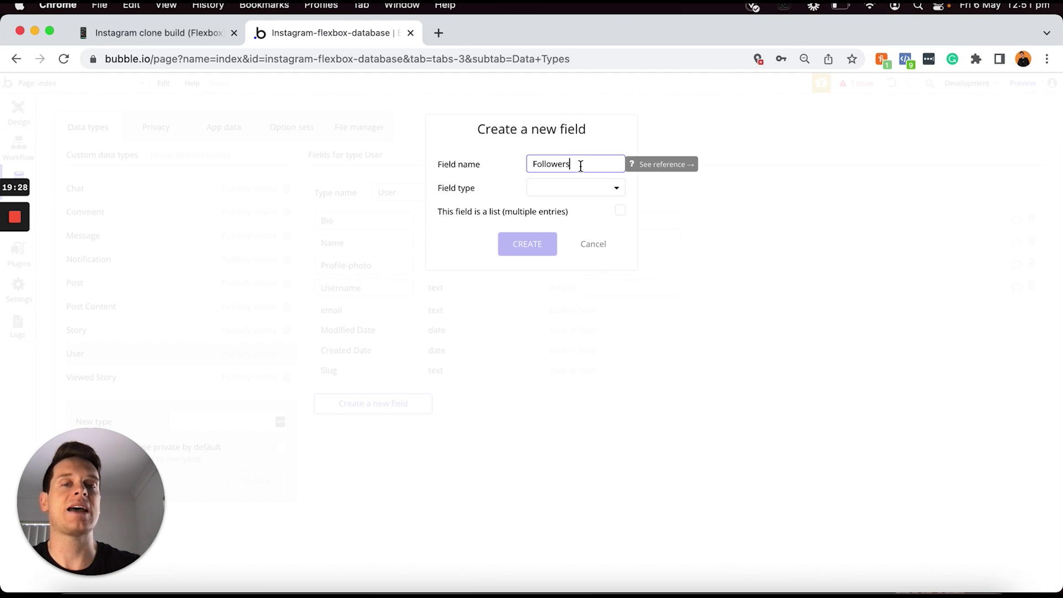
click(564, 189)
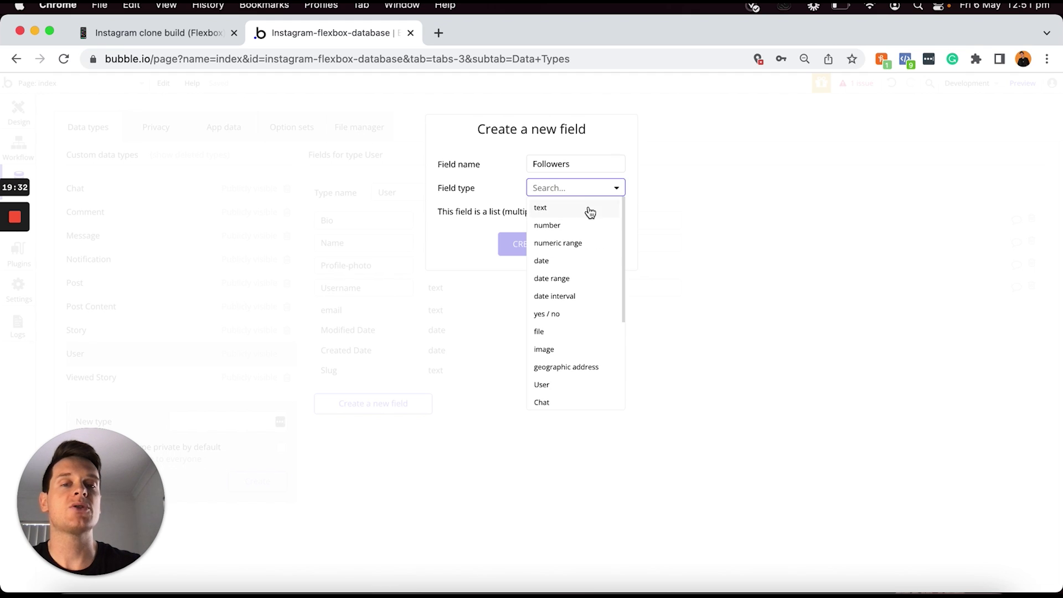
scroll(592, 328, down, 2)
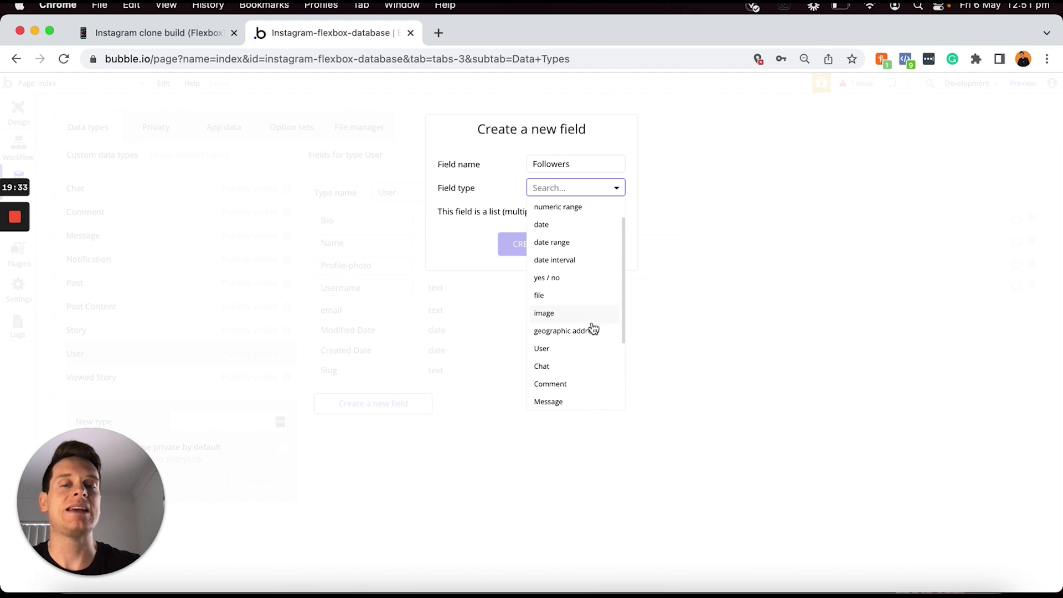
click(564, 354)
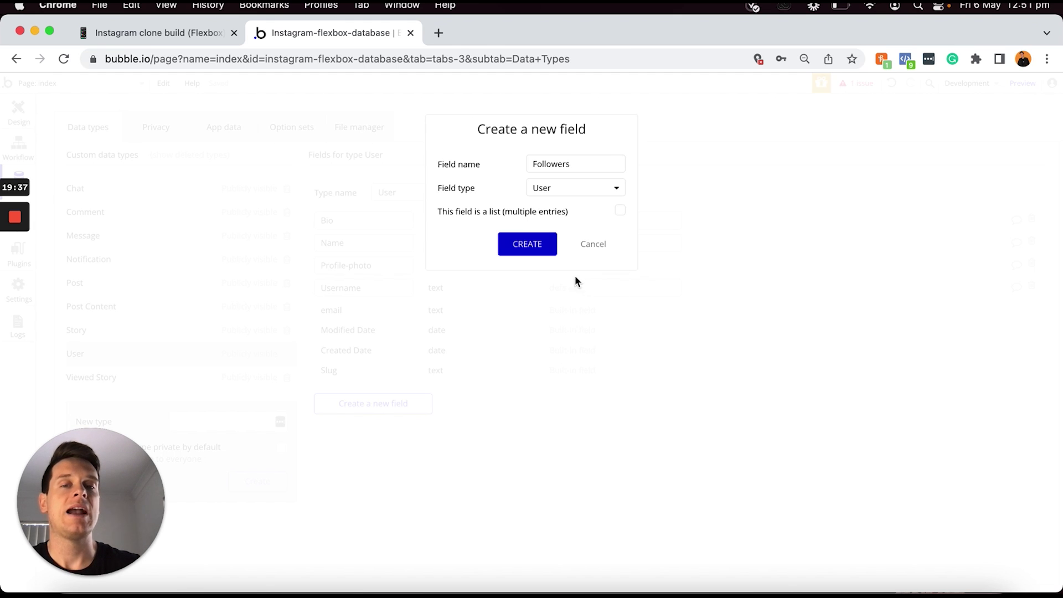
click(622, 214)
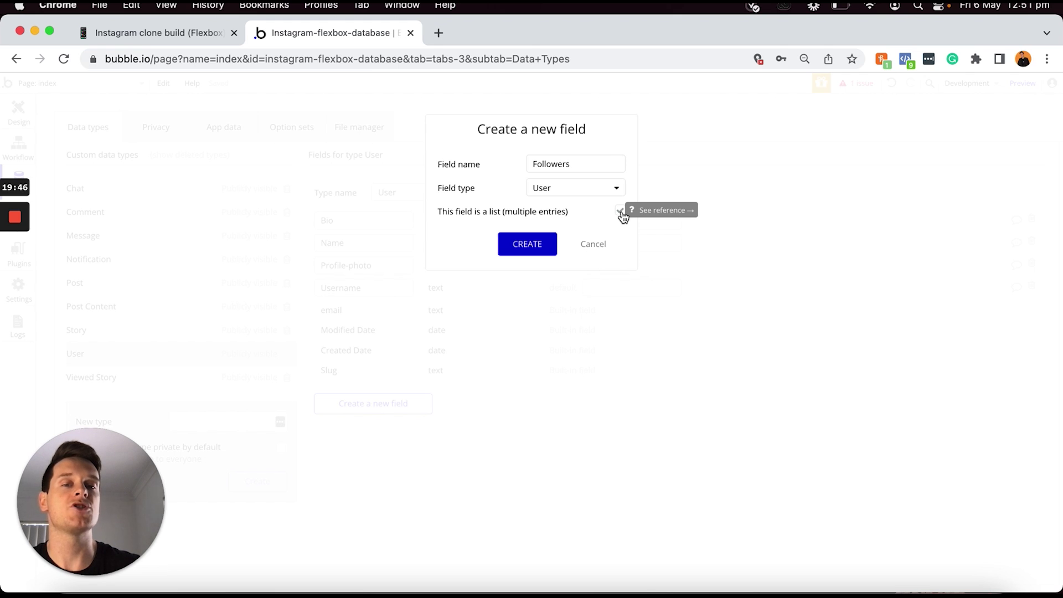
click(526, 250)
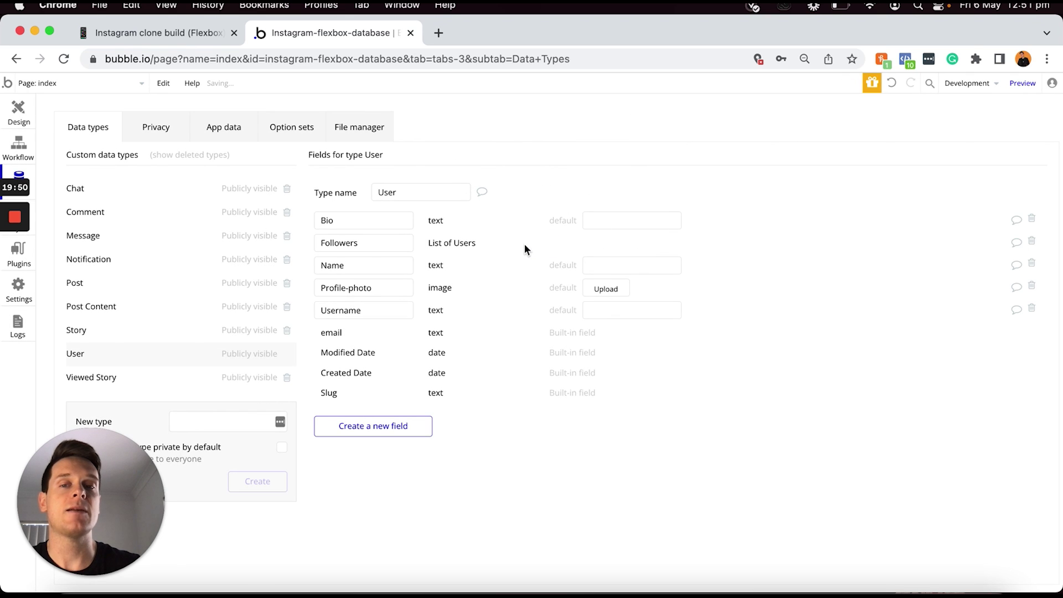
Create a field named Following on the User data type as a list of Users, allowing multiple entries
click(386, 427)
text(Following)
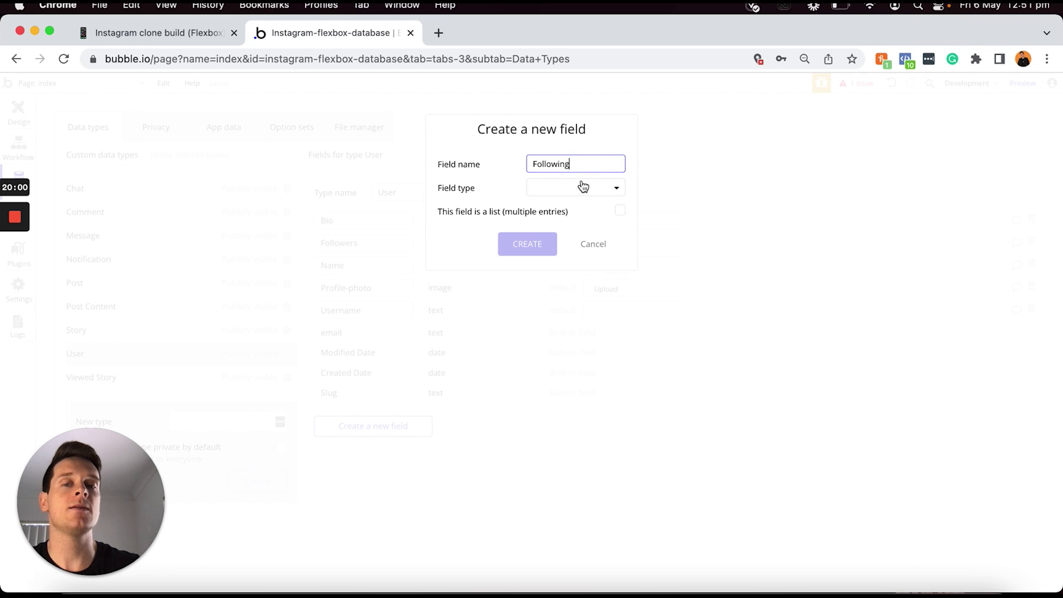
click(556, 189)
scroll(572, 272, down, 1)
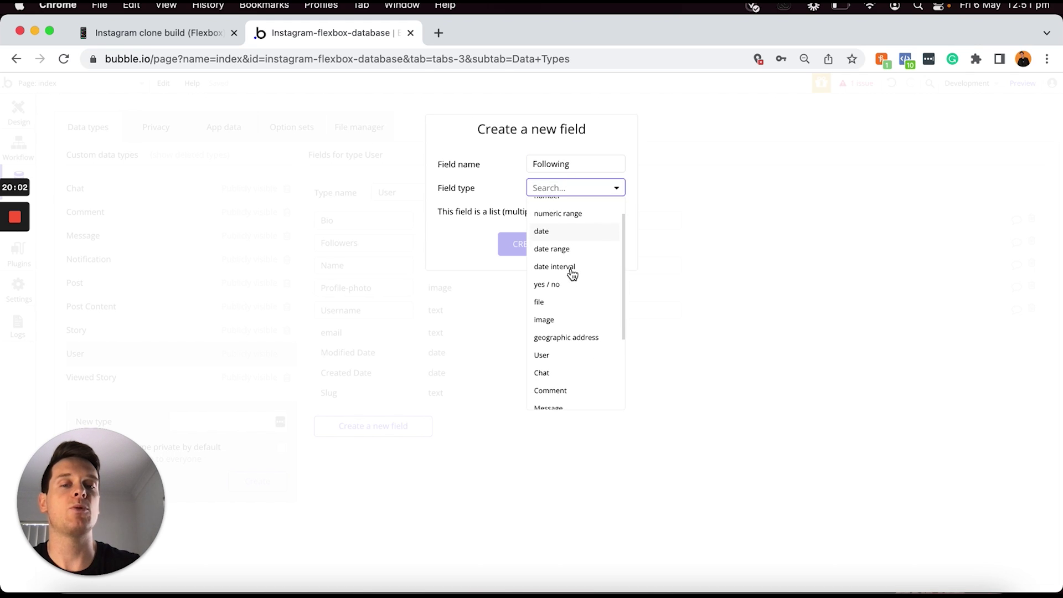
click(545, 354)
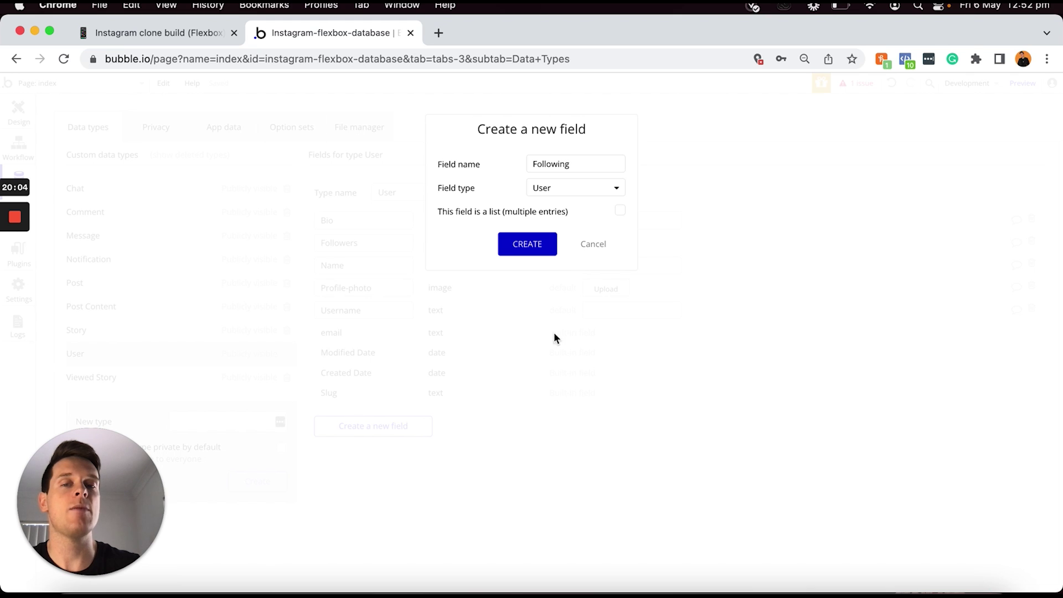
click(620, 212)
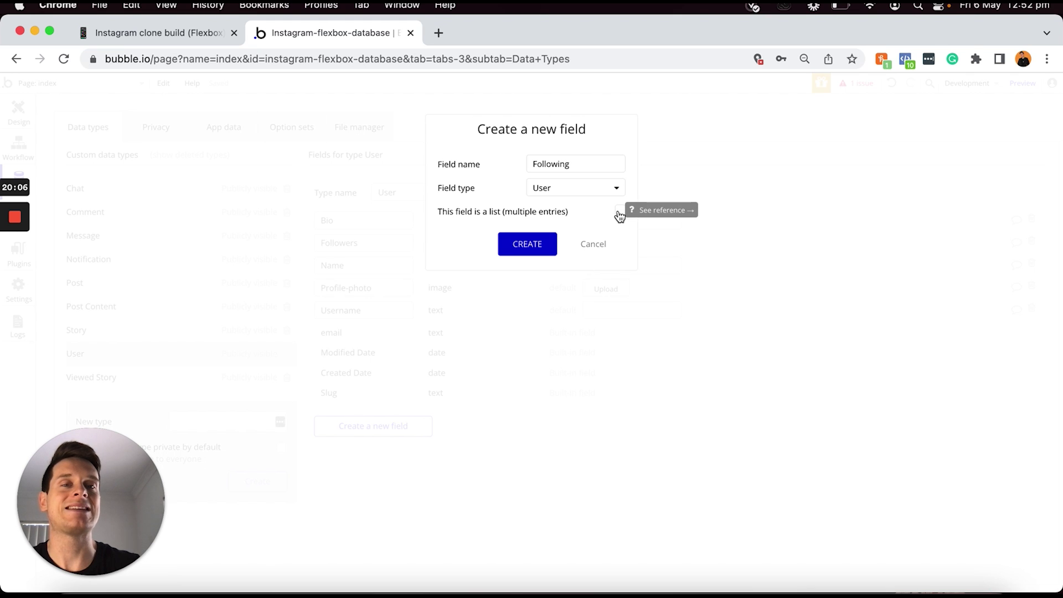
click(527, 244)
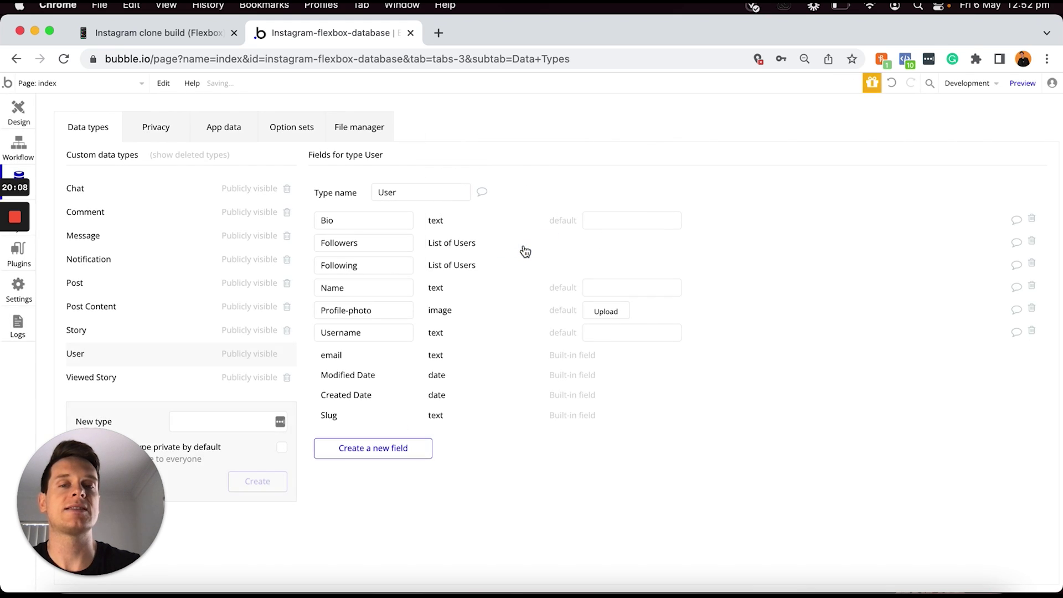
In the Notion build checklist, mark all the User fields as done and highlight the fields planned for the Post data type
click(195, 34)
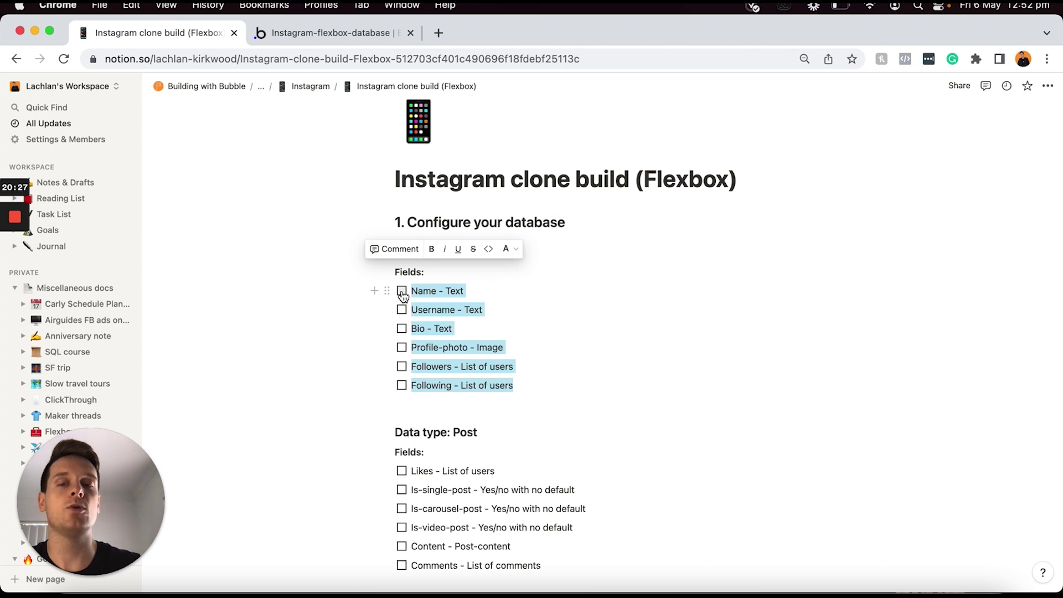
click(402, 293)
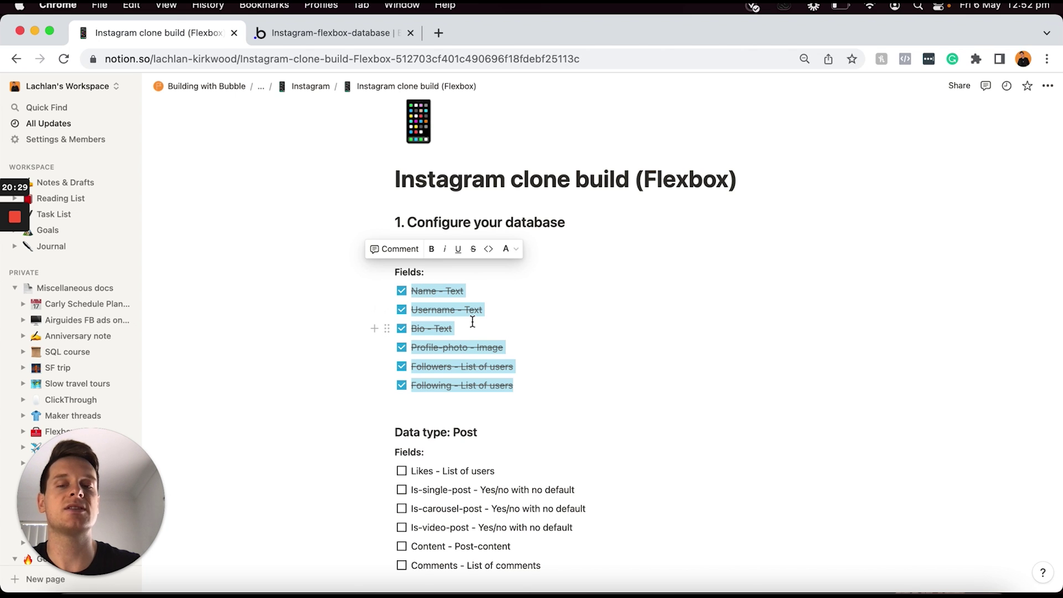
scroll(470, 316, down, 3)
drag(412, 361, 511, 454)
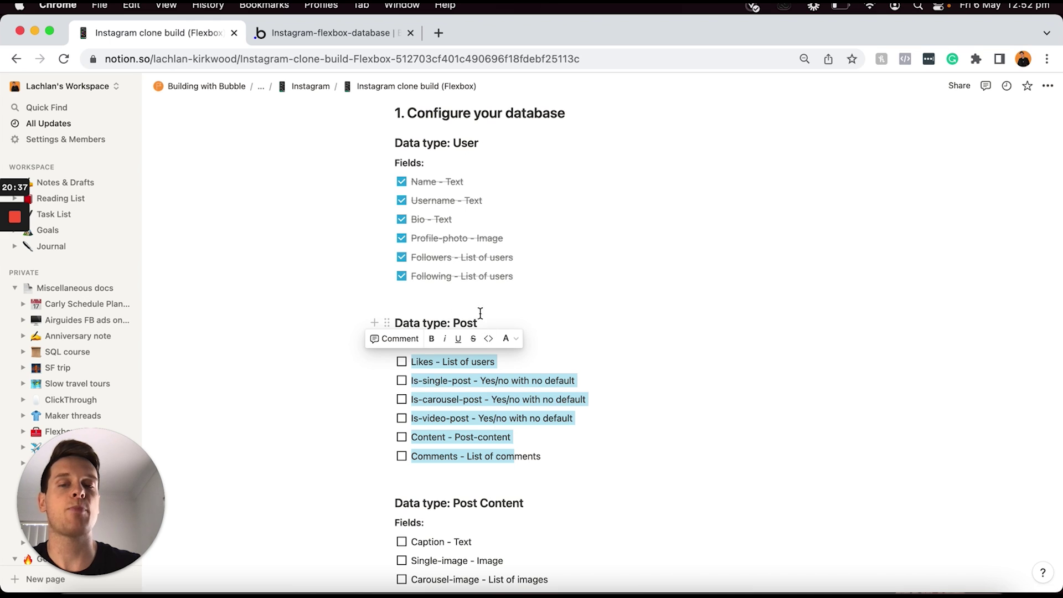
Back in the Bubble editor, create a yes / no field named Is-single-post on the Post data type with default no
click(364, 31)
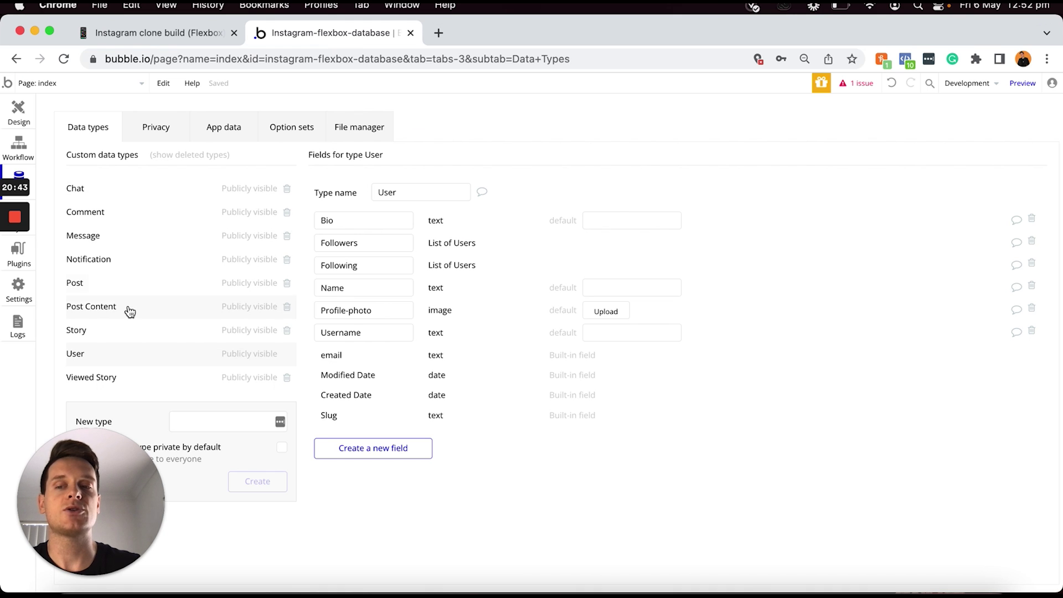
click(106, 289)
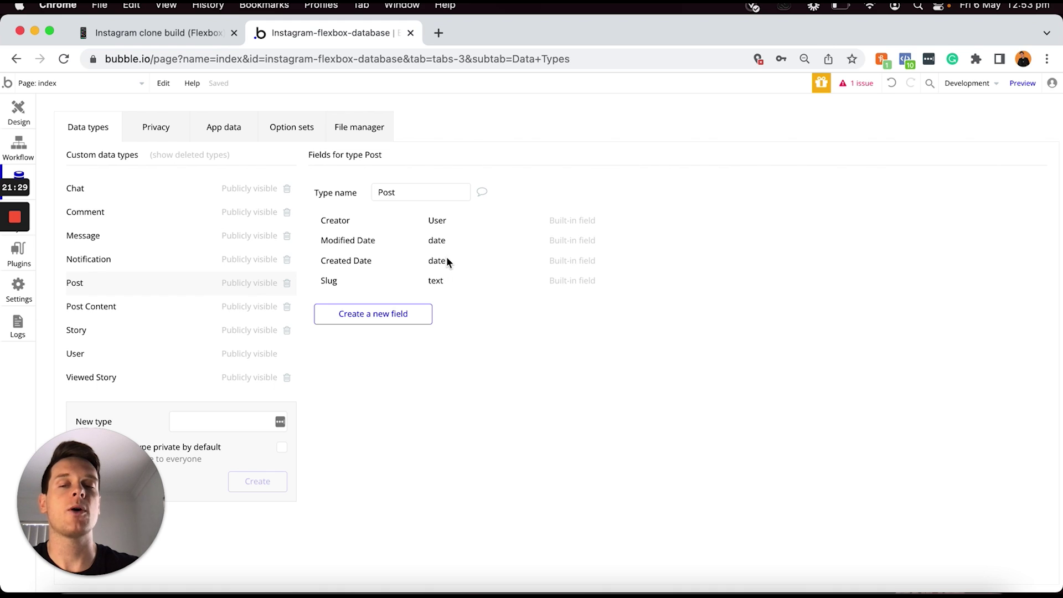
click(384, 318)
text(Is)
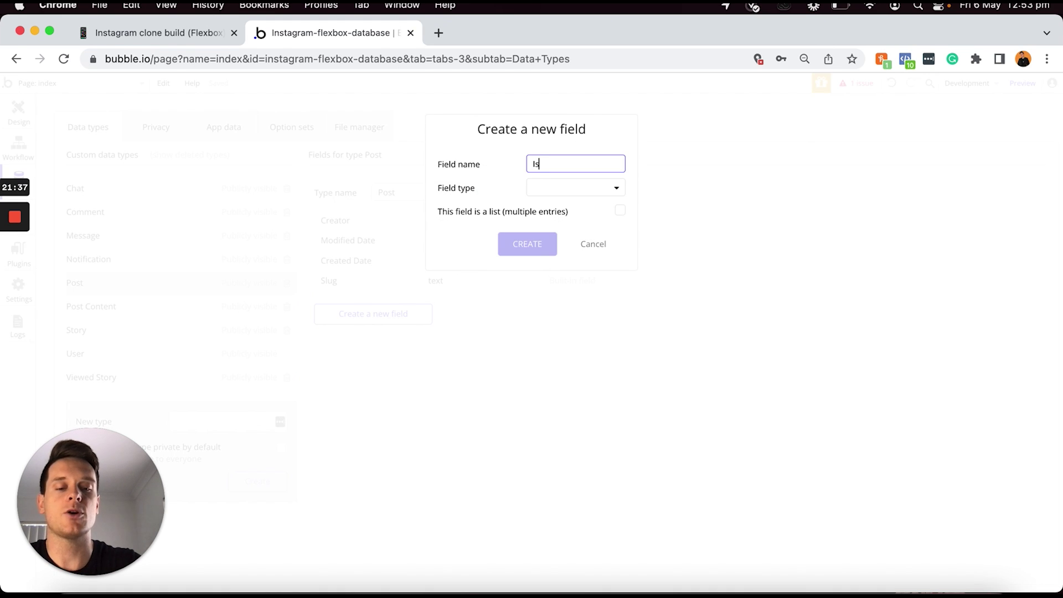
text(-single-post)
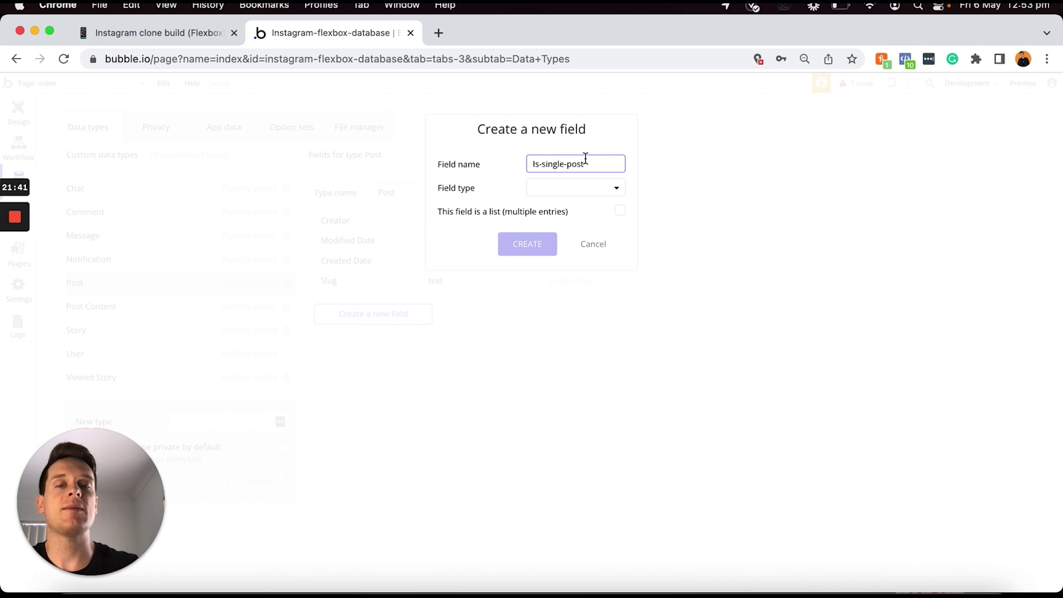
click(588, 188)
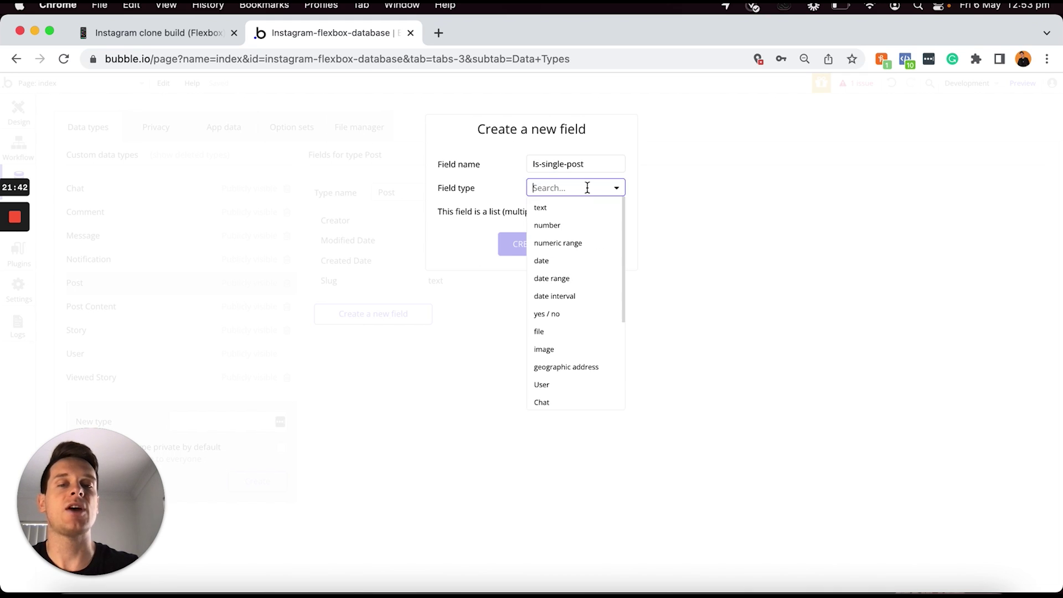
click(557, 313)
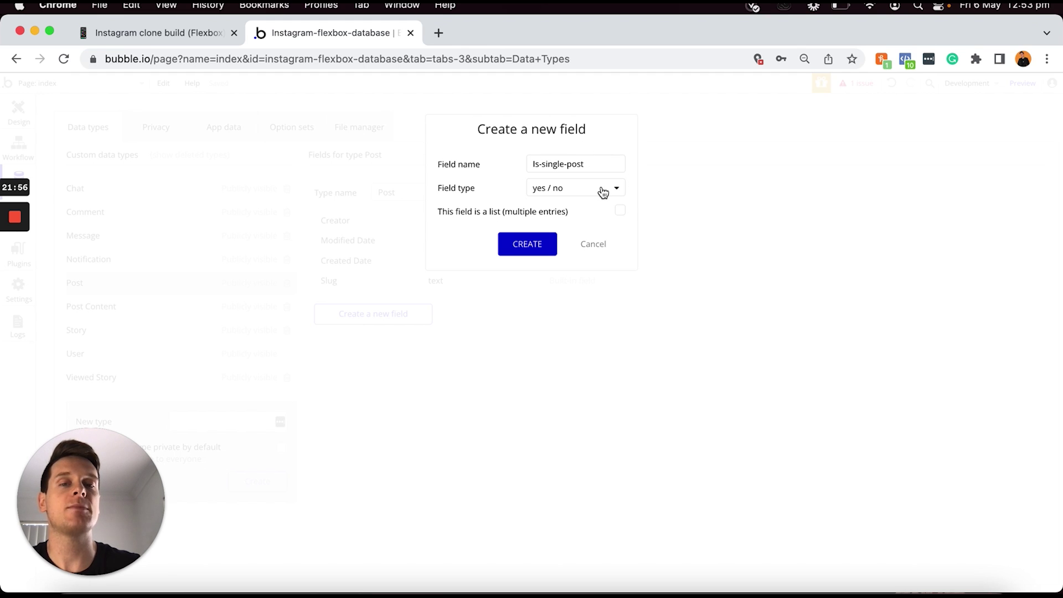
click(522, 248)
click(625, 226)
click(609, 260)
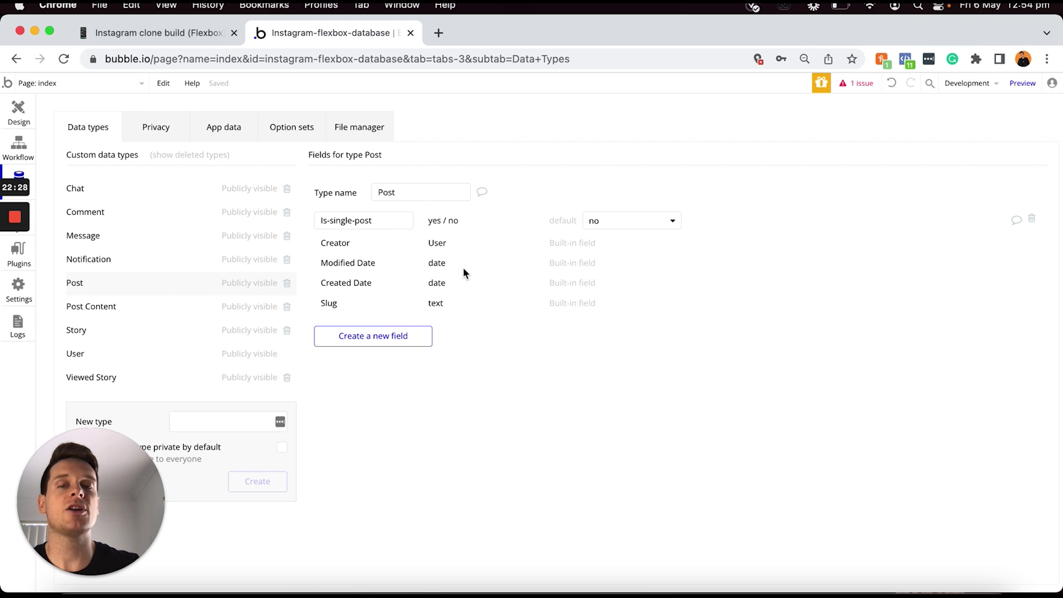
Create a yes / no field named Is-carousel-post on the Post data type and set its default to no
click(394, 337)
text(Is-car)
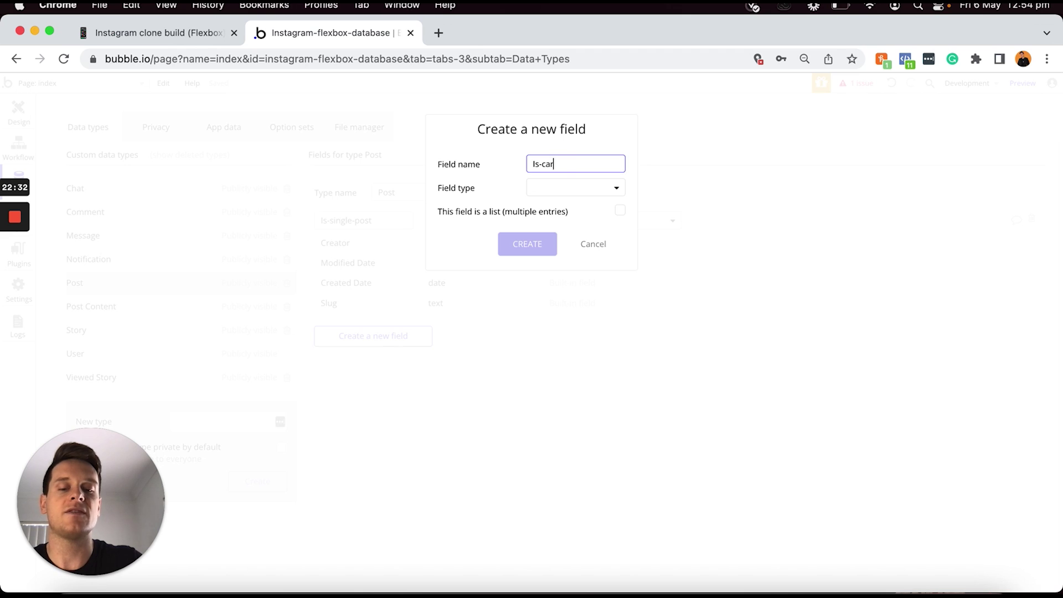
text(ousel-post)
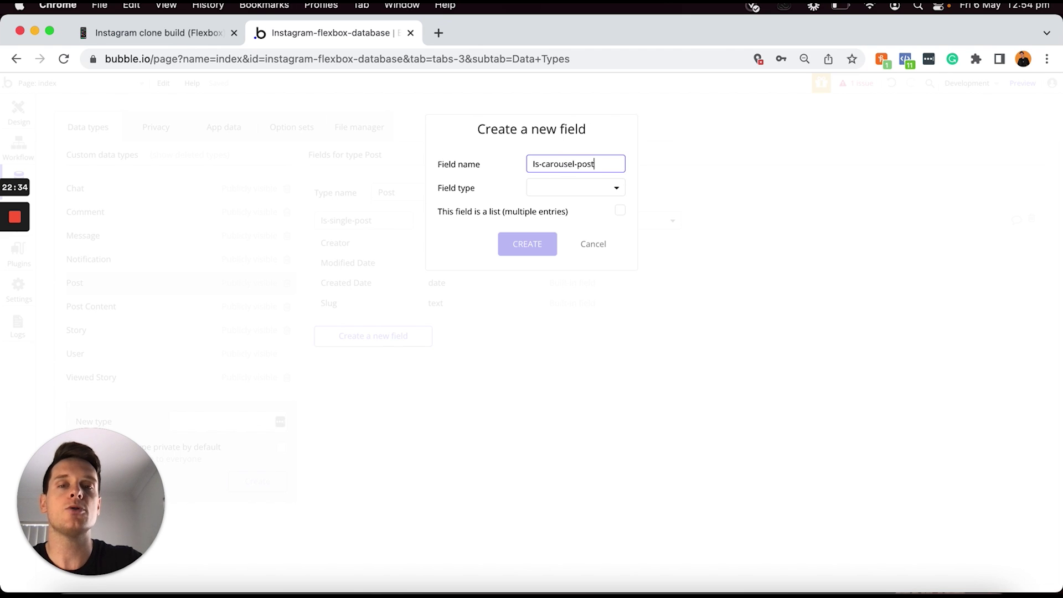
click(580, 187)
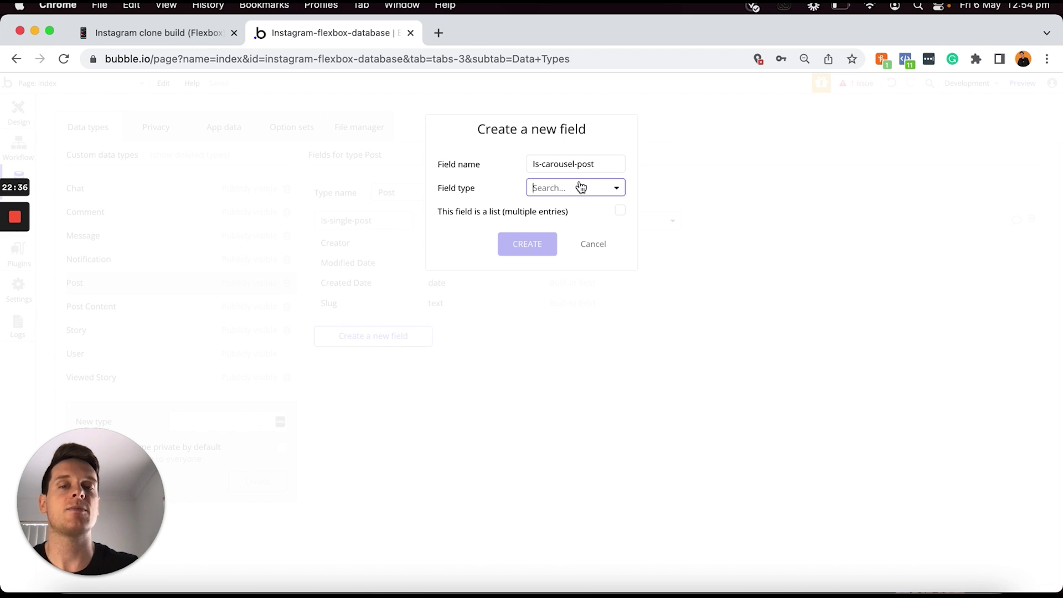
click(555, 316)
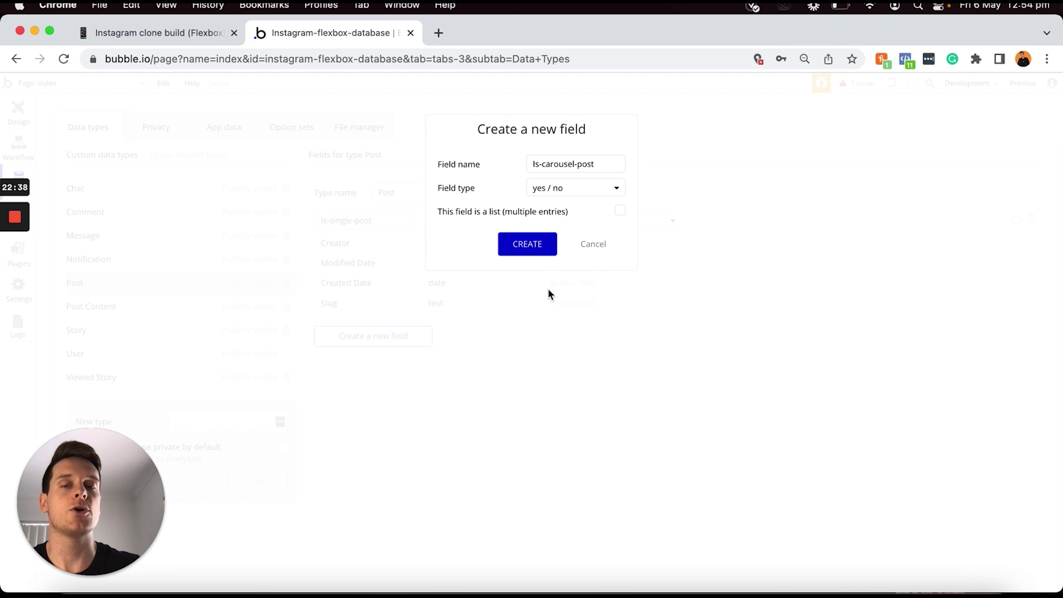
click(534, 243)
click(612, 222)
click(598, 259)
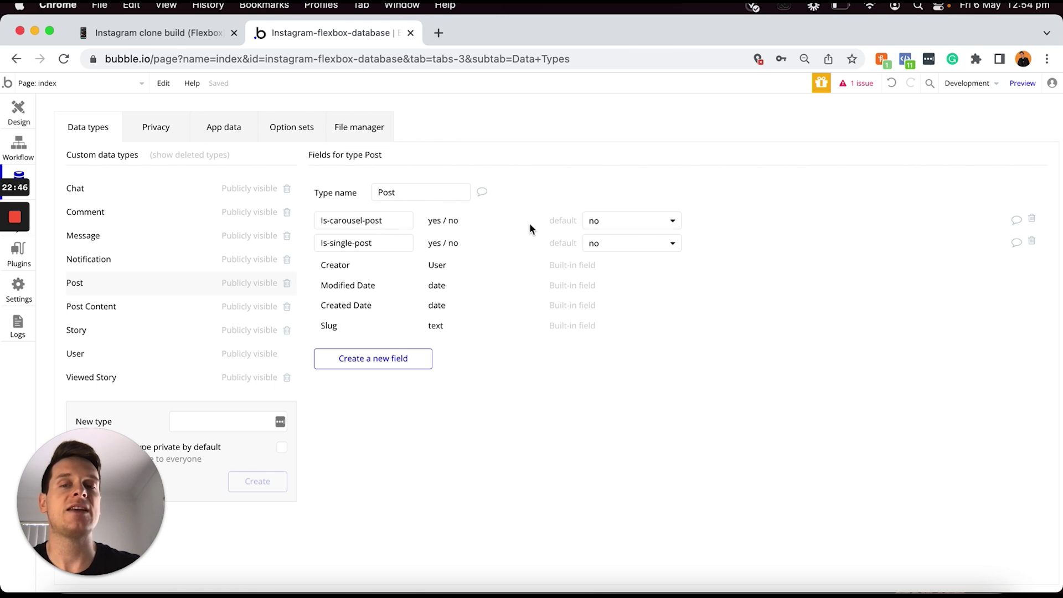
Create a yes / no field named Is-video-post on the Post data type and set its default to no
mouse_move(395, 221)
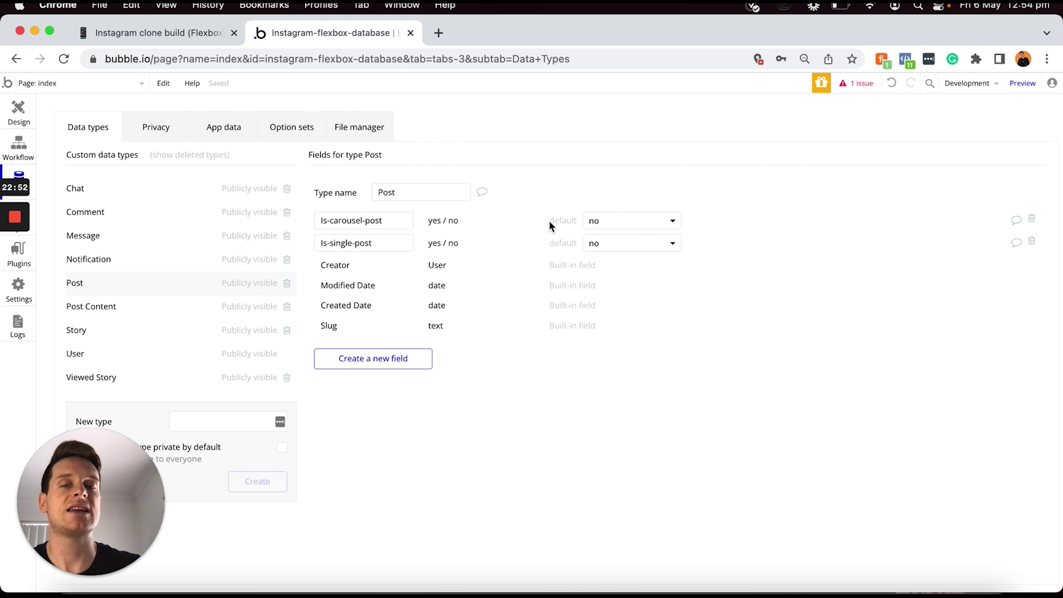
click(391, 359)
text(Is-)
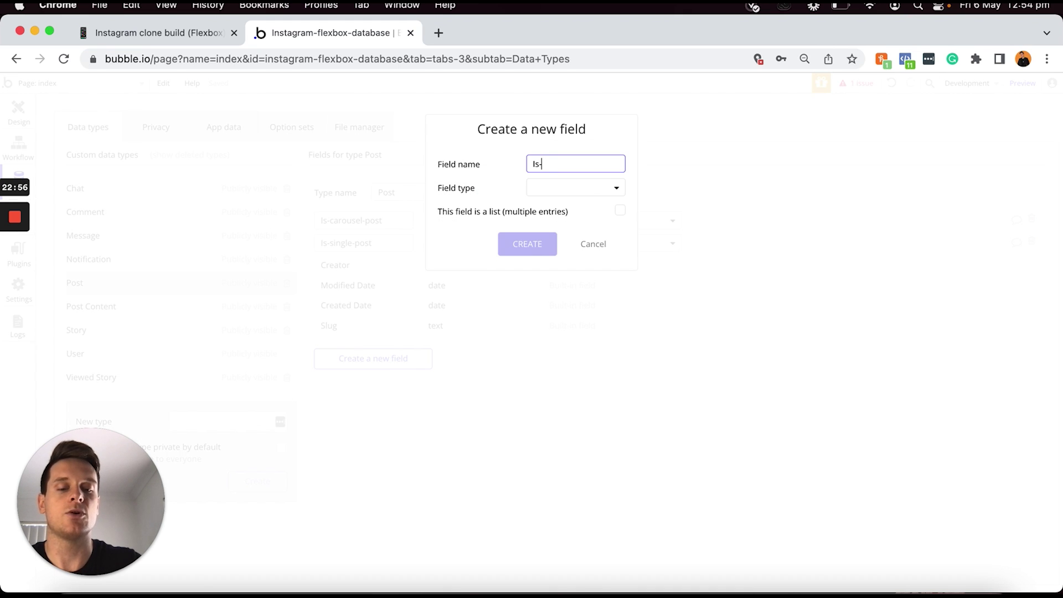
text(cideo-post)
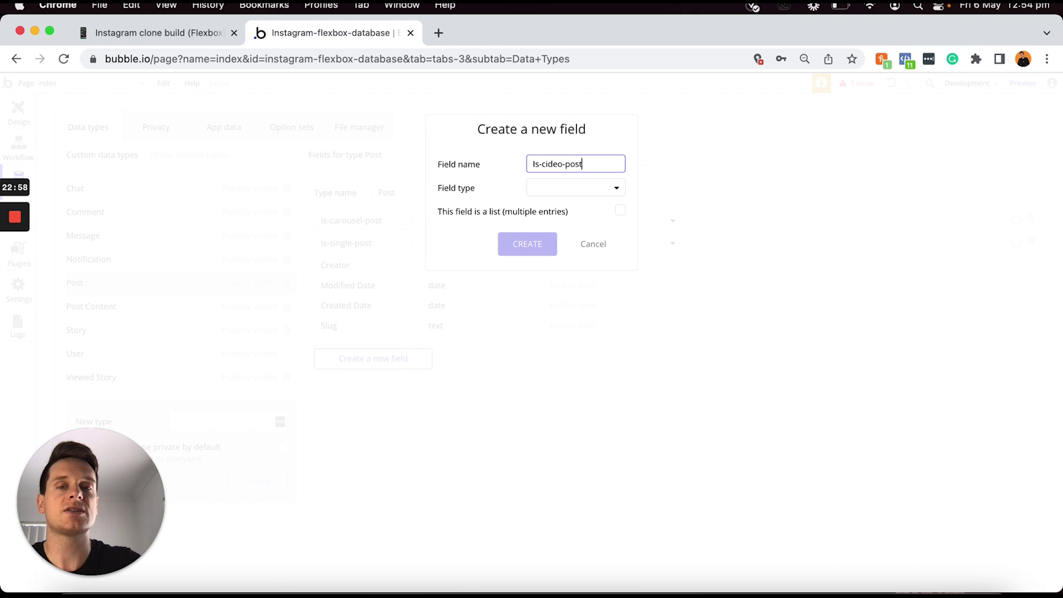
click(547, 164)
key(BackSpace)
text(v)
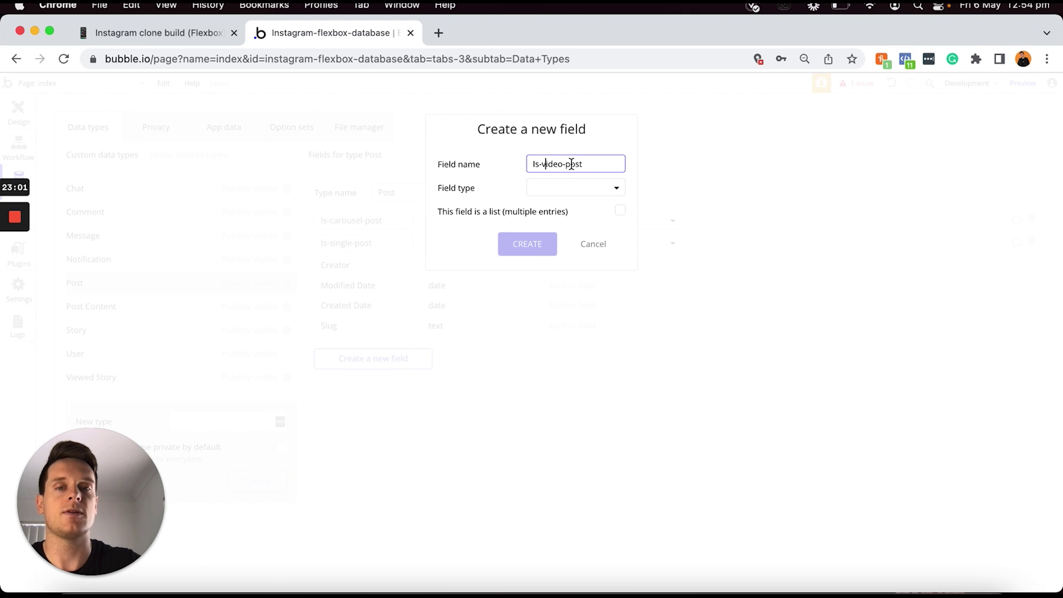
click(590, 188)
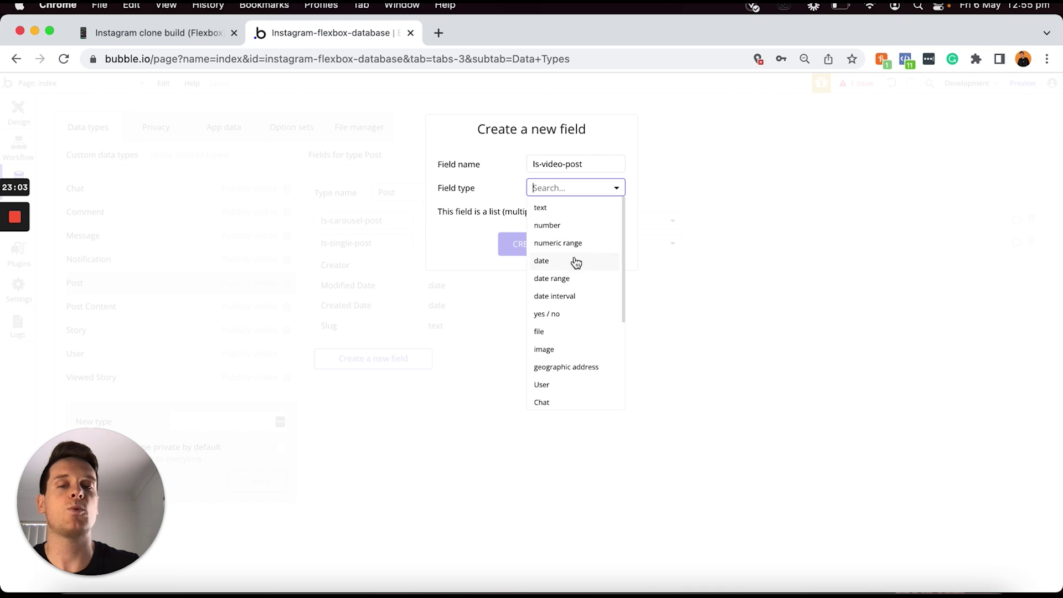
click(558, 317)
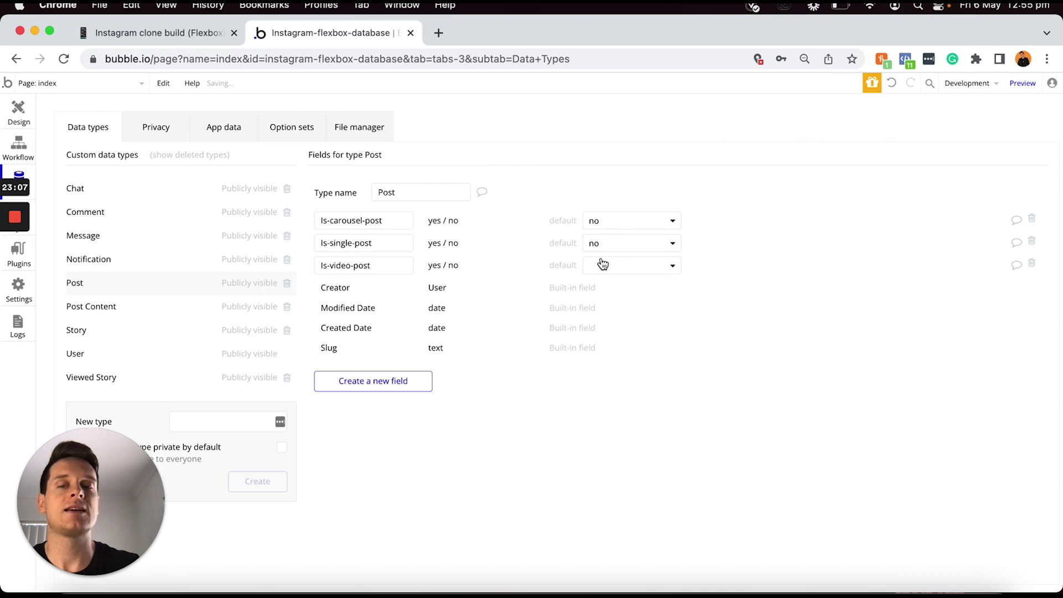
click(618, 270)
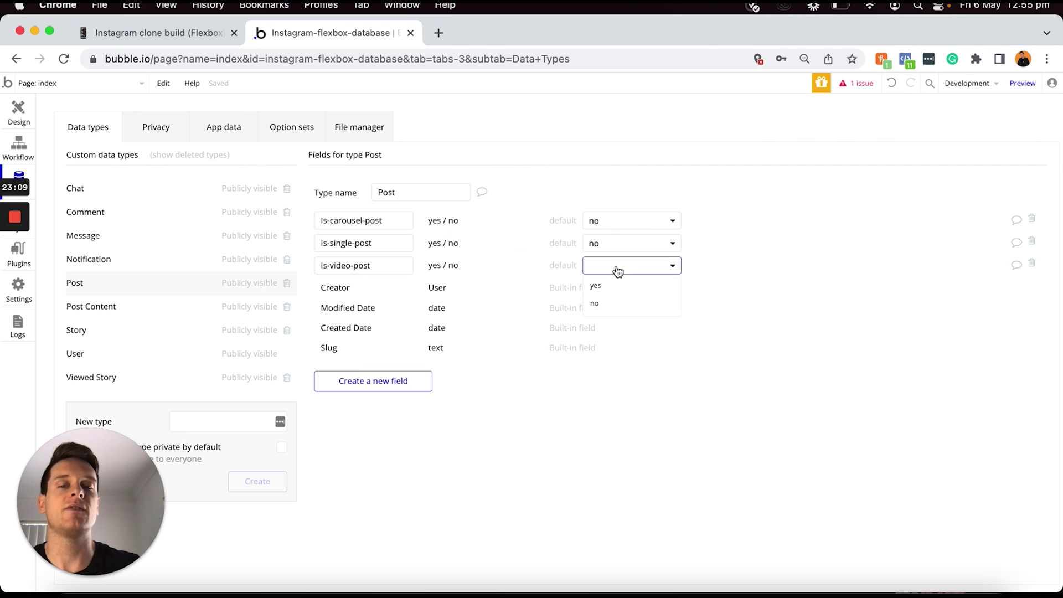
click(612, 304)
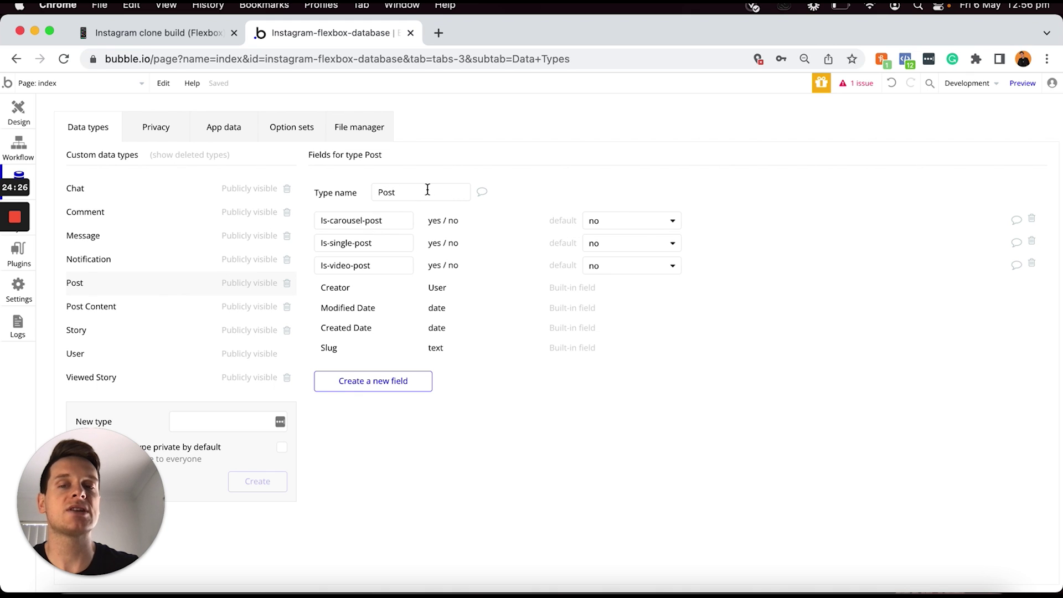
Create a field named Content of type Post Content on the Post data type, without making it a list
click(375, 380)
text(Content)
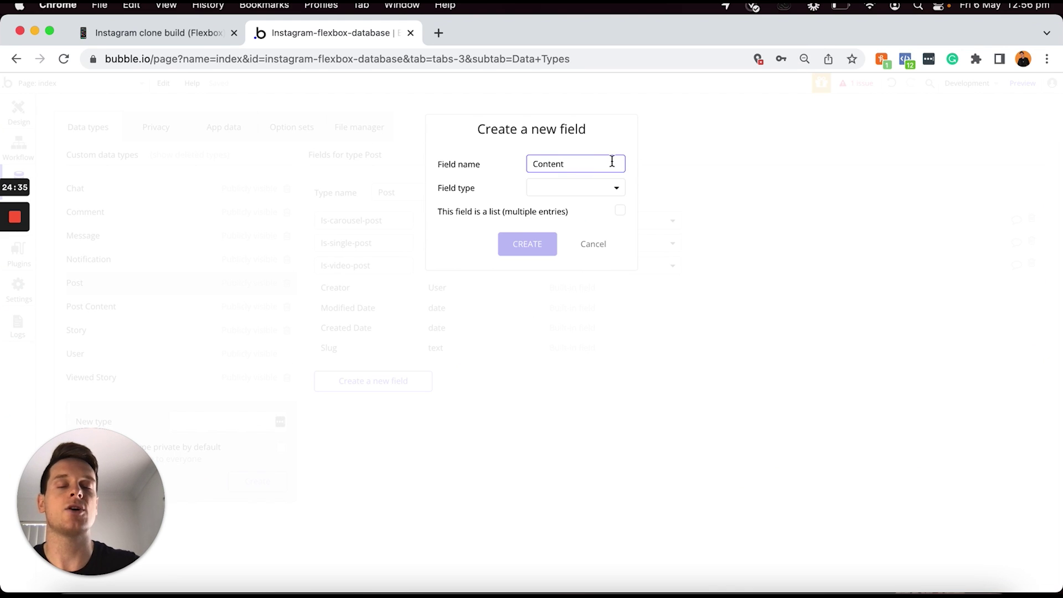
click(584, 188)
scroll(557, 266, down, 3)
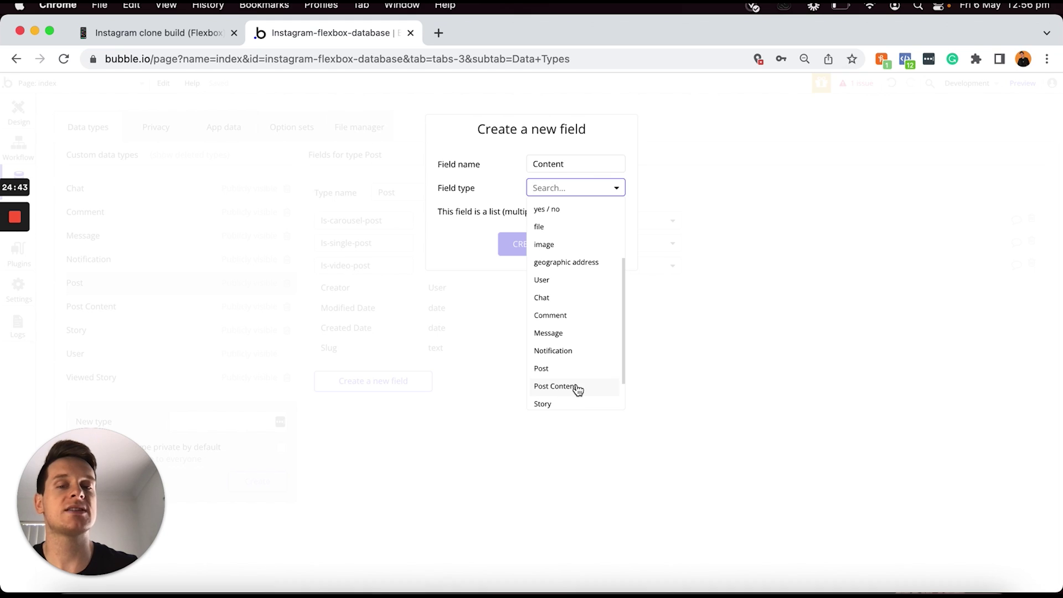
click(574, 388)
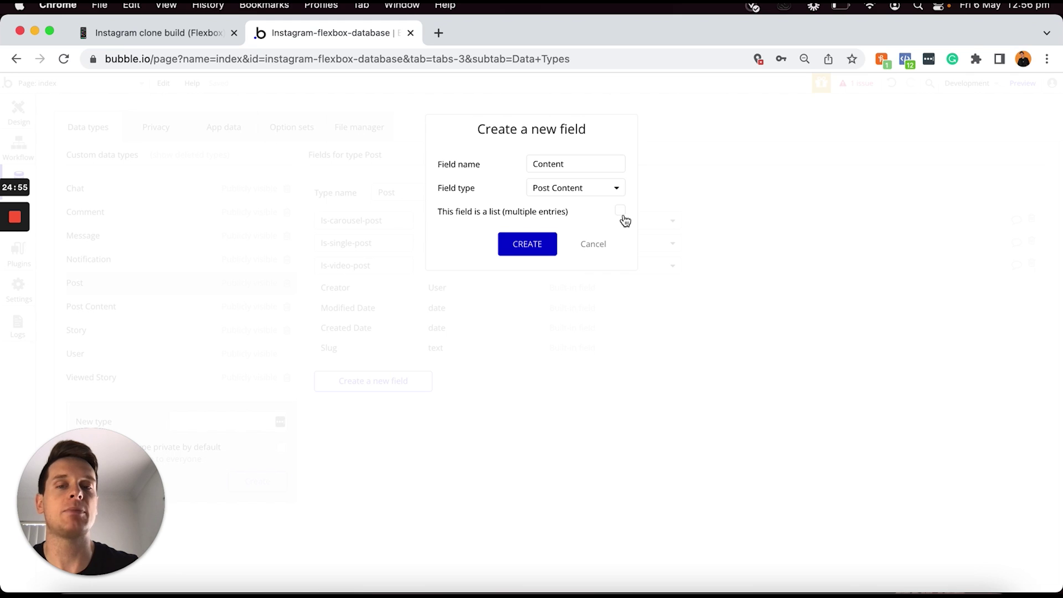
click(521, 247)
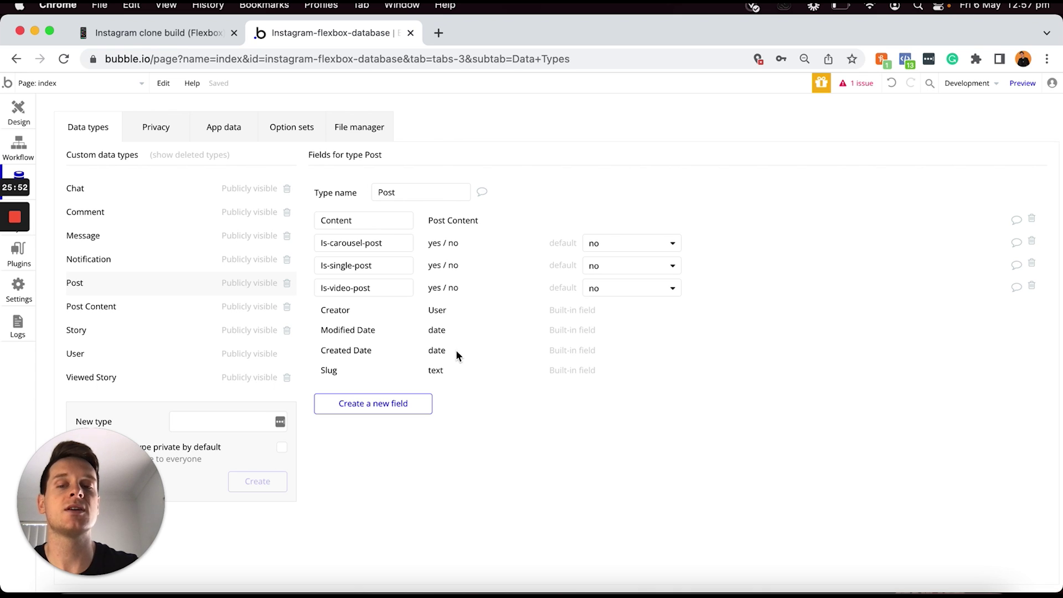
Create a field named Likes on the Post data type as a list of Users
click(378, 411)
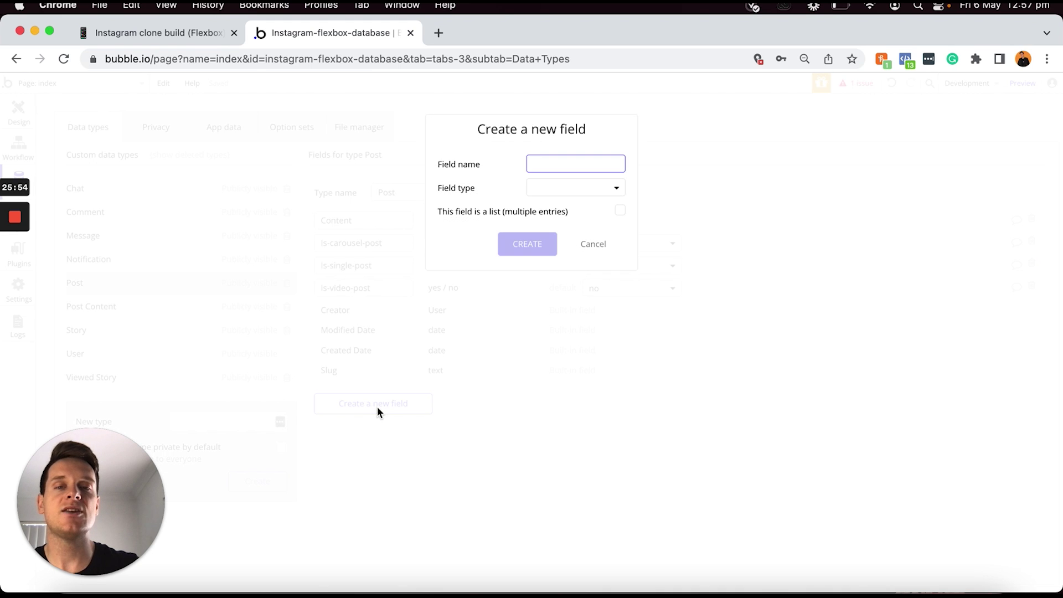
text(Likes)
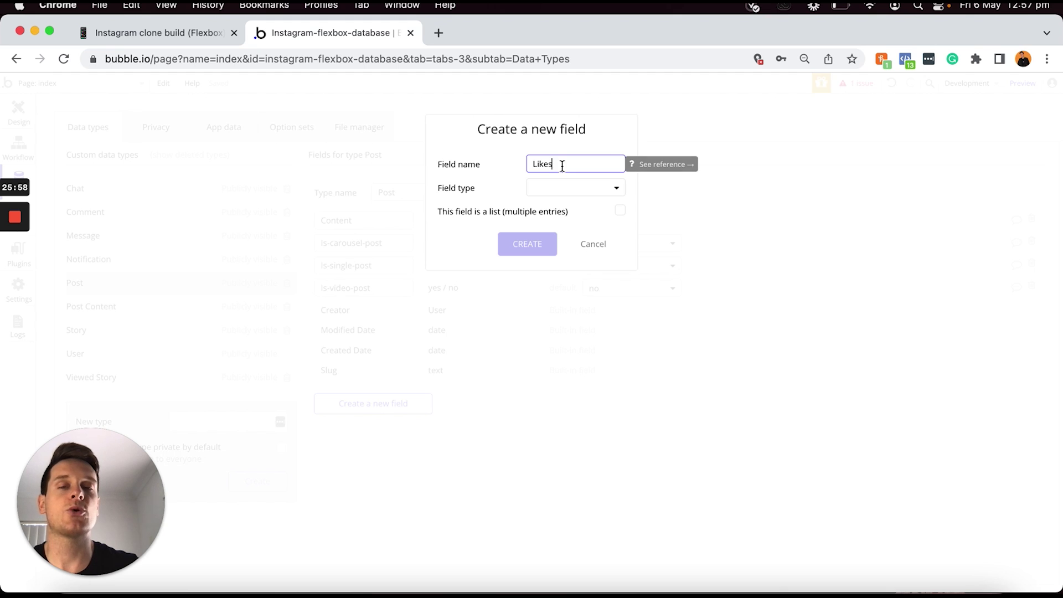
click(540, 196)
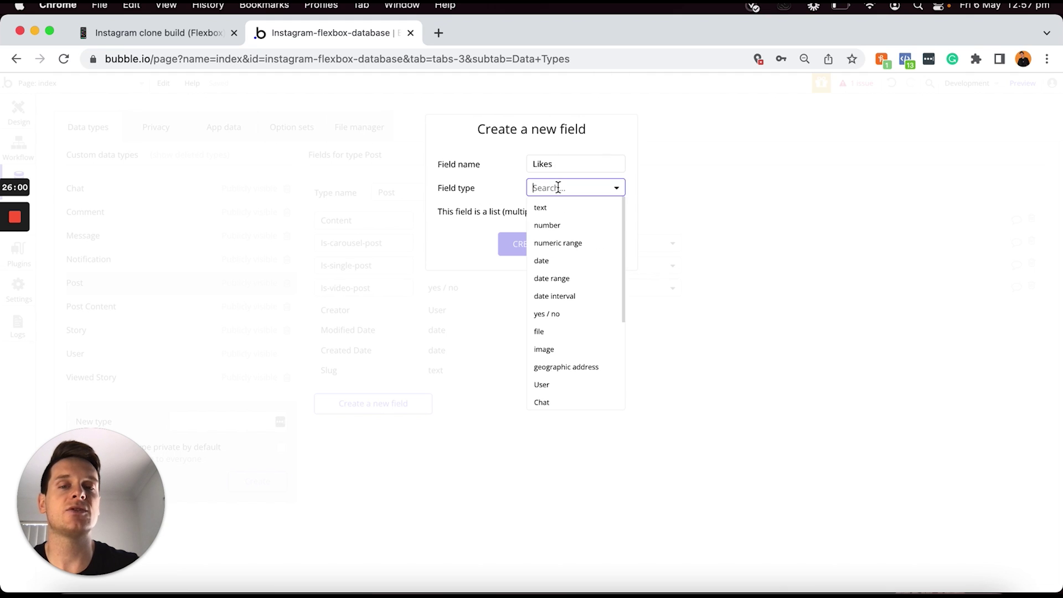
scroll(565, 268, down, 2)
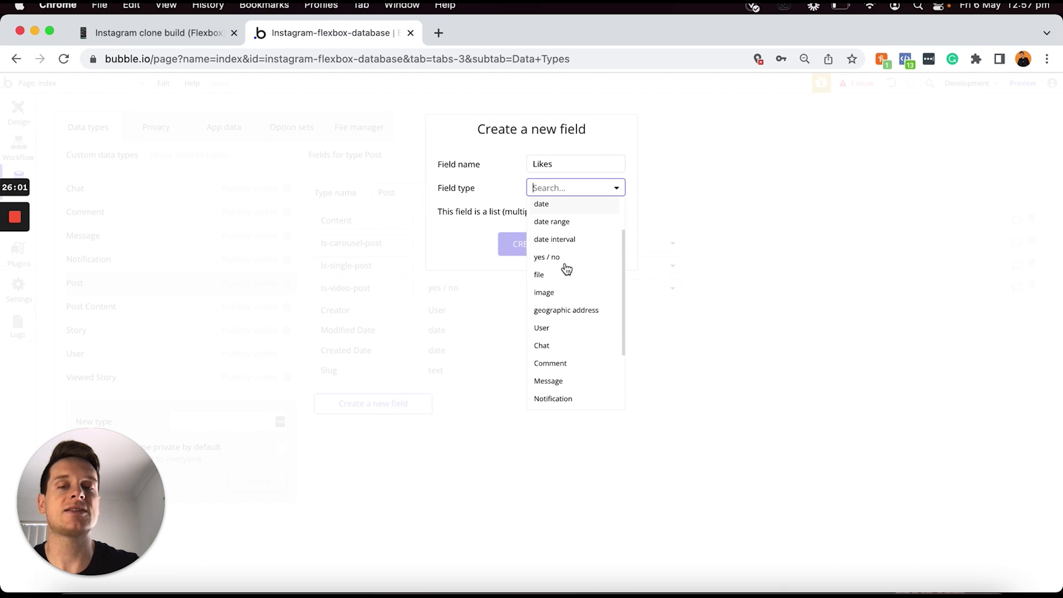
click(560, 328)
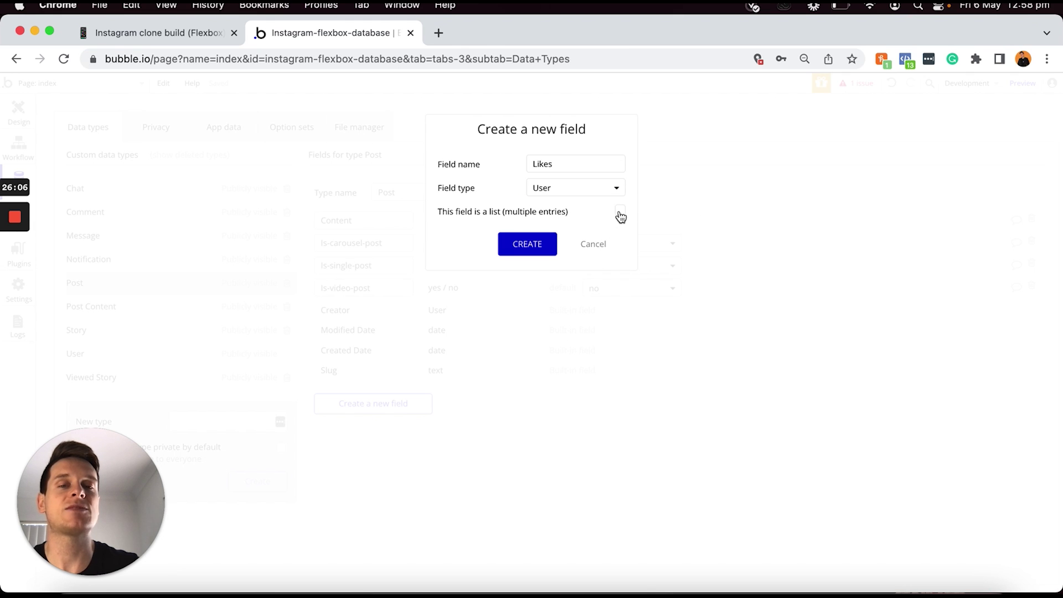
click(530, 245)
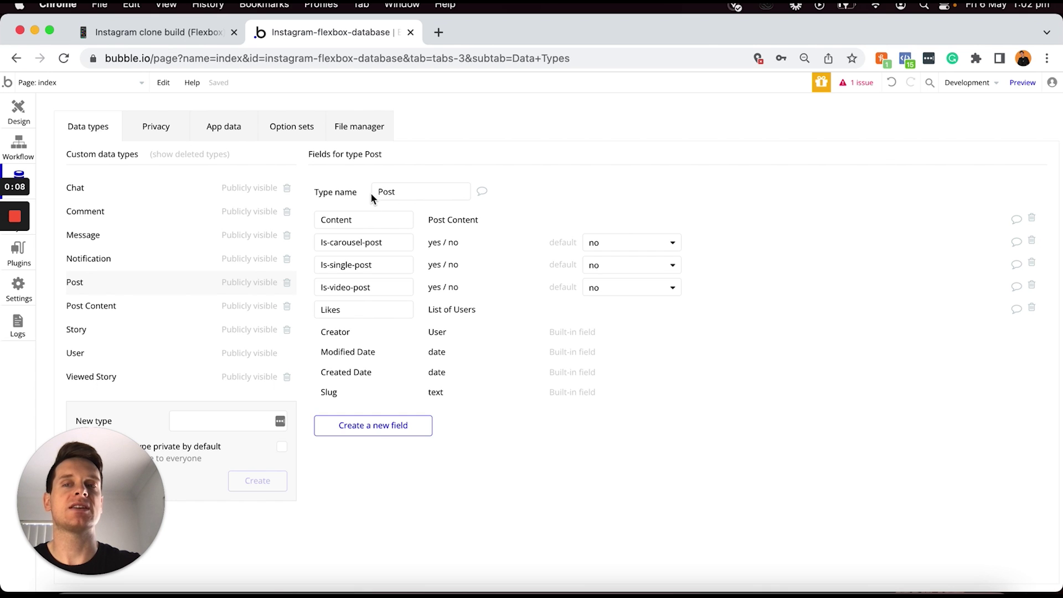
In the Notion checklist, tick off all the Post fields and highlight the planned Post Content fields from Caption to Video-thumbnail
click(203, 35)
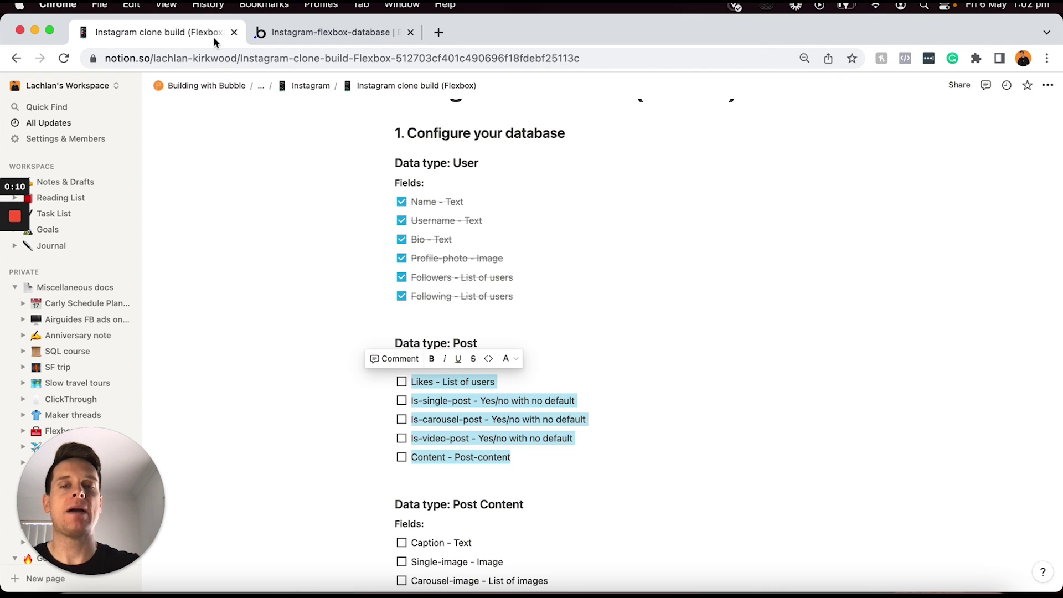
click(401, 382)
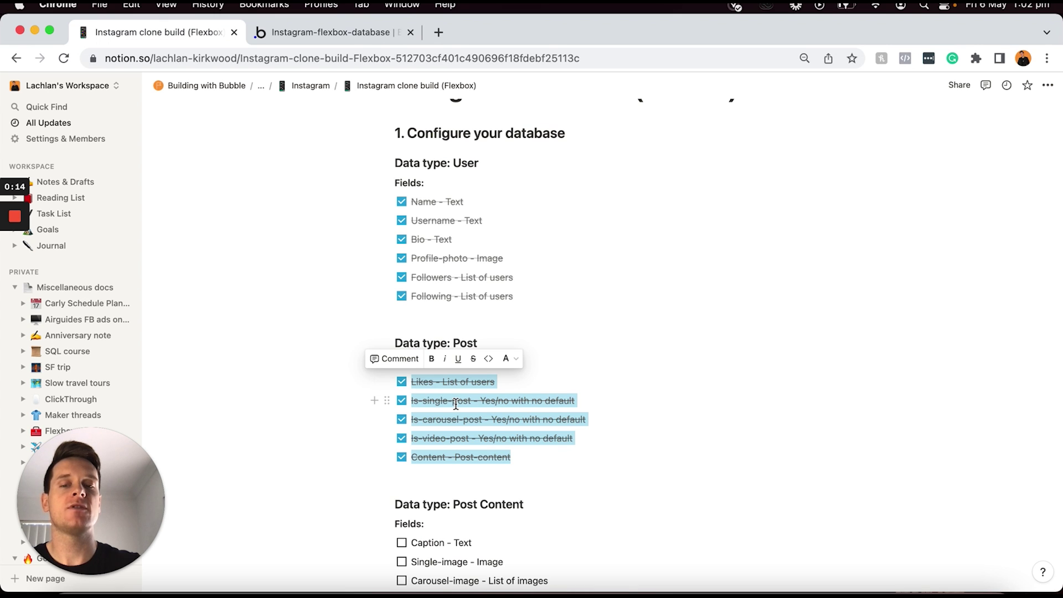
scroll(455, 405, down, 5)
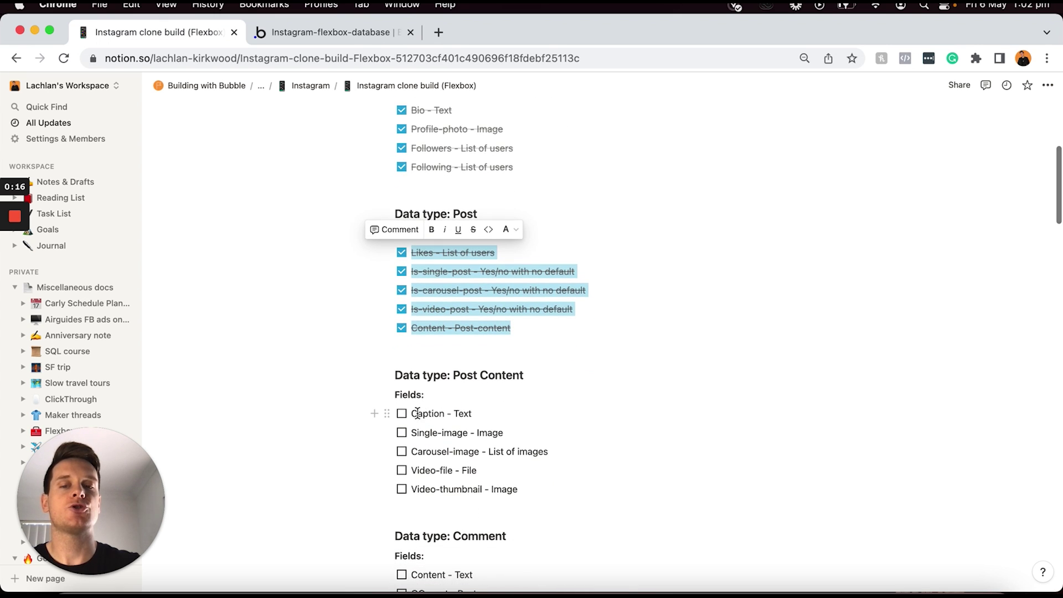
click(418, 413)
drag(411, 414, 531, 491)
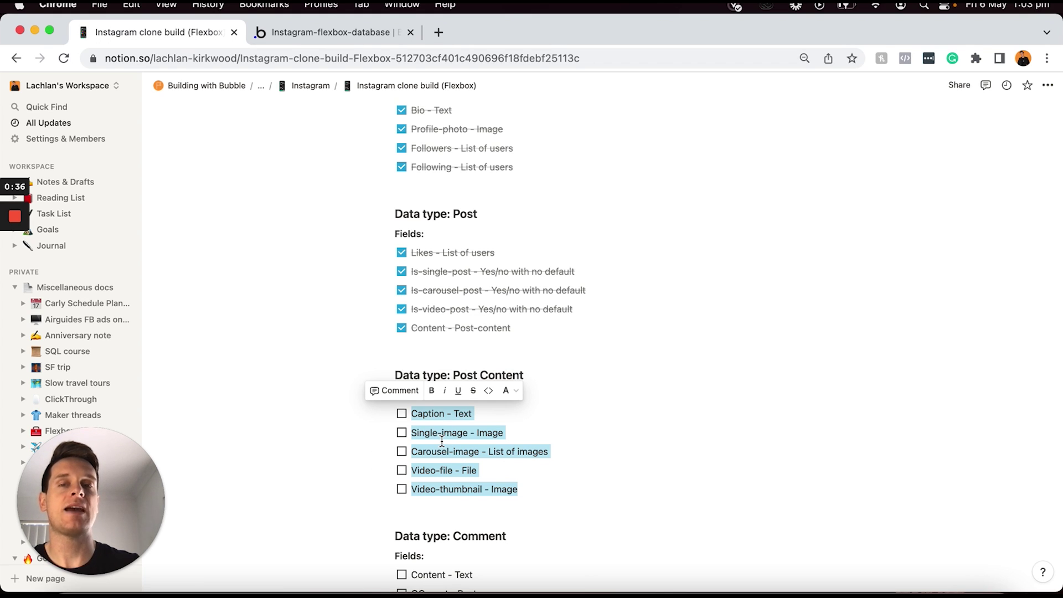
Back in the Bubble editor, create a text field named Caption on the Post Content data type
click(361, 31)
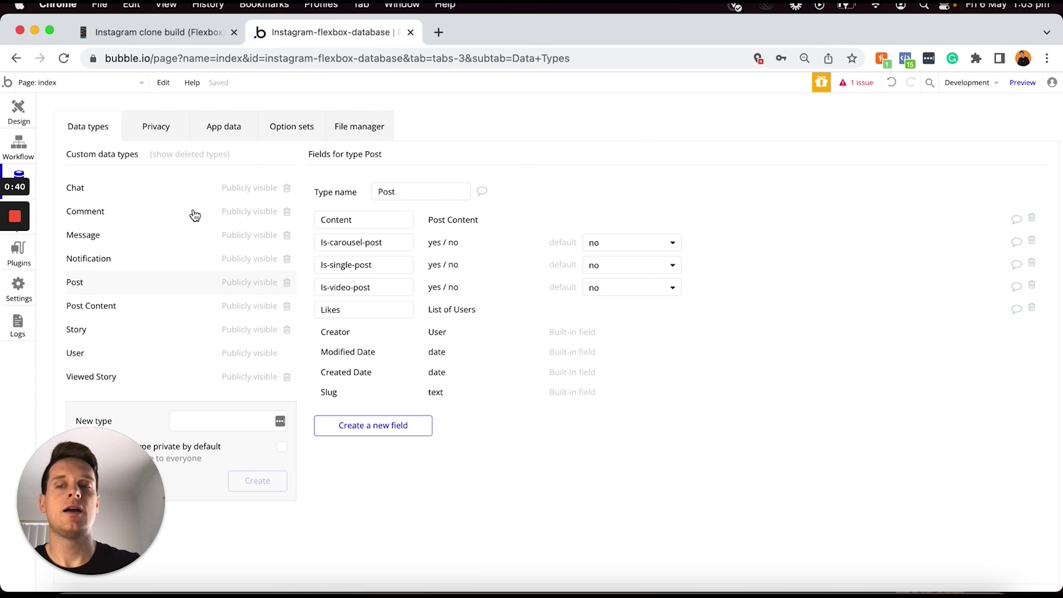
click(117, 307)
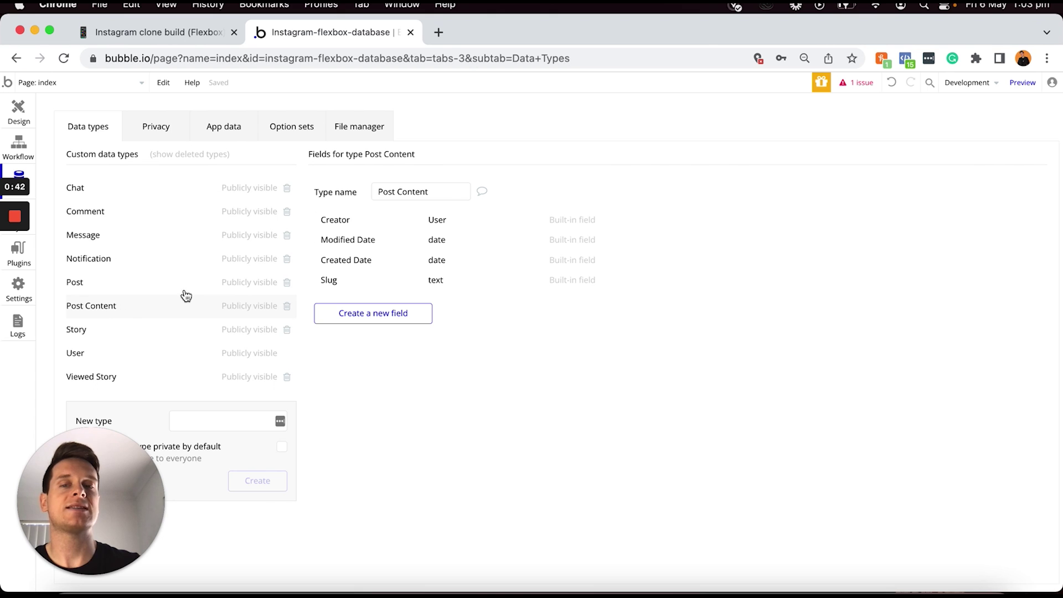
click(401, 315)
text(Caption)
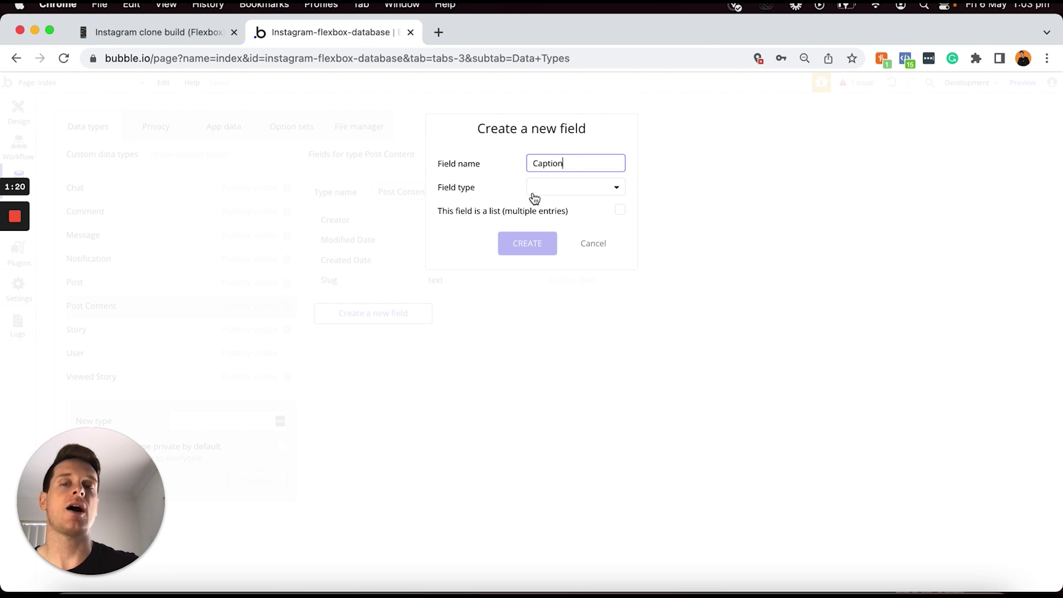
click(594, 189)
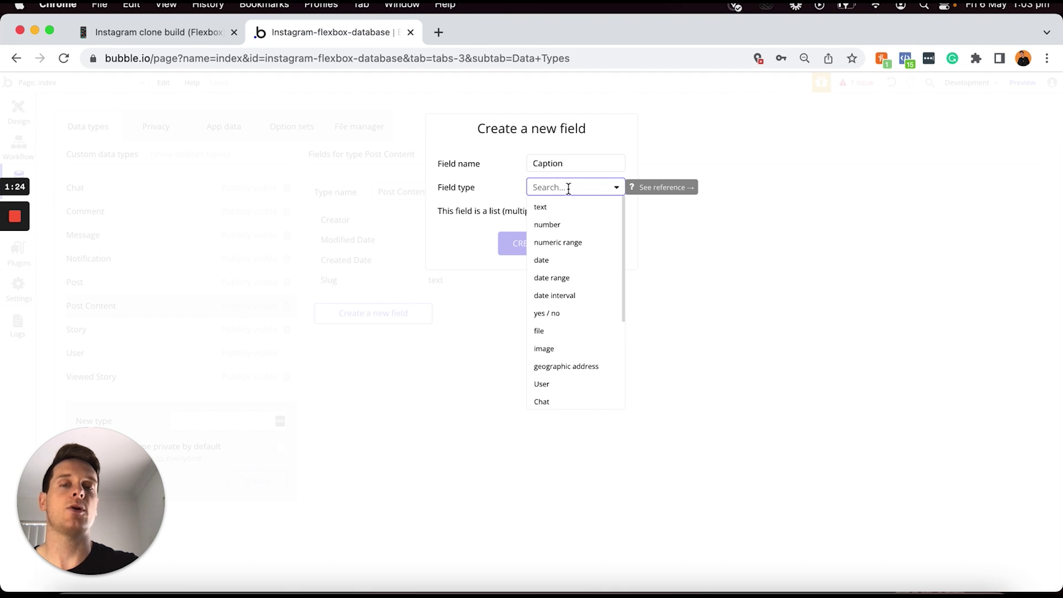
click(553, 209)
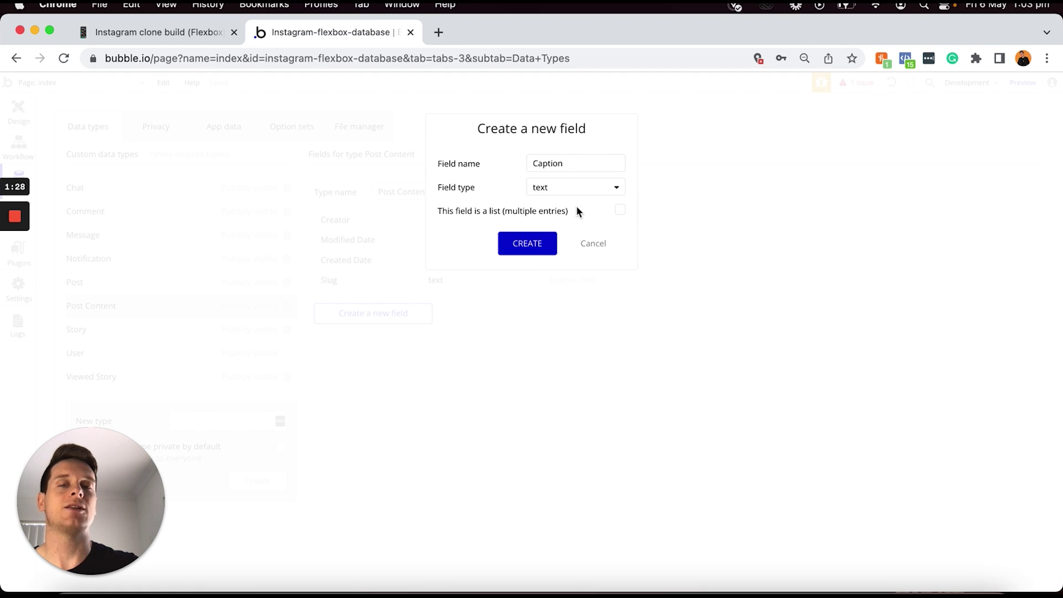
click(527, 244)
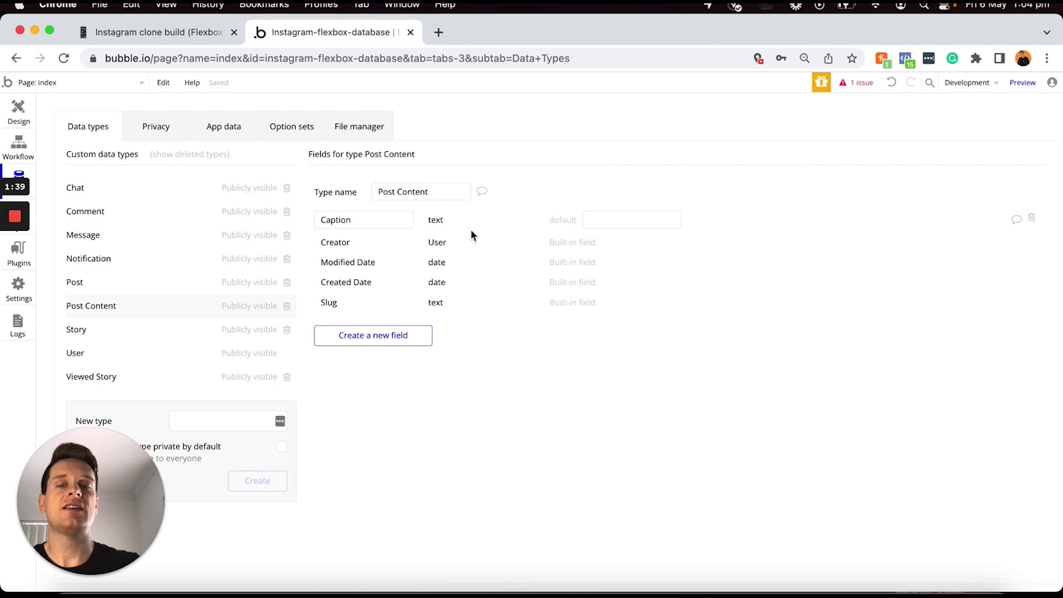
Create an image field named Single-image on the Post Content data type, without making it a list
click(381, 336)
text(Single-image)
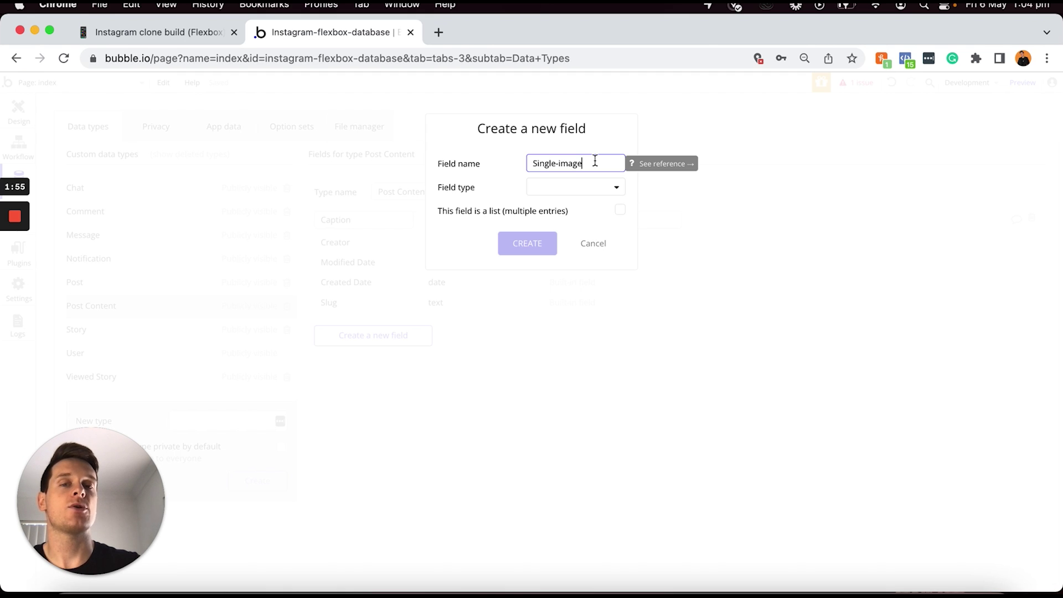
click(581, 191)
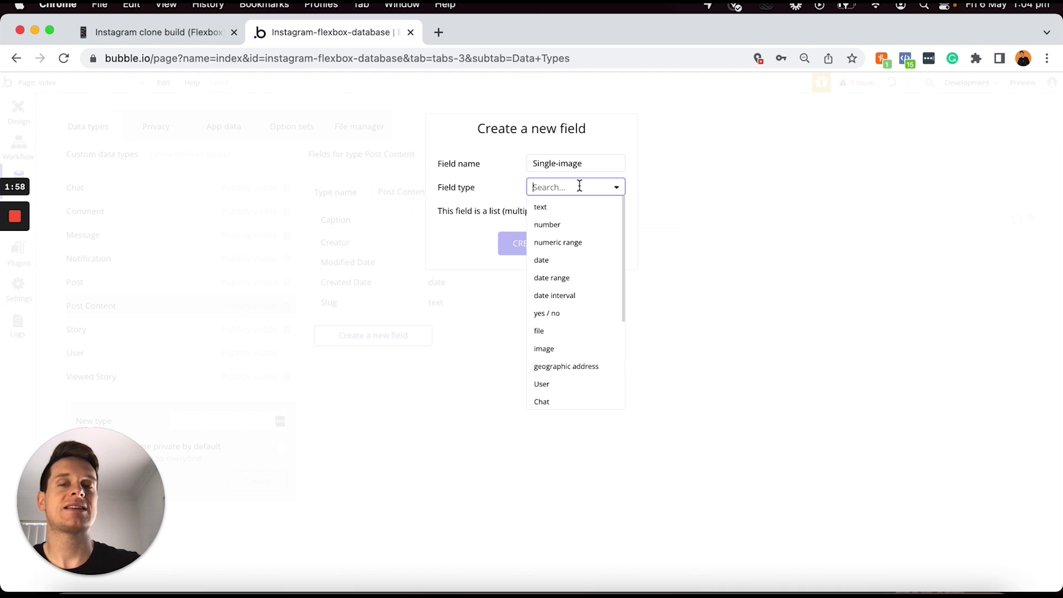
click(554, 350)
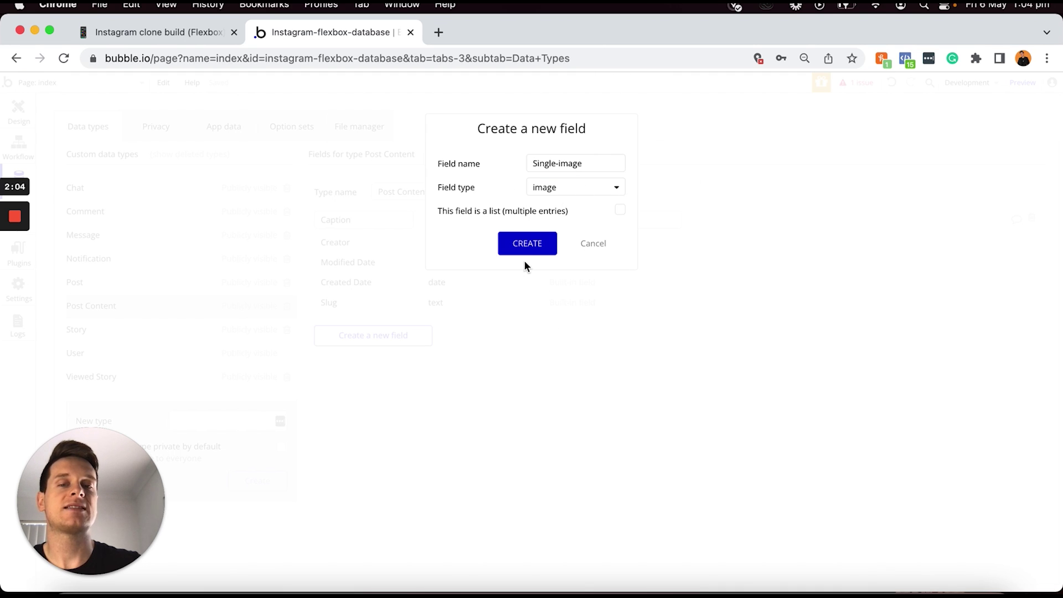
click(527, 244)
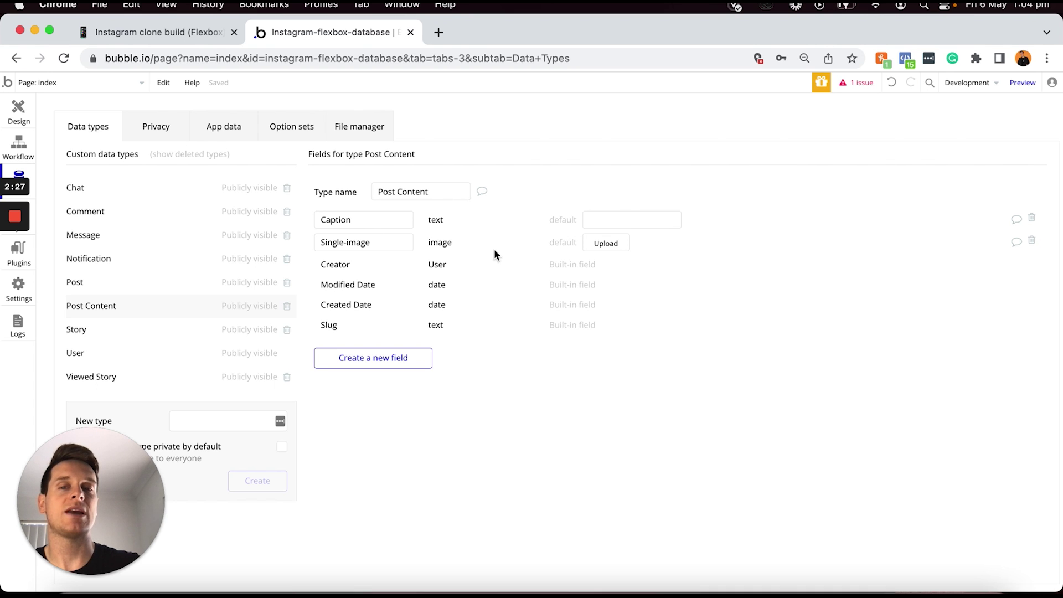
Create a field named Carousel-images on the Post Content data type as a list of images
click(398, 359)
text(Ca)
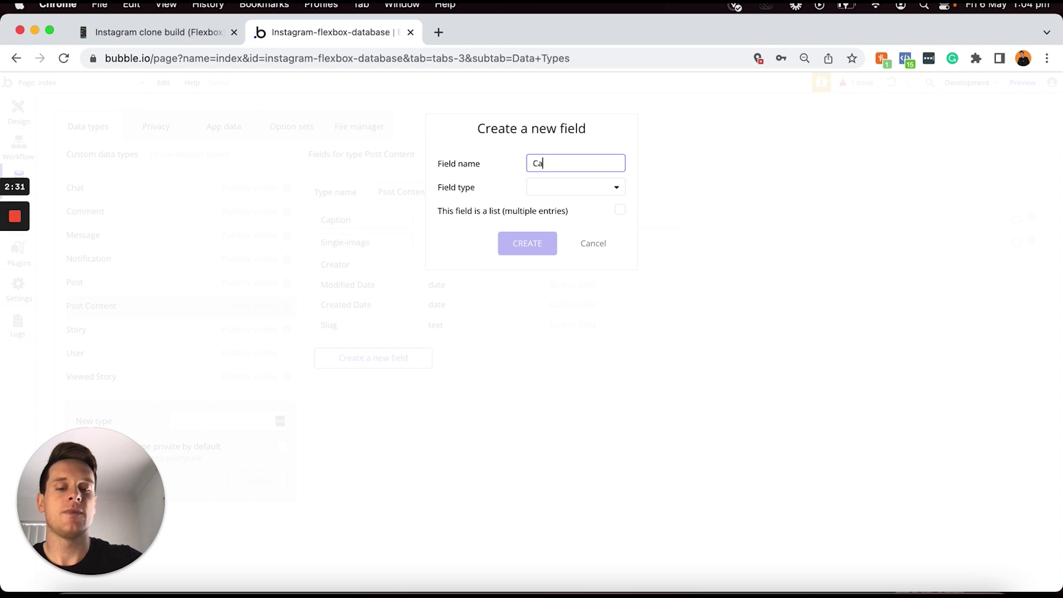
text(rousel-images)
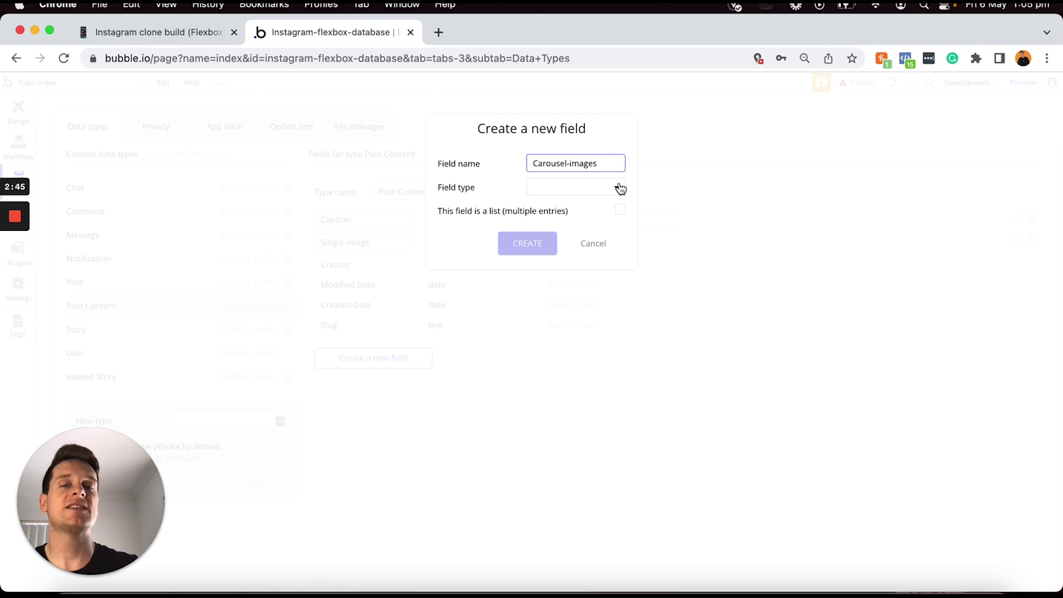
click(620, 188)
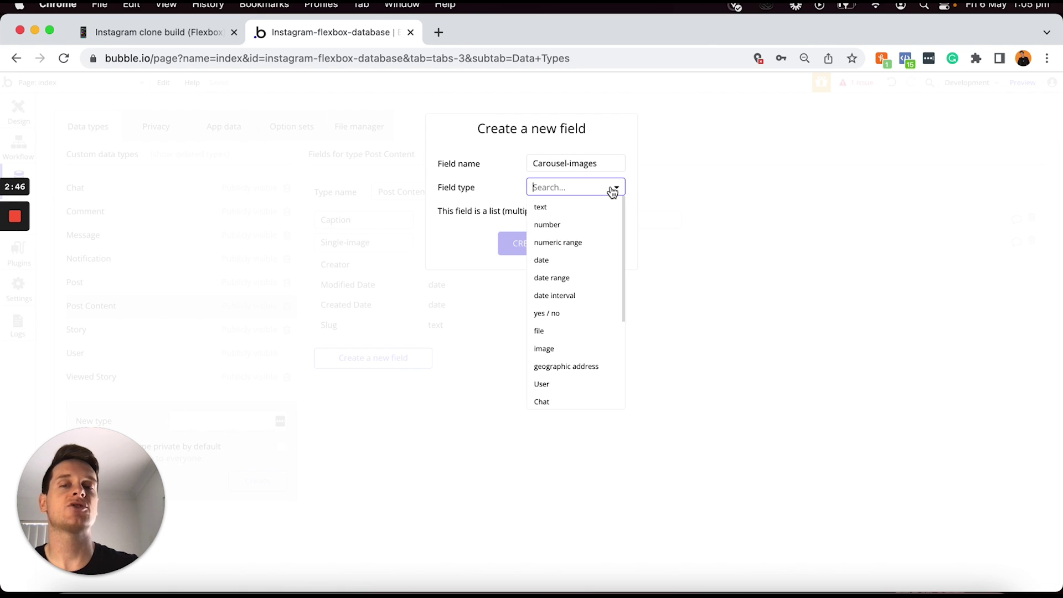
click(554, 349)
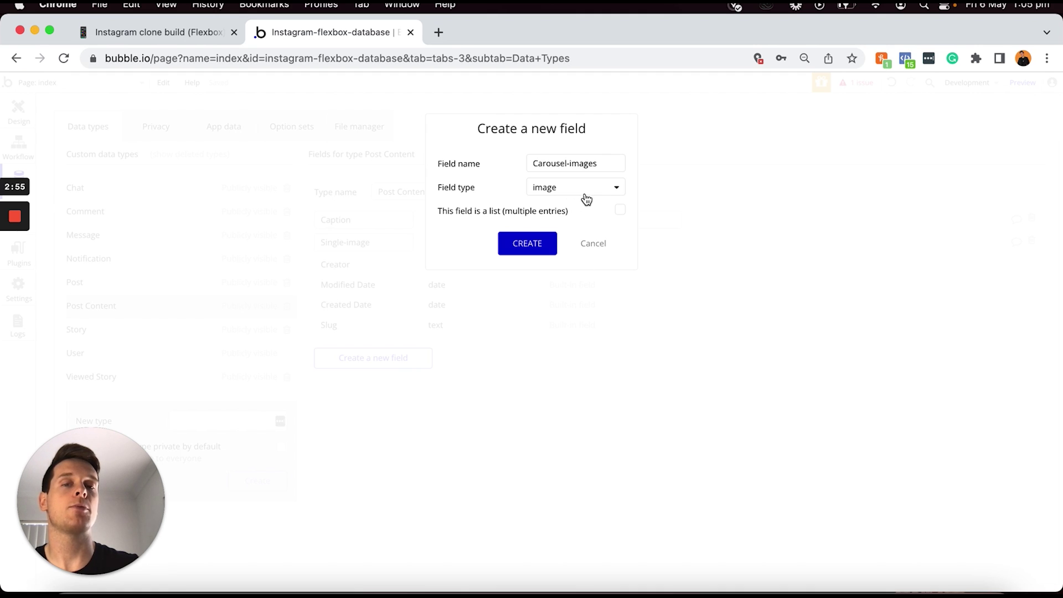
click(621, 211)
click(530, 248)
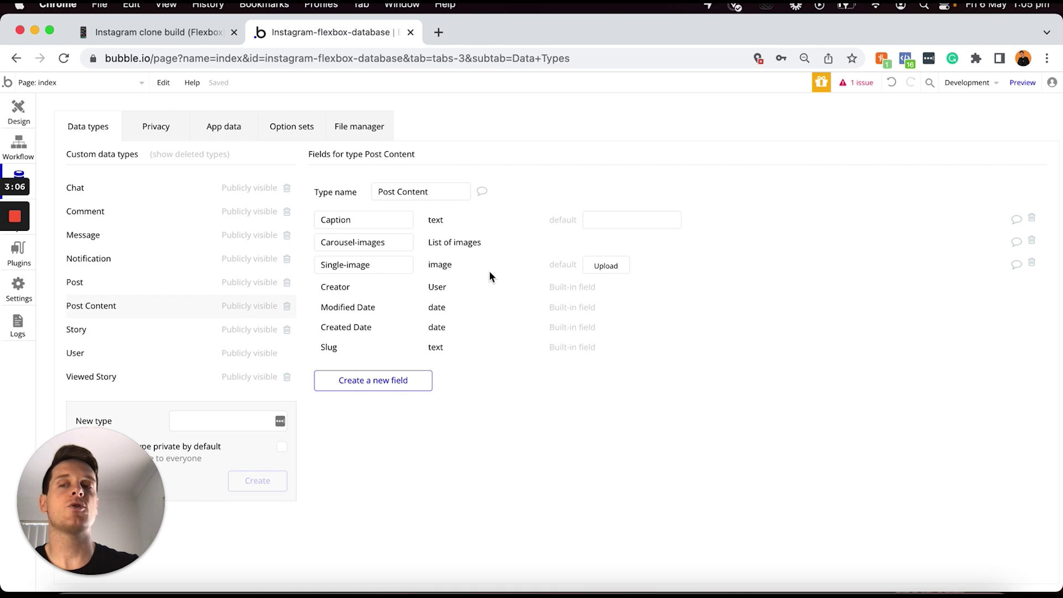
Create a field named Video-file of type file on the Post Content data type, without making it a list
click(404, 384)
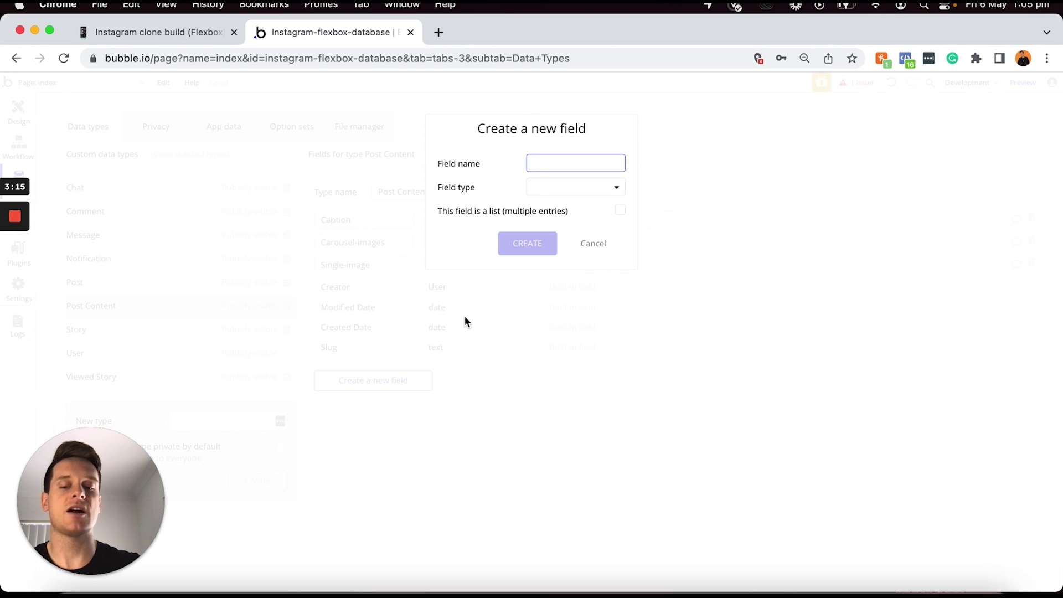
text(Video-file)
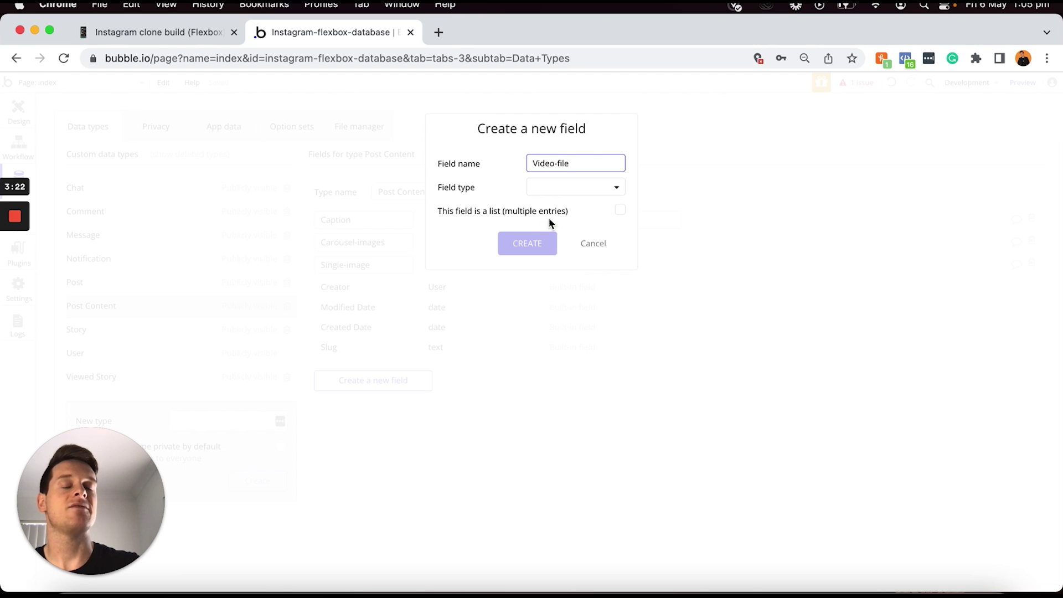
click(559, 185)
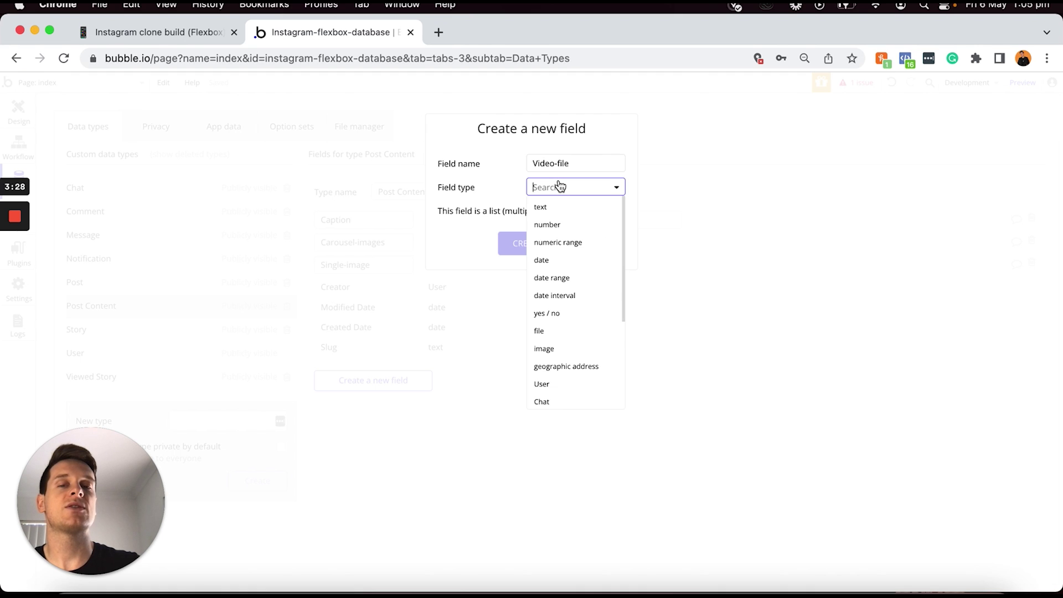
scroll(571, 241, down, 2)
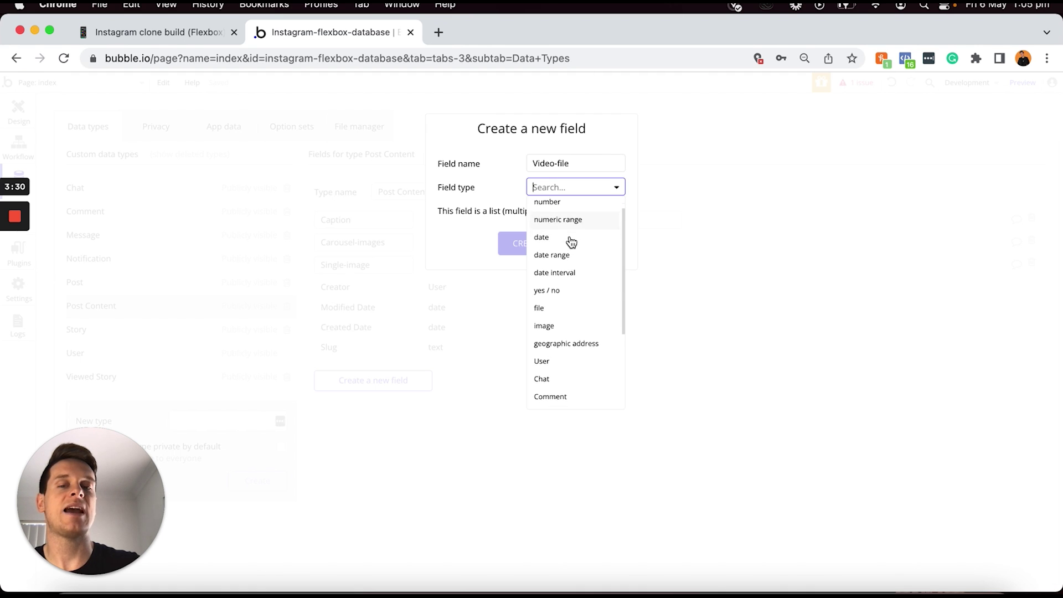
scroll(571, 242, down, 1)
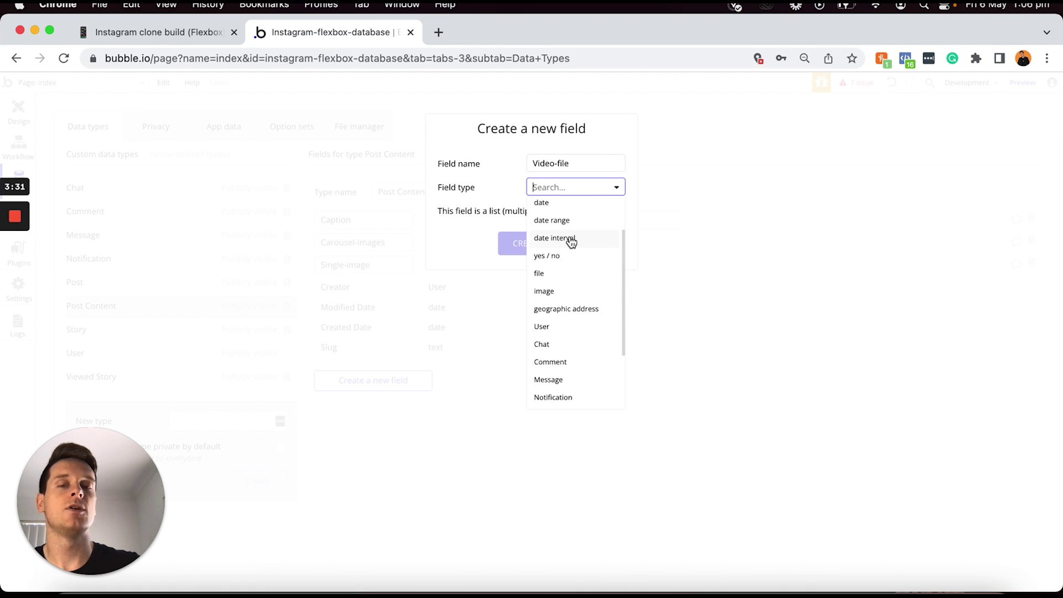
click(560, 275)
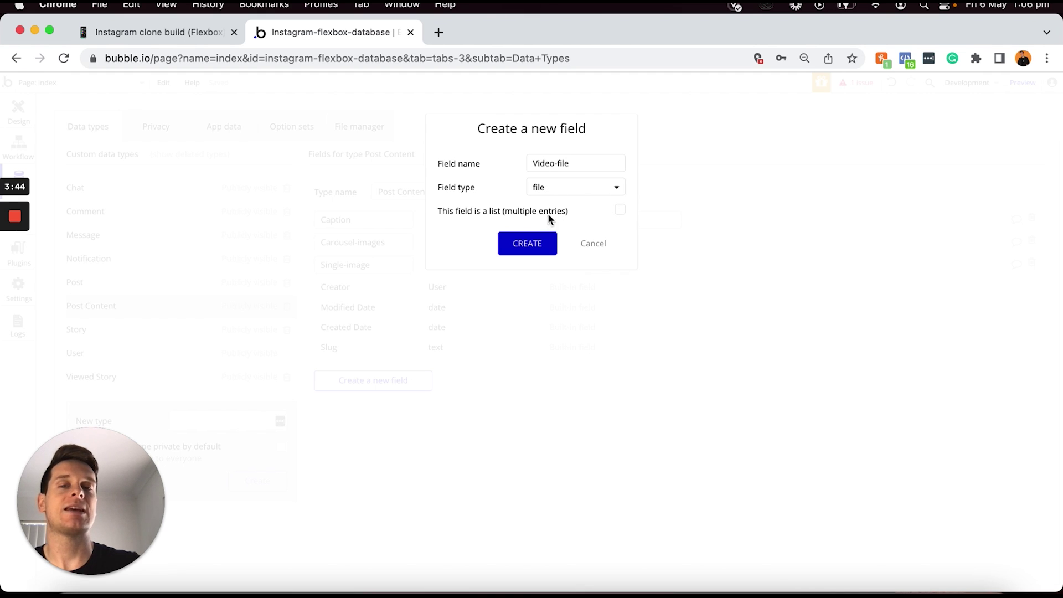
click(526, 245)
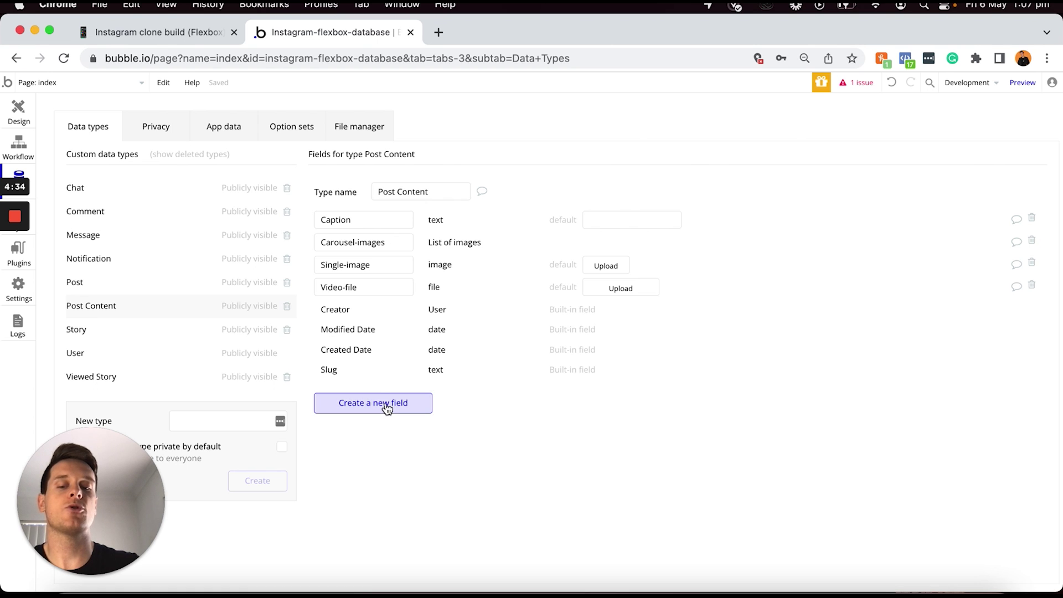
Create an image field named Video-thumbnail on the Post Content data type, without making it a list
click(386, 403)
text(Video-thumbnail)
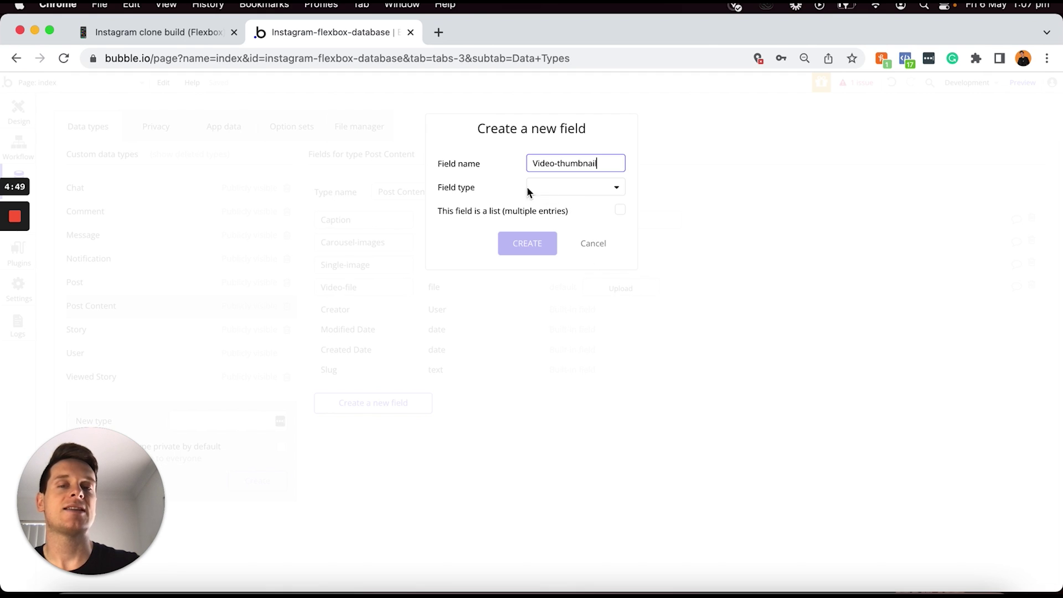
click(566, 187)
click(545, 349)
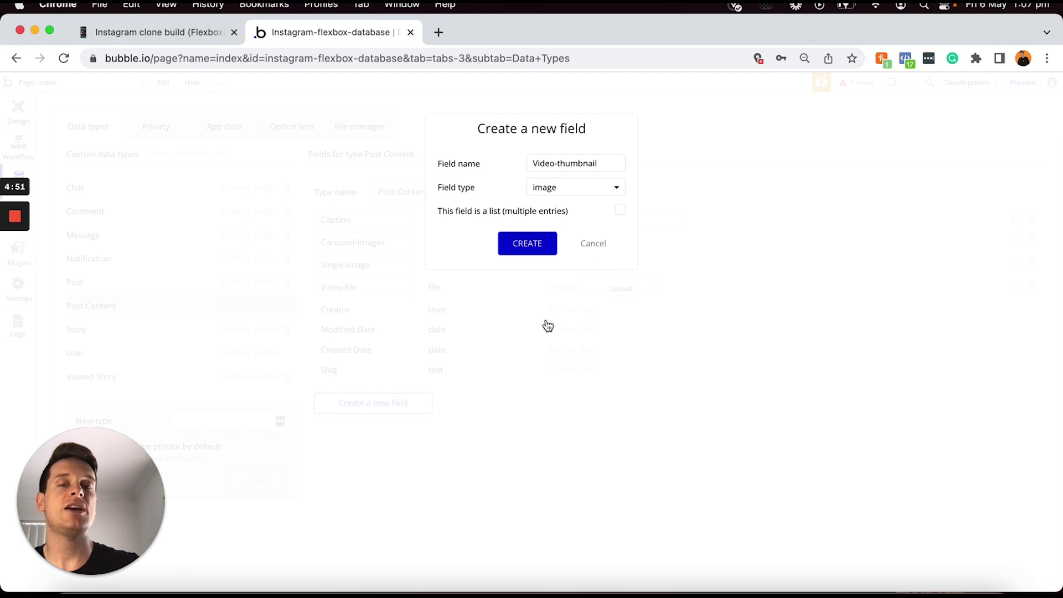
click(524, 247)
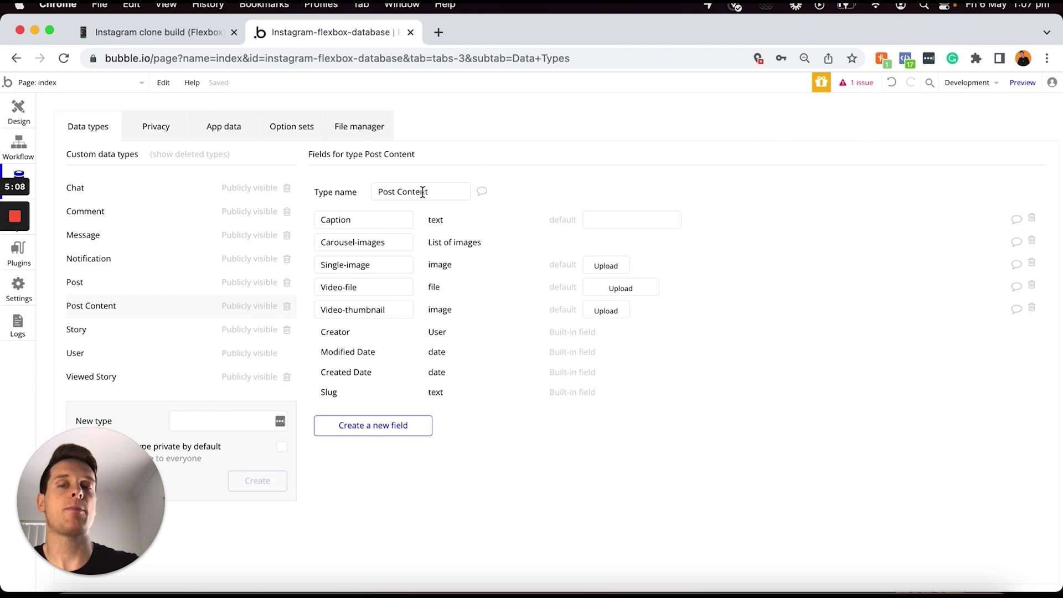
Switch to Notion, check off all five Post Content fields, and highlight the Comment data type's Content and OG-post entries
click(177, 32)
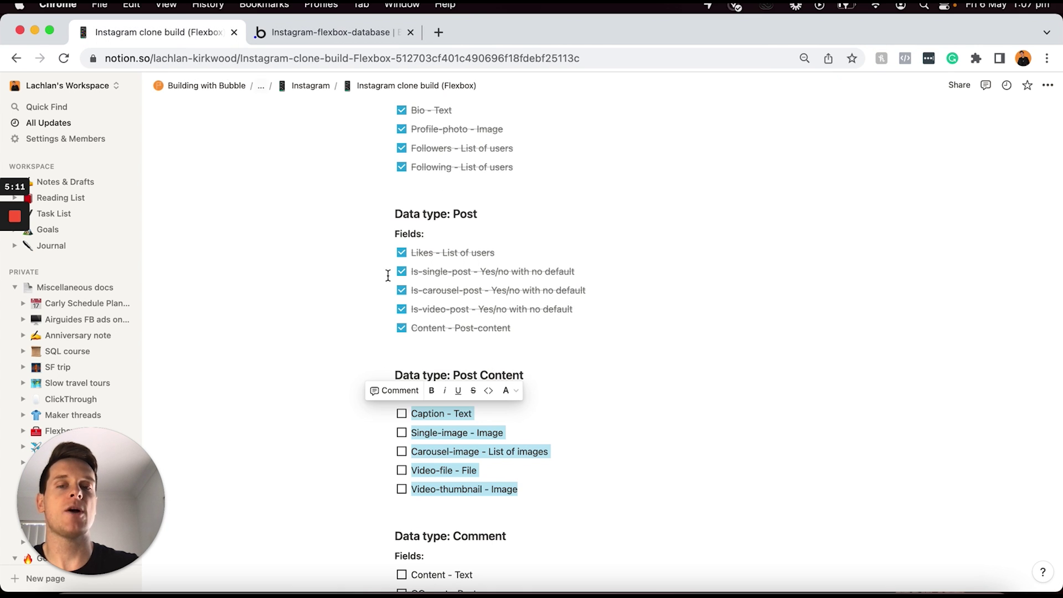
click(402, 416)
scroll(416, 420, down, 5)
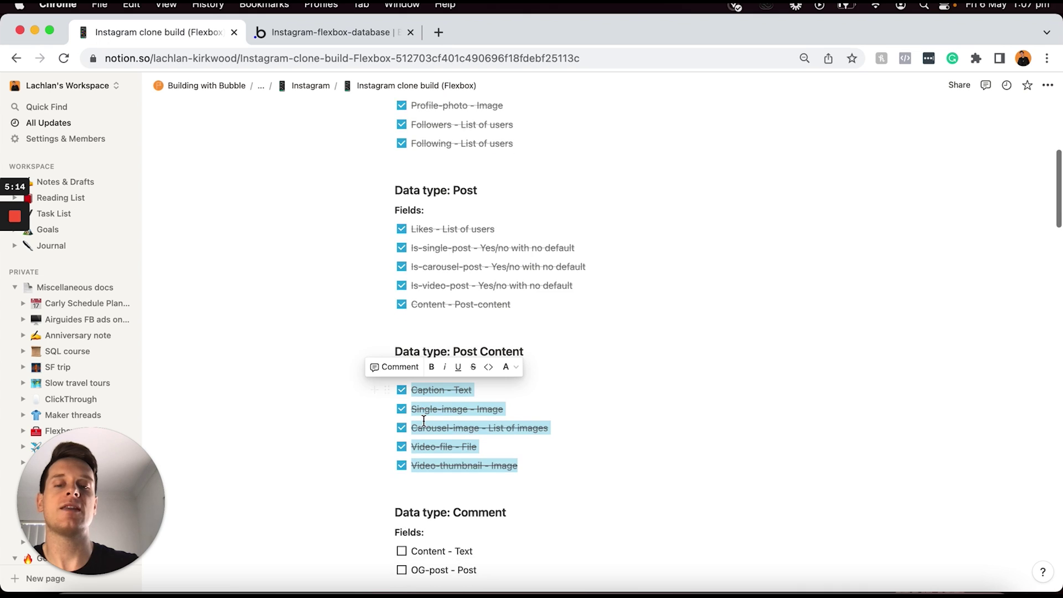
drag(480, 441, 408, 424)
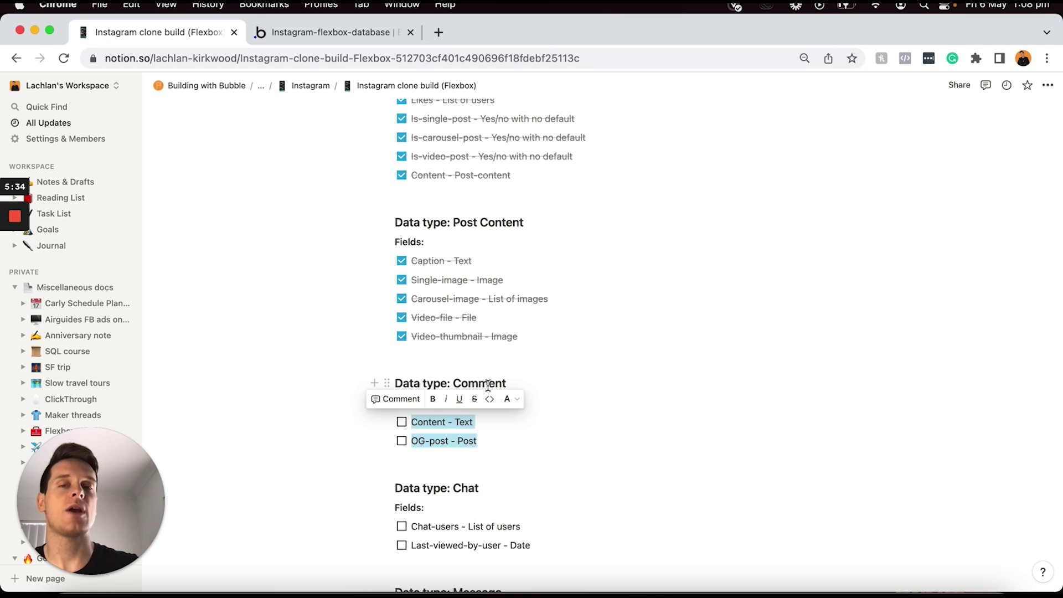
scroll(488, 386, up, 2)
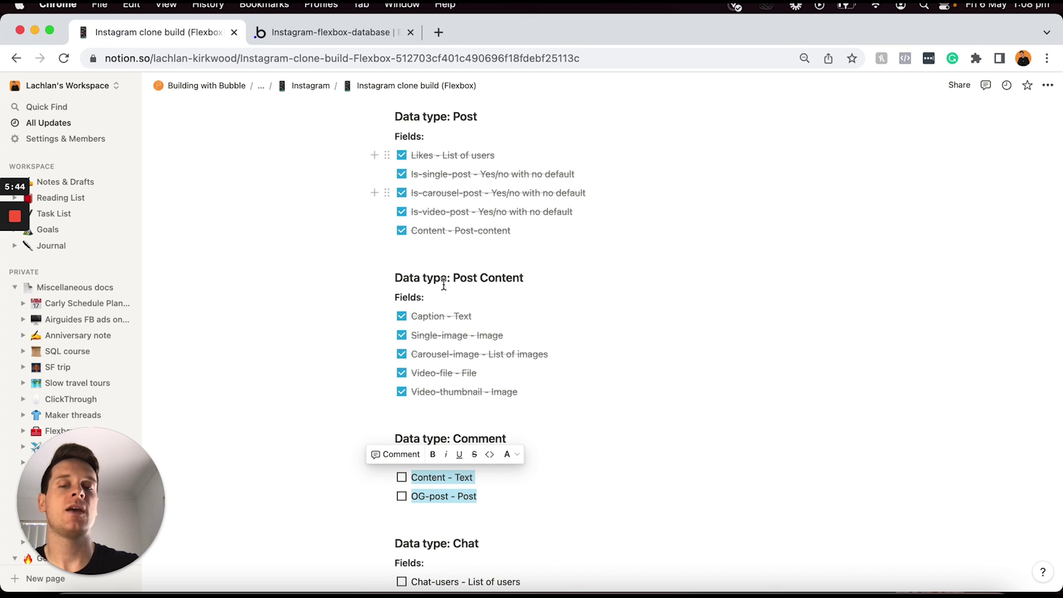
scroll(443, 283, down, 4)
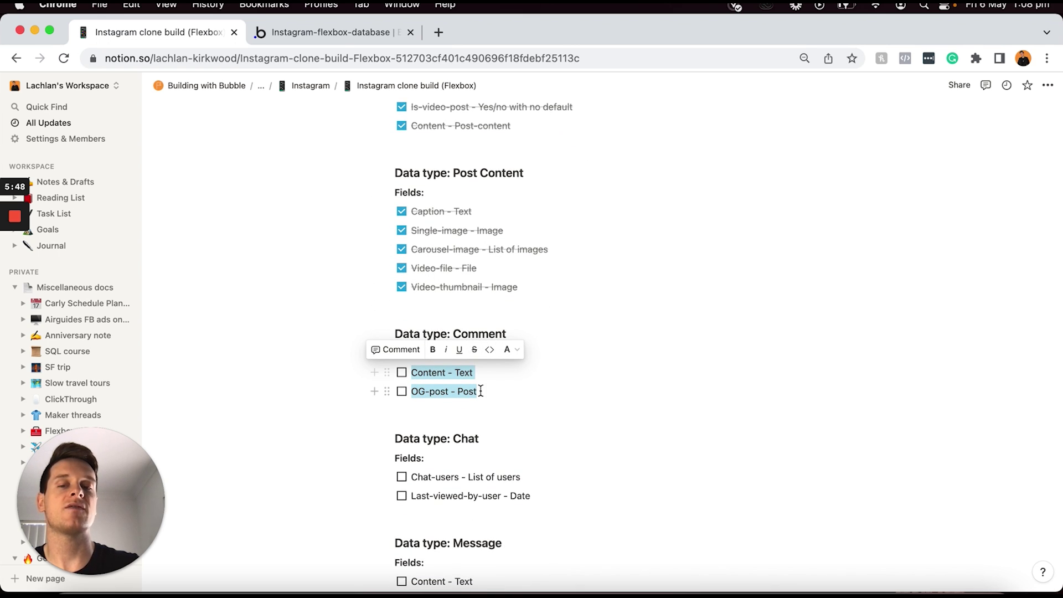
Switch to Bubble and create a text field named Content on the Comment data type, without making it a list
click(344, 32)
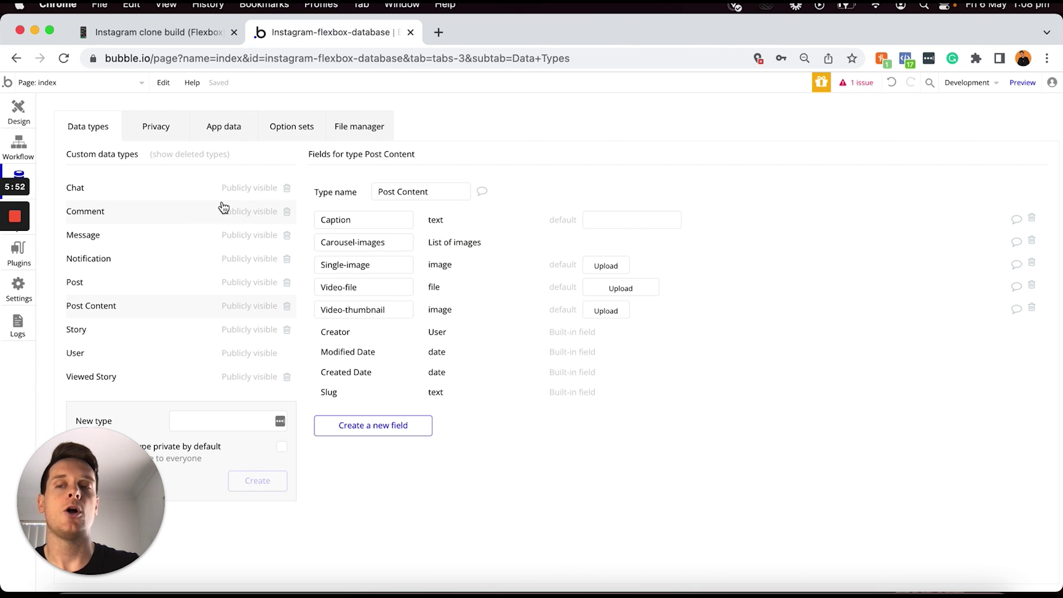
click(132, 217)
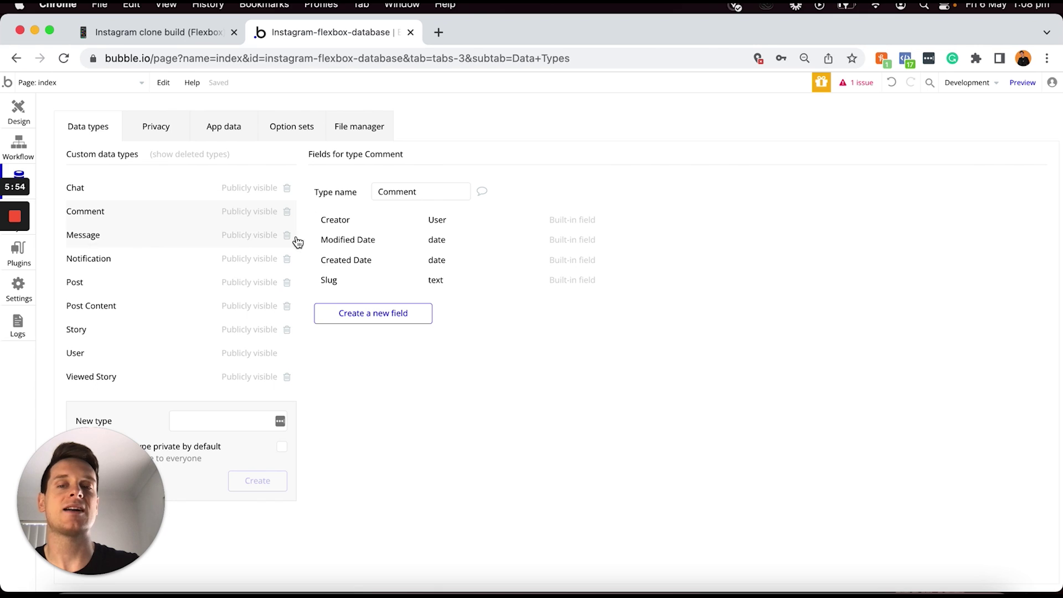
click(382, 320)
text(Content)
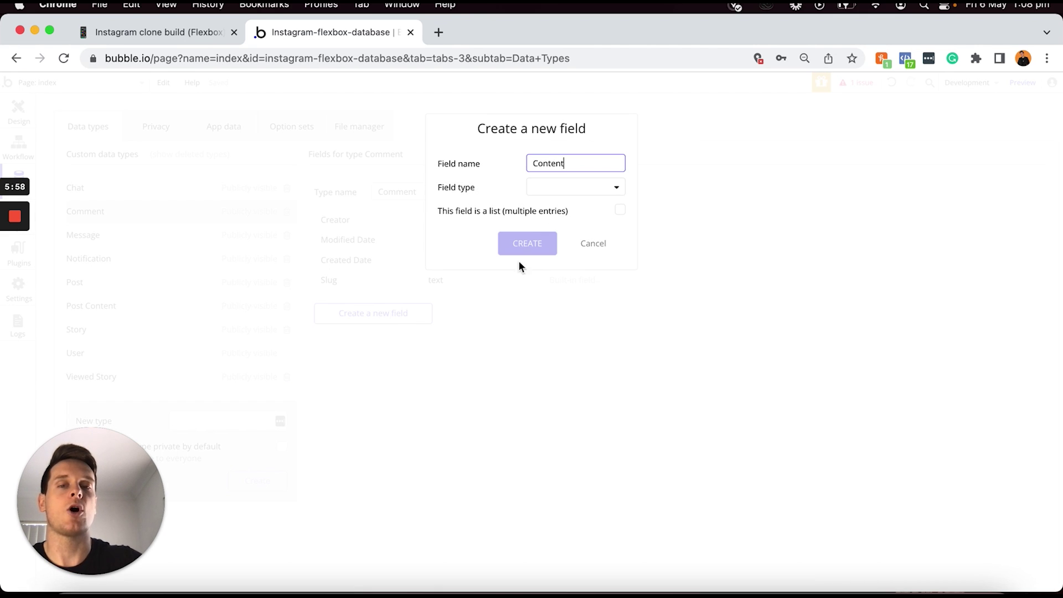
click(593, 193)
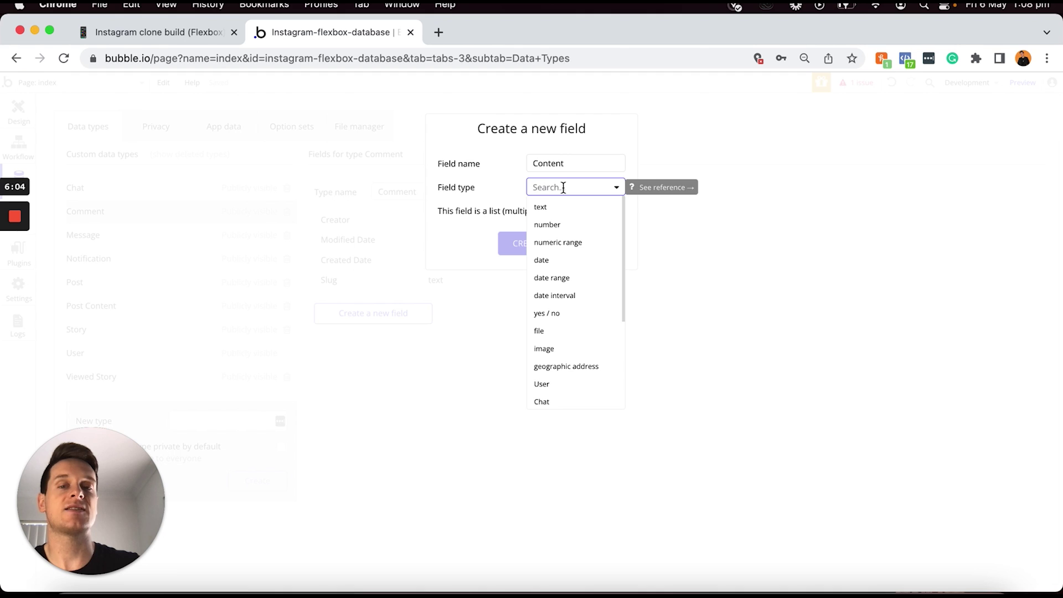
click(558, 207)
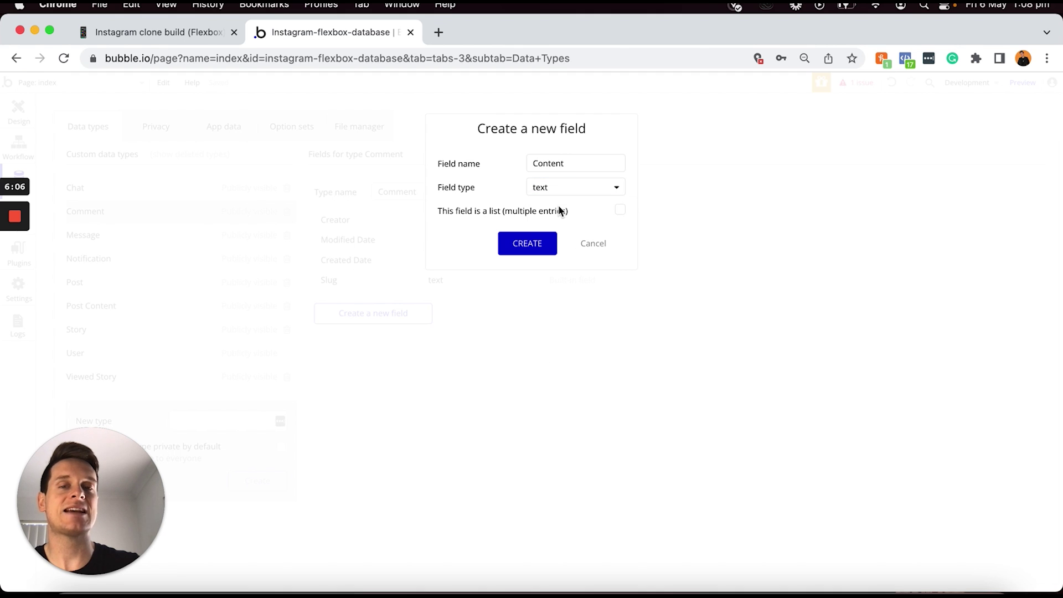
click(527, 244)
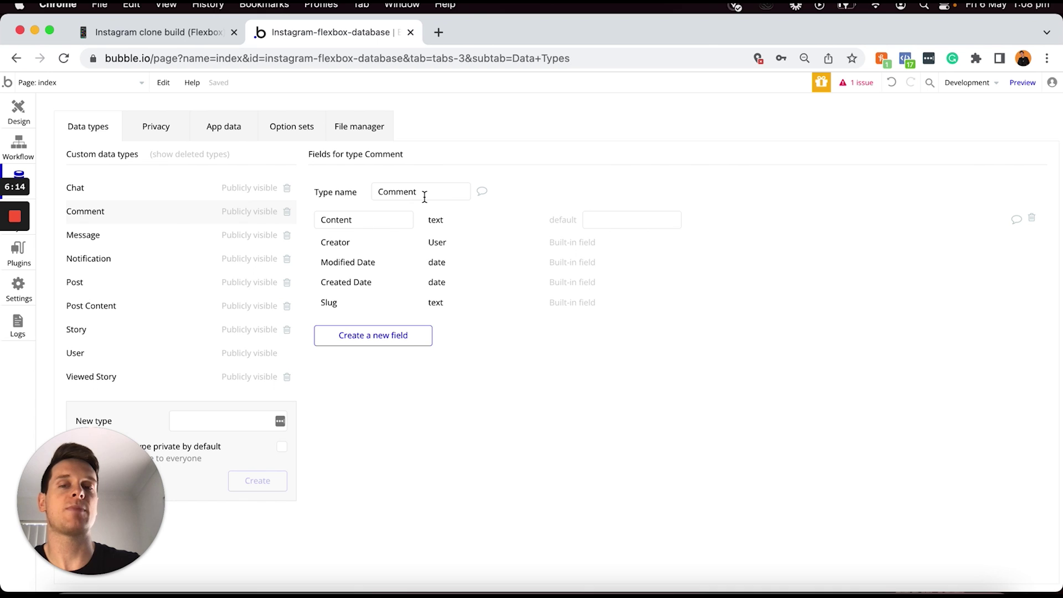
Create a field named OG-post of type Post on the Comment data type, without making it a list
click(367, 338)
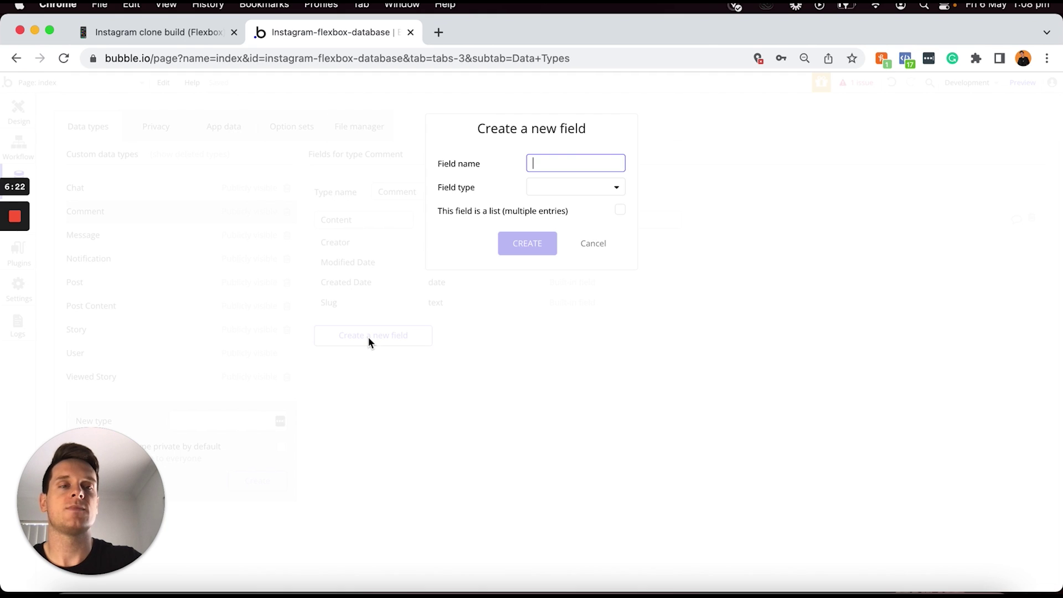
text(OG-posty)
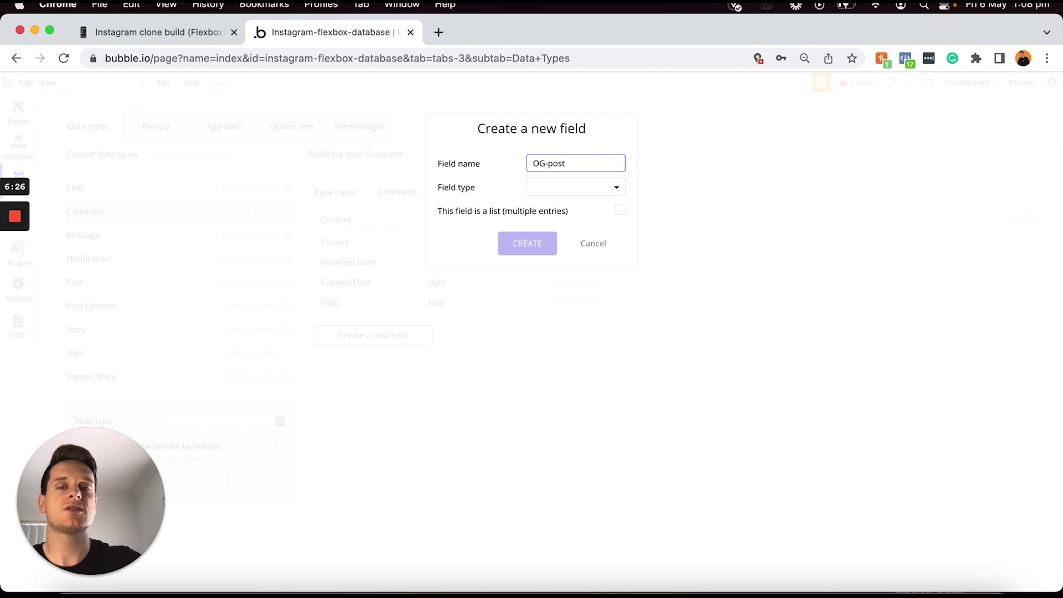
click(561, 187)
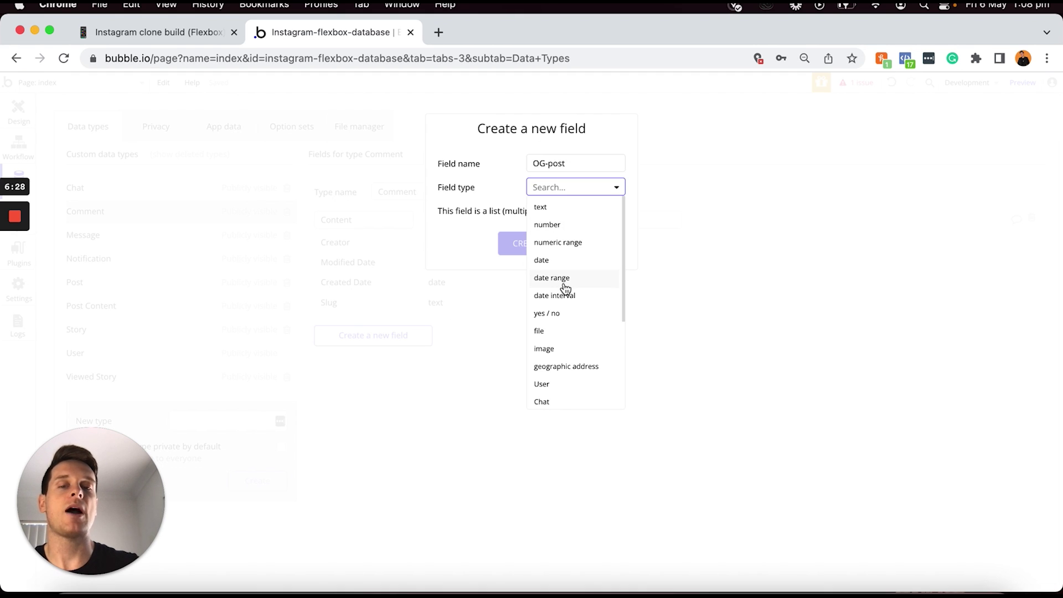
scroll(565, 288, down, 5)
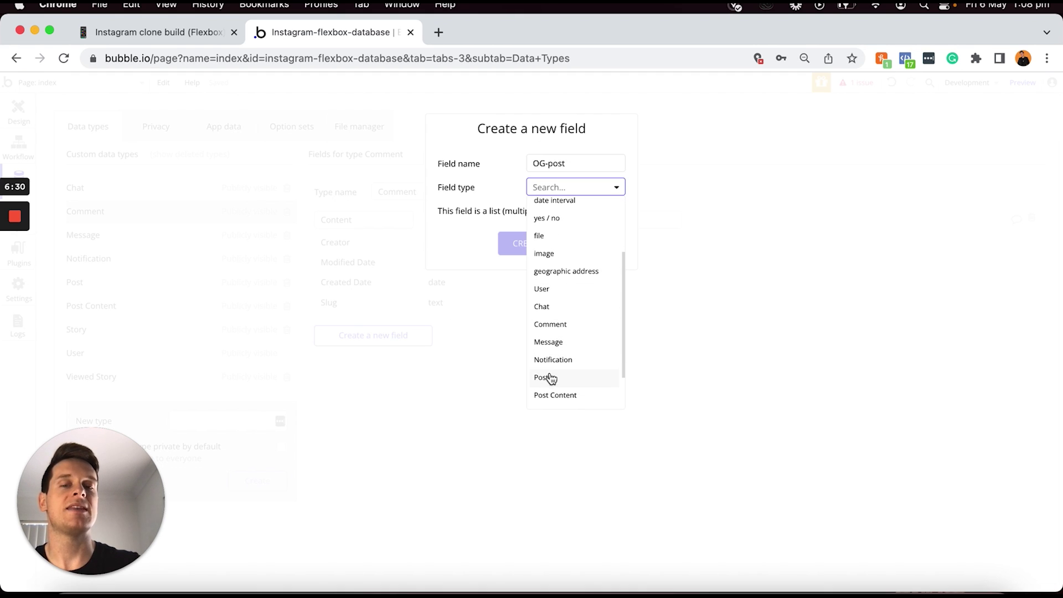
click(568, 383)
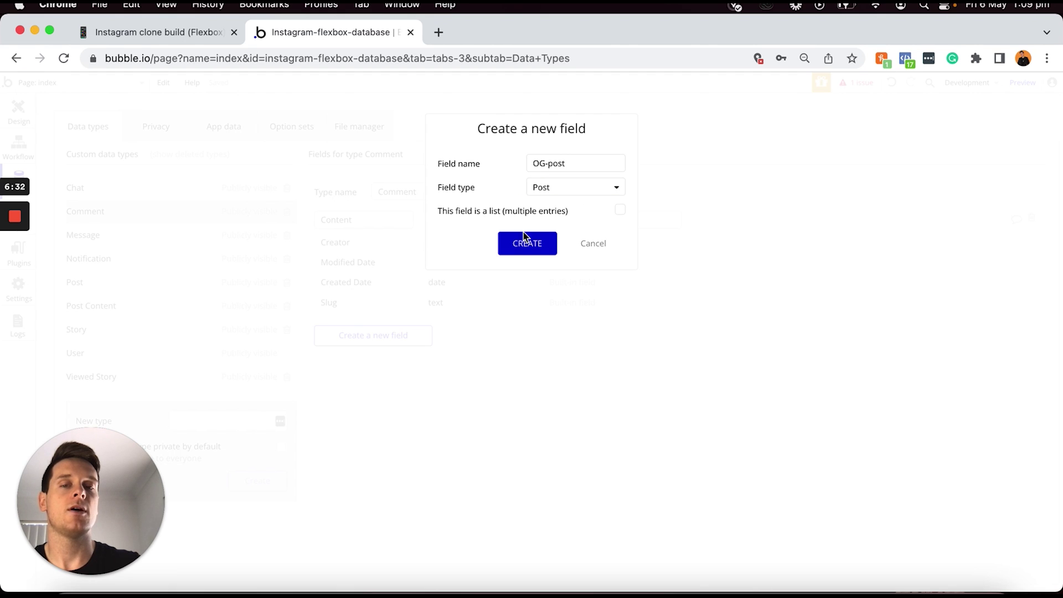
click(522, 251)
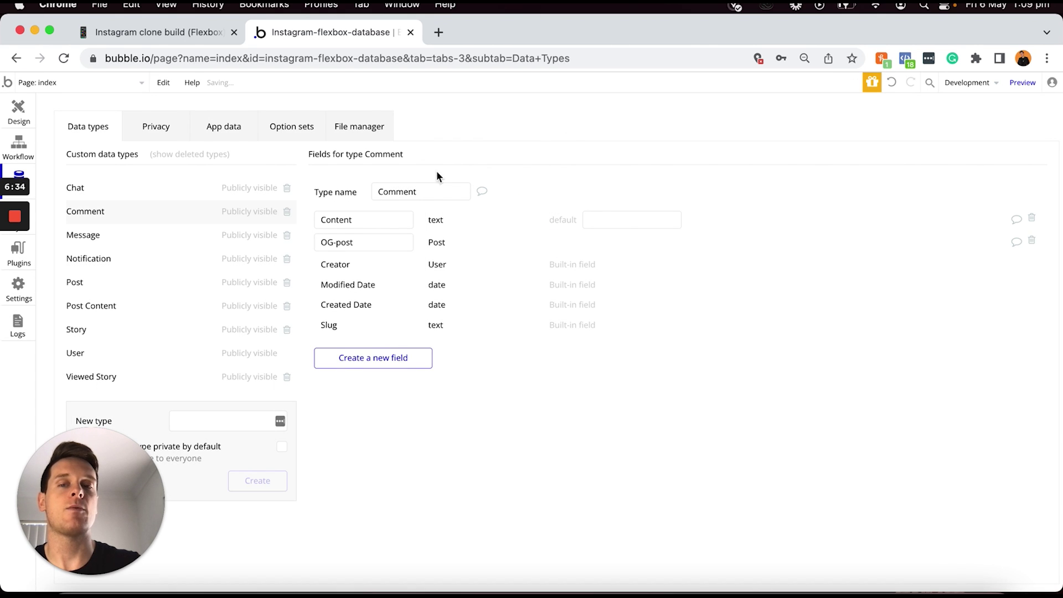
Switch to Notion, check off the Comment fields Content and OG-post, and highlight the planned fields of the Chat data type
click(193, 31)
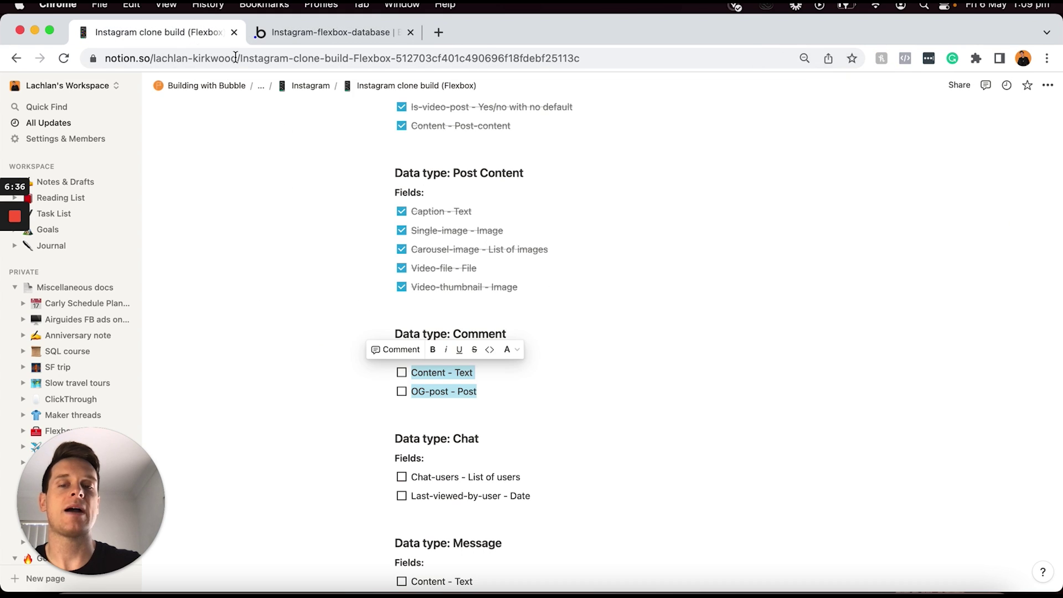
click(402, 373)
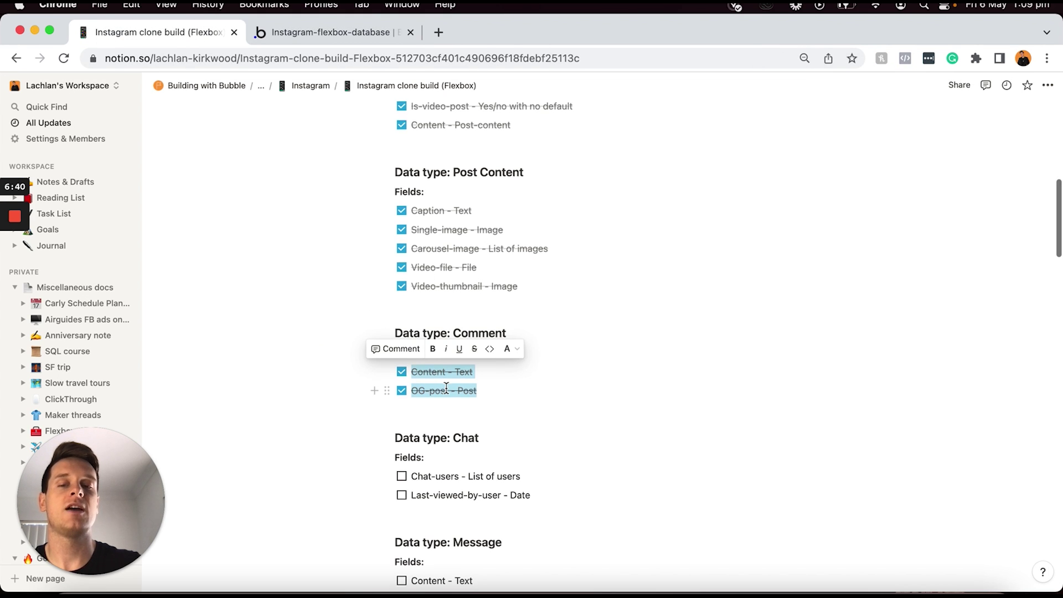
scroll(446, 388, down, 1)
scroll(447, 388, down, 3)
drag(468, 394, 413, 373)
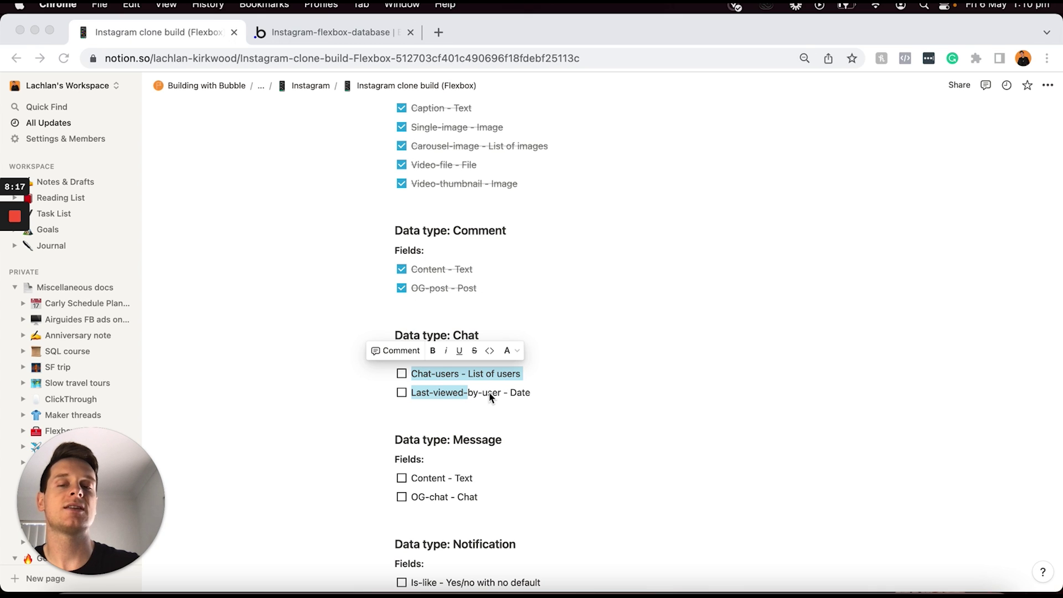
Switch to Bubble and create a field named Chat-users on the Chat data type as a list of Users
click(363, 33)
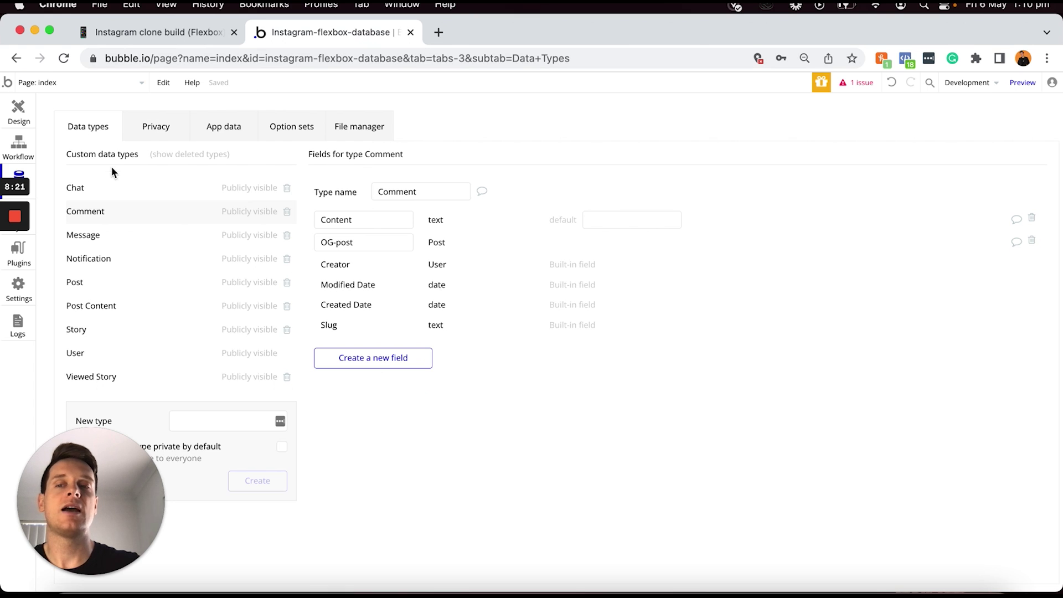
click(108, 188)
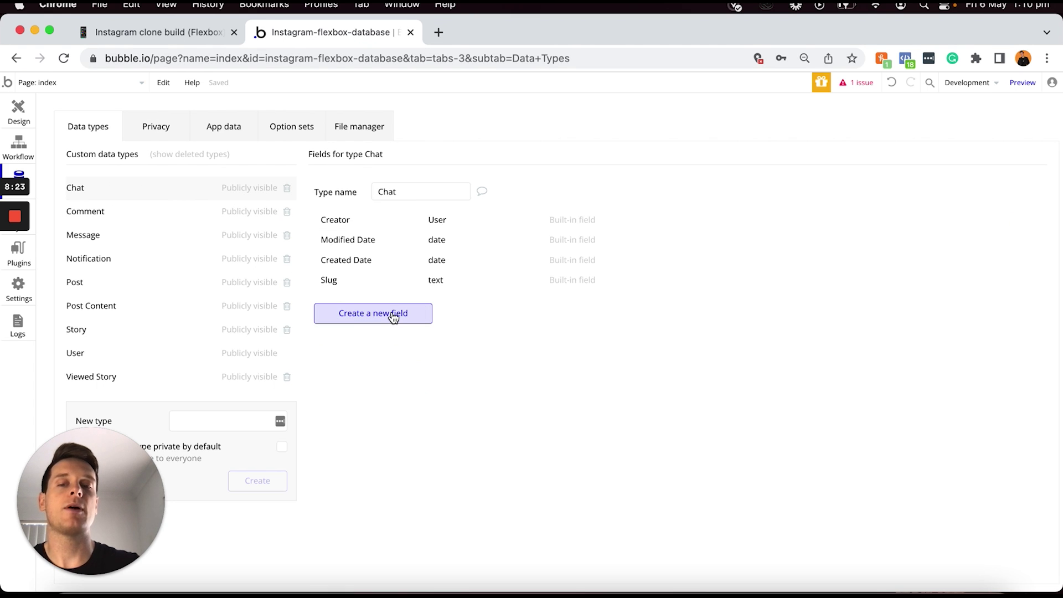
click(392, 313)
text(Ch)
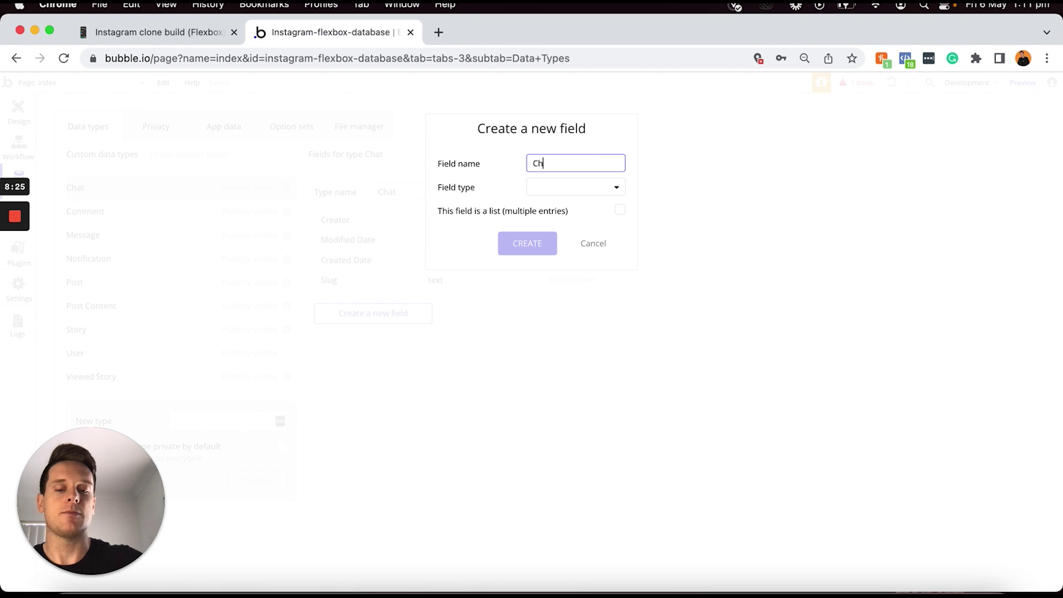
text(at-users)
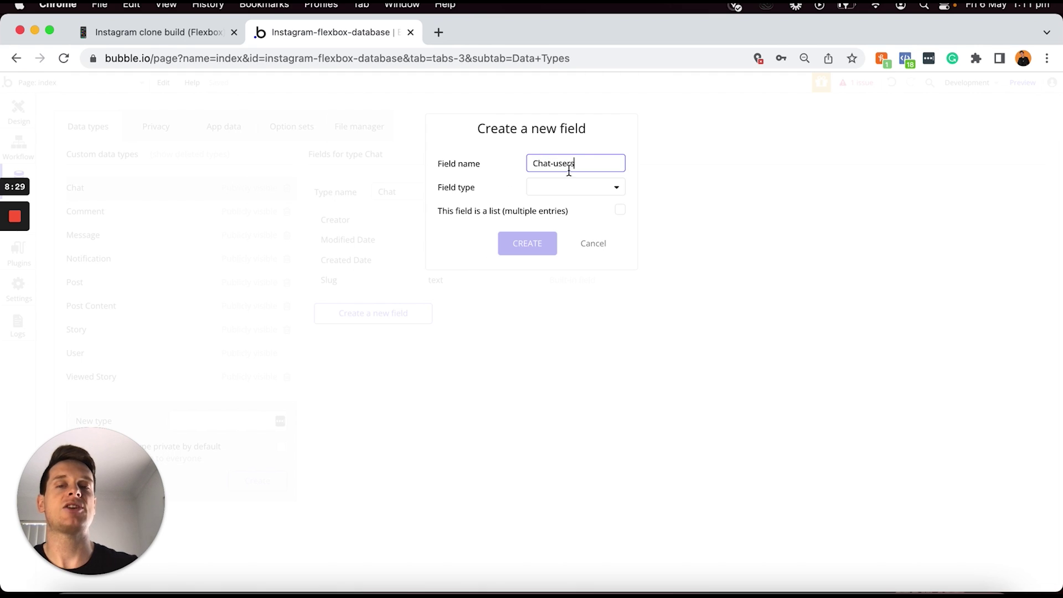
click(565, 186)
scroll(565, 295, down, 2)
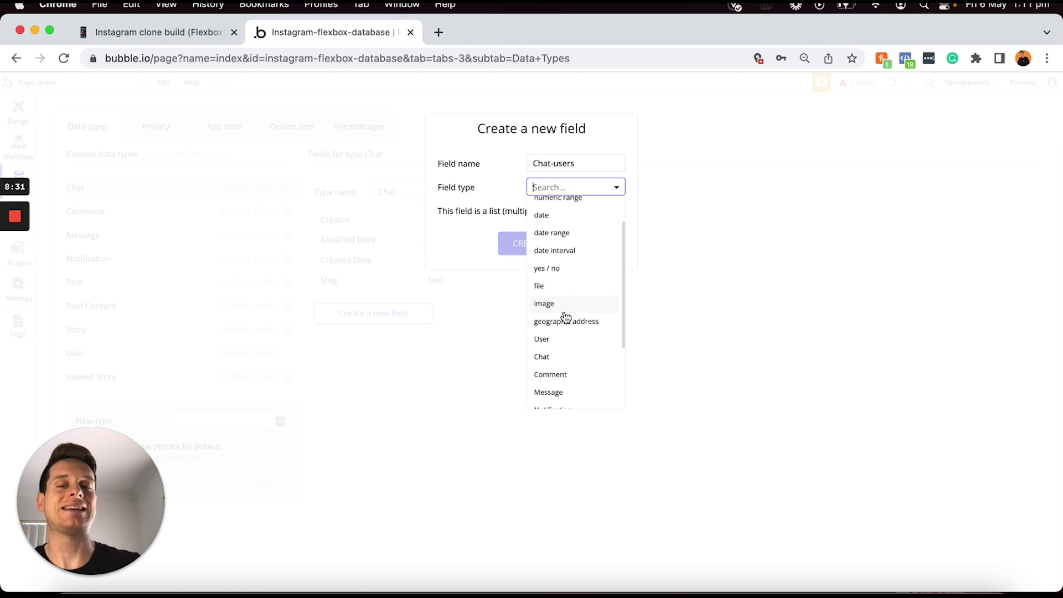
click(560, 343)
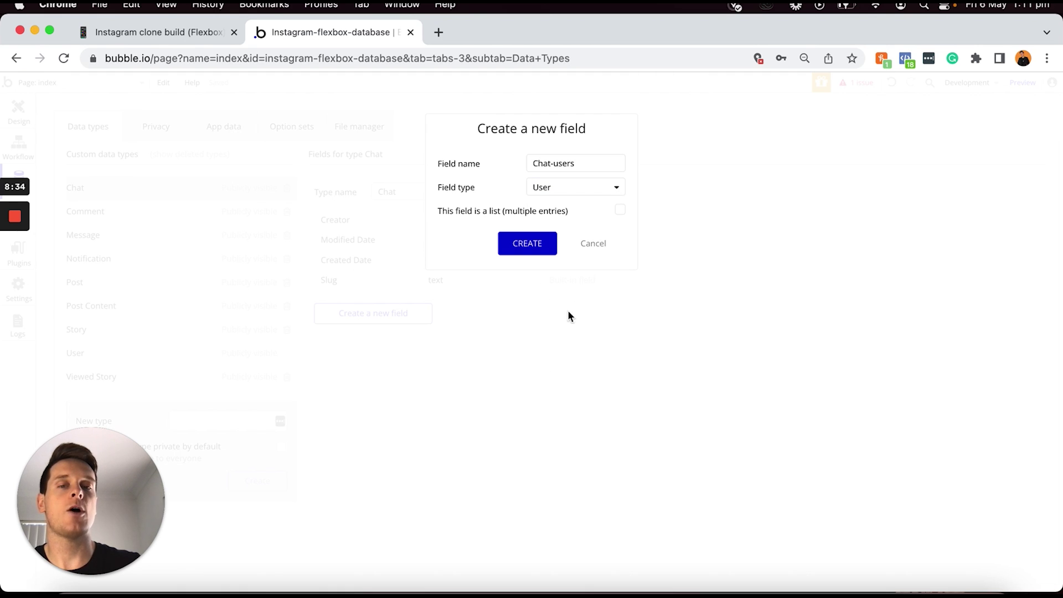
click(621, 212)
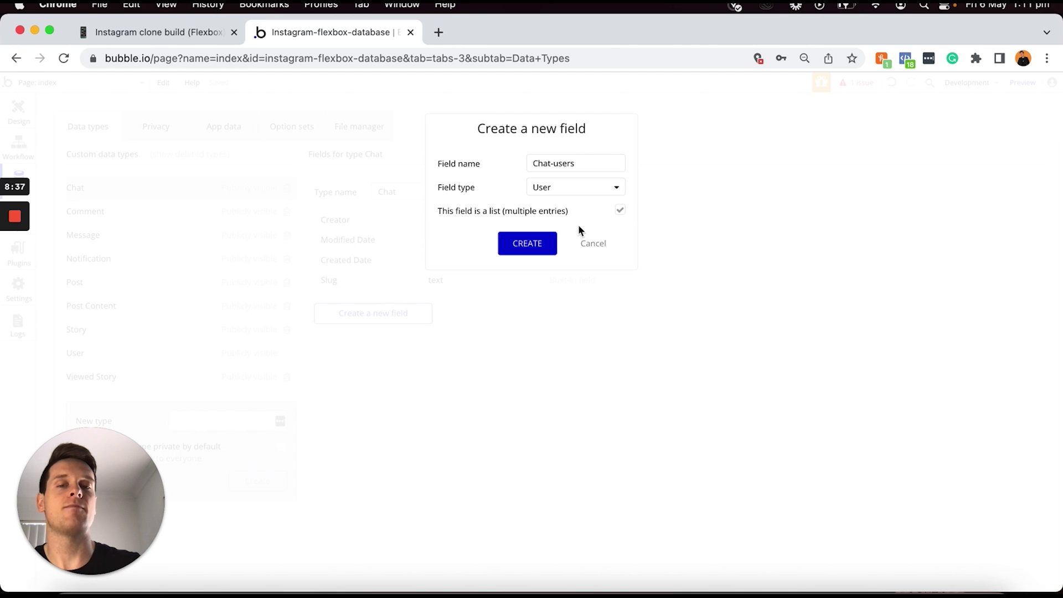
click(520, 250)
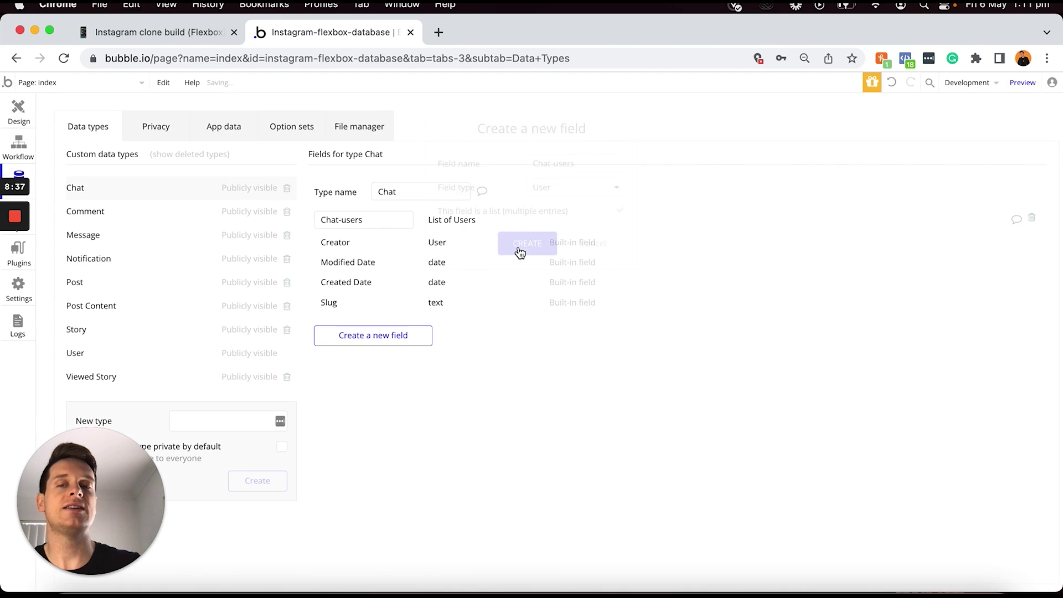
Create a date field named Last-viewed-by-user on the Chat data type, without making it a list
click(373, 338)
text(L)
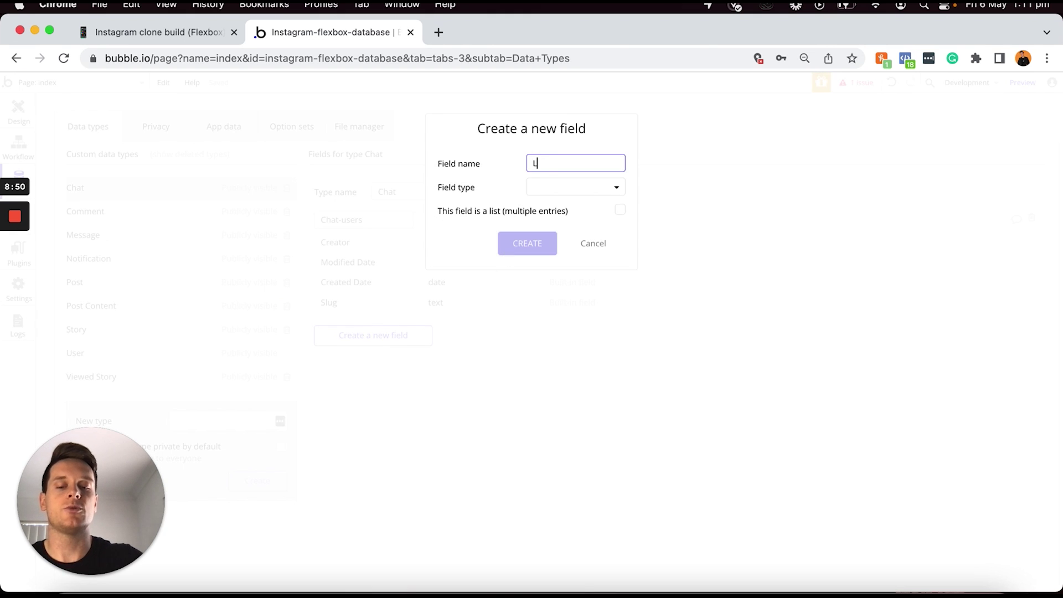
text(ast-vie)
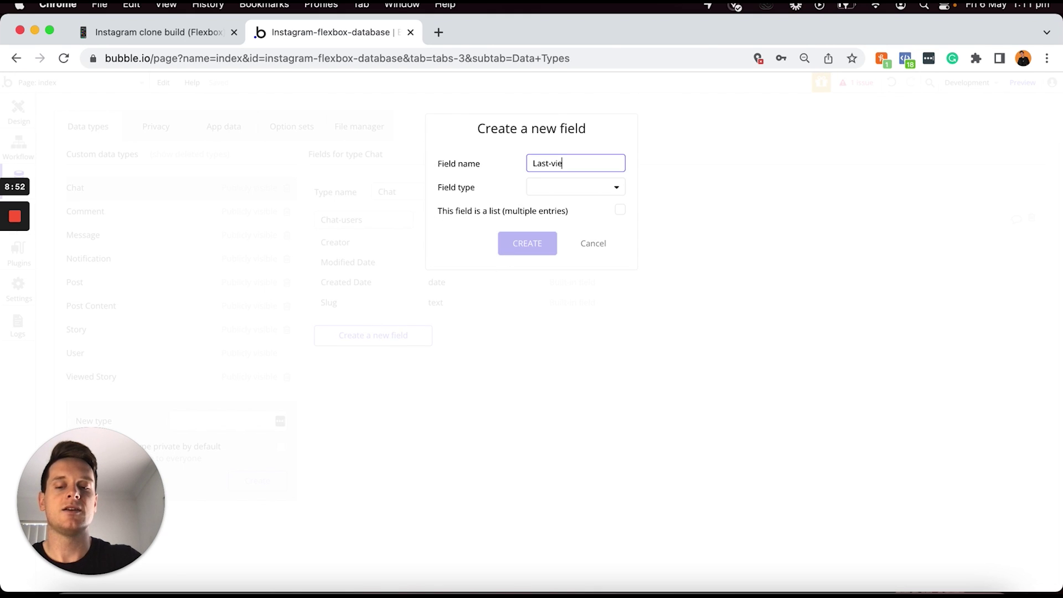
text(wed-by-user)
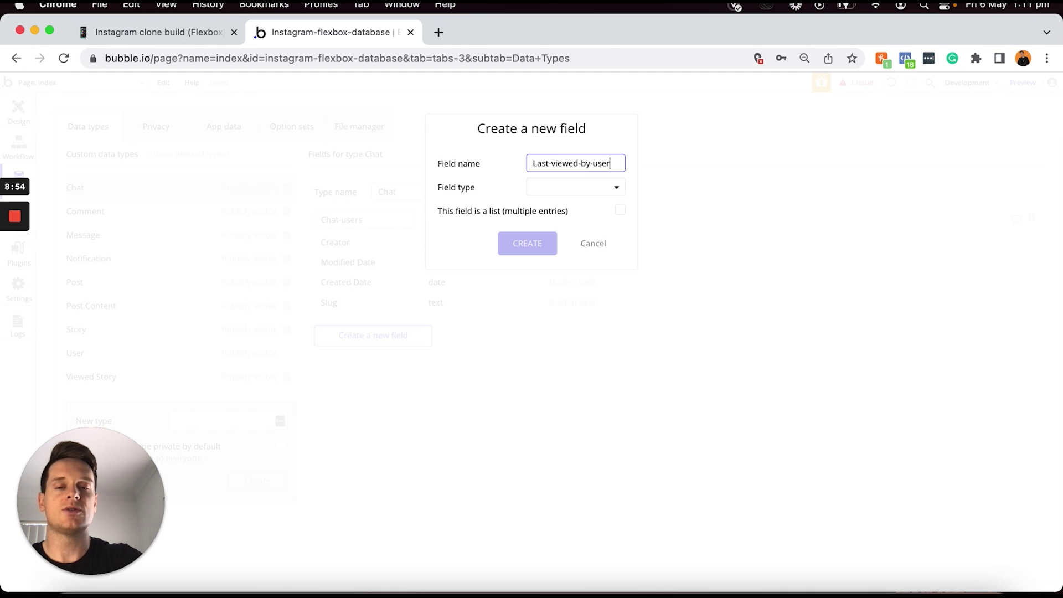
click(574, 188)
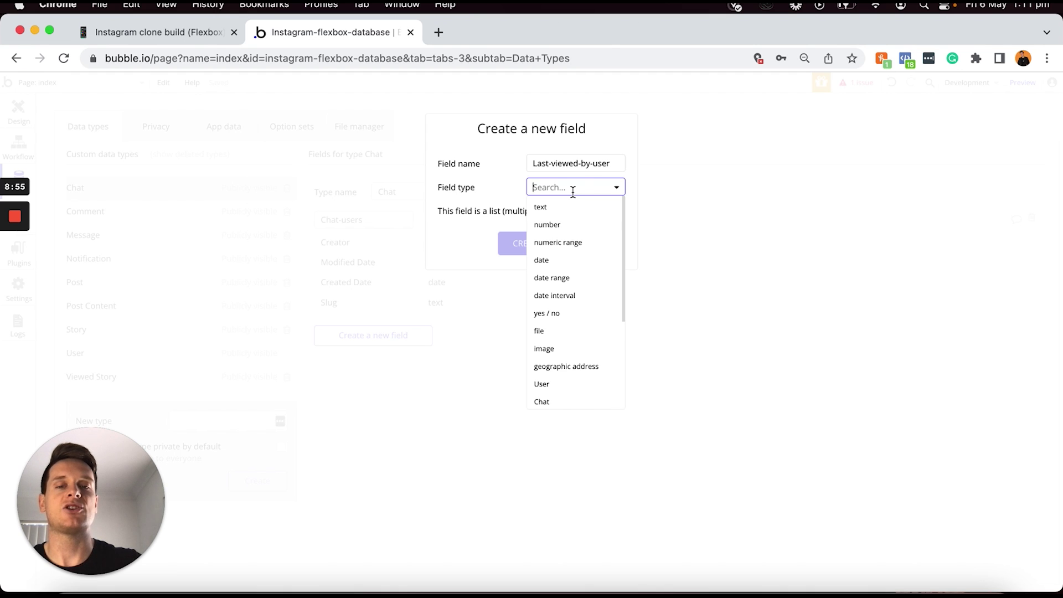
click(564, 262)
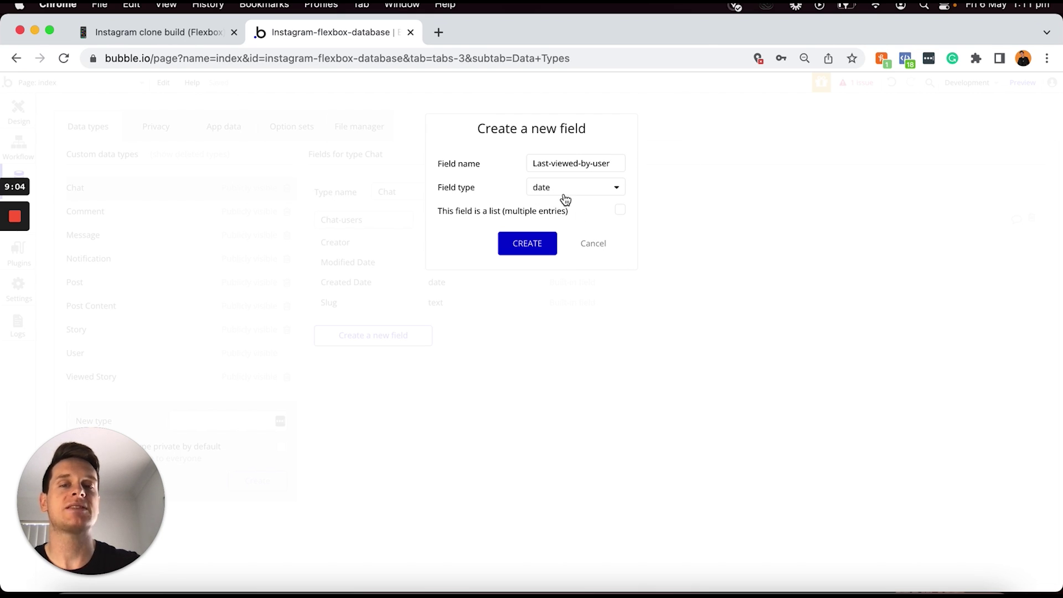
click(533, 247)
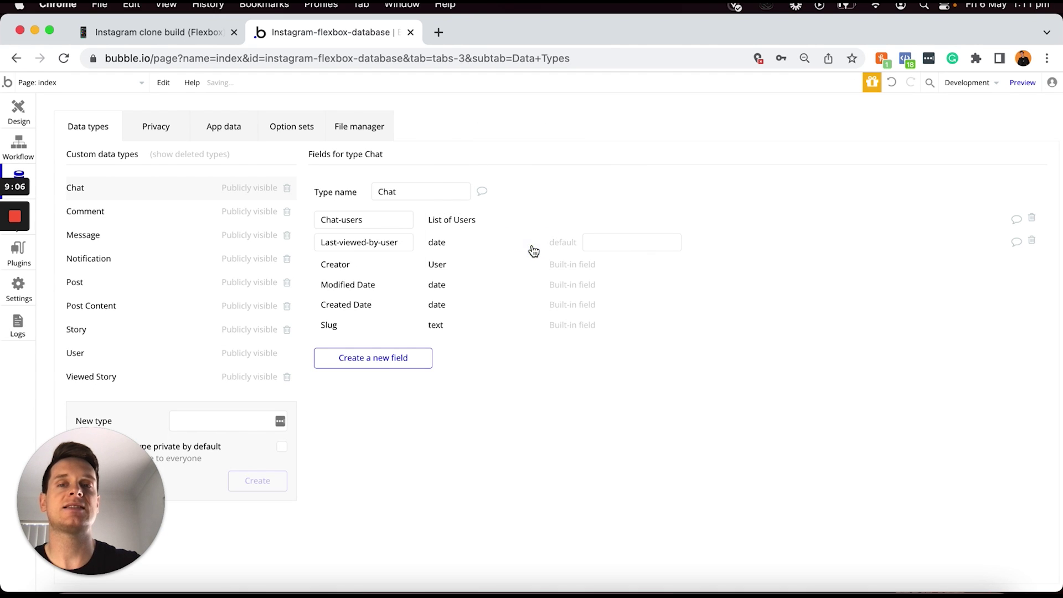
Switch to Notion, check off the Chat fields Chat-users and Last-viewed-by-user, and highlight the planned fields of the Message data type
click(167, 35)
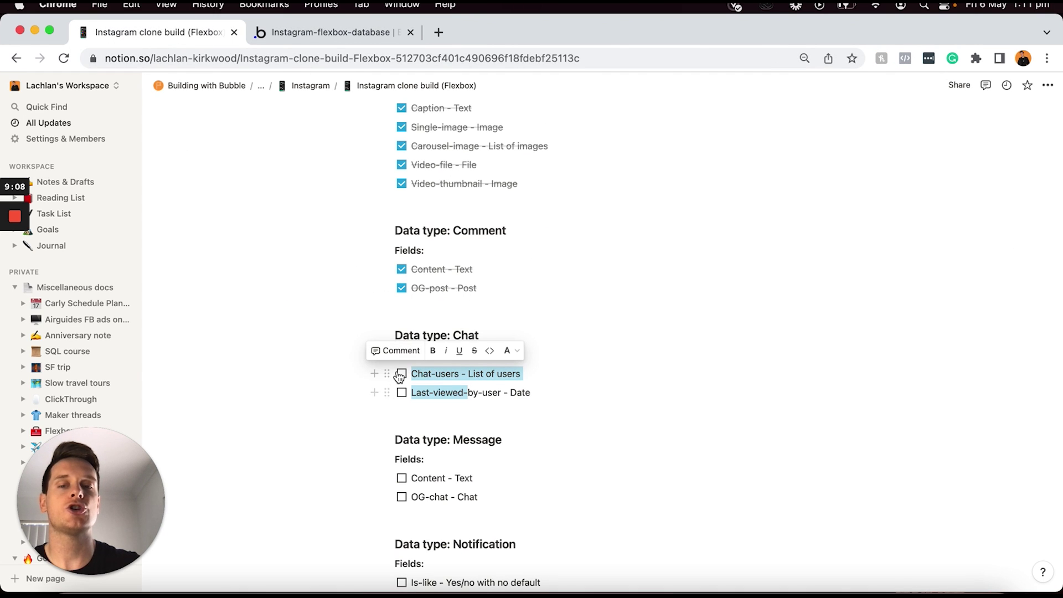
click(401, 374)
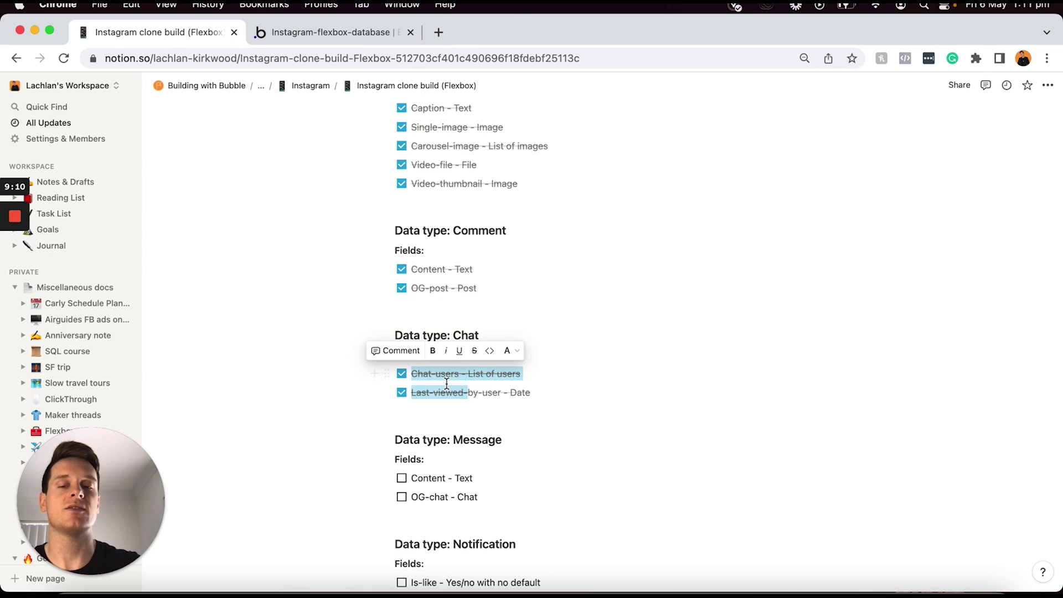
scroll(447, 383, down, 5)
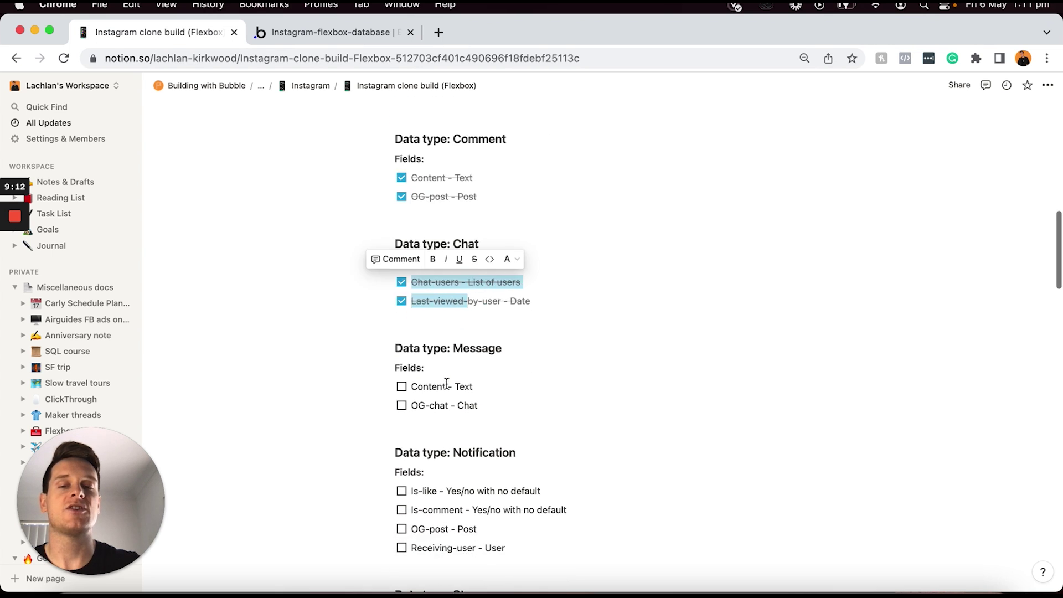
scroll(447, 384, down, 2)
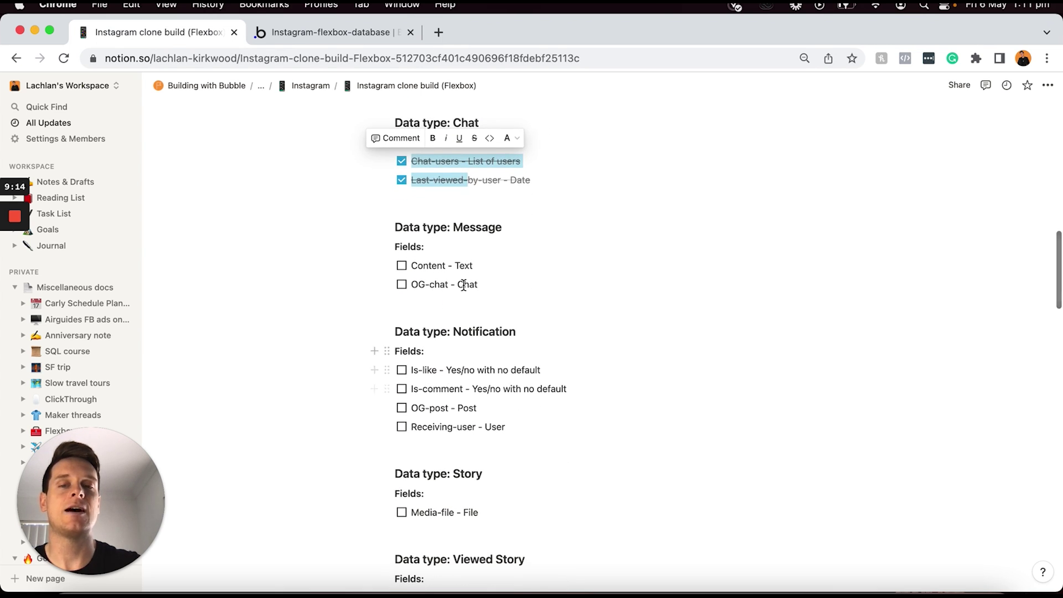
drag(467, 284, 410, 266)
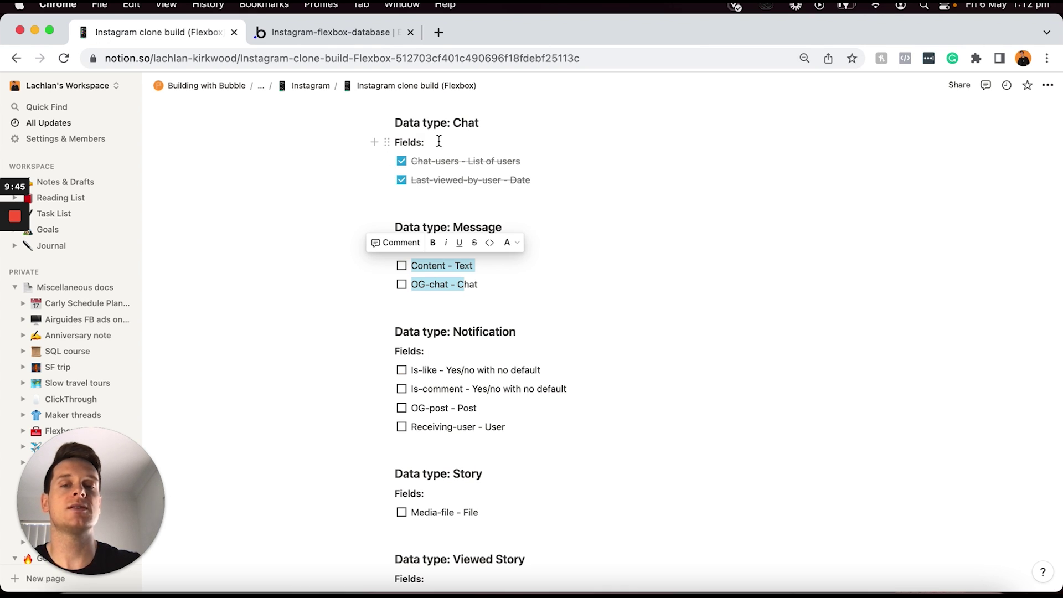
Switch to Bubble and create a text field named Content on the Message data type, without making it a list
click(363, 31)
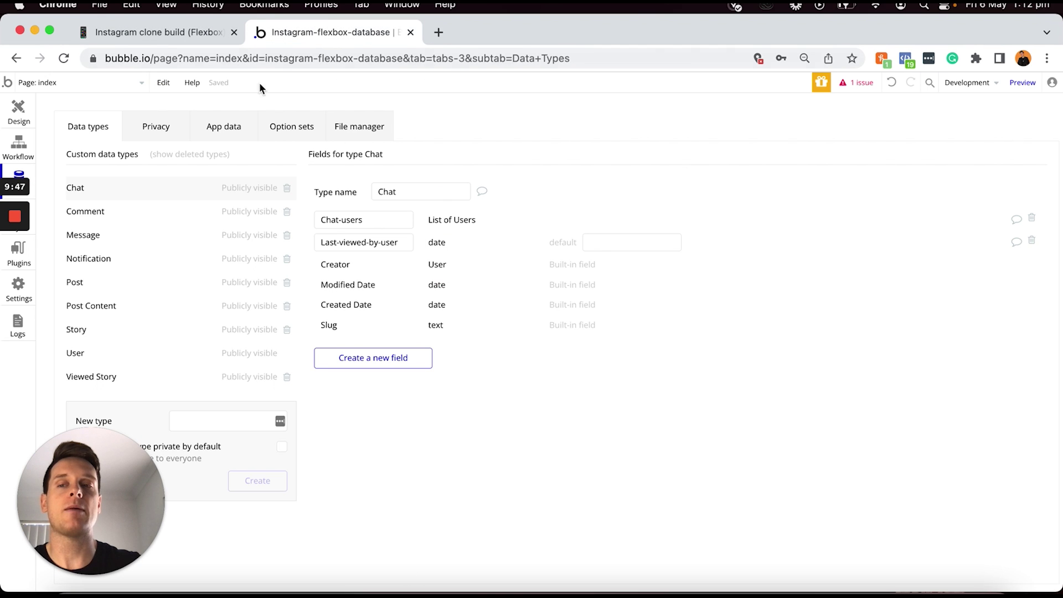
click(88, 235)
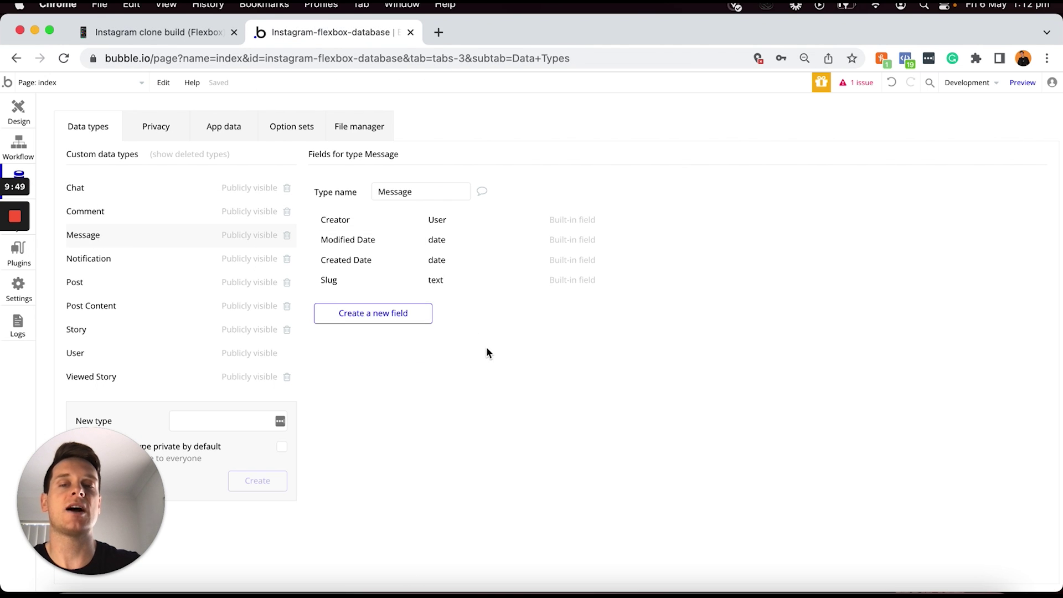
click(401, 314)
text(Co)
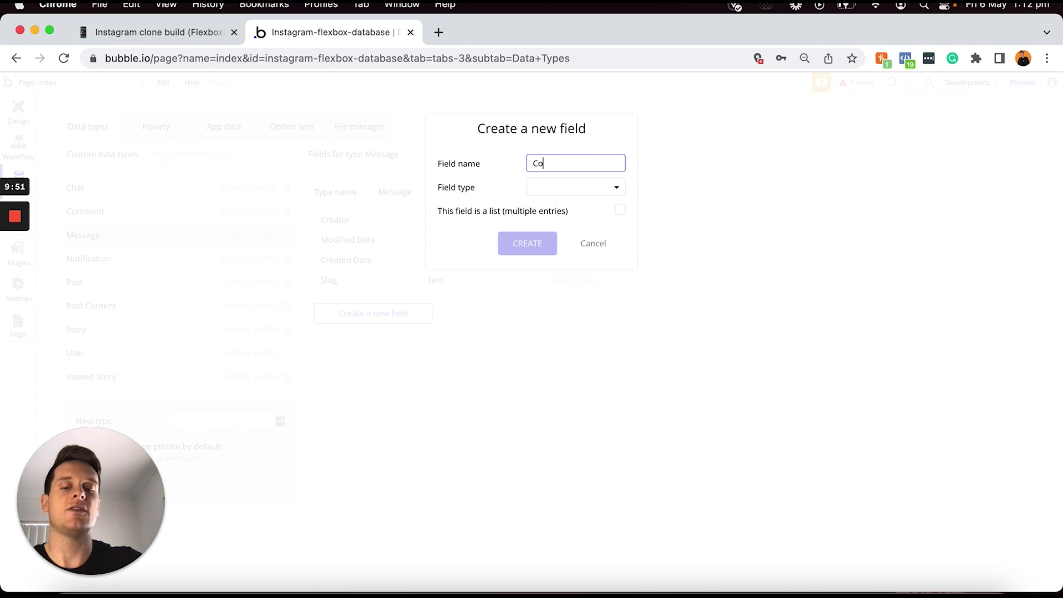
text(ntent)
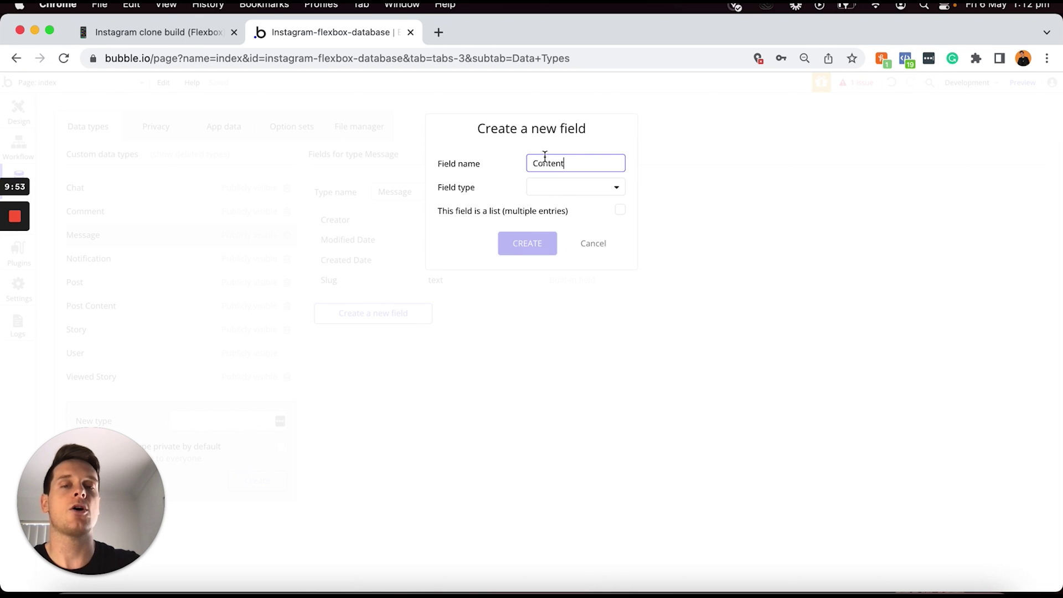
click(586, 191)
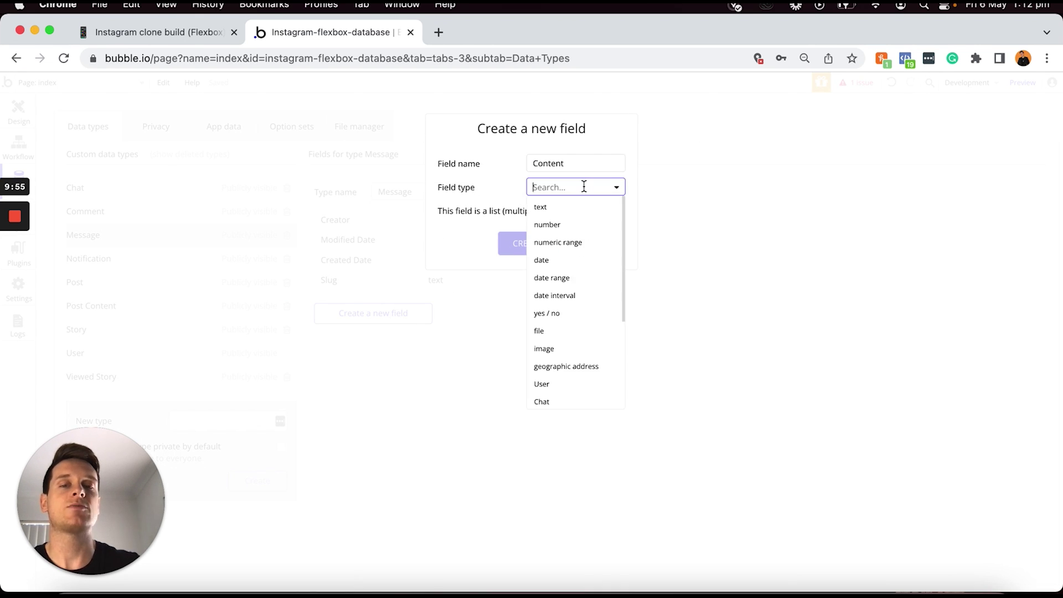
click(554, 213)
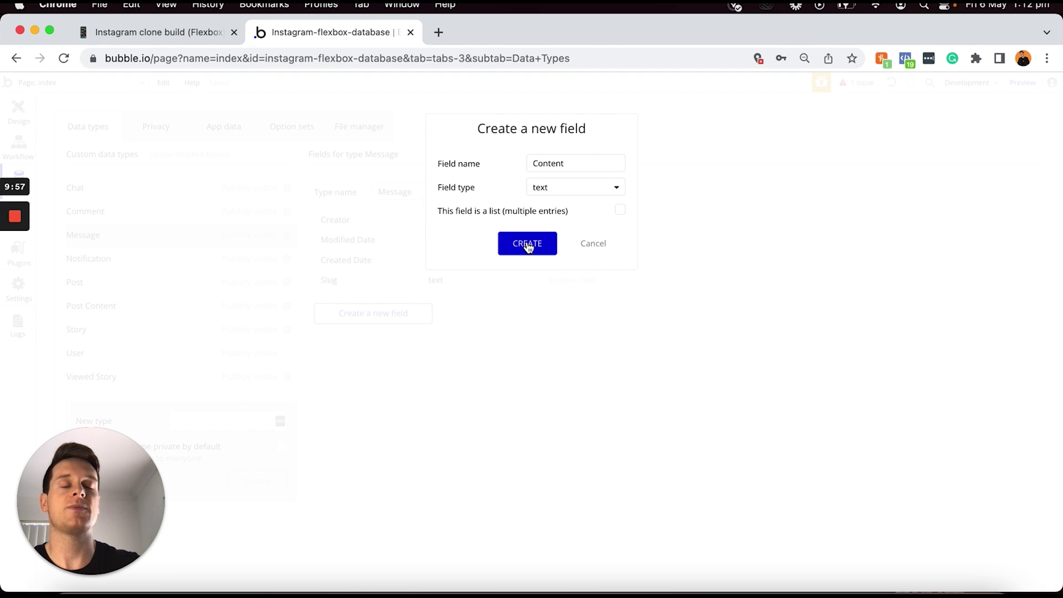
click(526, 245)
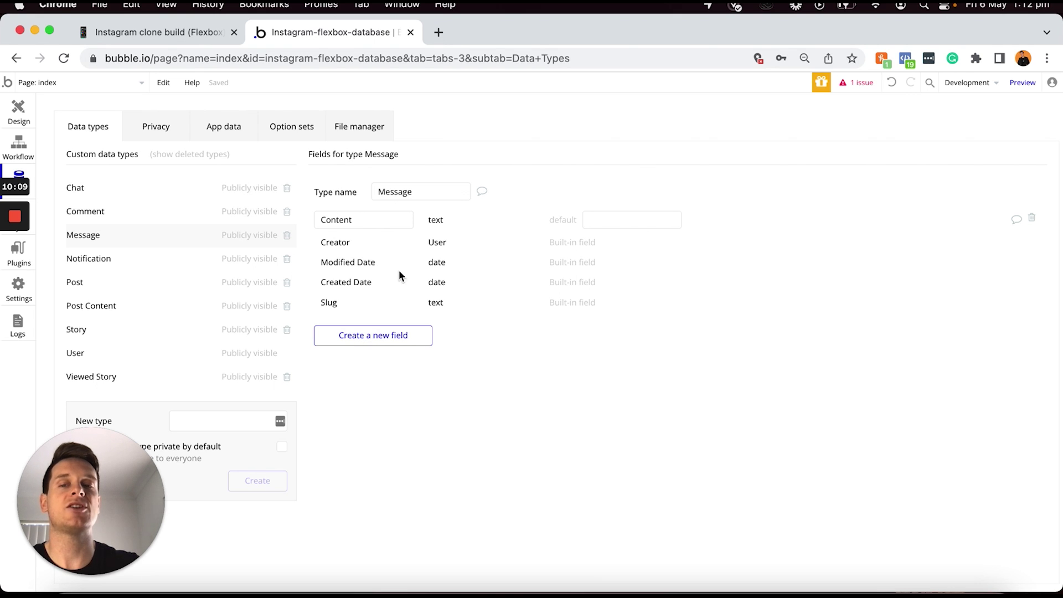
Create a field named OG-chat of type Chat on the Message data type, without making it a list
click(380, 336)
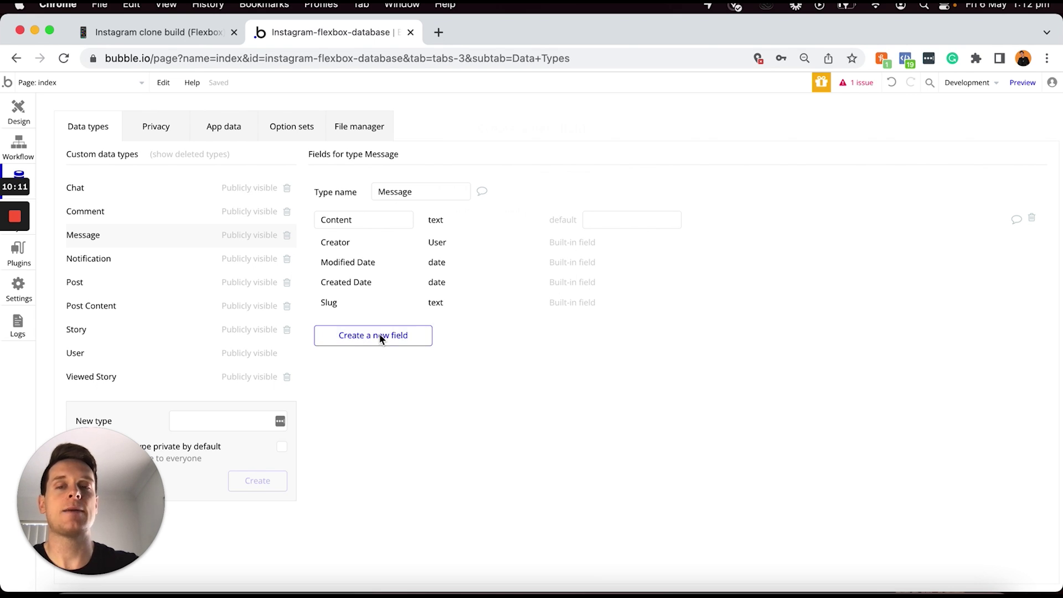
text(C)
text(G-chat)
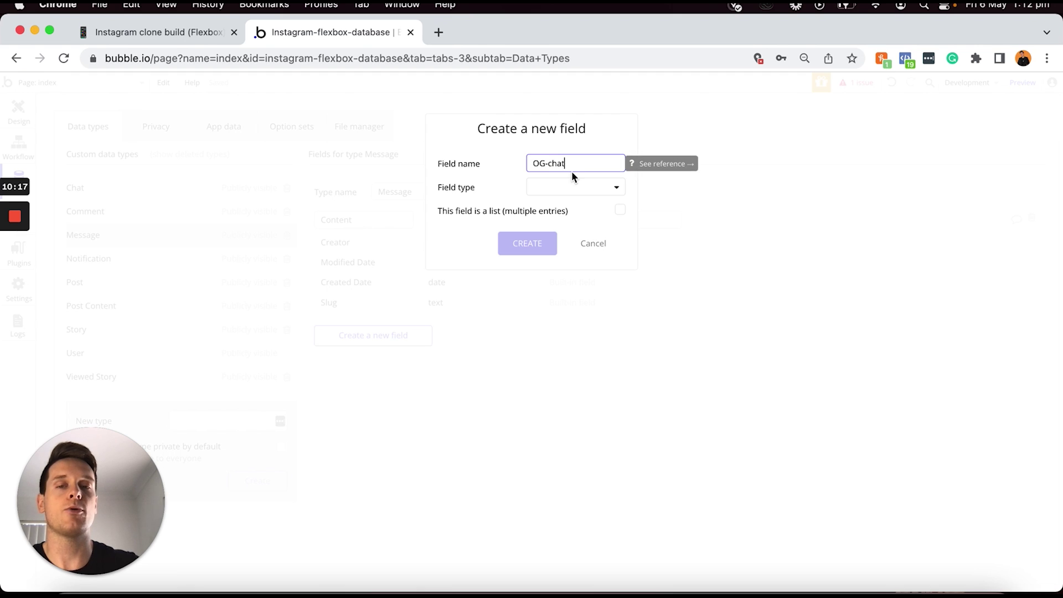
click(560, 190)
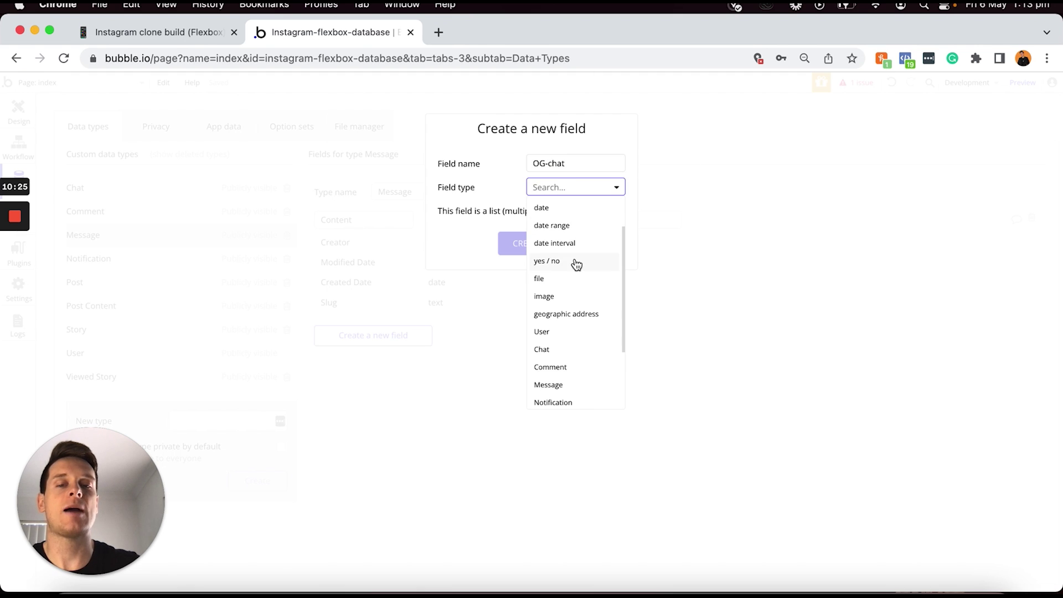
click(550, 353)
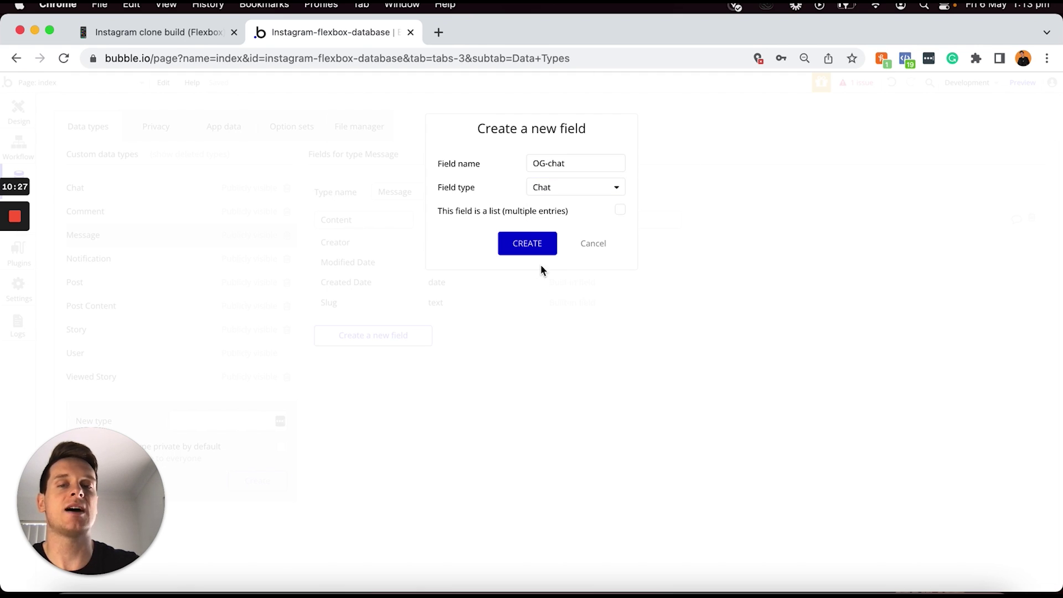
click(533, 246)
Switch to Notion, check off the Message fields Content and OG-chat, and highlight the planned fields of the Notification data type
click(161, 32)
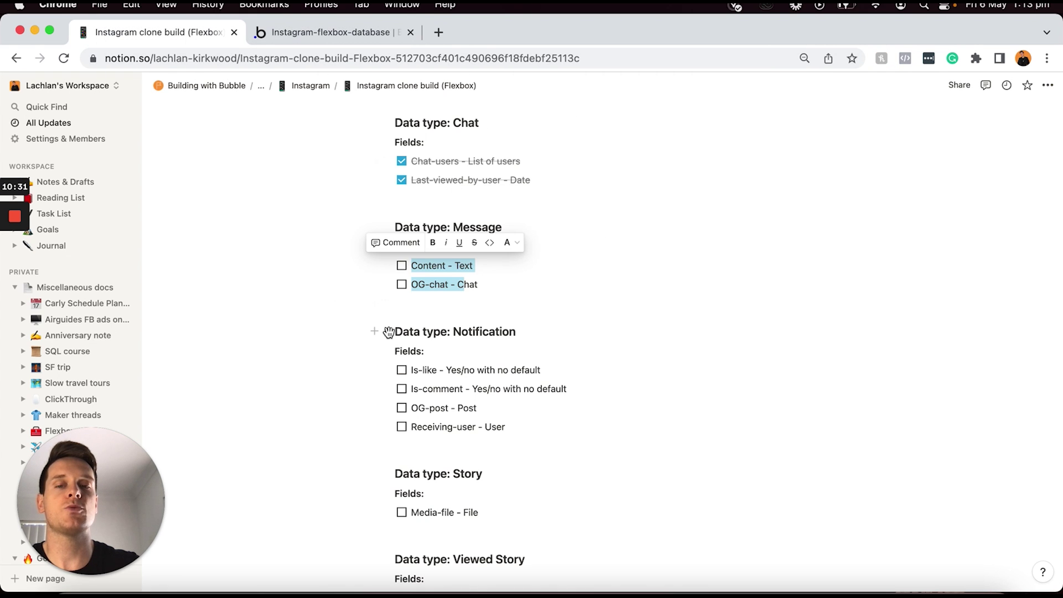
click(402, 285)
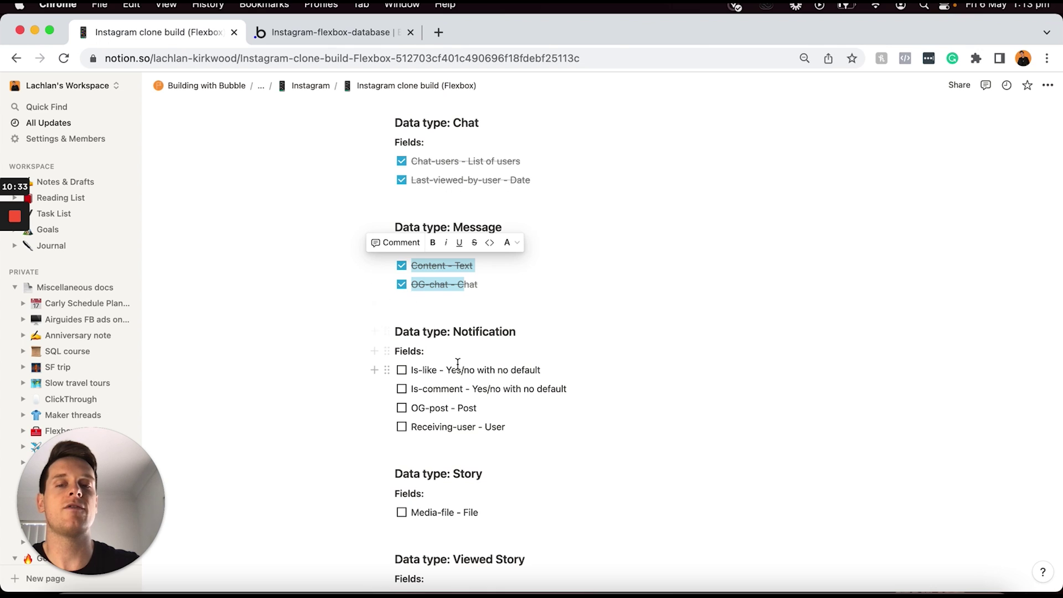
drag(511, 427, 412, 371)
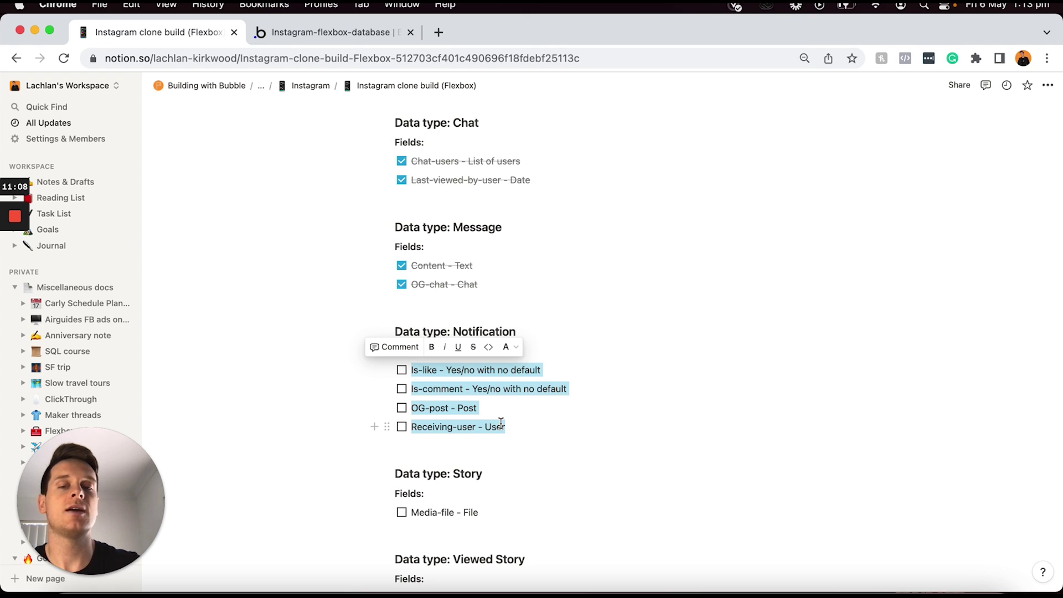
Switch to Bubble and create a yes / no field named Is-like on the Notification data type, with its default set to no
click(320, 34)
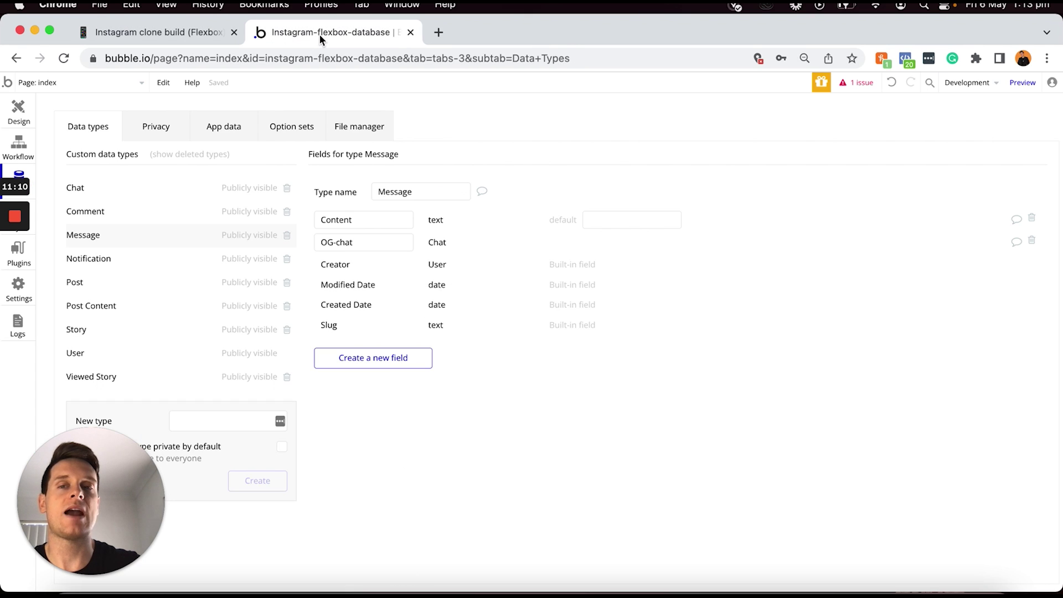
click(118, 260)
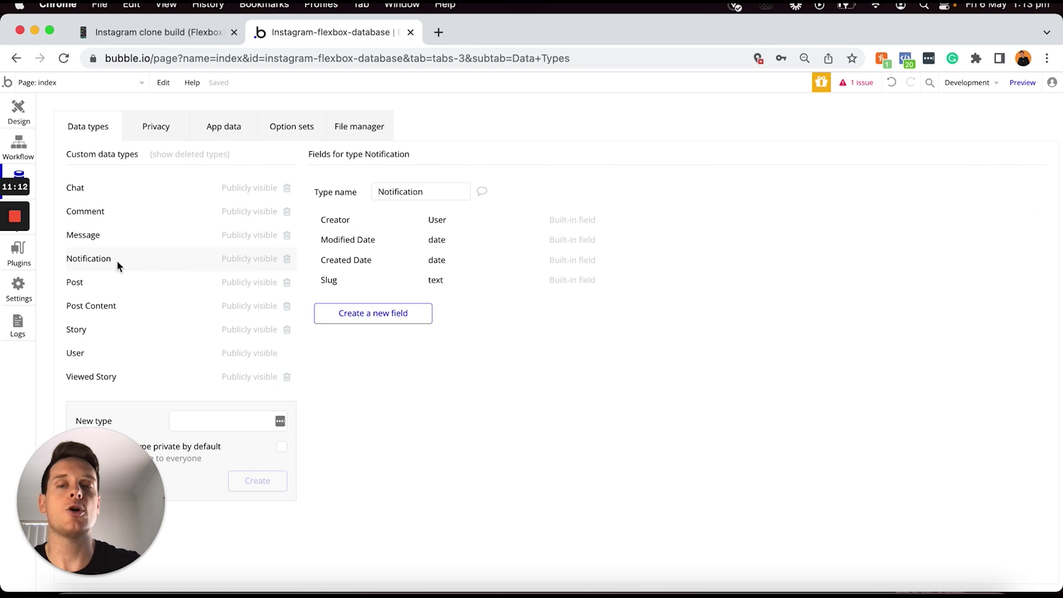
click(391, 313)
text(Is-like)
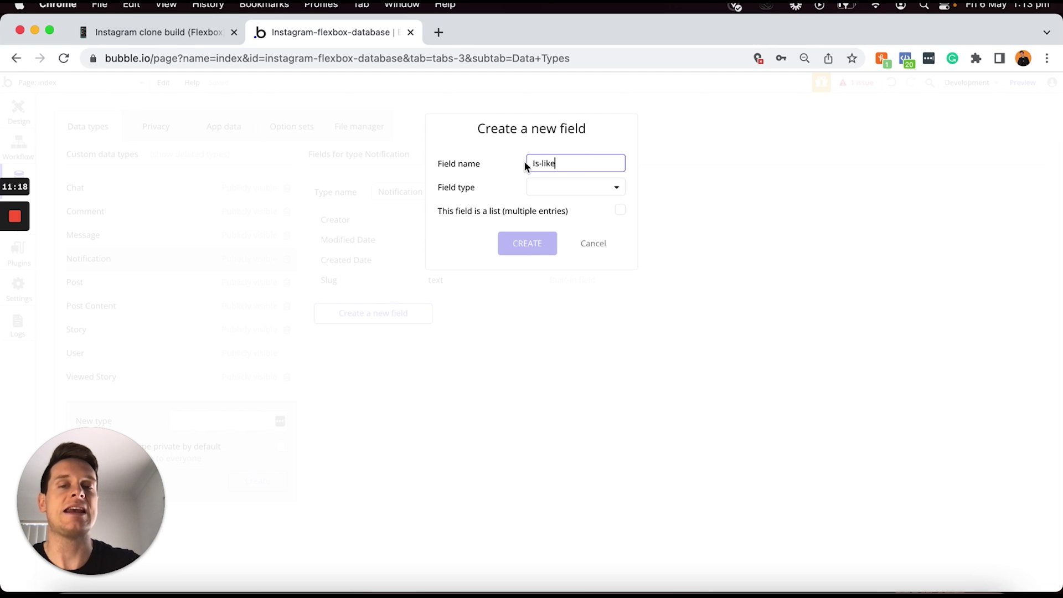
click(564, 190)
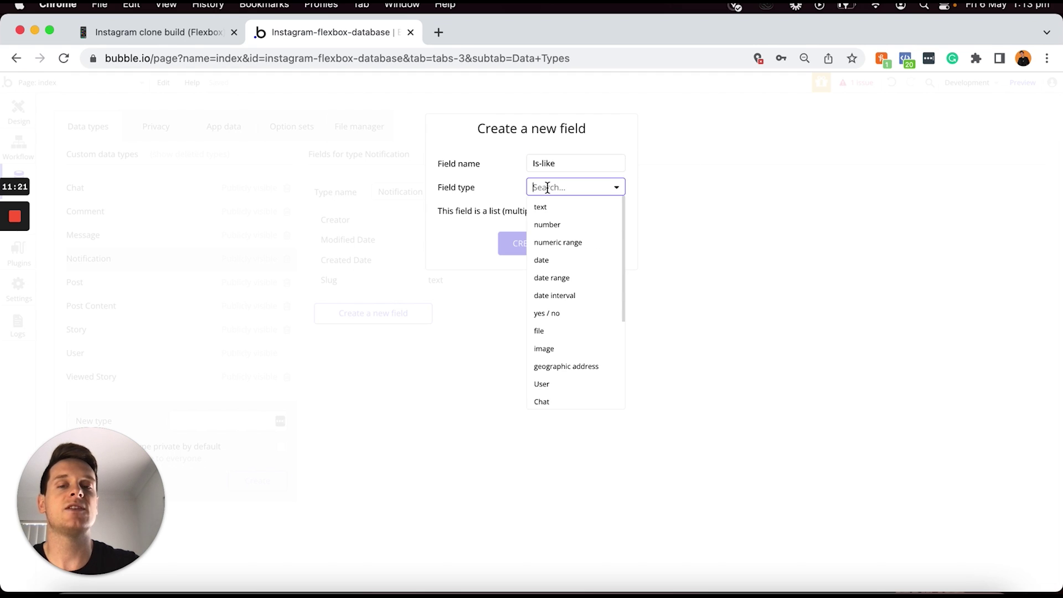
click(559, 311)
click(525, 245)
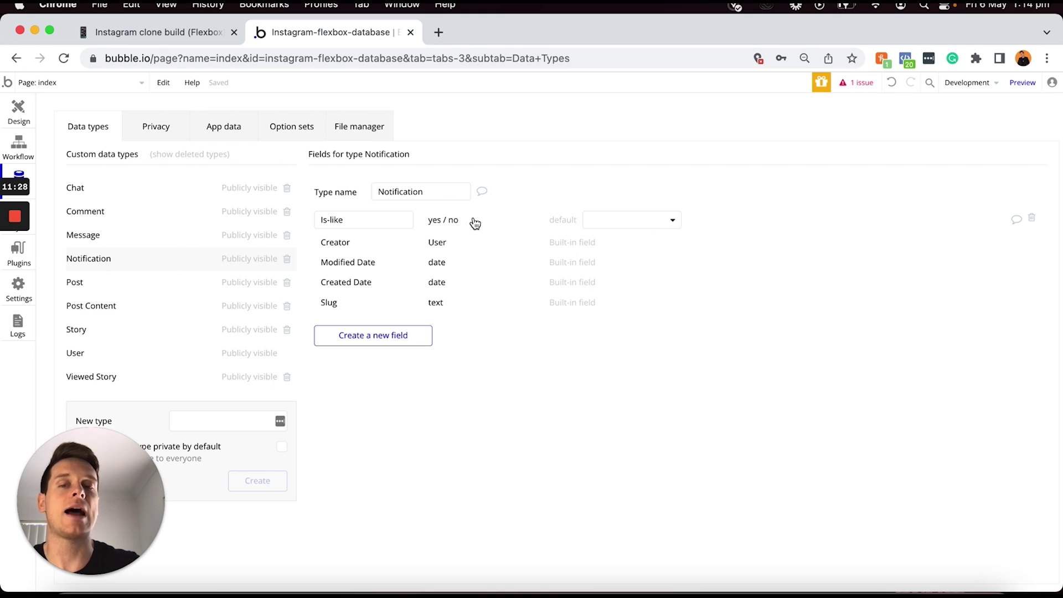
click(611, 222)
click(607, 262)
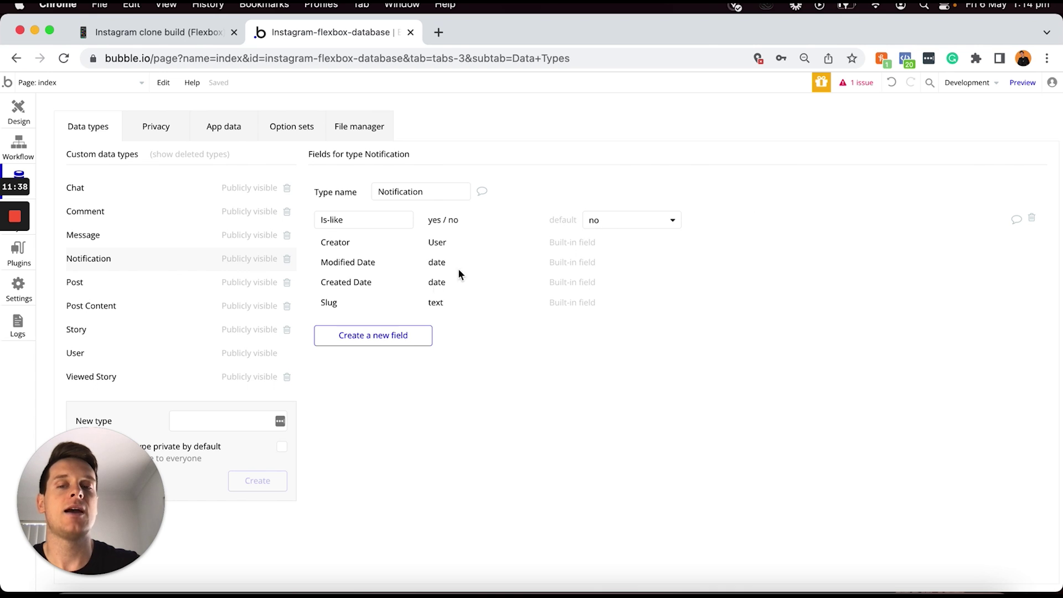
Create a yes / no field named Is-comment on the Notification data type and set its default to no
click(374, 341)
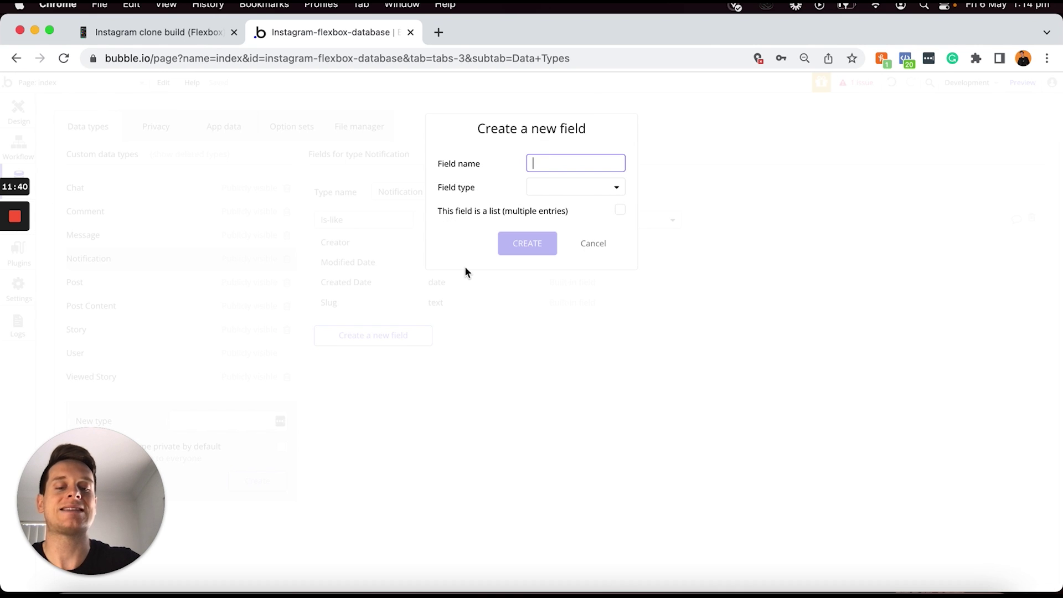
text(Is-comment)
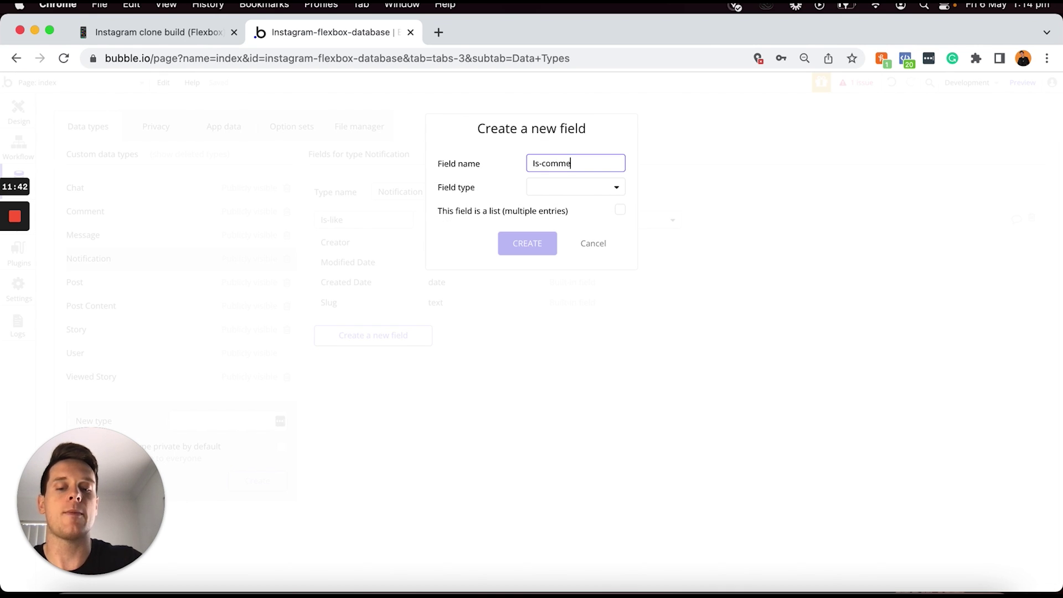
click(589, 187)
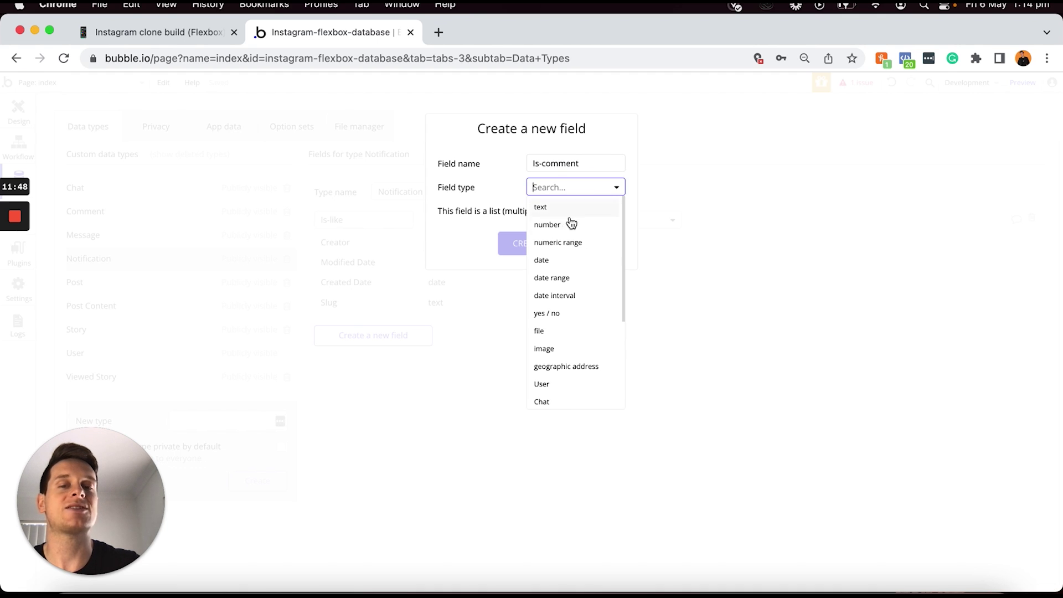
click(567, 313)
click(537, 244)
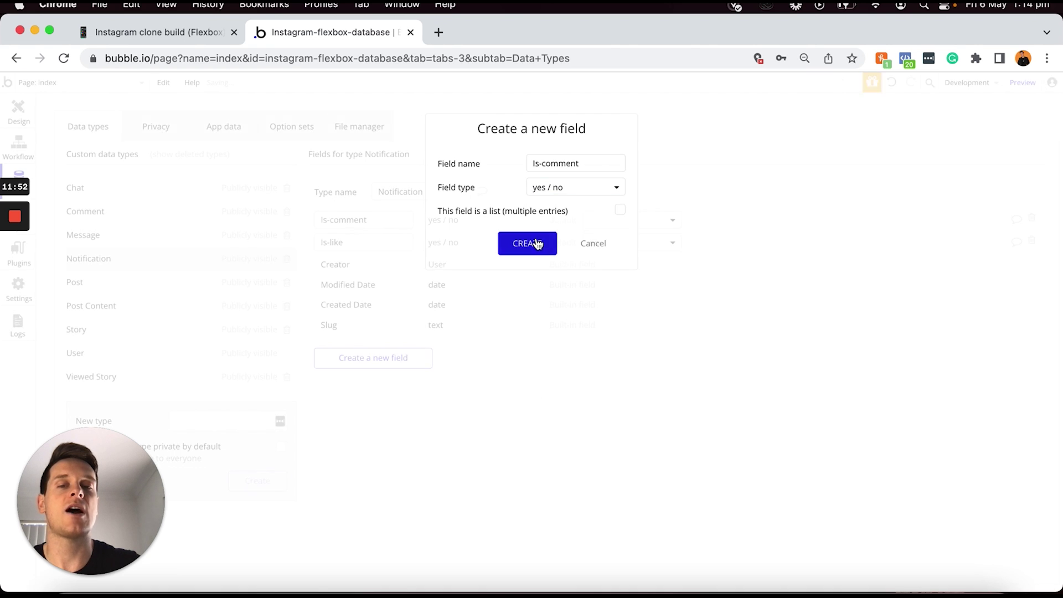
click(606, 225)
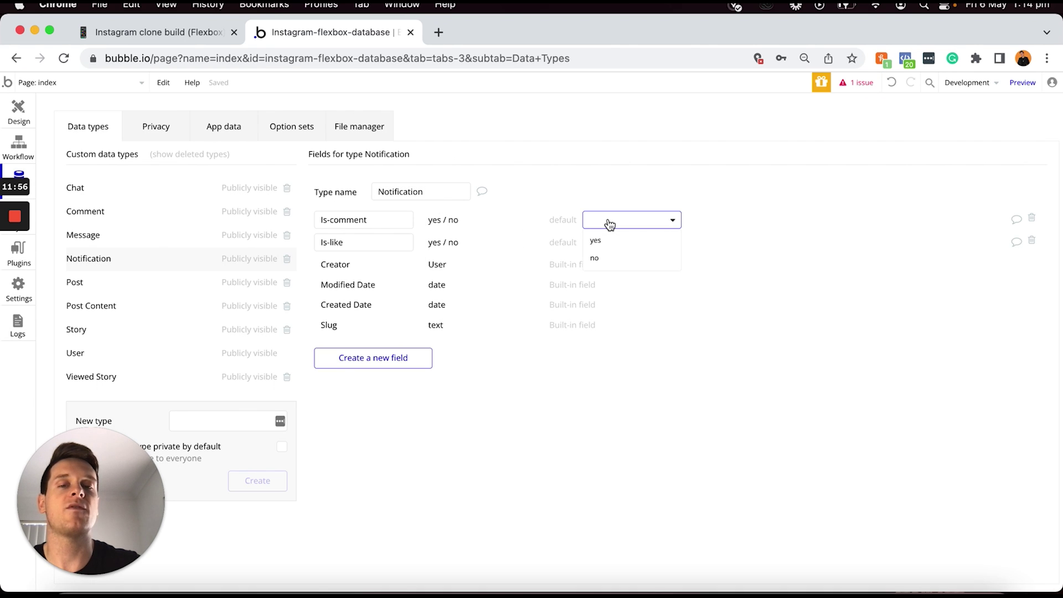
click(611, 260)
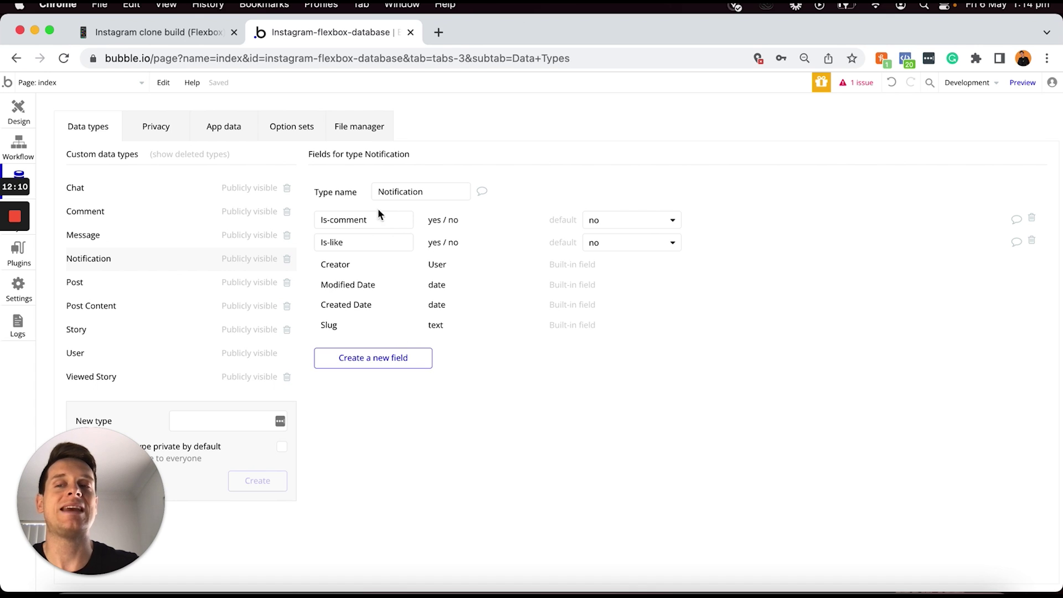
Create a field named OG-post of type Post on the Notification data type, without making it a list
click(386, 362)
text(CG-p)
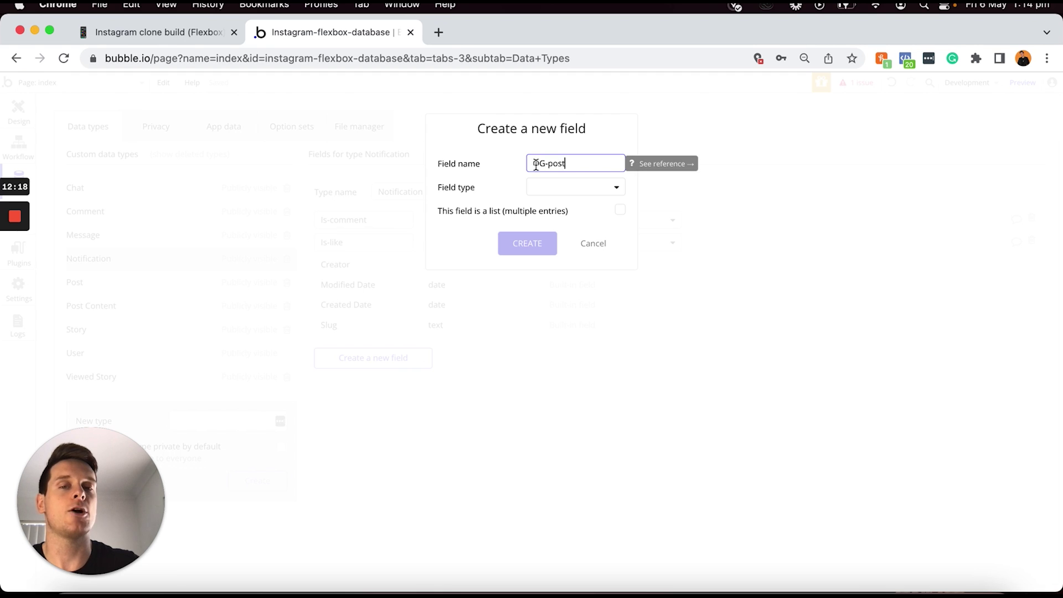
click(570, 191)
scroll(559, 256, down, 5)
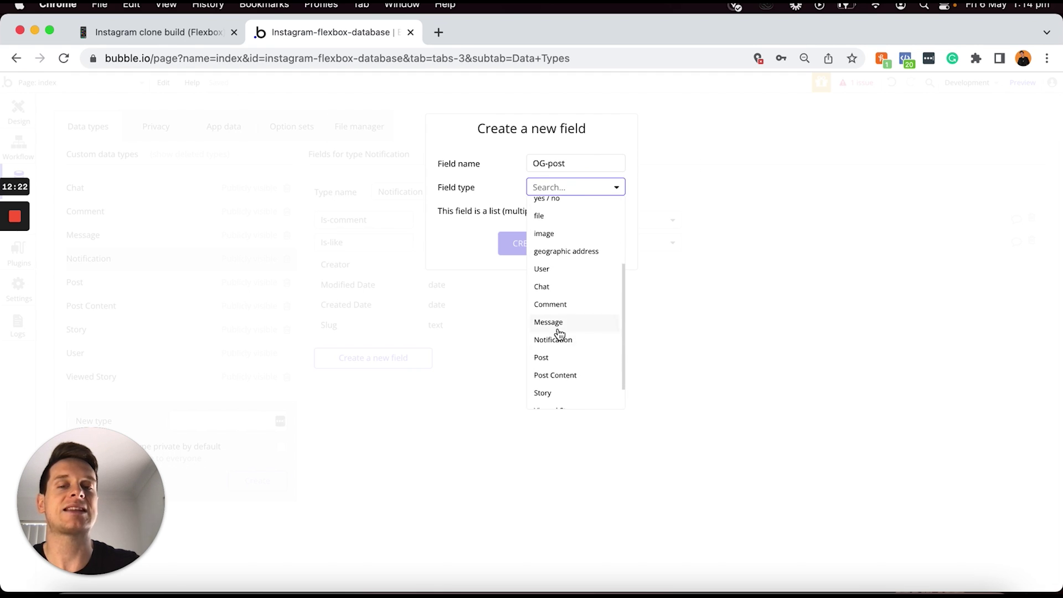
click(549, 359)
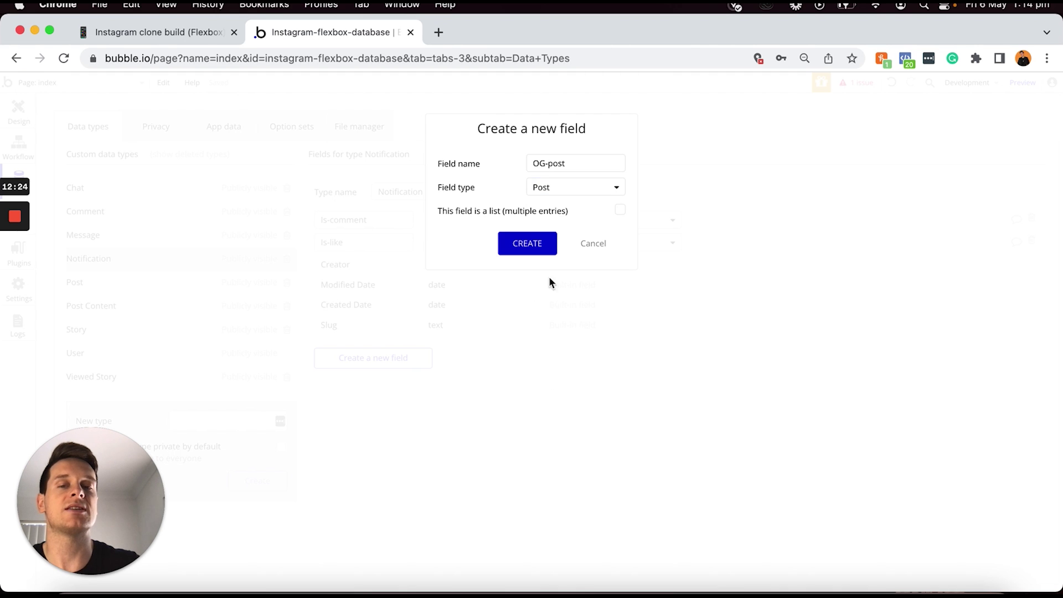
click(535, 243)
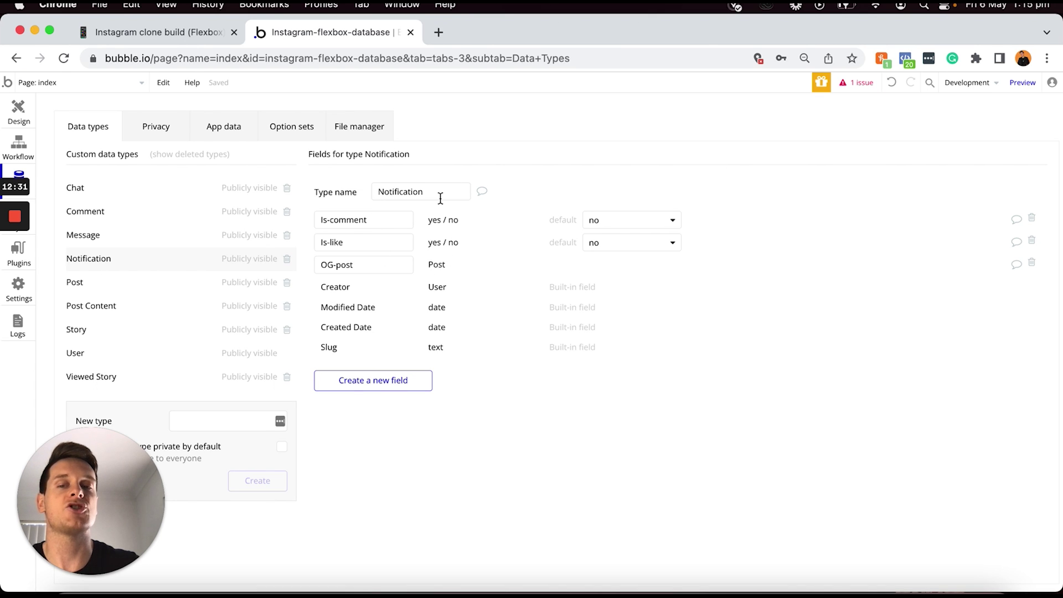
Create a field named Receiving-user of type User on the Notification data type, without making it a list
click(365, 380)
text(Re)
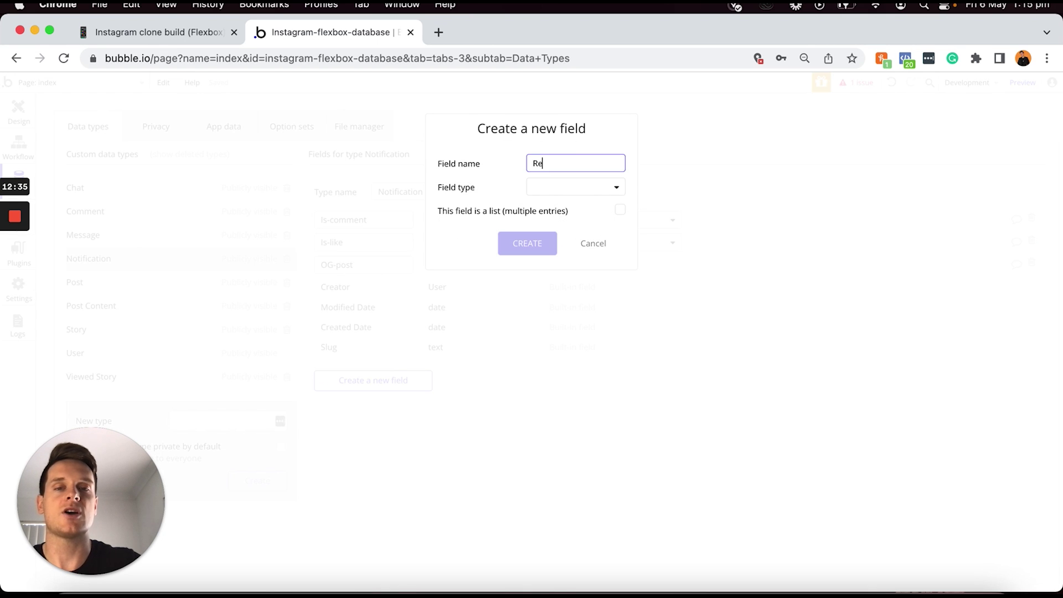
text(ceiving-user)
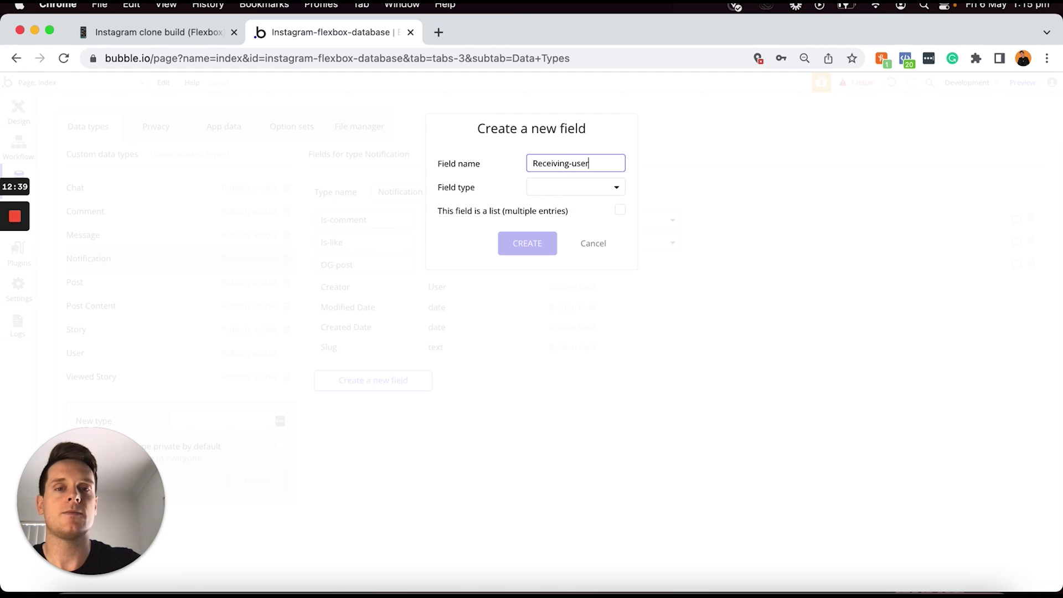
click(568, 185)
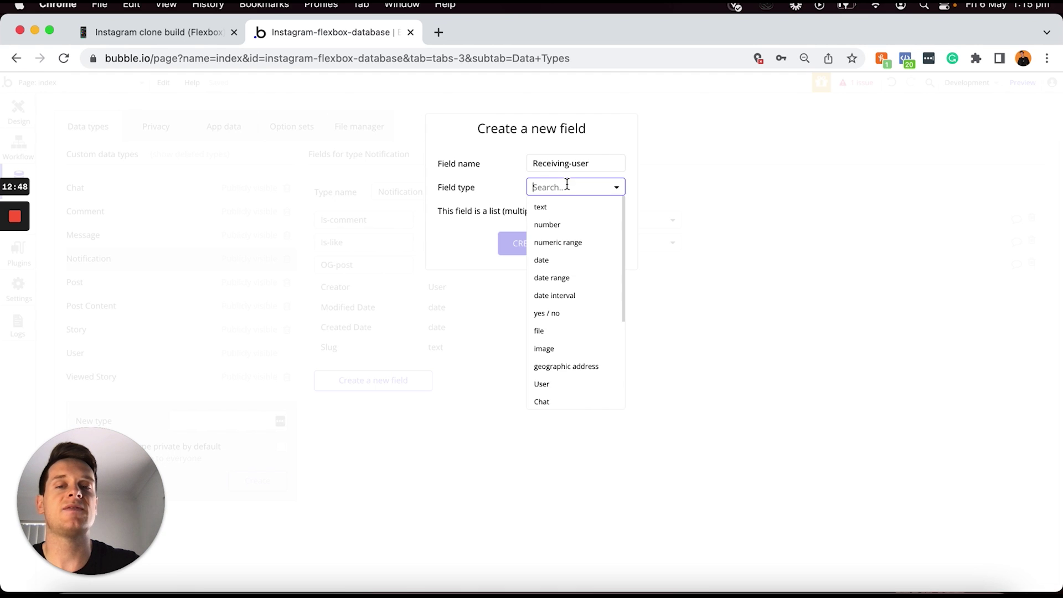
click(564, 388)
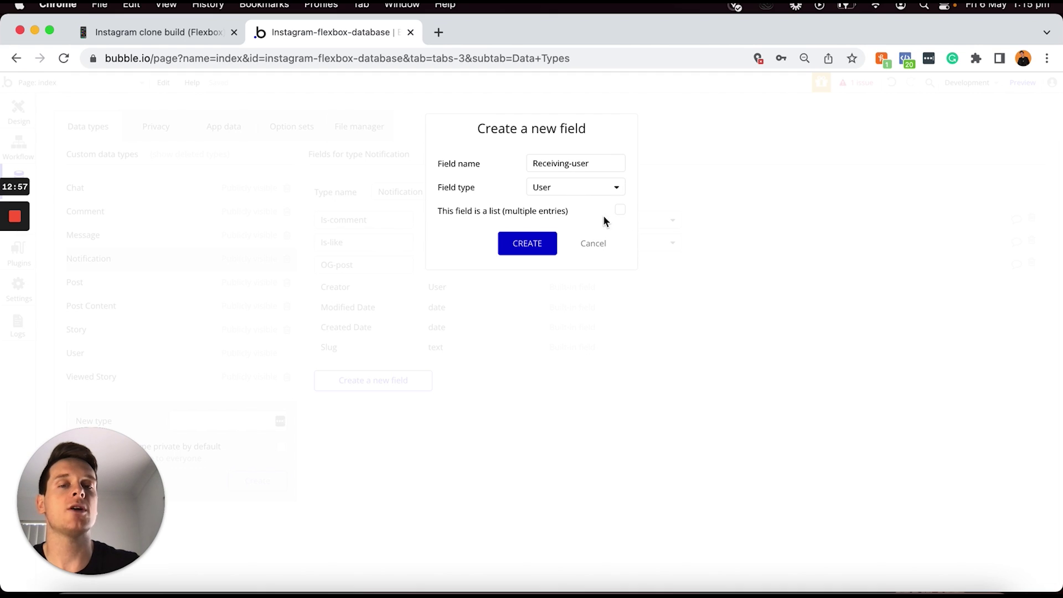
click(519, 251)
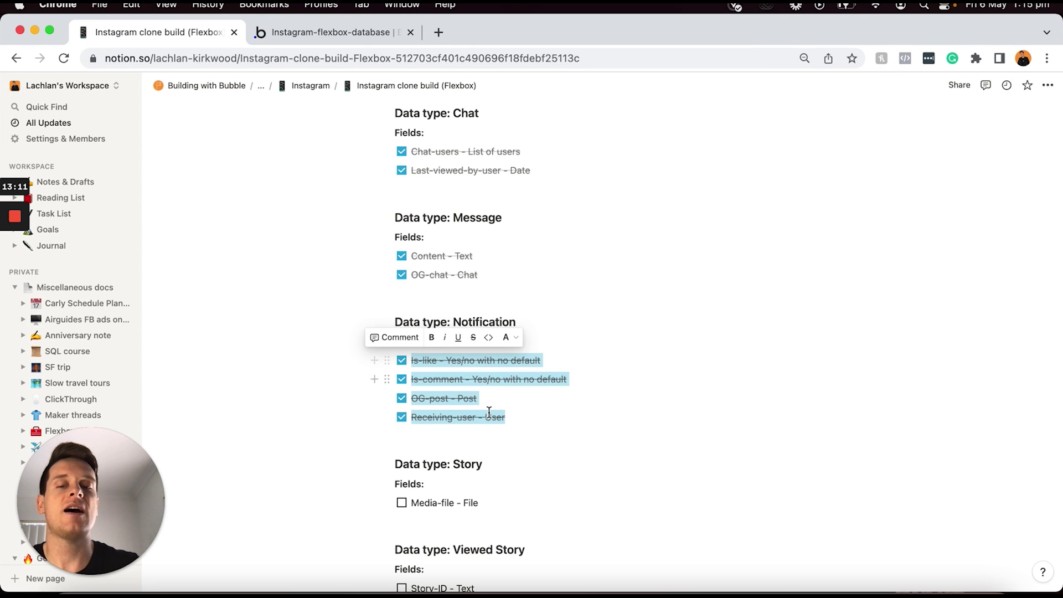
Highlight the planned Media-file field under the Story data type in the Notion plan
scroll(486, 412, down, 2)
scroll(486, 413, down, 2)
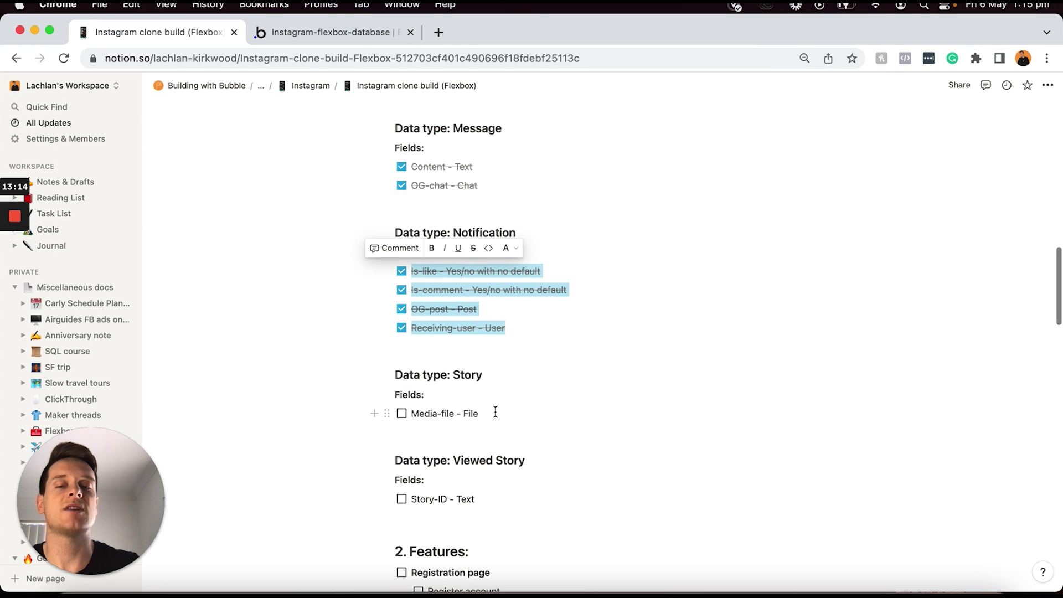
click(495, 411)
triple_click(496, 411)
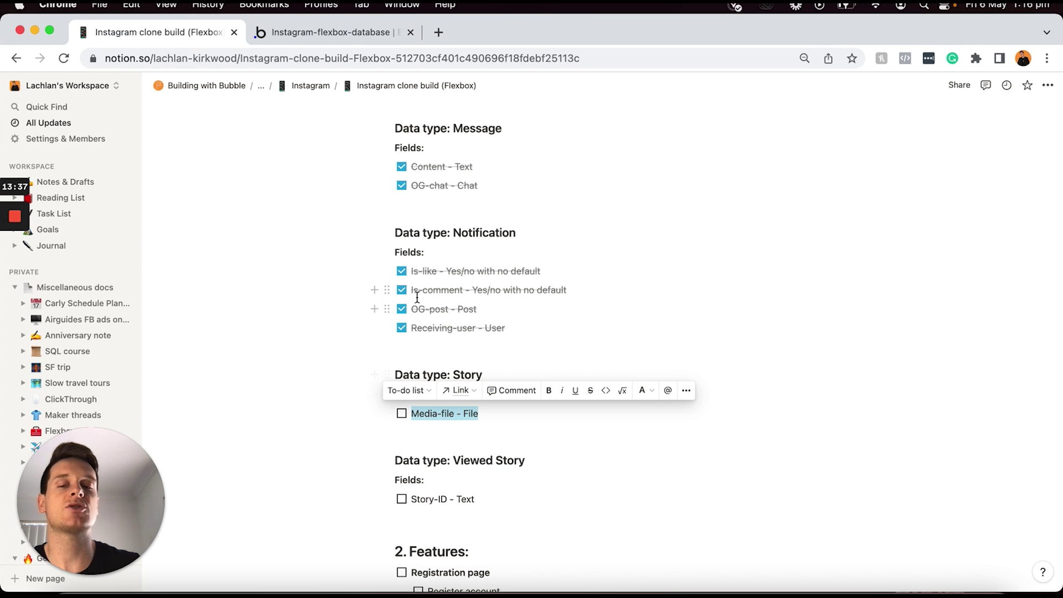
Switch to Bubble and create a field named Media-file of type file on the Story data type
click(369, 36)
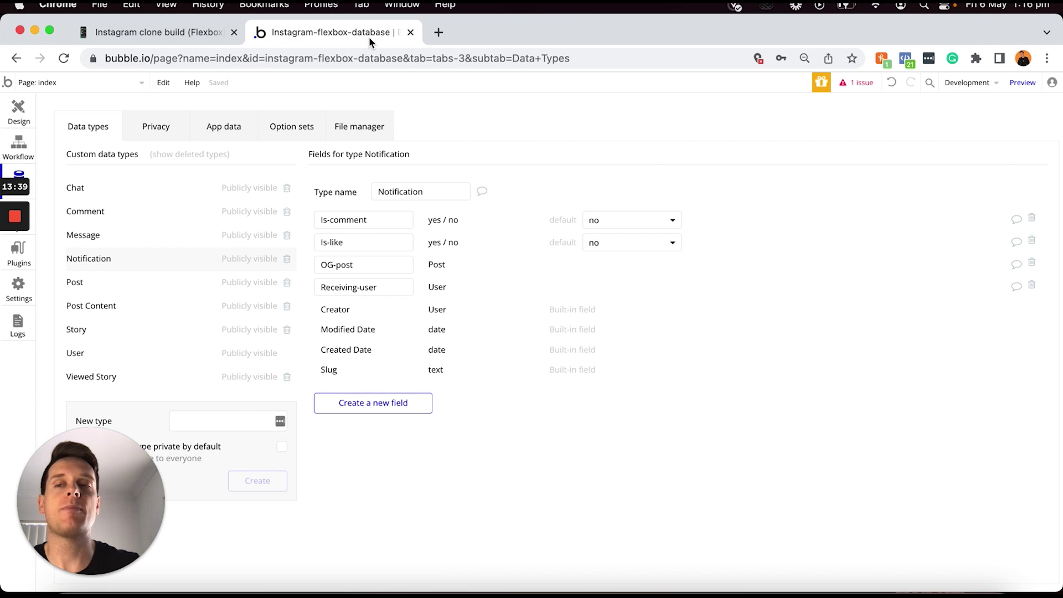
click(110, 334)
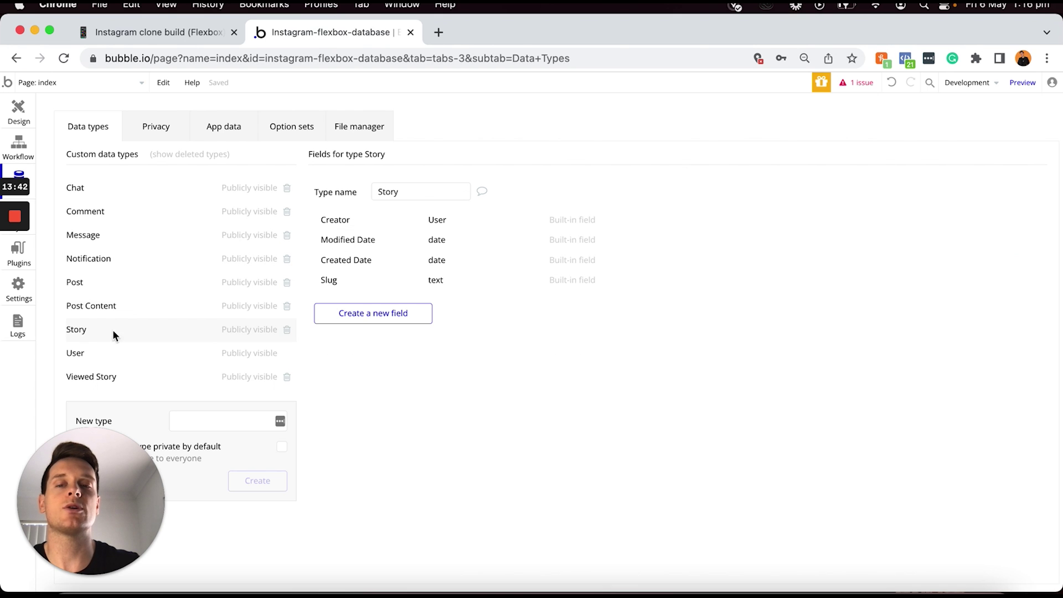
click(372, 316)
text(Media-file)
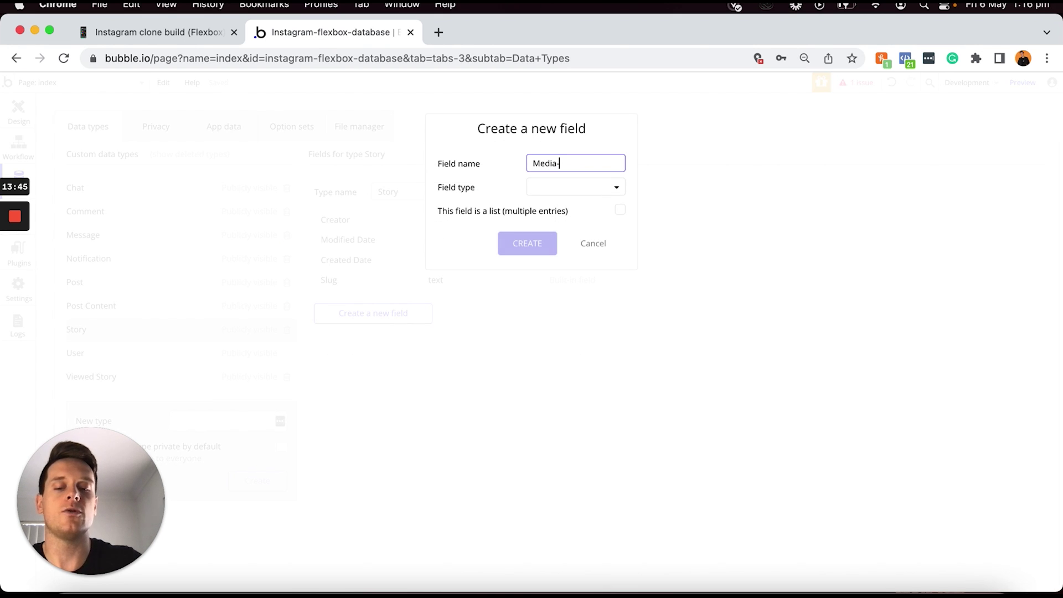
click(577, 188)
scroll(558, 289, down, 3)
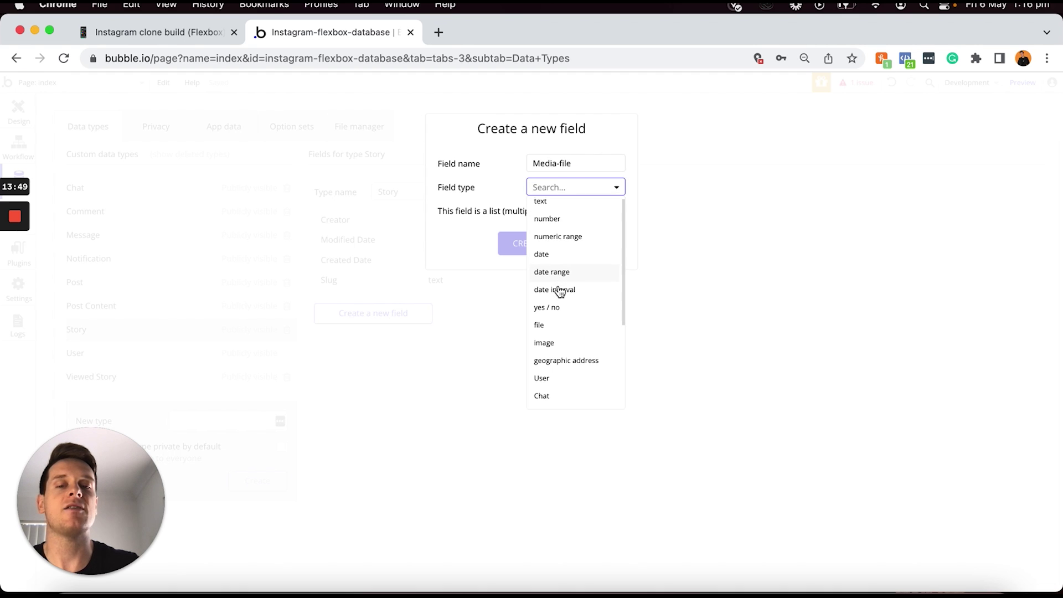
click(544, 285)
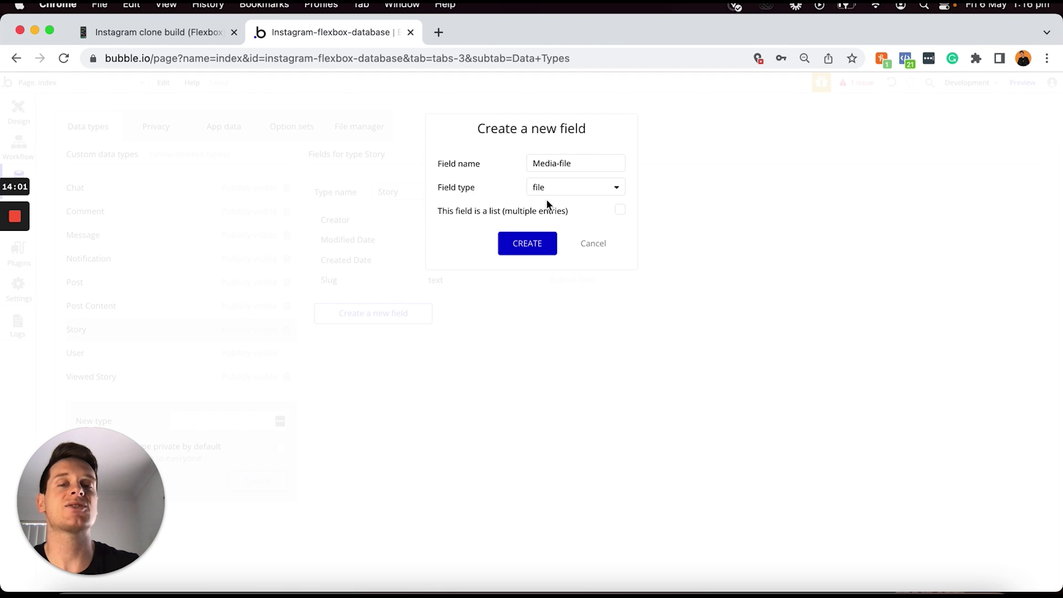
click(520, 247)
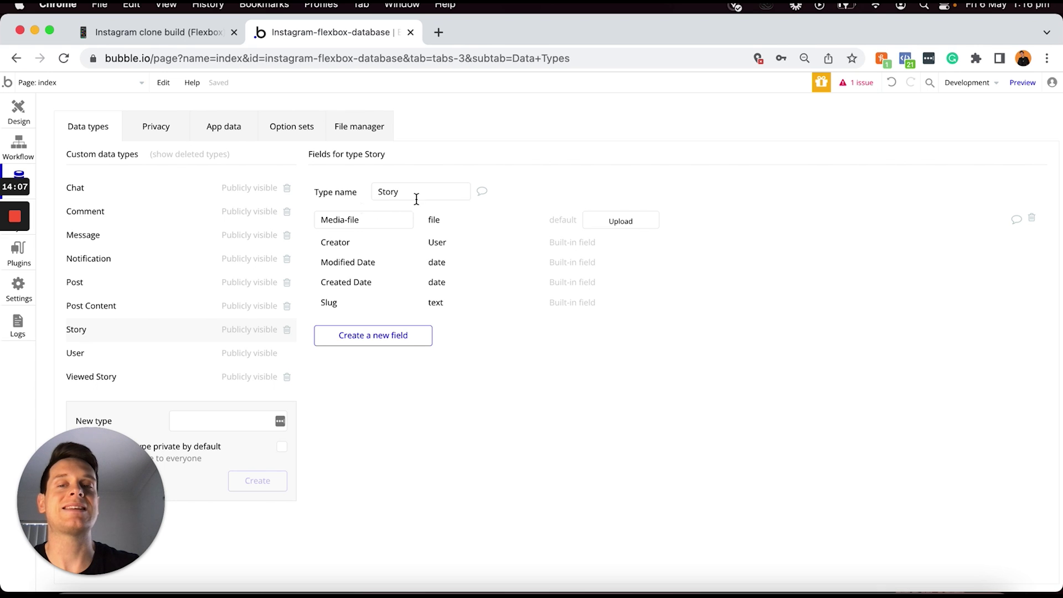
Switch to Notion, check off the Story field Media-file, and highlight the planned Story-ID field of the Viewed Story data type
click(195, 32)
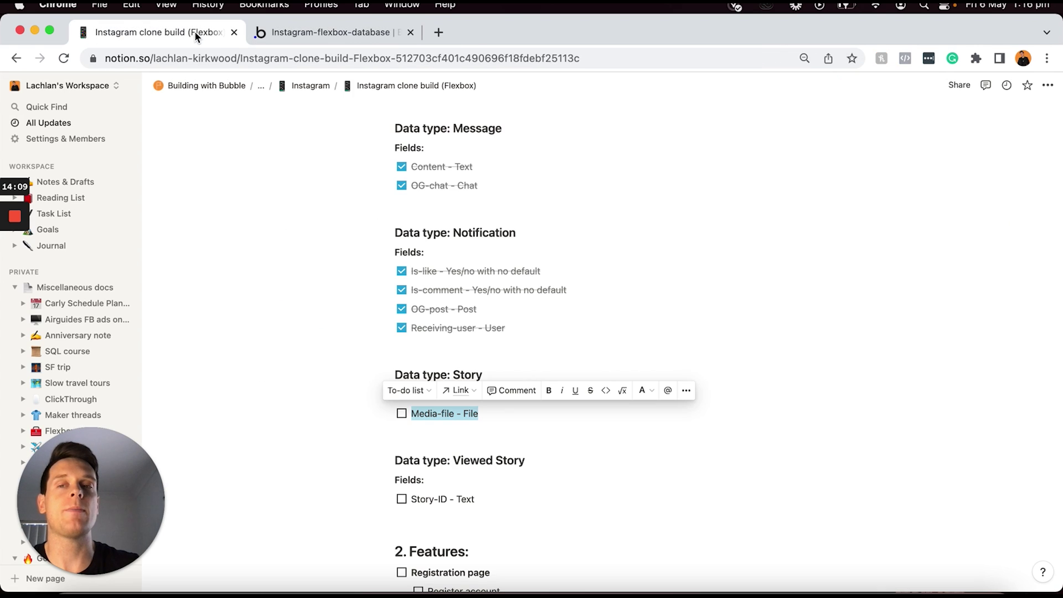
click(401, 413)
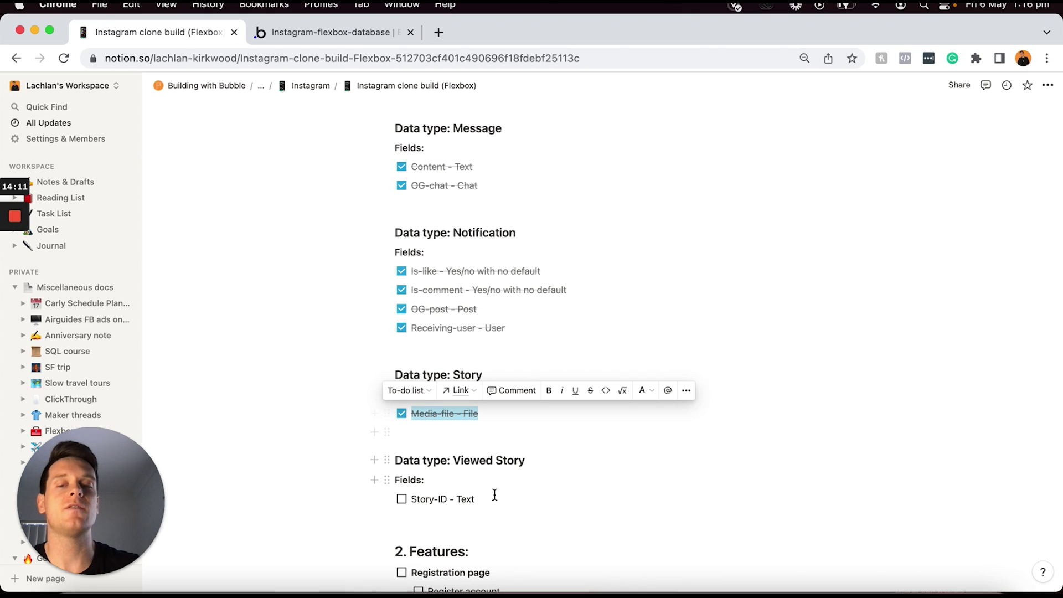
click(494, 494)
triple_click(494, 495)
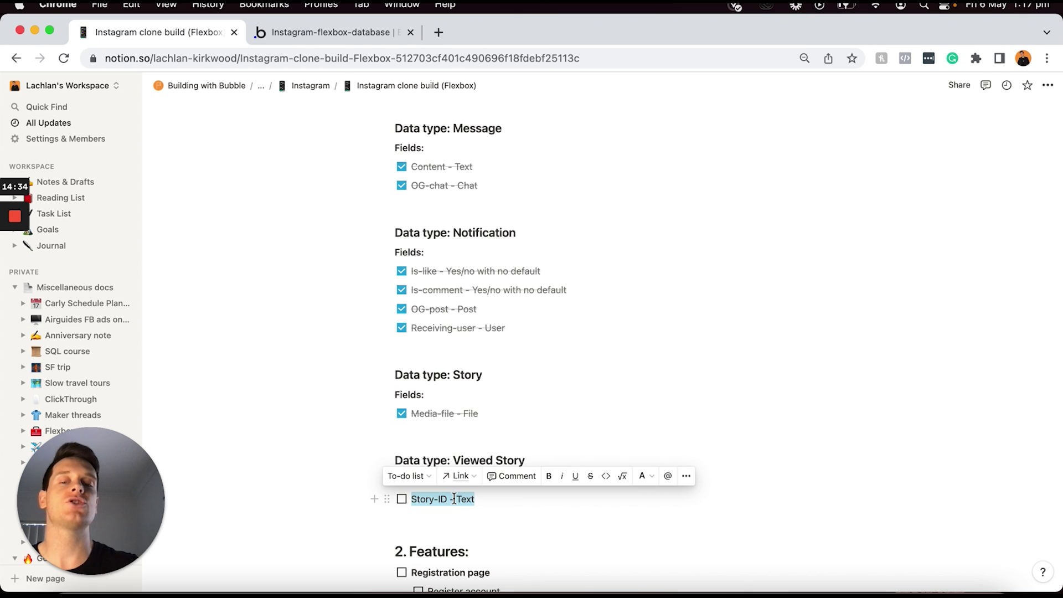
Switch to Bubble and create a text field named Story-ID on the Viewed Story data type
click(326, 32)
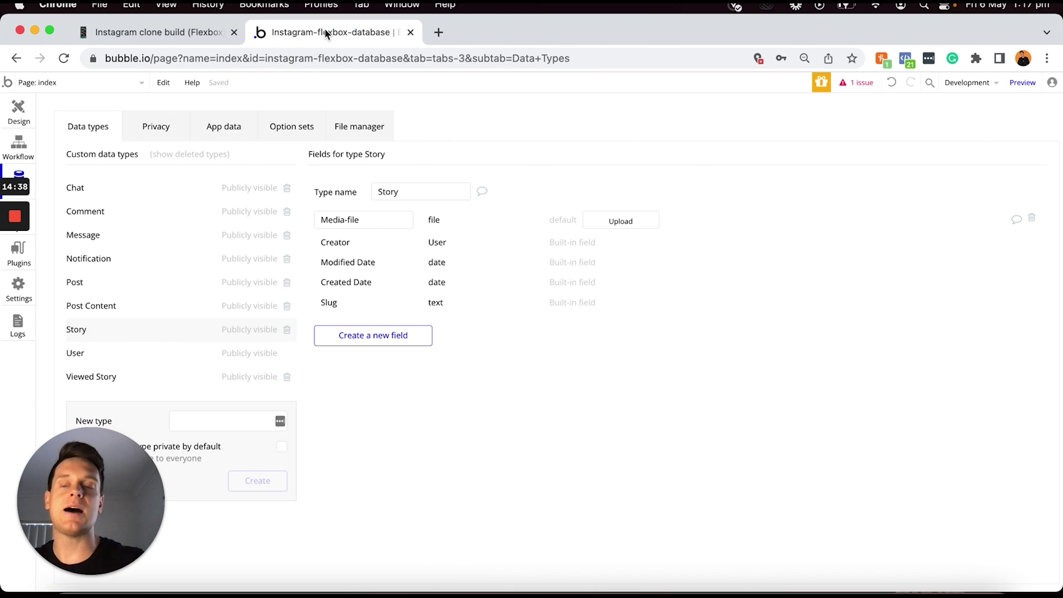
click(115, 380)
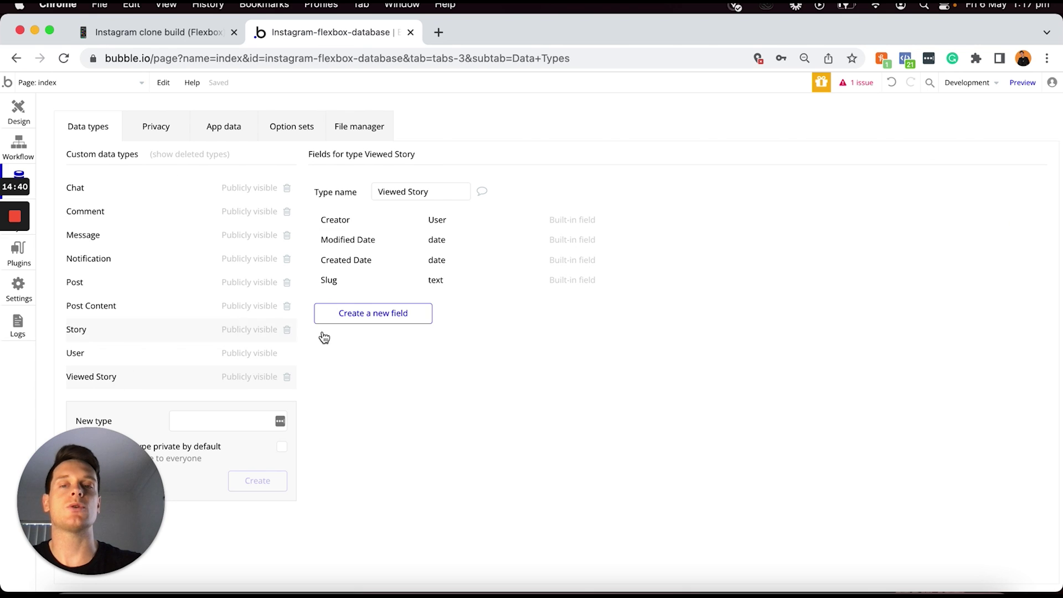
click(387, 315)
text(Story-ID)
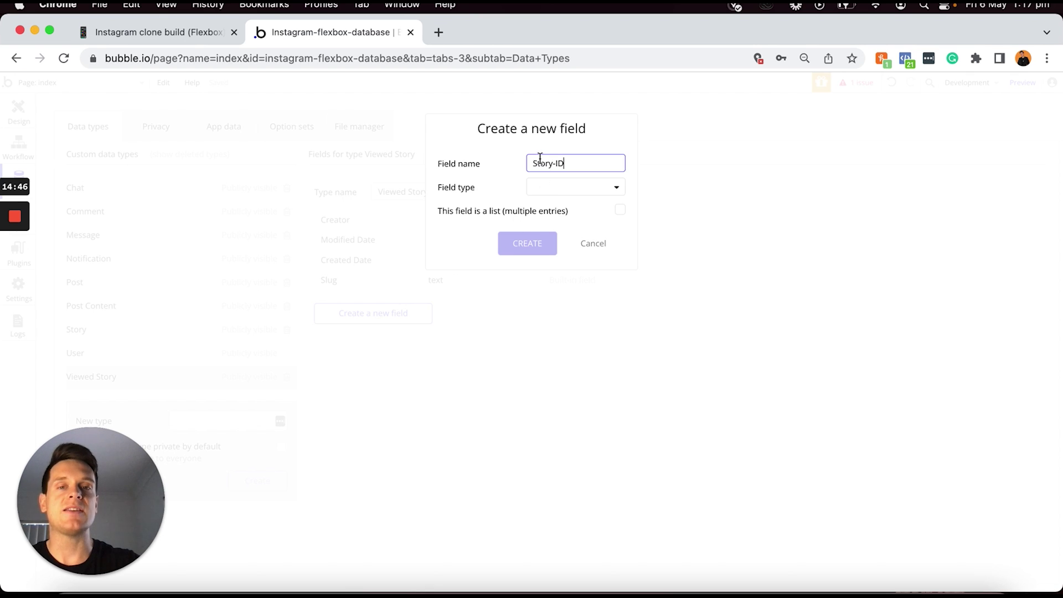
click(554, 191)
click(554, 210)
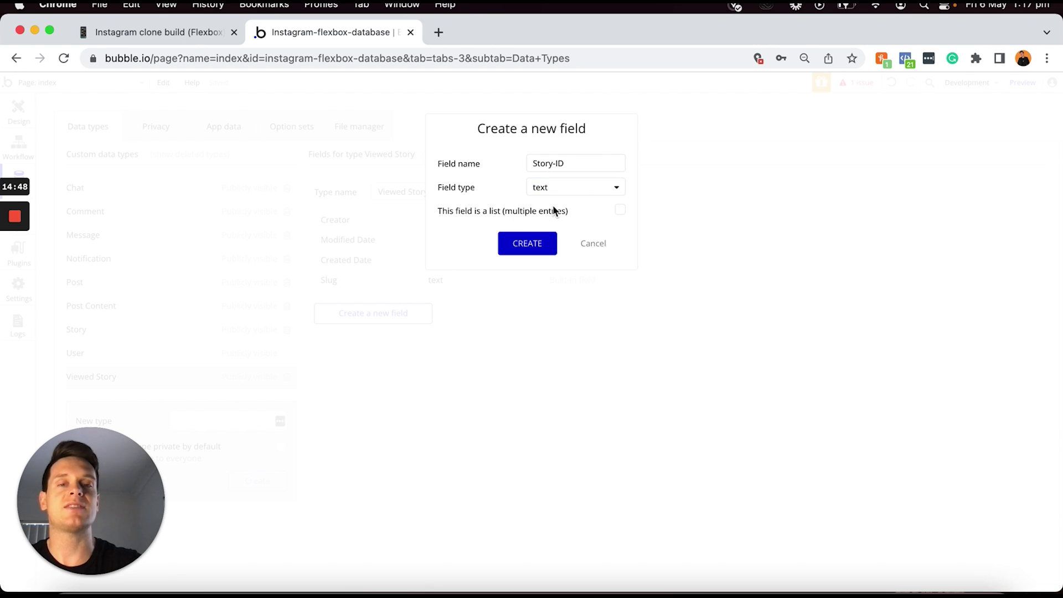
click(529, 246)
Switch to Notion and check off the Story-ID field of the Viewed Story data type
click(211, 35)
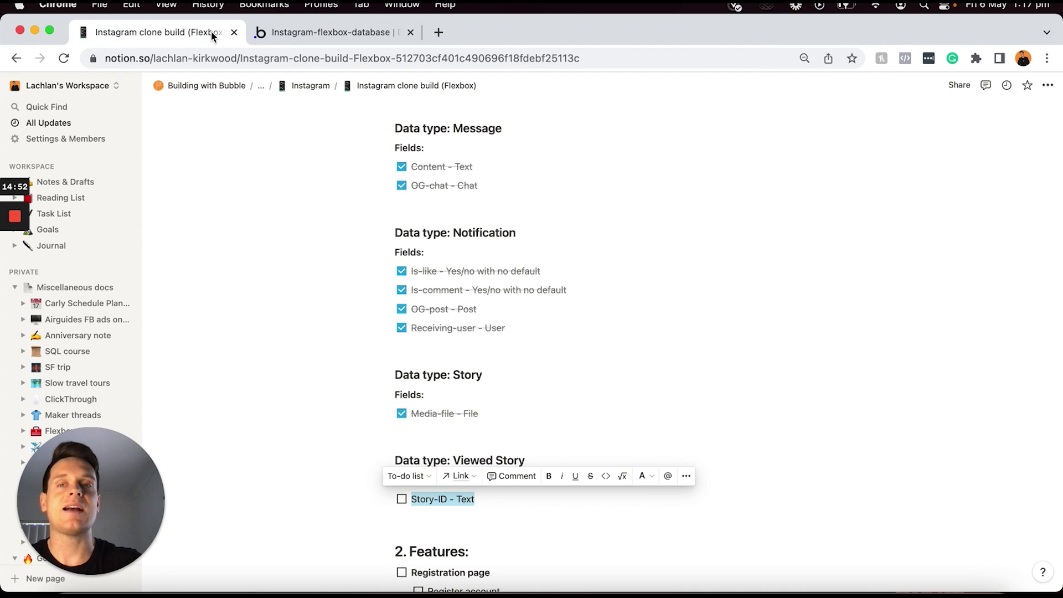
click(402, 500)
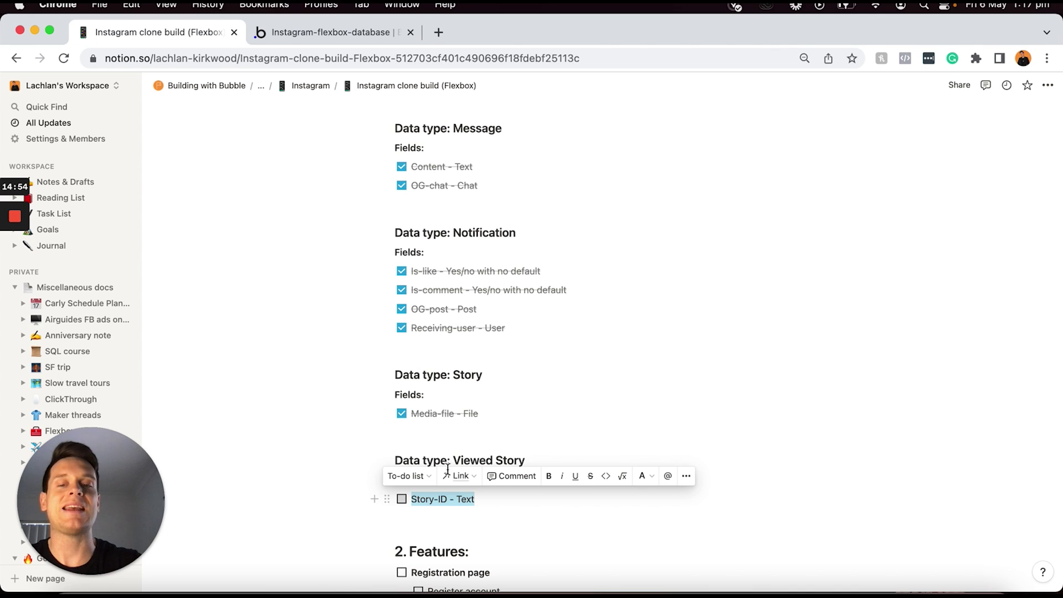
click(533, 429)
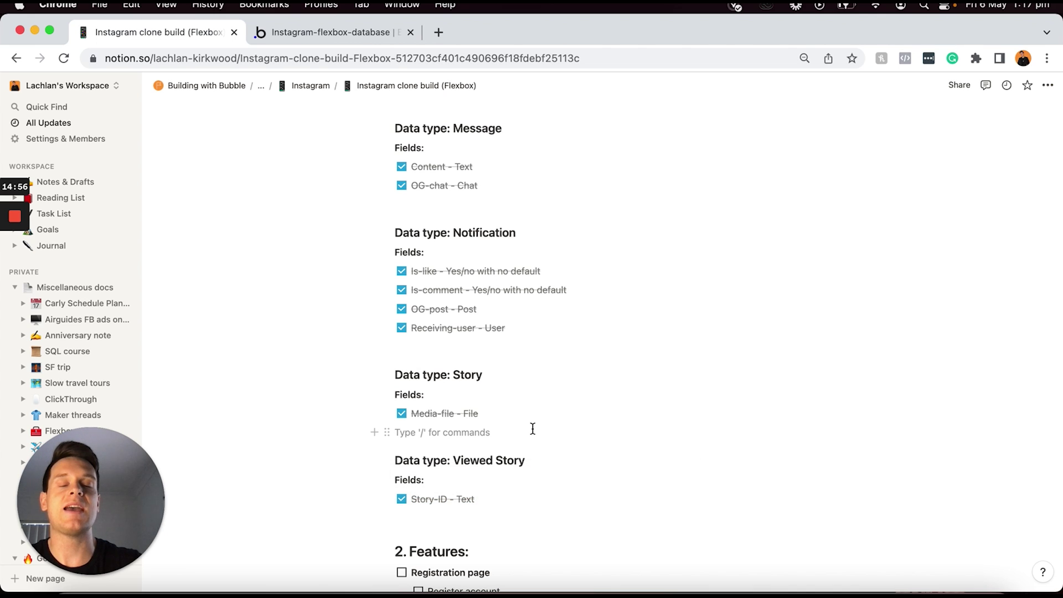
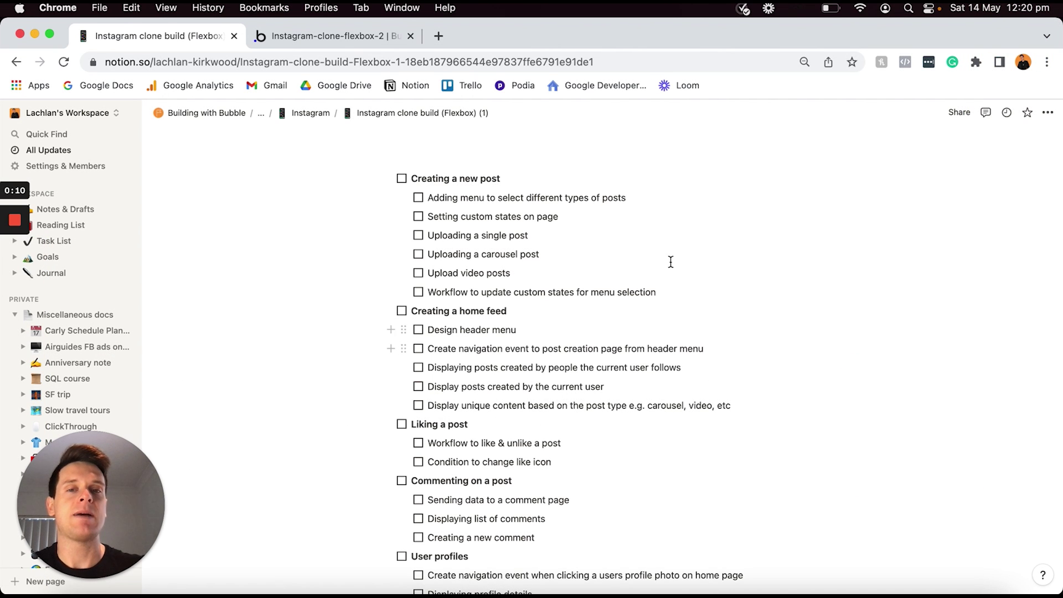
Switch to the Bubble editor and create a new page named upload without cloning an existing page
scroll(560, 158, down, 1)
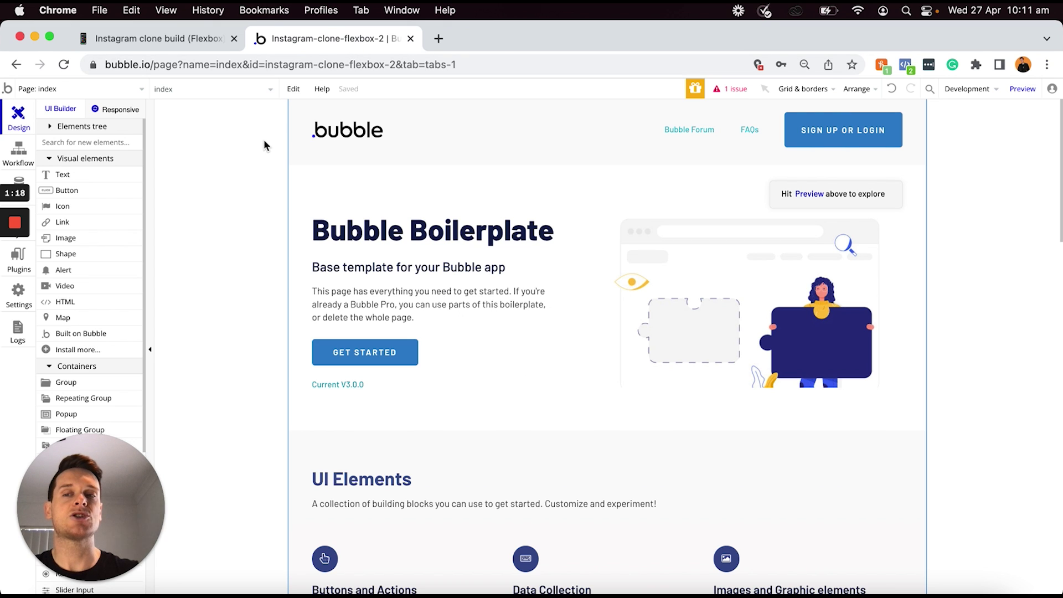
click(137, 91)
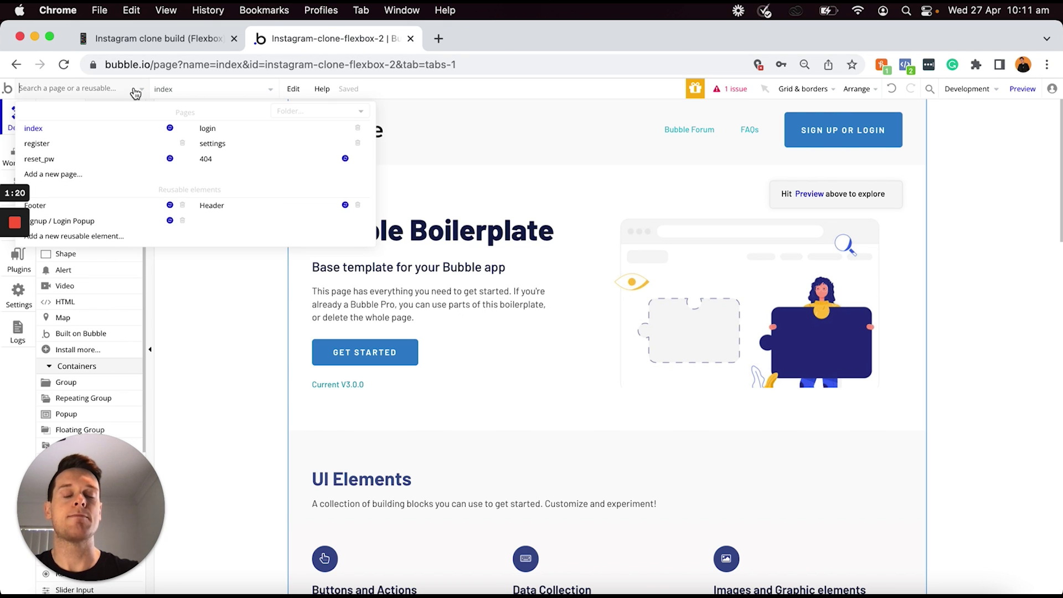
click(90, 179)
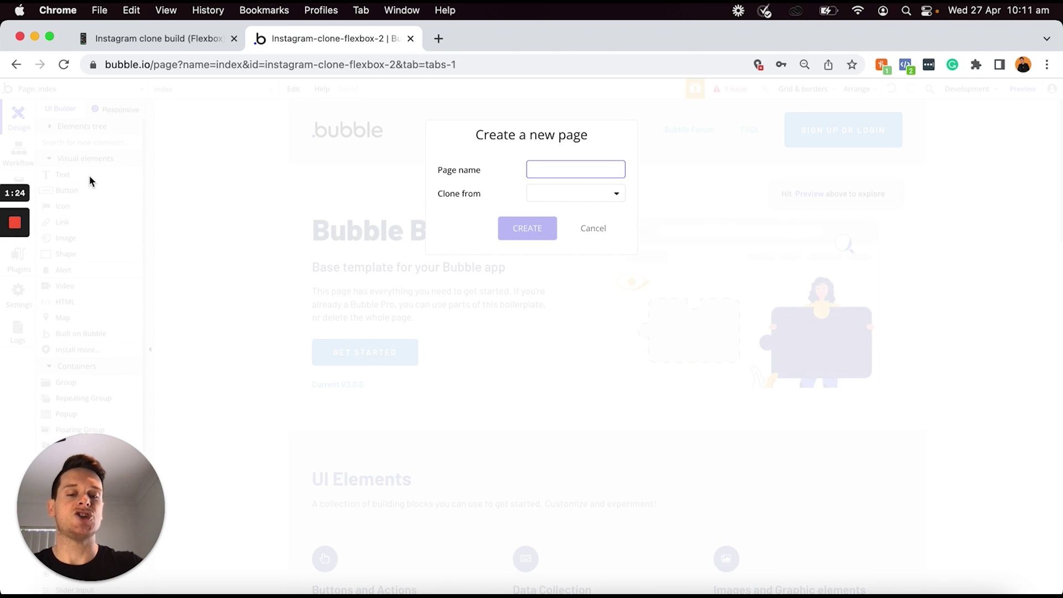
text(upload)
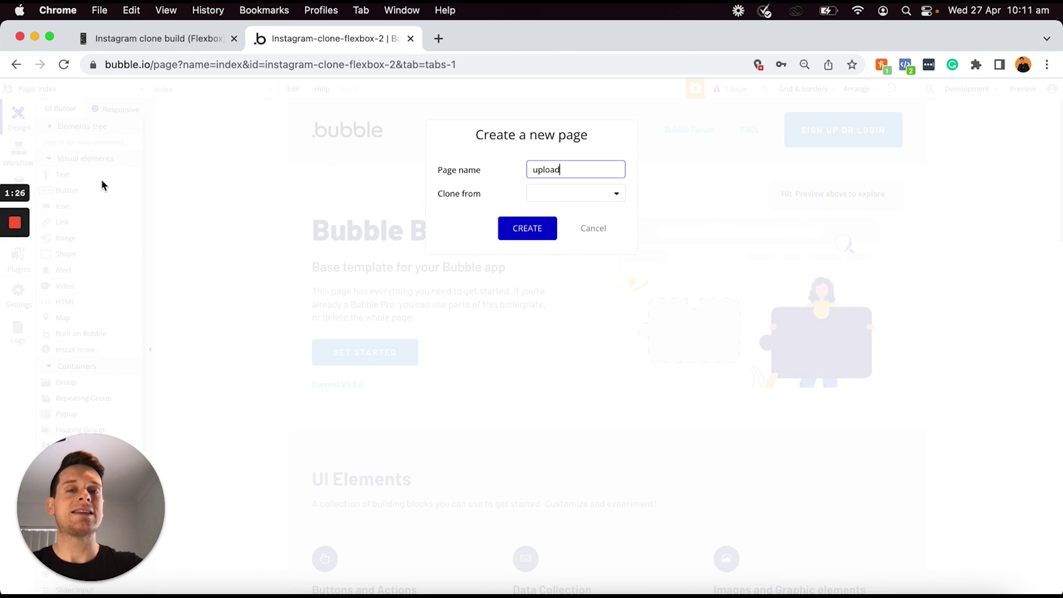
click(529, 228)
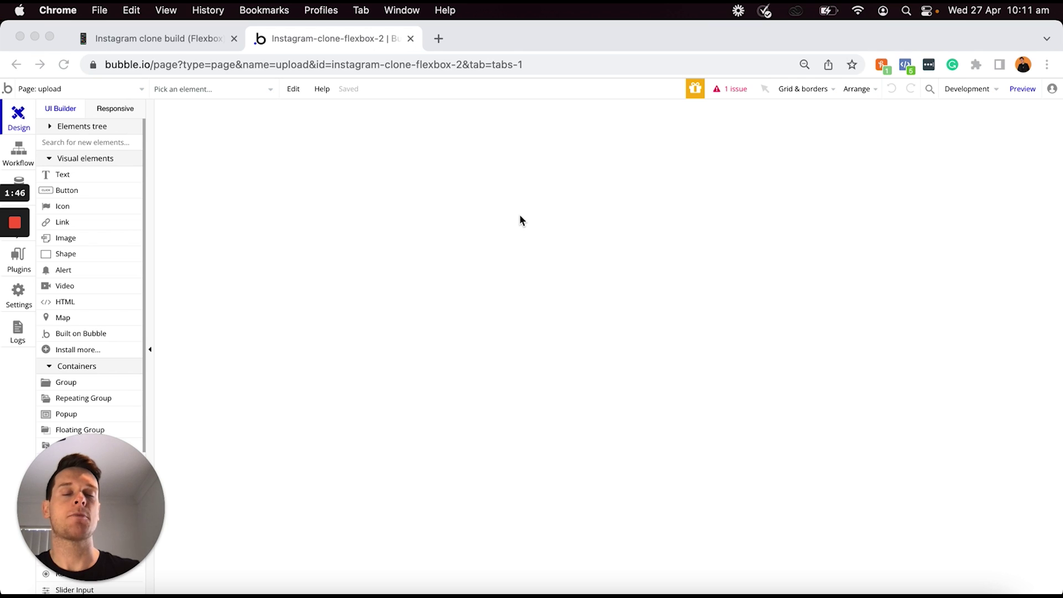
Set the background color of the upload page to #F7F7F7
click(519, 218)
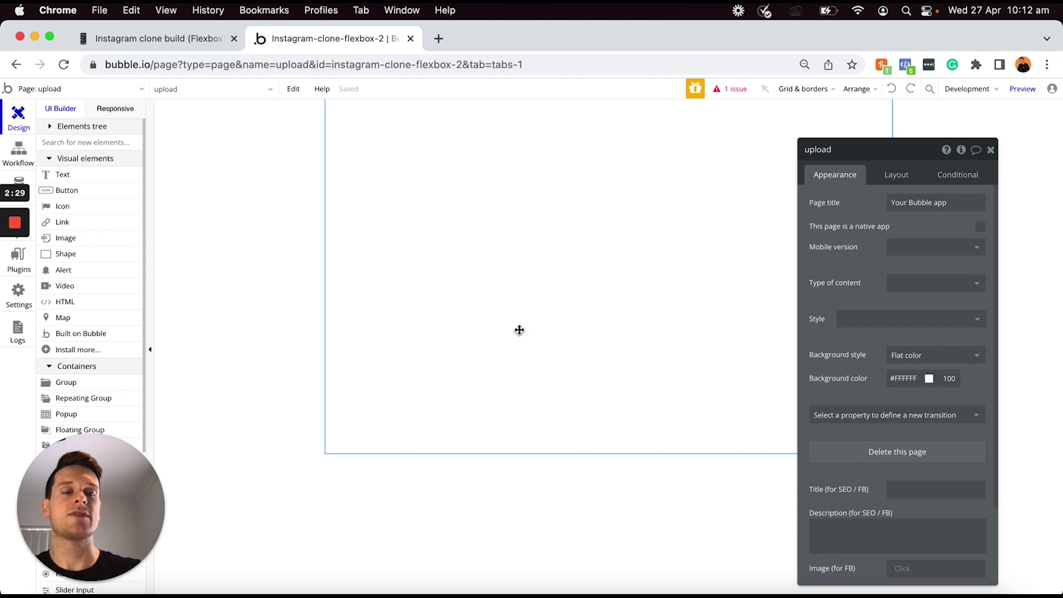
double_click(898, 381)
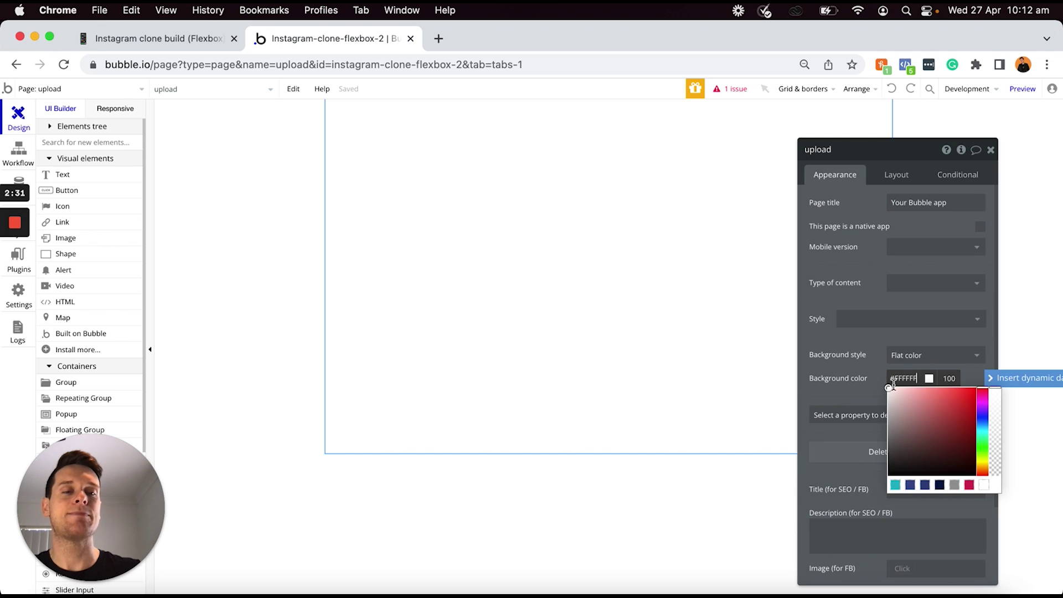
text(FCFCFC)
click(887, 390)
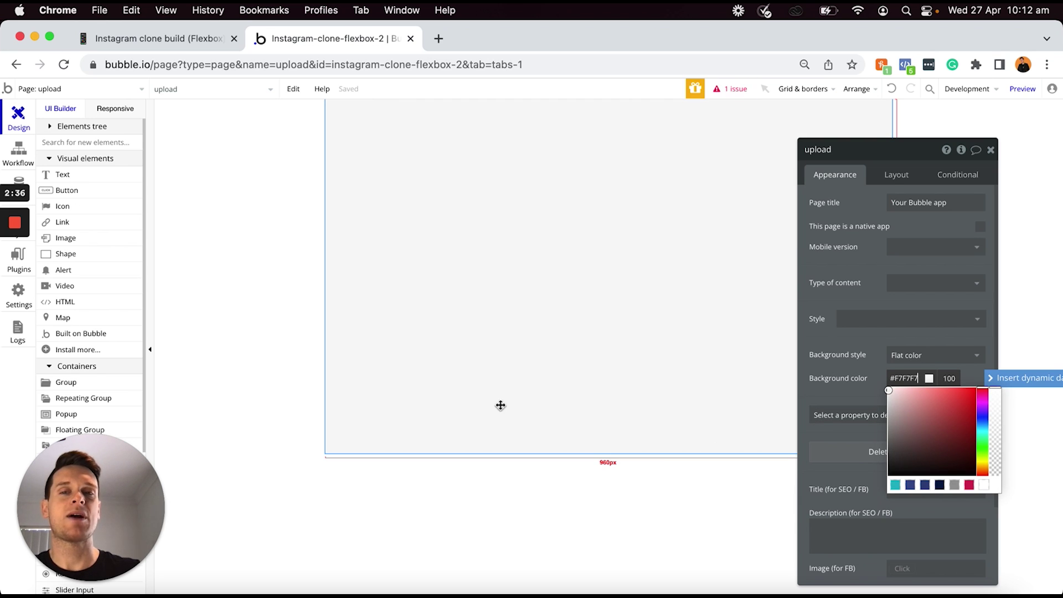
click(499, 491)
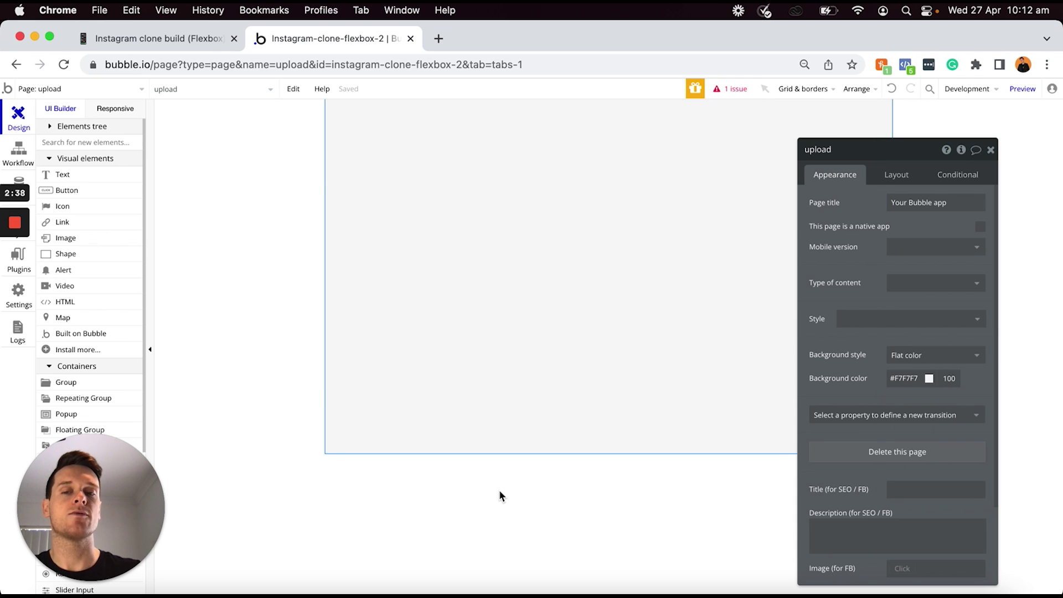
Set the upload page's container layout to Column and its preset page width to Mobile
click(889, 178)
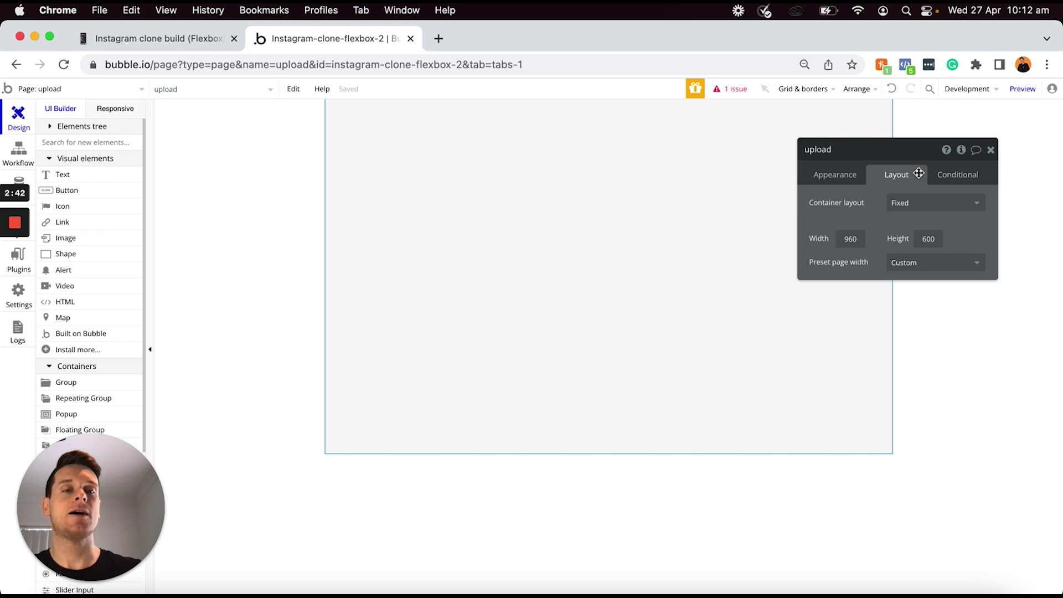
click(914, 204)
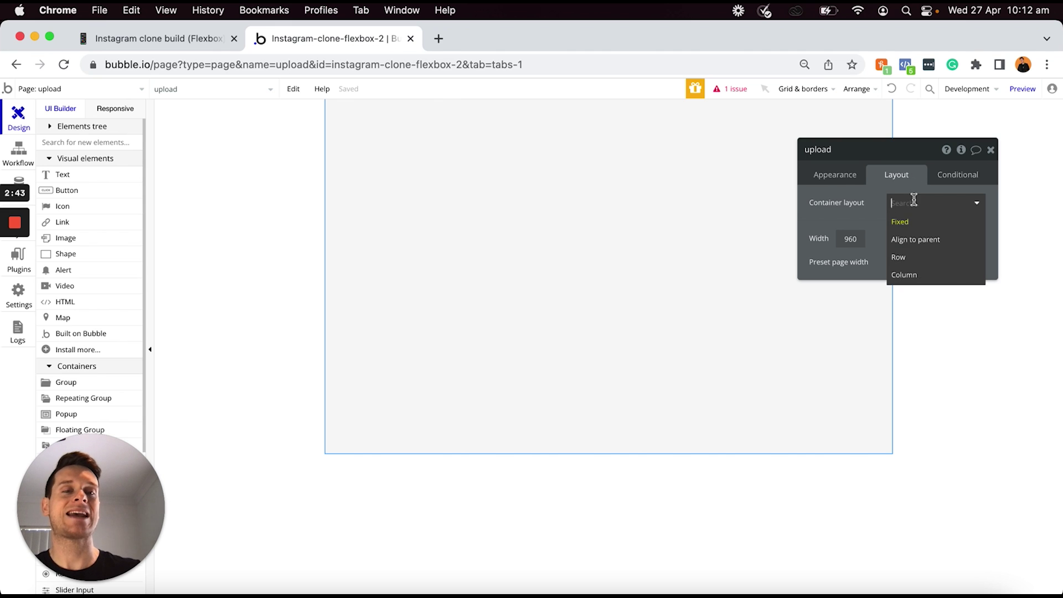
click(905, 275)
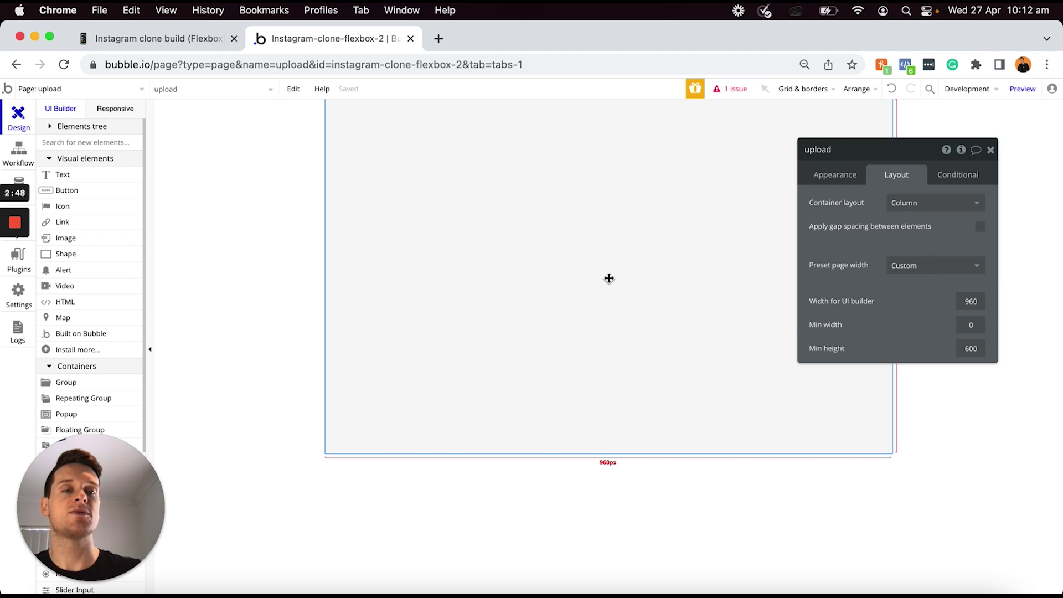
click(925, 265)
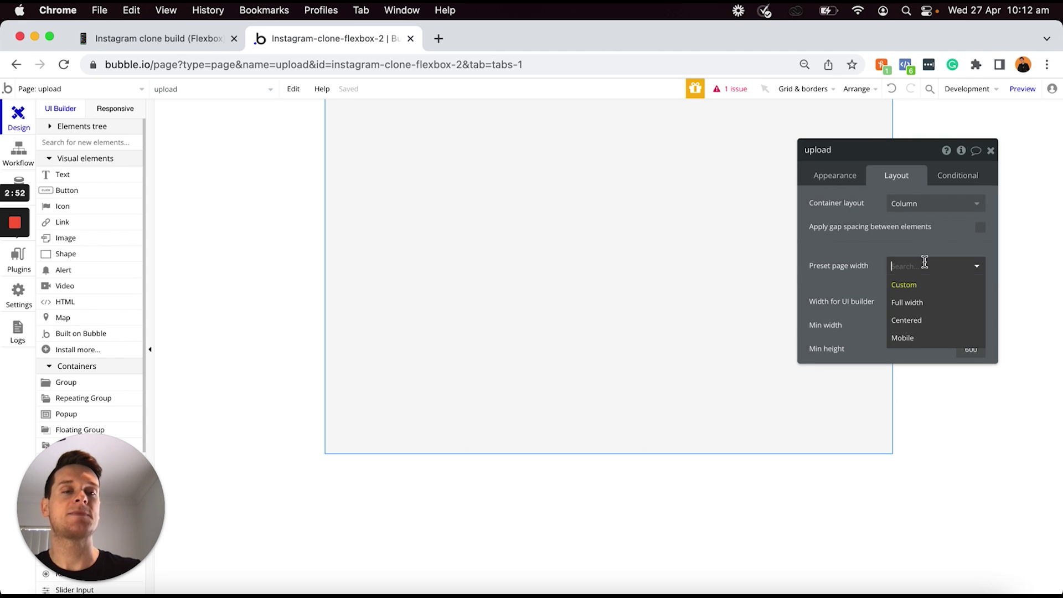
click(903, 338)
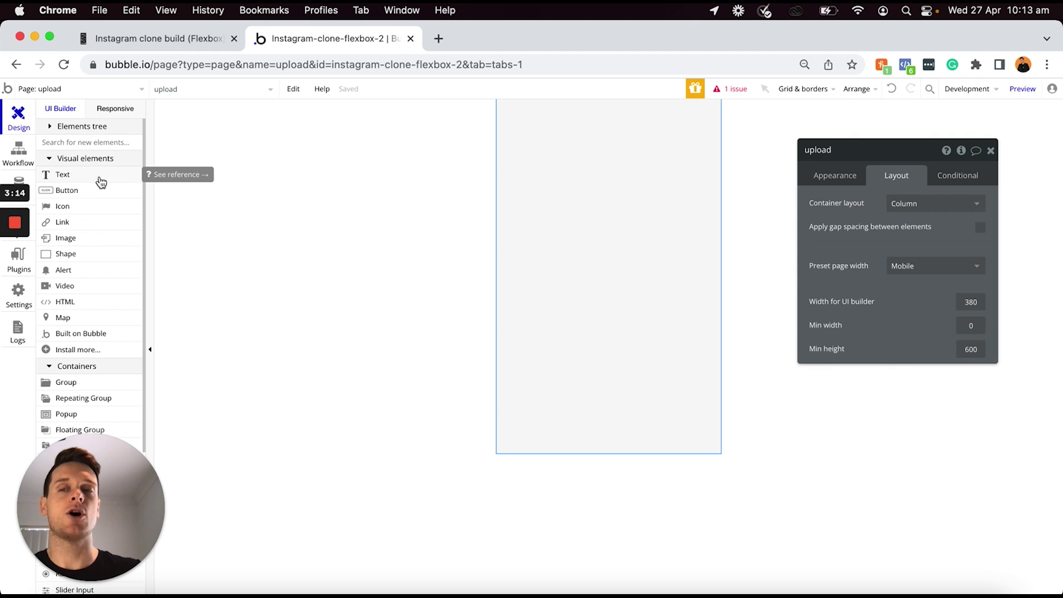
Add a text element reading "New Post" at the top of the page, detached from its style, bold and center-aligned
click(81, 176)
drag(560, 109, 570, 116)
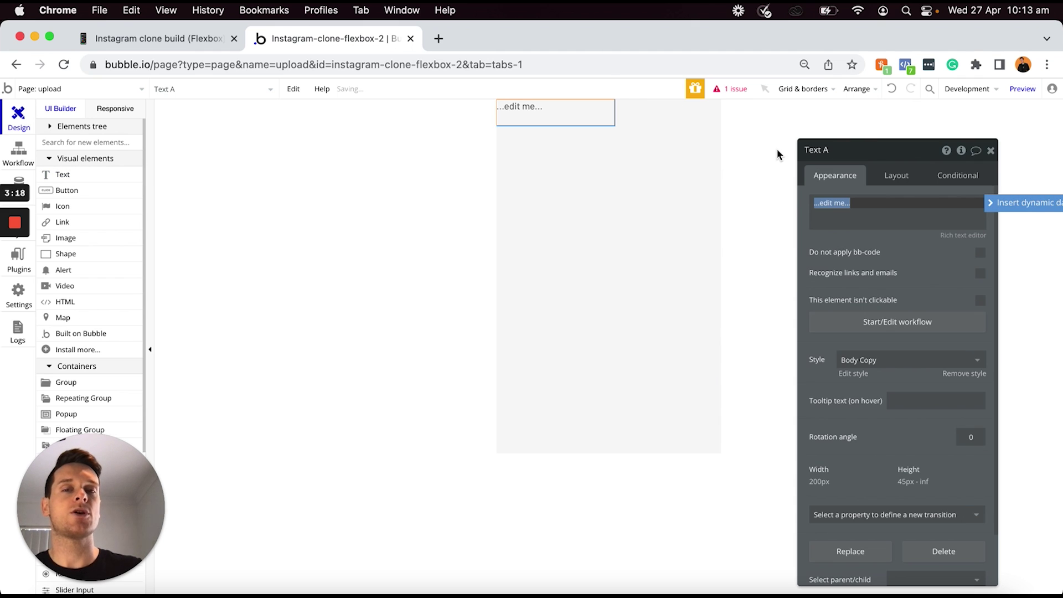
text(New Post)
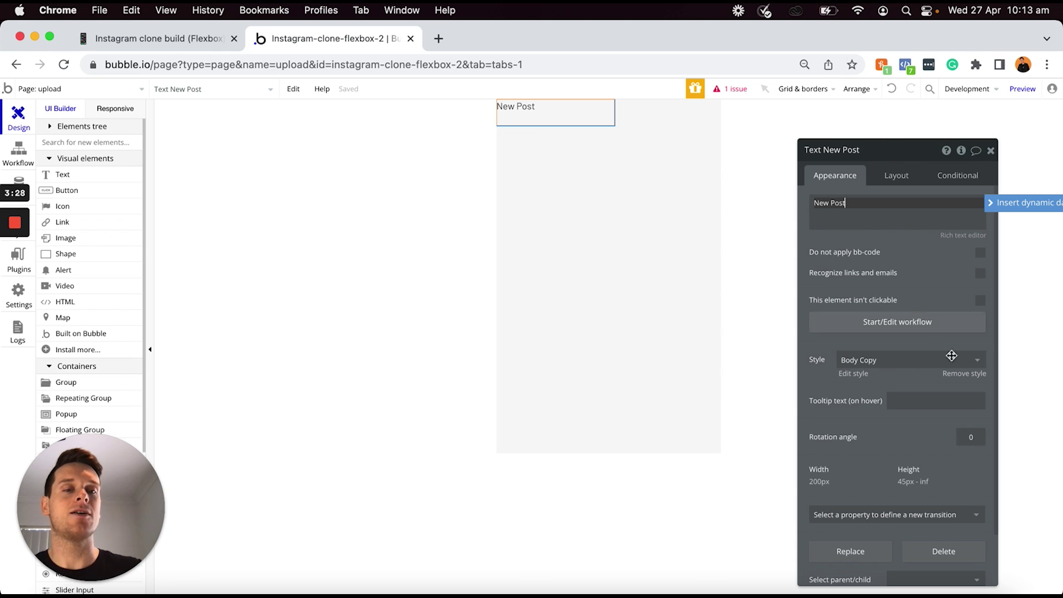
click(955, 374)
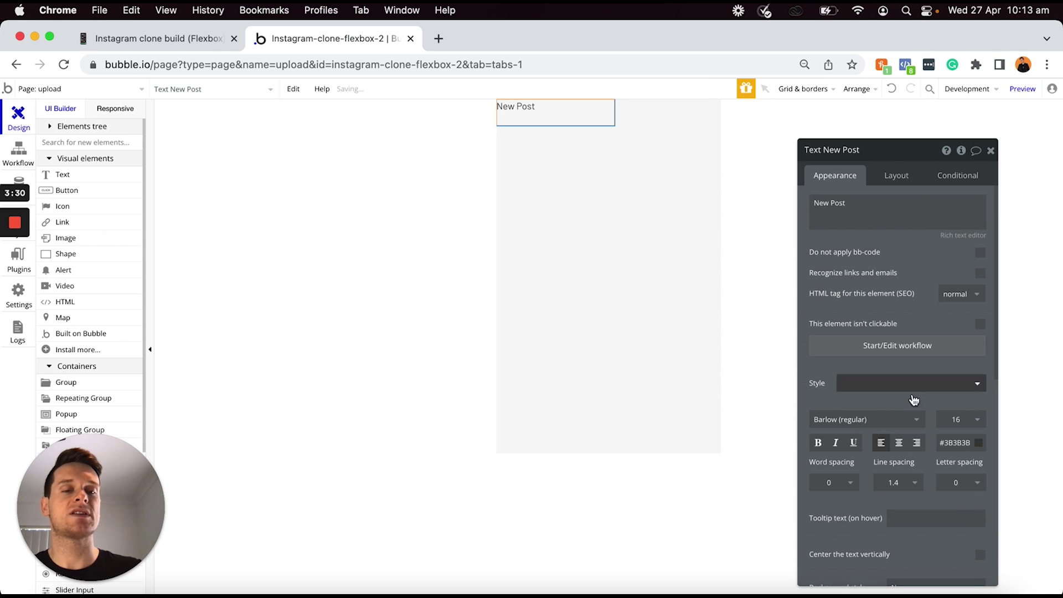
click(818, 443)
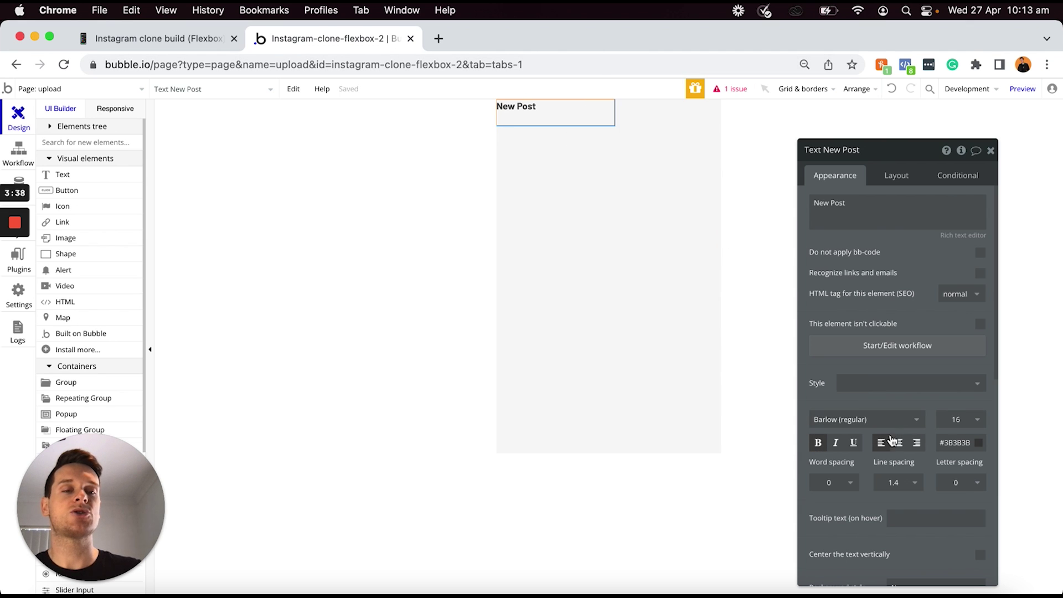
click(899, 443)
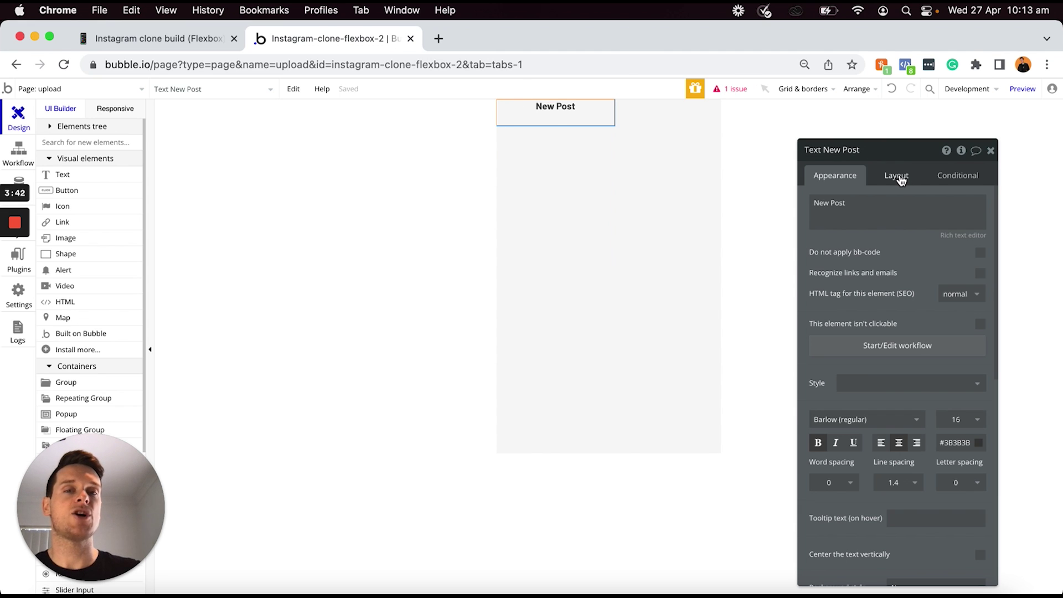
Center the New Post text horizontally on the page and replace its fixed width with a minimum width of 0 px
click(900, 176)
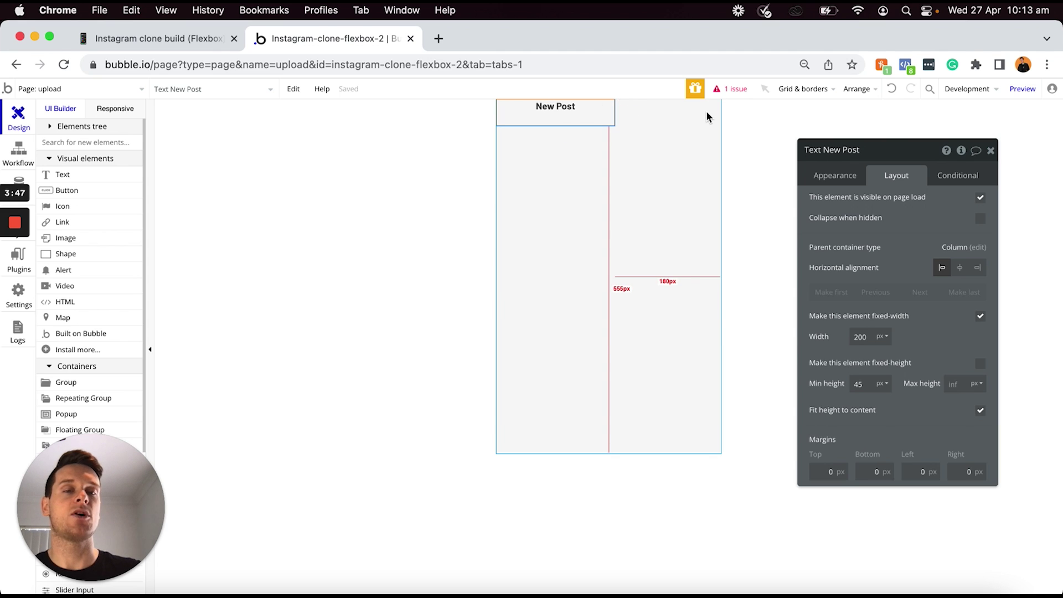
click(961, 271)
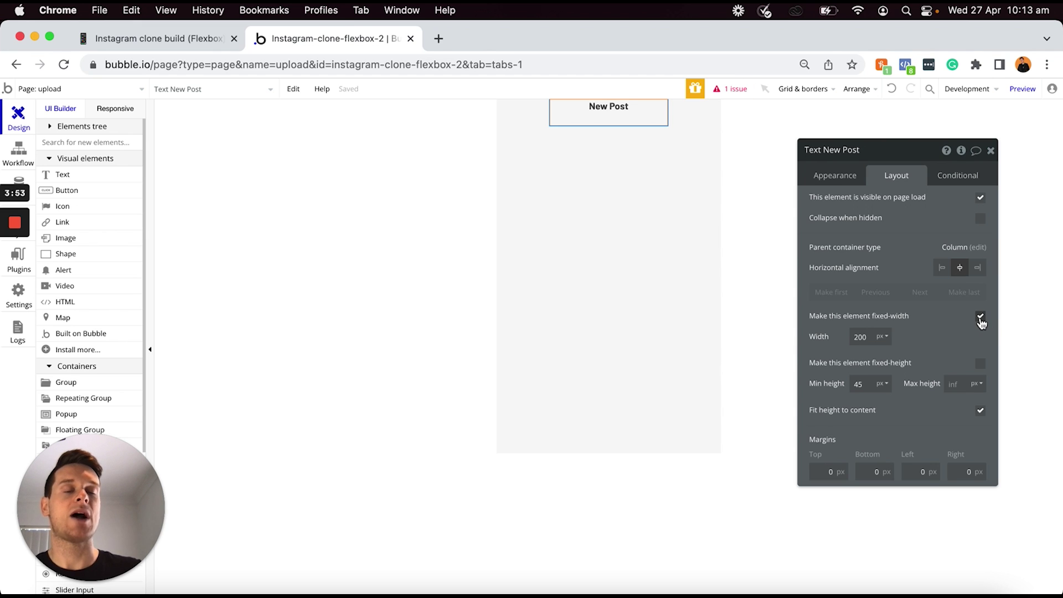
click(980, 319)
double_click(867, 336)
text(0)
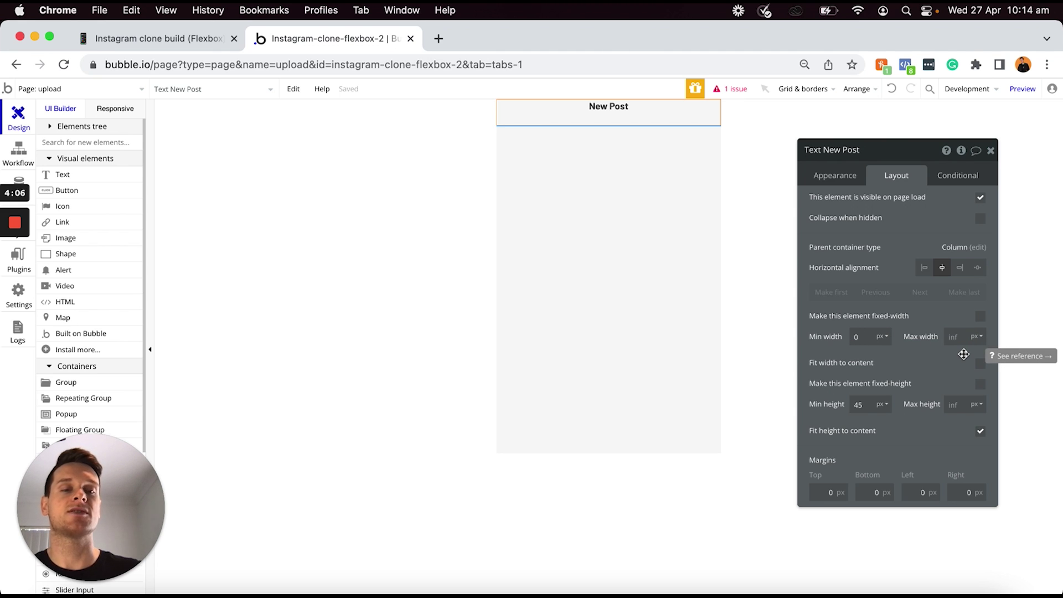
Set the New Post text's minimum height to 0 px and its top margin to 20 px
double_click(866, 405)
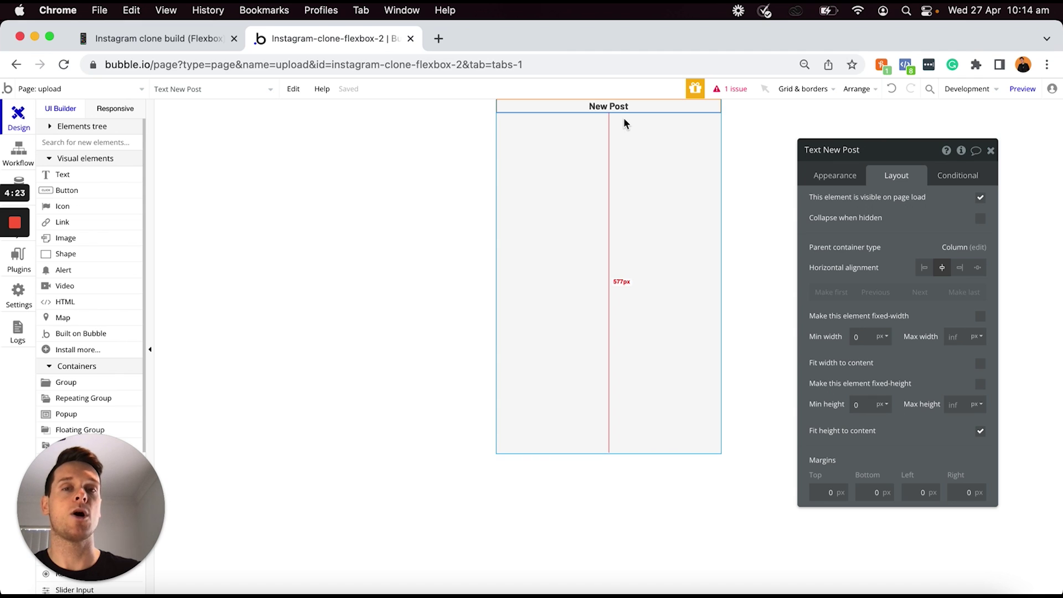
click(821, 492)
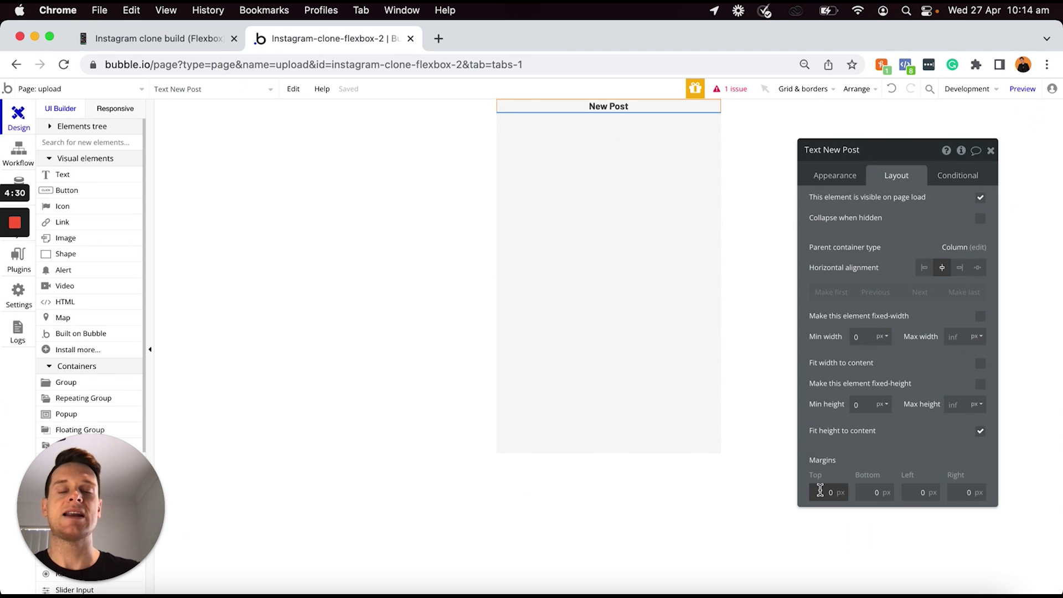
text(20)
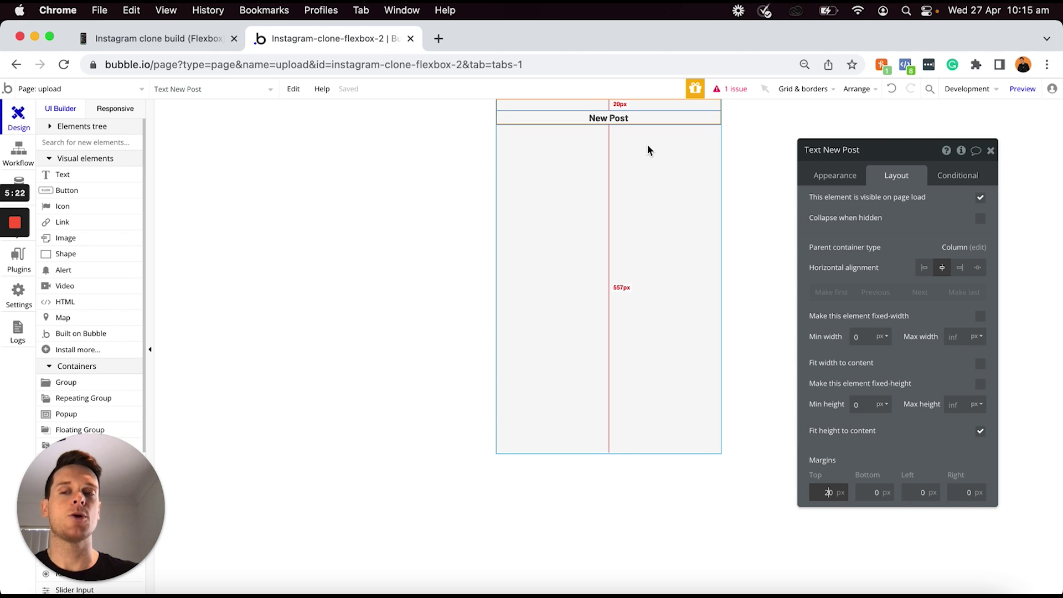
Add a group container to the page directly below the New Post text
scroll(70, 310, down, 3)
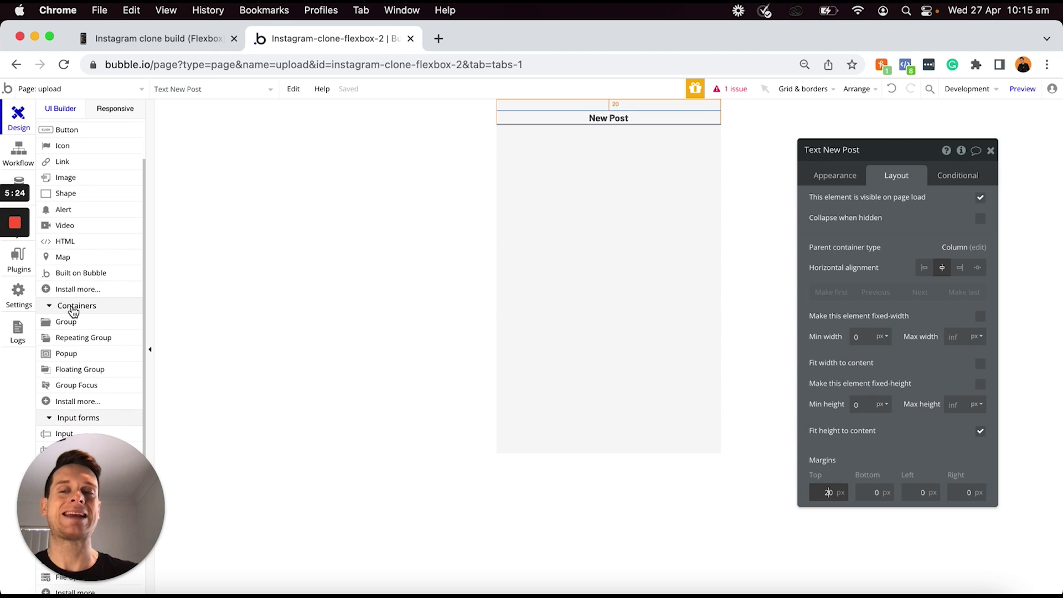
click(76, 327)
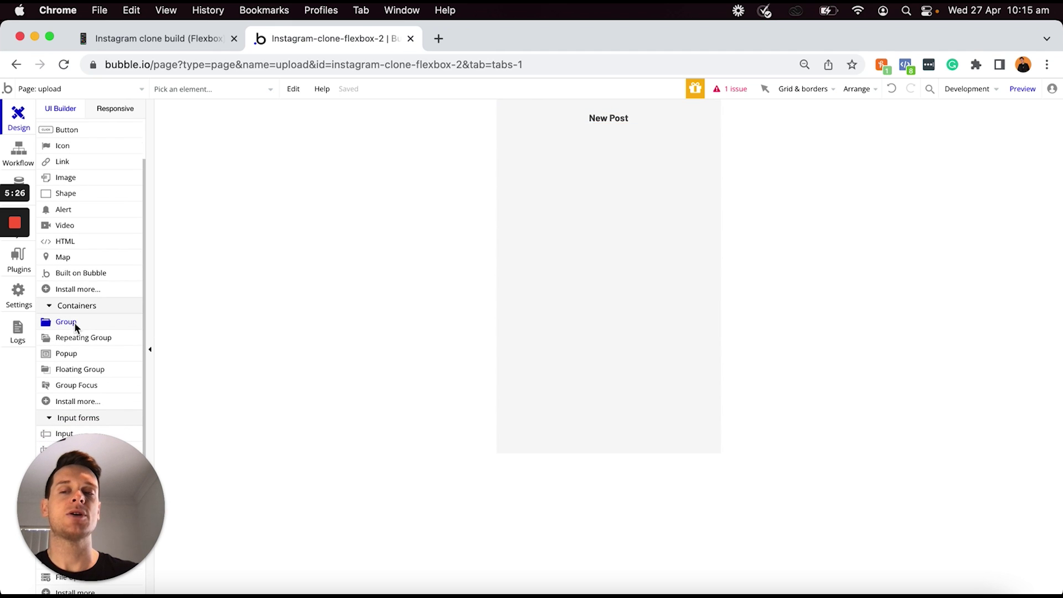
click(591, 152)
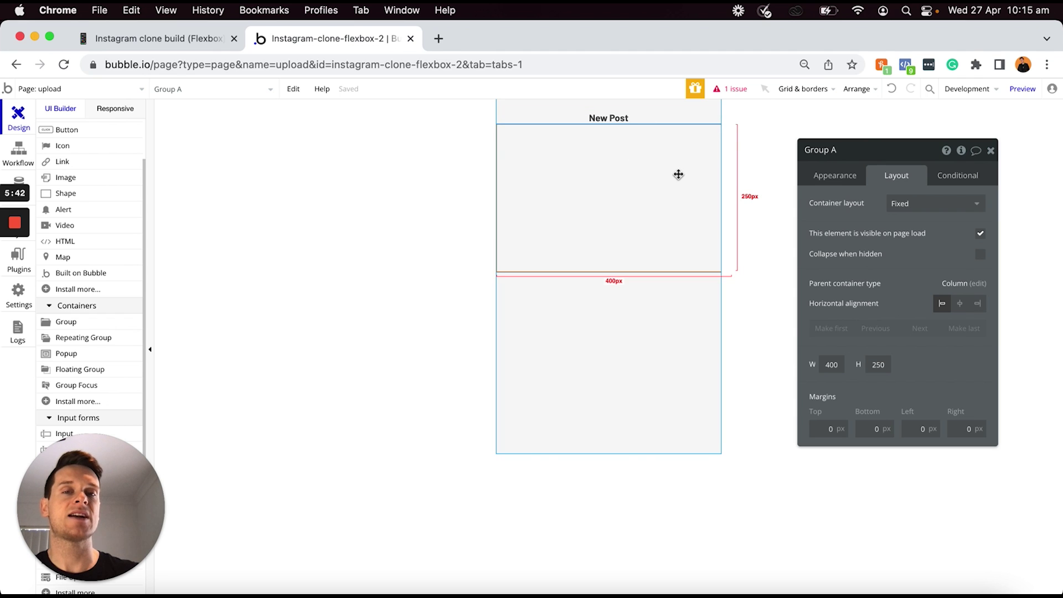
Remove the new group's style and give it a flat #FFFFFF background with a border roundness of 20
click(828, 174)
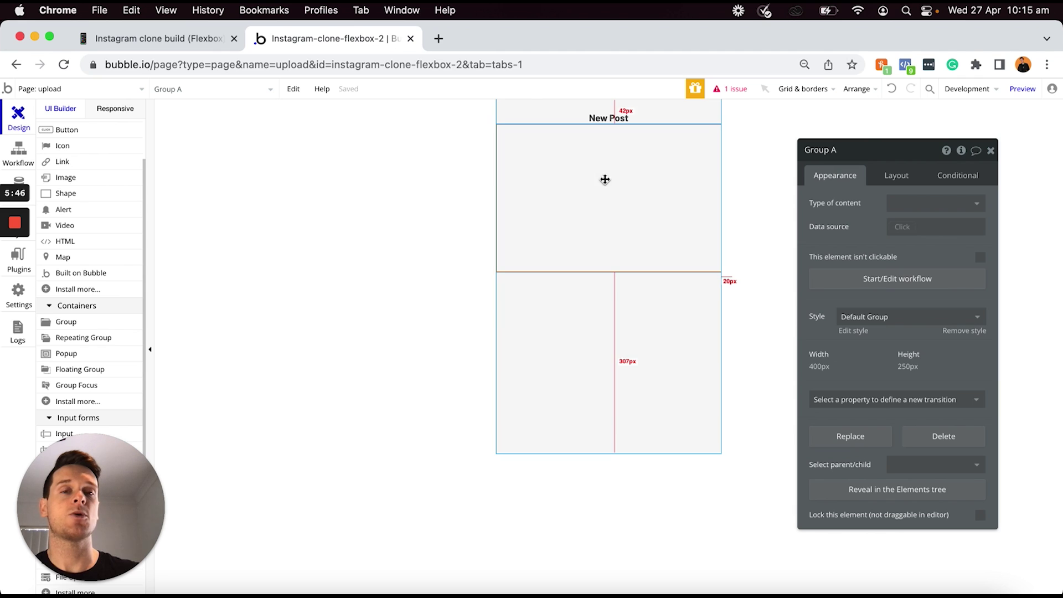
click(960, 333)
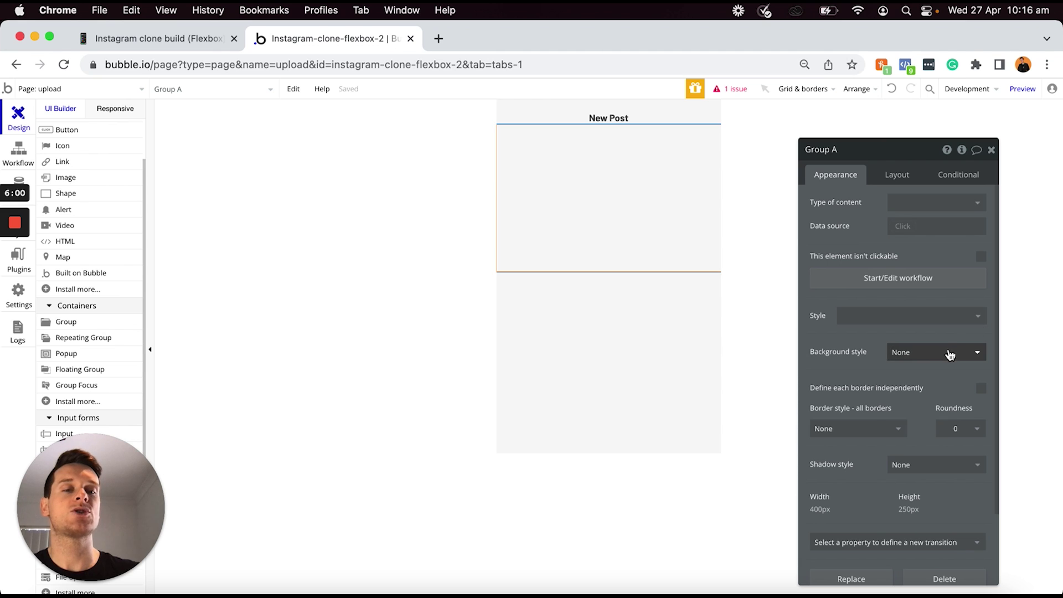
click(949, 352)
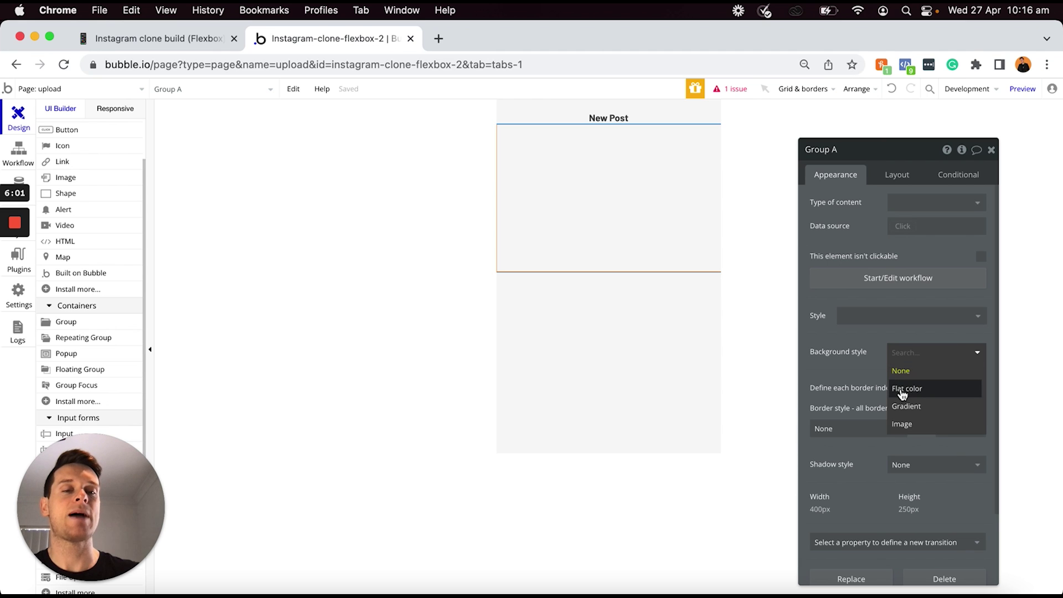
click(907, 389)
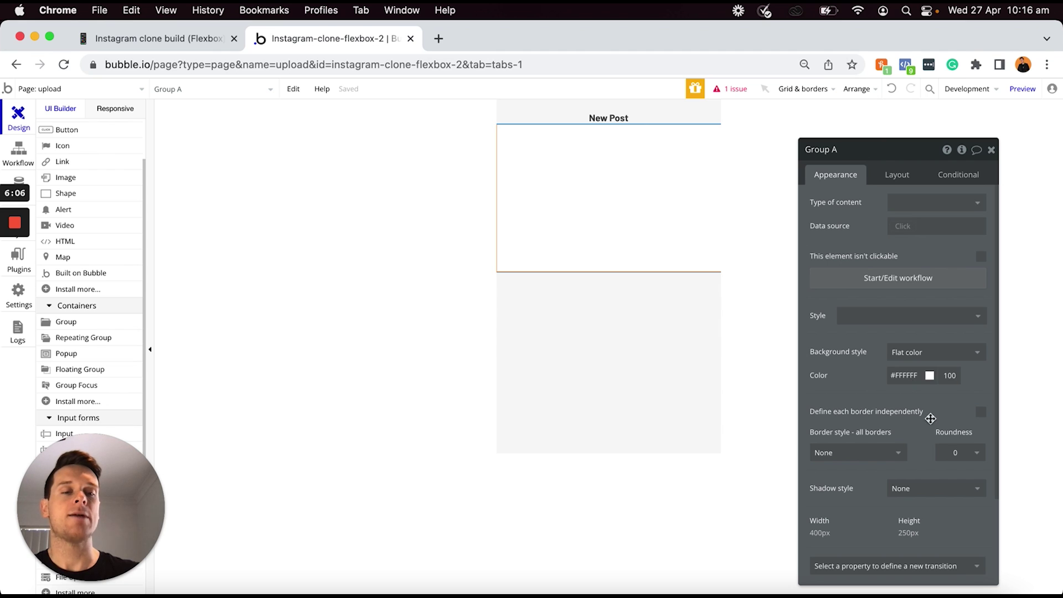
click(959, 452)
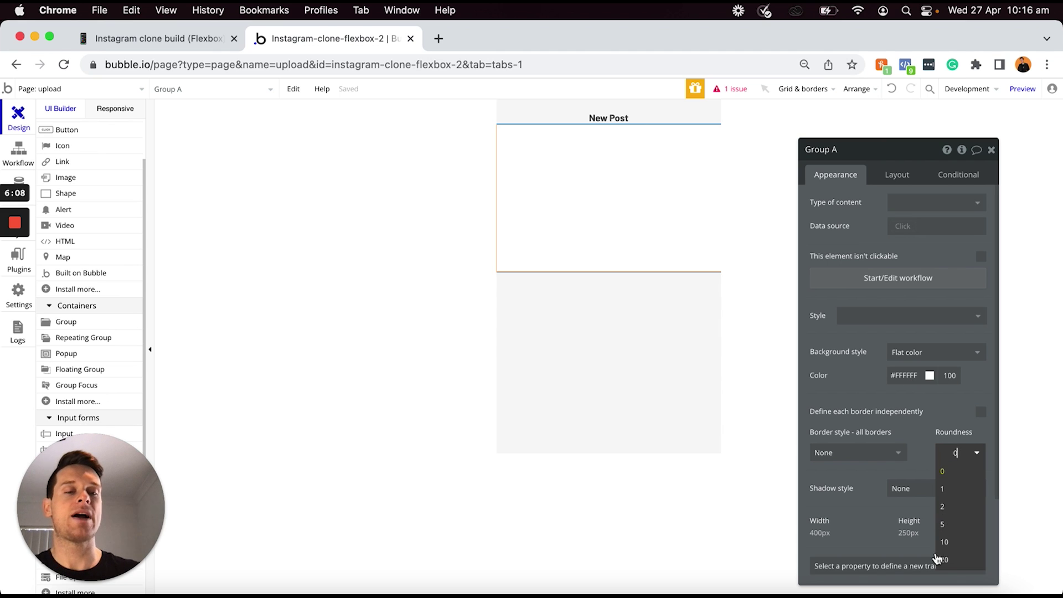
click(946, 560)
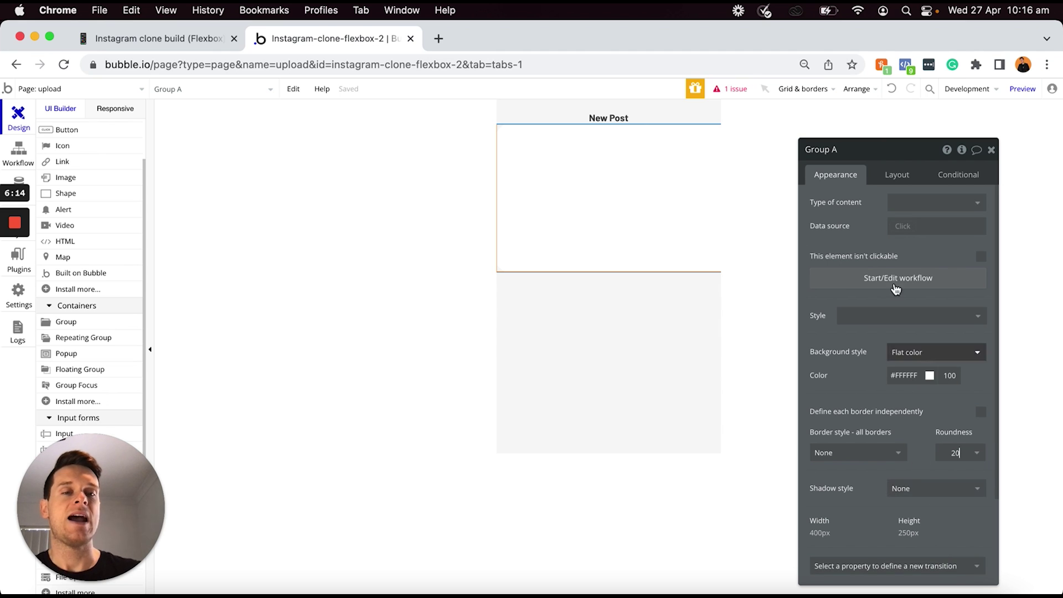
Set the container layout of the white group to Row
click(895, 179)
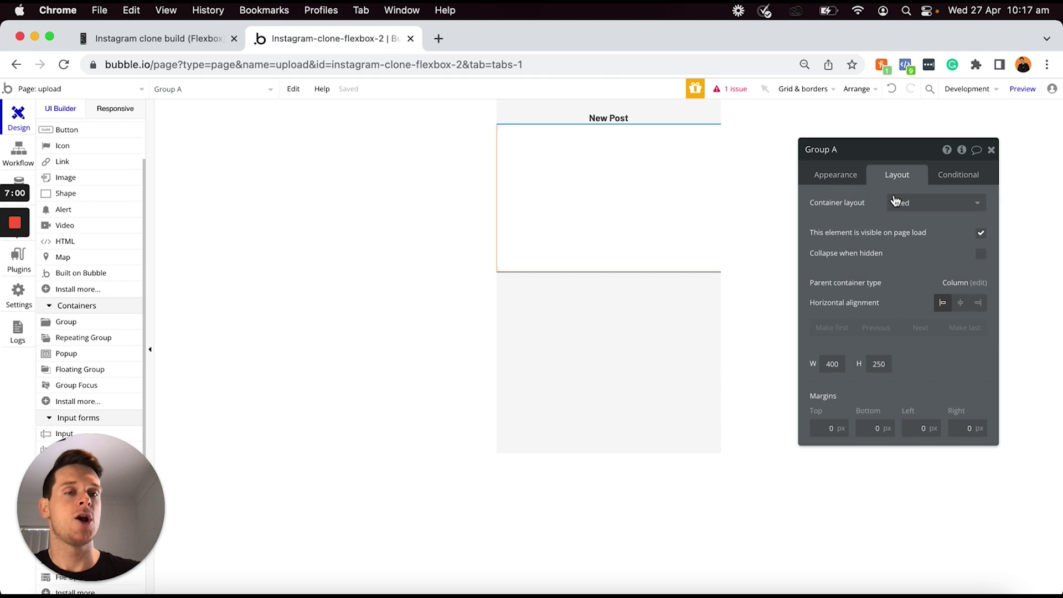
click(912, 203)
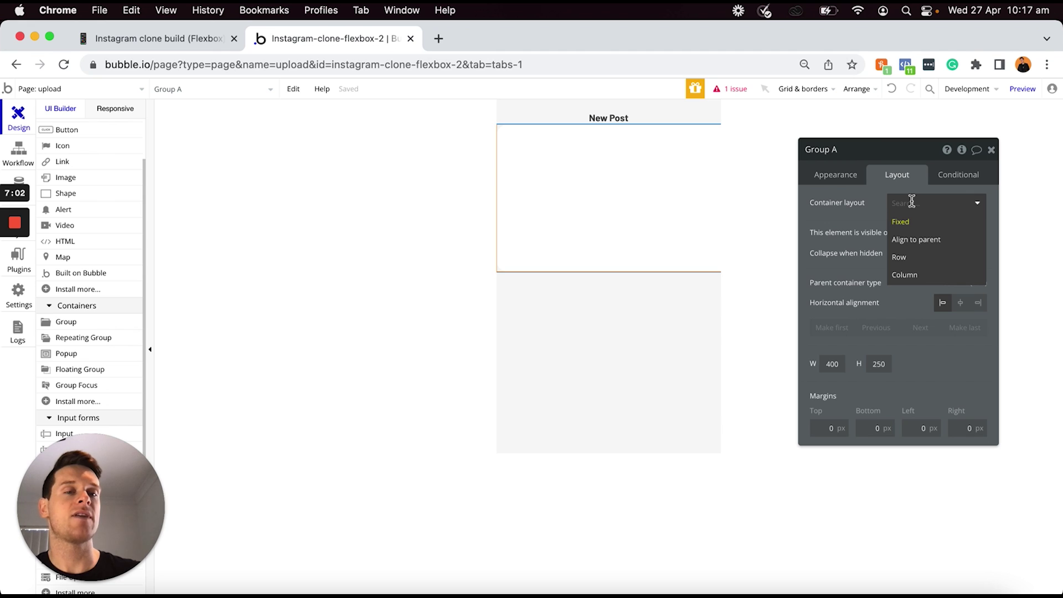
click(905, 260)
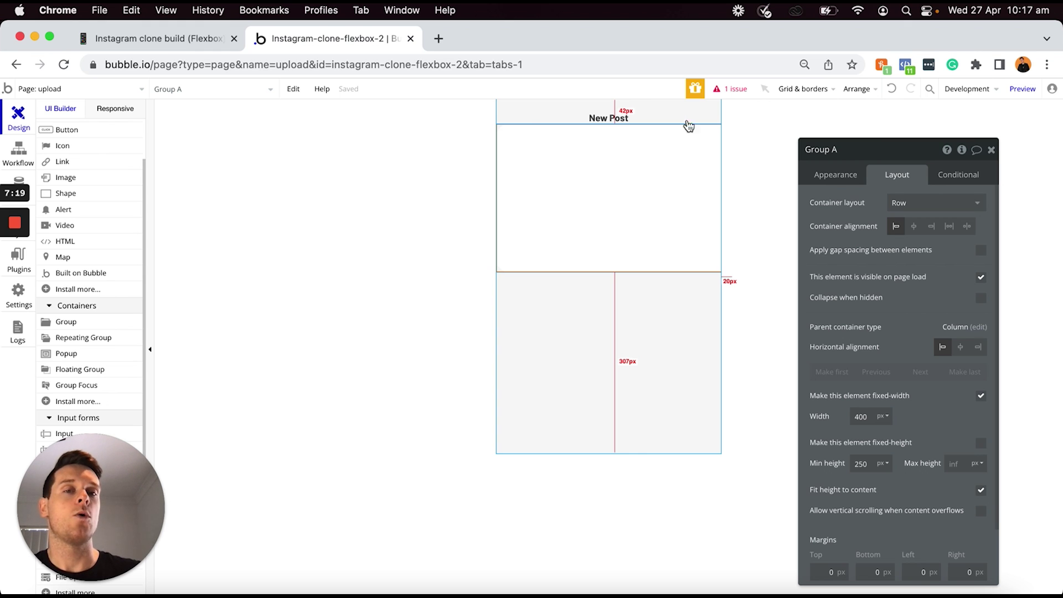
click(688, 379)
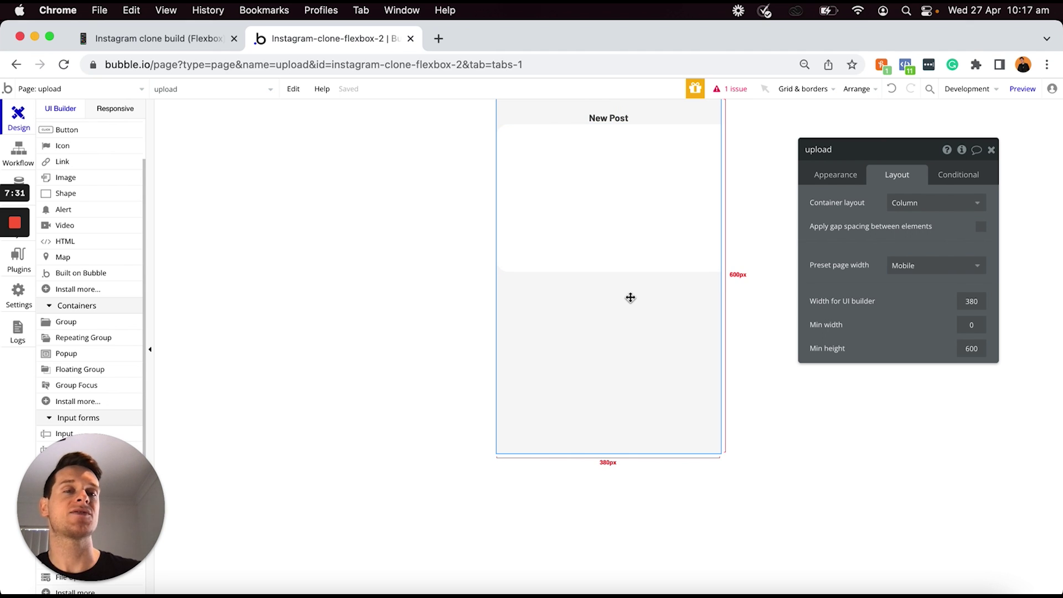
click(593, 214)
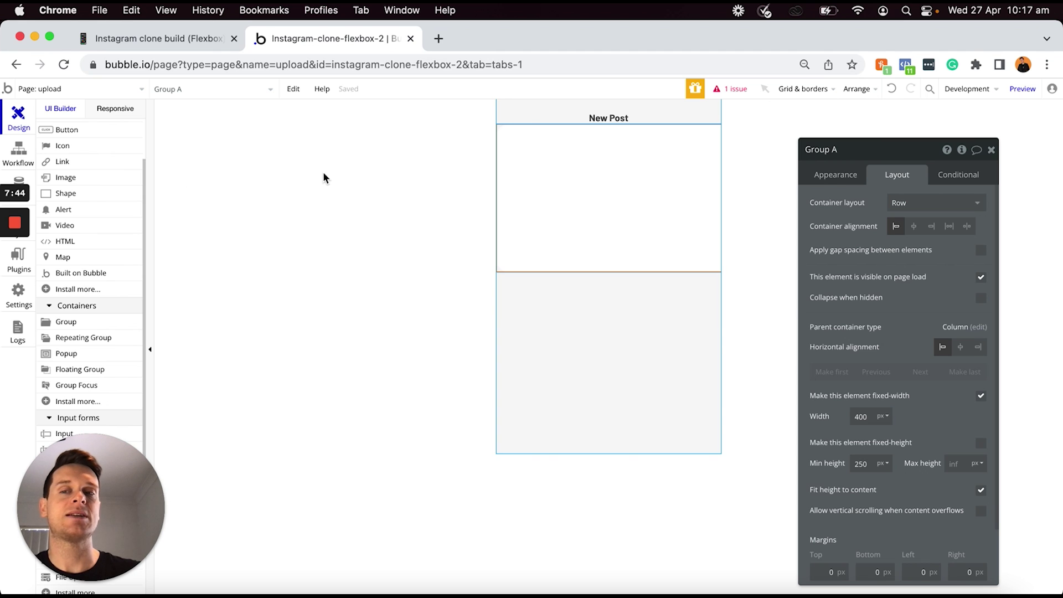
Add a text element inside the white group reading "Post"
scroll(91, 191, up, 2)
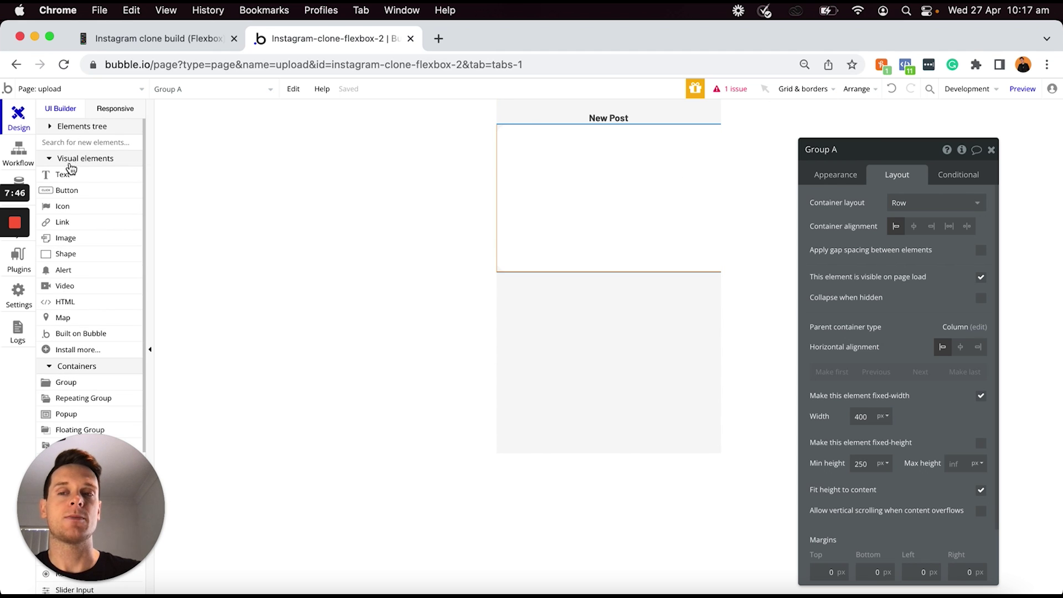
click(74, 178)
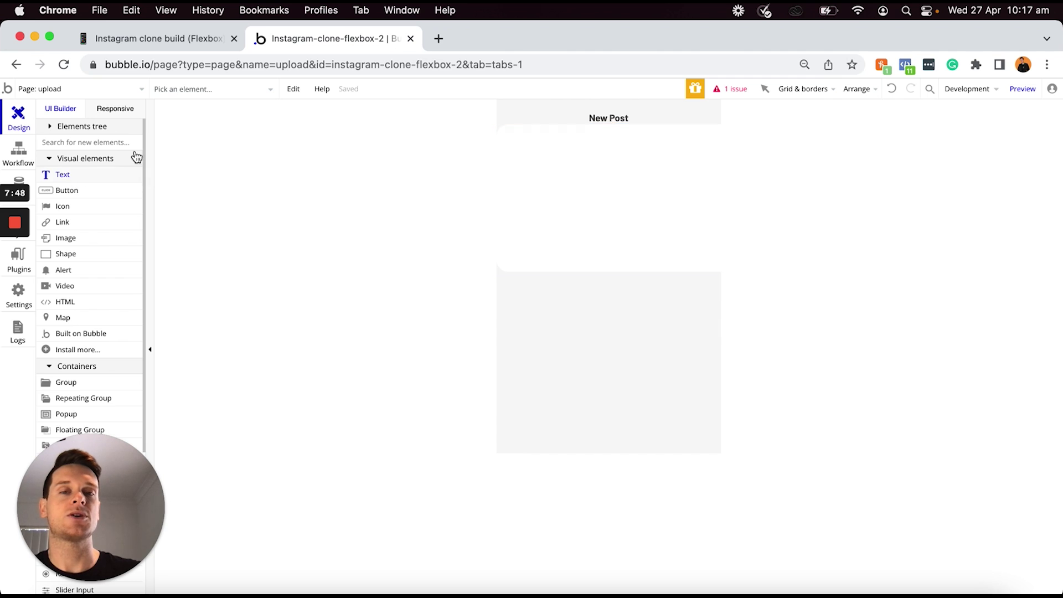
click(545, 161)
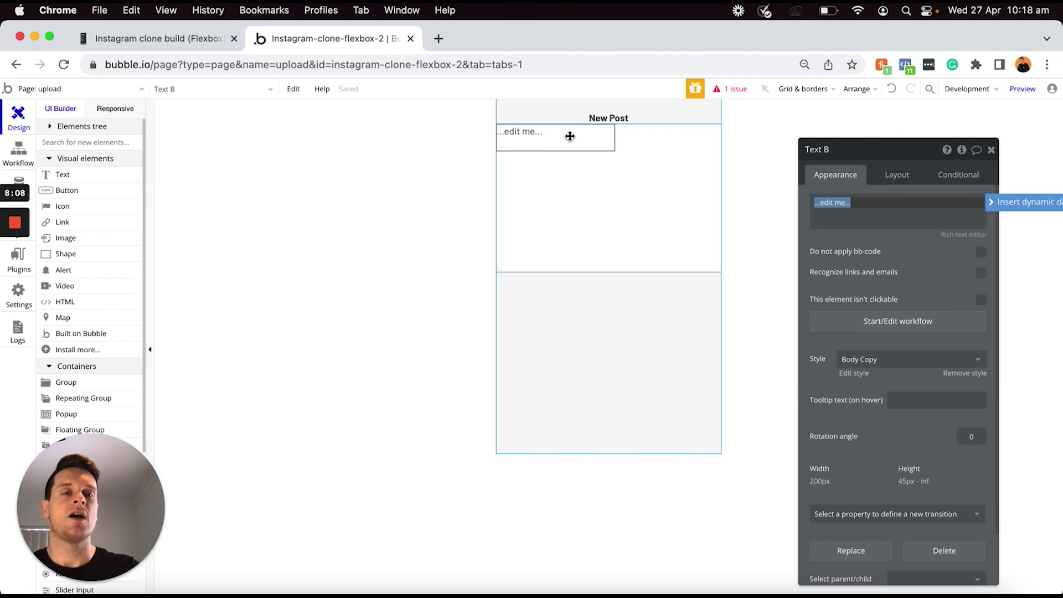
text(Post)
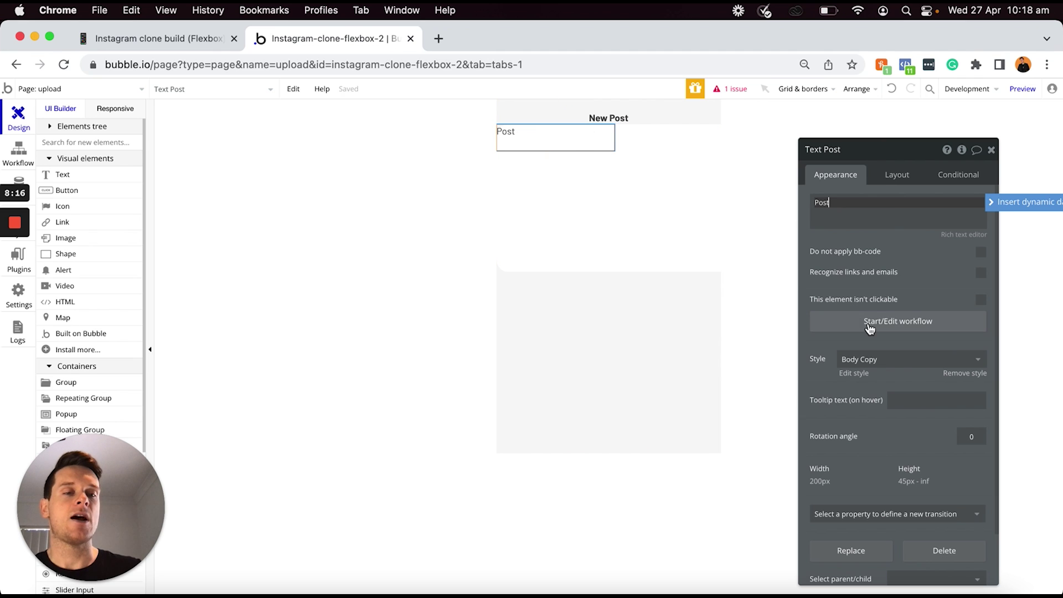
Remove the Post text's style, then make it bold and centre-aligned
click(953, 375)
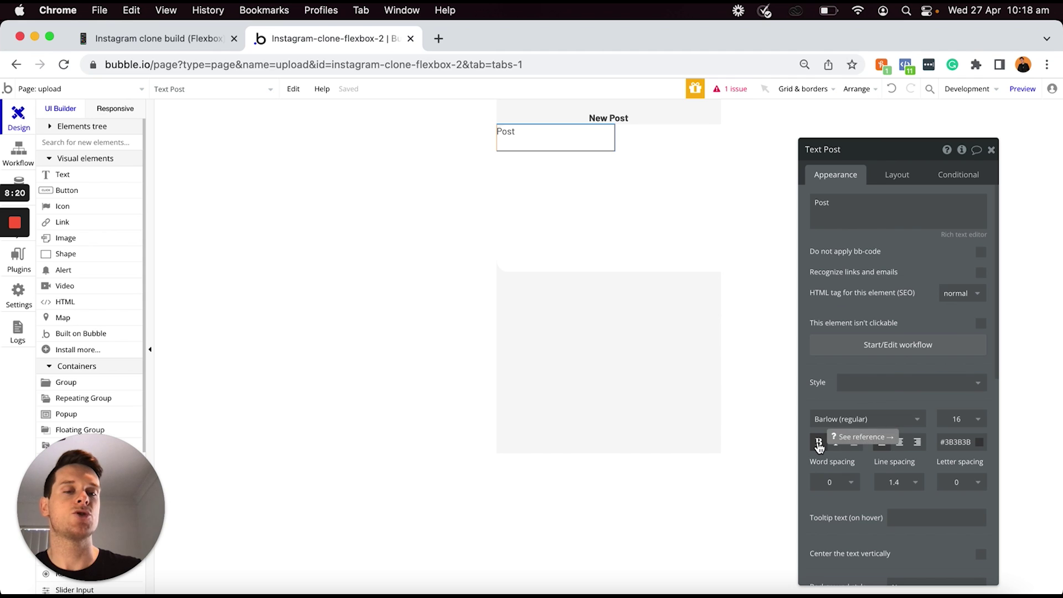
click(819, 443)
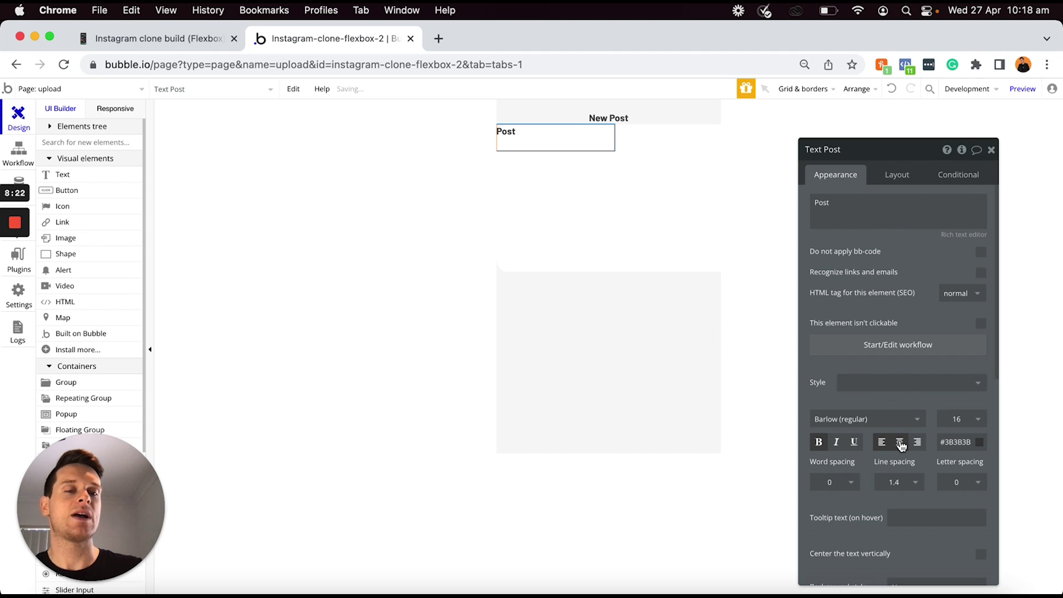
click(900, 443)
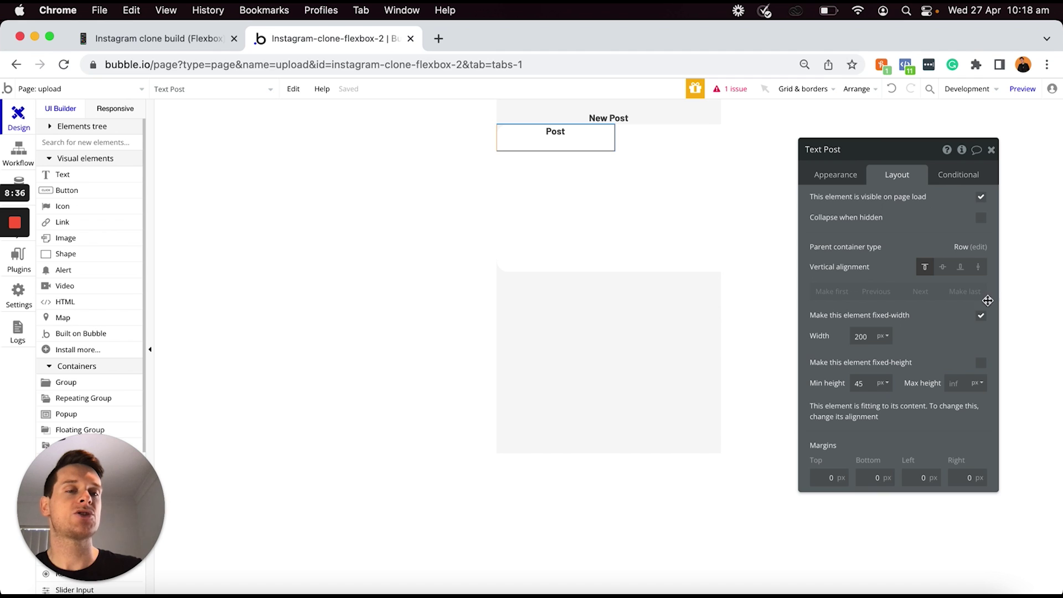
Make the Post text non-fixed in width with 0 px minimum width and height, and 10 px top, bottom and left margins
click(981, 317)
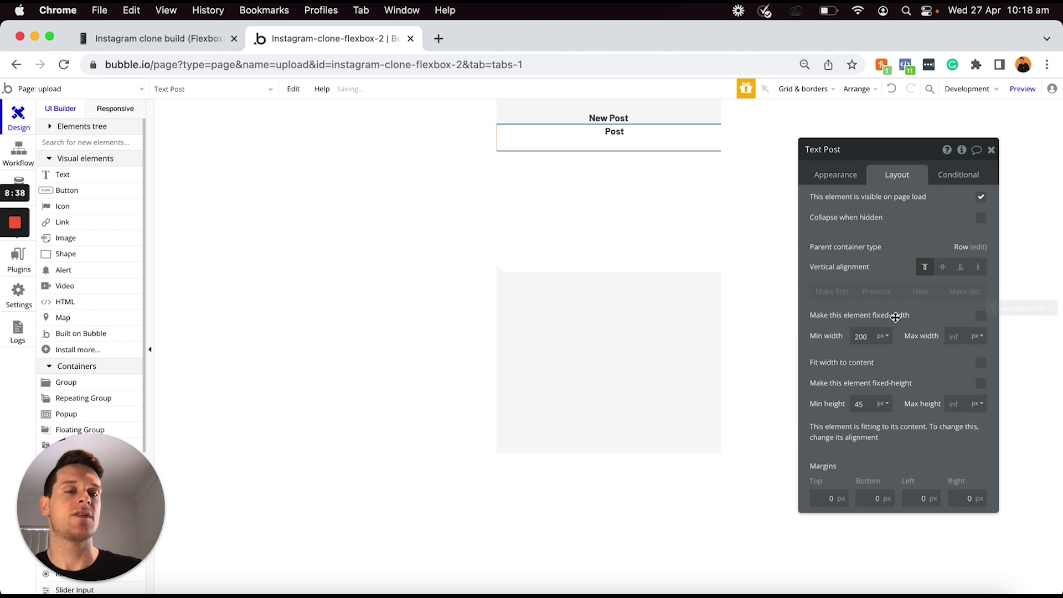
text(0)
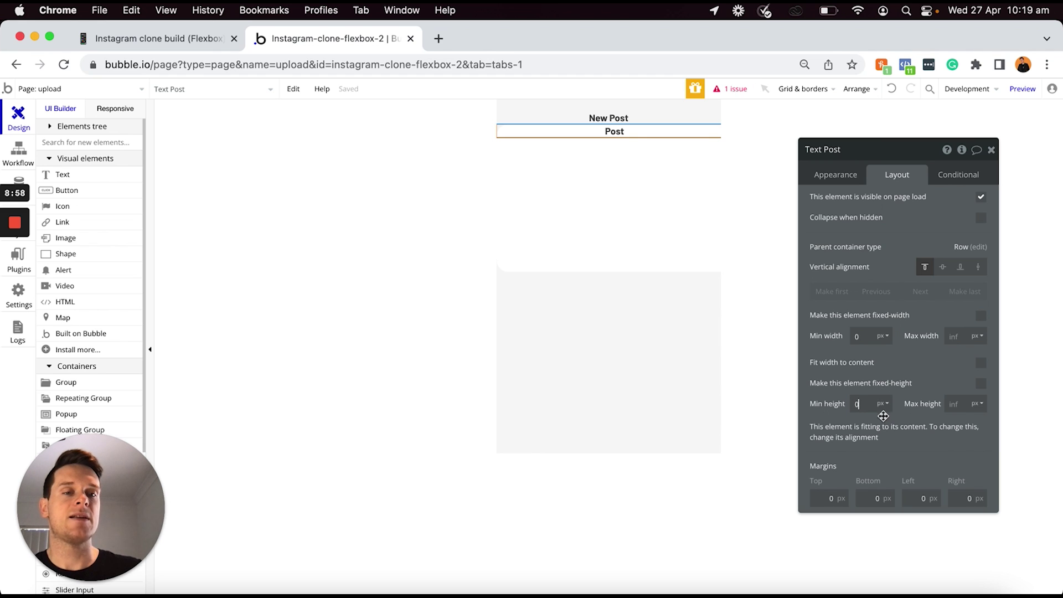
text(1)
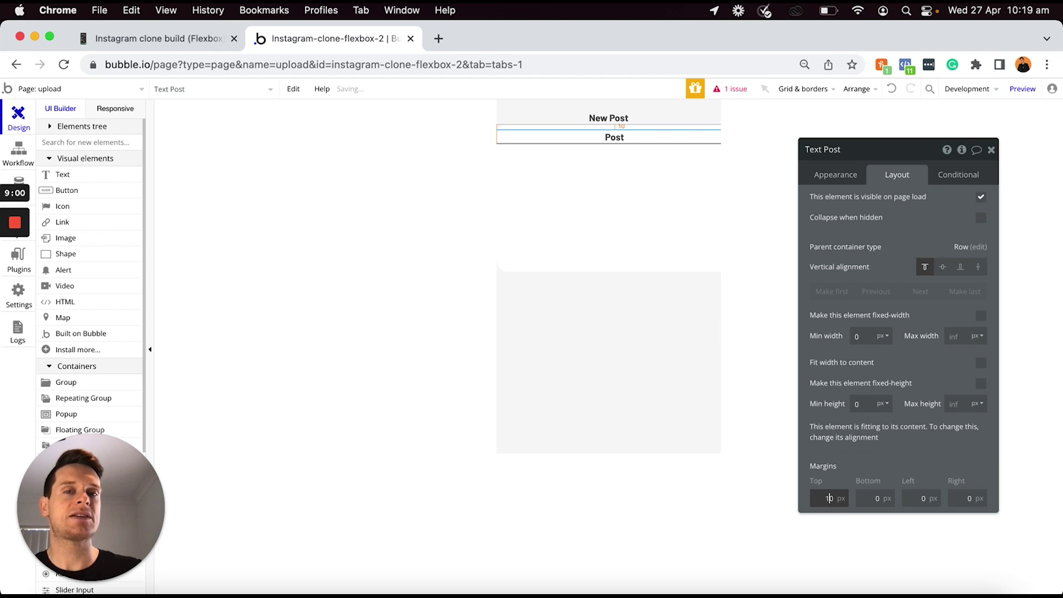
click(873, 499)
text(1)
click(916, 499)
text(1)
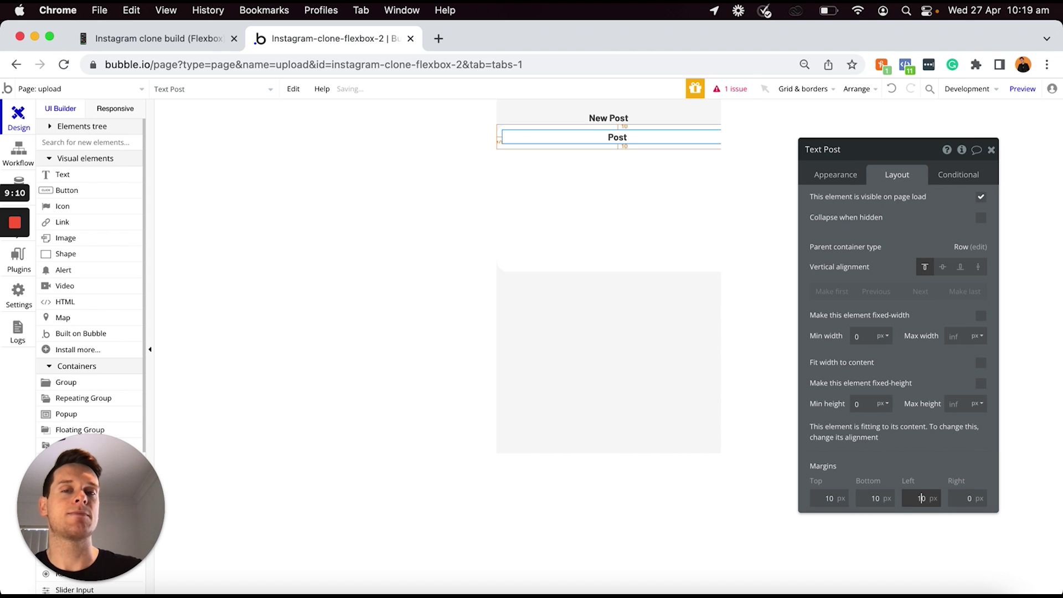
Duplicate the Post text within the white group, change the copy to "Carousel" and set its left margin to 0 px
click(560, 172)
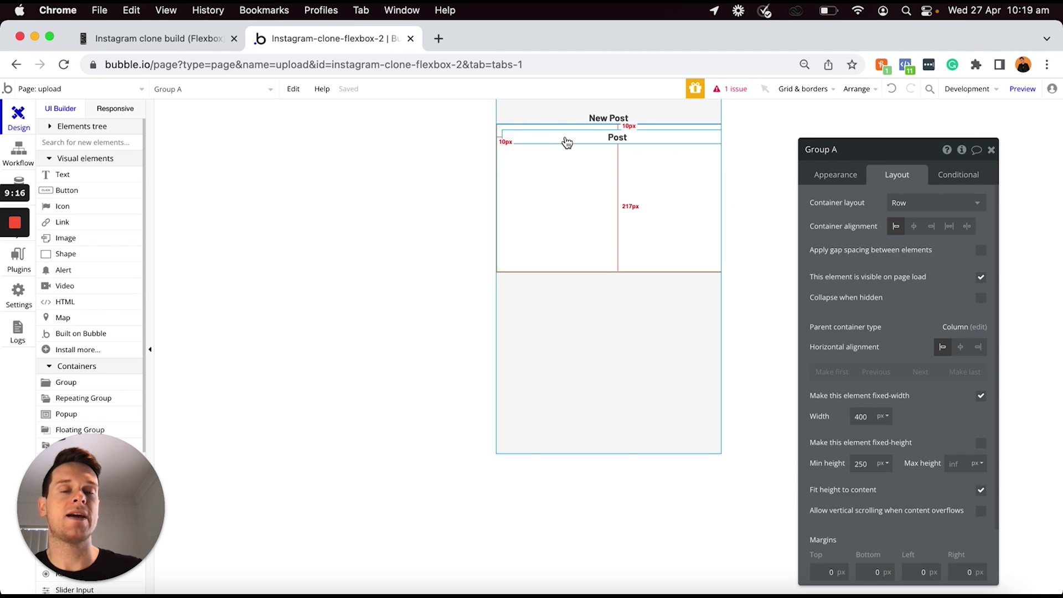
click(586, 139)
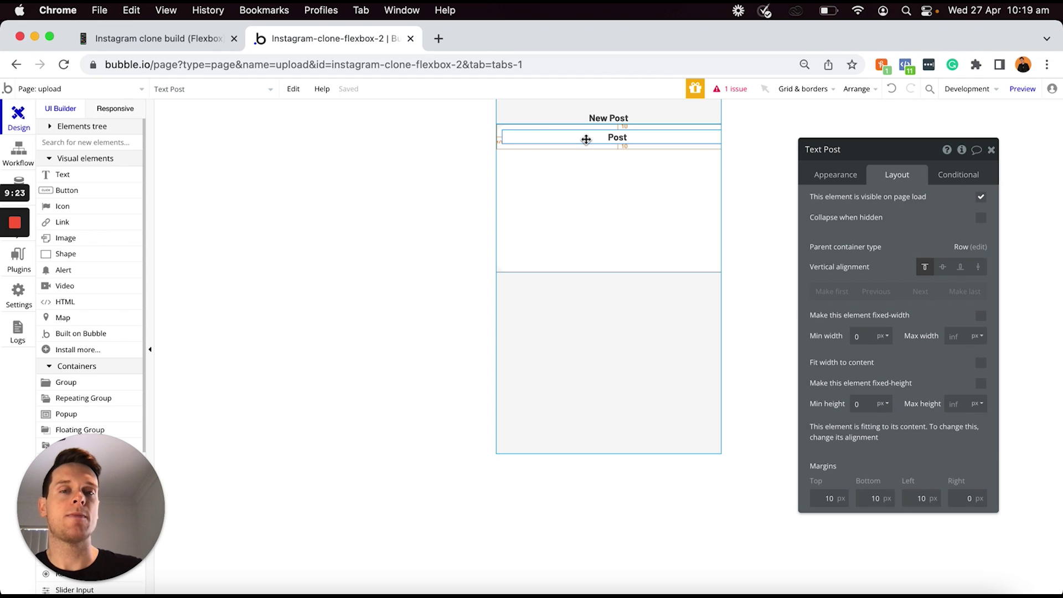
key(super+d)
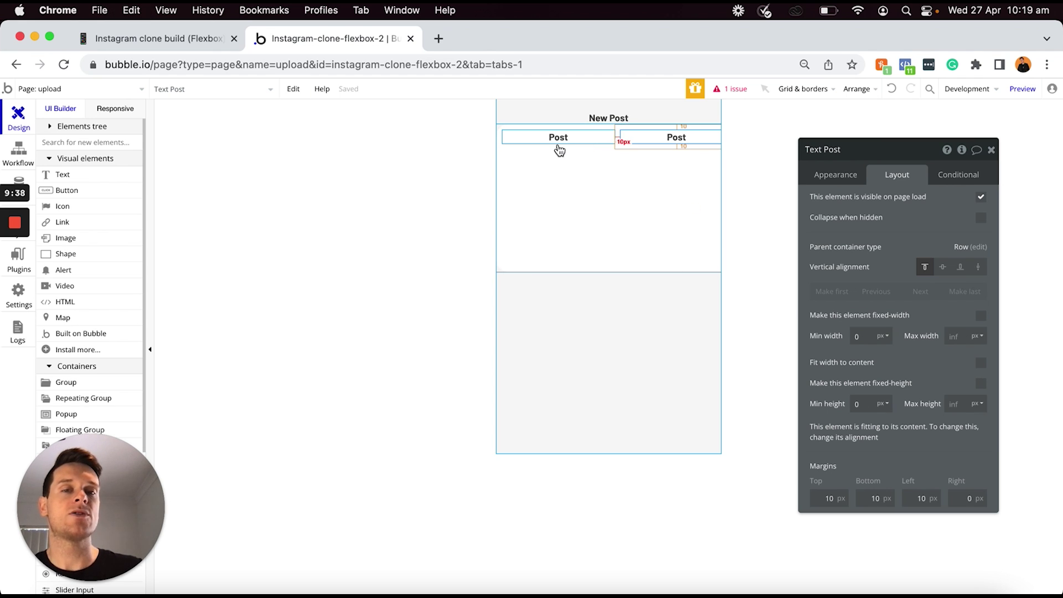
click(659, 139)
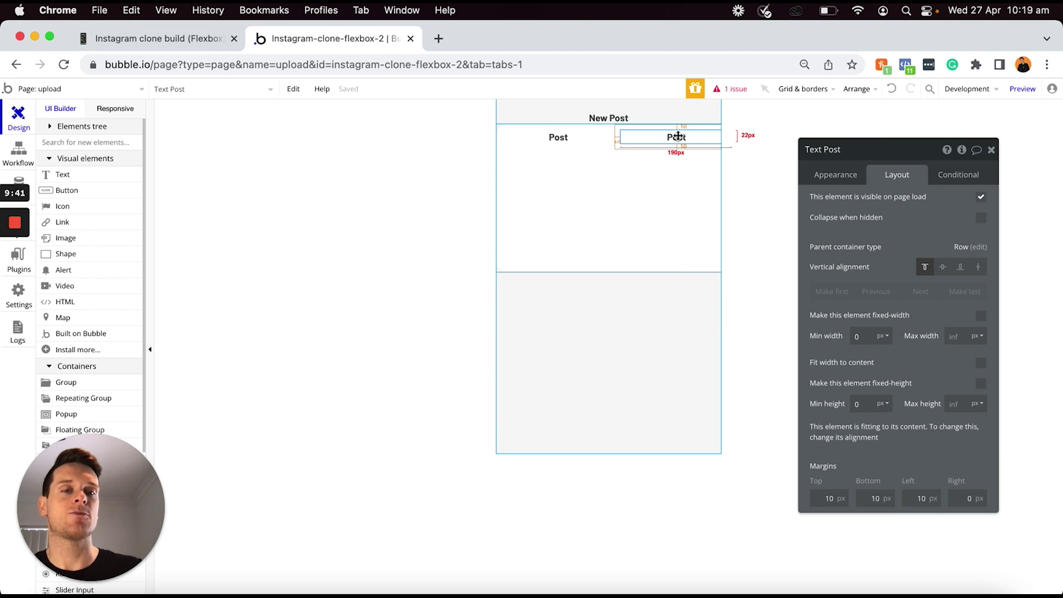
click(838, 176)
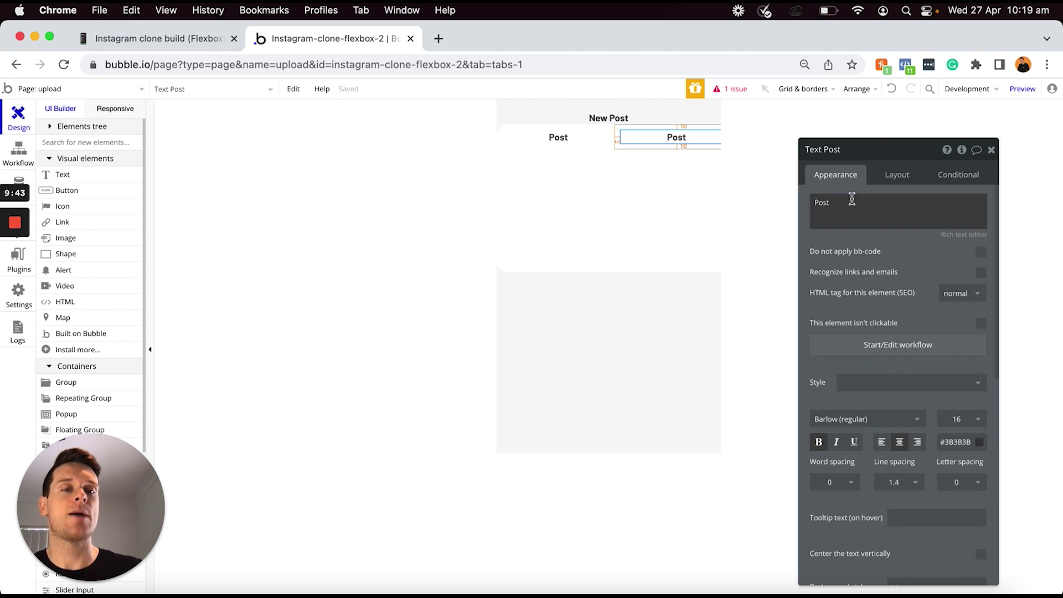
double_click(853, 203)
text(Carousel)
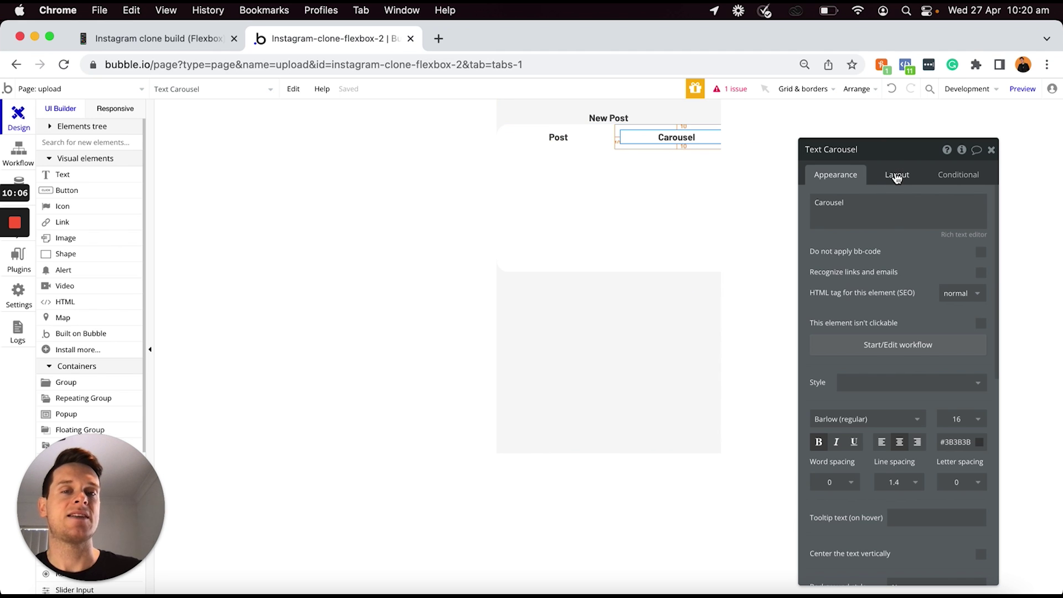
click(897, 176)
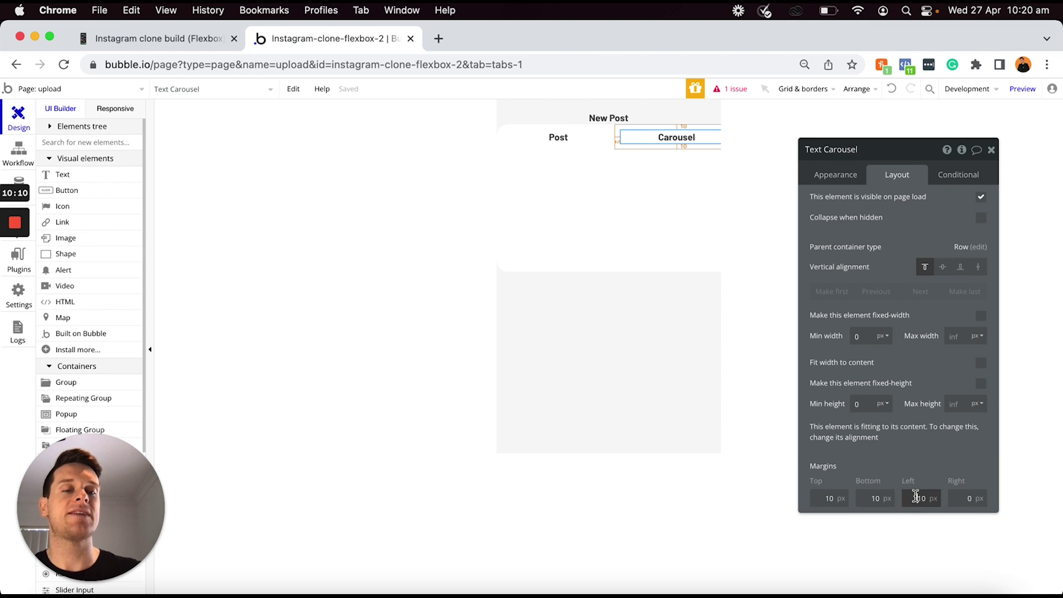
text(0)
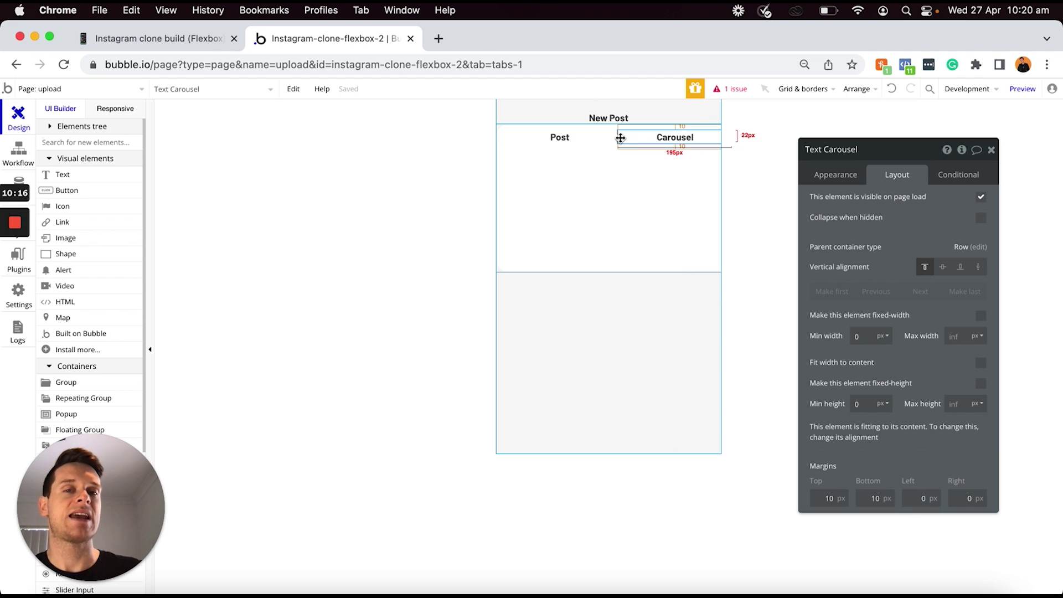
Duplicate the Carousel text and change the copy's wording to "Video"
click(547, 139)
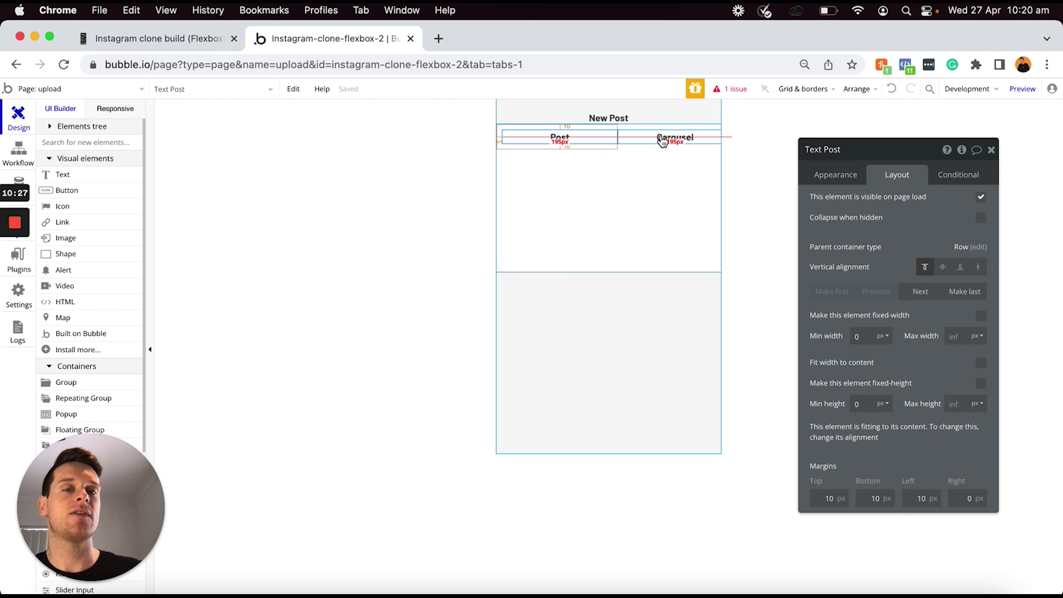
click(675, 137)
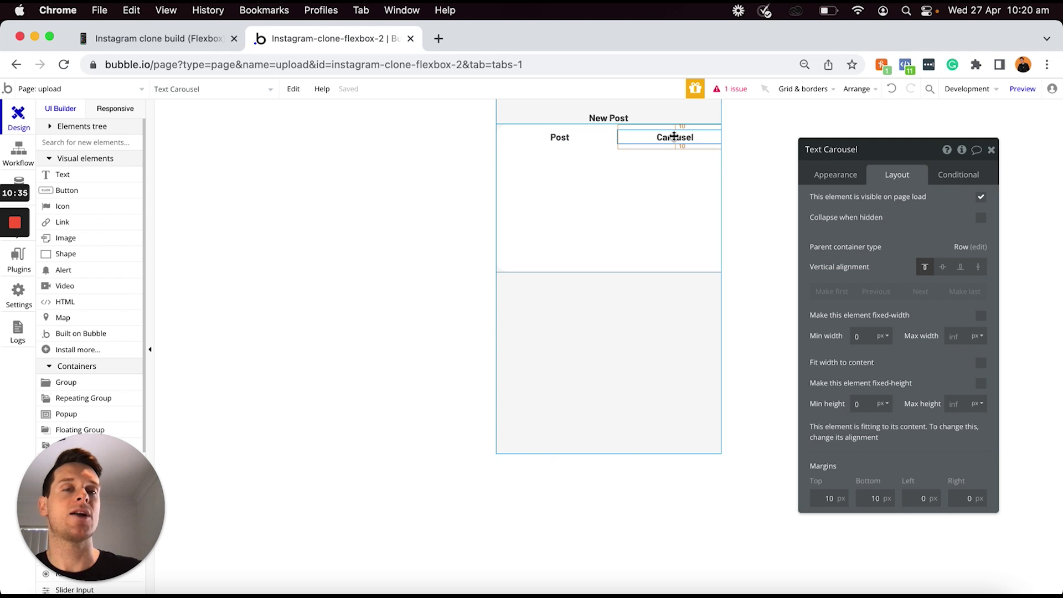
key(super+d)
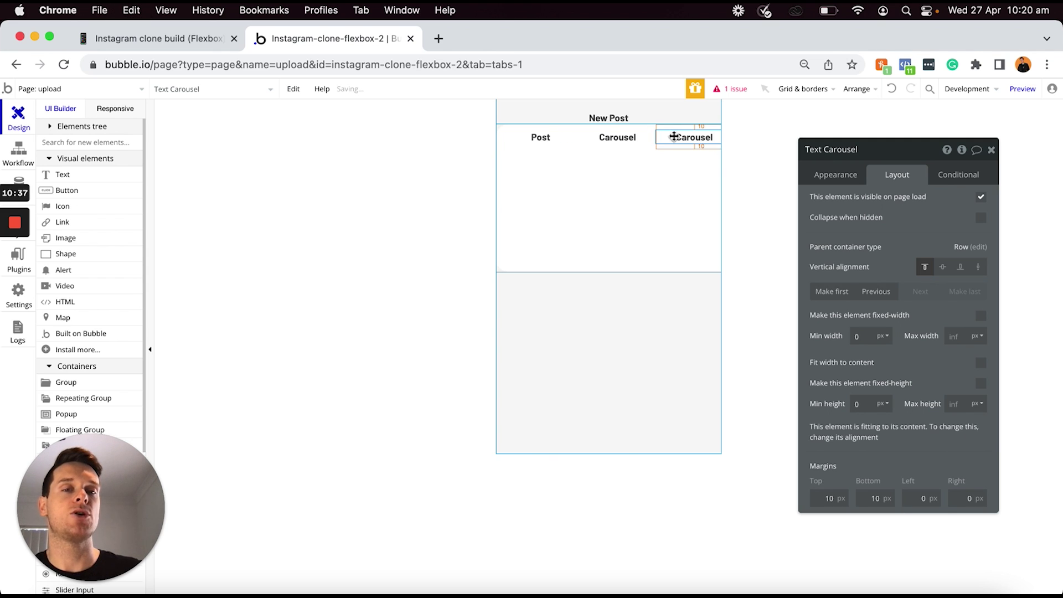
click(826, 175)
double_click(861, 206)
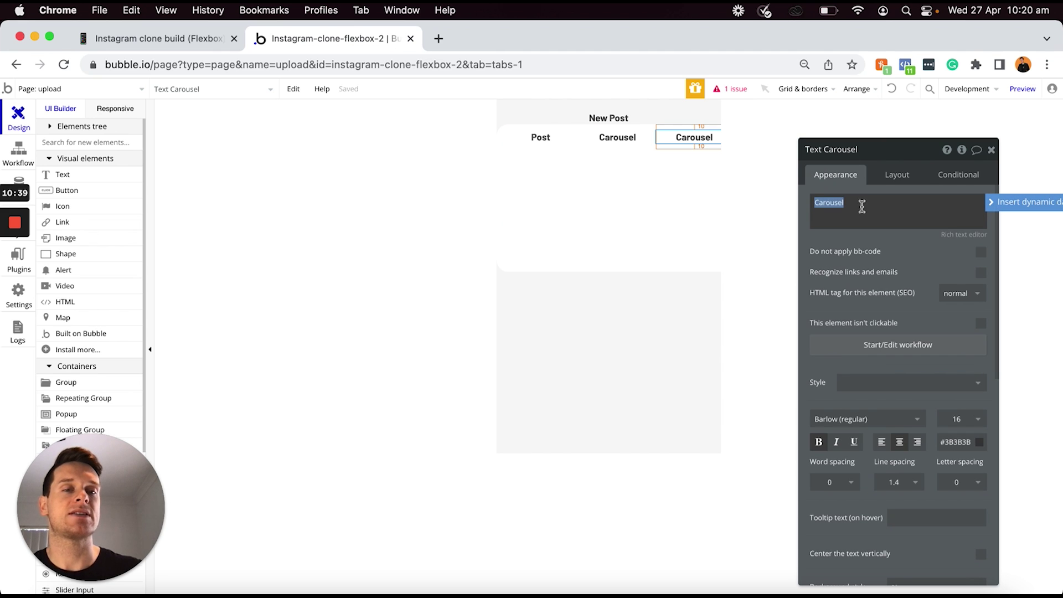
text(Video)
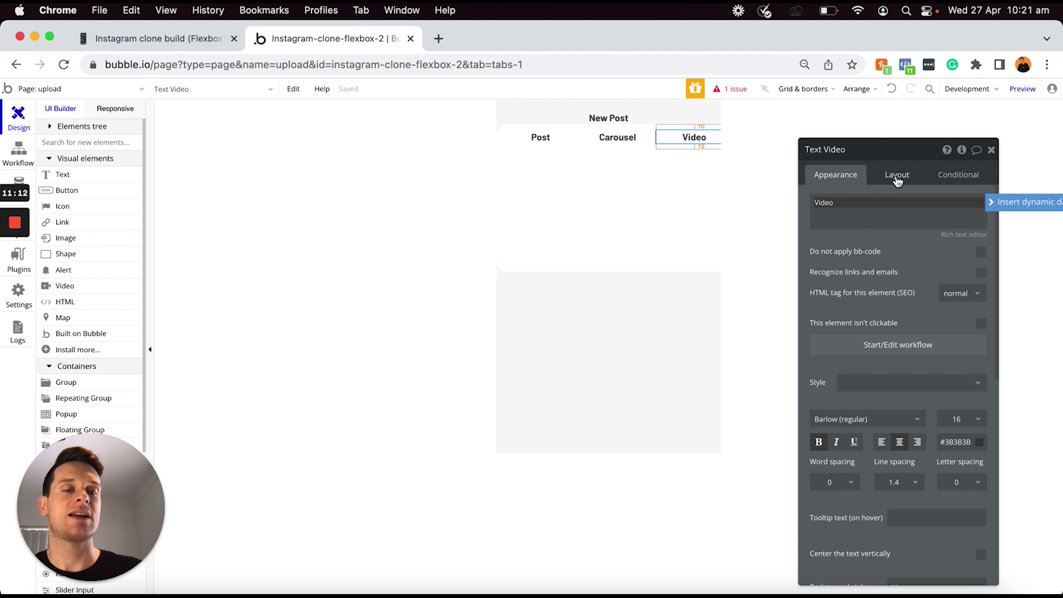
Set the Video text's right margin to 10 px
click(896, 176)
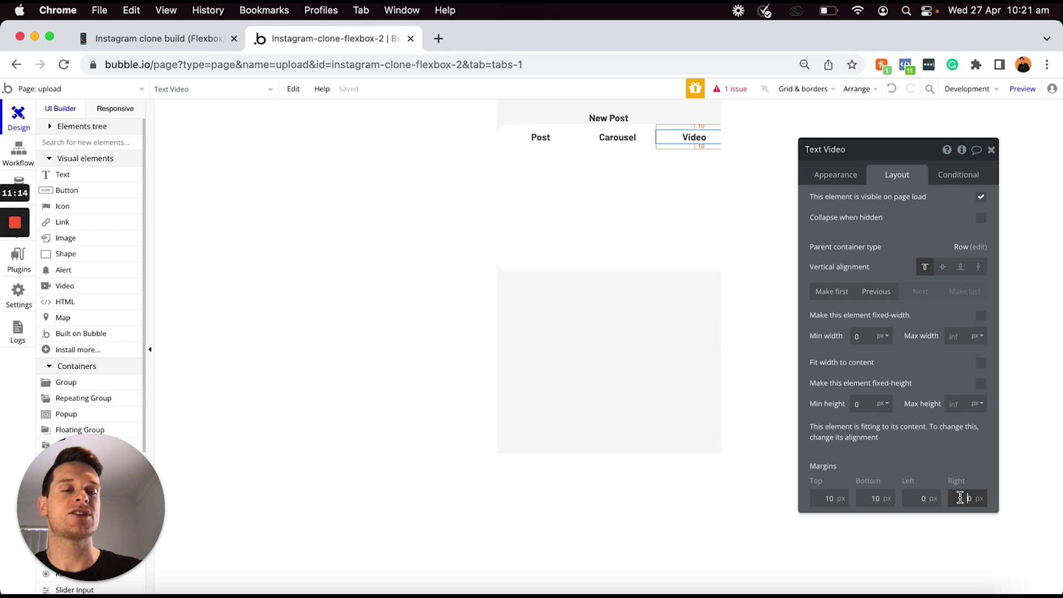
click(961, 498)
text(1)
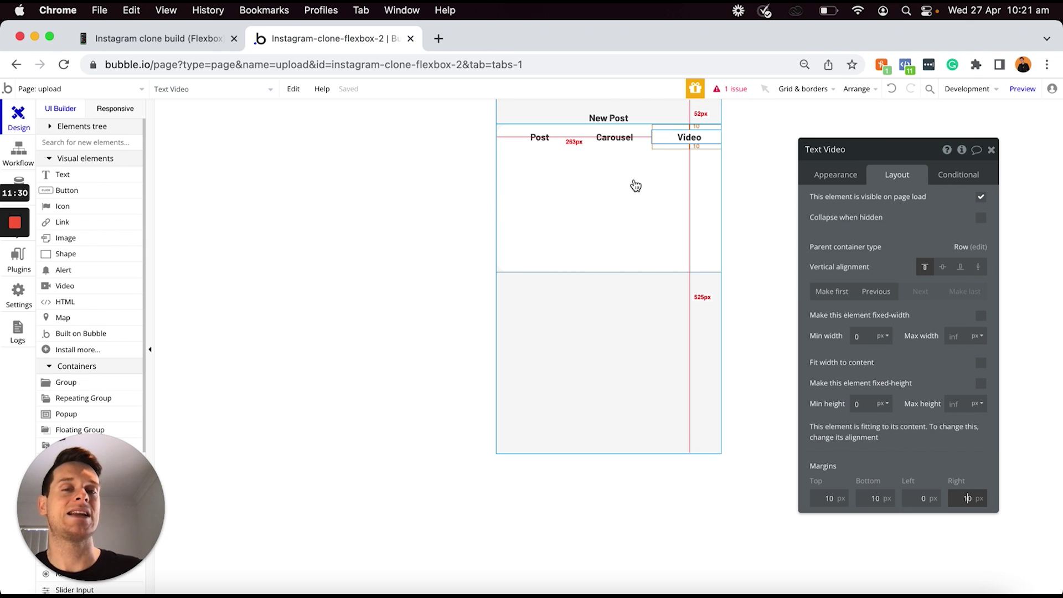
Turn off the white group's fixed width and set its minimum width and minimum height to 0 px
click(628, 214)
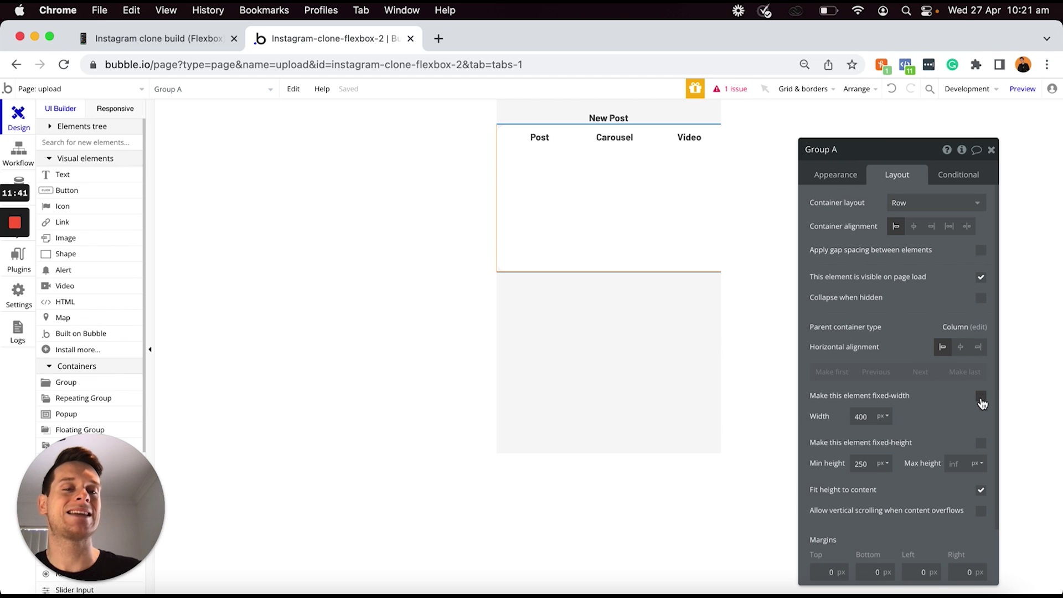
click(980, 397)
double_click(871, 415)
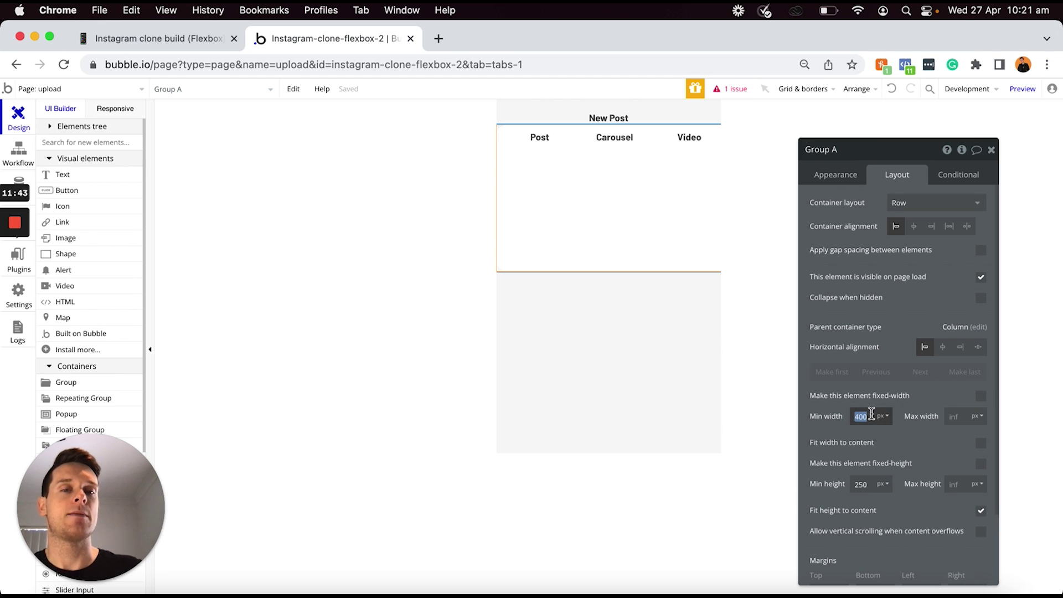
text(0)
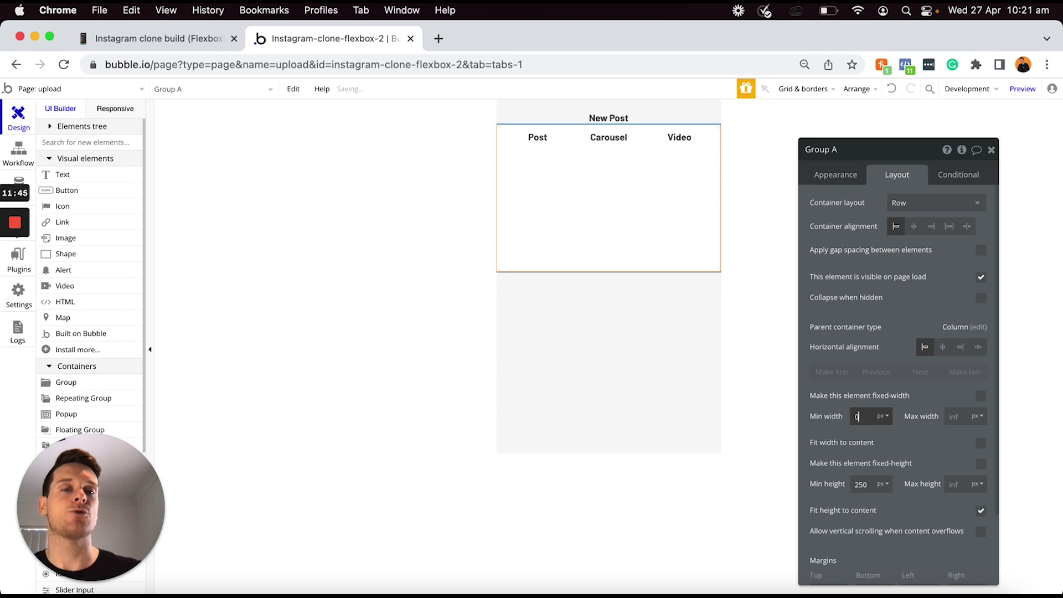
click(956, 420)
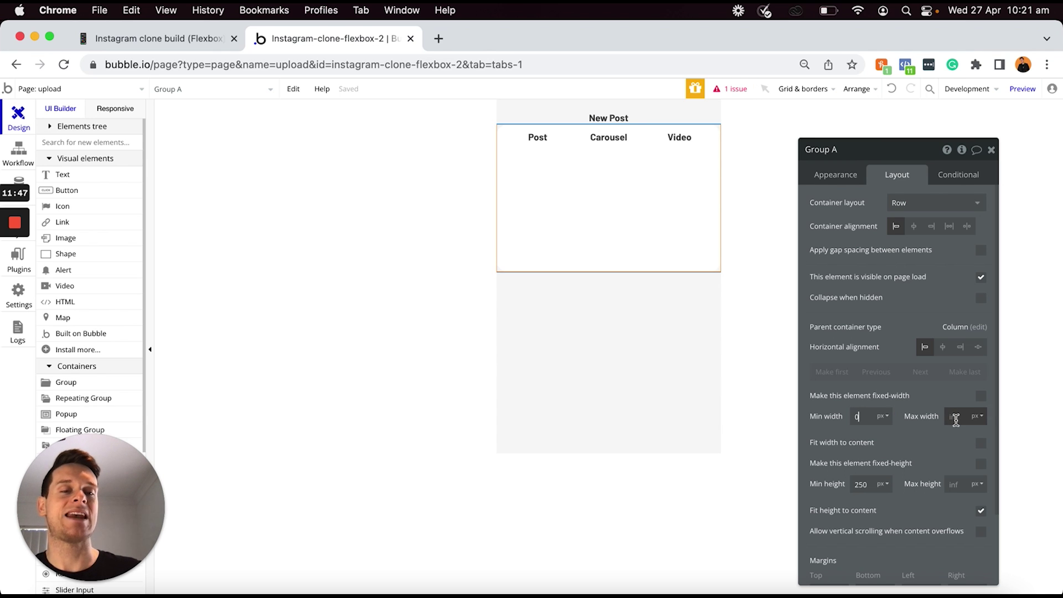
click(871, 483)
text(0)
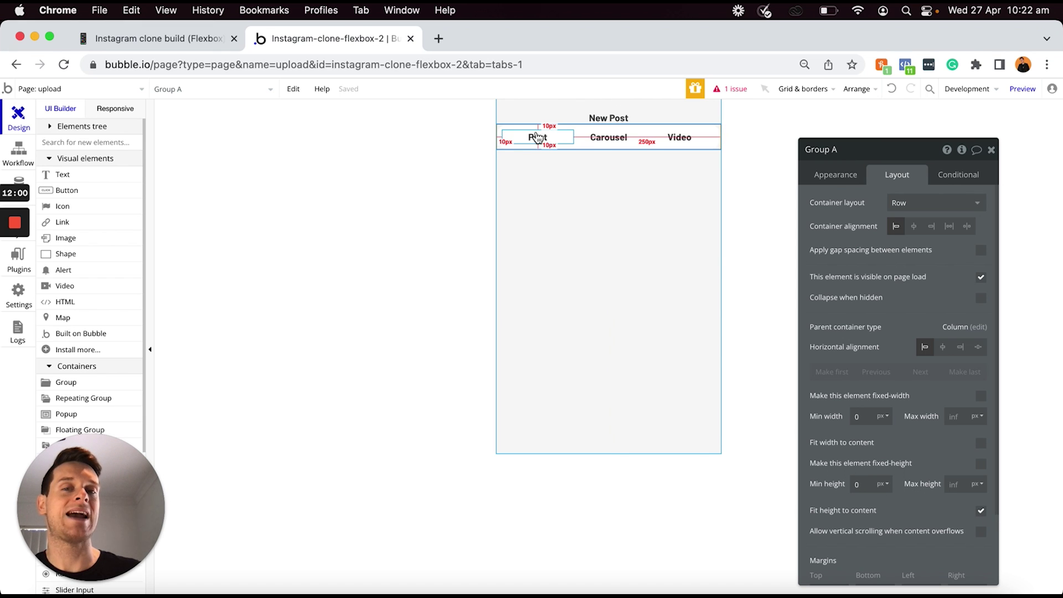
click(555, 142)
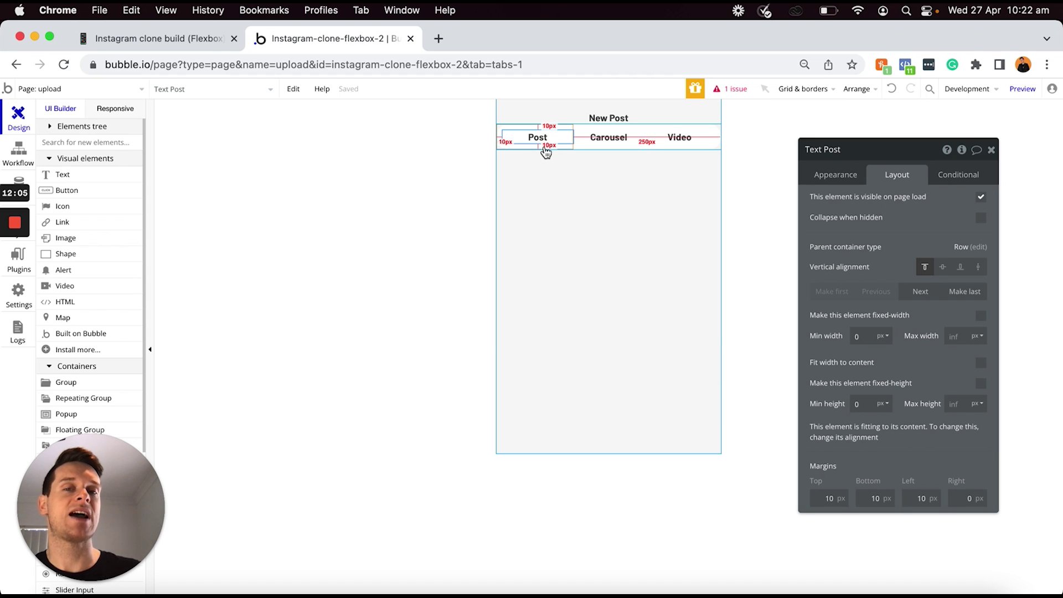
mouse_move(543, 136)
mouse_down()
mouse_move(568, 133)
mouse_move(547, 136)
mouse_move(559, 151)
mouse_move(588, 142)
mouse_move(565, 154)
mouse_move(538, 150)
mouse_move(538, 135)
mouse_up()
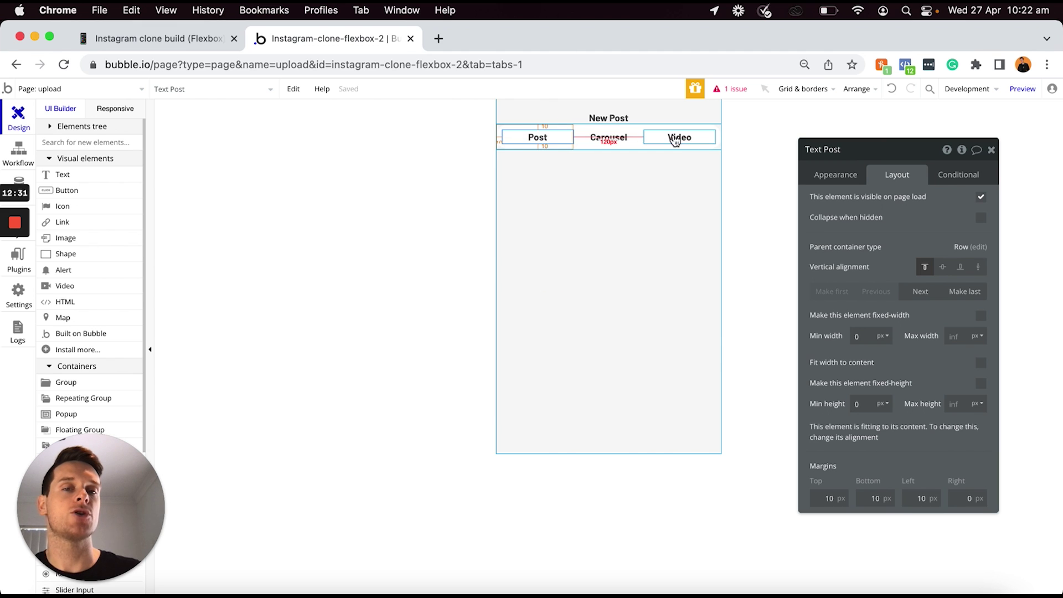
Set the white options group's top, left and right margins to 20 px each
click(717, 133)
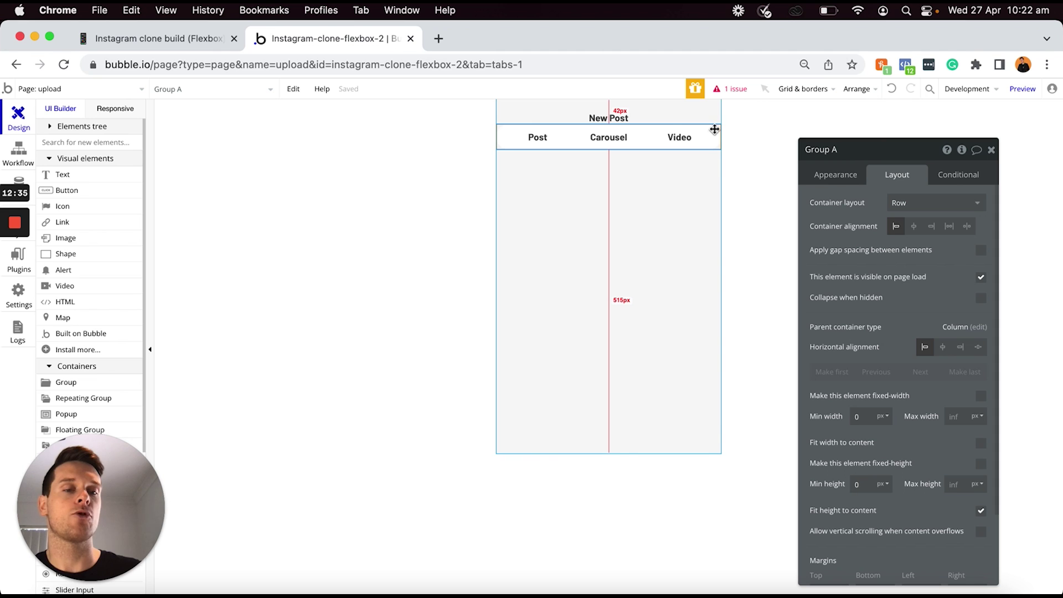
scroll(931, 318, down, 3)
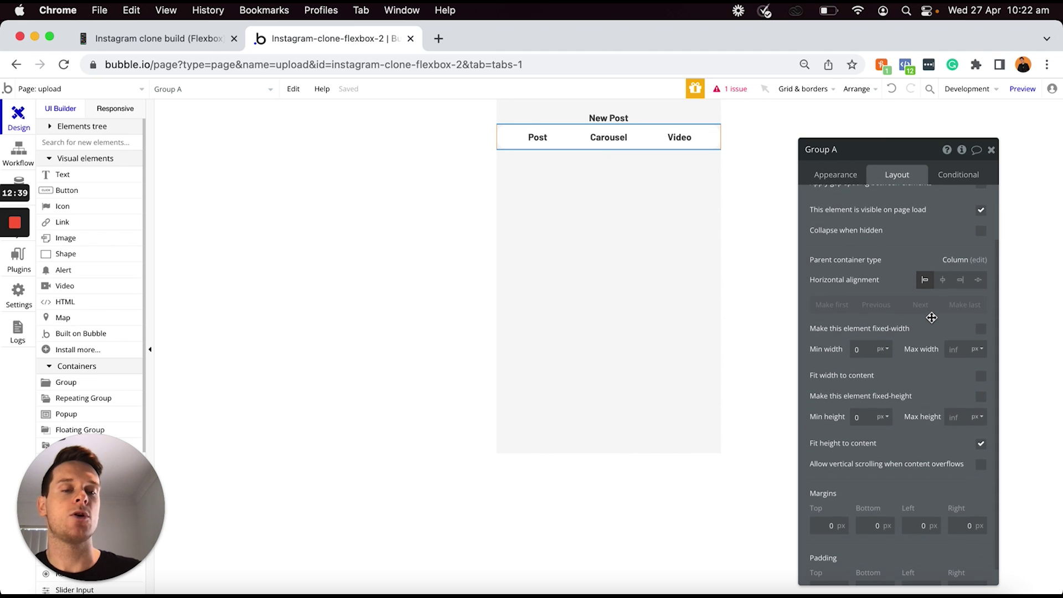
click(817, 526)
text(2)
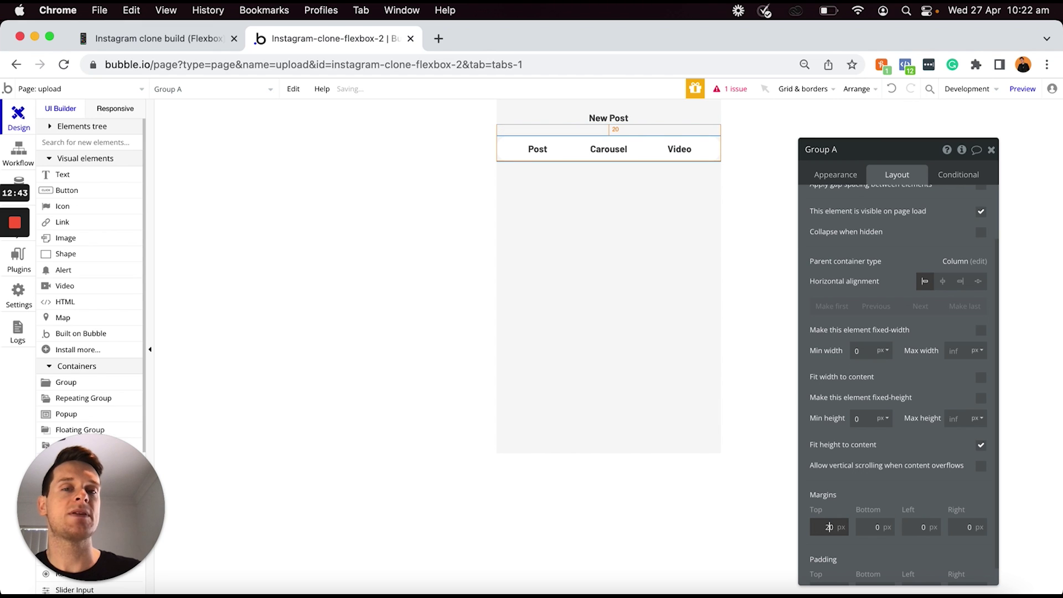
click(919, 527)
text(2)
click(959, 526)
text(2)
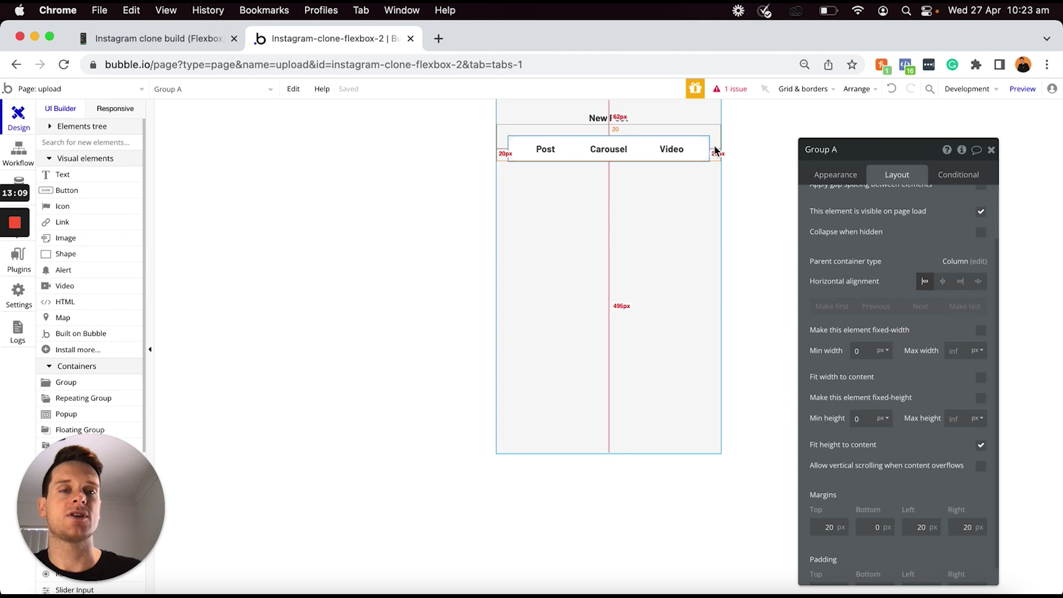
Change the upload page's flat background color to the light grey #EDEDED
click(669, 265)
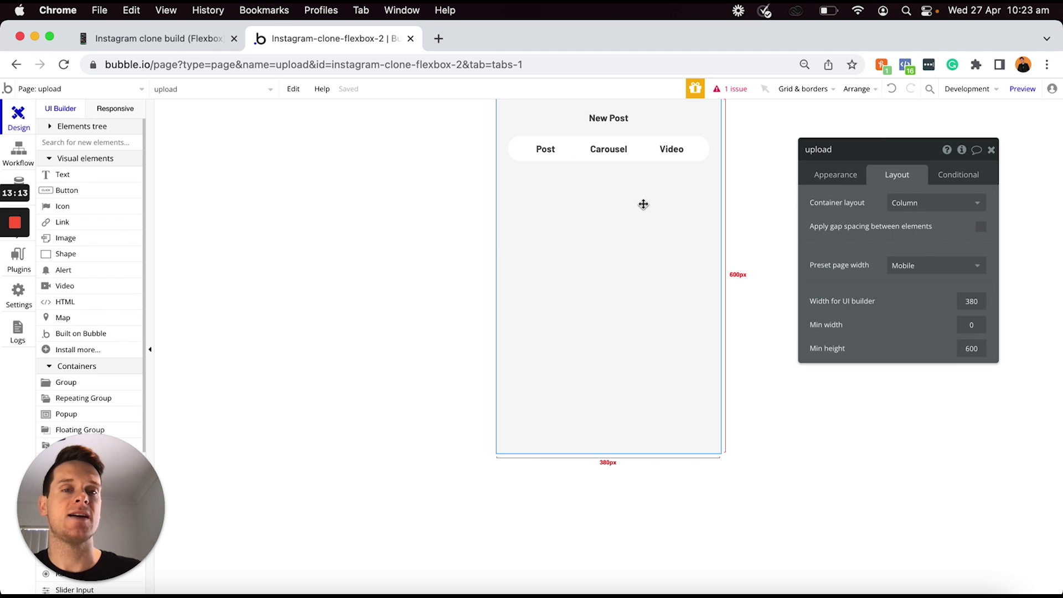
click(851, 176)
click(905, 378)
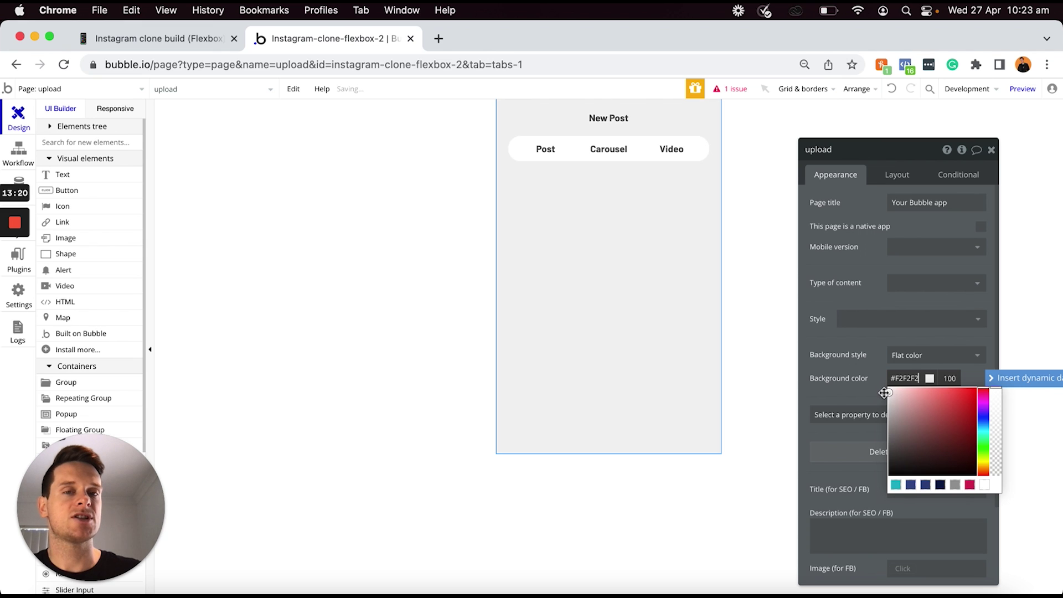
click(883, 393)
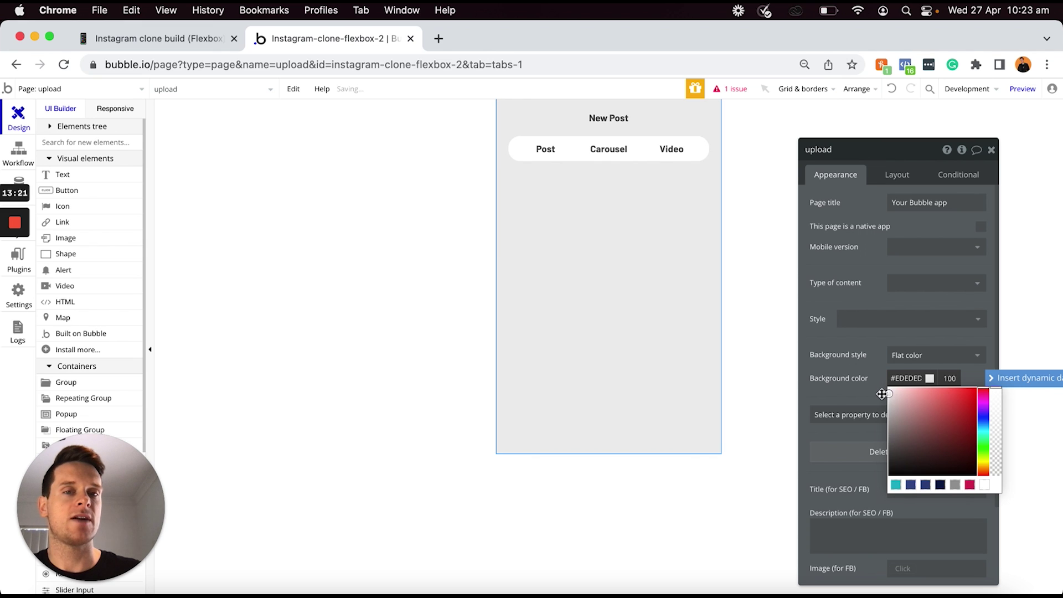
click(777, 326)
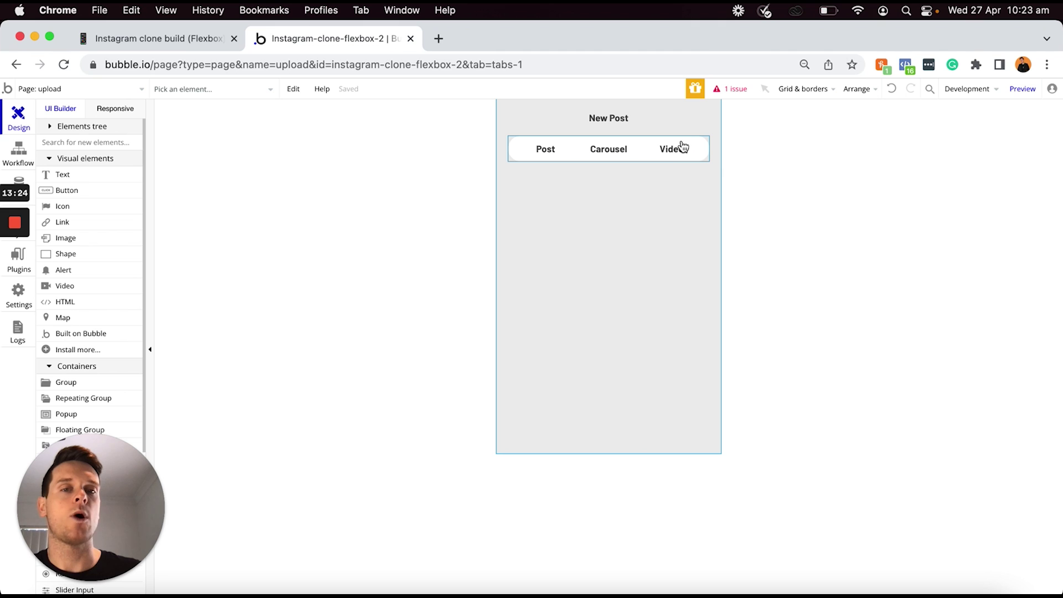
double_click(657, 207)
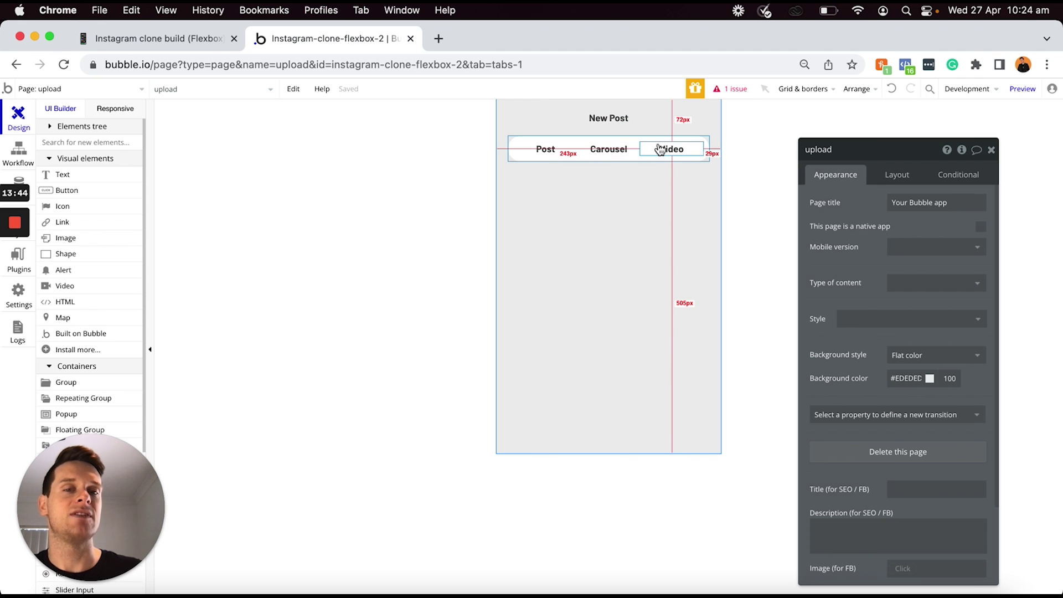
Preview the upload page responsively at wider and narrower widths to check how the Post, Carousel and Video texts spread out
click(115, 110)
drag(517, 127, 755, 127)
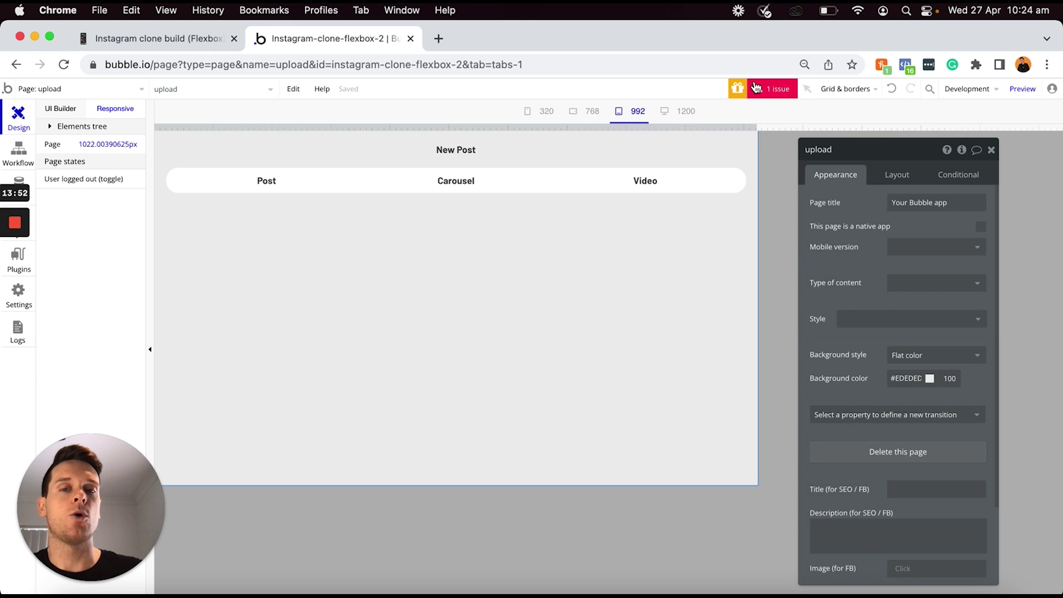
click(463, 185)
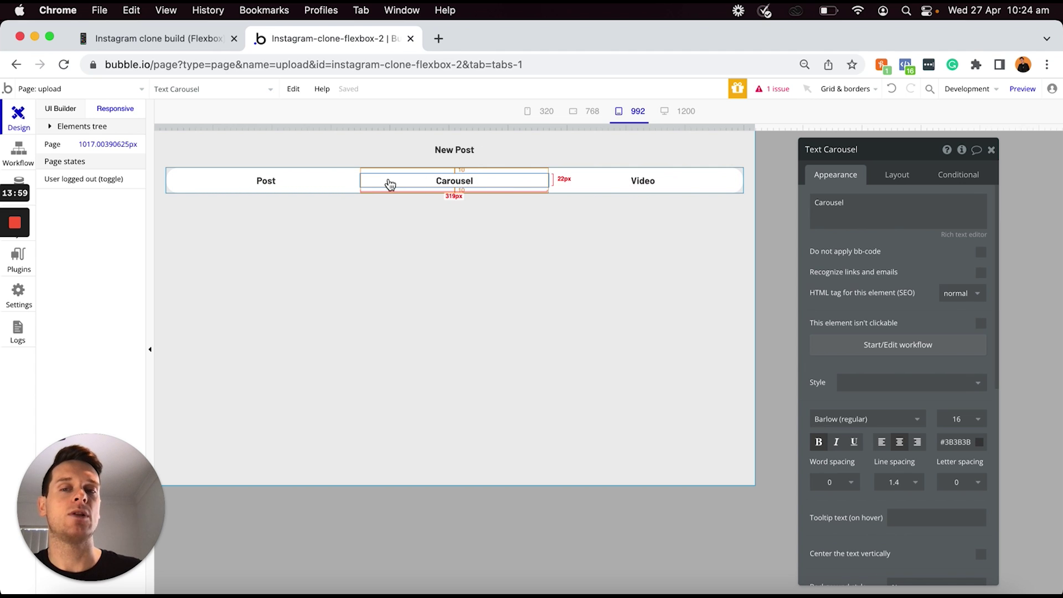
drag(754, 128, 501, 40)
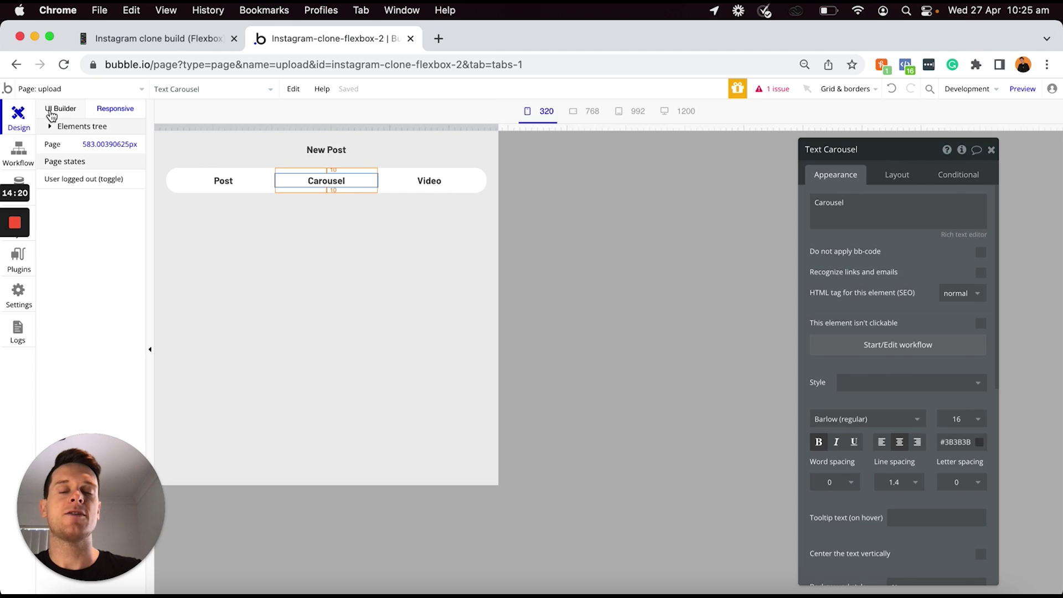
click(60, 111)
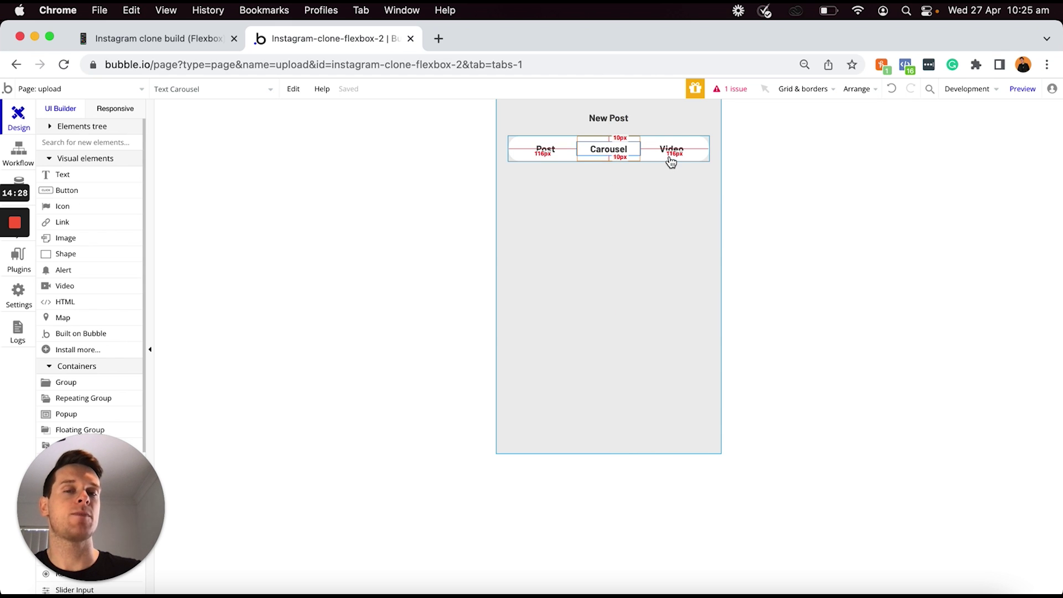
click(548, 148)
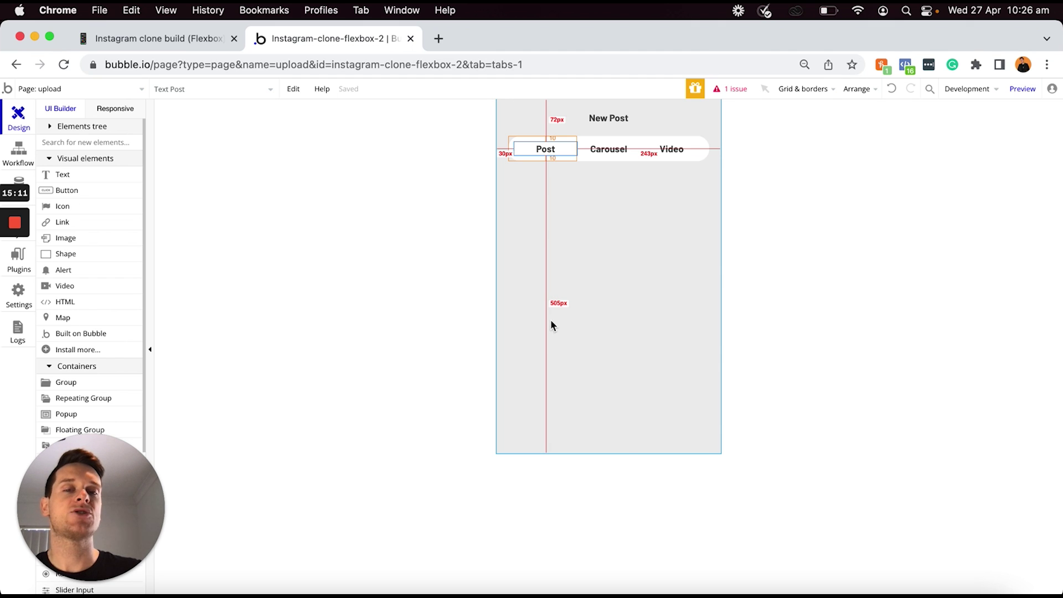
Add a new group below the white options group and name it "Group - Single-image-post"
scroll(103, 355, down, 2)
scroll(103, 355, down, 2)
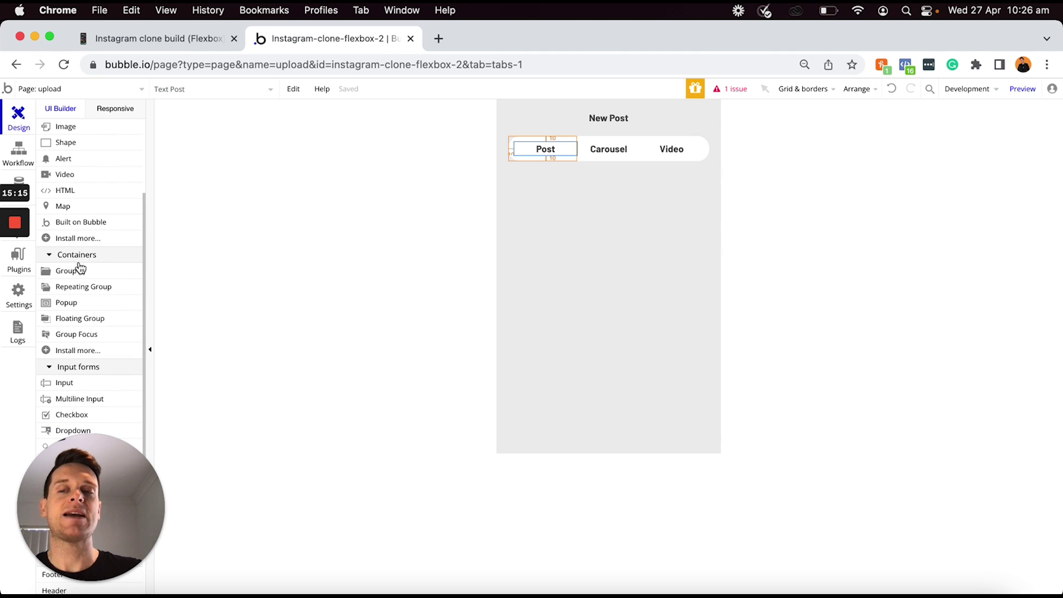
click(69, 273)
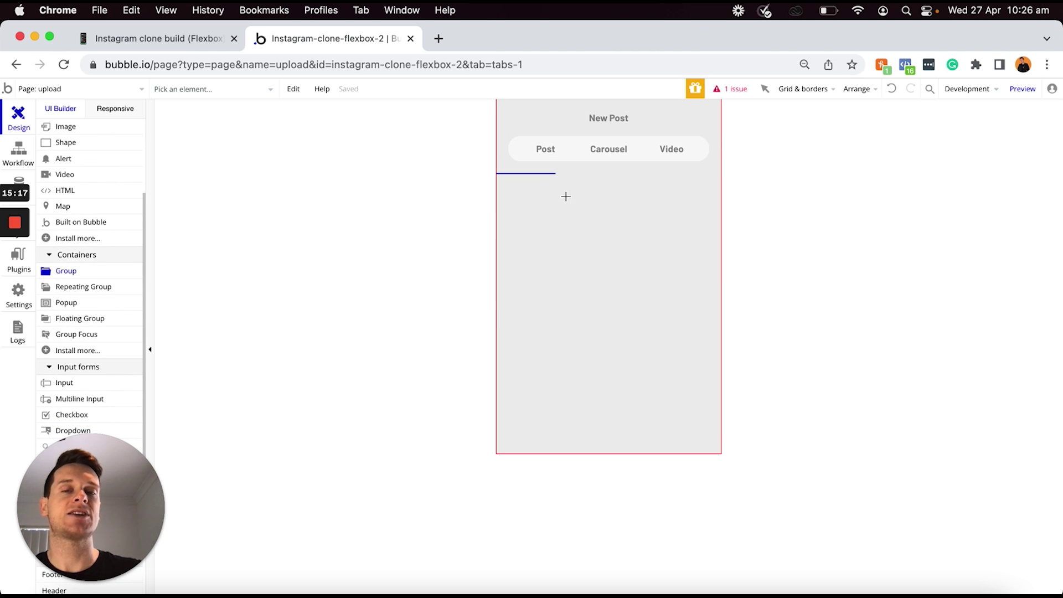
click(566, 196)
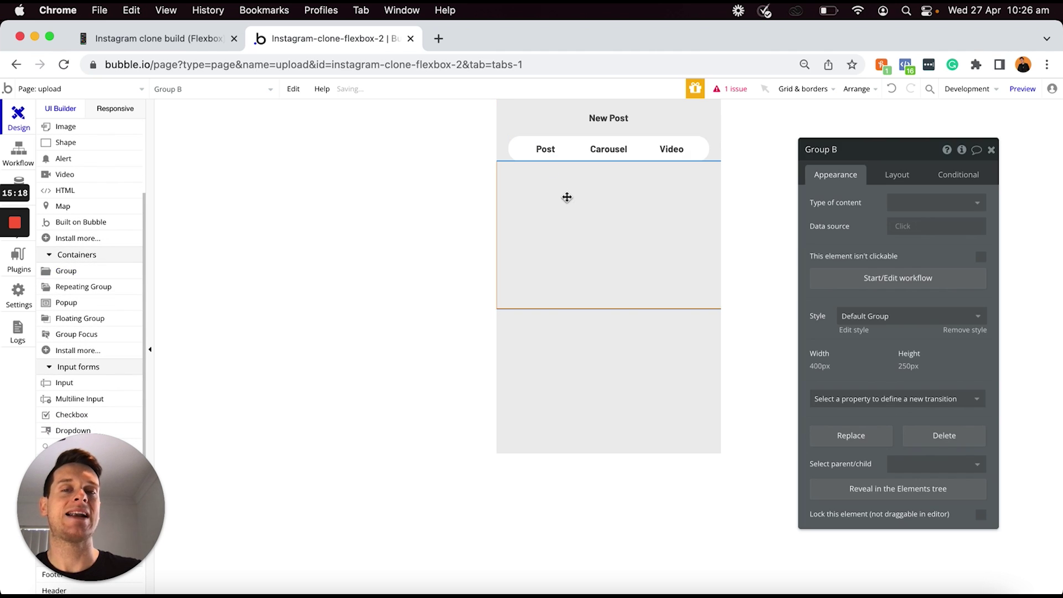
click(881, 154)
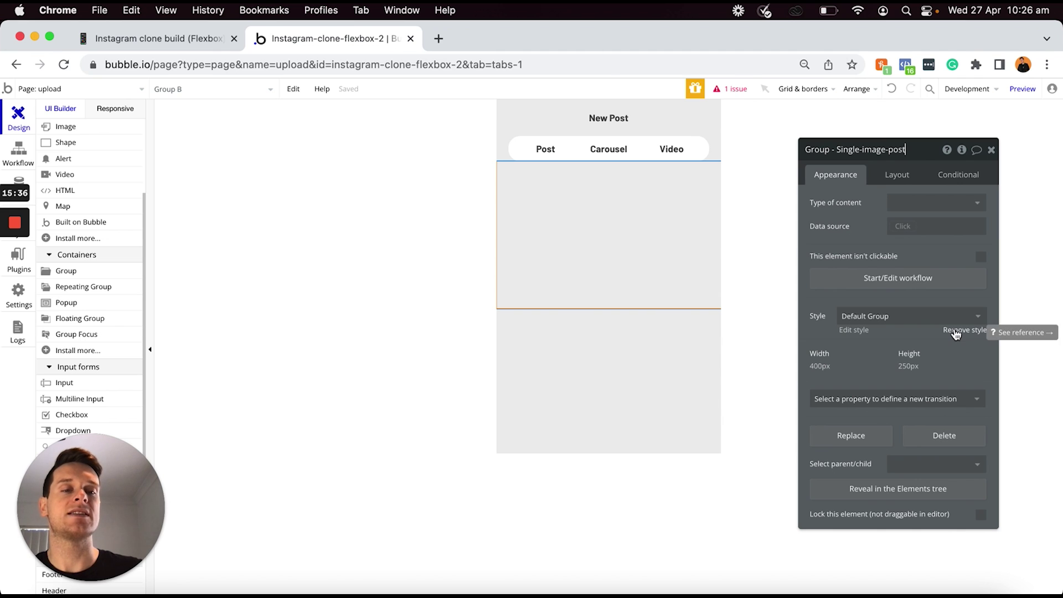
Remove the Single-image-post group's style and give it a flat white #FFFFFF background
click(954, 331)
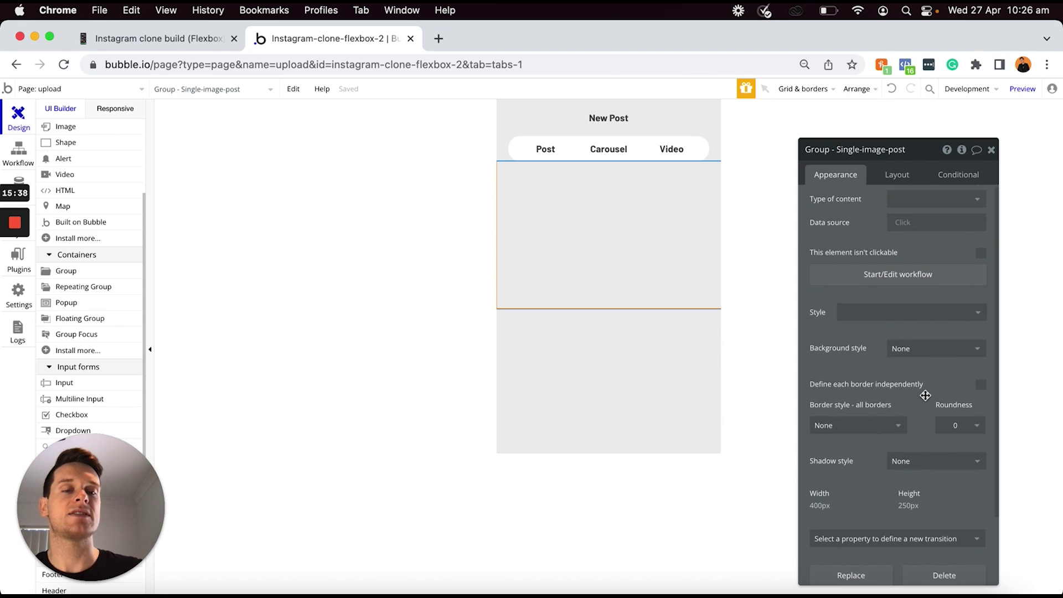
scroll(925, 395, down, 1)
click(932, 322)
click(923, 359)
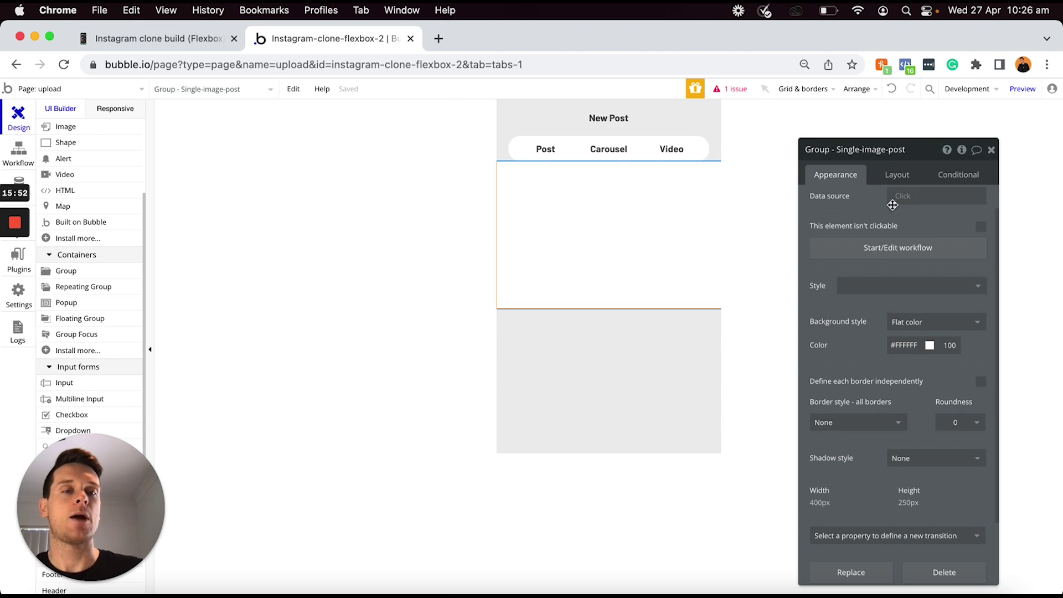
Set the Single-image-post group's container layout to Column, turn off its fixed width and set its minimum width to 0 px
click(887, 174)
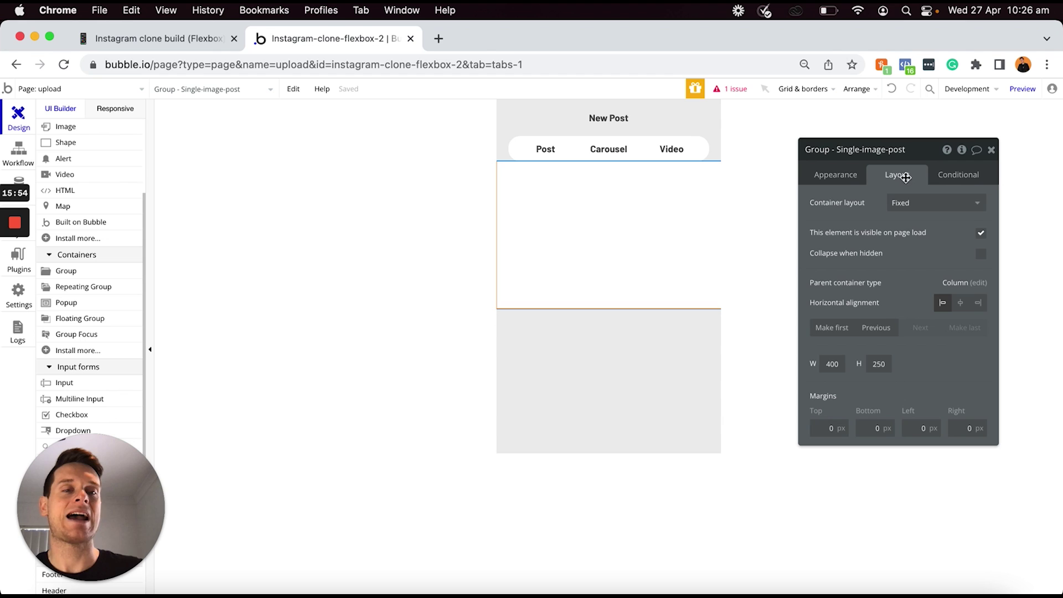
click(910, 206)
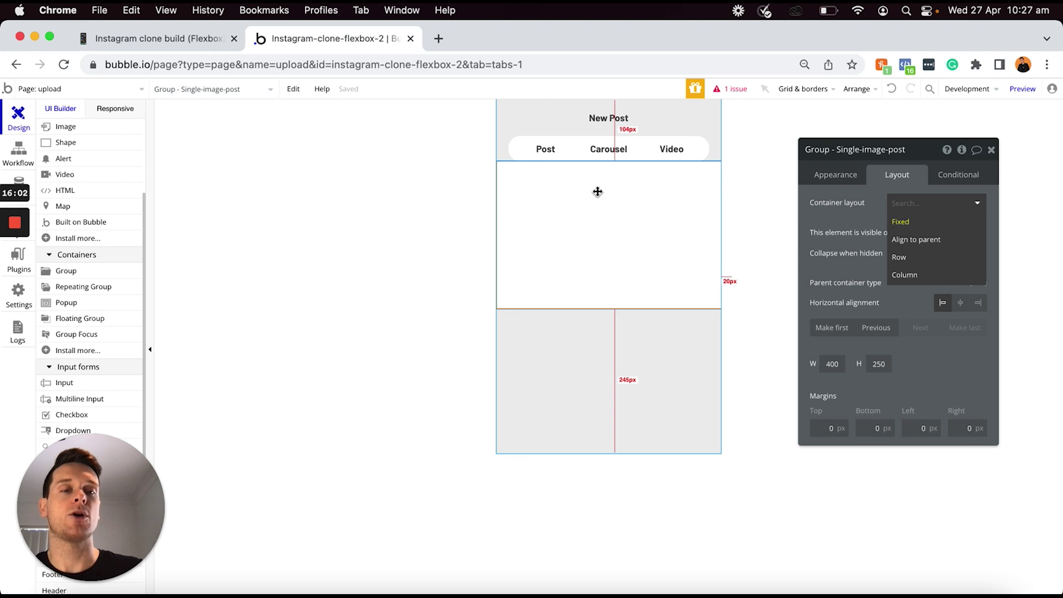
click(911, 278)
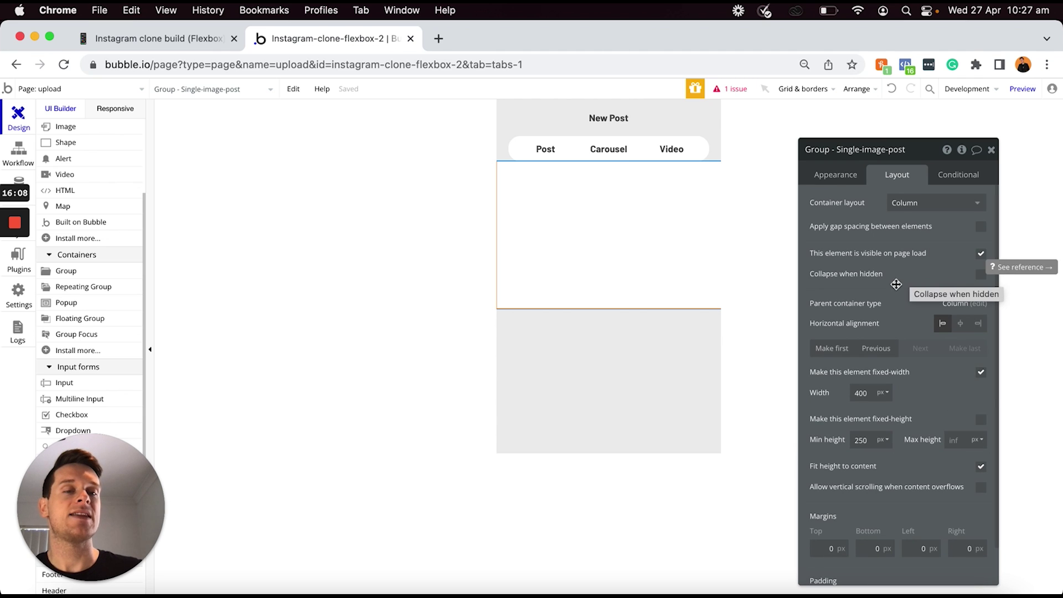
click(981, 373)
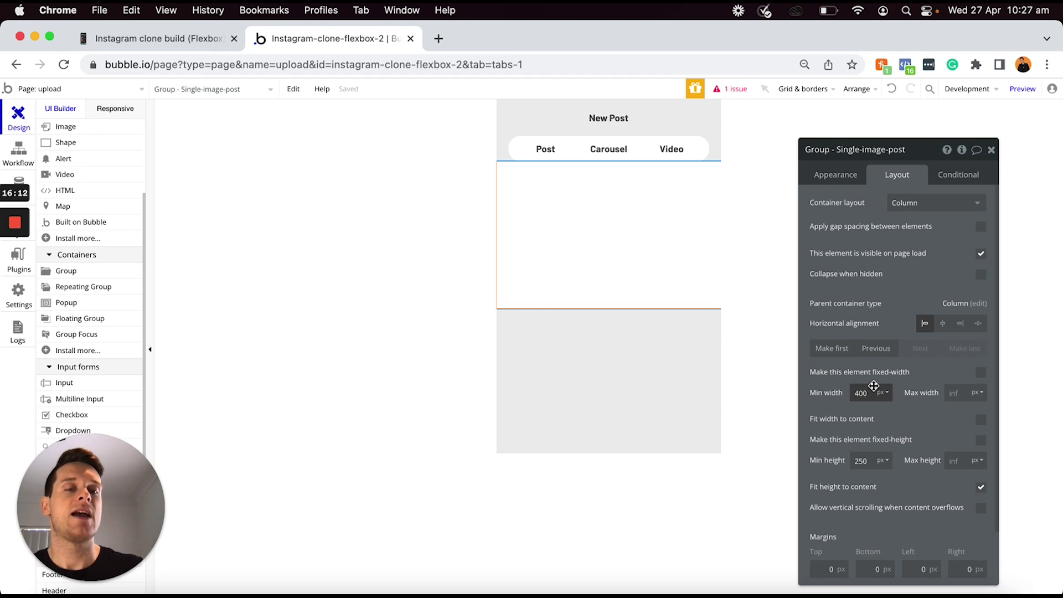
text(0)
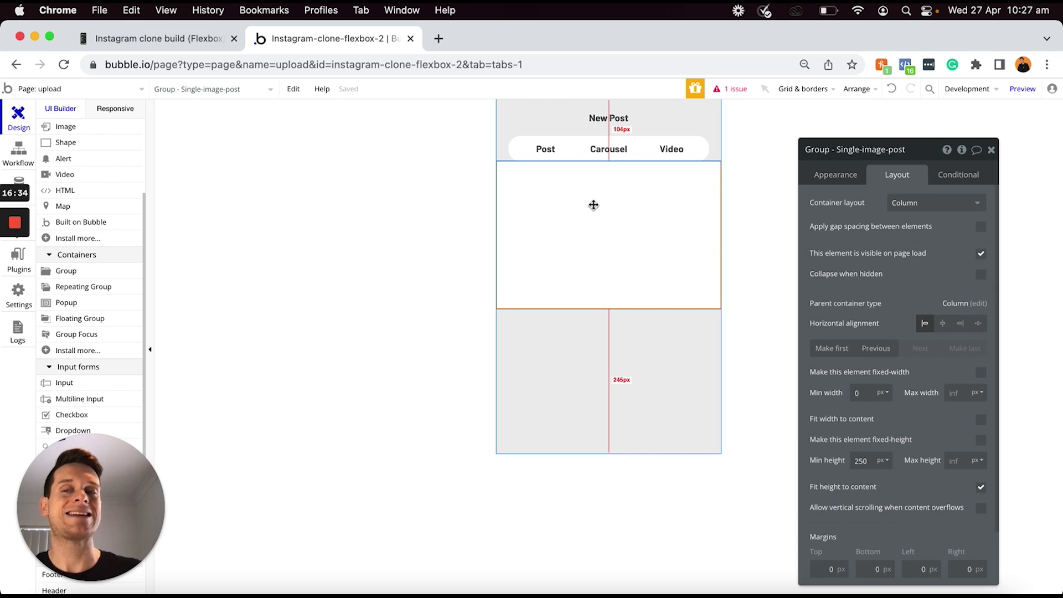
Add a picture uploader inside the Single-image-post group and name it "PictureUploader - Single-image-post"
scroll(105, 254, down, 5)
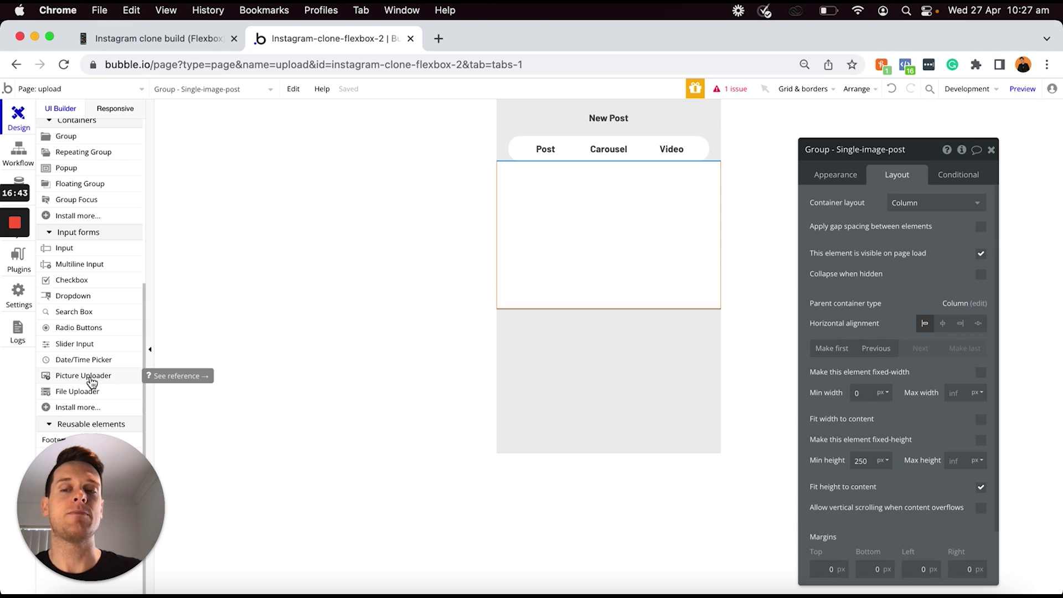
click(88, 376)
click(563, 192)
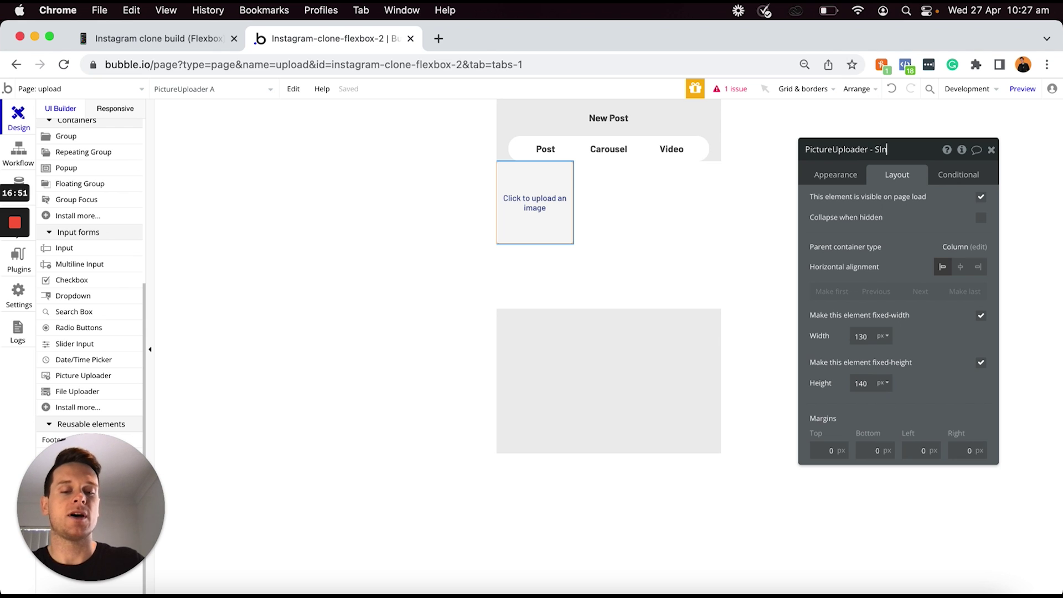
text(st)
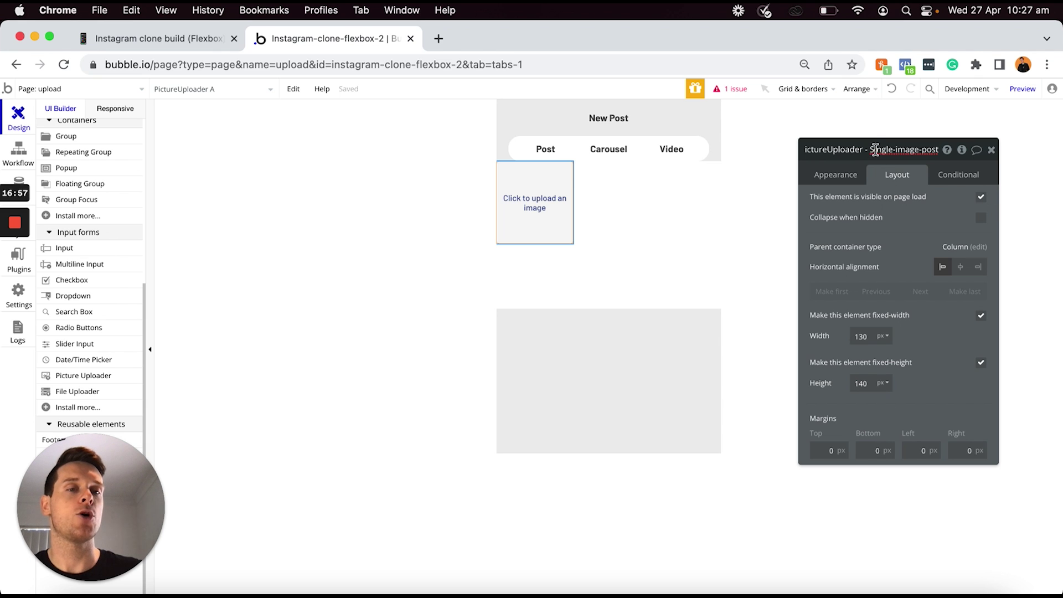
click(877, 148)
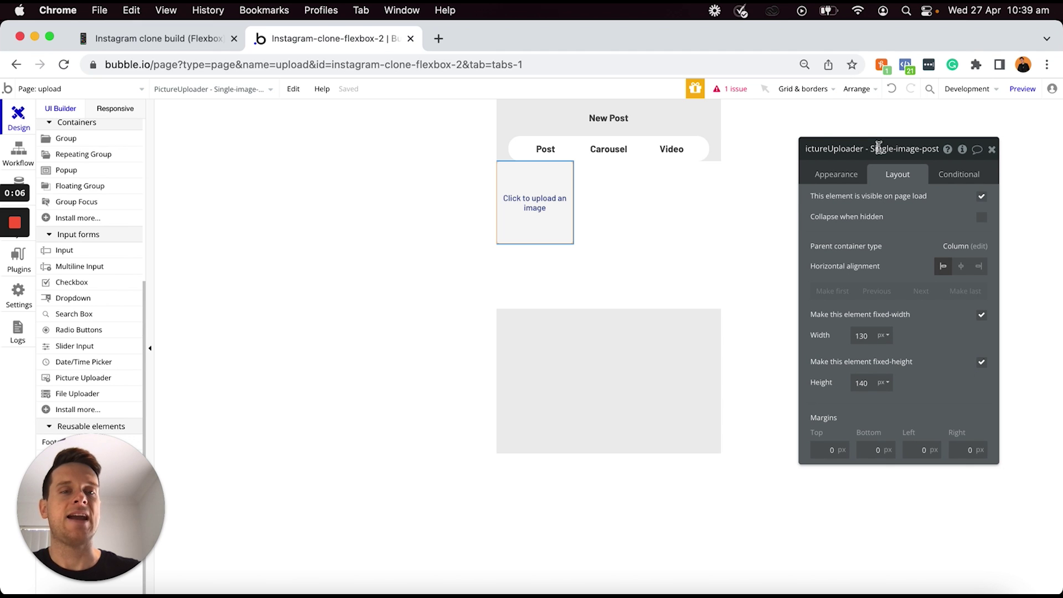
Turn off the picture uploader's fixed width and set its minimum width to 340 px
drag(535, 221, 645, 224)
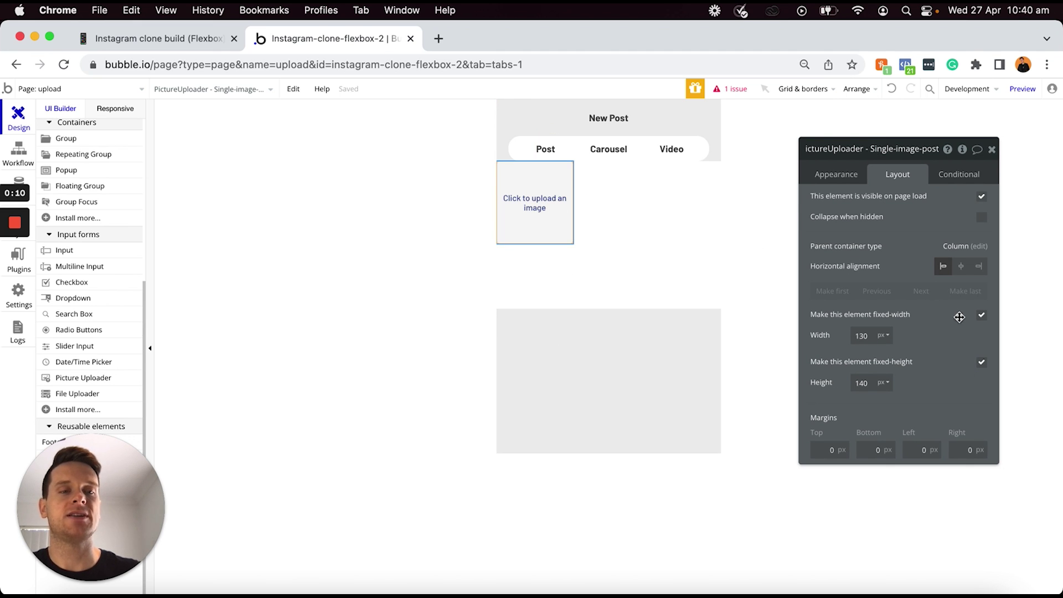
click(981, 315)
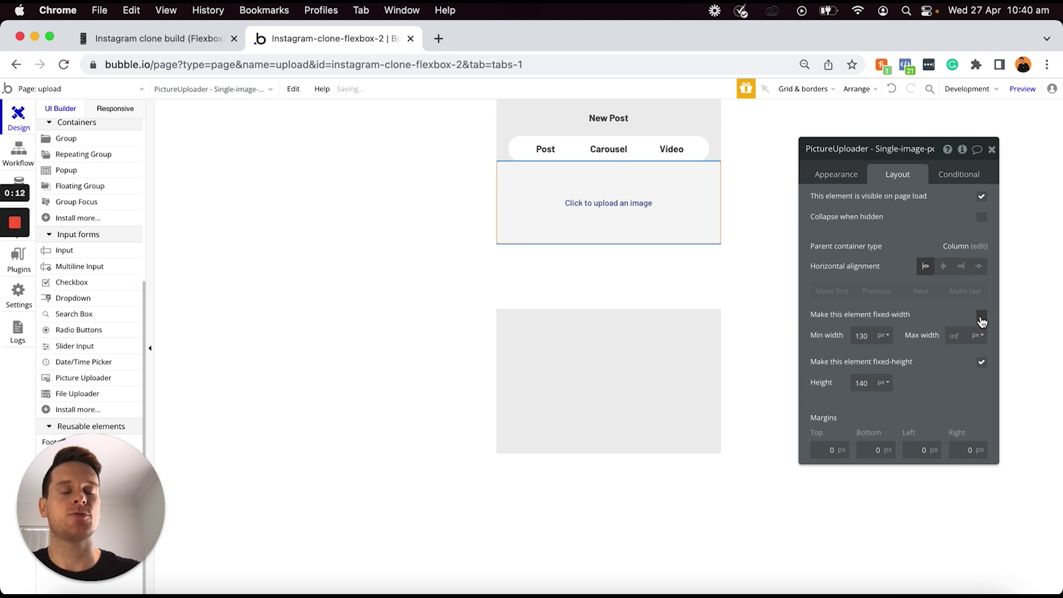
double_click(872, 336)
text(340)
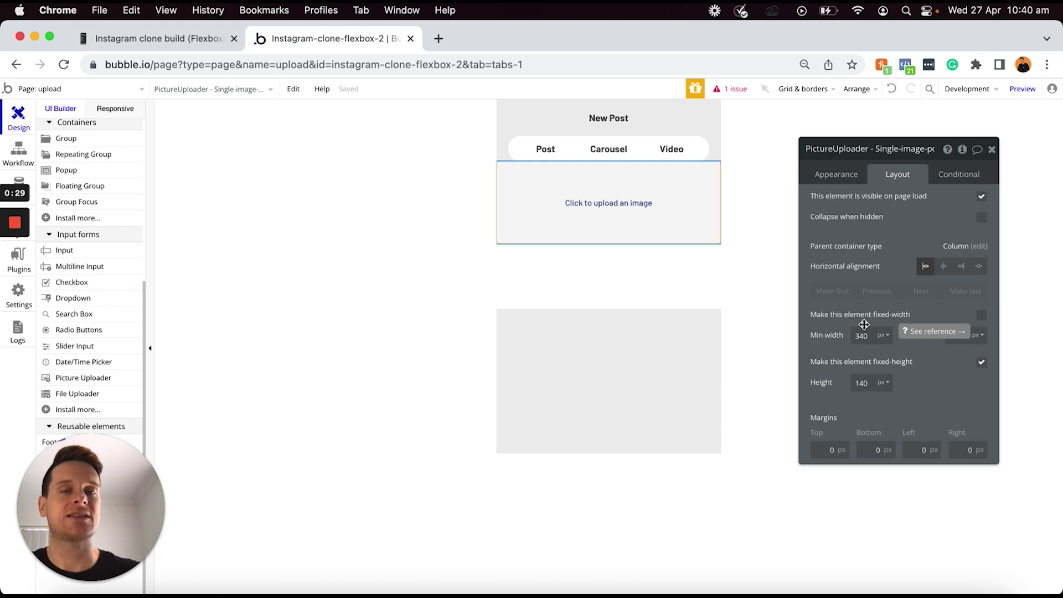
click(500, 346)
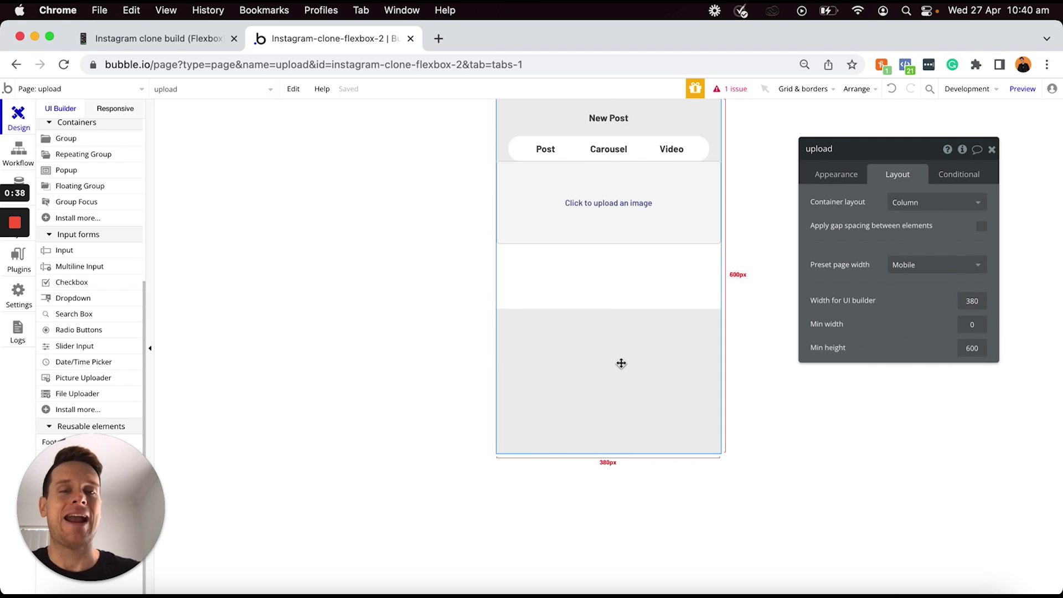
click(627, 304)
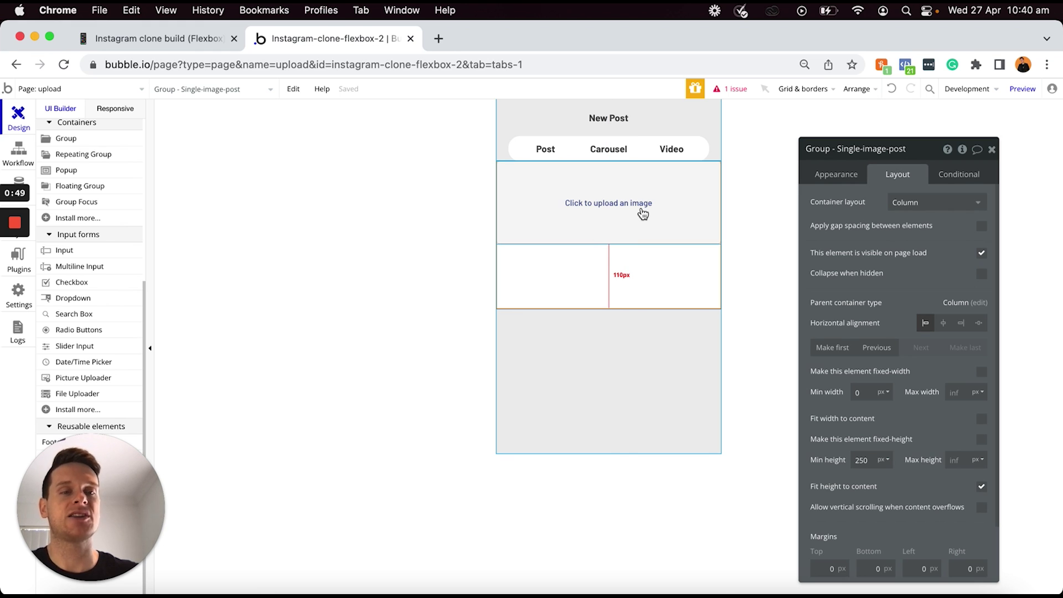
click(642, 210)
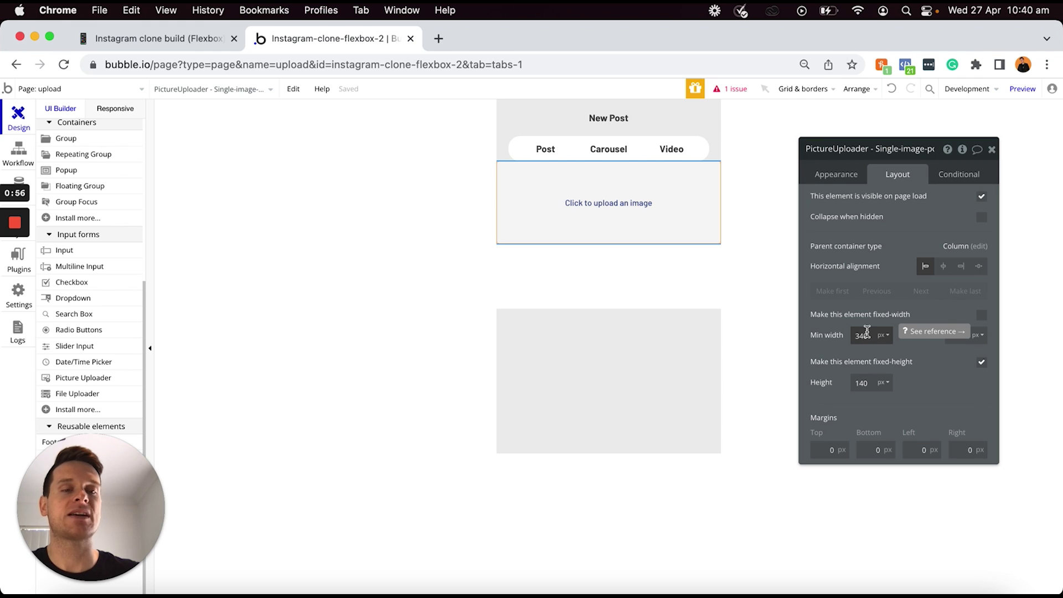
Turn off the picture uploader's fixed height and set its minimum height to 340 px
click(982, 363)
double_click(869, 382)
text(0340)
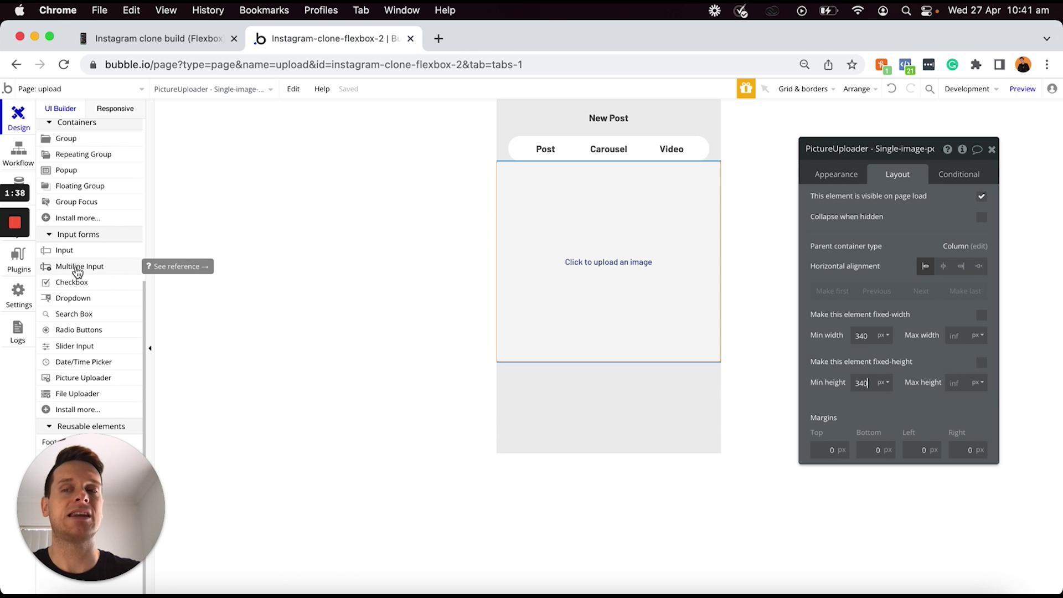
Add a multiline input below the picture uploader in the single-image group and name it "MultilineInput - Single-post-image"
drag(72, 269, 526, 354)
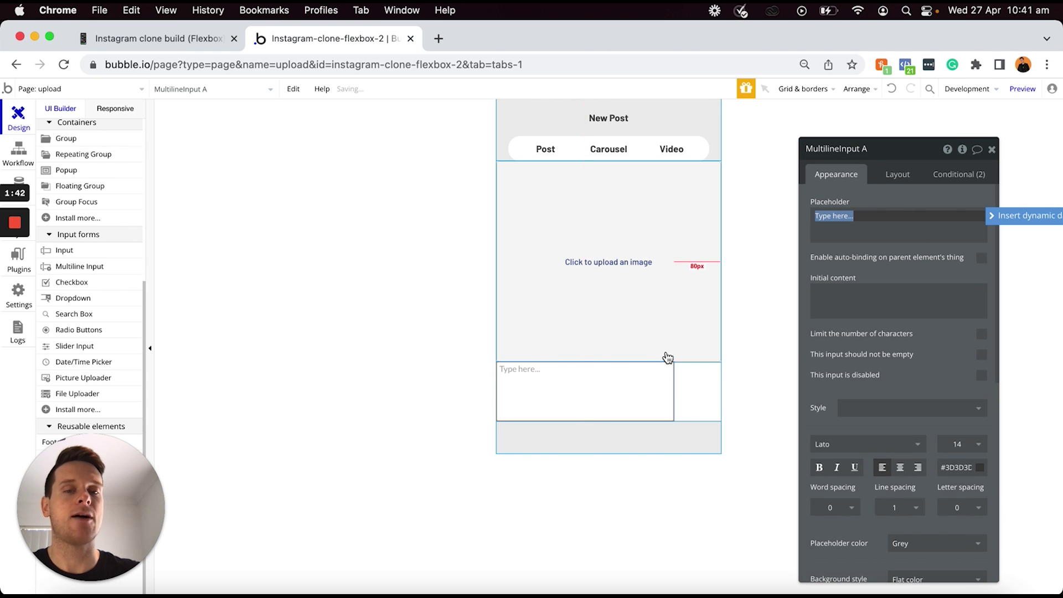
click(889, 145)
key(BackSpace)
key(BackSpace)
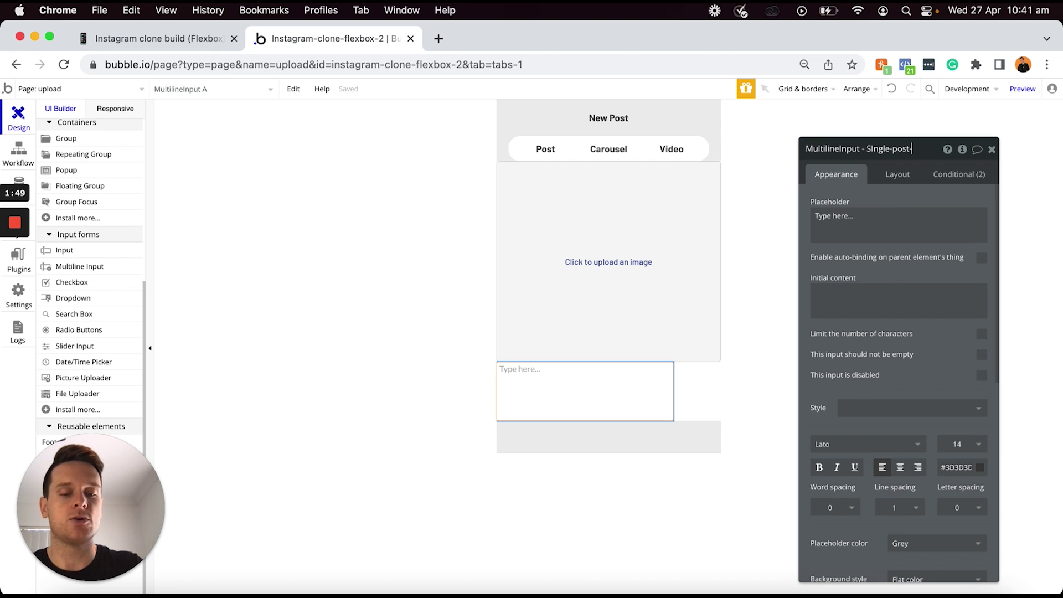
click(875, 149)
key(BackSpace)
text(i)
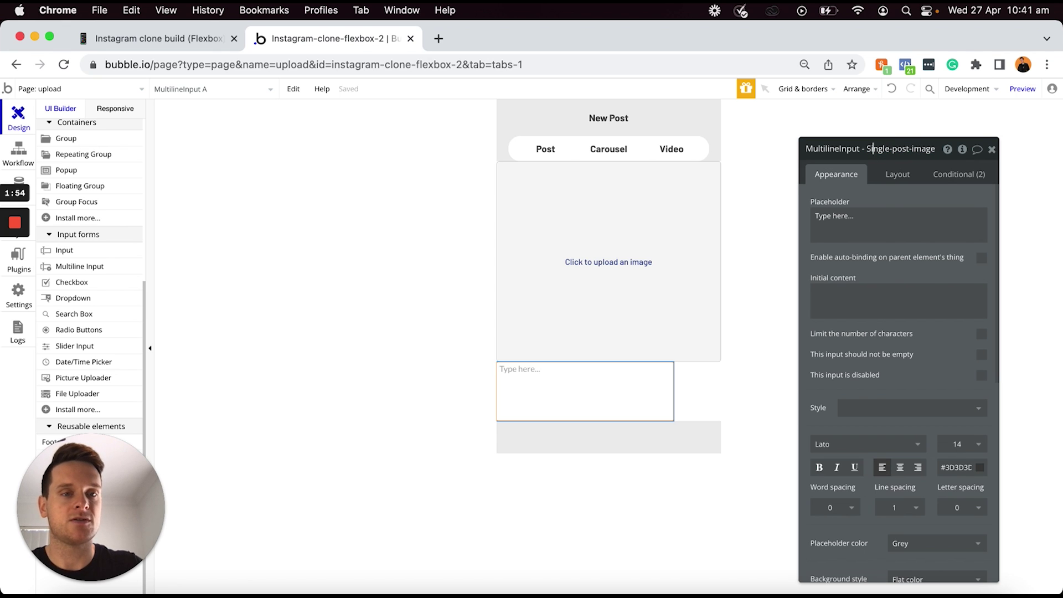
Set the multiline input's placeholder to "Write a caption..."
click(883, 221)
text(Wr)
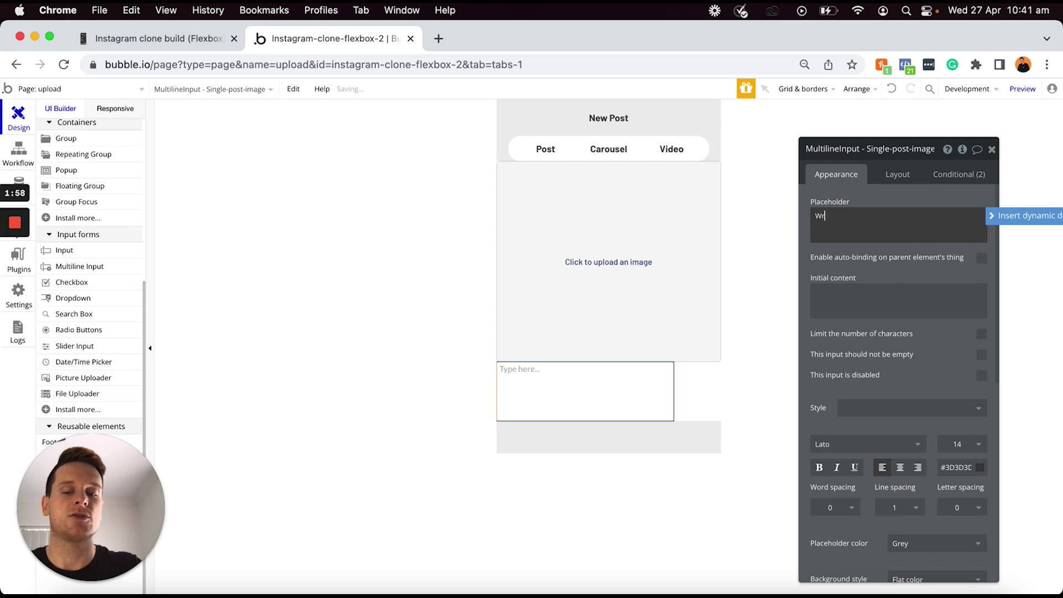
text(ite a caption...)
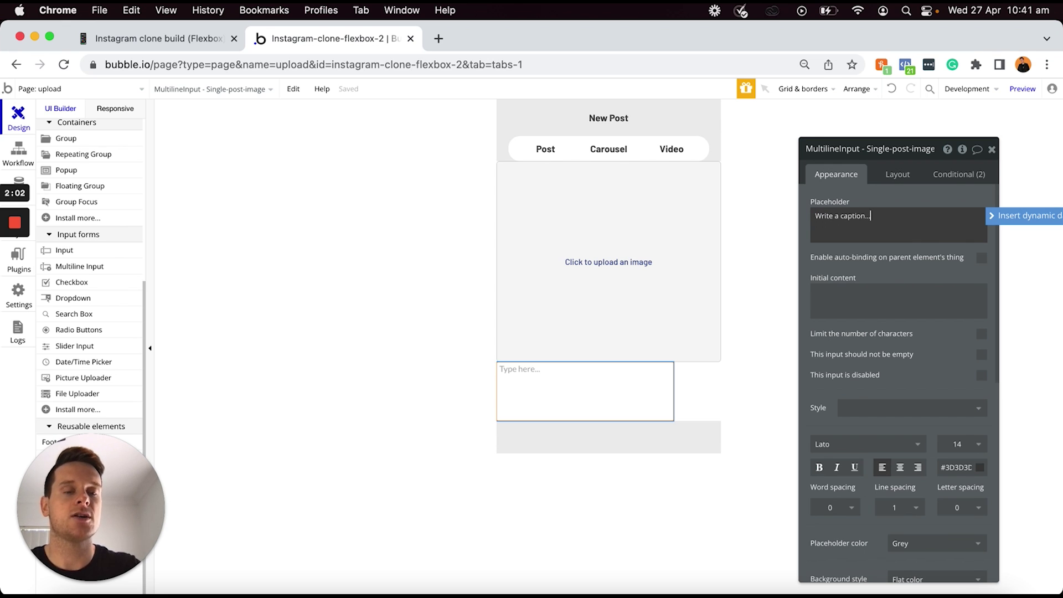
Turn off the multiline input's fixed width and set its minimum width to 340 px
click(895, 177)
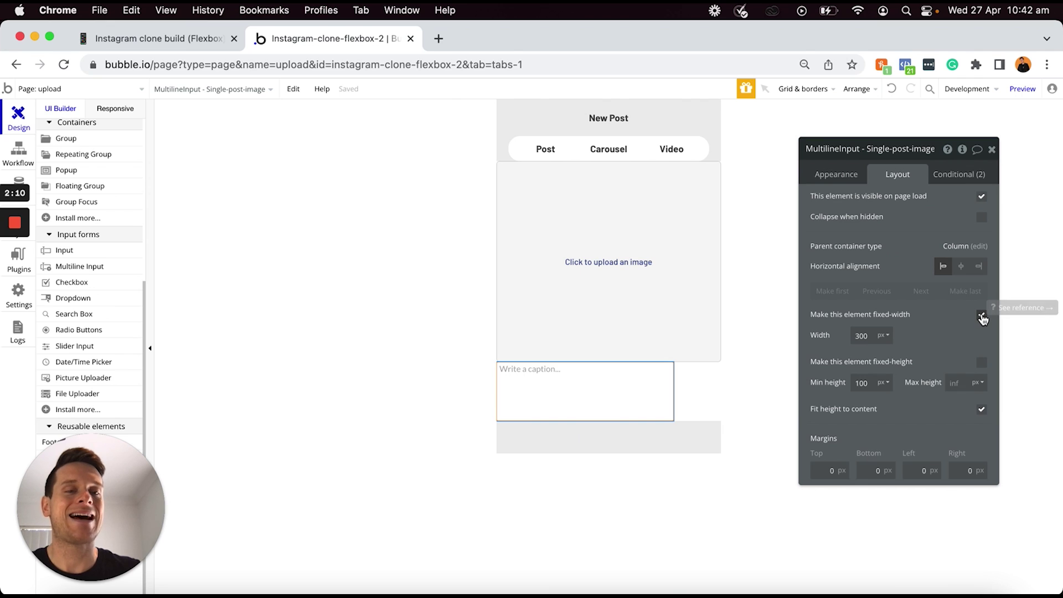
click(982, 317)
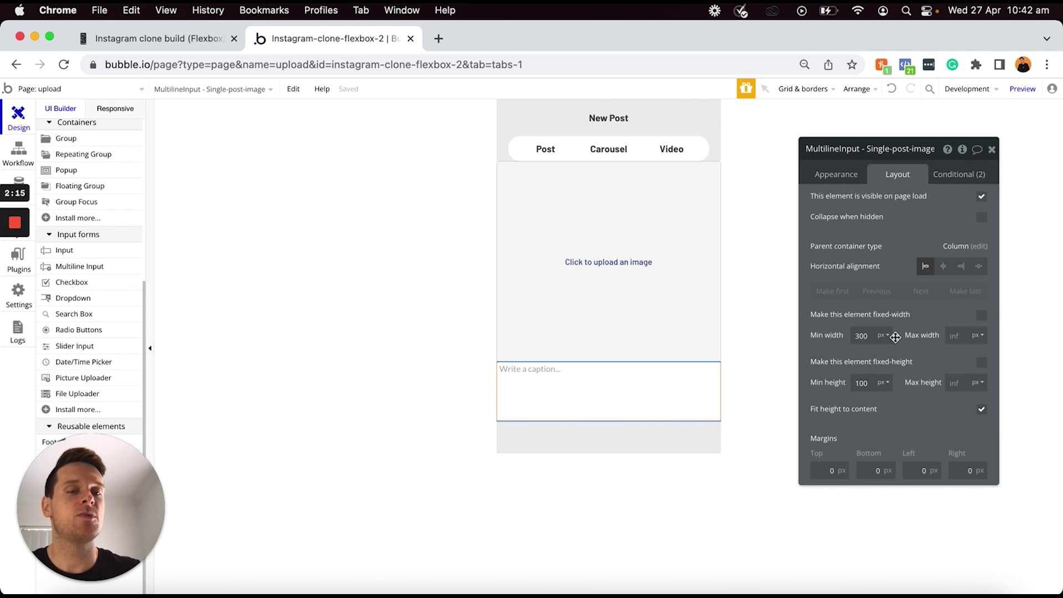
double_click(863, 336)
text(3)
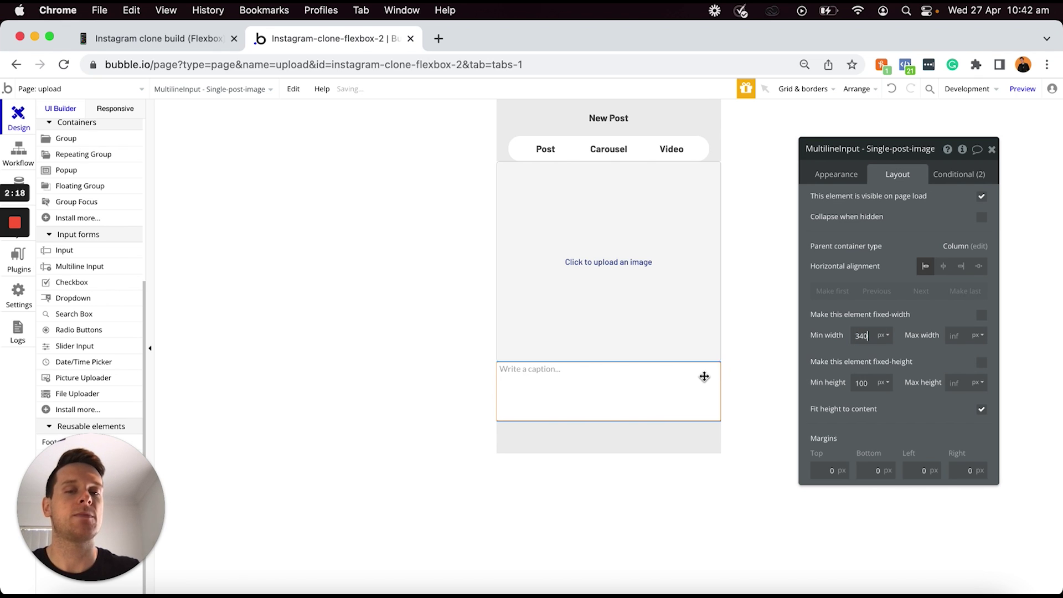
Give the multiline input a minimum height of 50 px and a top margin of 10 px
double_click(870, 384)
text(50)
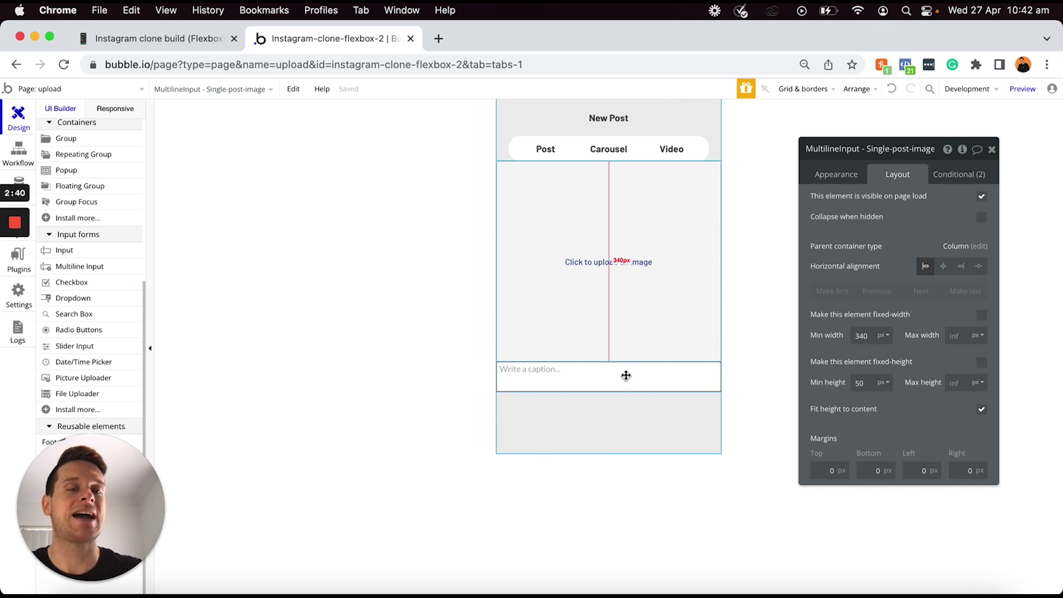
click(824, 470)
text(1)
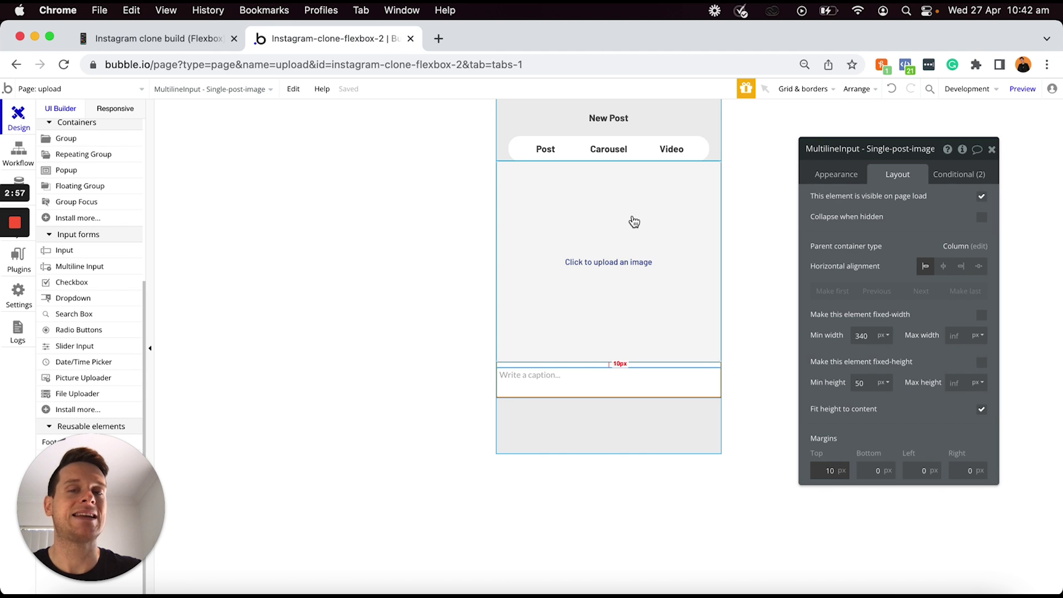
Add a text element to the single-image post group and reorder it above the picture uploader
scroll(104, 265, up, 3)
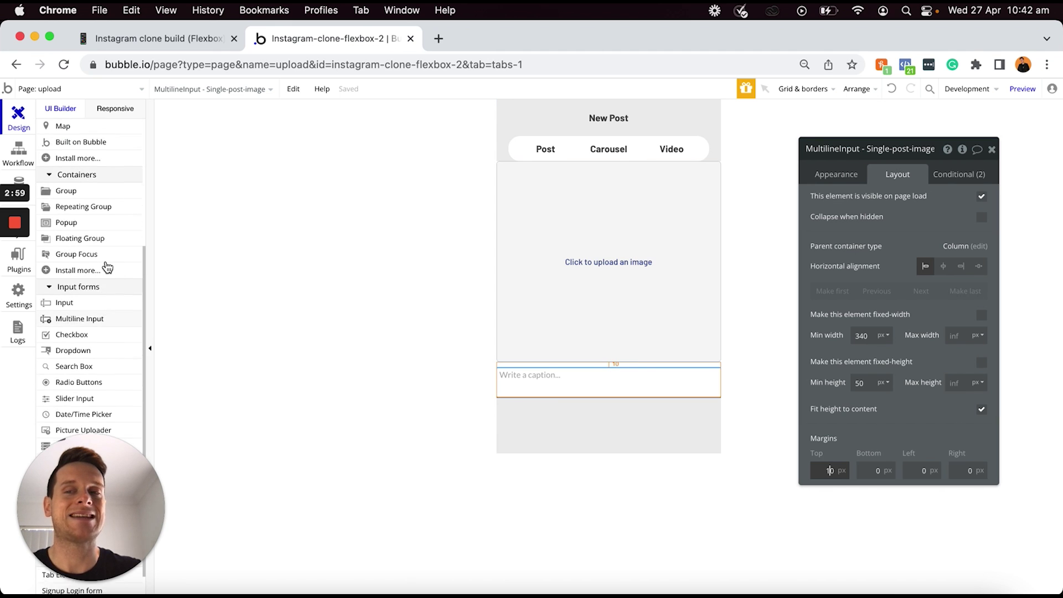
scroll(106, 267, up, 5)
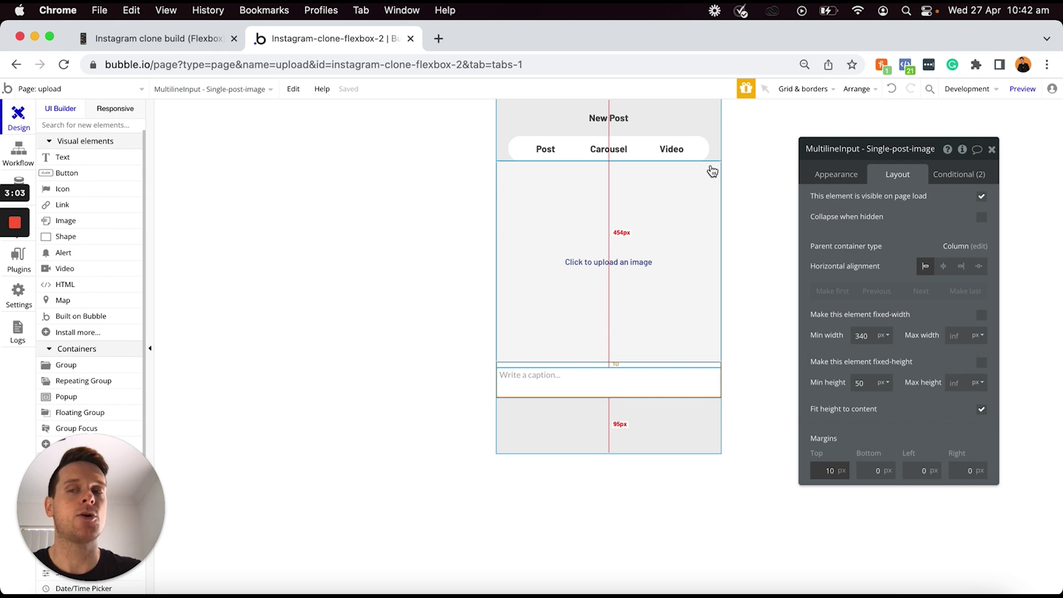
drag(79, 161, 646, 238)
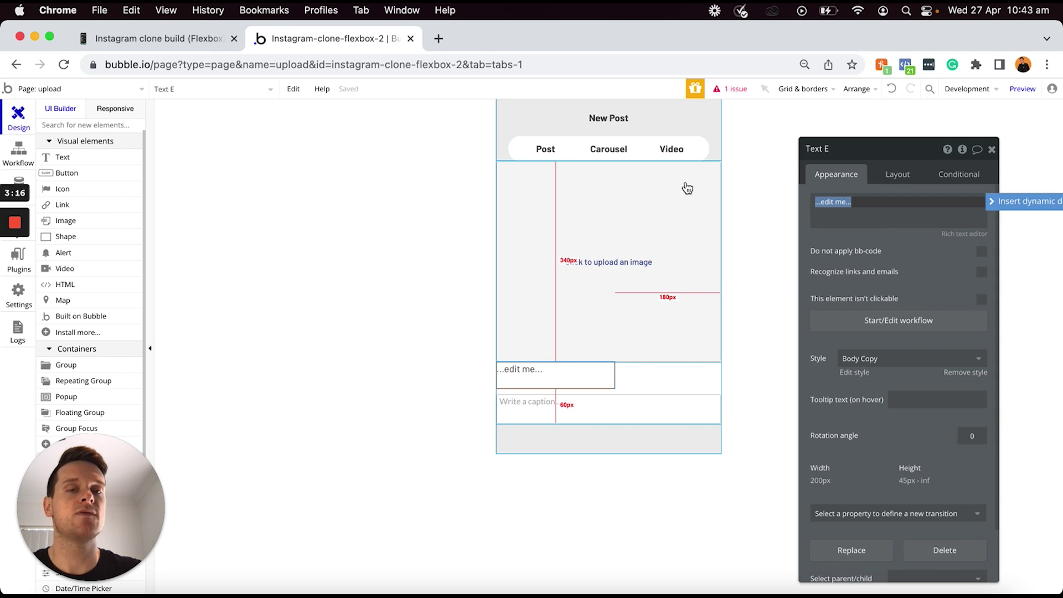
click(898, 174)
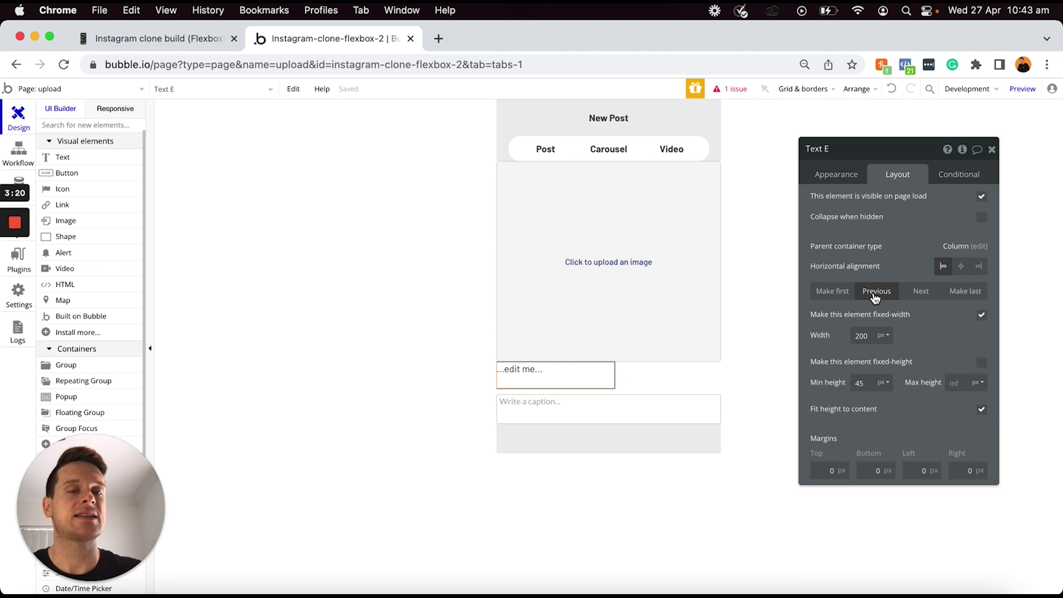
click(876, 292)
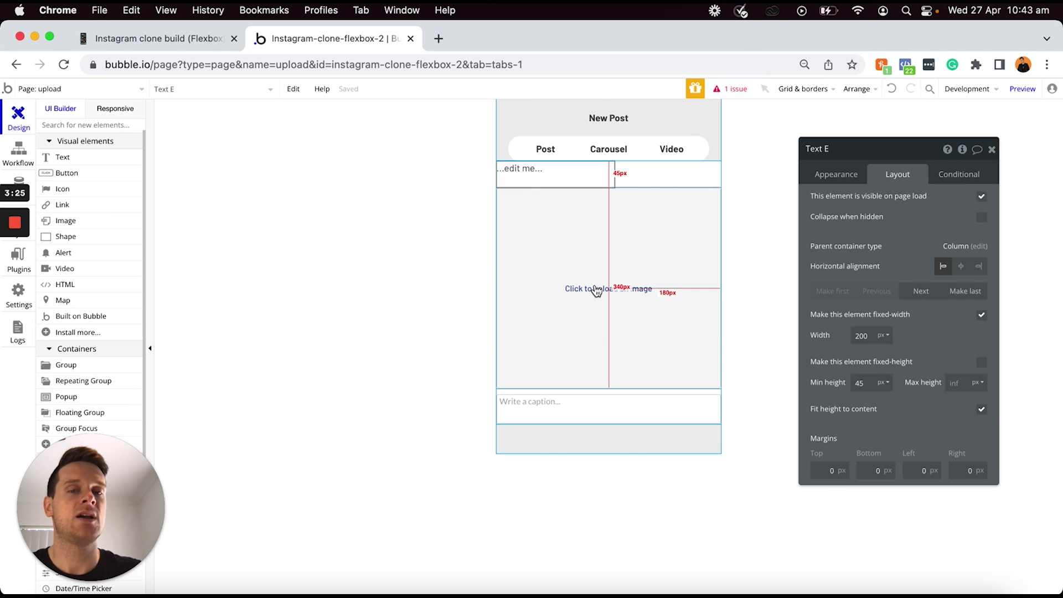
Set the new text element's content to "Share" and name it "Text Share - Single-image-post"
click(841, 173)
click(868, 207)
text(Sh)
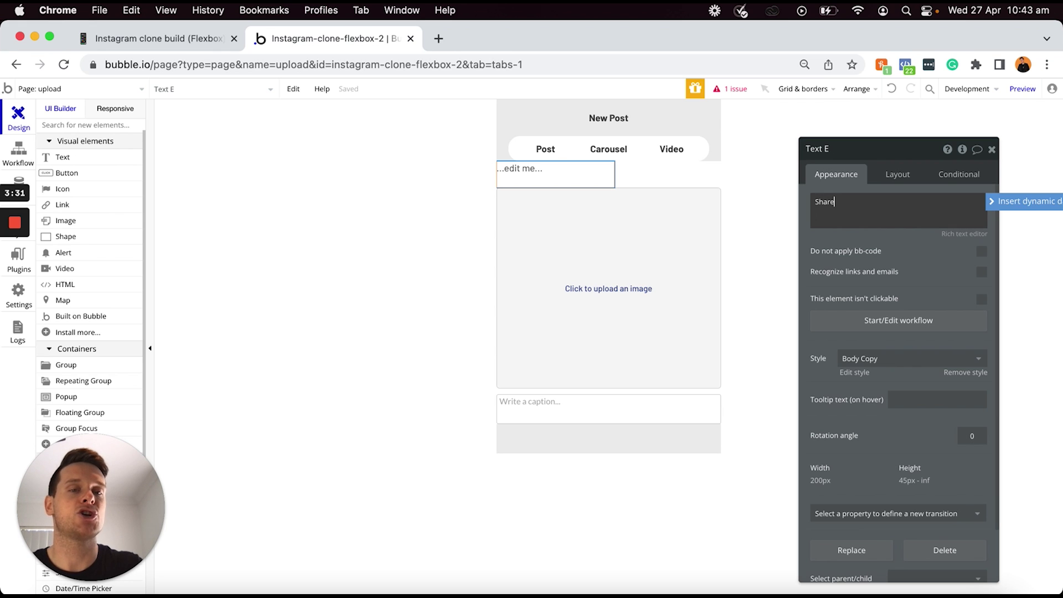
text(are)
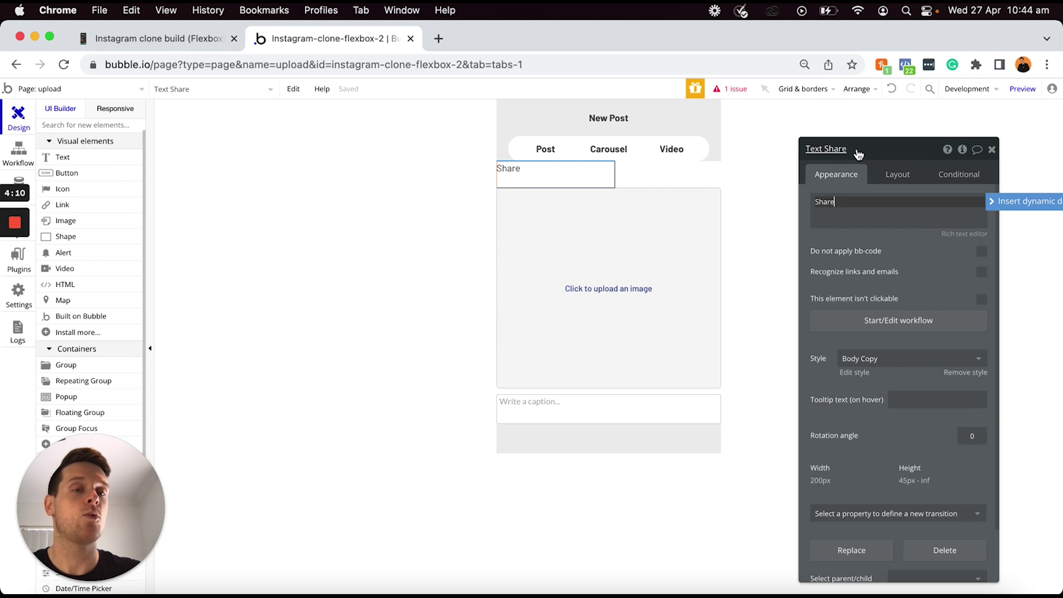
click(858, 151)
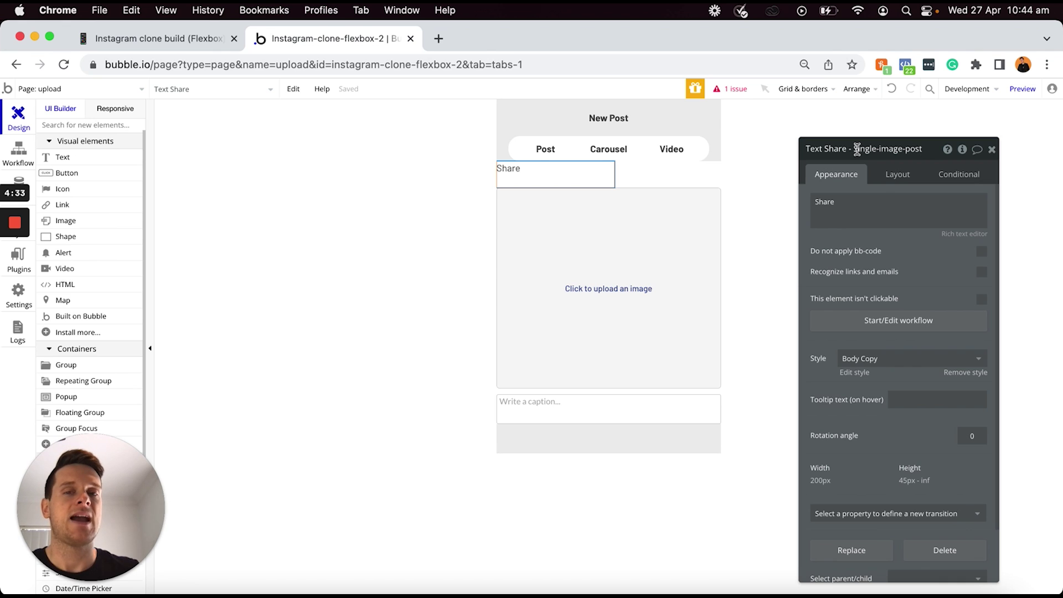
Remove the Share text's style, make it bold and set its font color to #6468F2
click(958, 374)
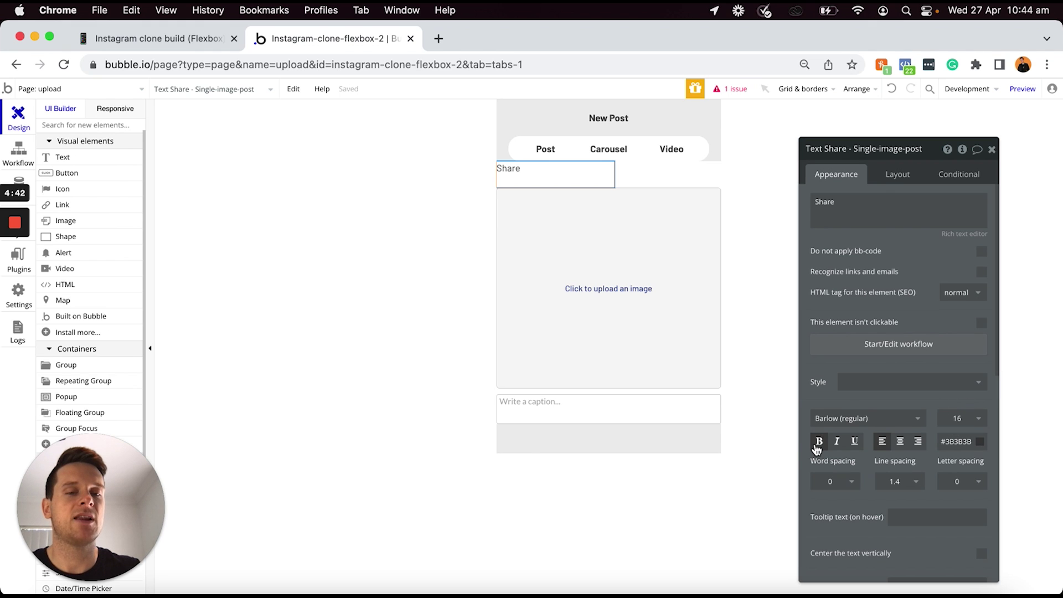
click(819, 443)
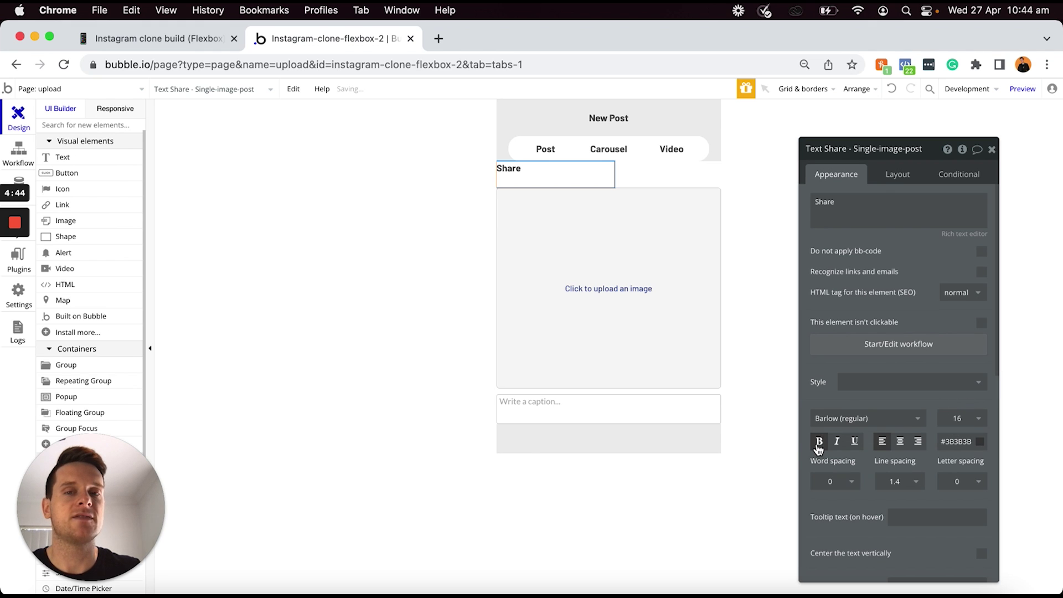
click(963, 441)
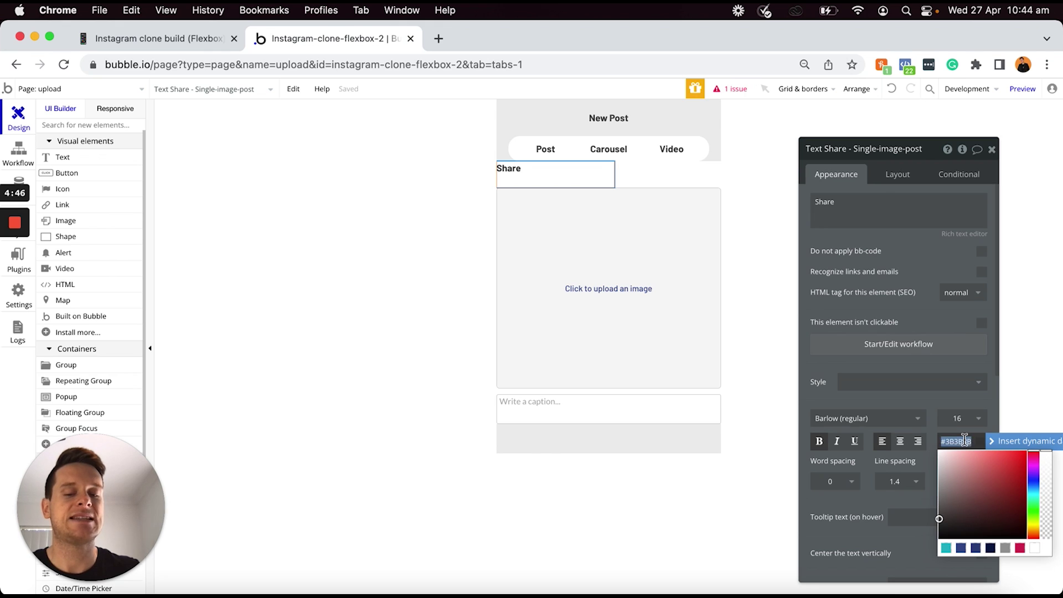
text(#6468F2)
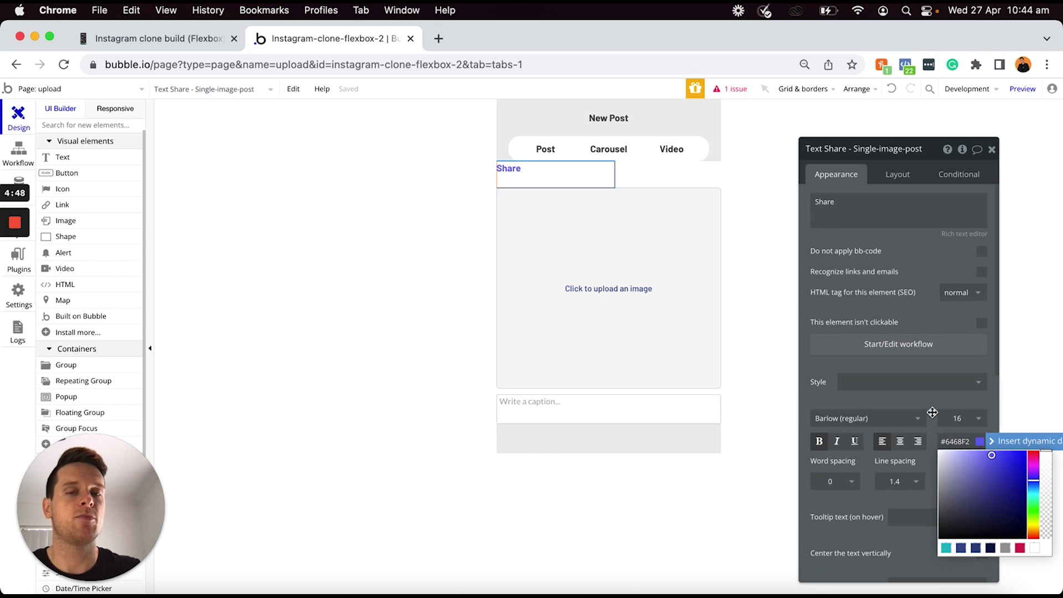
Right-align the Share text within its element and align the element to the right of its parent column
click(930, 403)
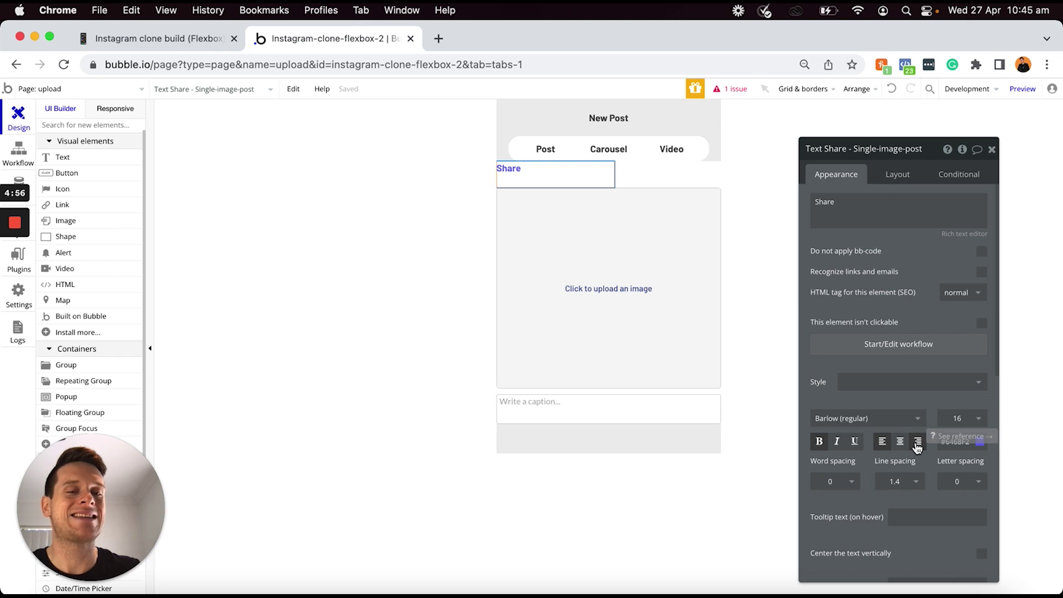
click(918, 444)
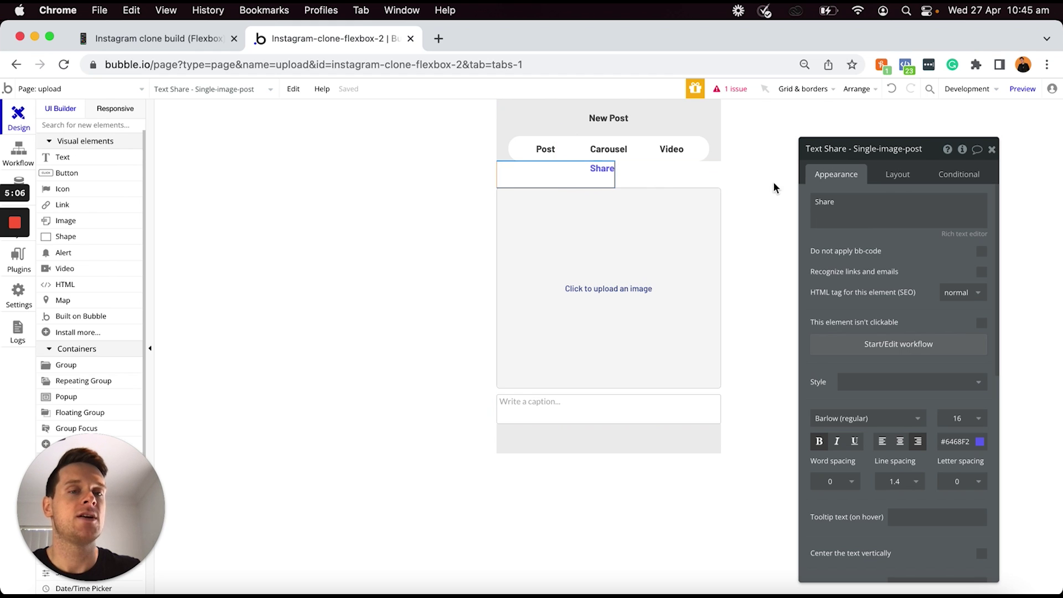
click(897, 177)
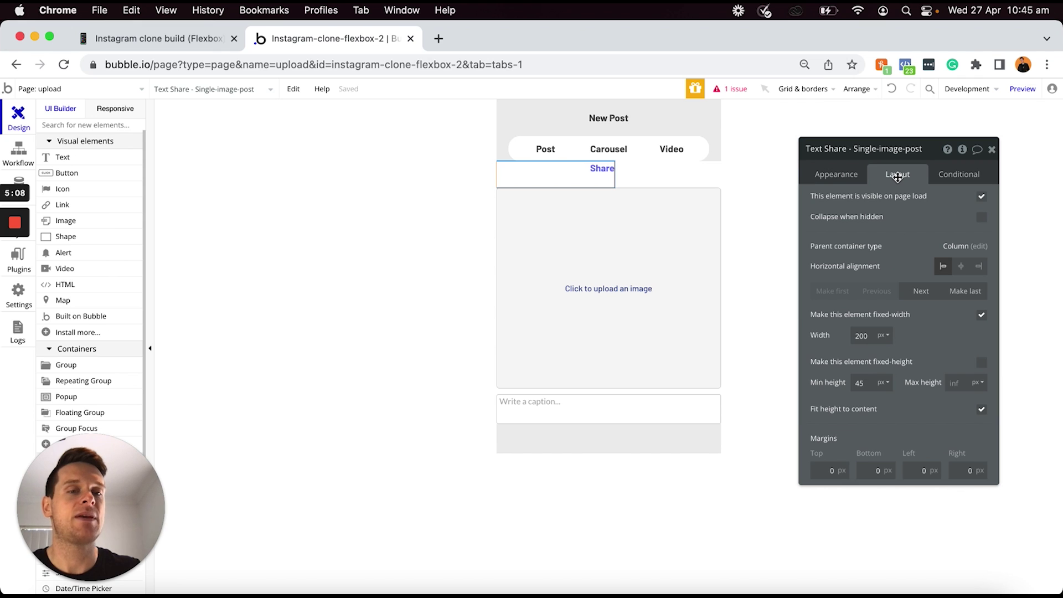
click(979, 267)
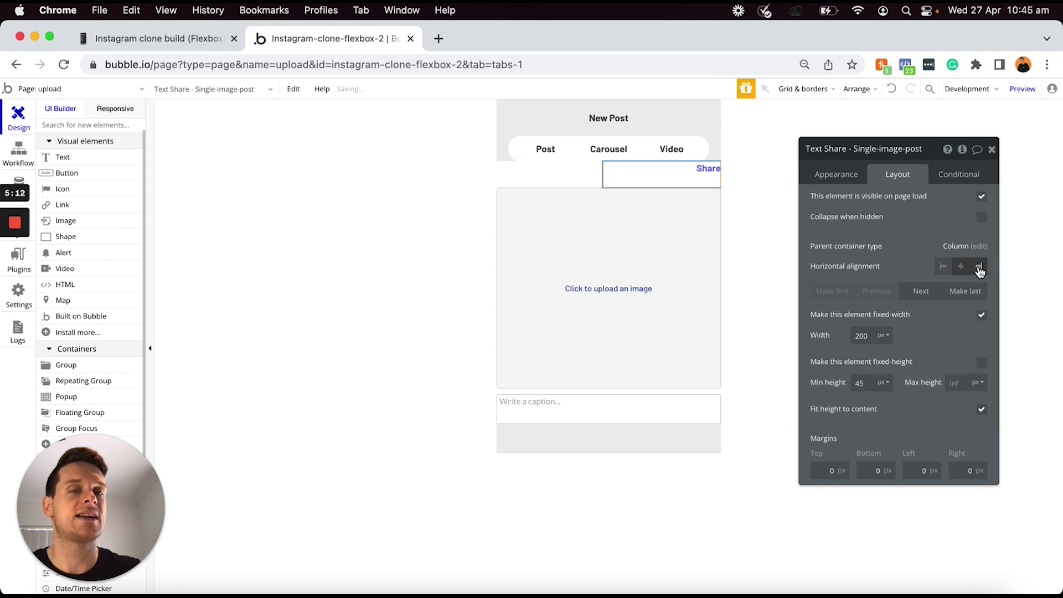
Remove the fixed width from the Share text and set its minimum width and minimum height to 0 px
click(983, 317)
double_click(865, 335)
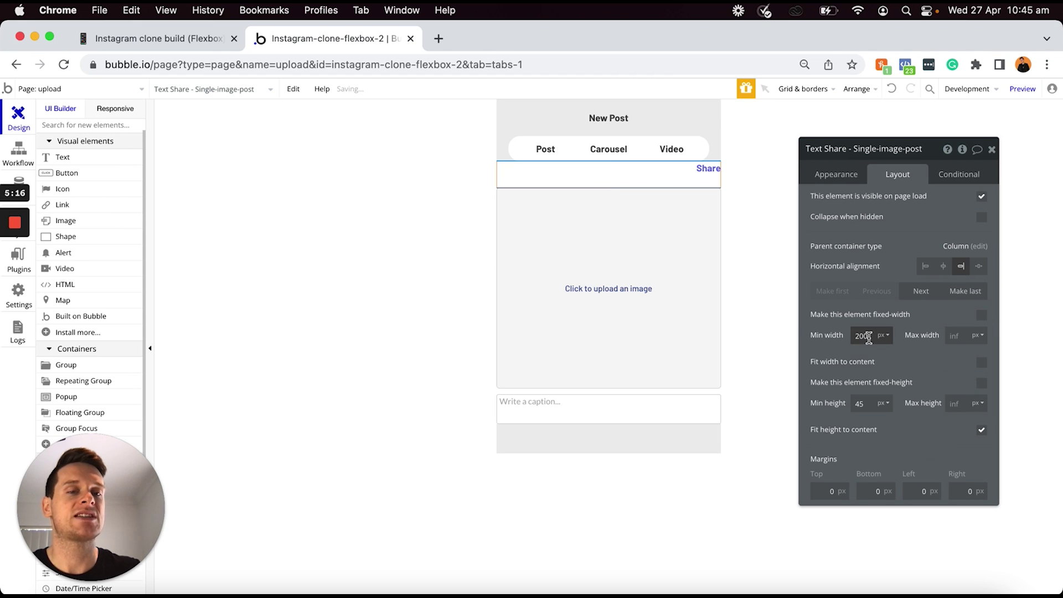
text(0)
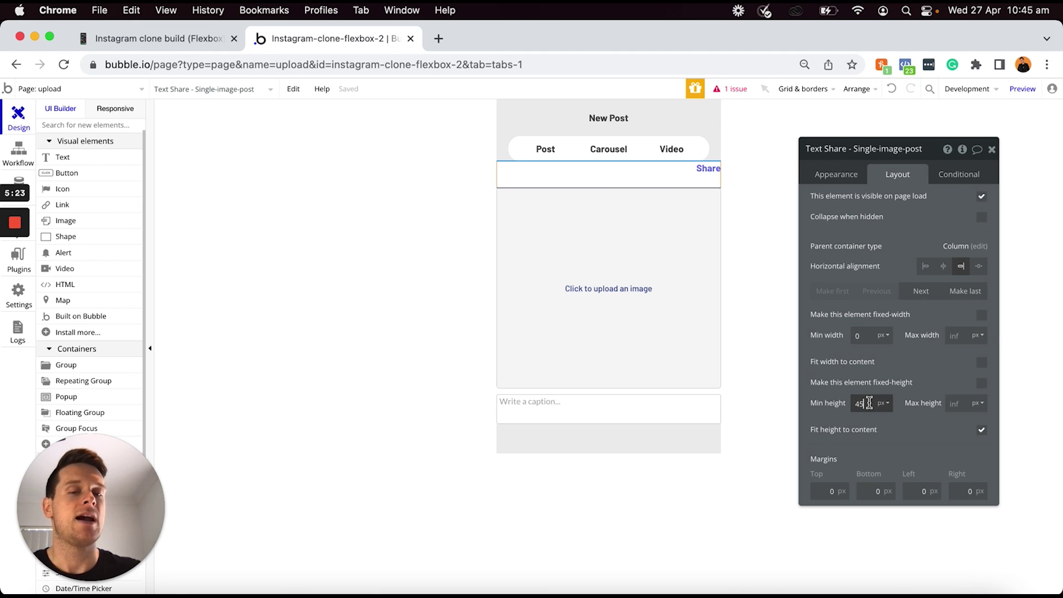
text(0)
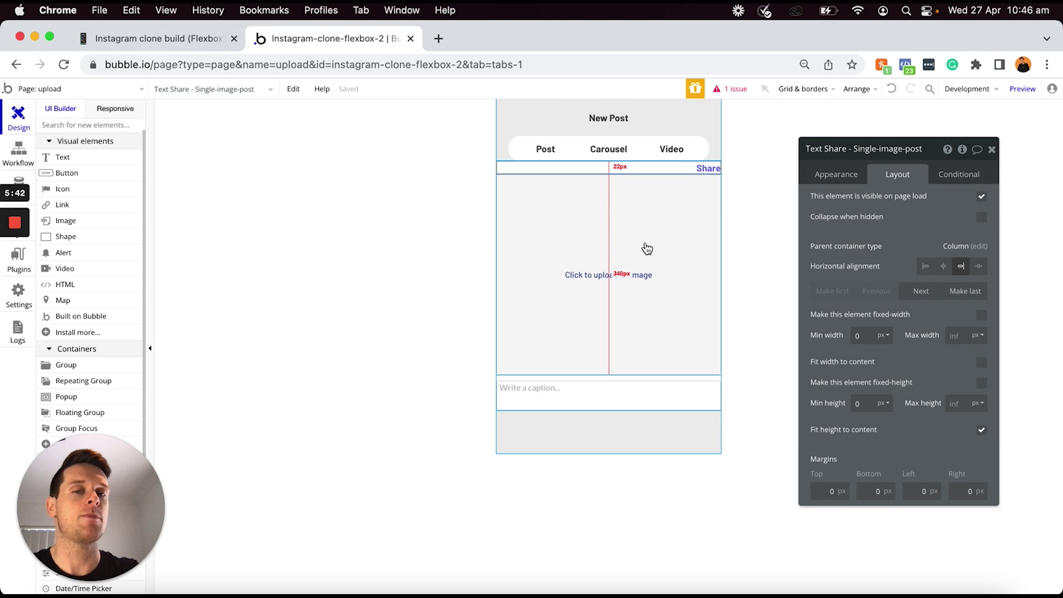
Set the picture uploader's top margin to 10 px and check the caption input's layout settings
click(647, 249)
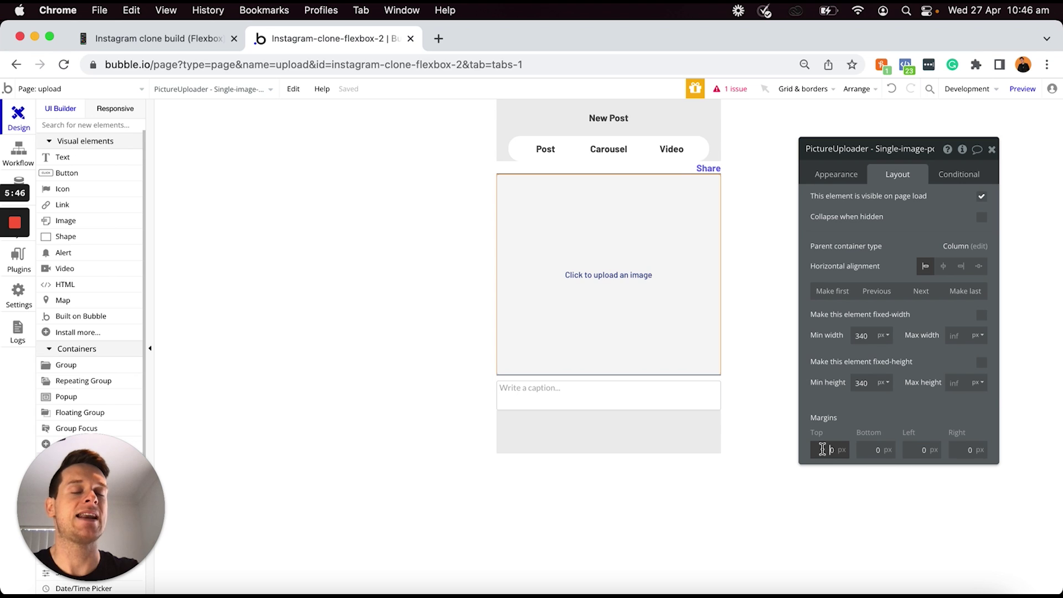
text(1)
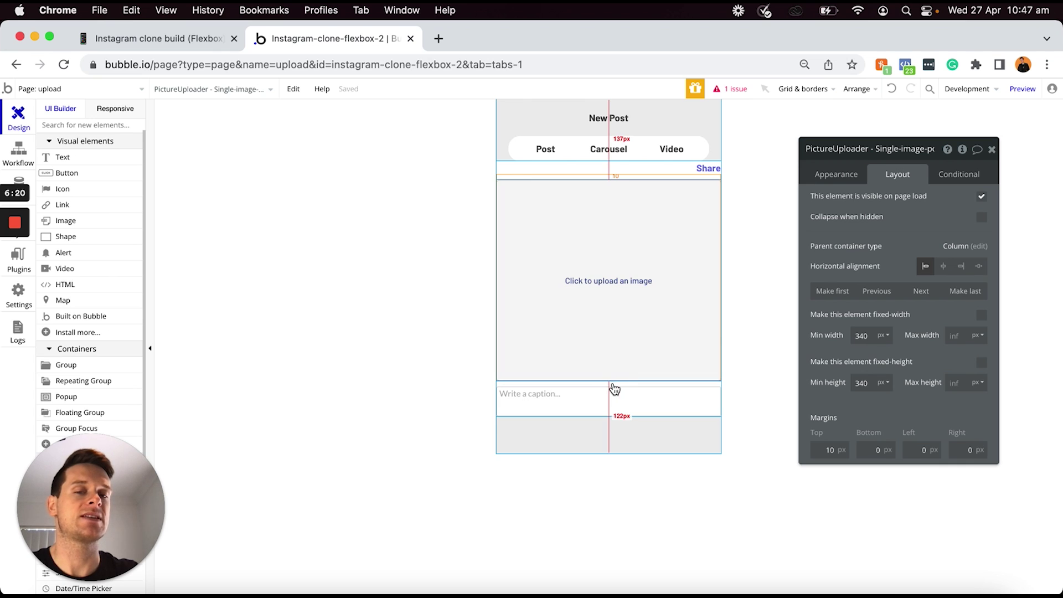
click(620, 402)
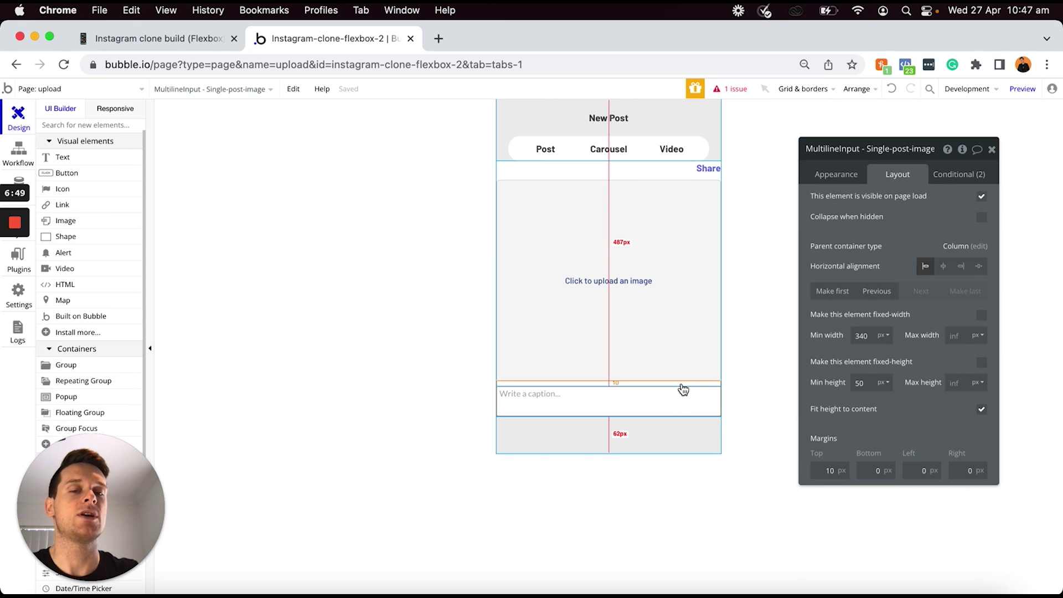
Set the top, bottom, left and right margins of the Single-image-post group to 20 px
click(682, 383)
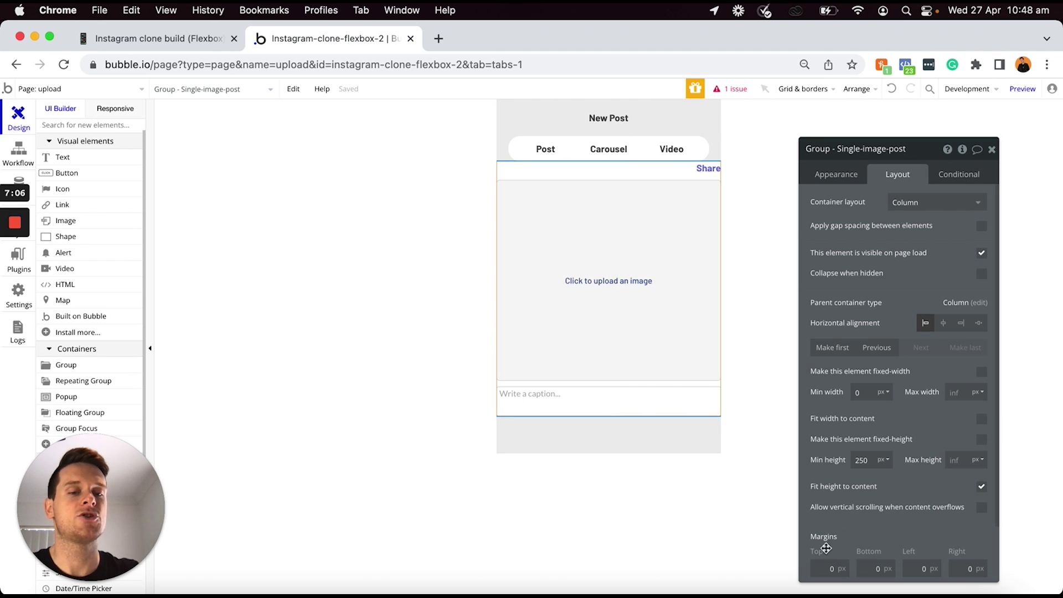
text(2)
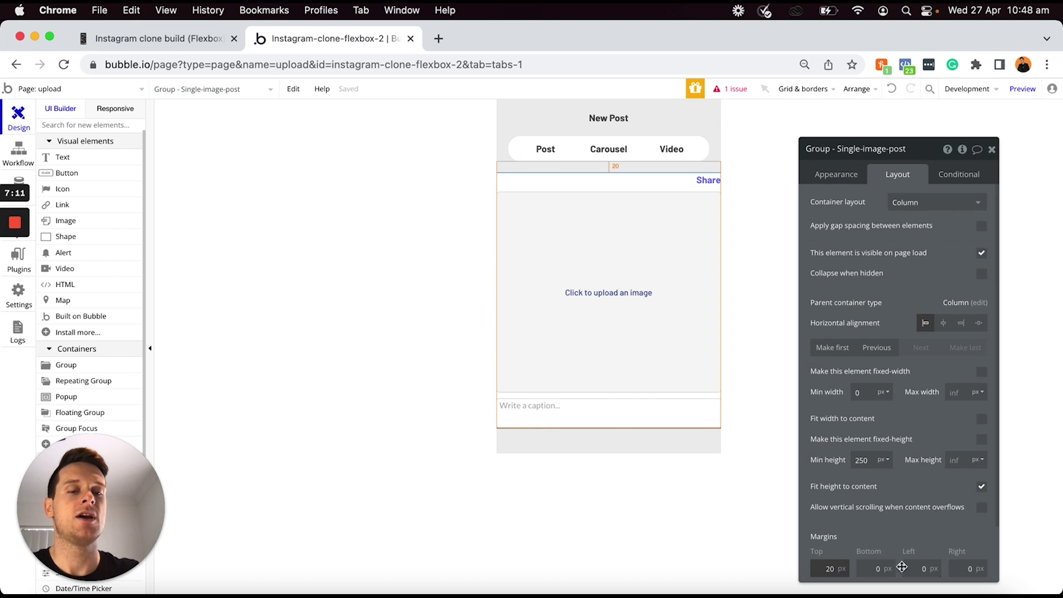
click(874, 569)
text(2)
click(919, 569)
text(2)
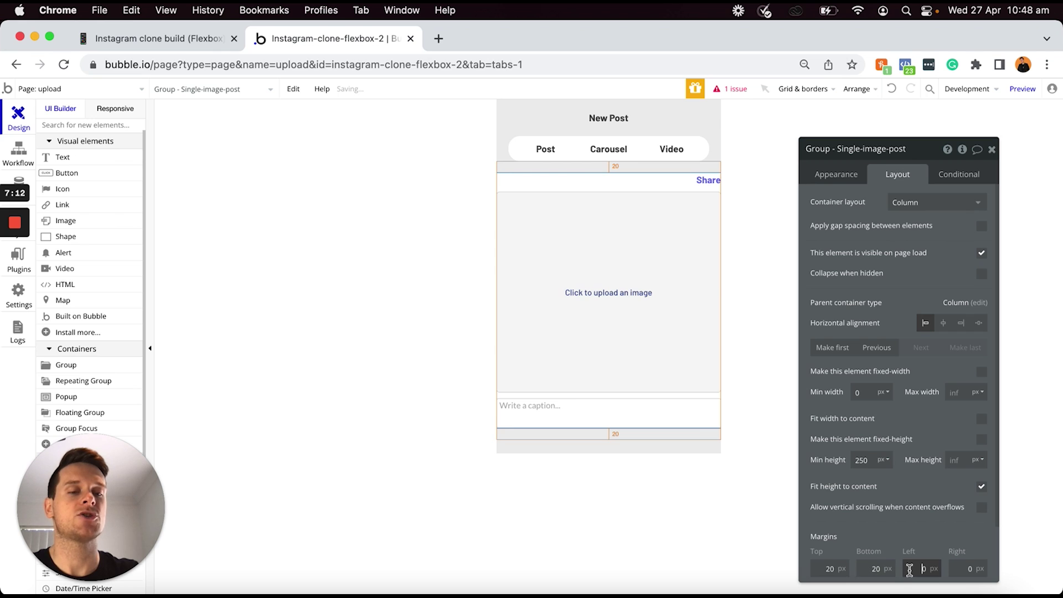
click(967, 569)
text(2)
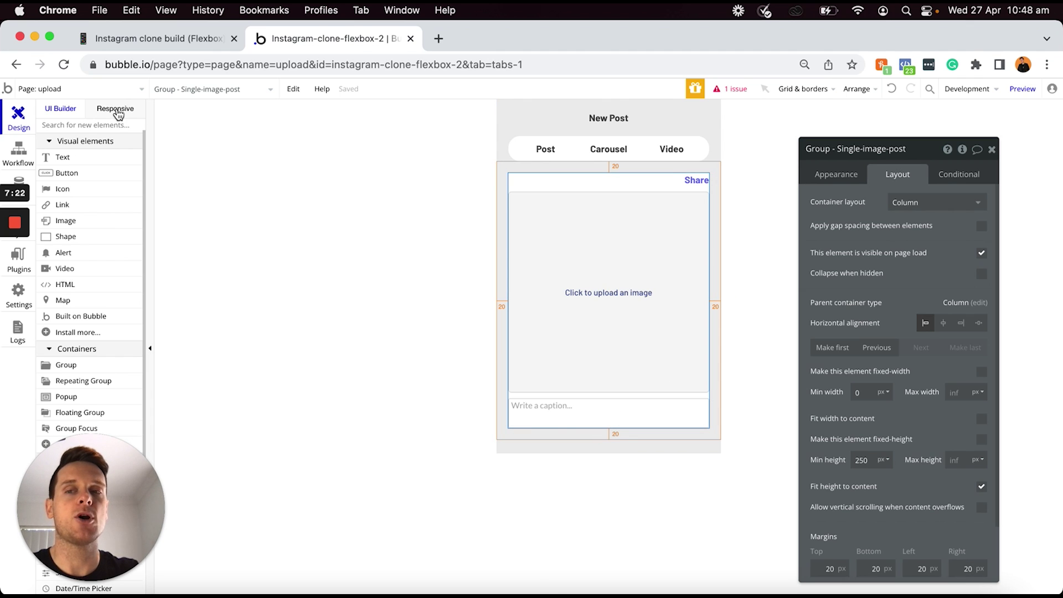
Check the page's responsive behaviour by widening the preview to about 628 px, and return to the builder view
click(125, 110)
drag(379, 128, 515, 166)
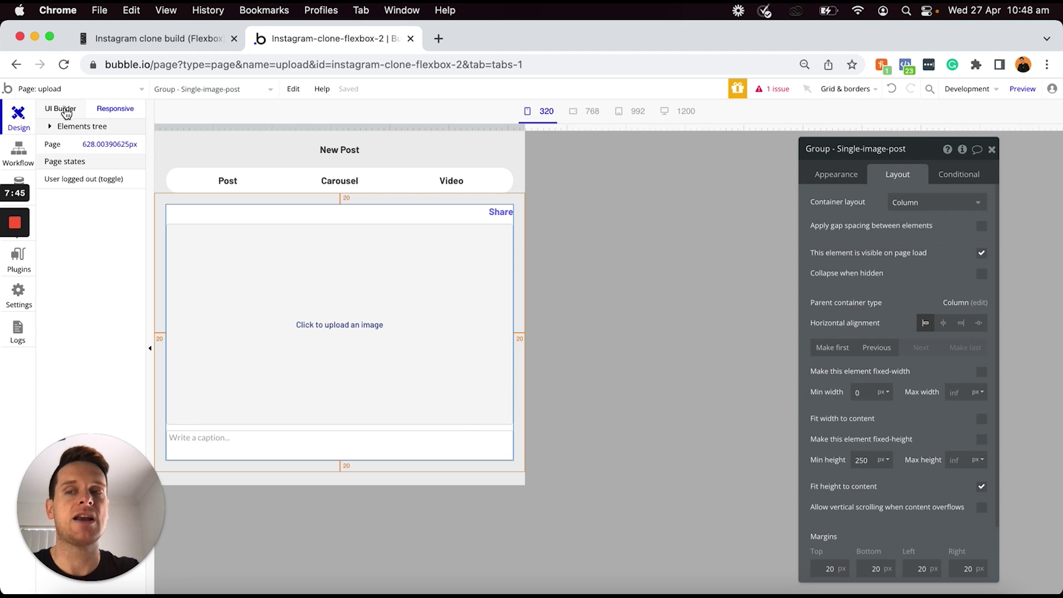
click(65, 110)
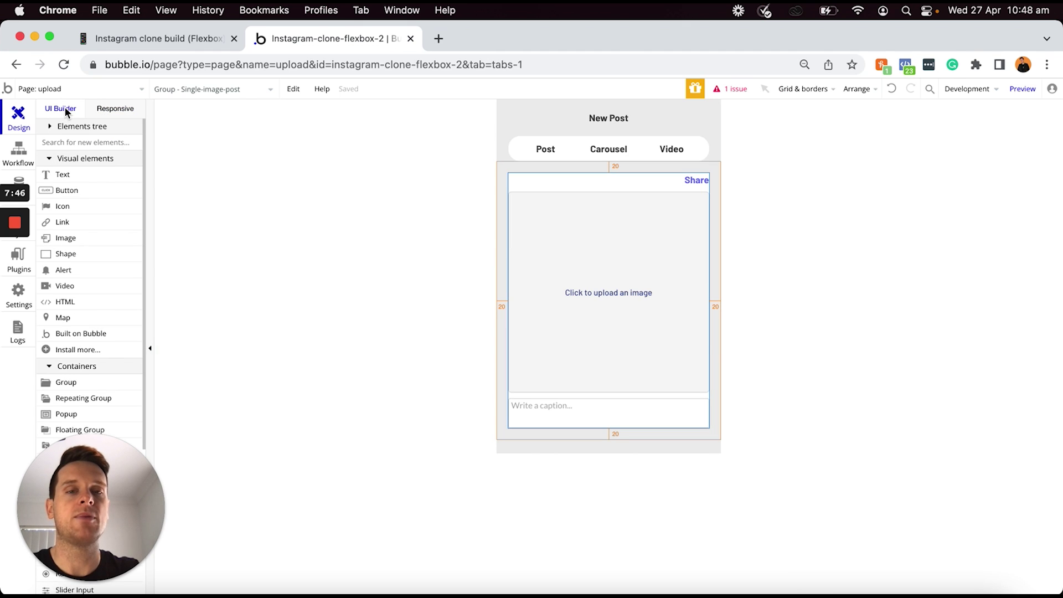
Set the Single-image-post group's minimum height to 0 px and make it hidden on page load and collapsed when hidden
double_click(593, 396)
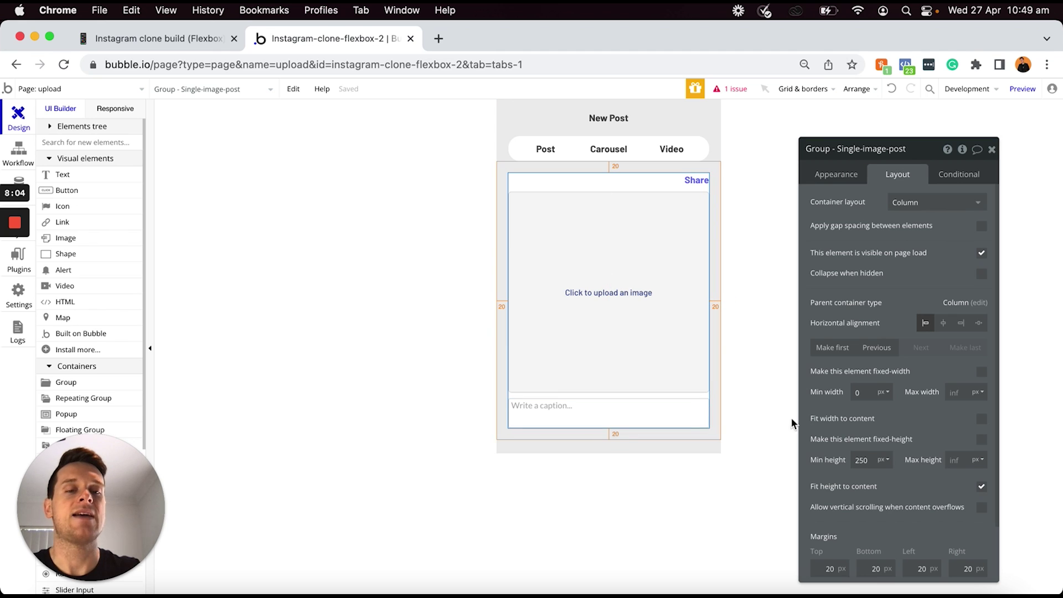
click(864, 460)
key(super+a)
text(0)
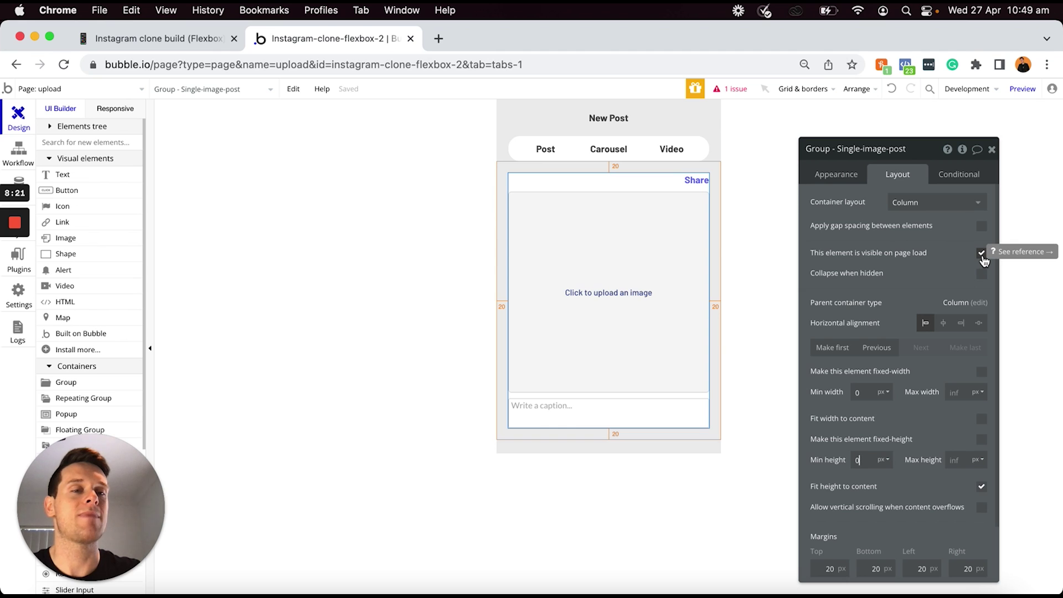
click(983, 260)
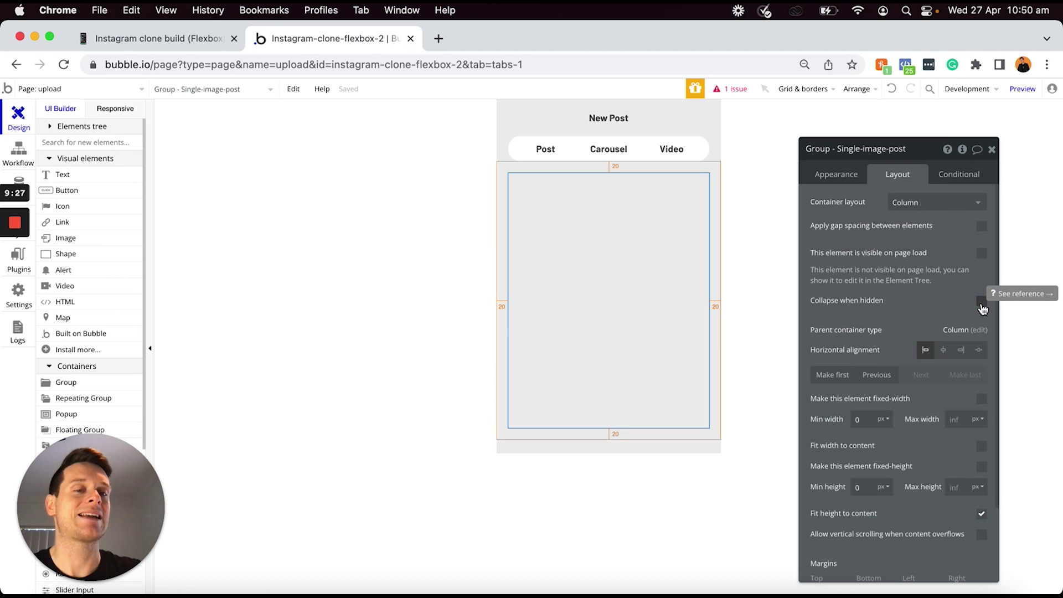
click(981, 301)
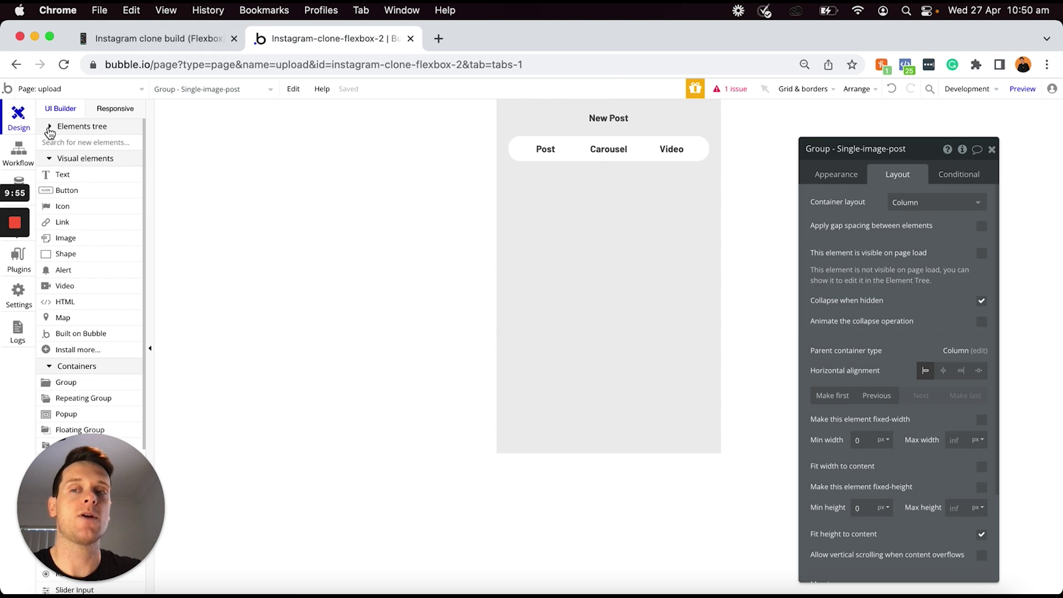
Expand the Elements tree and toggle the Single-image-post group's editor visibility on and off, leaving it hidden
click(49, 130)
mouse_move(95, 173)
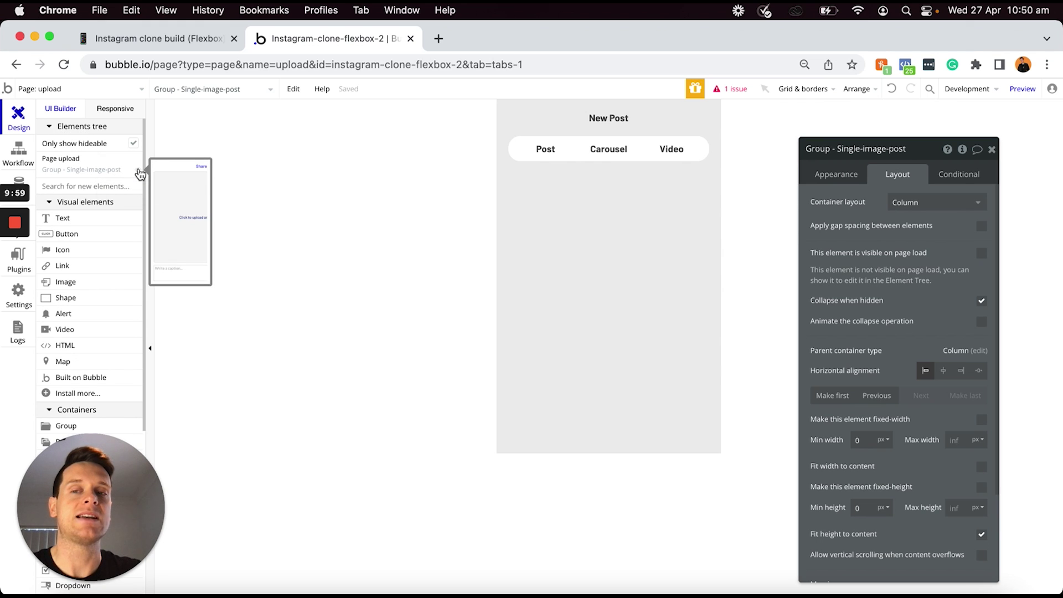
click(138, 174)
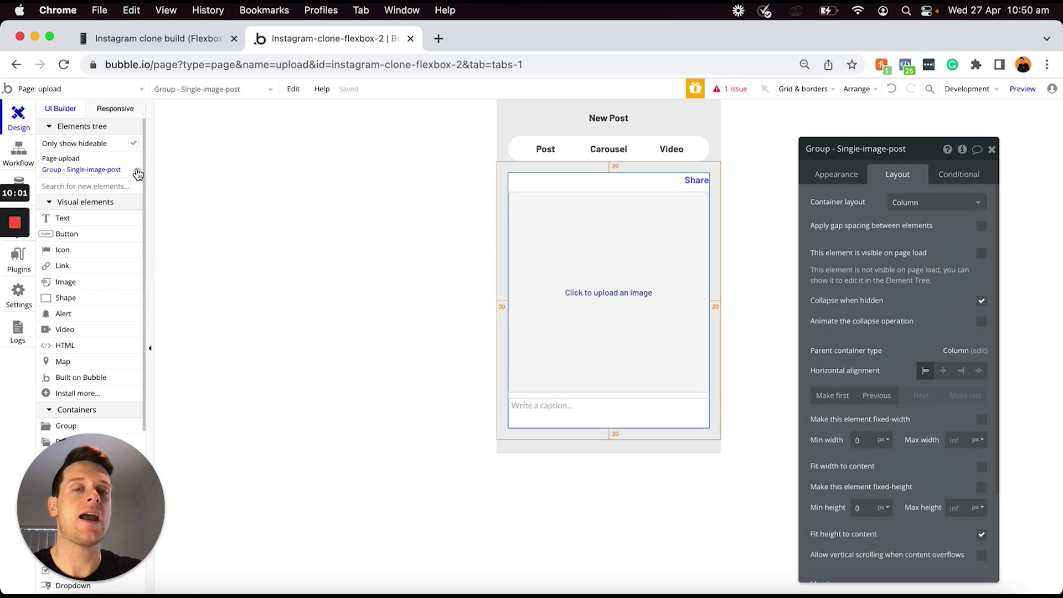
click(138, 174)
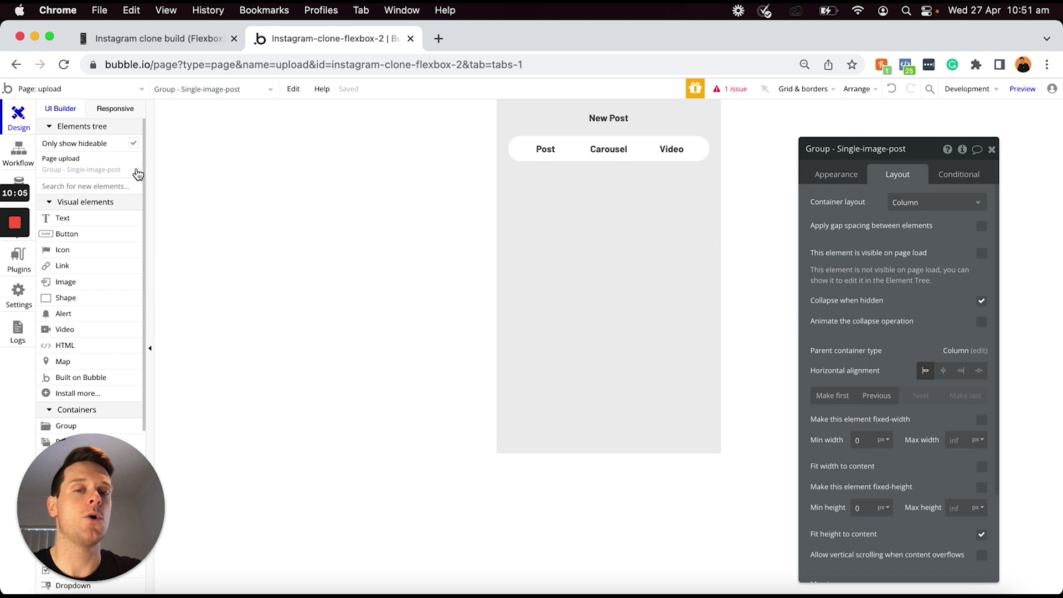
click(138, 174)
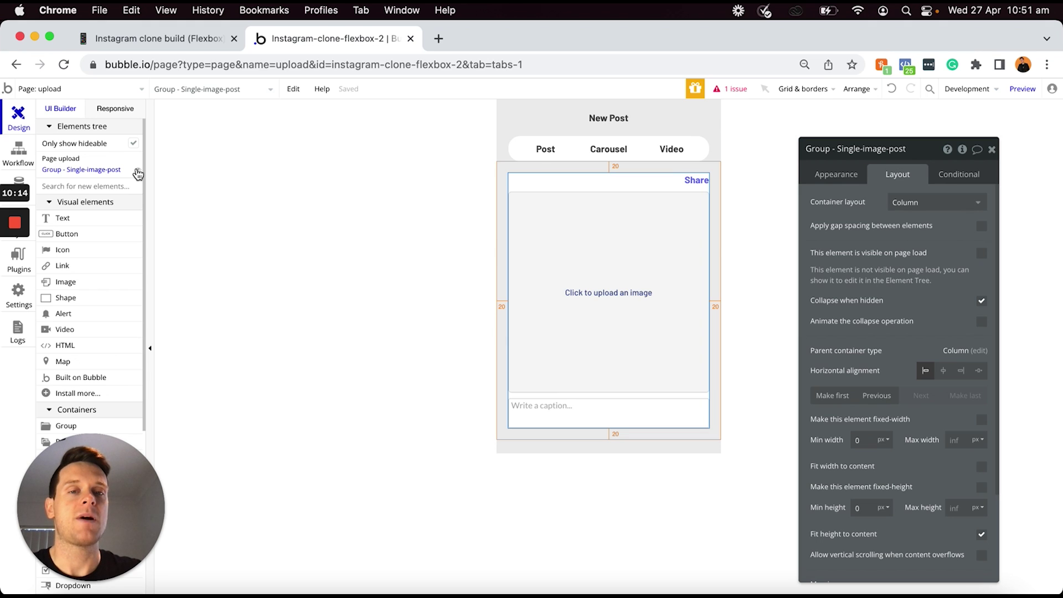
click(138, 174)
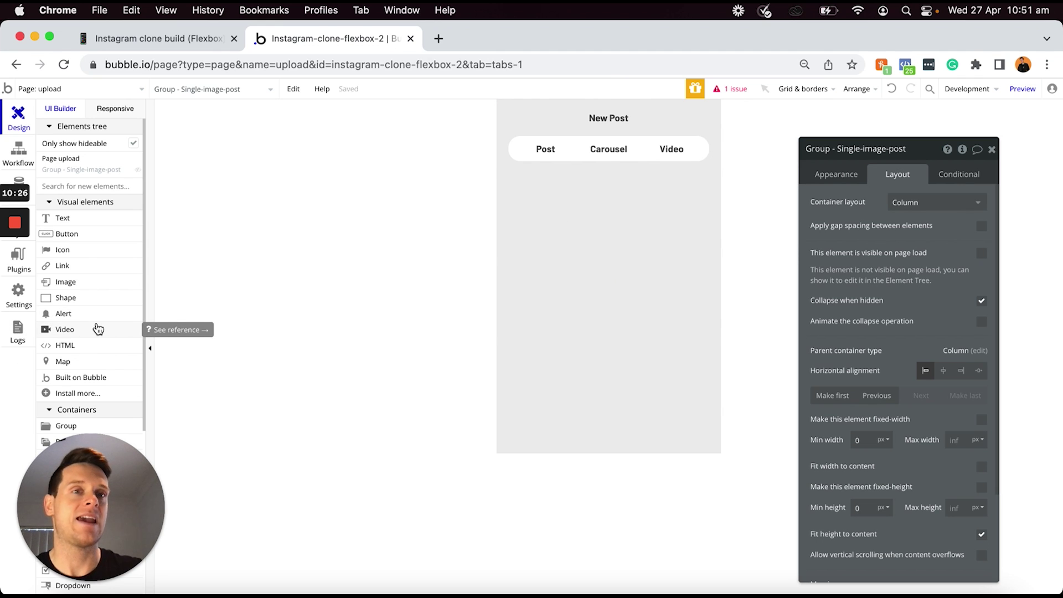
Add a new group below the Post, Carousel and Video selector and name it Group - Carousel-post
scroll(97, 332, down, 4)
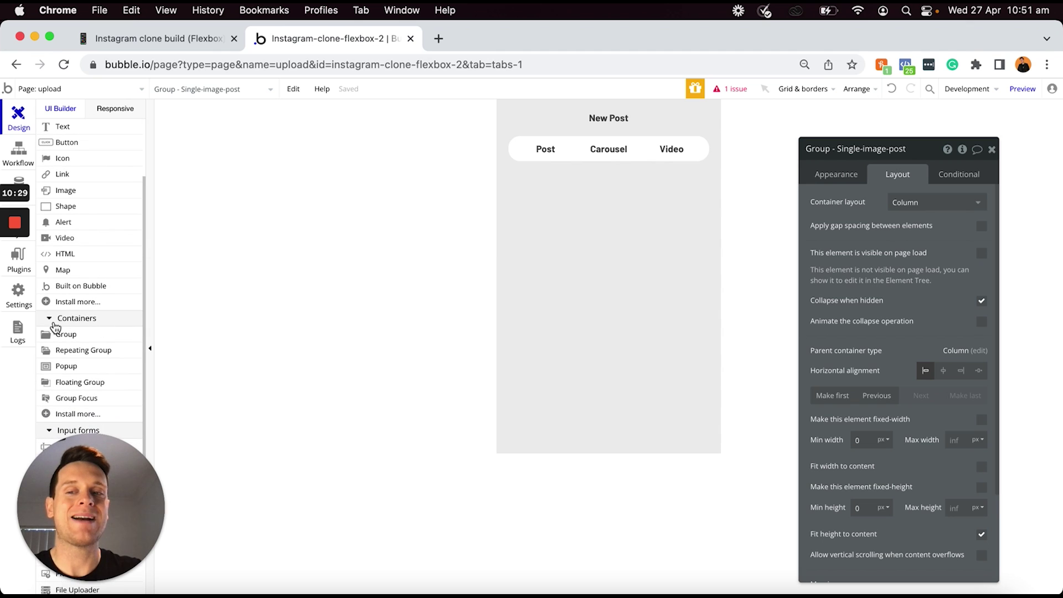
click(88, 339)
click(589, 223)
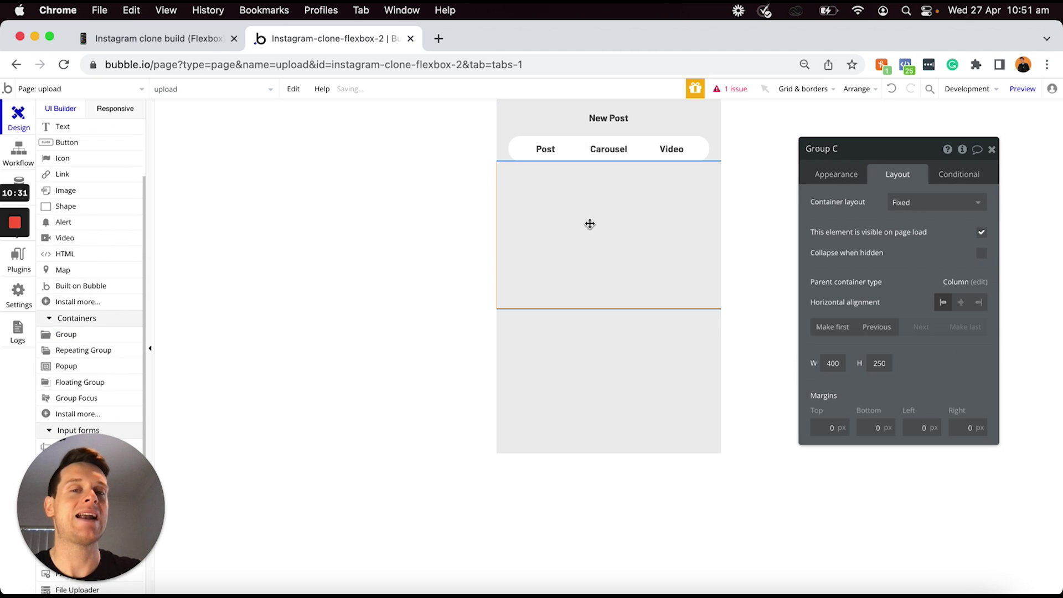
click(881, 147)
key(BackSpace)
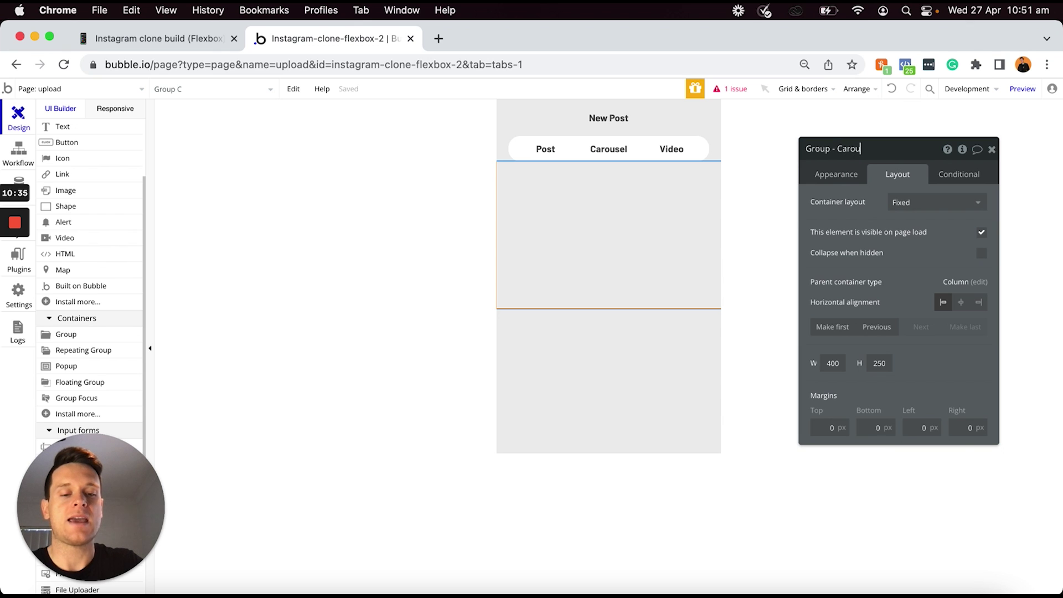
Remove the default style from the Carousel-post group and give it a white background
click(841, 177)
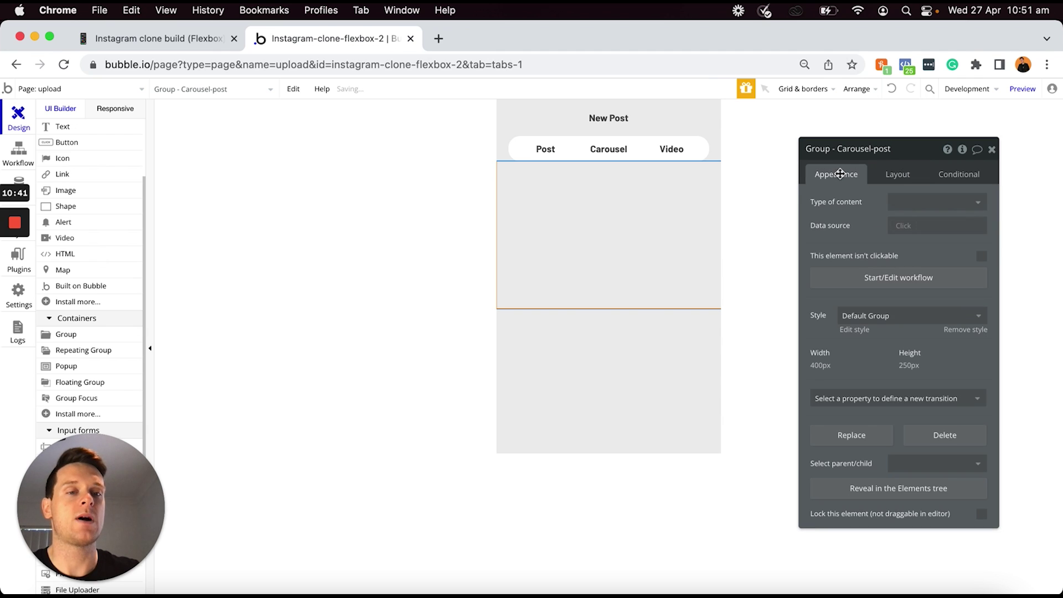
click(964, 330)
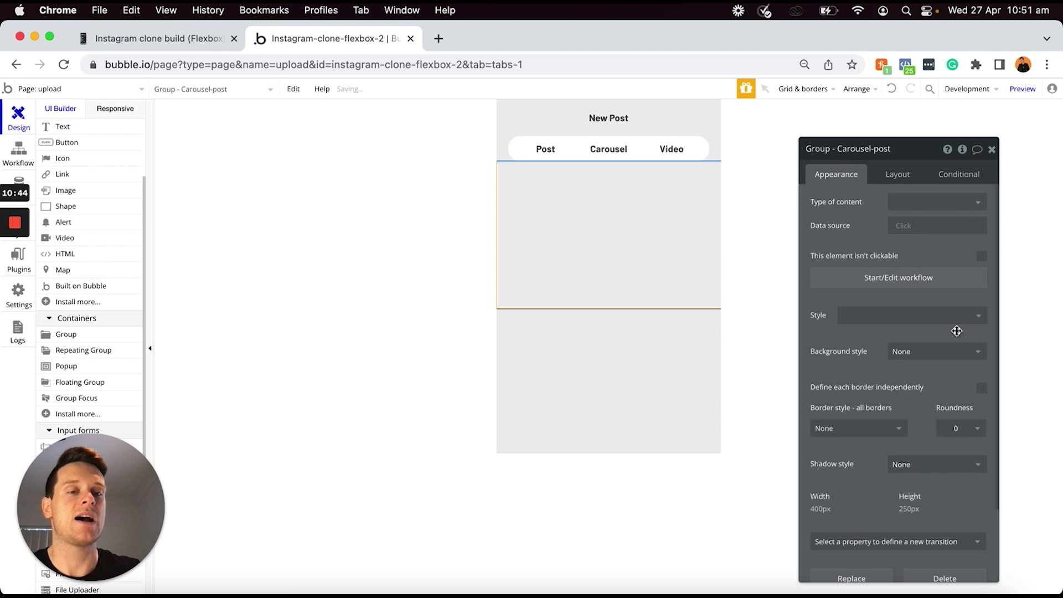
click(905, 351)
click(906, 388)
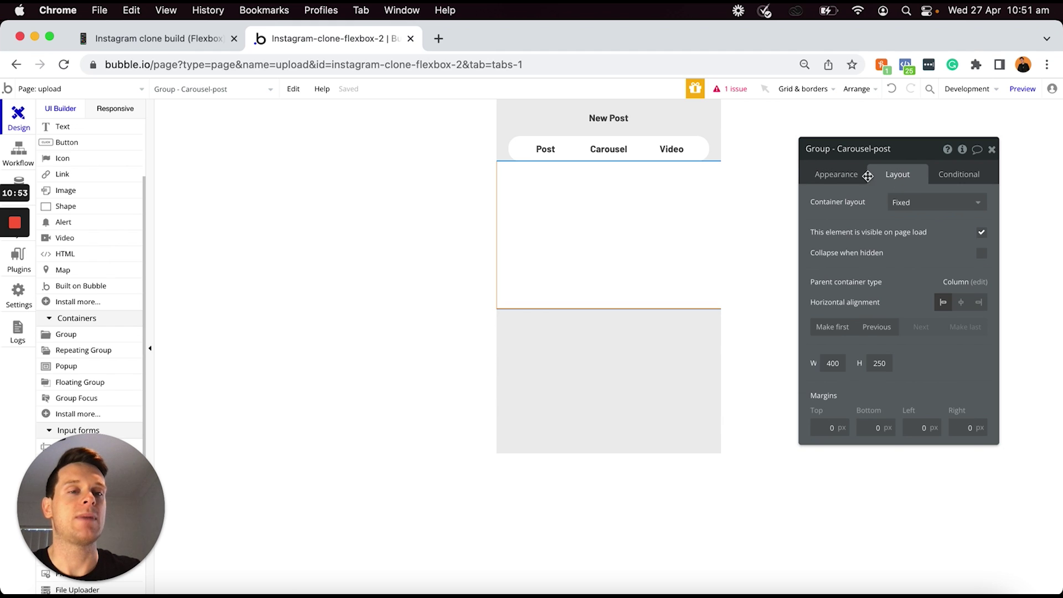
Set the Carousel-post group's container layout to Column, and replace its fixed width with a minimum width of 0 px
click(914, 206)
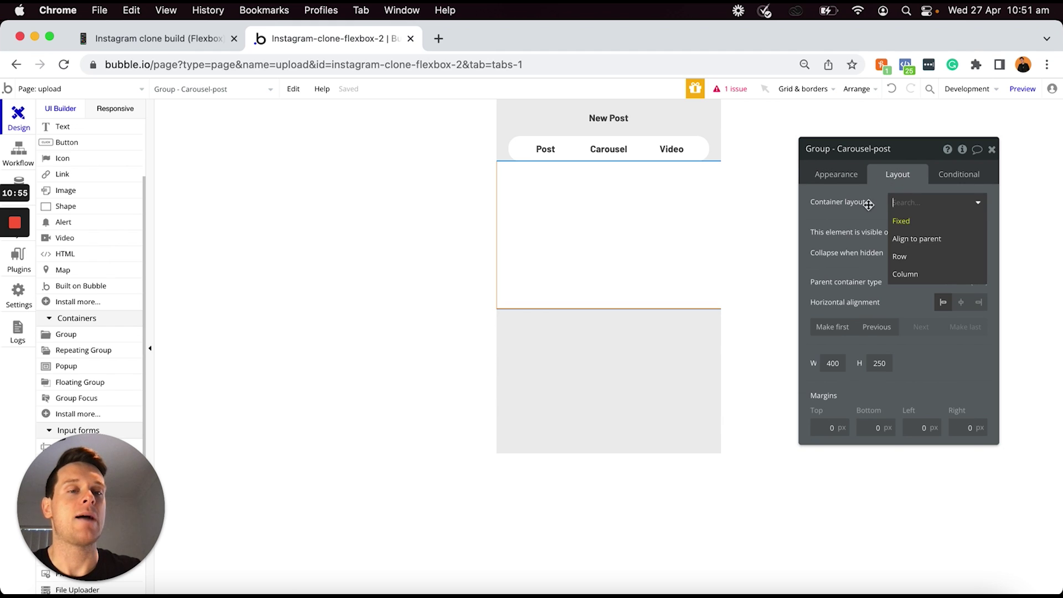
click(911, 275)
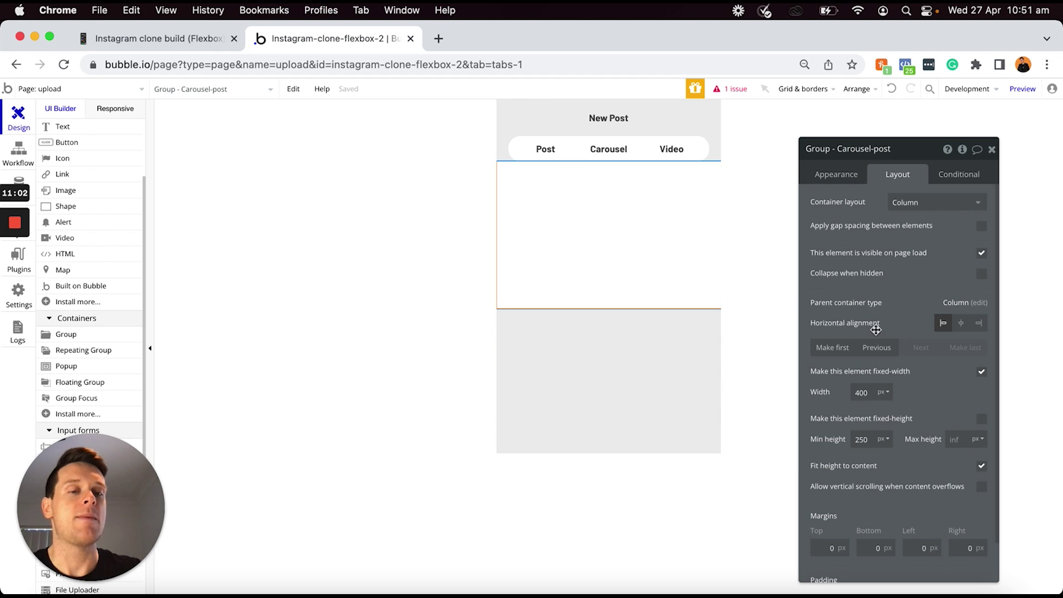
click(982, 372)
double_click(861, 392)
text(0)
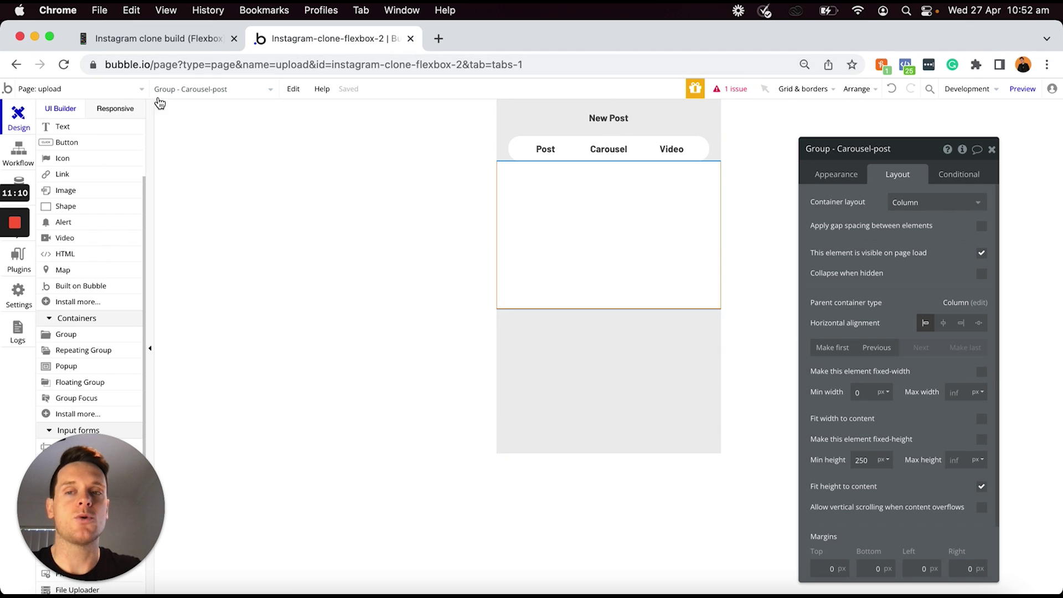
Check how the Carousel-post group responds by widening the responsive preview to about 638 px
click(114, 111)
drag(379, 127, 530, 127)
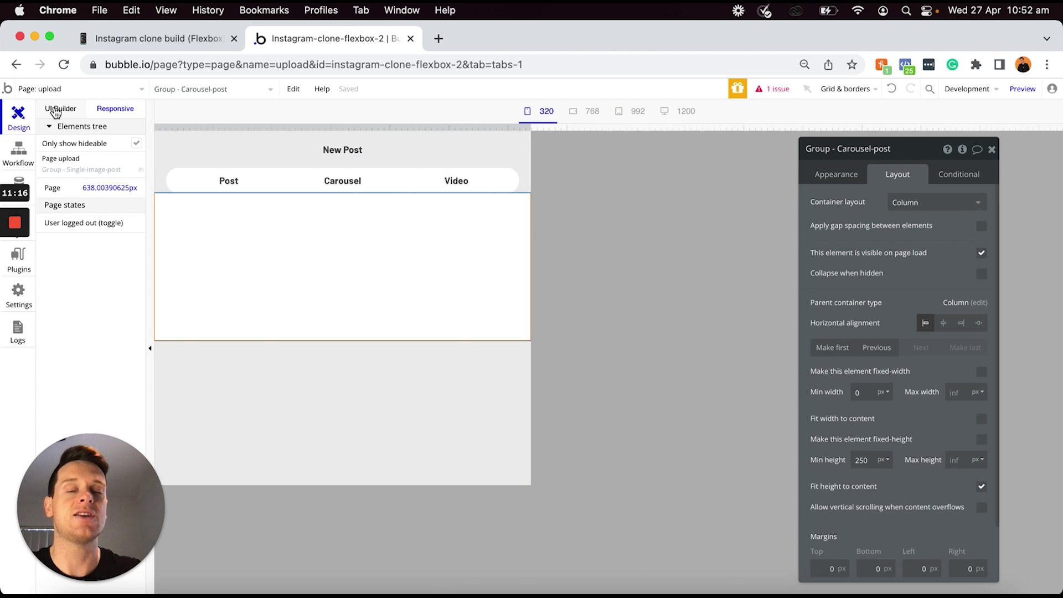
Search the plugin library for "multi" and install the Multi-File Uploader - Dropzone plugin
click(57, 110)
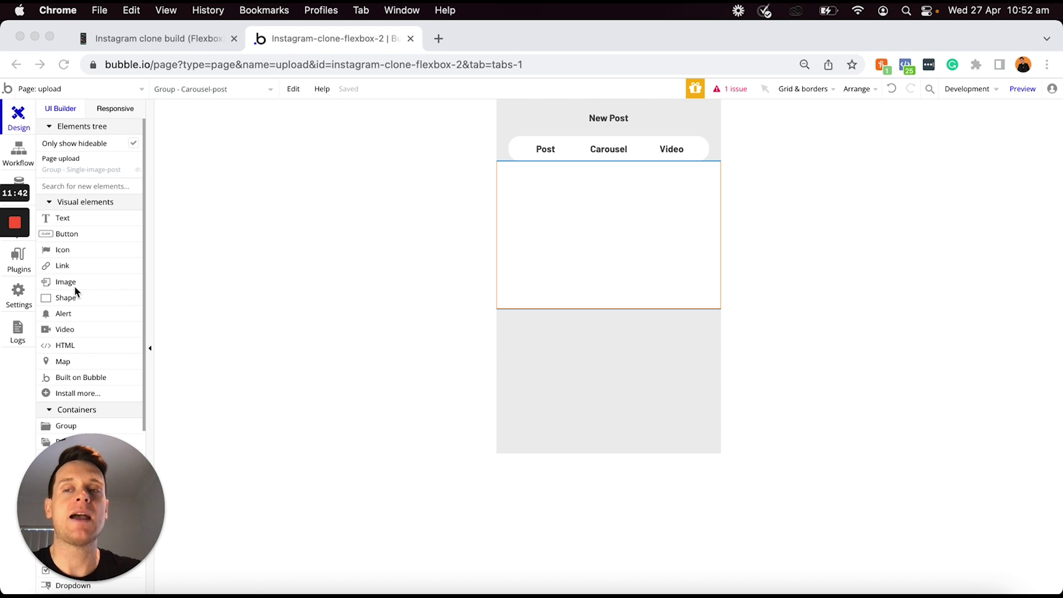
scroll(74, 286, down, 5)
scroll(76, 291, down, 5)
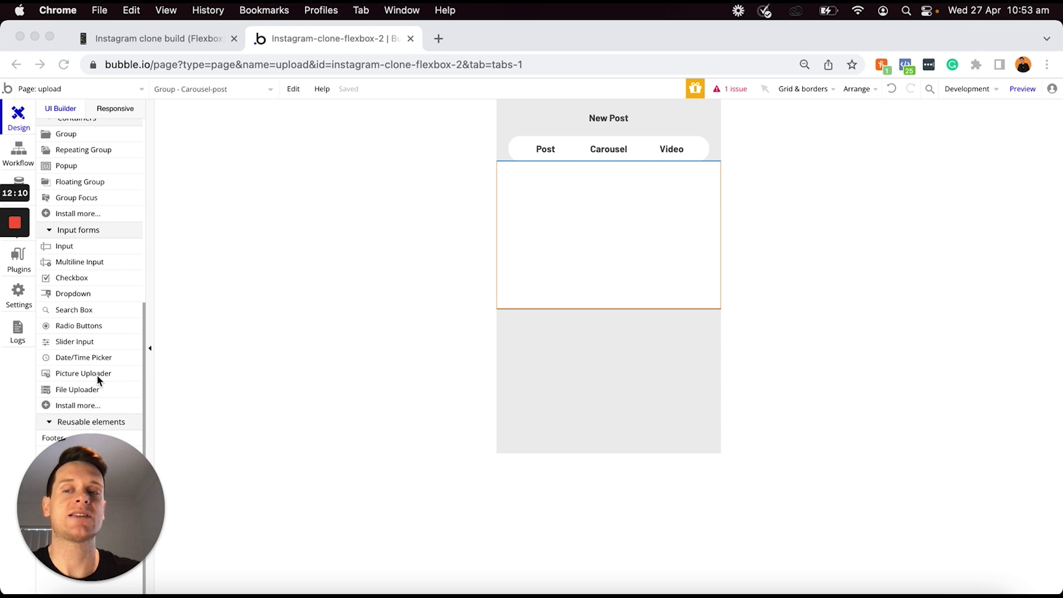
click(31, 259)
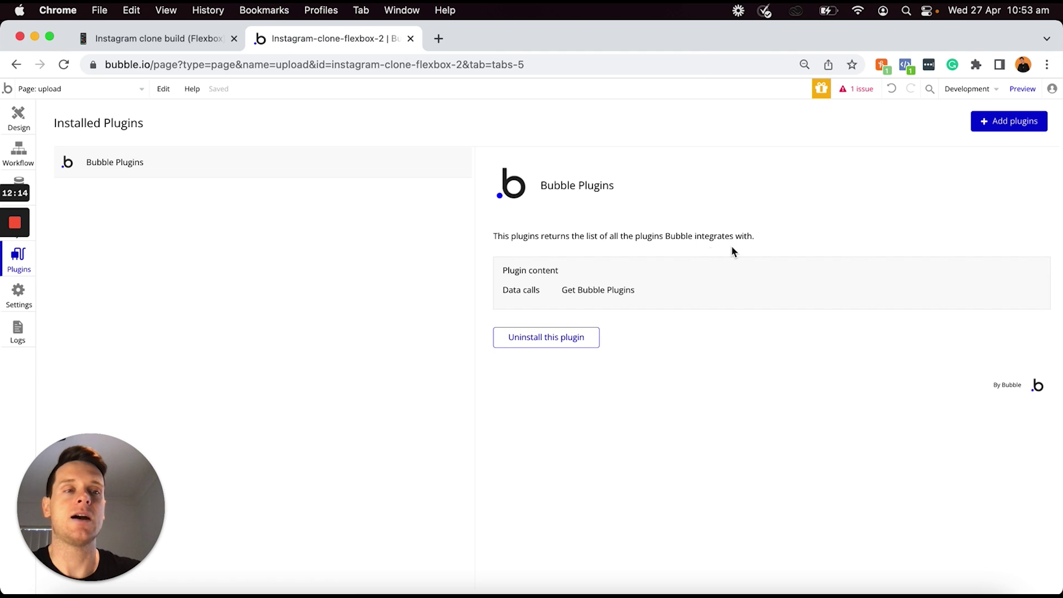
click(1014, 122)
text(multi)
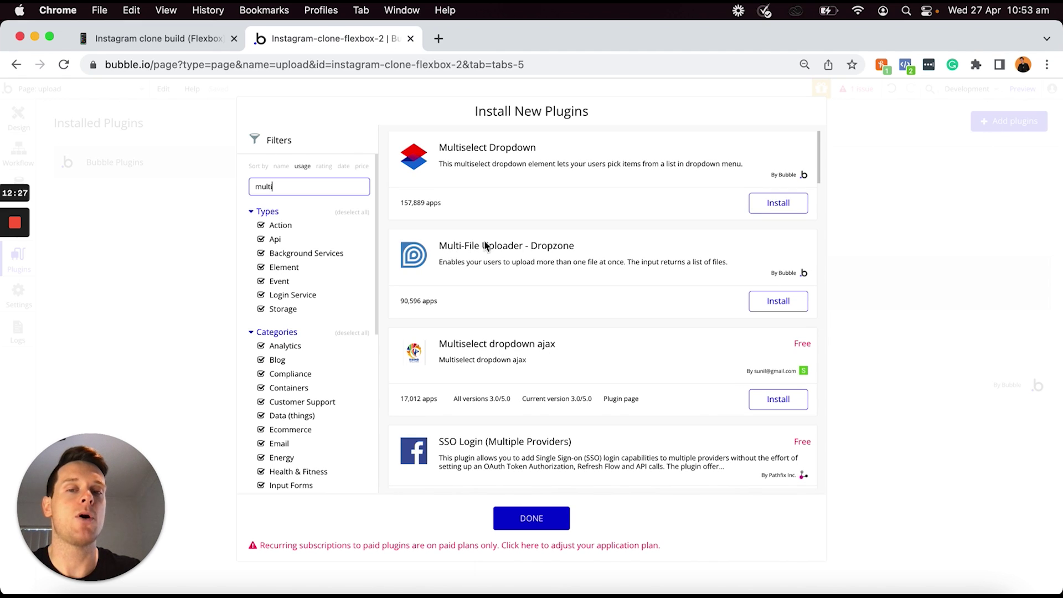
click(772, 306)
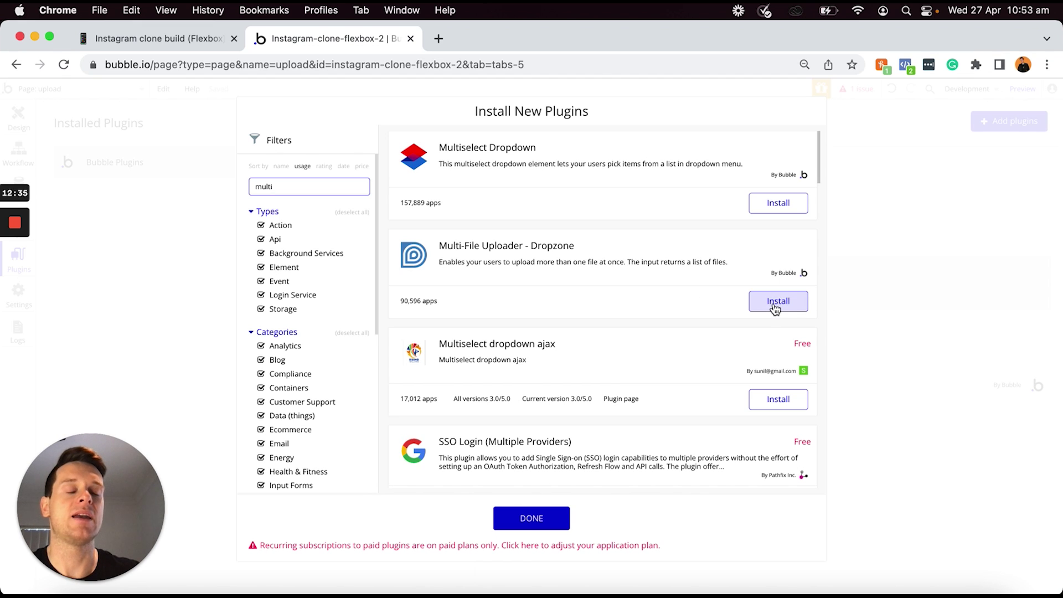
click(529, 519)
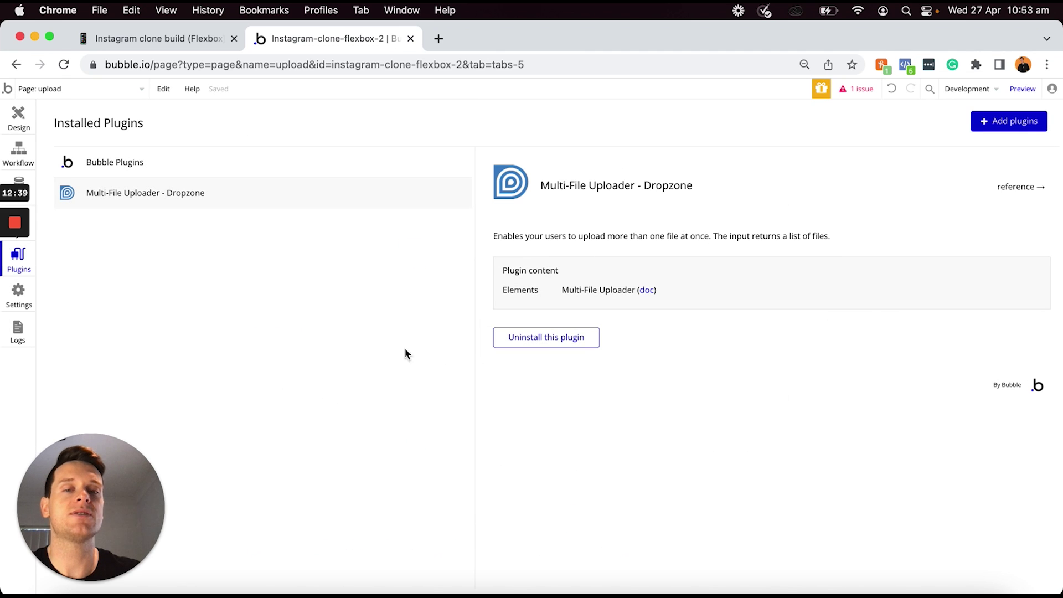
Place a Multi-File Uploader element inside the white Carousel-post group below the Post, Carousel and Video selector
click(21, 128)
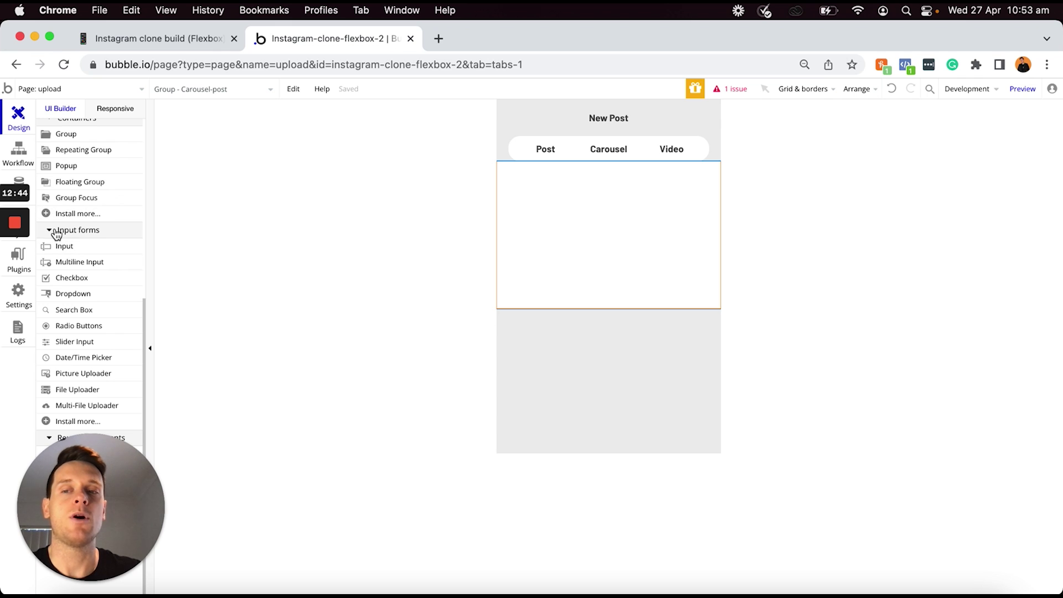
click(83, 409)
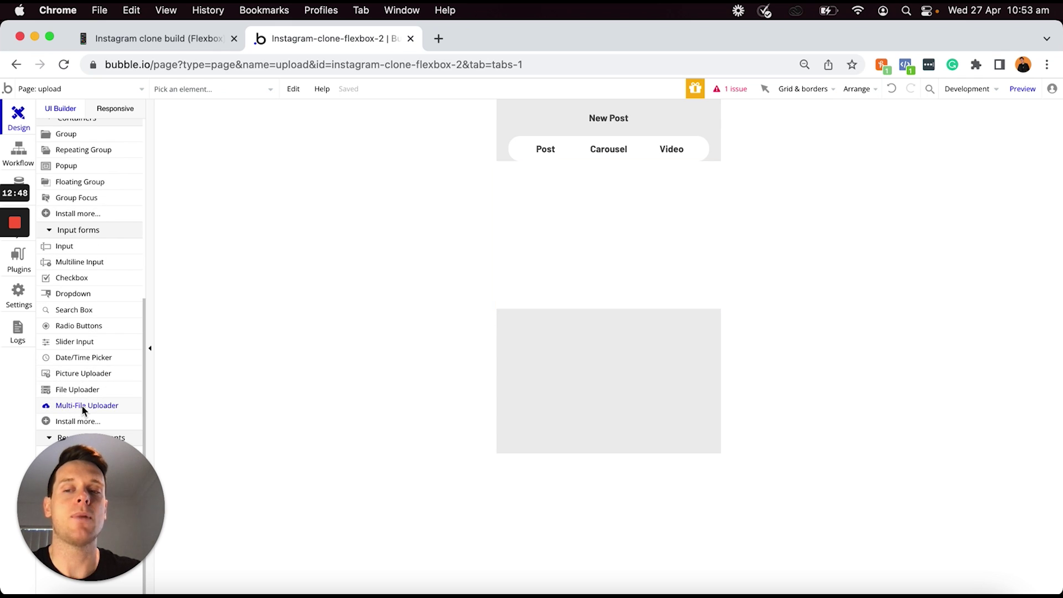
click(535, 197)
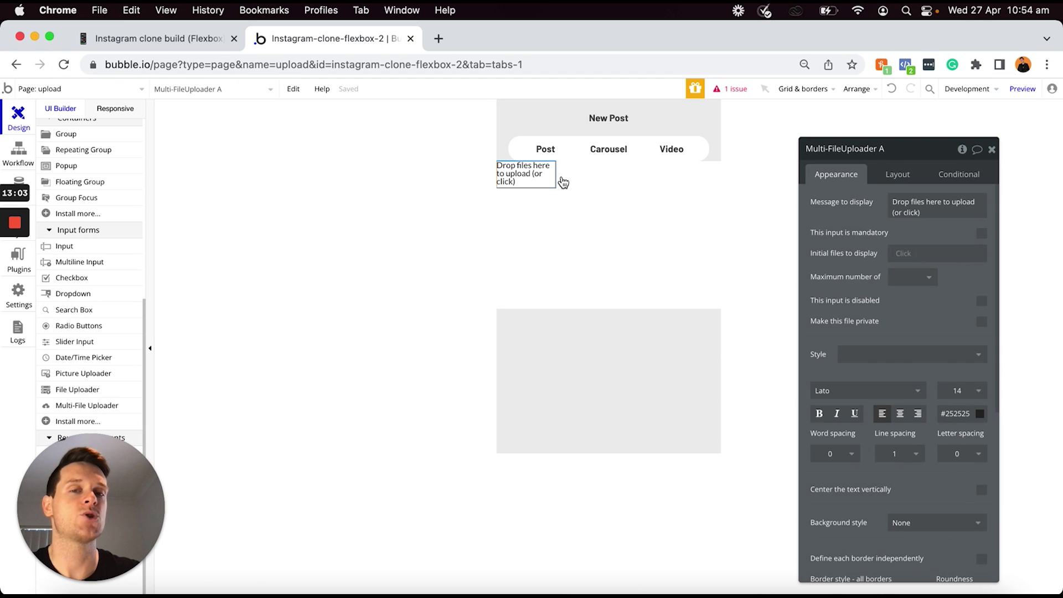
Rename the new multi-file uploader as Multi-FileUploader - Carousel-post
click(531, 185)
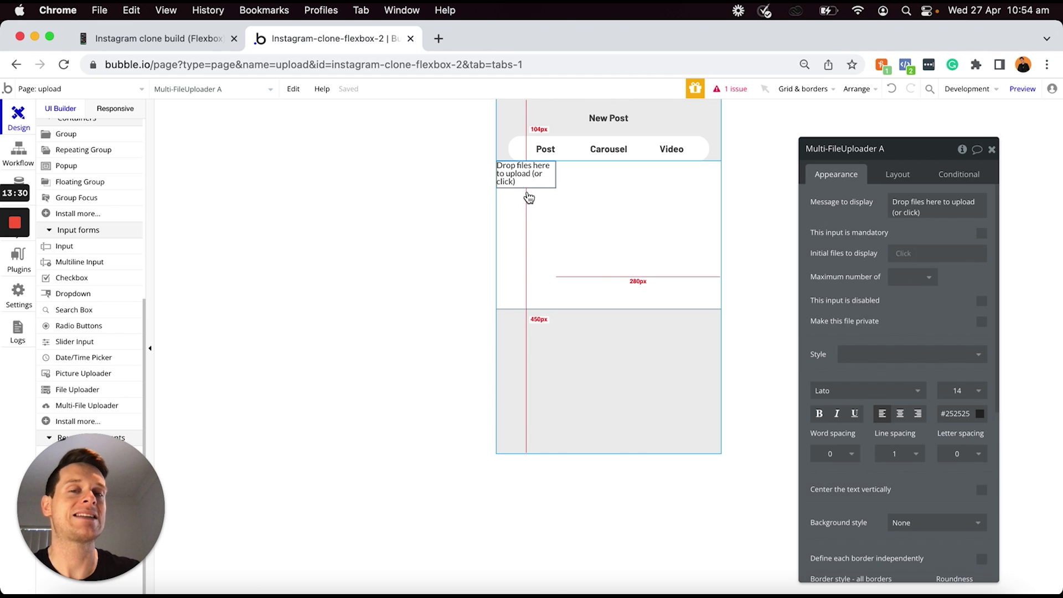
click(896, 149)
key(BackSpace)
key(BackSpace)
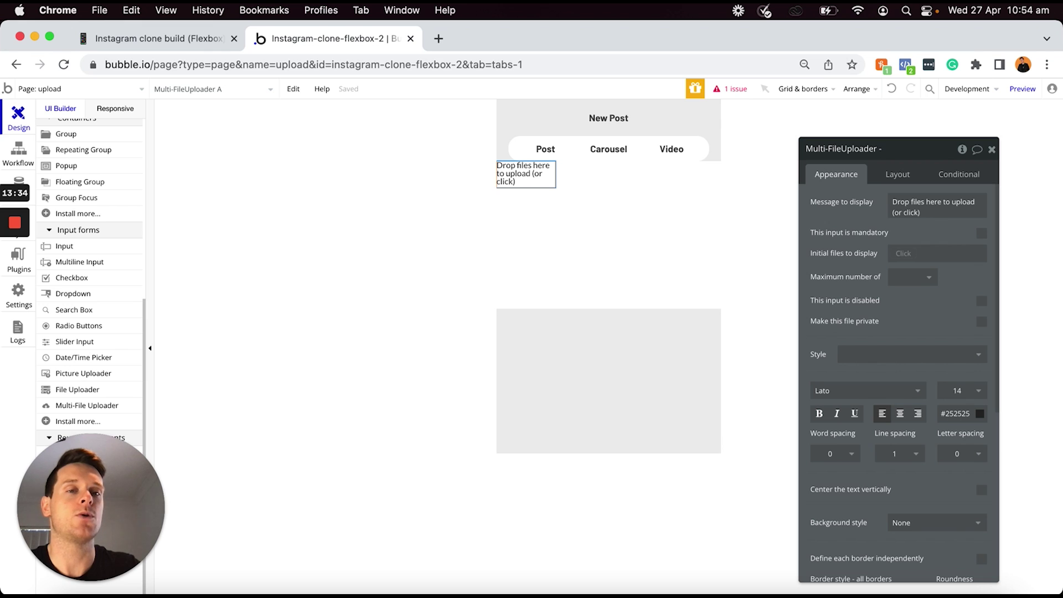
text(- Caro)
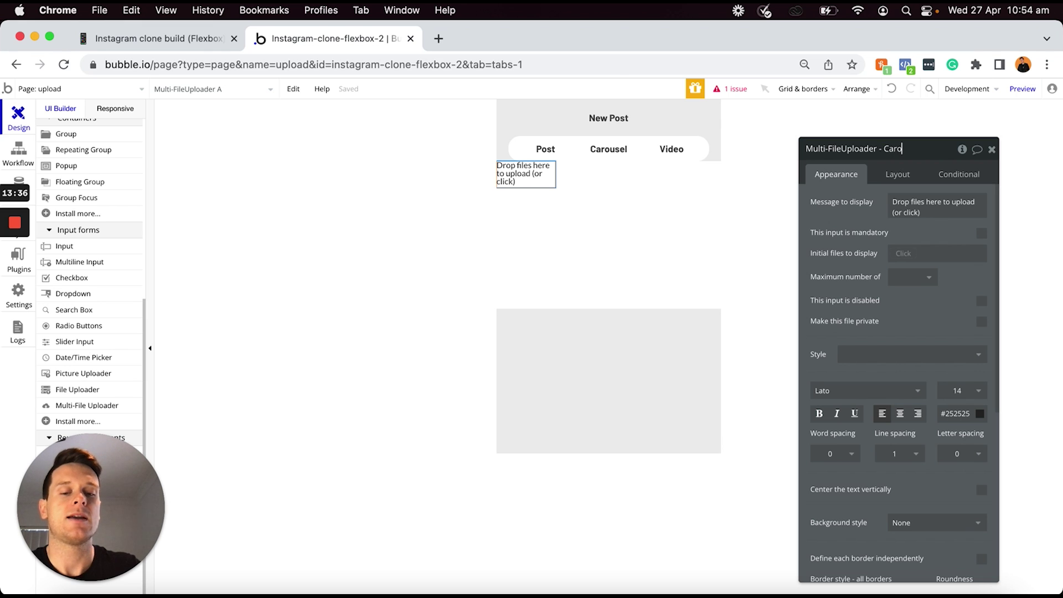
text(usel-post)
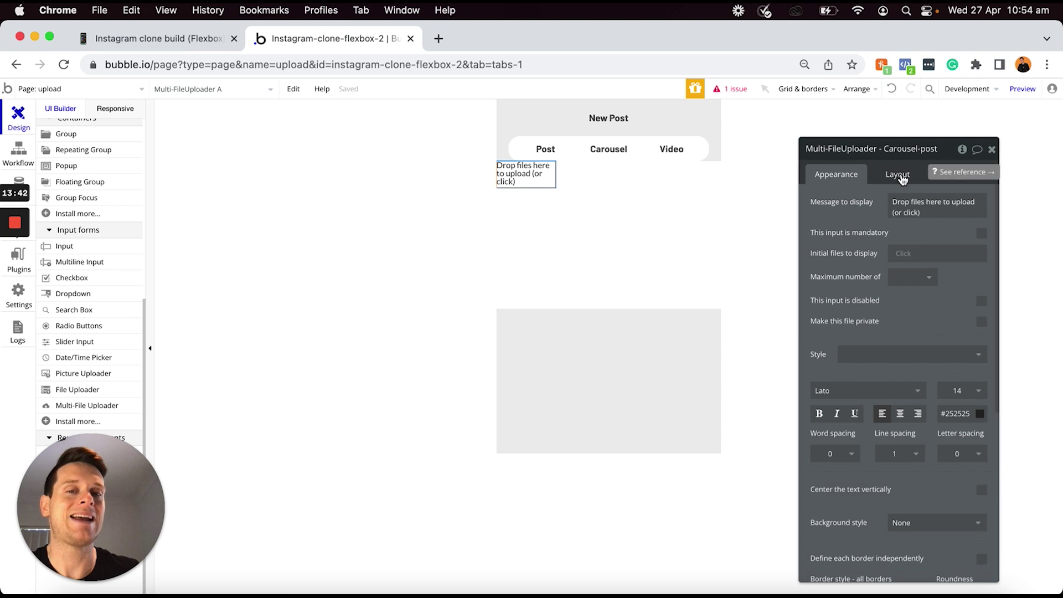
Set the Carousel-post uploader's width to 340 and center it horizontally in its parent group
click(902, 175)
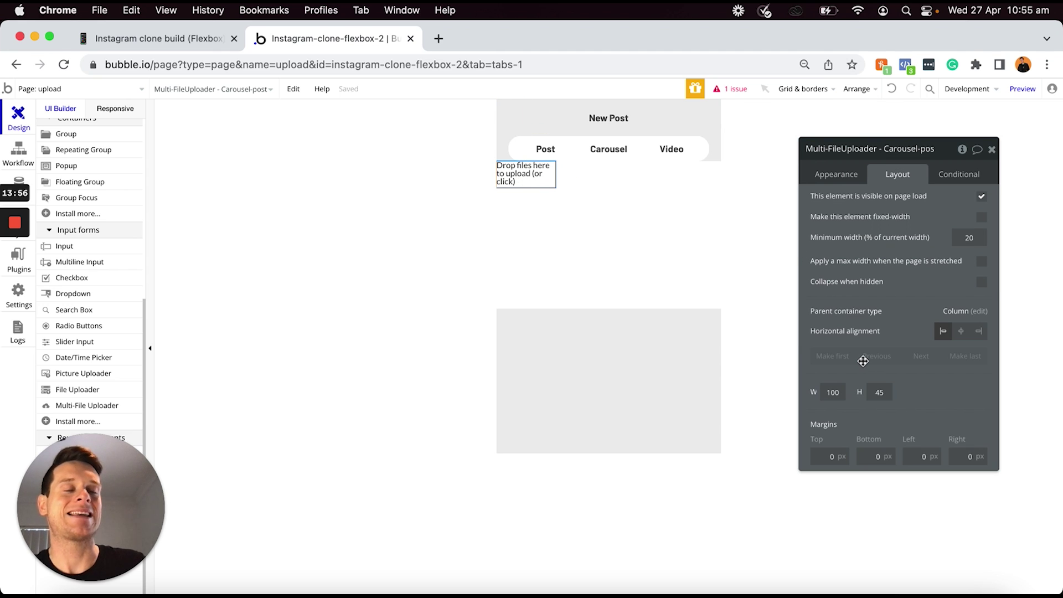
mouse_move(862, 361)
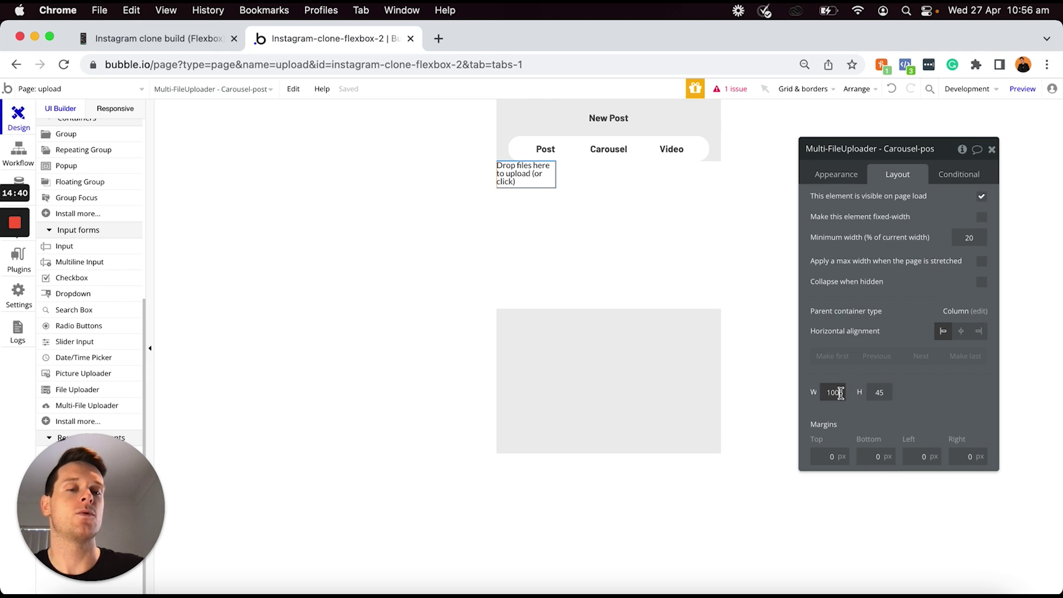
key(super+a)
text(340)
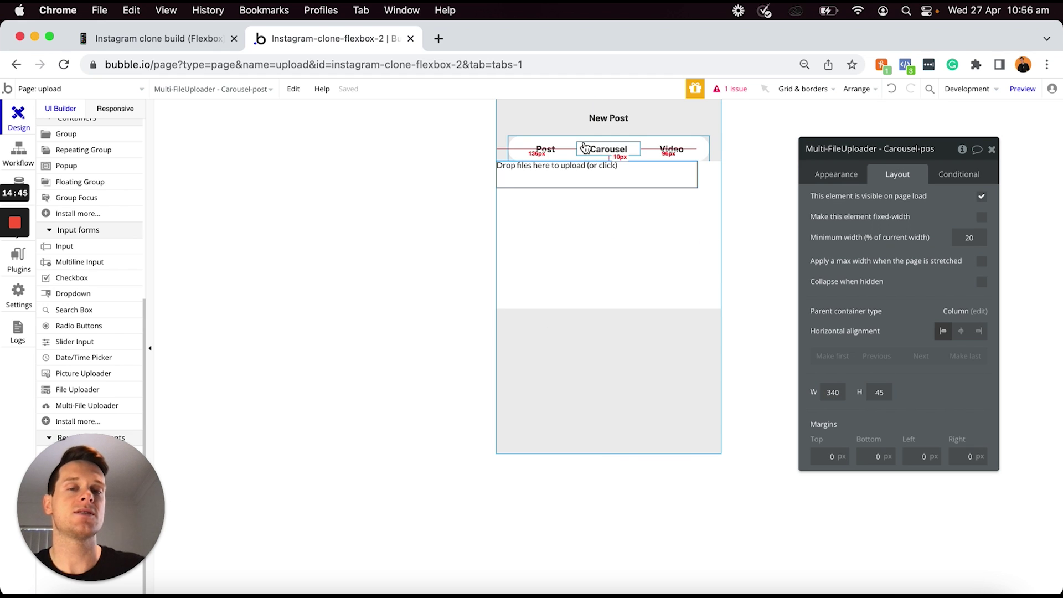
click(960, 335)
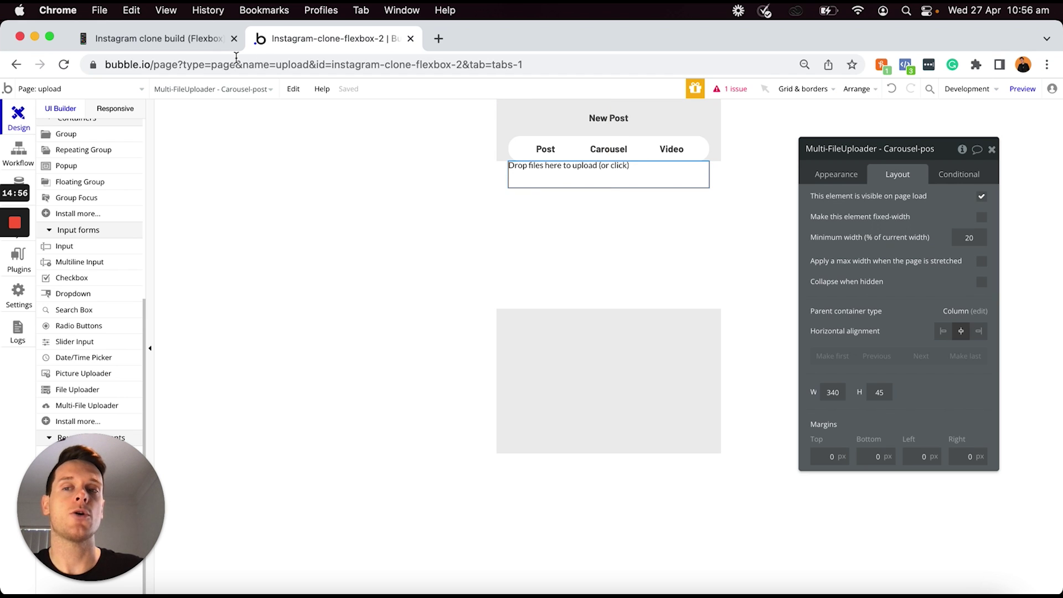
Check how the multi-file uploader responds by widening the responsive preview to about 876 px, and return to the page editor
click(120, 110)
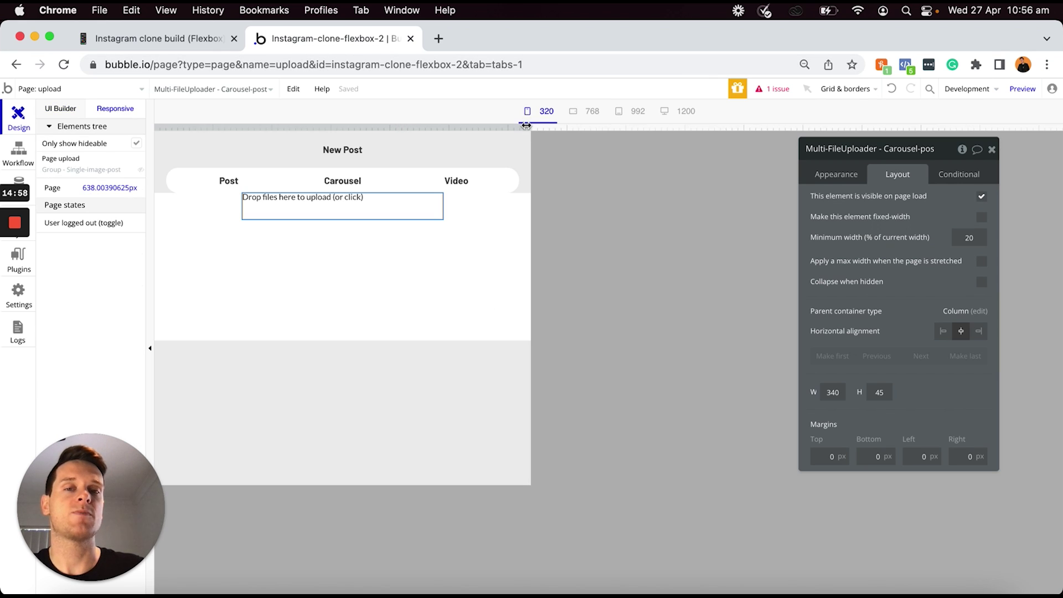
drag(526, 125, 644, 161)
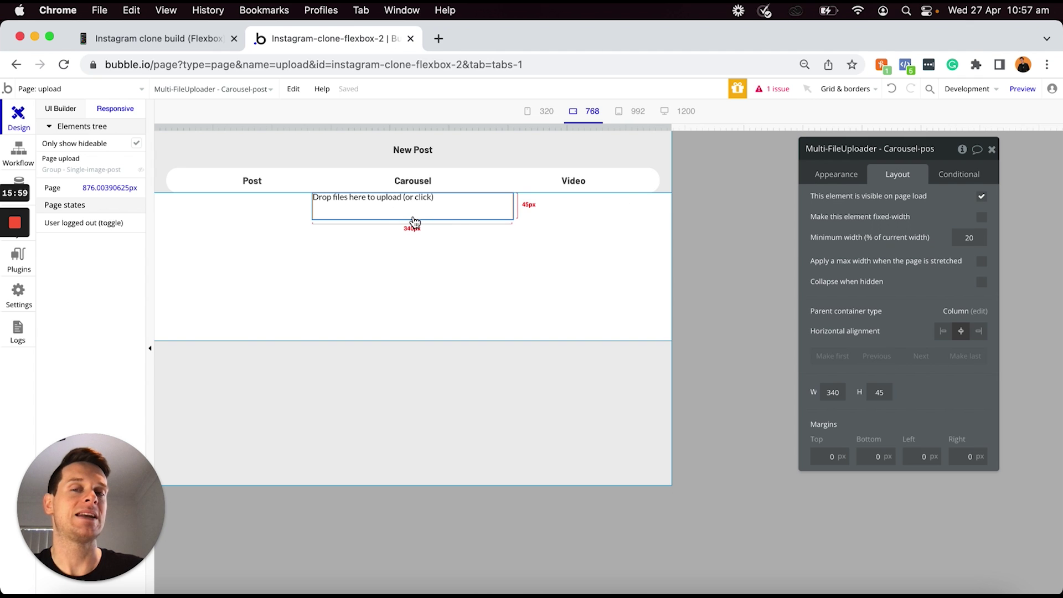
click(66, 109)
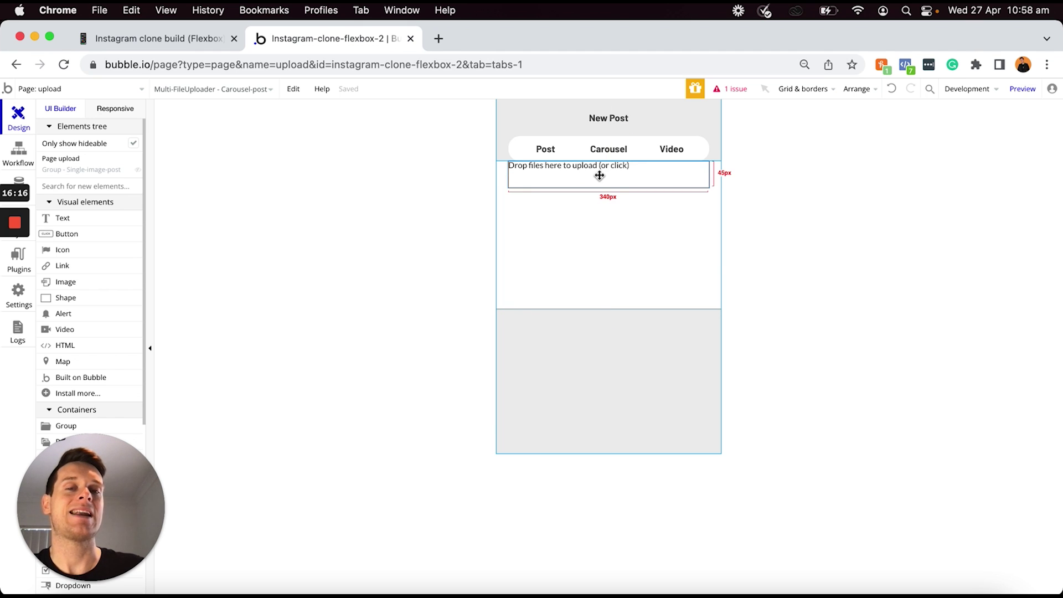
click(650, 182)
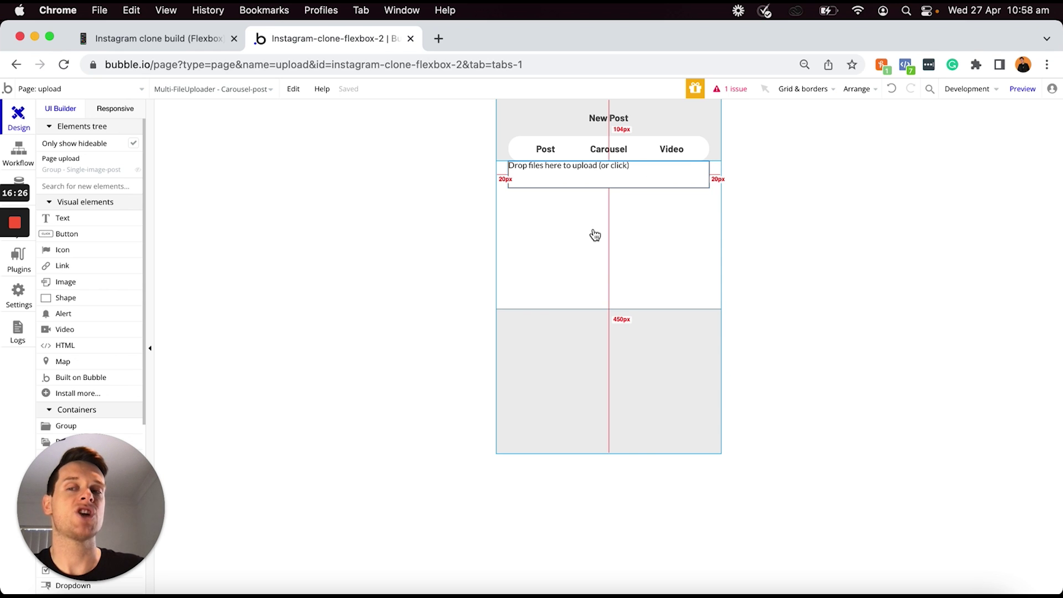
Add a repeating group inside the Carousel-post group, directly below the multi-file uploader
scroll(108, 286, down, 5)
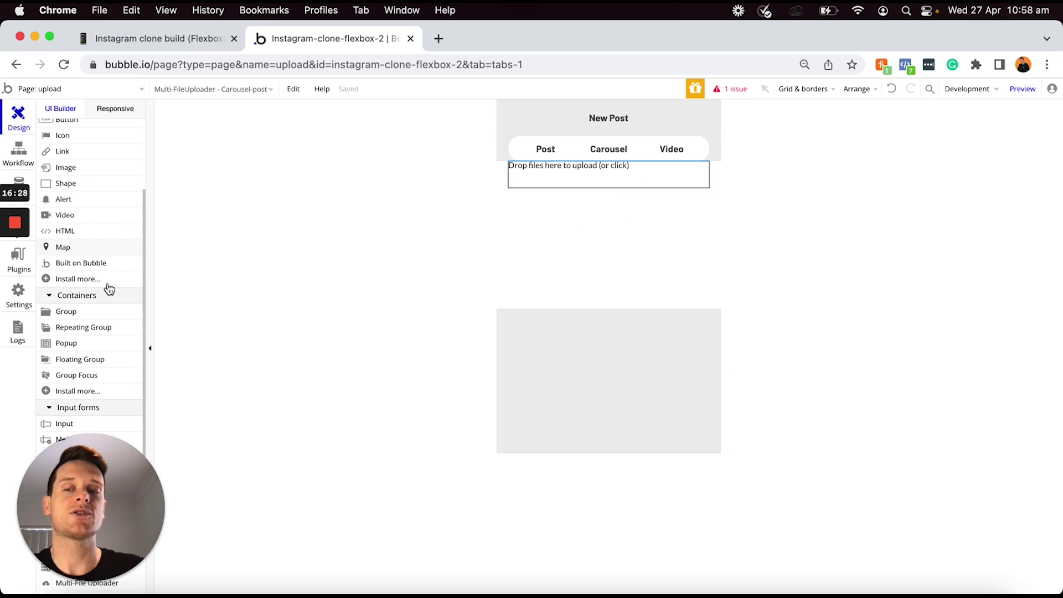
scroll(108, 287, down, 2)
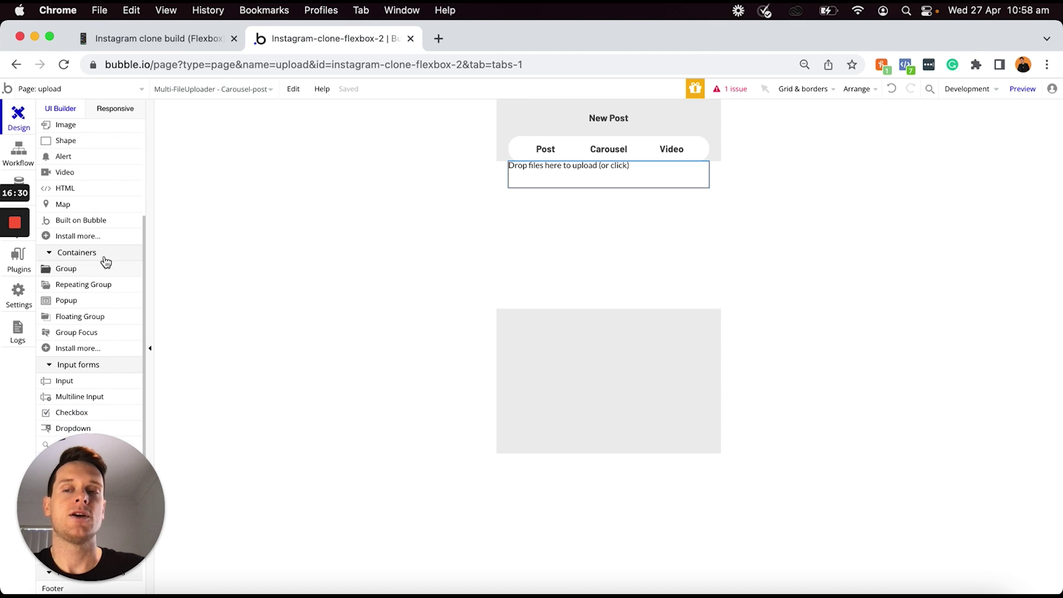
click(77, 291)
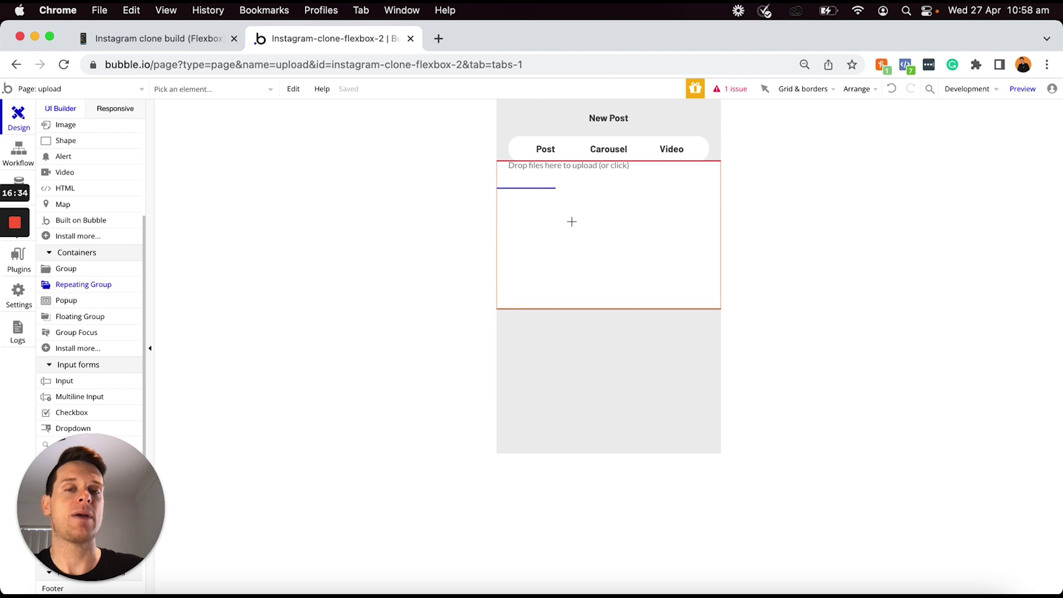
click(596, 223)
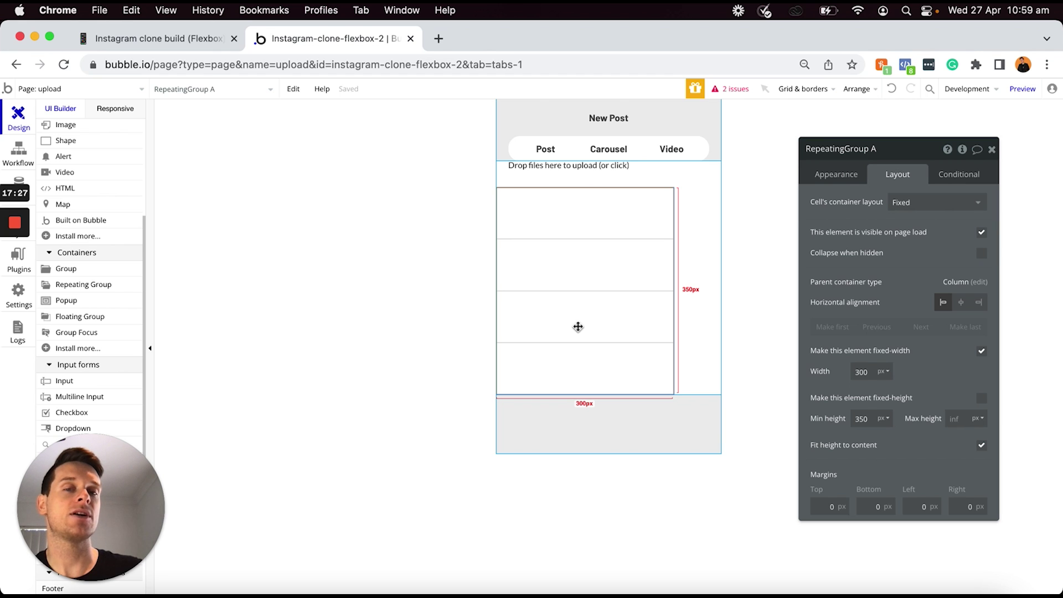
Rename the new repeating group as RepeatingGroup - Carousel-preview
click(594, 172)
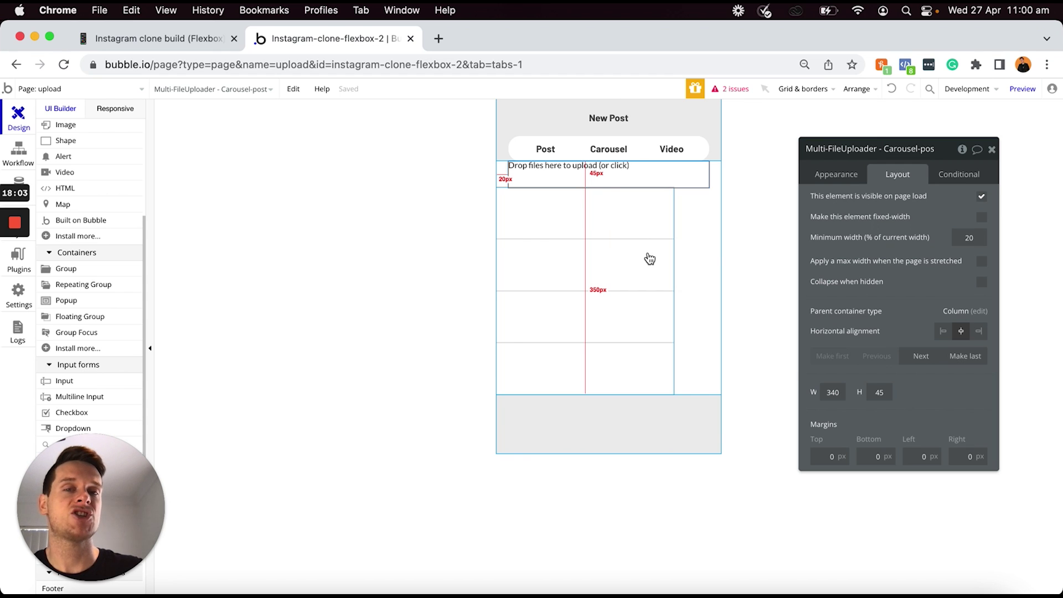
click(582, 265)
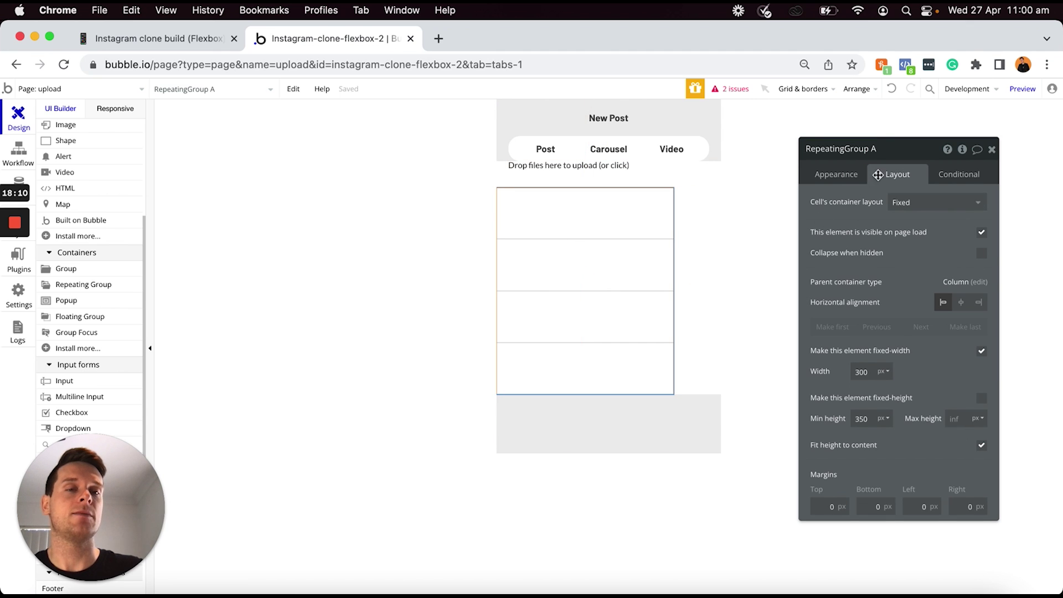
click(896, 148)
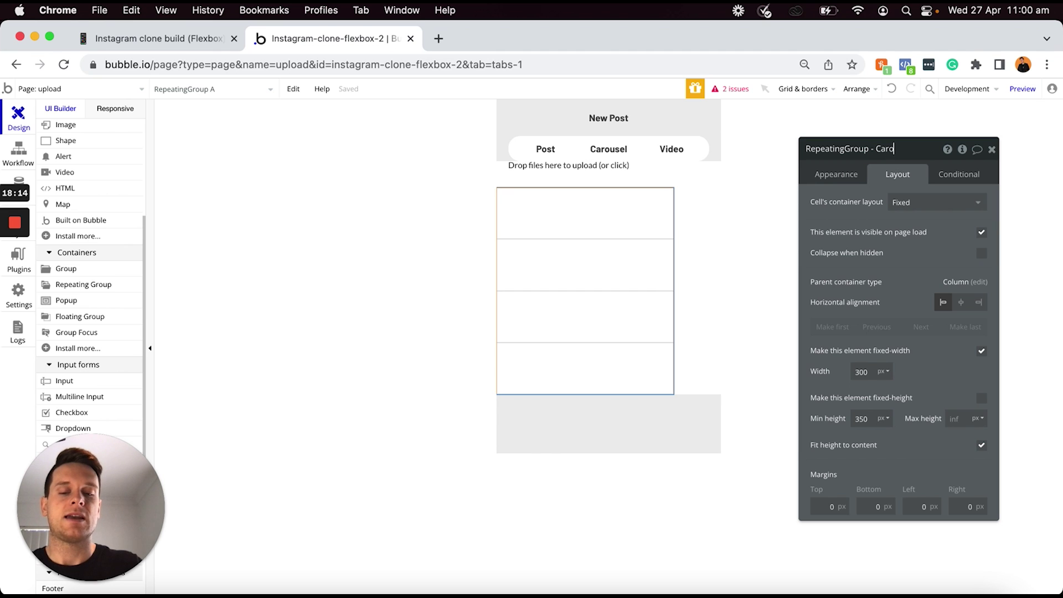
text(iew)
key(Return)
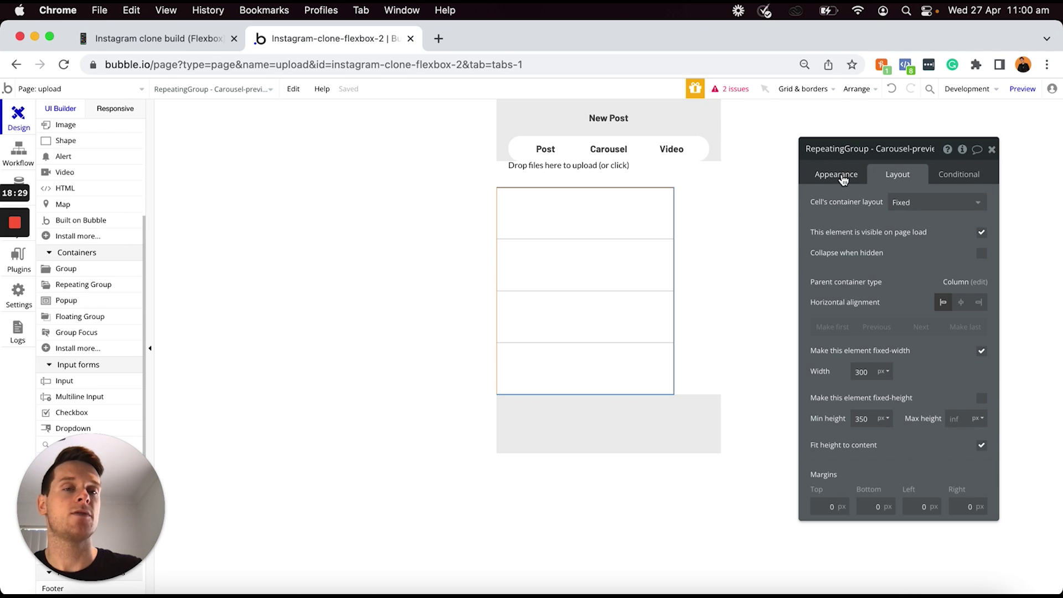
Set the Carousel-preview repeating group's type of content to image
click(842, 176)
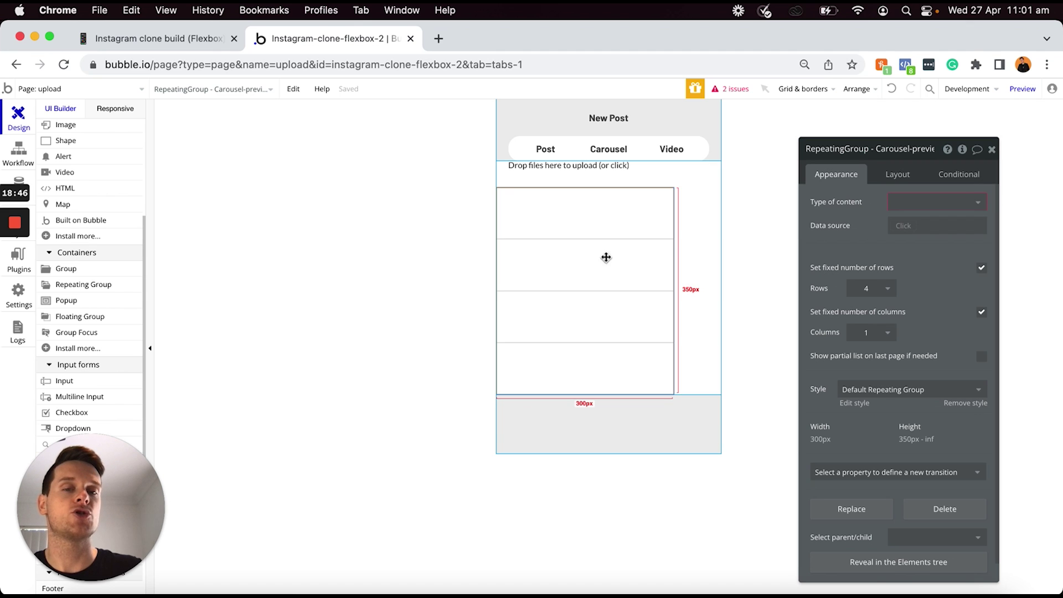
click(918, 203)
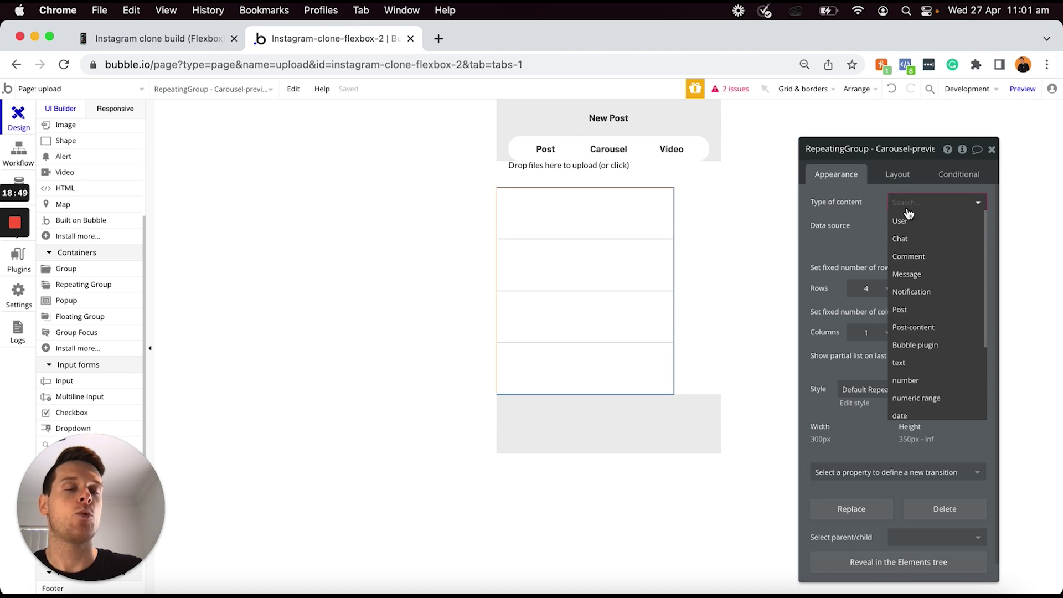
scroll(924, 280, down, 3)
scroll(930, 282, down, 2)
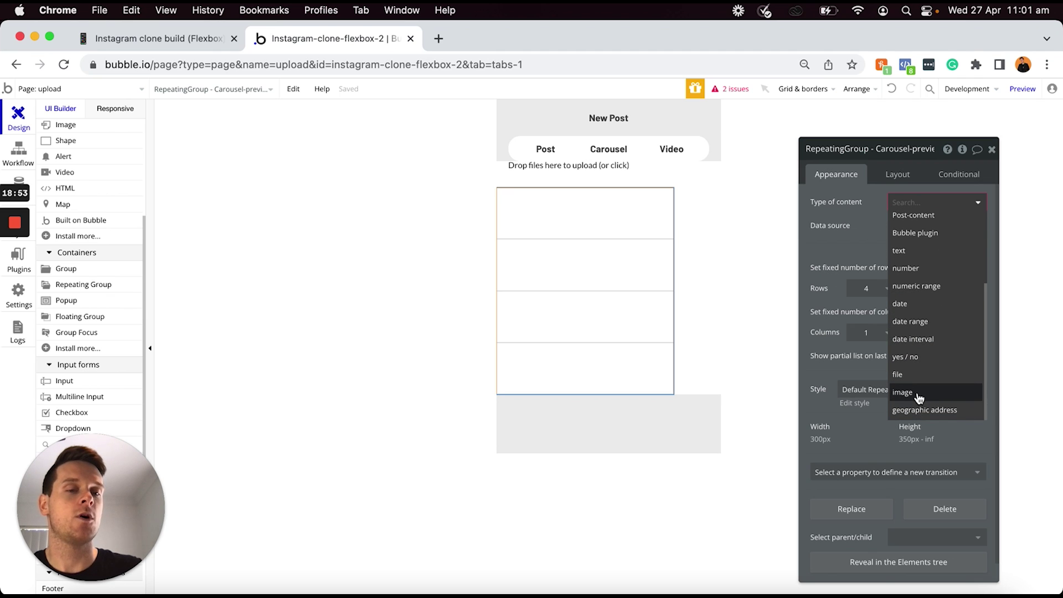
click(919, 394)
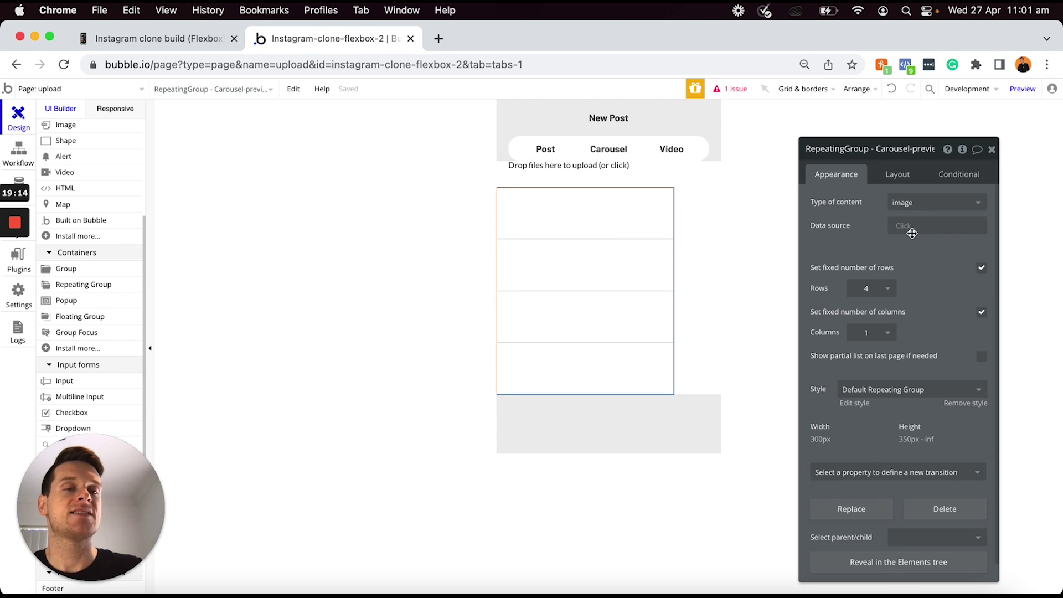
Set the repeating group's data source to Multi-FileUploader - Carousel-post's value
click(906, 226)
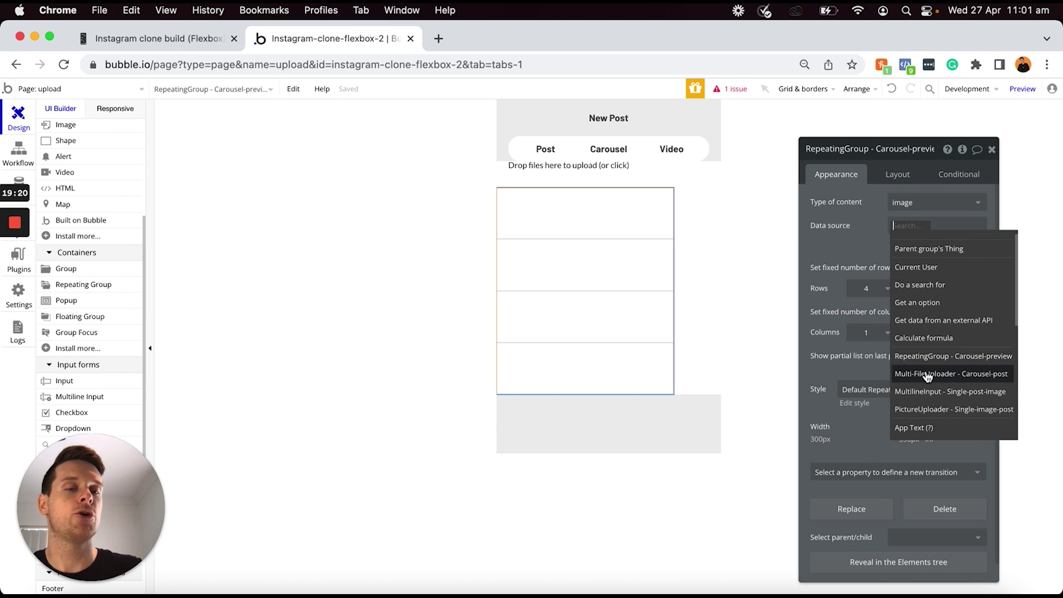
click(975, 380)
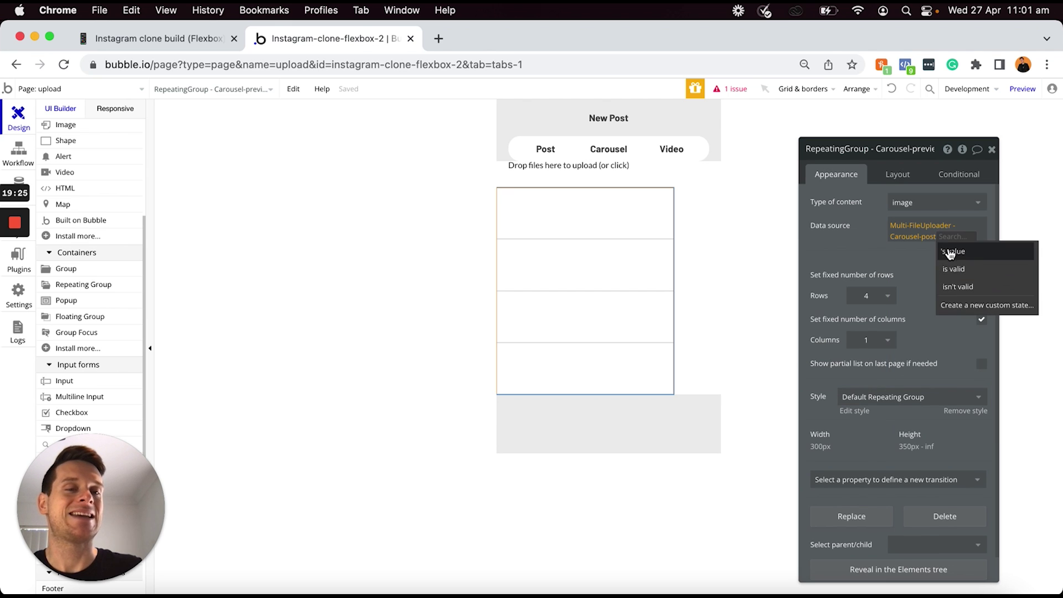
click(948, 250)
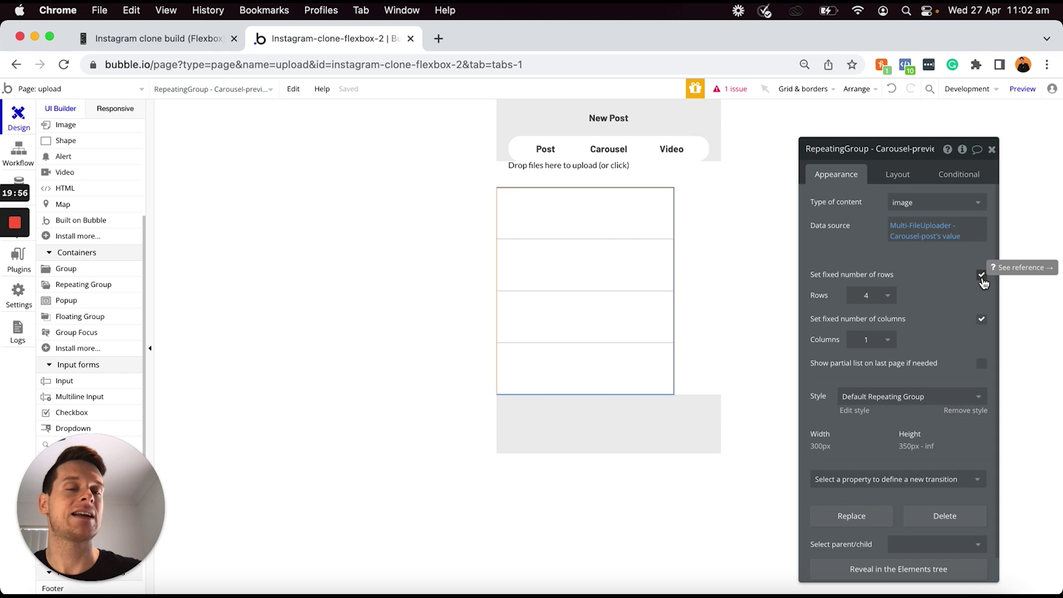
Make the repeating group scroll horizontally without fixed rows or columns, with a minimum row height and column width of 300 px
click(982, 275)
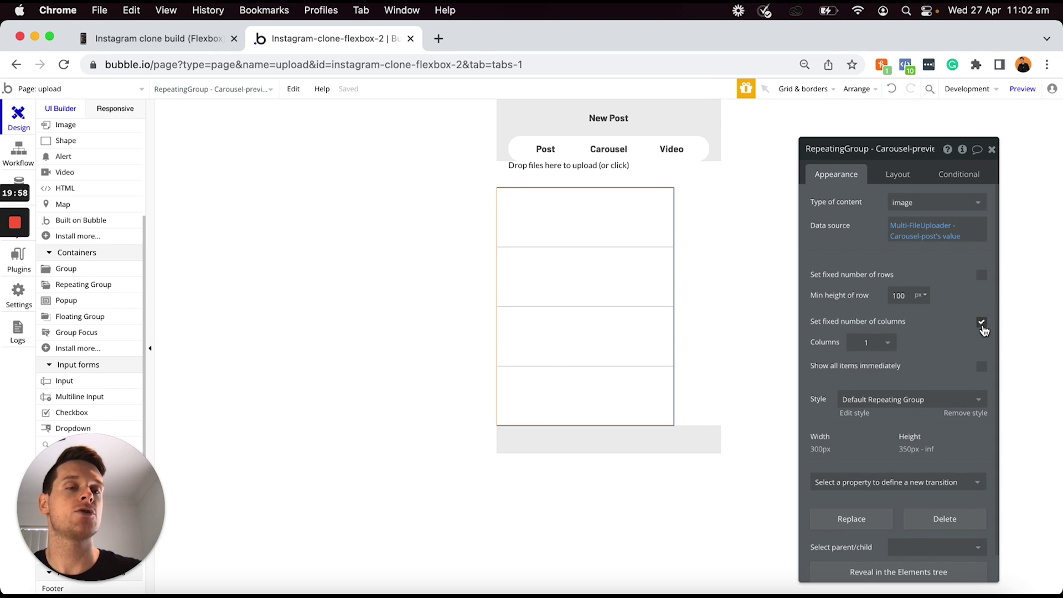
click(982, 323)
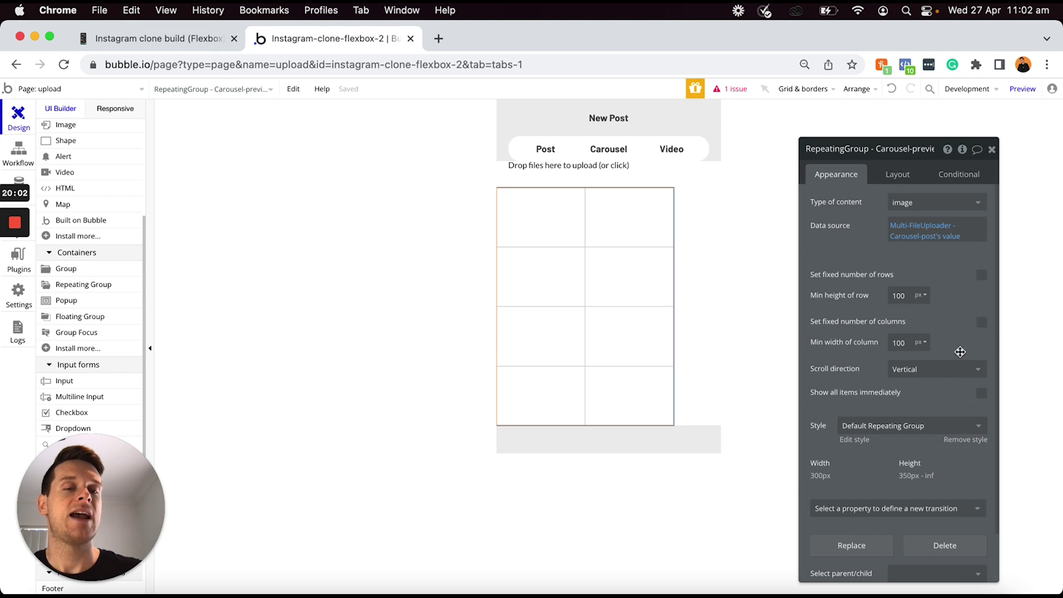
click(948, 369)
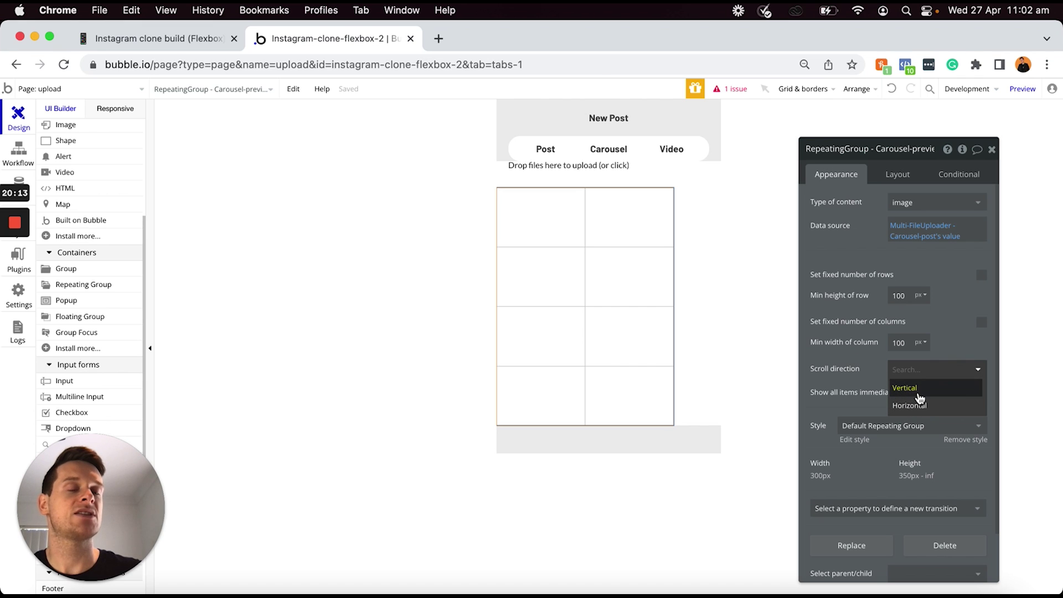
click(910, 406)
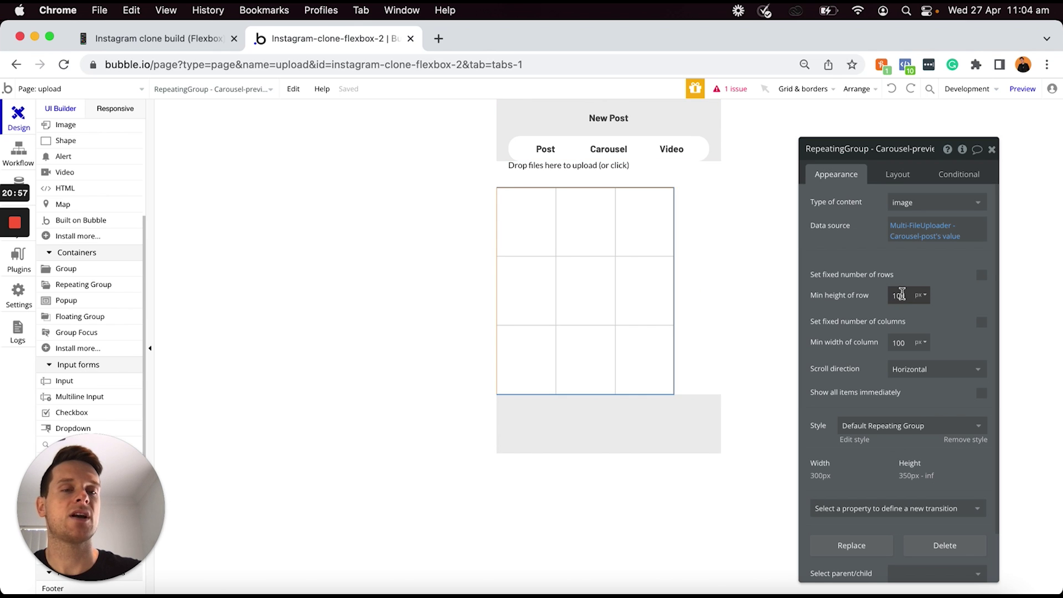
text(300)
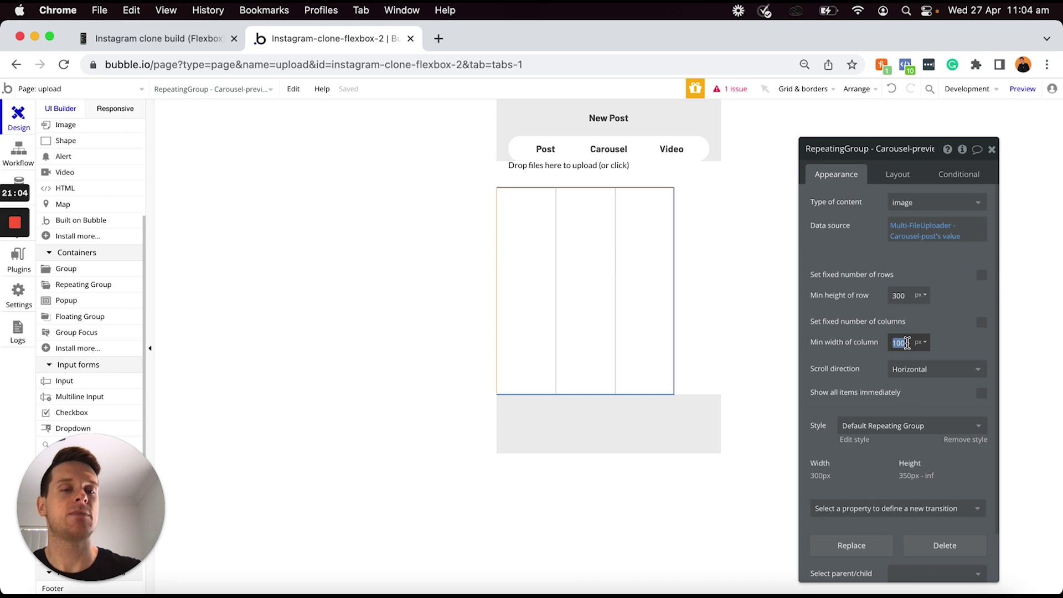
text(300)
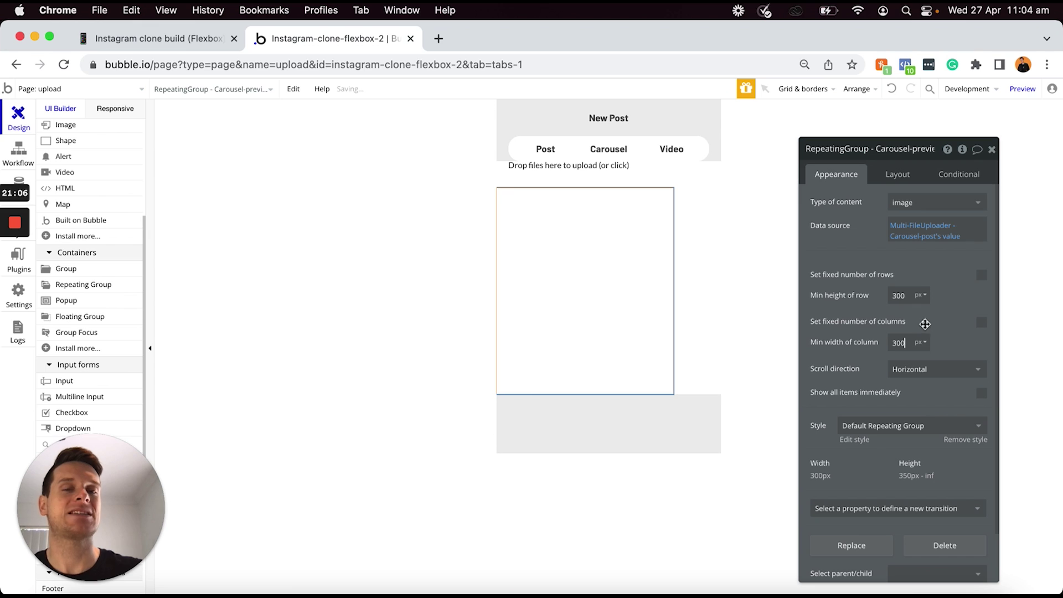
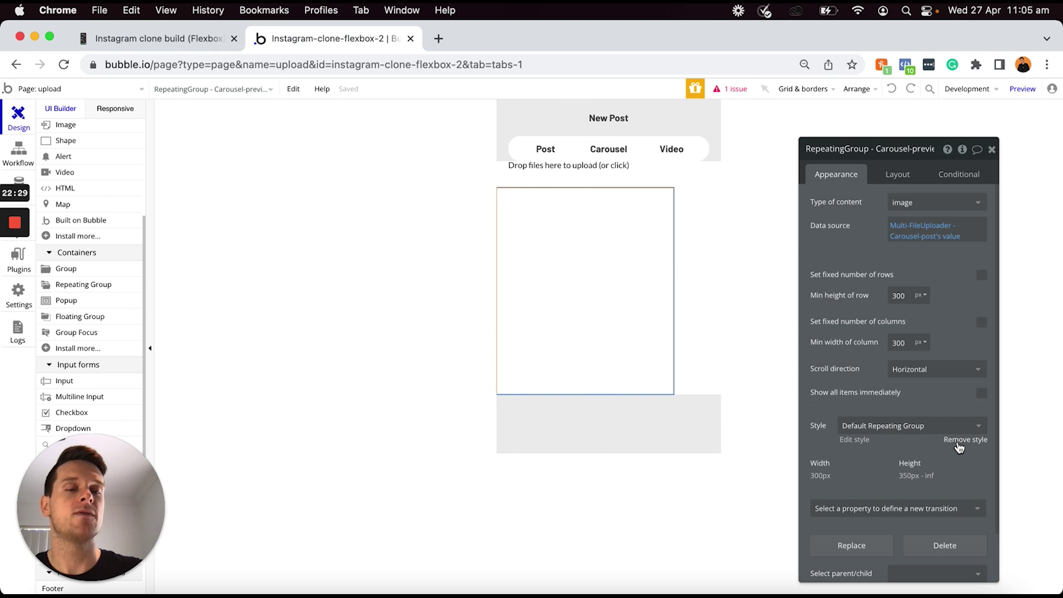
Remove the default style from the Carousel-preview repeating group and give all its borders a Solid style
click(960, 441)
scroll(911, 419, down, 1)
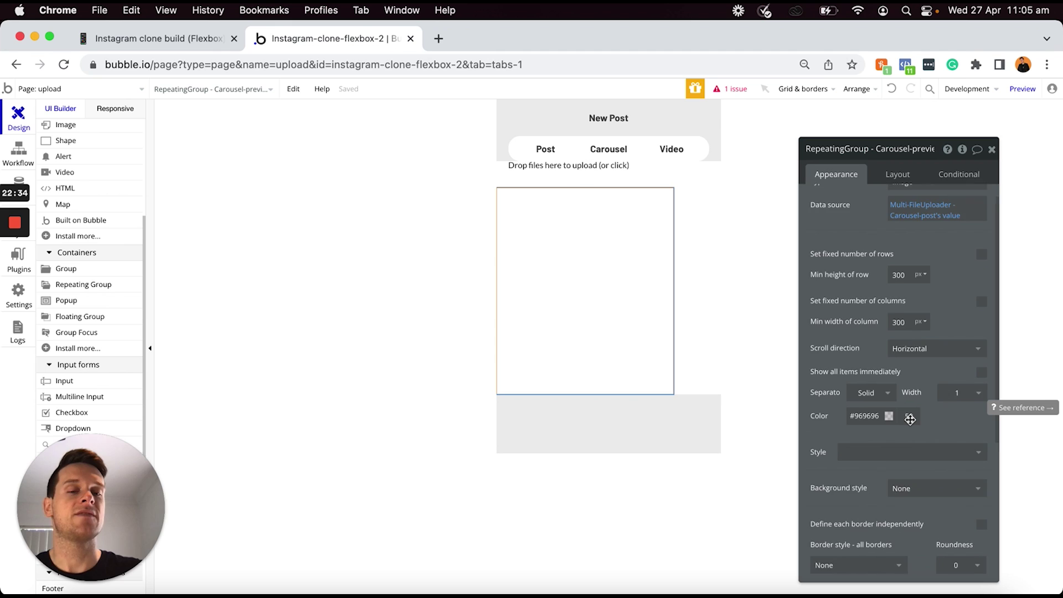
scroll(911, 419, down, 2)
click(873, 518)
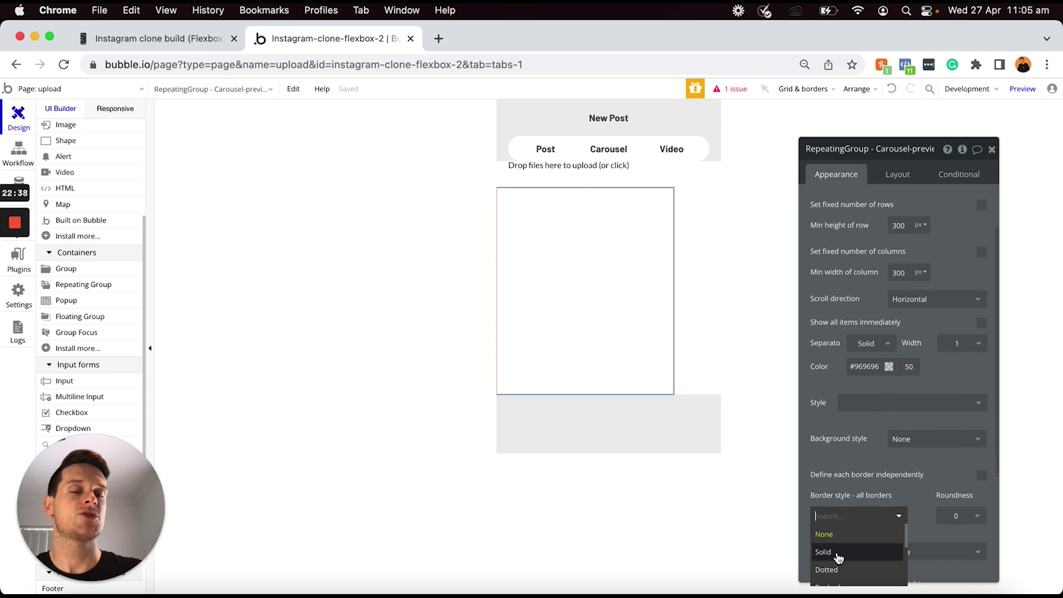
click(837, 553)
click(637, 437)
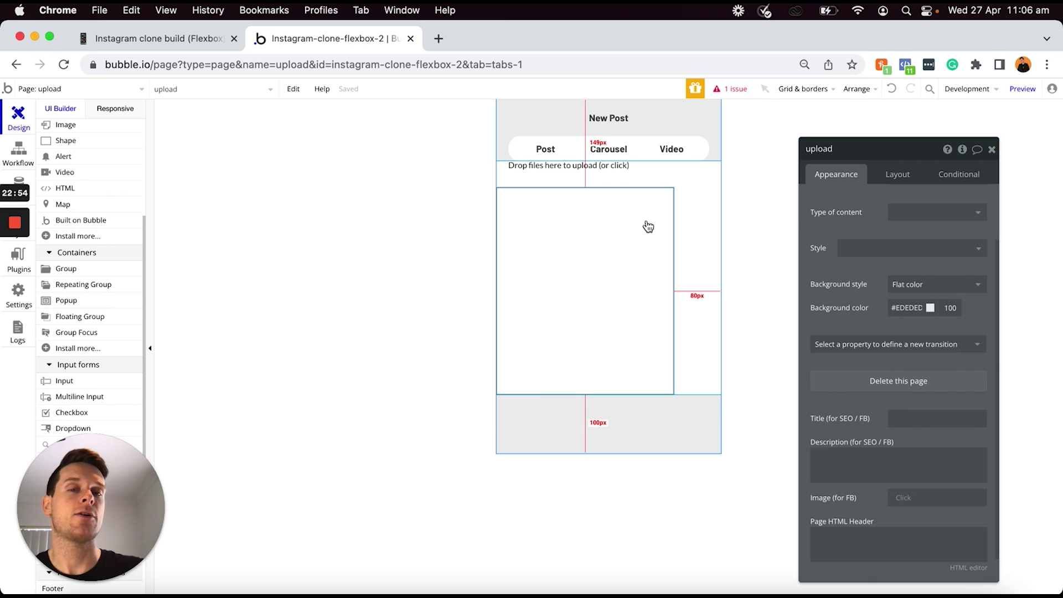
click(705, 224)
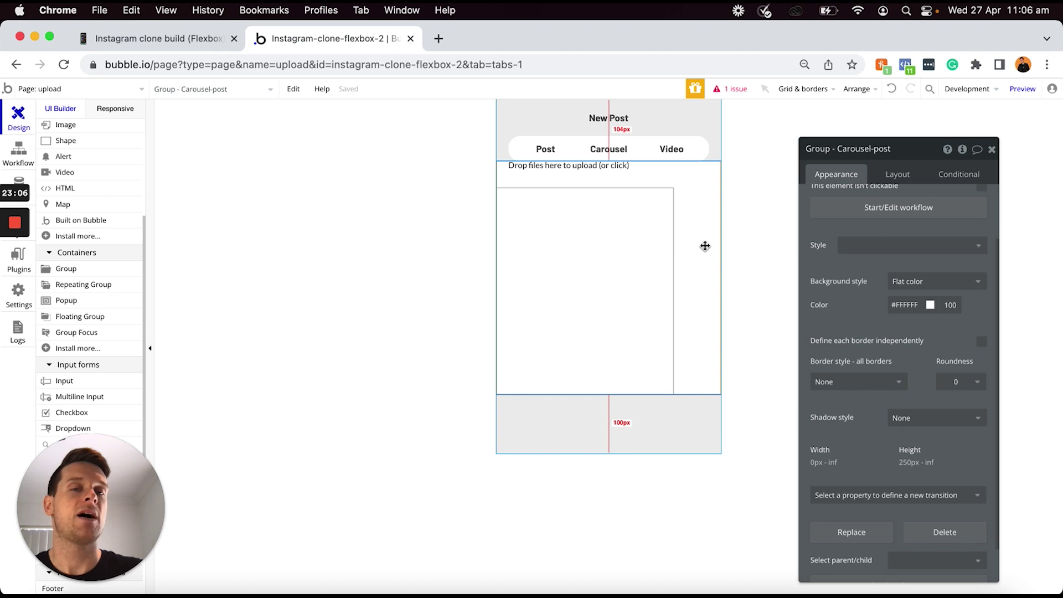
click(653, 247)
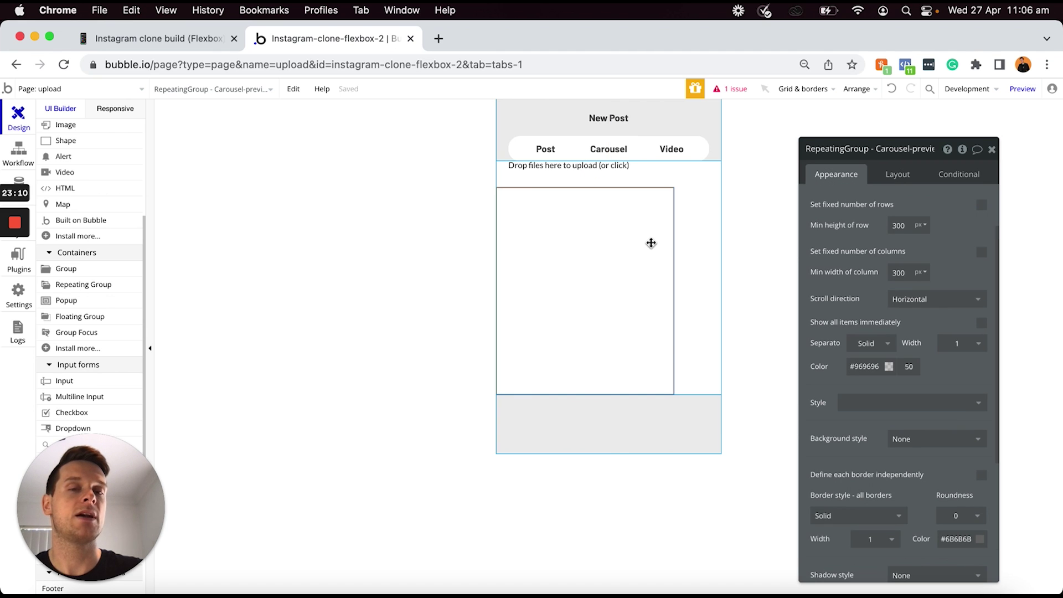
Set the container layout of the Carousel-preview repeating group's cells to Row
scroll(908, 274, up, 3)
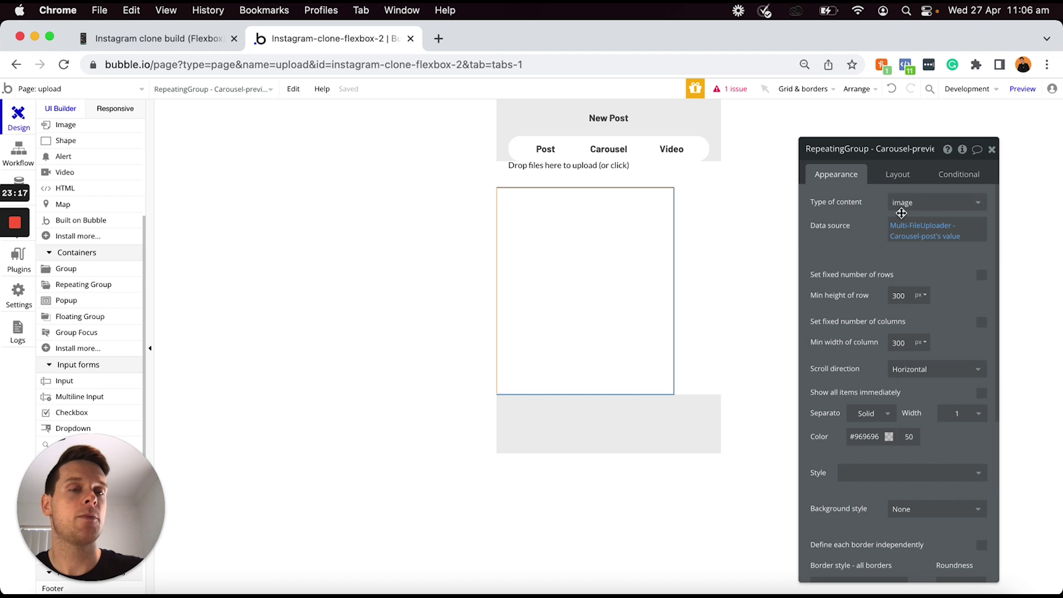
click(893, 178)
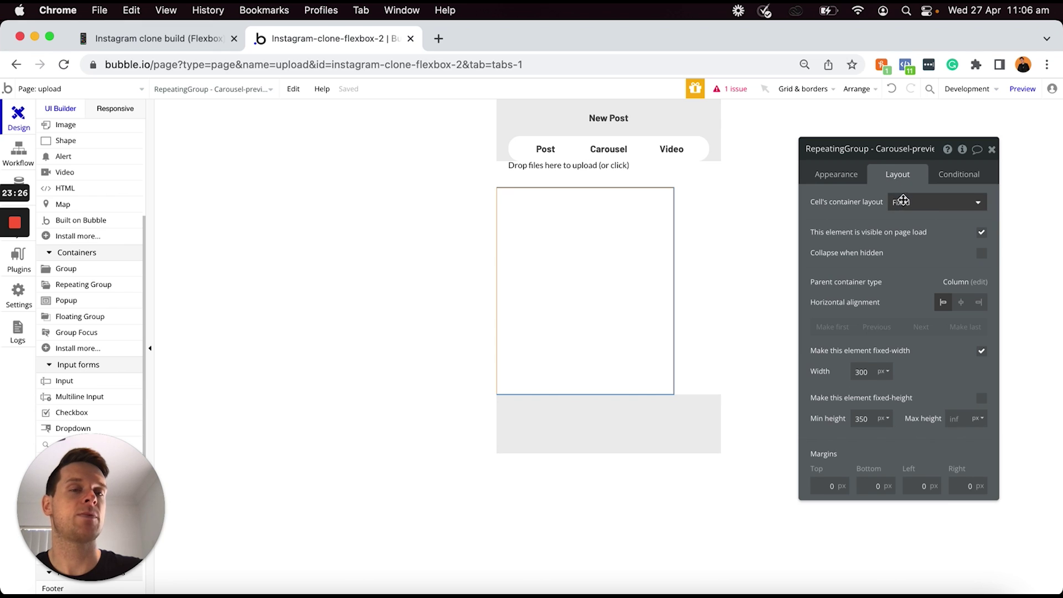
click(906, 209)
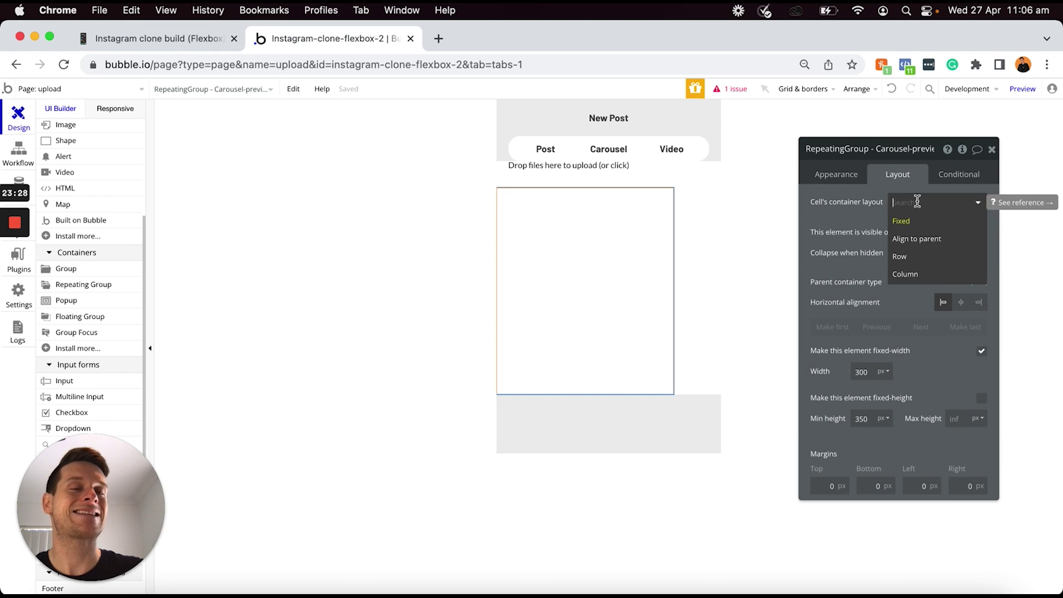
click(908, 258)
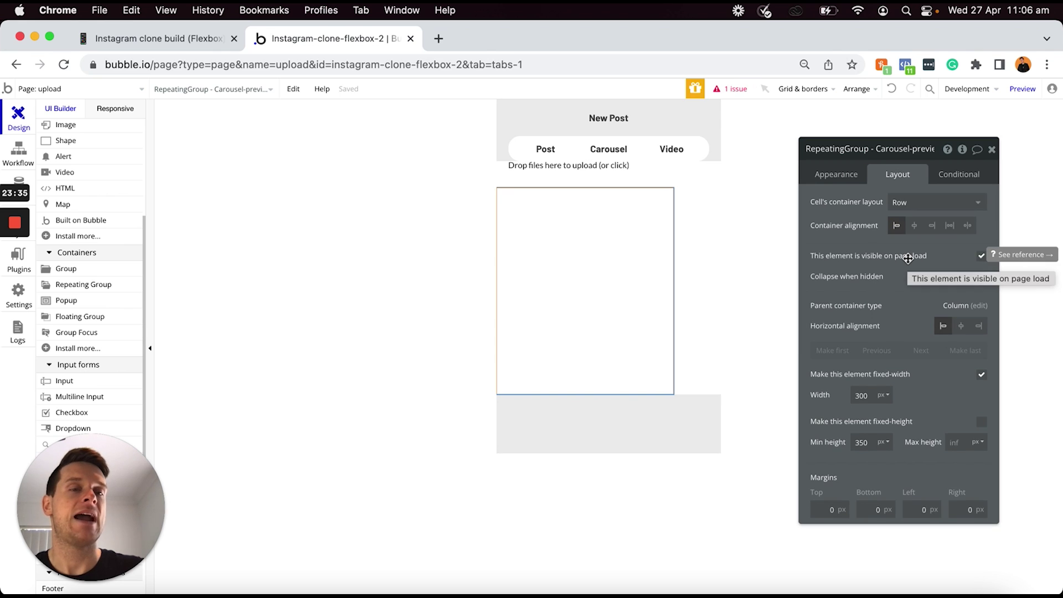
click(920, 203)
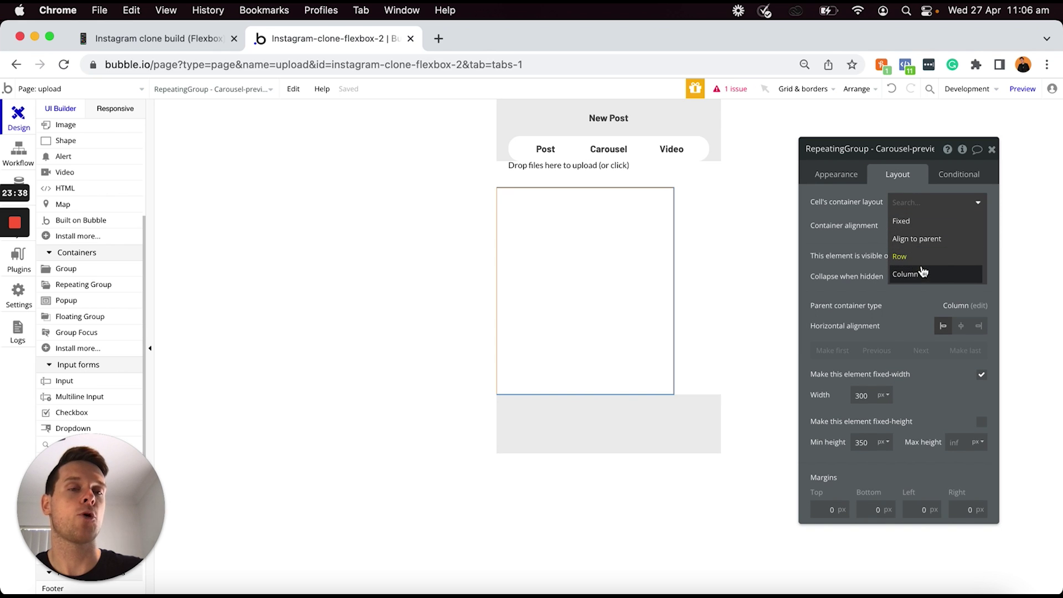
click(842, 231)
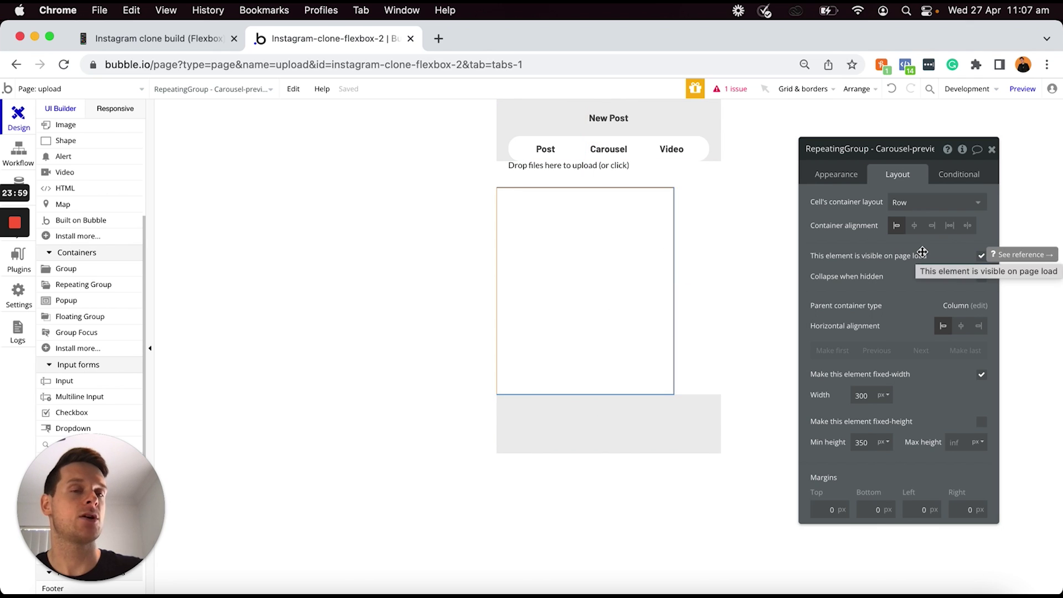
click(934, 204)
click(930, 257)
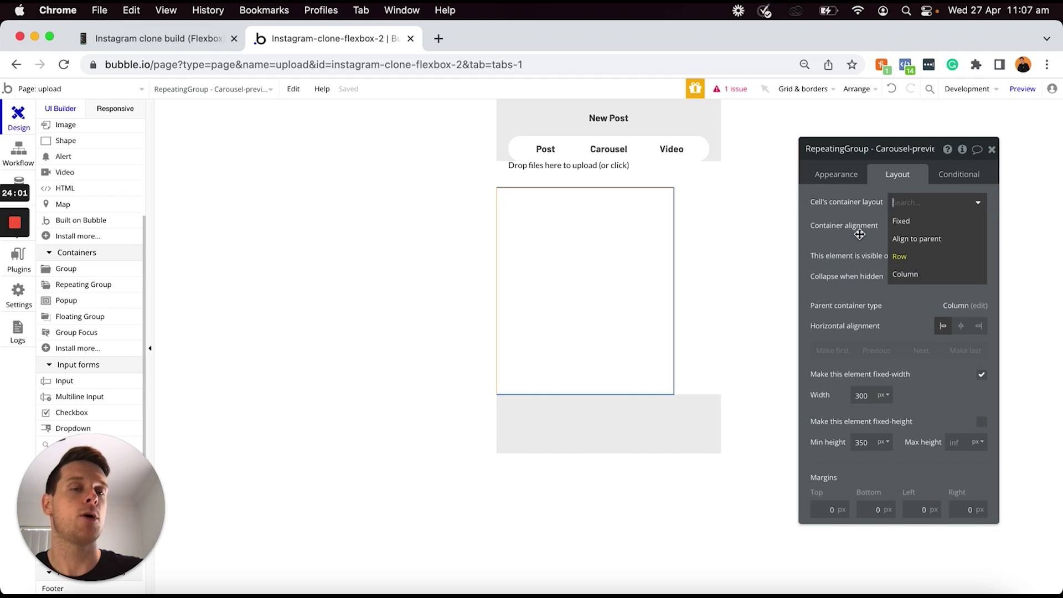
Turn off the repeating group's fixed width, set its minimum width to 0 px, and check it in the responsive preview down to about 372 px
click(981, 375)
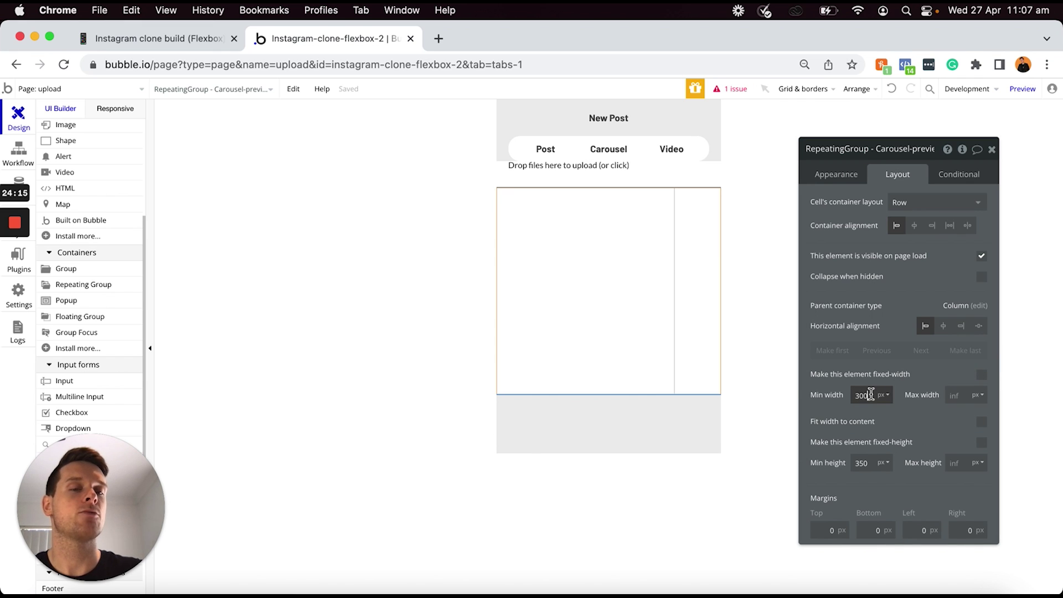
text(0)
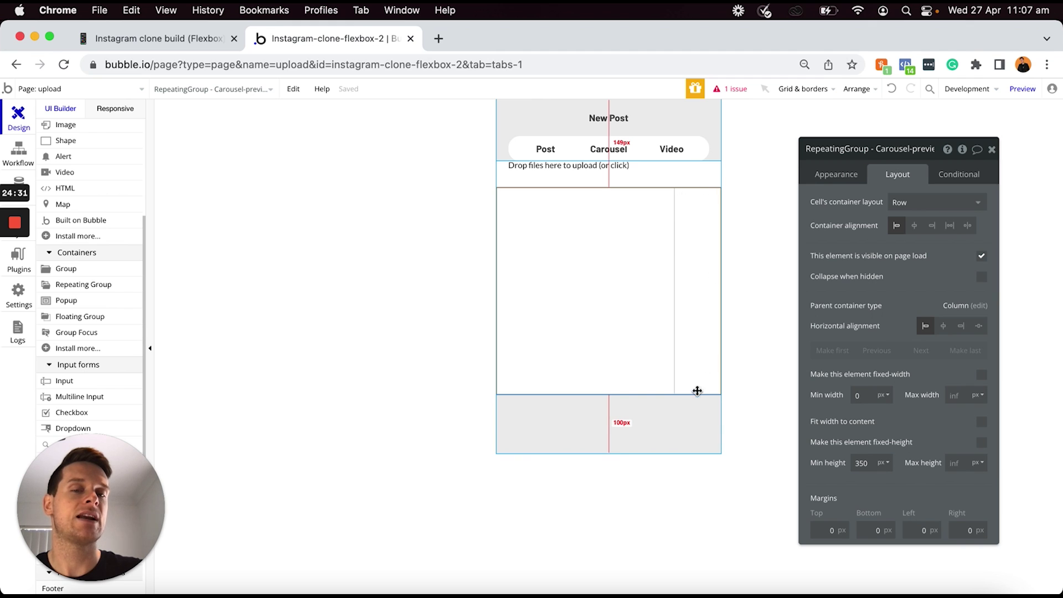
click(124, 109)
drag(668, 131, 373, 98)
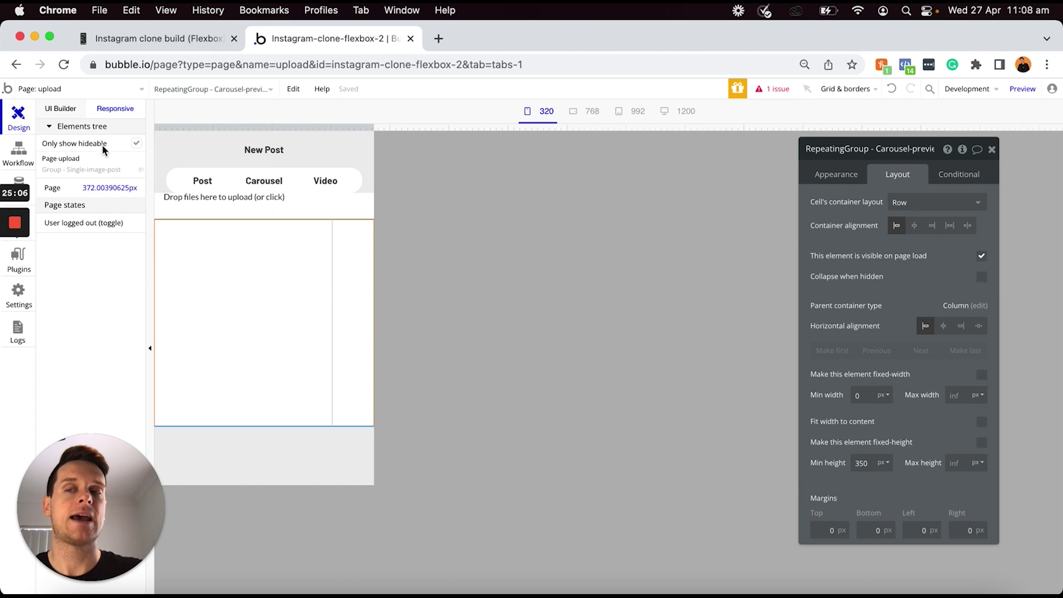
click(63, 111)
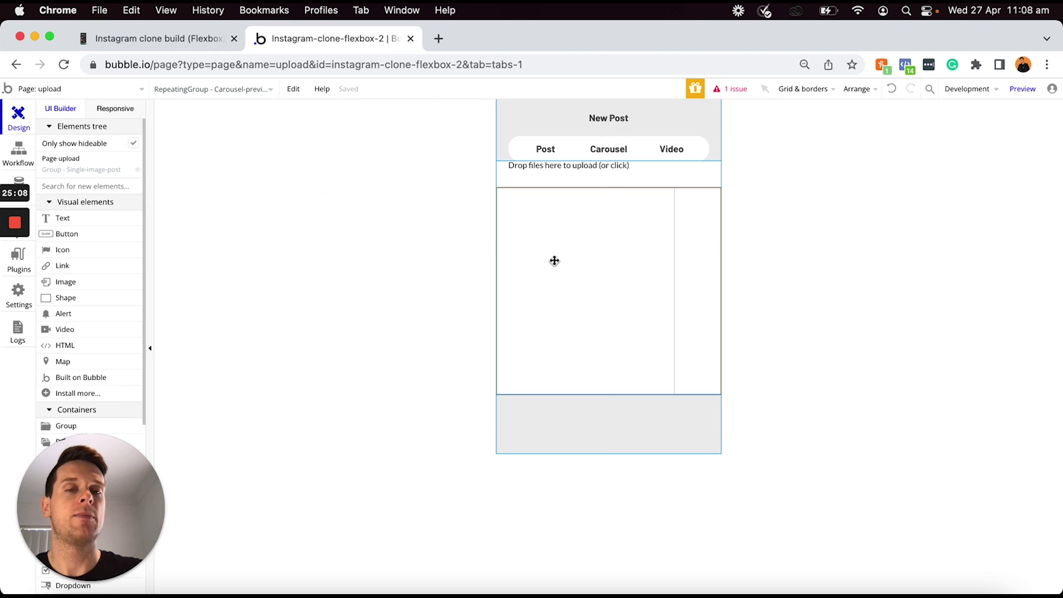
Add an image element in the first cell of the Carousel-preview repeating group and set its dynamic image to Current cell's image
click(554, 260)
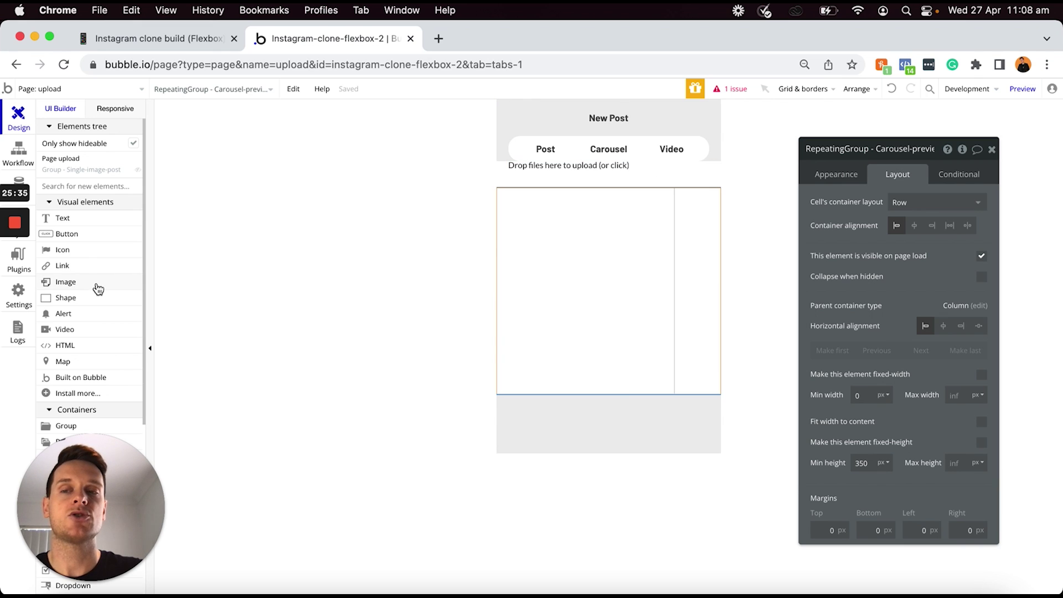
scroll(87, 240, down, 1)
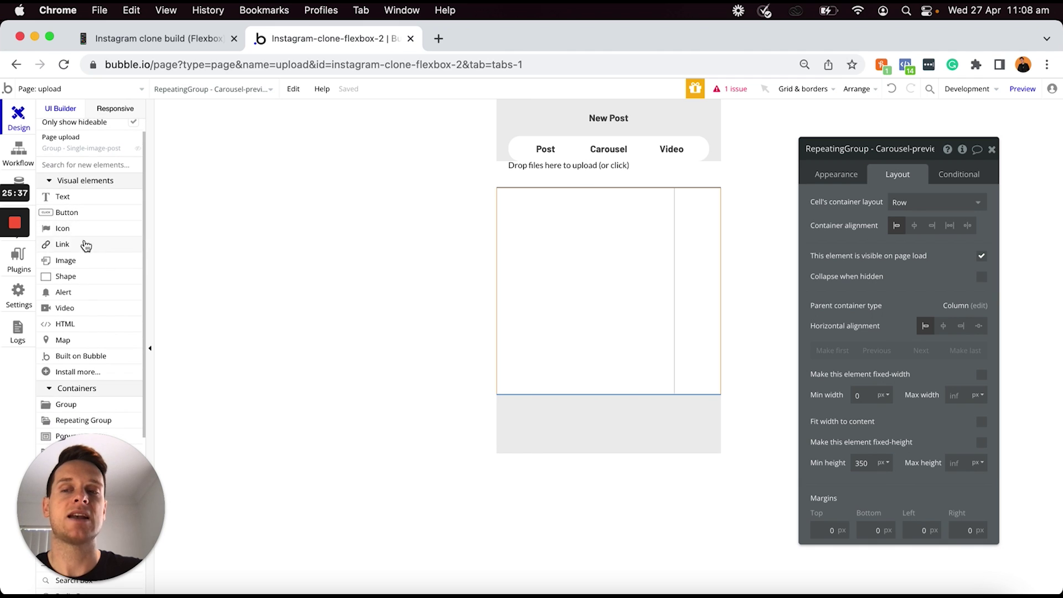
click(65, 261)
click(580, 229)
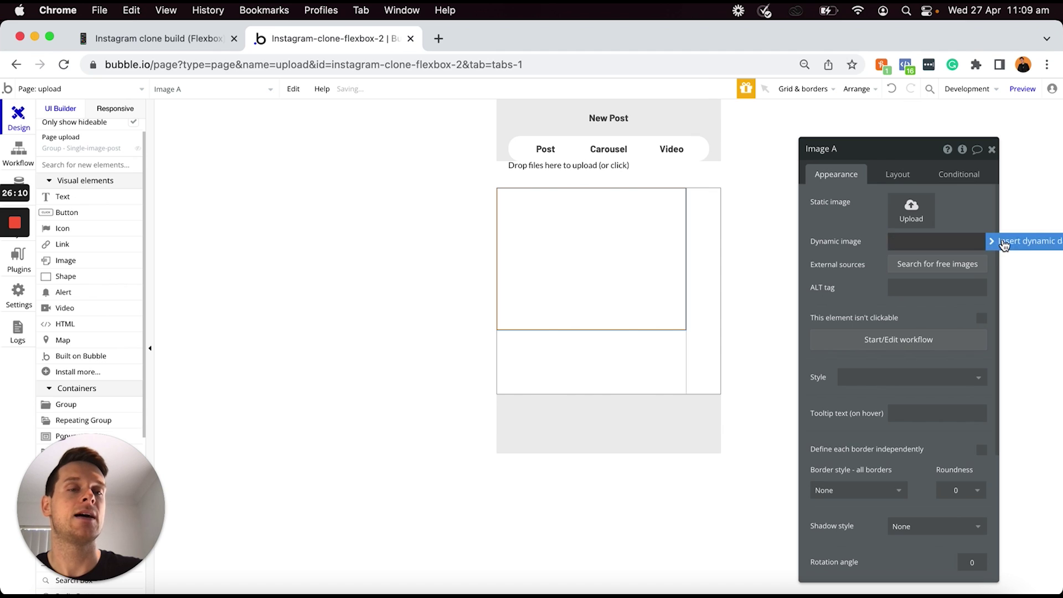
click(1005, 244)
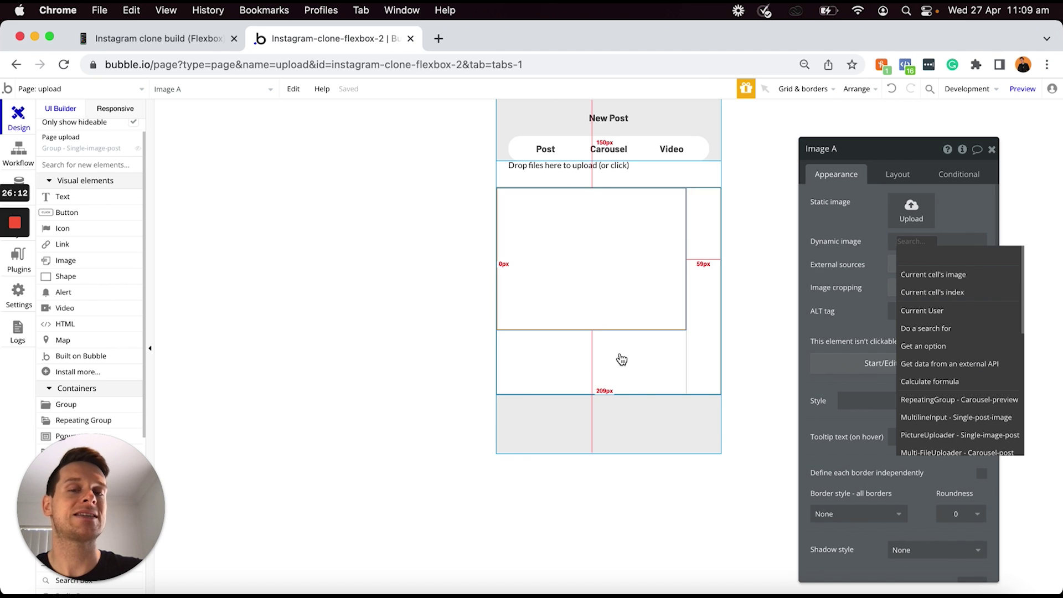
click(945, 278)
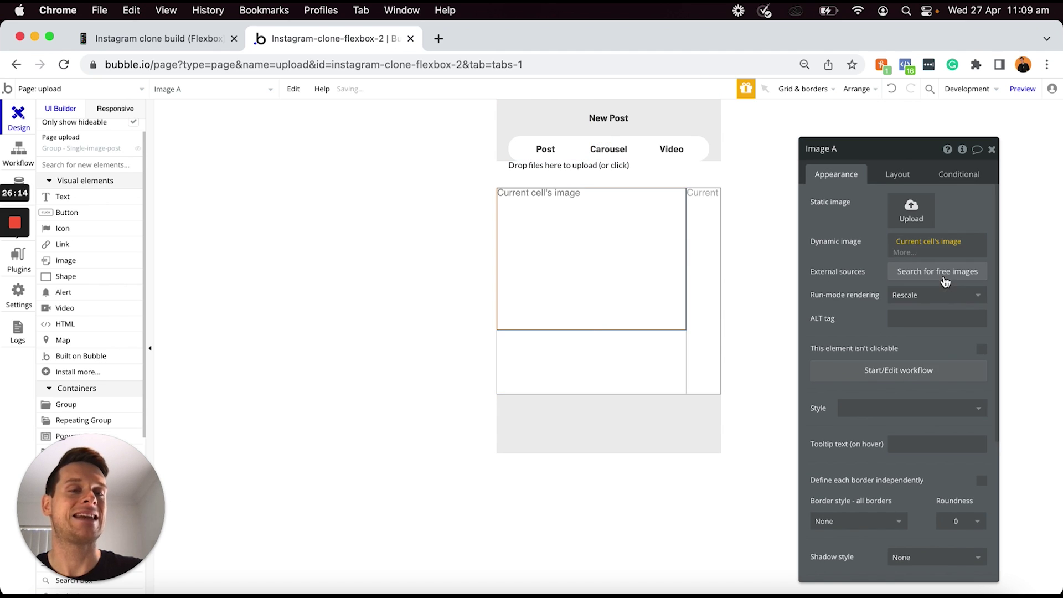
Process the image's dynamic source with Imgix and enable resizing to fit the dimensions by cropping
click(904, 253)
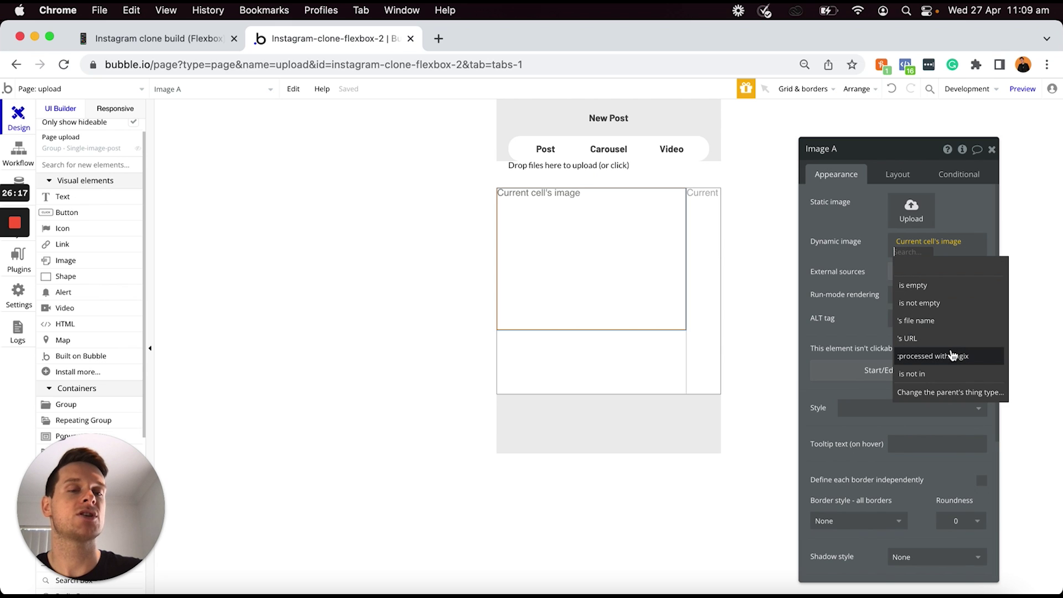
click(951, 357)
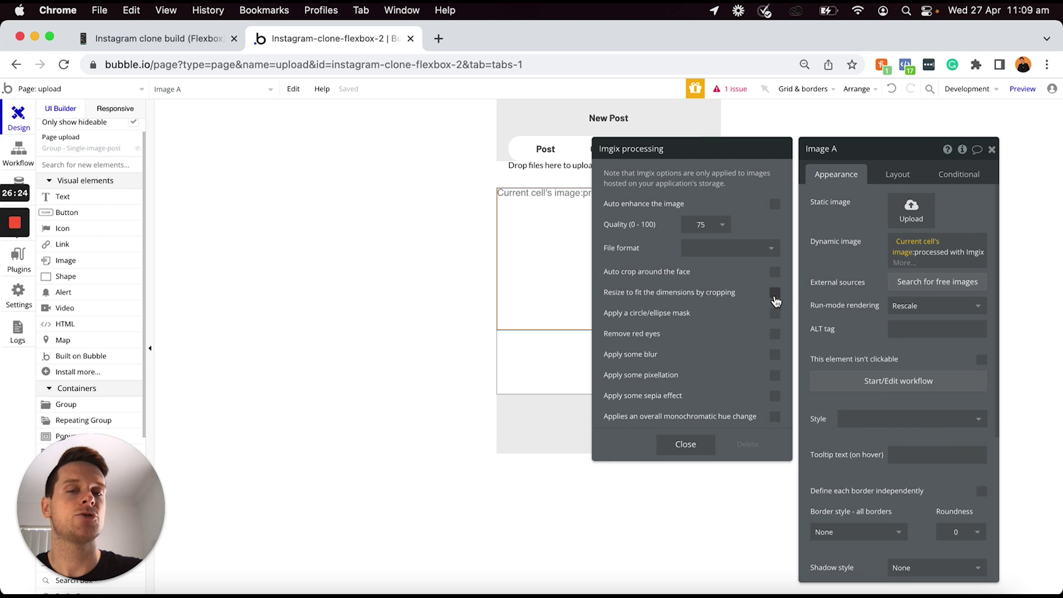
click(776, 294)
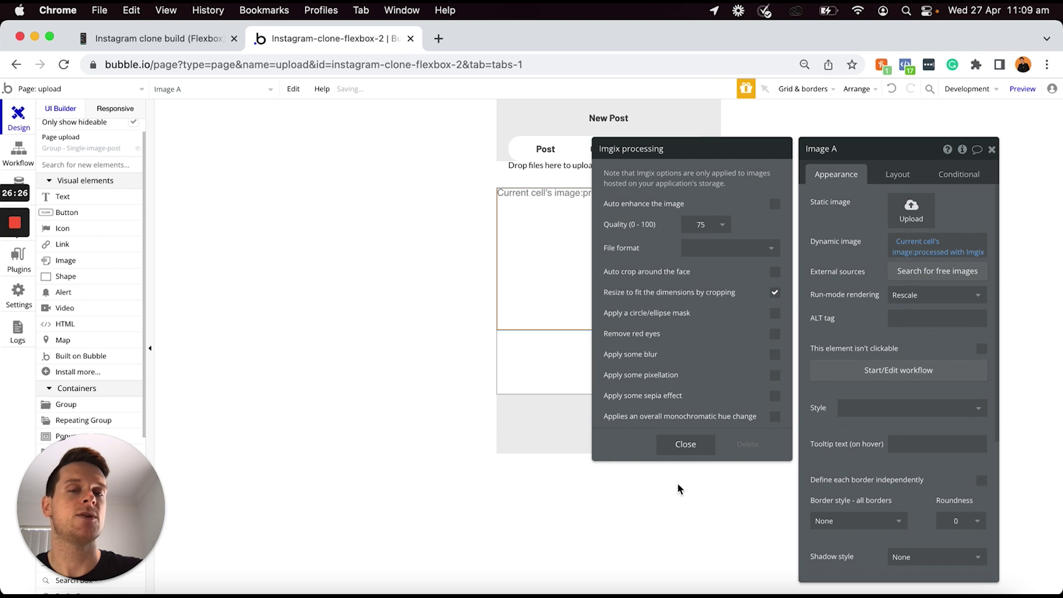
click(686, 445)
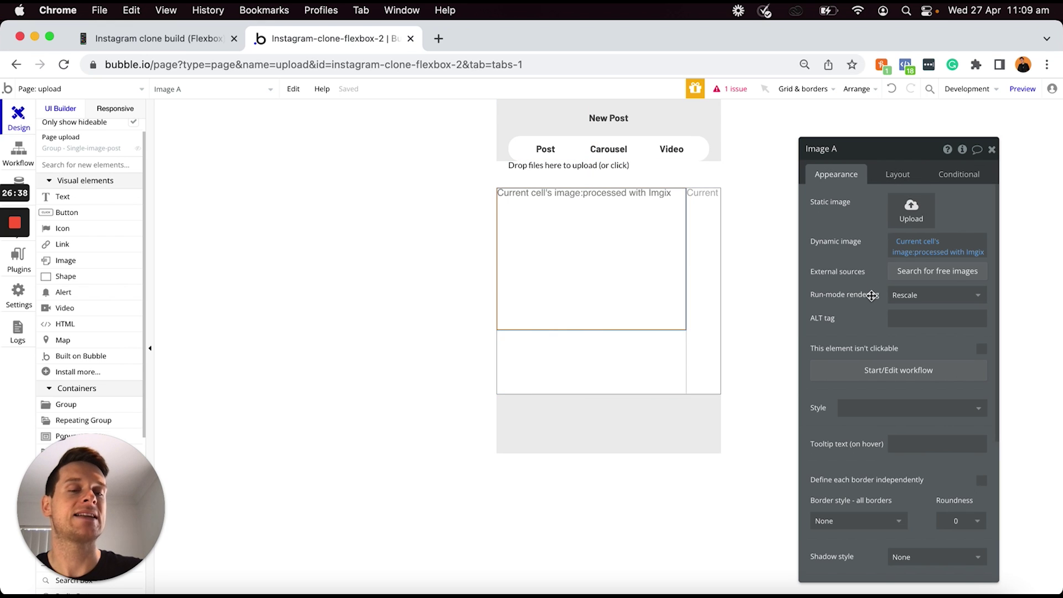
Give all borders of the image in the Carousel-preview cell a Solid style
scroll(860, 388, down, 4)
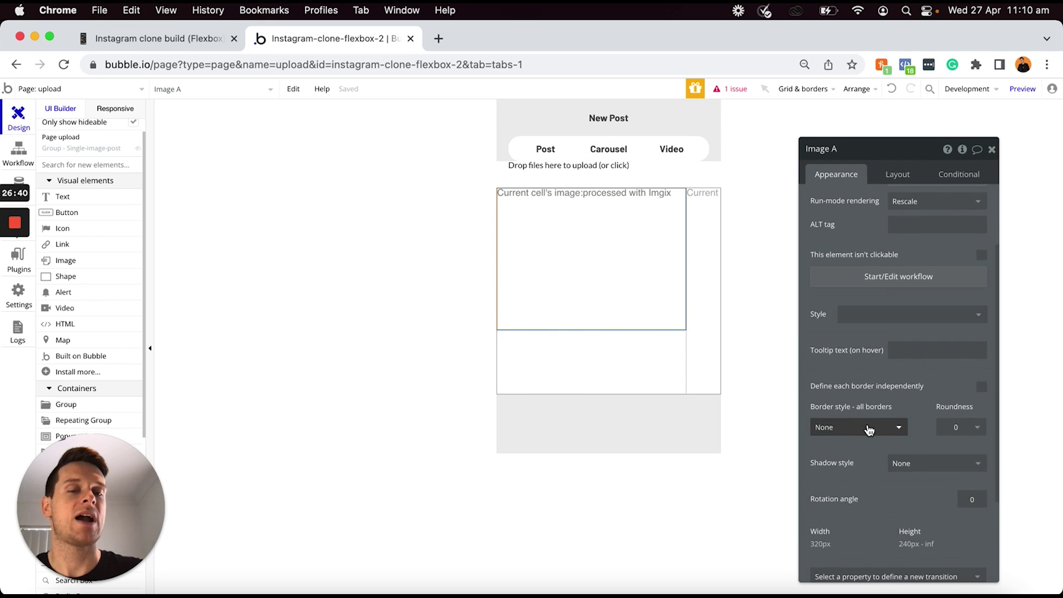
click(852, 427)
click(848, 460)
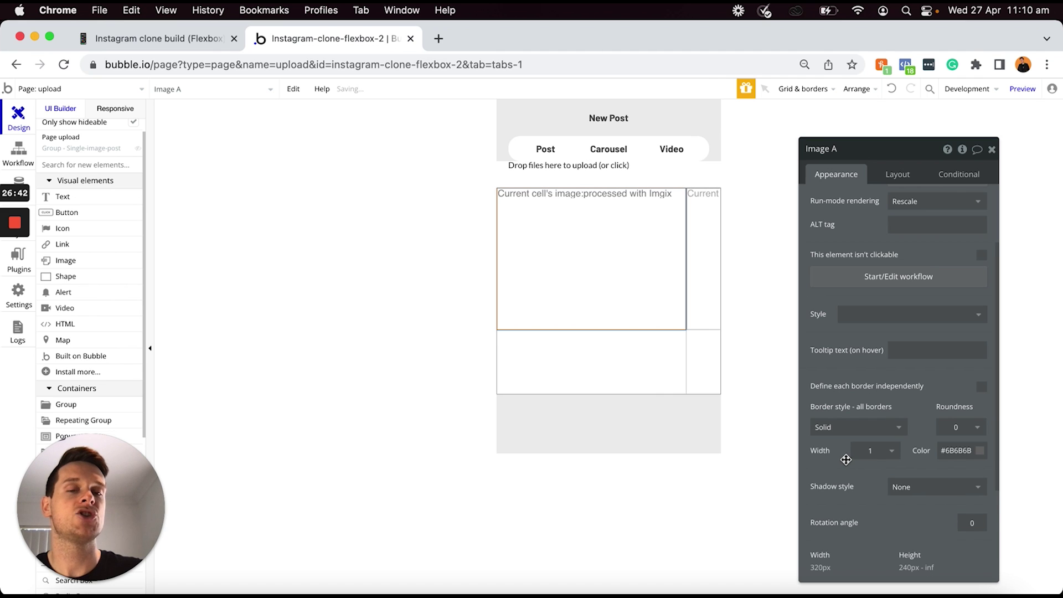
click(649, 438)
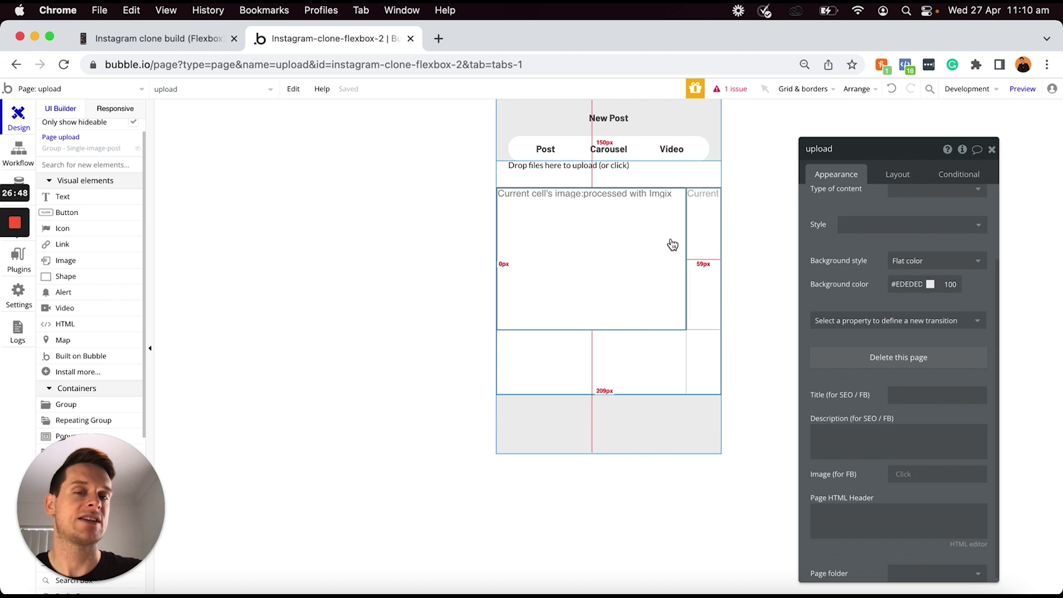
Centre the image vertically within its repeating group cell
click(647, 299)
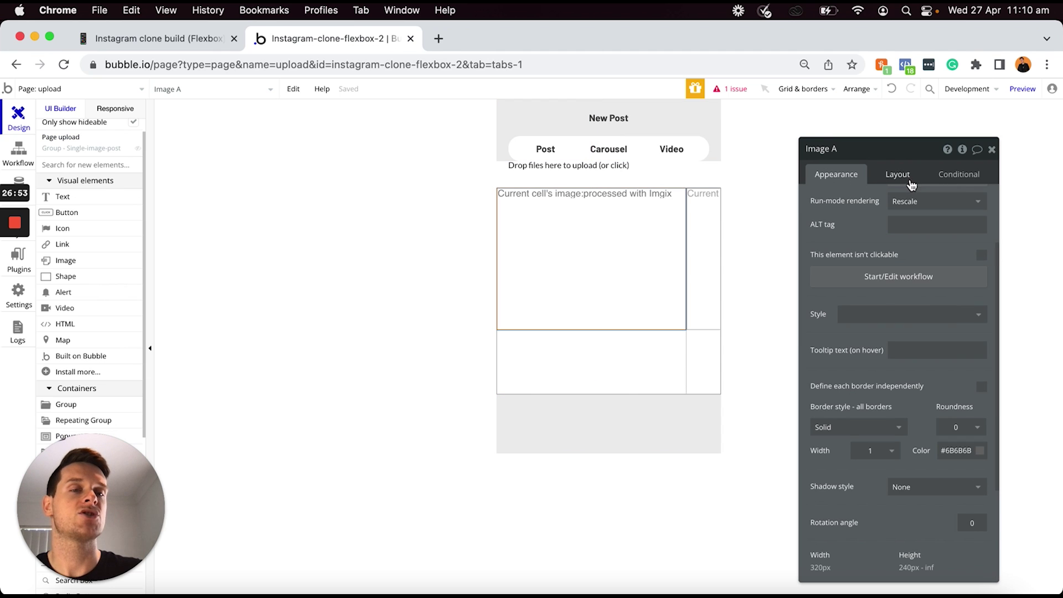
click(898, 175)
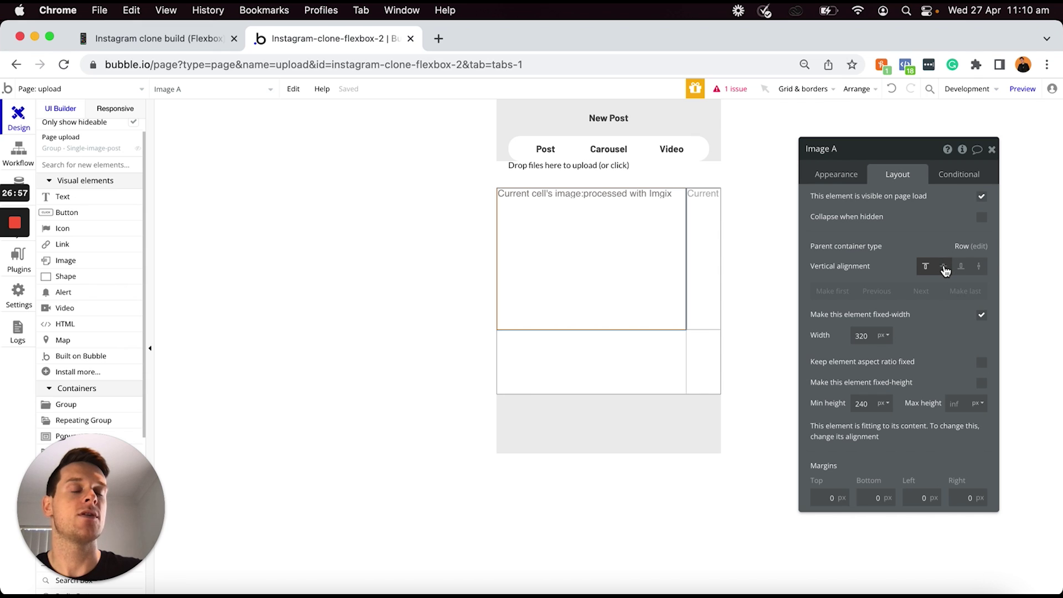
click(945, 268)
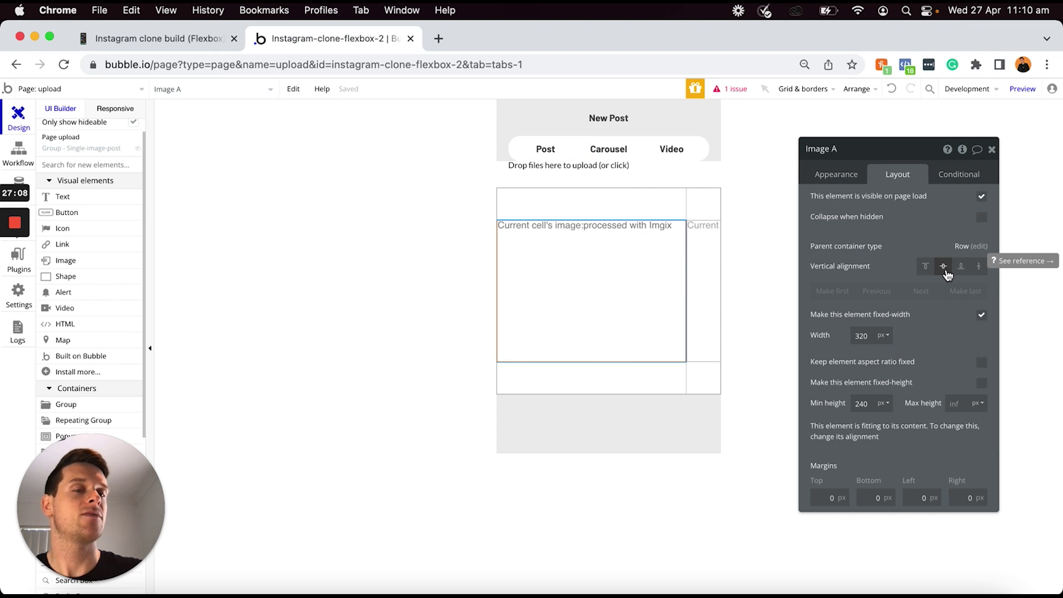
Set the container alignment of the Carousel-preview repeating group to centred
click(630, 206)
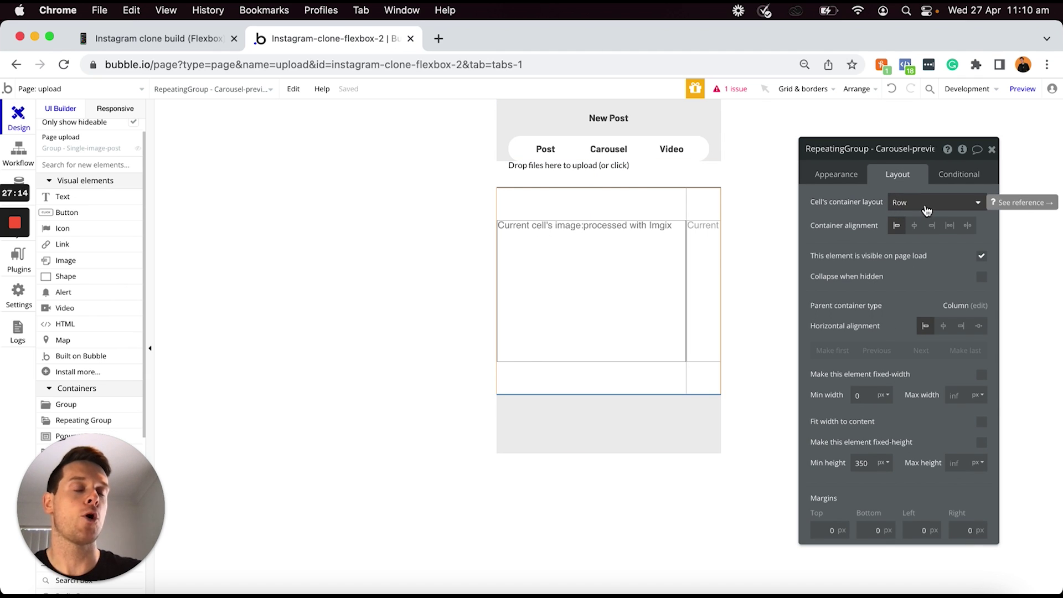
click(603, 275)
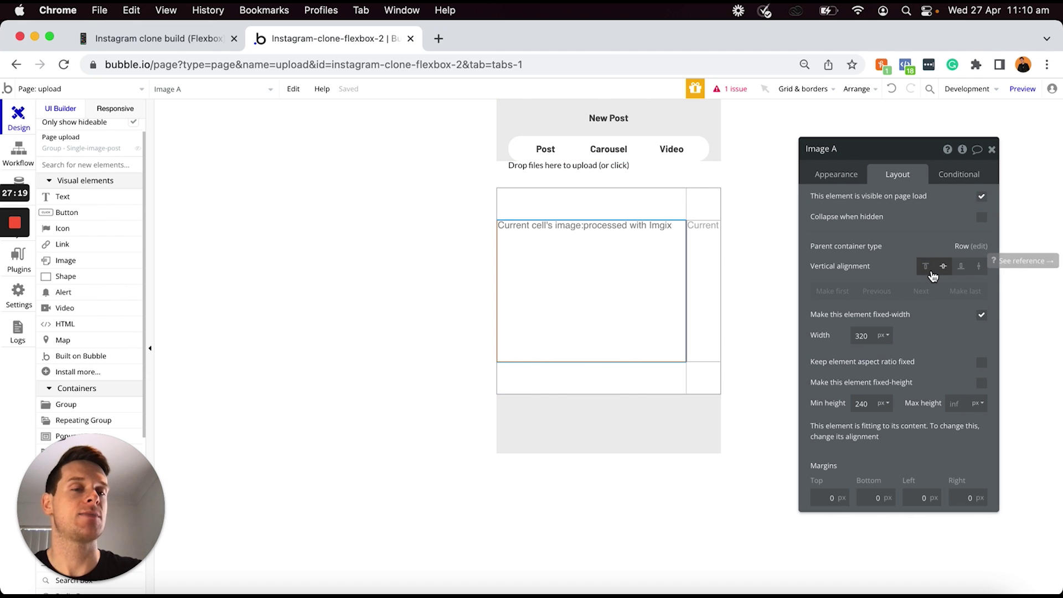
click(666, 200)
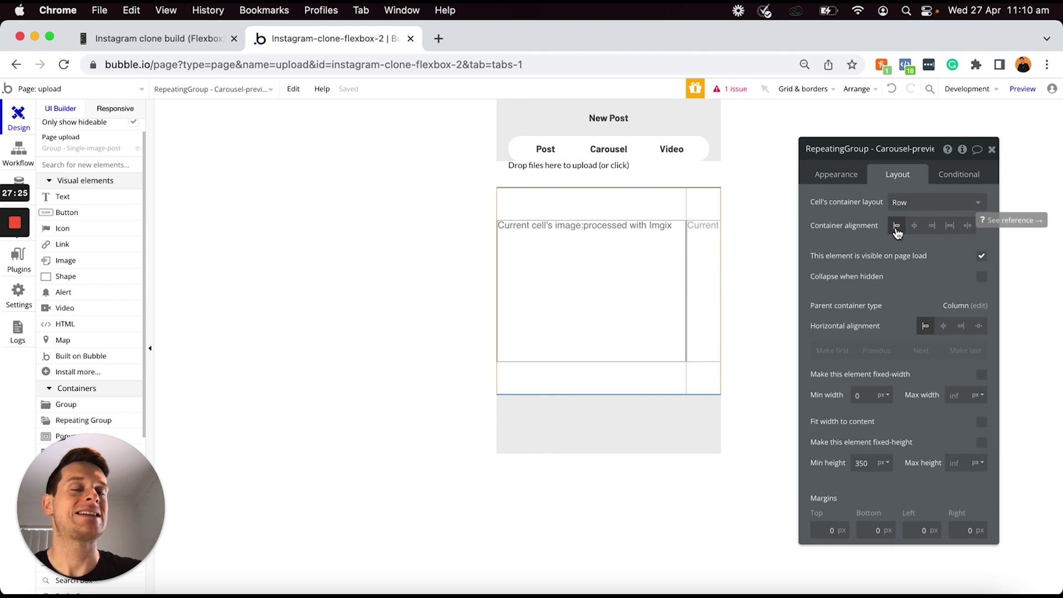
click(915, 227)
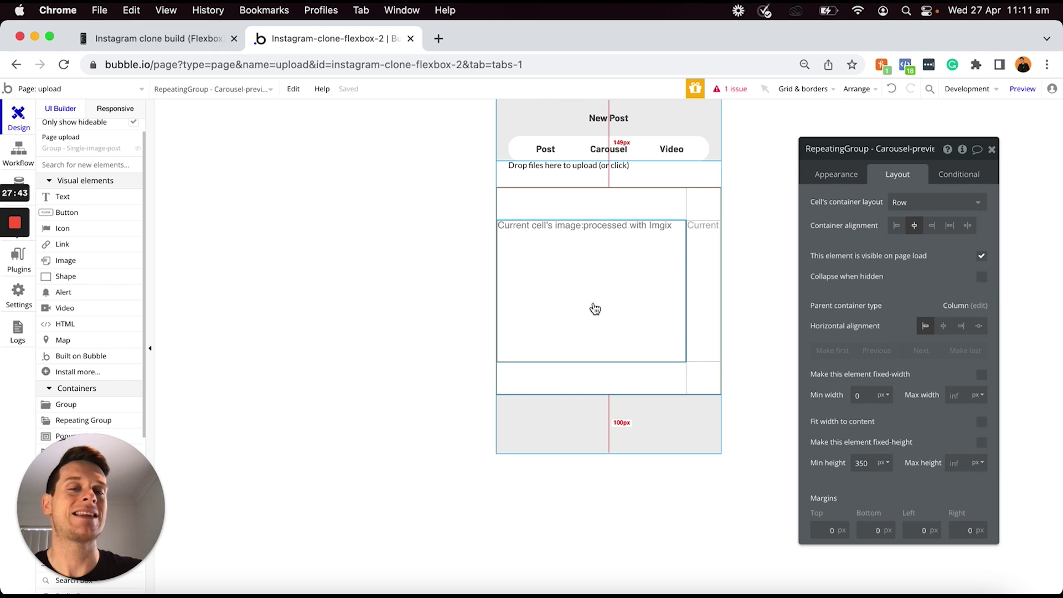
Turn off the image's fixed width and set its minimum width to 0 px and minimum height to 280 px
click(608, 256)
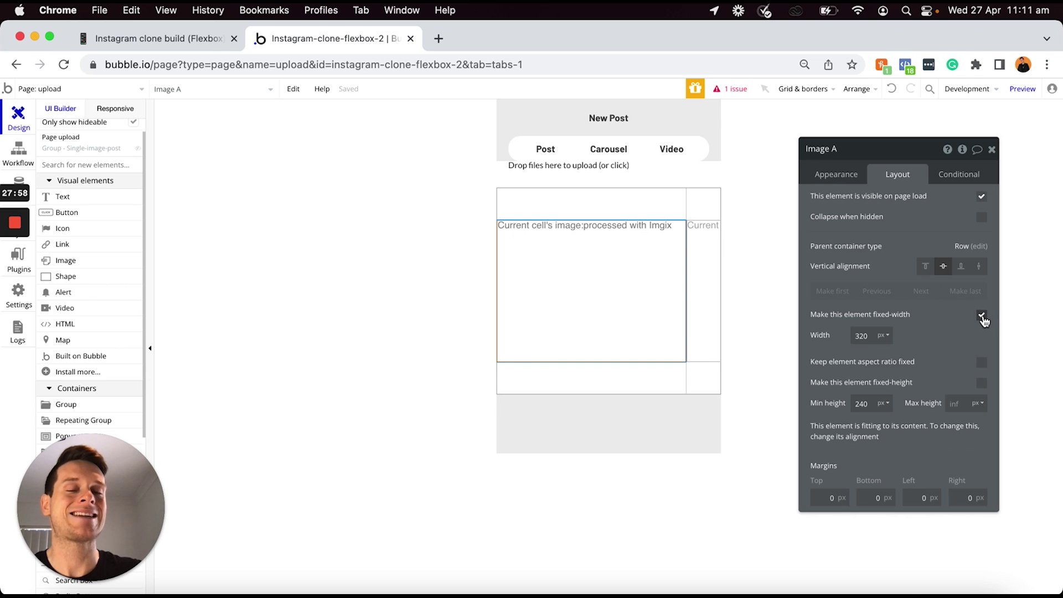
click(982, 316)
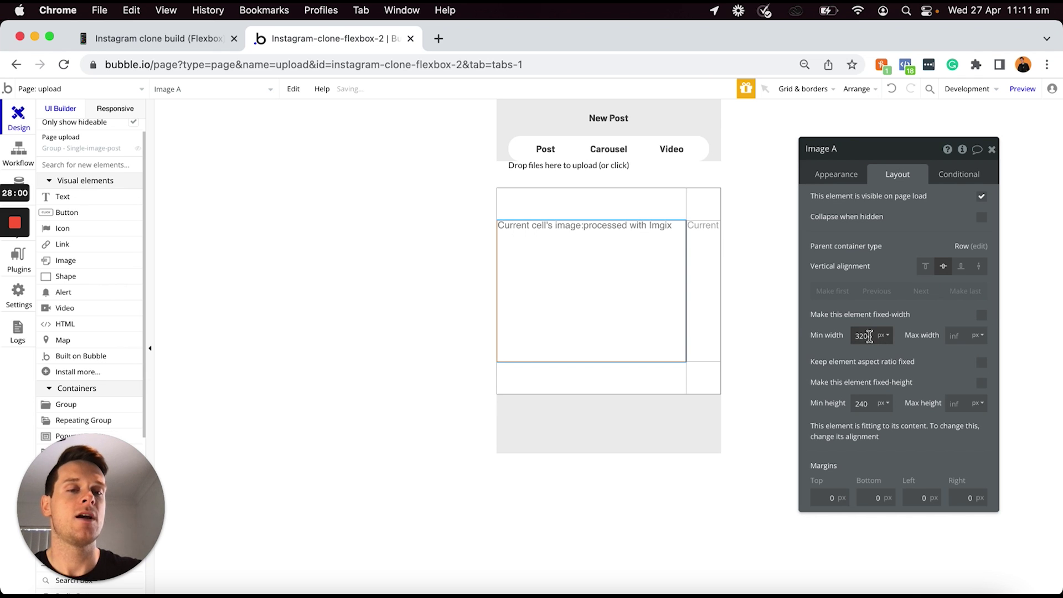
text(0)
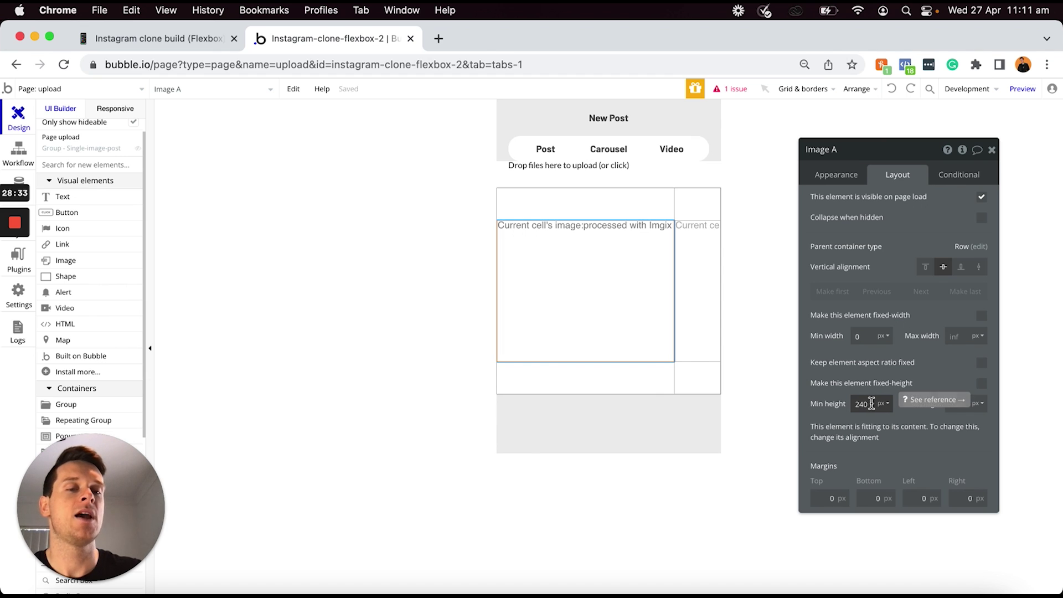
text(280)
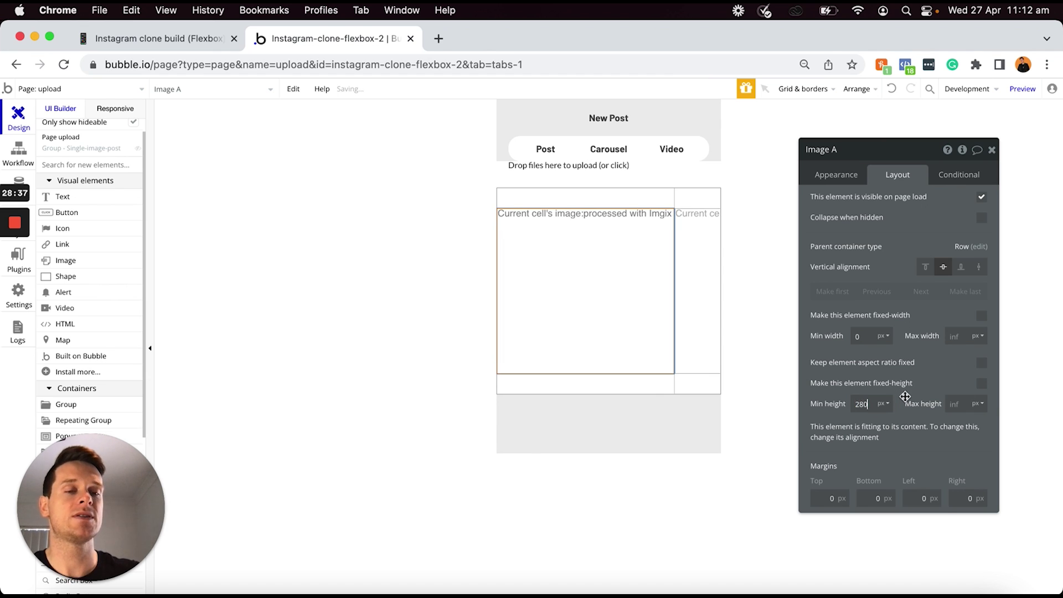
Set the image's top, bottom, left and right margins to 10 px each
click(706, 377)
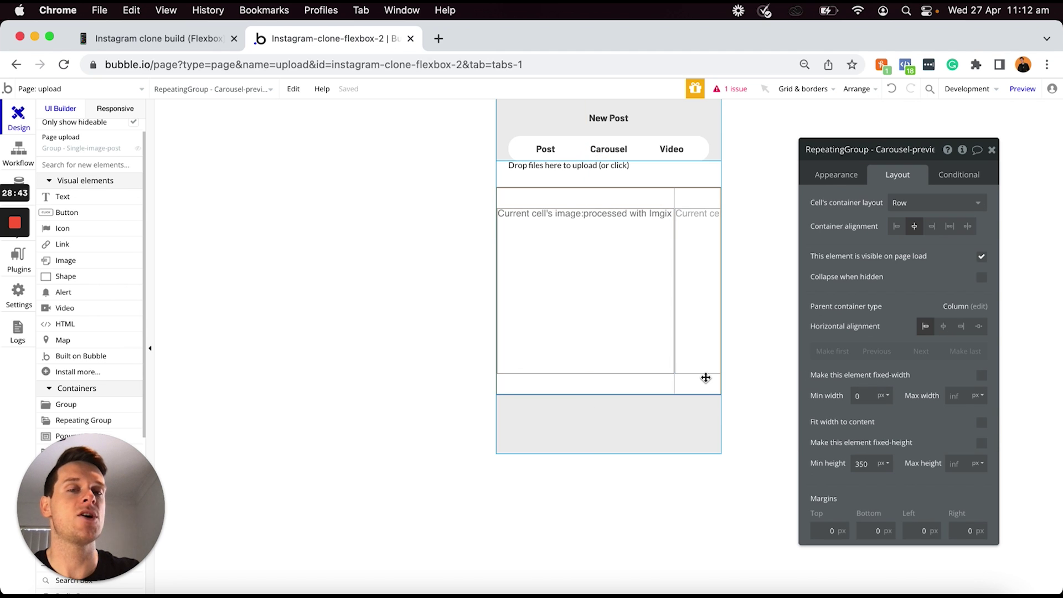
click(843, 174)
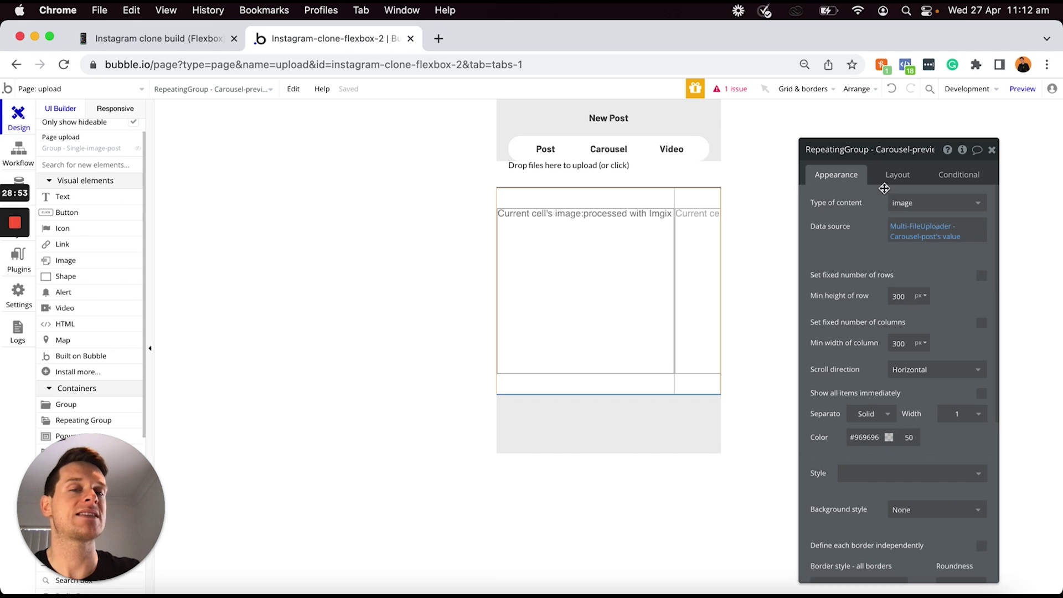
click(638, 284)
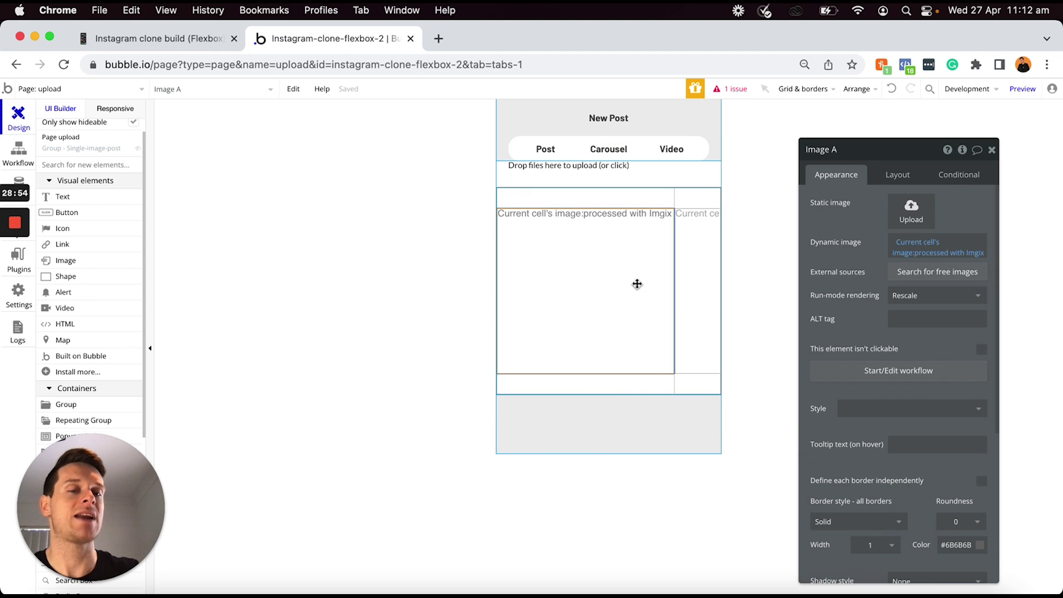
click(897, 173)
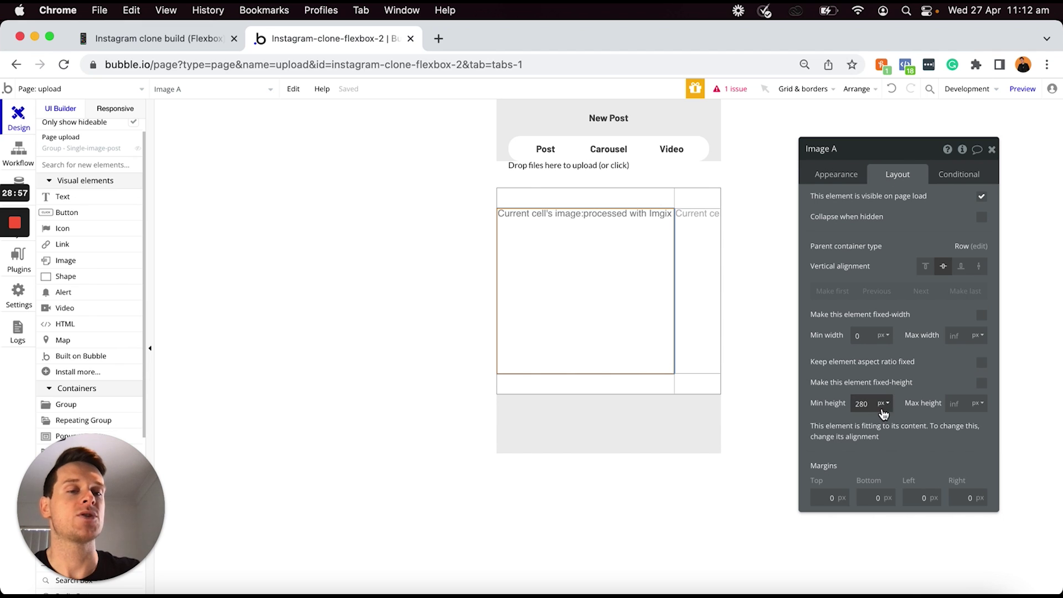
click(818, 499)
text(1)
click(876, 498)
text(1)
click(920, 498)
text(1)
click(968, 498)
text(1)
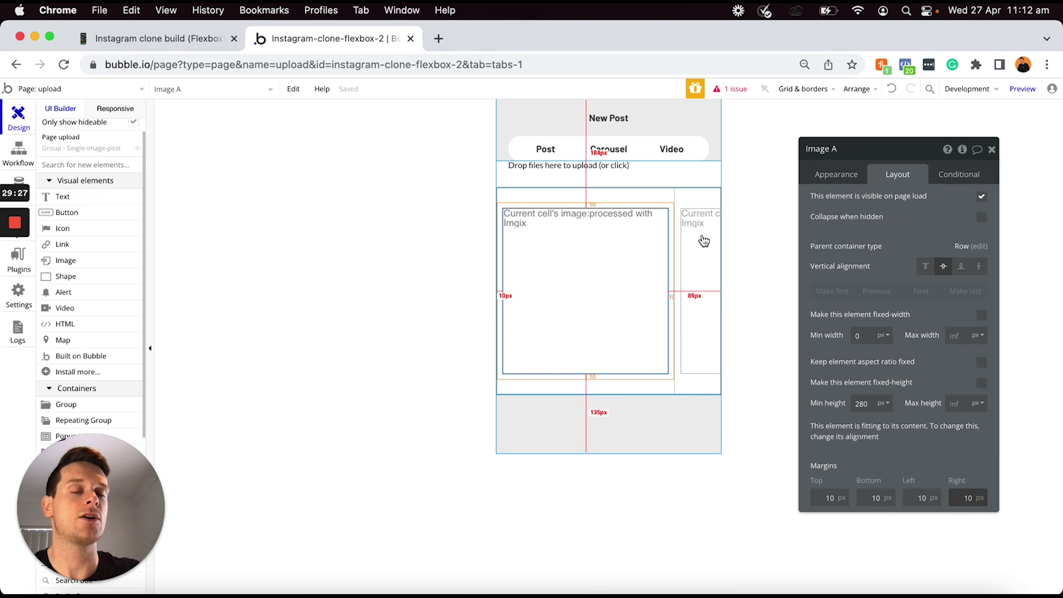
Set the Carousel-preview repeating group's minimum height to 300 px and check it in the responsive preview at a page width of about 554 px
click(703, 240)
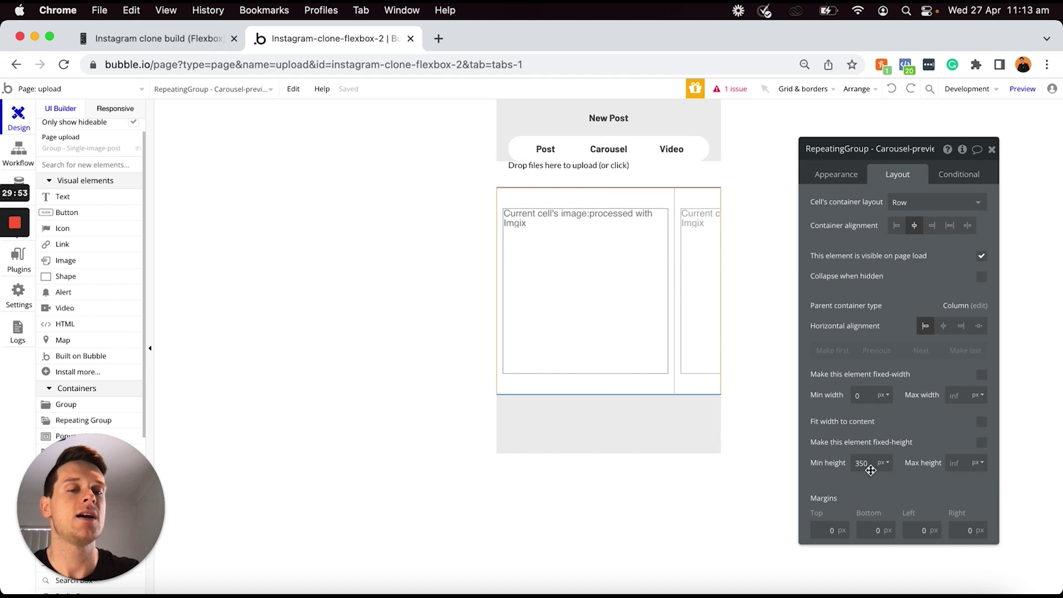
text(0)
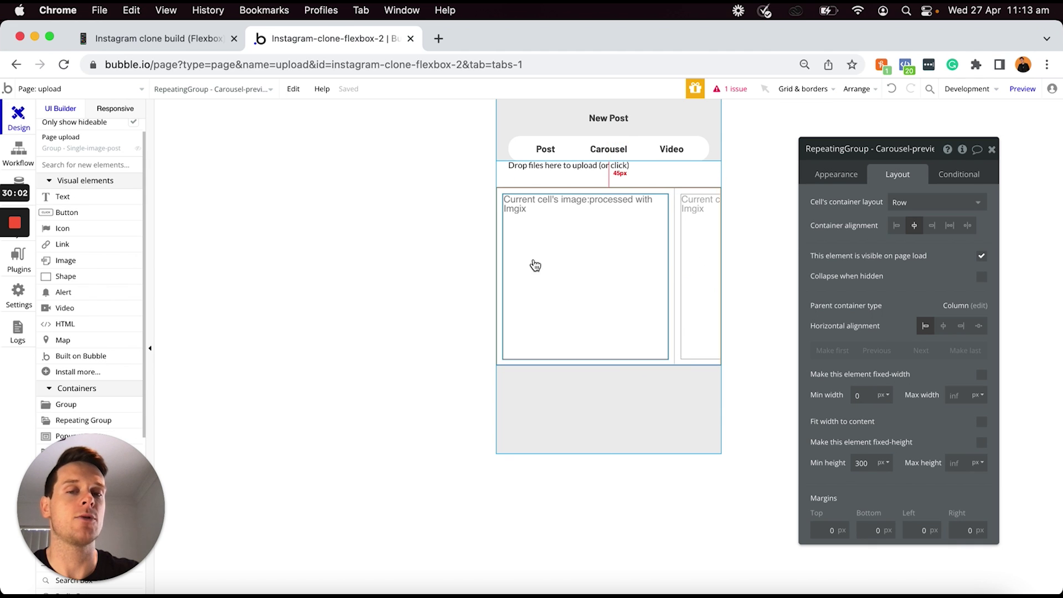
click(125, 110)
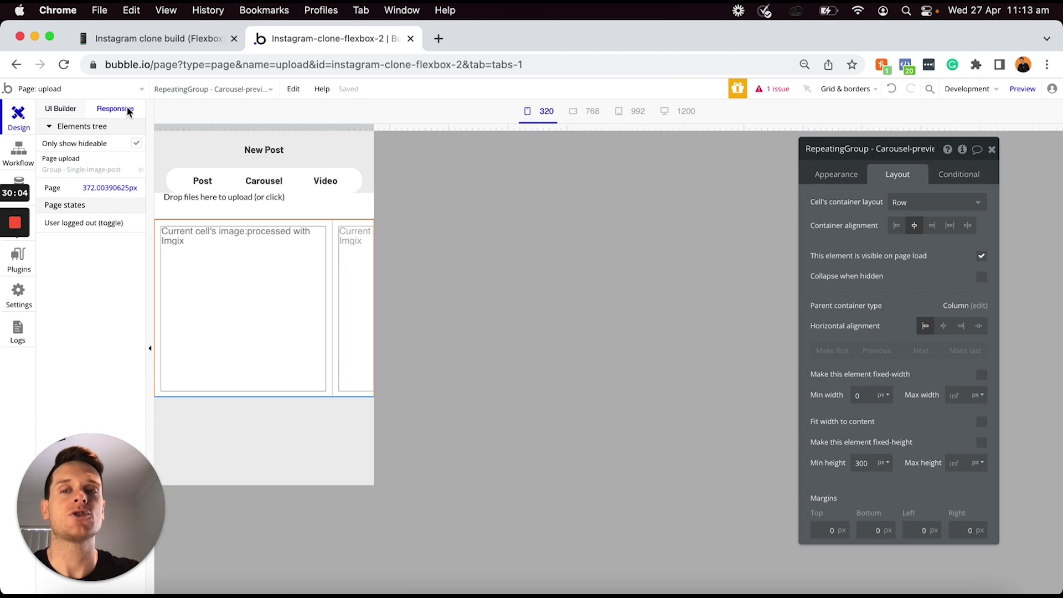
drag(363, 127, 483, 128)
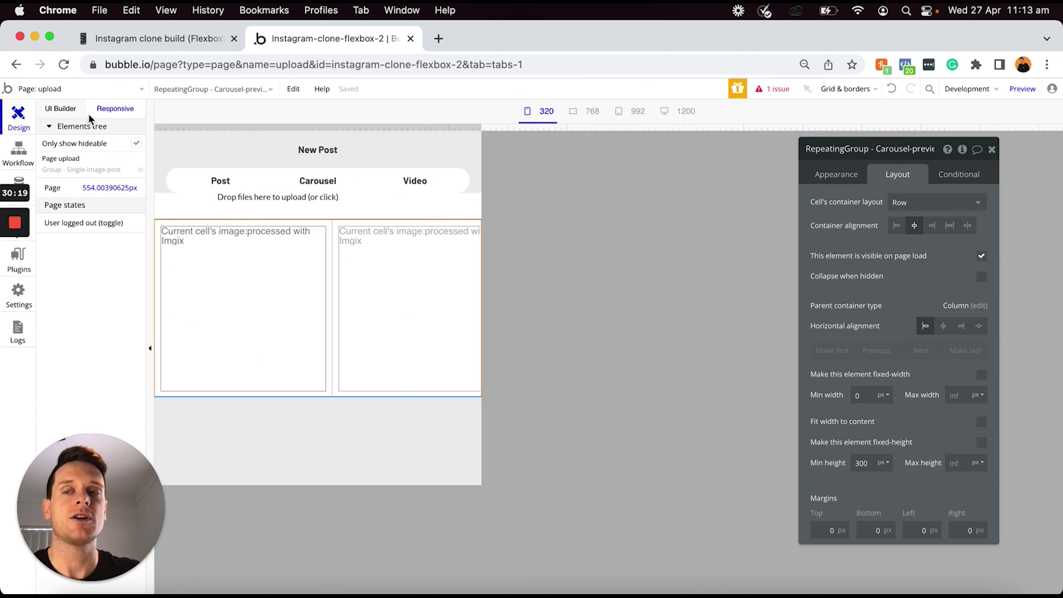
click(66, 110)
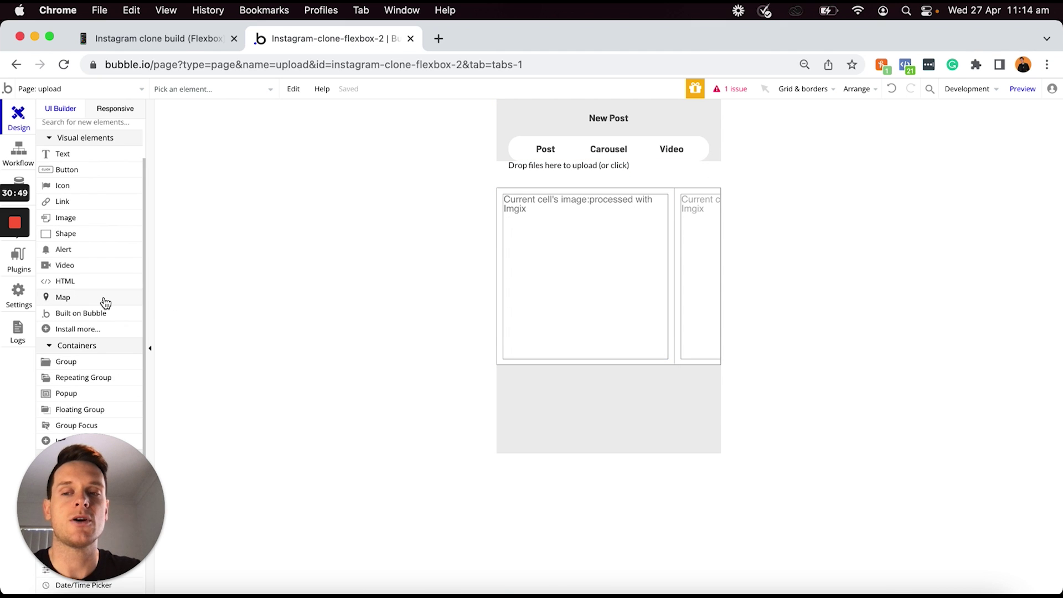
Add a multiline input to the Carousel-post group
scroll(105, 303, down, 3)
scroll(105, 303, down, 3)
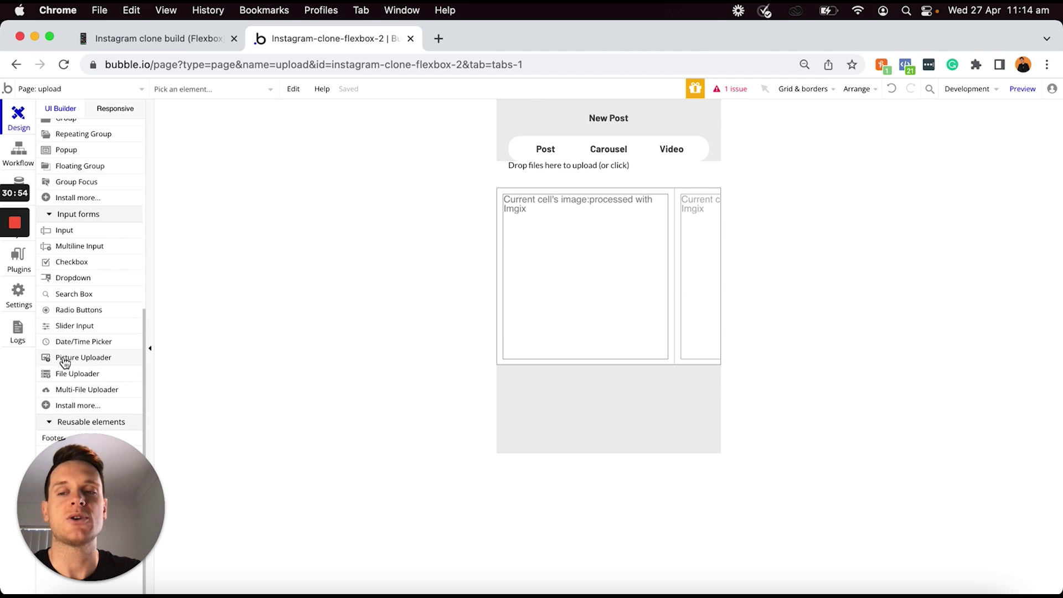
drag(64, 252, 544, 178)
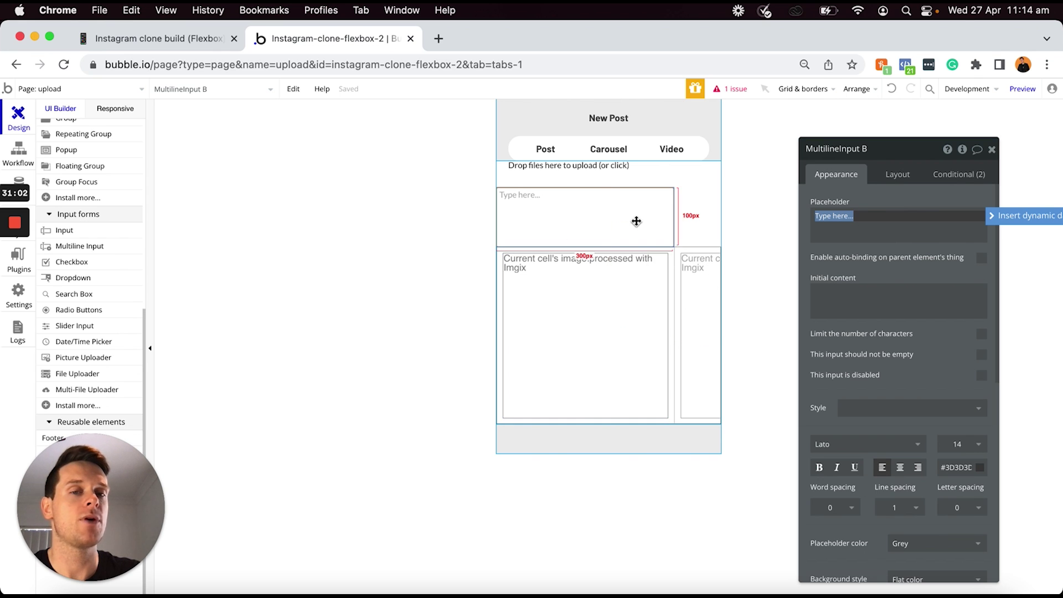
click(703, 211)
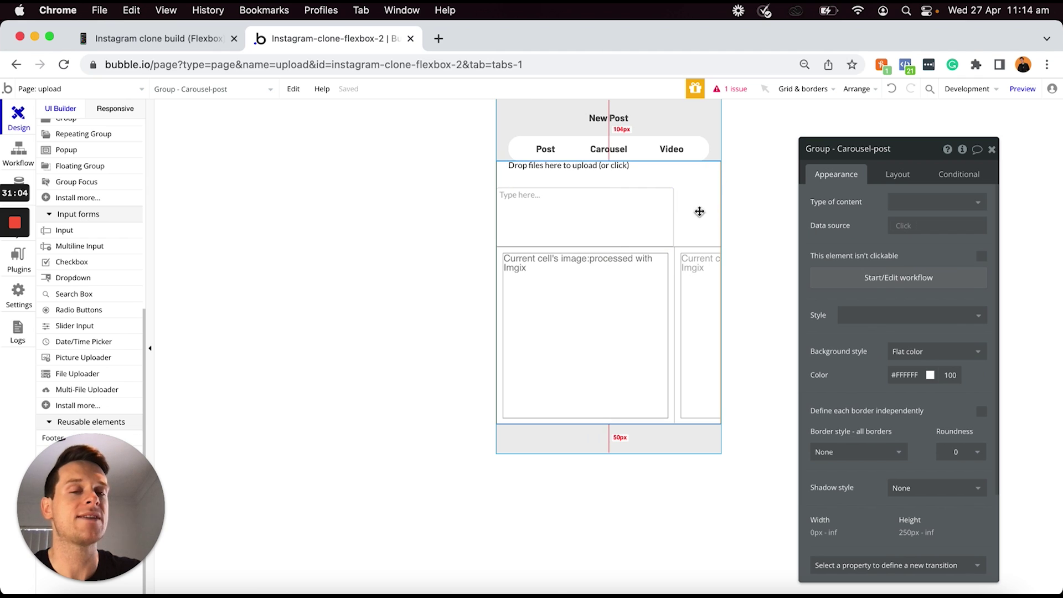
Move the multiline input below the carousel preview and rename it MultilineInput - Carousel-post
click(629, 223)
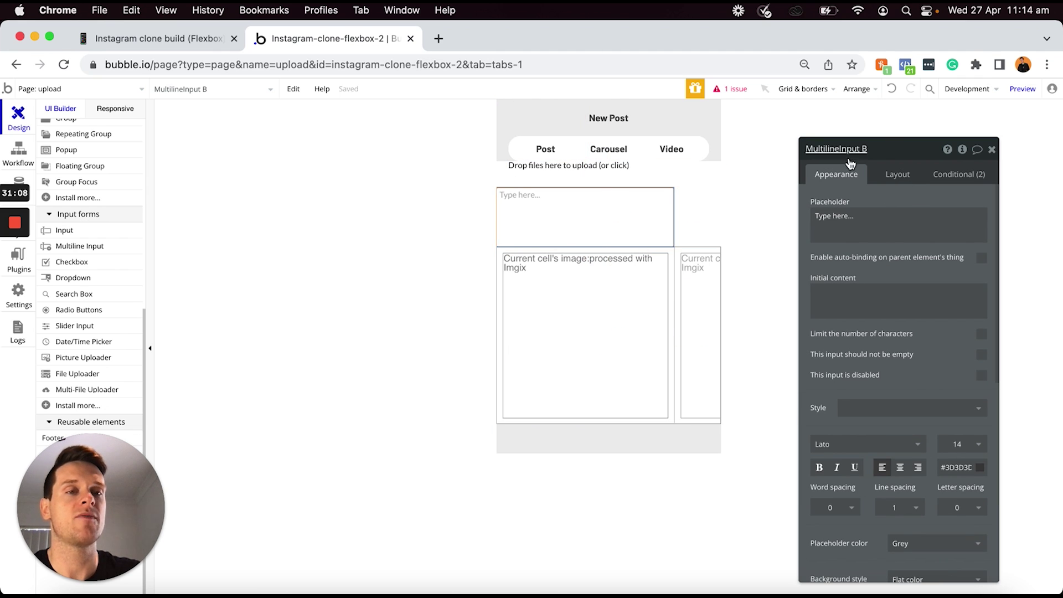
click(881, 174)
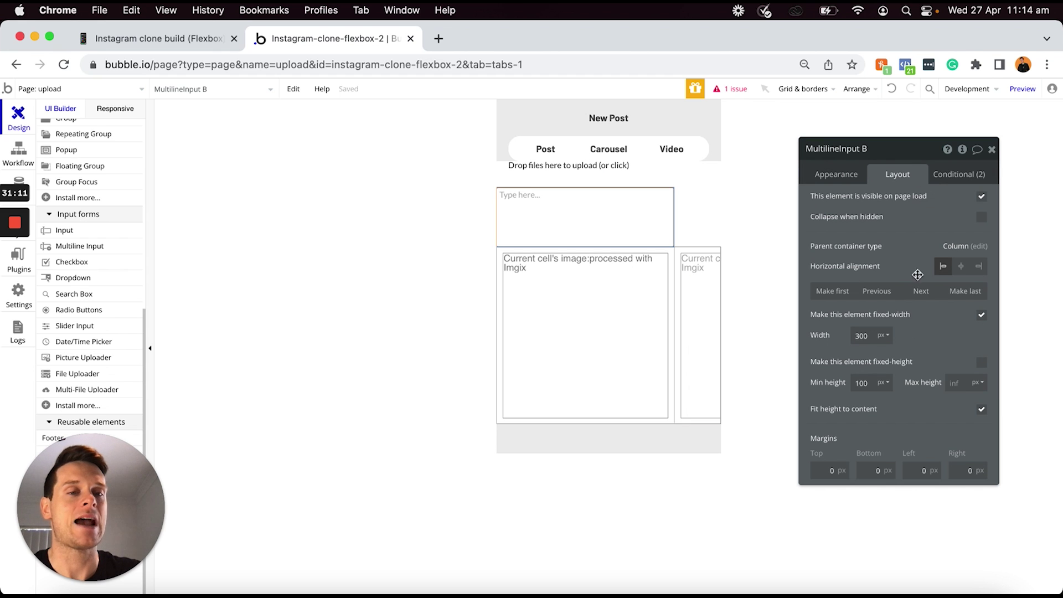
click(921, 295)
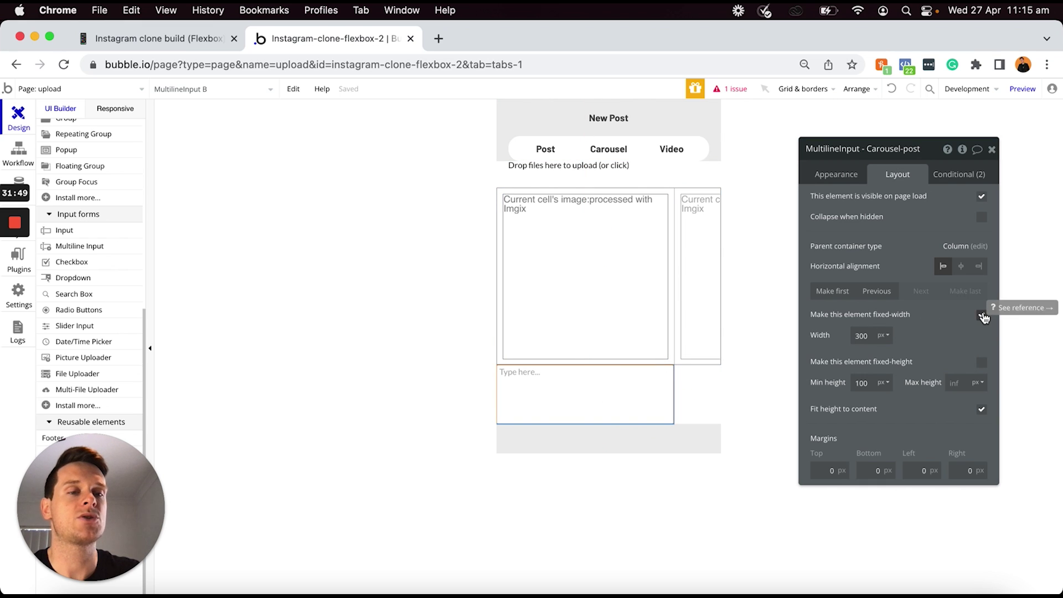
Make the carousel multiline input non-fixed in width, with minimum width 0 px, minimum height 50 px and a 10 px top margin
click(982, 316)
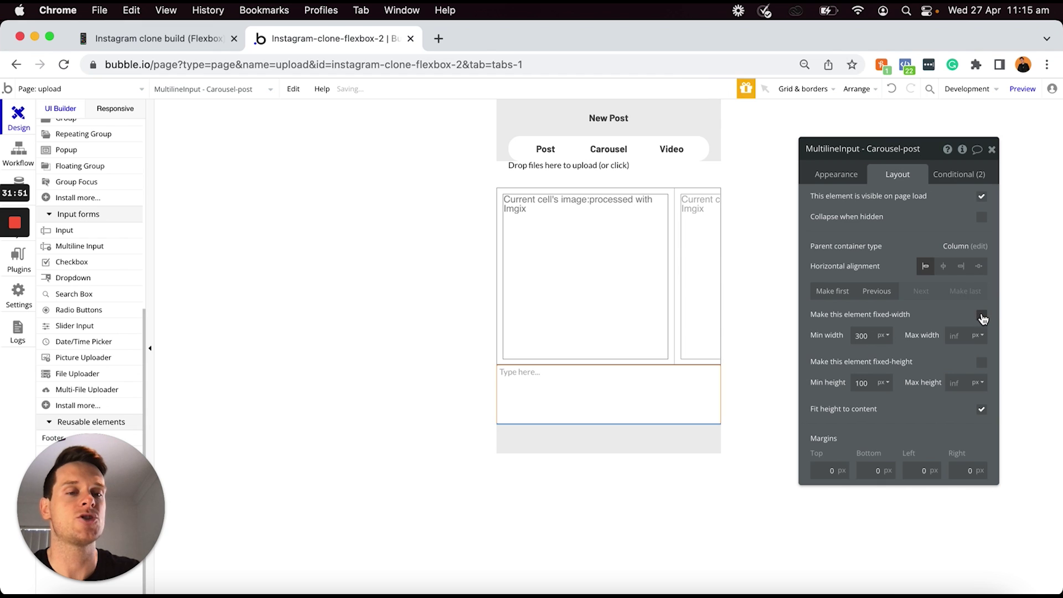
text(0)
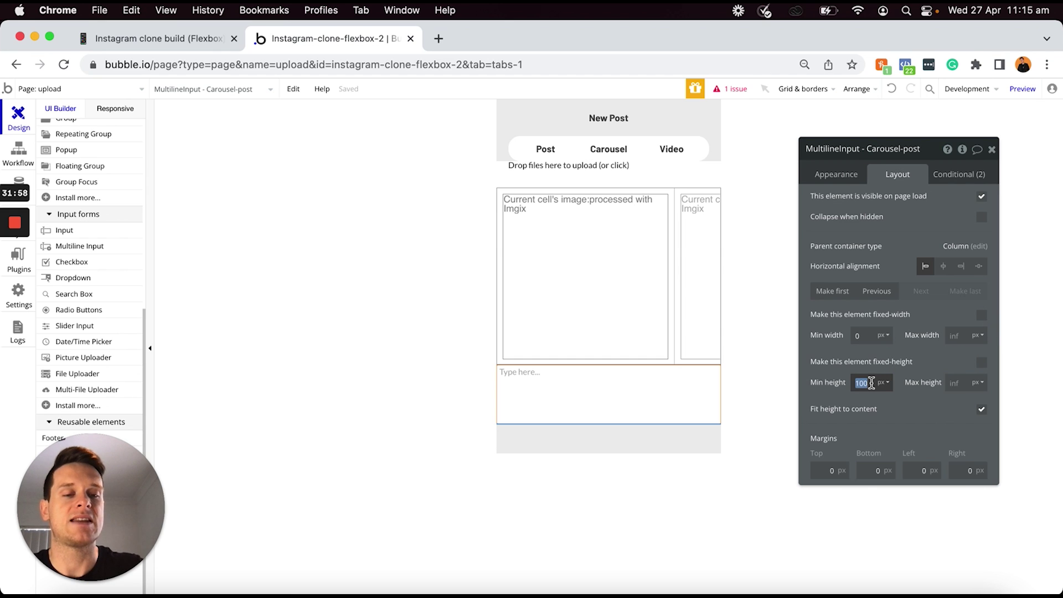
text(50)
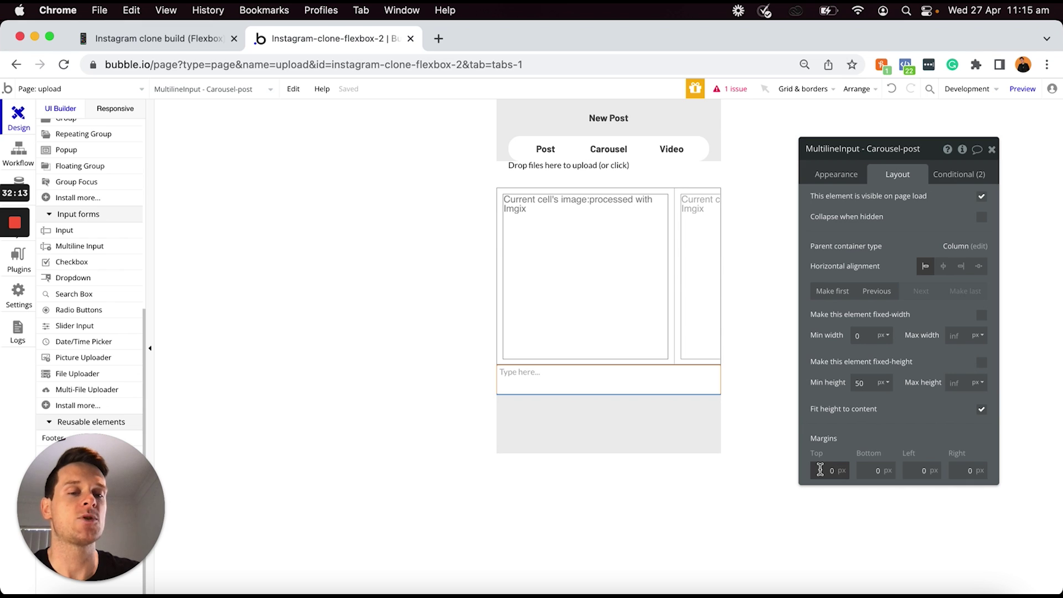
click(820, 470)
text(1)
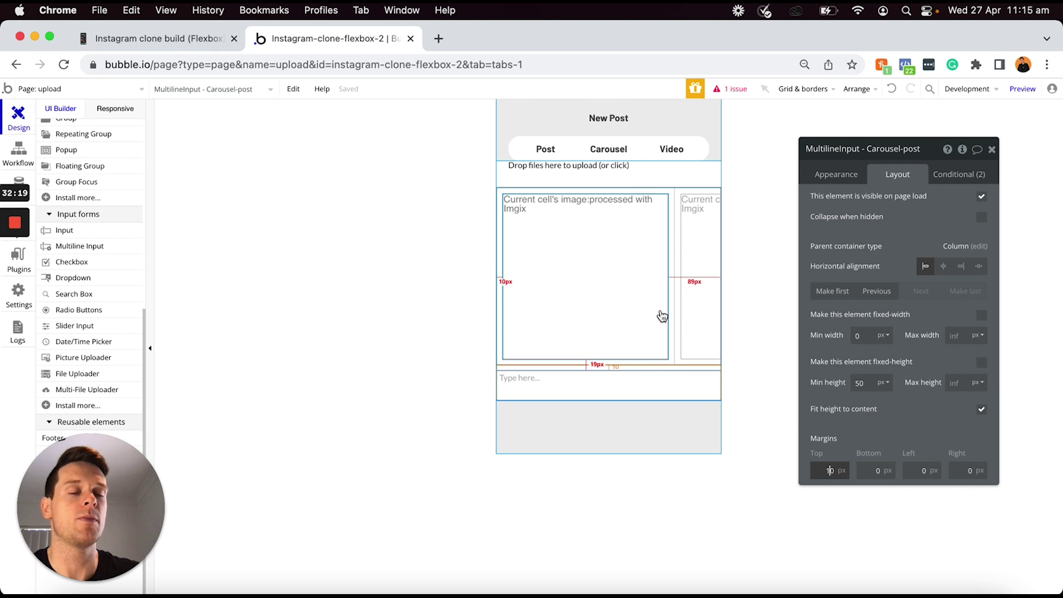
Change the carousel multiline input's placeholder to "Write a caption..."
click(834, 174)
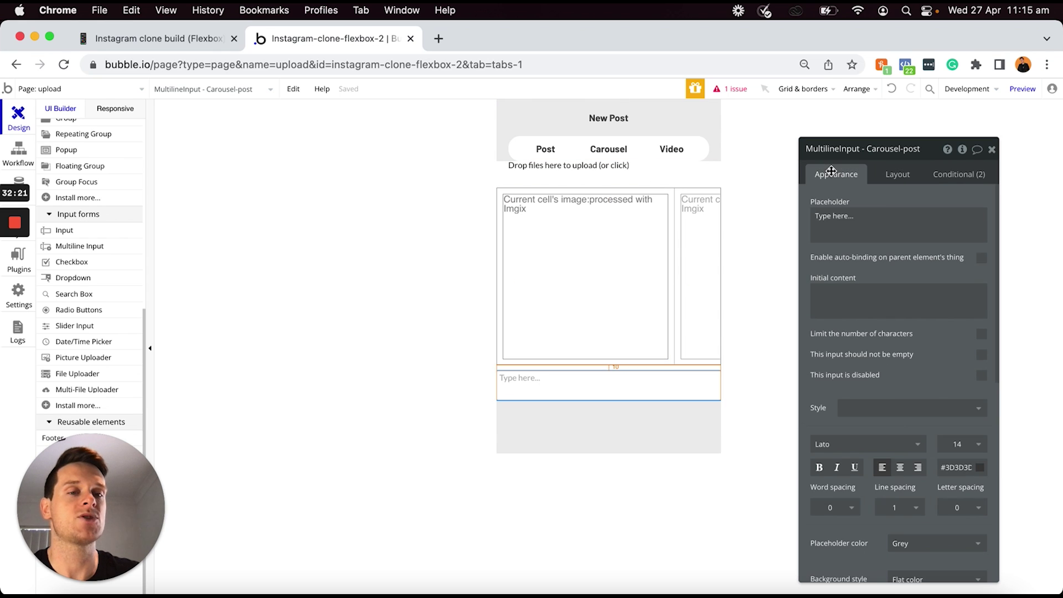
click(879, 223)
text(Write a caption)
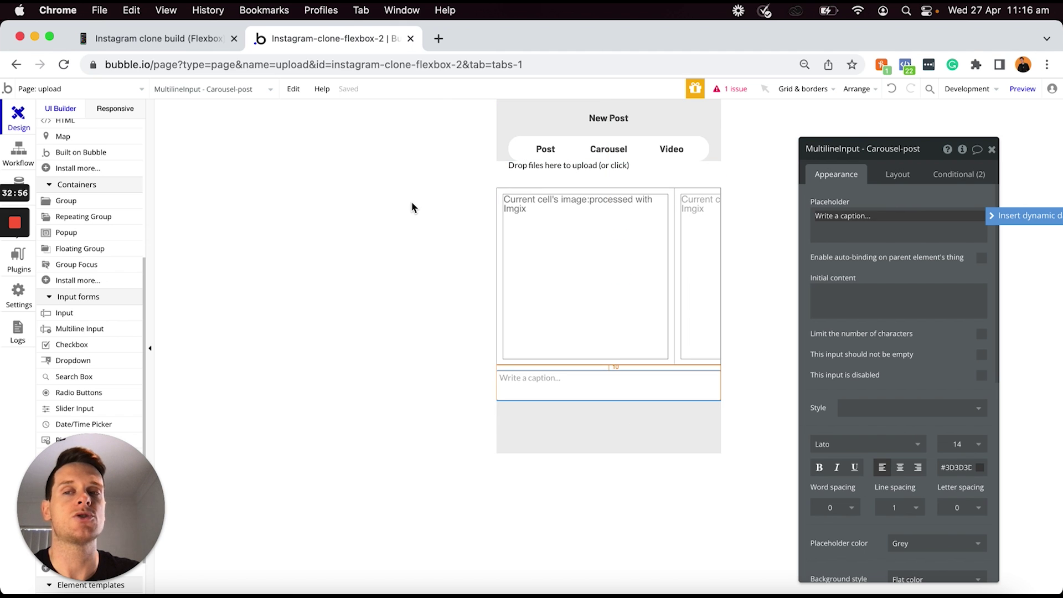
Copy the Share text from the temporarily shown Single-image-post group into the Carousel-post group, and hide the Single-image-post group again
scroll(119, 205, up, 5)
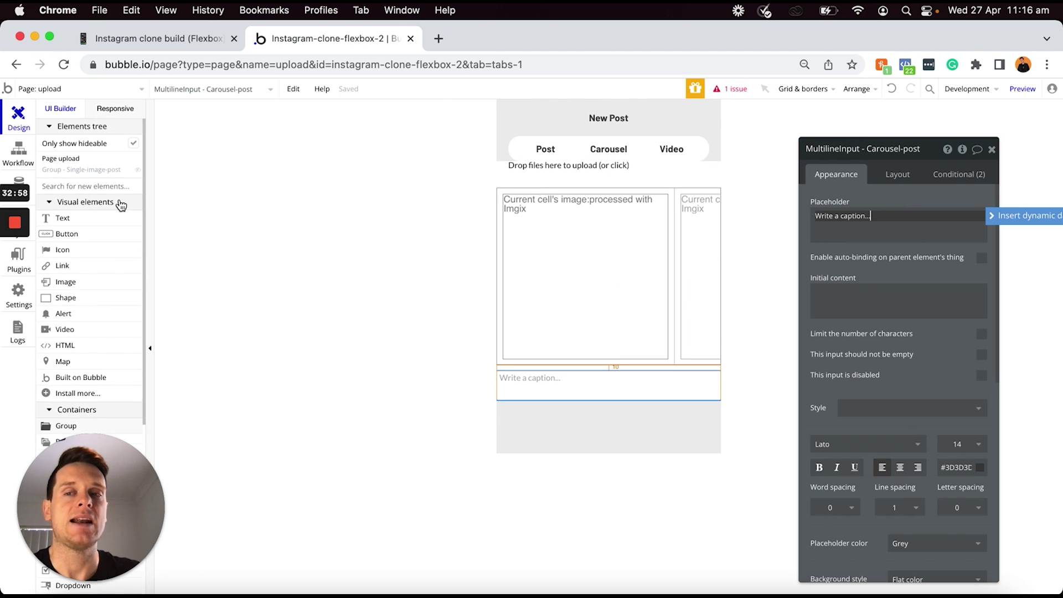
mouse_move(142, 175)
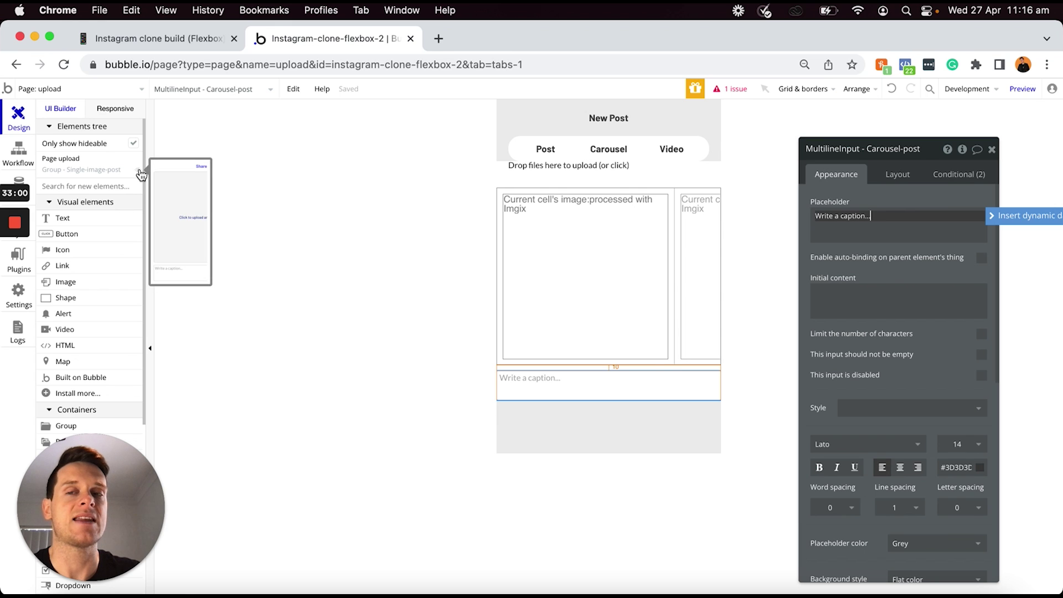
click(138, 170)
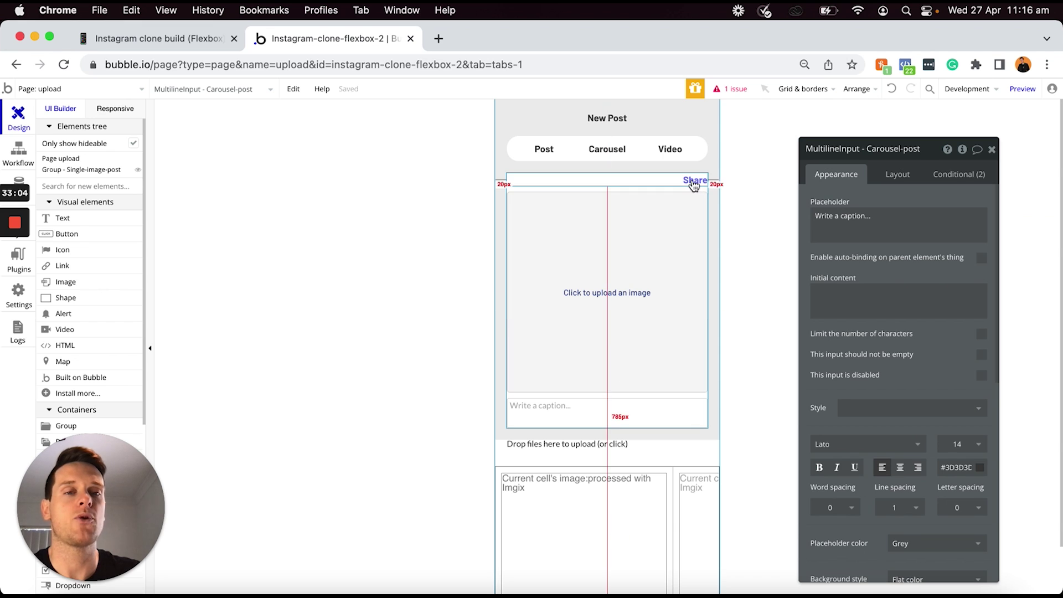
click(693, 181)
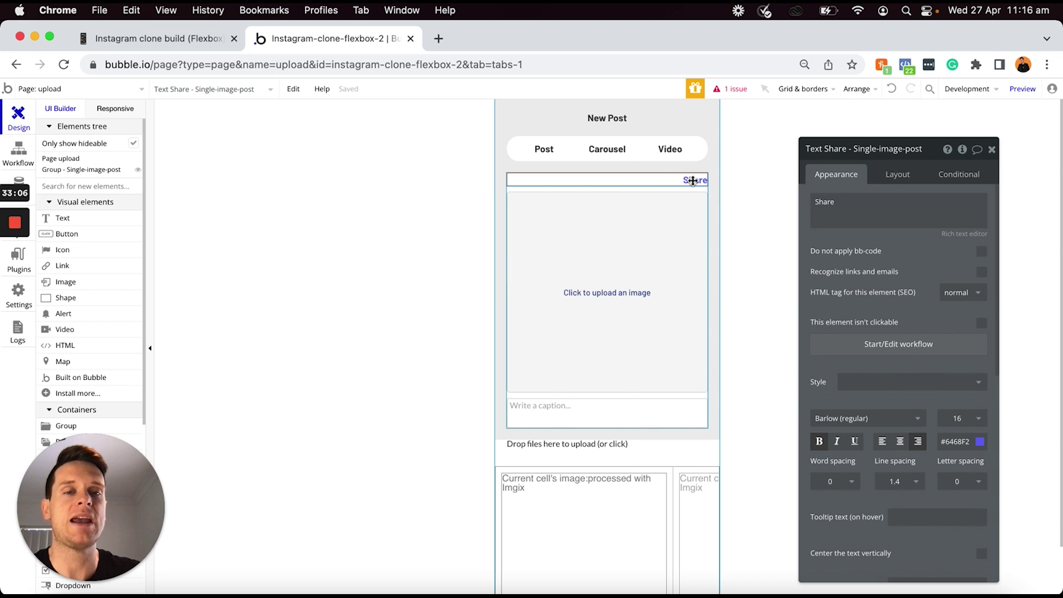
click(715, 451)
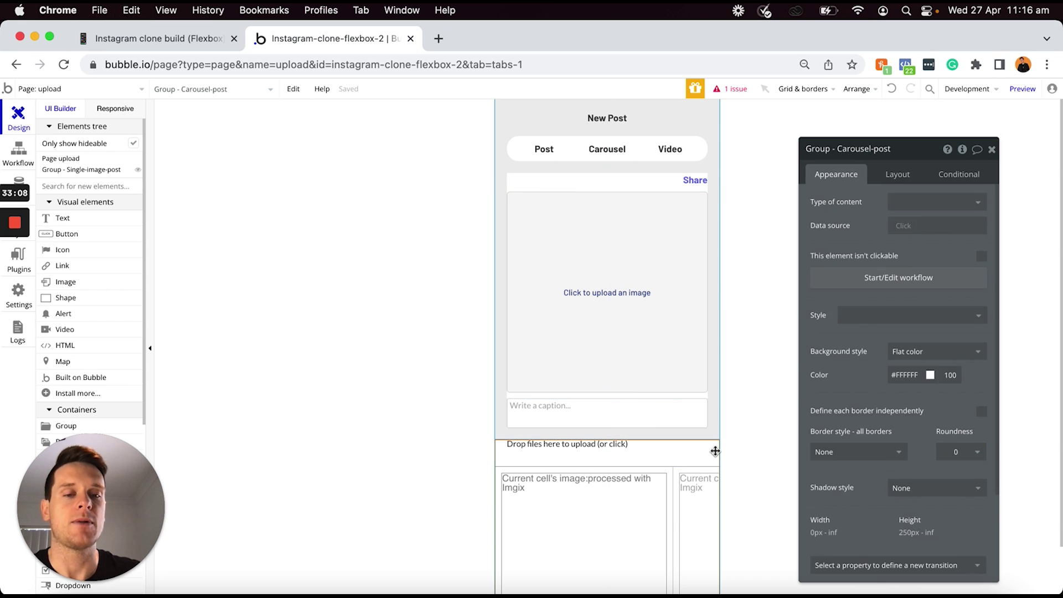
key(cmd+v)
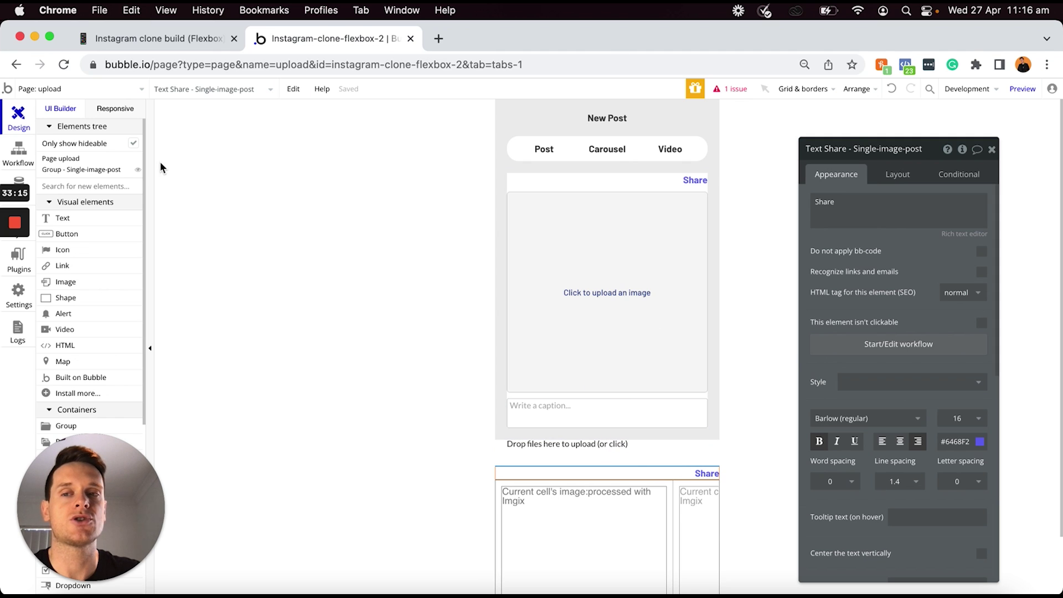
click(137, 170)
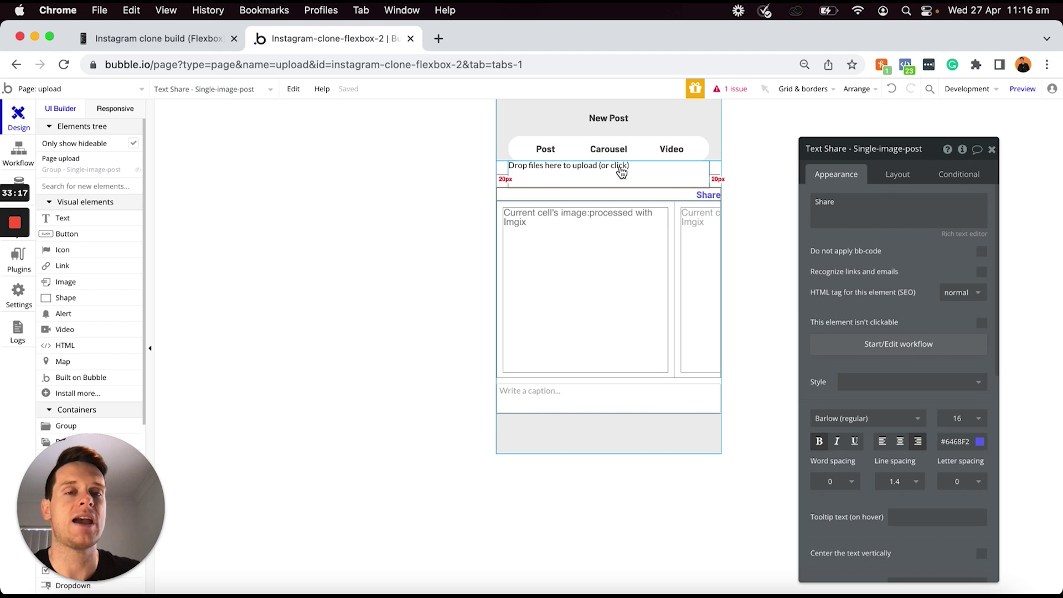
Move the copied Share text above the multi-file uploader and rename it Text Share - Carousel-post
click(904, 181)
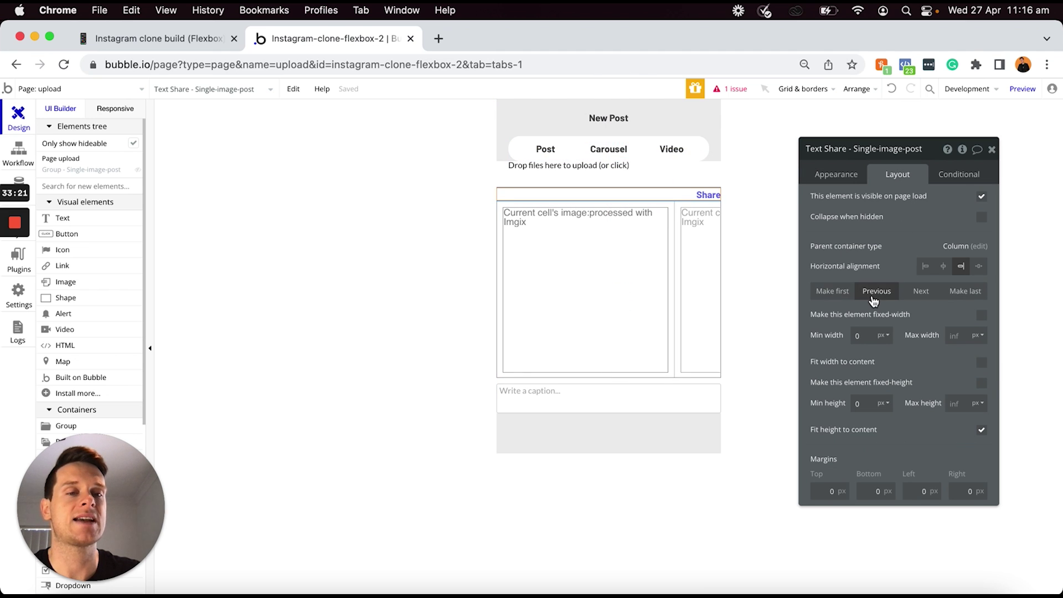
click(875, 292)
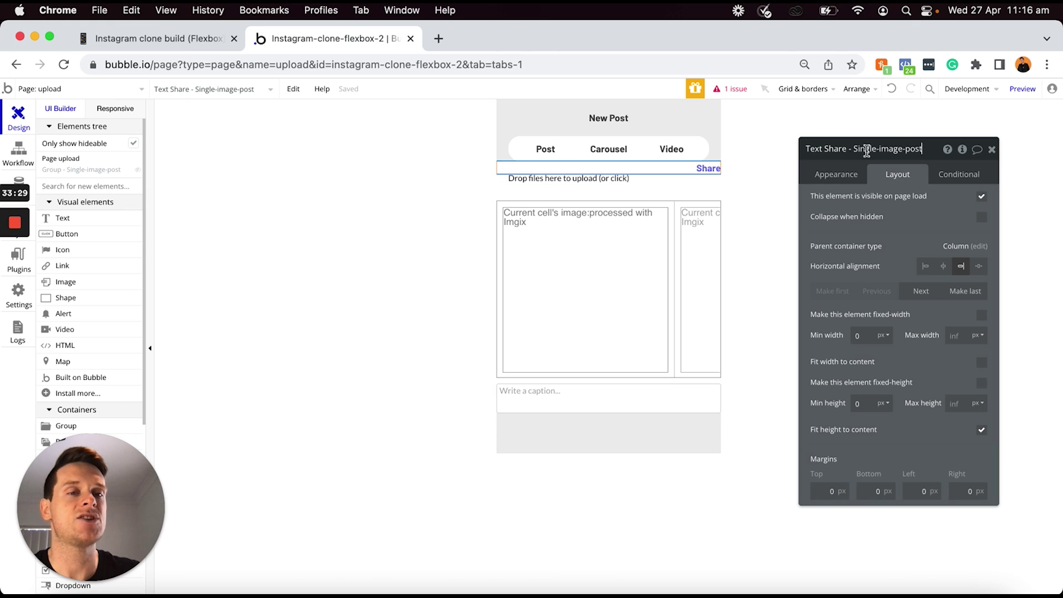
click(853, 148)
key(super+shift+Right)
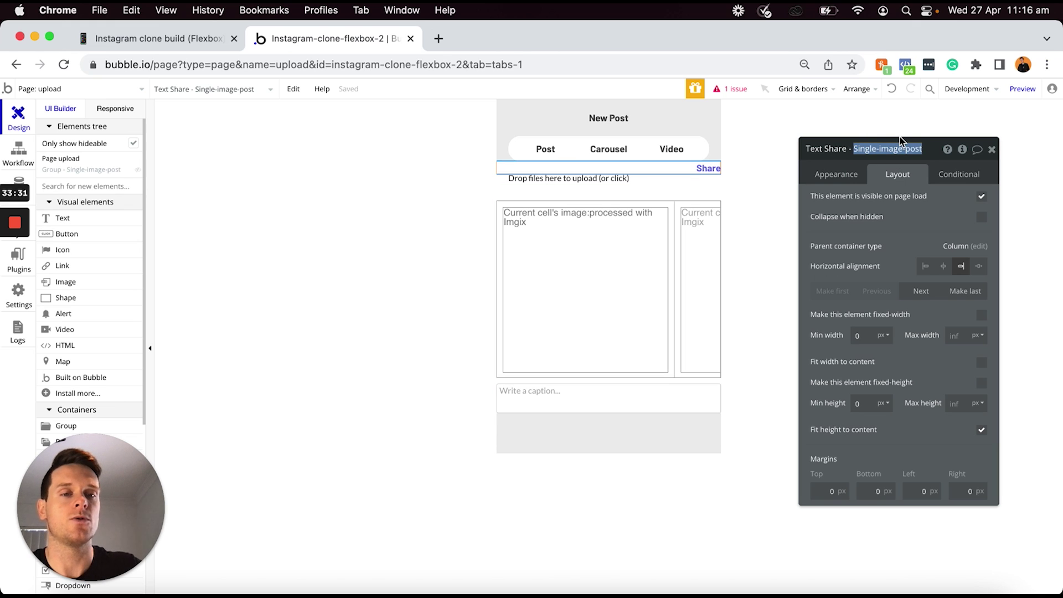
text(Carouse)
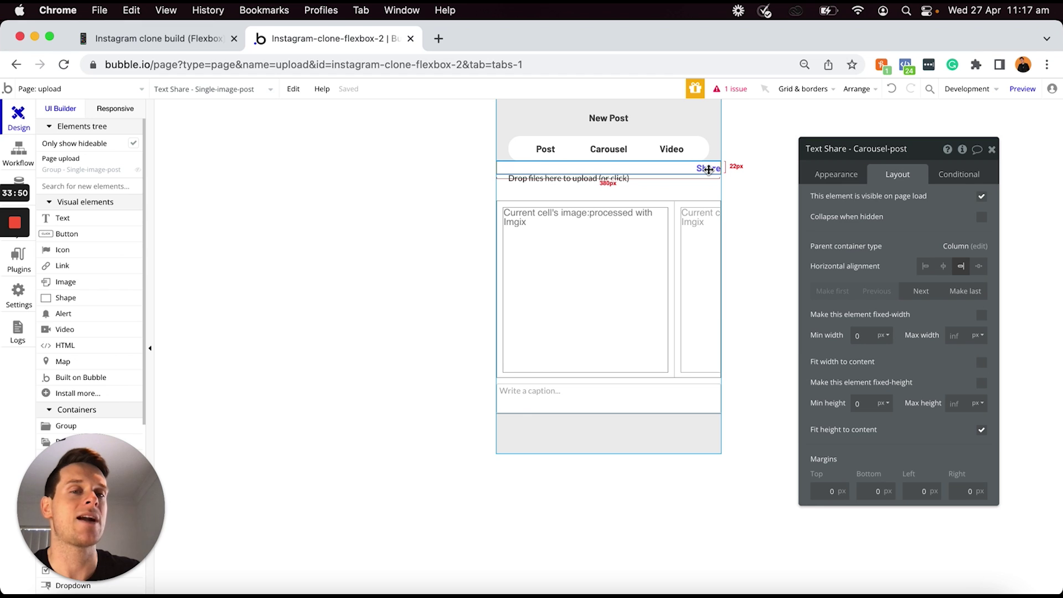
drag(708, 169, 707, 171)
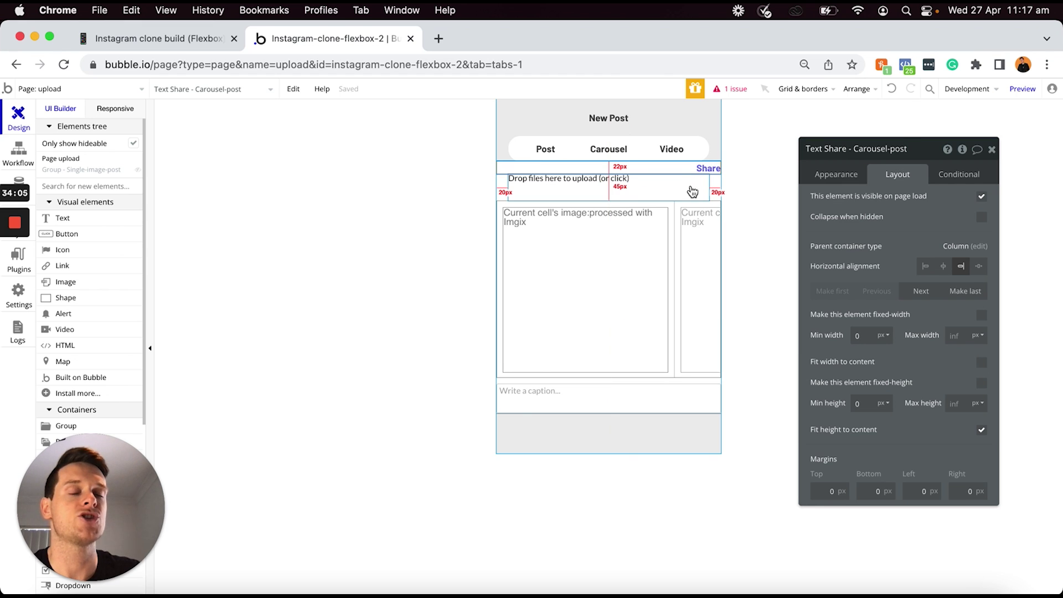
Set the carousel multi-file uploader's top margin to 10 px
click(696, 191)
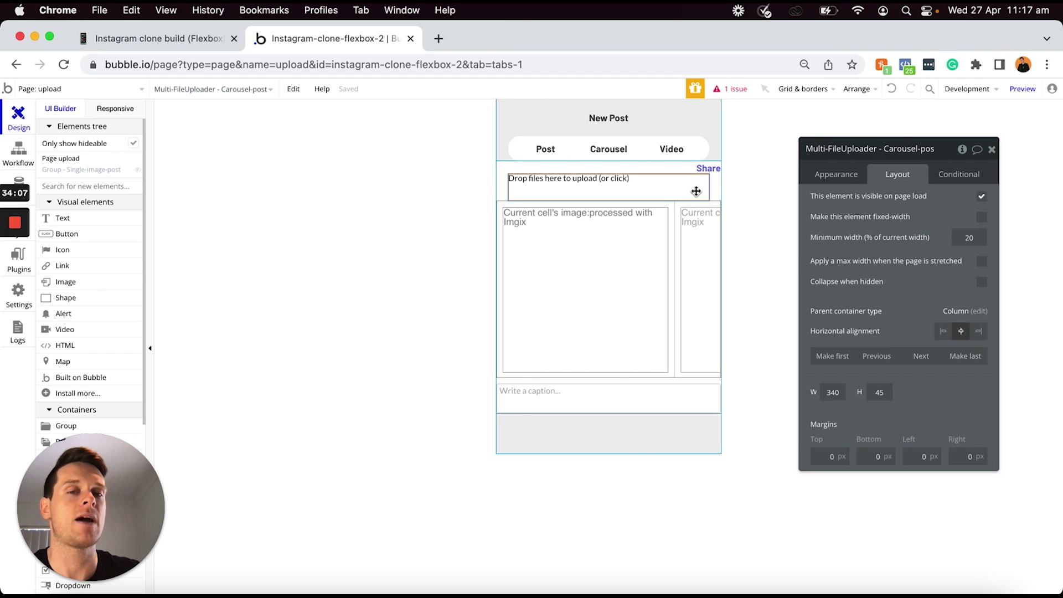
click(830, 457)
text(10)
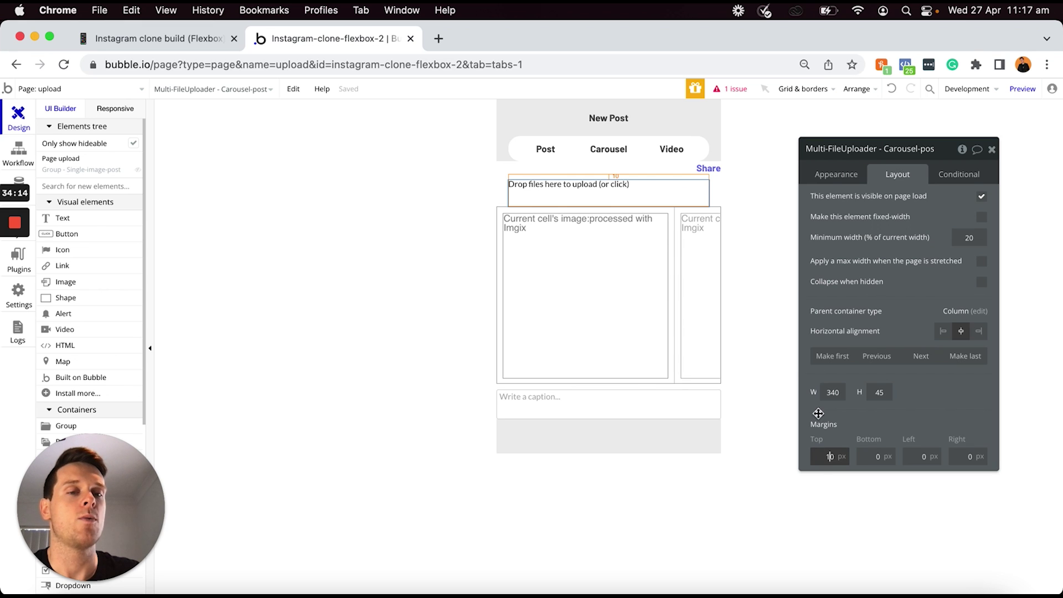
Give the carousel multi-file uploader a solid border on all sides
click(834, 175)
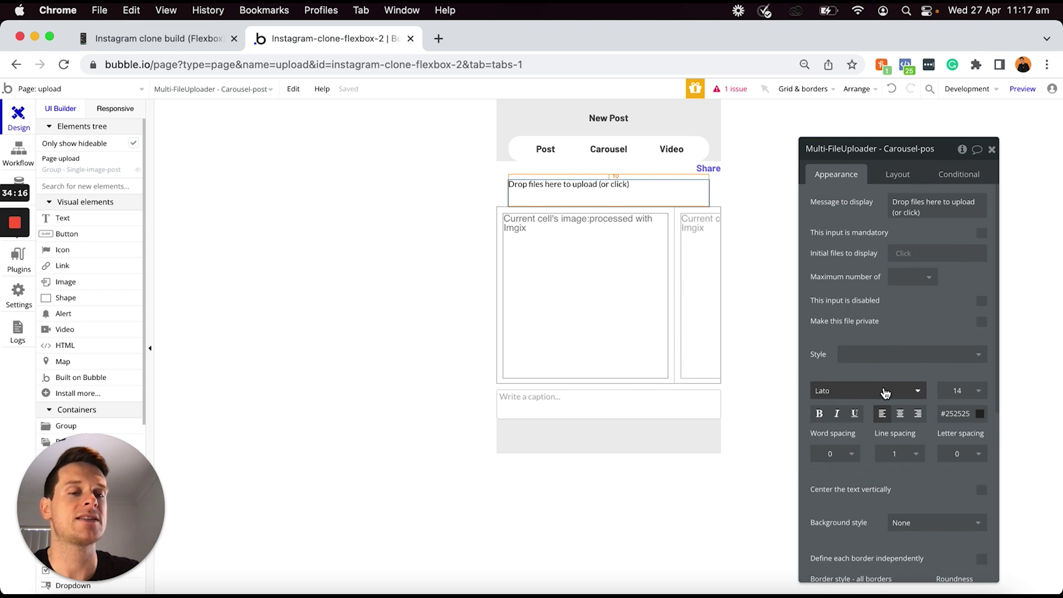
scroll(885, 393, down, 5)
click(864, 420)
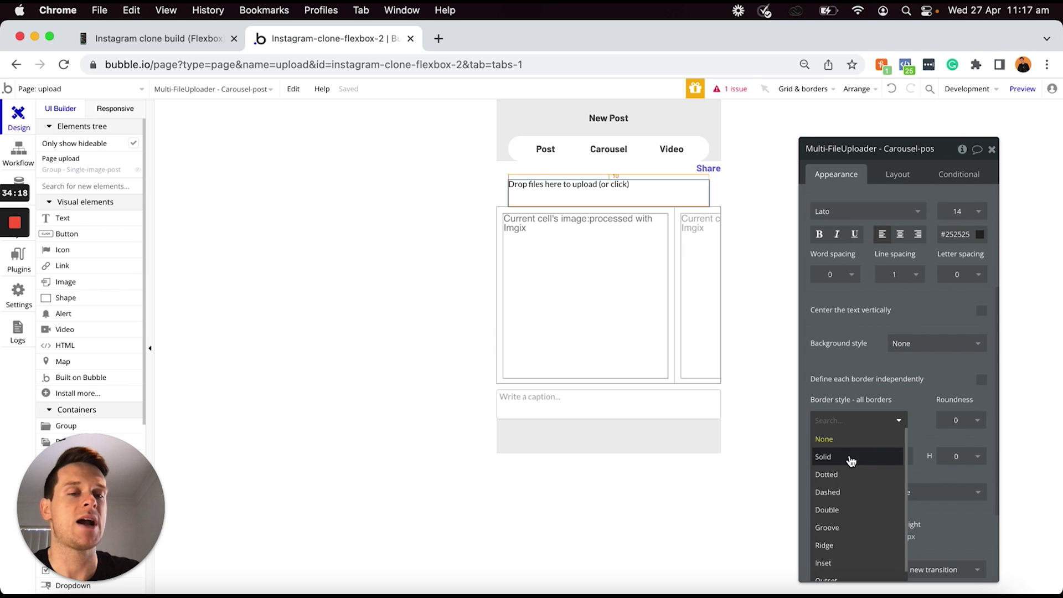
click(851, 459)
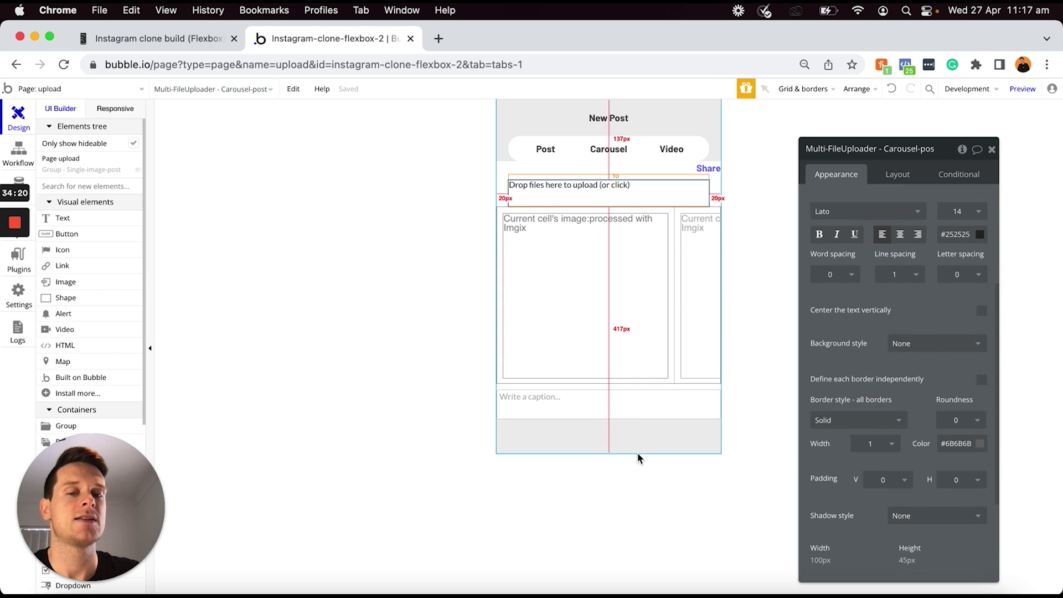
click(632, 477)
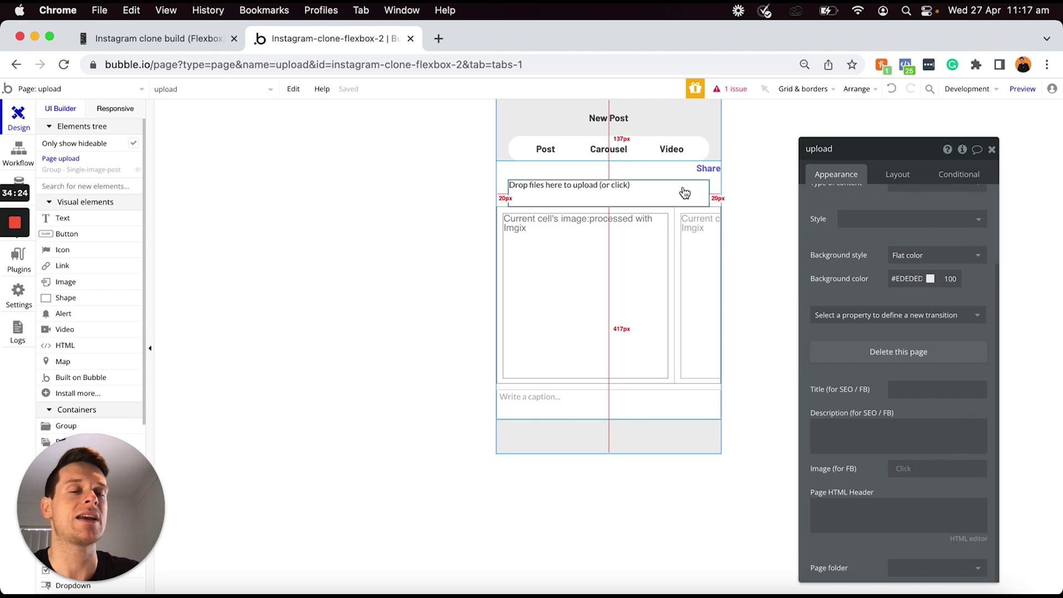
Set the Carousel-preview repeating group's top margin to 10 px and the Carousel-post group's minimum height to 0 px
click(695, 248)
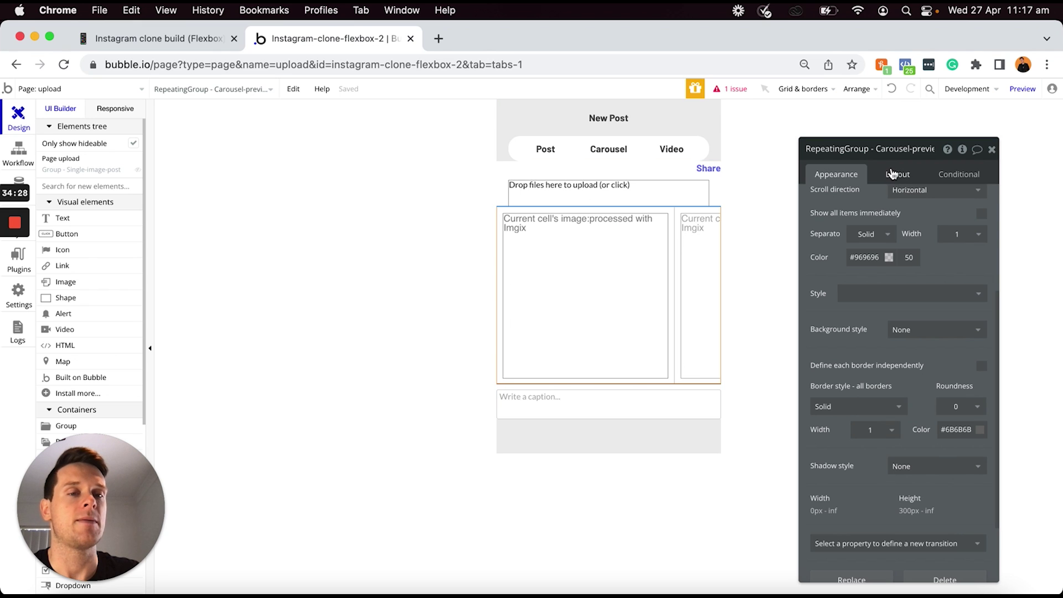
click(893, 172)
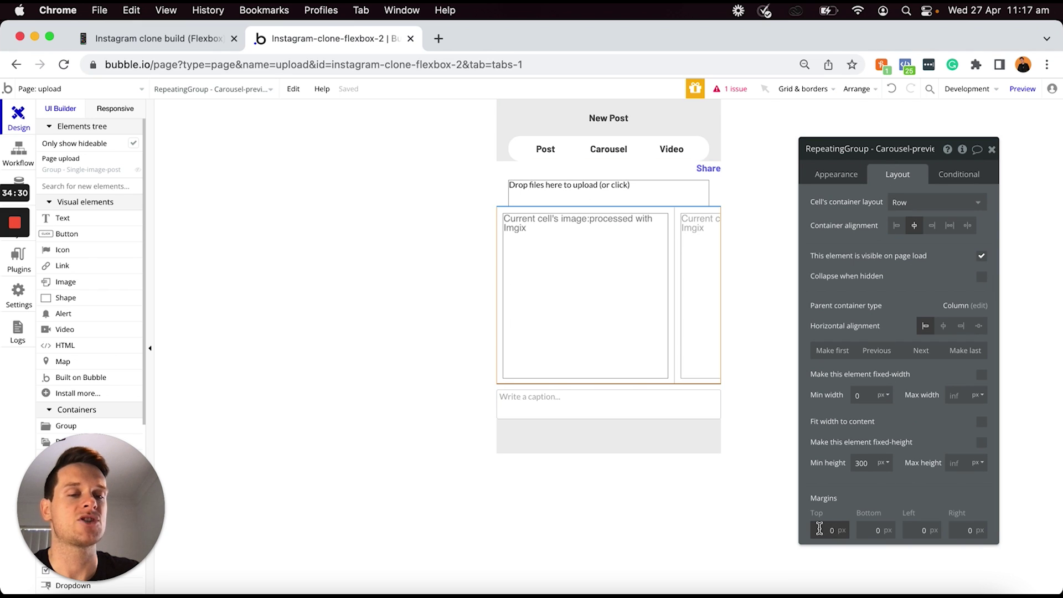
click(820, 528)
text(1)
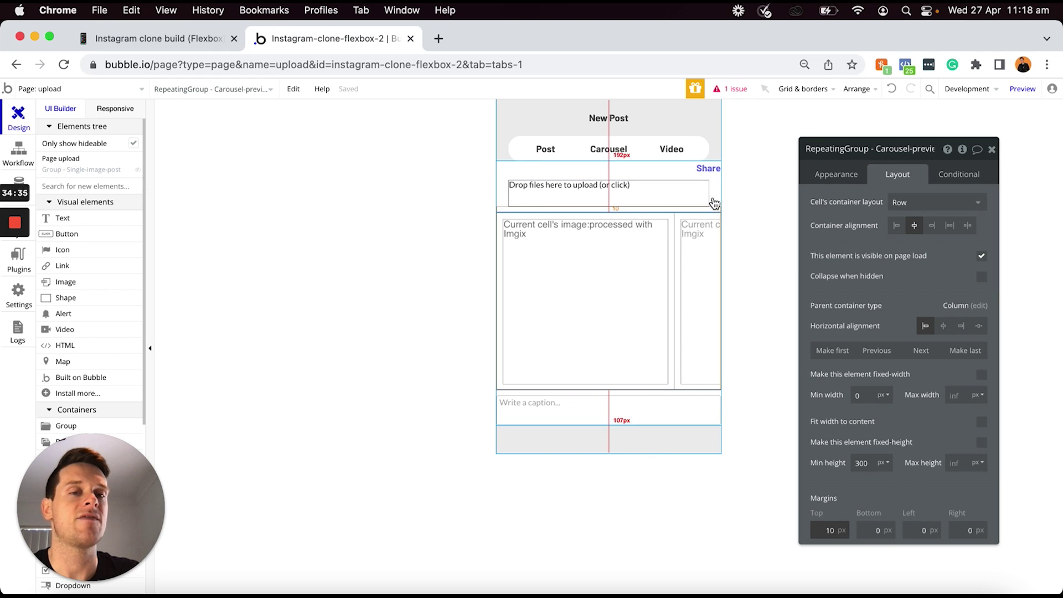
click(715, 195)
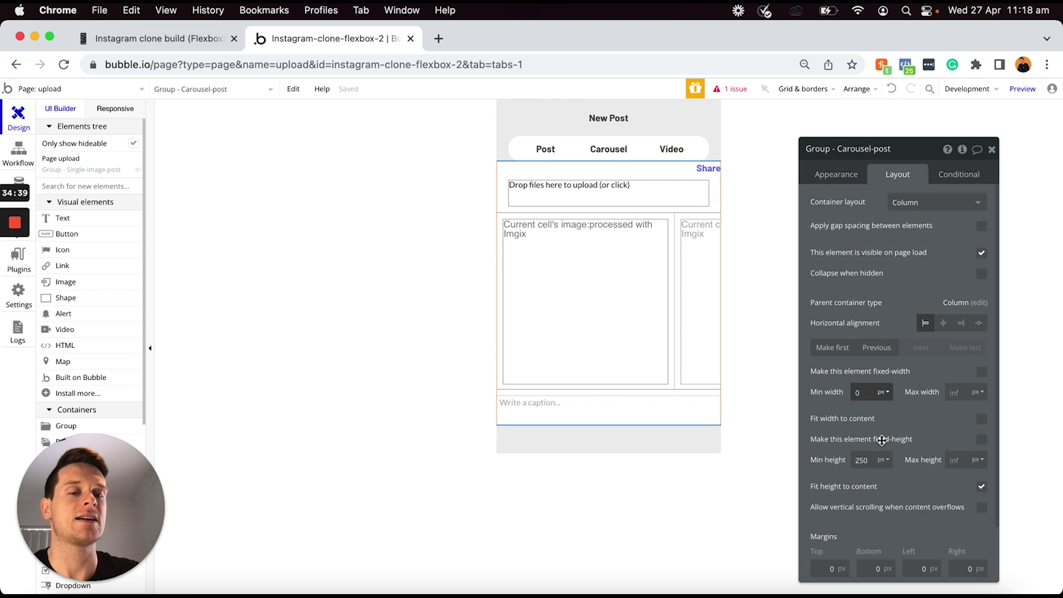
text(0)
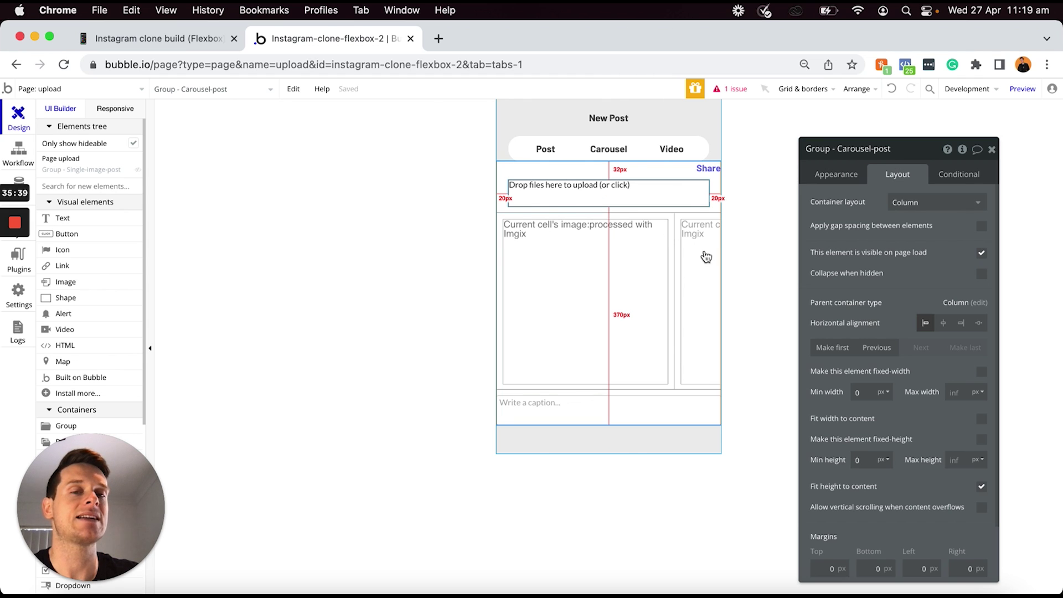
Make the Carousel-preview repeating group not visible on page load and have it collapse when hidden
click(688, 255)
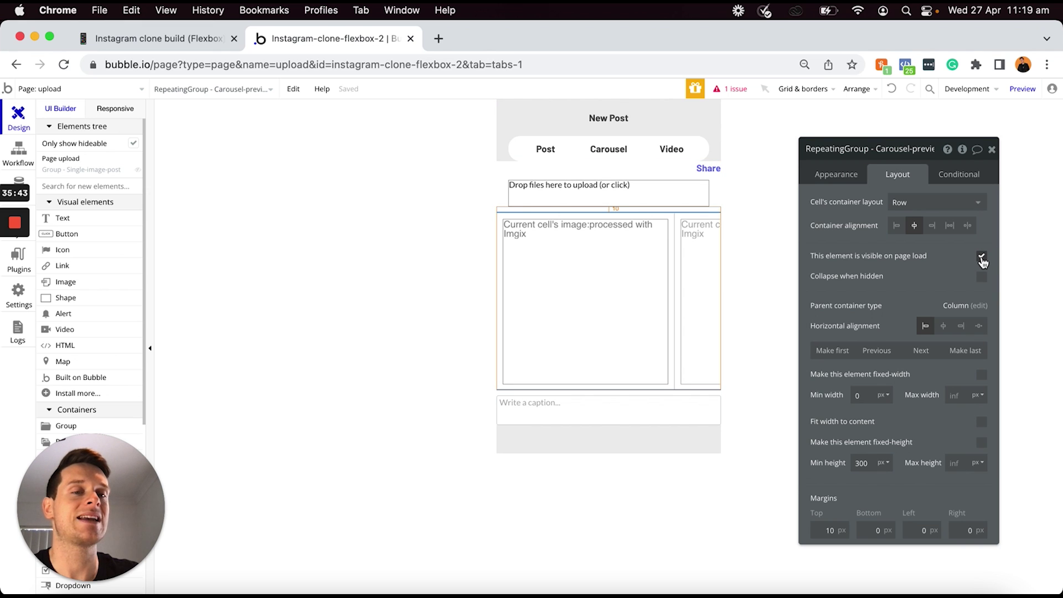
click(981, 257)
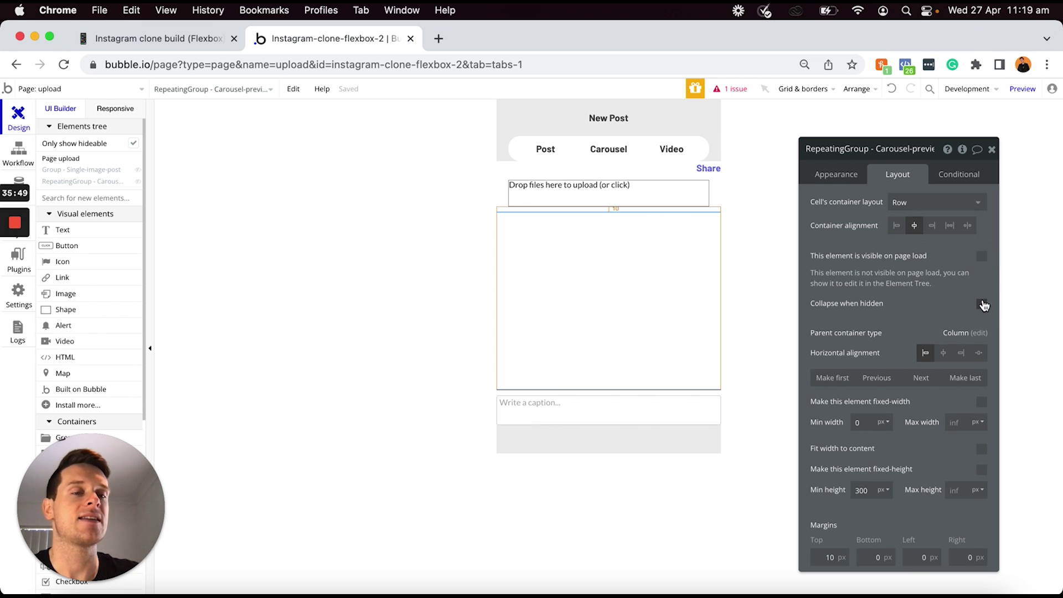
click(982, 304)
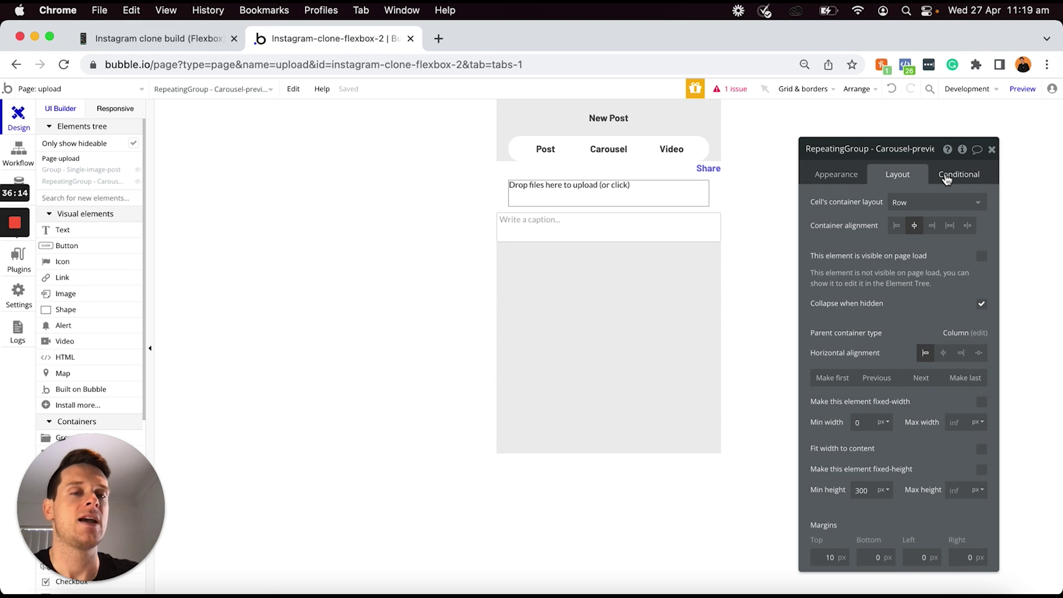
Add a condition to the Carousel-preview repeating group for when the Carousel-post multi-file uploader's value count is greater than 0
click(949, 179)
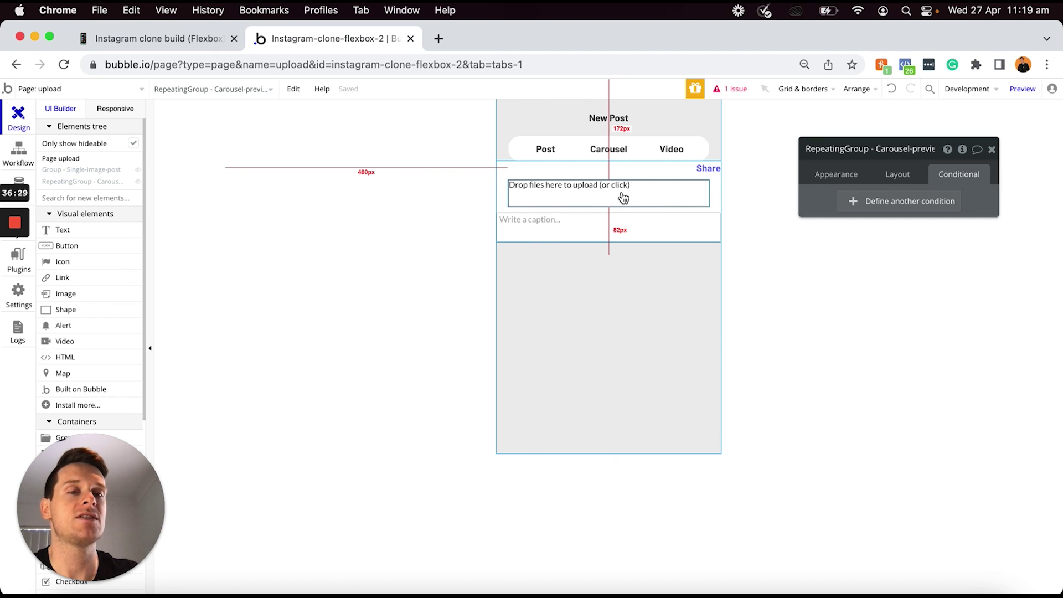
click(860, 201)
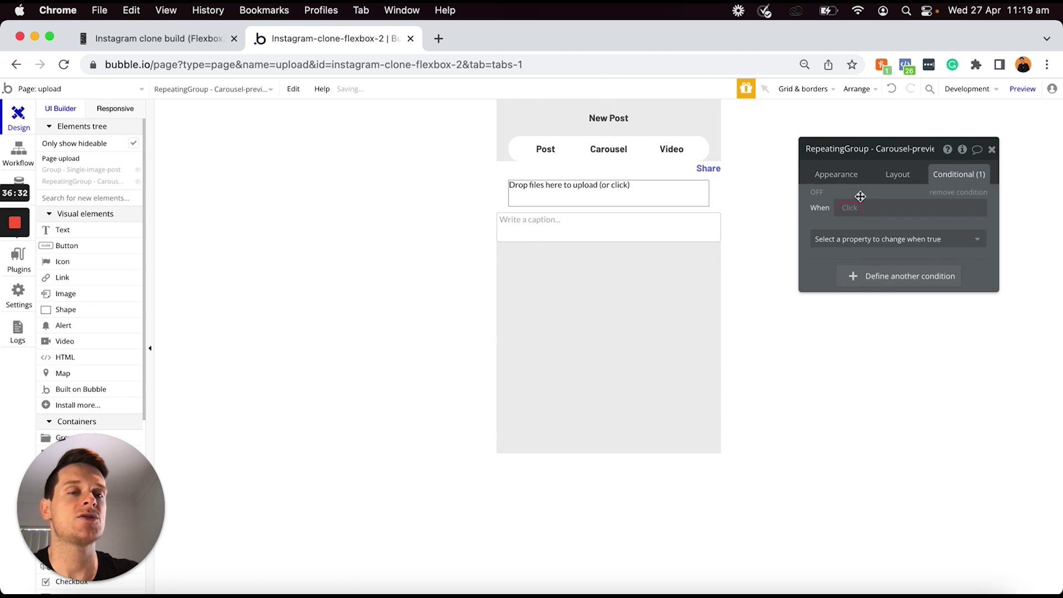
click(851, 209)
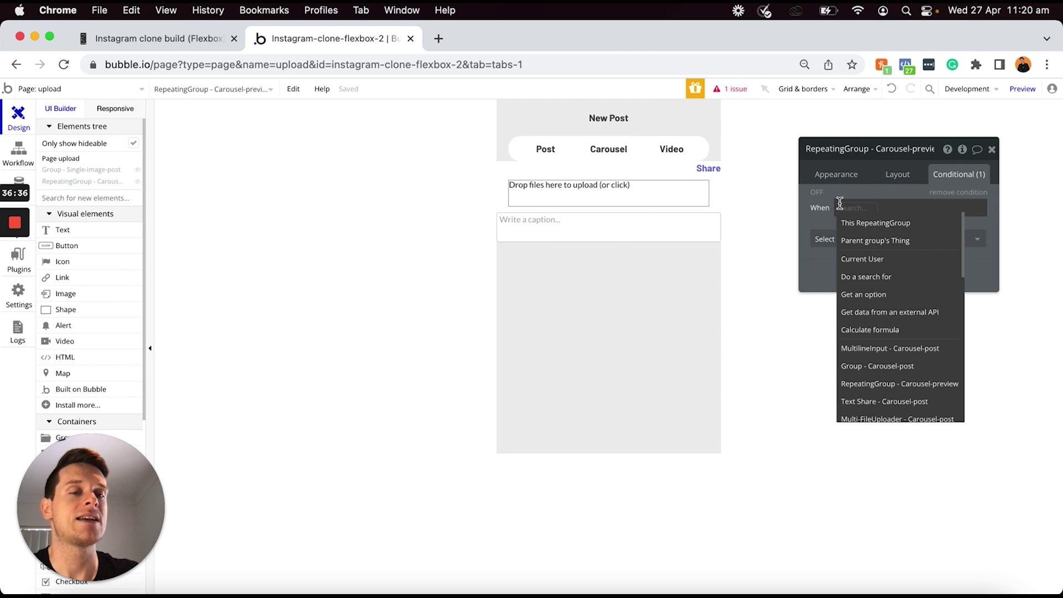
scroll(890, 369, down, 1)
scroll(890, 369, down, 2)
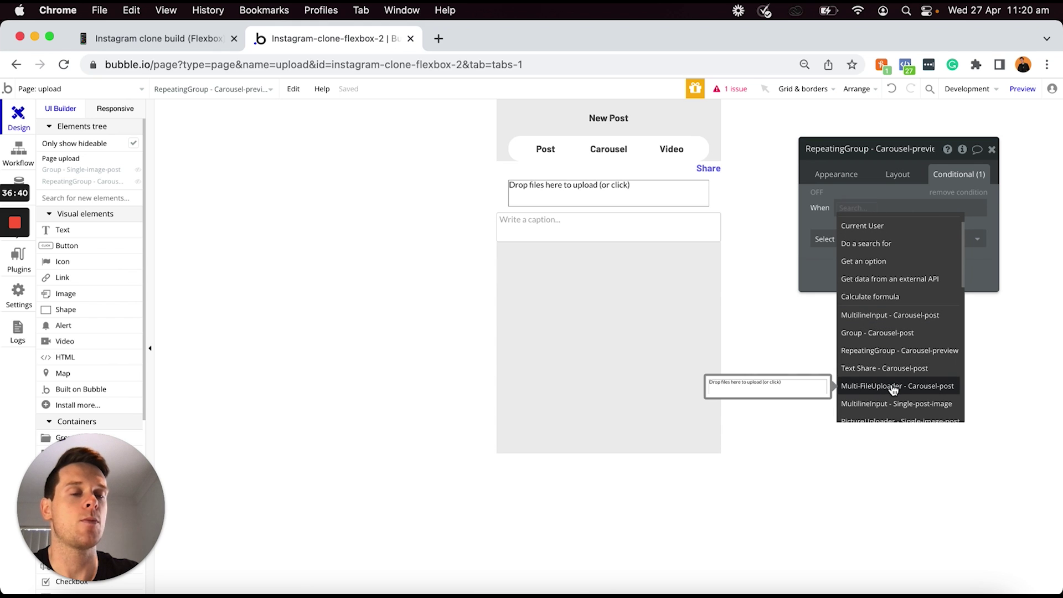
click(893, 388)
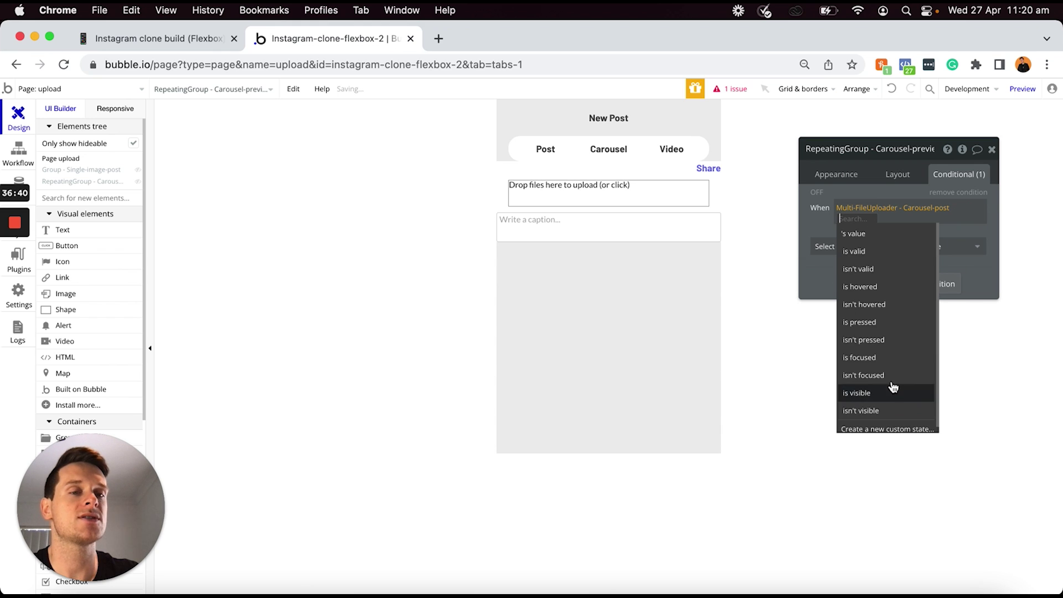
click(870, 234)
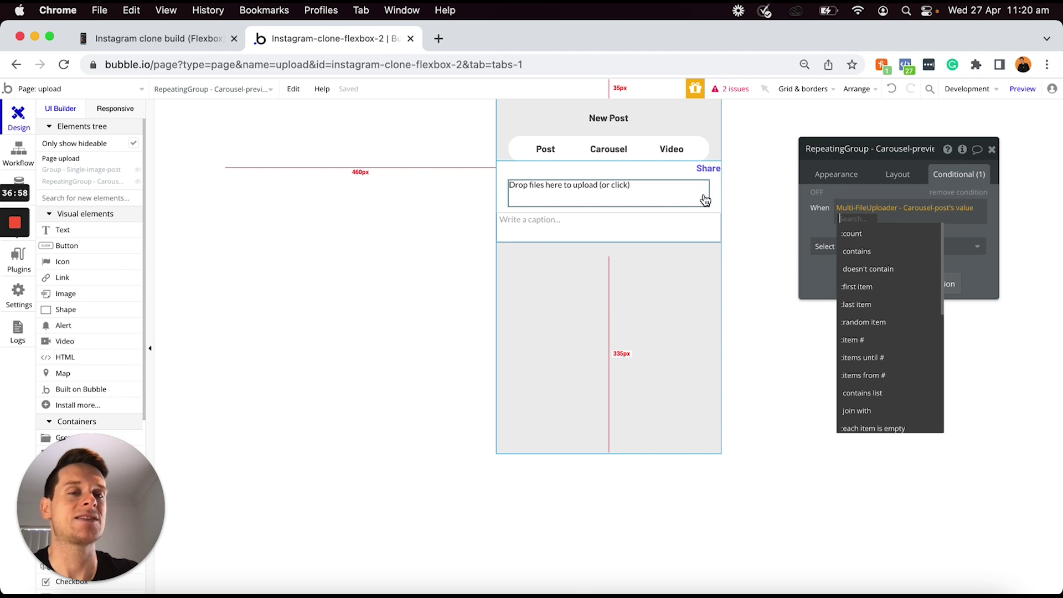
click(875, 234)
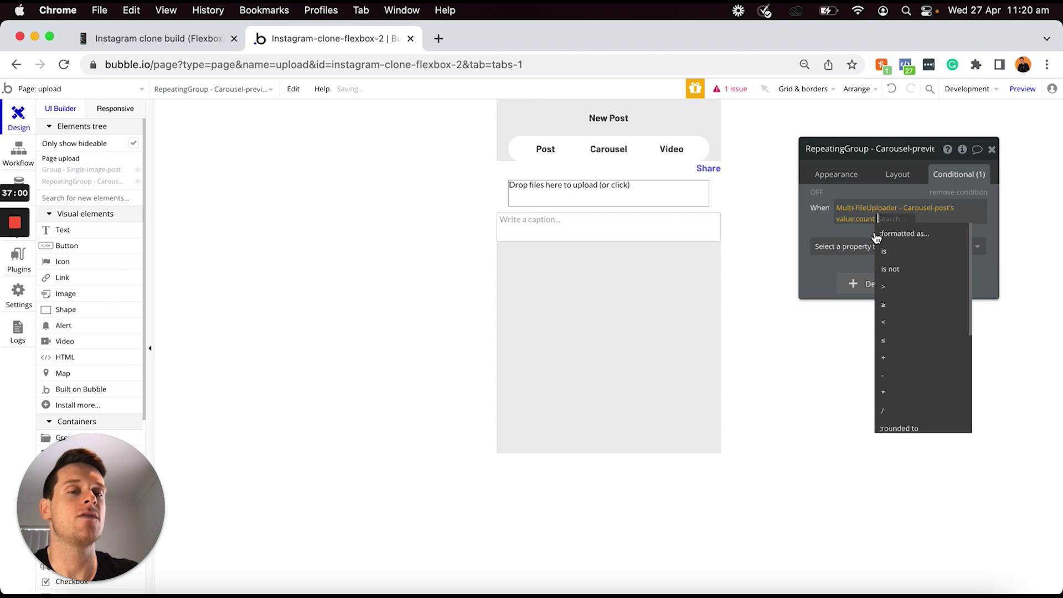
click(886, 287)
text(0)
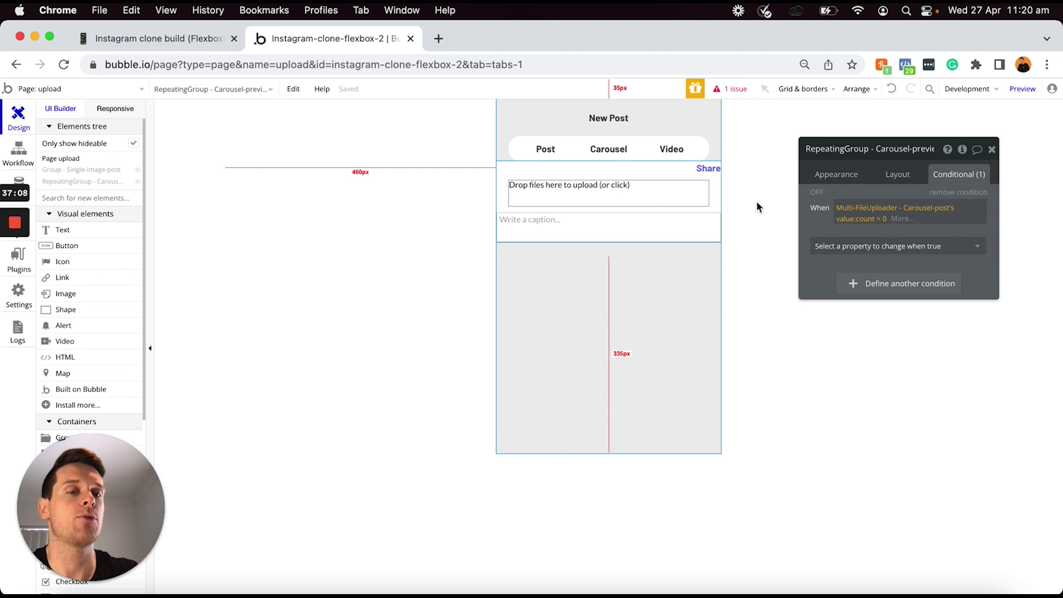
Have the Carousel-preview repeating group's condition make the element visible when true
click(892, 245)
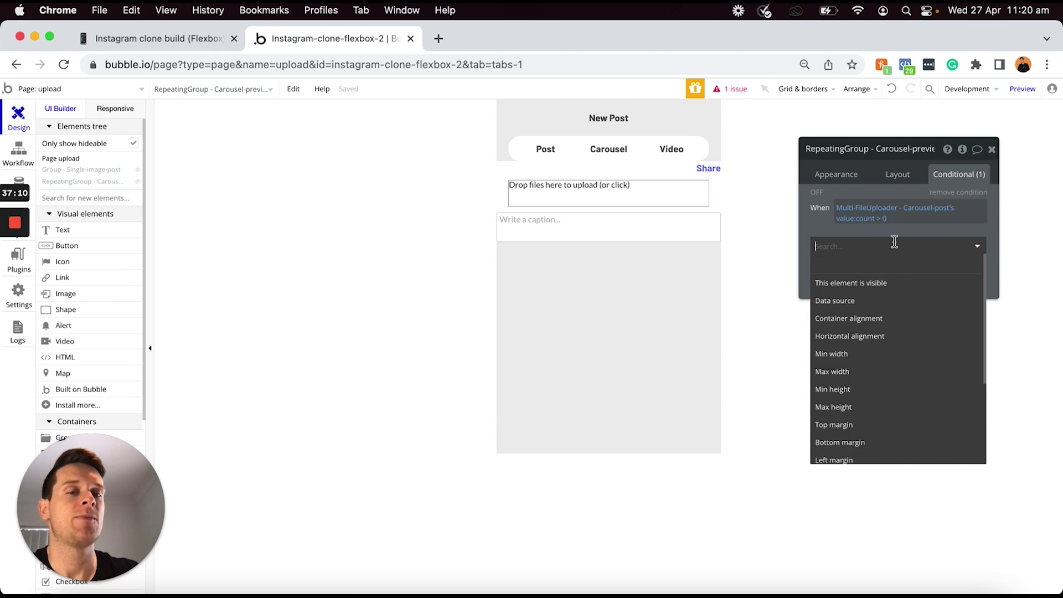
click(872, 283)
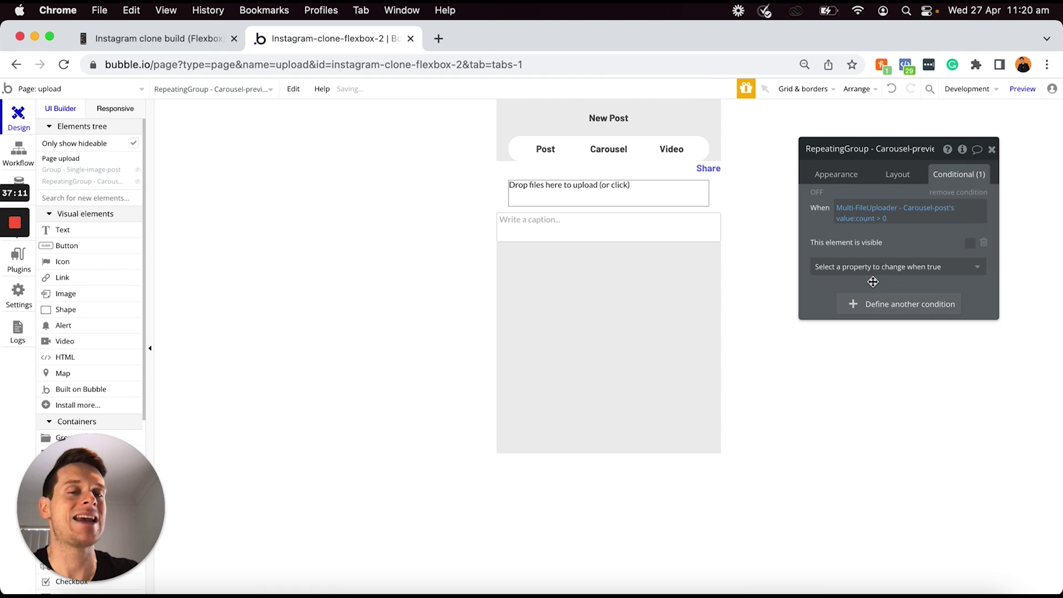
click(971, 245)
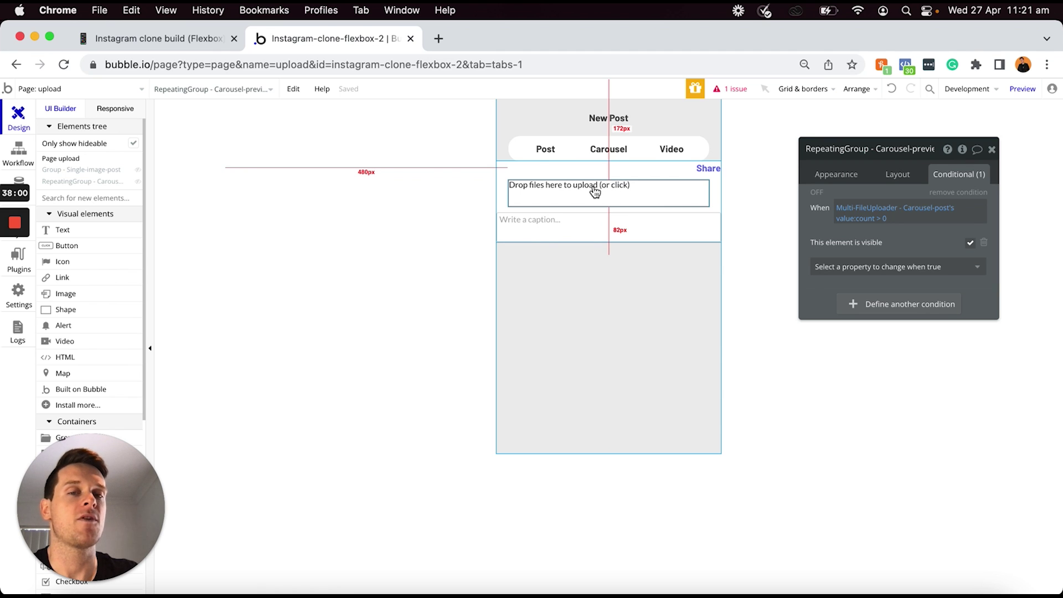
Show the carousel preview in the editor and add a condition to the Carousel-post multi-file uploader for when its own value count is > 0
click(134, 182)
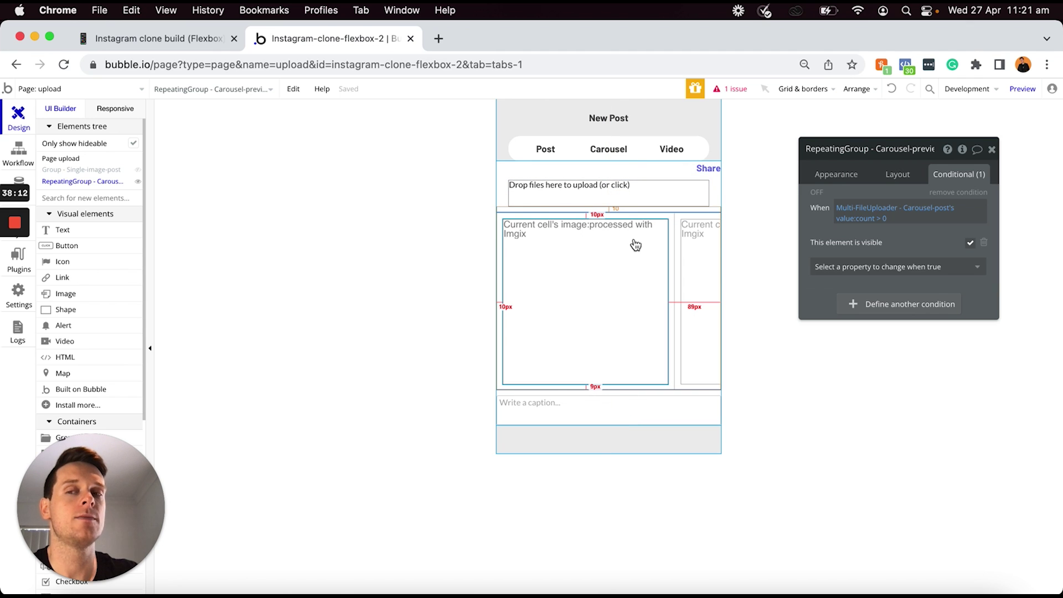
click(635, 190)
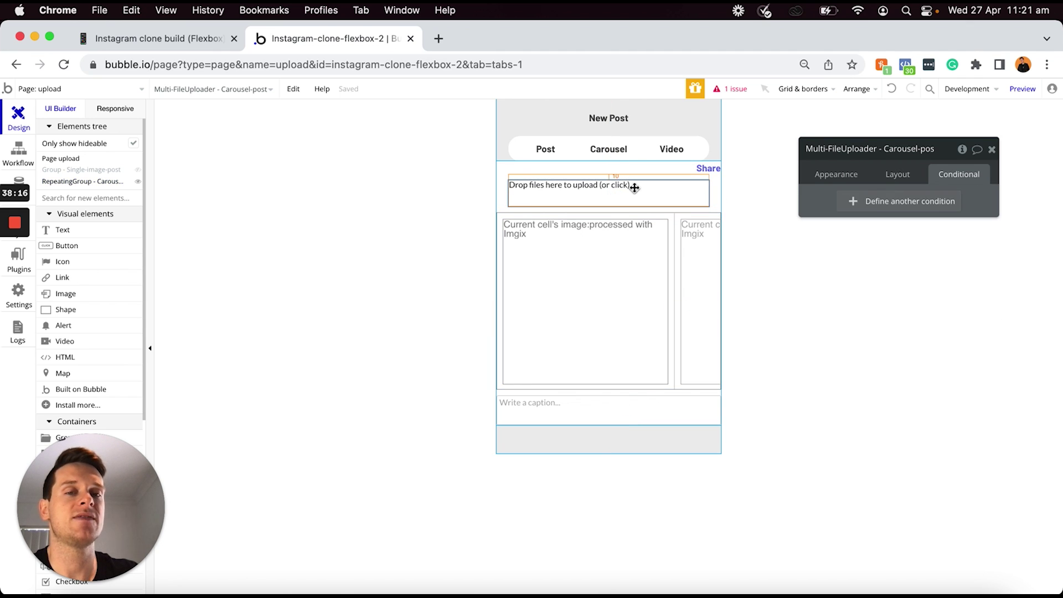
click(874, 202)
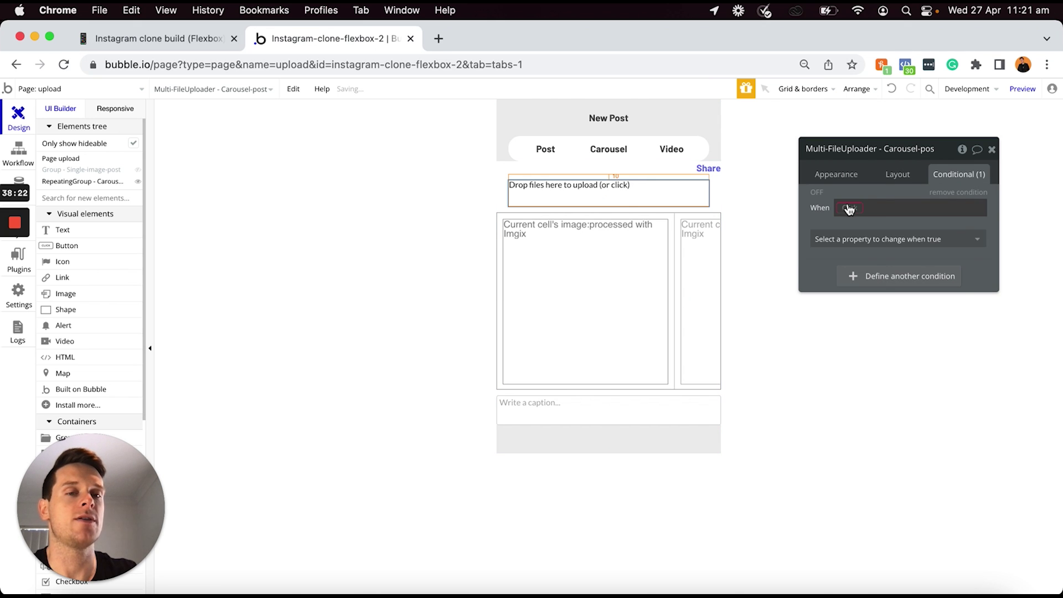
click(847, 207)
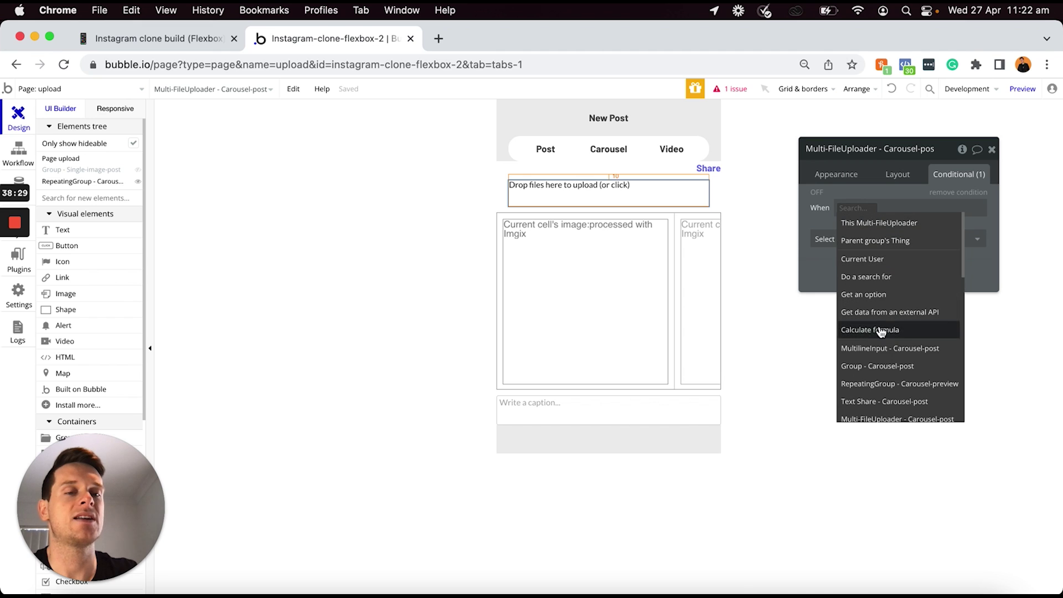
scroll(860, 398, down, 1)
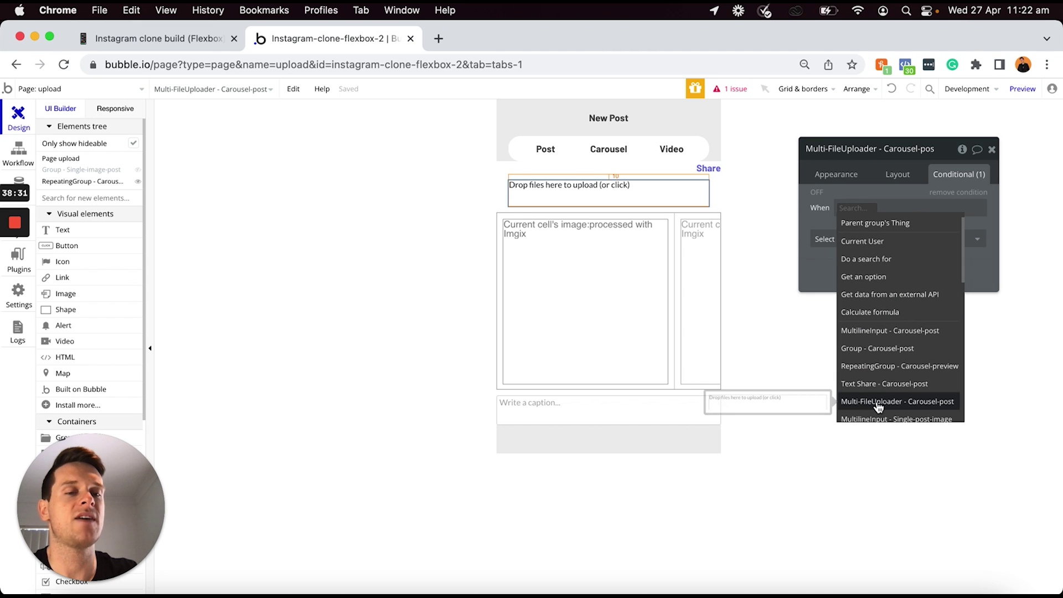
click(878, 402)
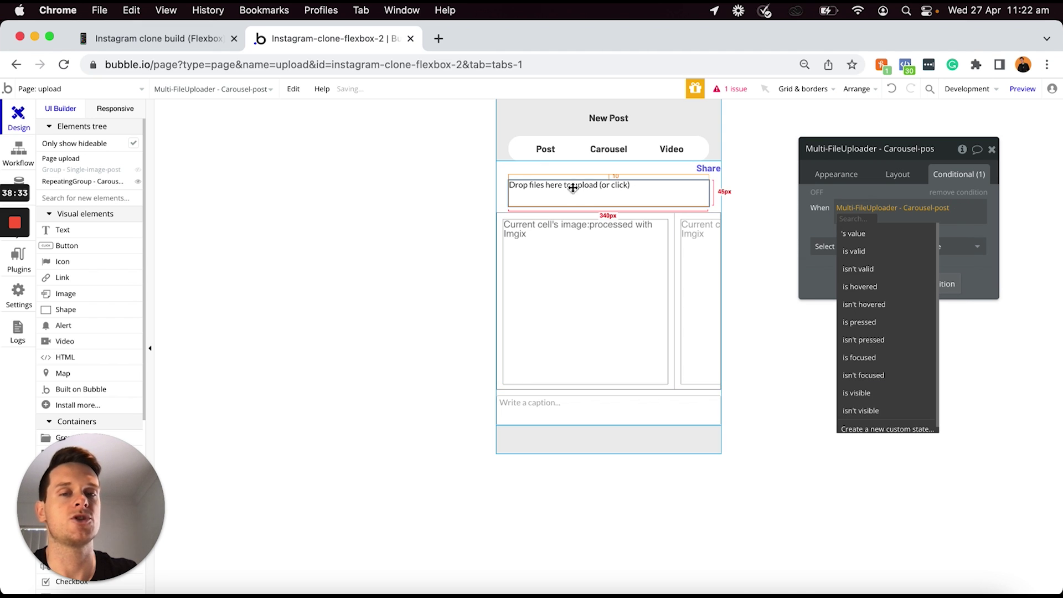
click(858, 234)
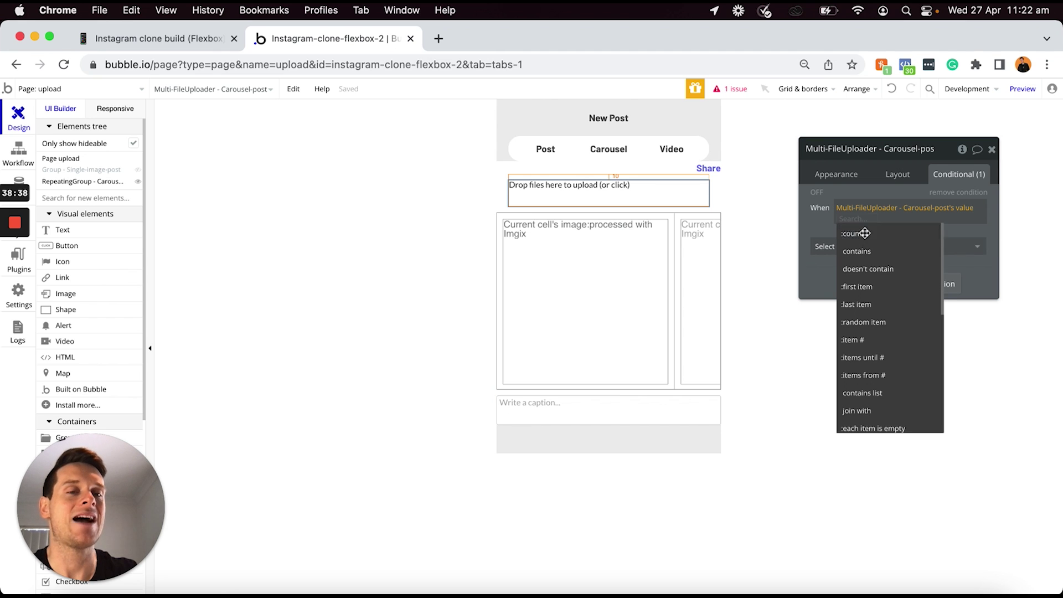
click(866, 236)
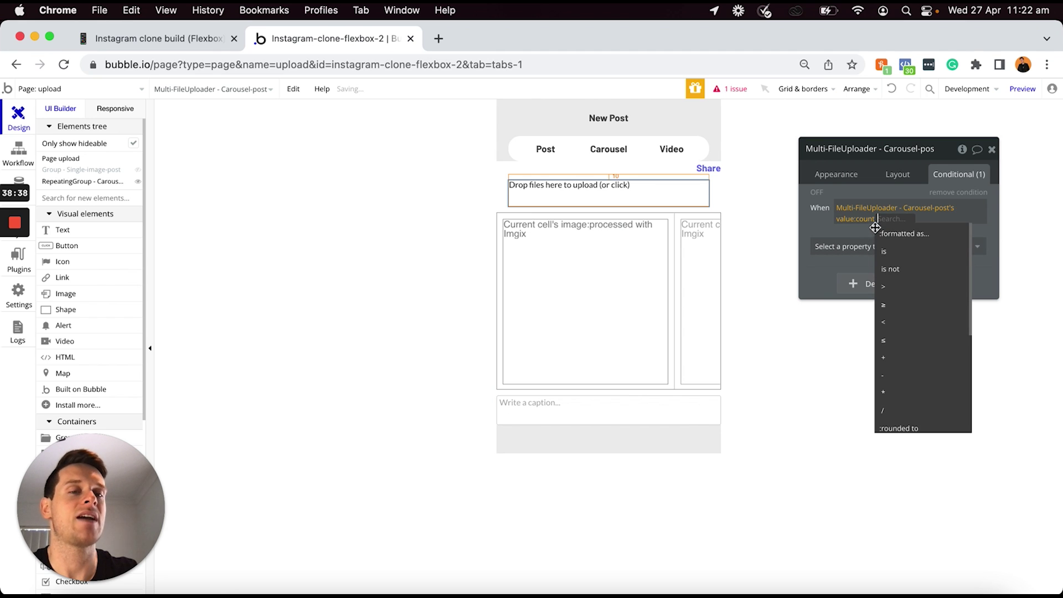
click(889, 287)
text(0)
click(806, 226)
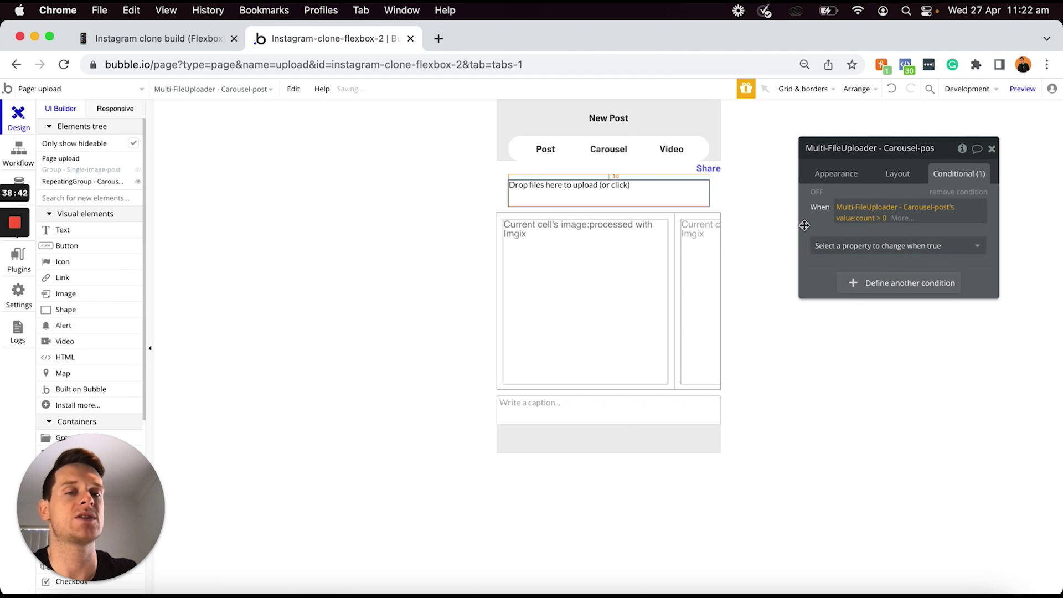
Have the uploader's condition make it not visible when true, and set the uploader to collapse when hidden
click(886, 245)
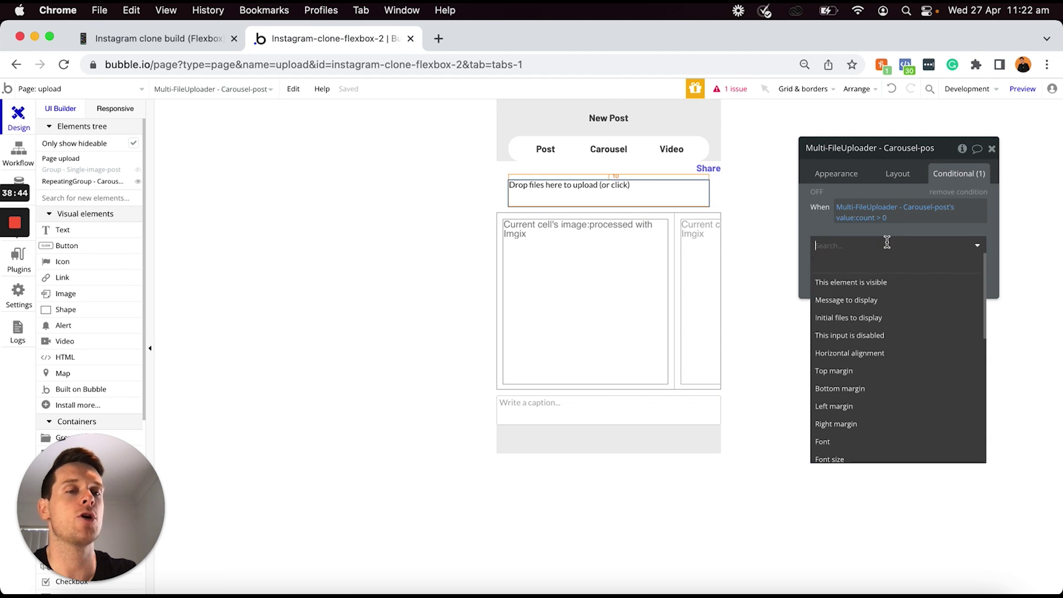
click(854, 284)
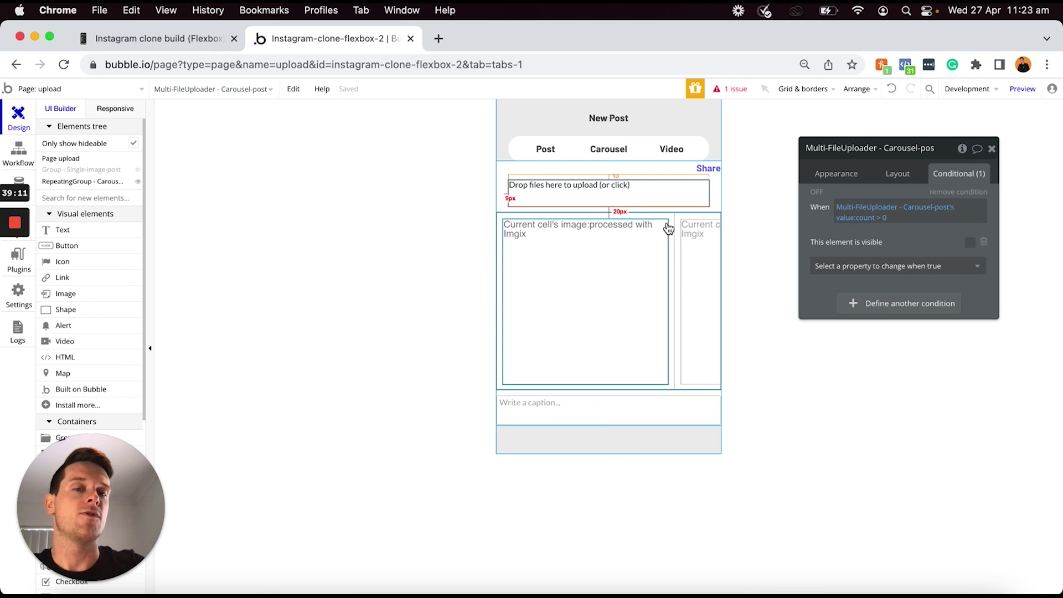
click(904, 177)
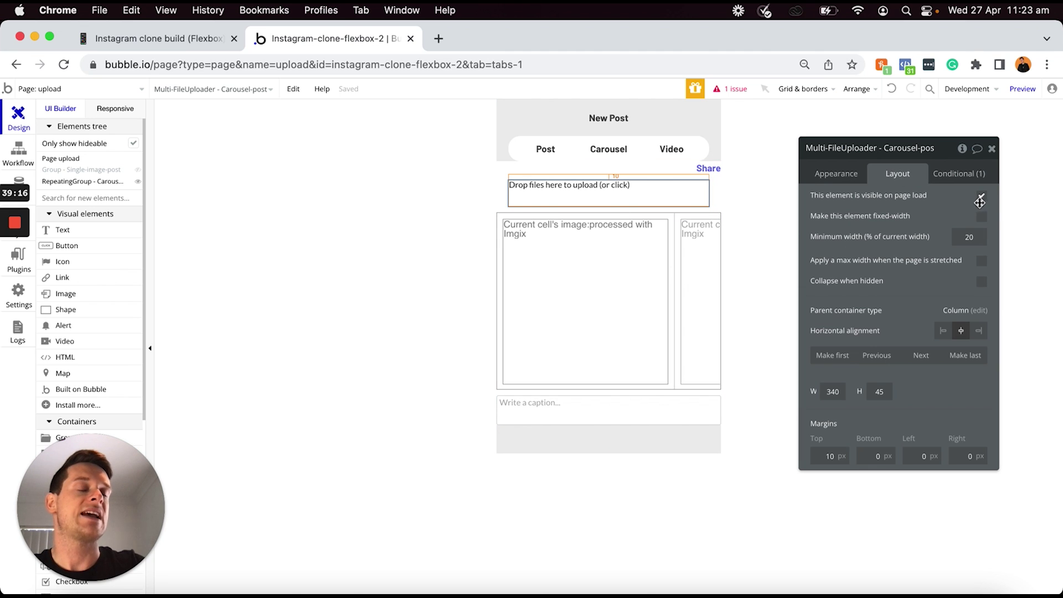
click(981, 283)
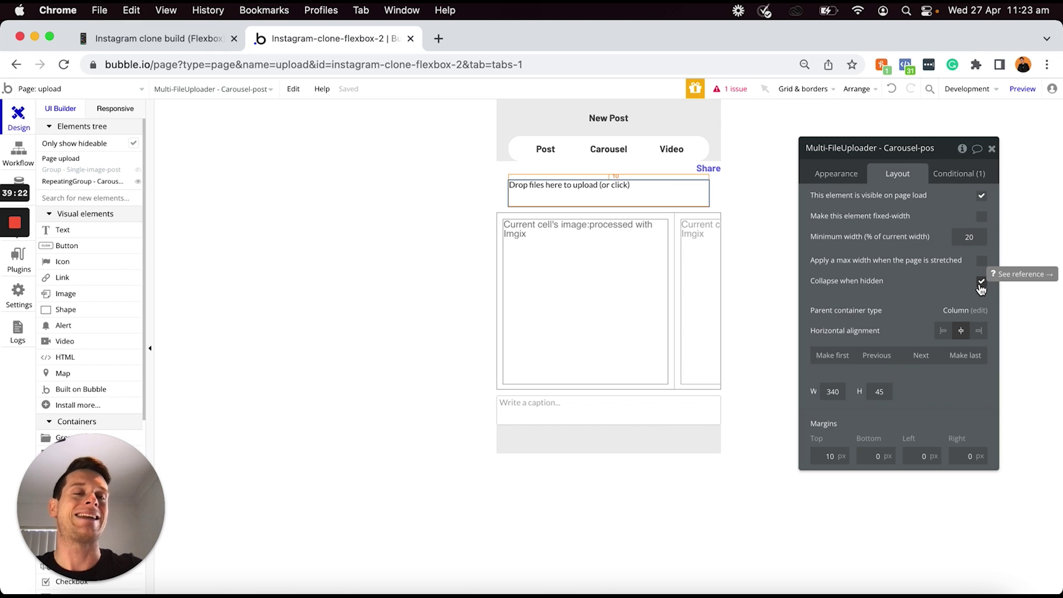
Make the Carousel-post group not visible on page load and have it collapse when hidden
click(626, 171)
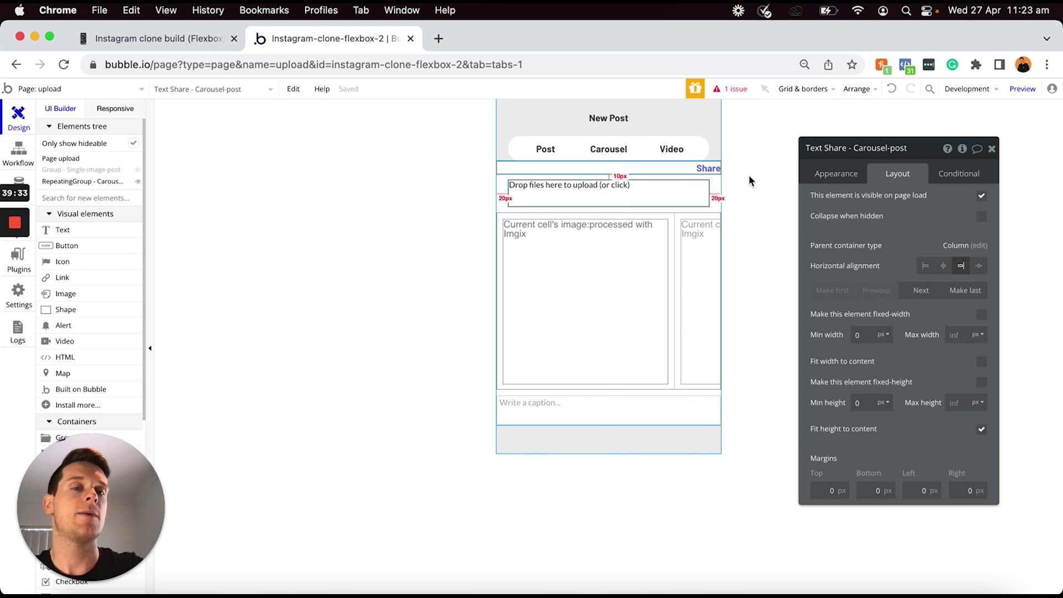
click(716, 196)
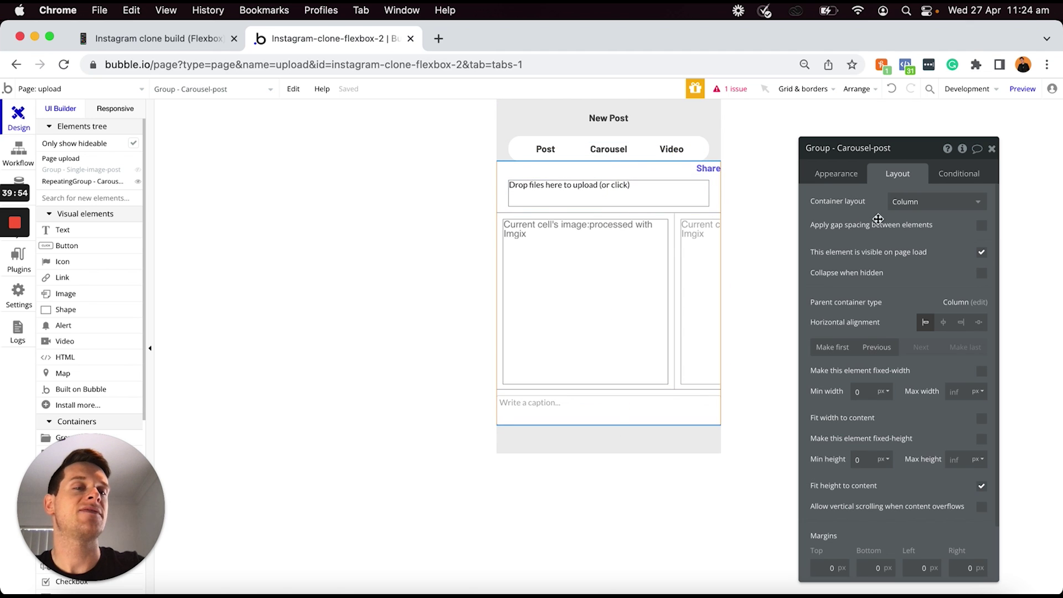
click(982, 253)
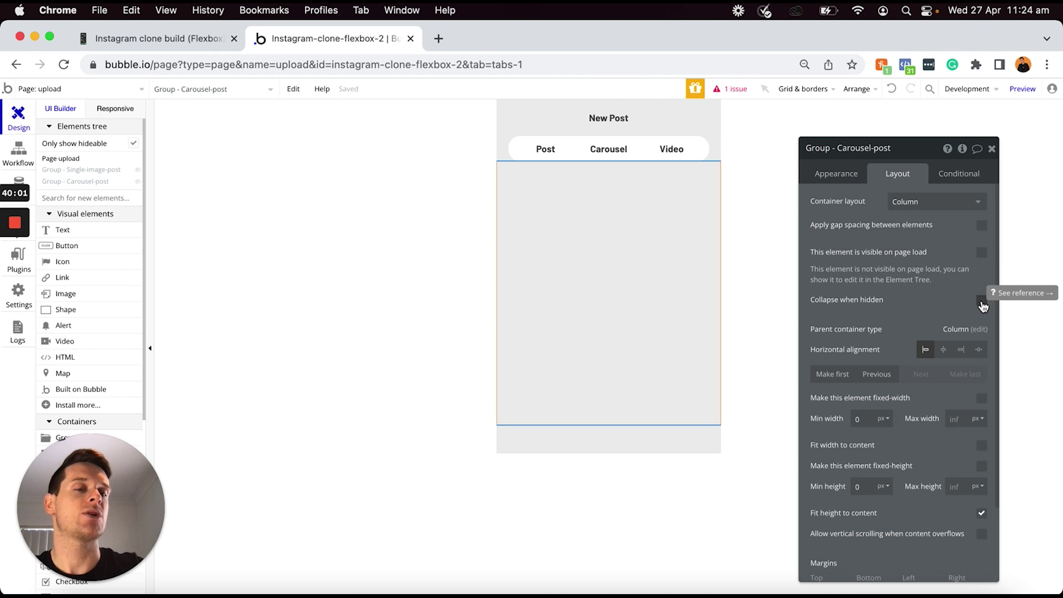
click(982, 304)
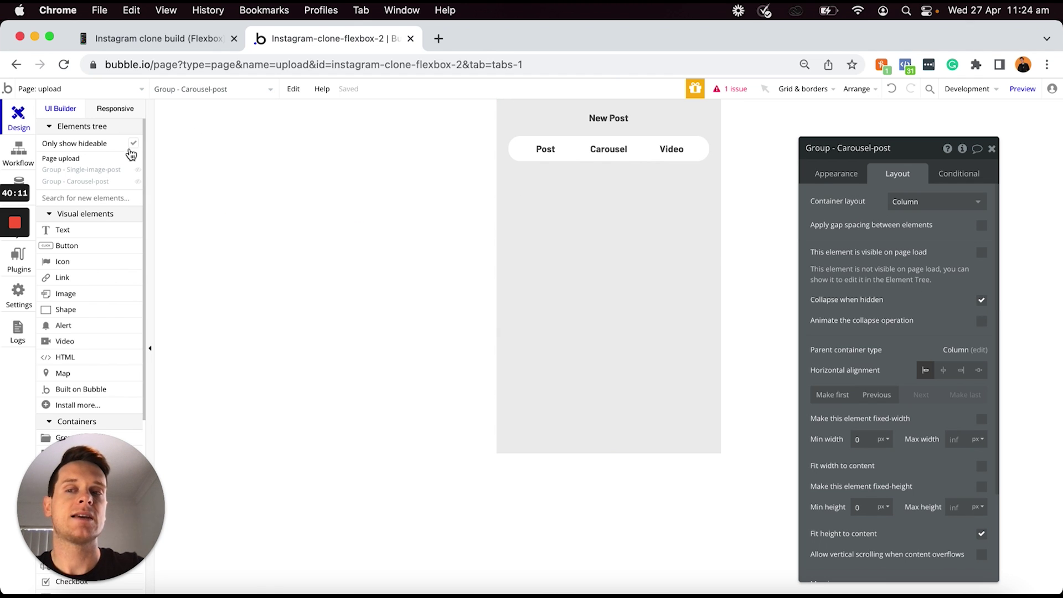
Show the Carousel-post group in the editor and set its top, bottom, left and right margins to 20 px
click(138, 183)
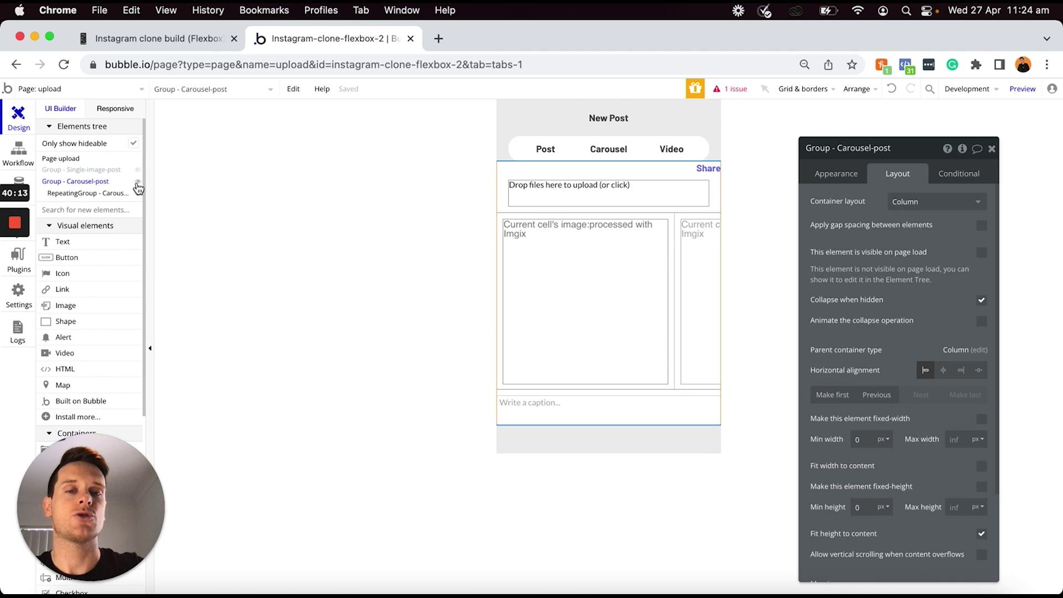
scroll(888, 244, down, 3)
click(829, 546)
text(20)
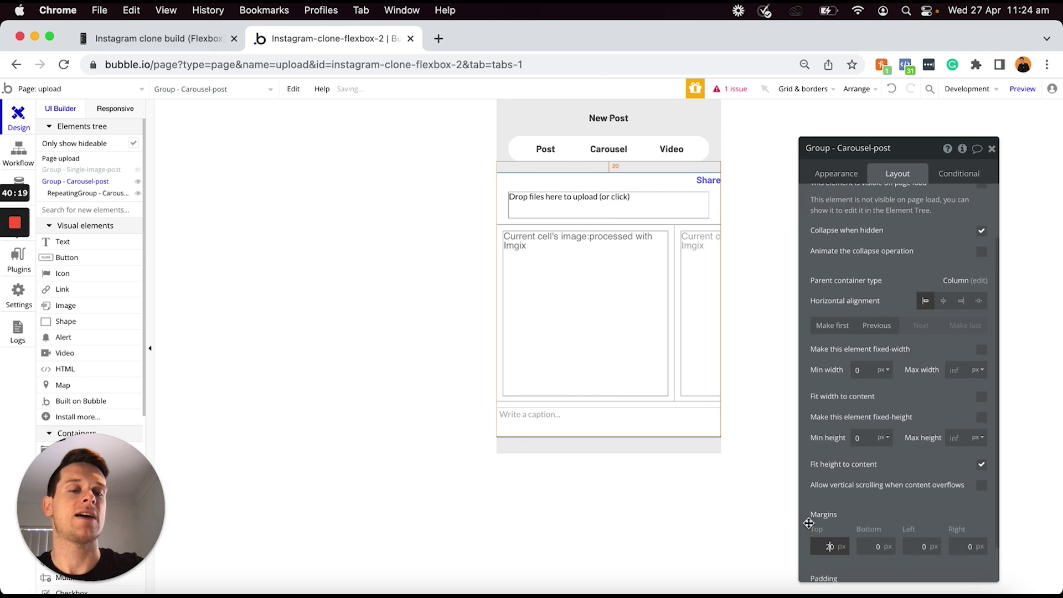
click(870, 547)
text(2)
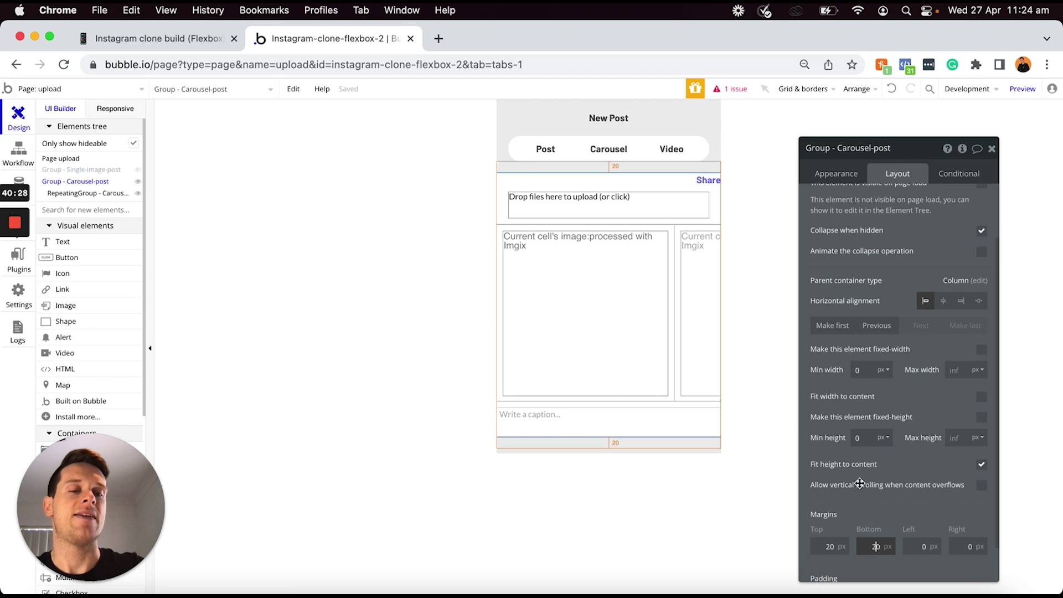
click(919, 546)
text(2)
click(950, 547)
text(2)
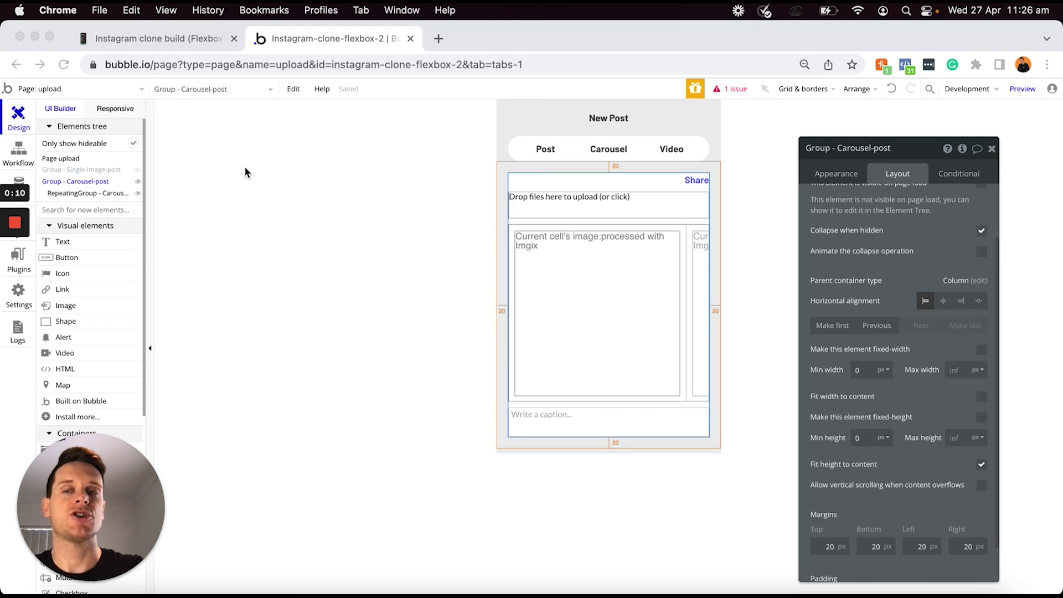
Hide the Carousel-post group in the editor and add a new group below the post tabs, named "Group - Video-post"
click(138, 188)
click(138, 182)
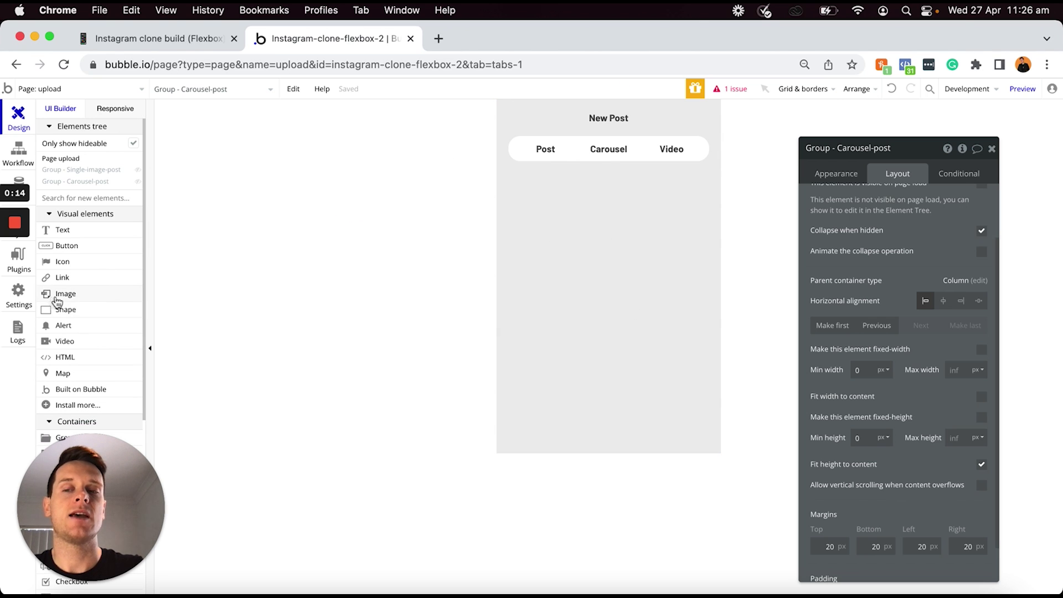
scroll(69, 299, down, 3)
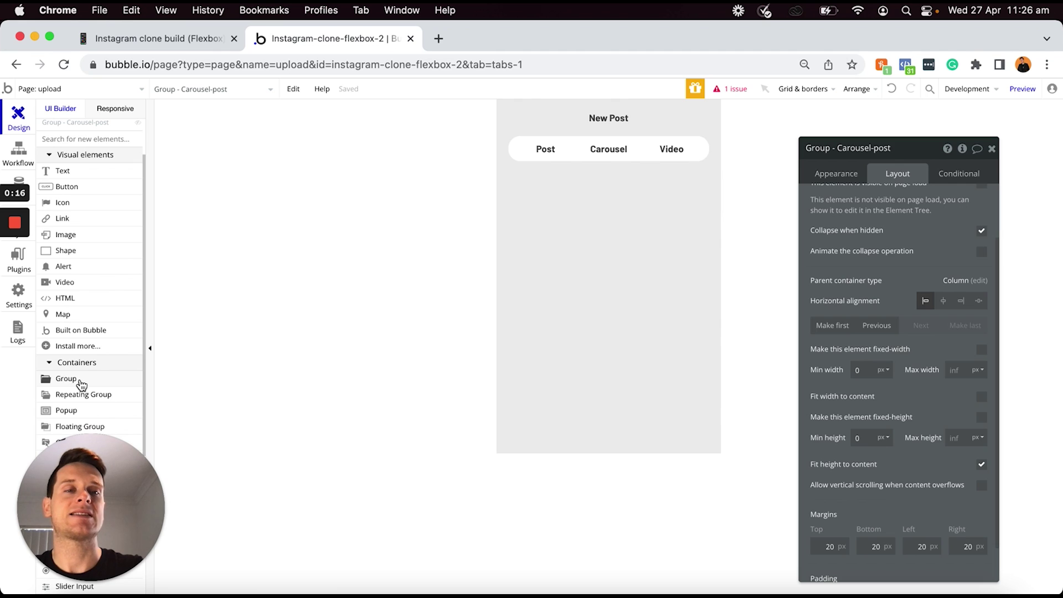
click(81, 384)
click(629, 215)
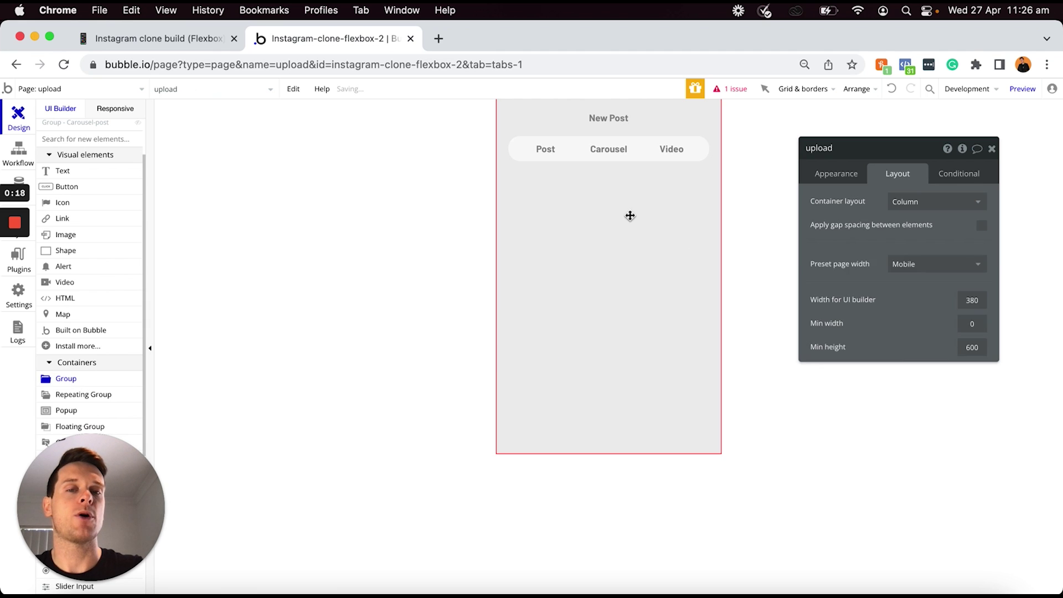
click(840, 150)
key(BackSpace)
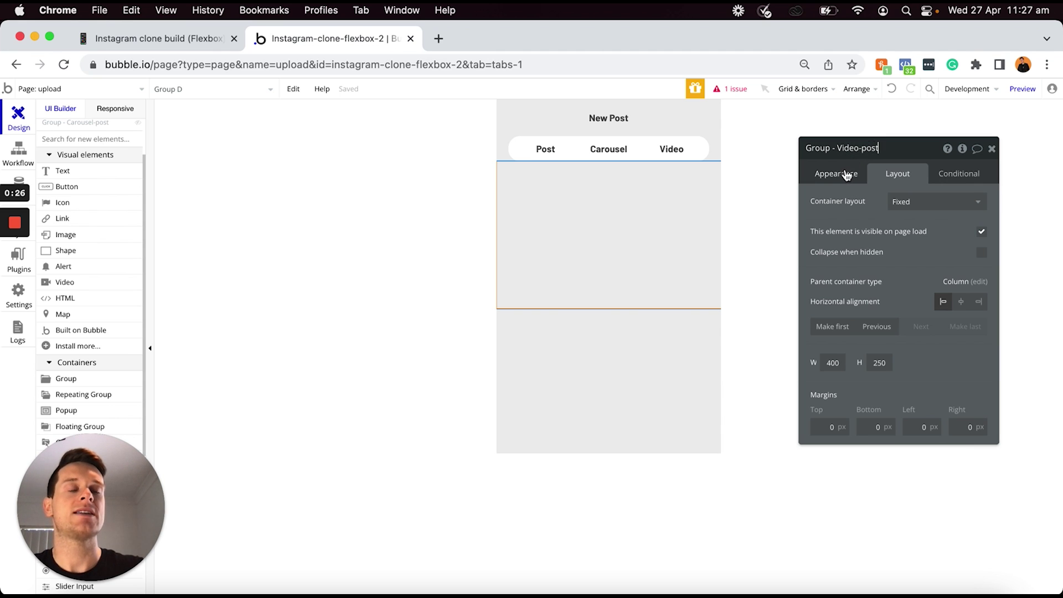
Remove the default style from the Video-post group and give it a flat color background
click(844, 175)
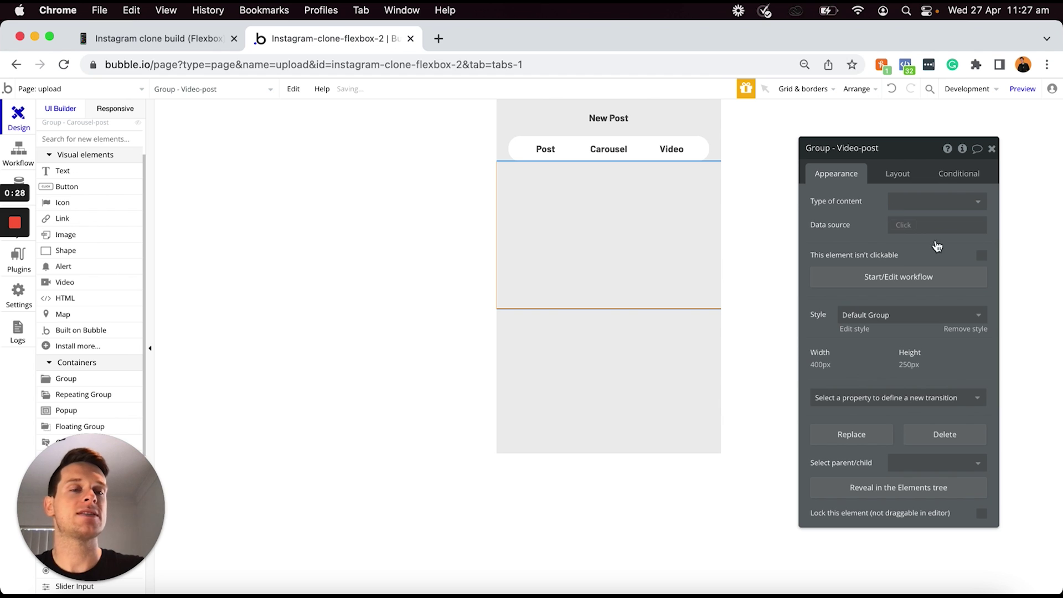
click(974, 330)
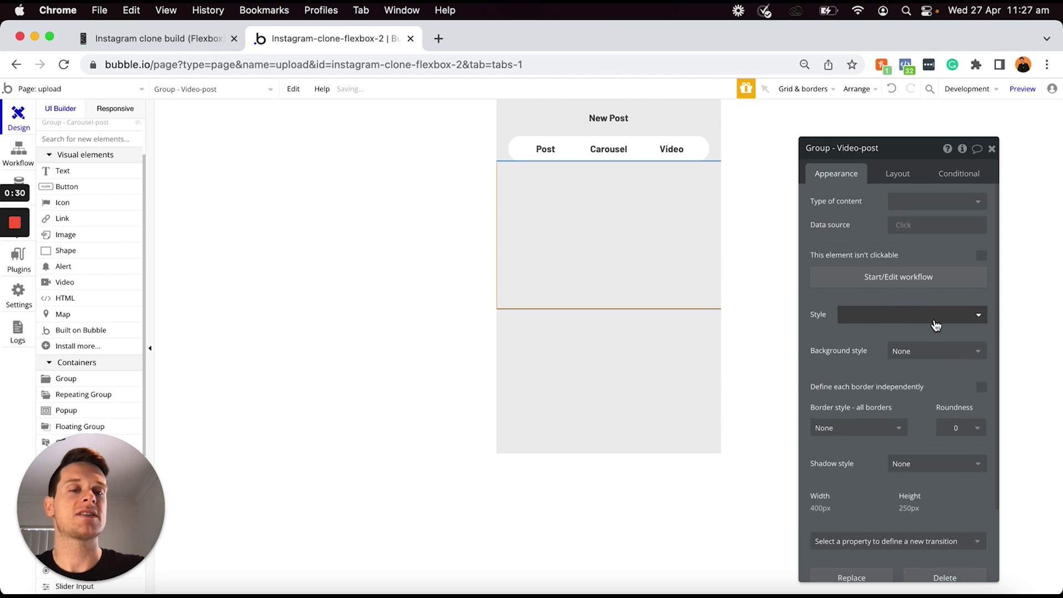
click(908, 351)
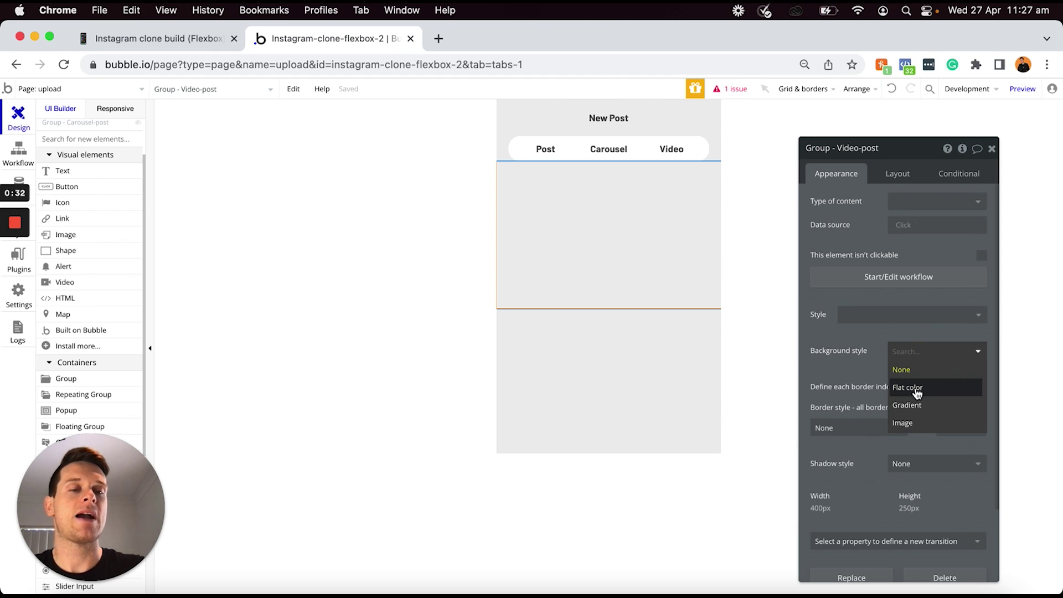
click(917, 390)
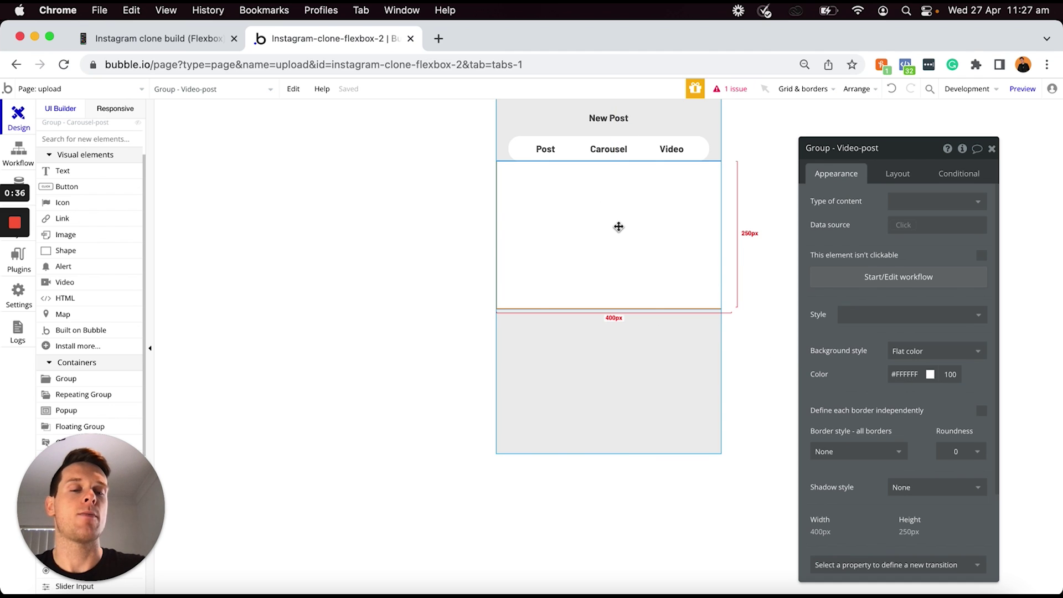
Set the Video-post group's container layout to Column and make it non-fixed width with a minimum width of 0 px
click(890, 175)
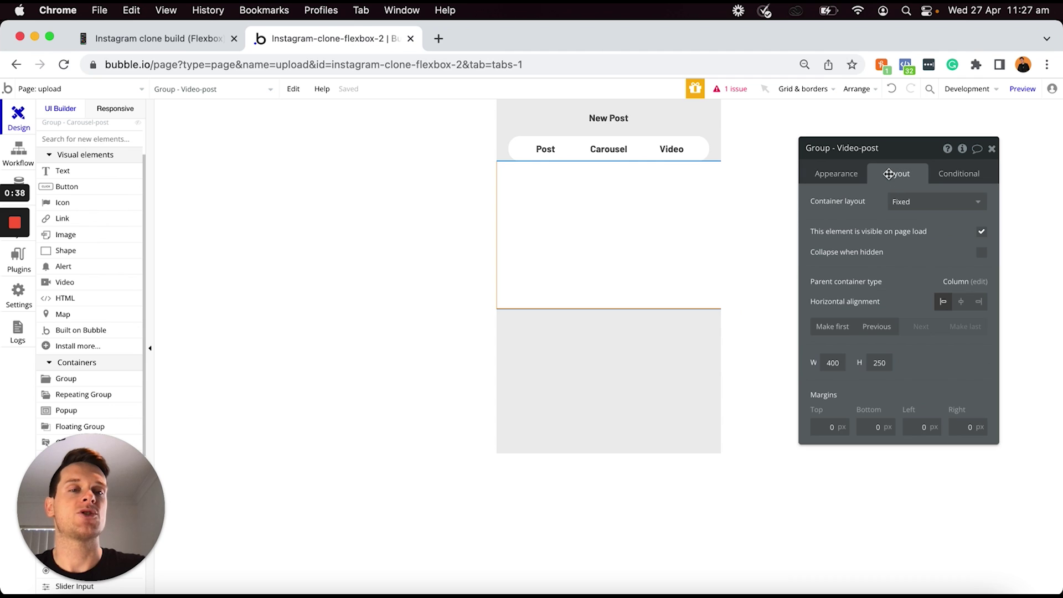
click(930, 199)
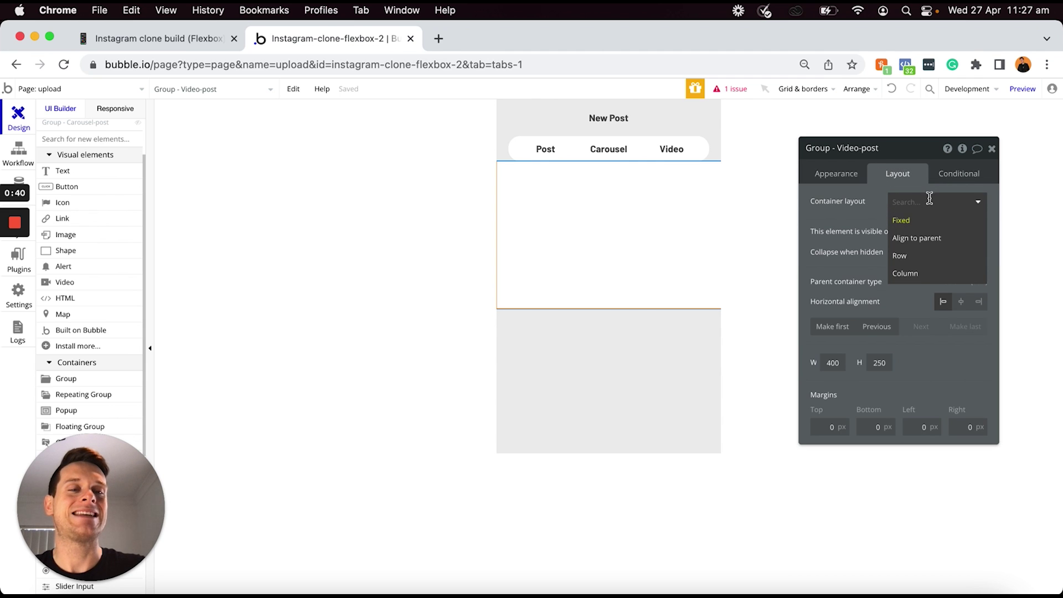
click(915, 276)
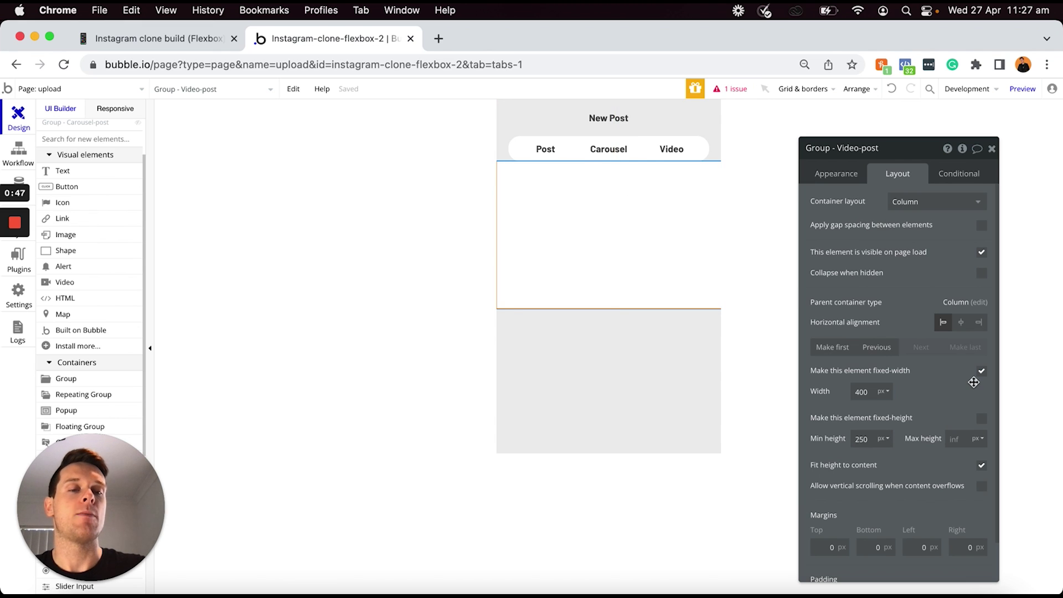
click(989, 372)
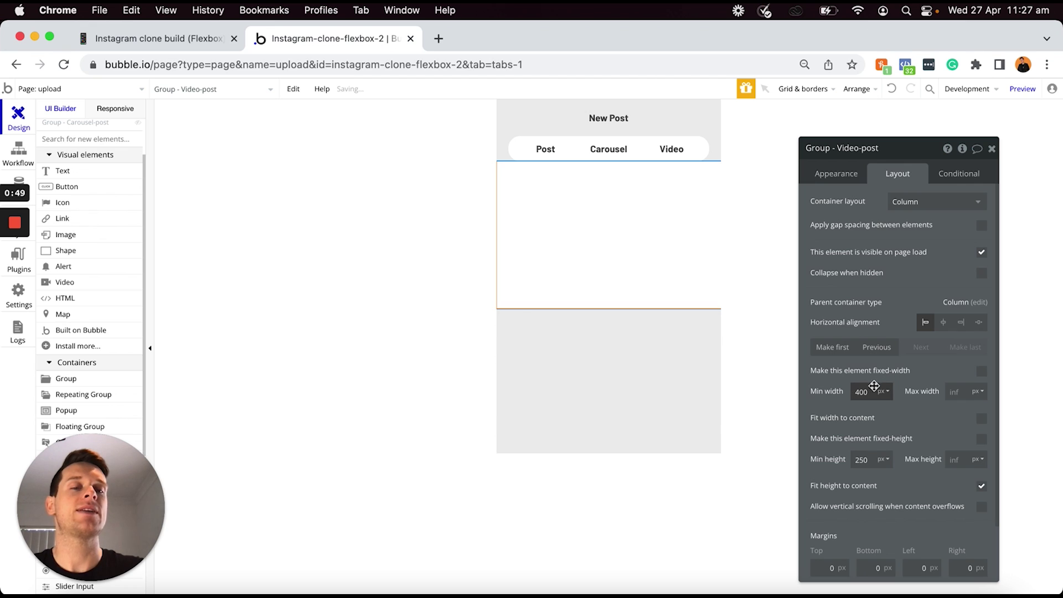
double_click(864, 391)
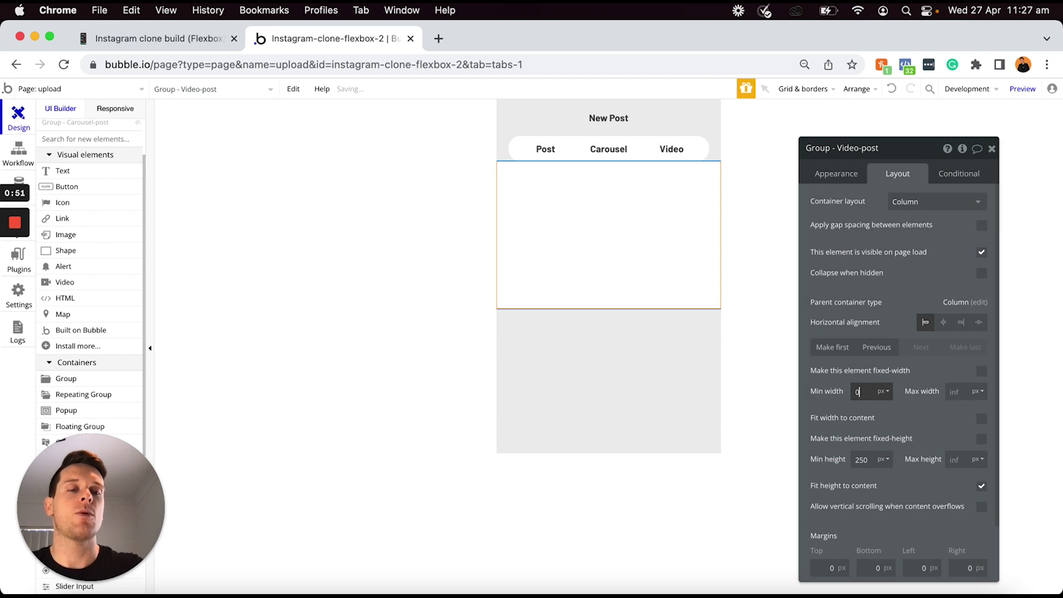
text(0)
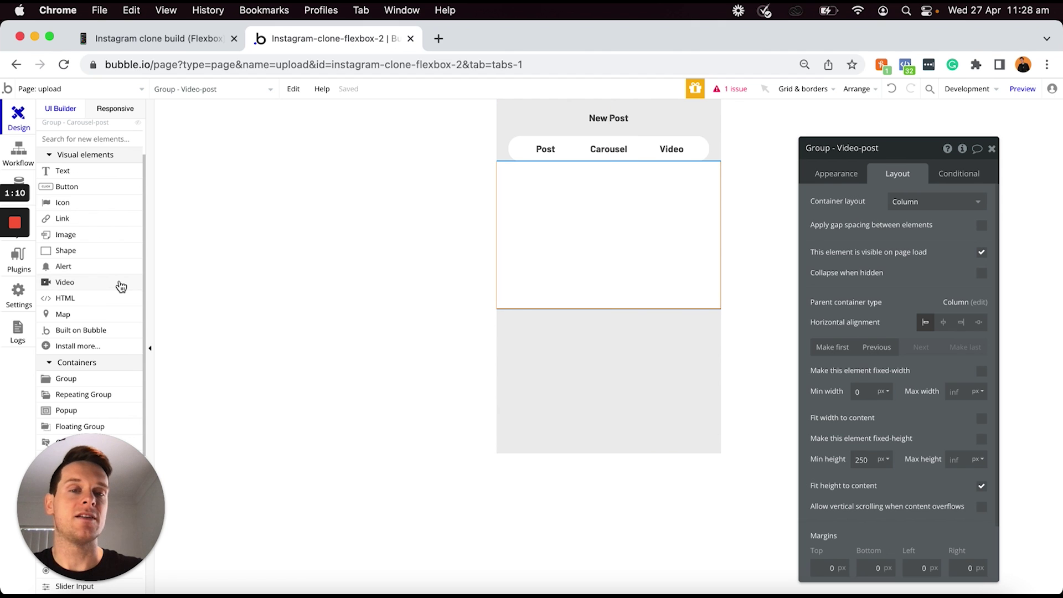
Add a File Uploader inside the Video-post group and name it "FileUploader - Video-post"
scroll(107, 256, down, 3)
scroll(108, 256, down, 6)
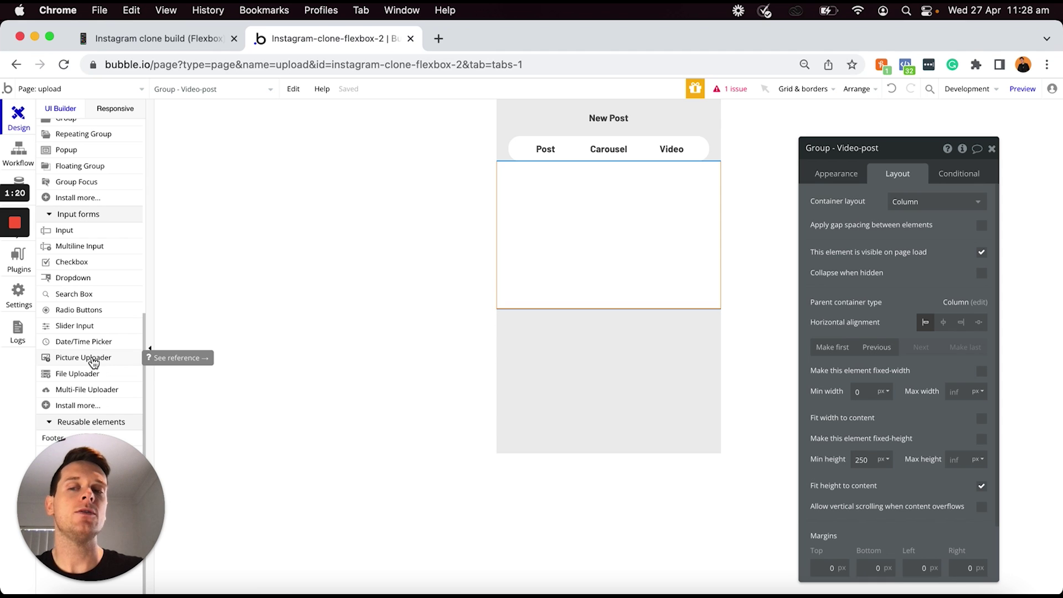
click(84, 377)
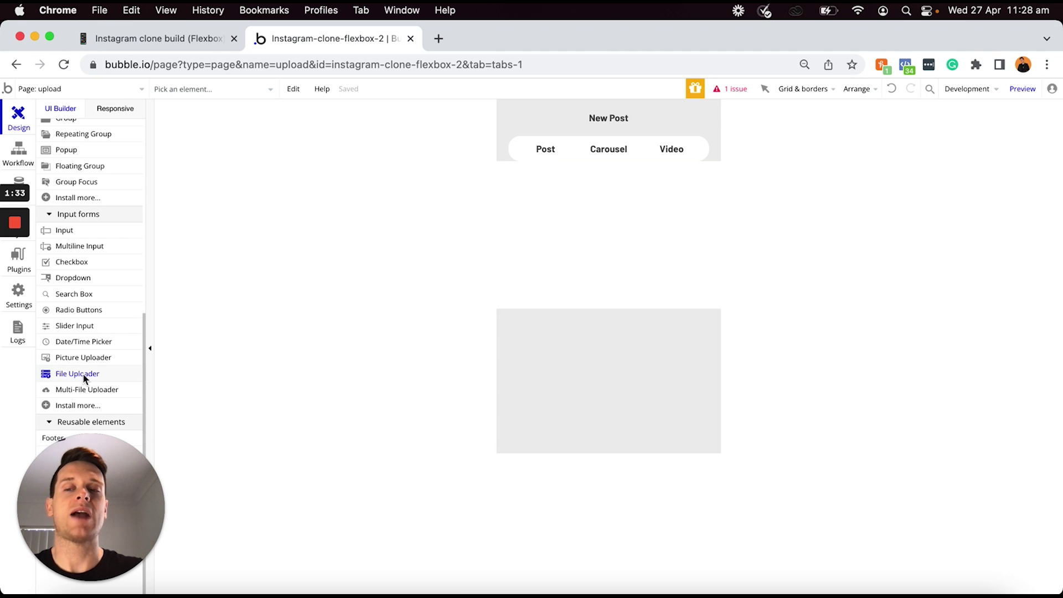
click(615, 200)
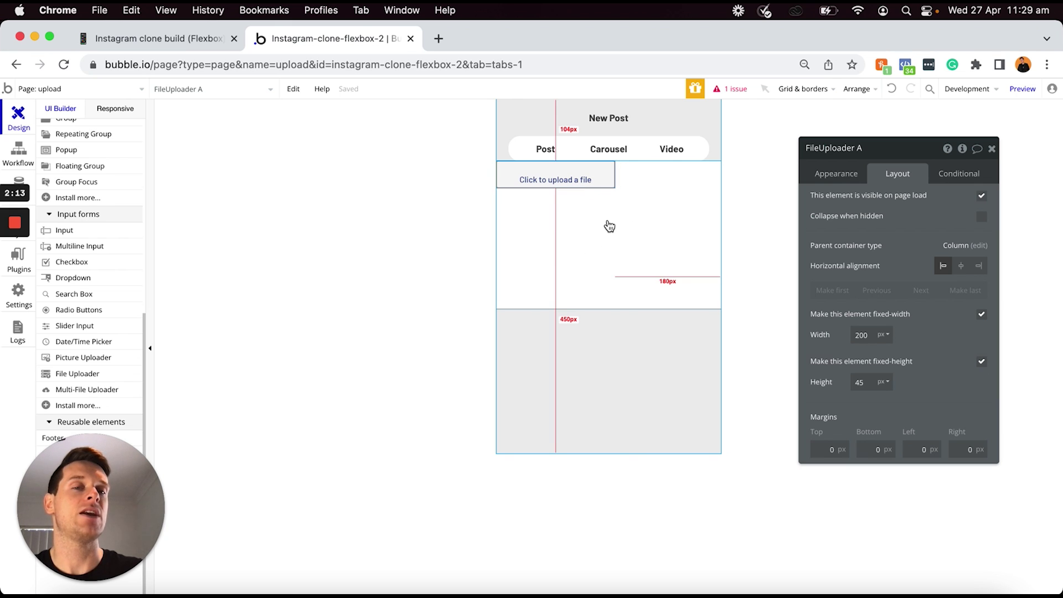
click(894, 152)
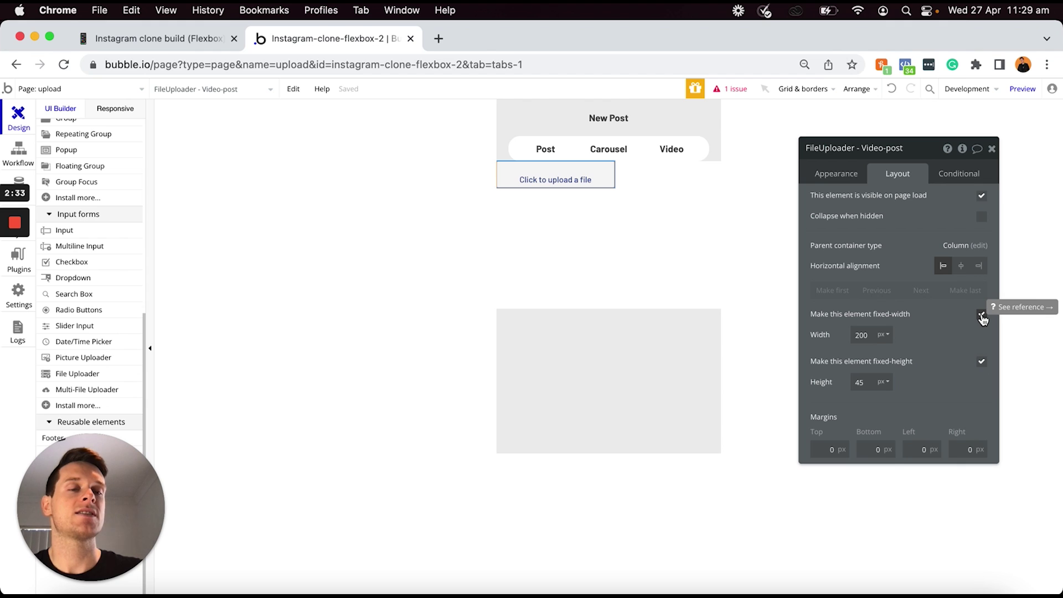
Make the Video-post file uploader non-fixed width with a minimum width of 0 px, and set its height to 50 px
click(982, 314)
double_click(871, 335)
text(0)
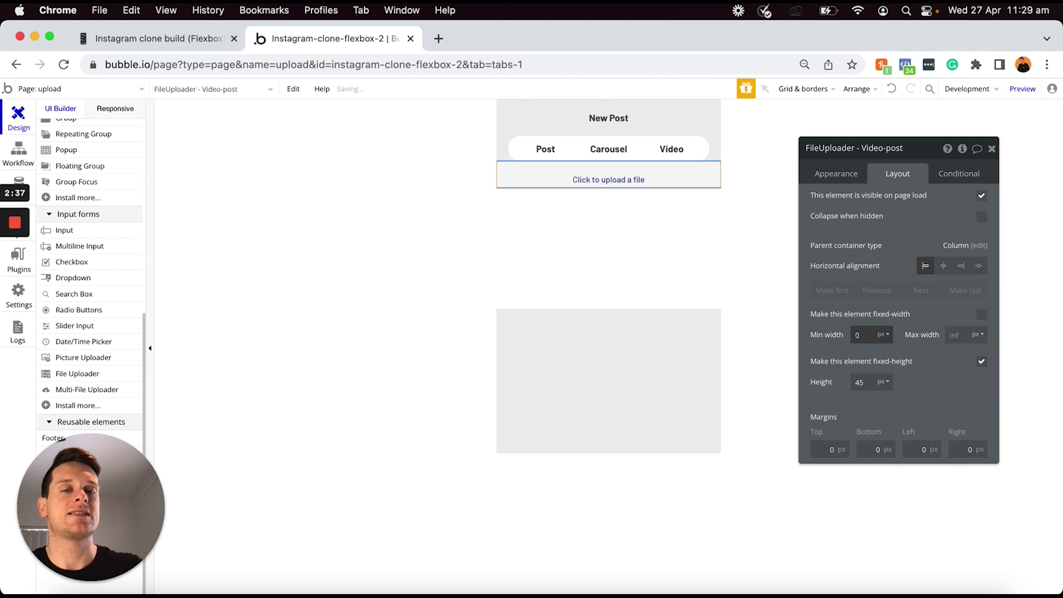
click(957, 335)
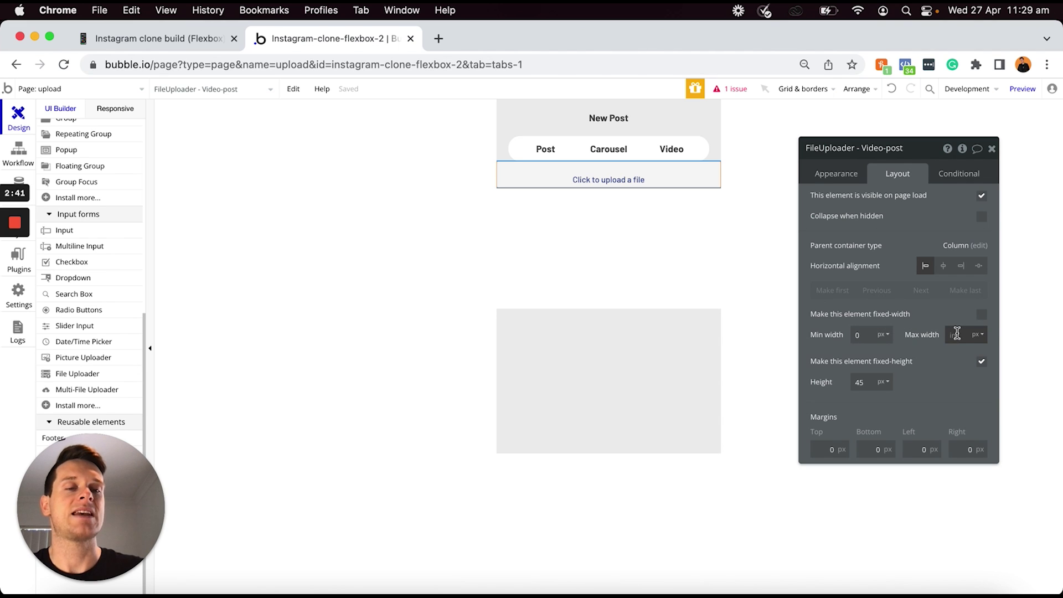
click(881, 384)
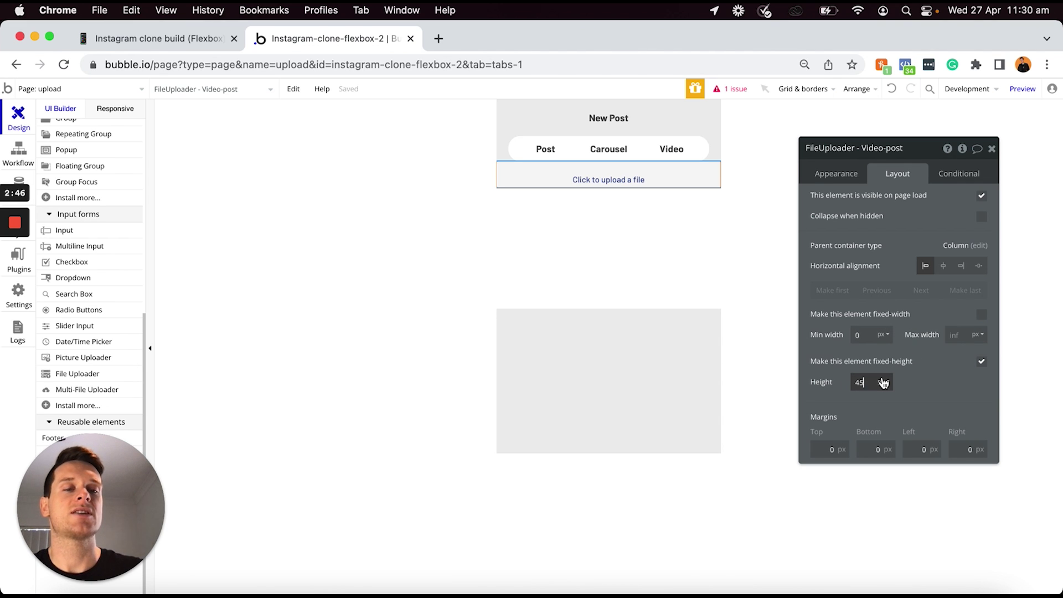
text(50)
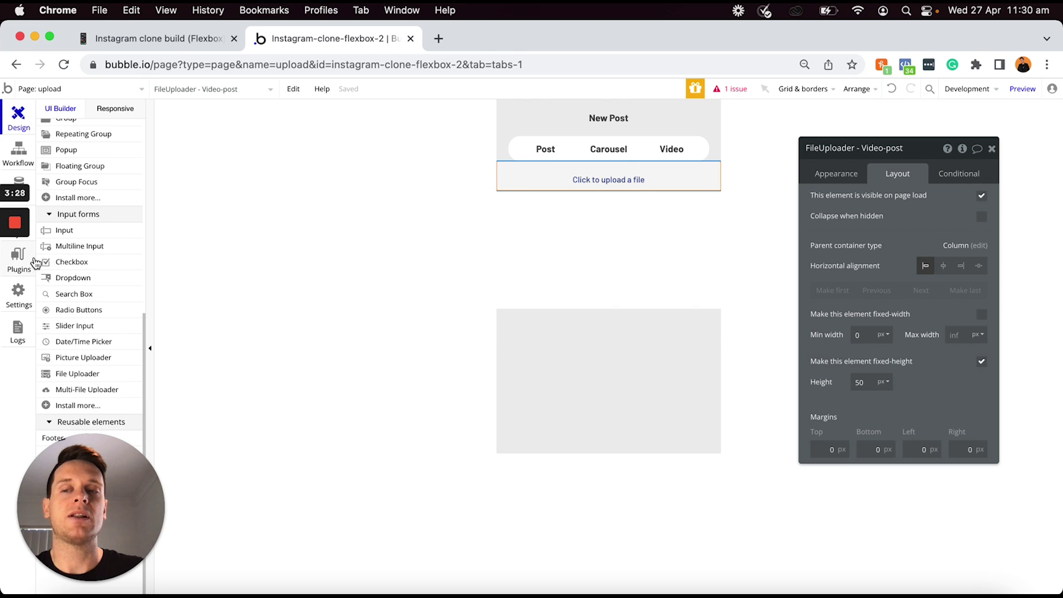
Search the plugin library for "html" and install the HTML 5 Video plugin
click(33, 259)
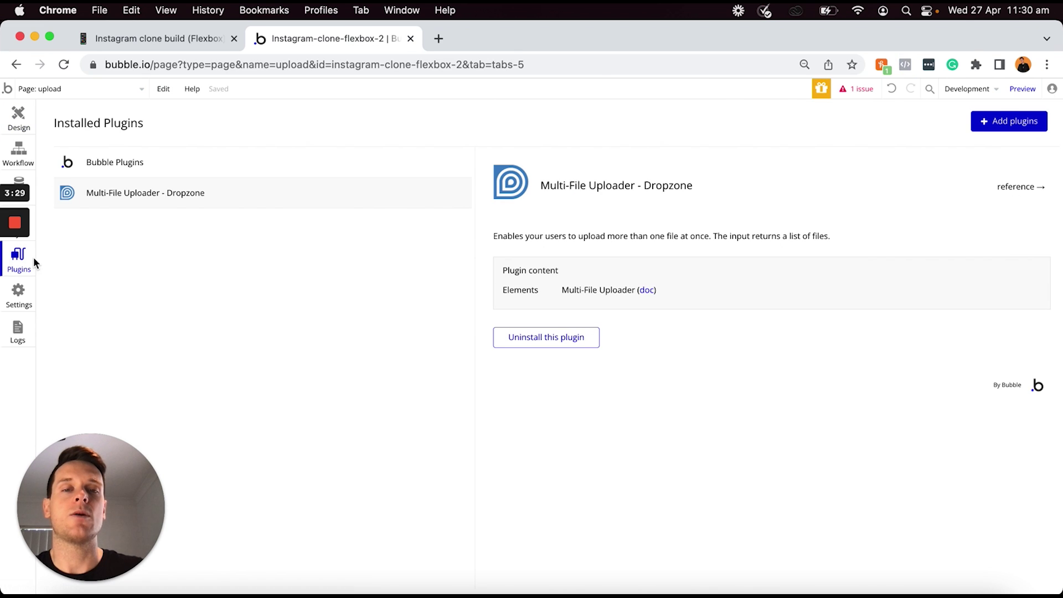
click(988, 122)
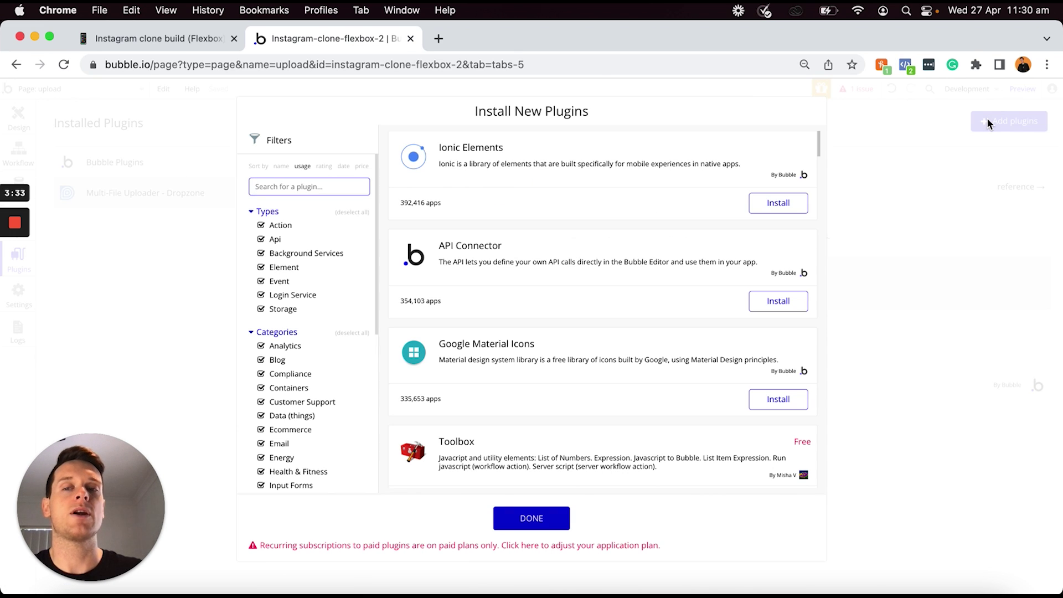
text(html)
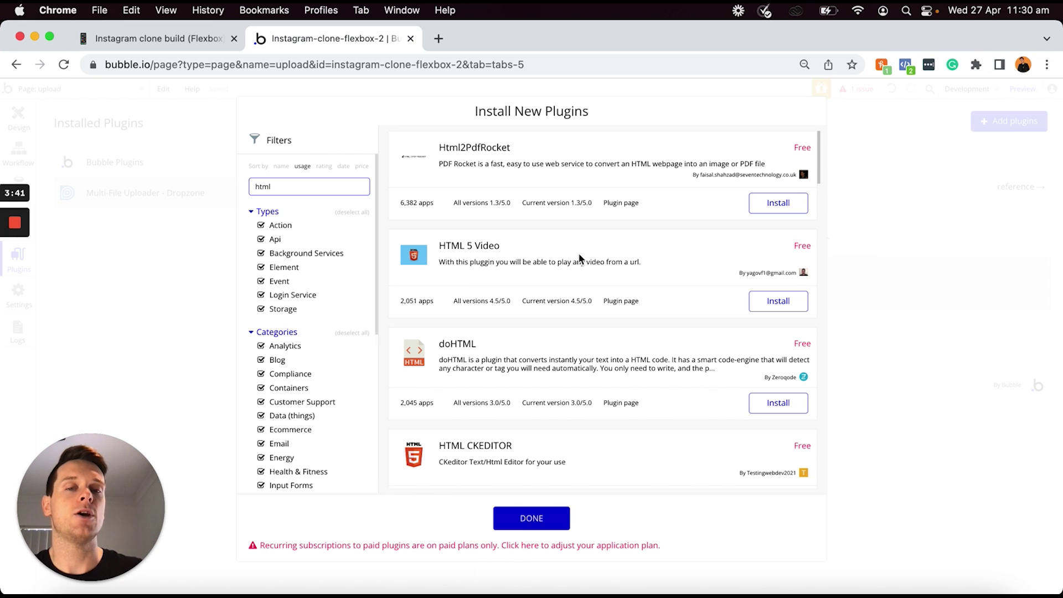
click(776, 307)
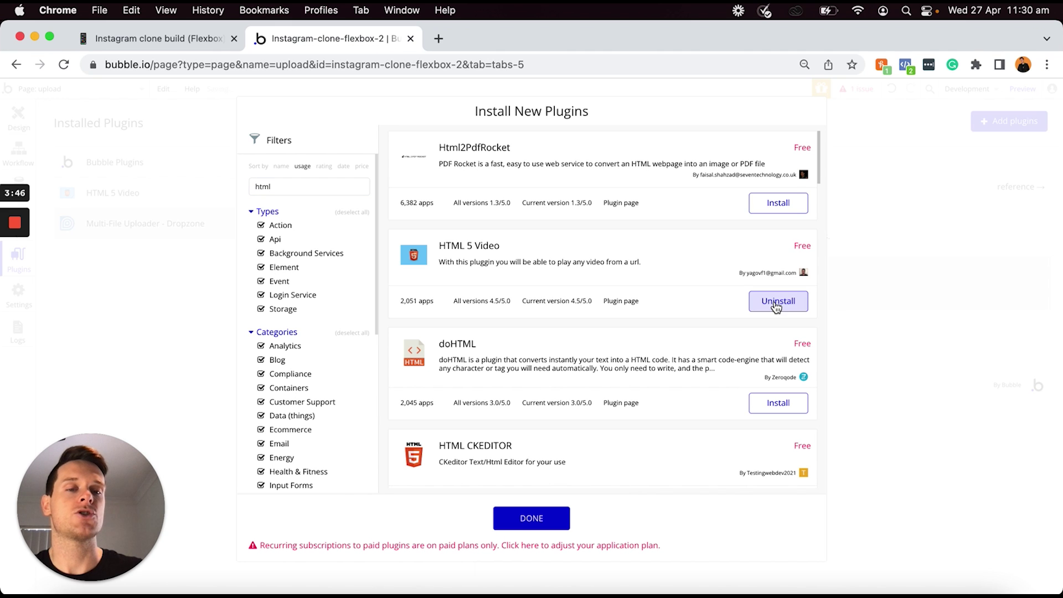
click(539, 520)
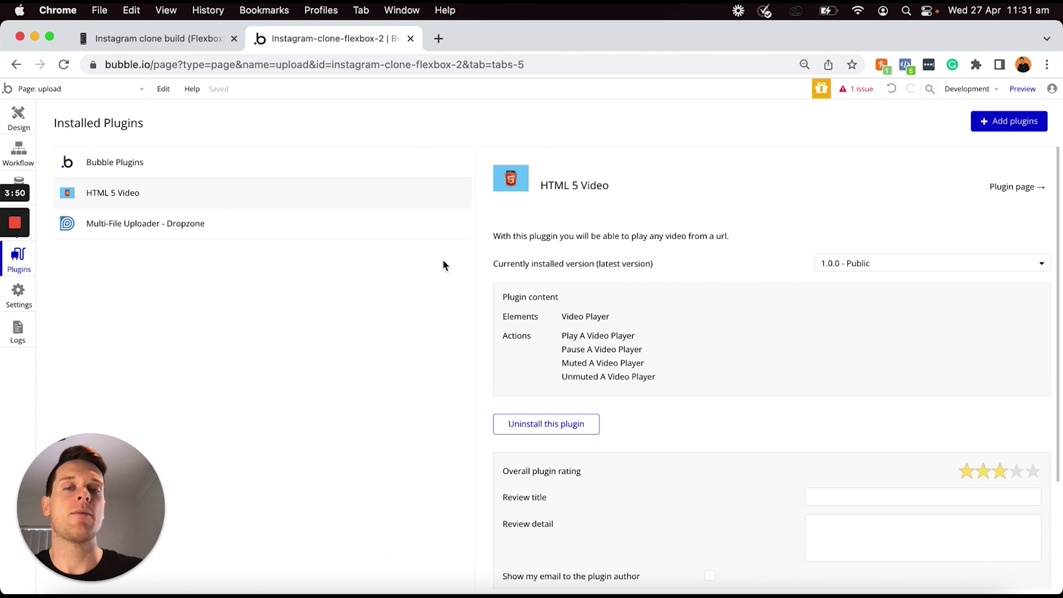
Add a Video Player below the file uploader in the Video-post group and name it "VideoPlayer - Video-post"
click(18, 118)
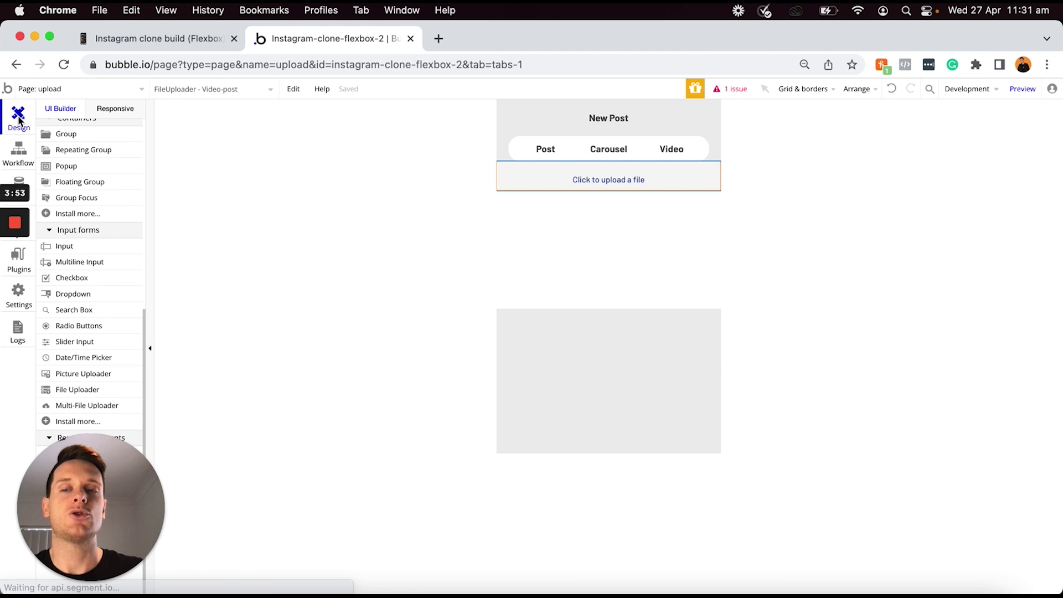
scroll(108, 160, up, 10)
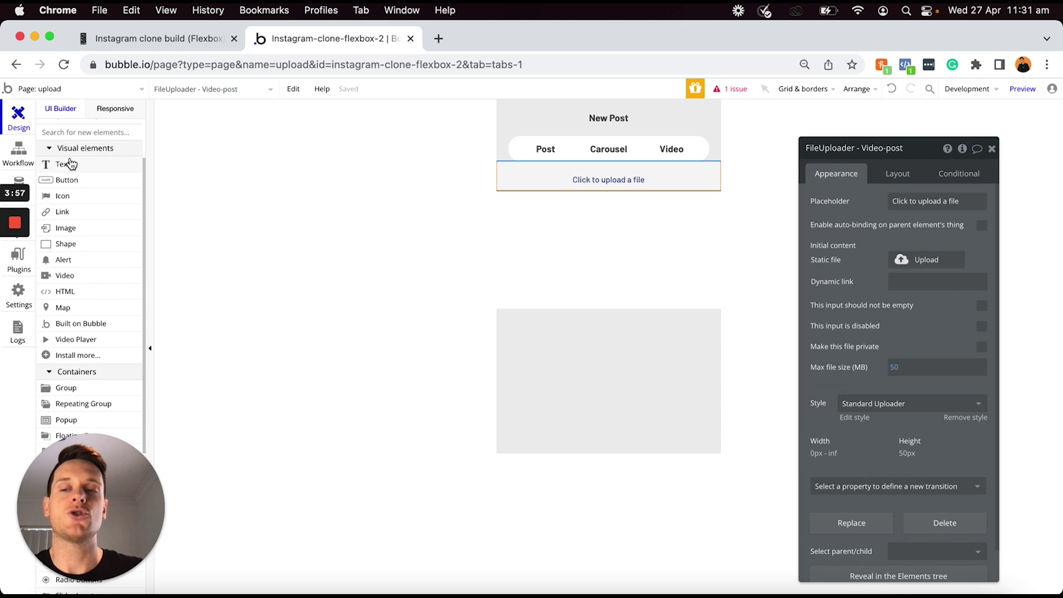
click(68, 345)
click(520, 240)
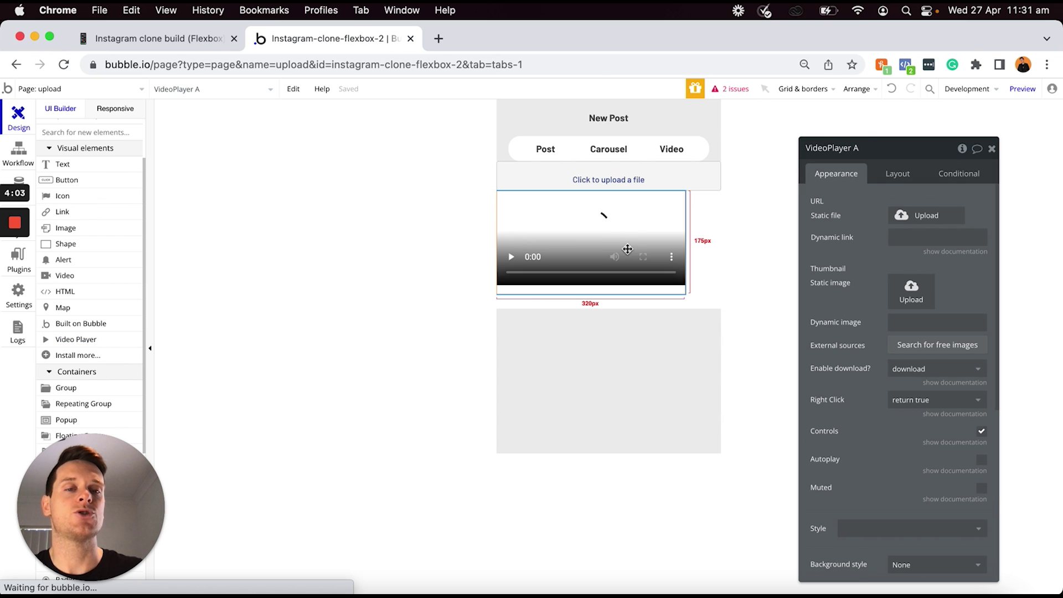
click(868, 151)
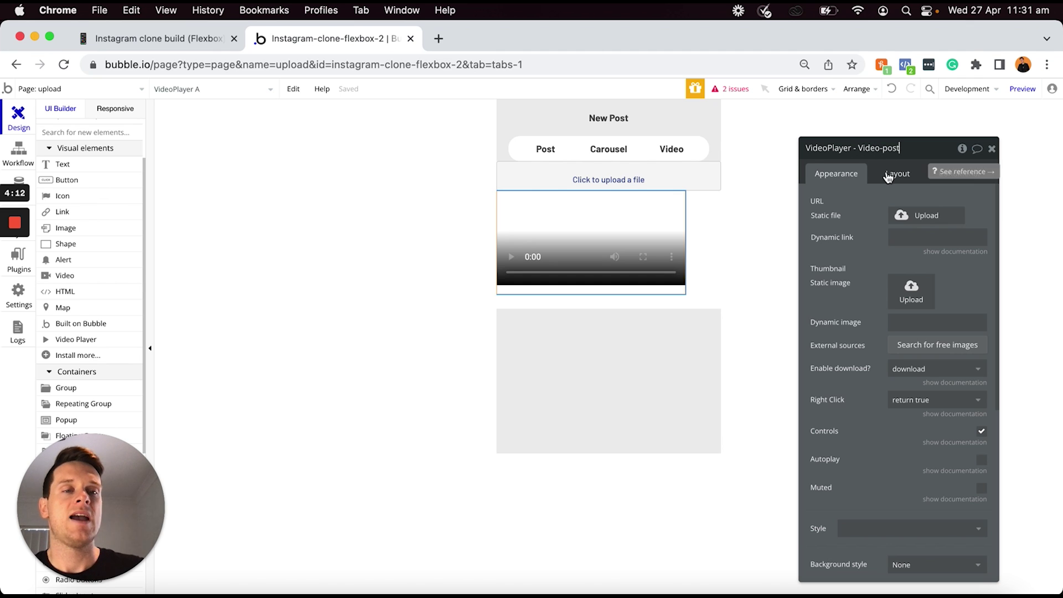
Give the Video-post video player a solid border on all sides and reopen its properties
scroll(864, 250, down, 1)
scroll(864, 249, down, 5)
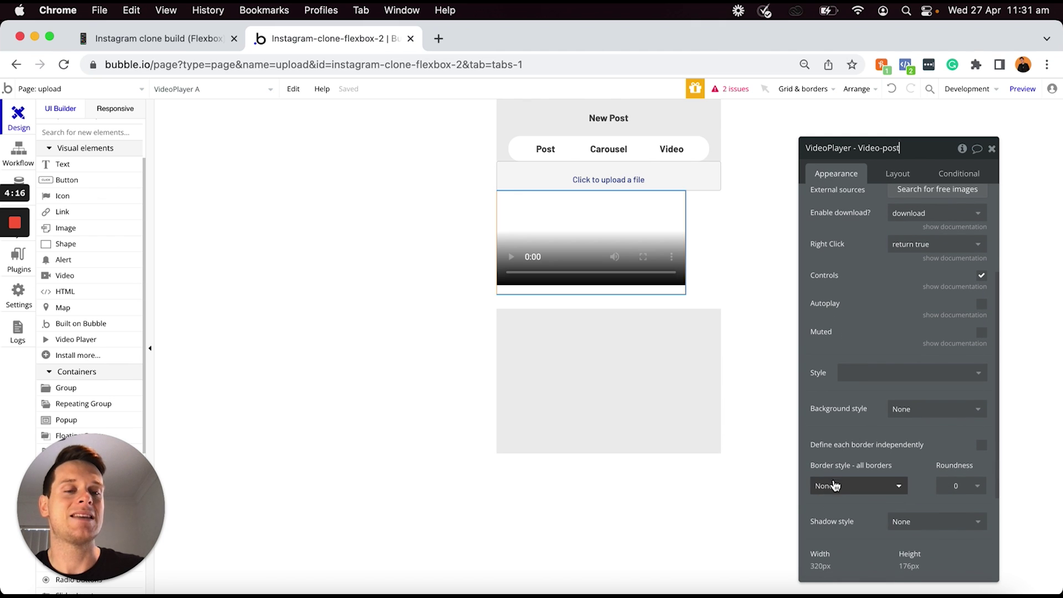
click(834, 485)
click(830, 522)
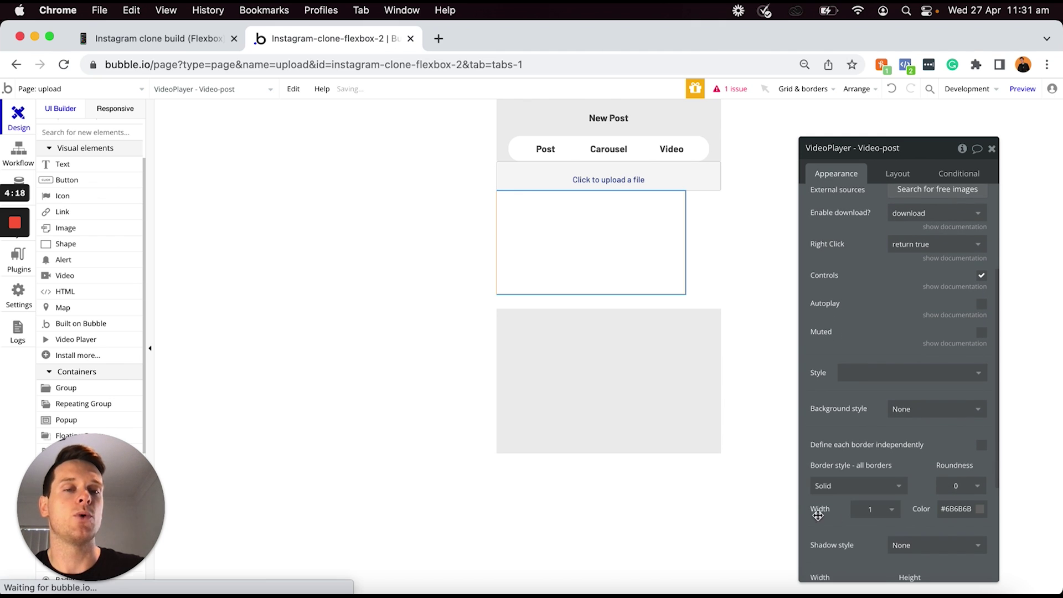
click(710, 476)
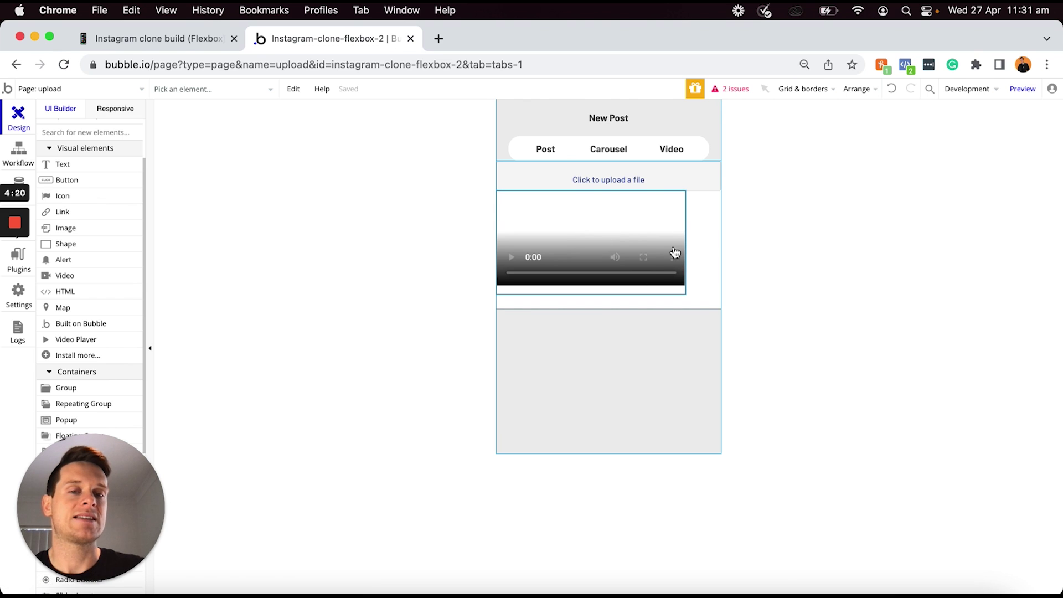
double_click(628, 236)
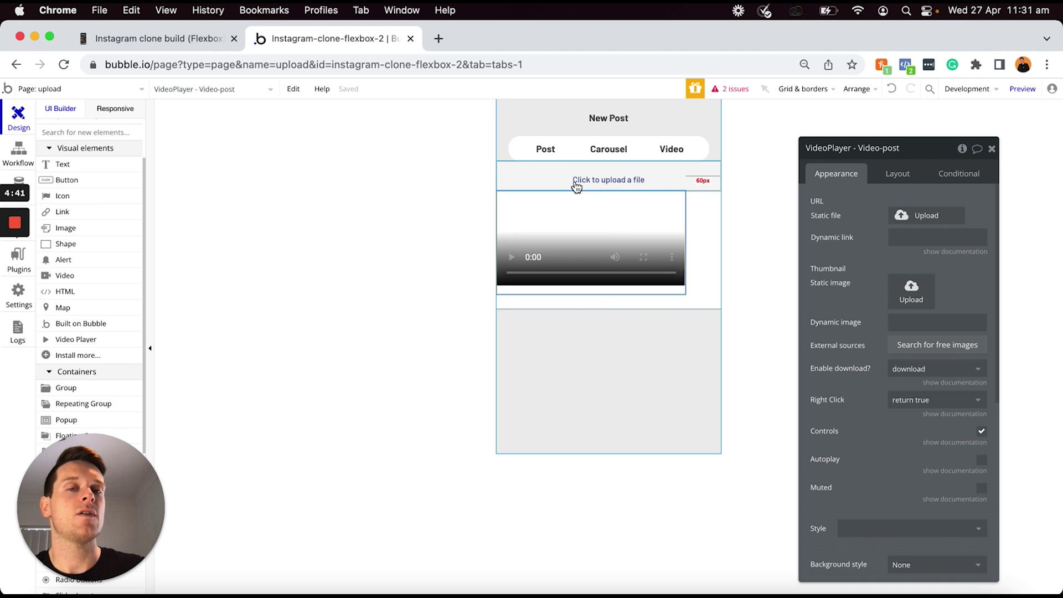
Set the Video-post video player's dynamic link to FileUploader - Video-post's value's URL
click(661, 181)
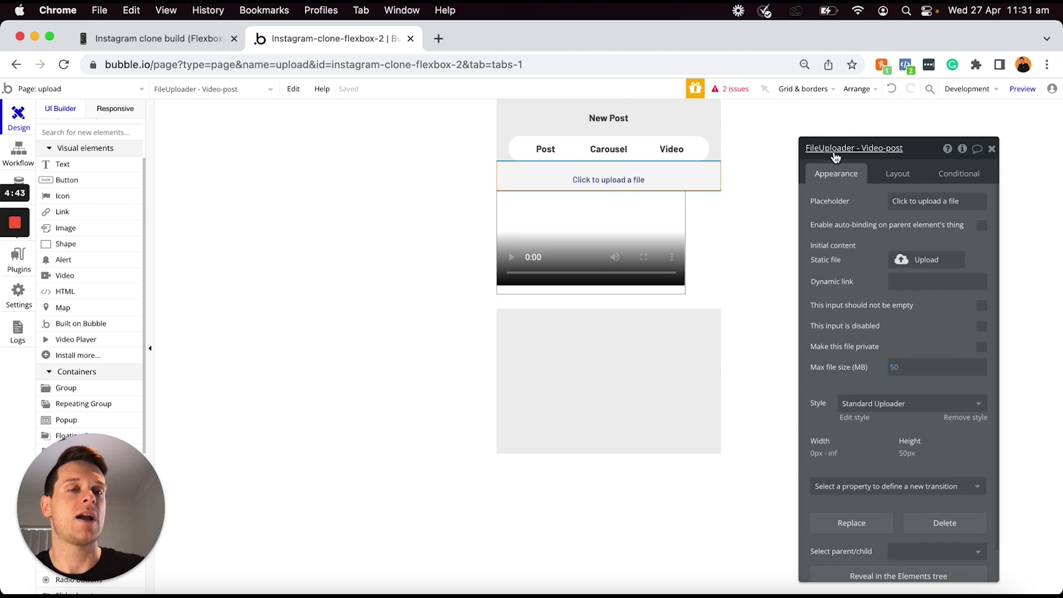
click(638, 229)
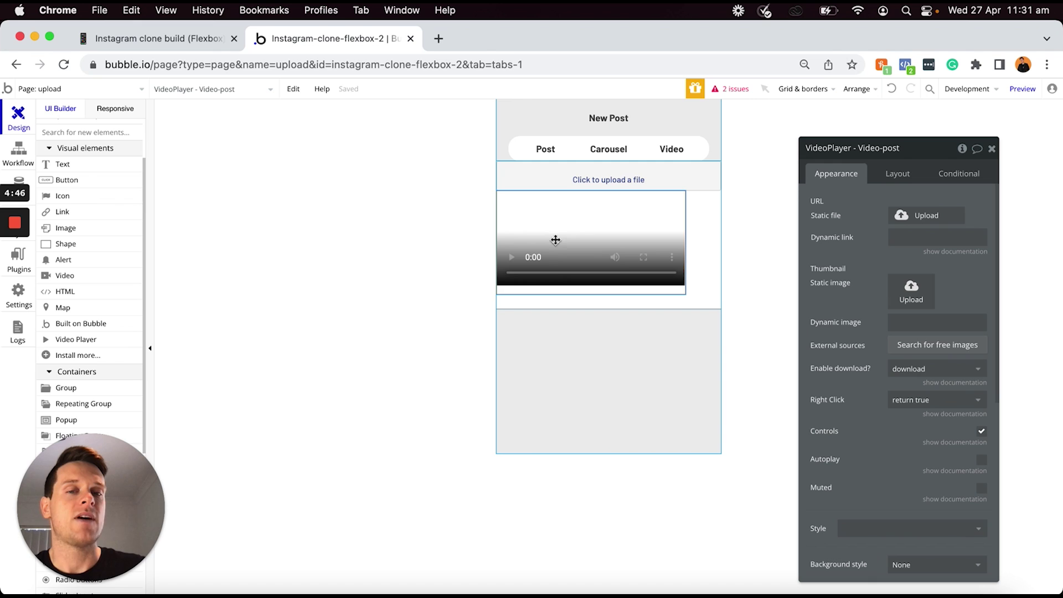
click(909, 231)
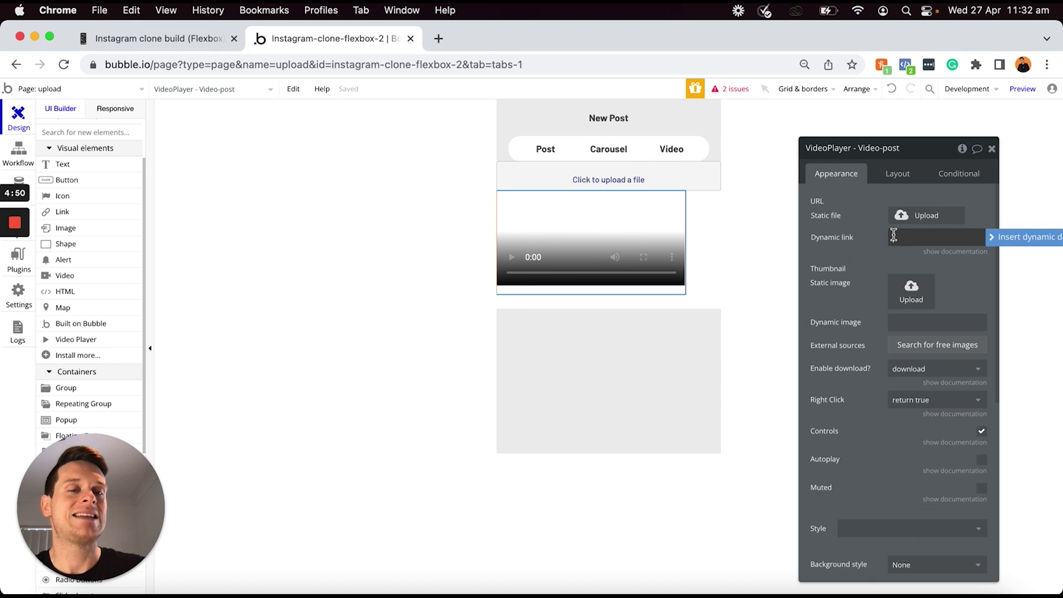
click(1000, 239)
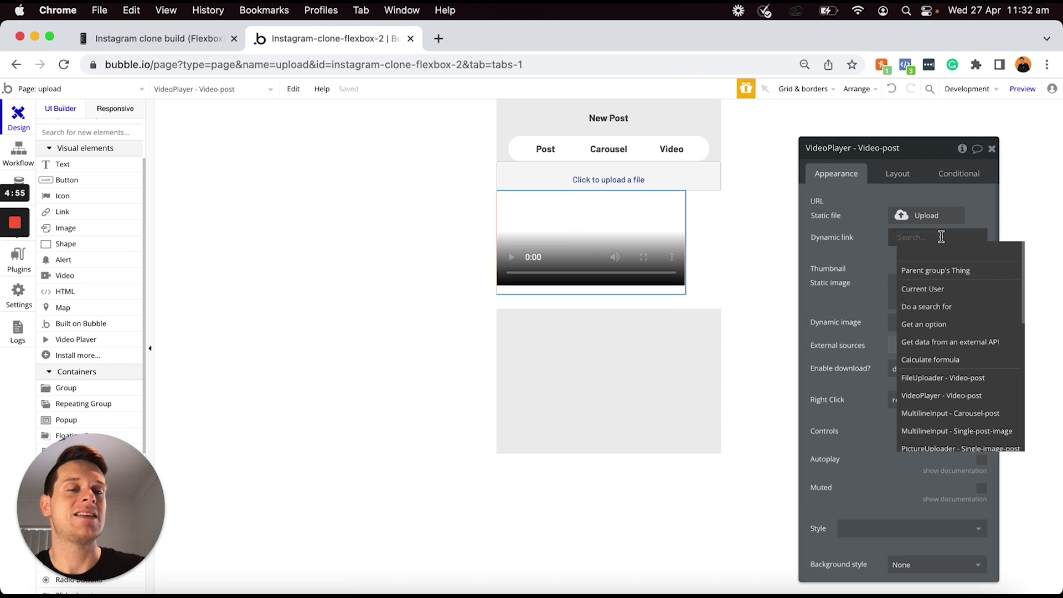
click(966, 382)
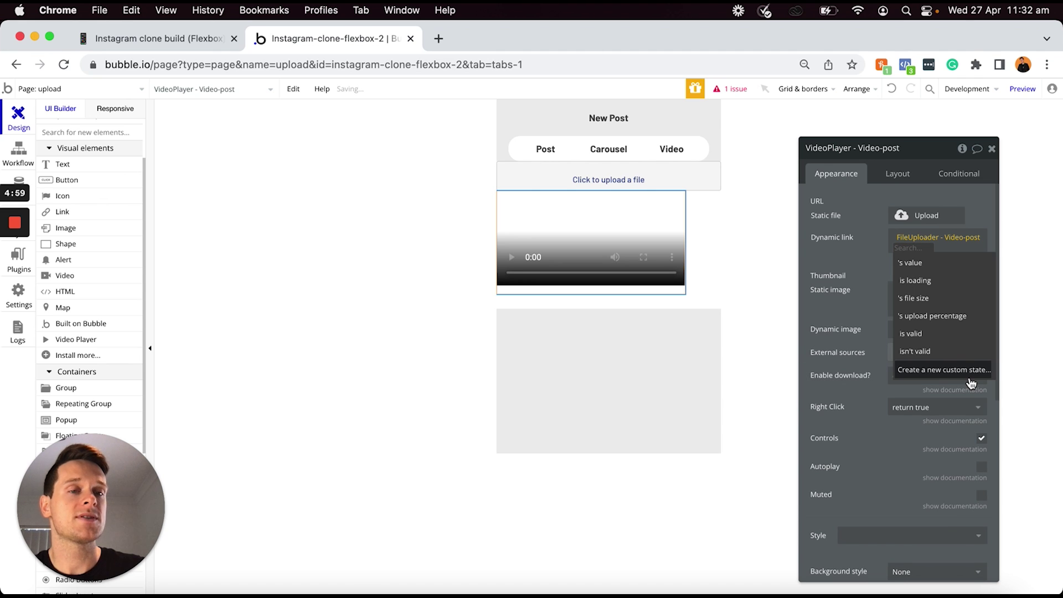
click(913, 267)
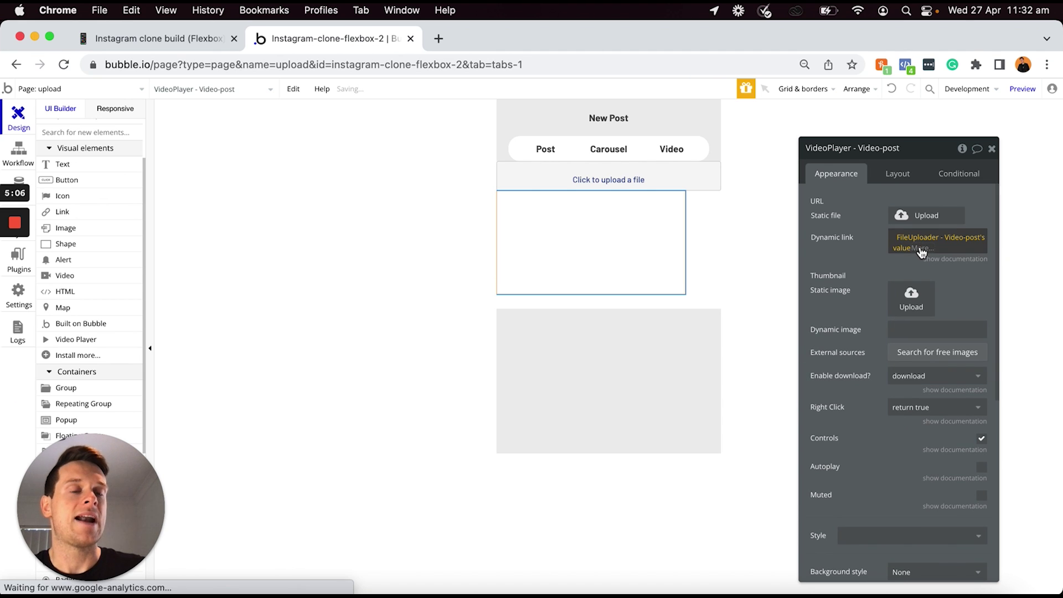
click(921, 248)
click(936, 334)
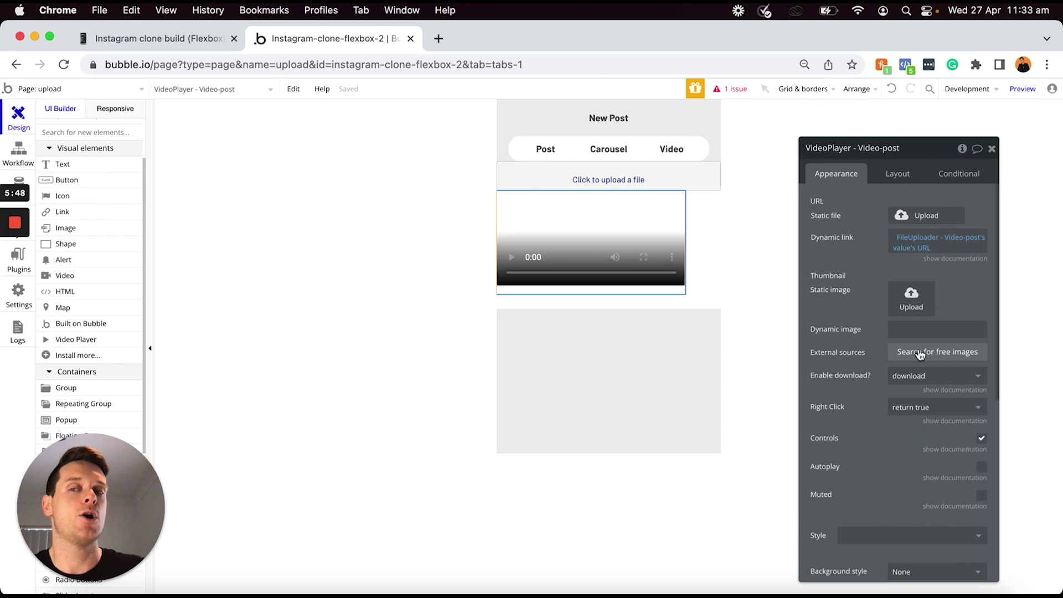
Center the Video-post video player horizontally and set its width to 340
click(894, 177)
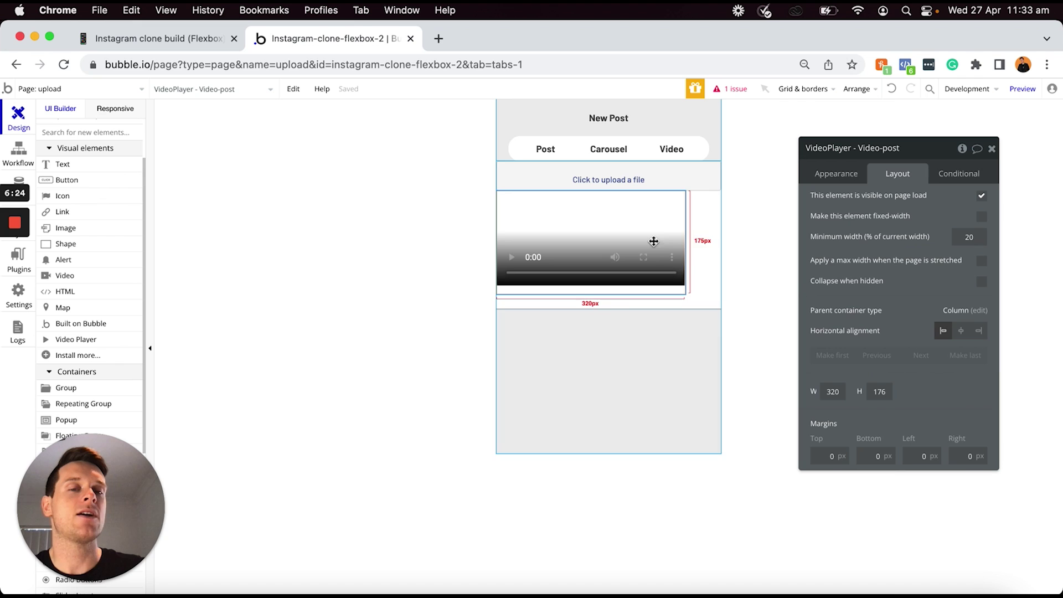
click(962, 332)
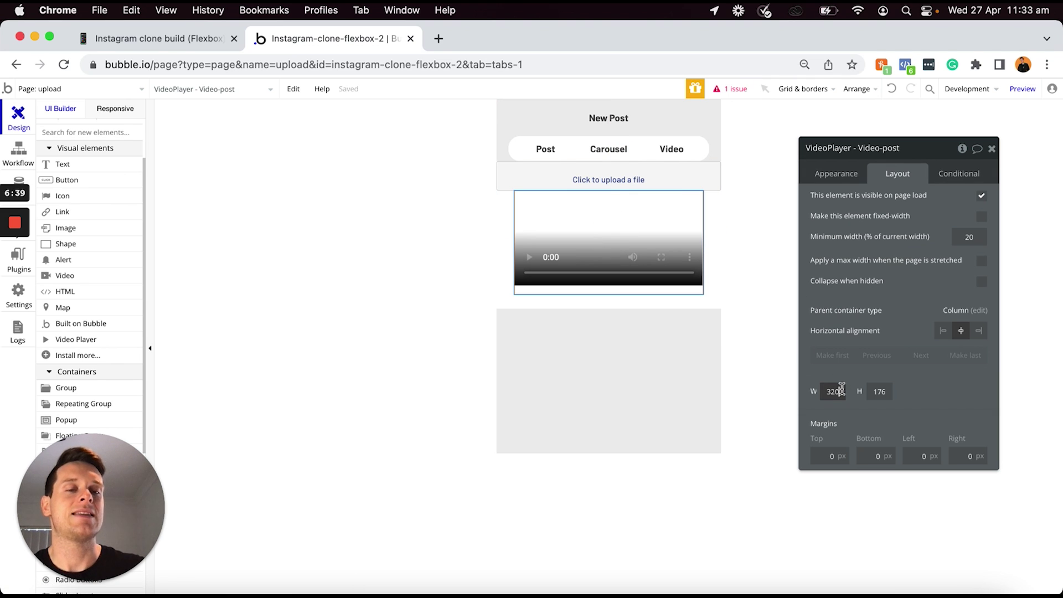
double_click(842, 390)
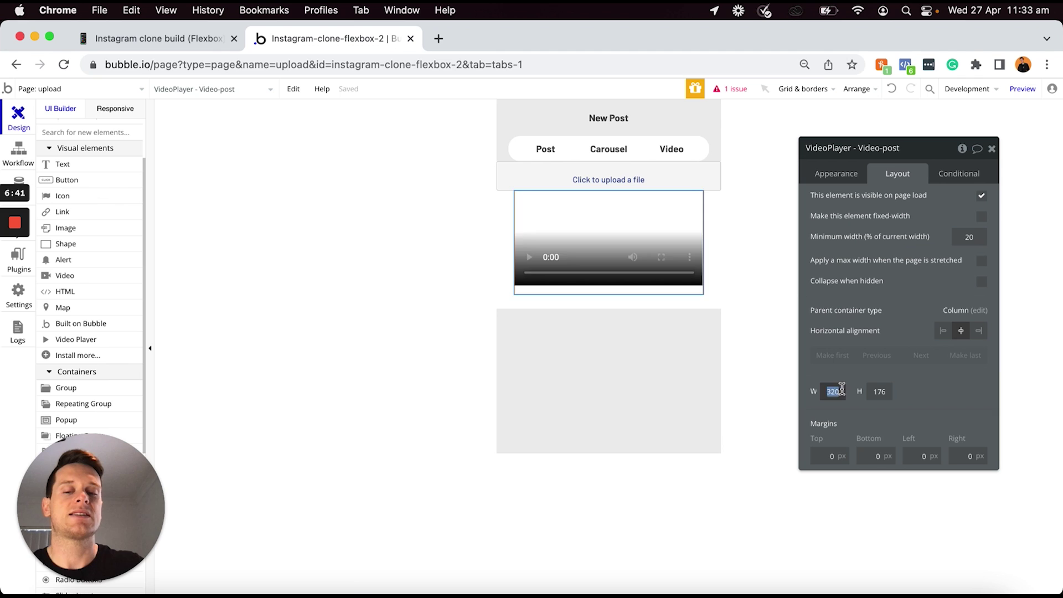
text(340)
key(Return)
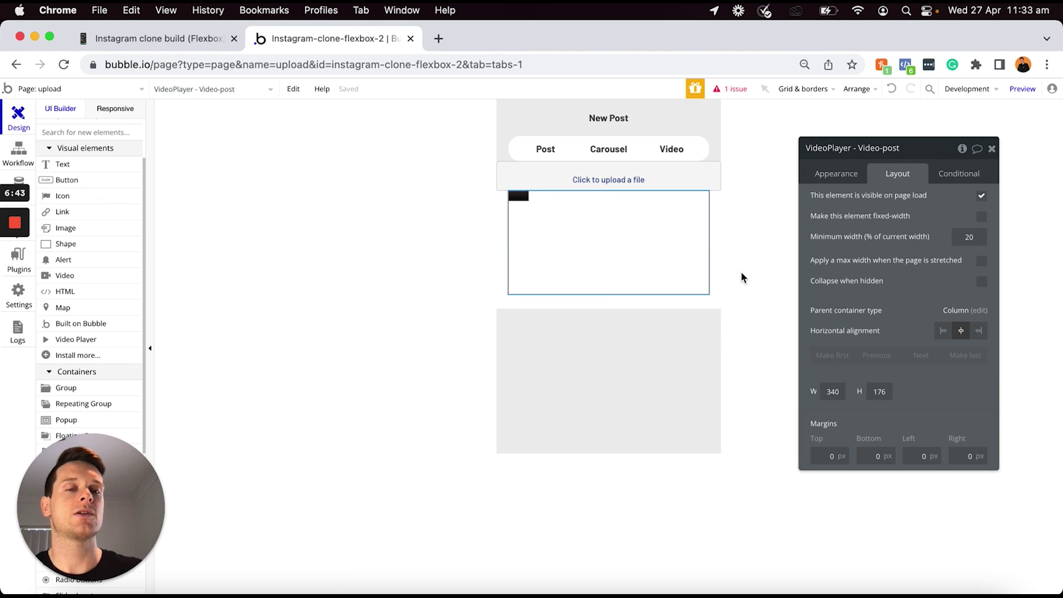
Set the Video-post video player's height to 650 and its top margin to 10 px
click(709, 308)
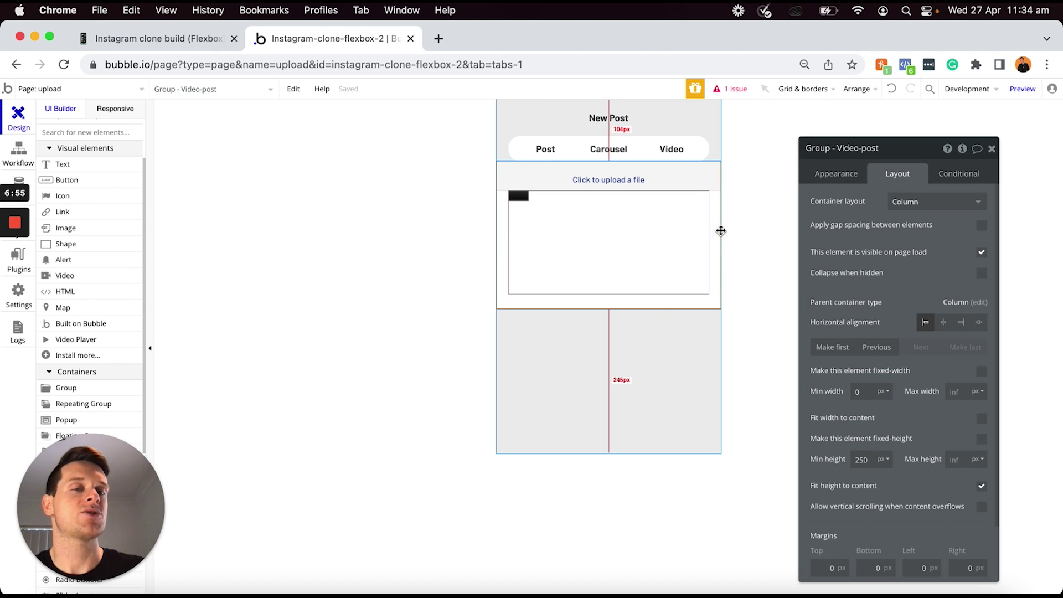
click(643, 227)
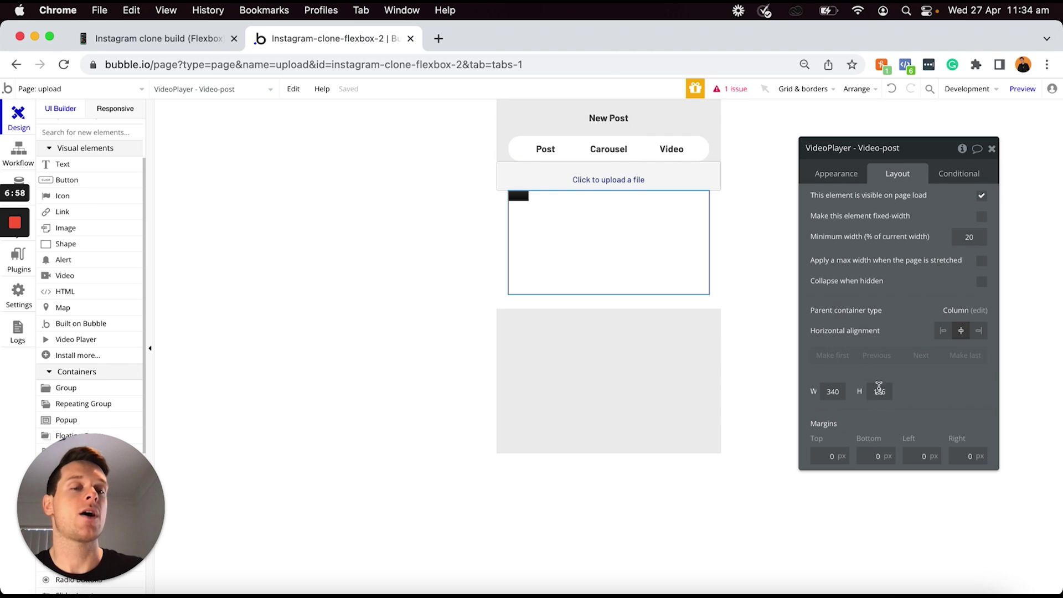
text(650)
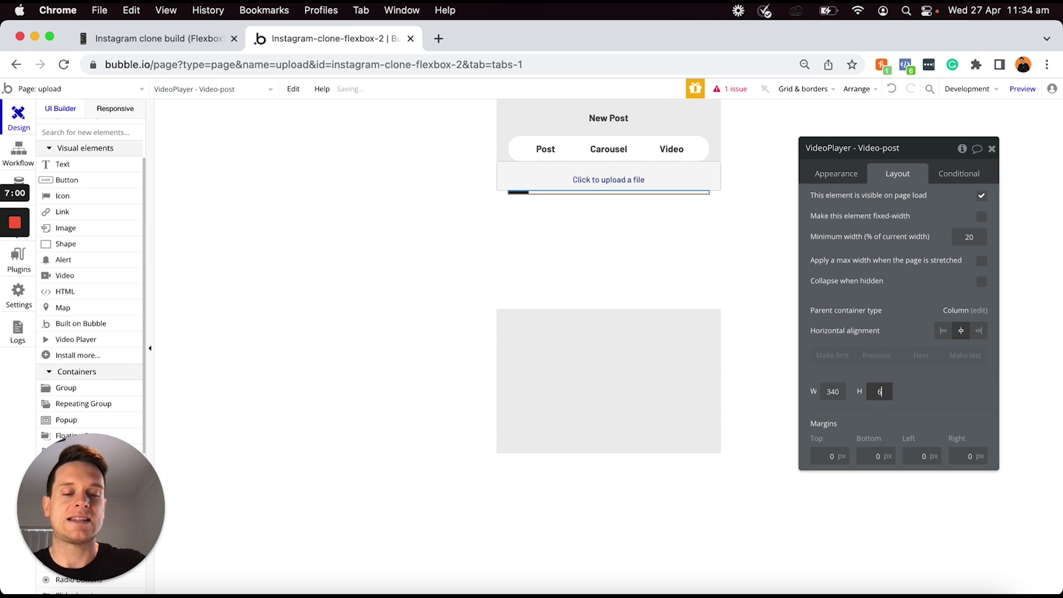
key(Return)
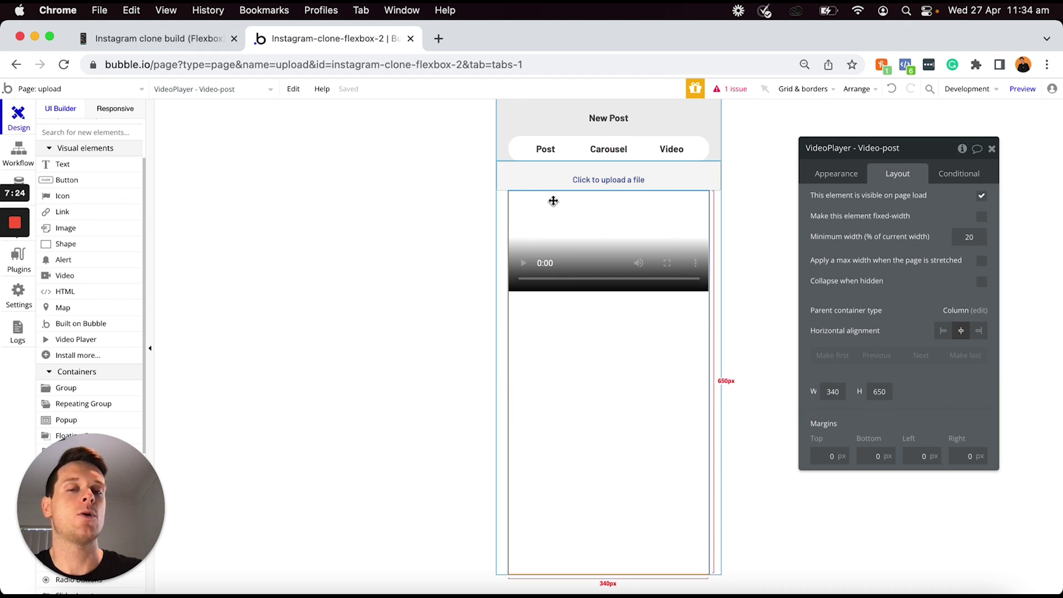
click(820, 456)
text(10)
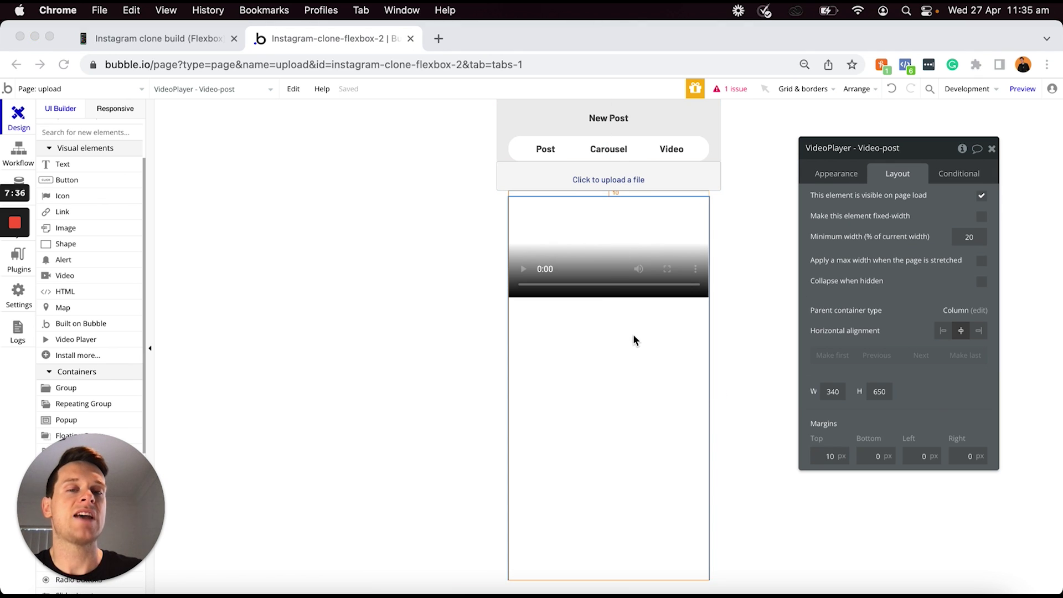
click(633, 336)
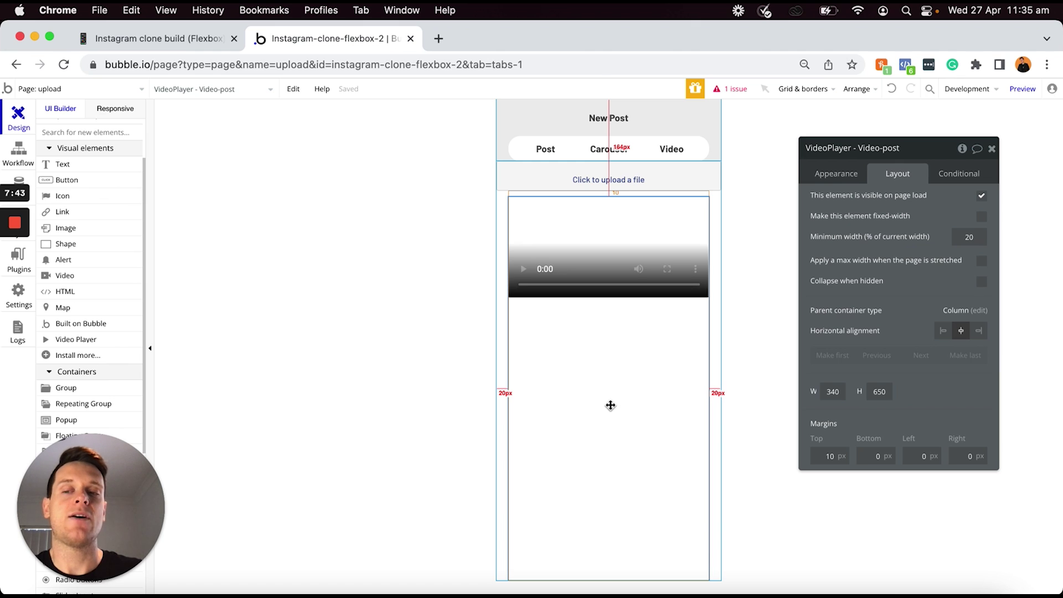
Add a Multiline Input as the last element below the video player in the Video-post group and name it "MultilineInput - Video-post"
scroll(96, 304, down, 3)
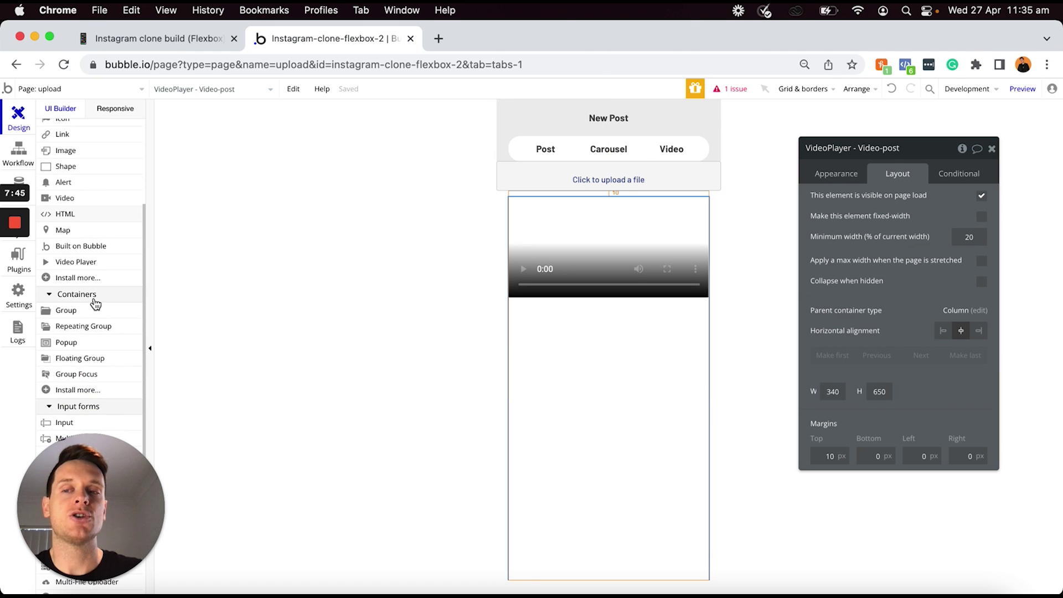
scroll(97, 302, down, 5)
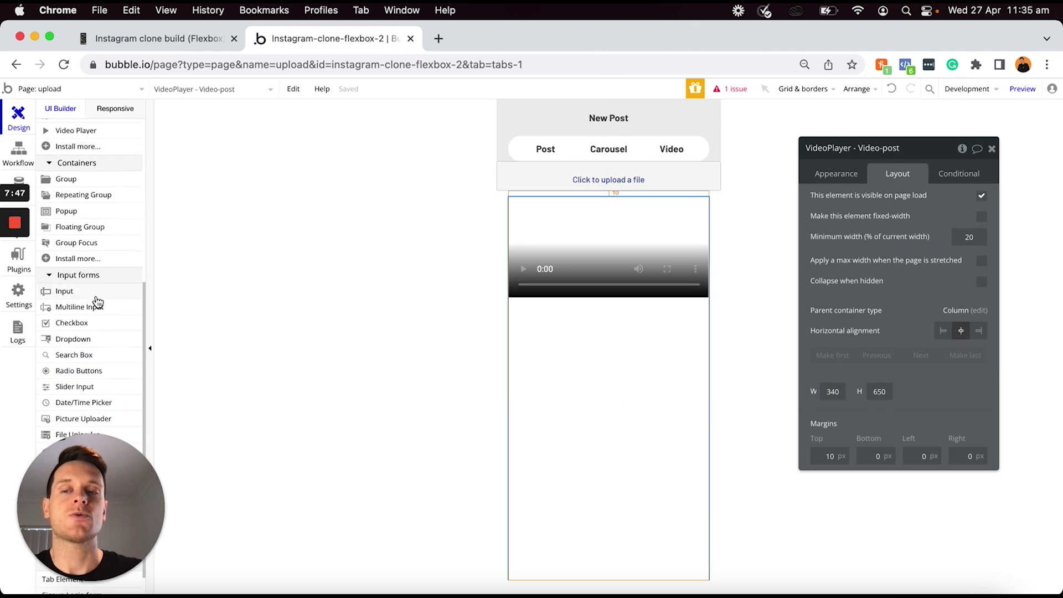
click(69, 310)
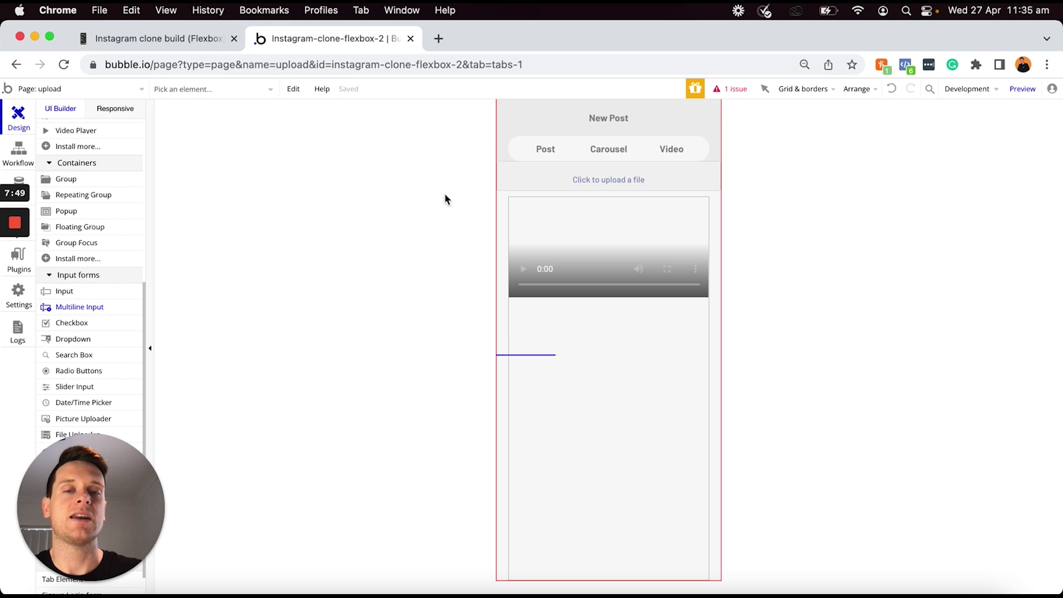
click(501, 194)
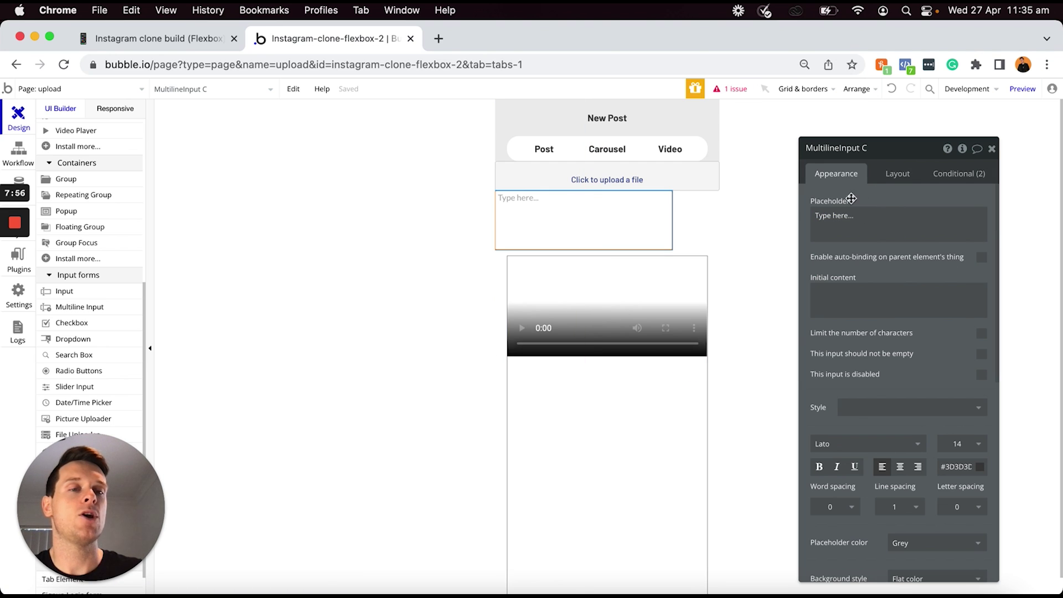
click(898, 174)
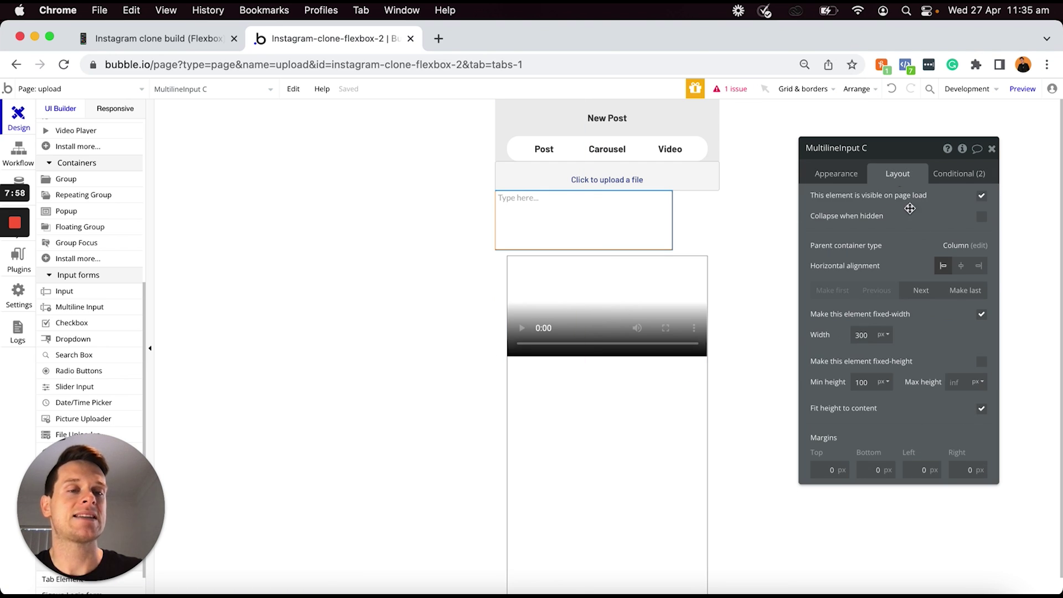
click(839, 293)
scroll(762, 298, down, 2)
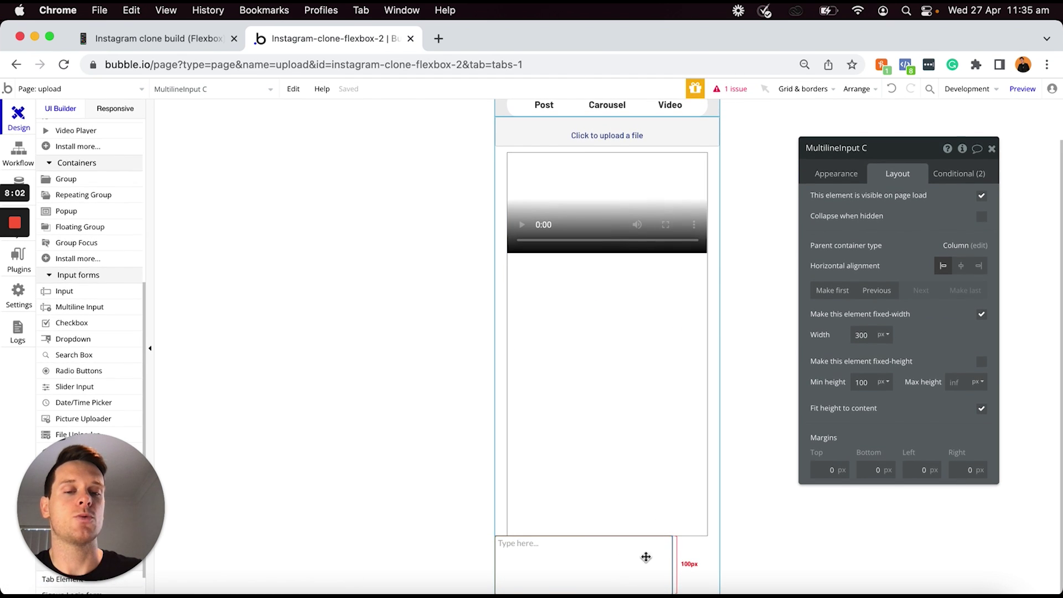
click(865, 148)
key(BackSpace)
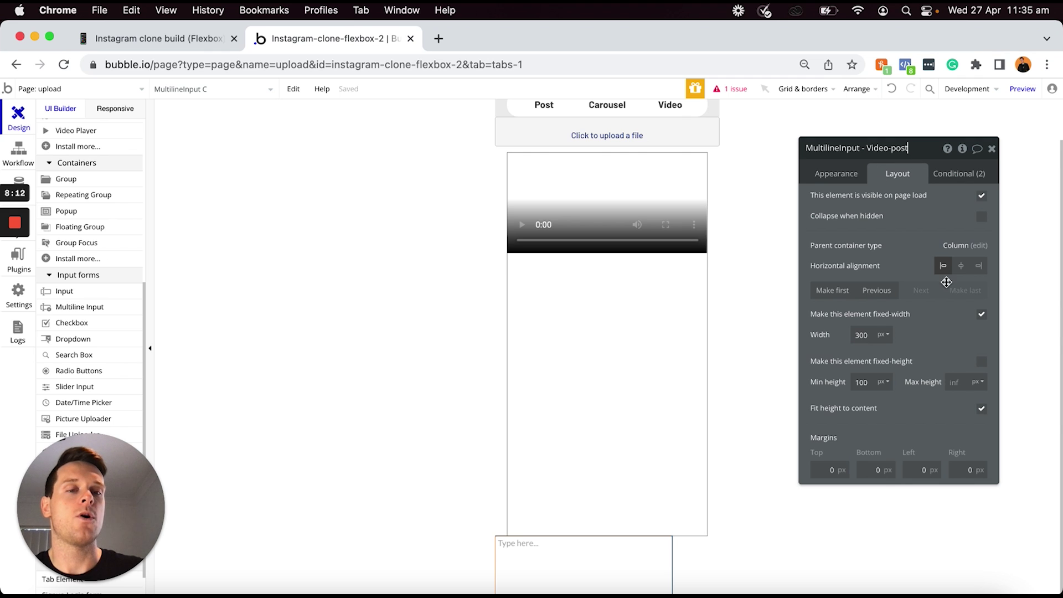
Make the Video-post multiline input non-fixed width with minimum width 0 px, minimum height 50 px and a 10 px top margin
click(981, 322)
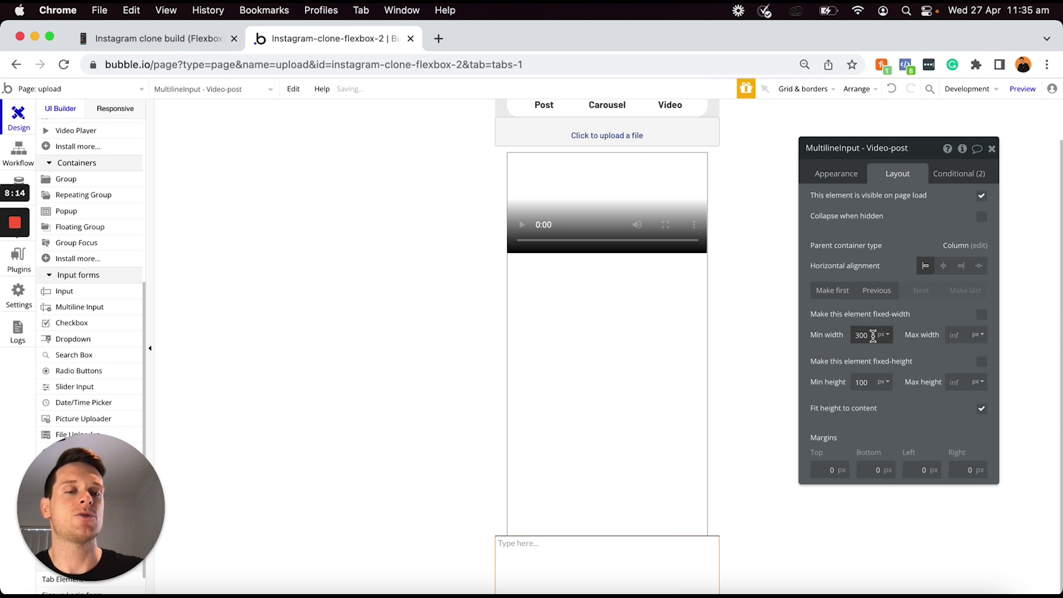
text(0)
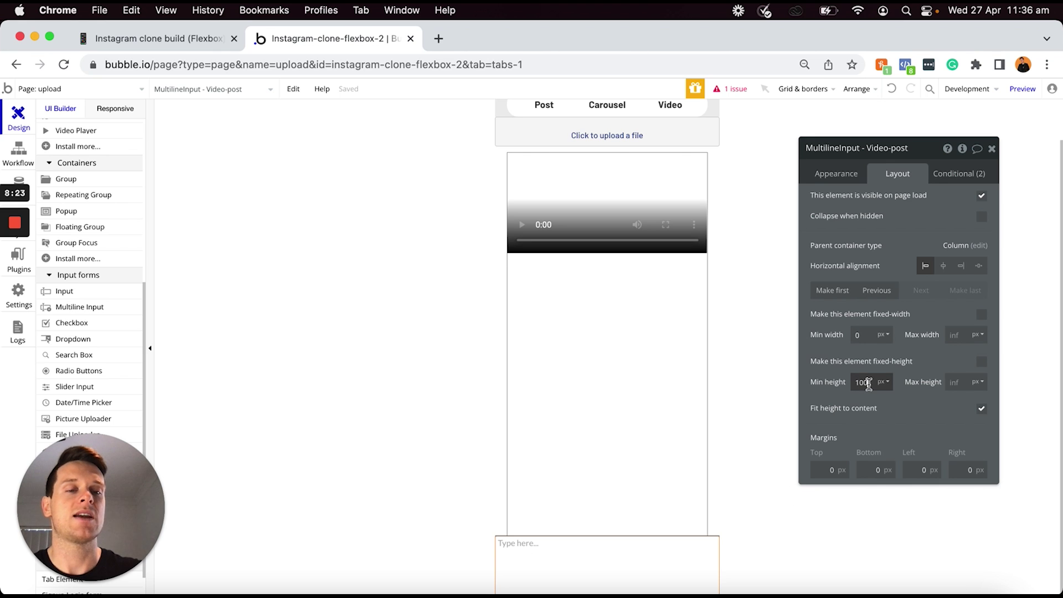
text(50)
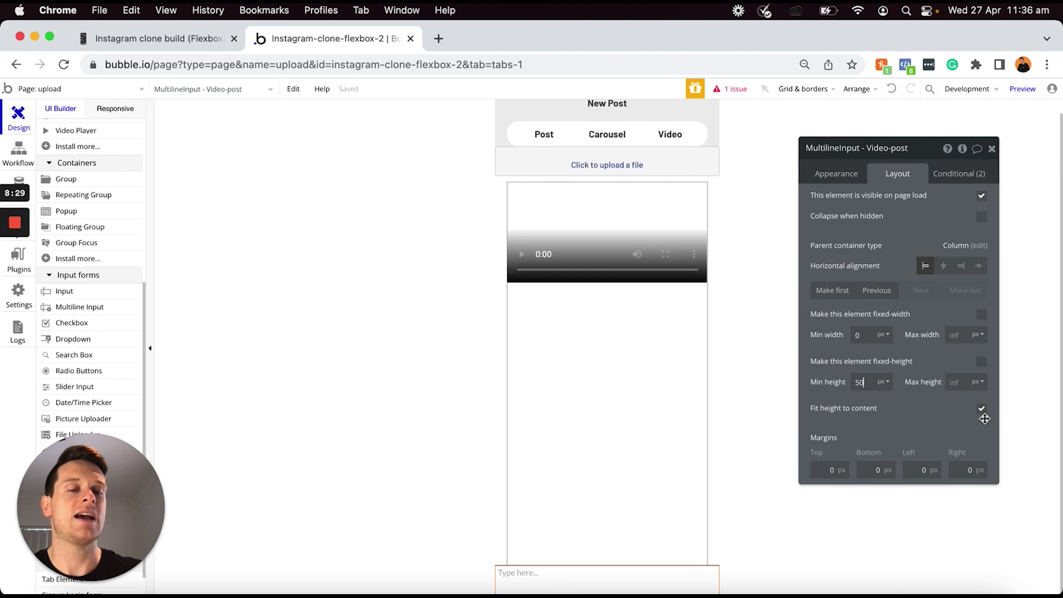
click(831, 470)
text(1)
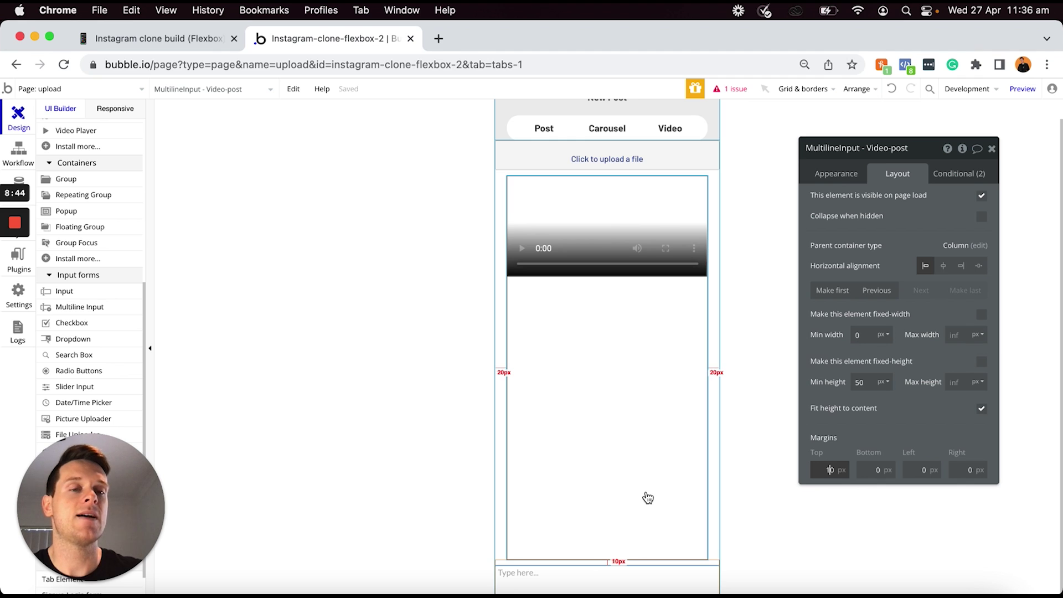
Set the Video-post multiline input's placeholder to "Write a caption..."
click(835, 172)
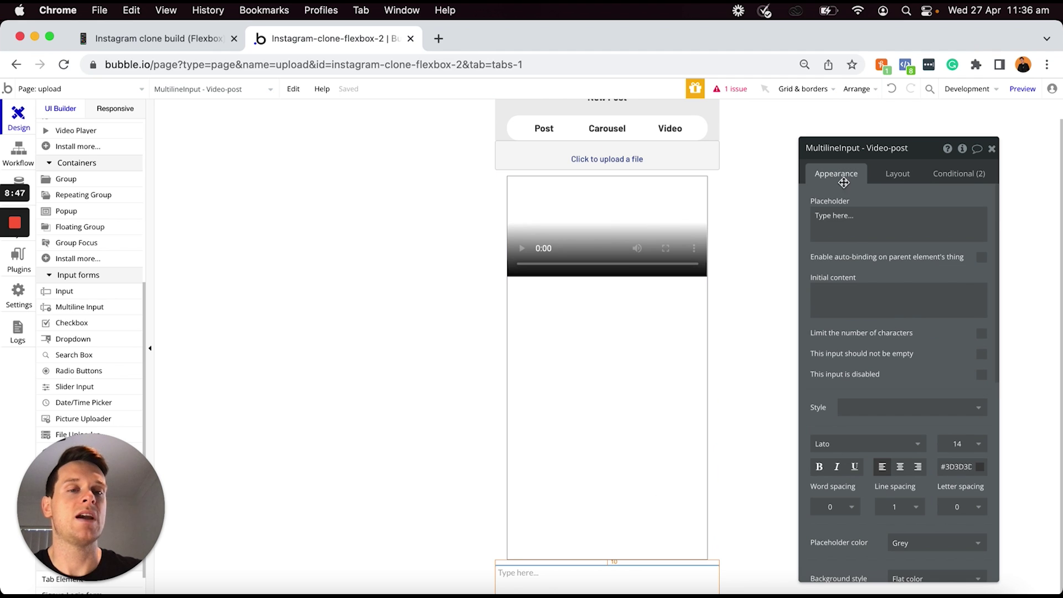
click(867, 215)
text(Wri)
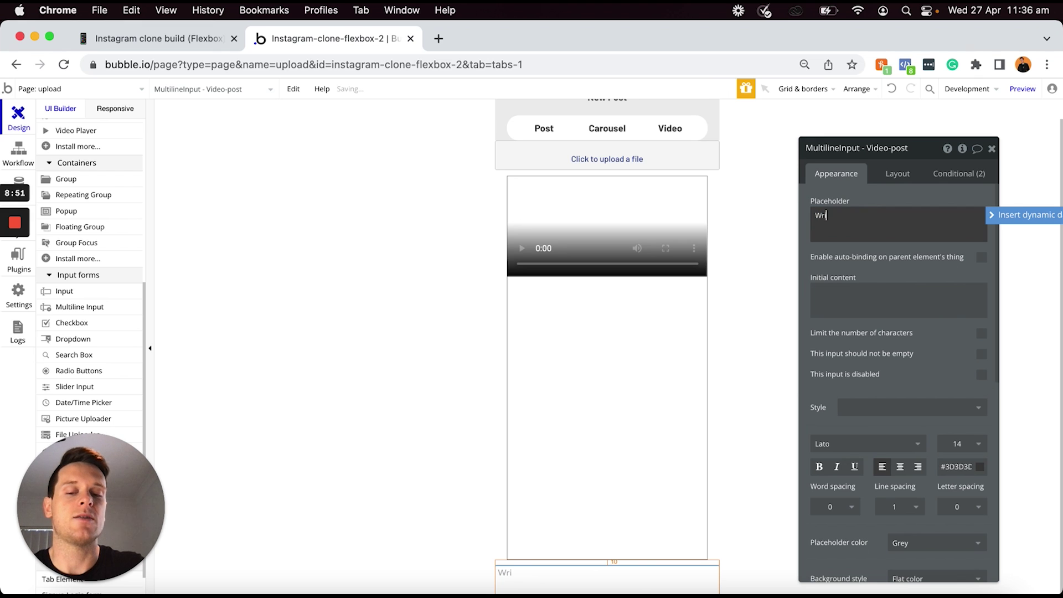
text(te a caption...)
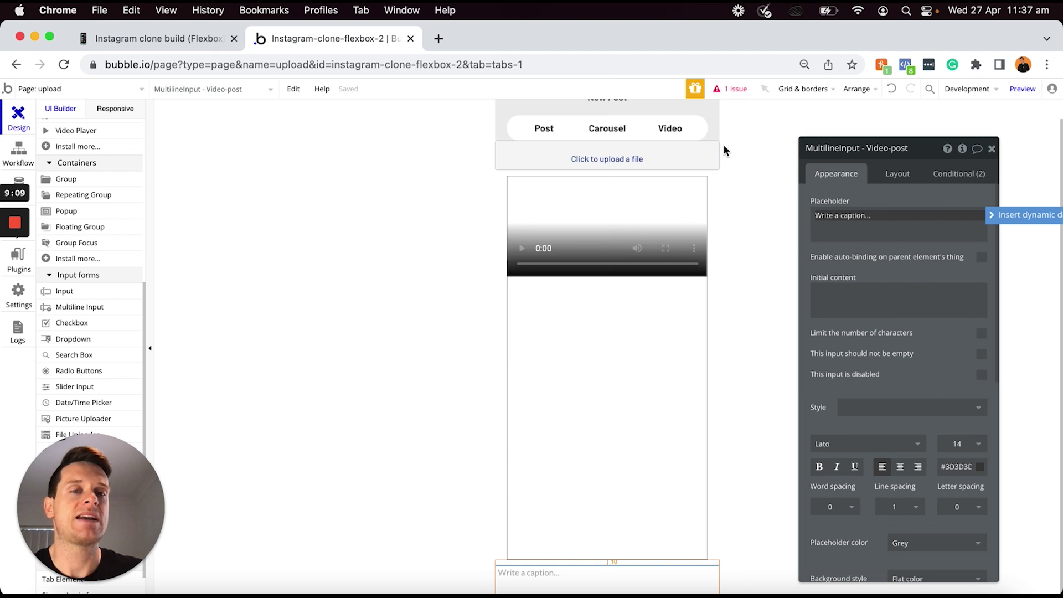
Set the upload page's minimum height to 1500 and view the space below the caption input
click(715, 111)
scroll(709, 108, up, 1)
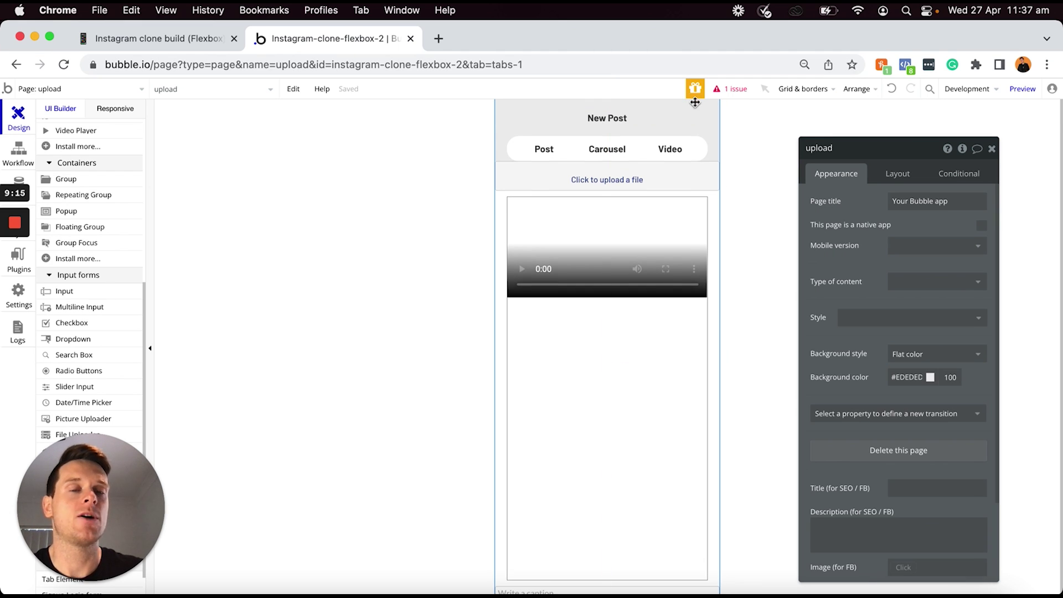
click(902, 174)
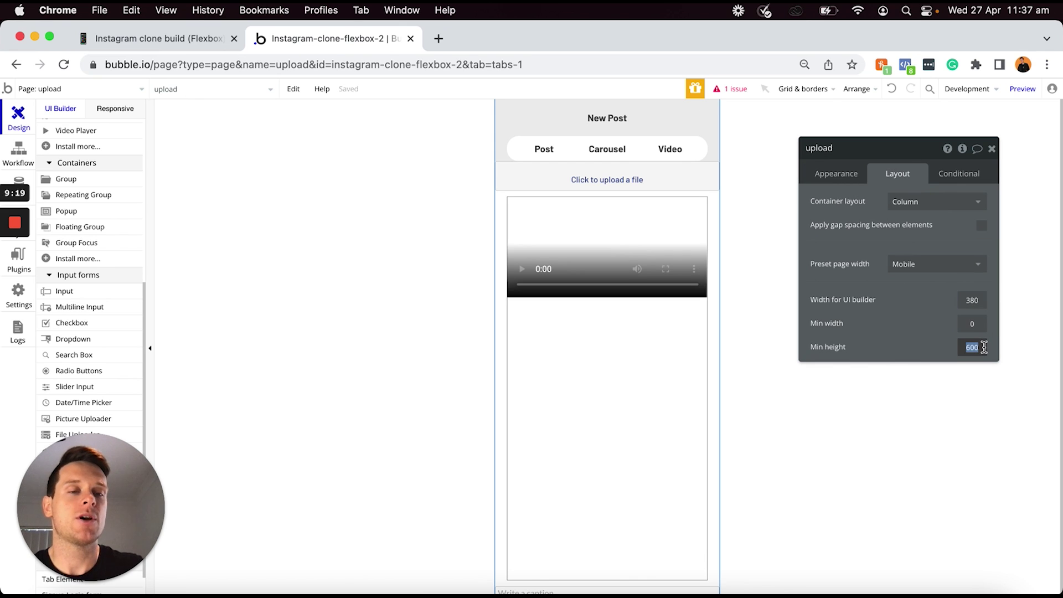
text(1500)
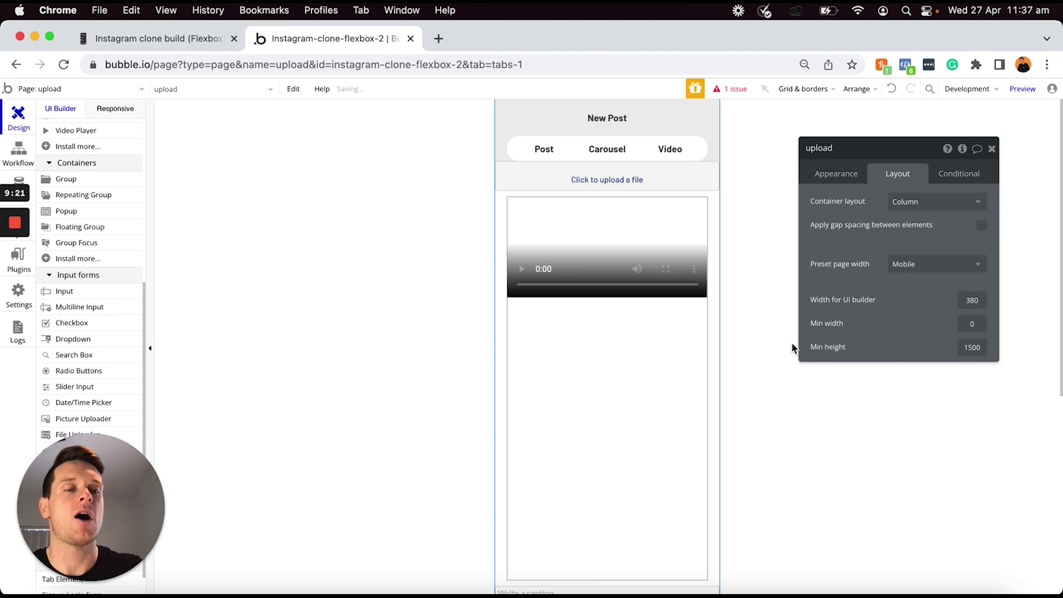
scroll(745, 315, down, 10)
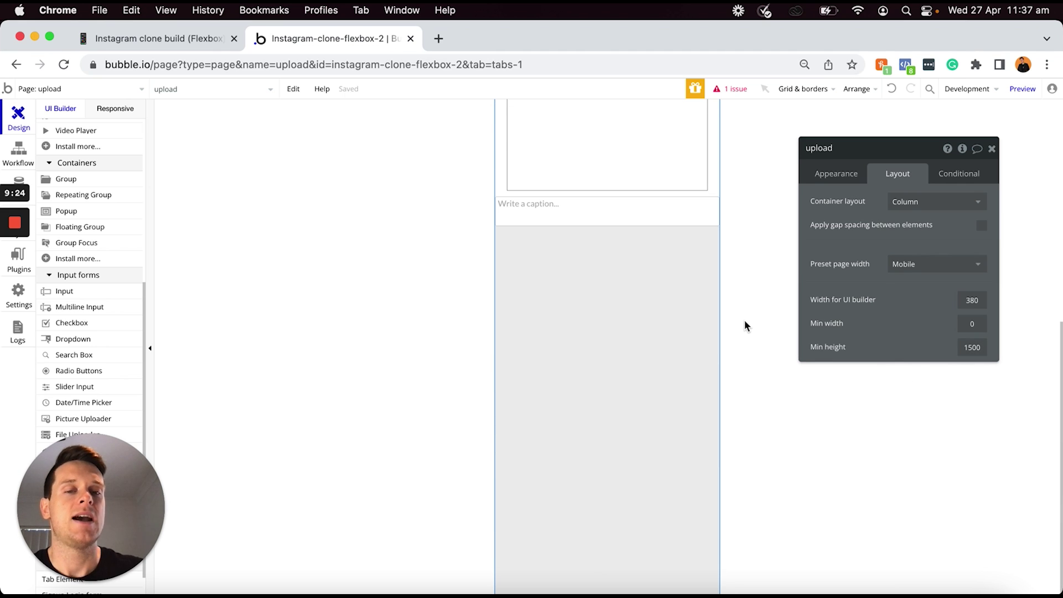
Add a text element below the video player in the Video-post group and set its text to "Add a thumbnail"
scroll(637, 436, up, 4)
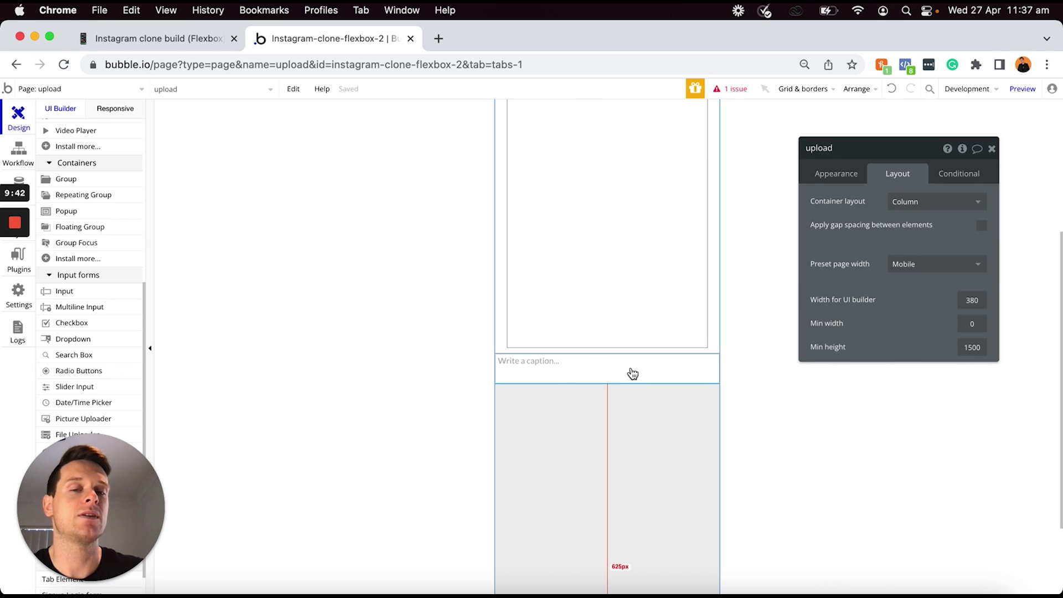
scroll(633, 375, up, 5)
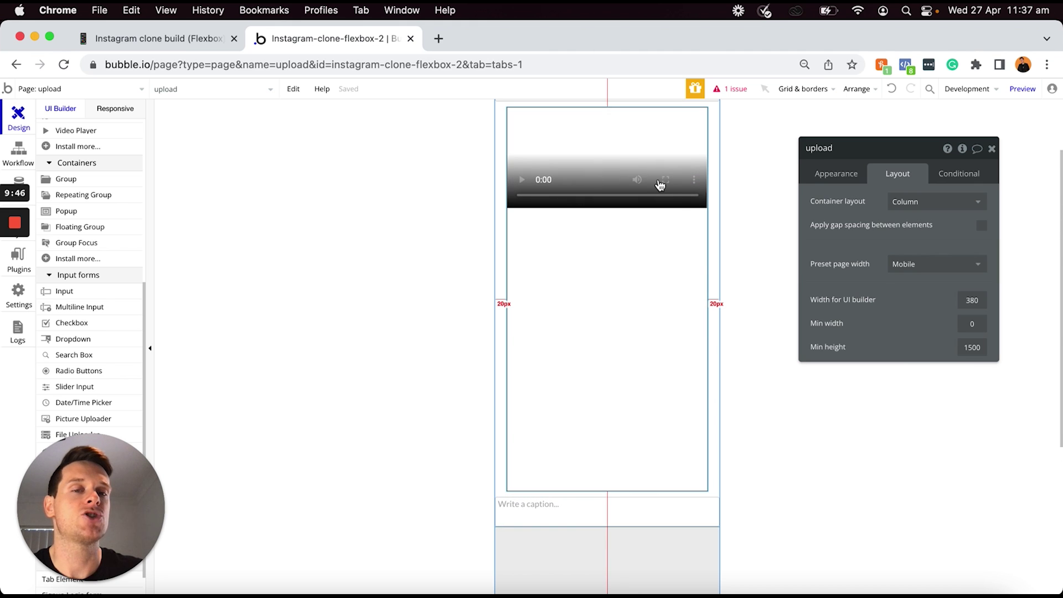
scroll(661, 309, down, 5)
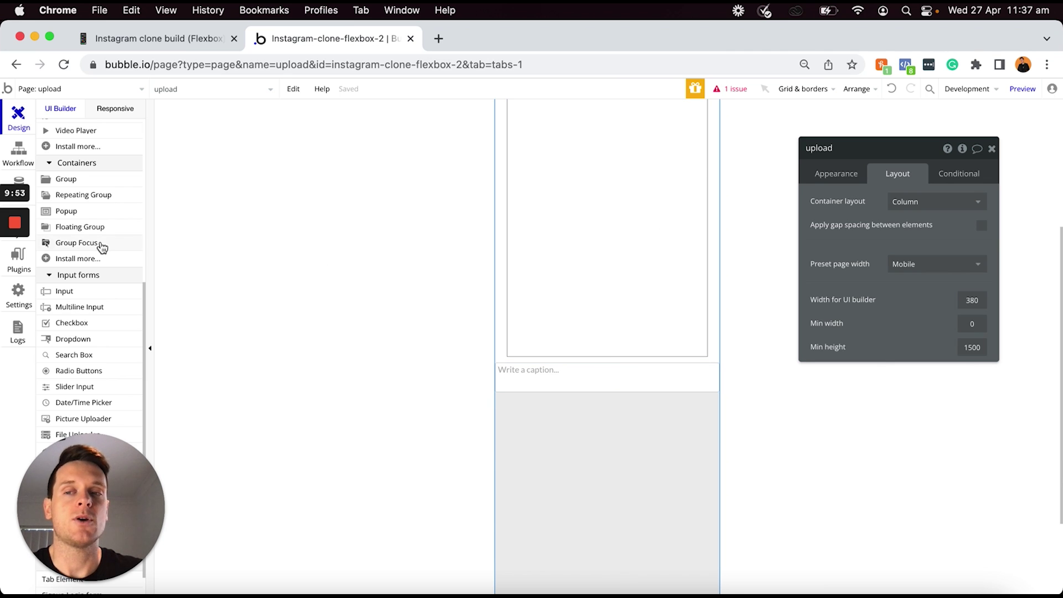
scroll(100, 245, up, 5)
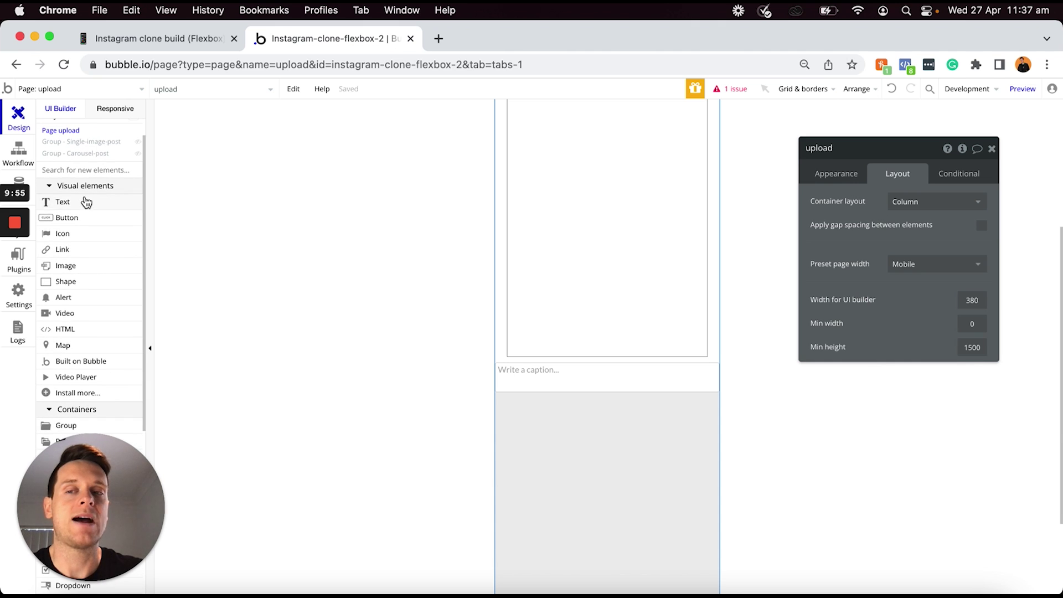
click(83, 203)
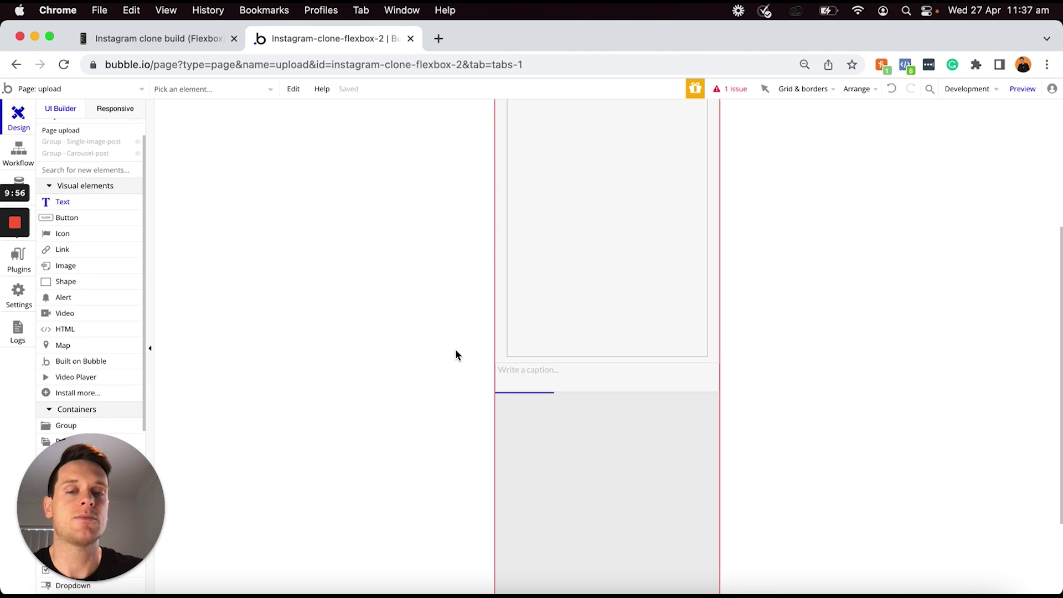
click(498, 360)
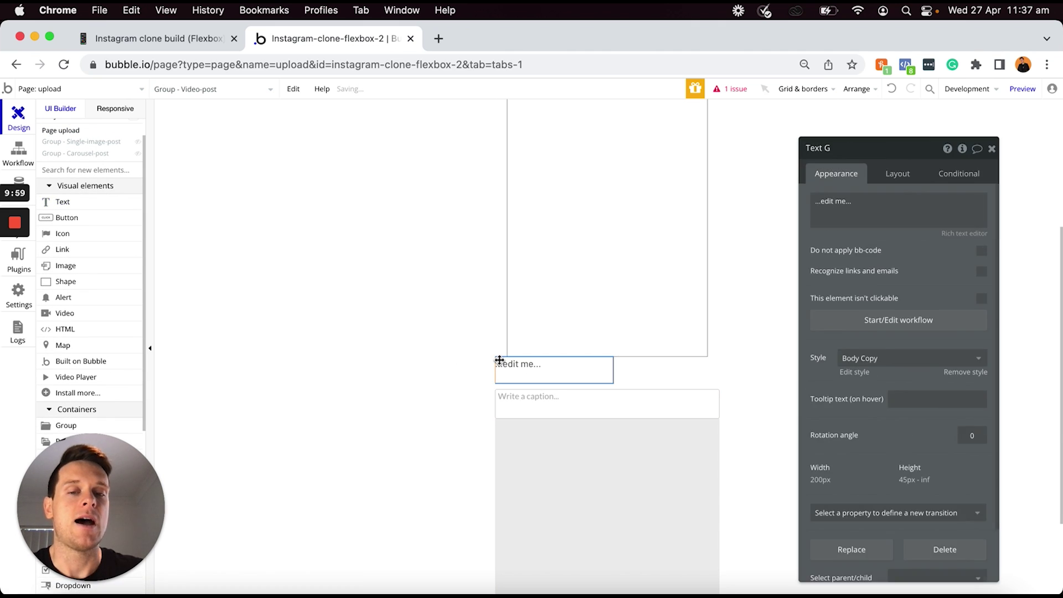
click(836, 204)
key(super+a)
text(A)
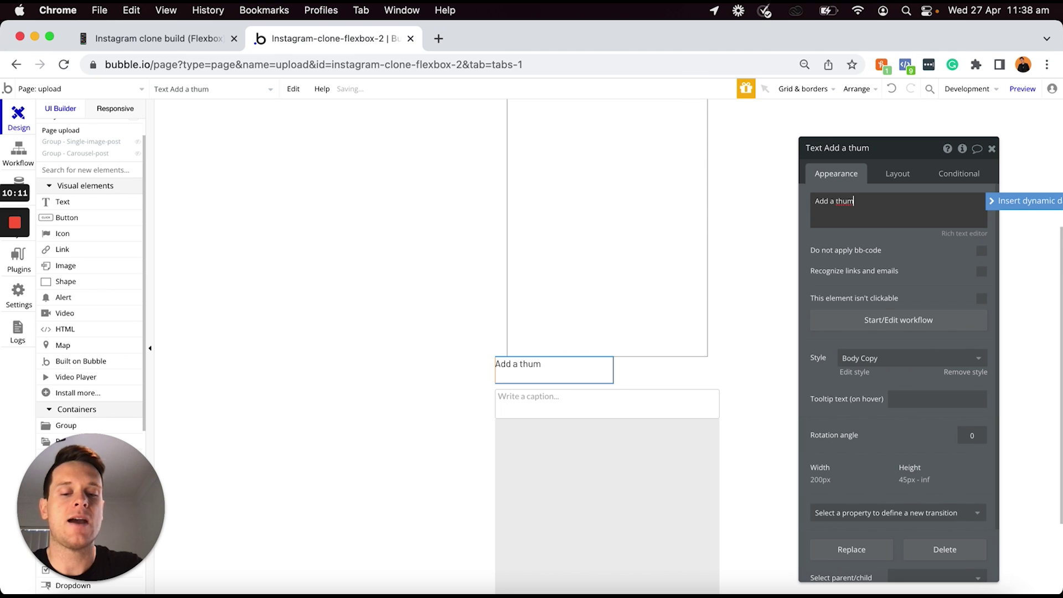
Remove the predefined style from the "Add a thumbnail" text and make it bold and centre-aligned
click(967, 372)
click(818, 440)
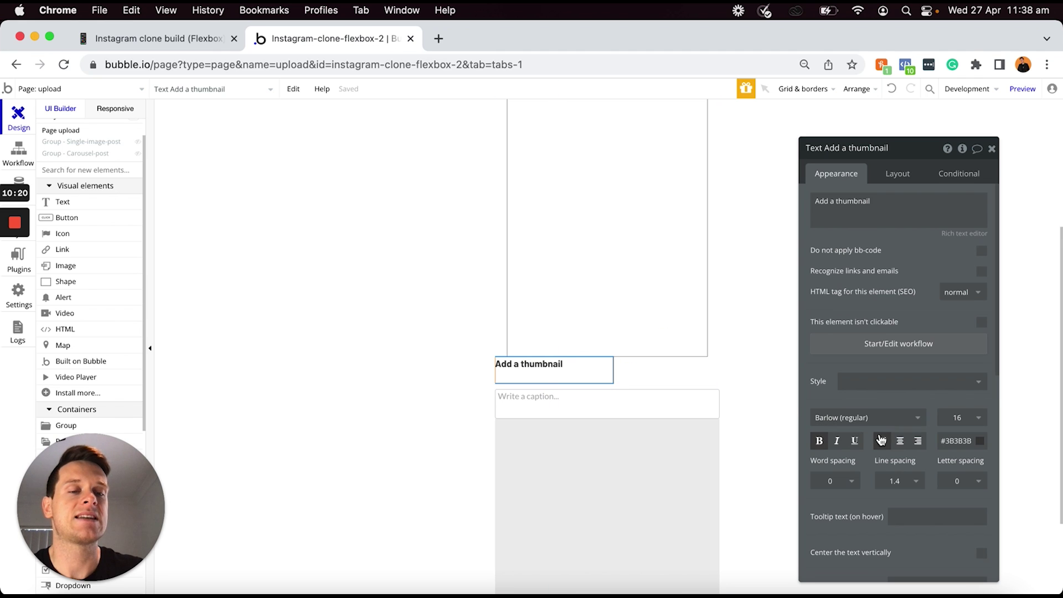
click(900, 442)
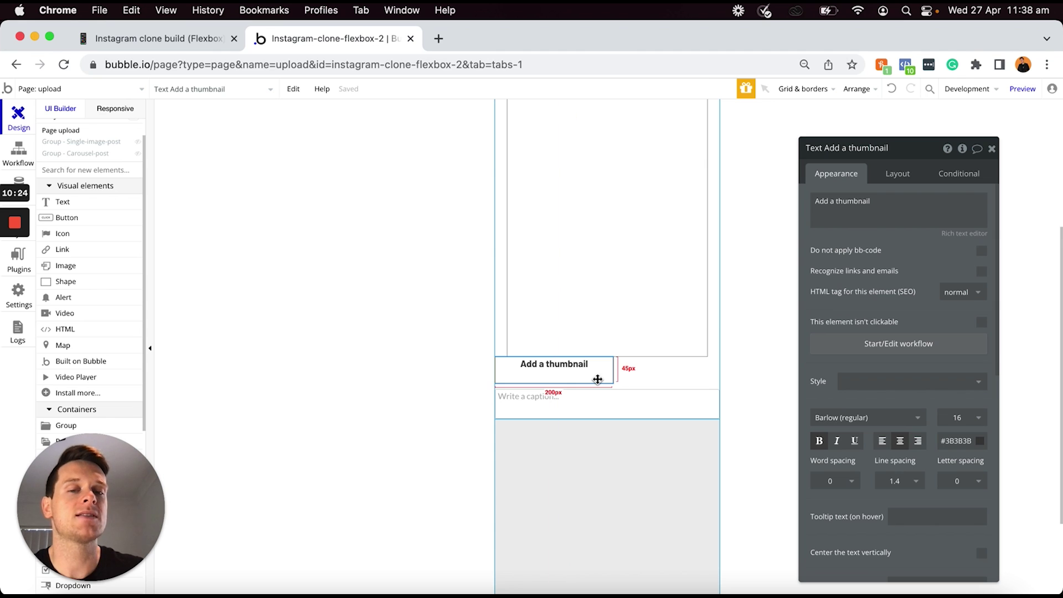
Centre the "Add a thumbnail" element horizontally and make it non-fixed width with minimum width 0 px and minimum height 0 px
click(888, 175)
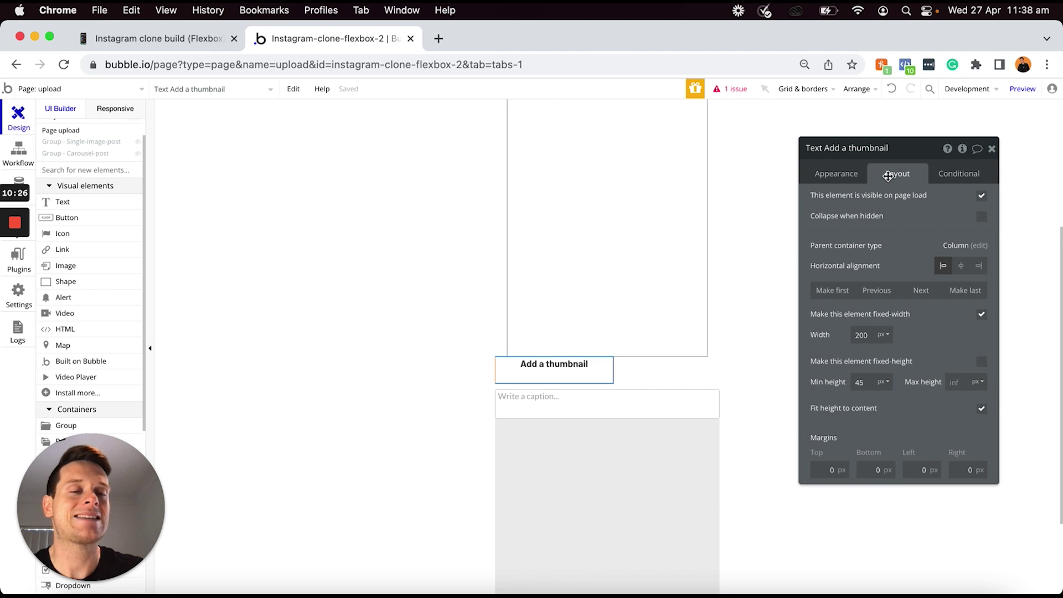
click(961, 268)
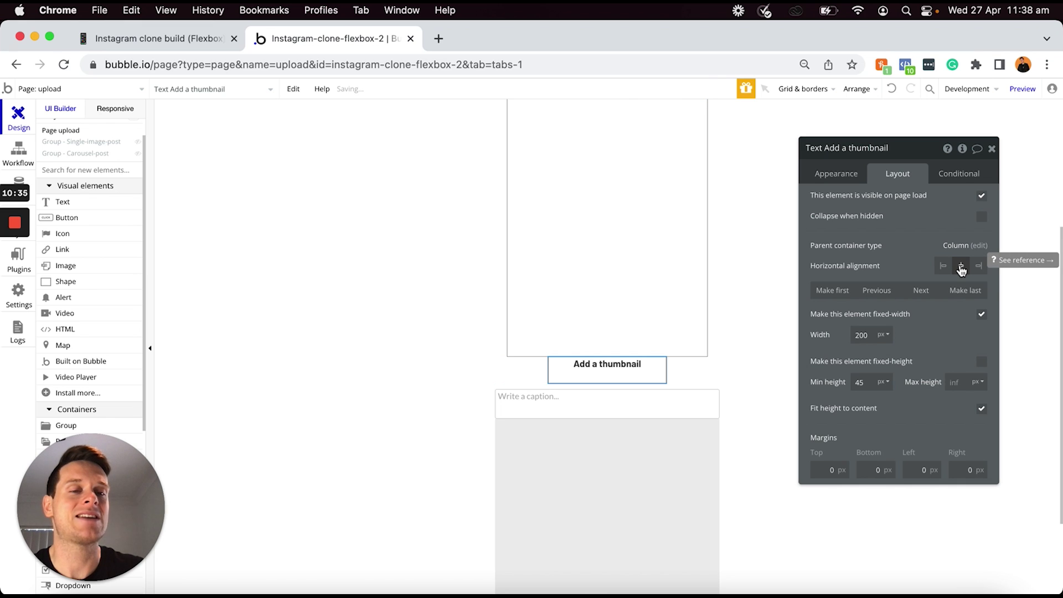
click(982, 314)
double_click(871, 335)
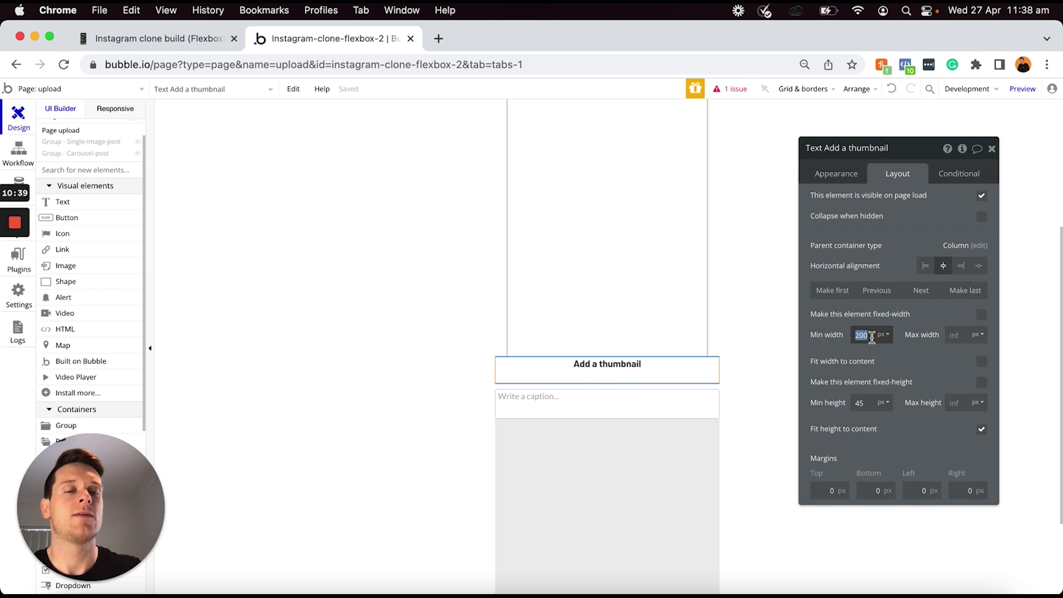
text(0)
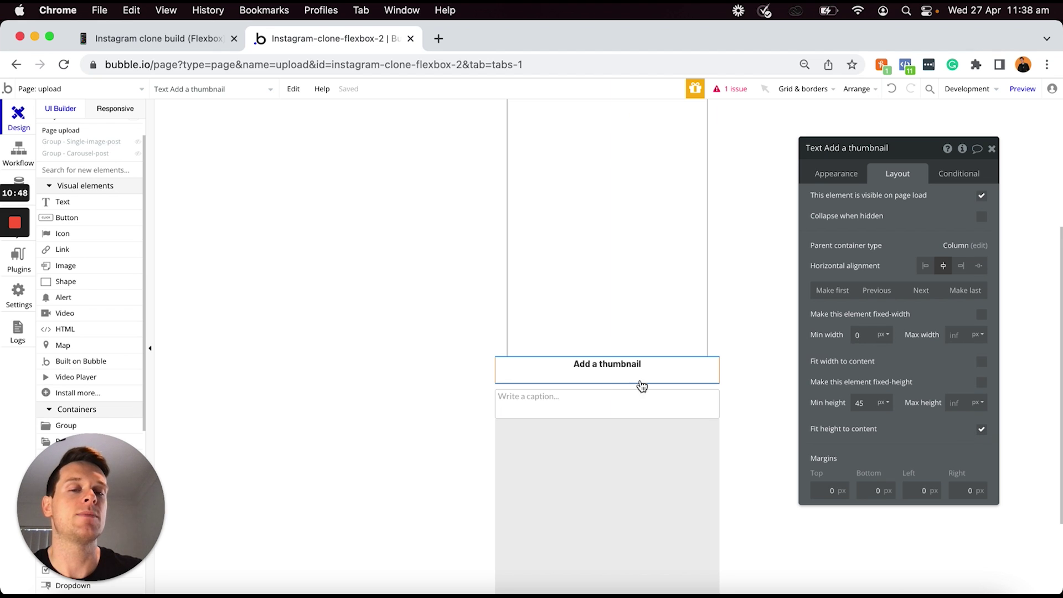
click(867, 401)
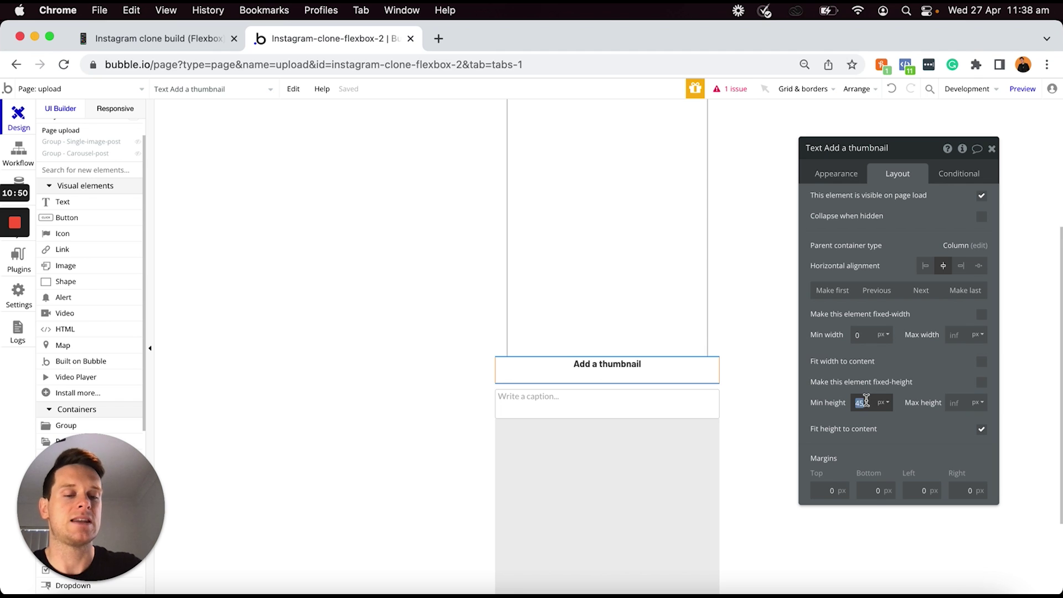
text(0)
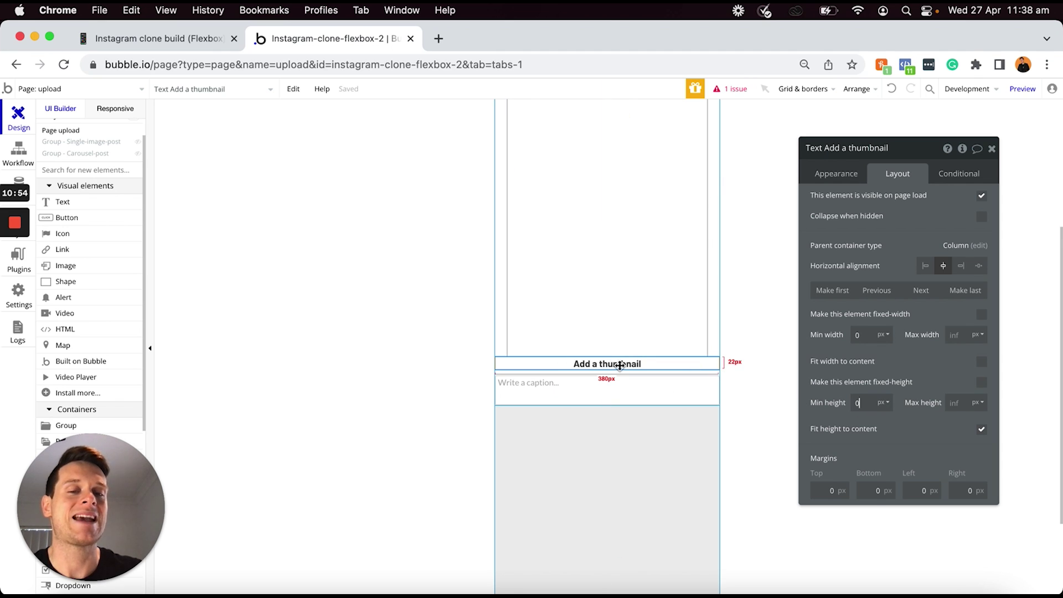
Move the "Add a thumbnail" text below the caption input and give it a 10 px top margin
click(919, 291)
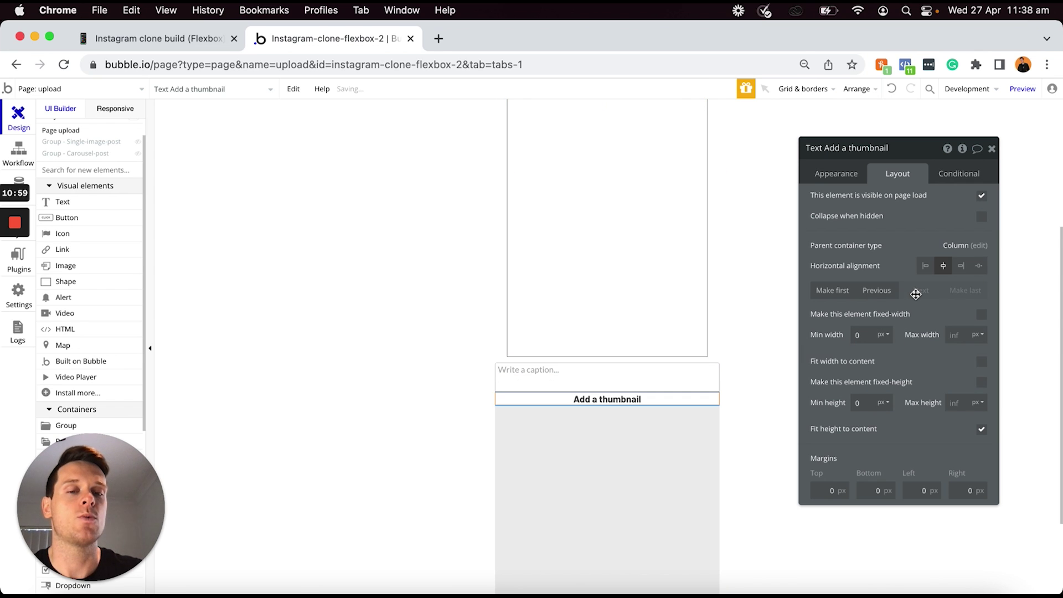
click(825, 491)
text(1)
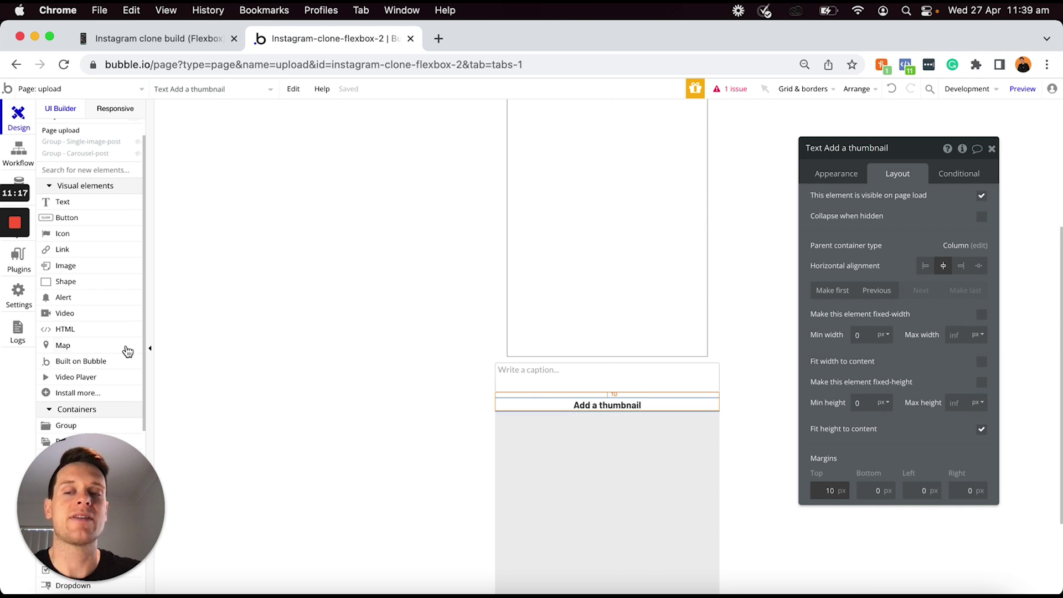
Add a Picture Uploader to the Video-post group below the caption input and name it "PictureUploader - Video-thumbnail"
scroll(64, 317, down, 3)
scroll(68, 317, down, 6)
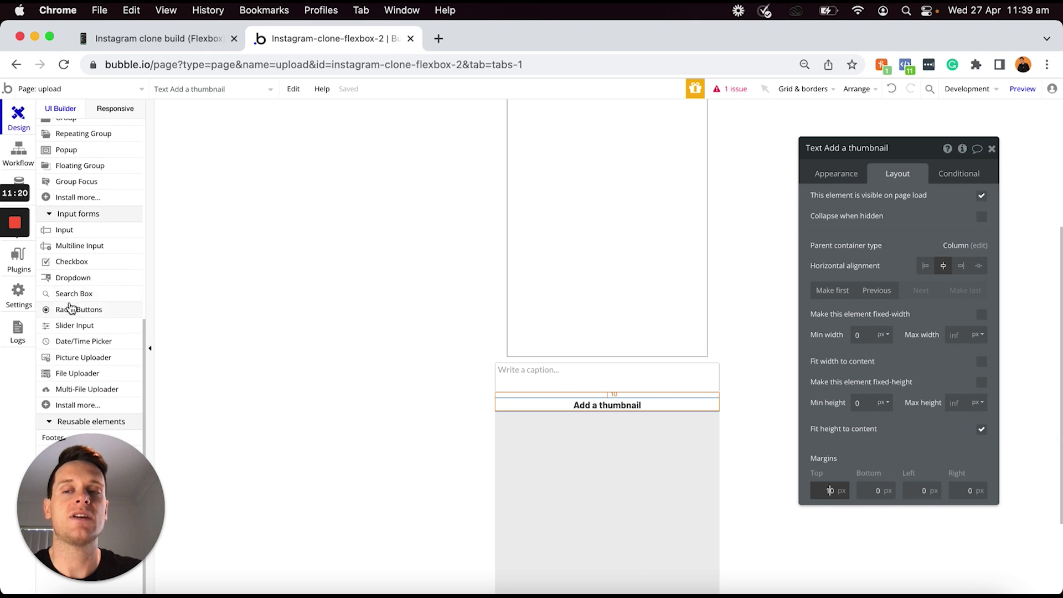
click(81, 359)
click(504, 394)
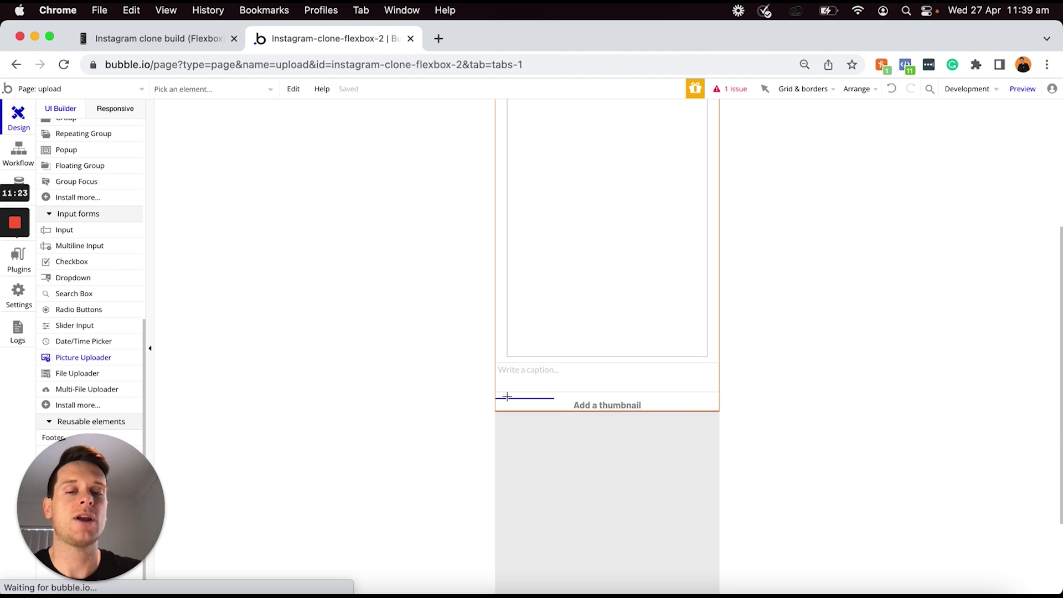
click(880, 149)
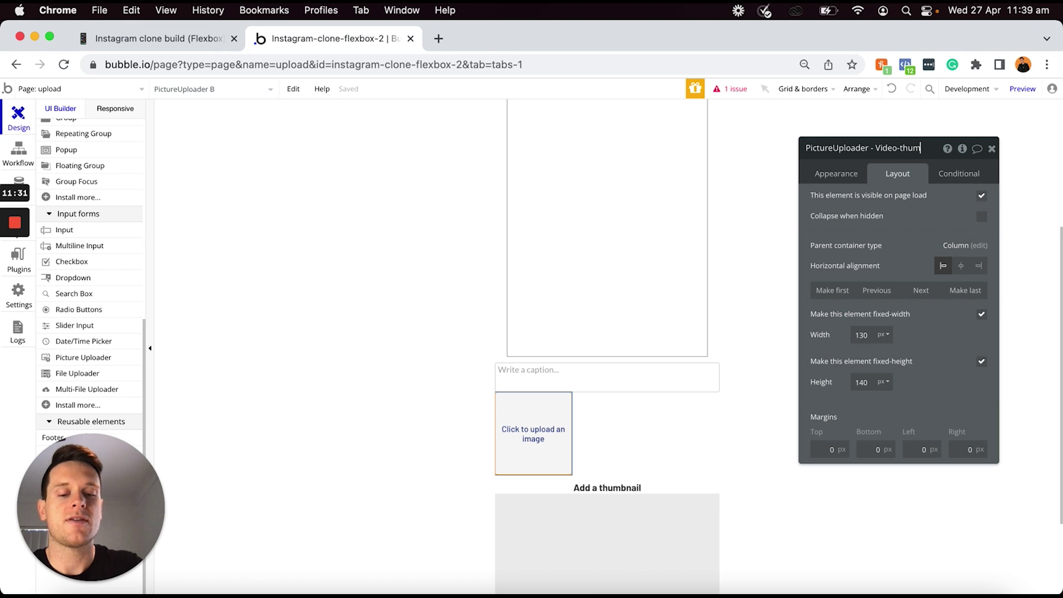
text(ail)
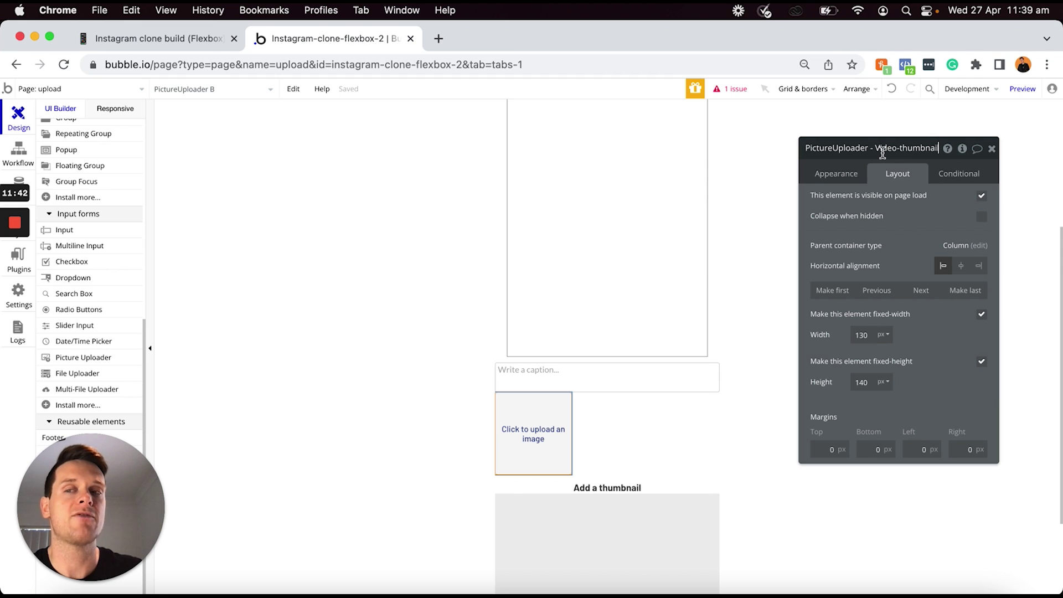
key(Return)
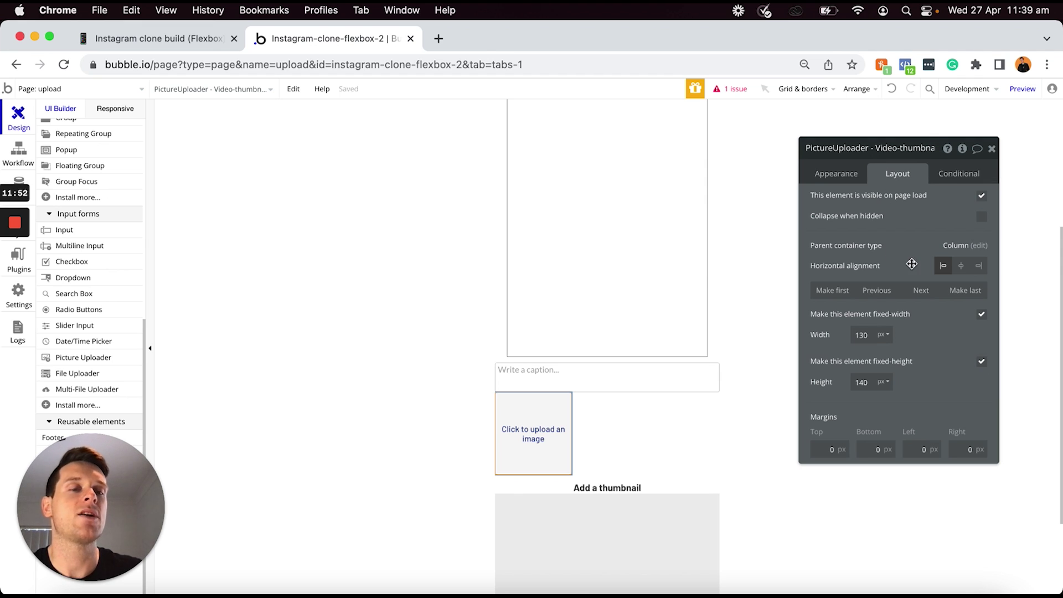
Centre the picture uploader below the "Add a thumbnail" text and set its width to 170 px, height to 250 px and bottom margin to 10 px
click(961, 268)
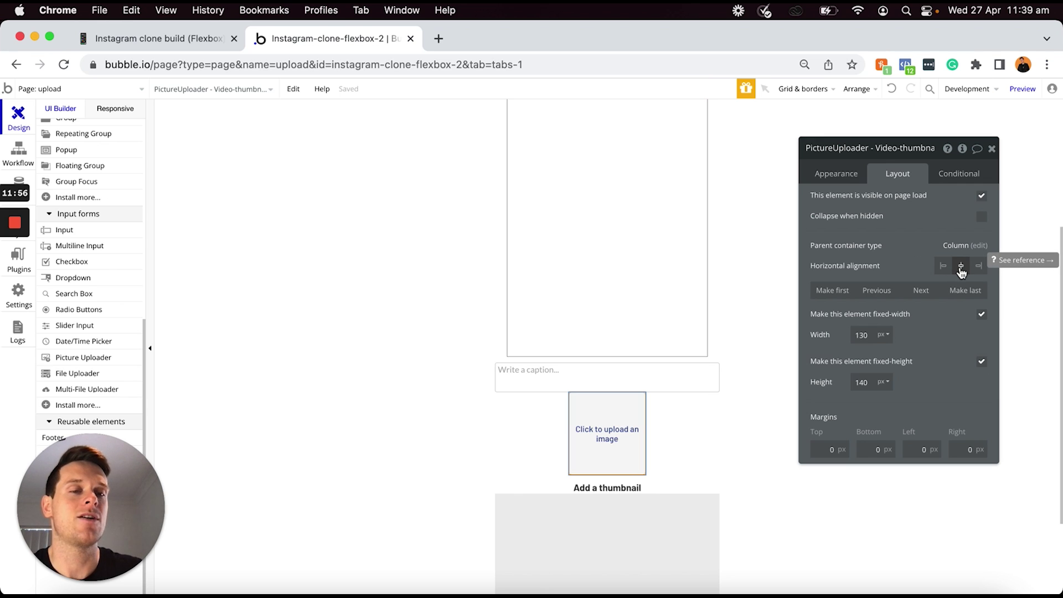
click(921, 292)
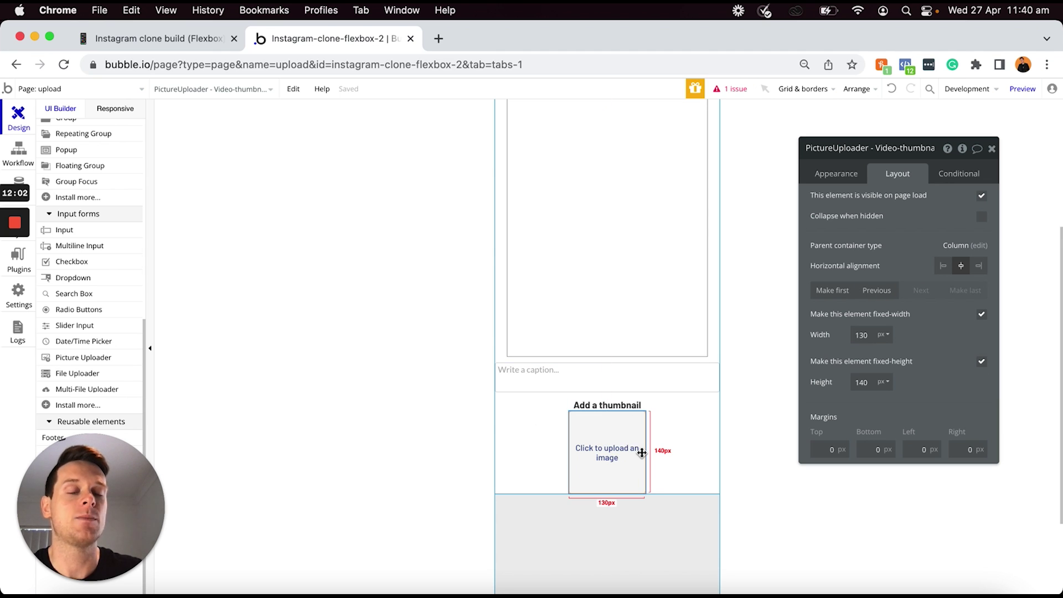
click(877, 336)
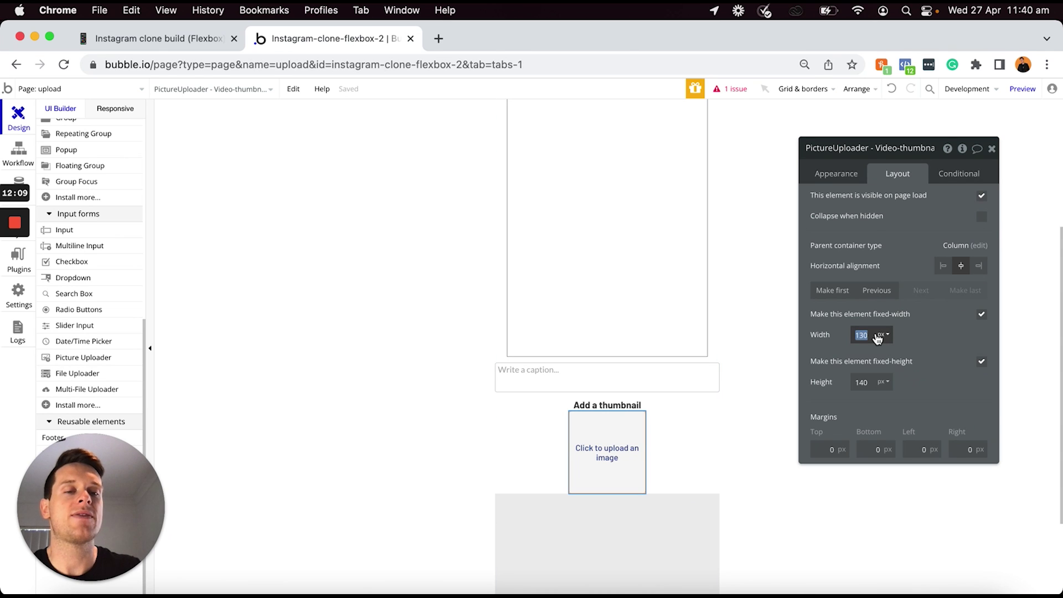
text(170)
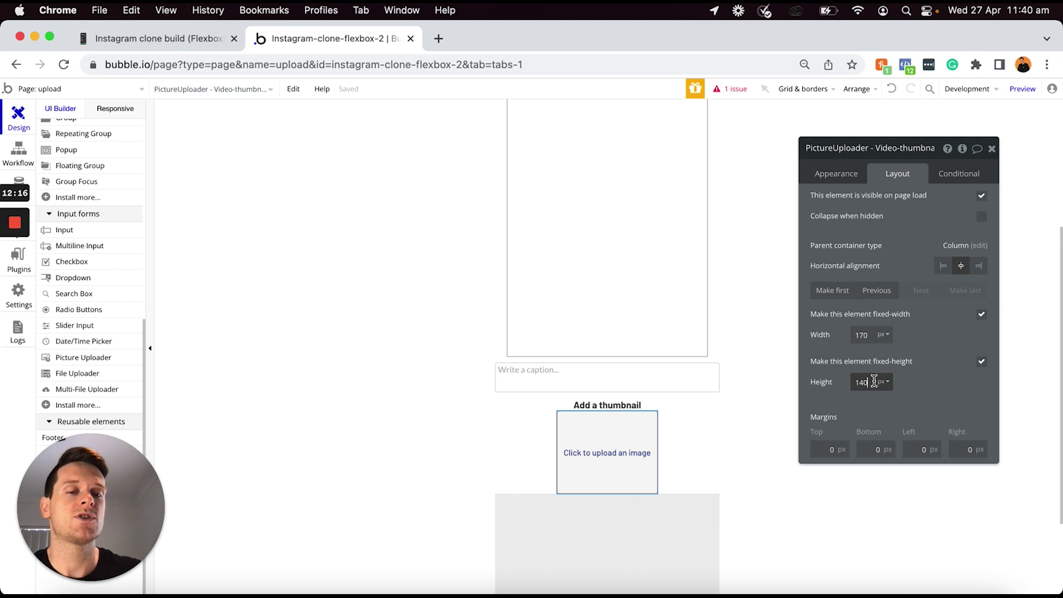
text(250)
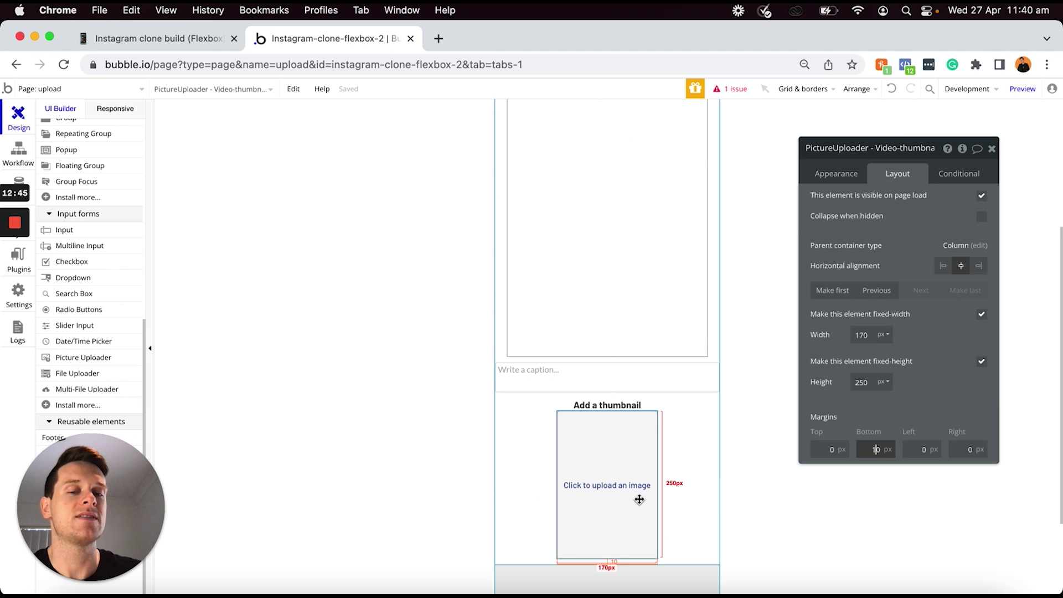
scroll(637, 532, down, 2)
click(648, 526)
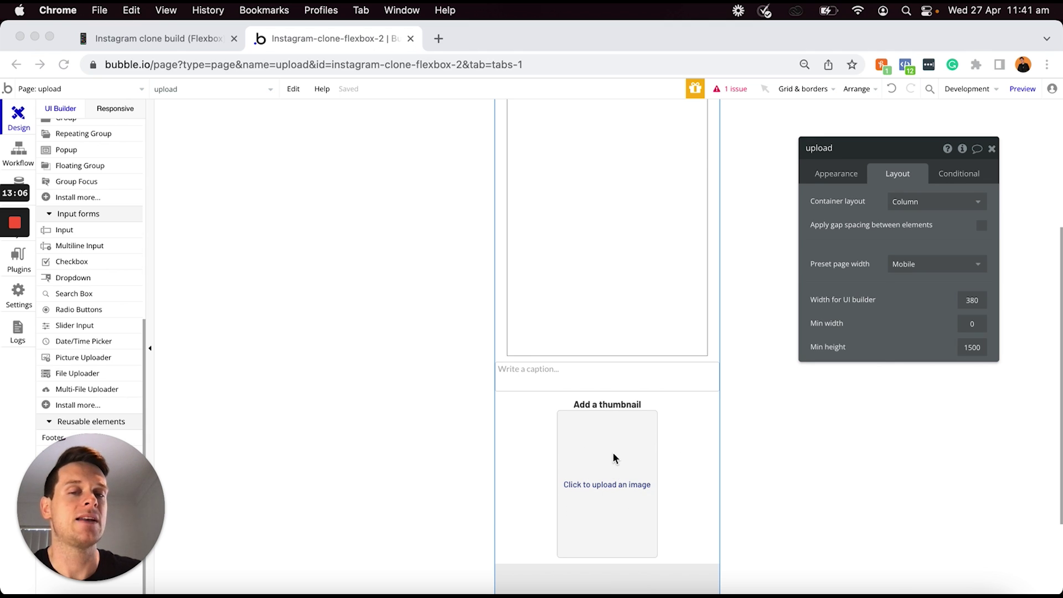
Set the Video-post video player's dynamic thumbnail image to "PictureUploader - Video-thumbnail's value"
scroll(613, 453, up, 5)
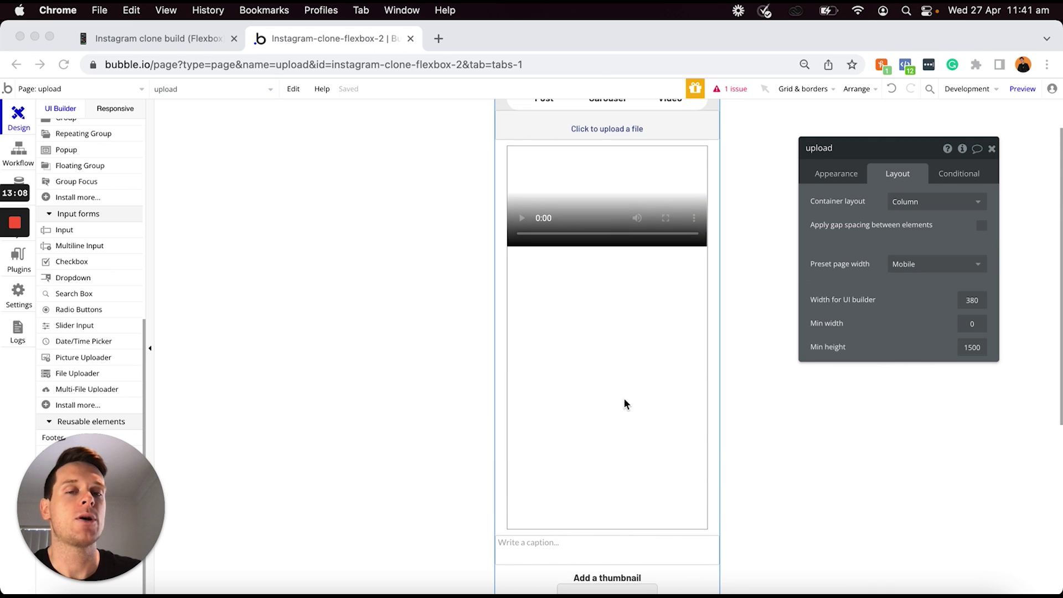
click(623, 394)
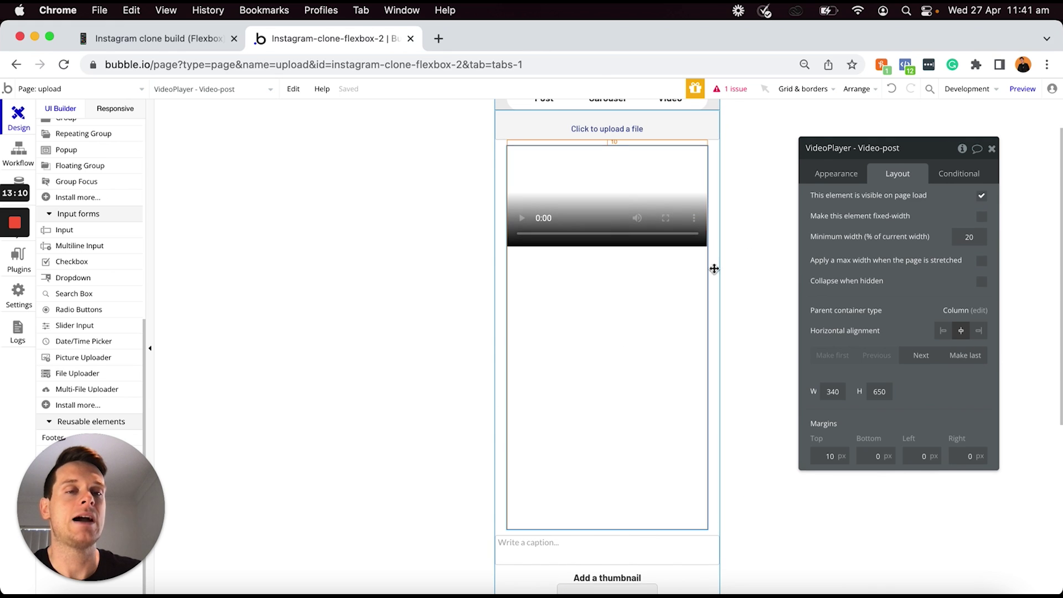
click(827, 169)
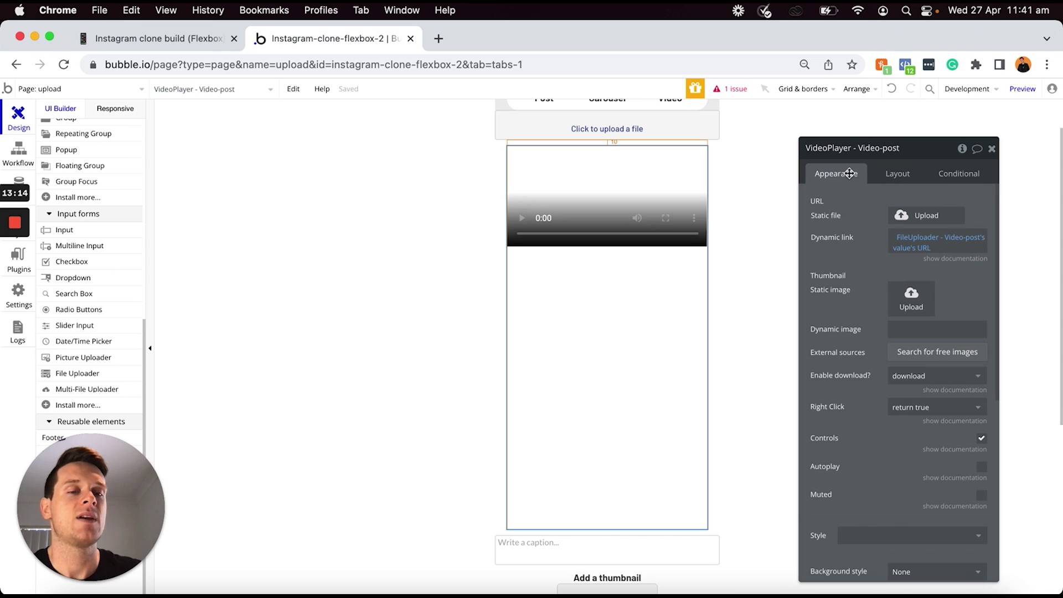
click(915, 328)
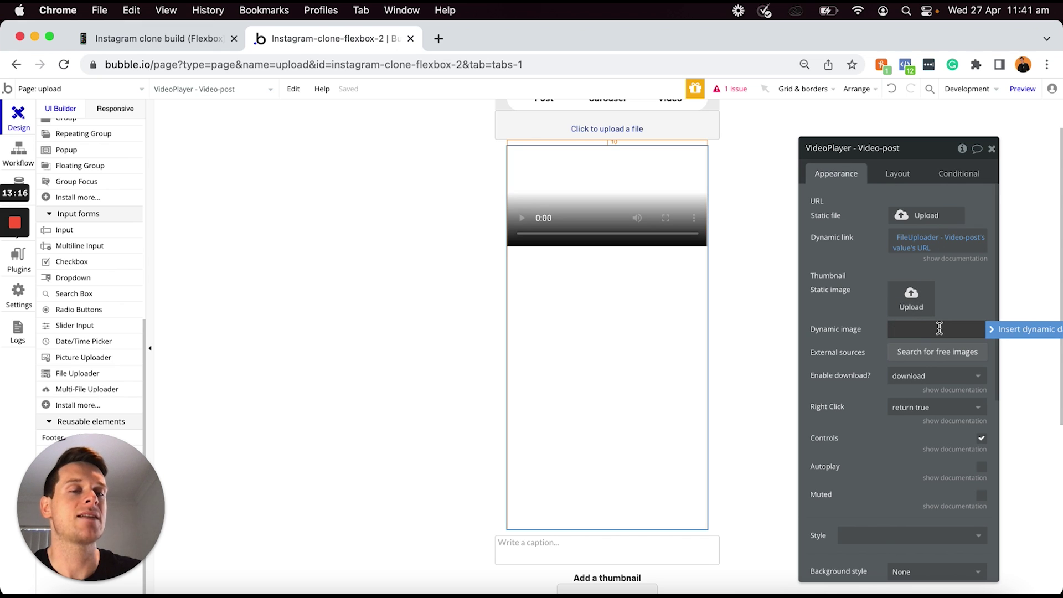
click(995, 331)
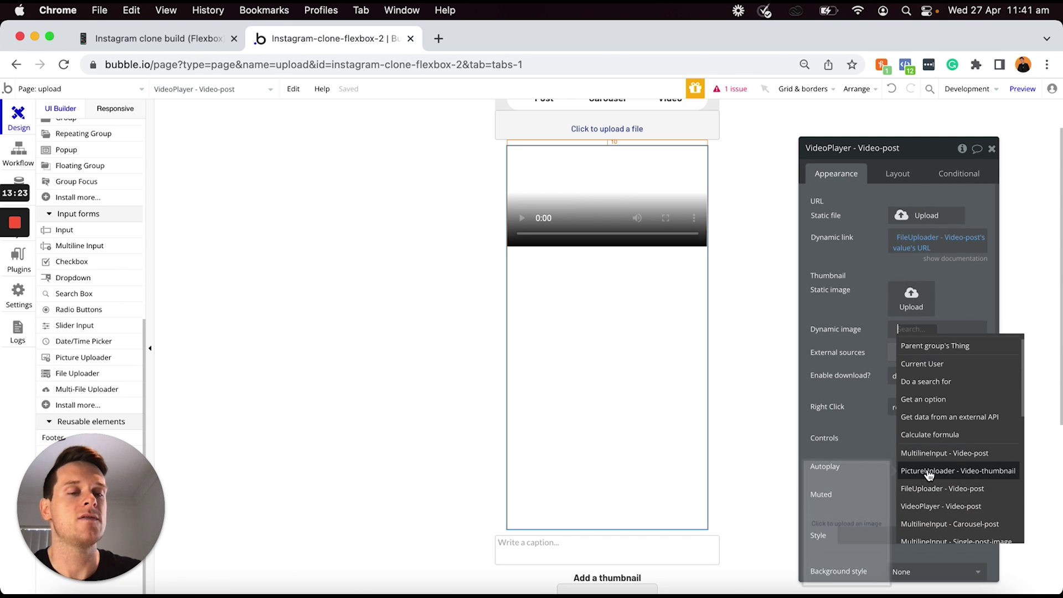
click(970, 471)
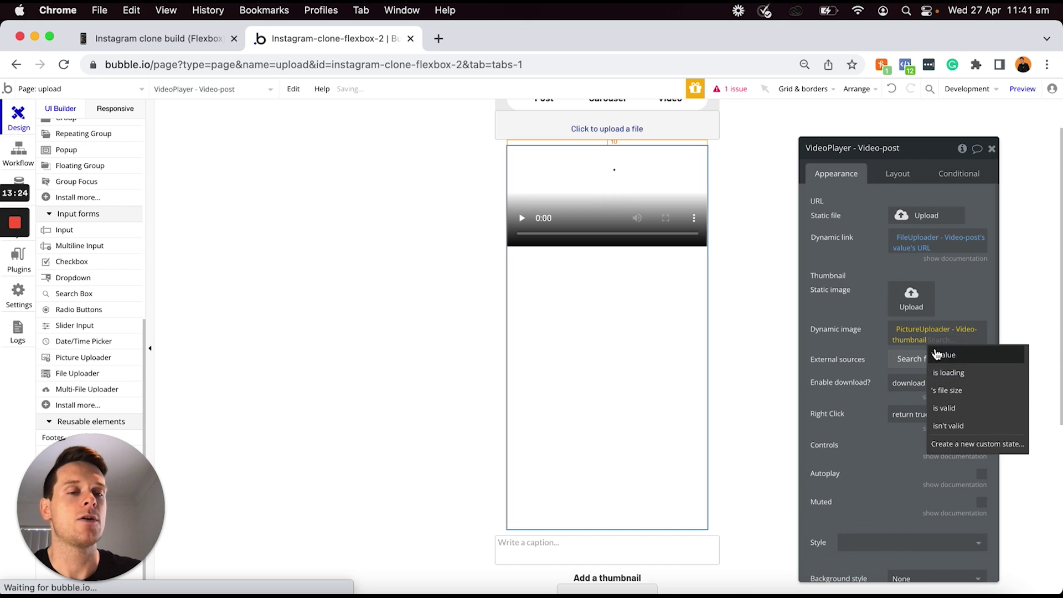
click(948, 351)
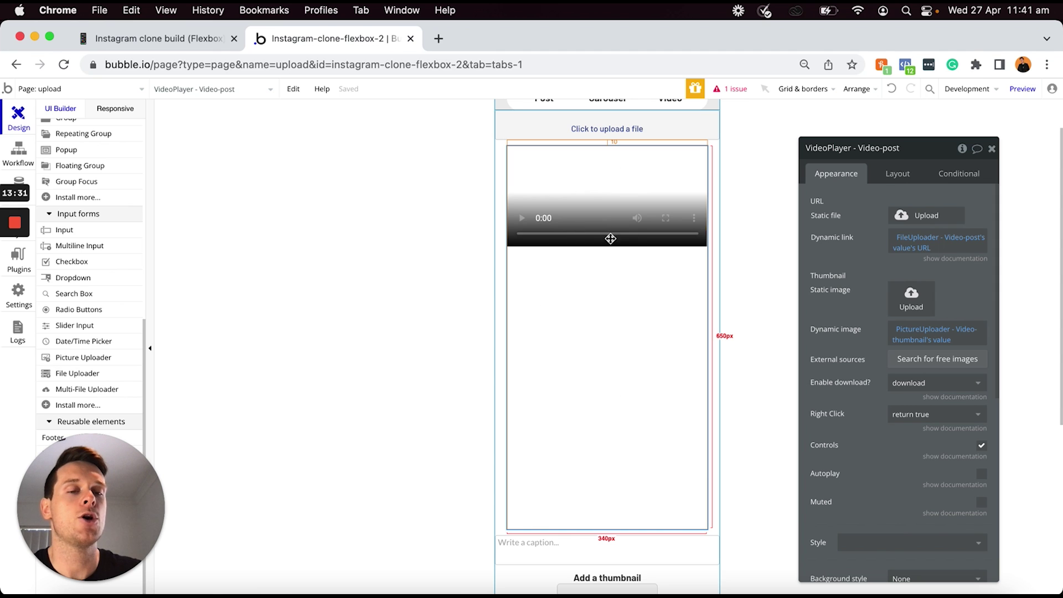
Make the Video-post video player not visible on page load and set it to collapse when hidden
scroll(613, 294, down, 5)
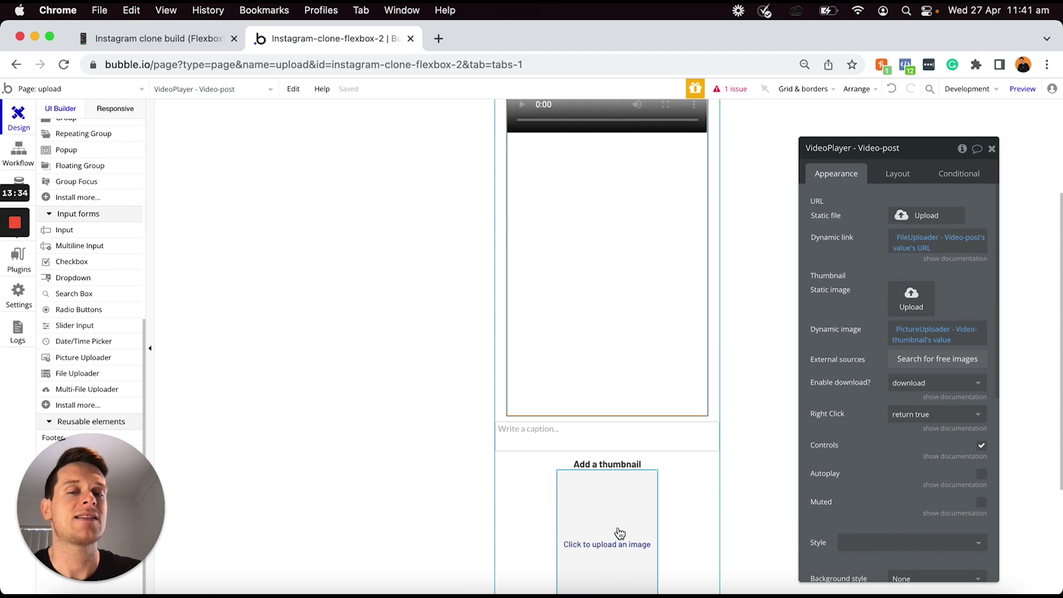
scroll(620, 533, up, 7)
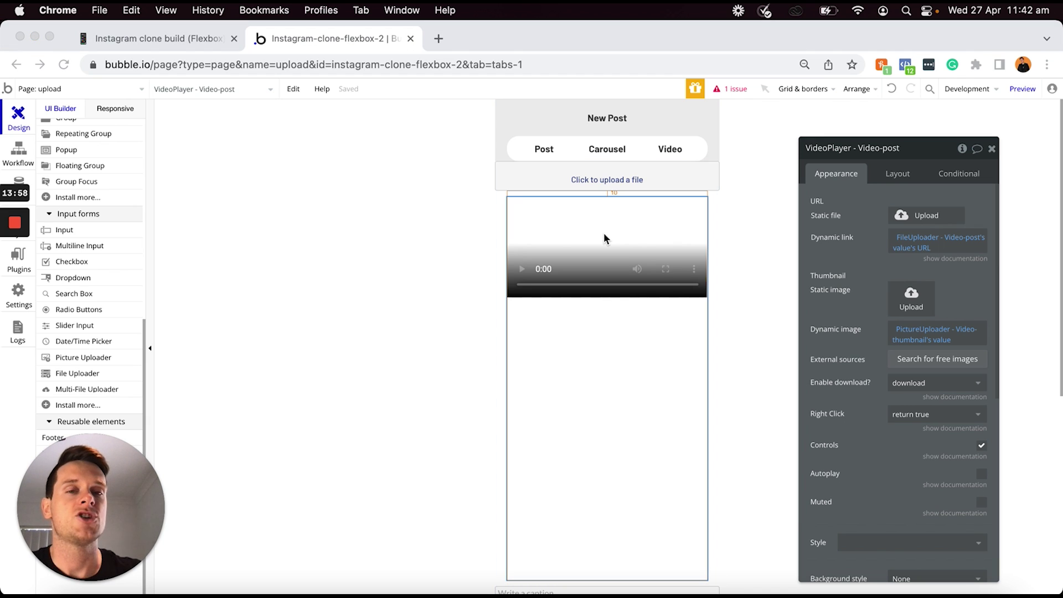
click(604, 234)
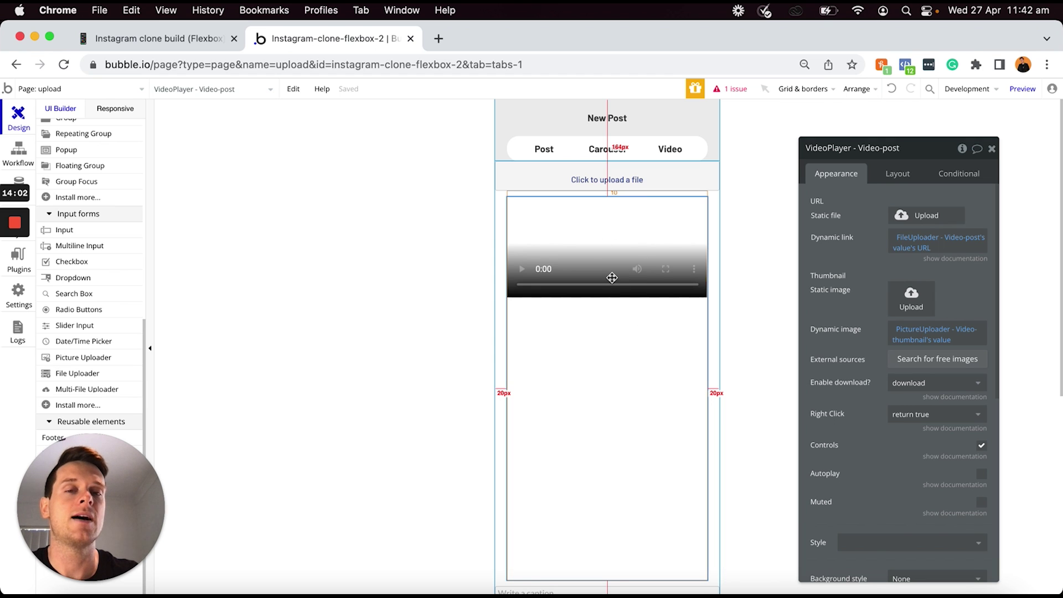
click(620, 179)
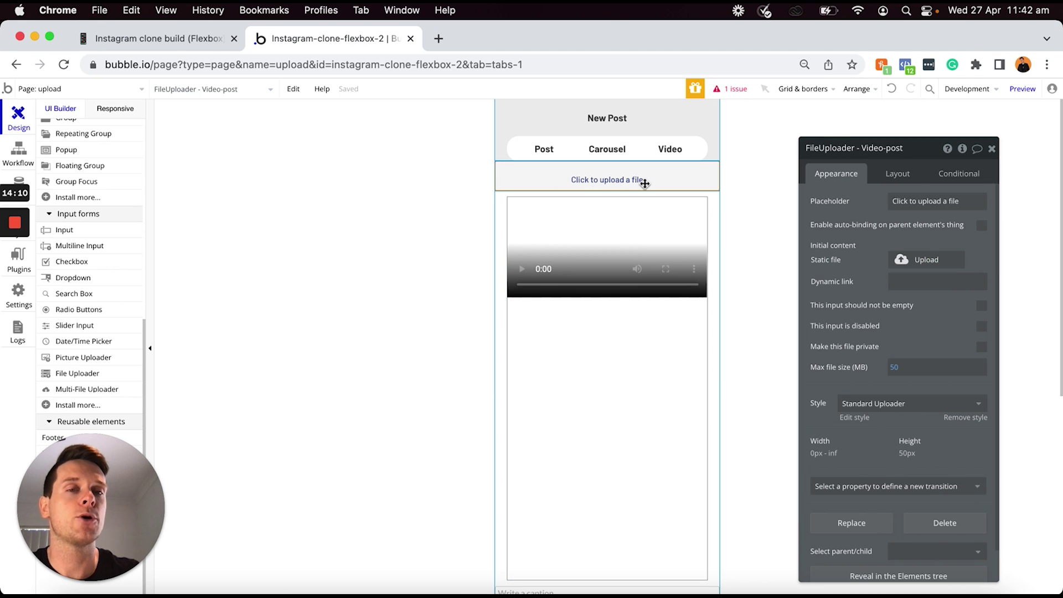
click(613, 335)
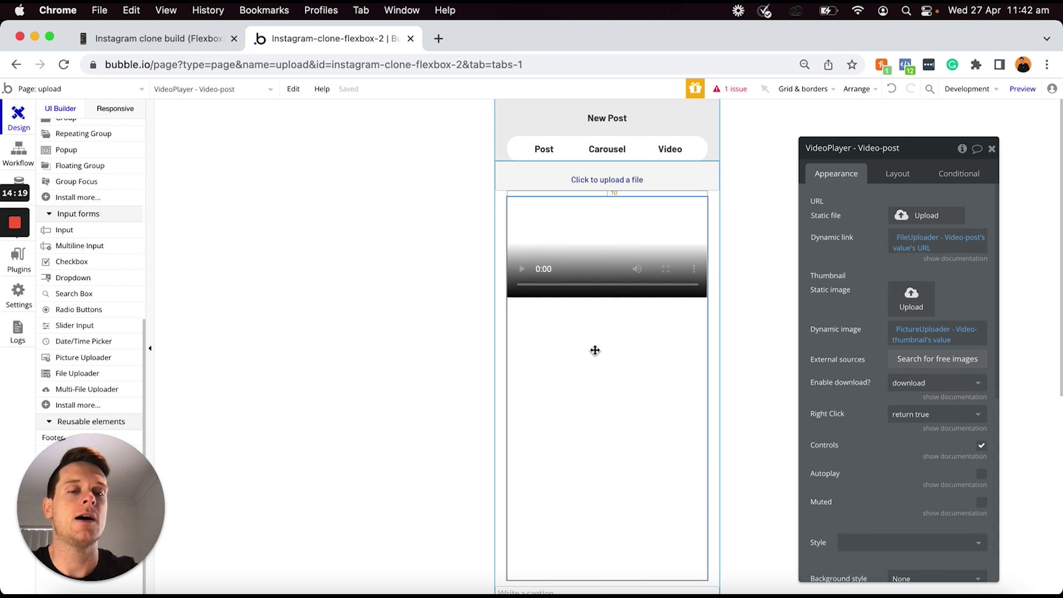
click(889, 175)
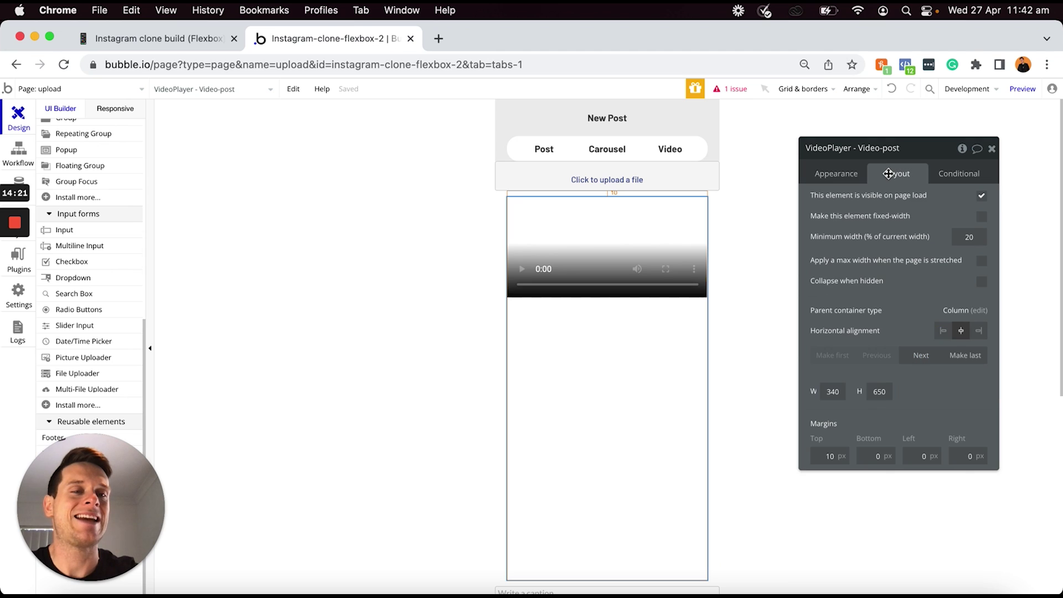
click(983, 199)
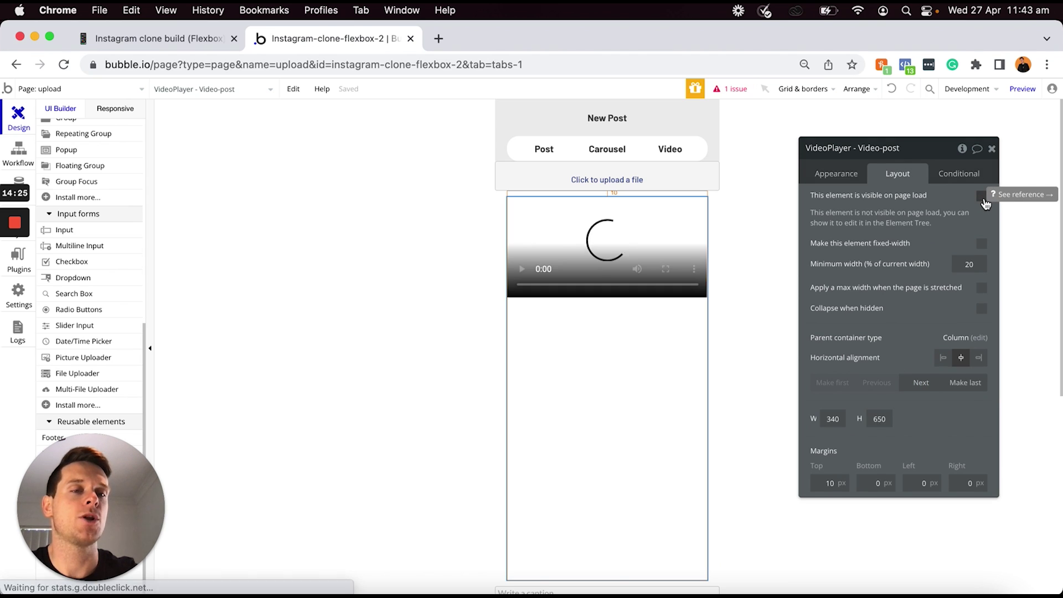
click(982, 310)
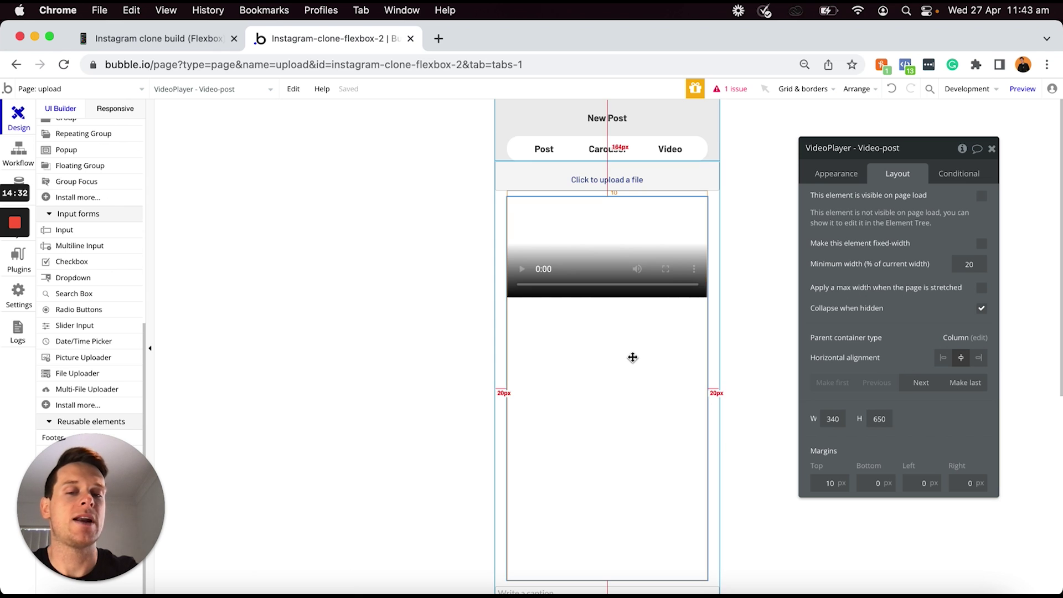
Add a condition making the Video-post video player visible when "FileUploader - Video-post's value is not empty"
scroll(633, 357, down, 2)
scroll(633, 302, up, 2)
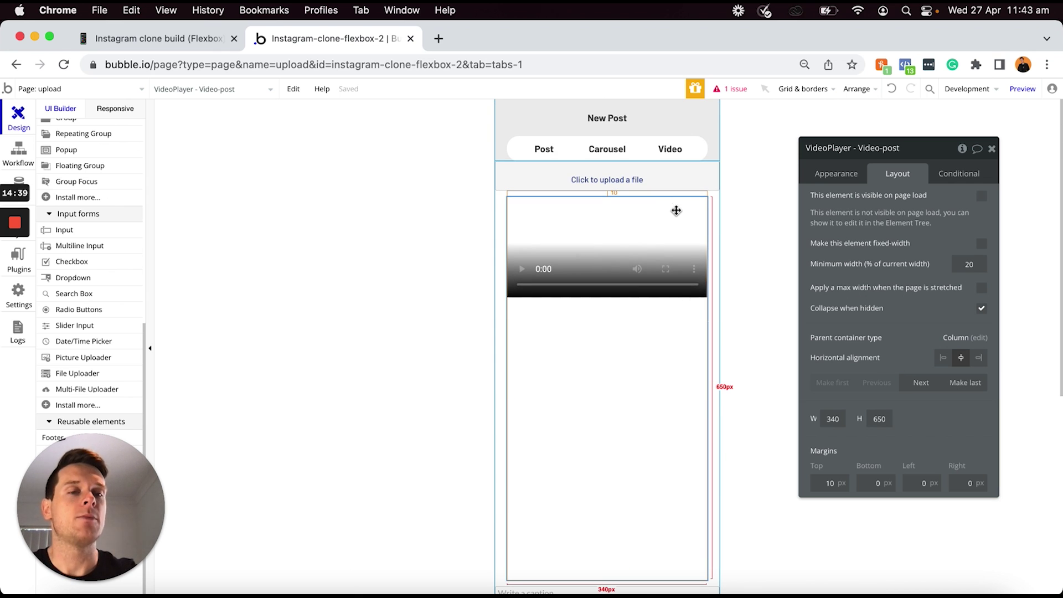
click(944, 174)
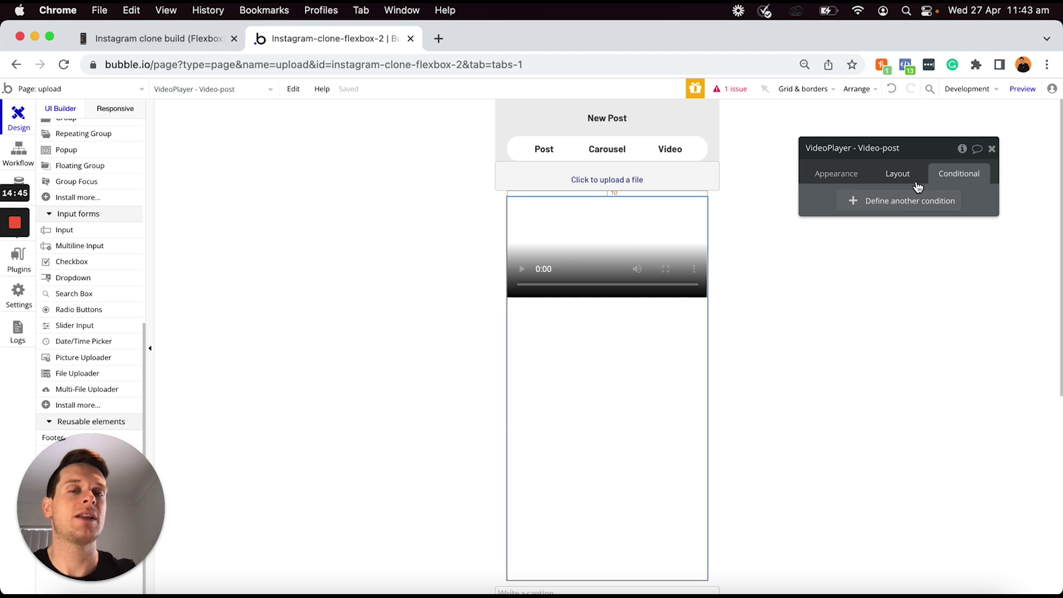
click(881, 203)
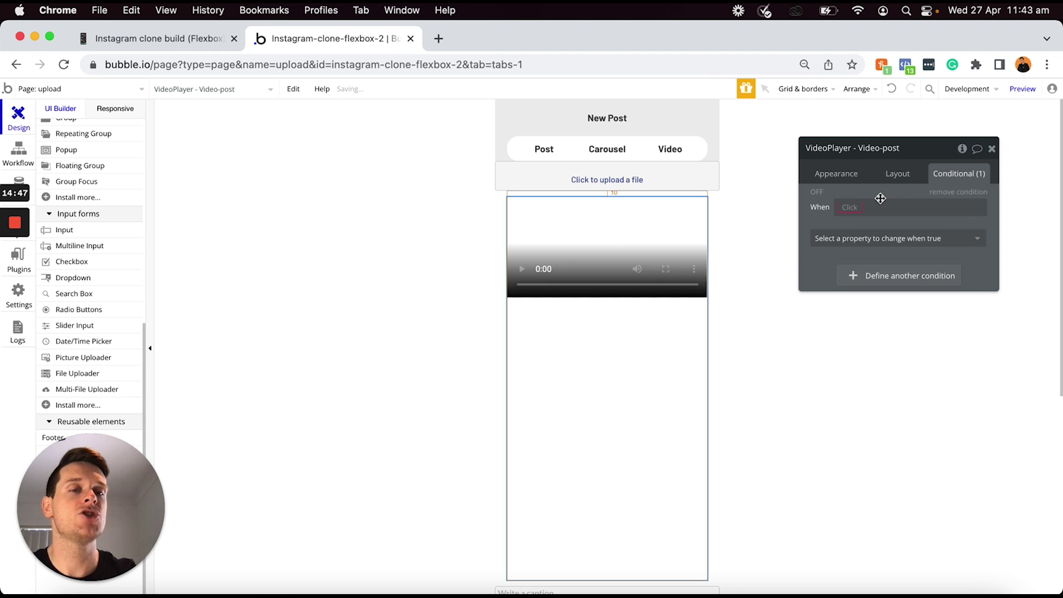
click(854, 212)
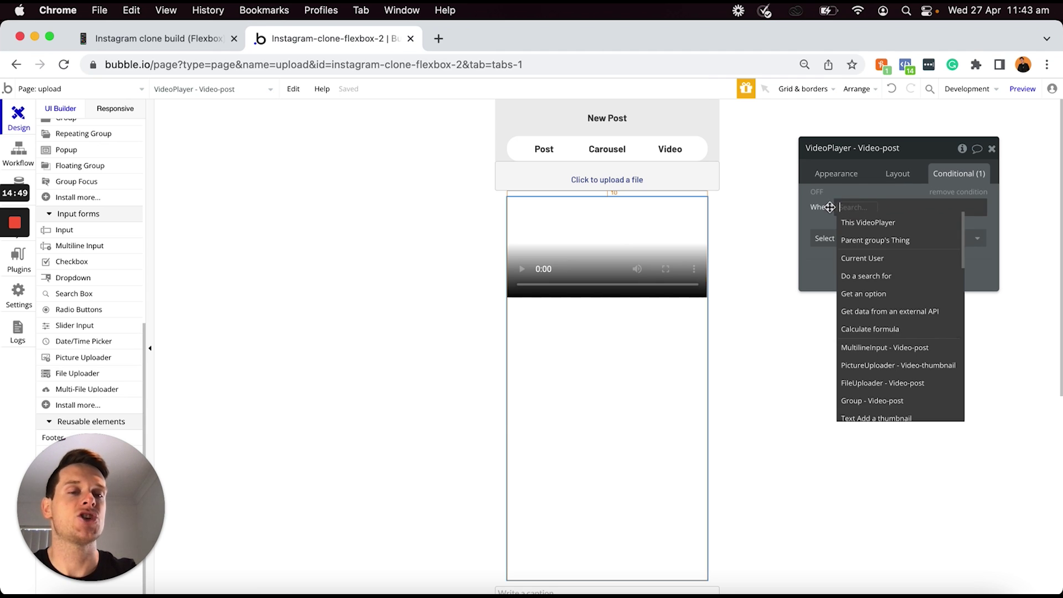
scroll(893, 254, down, 1)
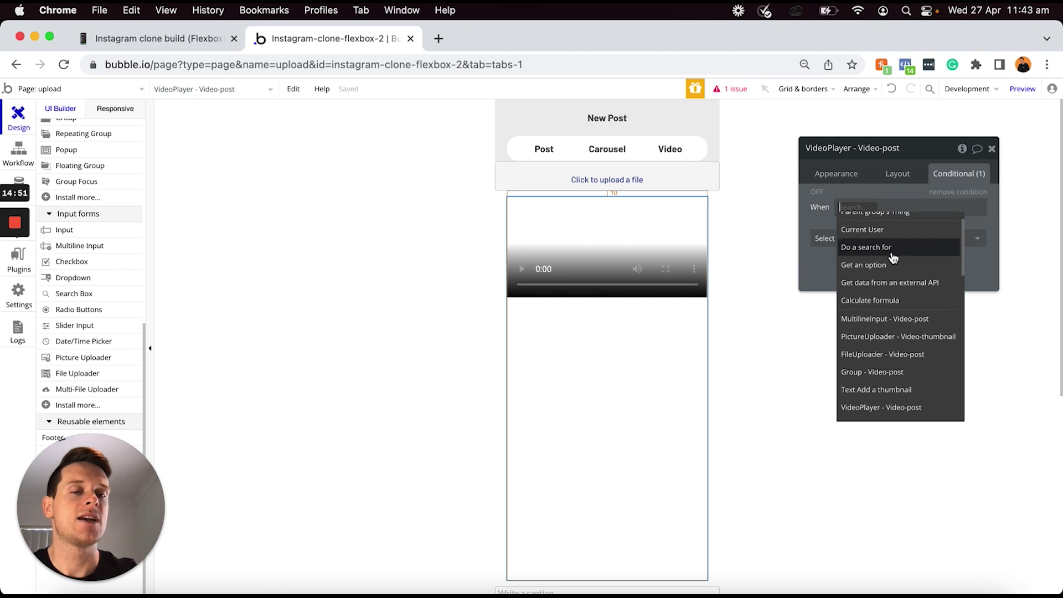
click(888, 358)
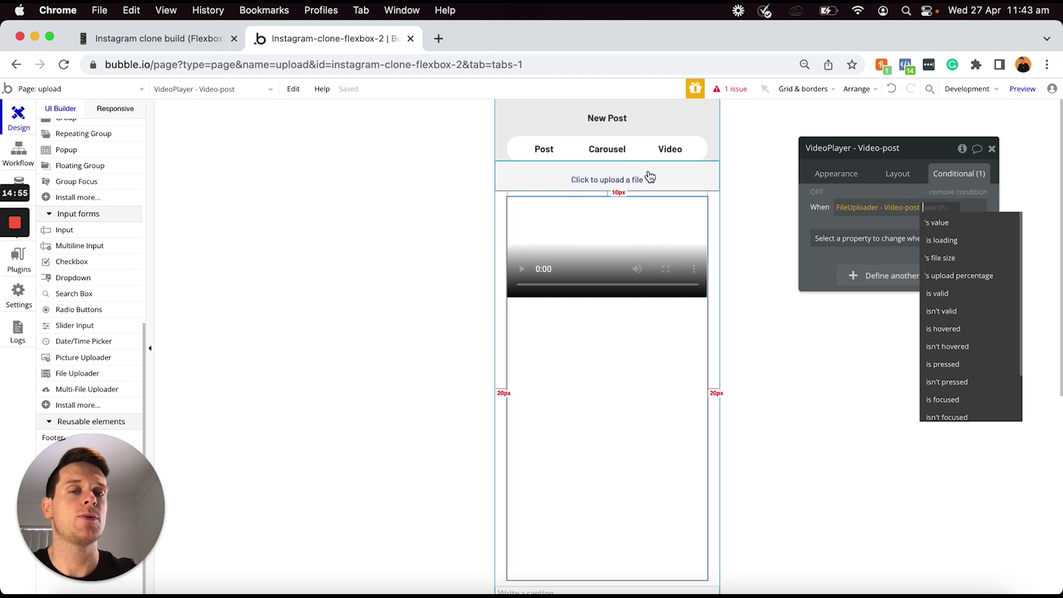
click(937, 222)
click(889, 252)
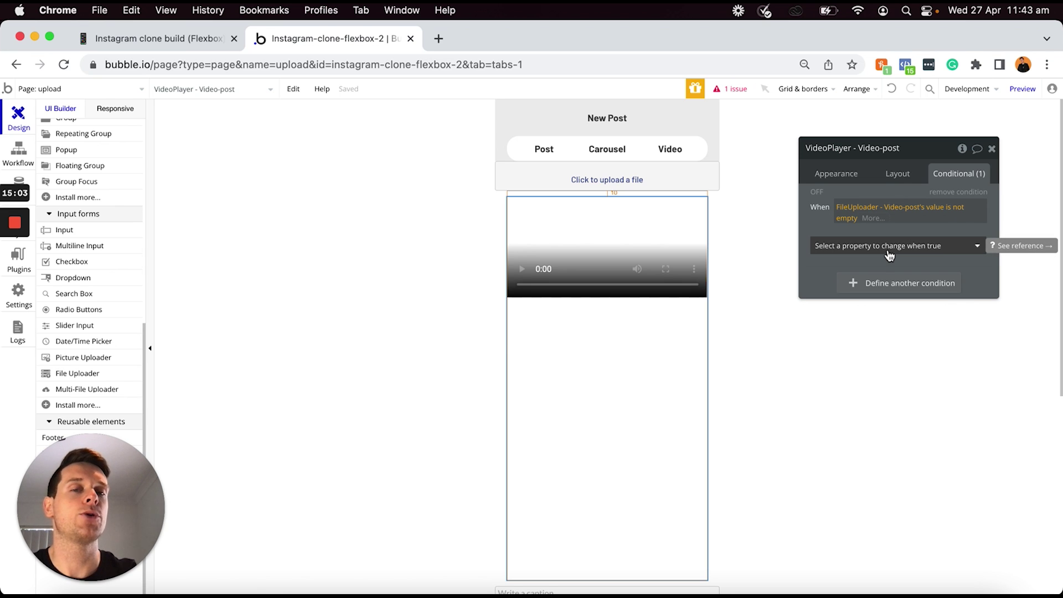
click(887, 252)
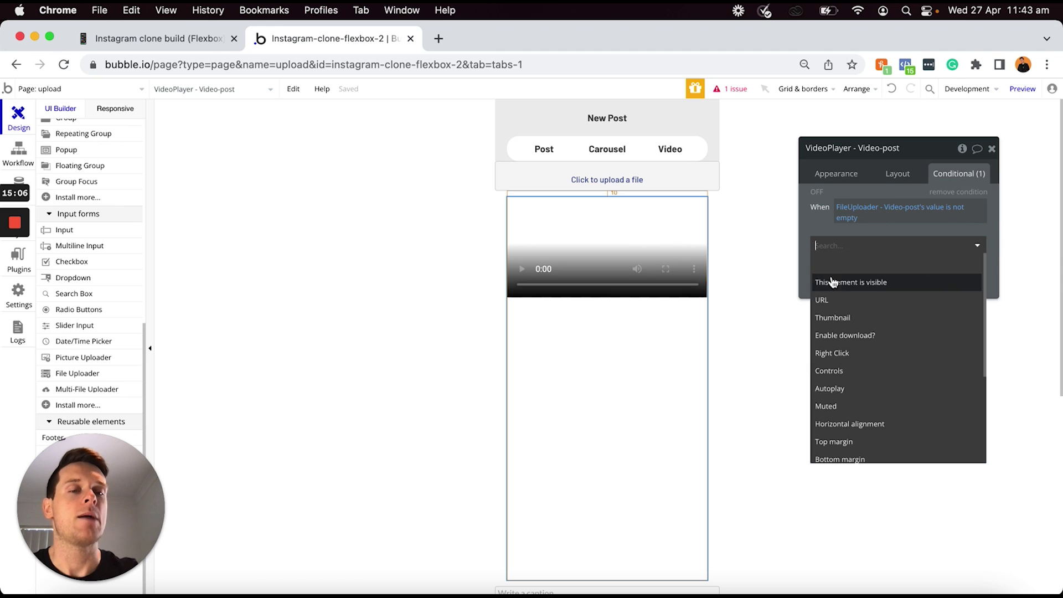
click(837, 285)
click(971, 242)
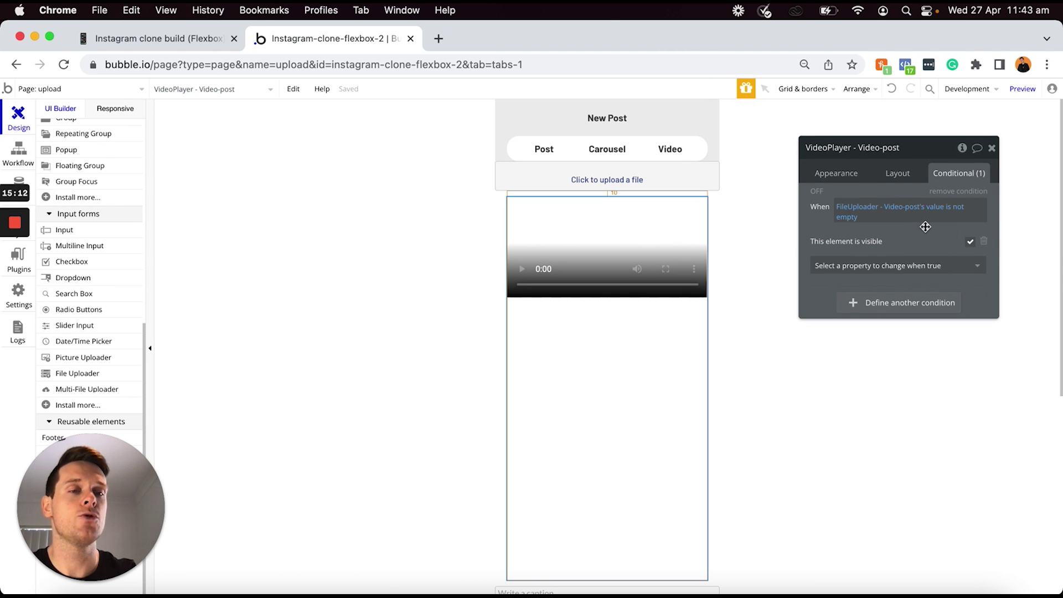
Set the Video-post file uploader to collapse when hidden
click(668, 187)
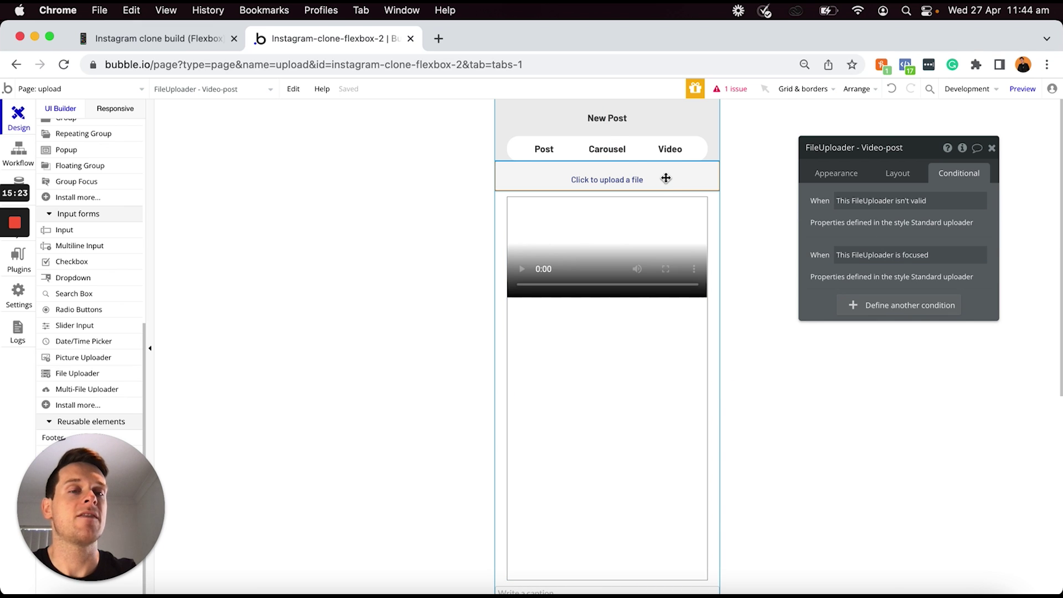
click(903, 175)
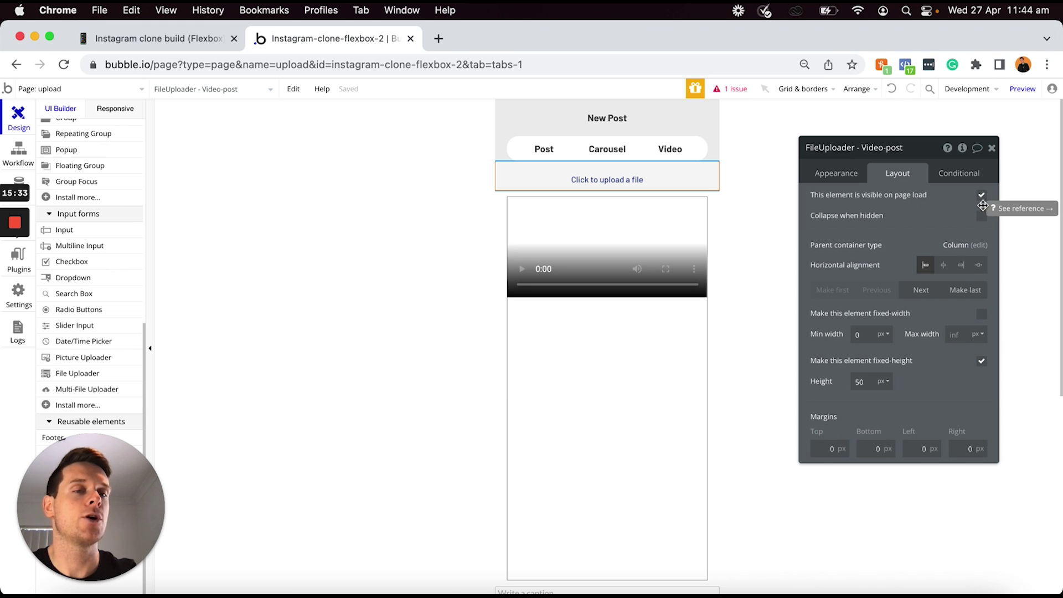
click(981, 217)
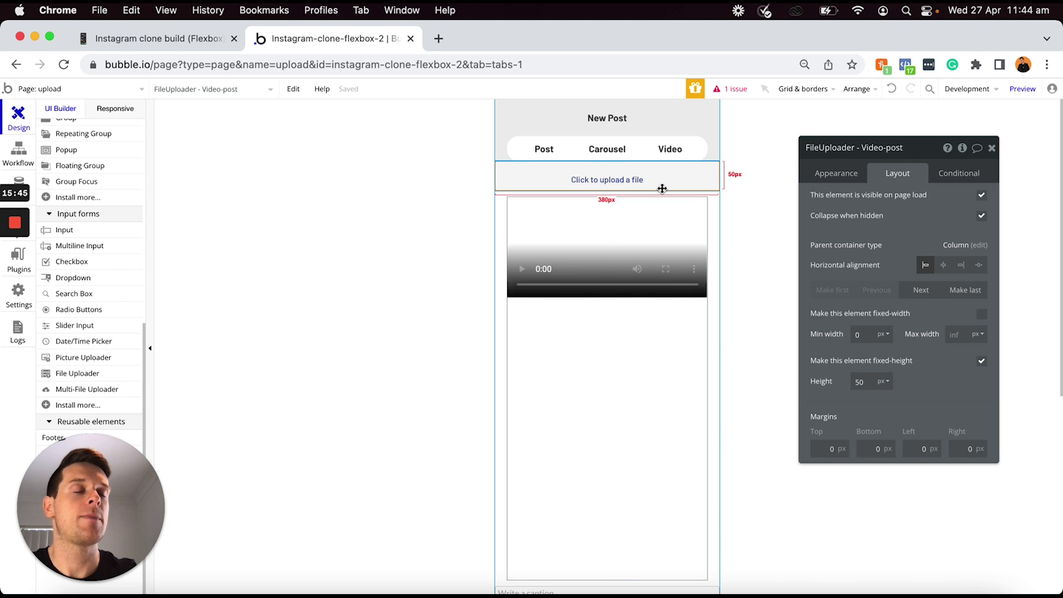
Add a condition to the Video-post file uploader that makes it not visible when "FileUploader - Video-post's value is not empty"
click(952, 175)
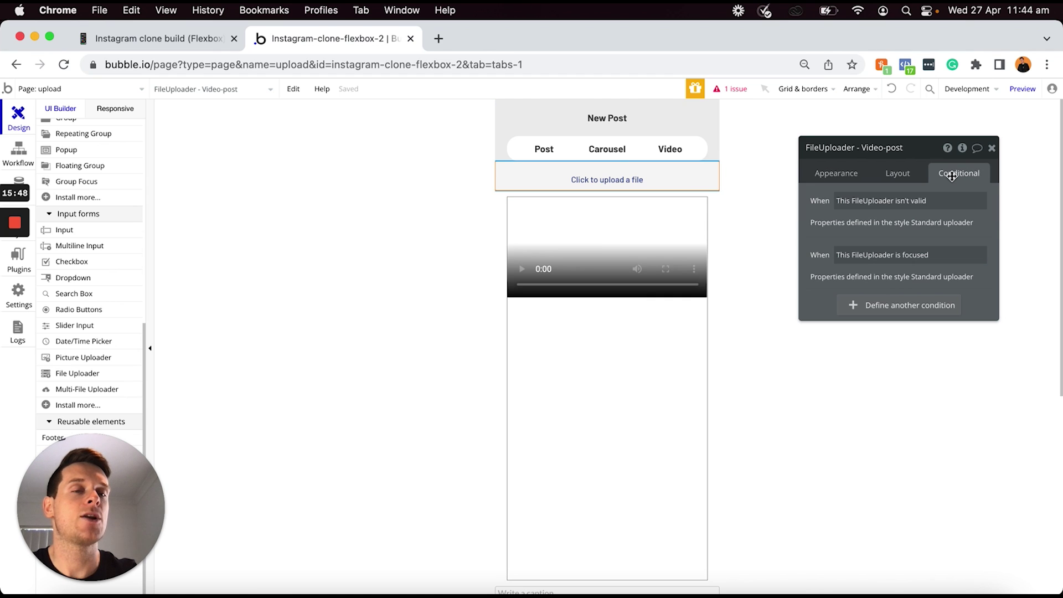
click(863, 312)
click(838, 316)
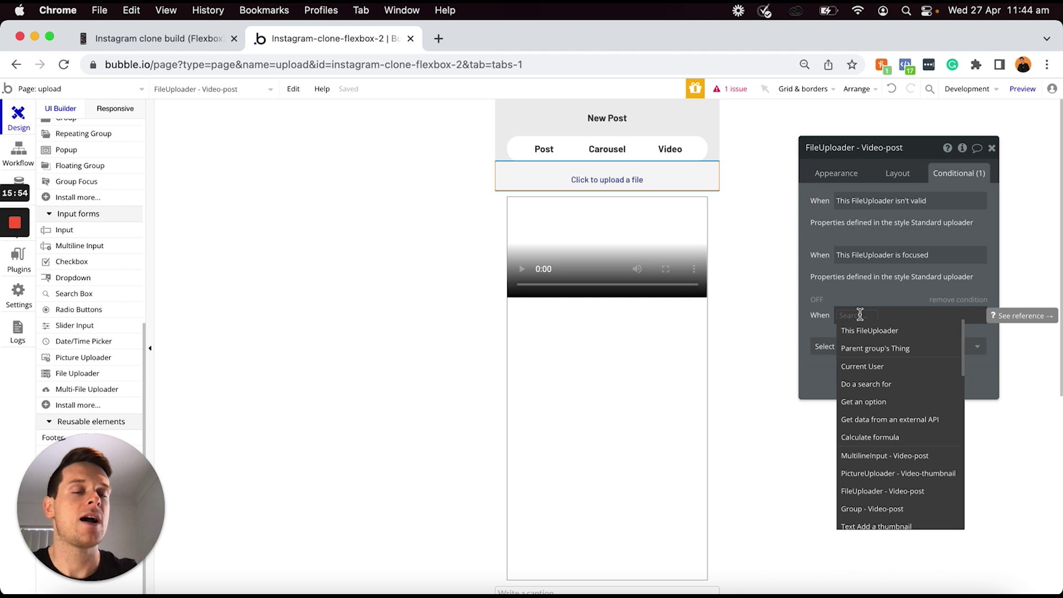
click(887, 492)
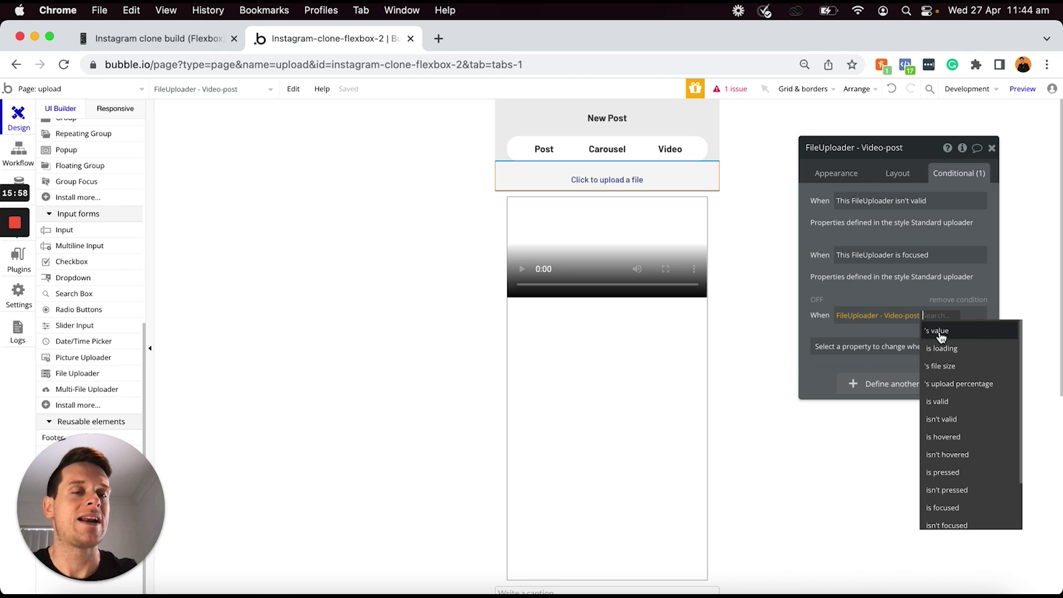
click(942, 339)
click(886, 360)
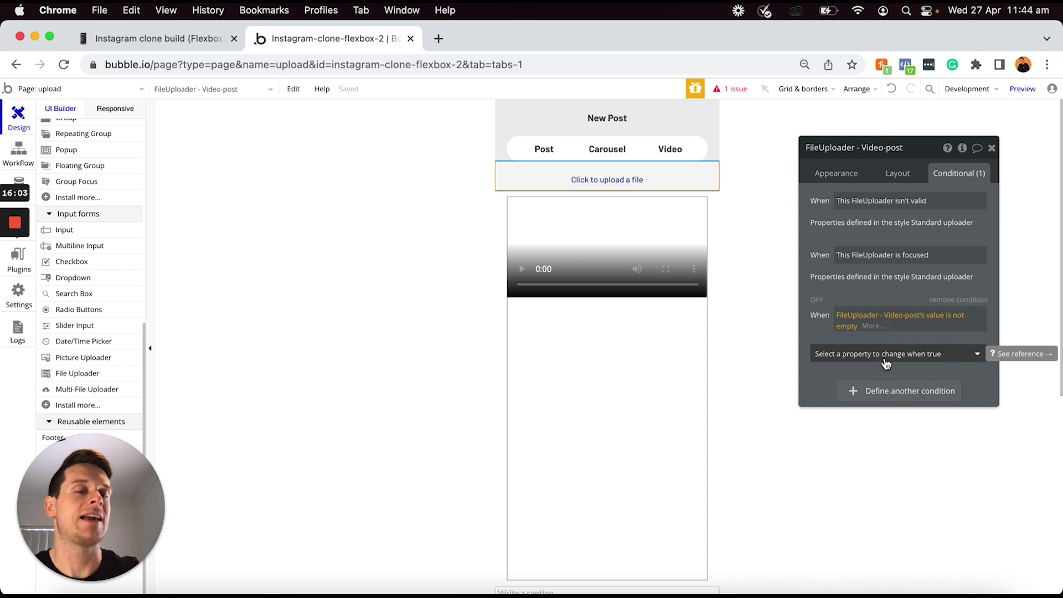
click(886, 357)
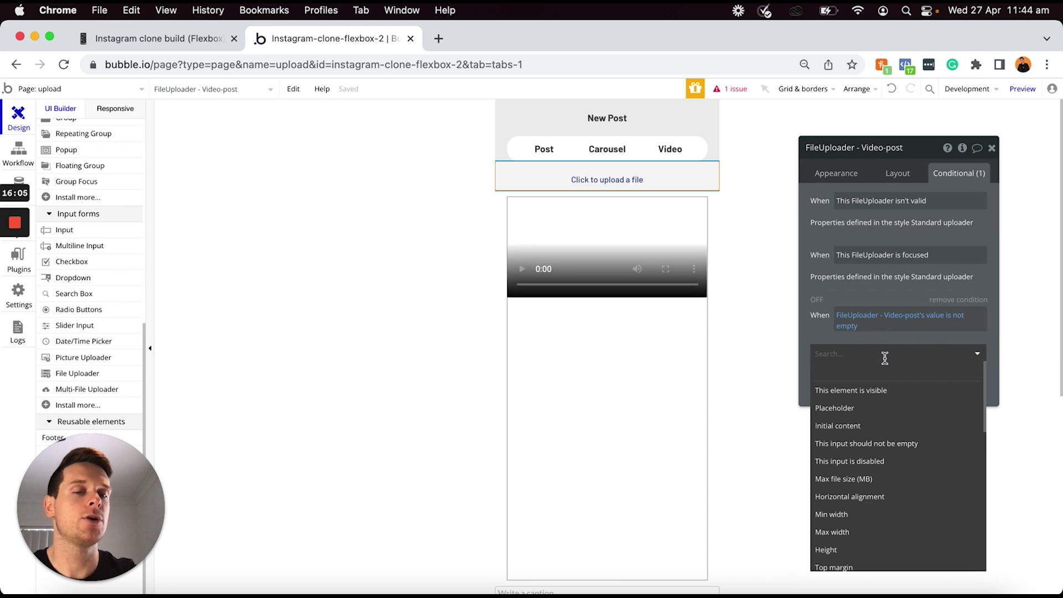
click(869, 391)
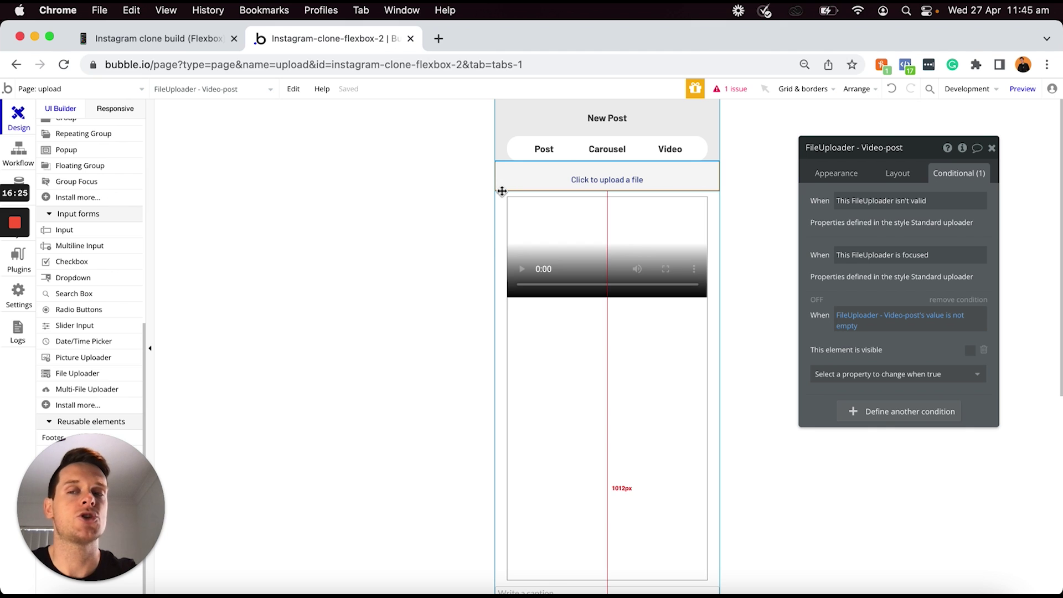
Copy the "Share" text from the Carousel-post group into the Video-post group, hiding the Carousel-post group again
scroll(111, 212, up, 8)
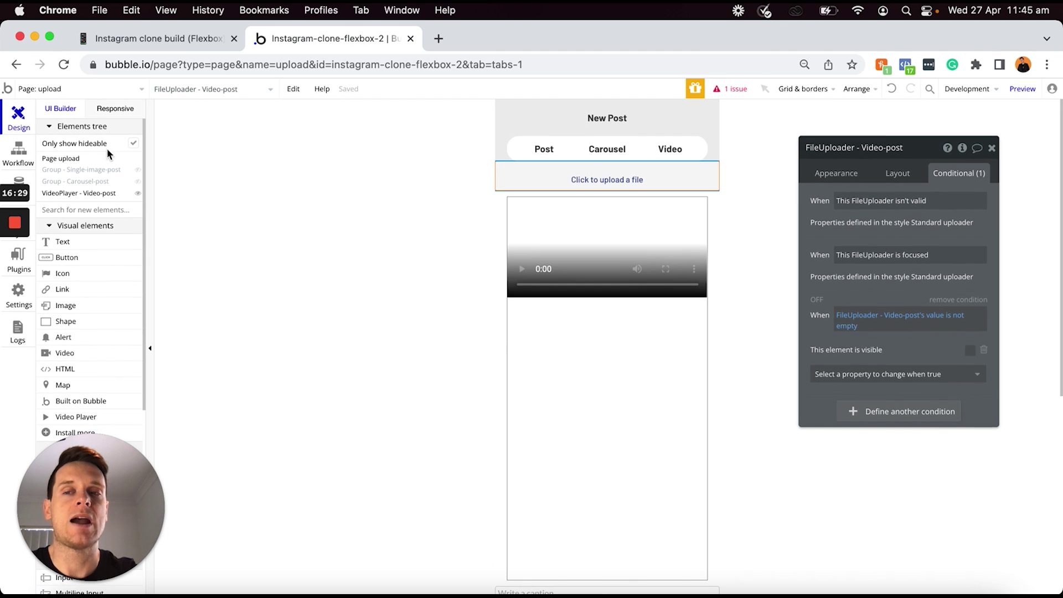
click(138, 182)
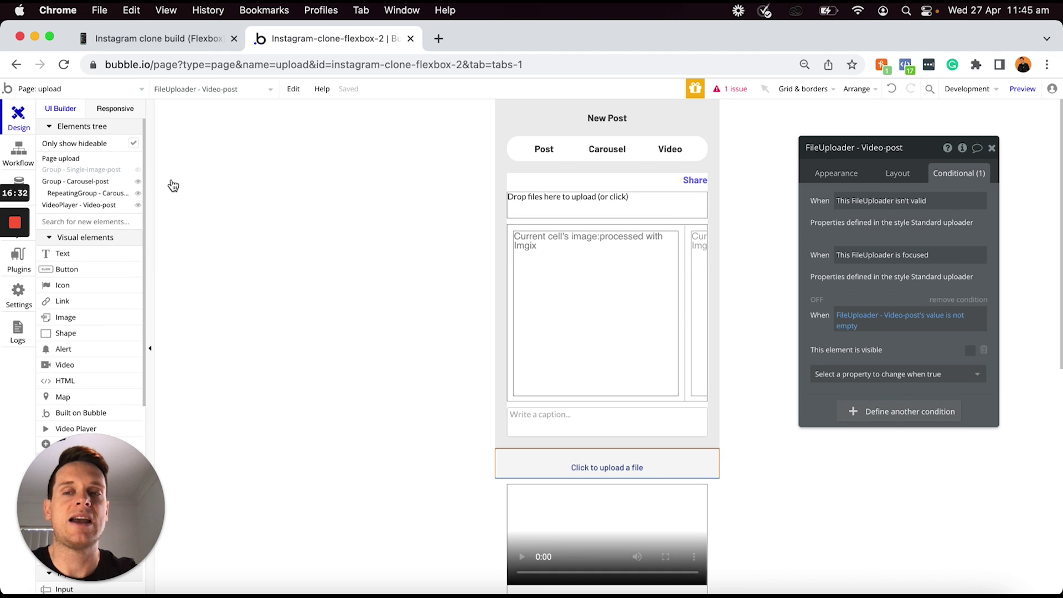
click(692, 179)
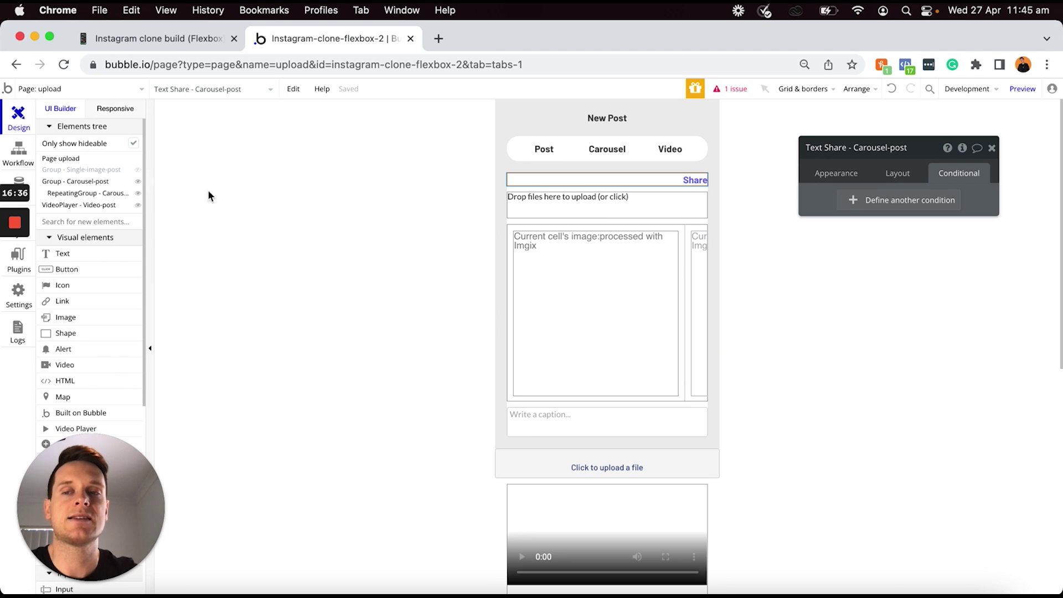
click(138, 181)
click(502, 195)
key(super+z)
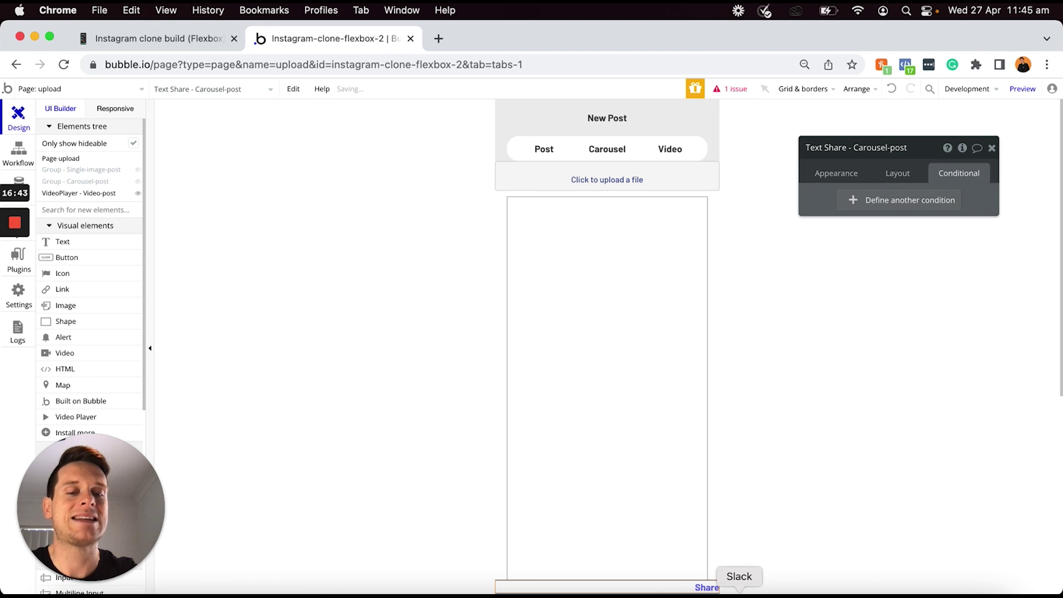
scroll(731, 532, down, 2)
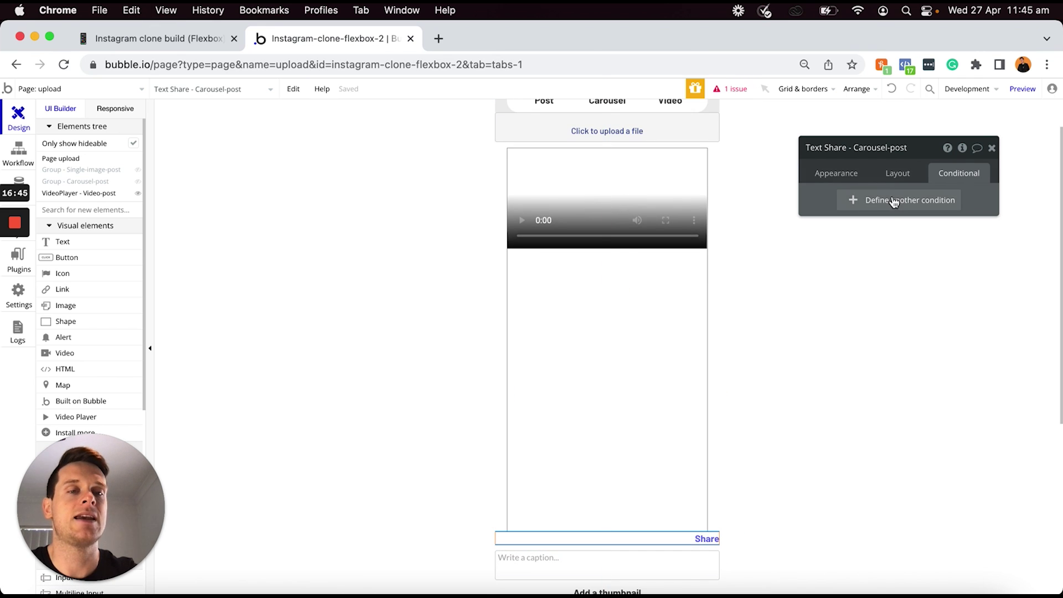
Move the copied "Share" text to the first position in the Video-post group, above the file uploader
click(898, 175)
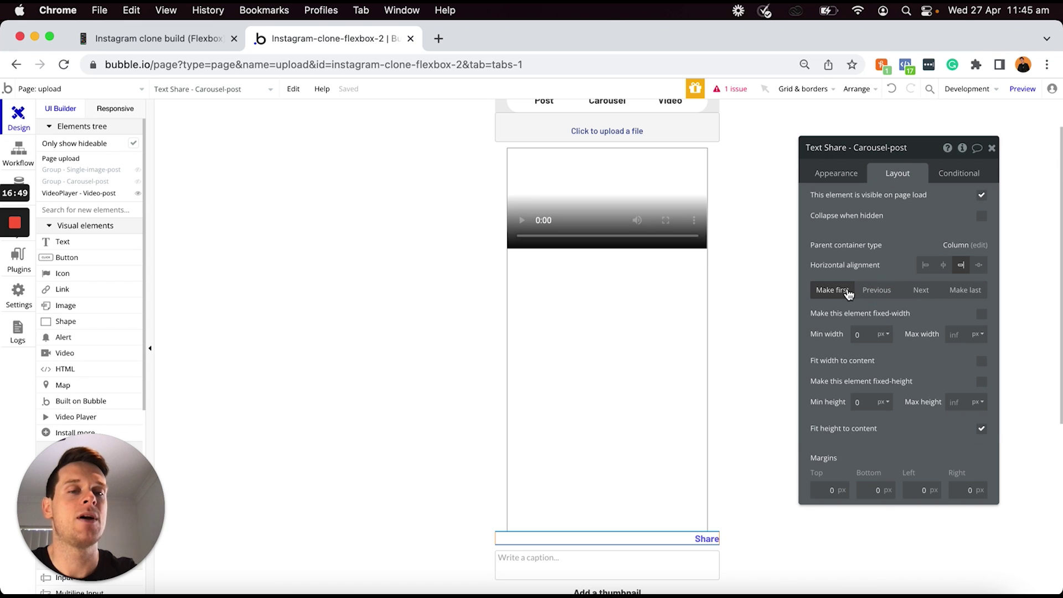
click(840, 292)
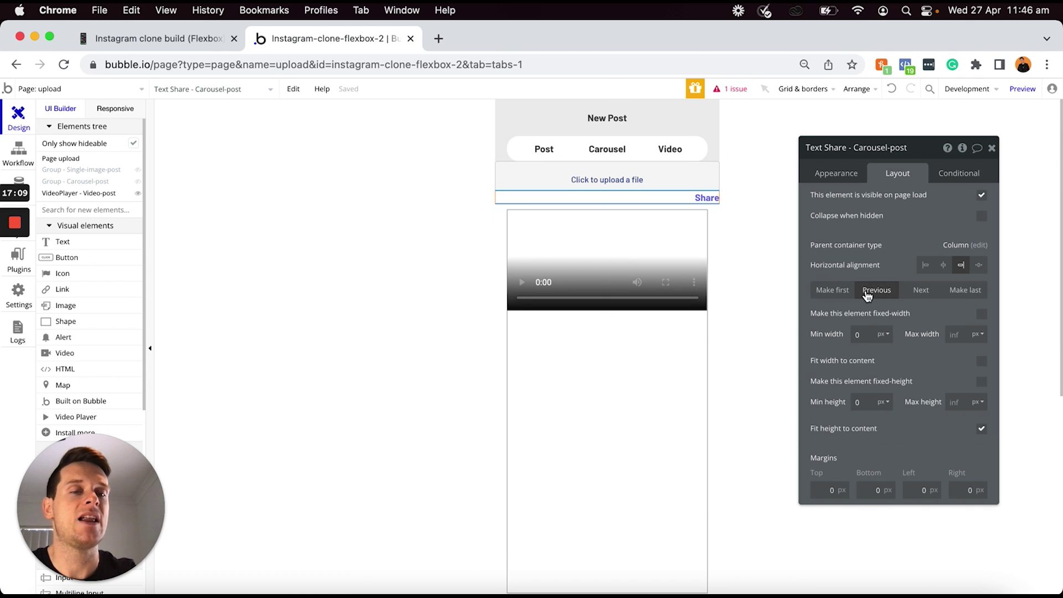
click(867, 295)
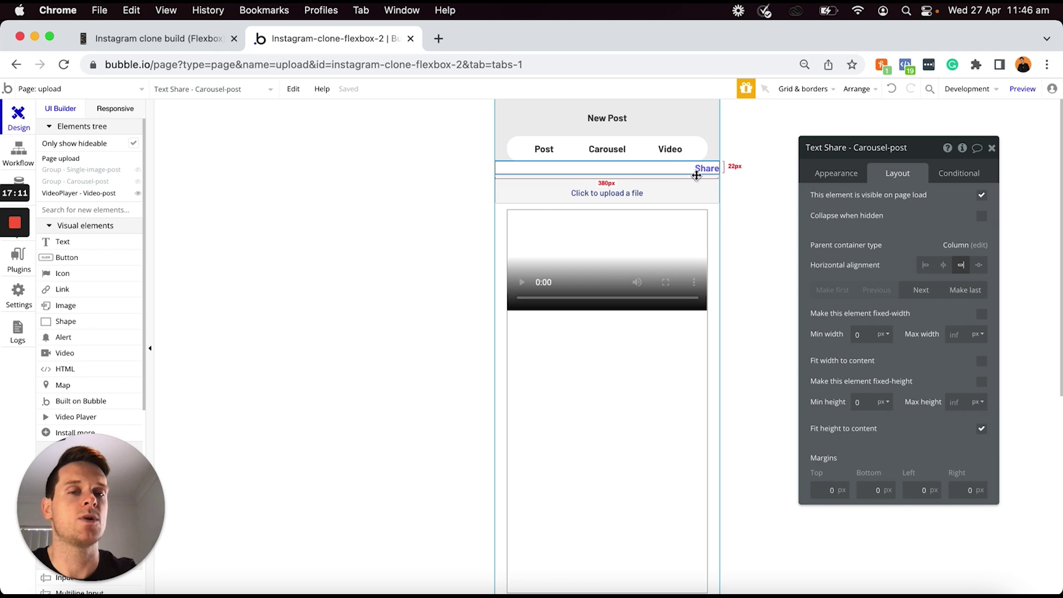
Rename the copied "Share" text element so its name refers to Video-post instead of Carousel-post
click(857, 147)
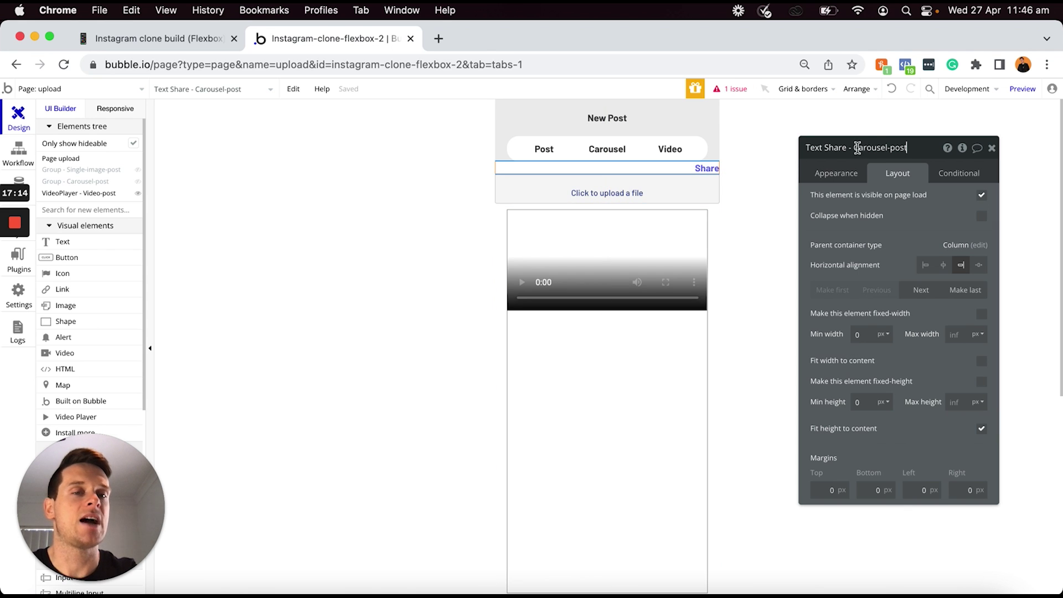
key(shift+End)
text(Vi)
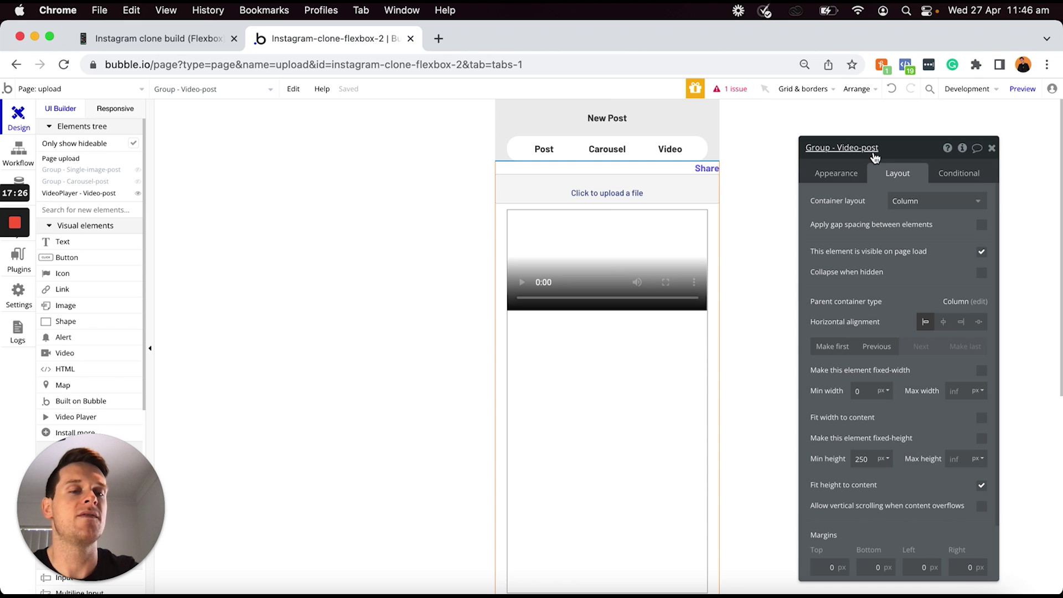
Set the Video-post group's top, bottom, left and right margins to 20 px
click(812, 568)
text(2)
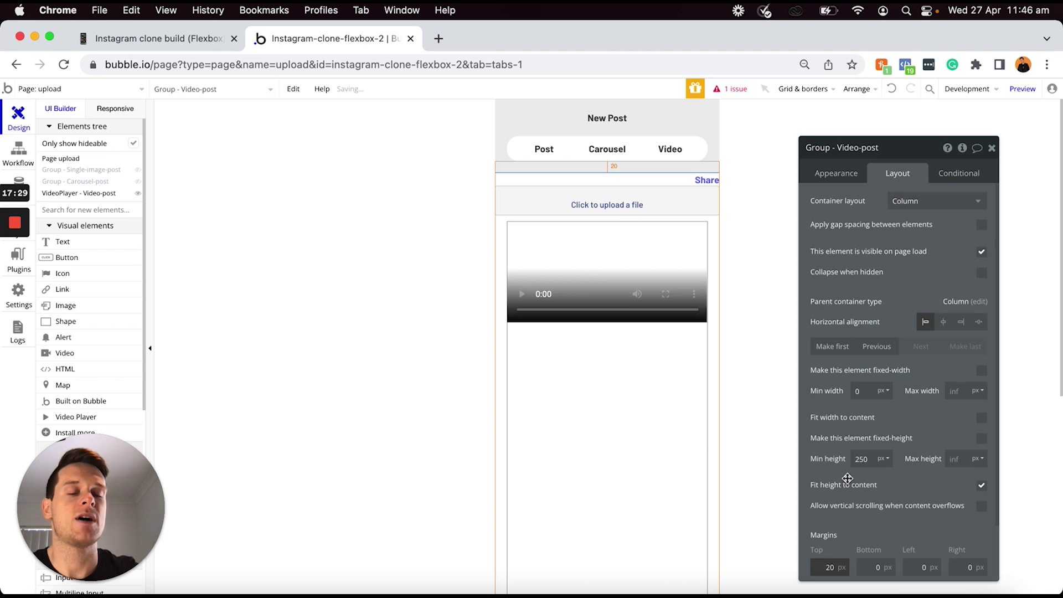
scroll(849, 478, down, 2)
click(867, 503)
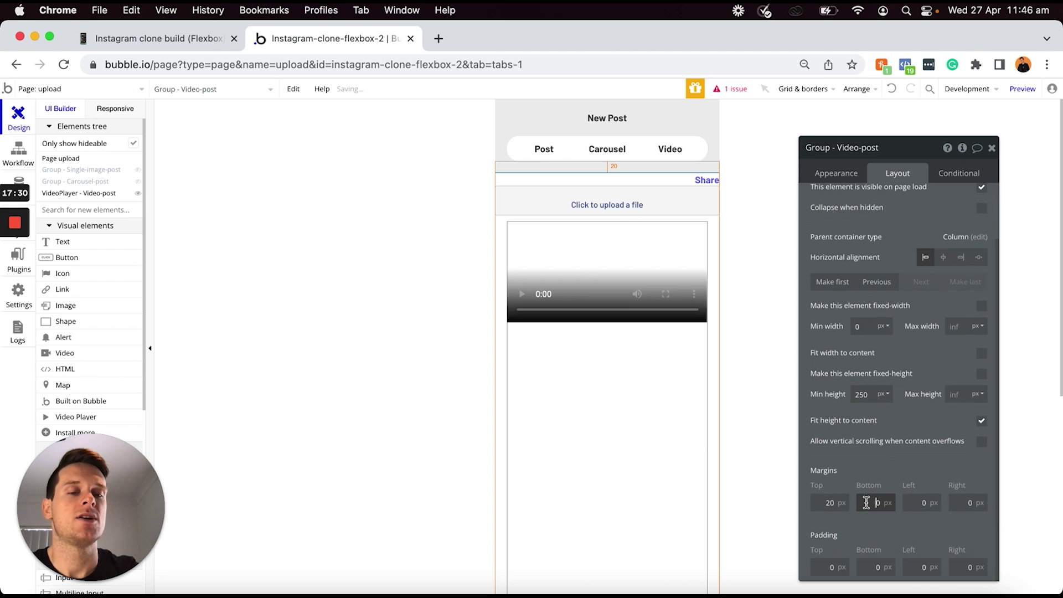
text(2)
click(911, 503)
text(2)
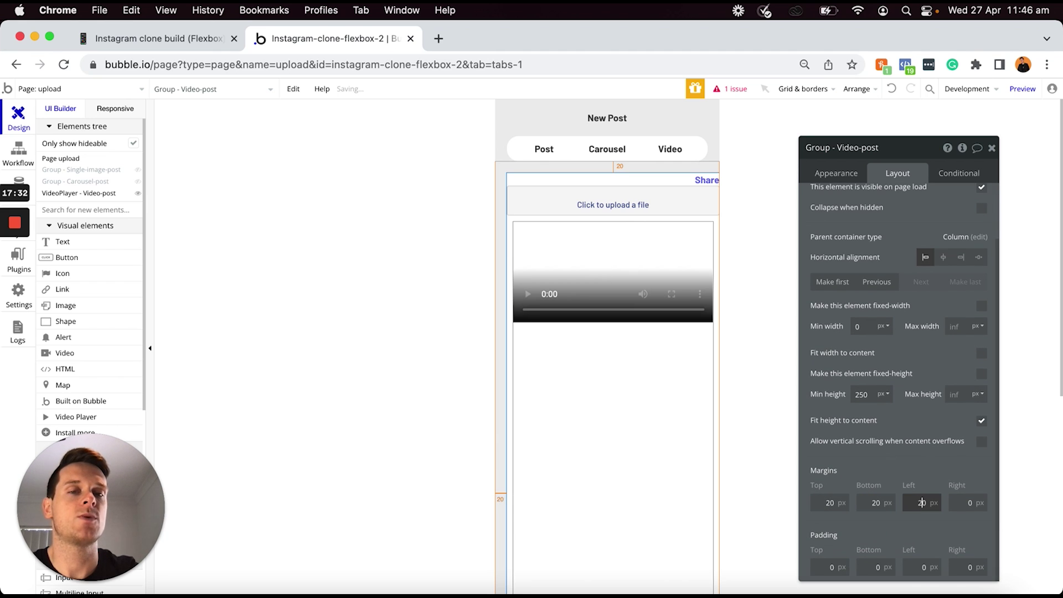
click(966, 503)
text(2)
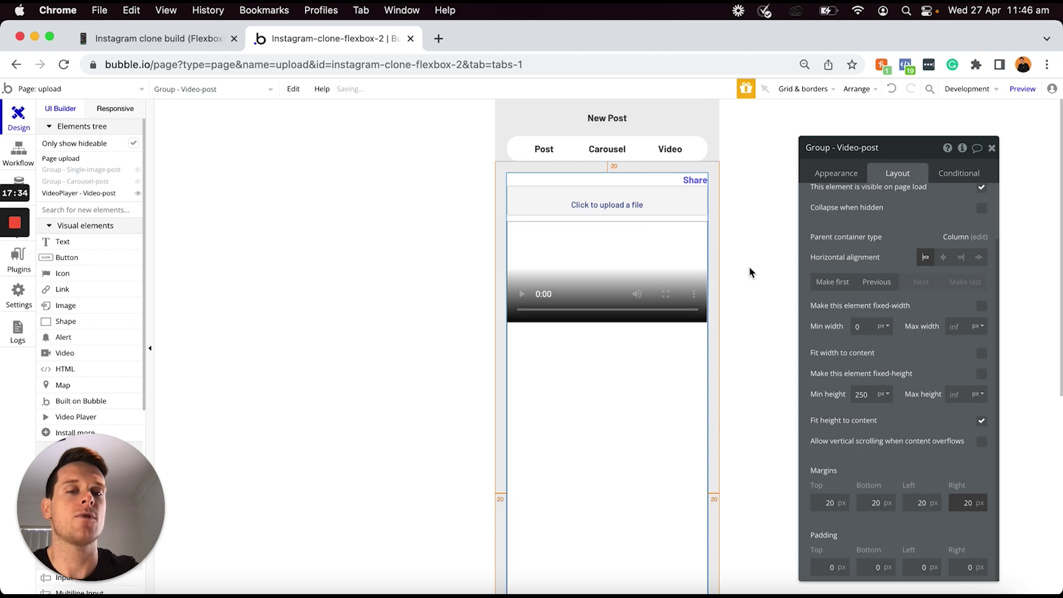
Make the Video-post group not visible on page load and set it to collapse when hidden
scroll(733, 256, down, 3)
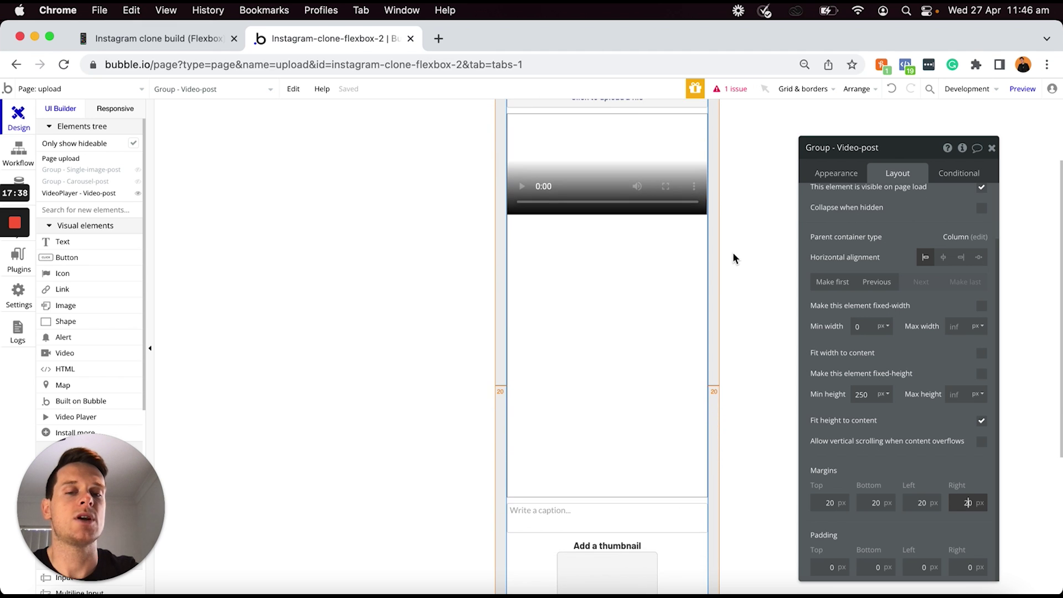
scroll(648, 347, up, 5)
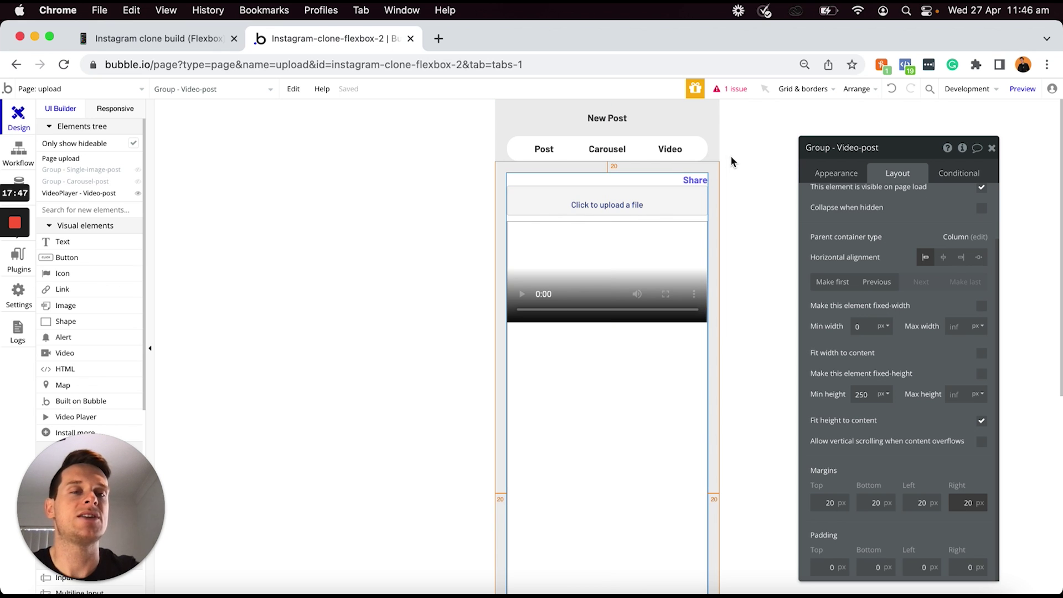
scroll(955, 262, up, 2)
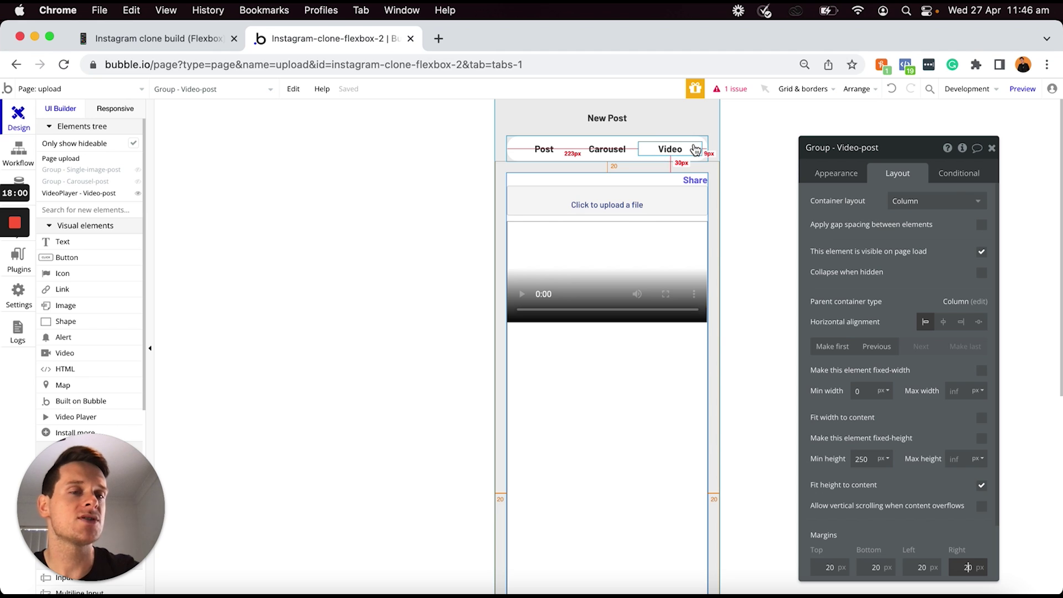
click(981, 253)
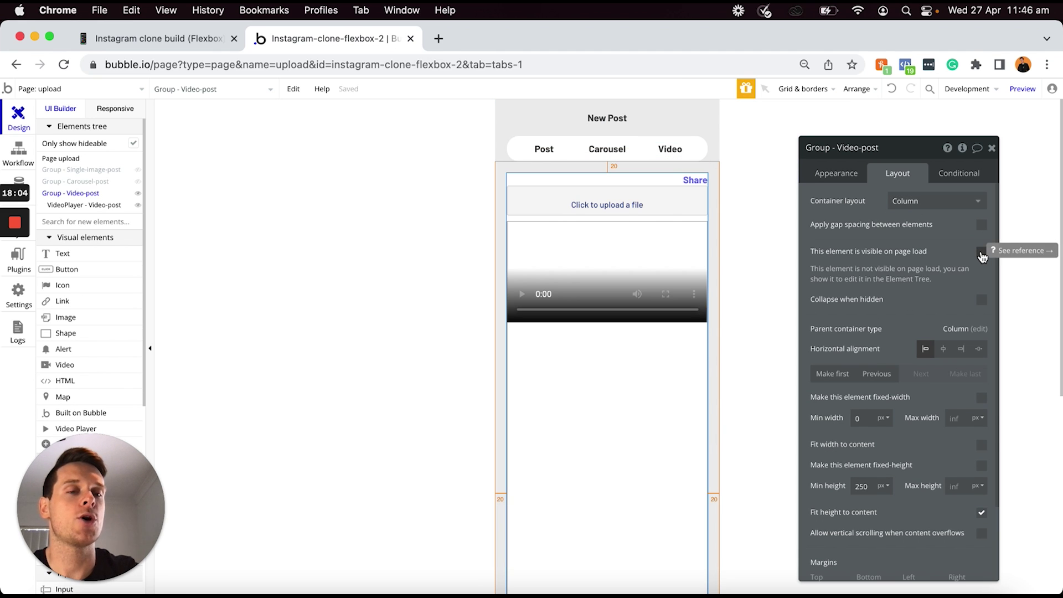
click(984, 304)
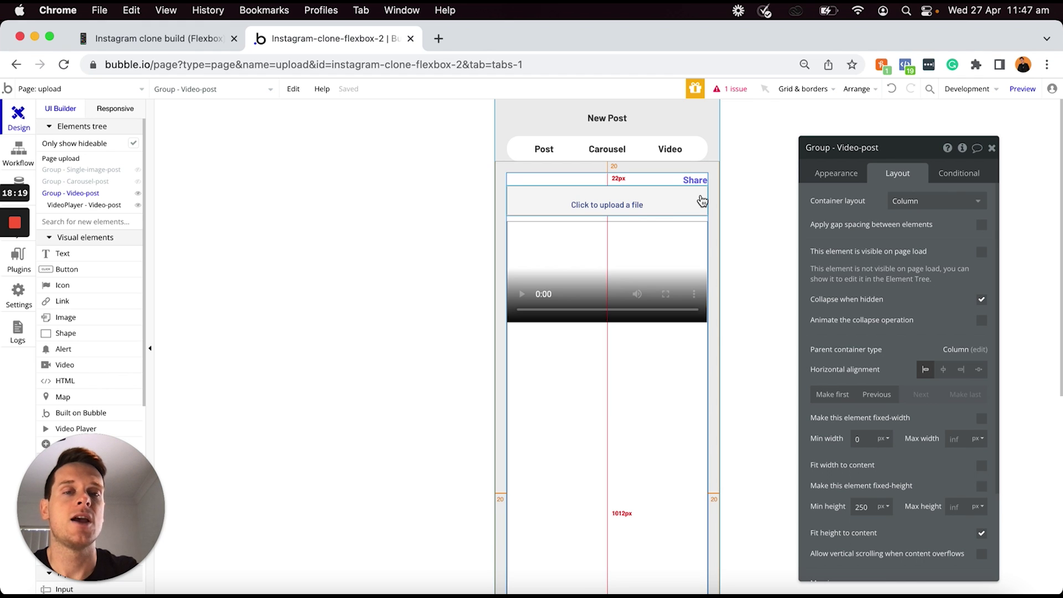
Show the Single-image-post and Carousel-post groups and review all three post groups together with the Post, Carousel and Video tabs
click(138, 170)
click(137, 181)
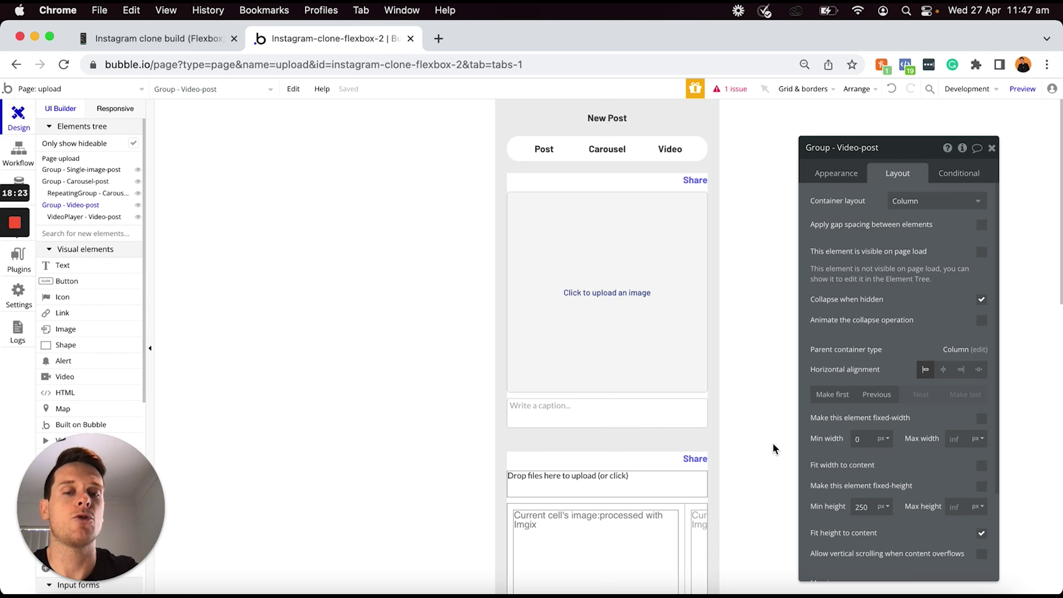
scroll(772, 448, down, 10)
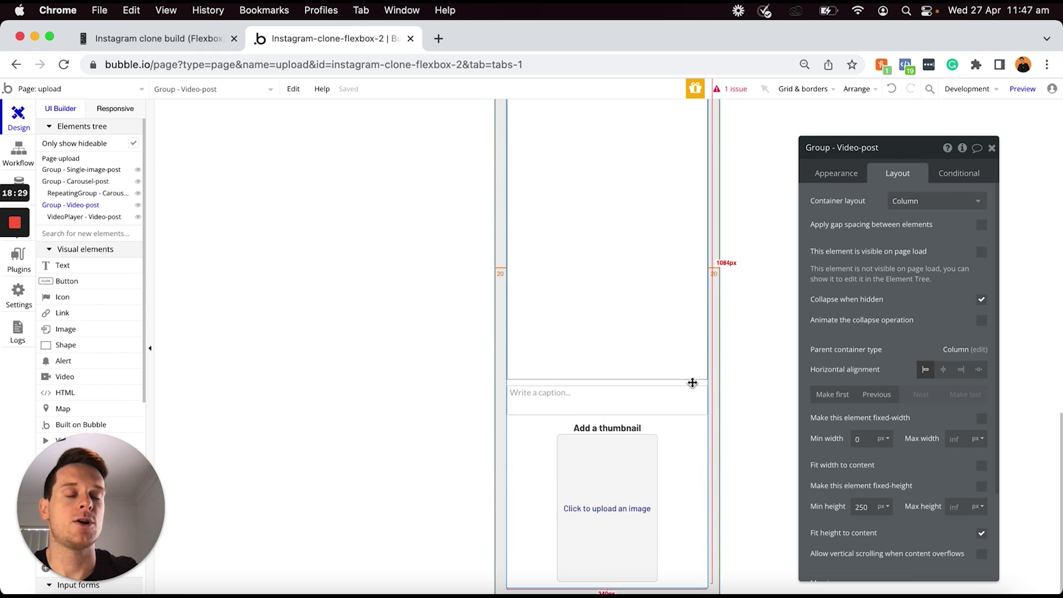
scroll(694, 387, up, 5)
scroll(694, 388, up, 6)
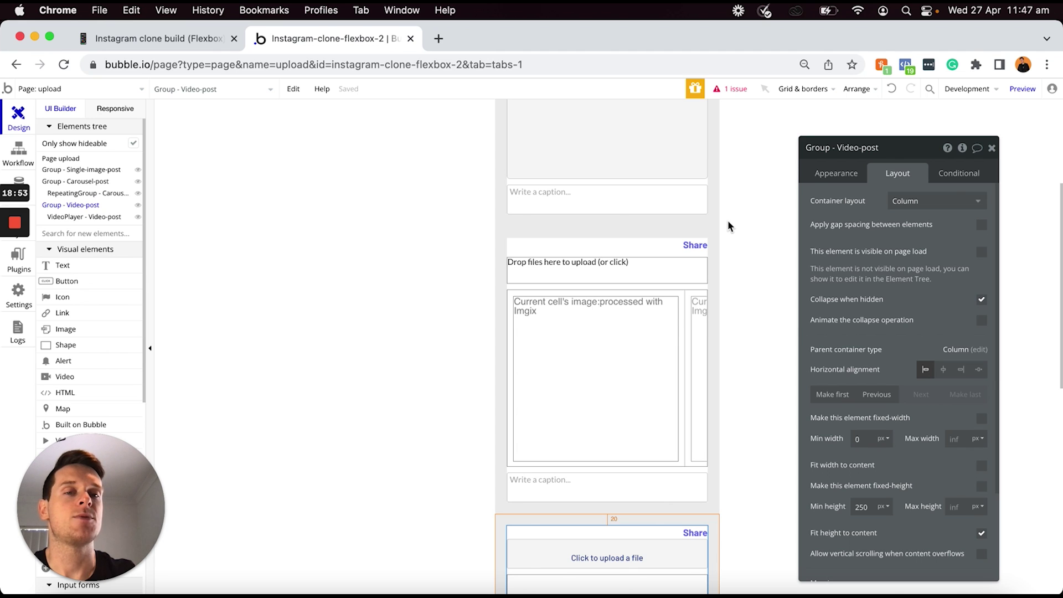
scroll(728, 226, up, 5)
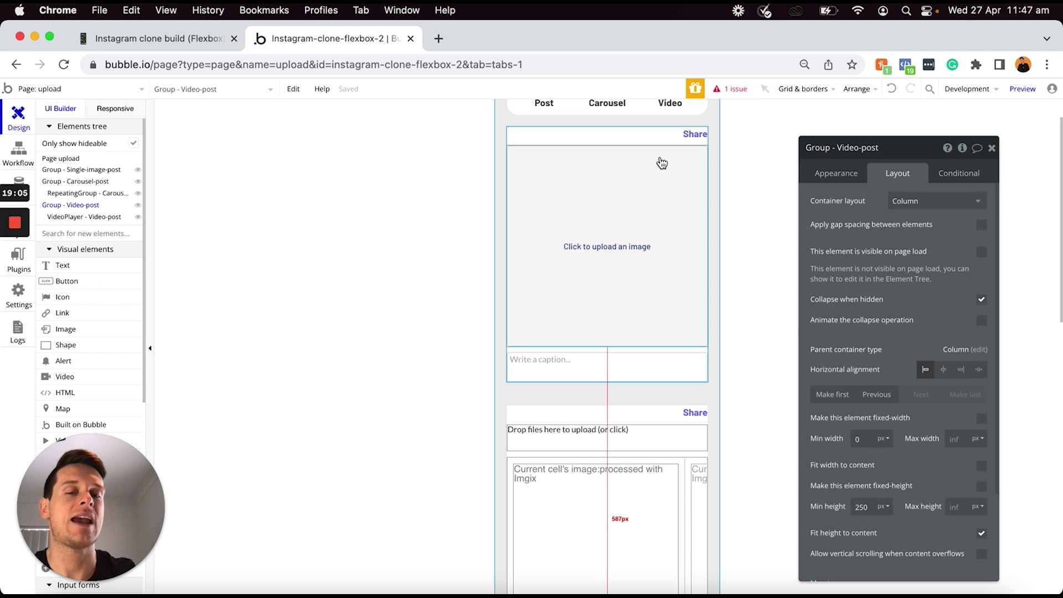
scroll(656, 188, down, 5)
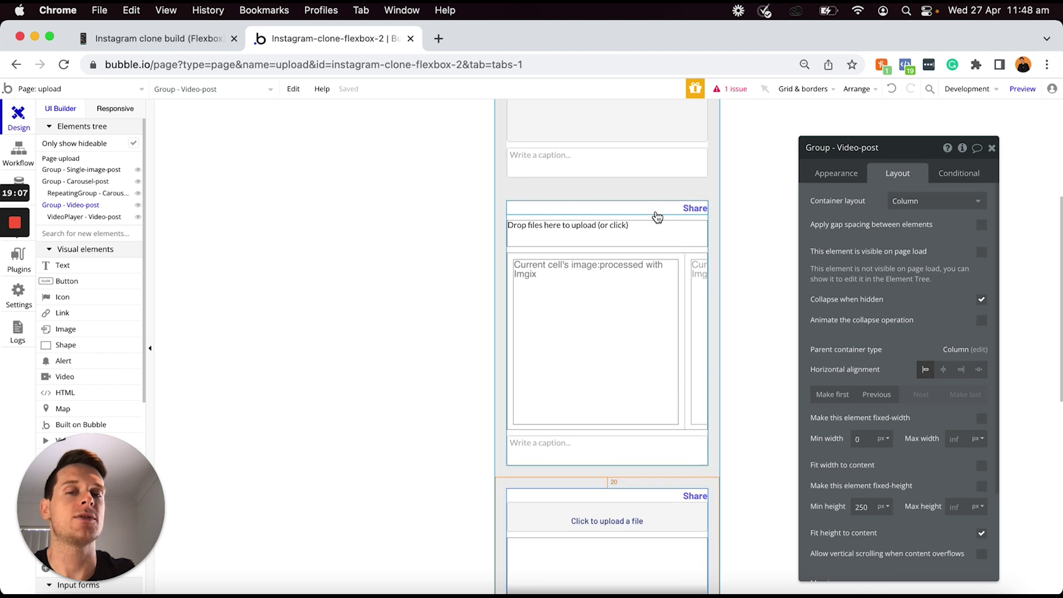
scroll(658, 216, down, 5)
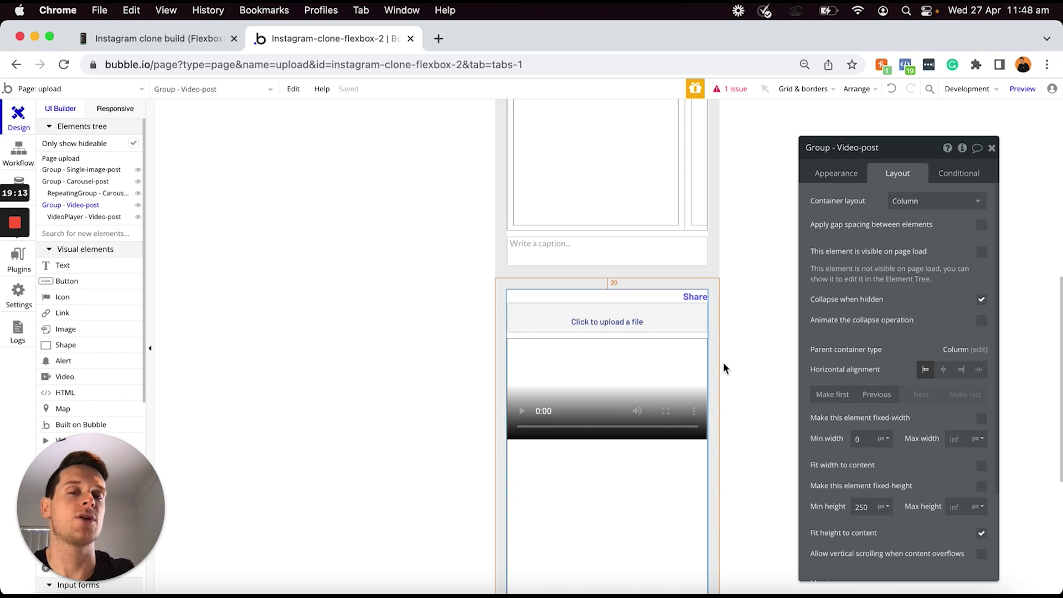
scroll(724, 362, up, 7)
scroll(723, 362, up, 5)
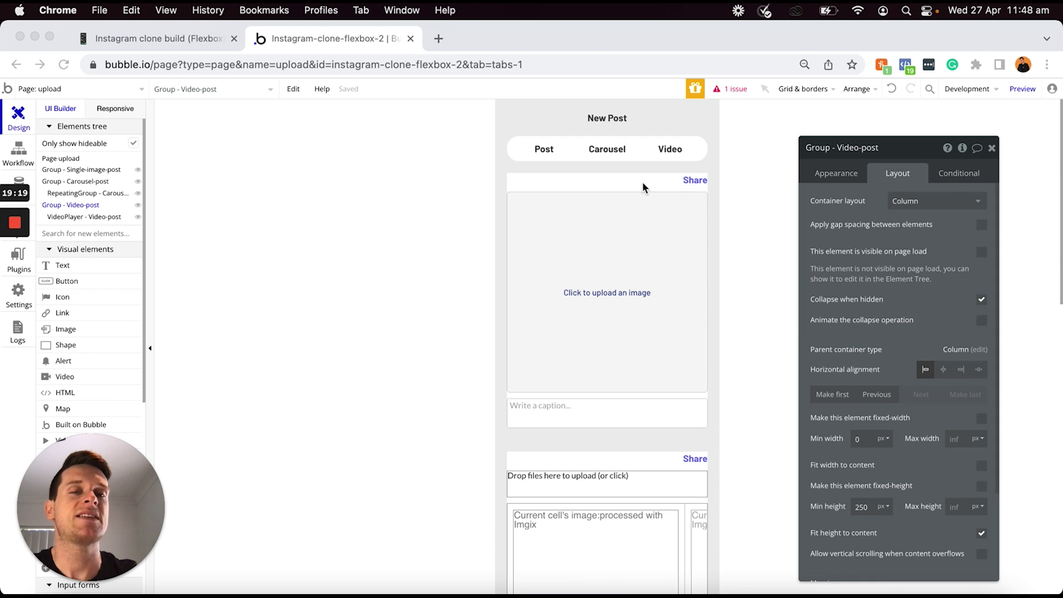
click(543, 149)
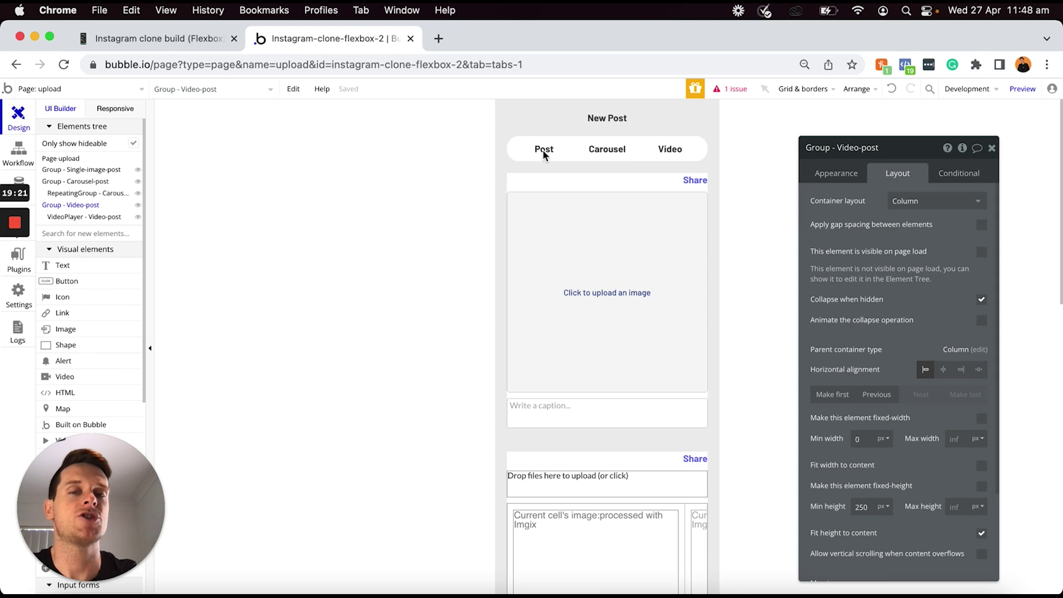
mouse_move(571, 156)
mouse_down()
mouse_move(634, 155)
mouse_move(571, 156)
mouse_up()
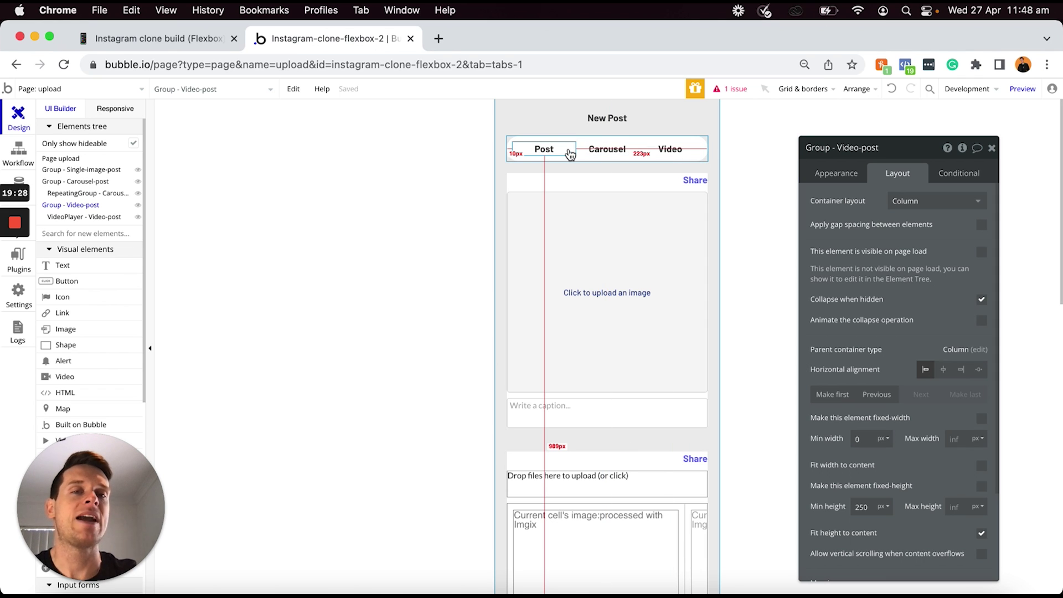
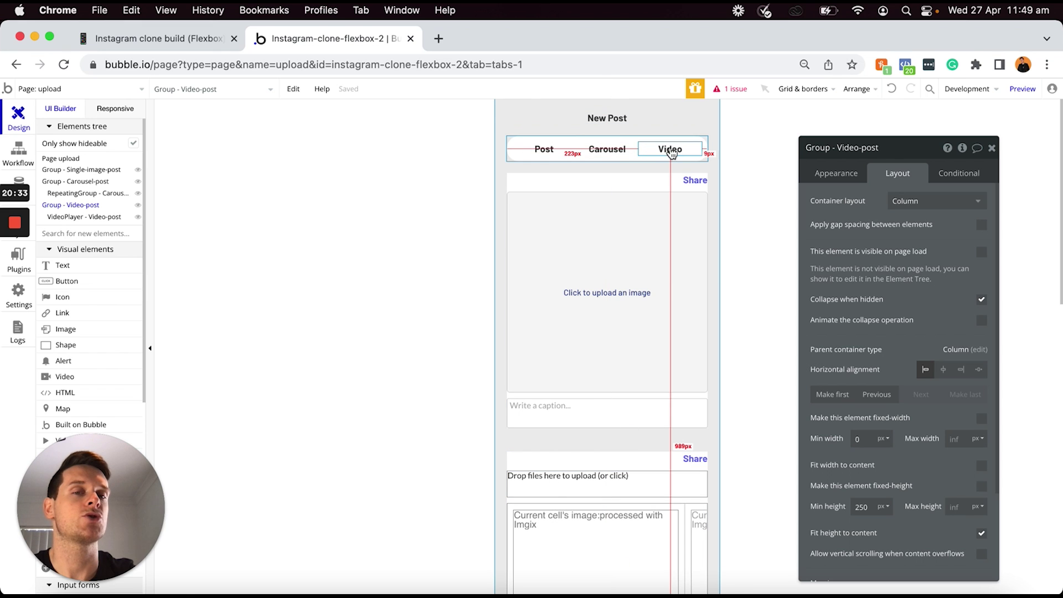
click(625, 159)
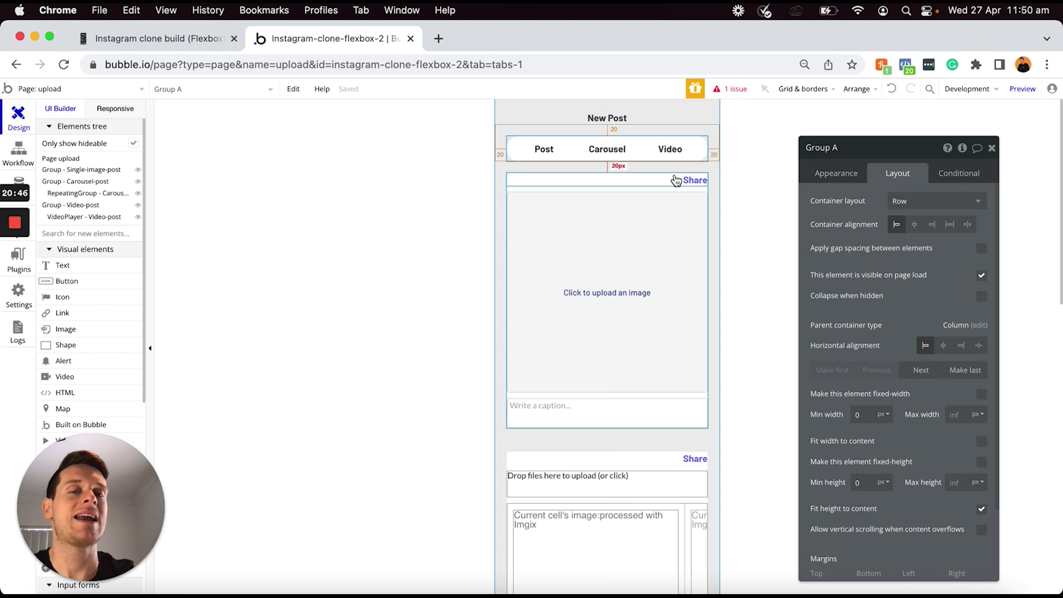
Add a yes/no custom state named "Display-single-post" to the upload page, with yes as its default value
click(711, 109)
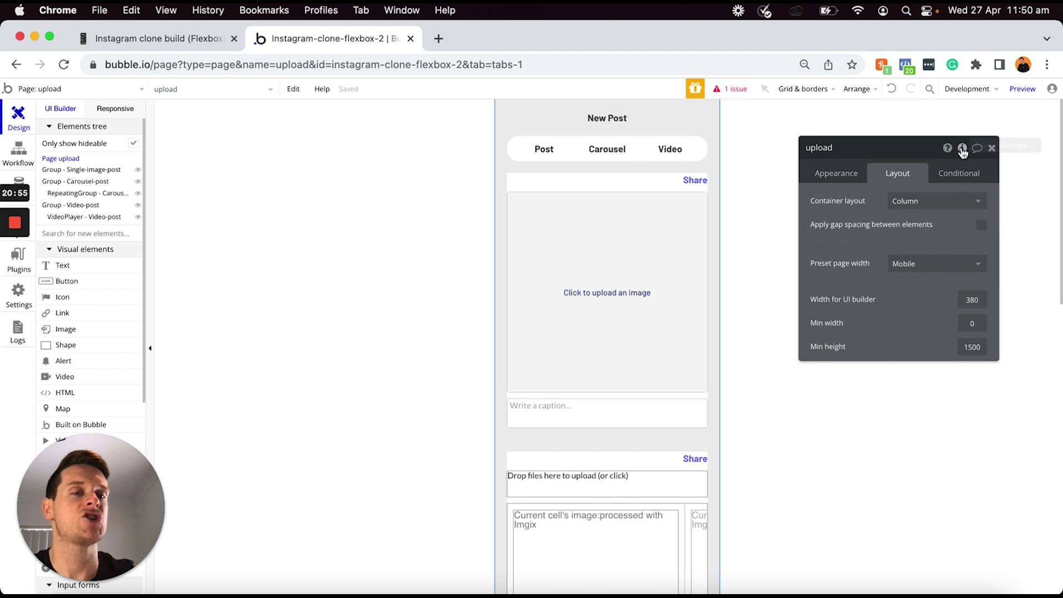
click(963, 148)
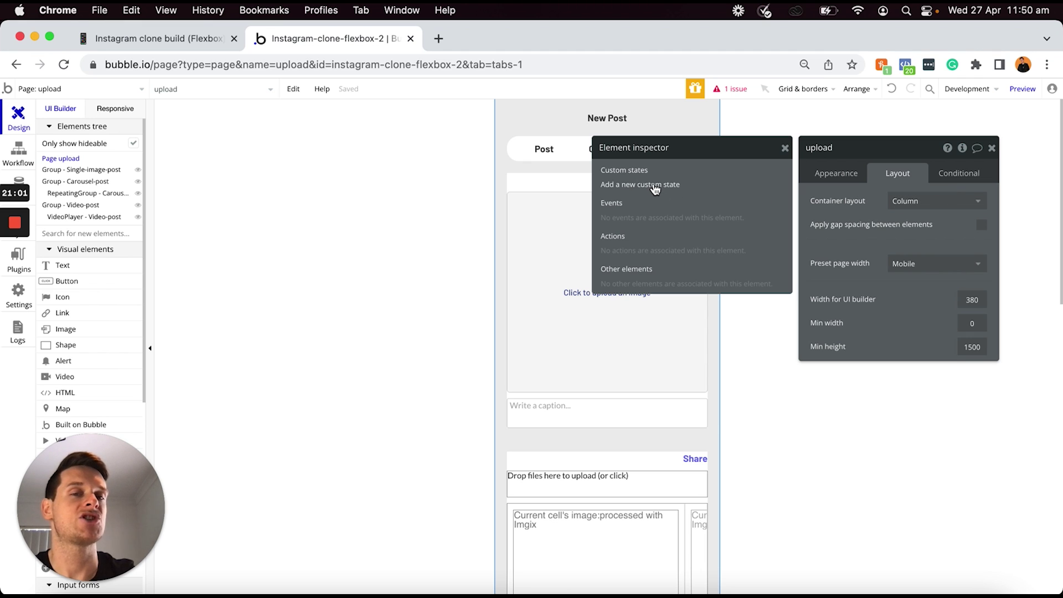
click(656, 187)
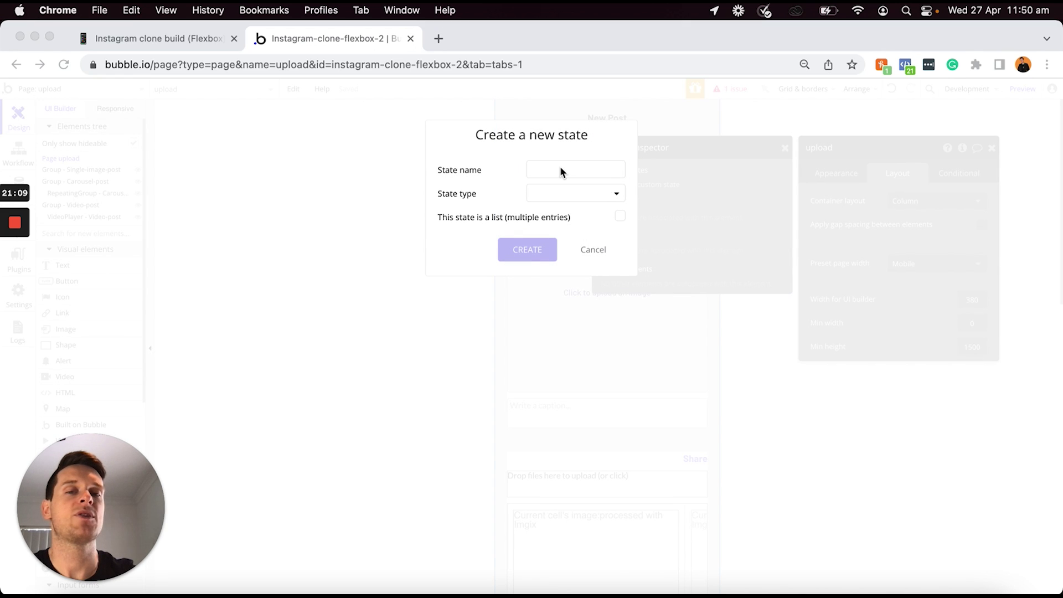
click(558, 168)
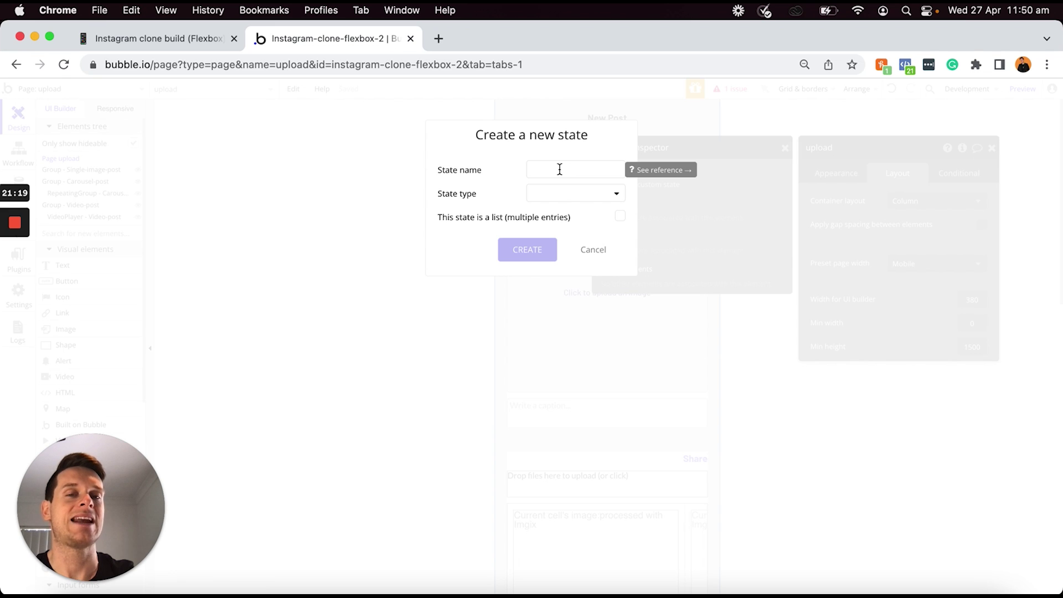
click(554, 166)
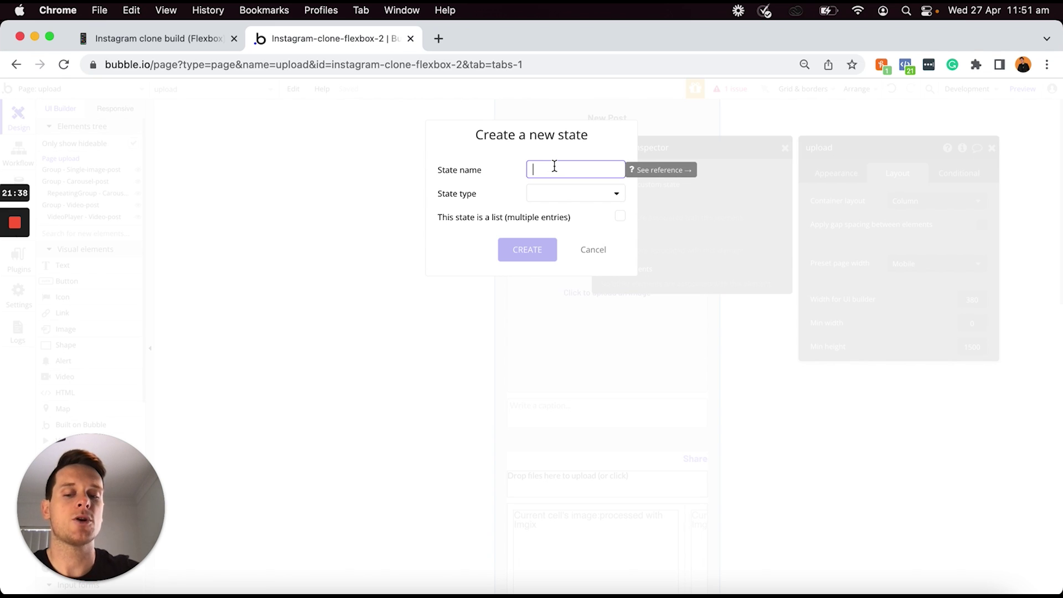
text(Displa)
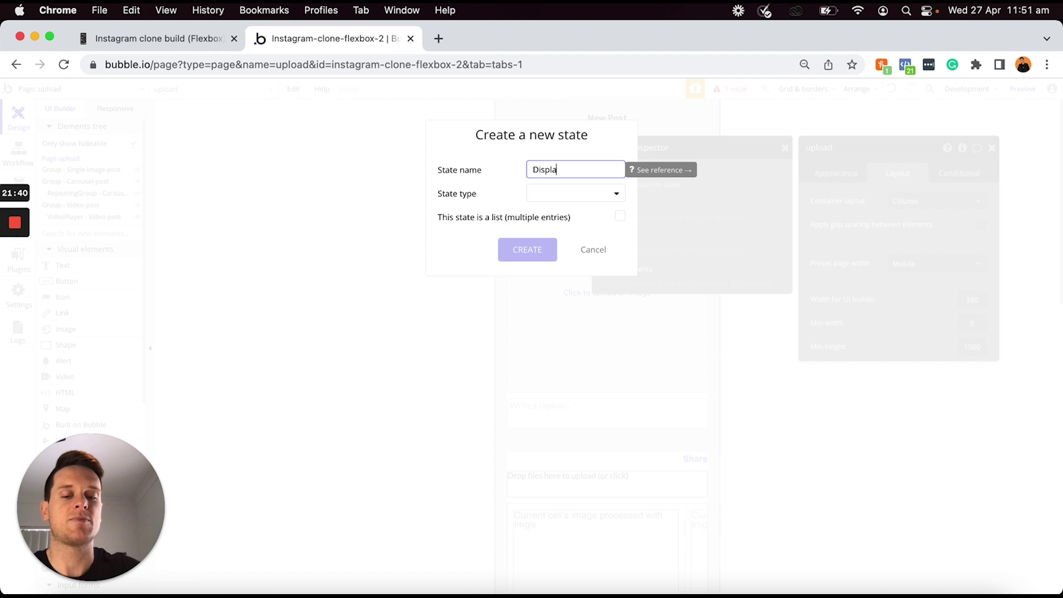
text(y-single-post)
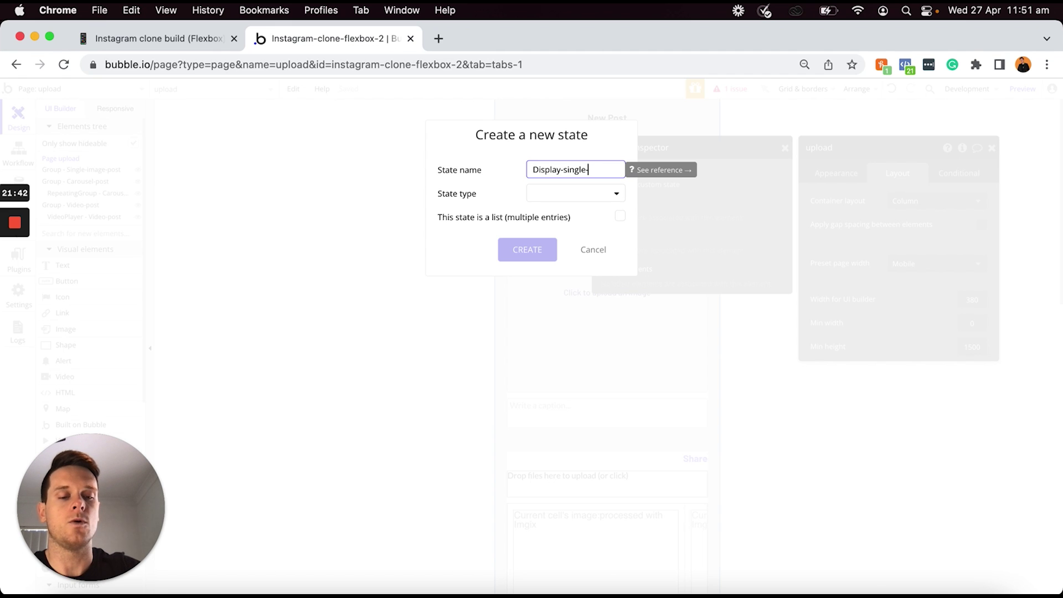
click(562, 194)
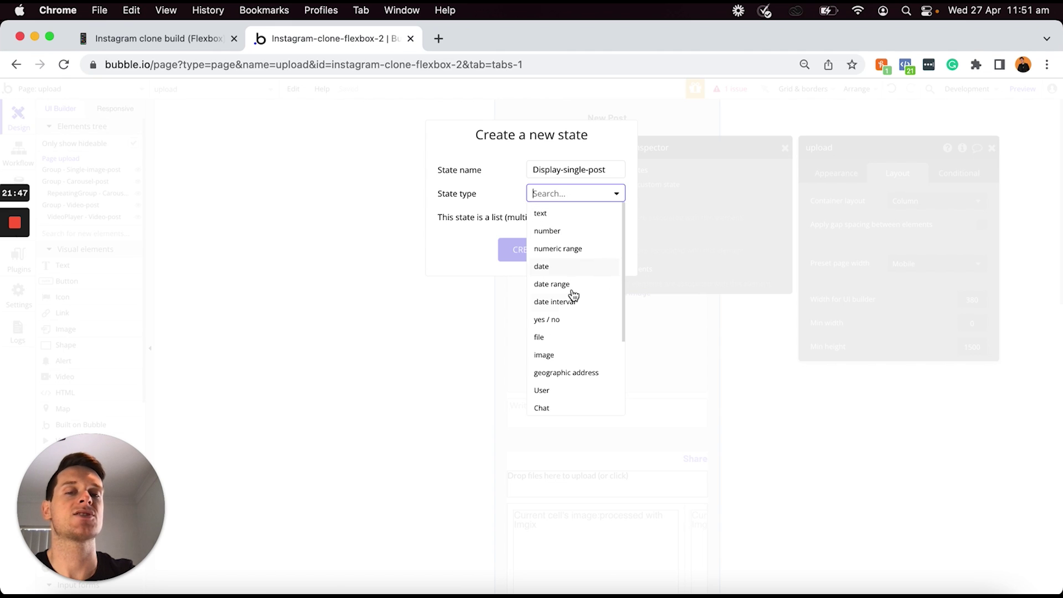
click(561, 324)
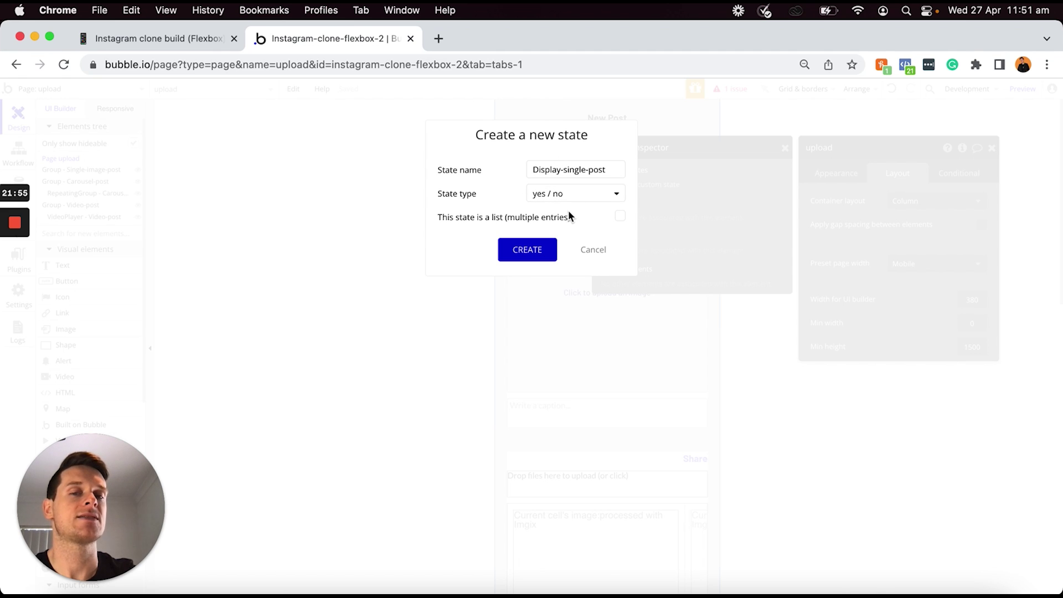
click(527, 249)
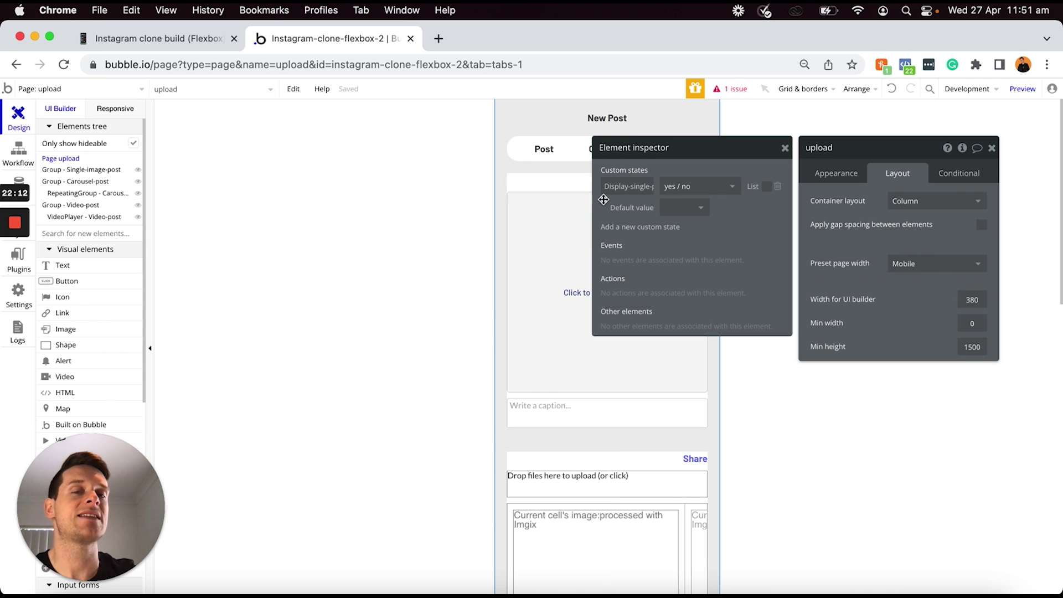
click(700, 208)
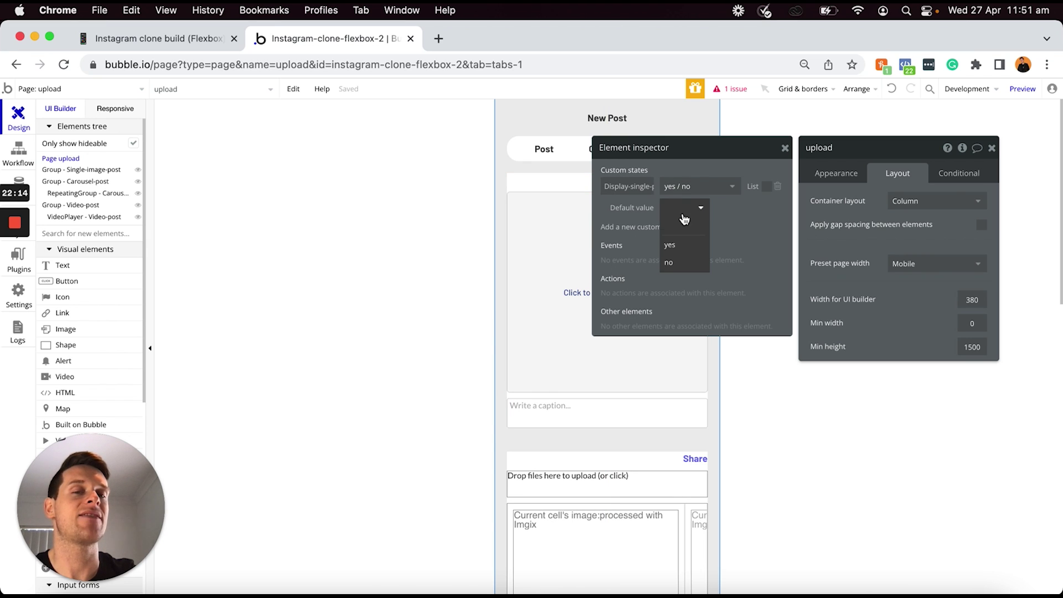
click(685, 247)
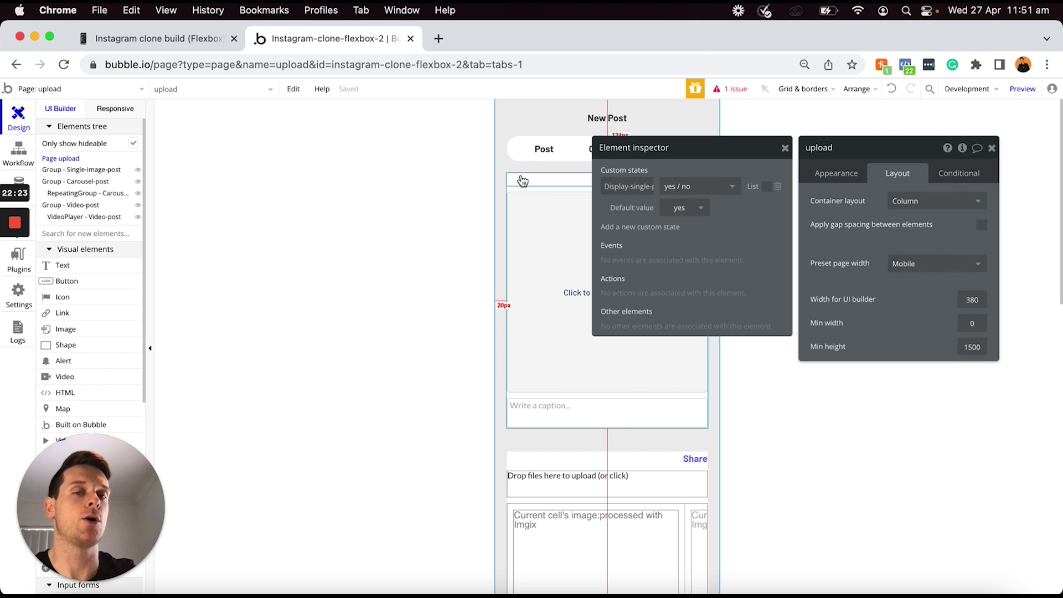
Add a yes/no custom state named "Display-carousel-post" to the upload page, with no as its default value
click(634, 228)
text(Display-carousel-post)
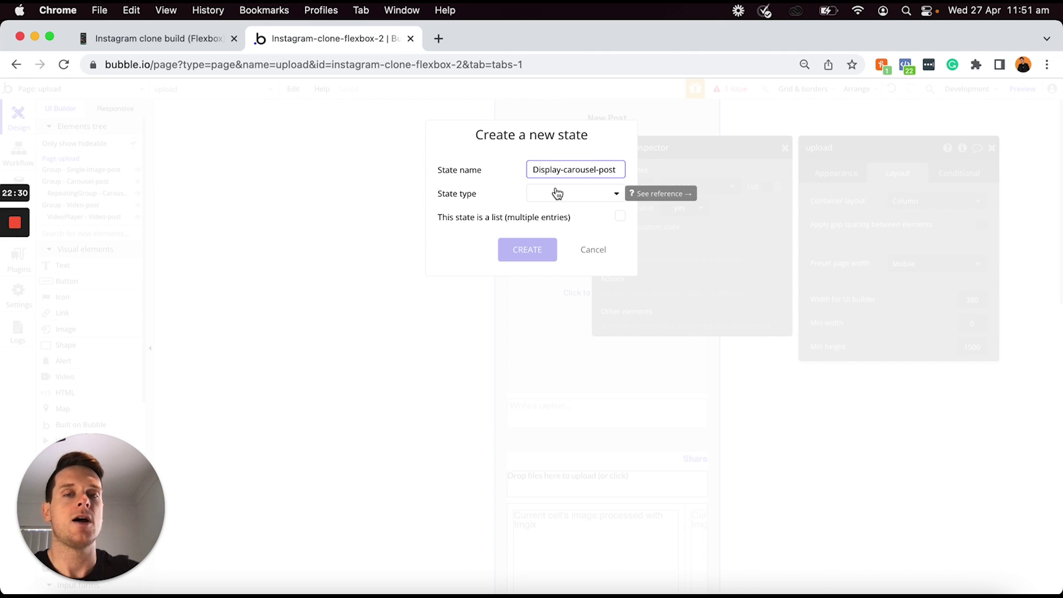
click(557, 193)
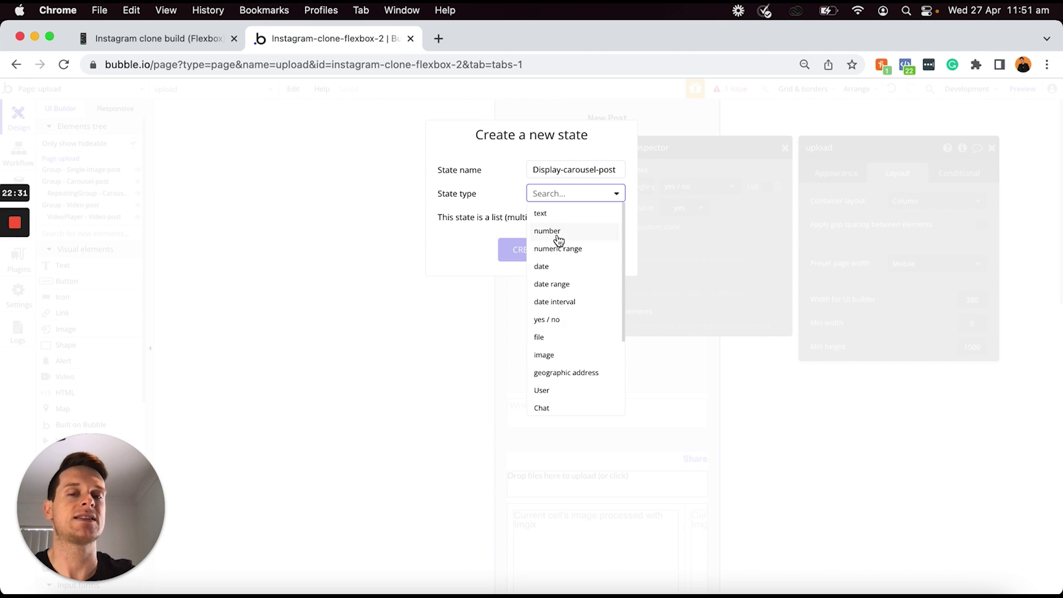
click(559, 321)
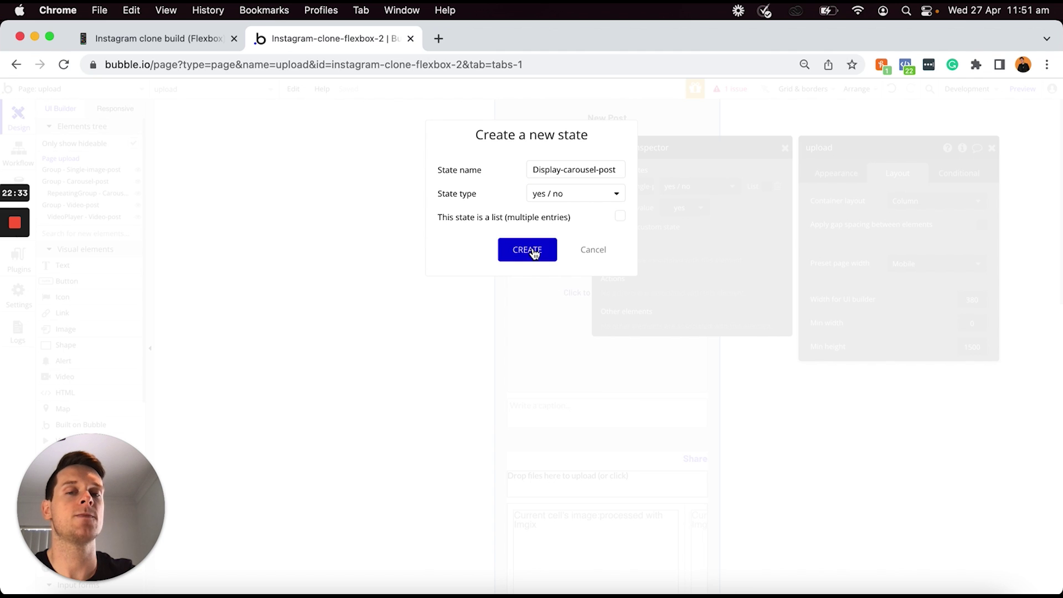
click(528, 250)
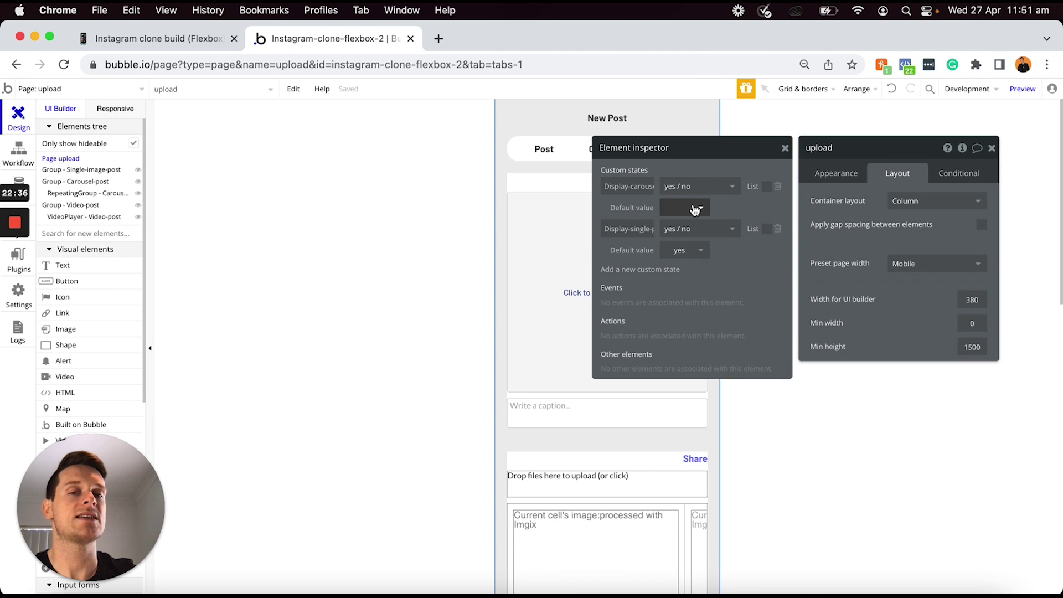
click(691, 207)
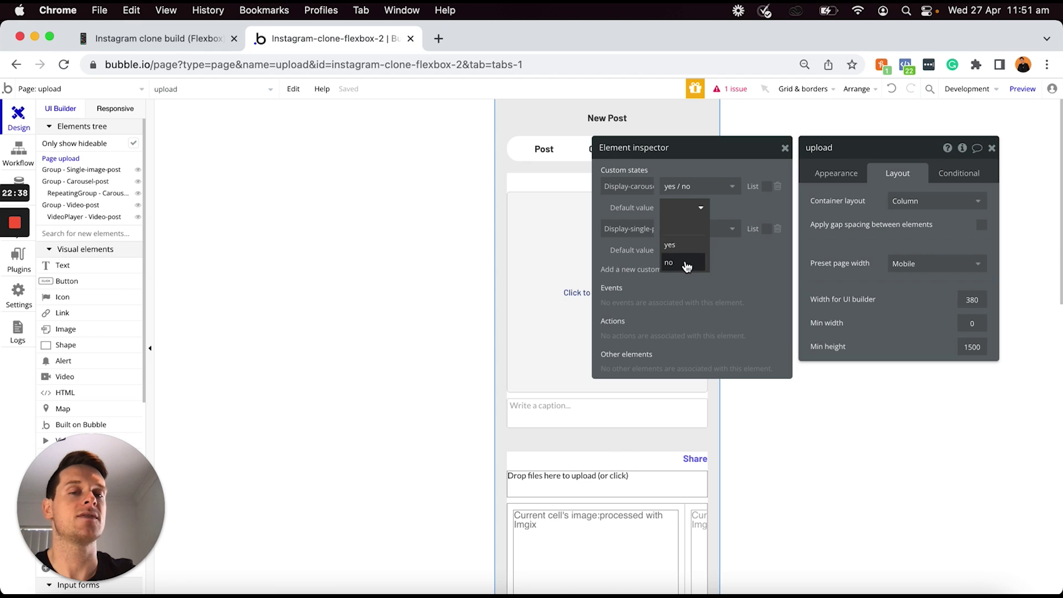
click(684, 265)
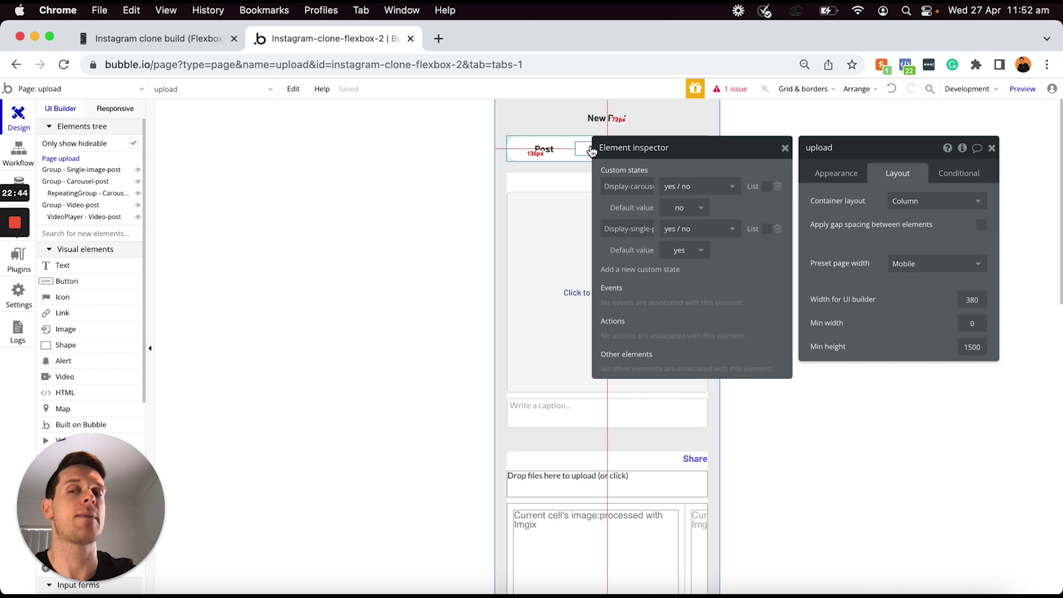
Add a yes/no custom state named "Display-video-post" with default value no, and close the page's element inspector
click(640, 272)
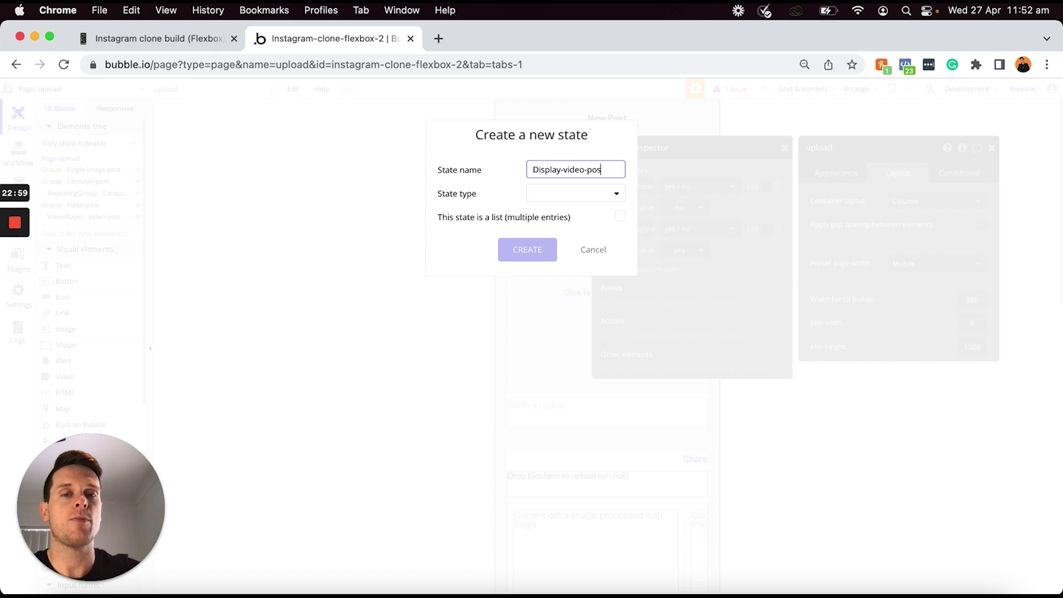
click(590, 192)
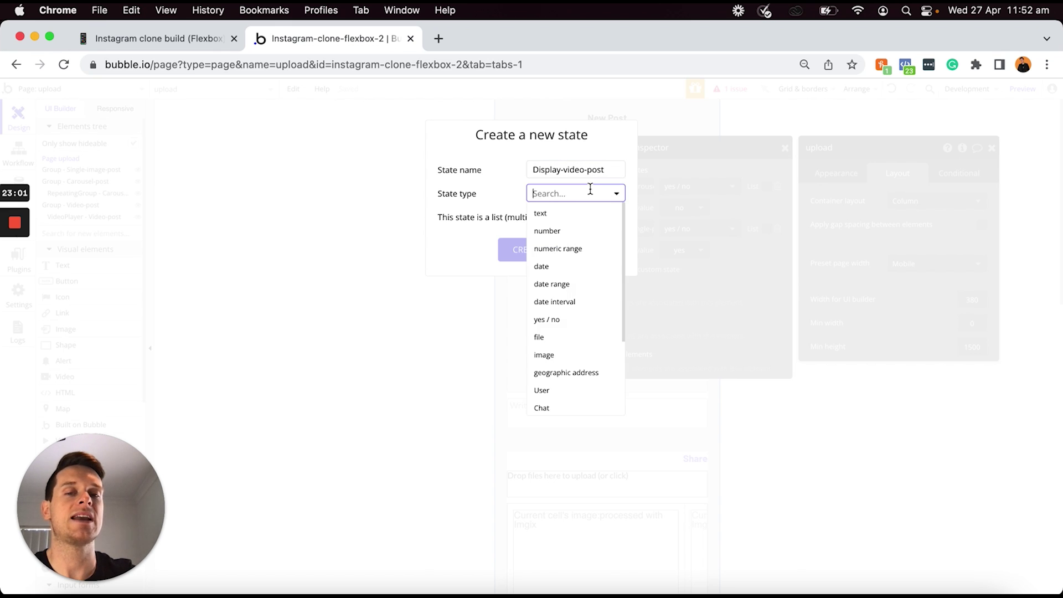
click(551, 318)
click(533, 252)
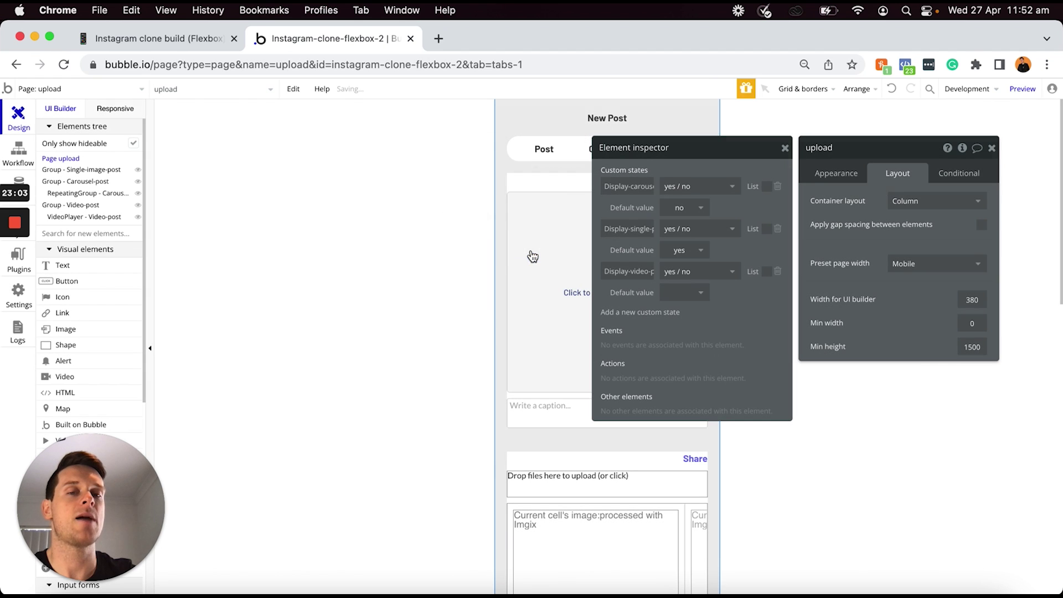
click(695, 294)
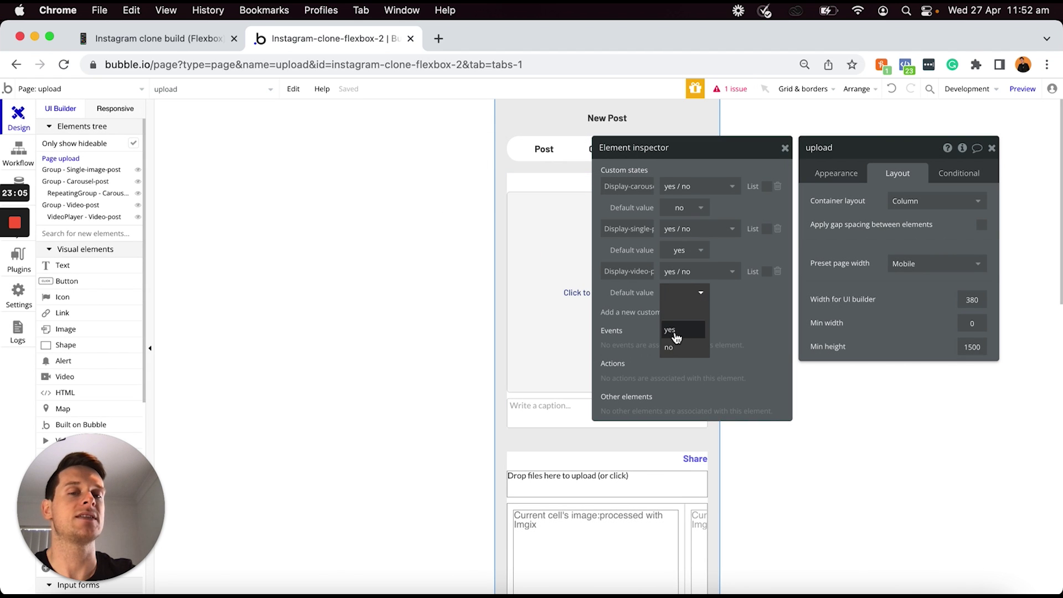
click(670, 349)
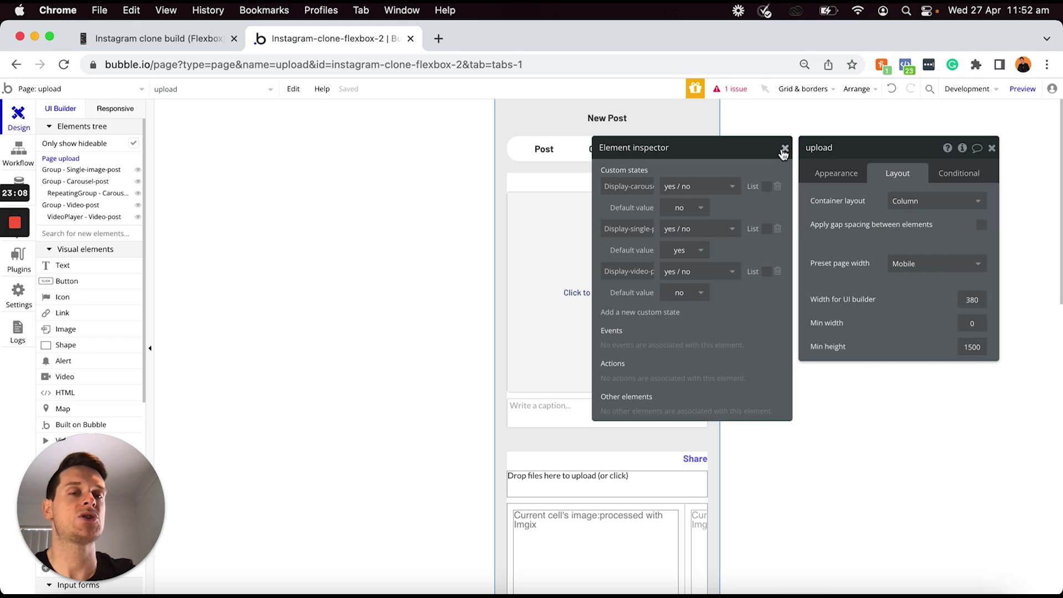
click(785, 148)
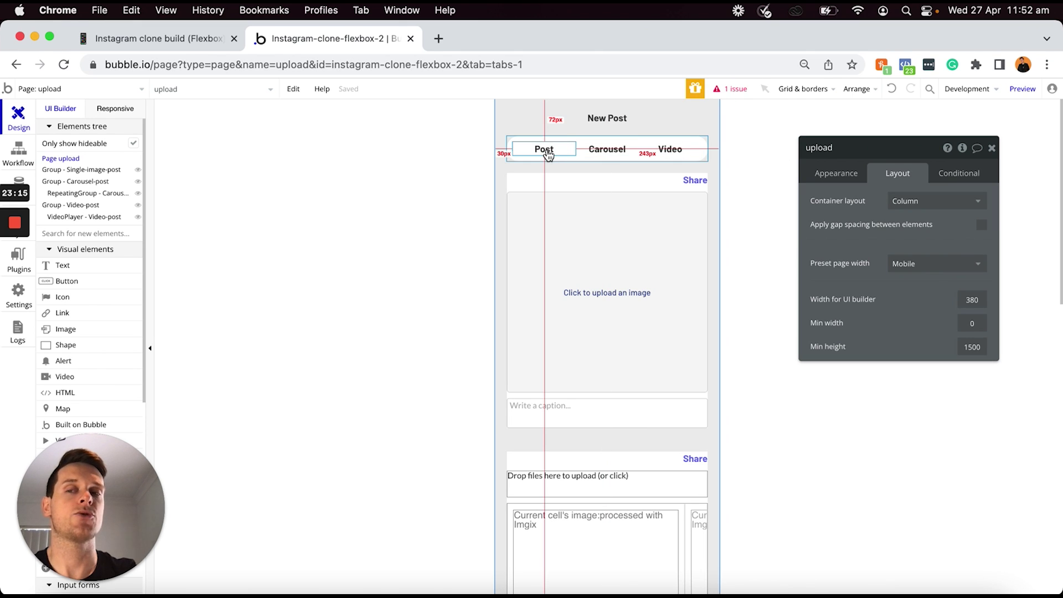
Create a workflow that runs when the Post tab text above the post groups is clicked
click(548, 153)
click(609, 149)
click(669, 151)
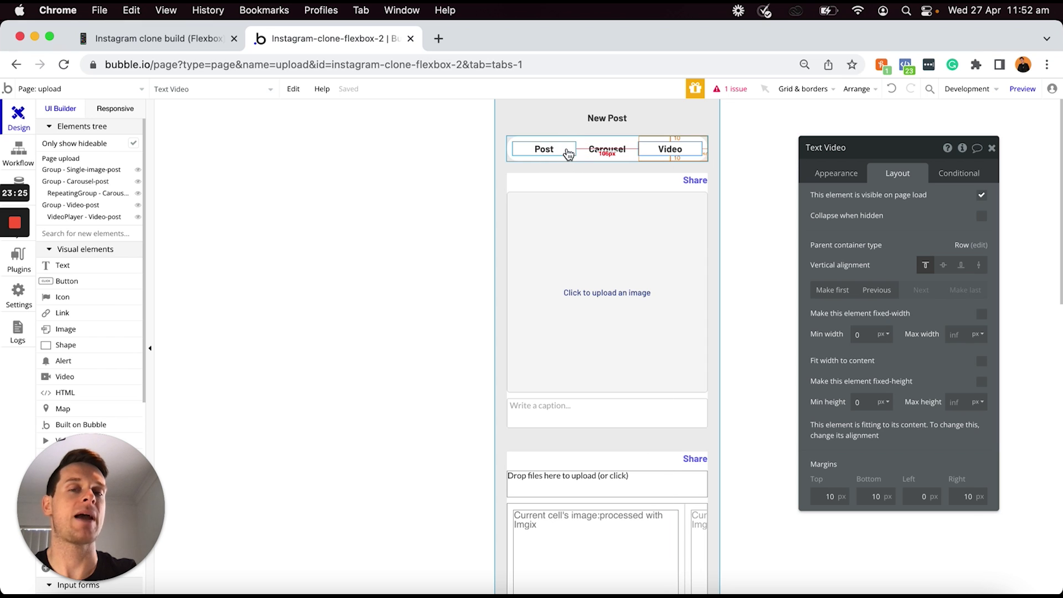
click(570, 150)
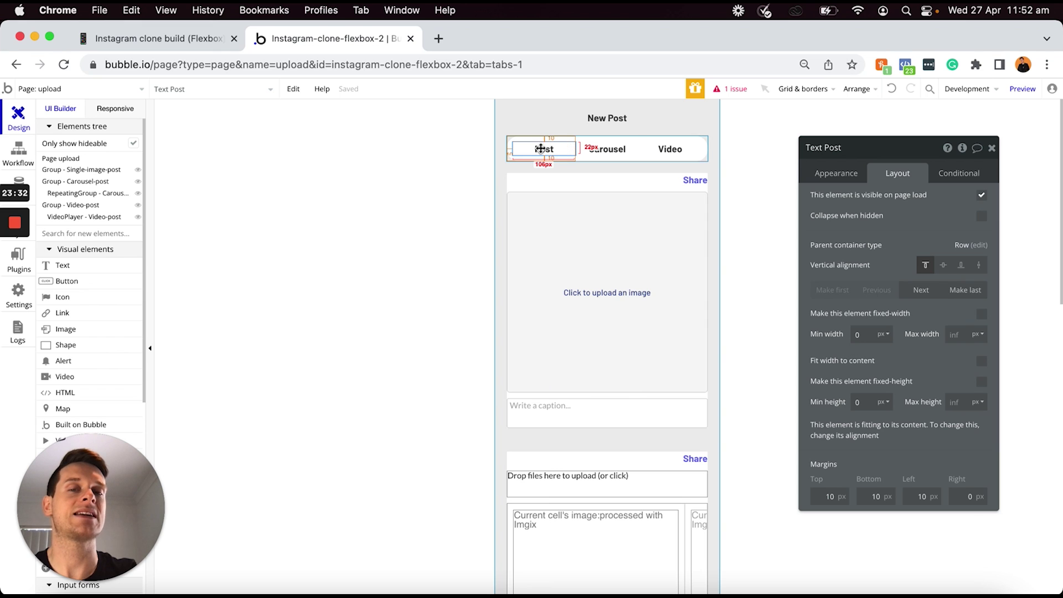
click(837, 176)
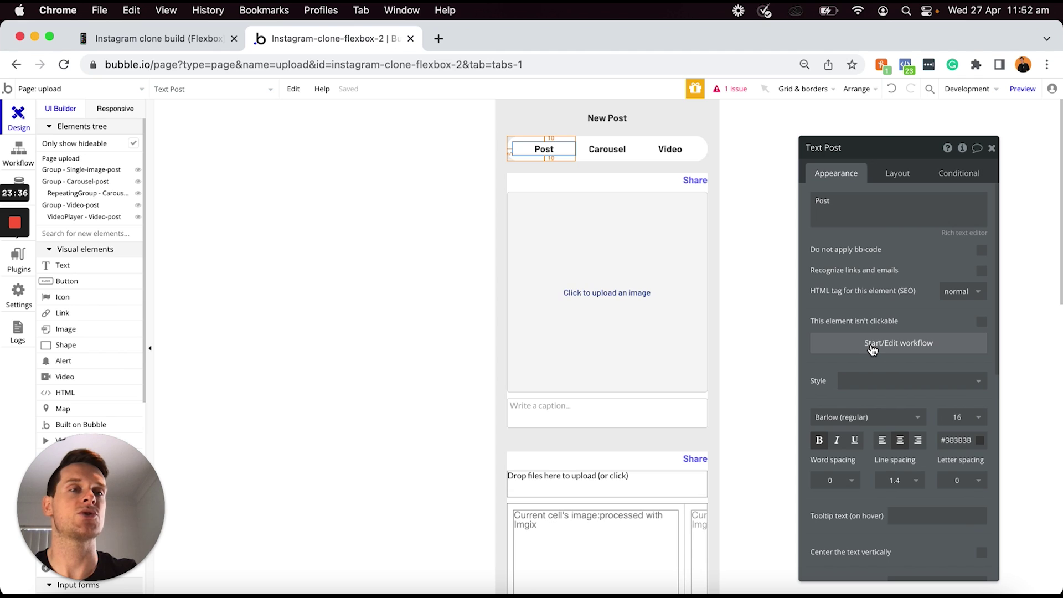
click(872, 344)
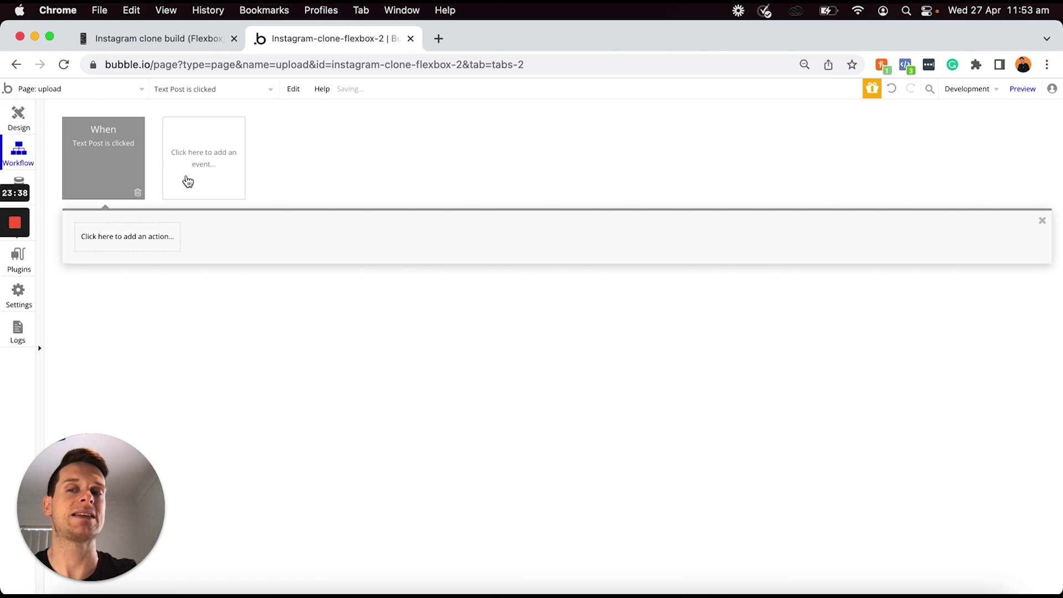
Add a "Set state of an element" action to the Post tab's click workflow and open its element choices
click(114, 244)
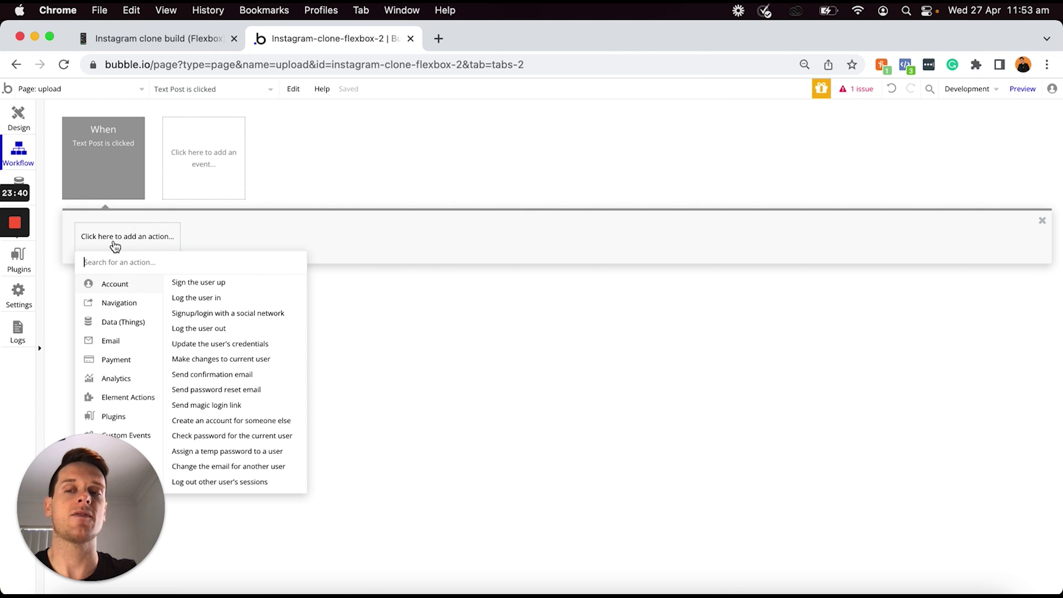
text(state)
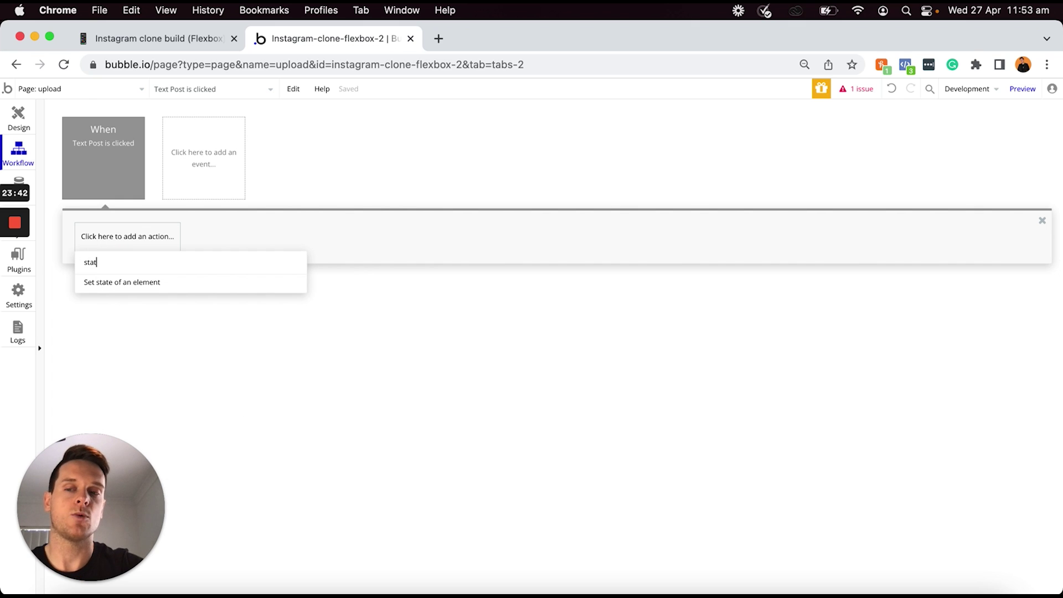
click(125, 284)
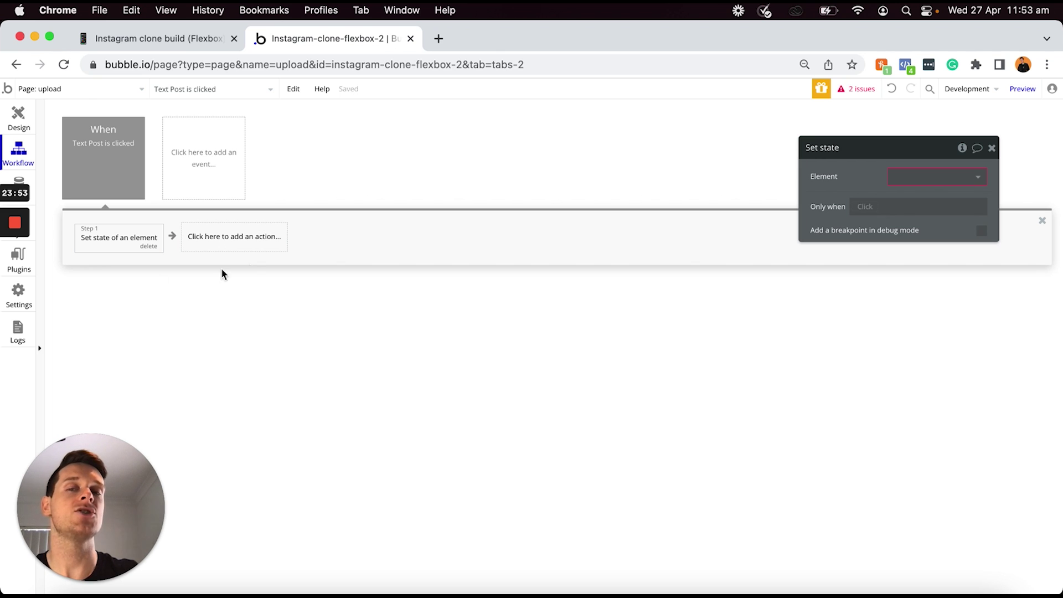
click(919, 177)
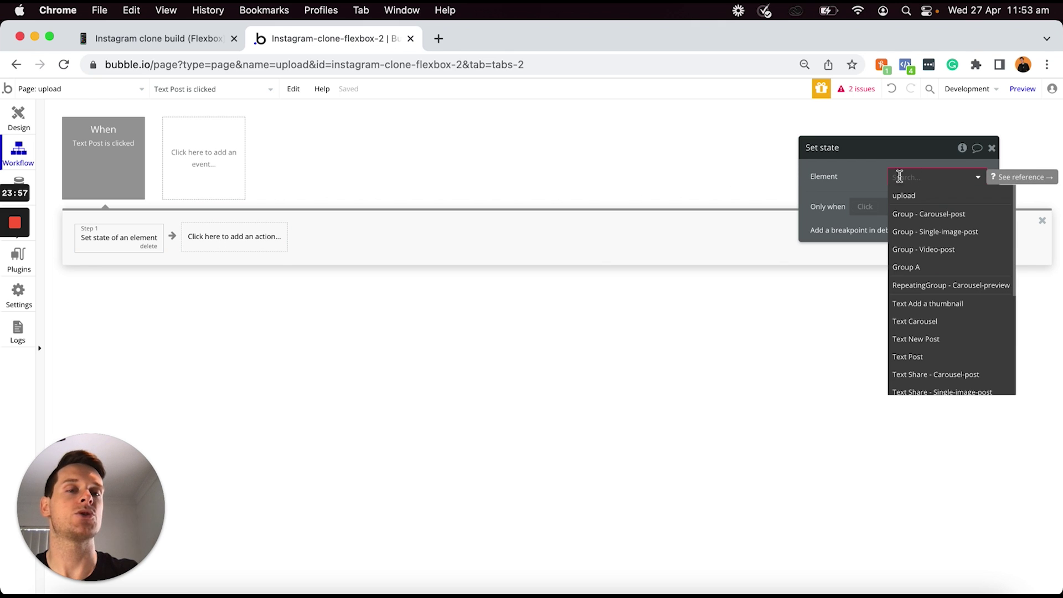
Target the upload page in the Set state action and set its Display-single-post custom state to "yes"
click(920, 197)
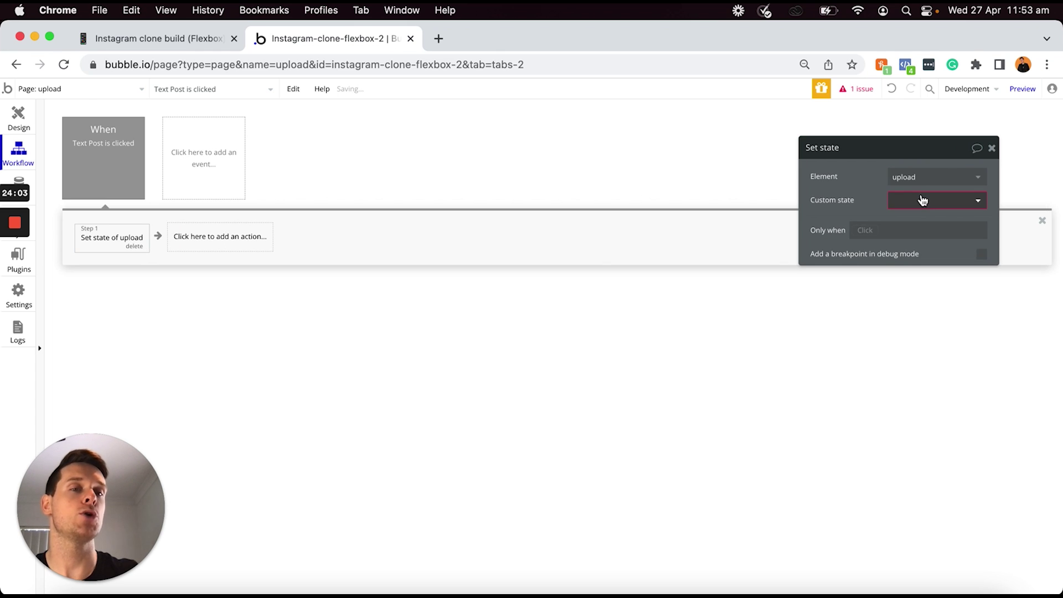
click(922, 200)
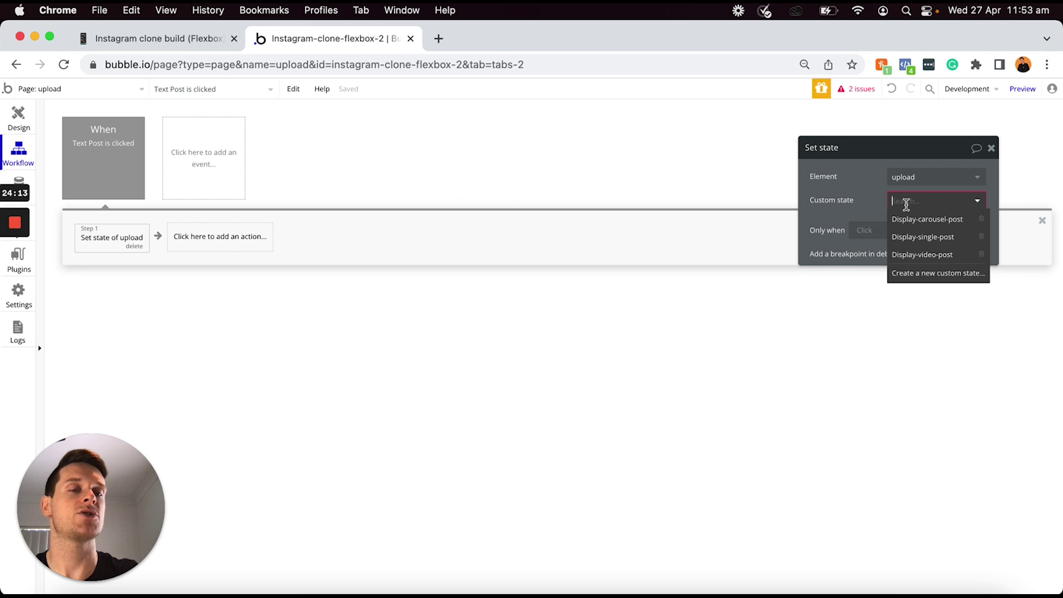
click(922, 238)
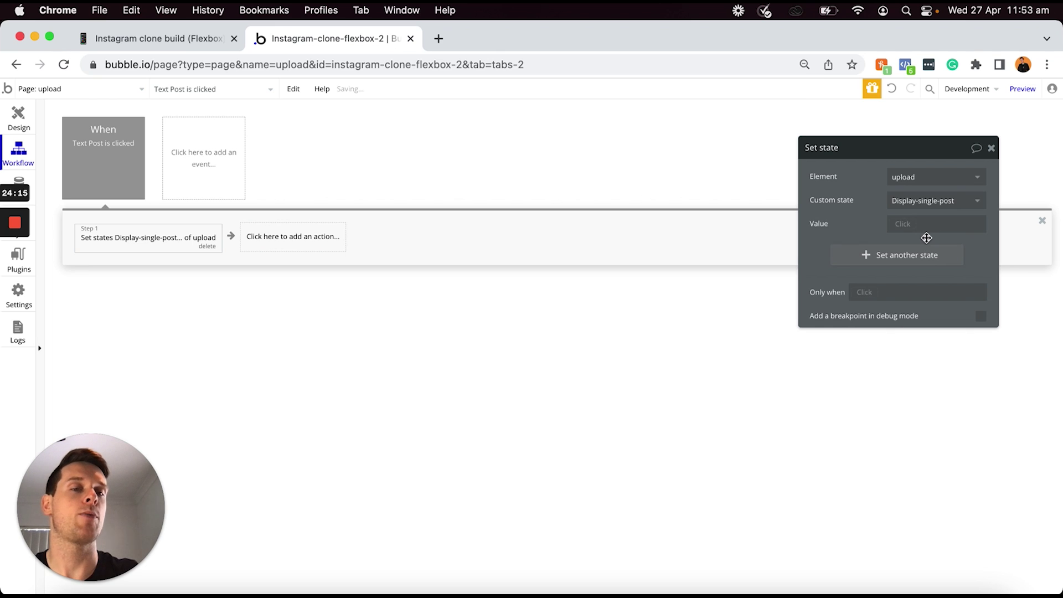
click(902, 226)
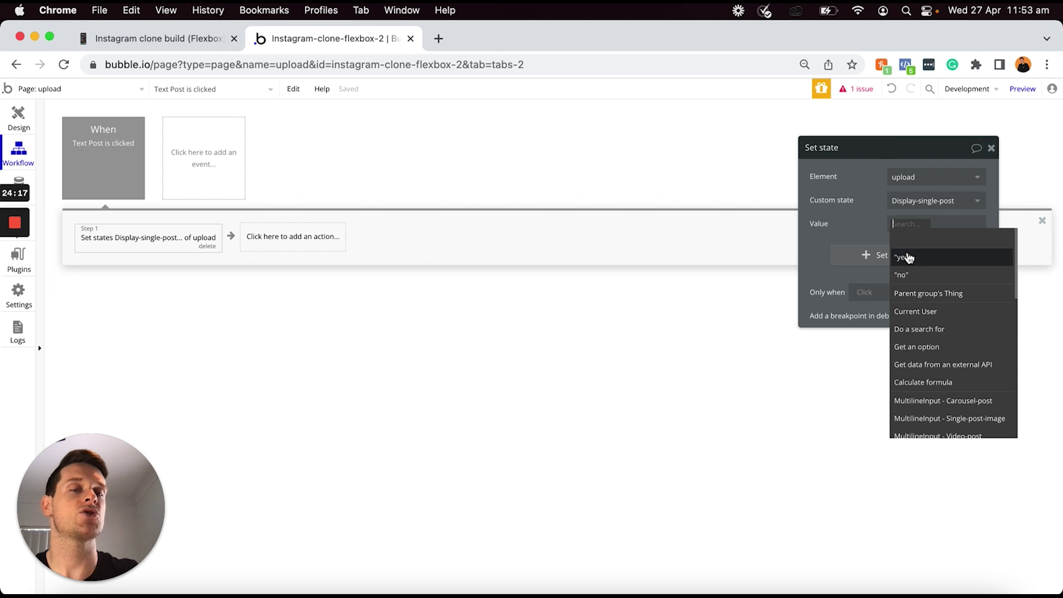
click(910, 259)
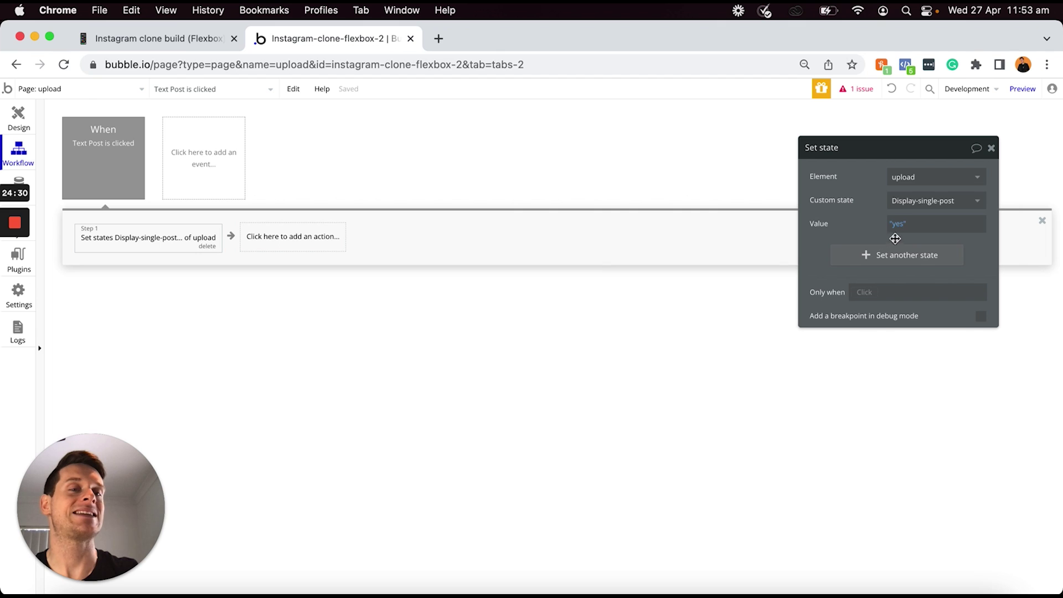
click(922, 201)
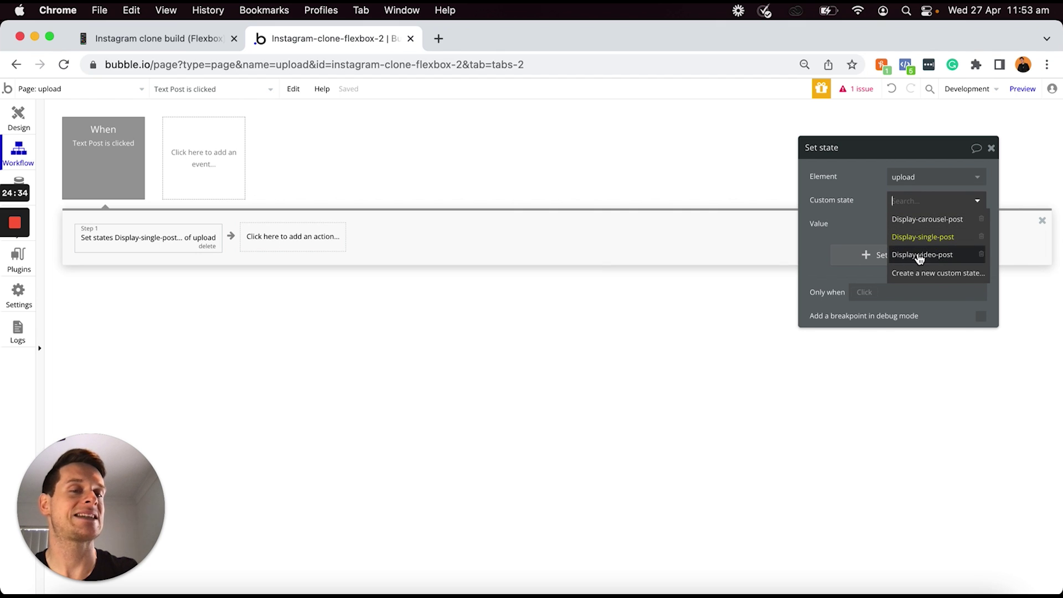
click(858, 213)
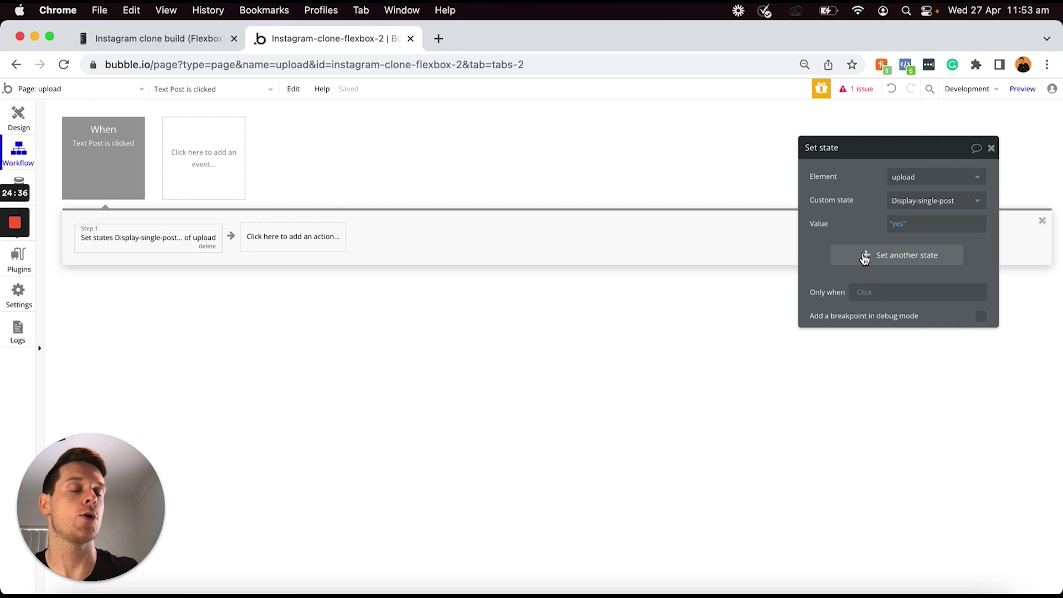
Add a second state to the action, setting Display-carousel-post to "no"
click(882, 260)
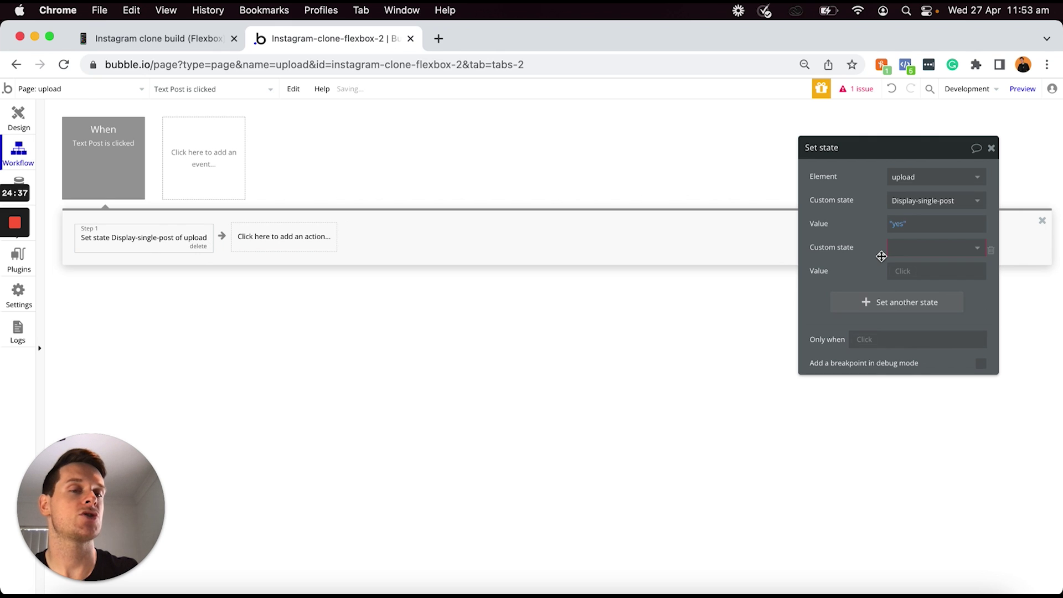
click(913, 250)
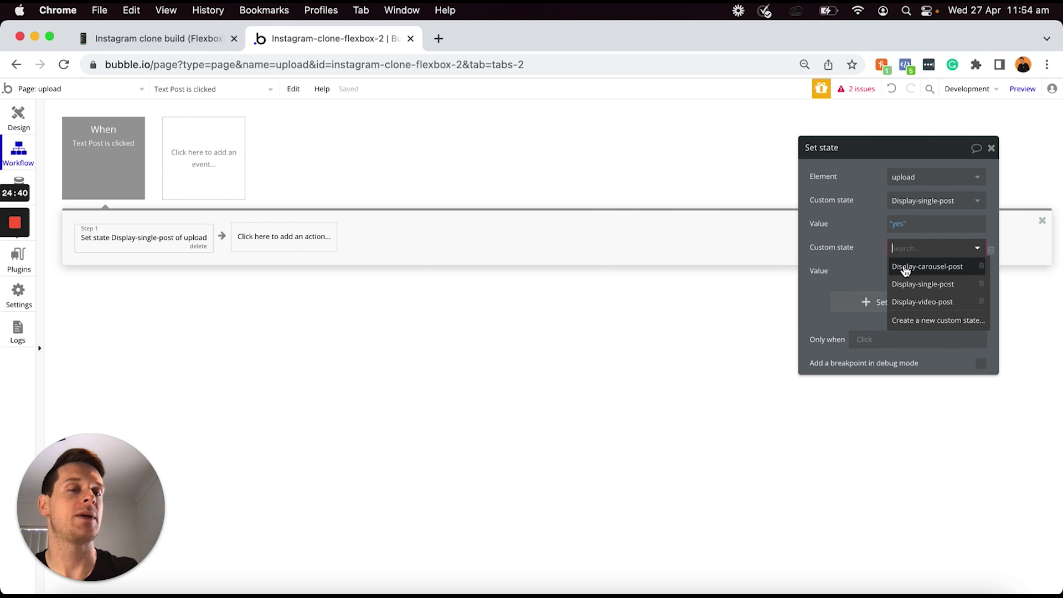
click(919, 268)
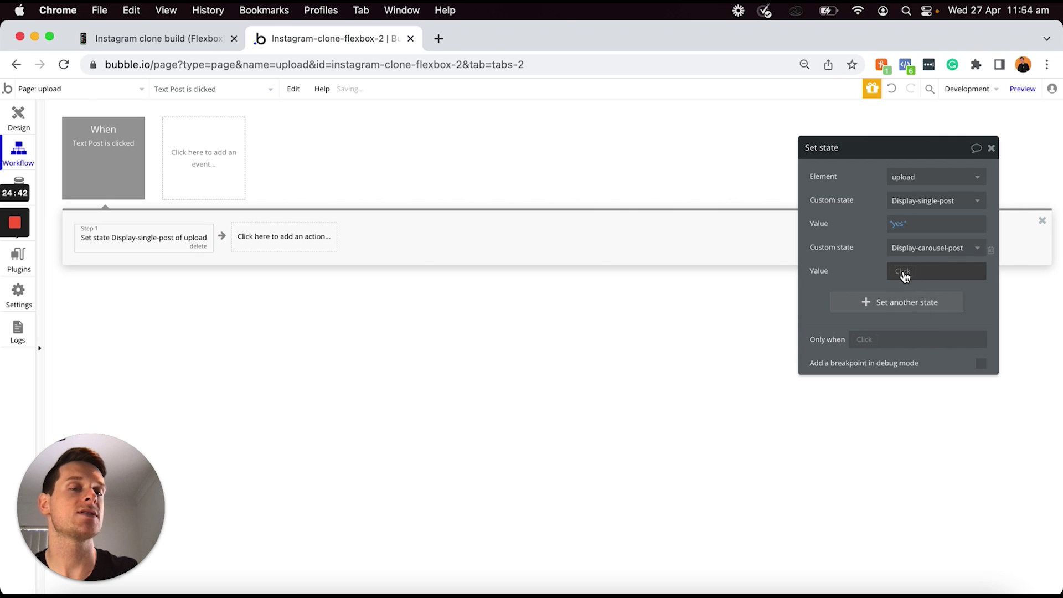
click(904, 272)
click(906, 323)
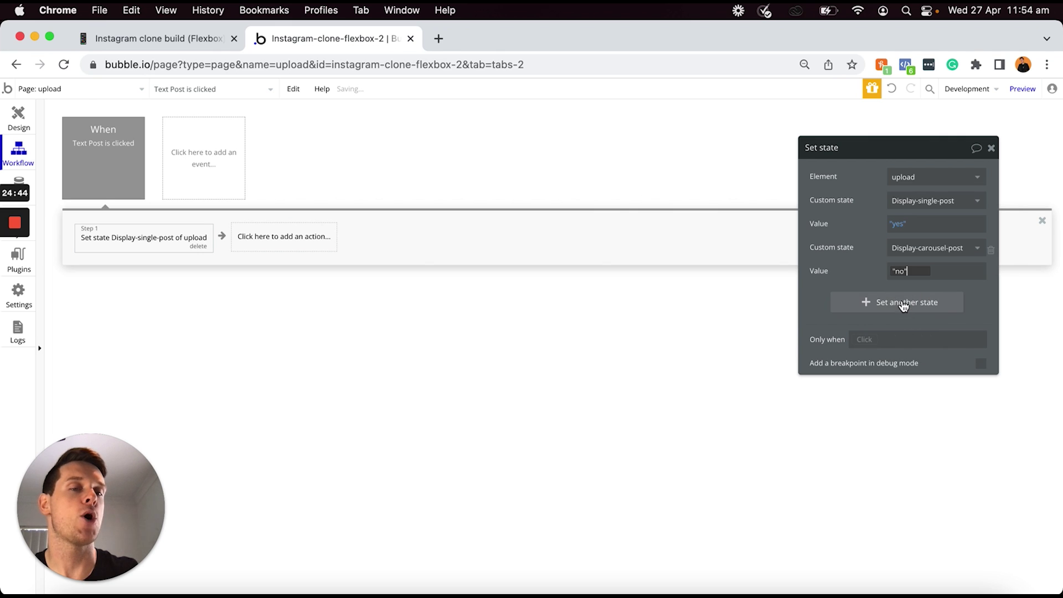
Add a third state to the action, setting Display-video-post to "no"
click(892, 304)
click(904, 296)
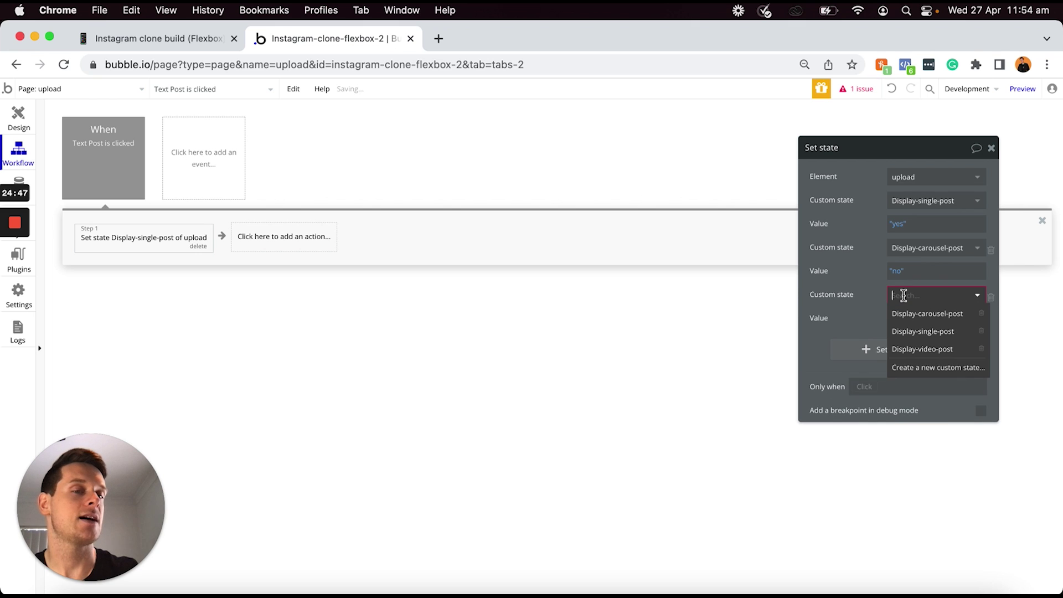
click(924, 350)
click(900, 319)
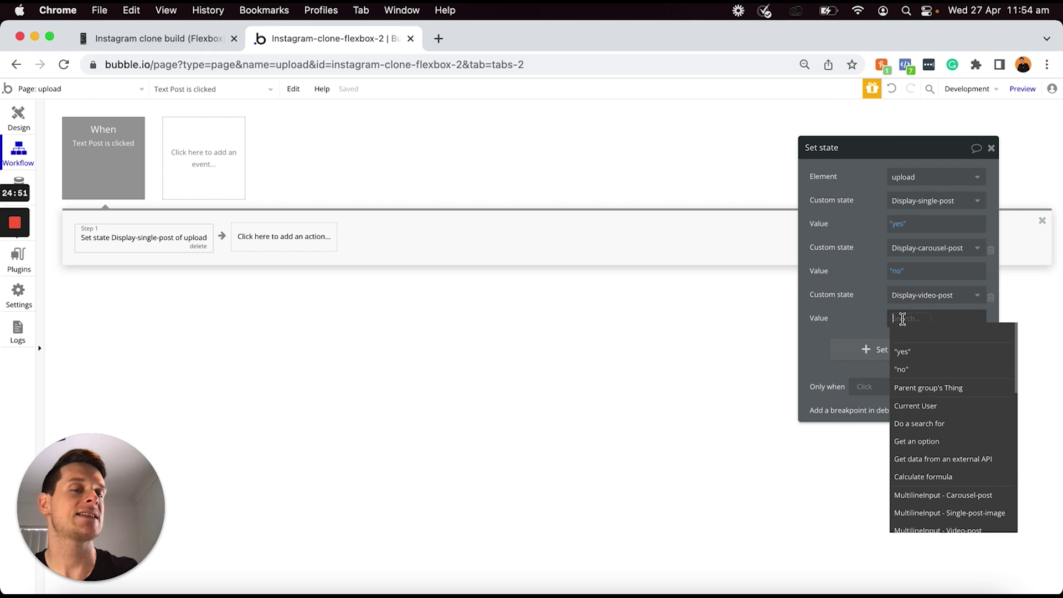
click(902, 370)
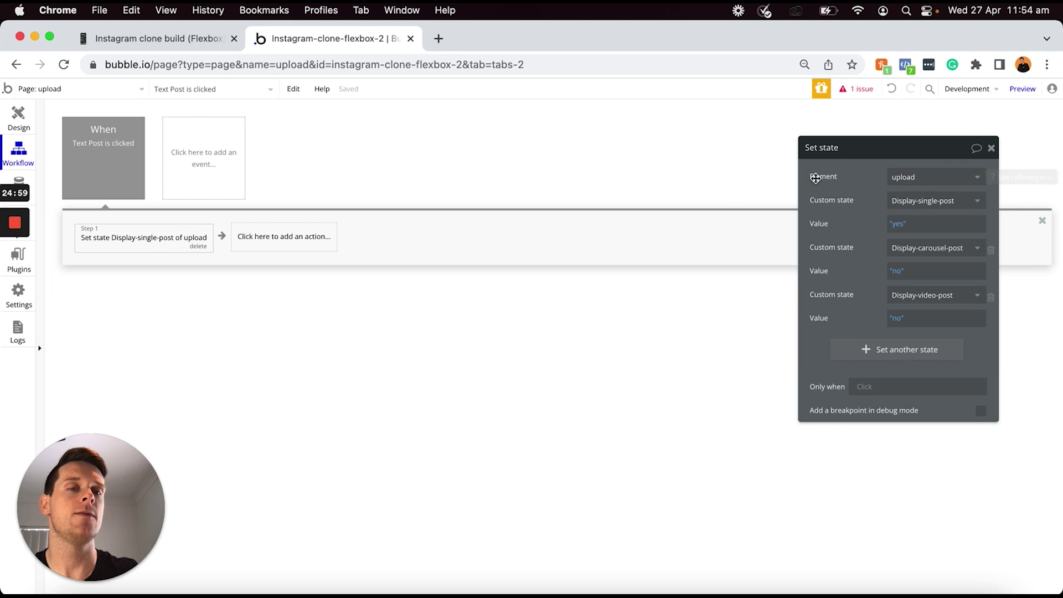
Set the event color of the "Text Post is clicked" workflow to Blue
click(92, 170)
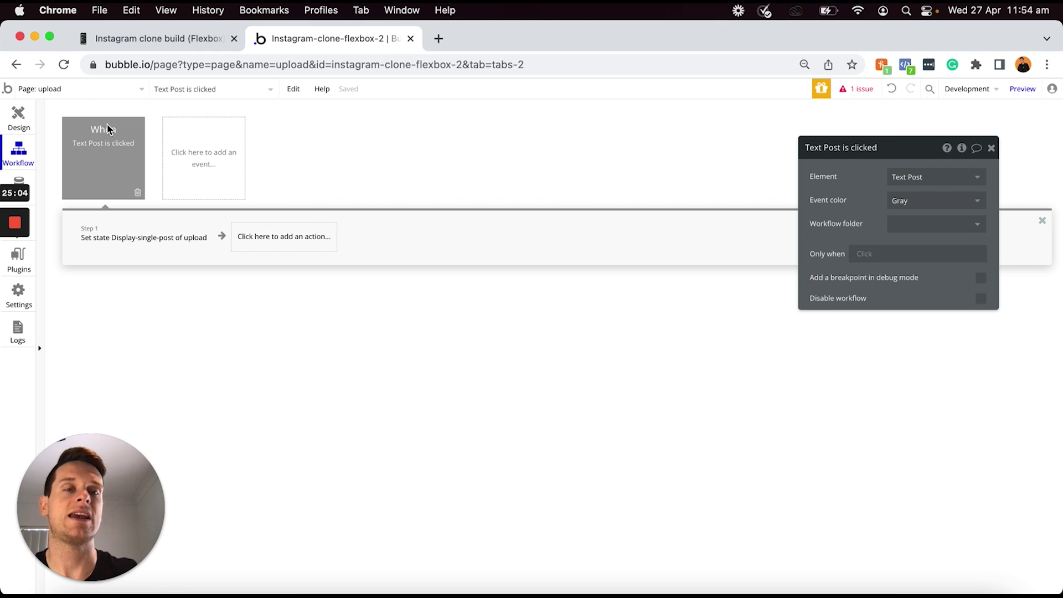
click(923, 201)
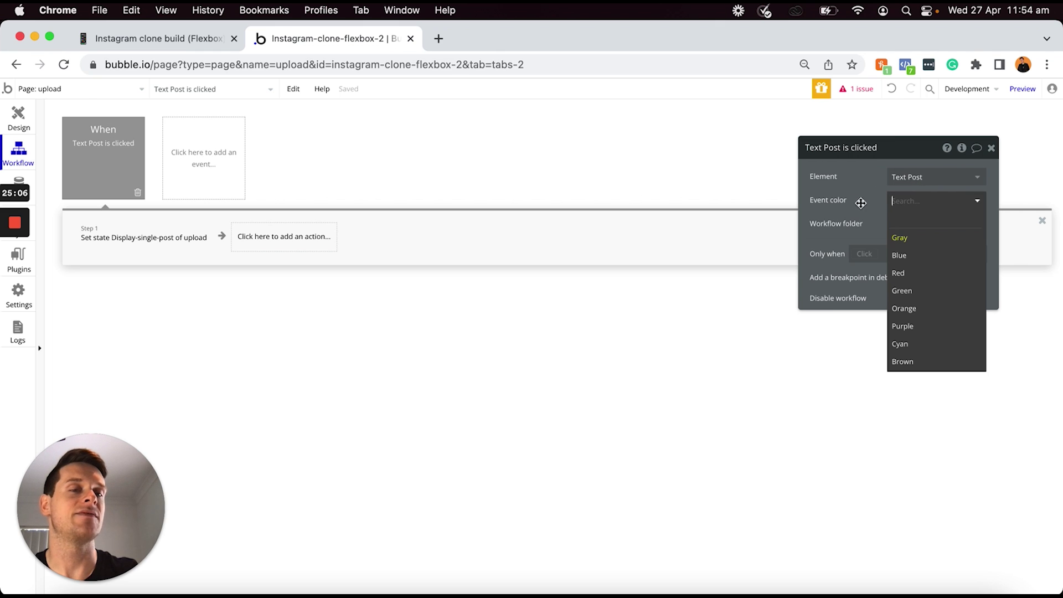
click(911, 258)
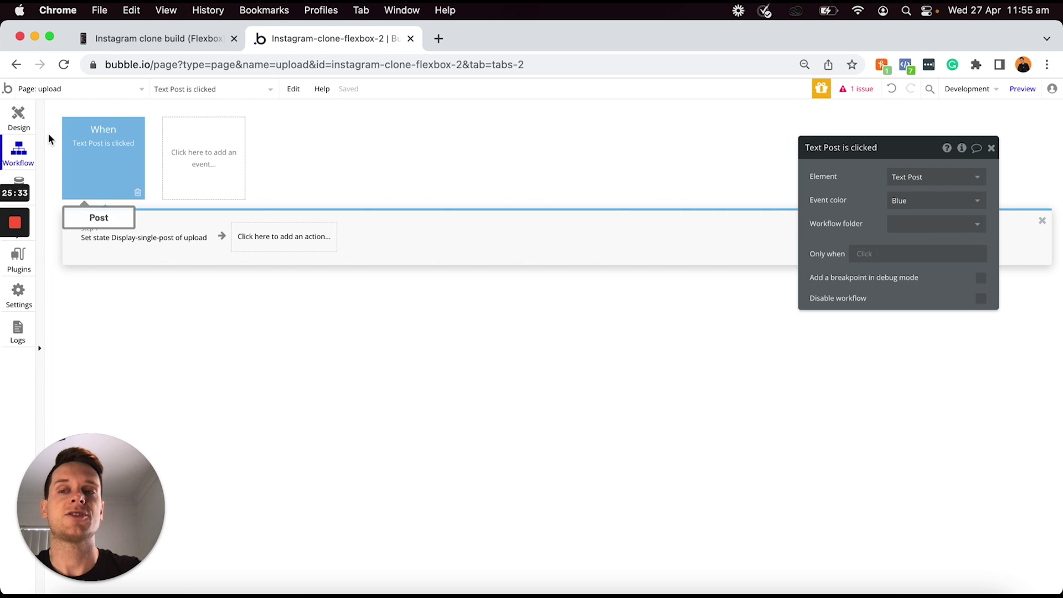
Create a click workflow for the Carousel text element on the upload page
click(22, 122)
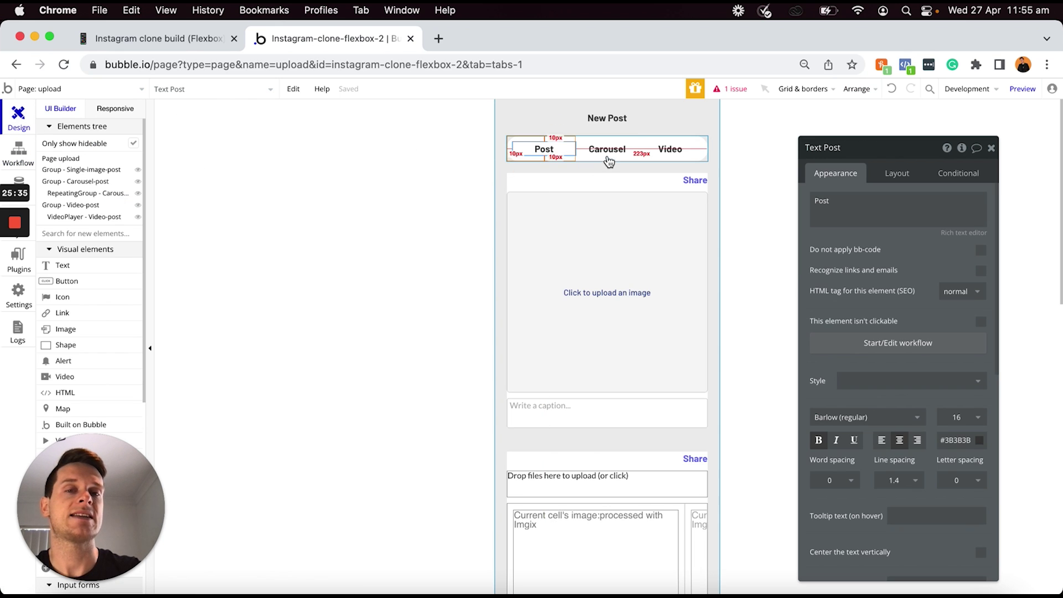
click(607, 149)
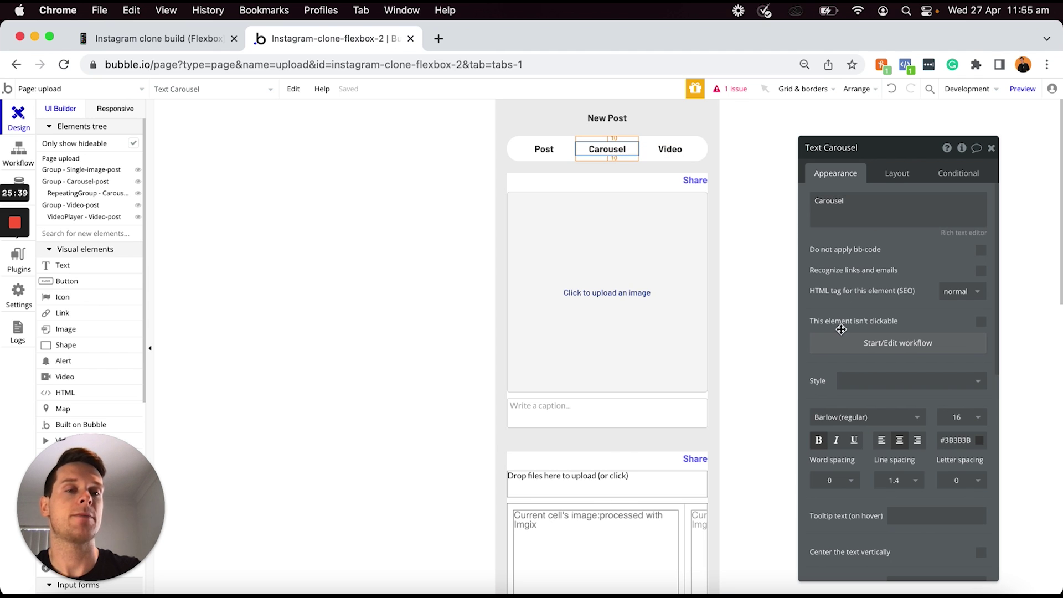
click(841, 340)
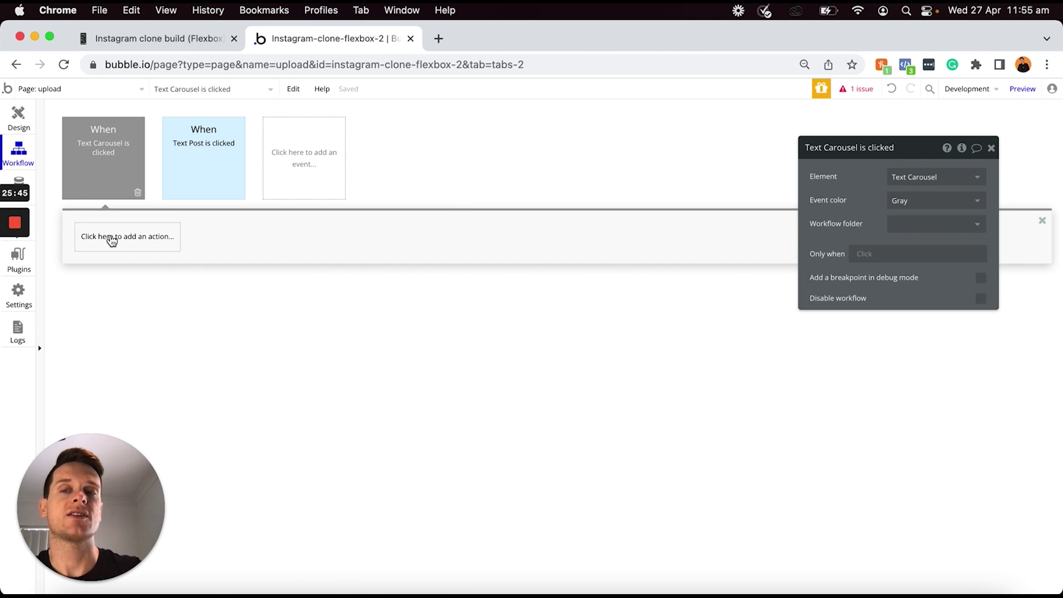
Copy the Set state action from the Text Post workflow into the Text Carousel workflow
click(190, 179)
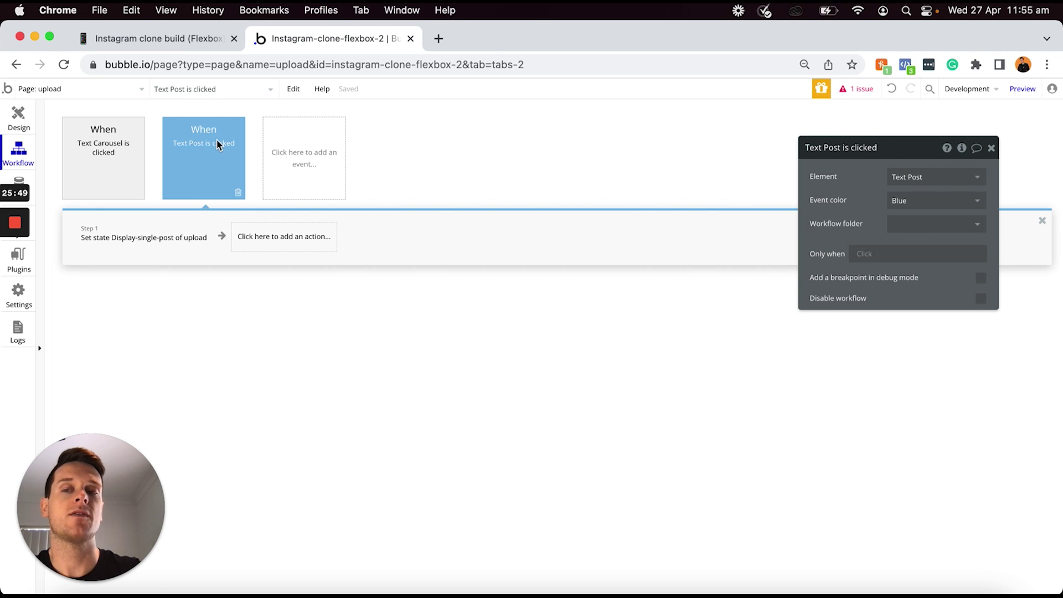
right_click(148, 237)
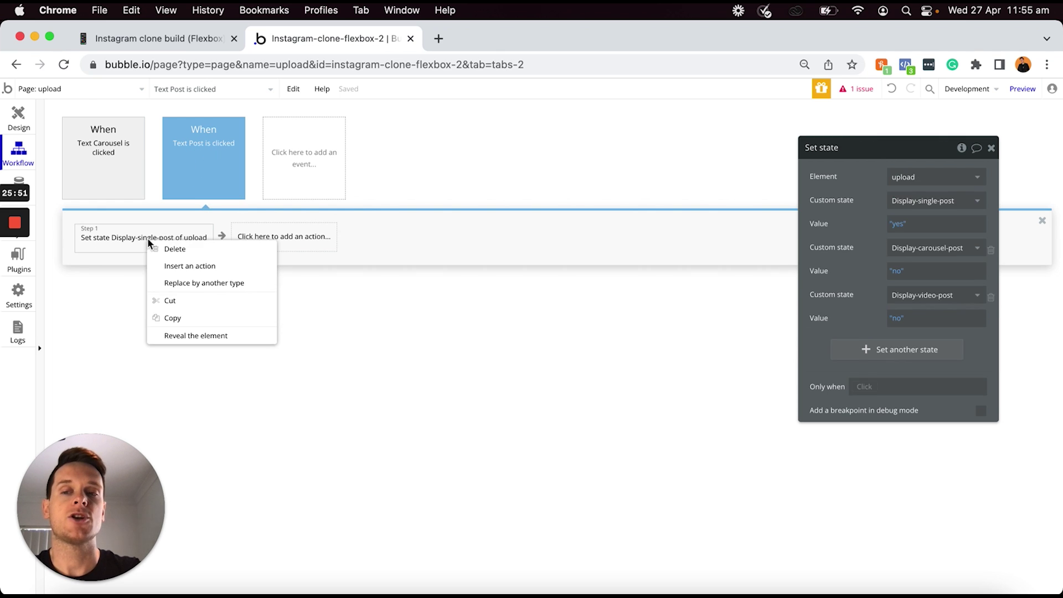
click(172, 319)
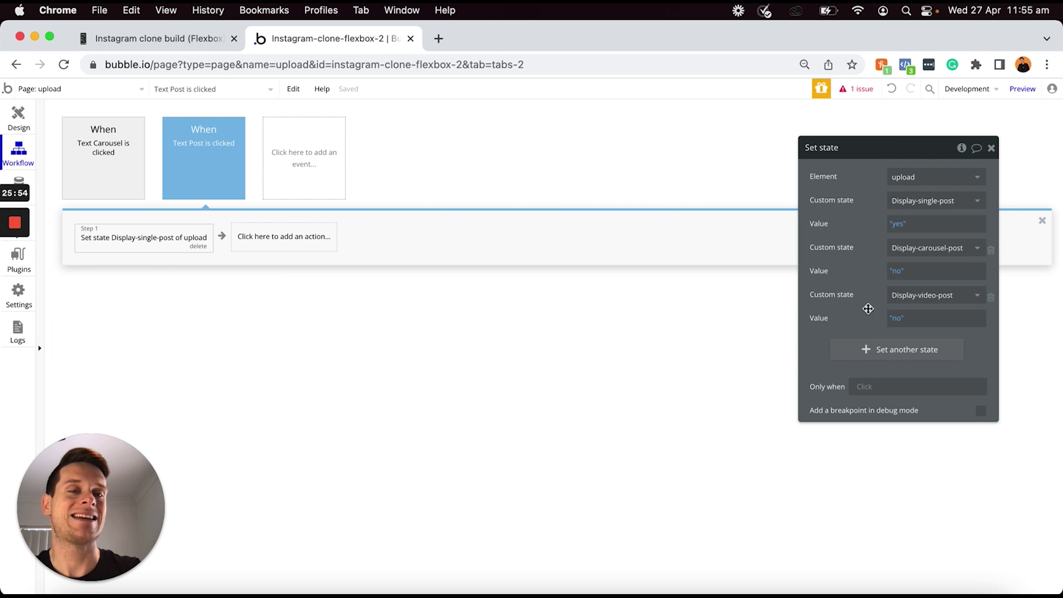
click(98, 173)
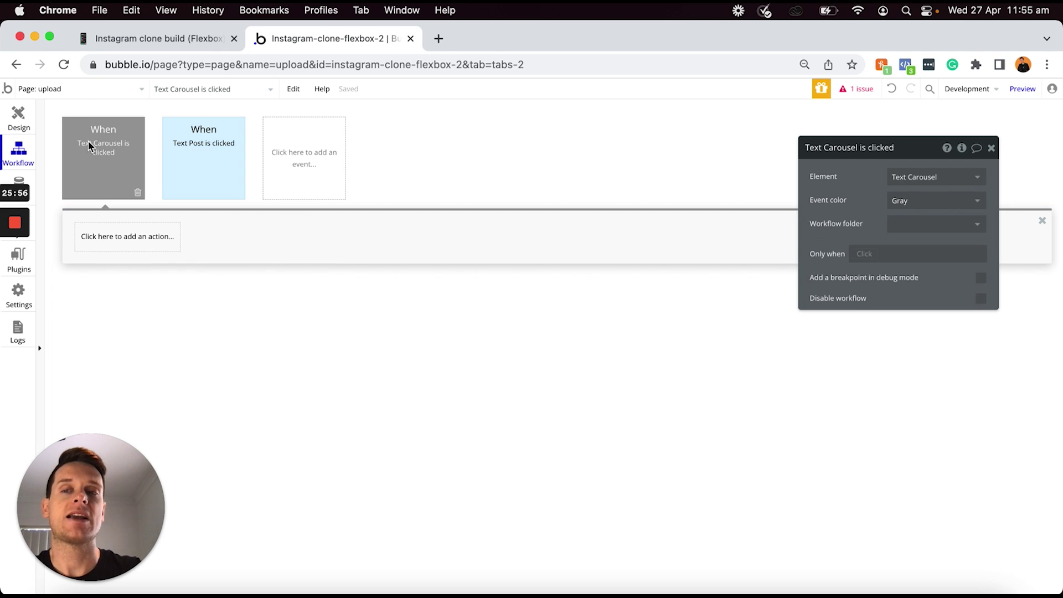
right_click(111, 238)
click(128, 247)
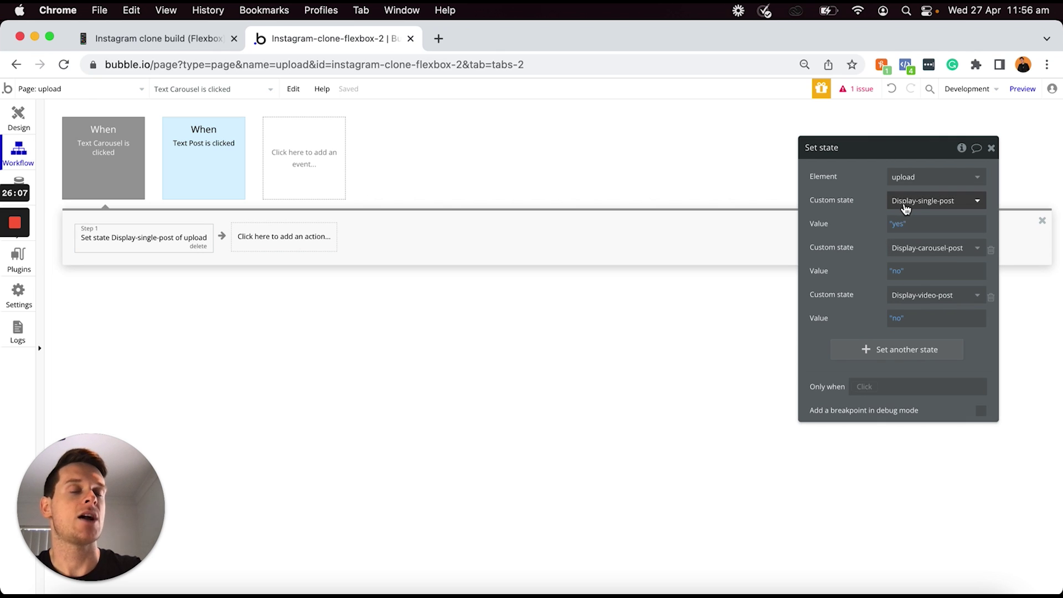
In the Carousel workflow's Set state action, set Display-single-post to "no" and Display-carousel-post to "yes"
click(893, 225)
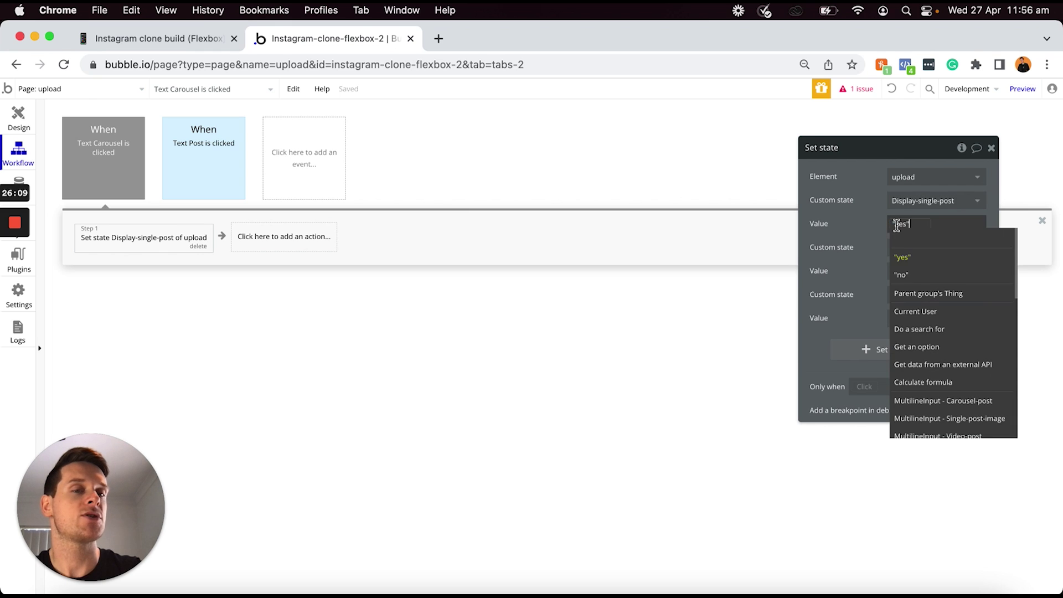
click(904, 270)
click(865, 237)
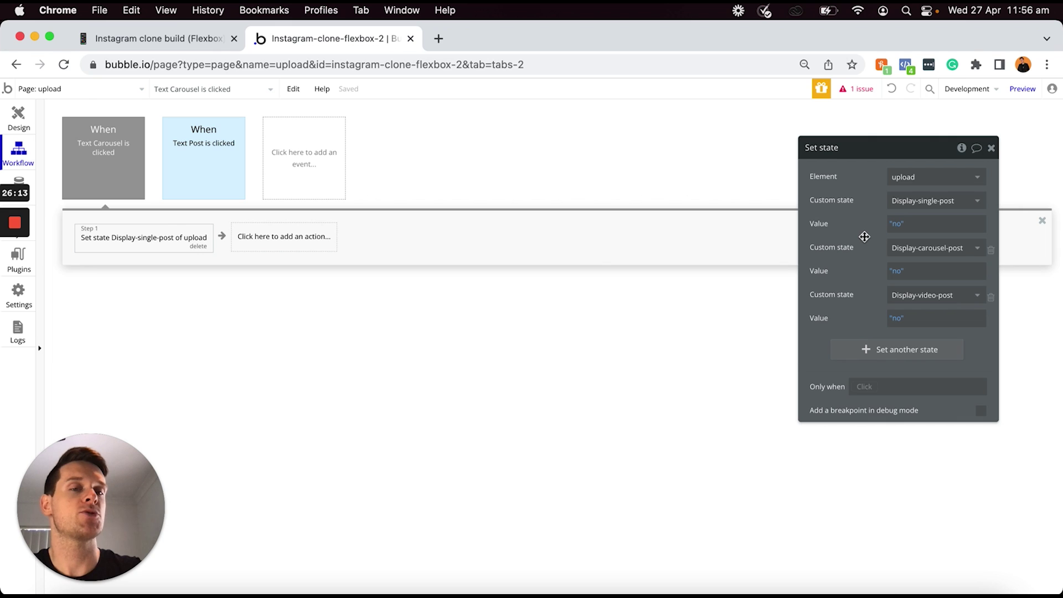
click(897, 271)
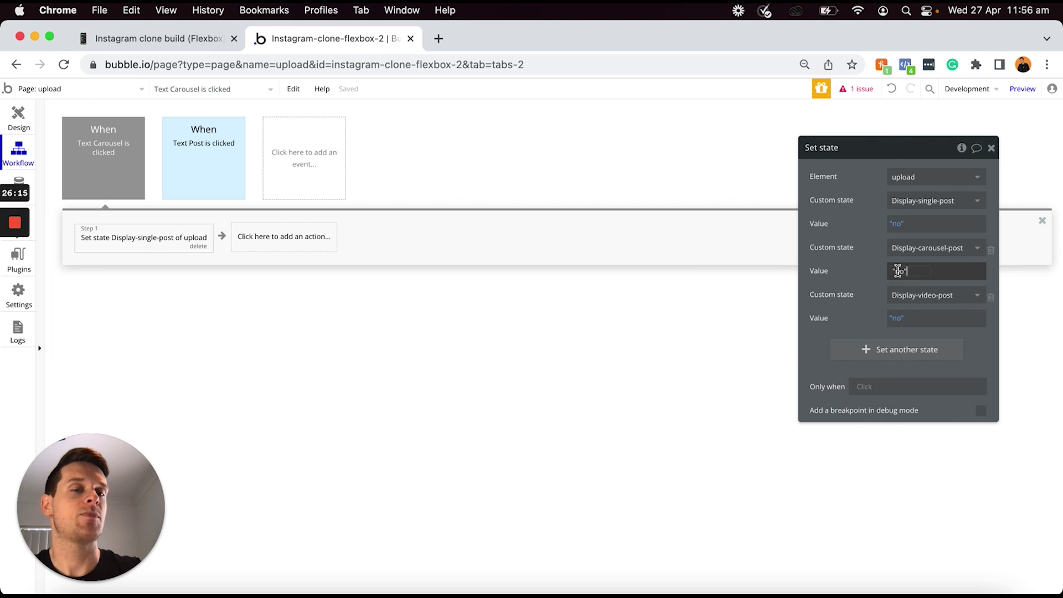
key(BackSpace)
key(BackSpace)
text(yes)
click(861, 276)
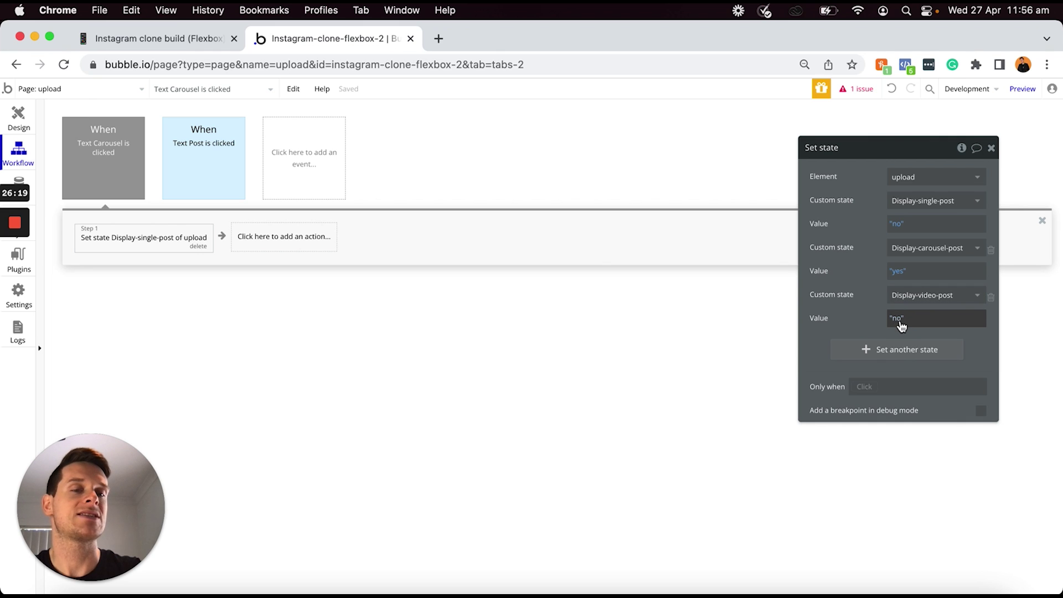
Set the event color of the "Text Carousel is clicked" workflow to Blue
click(117, 169)
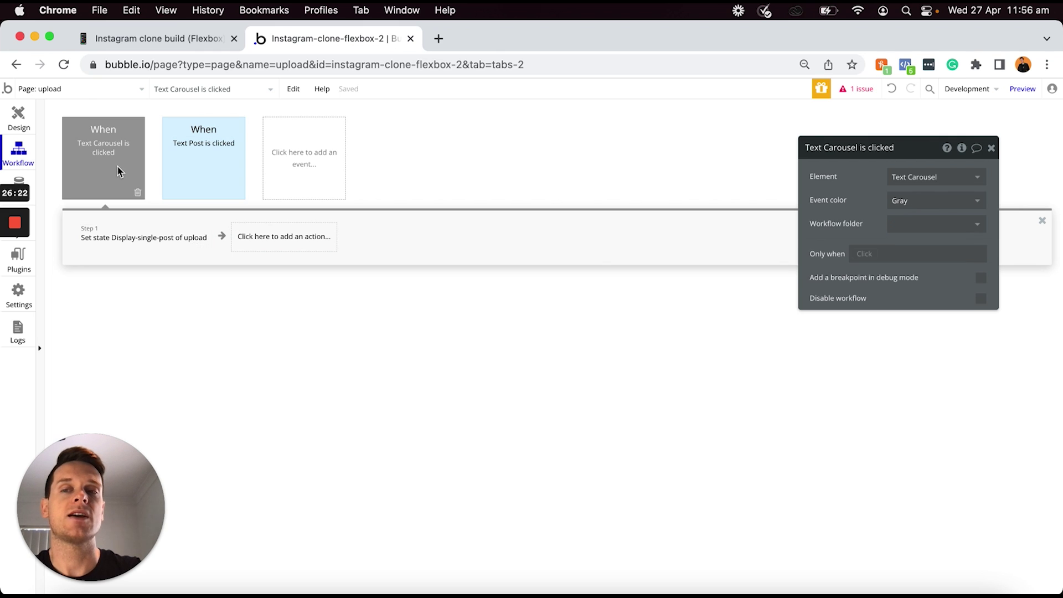
click(921, 202)
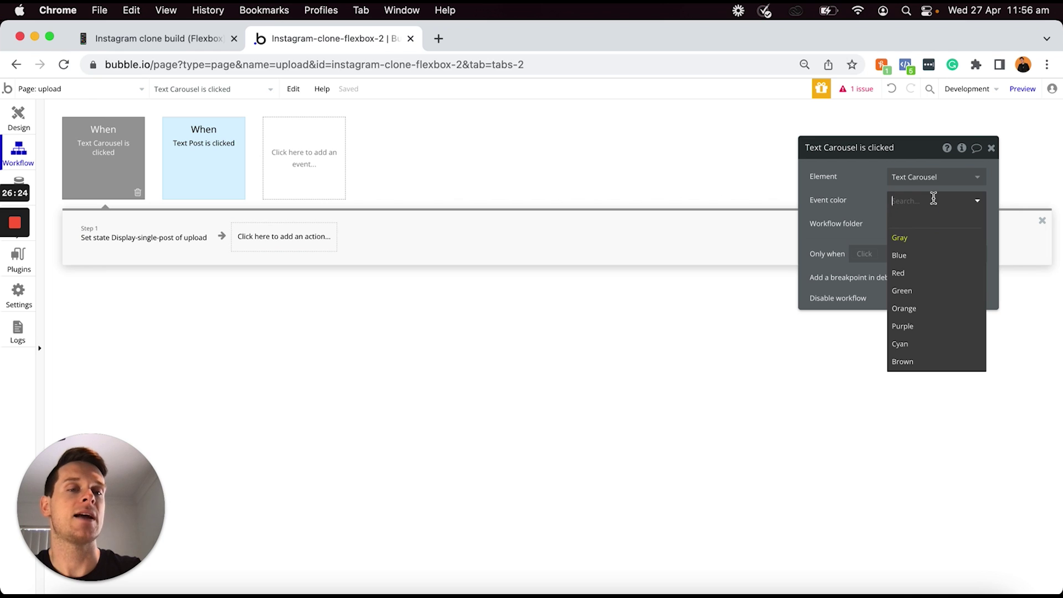
click(913, 256)
Create a click workflow for the Video text element and paste the copied Set state action into it
click(13, 122)
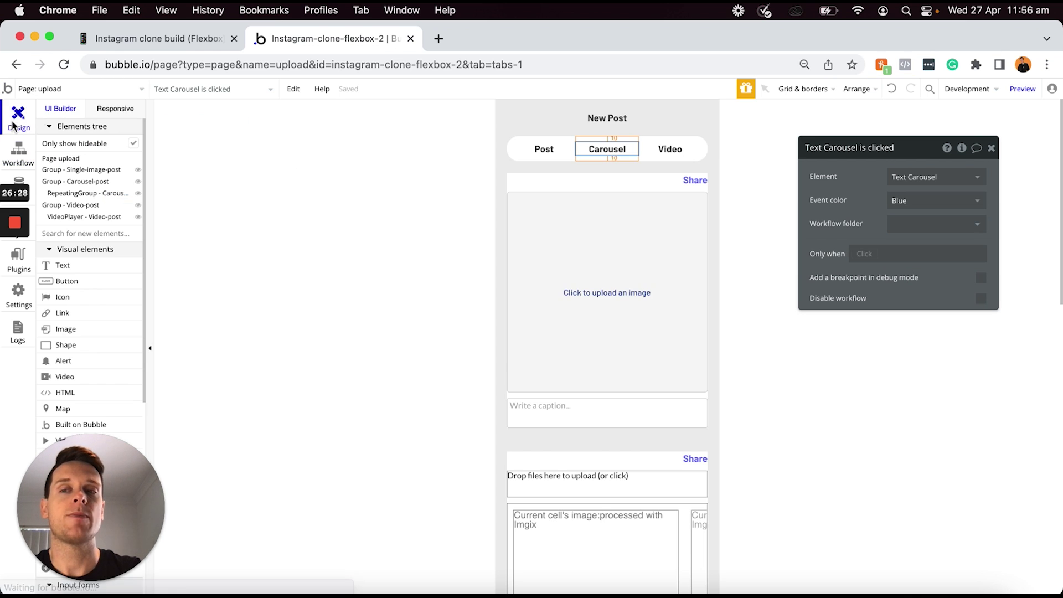
click(666, 153)
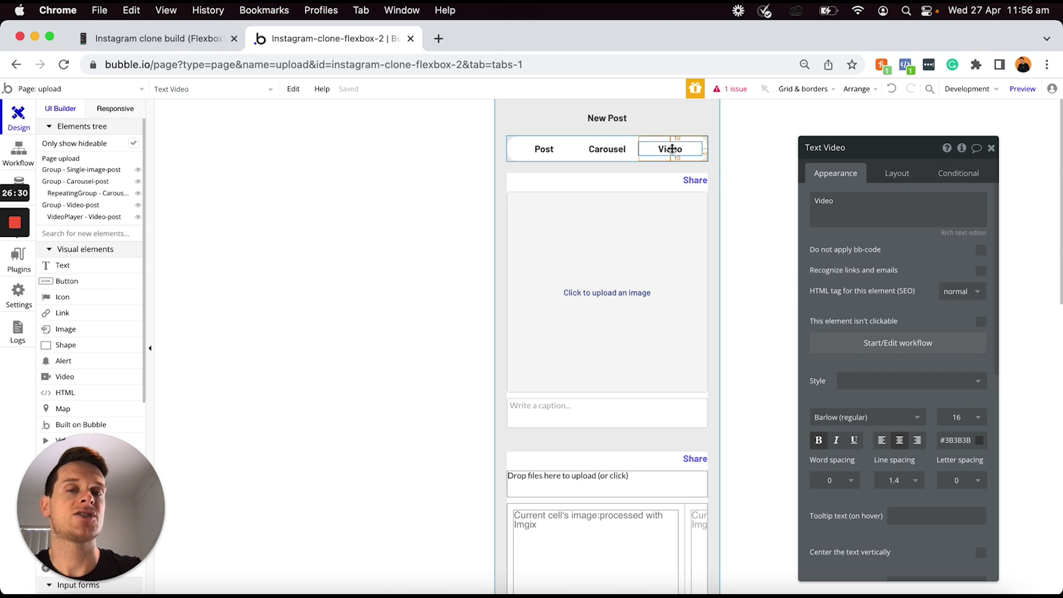
click(879, 344)
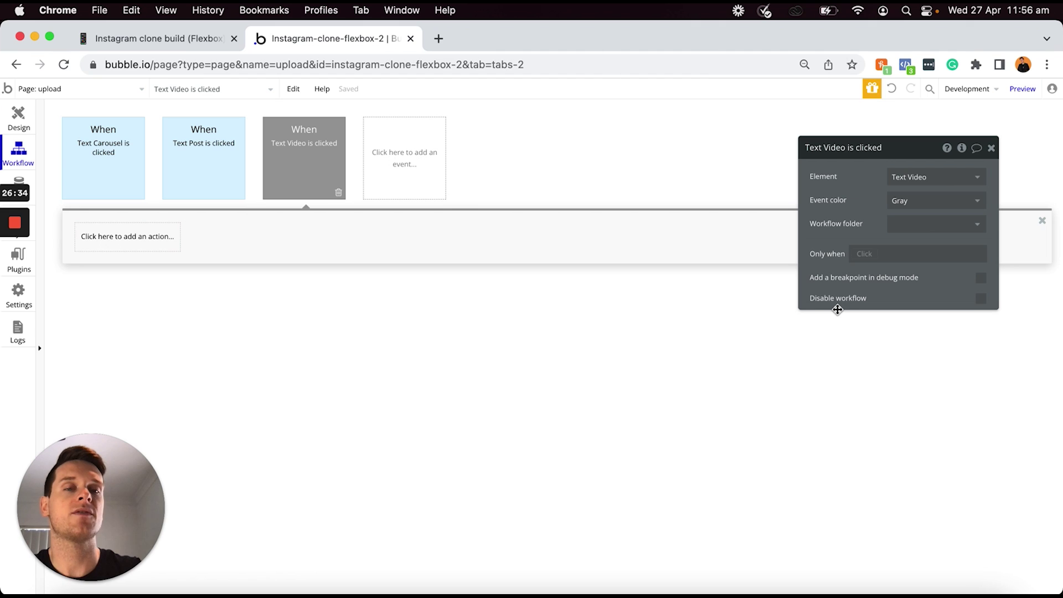
right_click(113, 245)
click(132, 256)
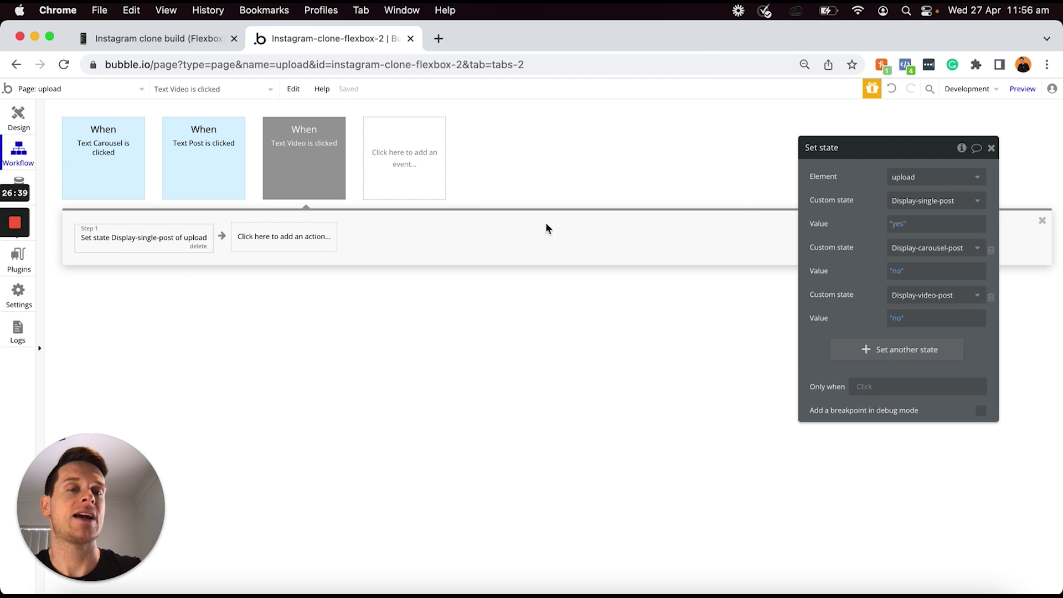
In the Video workflow's Set state action, set Display-single-post to "no" and Display-video-post to "yes"
click(898, 227)
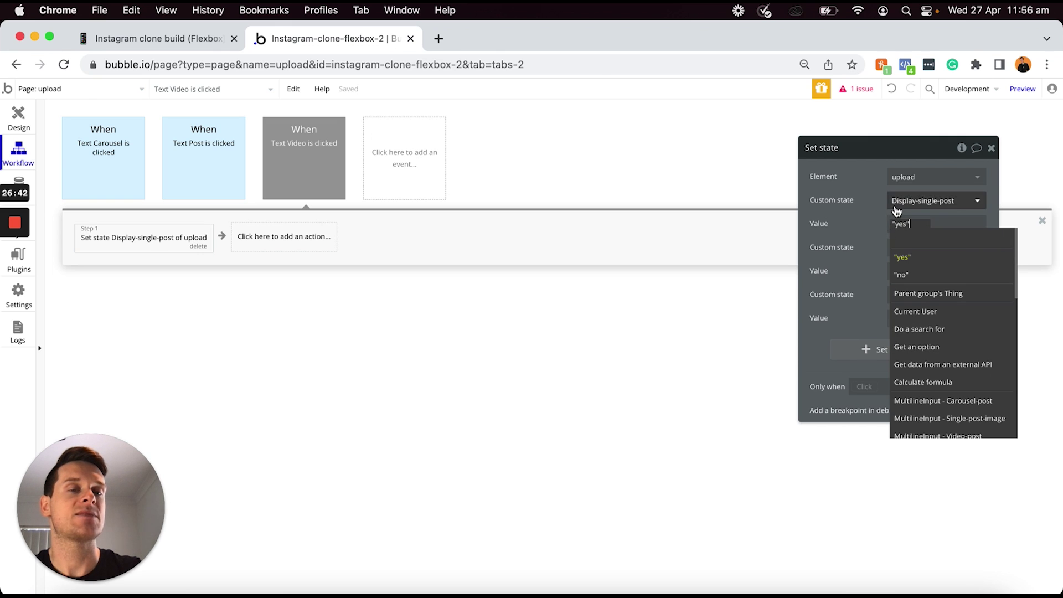
click(906, 277)
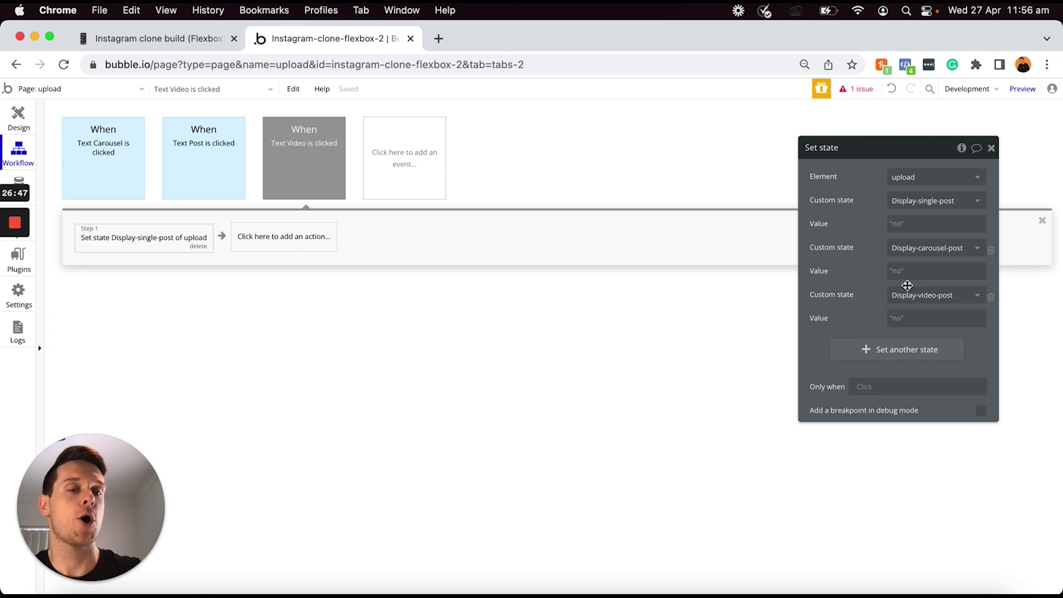
click(900, 319)
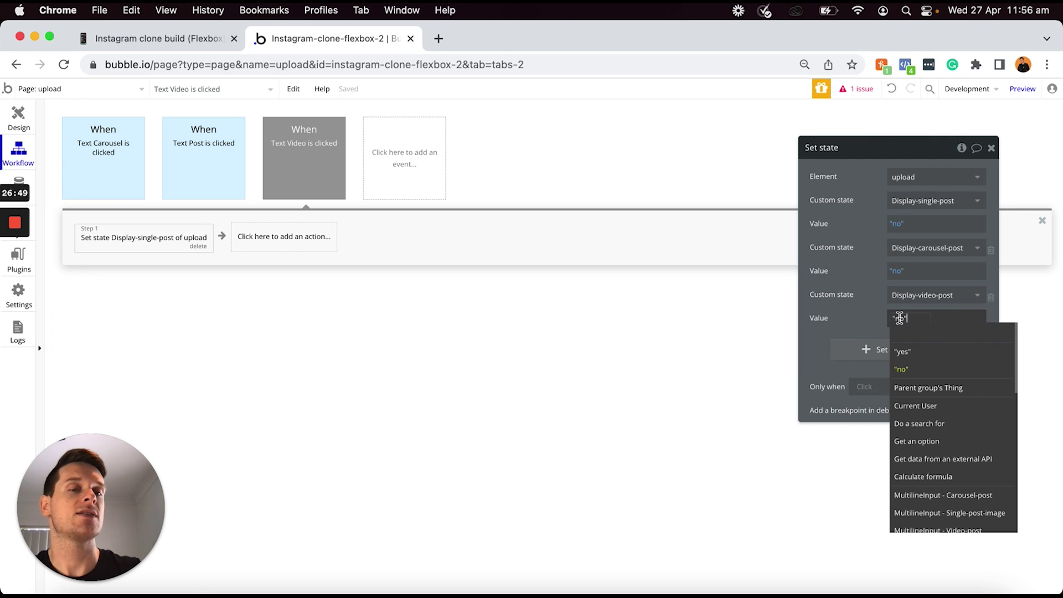
click(902, 352)
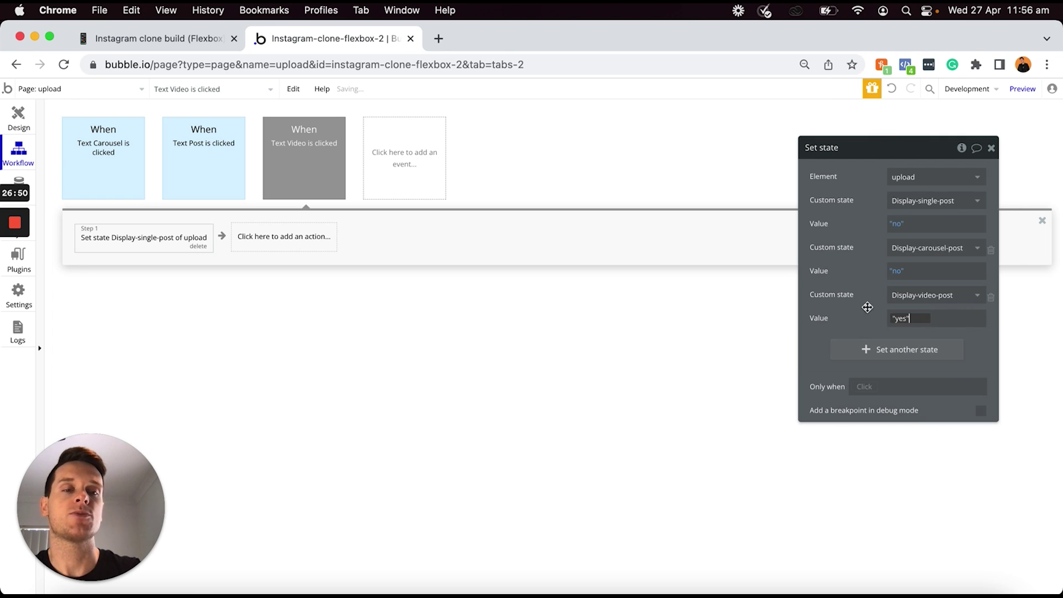
Set the event color of the "Text Video is clicked" workflow to Blue
click(301, 161)
click(916, 200)
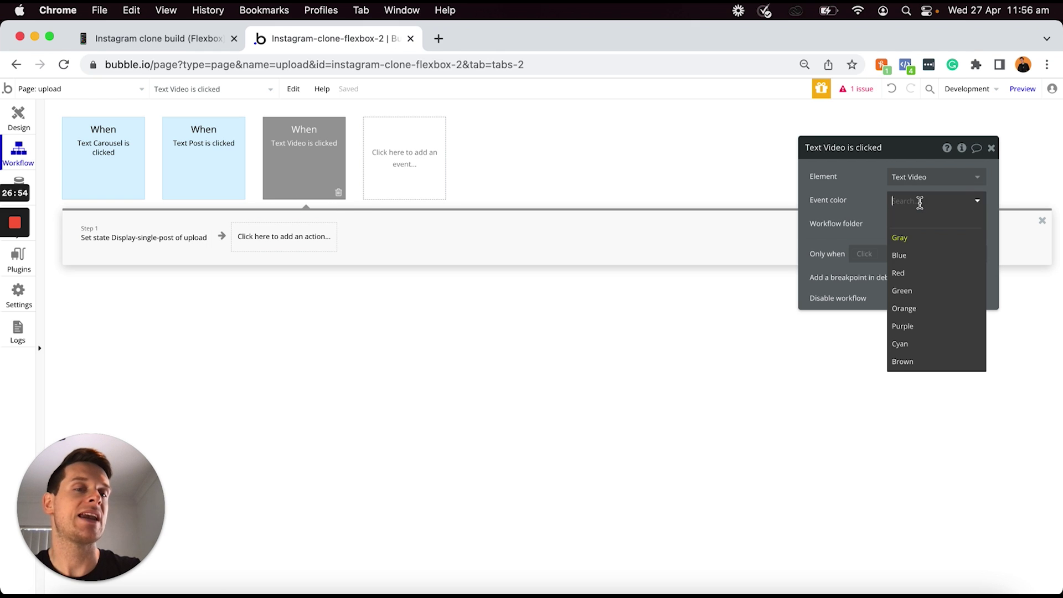
click(903, 255)
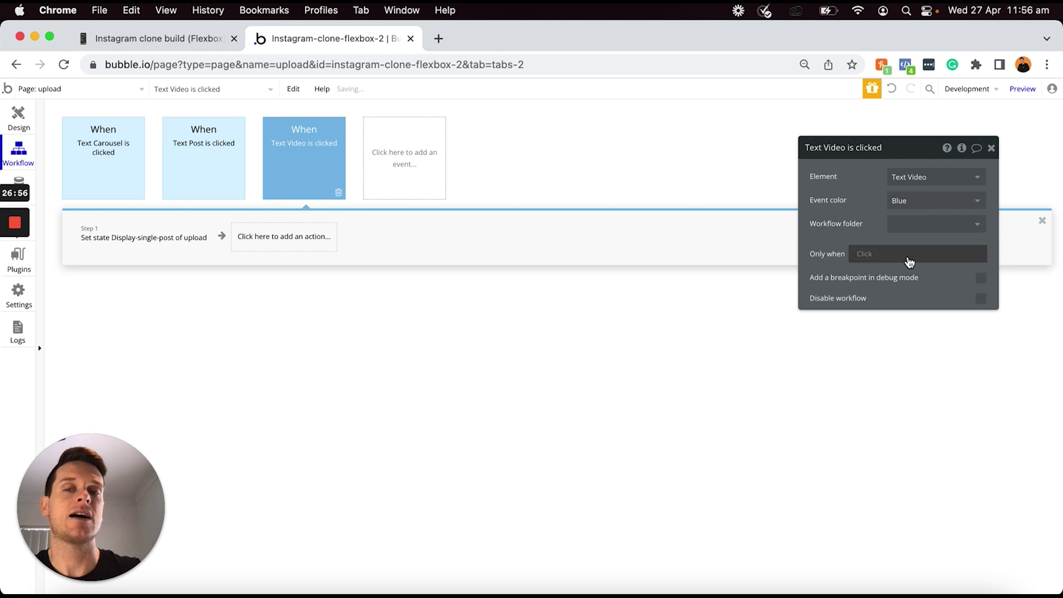
Return to the page design and check the page-load visibility setting in the layout of Group - Single-image-post
click(16, 123)
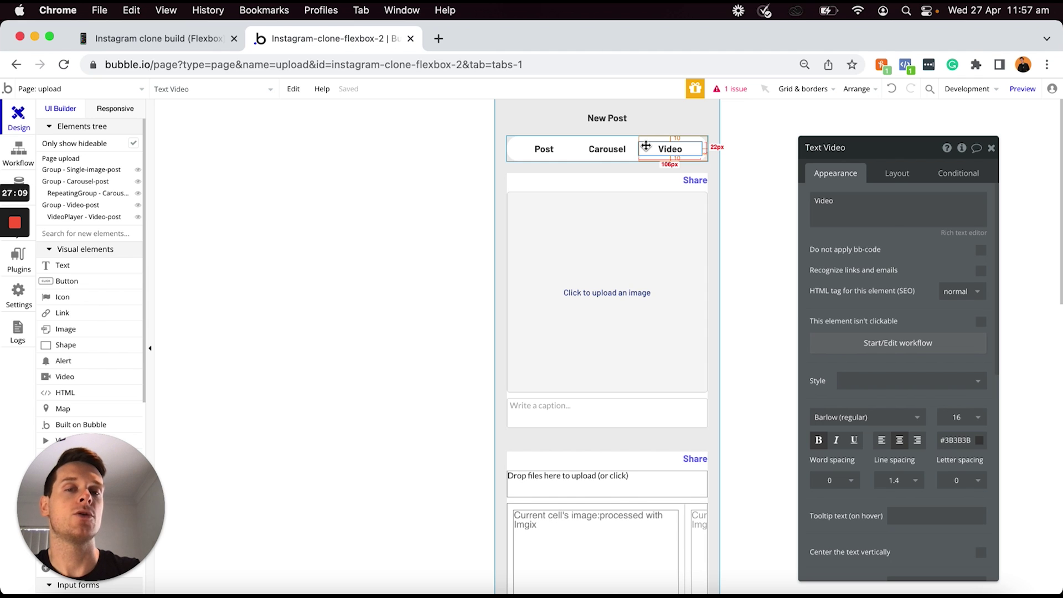
scroll(609, 187, down, 3)
scroll(612, 434, up, 3)
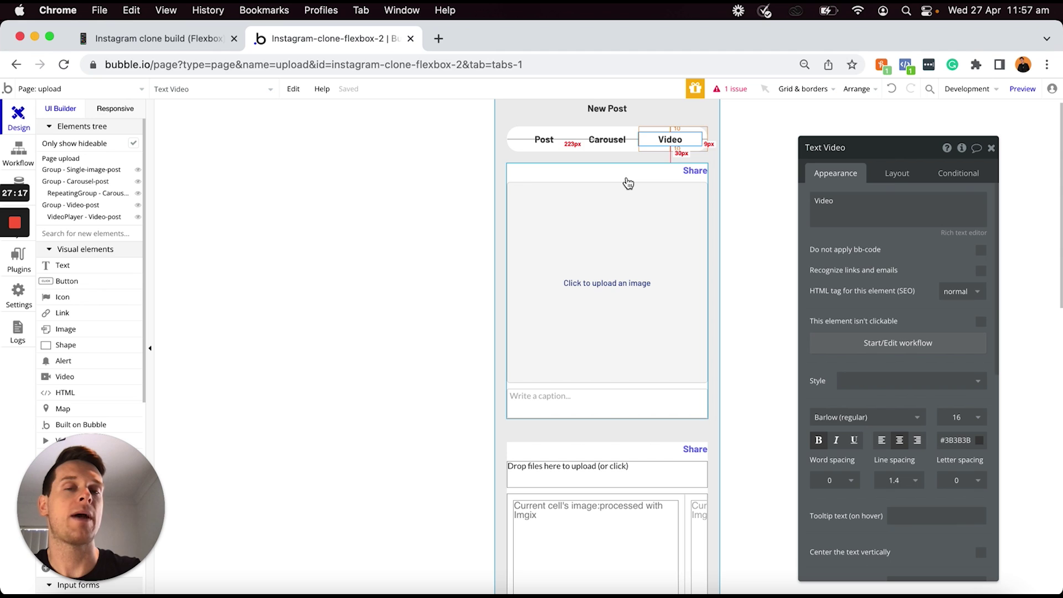
click(628, 183)
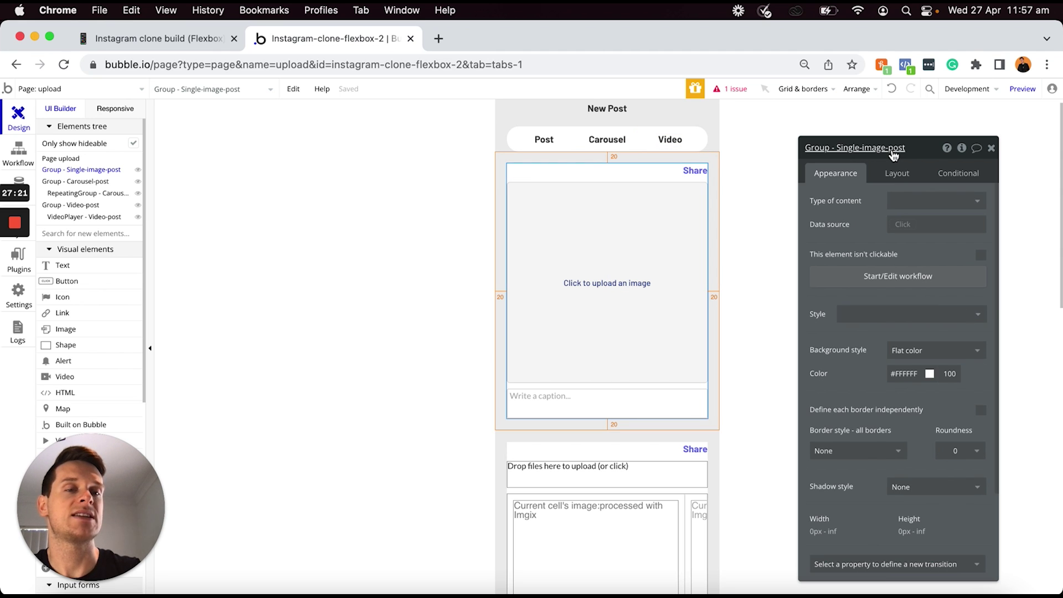
click(893, 174)
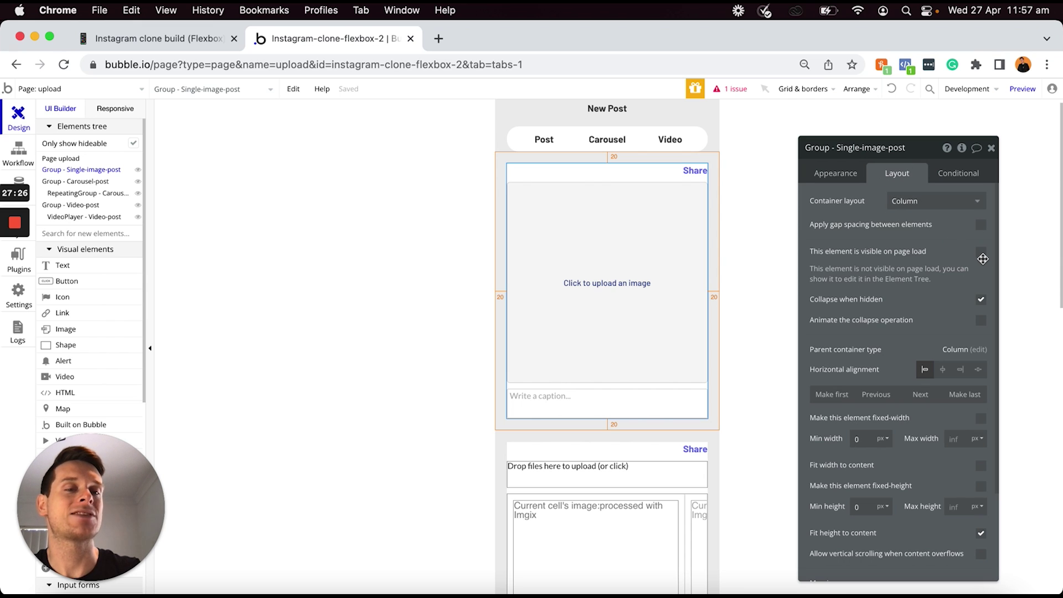
Add a condition to Group - Single-image-post that makes the element visible when upload's Display-single-post is "yes"
click(959, 175)
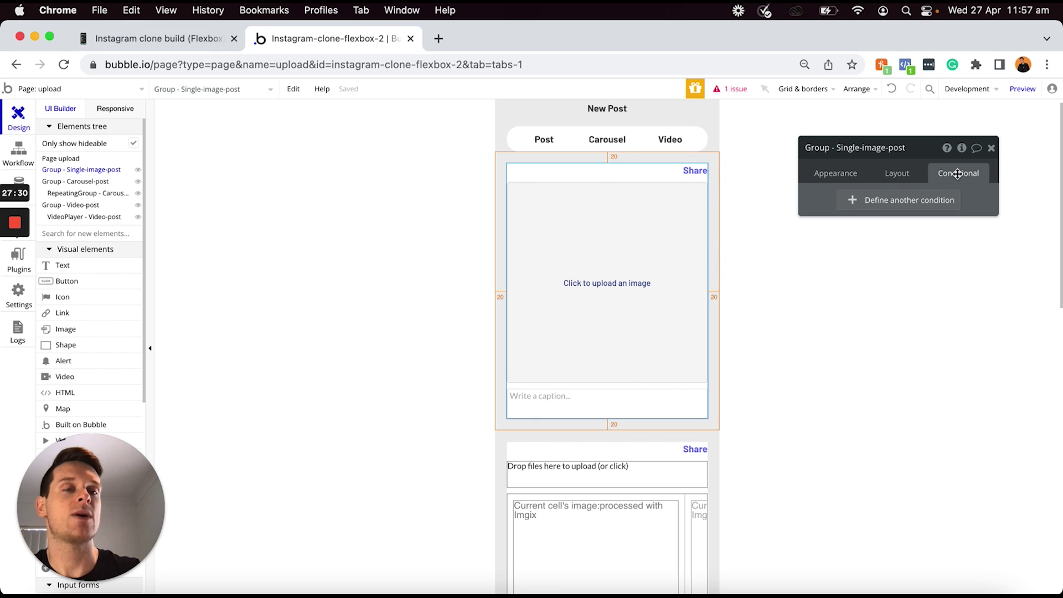
click(866, 207)
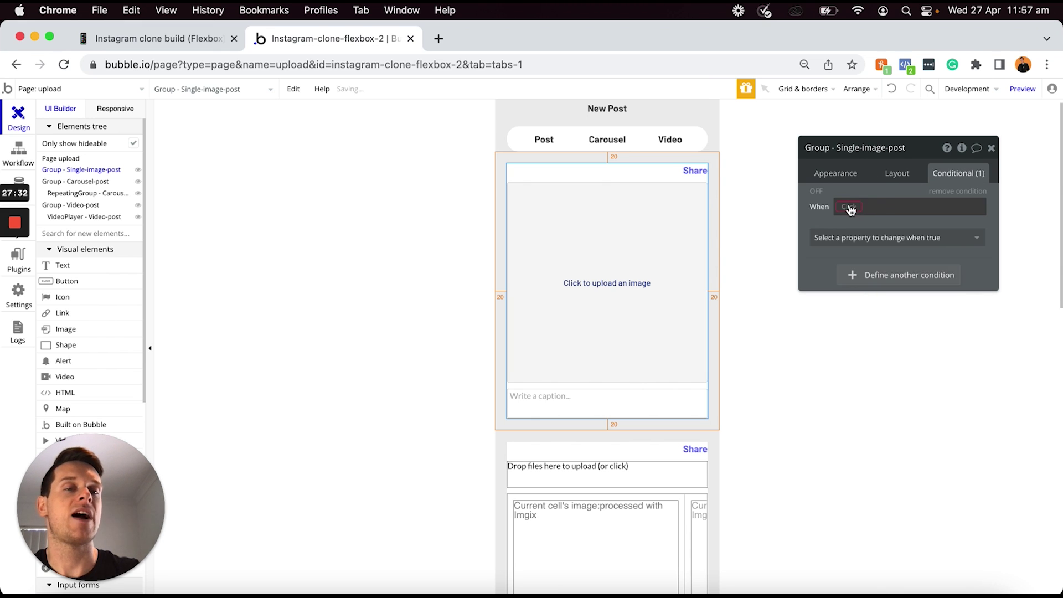
click(848, 207)
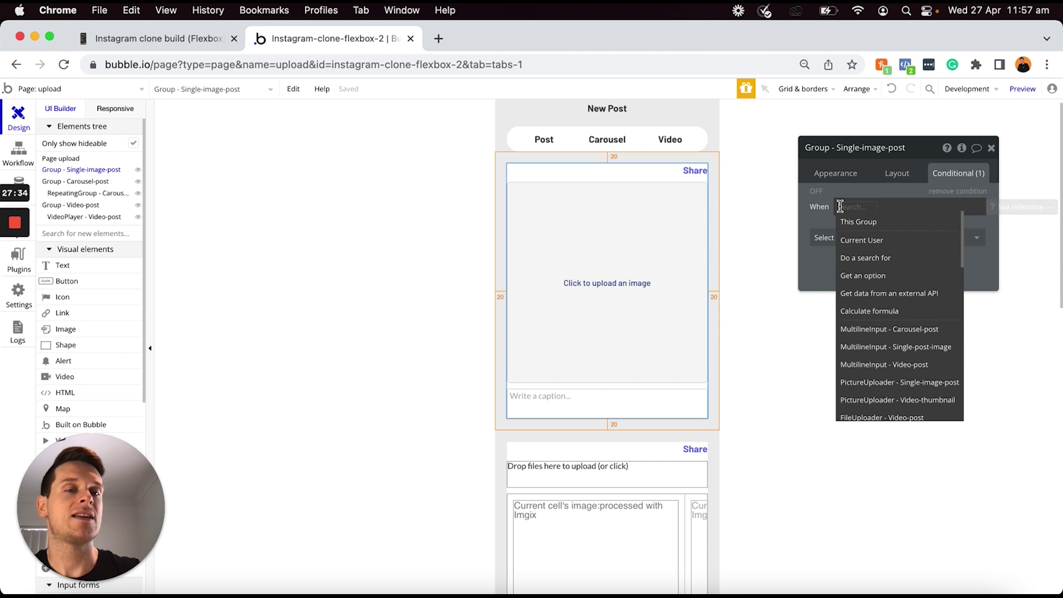
scroll(876, 258, down, 3)
scroll(876, 259, down, 5)
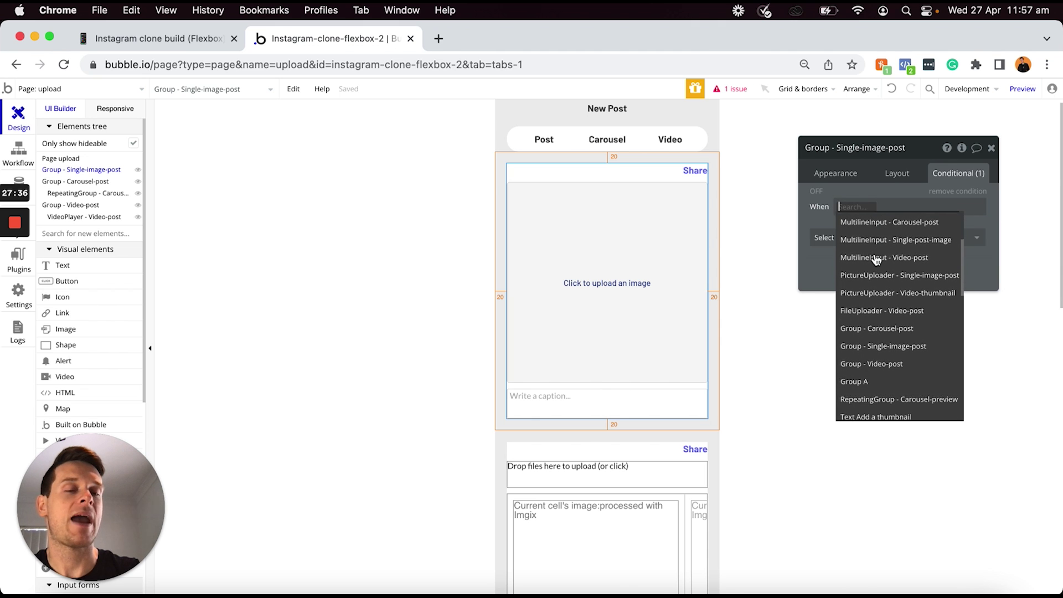
scroll(876, 260, down, 8)
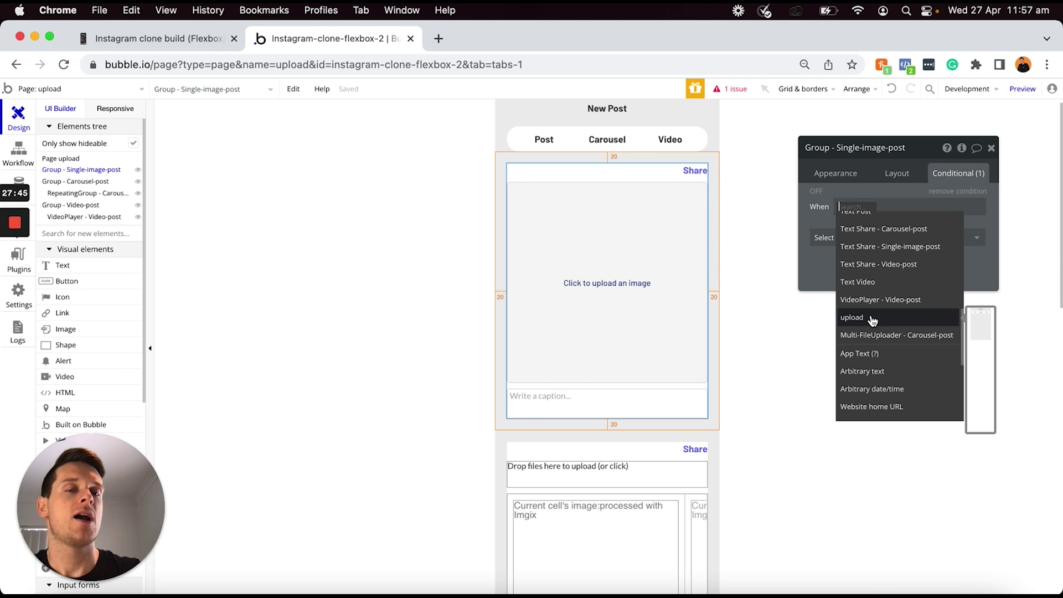
click(873, 321)
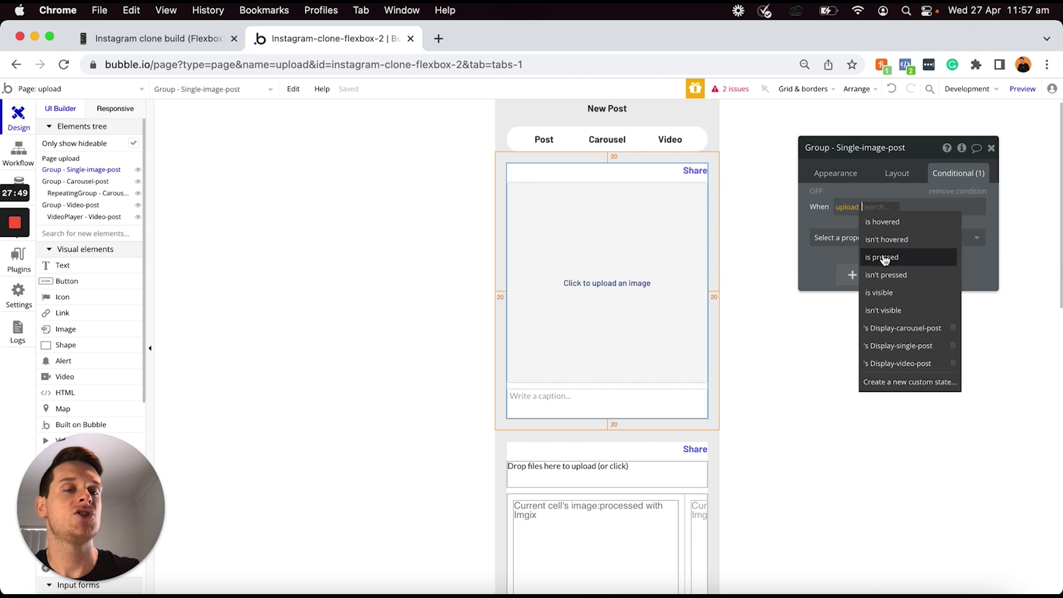
click(886, 345)
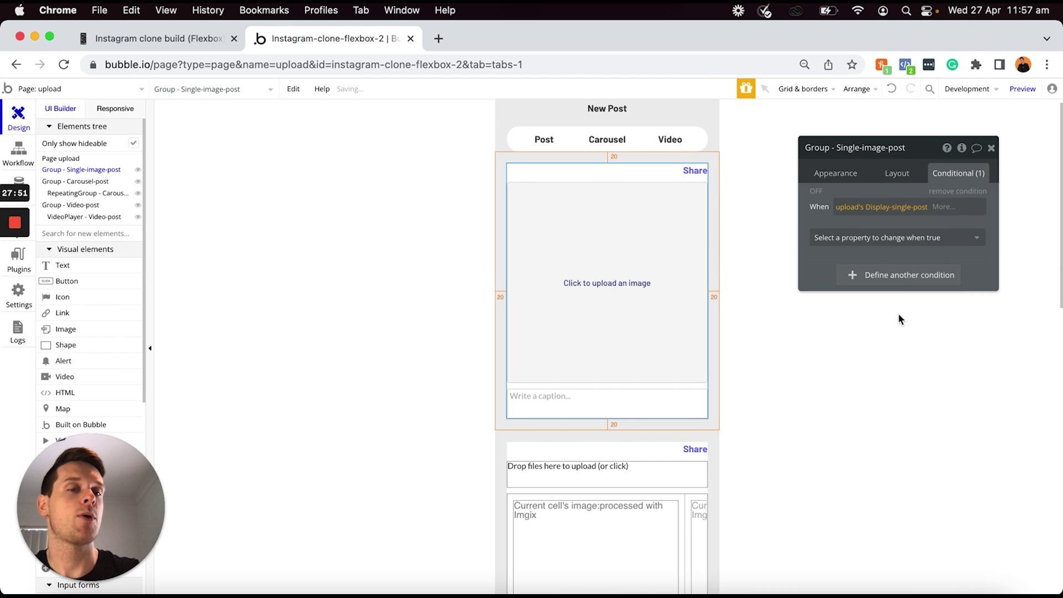
click(945, 207)
click(941, 239)
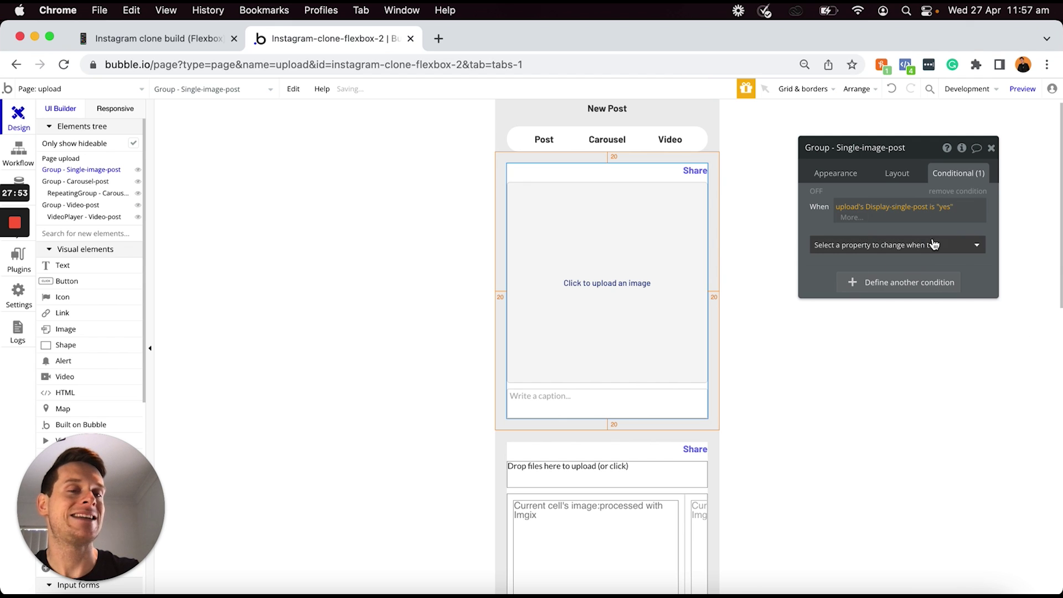
click(909, 239)
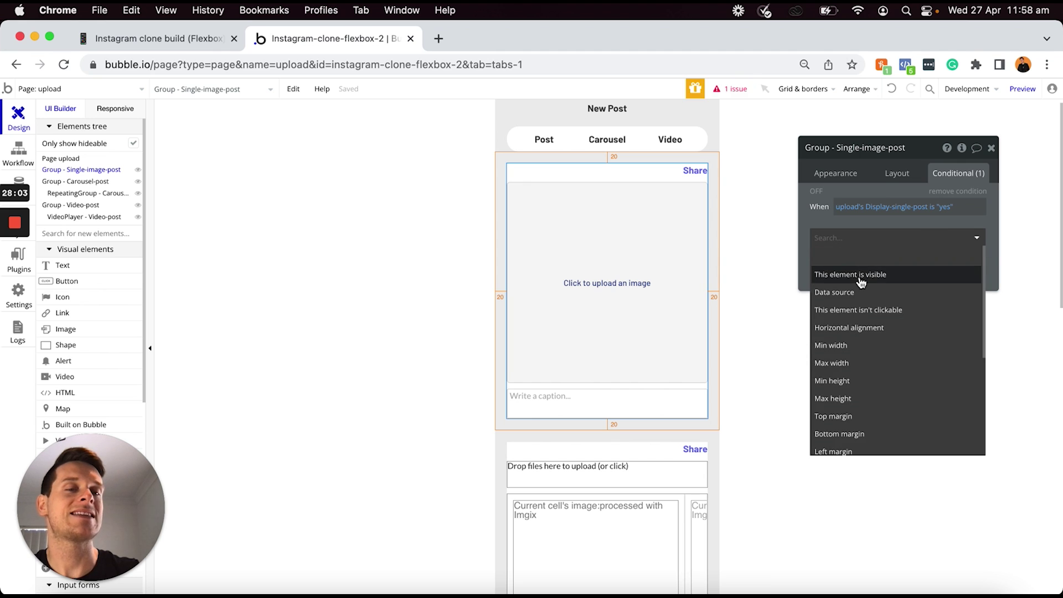
click(905, 272)
click(971, 236)
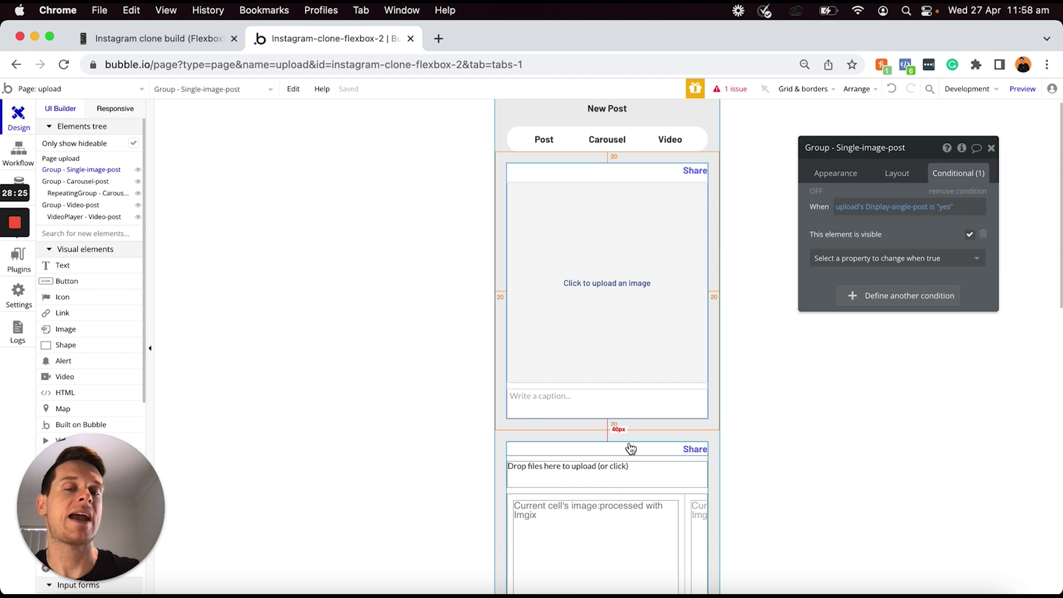
Add a condition to Group - Carousel-post that makes the element visible when upload's Display-carousel-post is "yes"
scroll(706, 289, down, 1)
scroll(705, 289, down, 5)
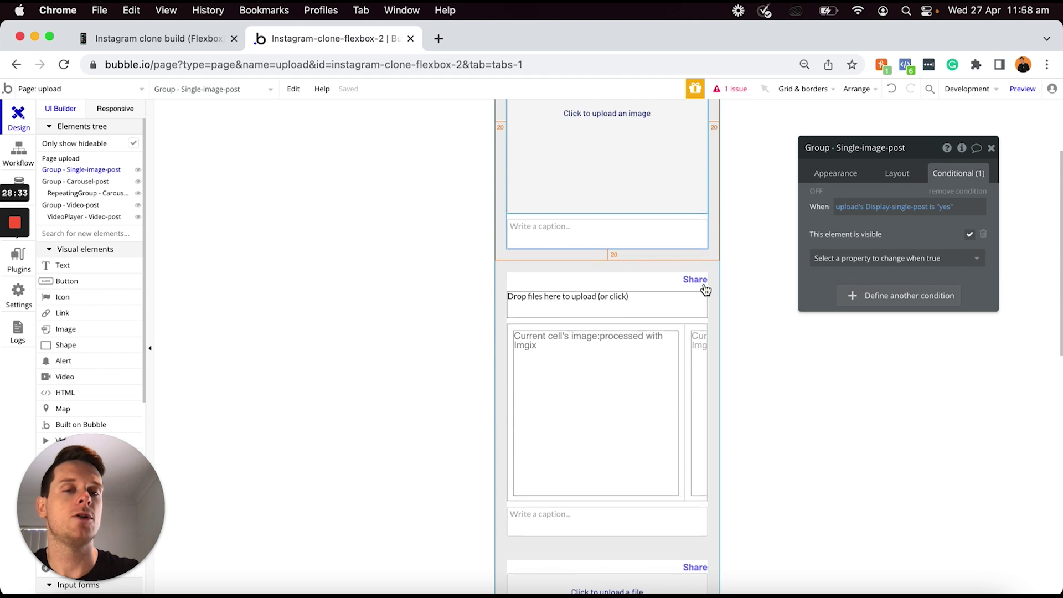
click(681, 316)
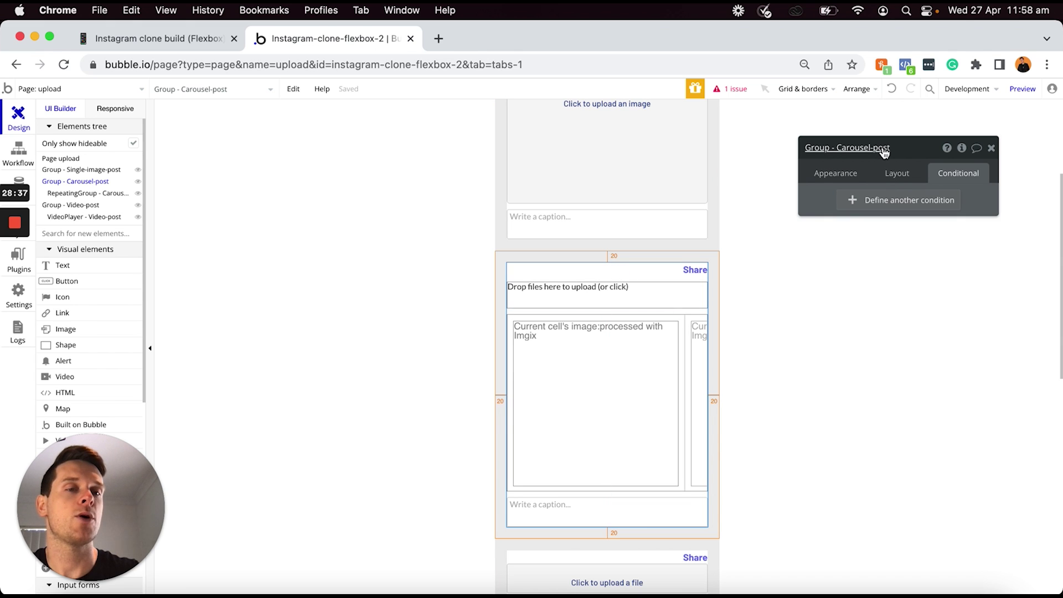
click(898, 202)
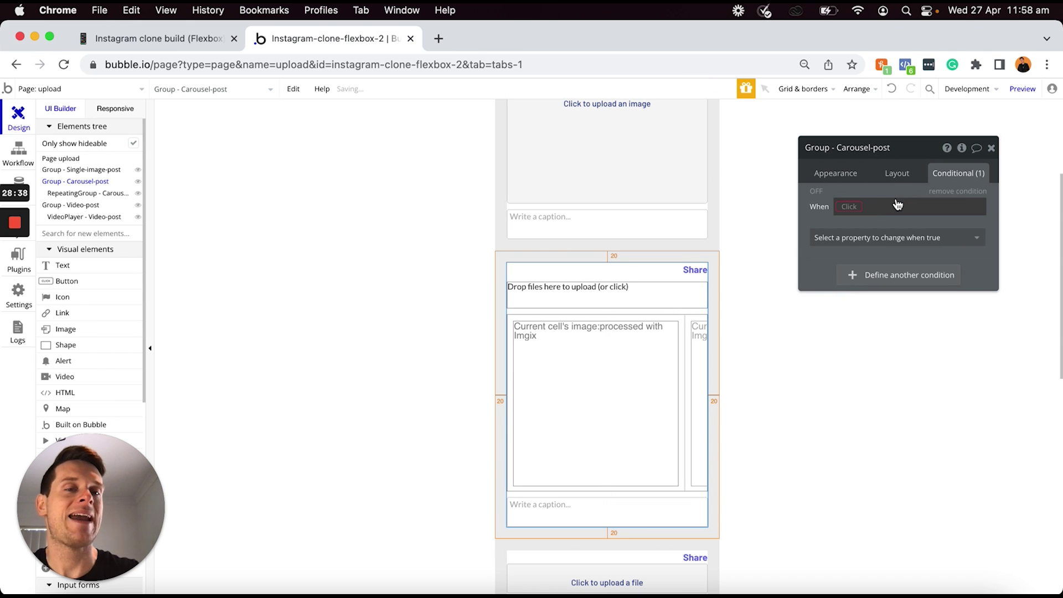
click(849, 206)
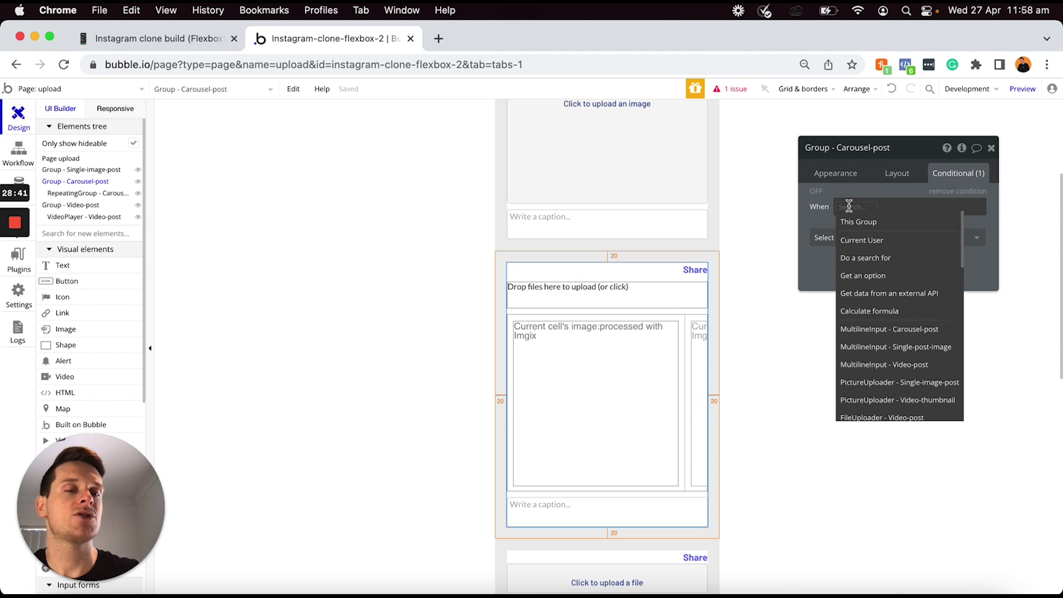
scroll(876, 271, down, 5)
scroll(877, 270, down, 4)
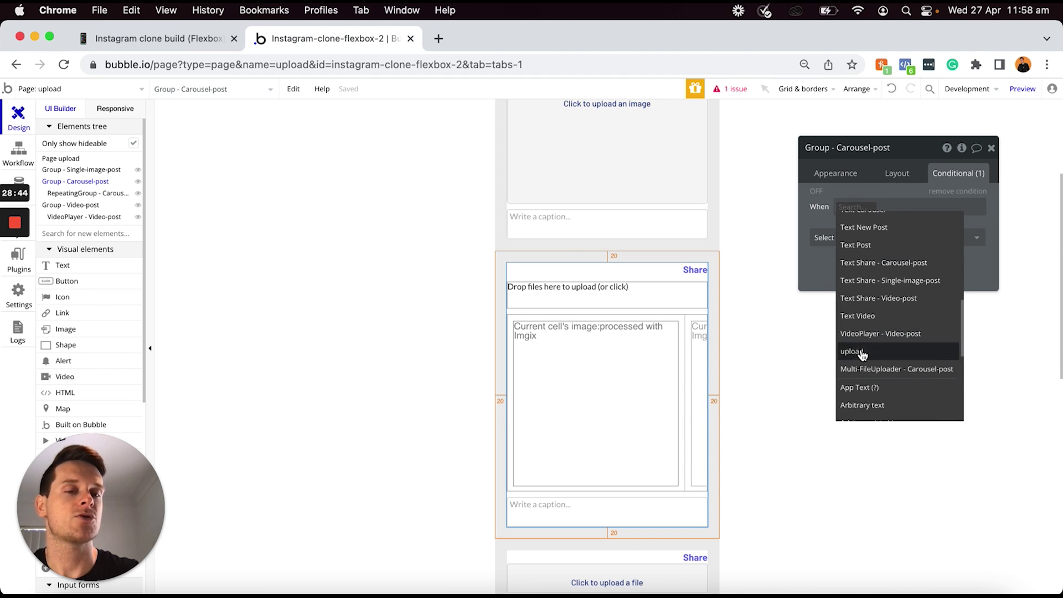
click(862, 353)
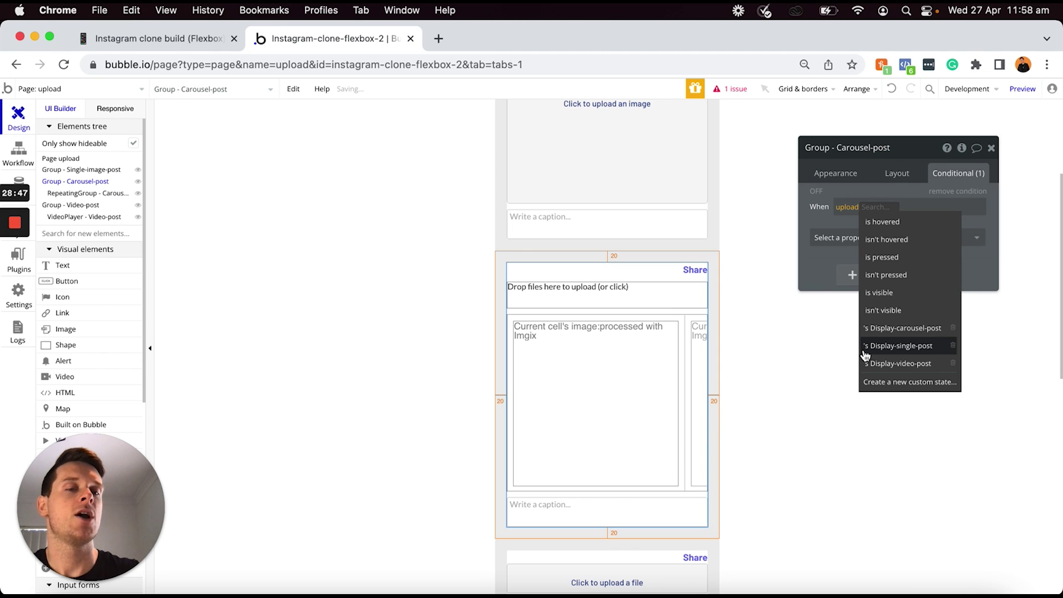
click(888, 328)
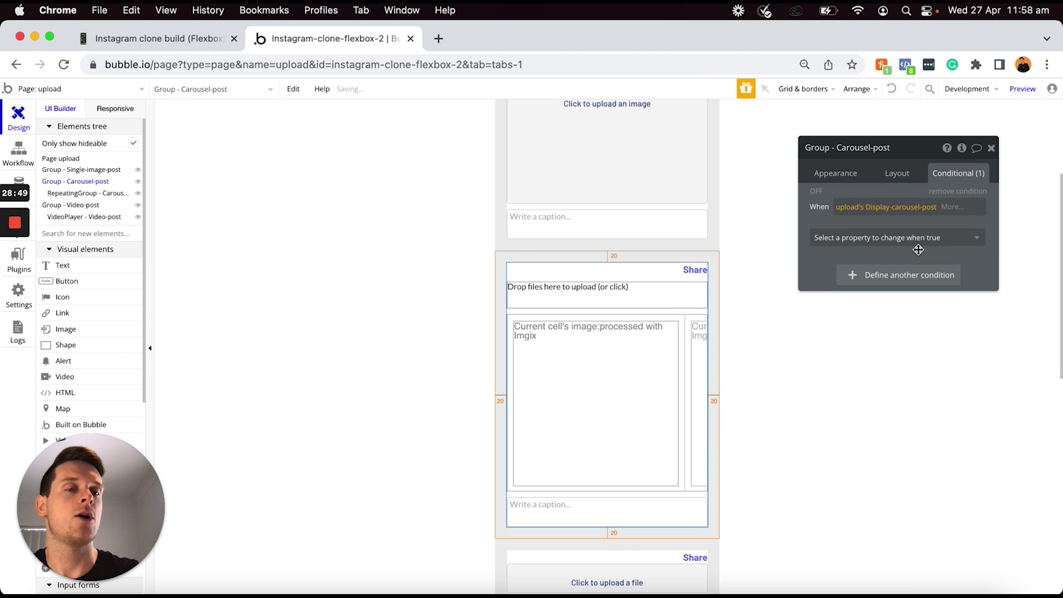
click(951, 206)
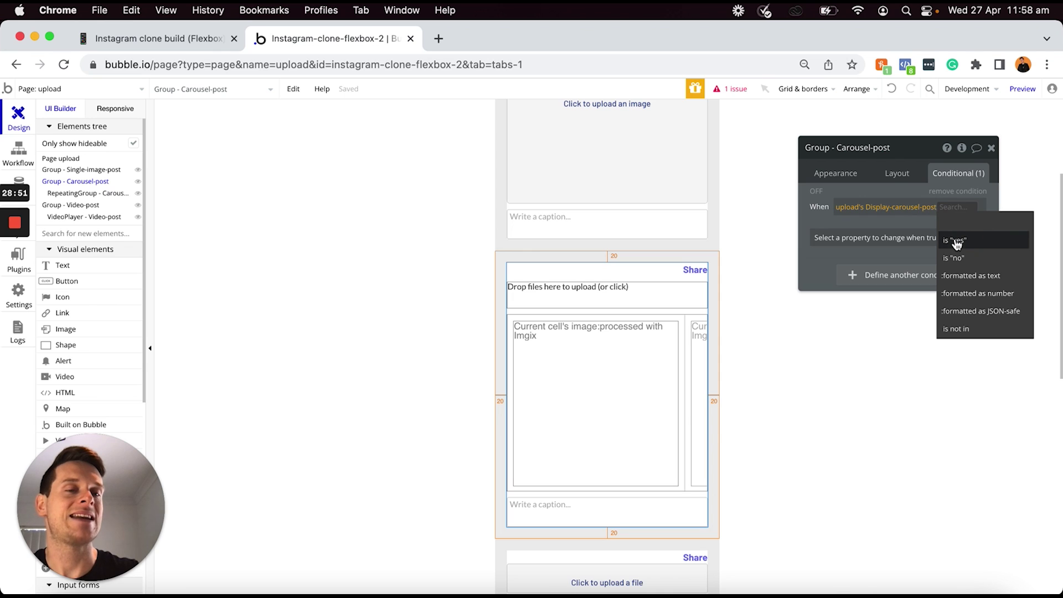
click(956, 242)
click(948, 240)
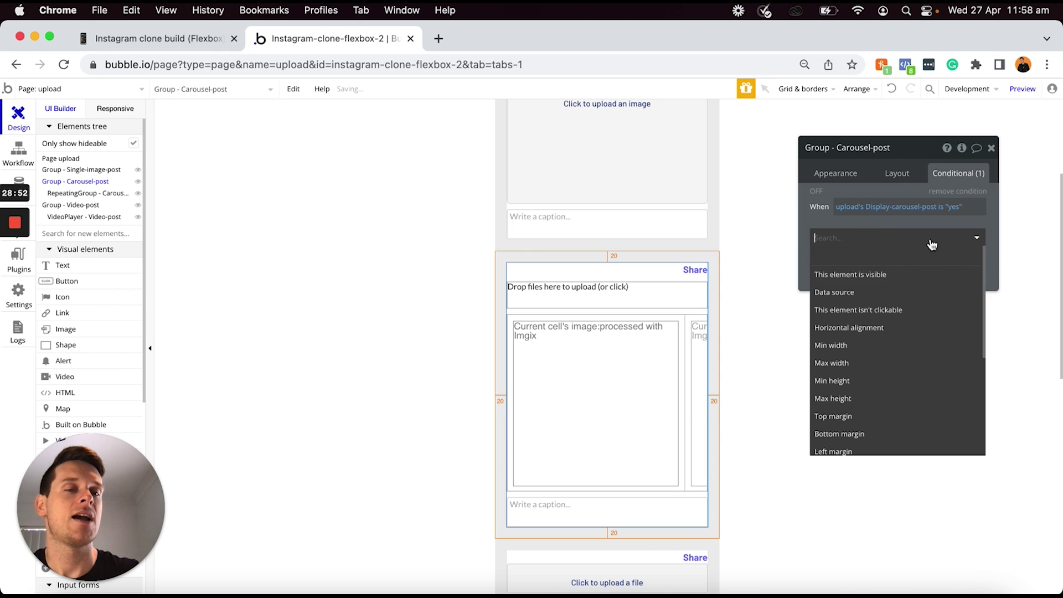
click(883, 276)
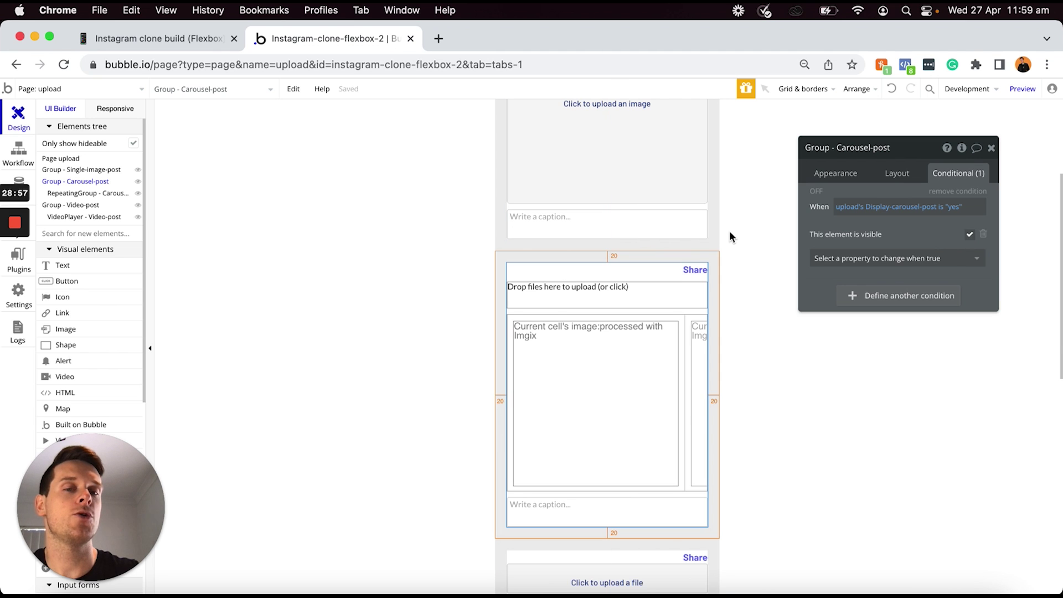
Add a condition to Group - Video-post that makes the element visible when upload's Display-video-post is "yes"
scroll(729, 230, down, 4)
scroll(729, 237, down, 1)
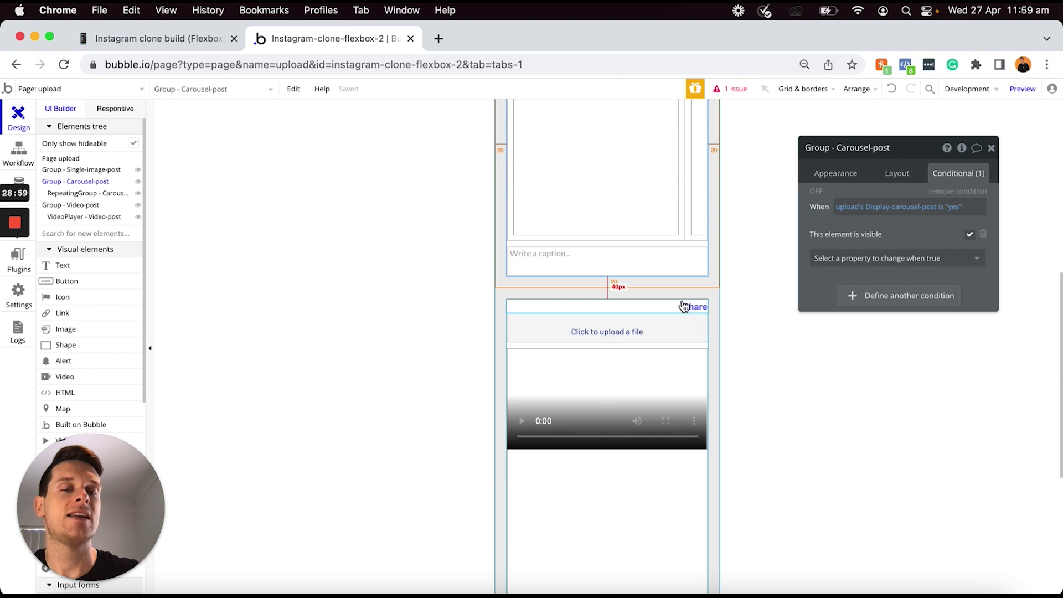
click(643, 349)
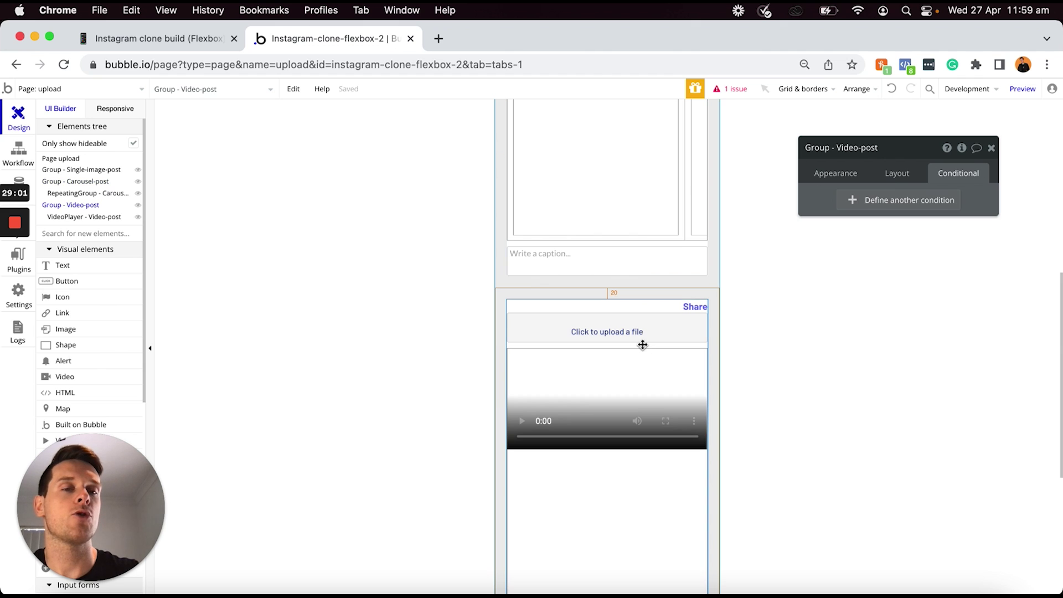
click(908, 203)
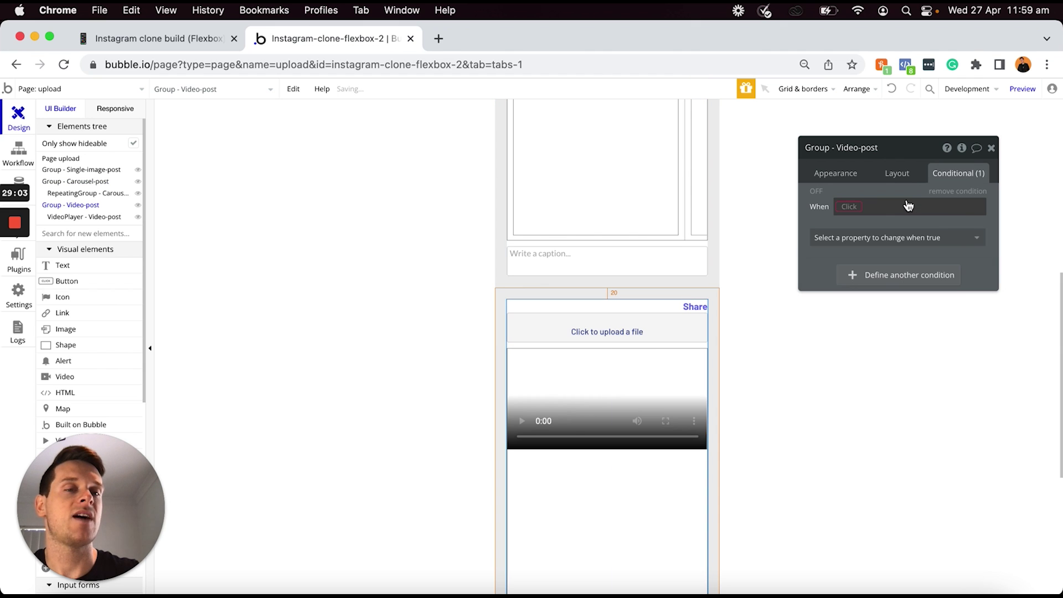
click(847, 208)
scroll(914, 297, down, 6)
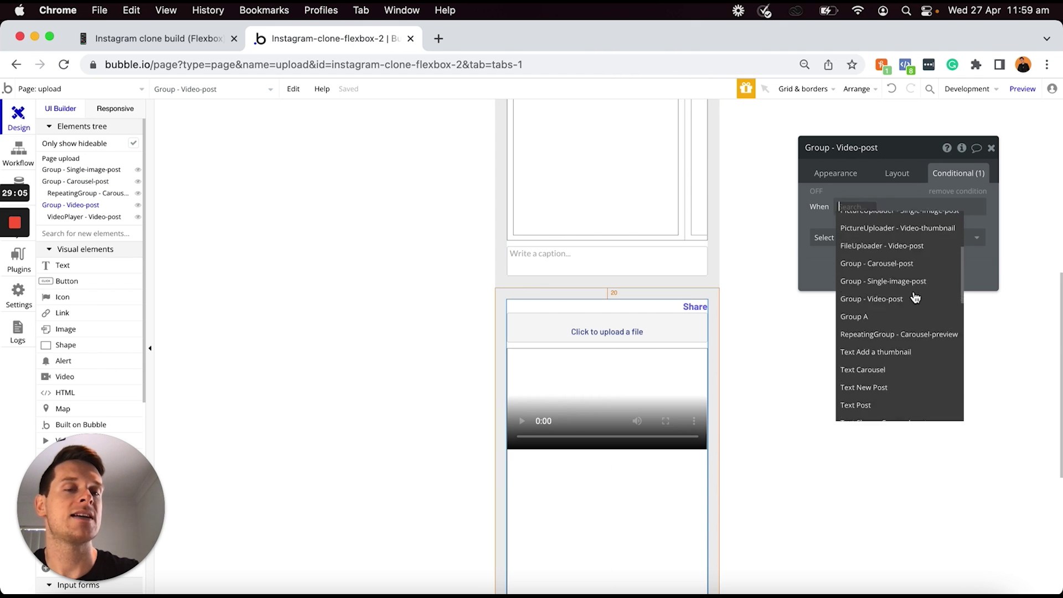
click(857, 398)
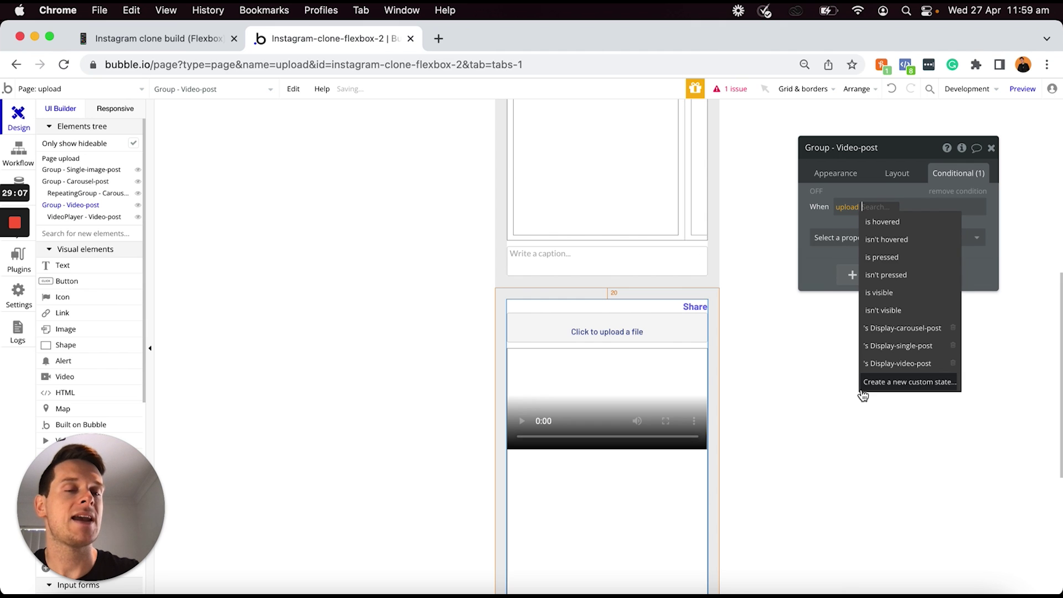
click(907, 366)
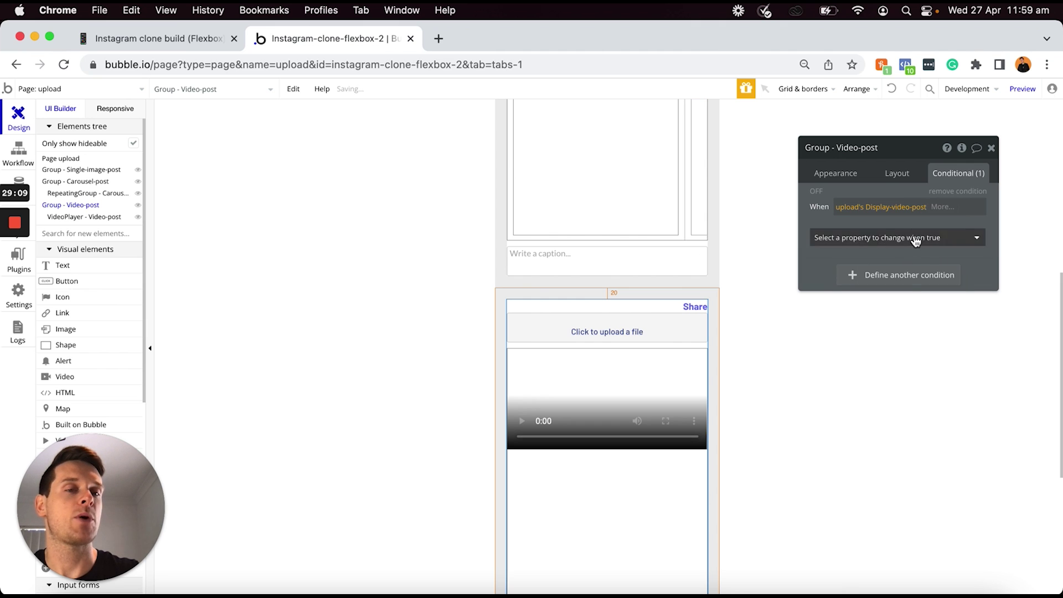
click(942, 207)
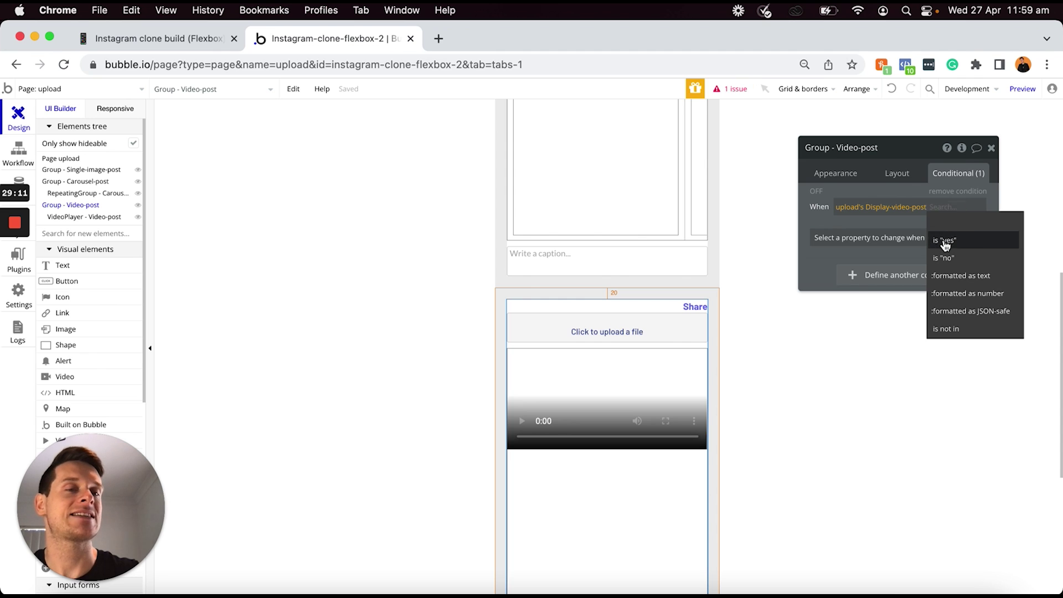
click(945, 243)
click(914, 243)
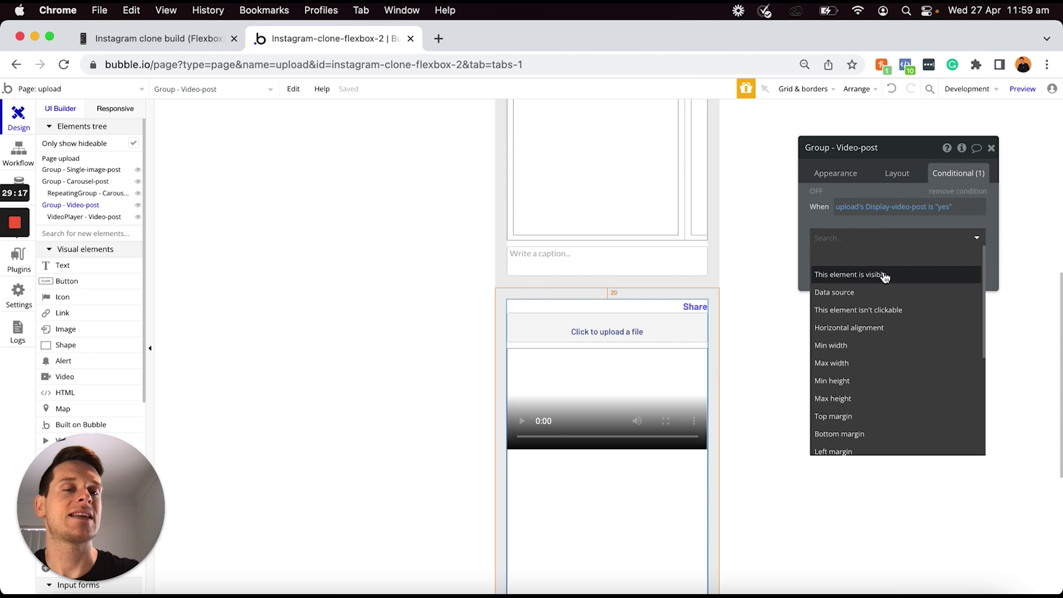
click(885, 274)
click(970, 236)
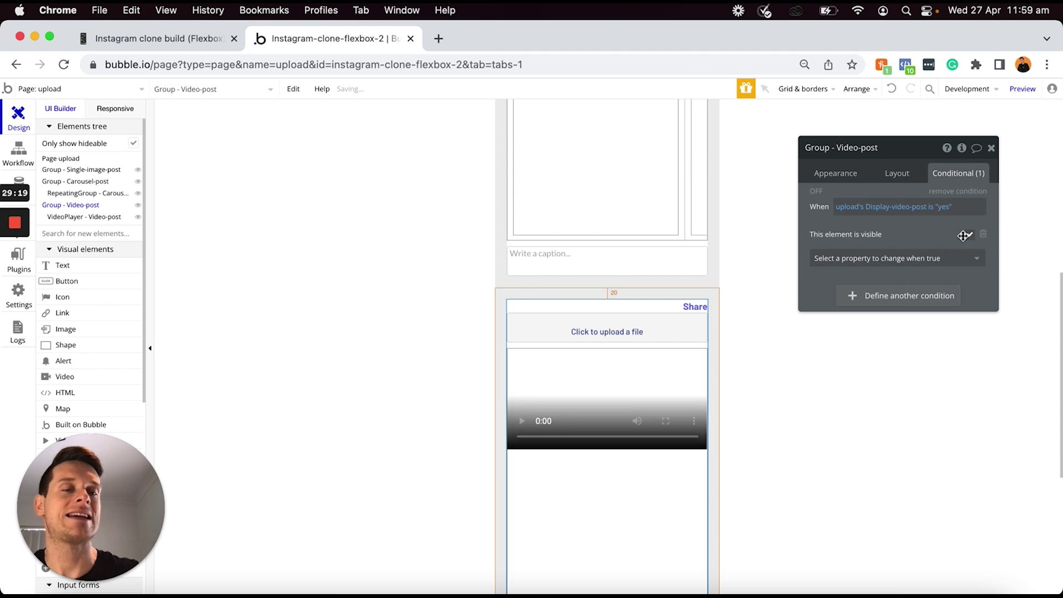
Start a click workflow for the Share text in the single-image post group
click(737, 243)
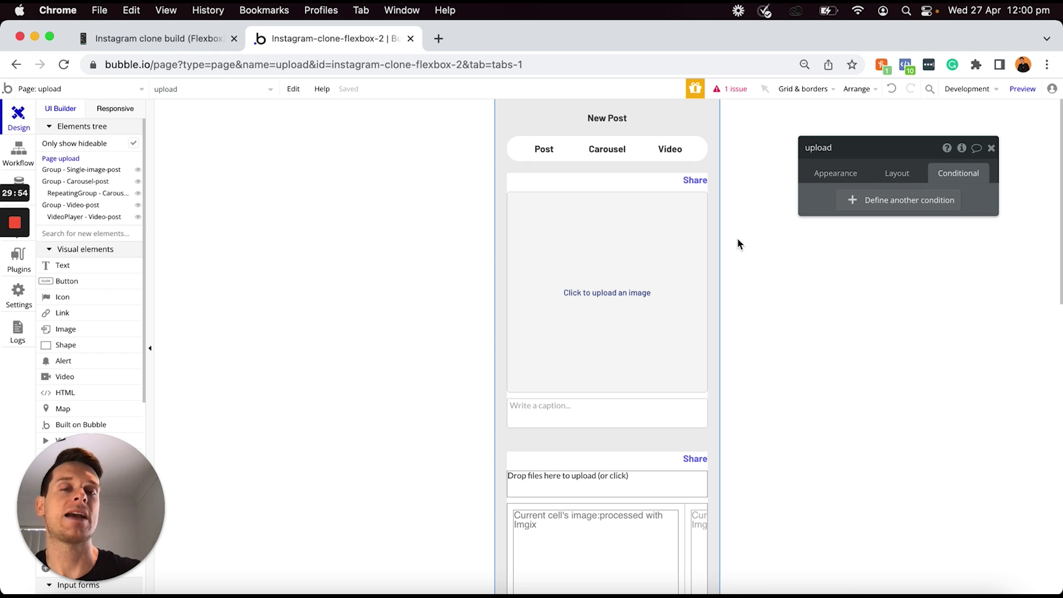
click(696, 184)
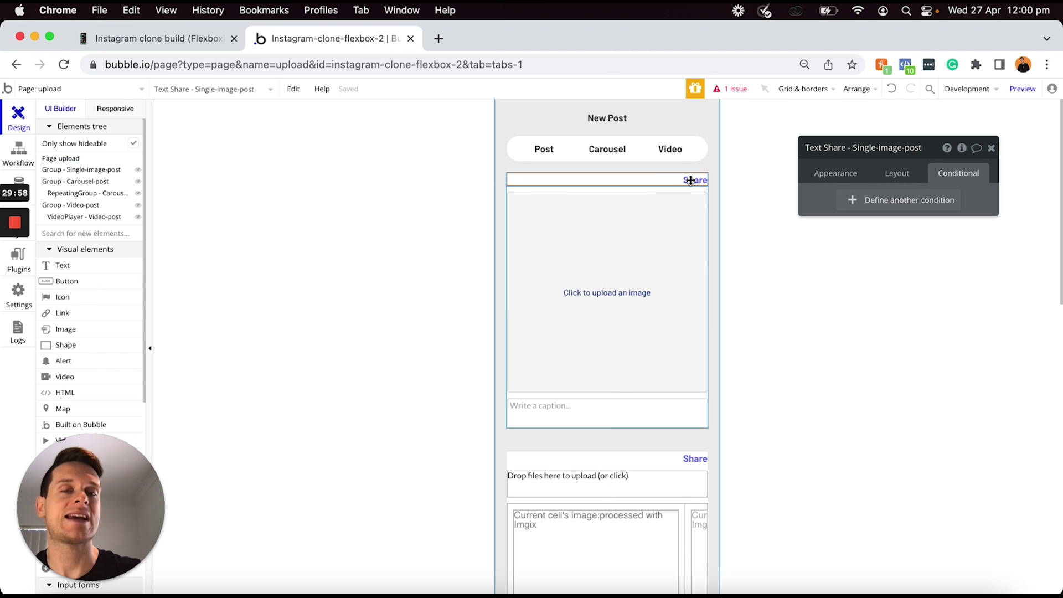
click(827, 169)
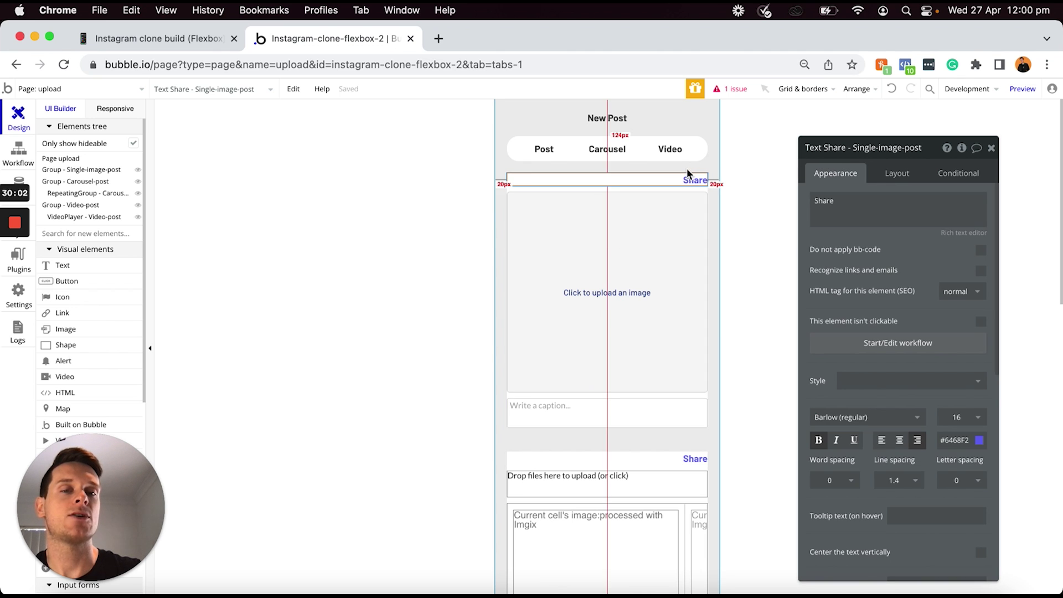
click(875, 343)
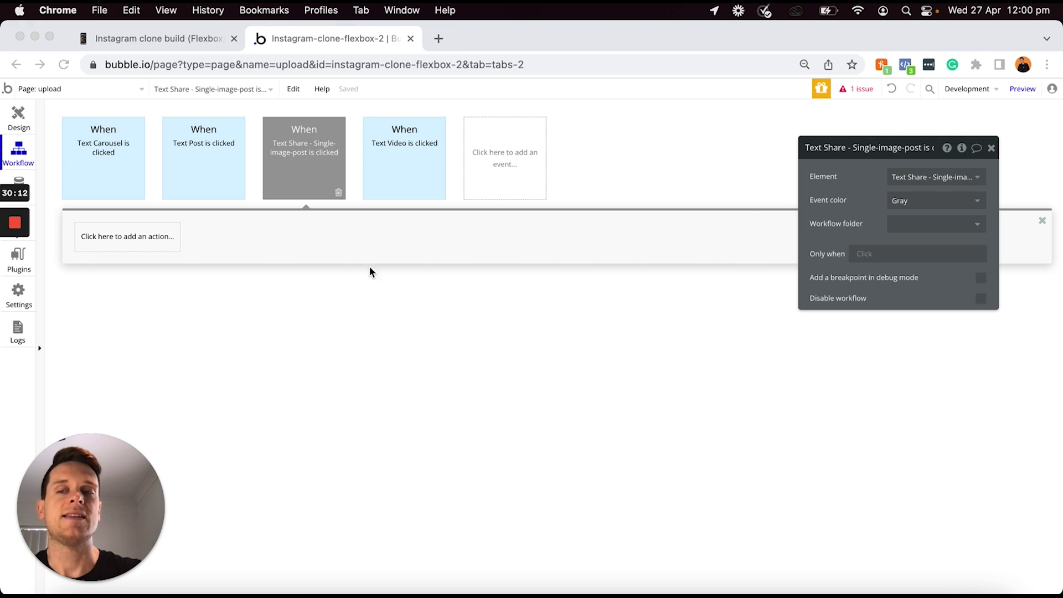
Add a Create a new thing action to the single-image Share workflow with the type Post-content
click(143, 239)
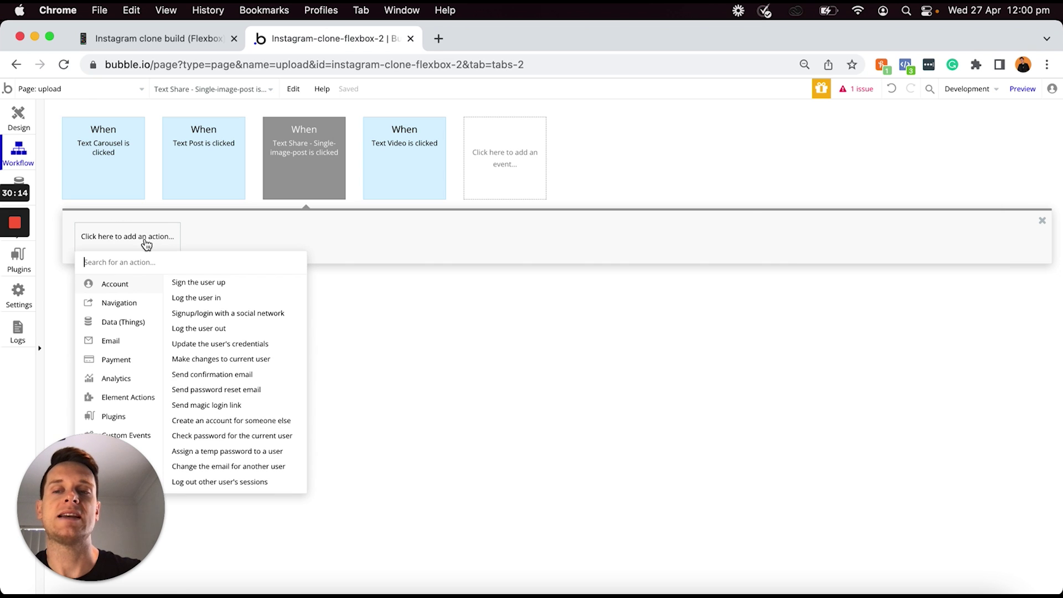
mouse_move(125, 327)
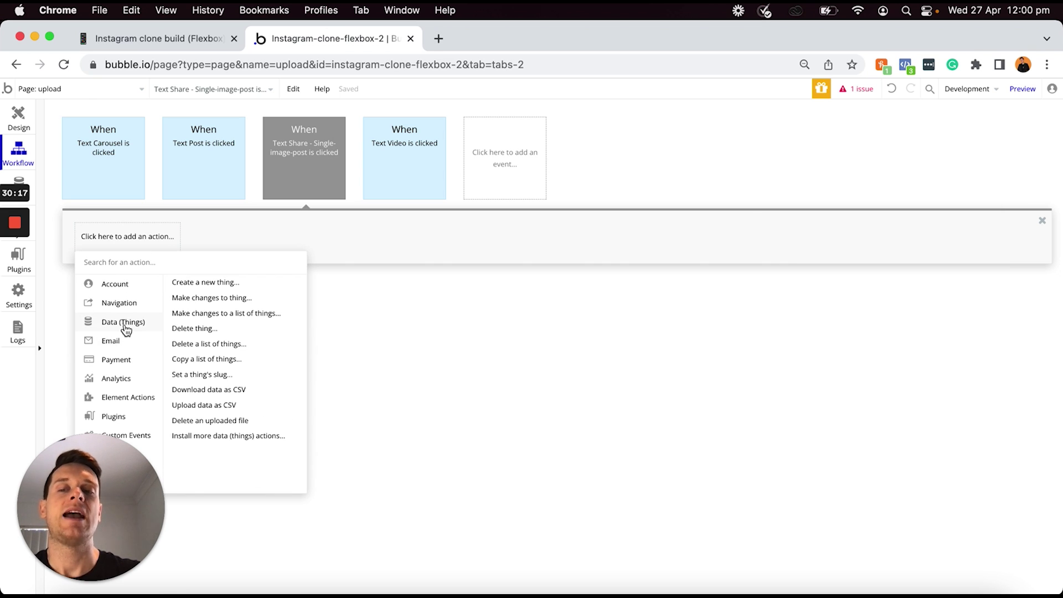
click(224, 282)
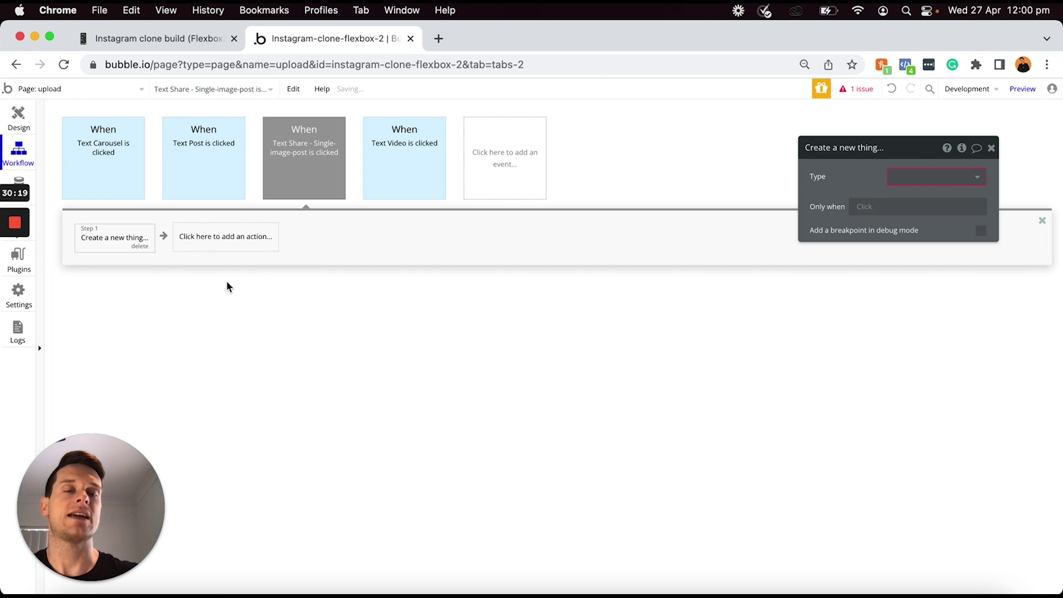
click(897, 175)
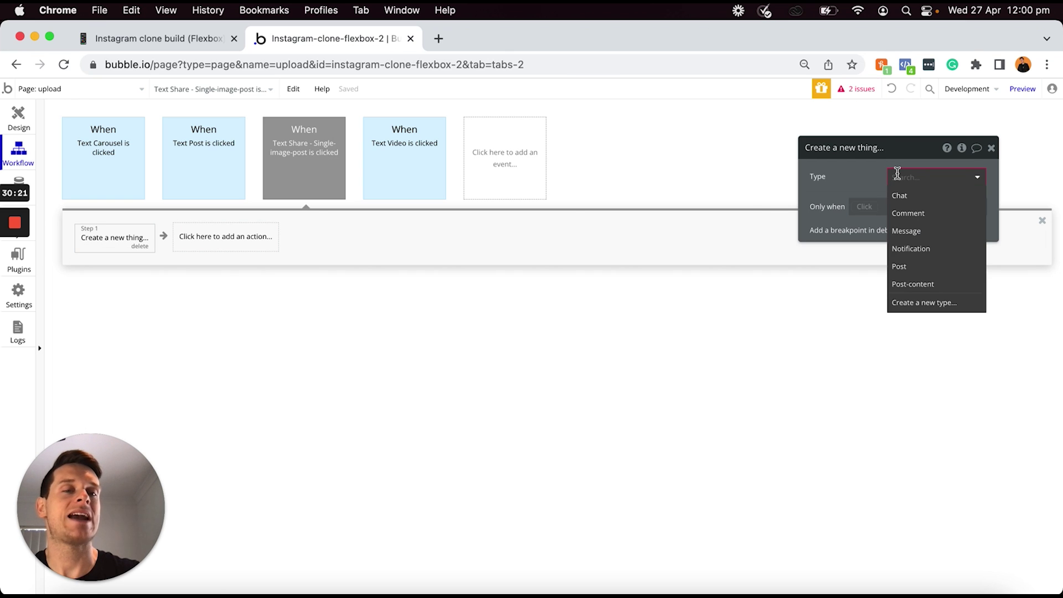
click(927, 288)
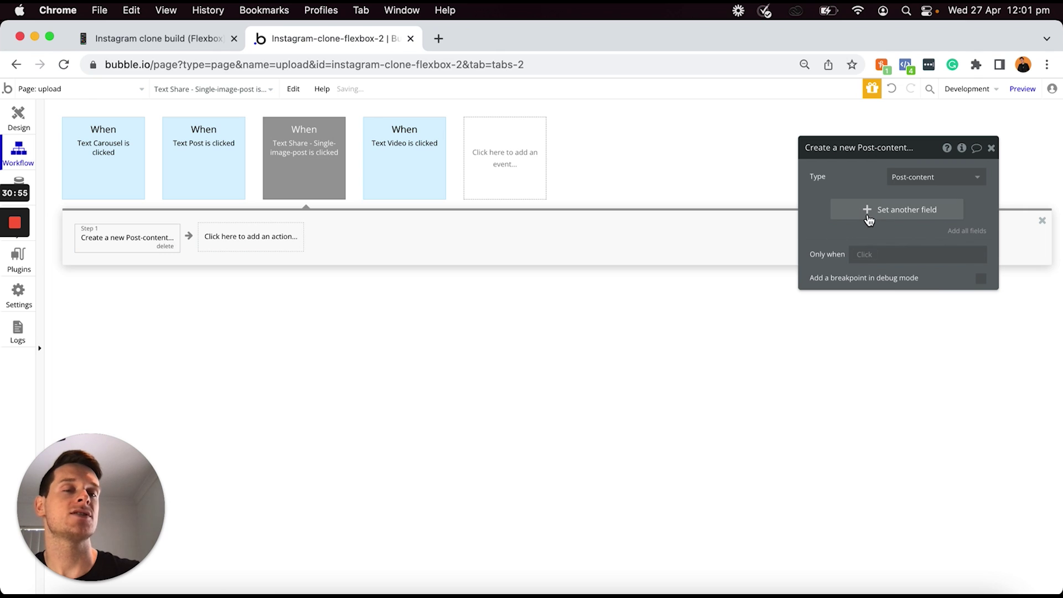
Set the new Post-content's Caption field to MultilineInput - Single-post-image's value
click(867, 212)
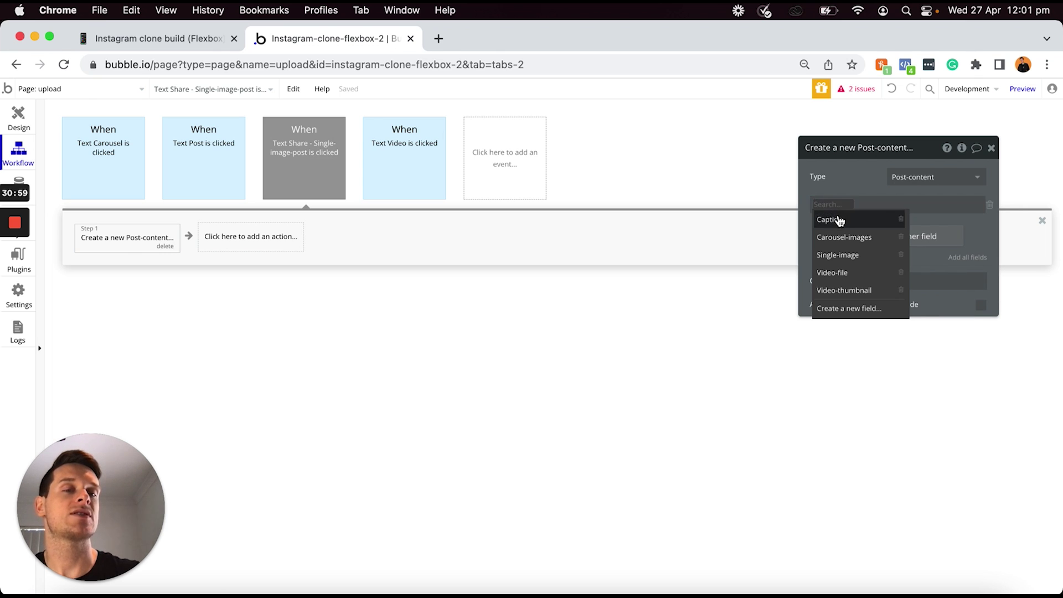
click(837, 221)
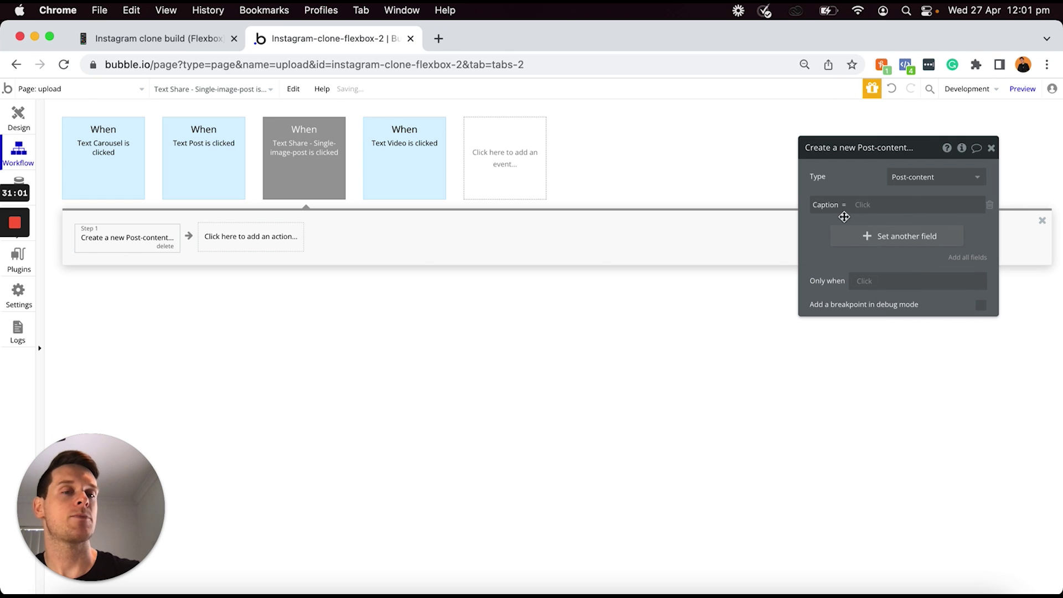
click(867, 206)
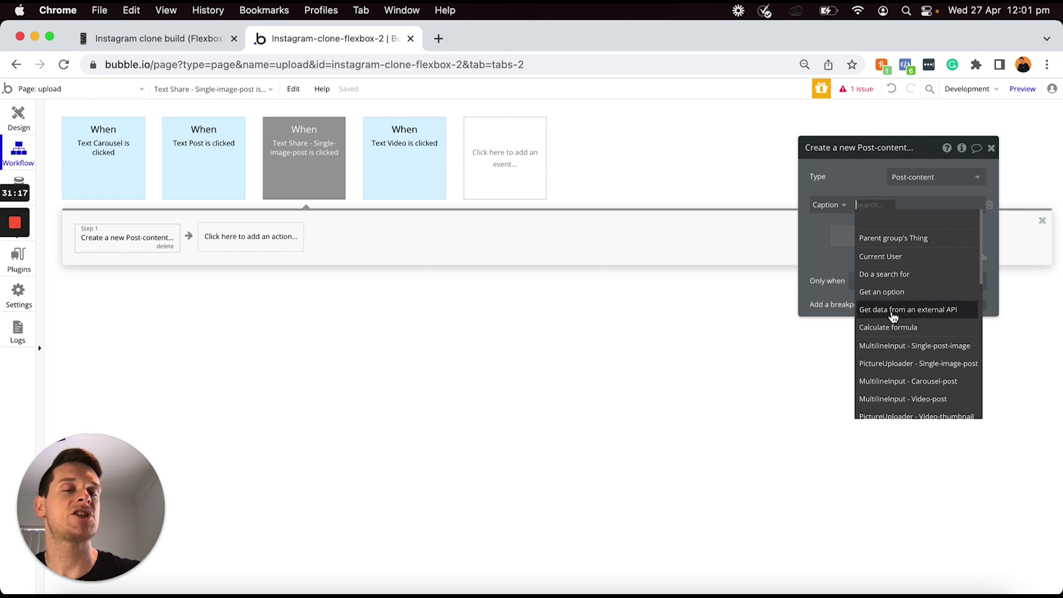
click(925, 349)
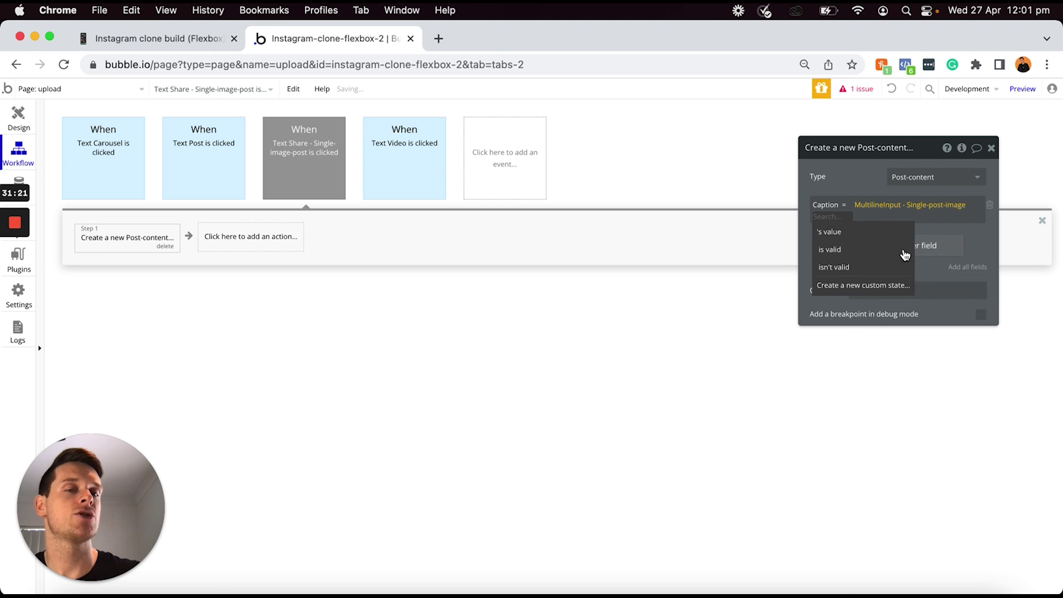
click(873, 233)
Set the new Post-content's Single-image field to PictureUploader - Single-image-post's value
click(854, 245)
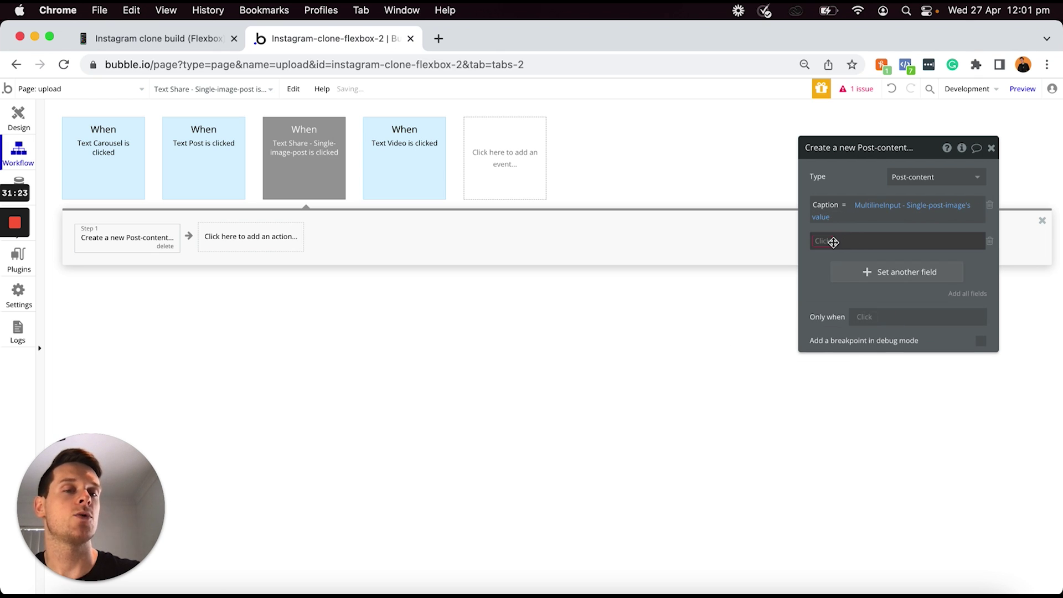
click(833, 242)
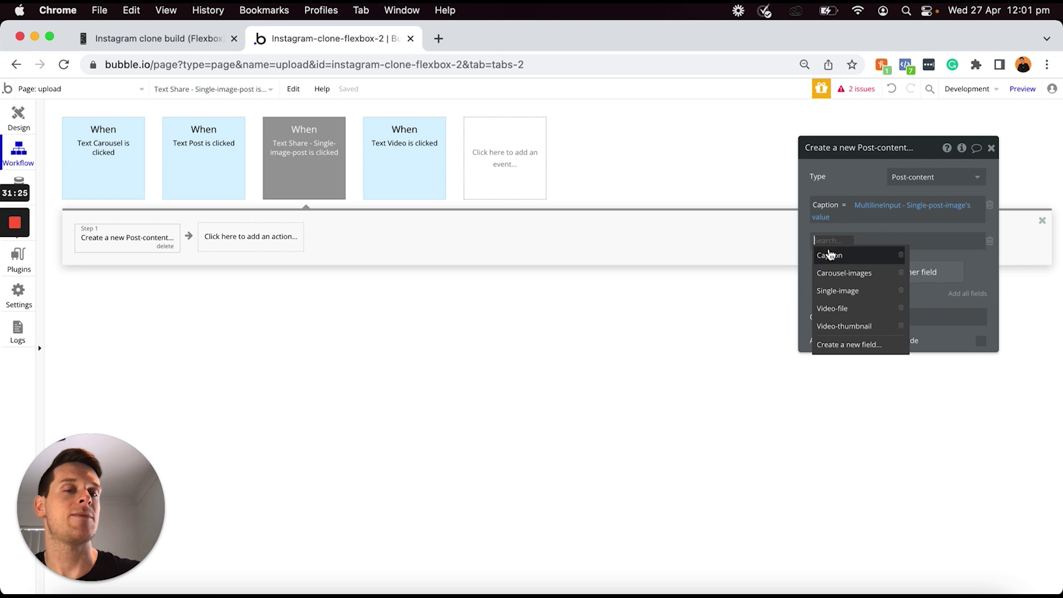
click(847, 293)
scroll(911, 314, down, 3)
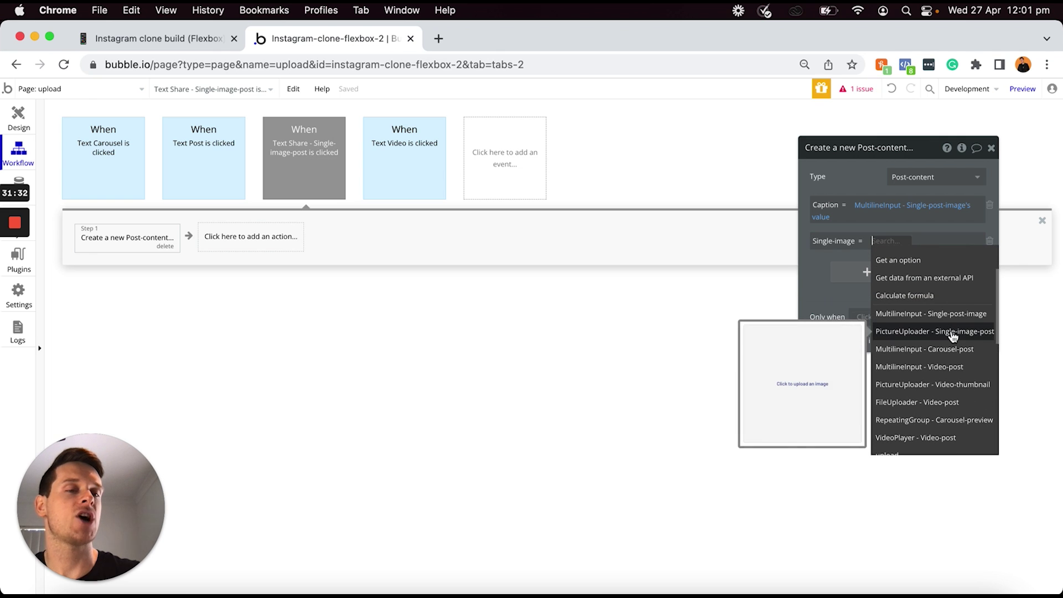
click(953, 332)
click(857, 269)
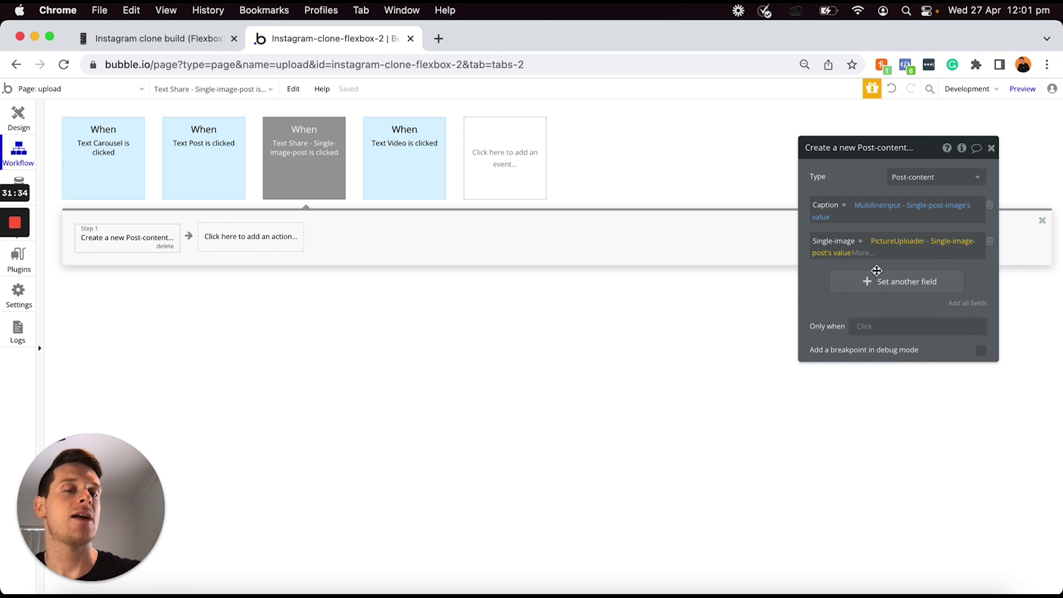
click(856, 284)
click(825, 275)
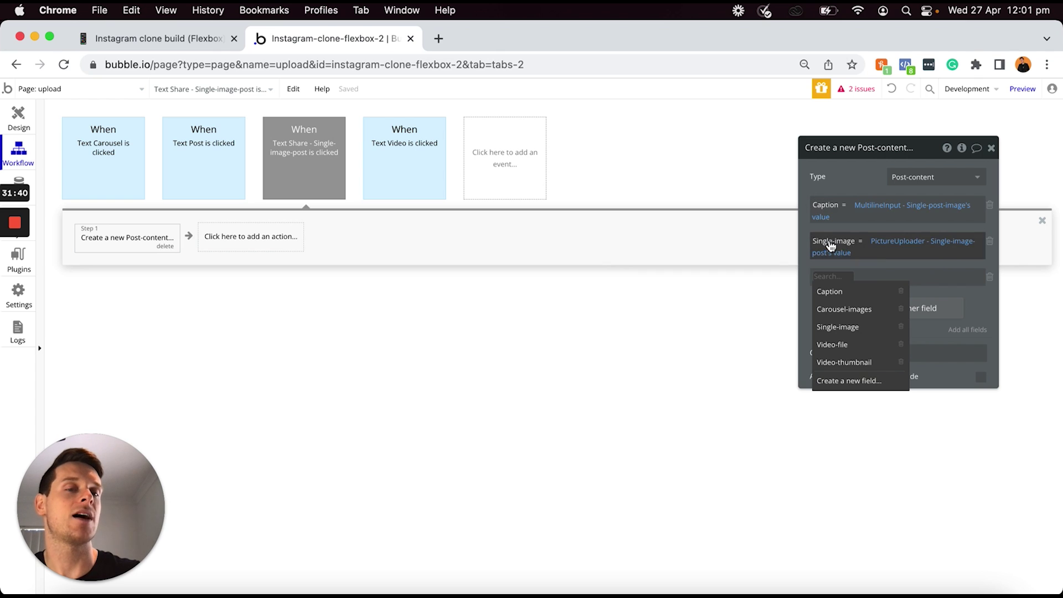
click(989, 280)
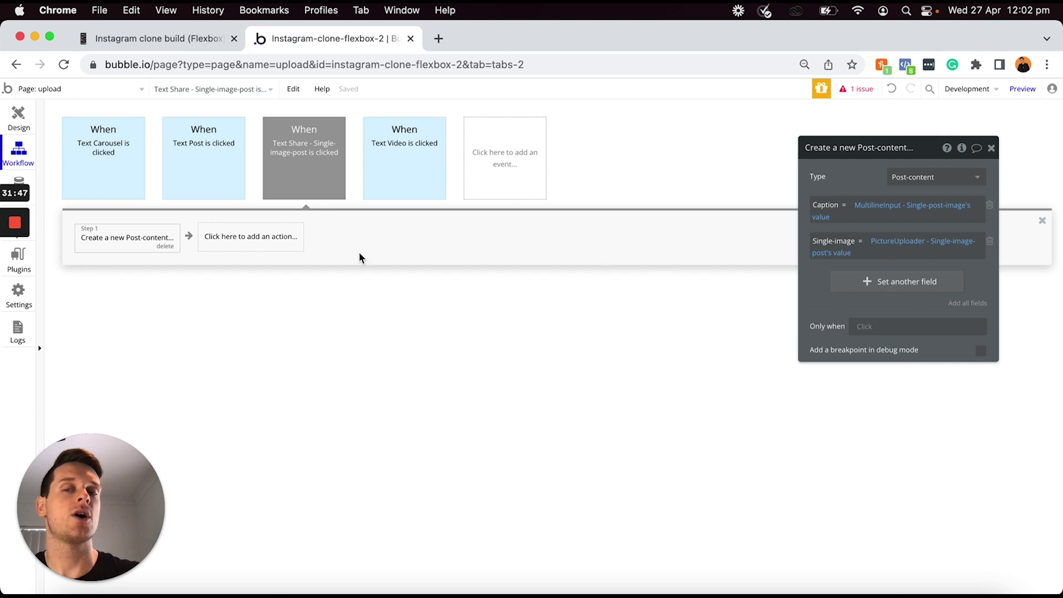
Add a second Create a new thing action to the Share workflow with the type Post
click(277, 247)
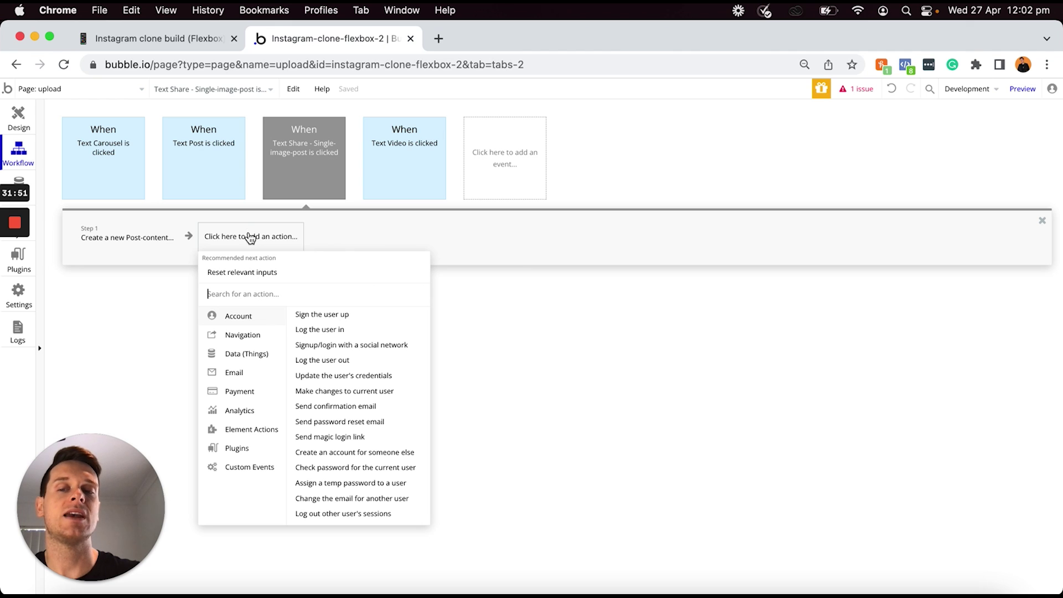
mouse_move(238, 356)
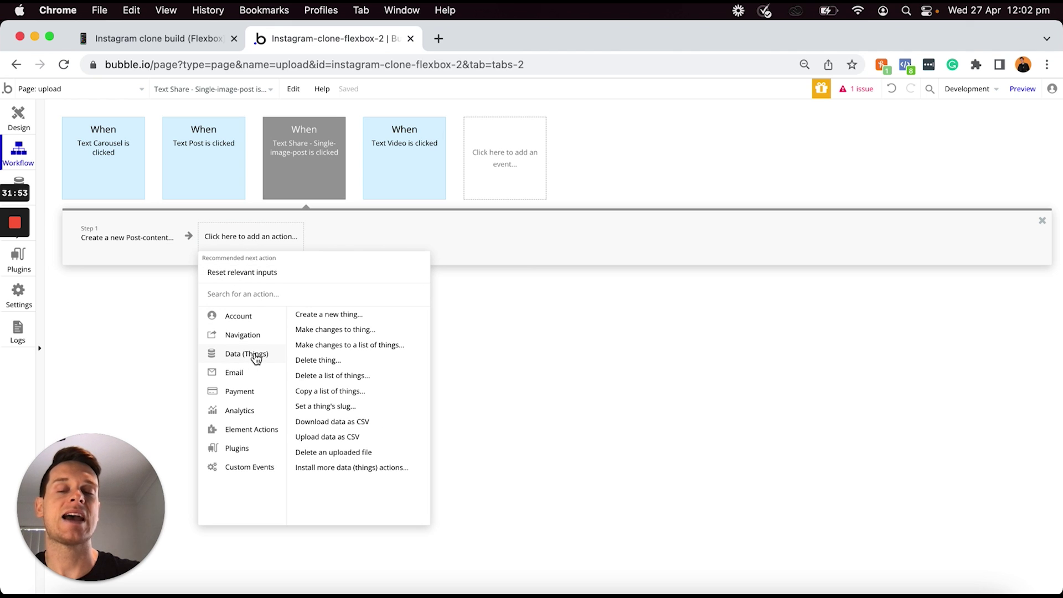
click(345, 314)
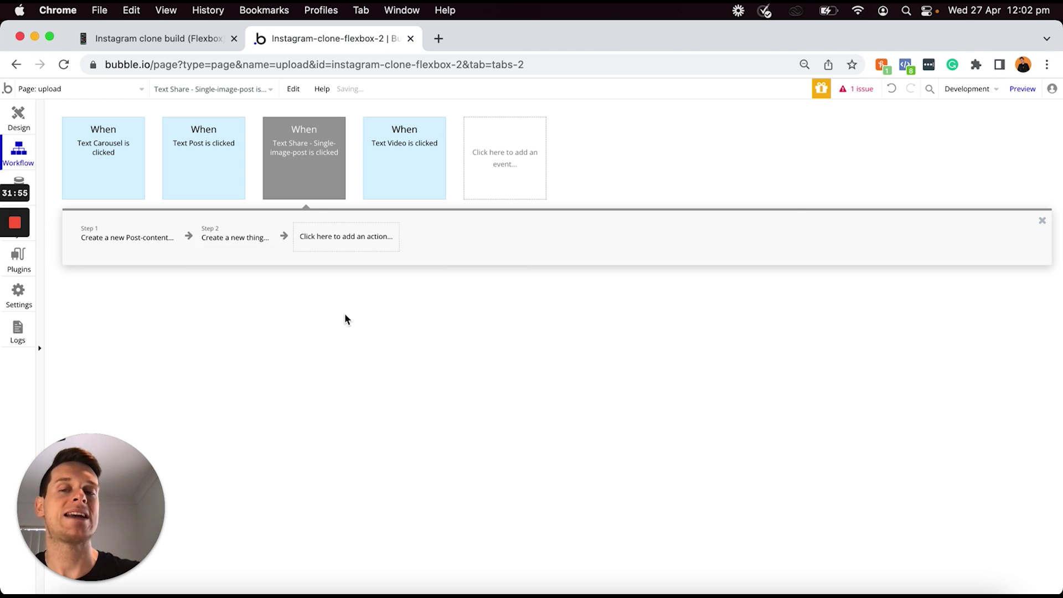
click(932, 176)
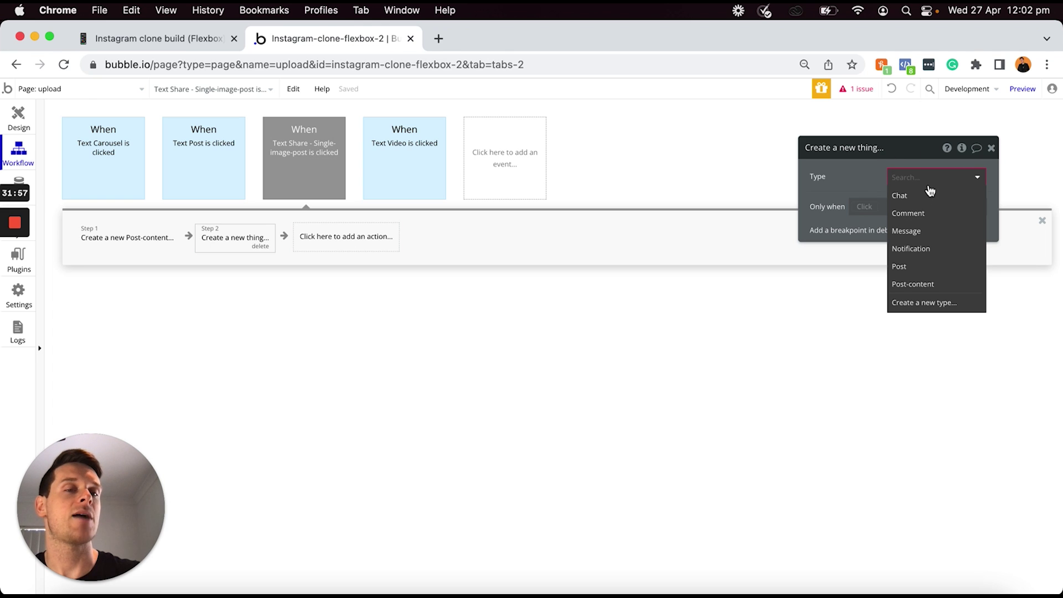
click(912, 268)
Set the new Post's Content field to the result of step 1, the newly created Post-content
click(847, 214)
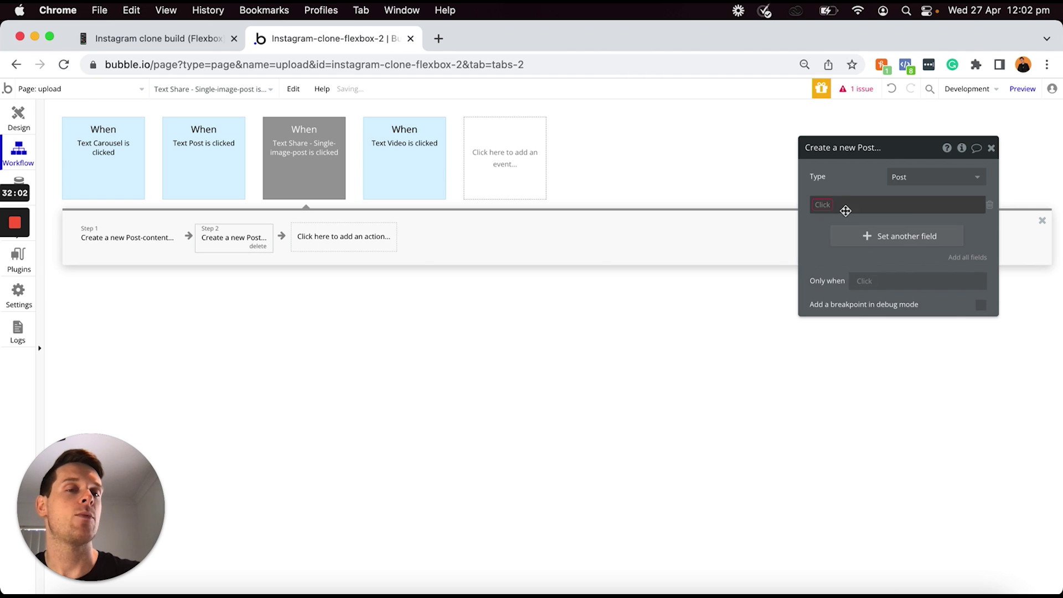
click(824, 204)
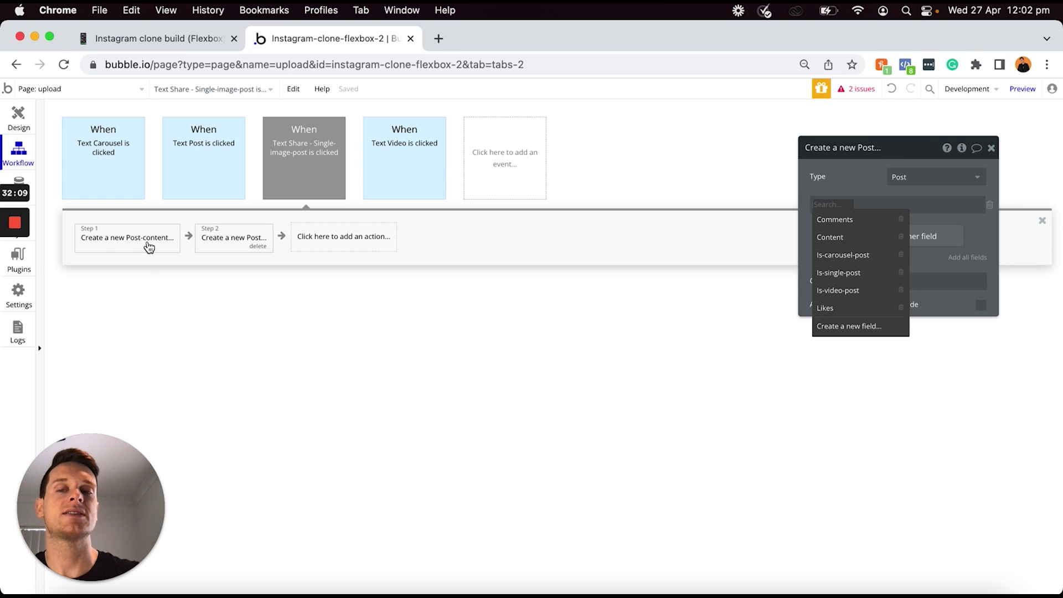
click(848, 239)
click(858, 205)
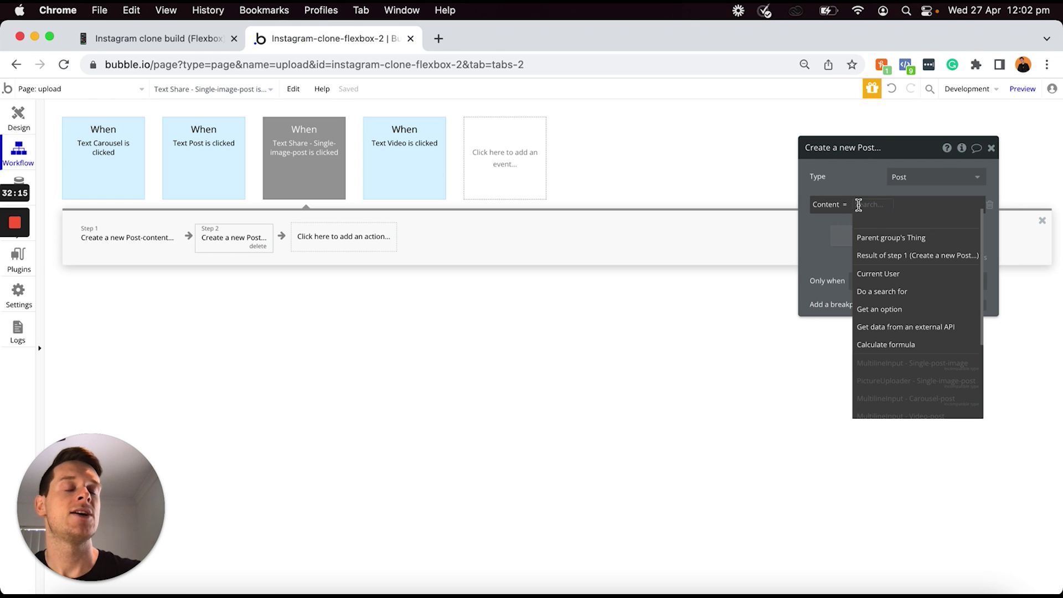
click(889, 256)
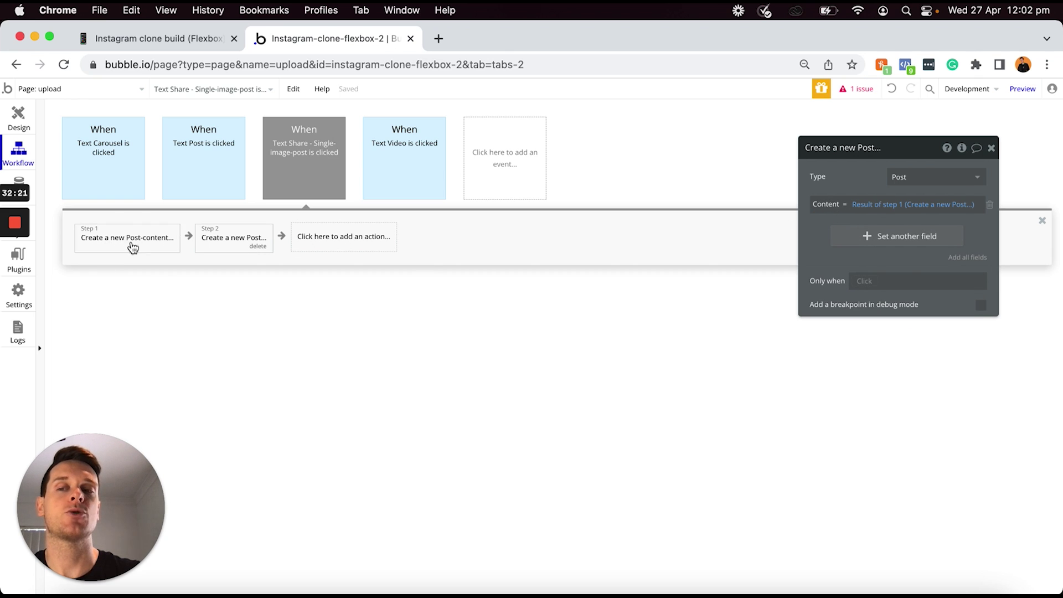
Set the new Post's Is-single-post field to "yes" in the single-image Share workflow
click(829, 241)
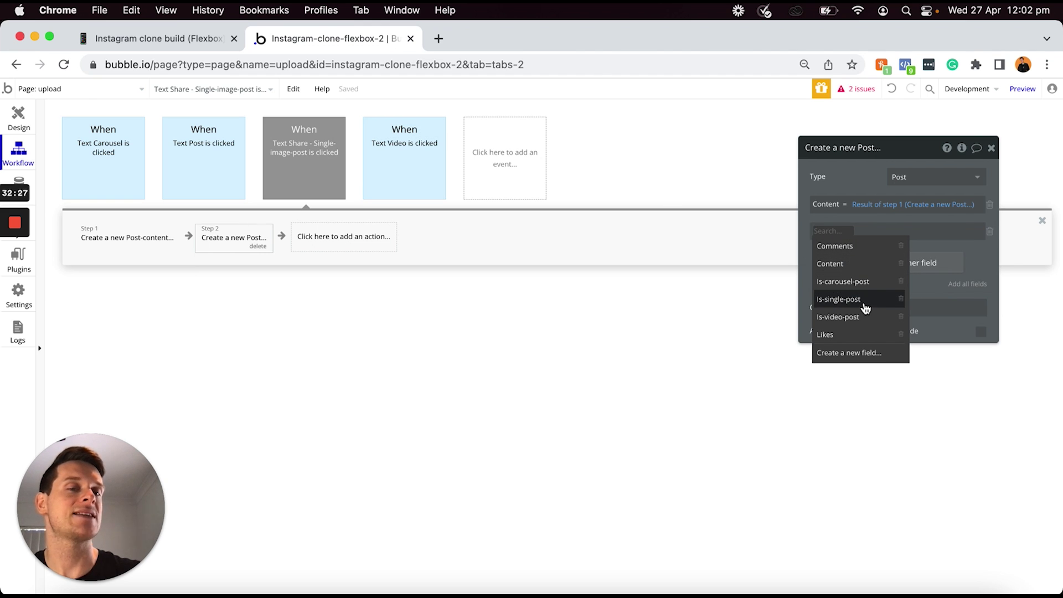
click(865, 308)
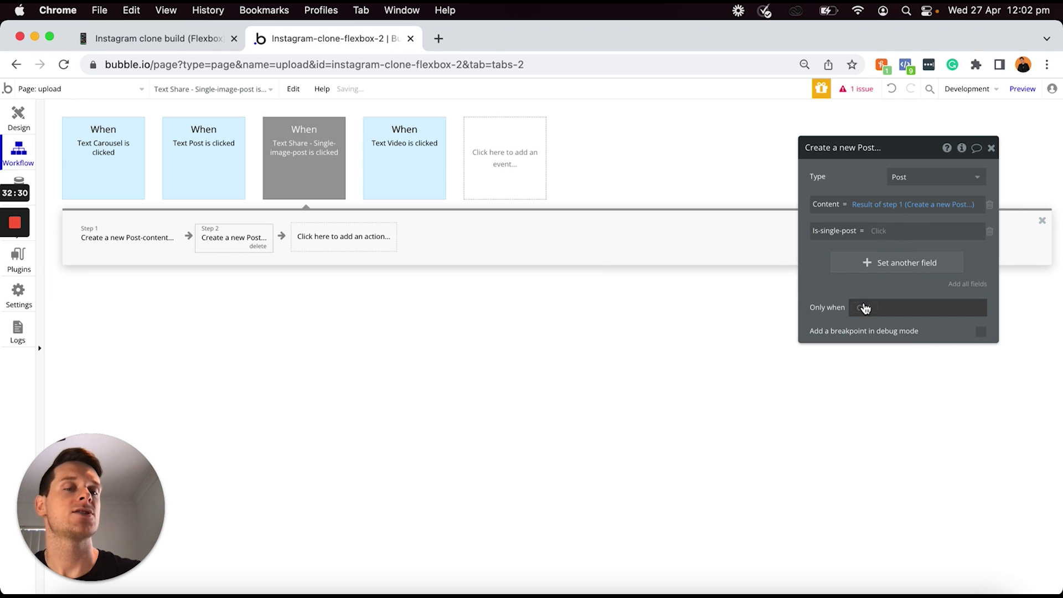
click(881, 233)
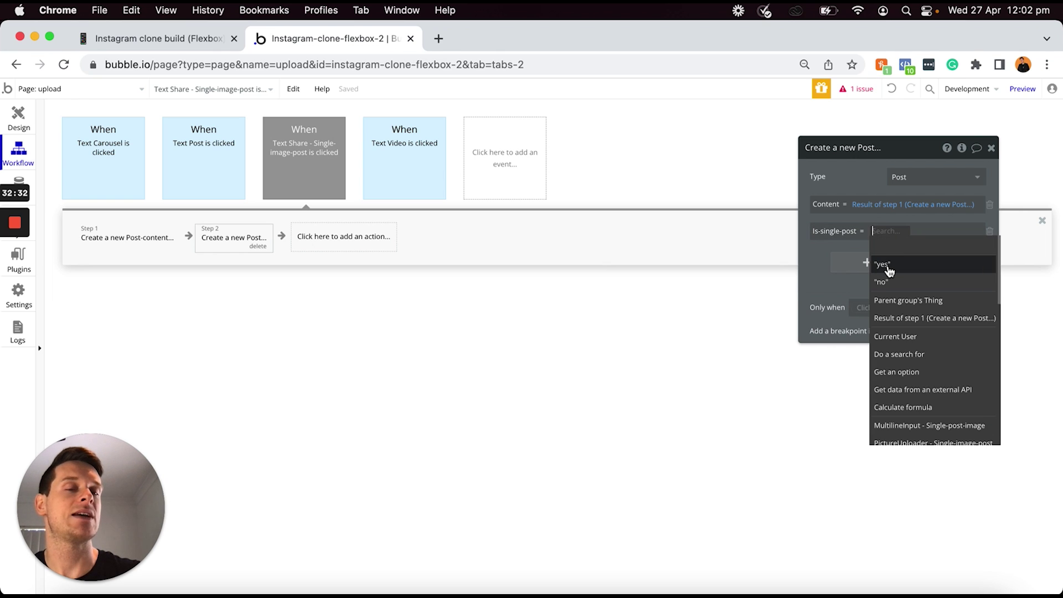
click(887, 264)
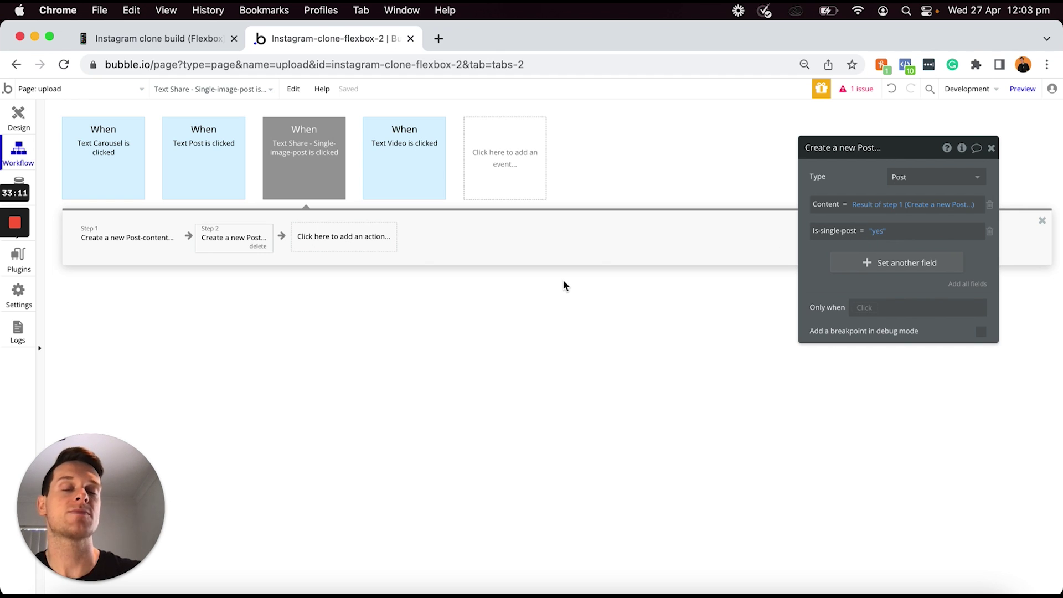
Add a Go to page navigation action as step 3 of the single-image Share workflow
click(358, 244)
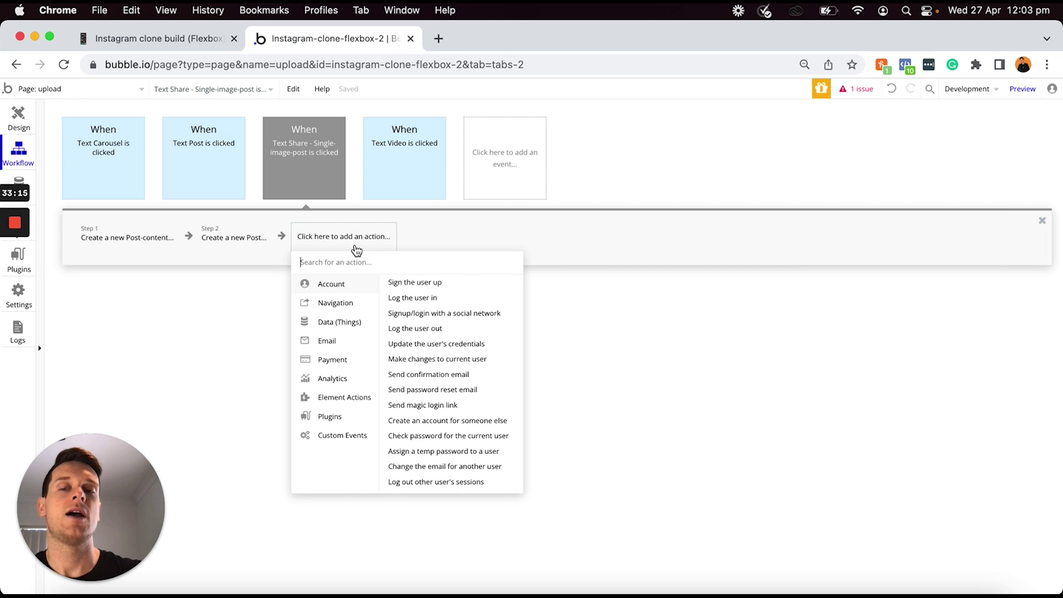
mouse_move(344, 304)
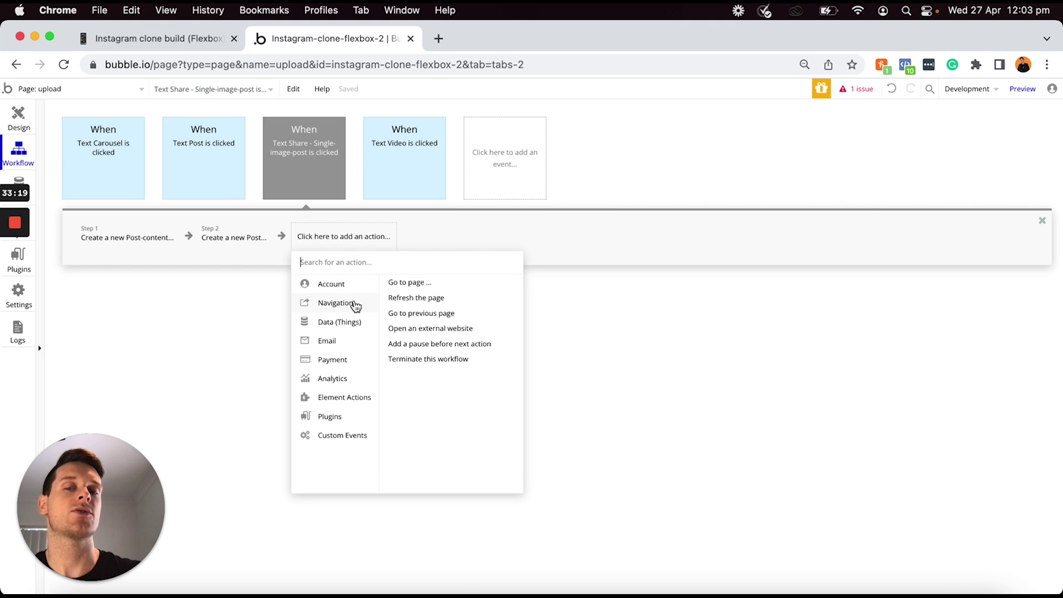
click(414, 284)
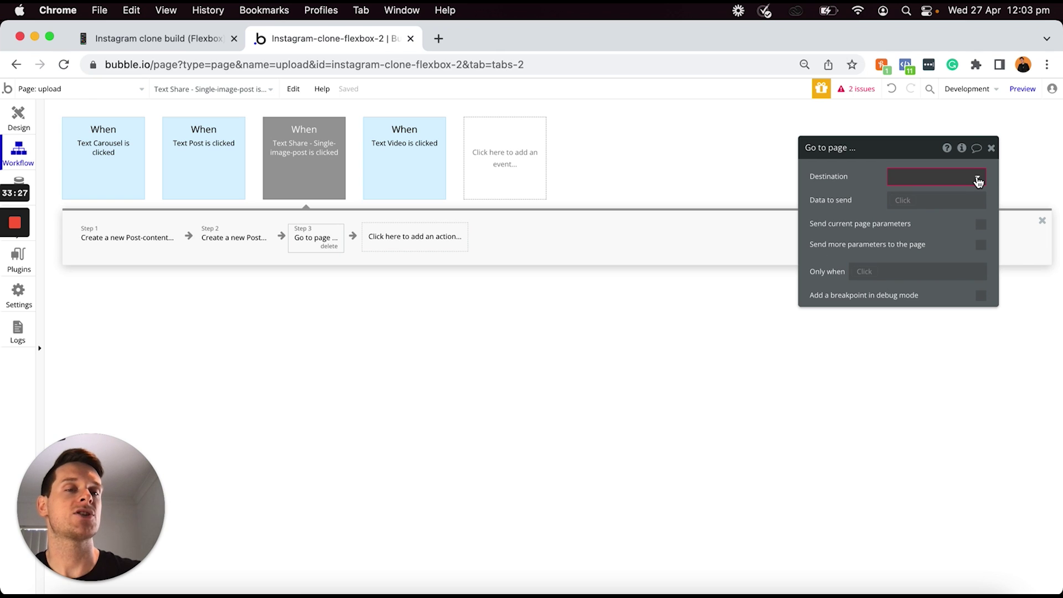
Create a new page named home and set it as the Go to page action's destination
click(978, 180)
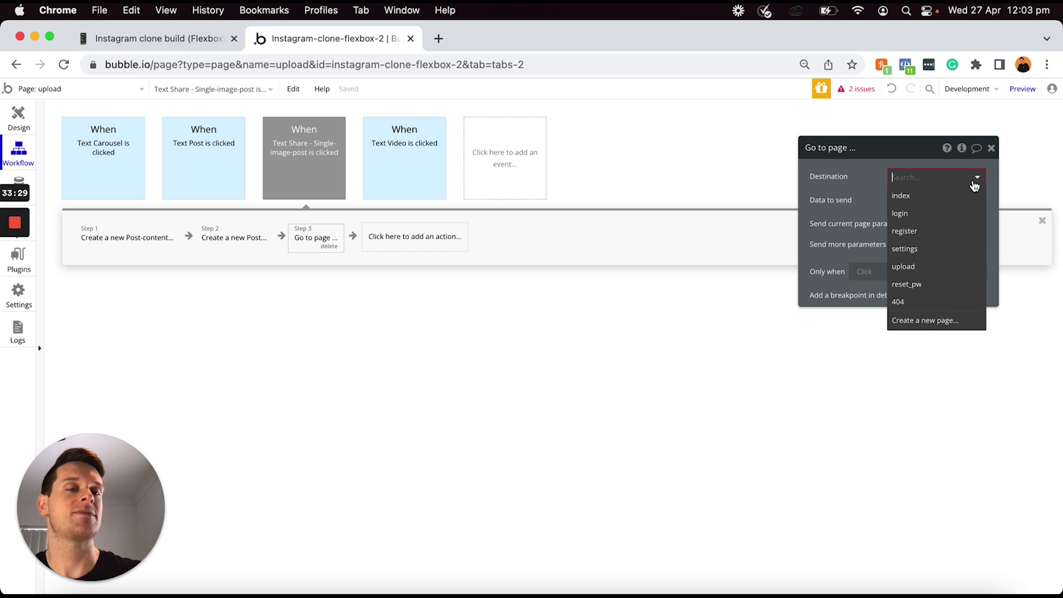
click(931, 321)
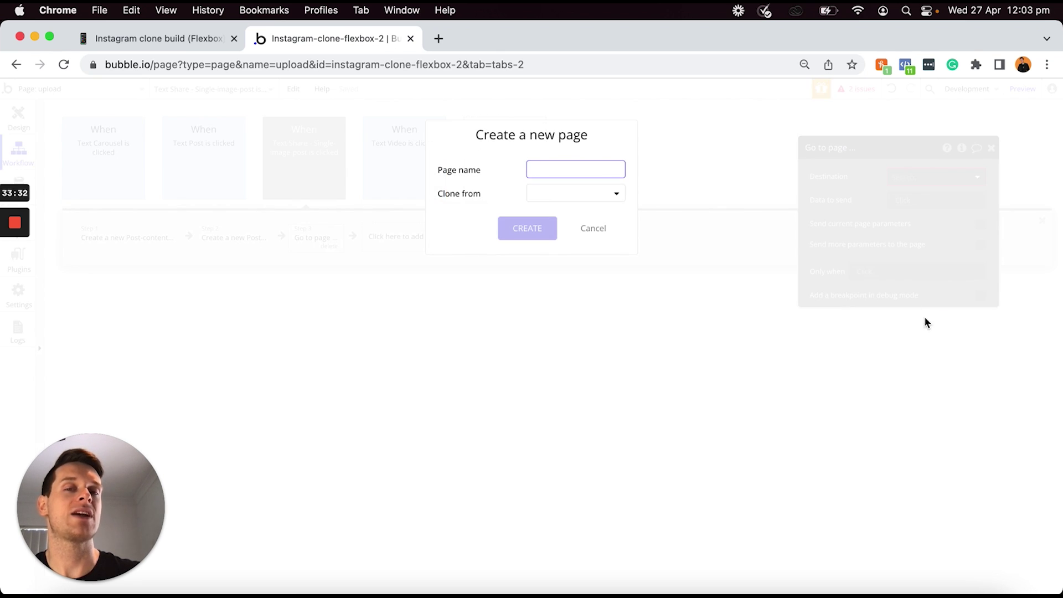
text(home)
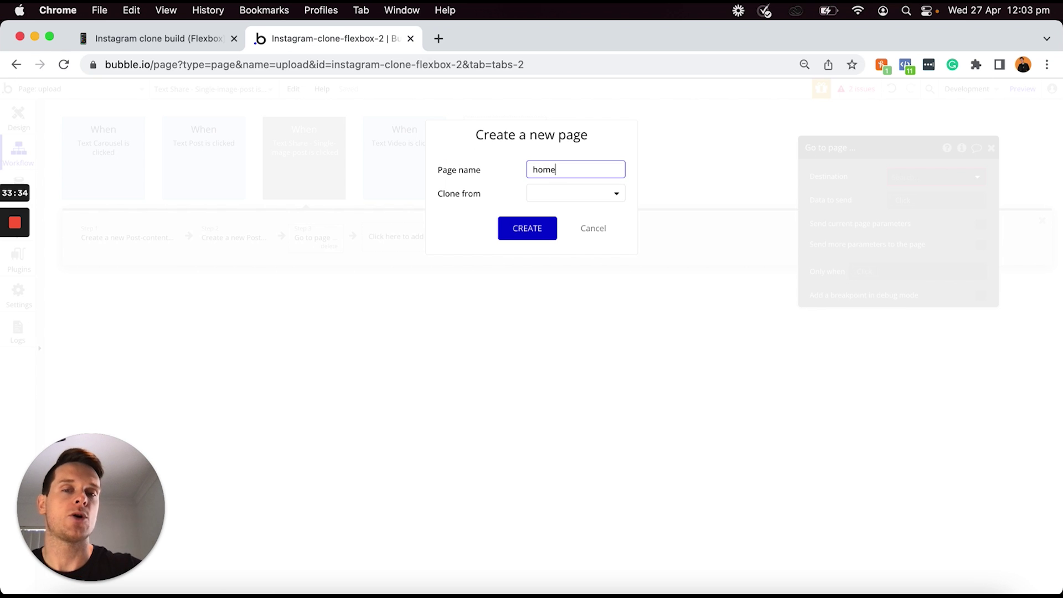
click(529, 230)
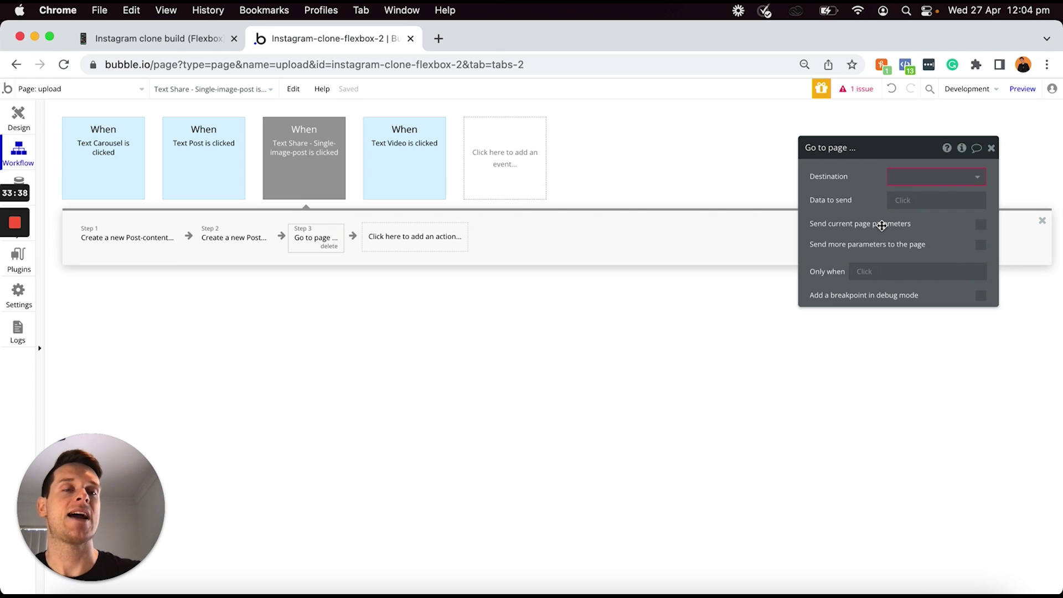
click(958, 178)
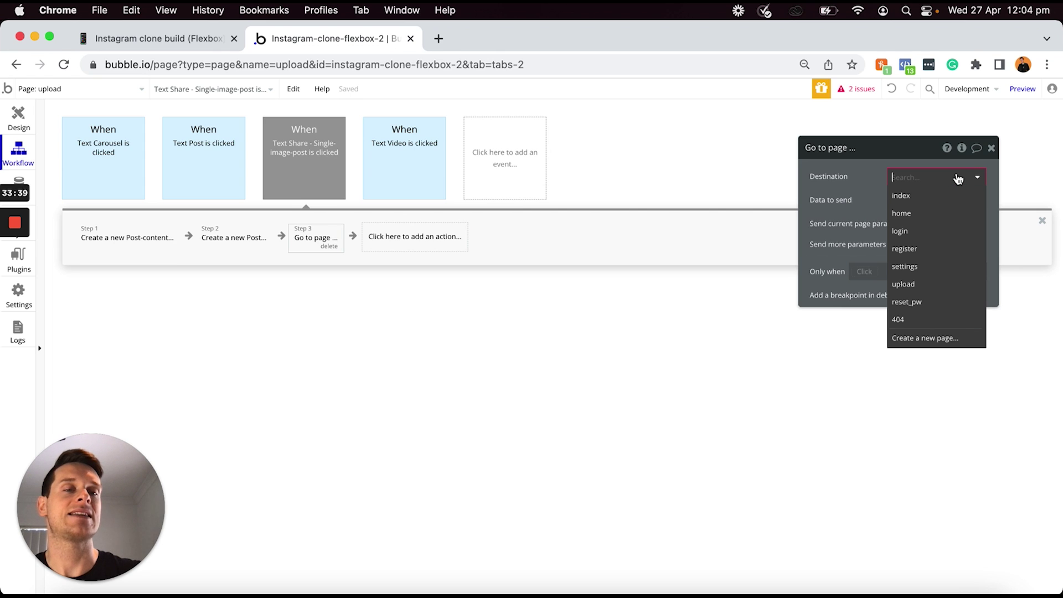
click(908, 219)
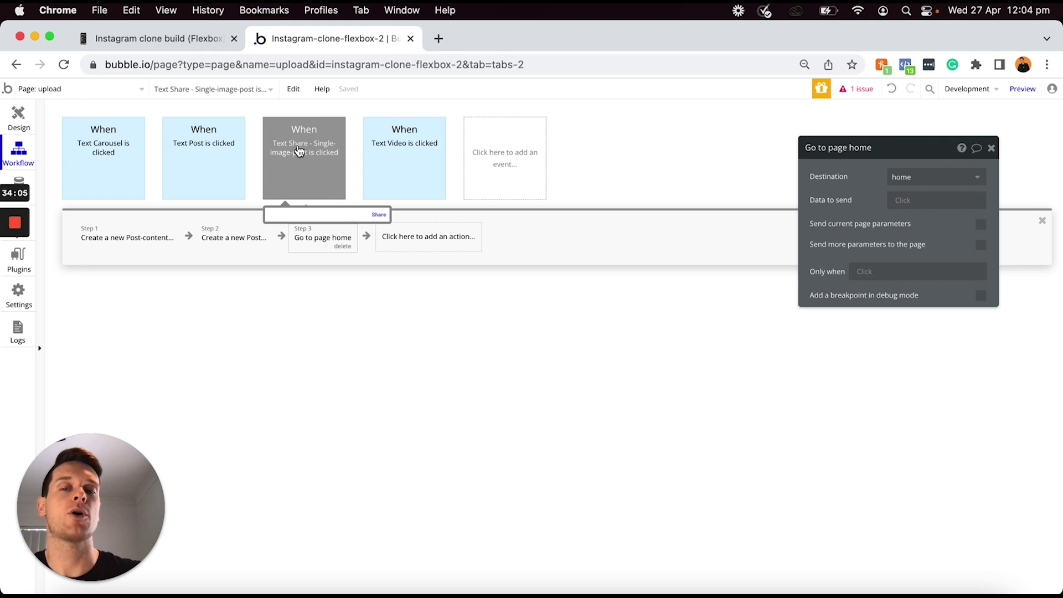
Duplicate the Text Share - Single-image-post workflow event by copying and pasting it
right_click(299, 150)
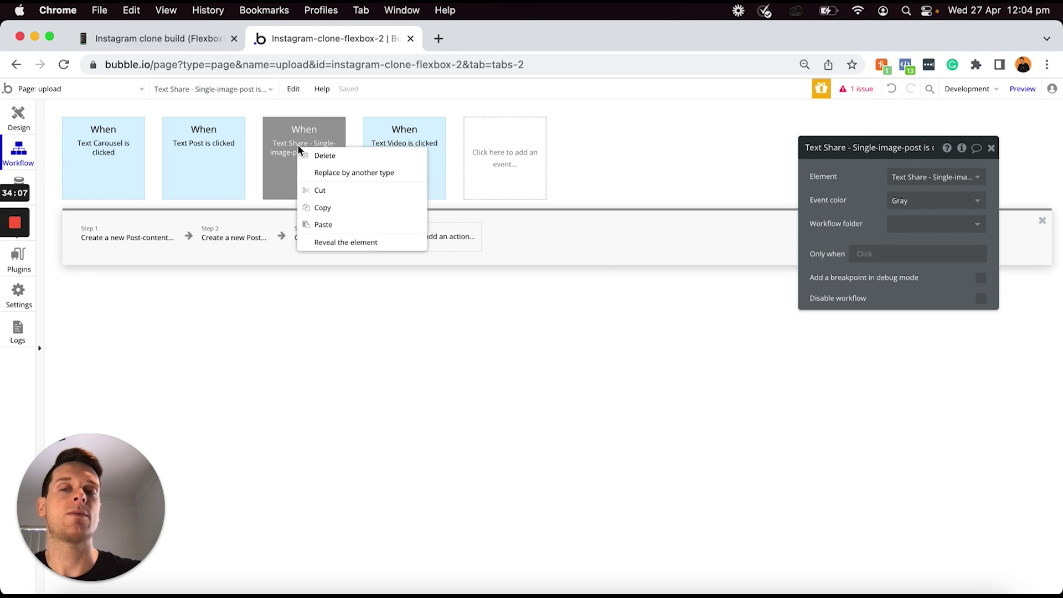
click(323, 209)
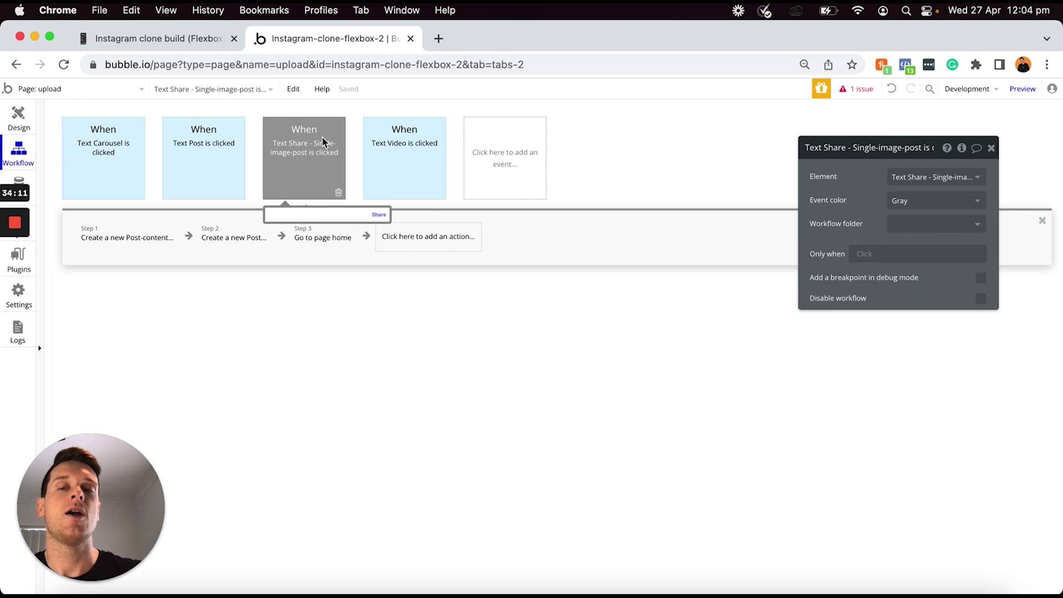
right_click(520, 168)
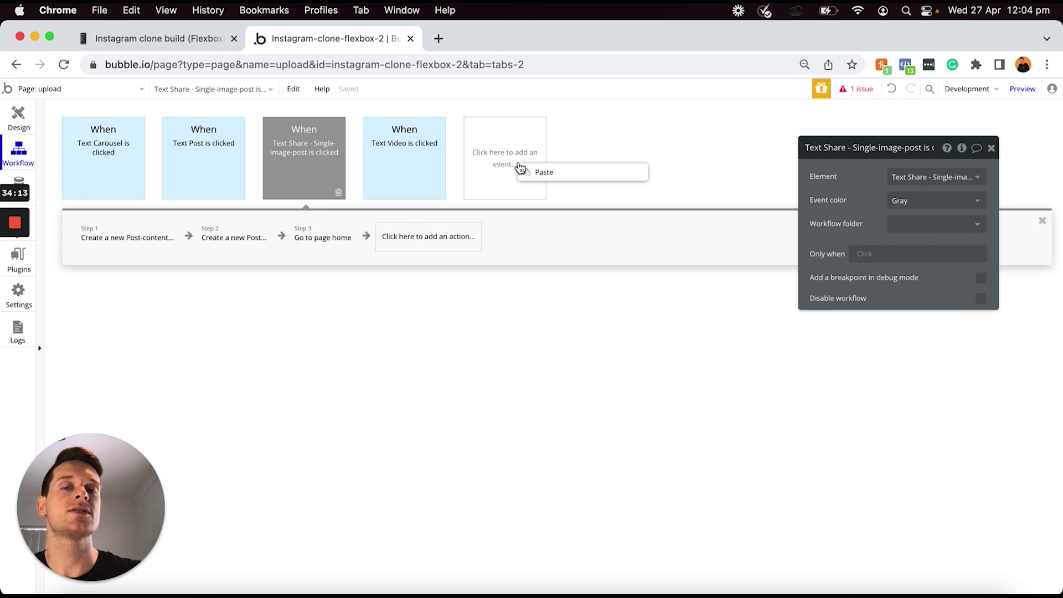
click(536, 173)
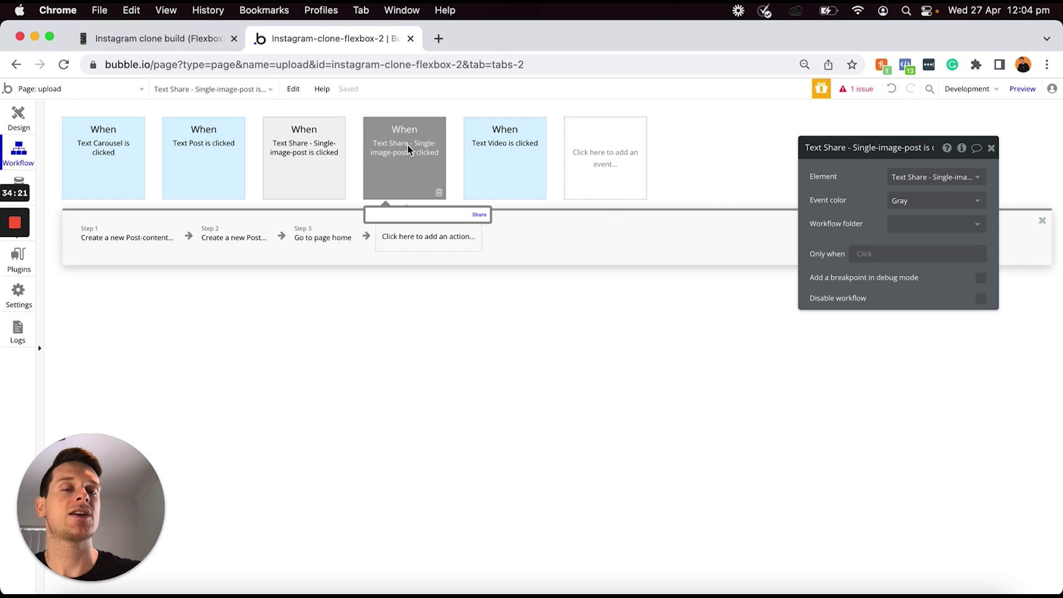
Set the duplicated workflow event's trigger element to Text Share - Carousel-post
click(922, 178)
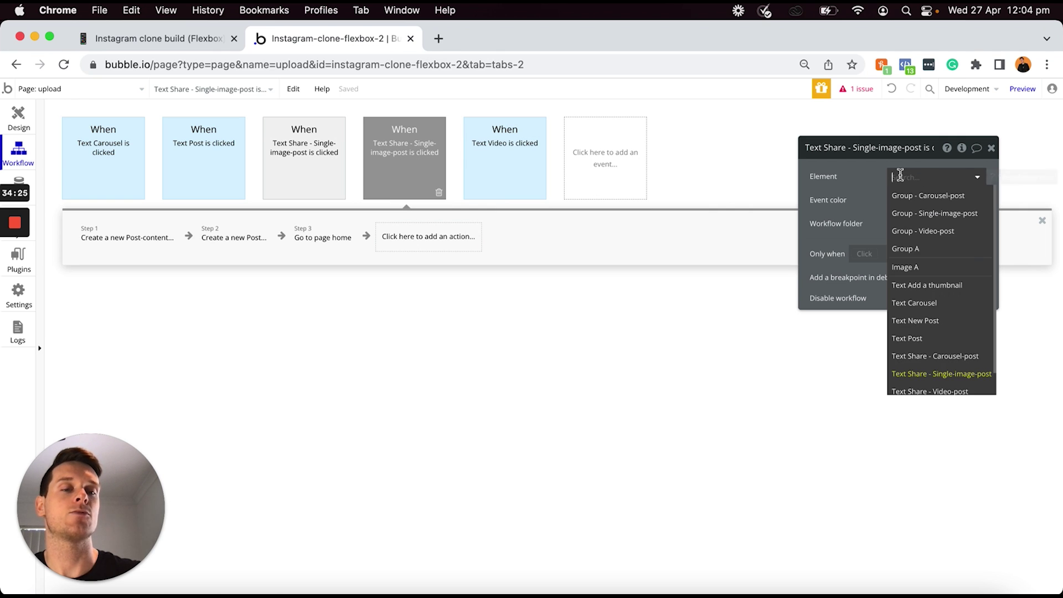
scroll(942, 326, down, 1)
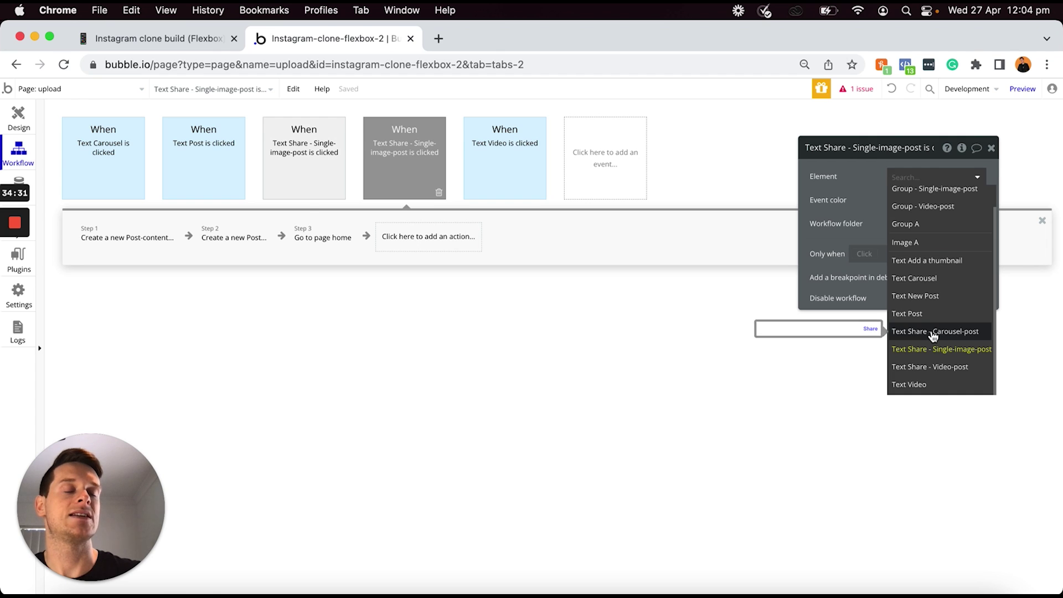
click(934, 332)
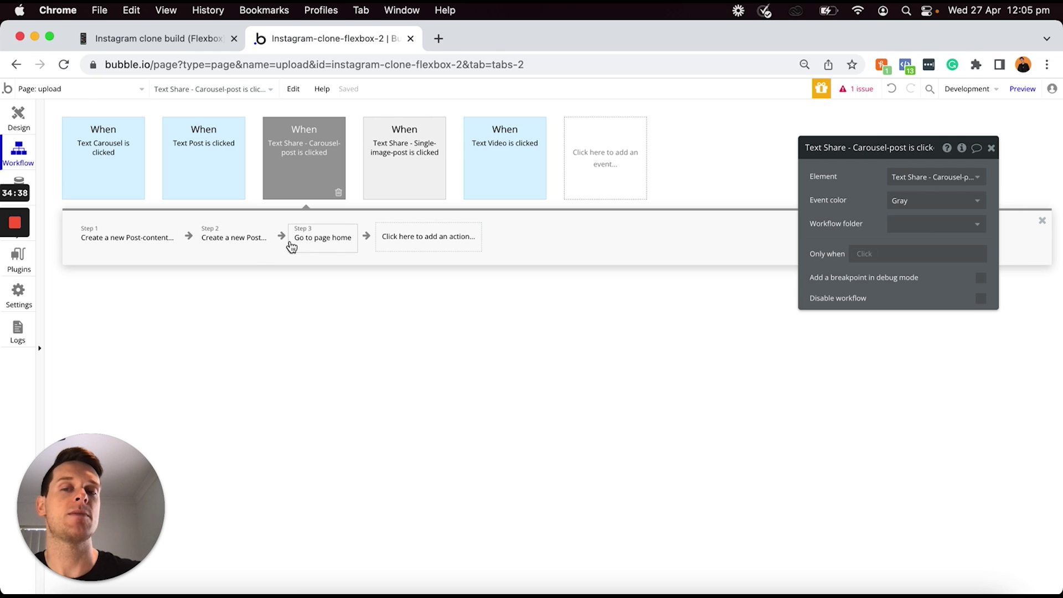
Remove the Caption and Single-image fields from the carousel Share workflow's Create a new Post-content action
click(141, 238)
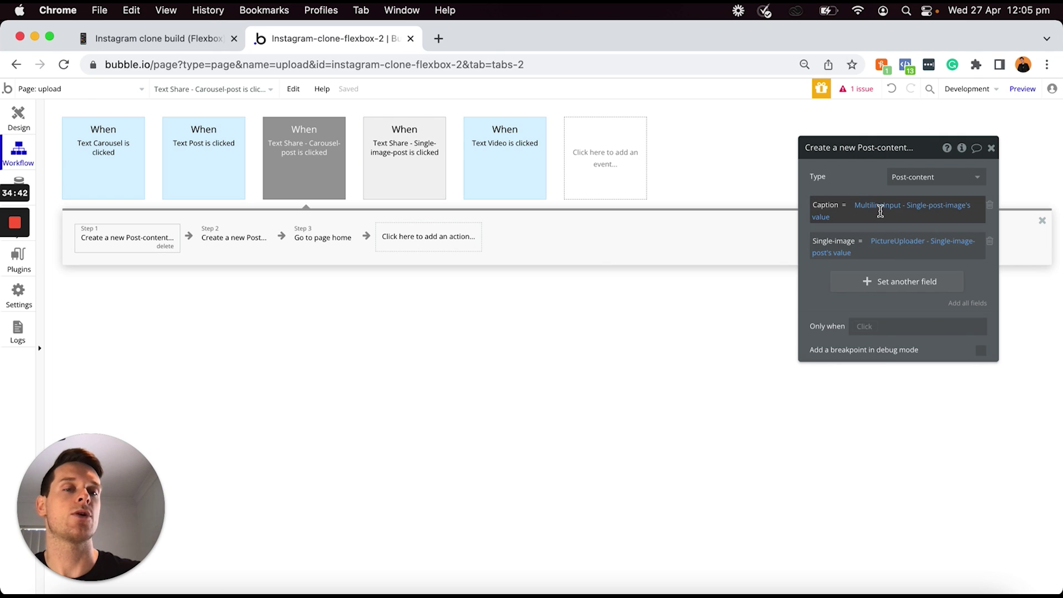
click(990, 206)
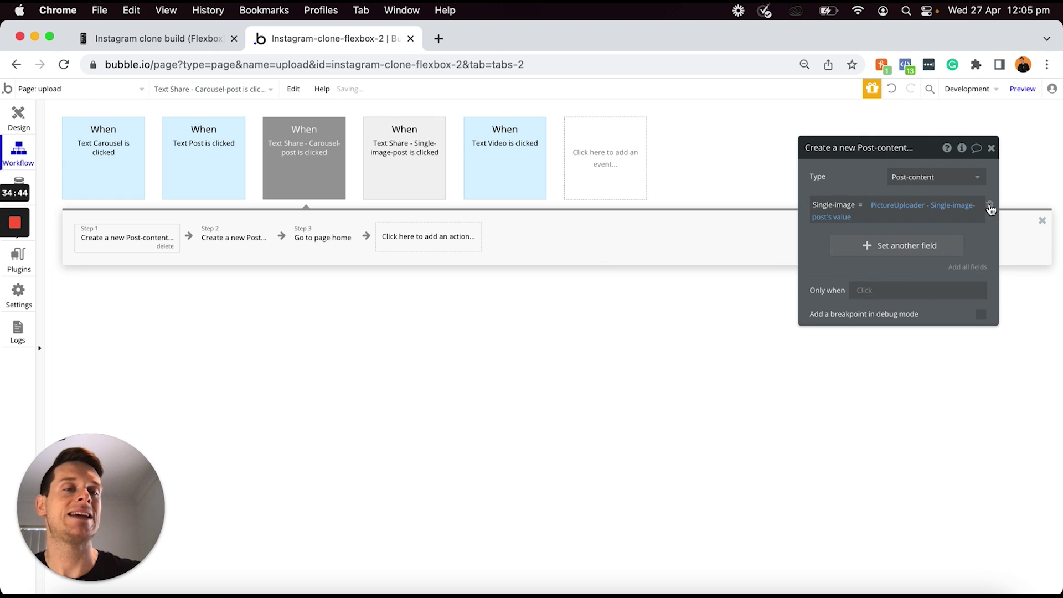
click(990, 207)
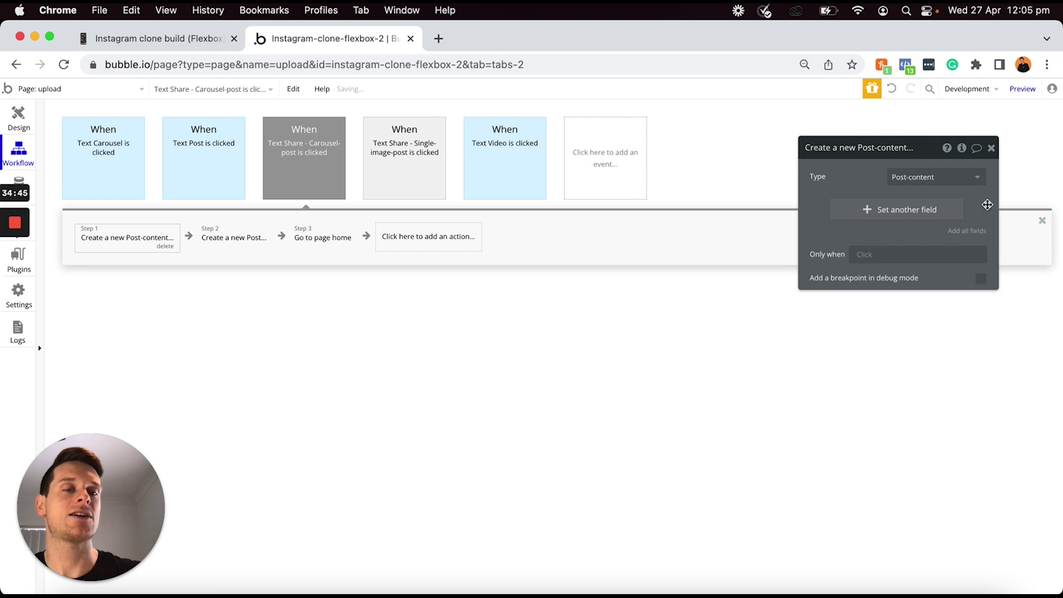
Set the carousel Post-content's Caption field to MultilineInput - Carousel-post's value
click(863, 209)
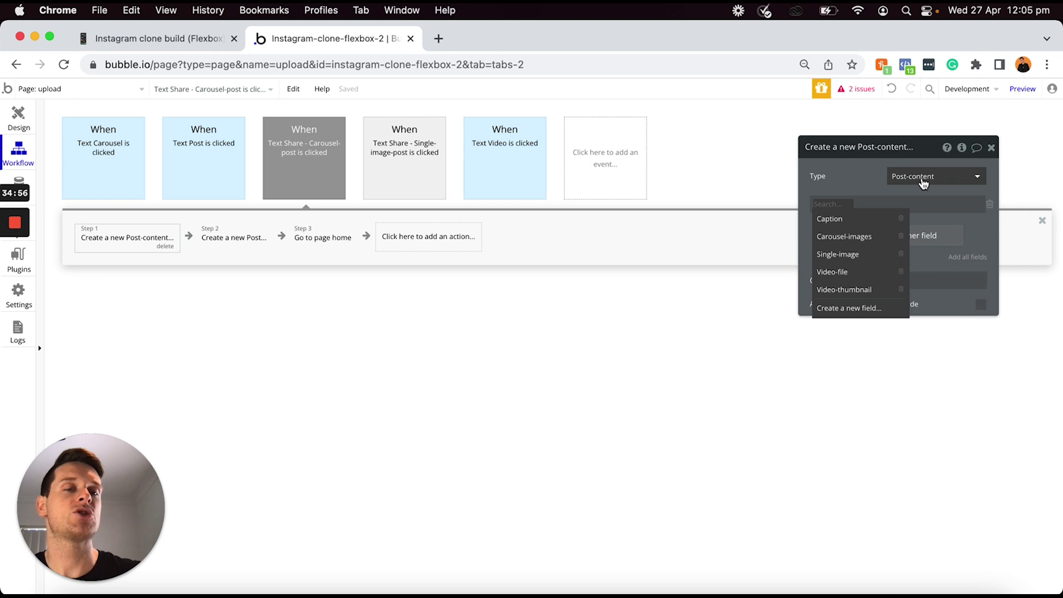
click(846, 222)
click(855, 206)
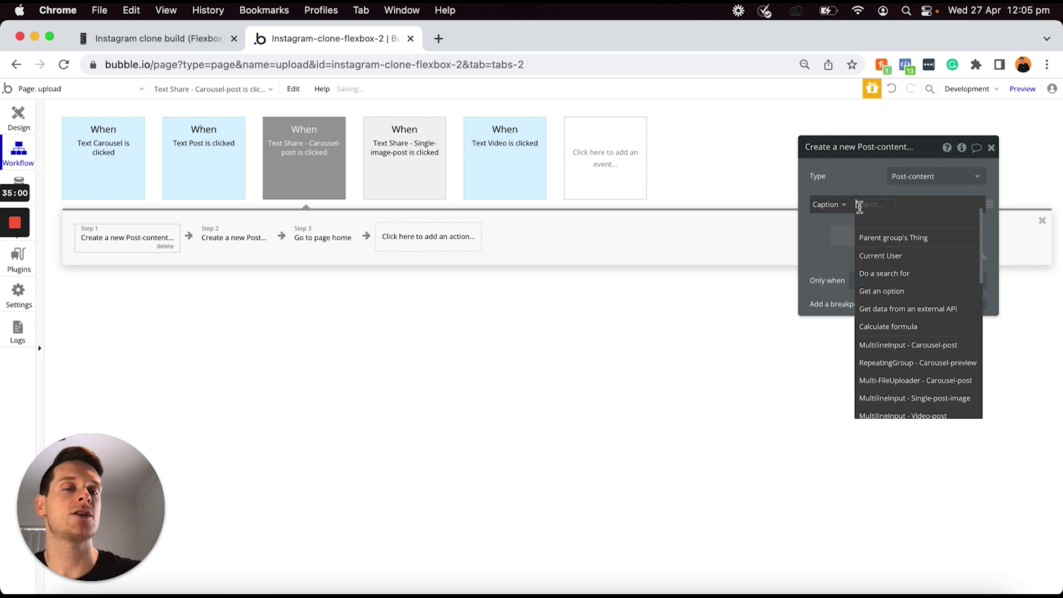
scroll(908, 341, down, 1)
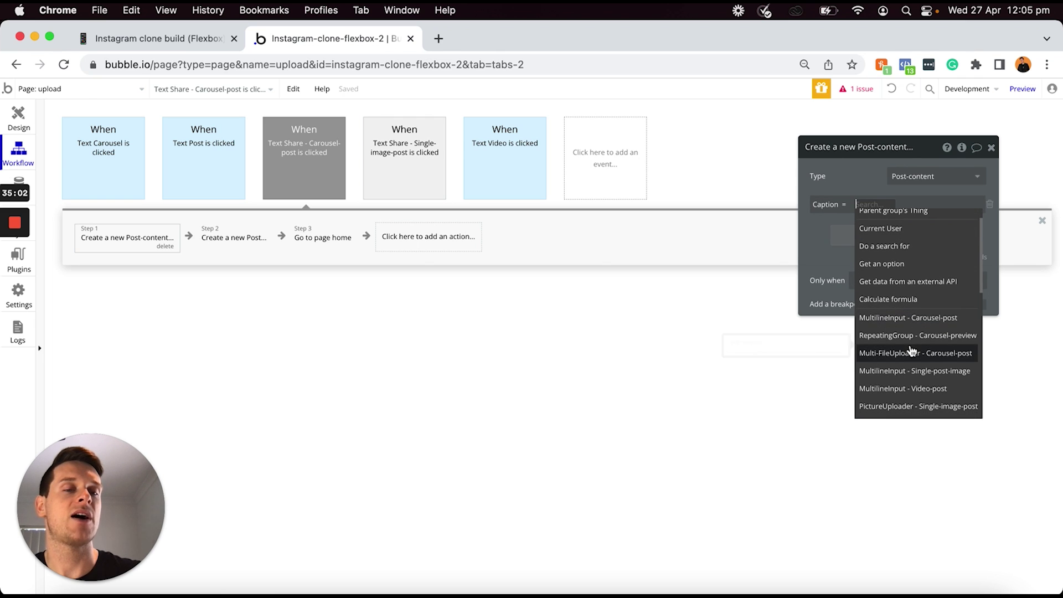
click(907, 320)
click(889, 228)
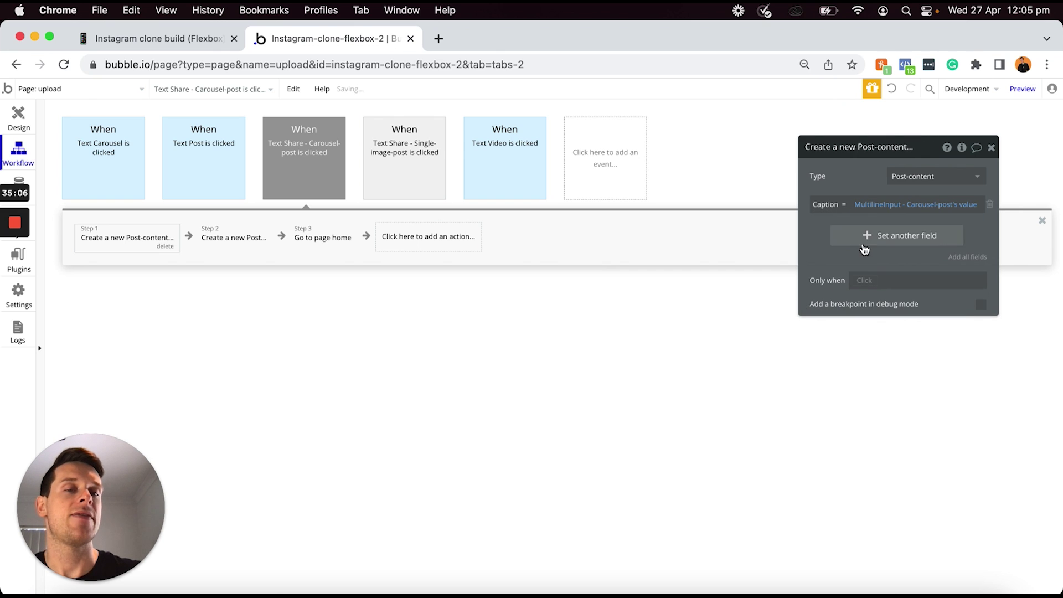
Add the Carousel-images field to the carousel Post-content, using add list with Multi-FileUploader - Carousel-post's value
click(837, 238)
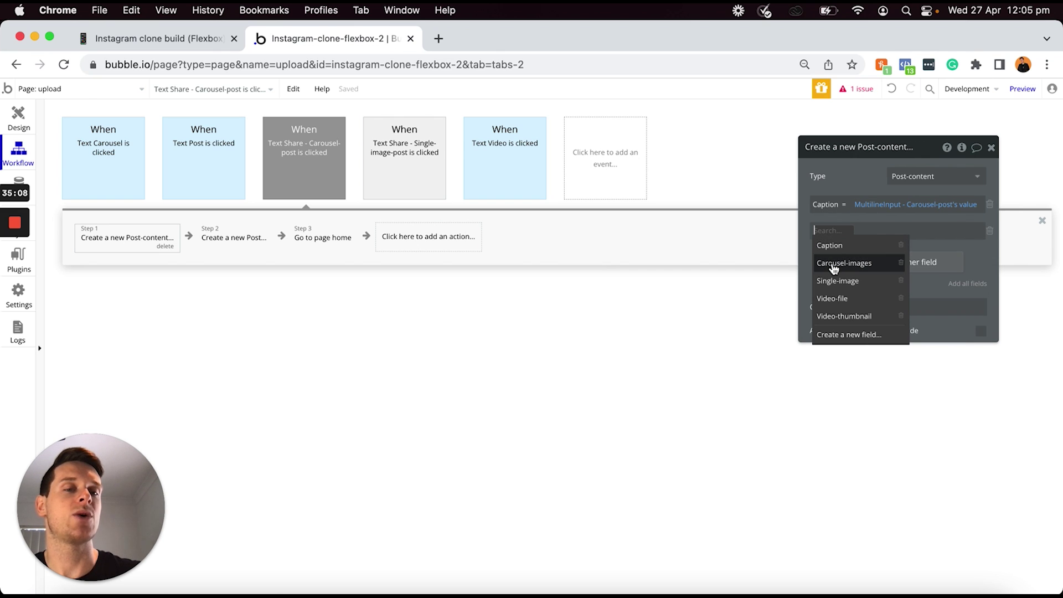
click(849, 264)
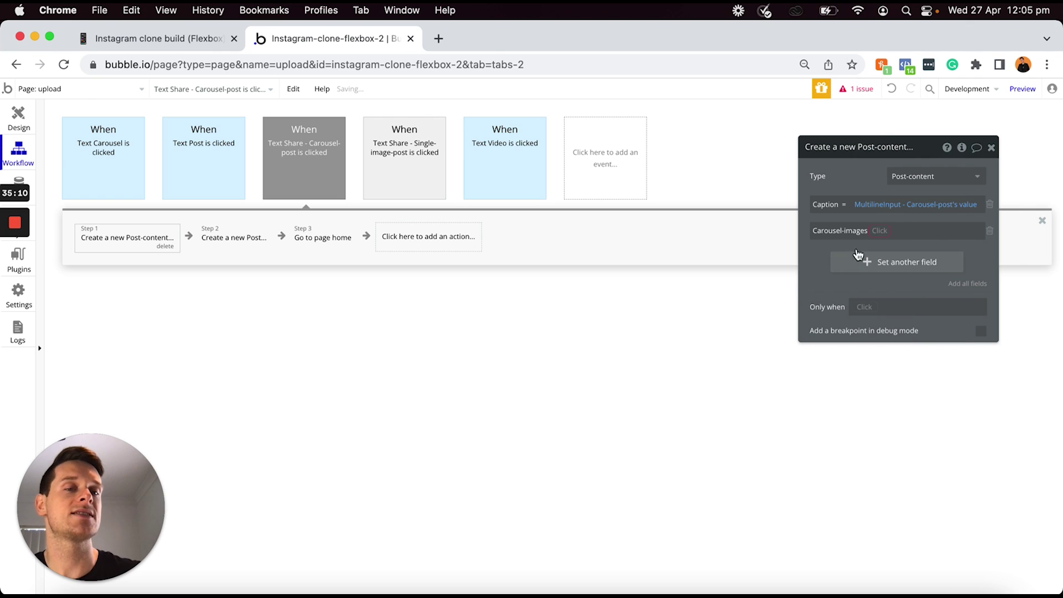
click(877, 231)
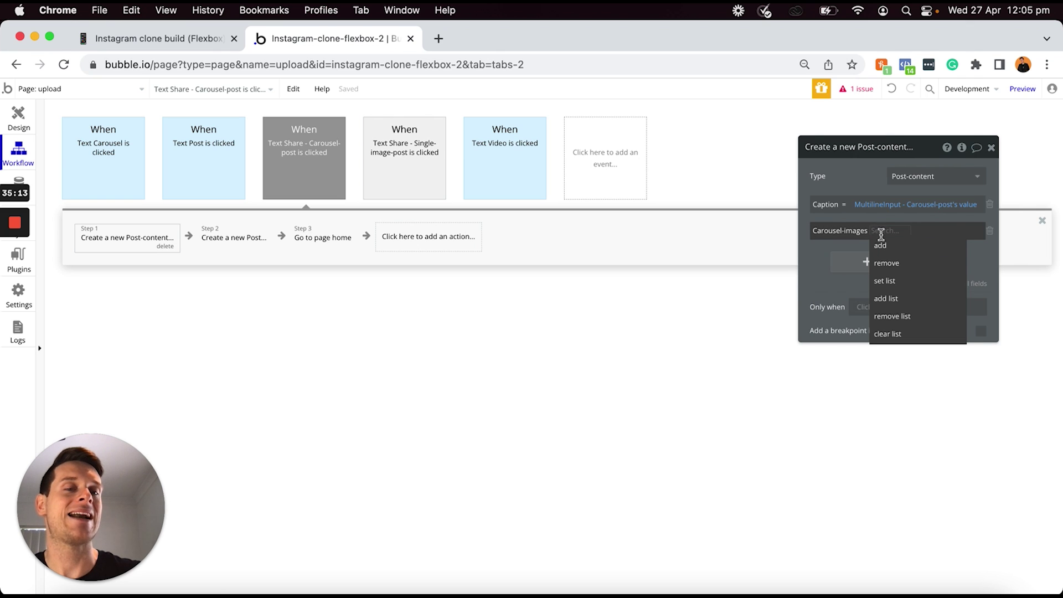
click(891, 298)
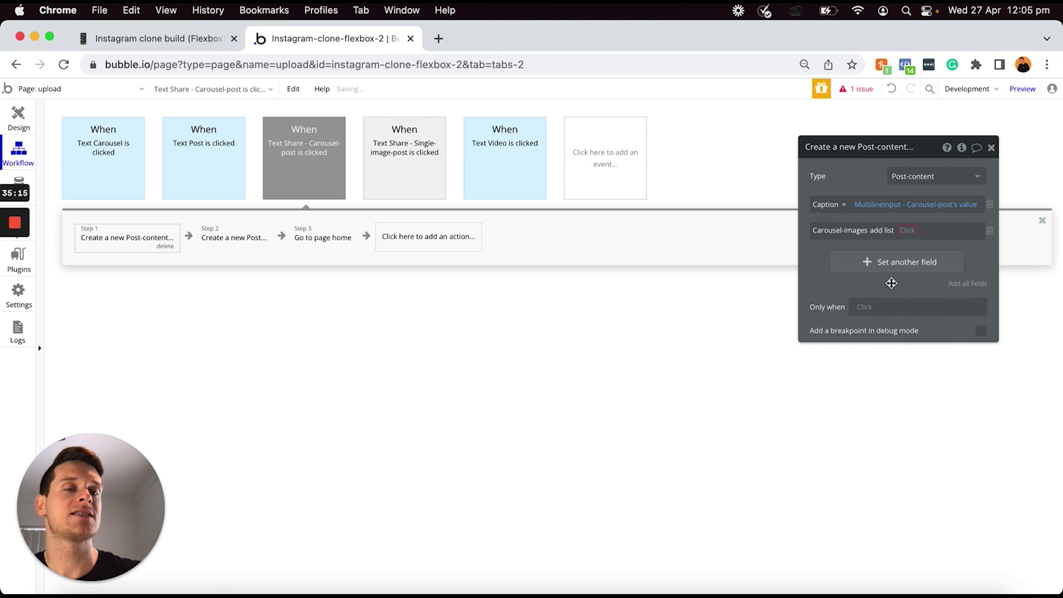
click(904, 229)
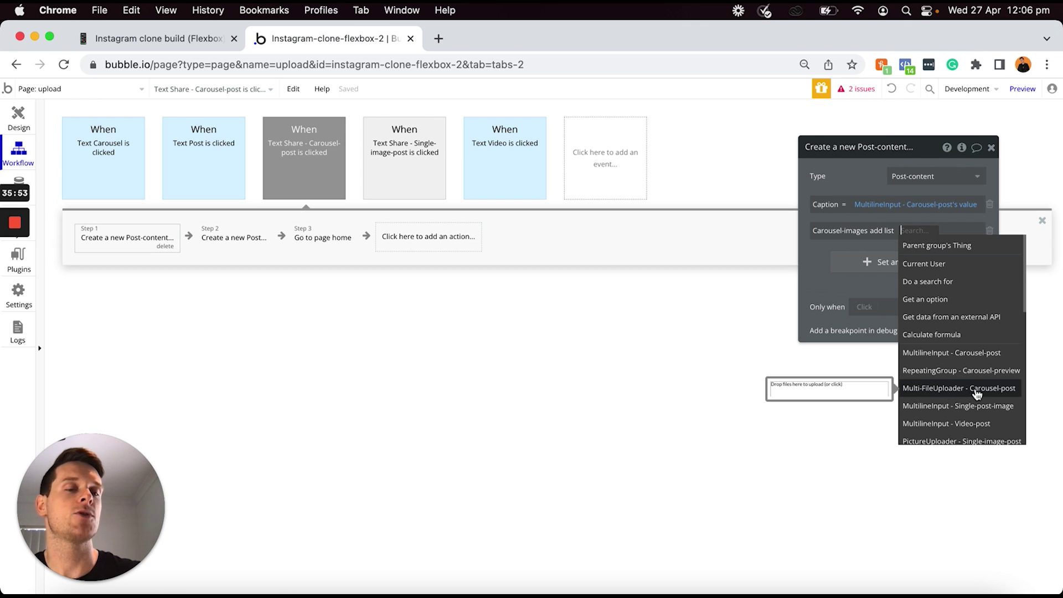
click(979, 392)
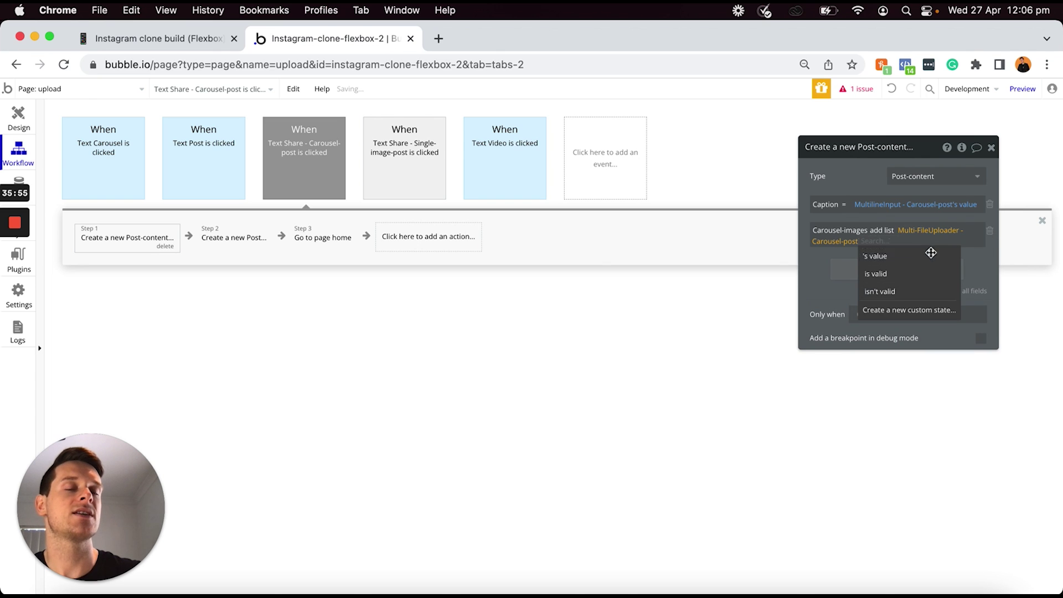
click(933, 255)
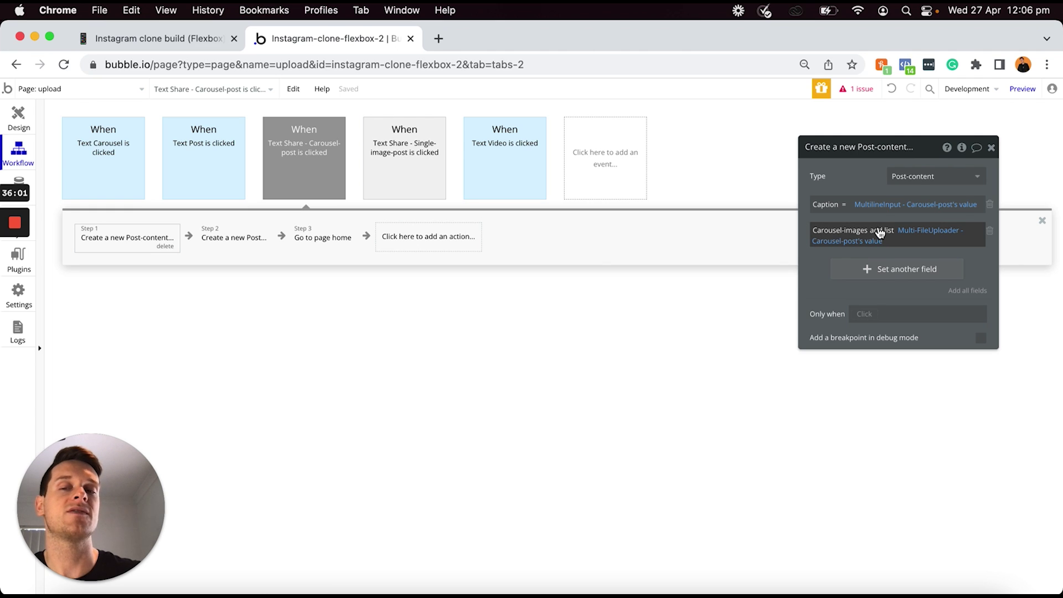
Replace the Is-single-post field with Is-carousel-post = "yes" in the carousel workflow's Create a new Post action, and check the page navigation action
click(227, 237)
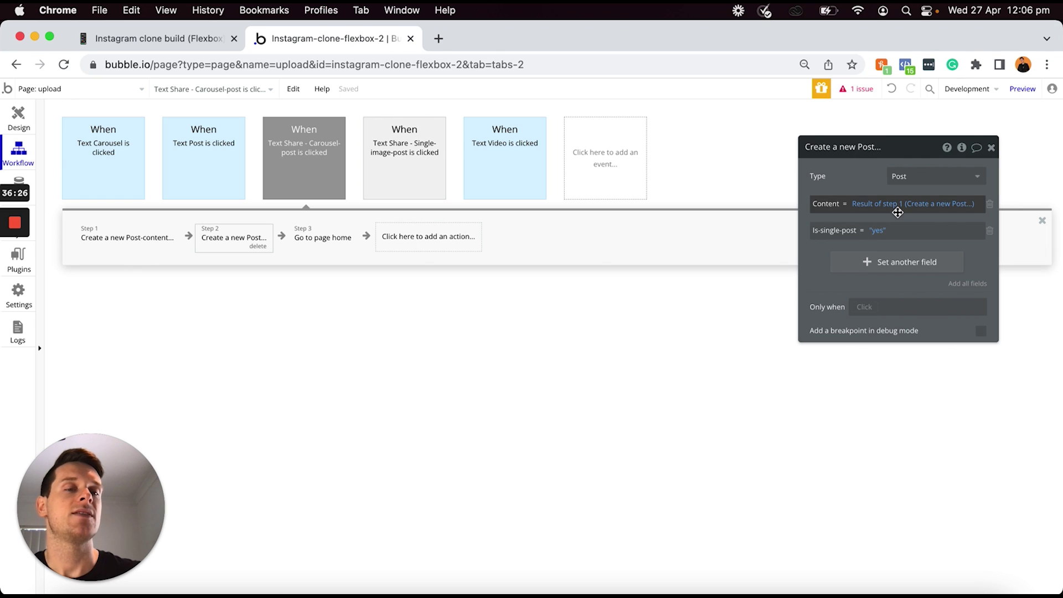
click(991, 232)
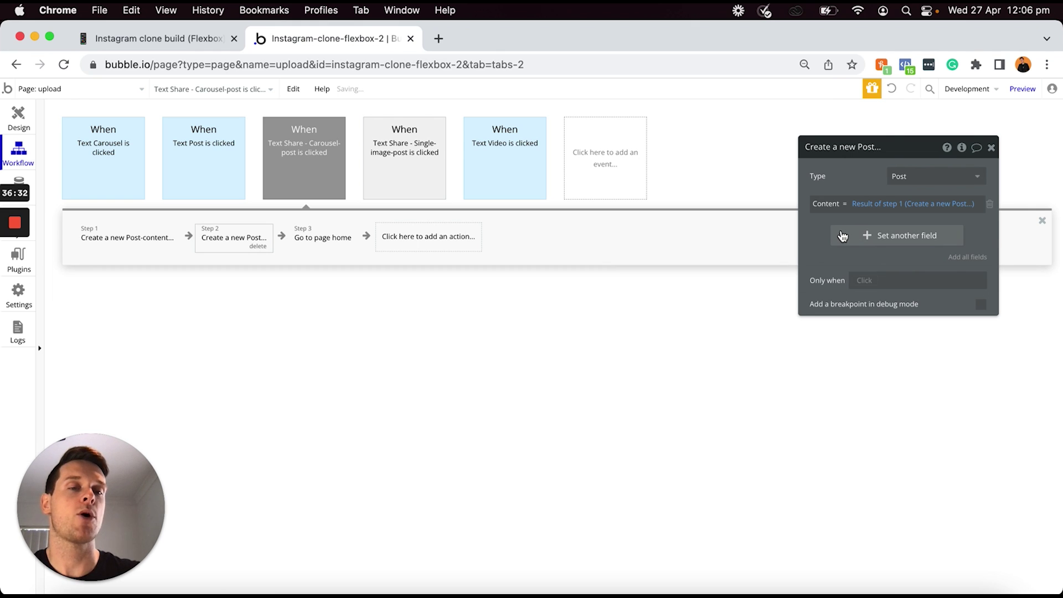
click(843, 237)
click(829, 232)
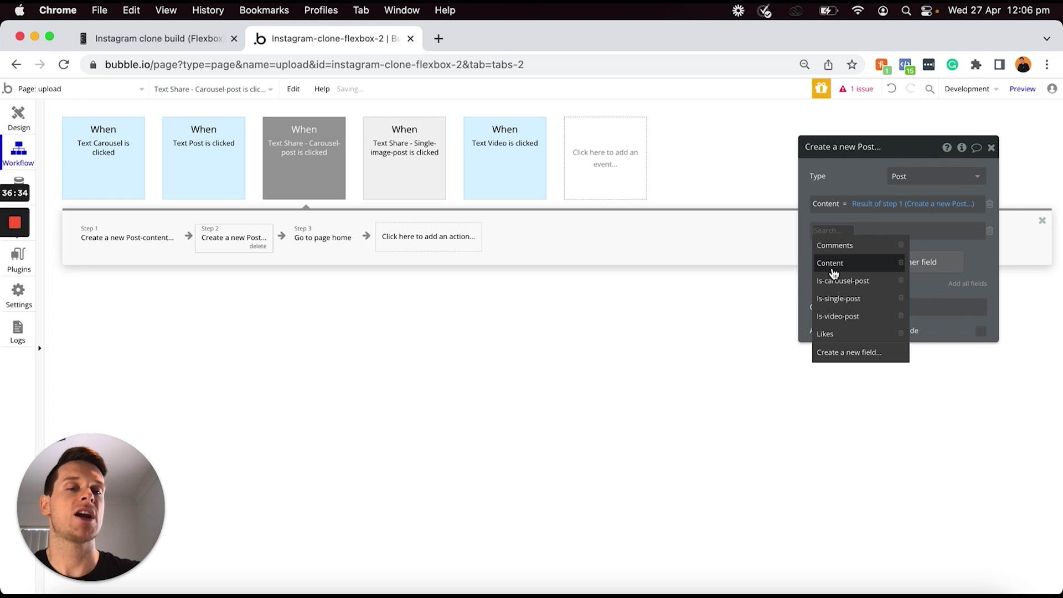
click(846, 282)
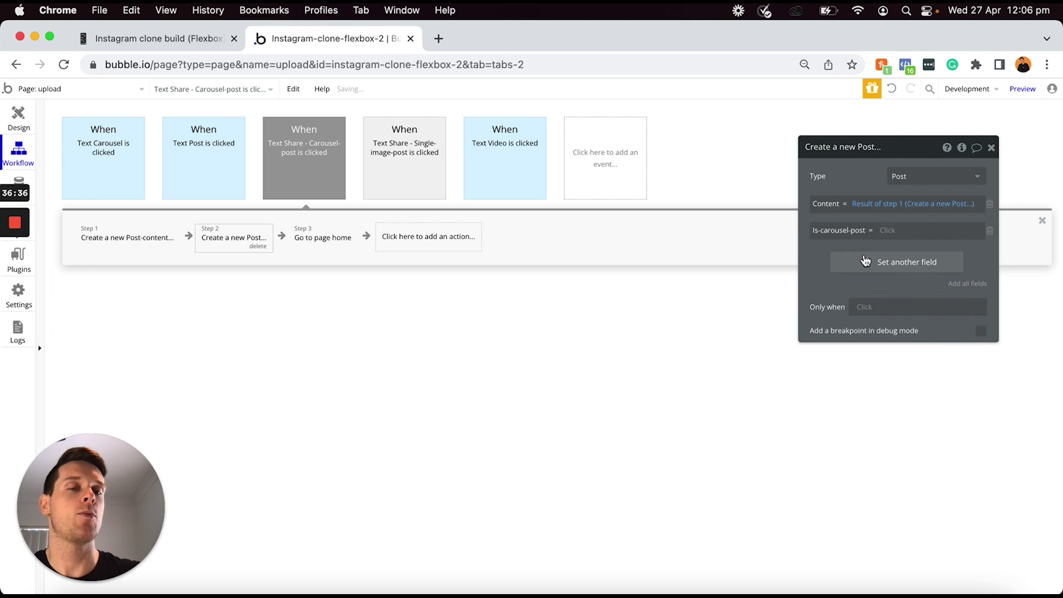
click(886, 231)
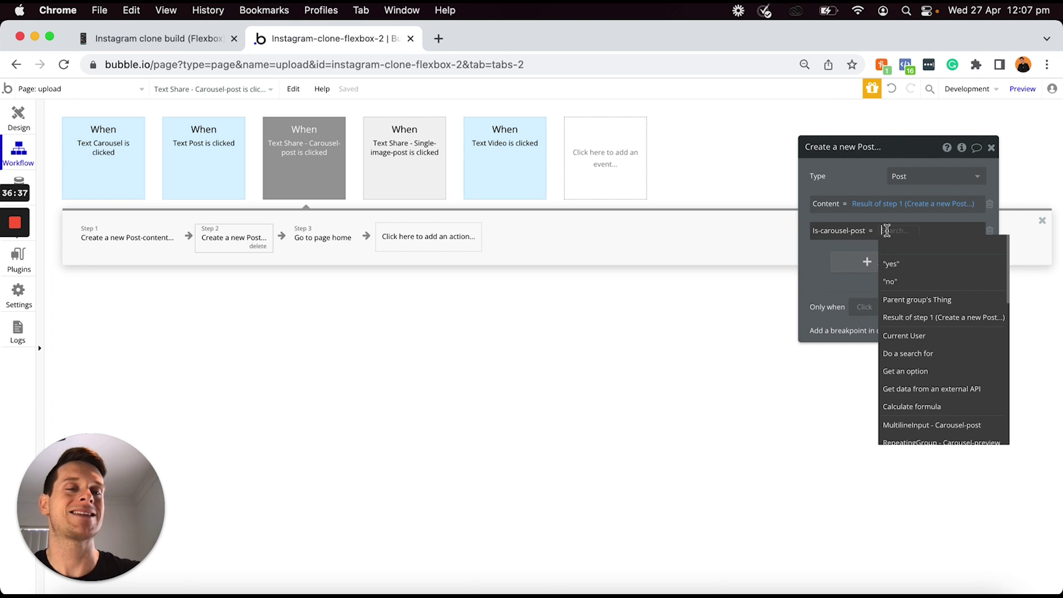
click(892, 264)
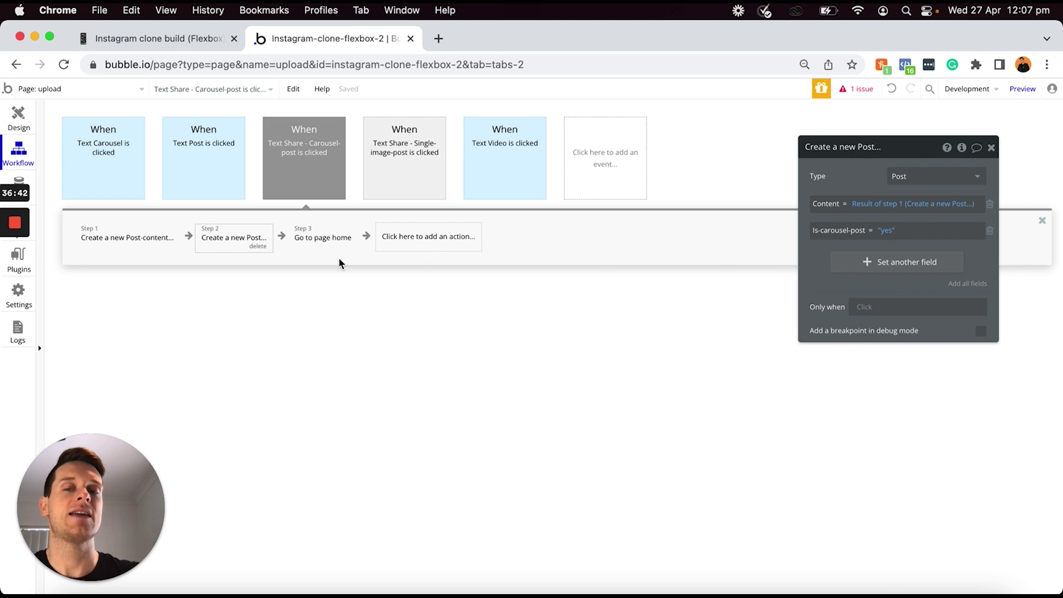
click(304, 242)
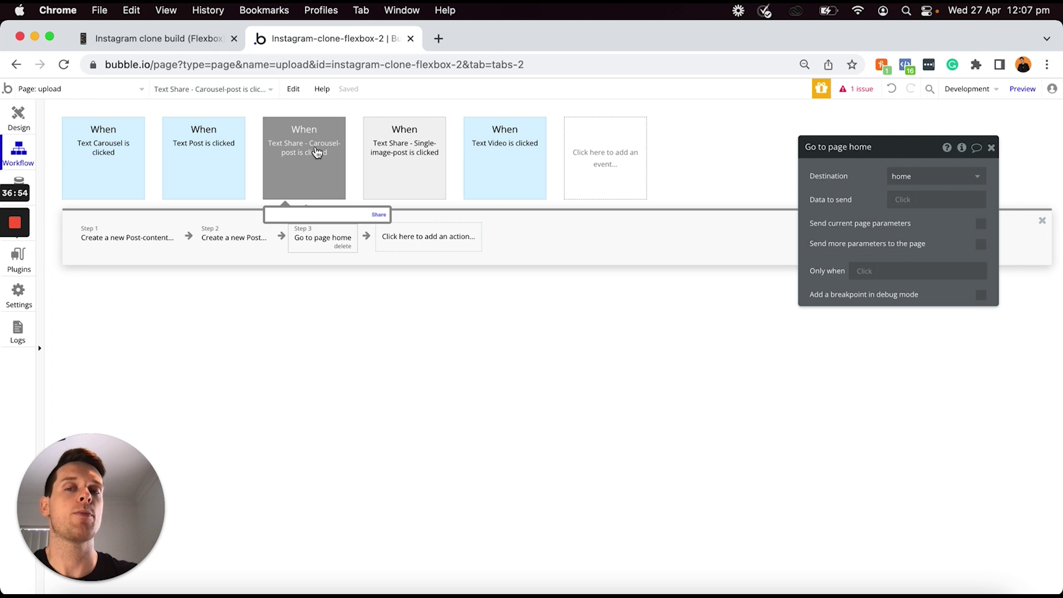
Paste another copy of the single-image Share workflow event and set its trigger element to Text Share - Video-post
right_click(623, 181)
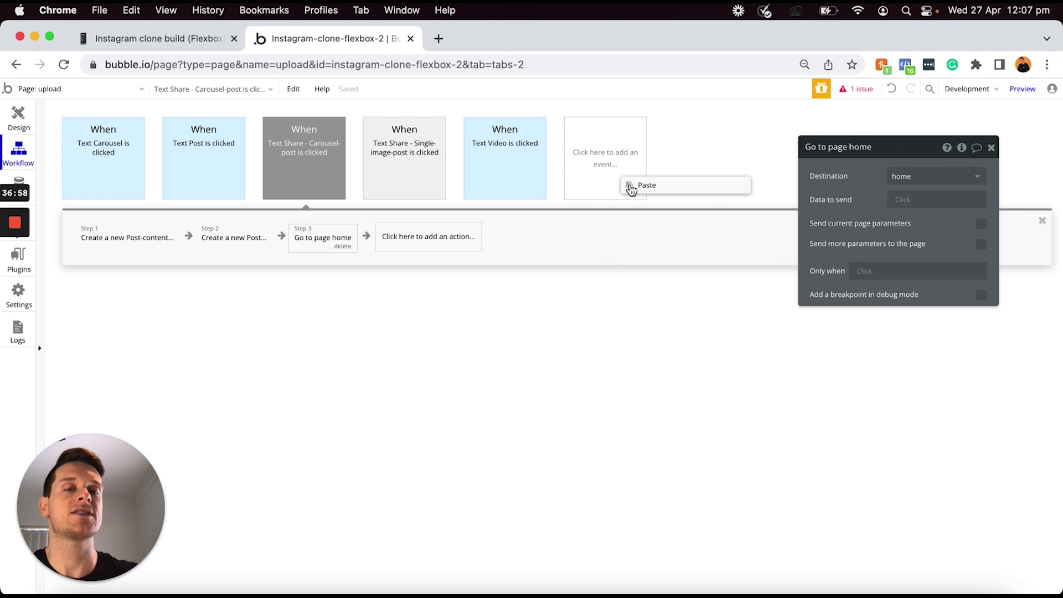
click(637, 185)
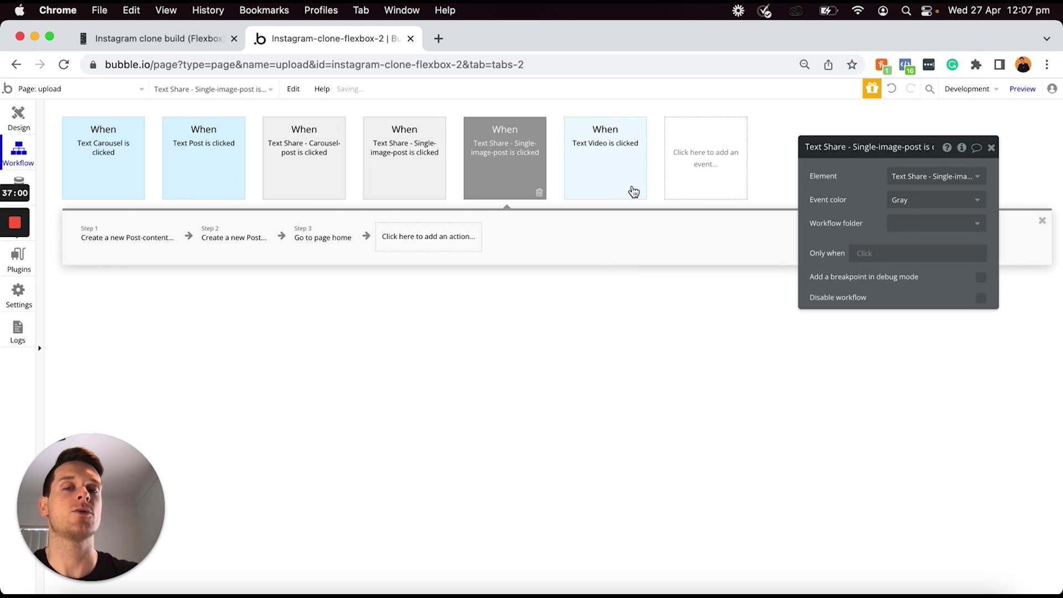
click(918, 176)
scroll(924, 307, down, 1)
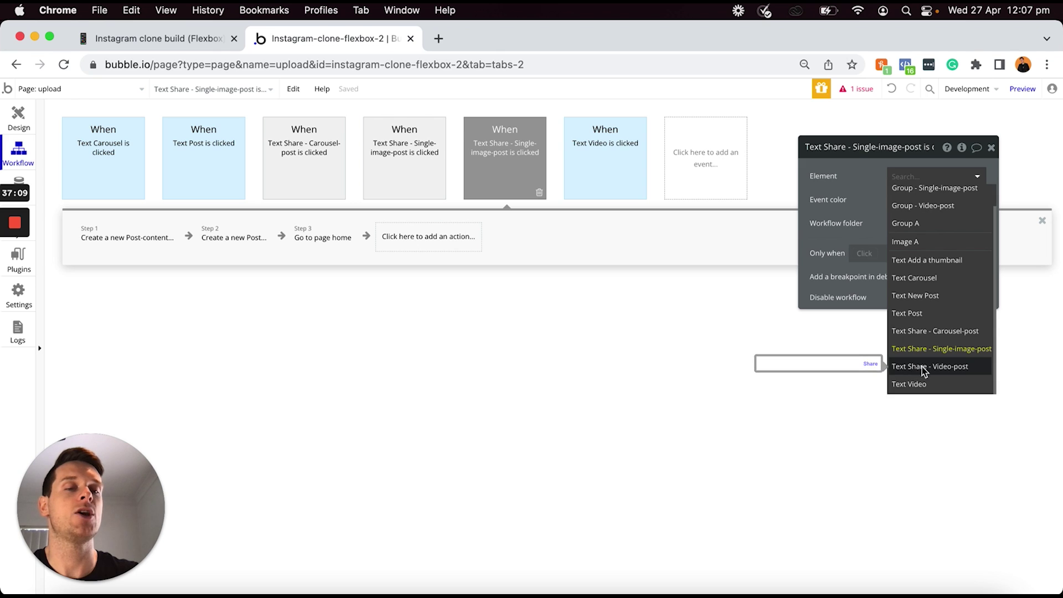
click(913, 368)
Remove the Caption and Single-image fields from the video Share workflow's Create a new Post-content action
click(122, 242)
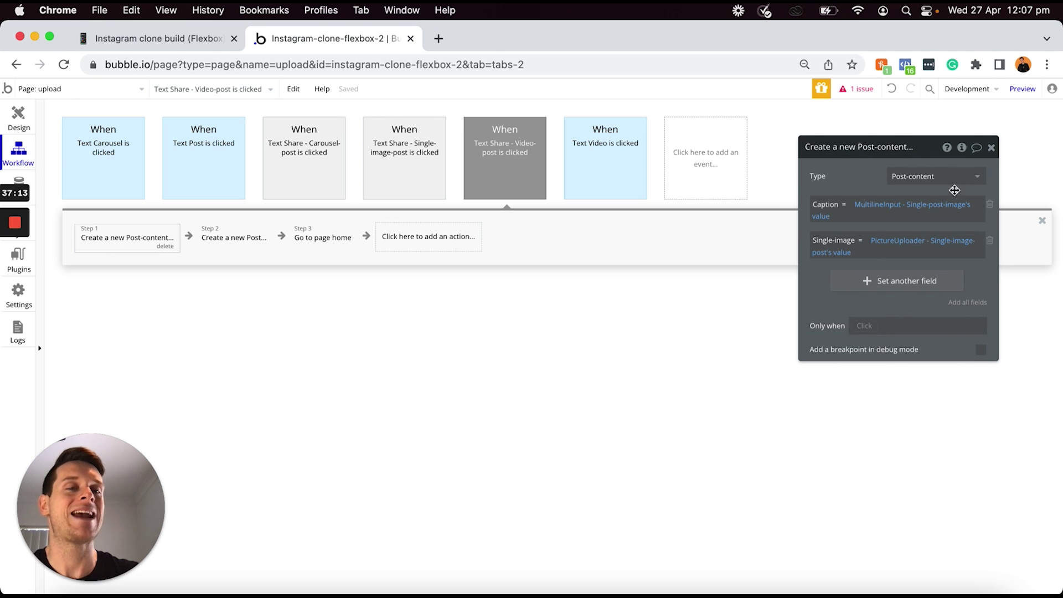
click(990, 205)
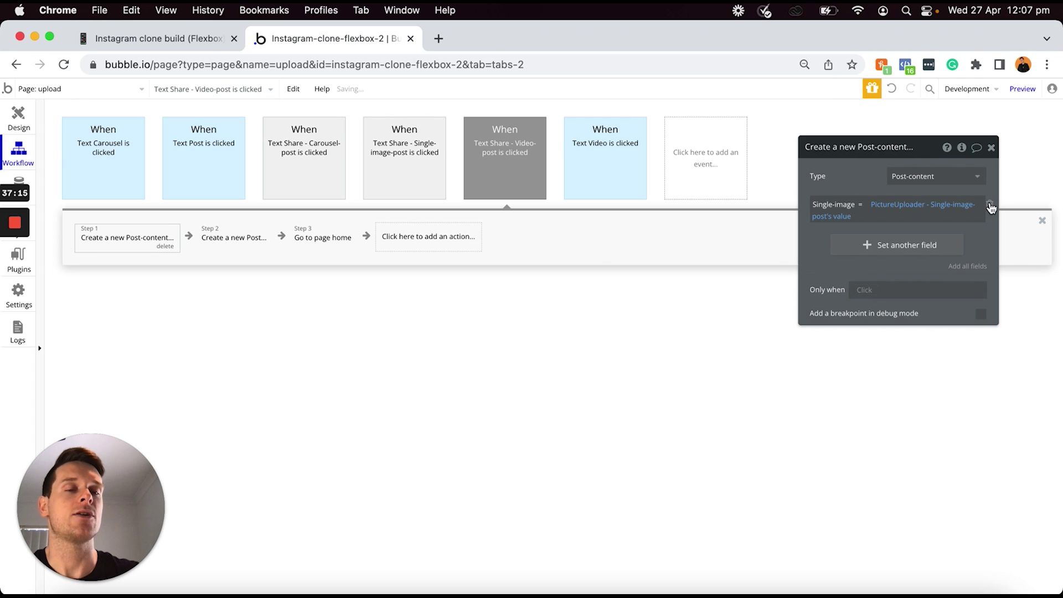
click(990, 206)
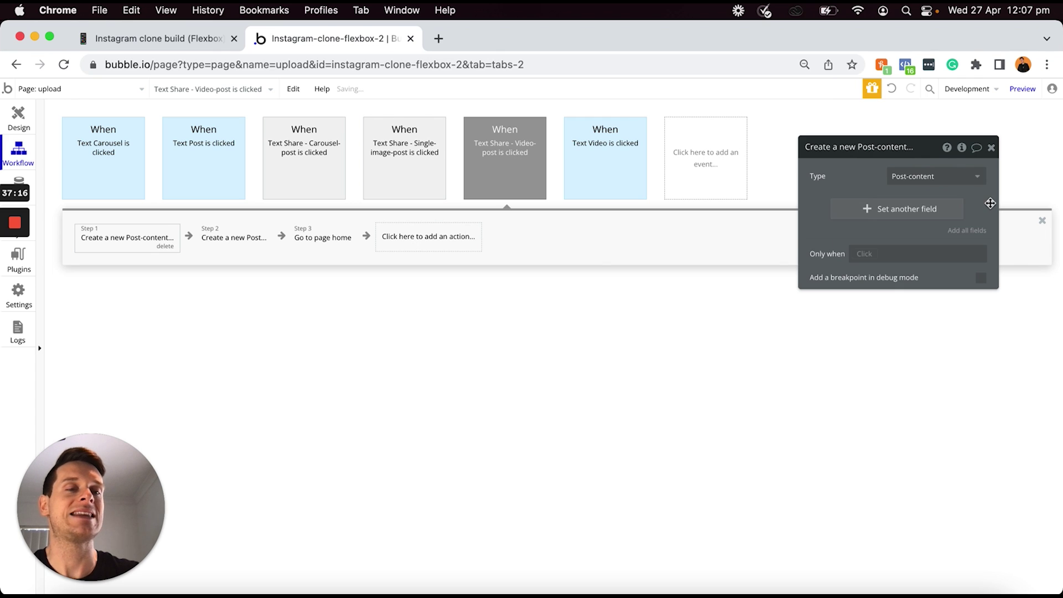
Add a Caption field to the video Post-content, set to MultilineInput - Video-post's value
click(876, 211)
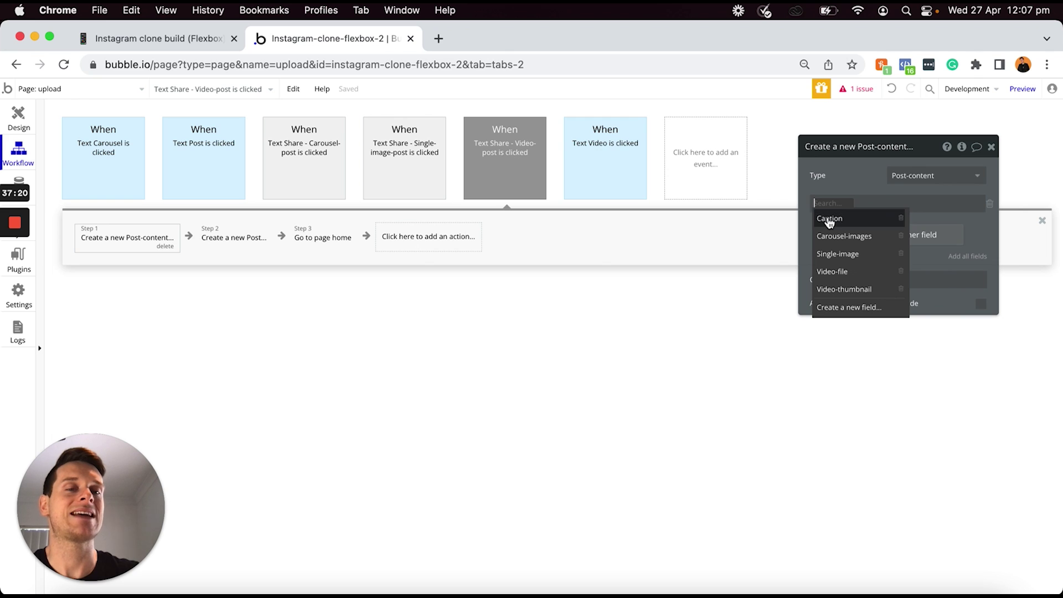
click(830, 219)
click(861, 208)
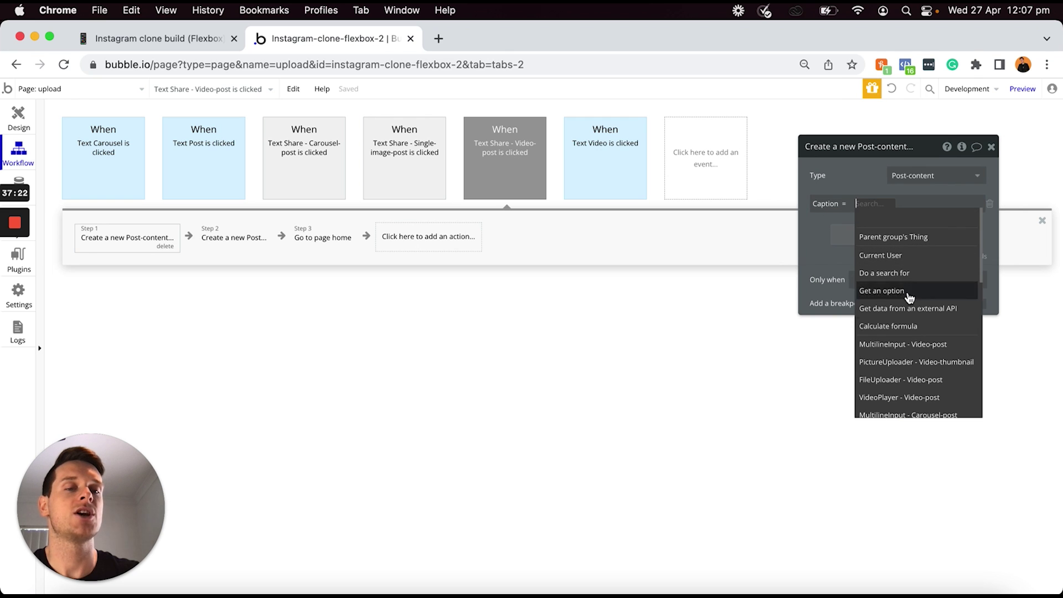
scroll(914, 327, down, 1)
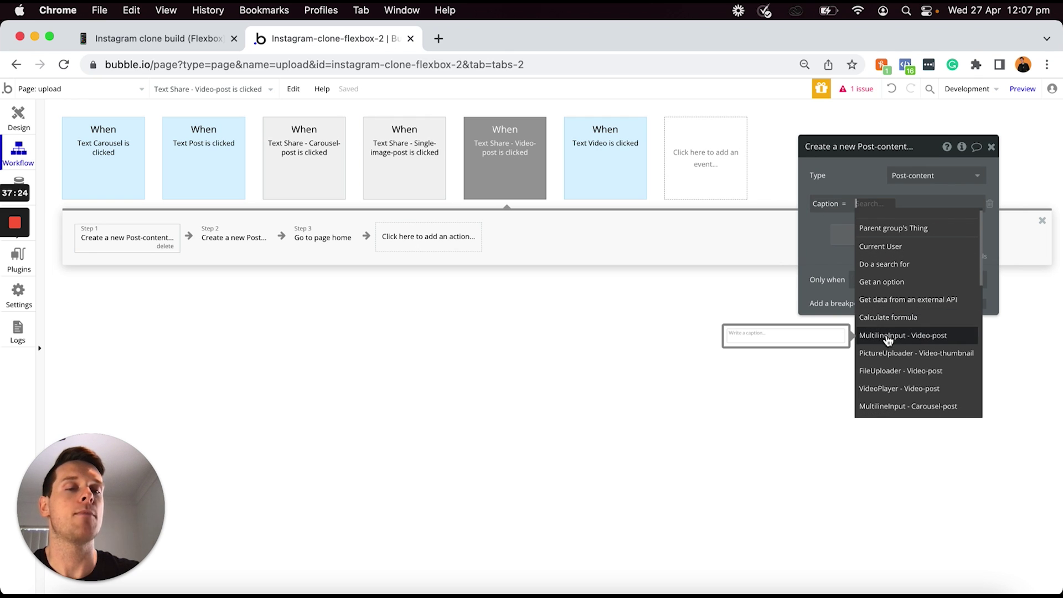
click(935, 336)
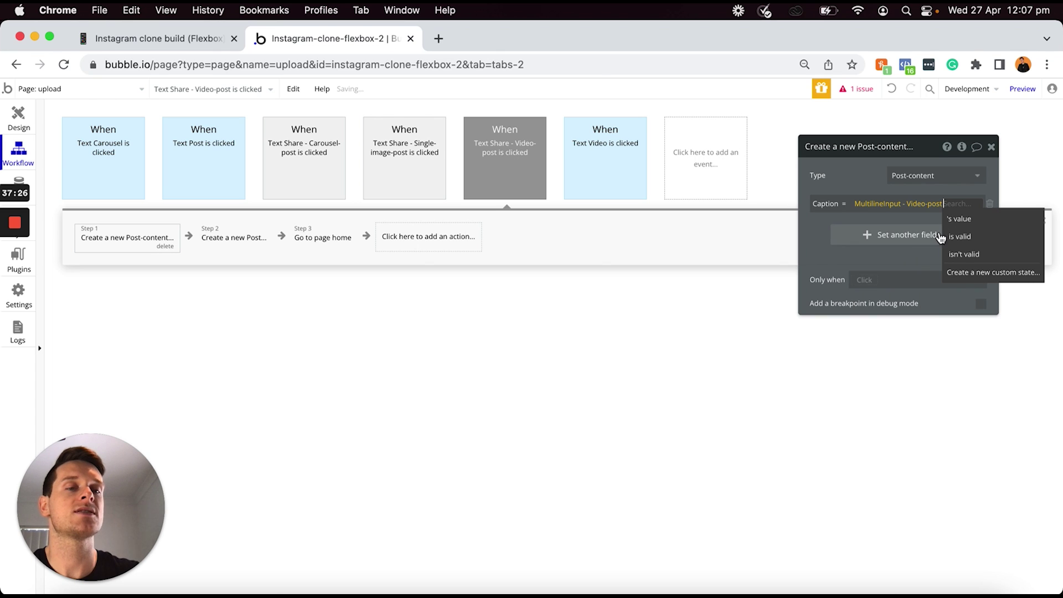
click(951, 214)
Add a Video-file field to the video Post-content, set to FileUploader - Video-post's value
click(890, 247)
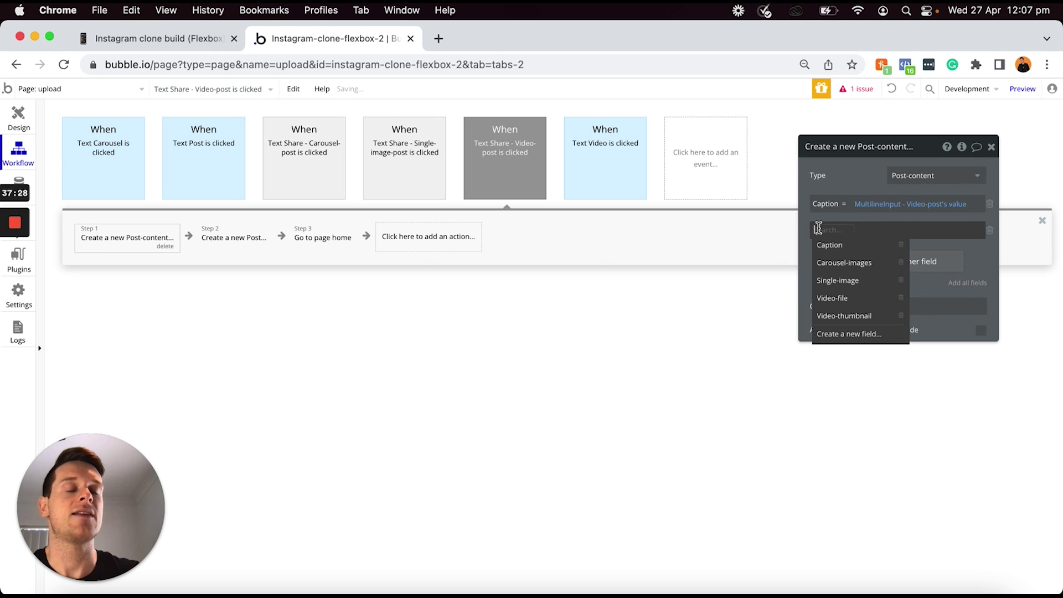
click(832, 298)
click(867, 232)
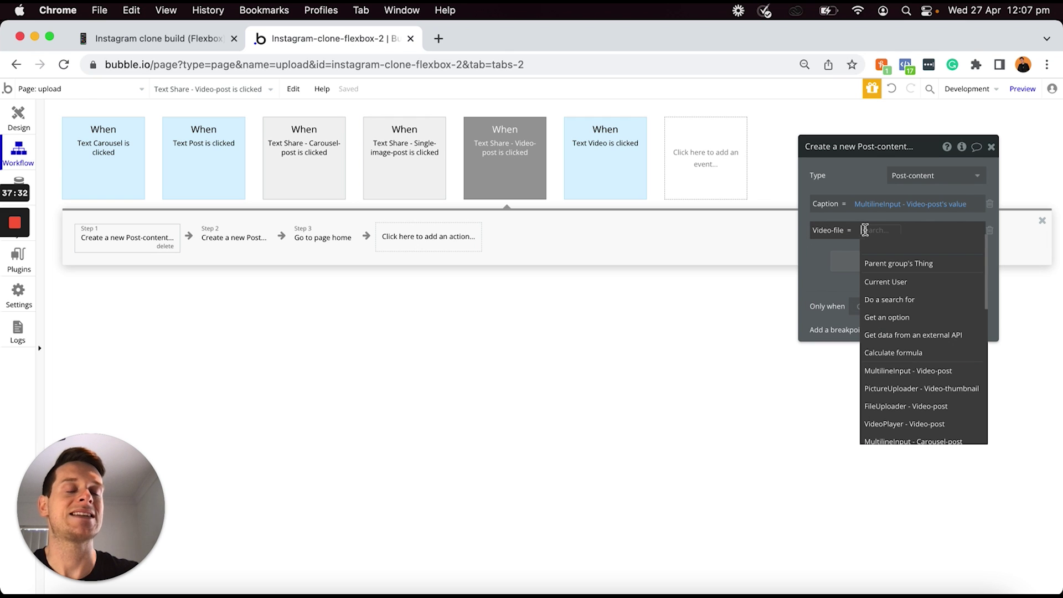
scroll(926, 338, down, 1)
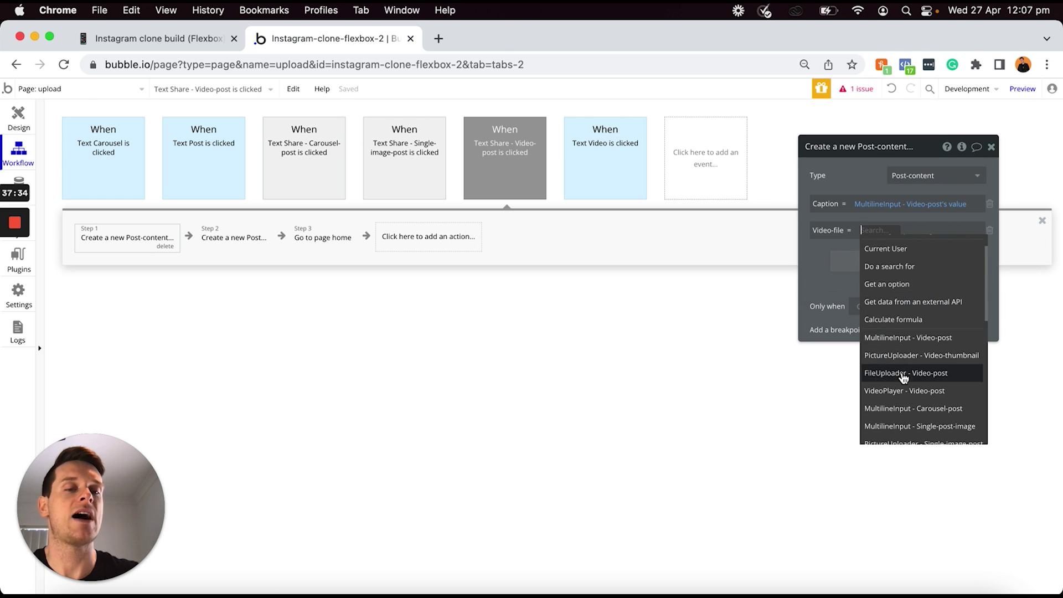
click(923, 373)
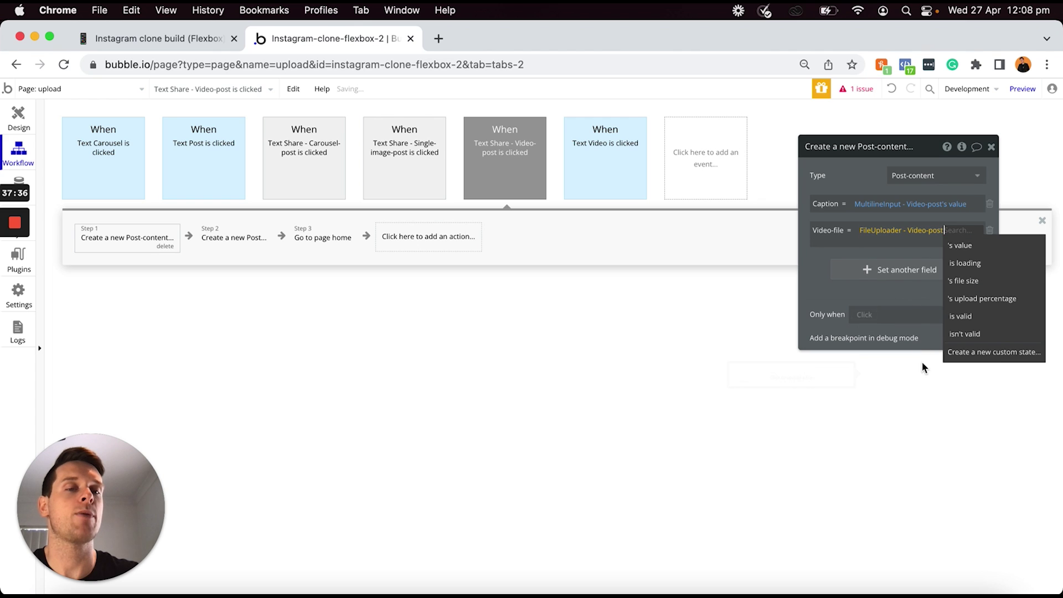
click(954, 246)
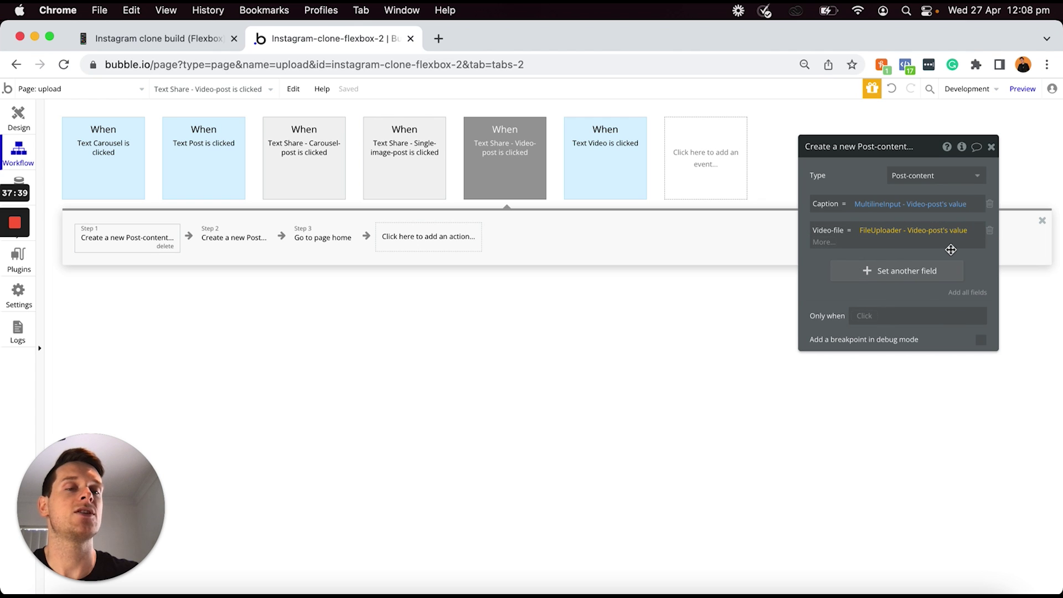
click(981, 263)
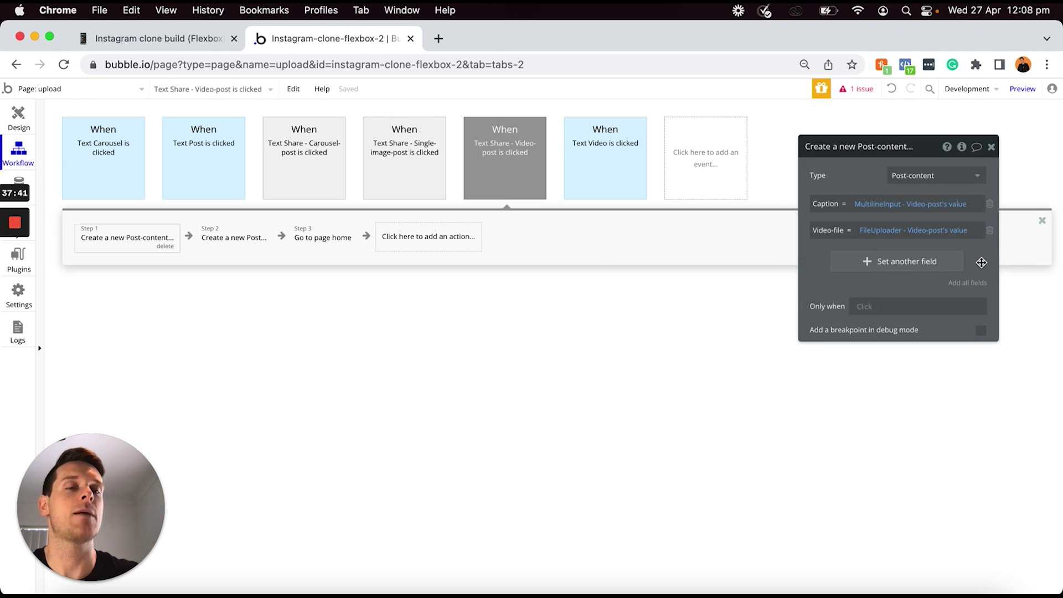
Add a Video-thumbnail field to the video Post-content, set to PictureUploader - Video-thumbnail's value
click(874, 268)
click(821, 258)
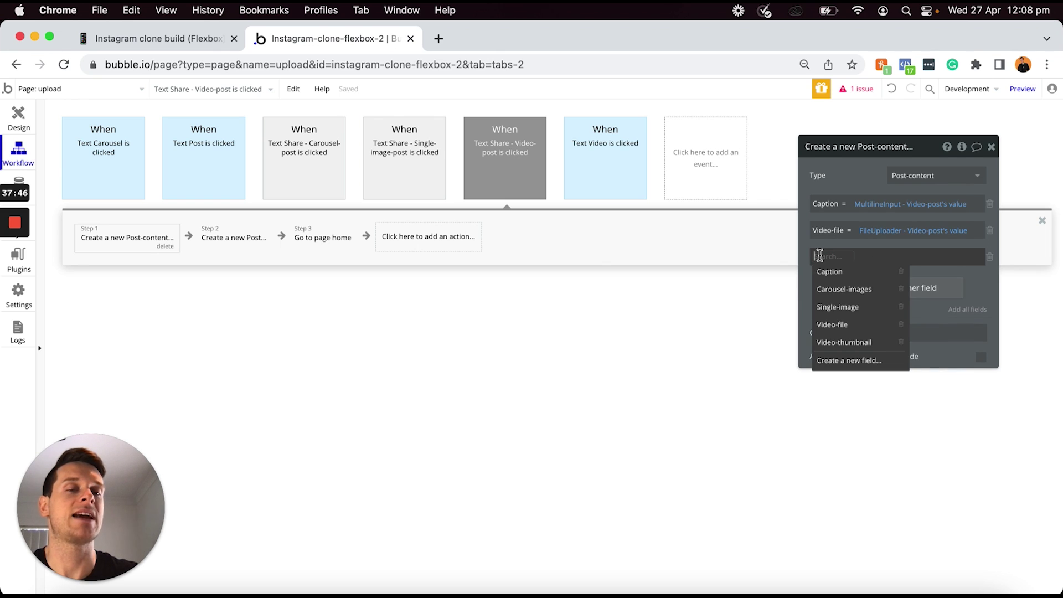
click(840, 344)
click(892, 257)
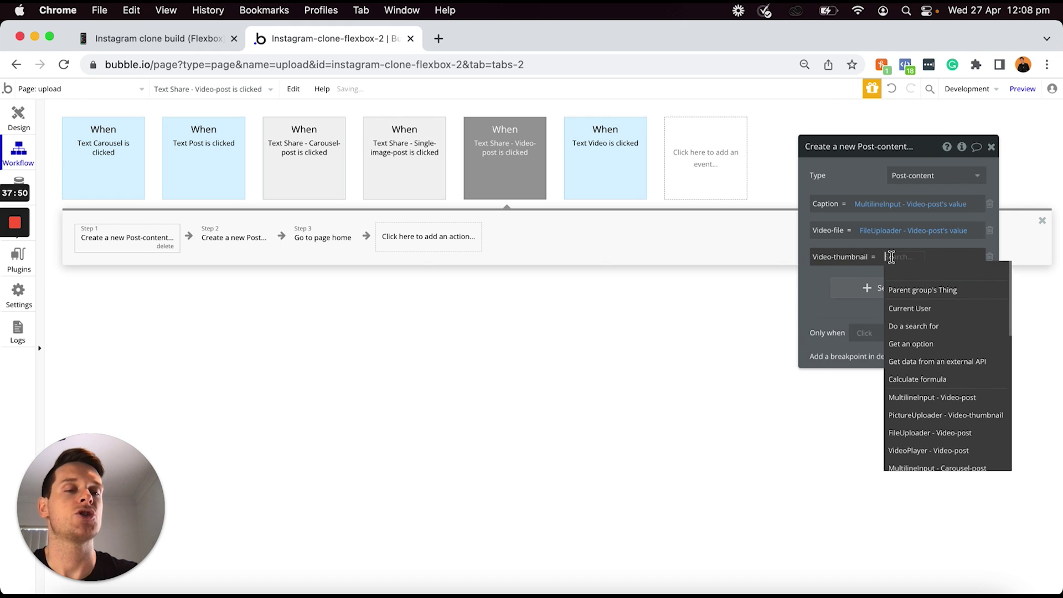
click(945, 415)
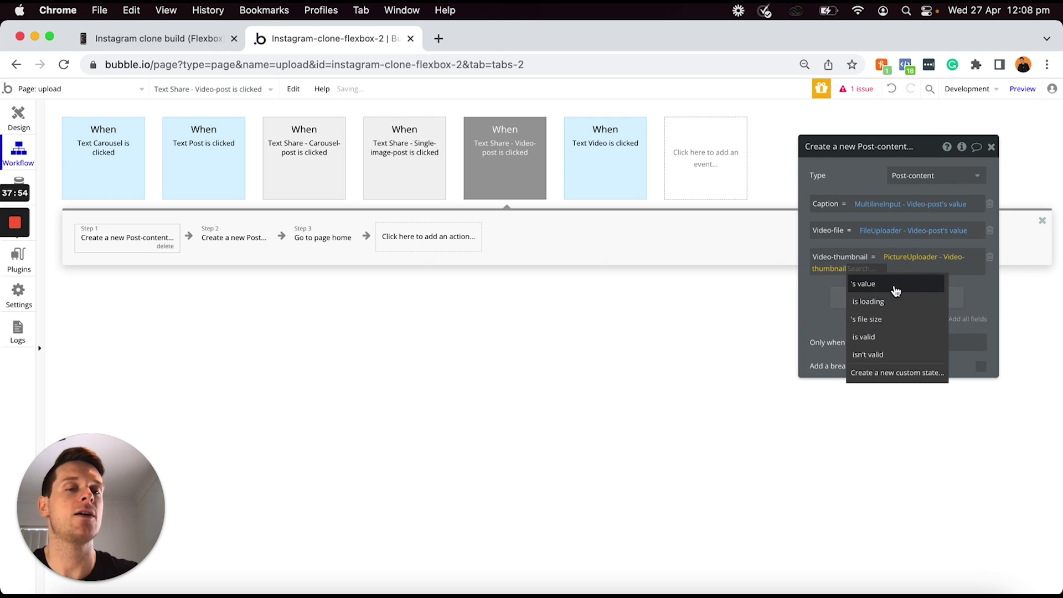
click(875, 286)
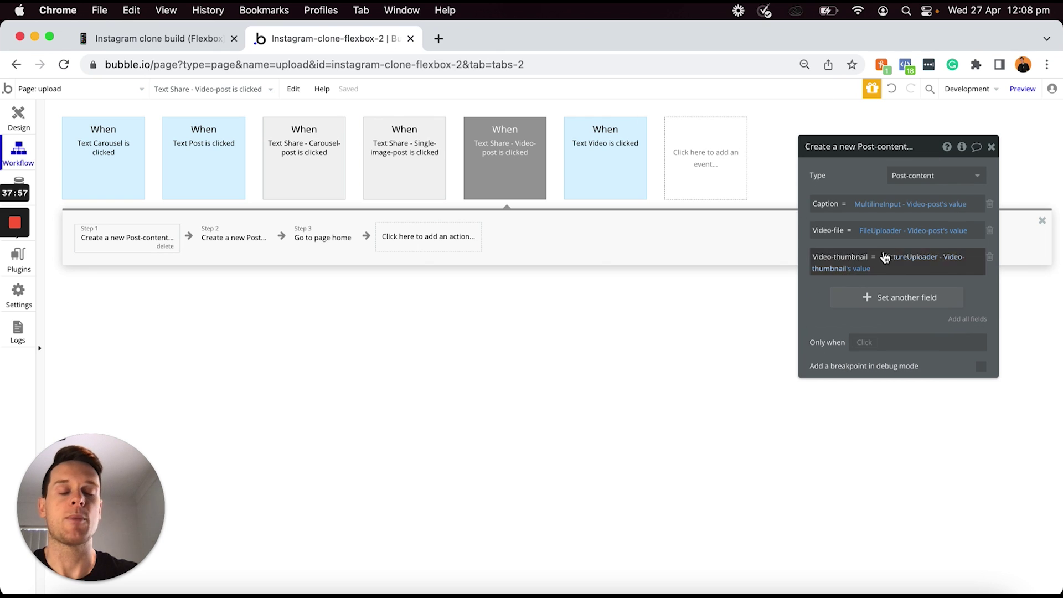
In the video Share workflow's Create a new Post action, replace the Is-single-post field with Is-video-post set to "yes"
click(226, 237)
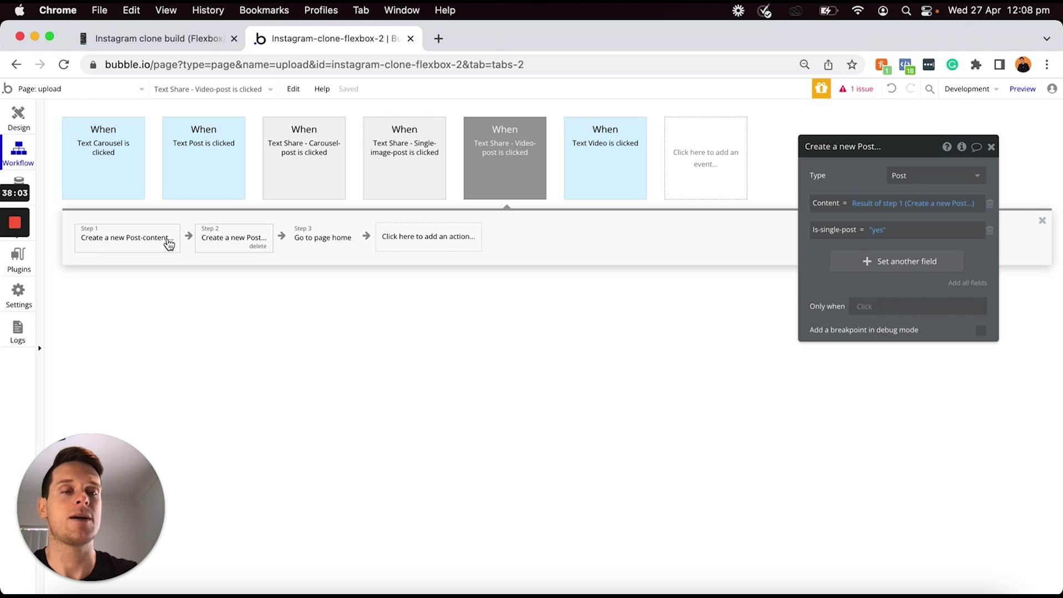
click(991, 235)
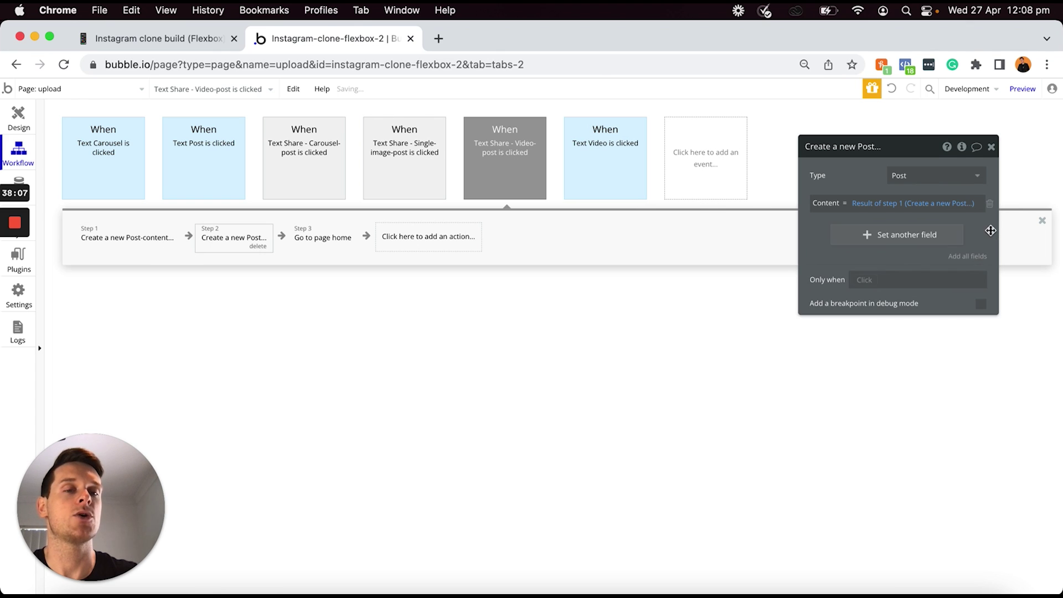
click(864, 243)
click(822, 232)
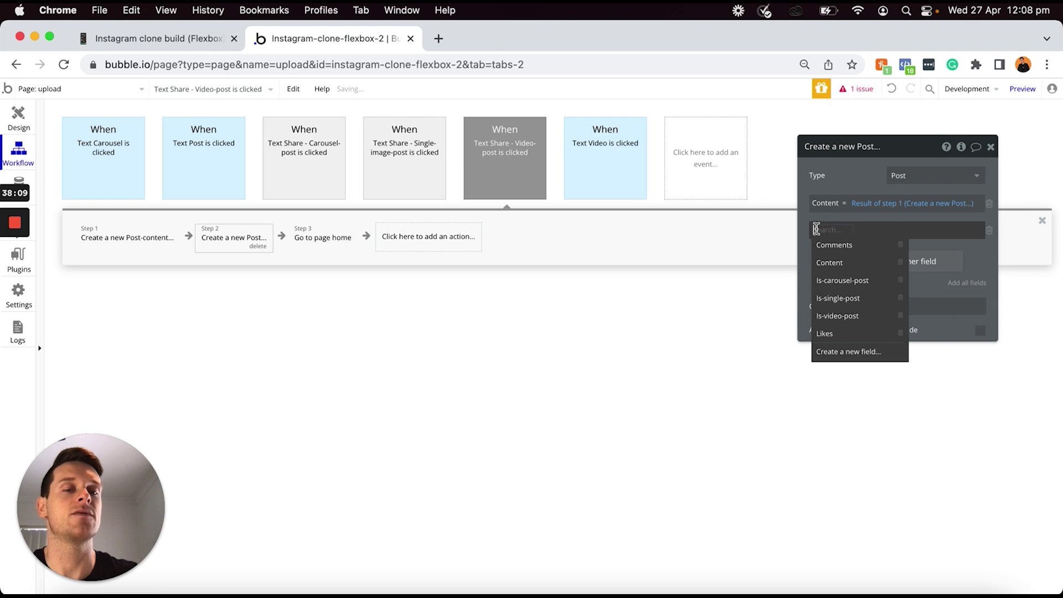
click(851, 321)
click(880, 232)
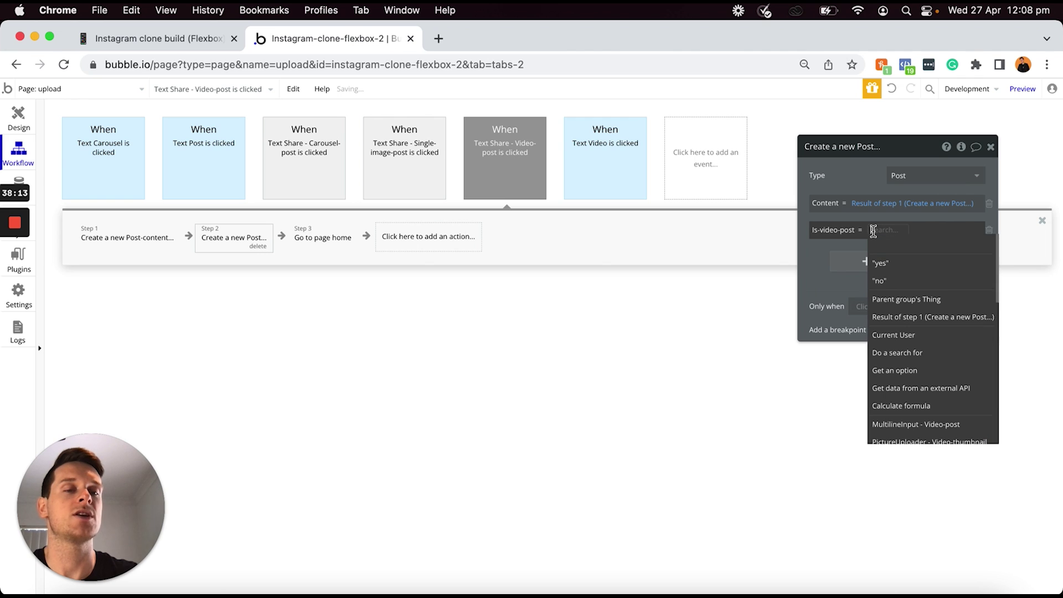
click(894, 268)
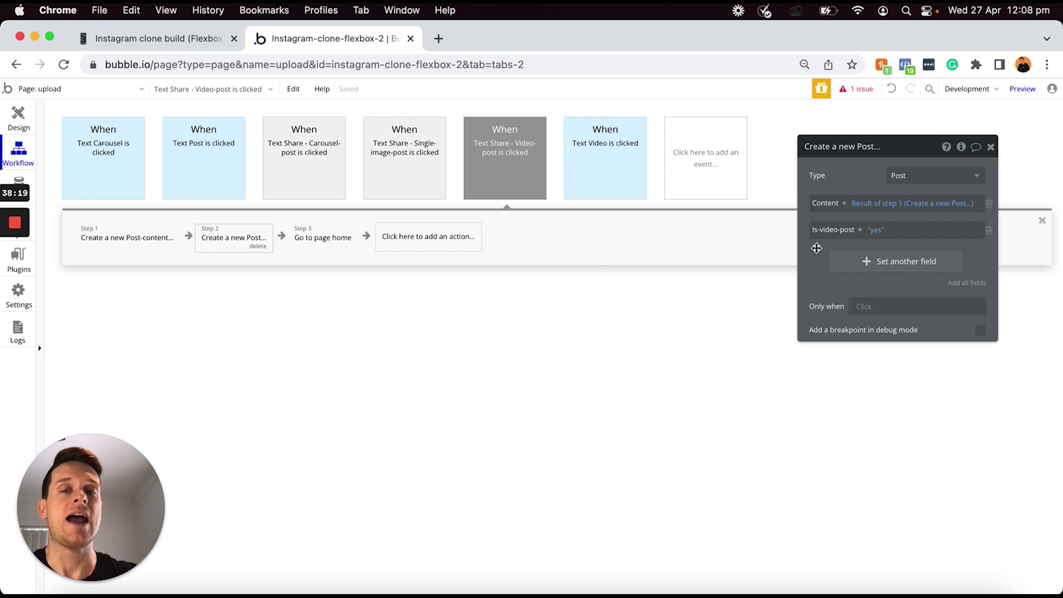
Narrow the upload page's preview window to mobile width and place it in the middle of the desktop
click(19, 117)
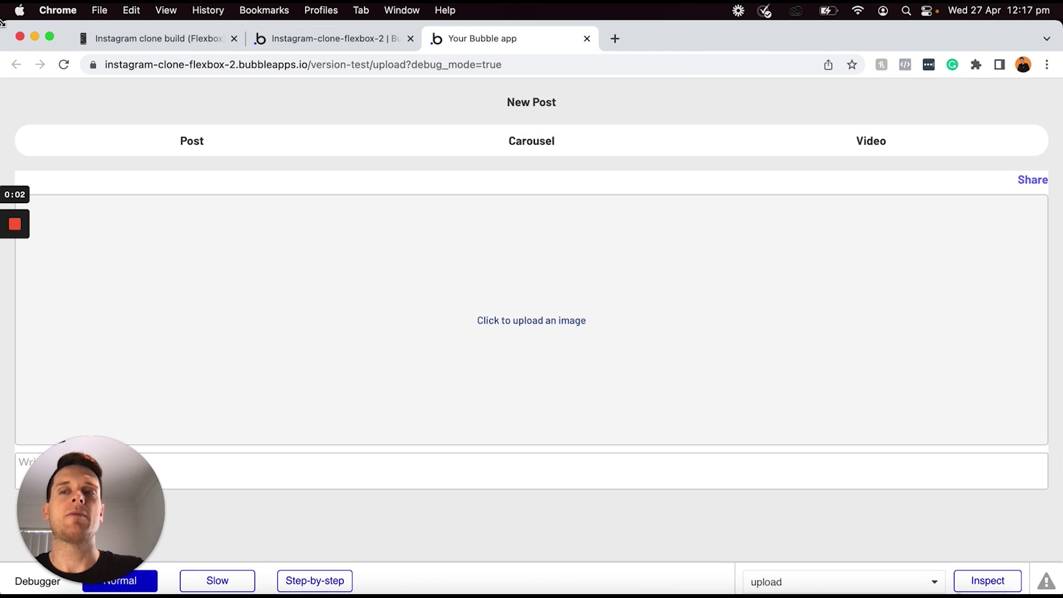
drag(2, 21, 695, 22)
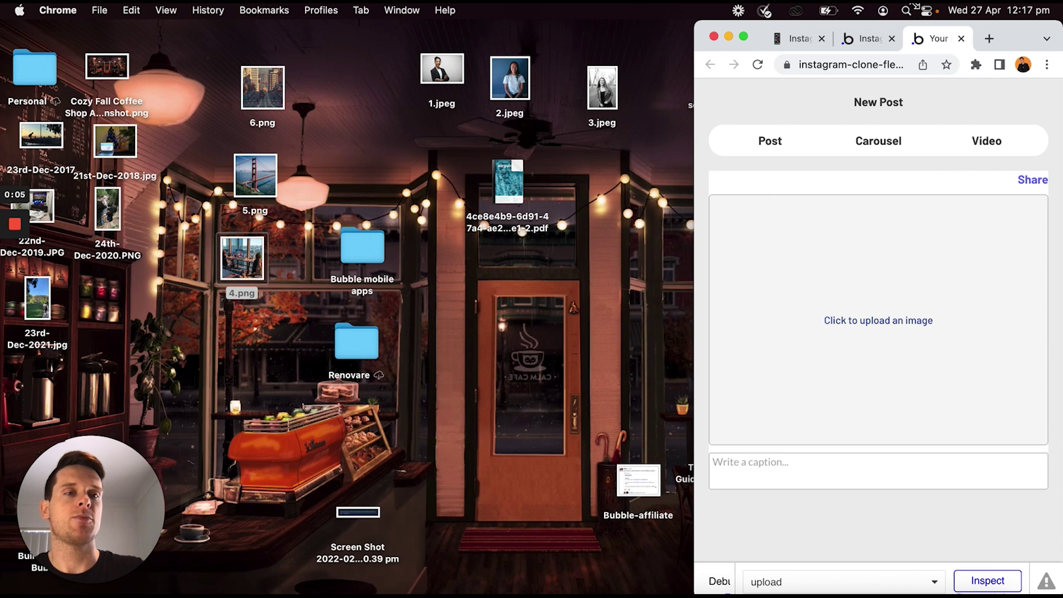
drag(1015, 50, 701, 49)
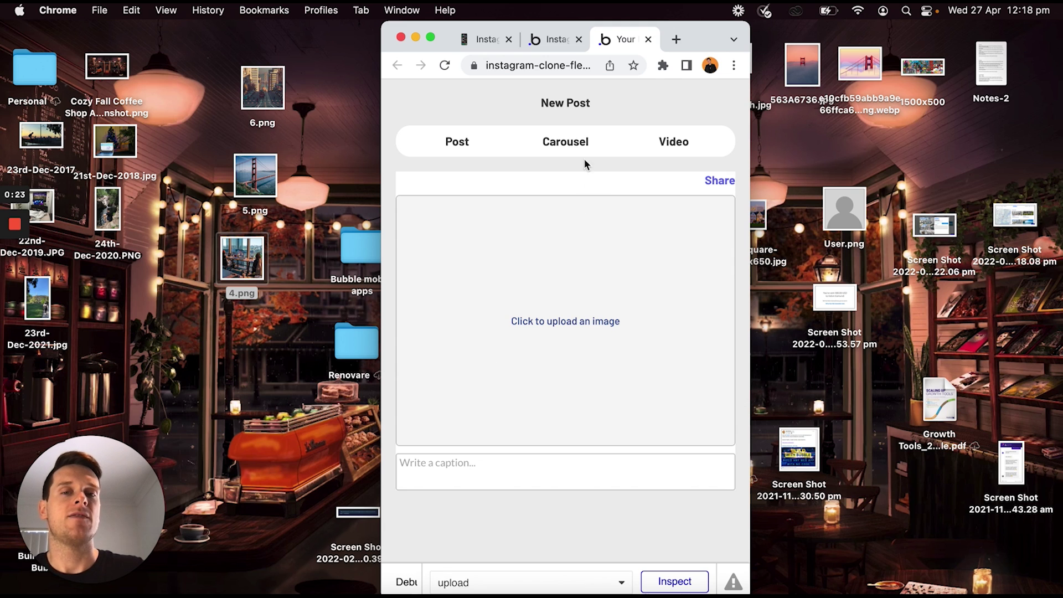
Check the Carousel and Video upload forms in the preview, and return to the Carousel form
click(559, 144)
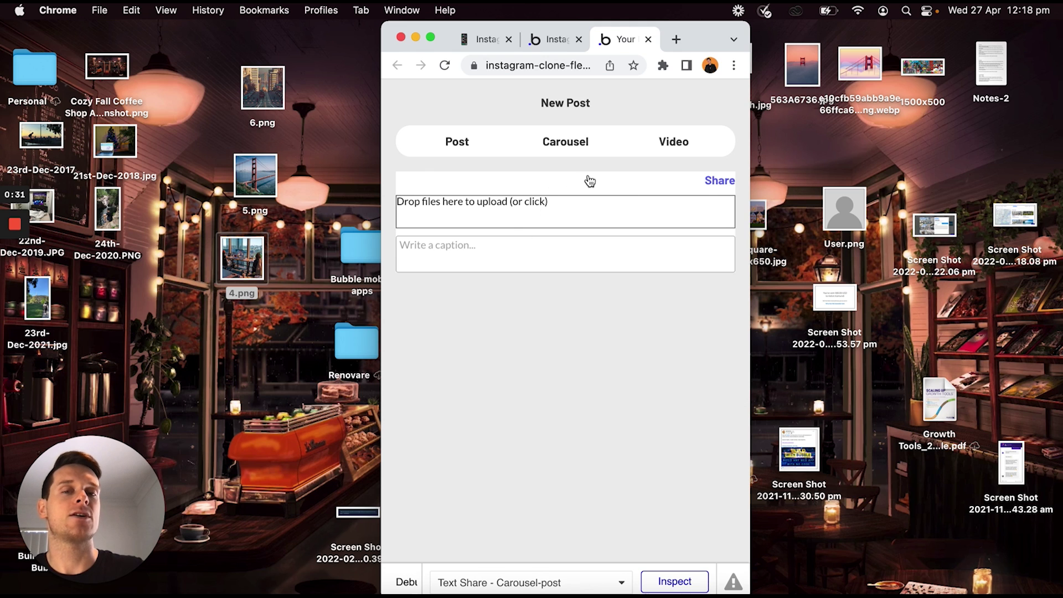
click(674, 145)
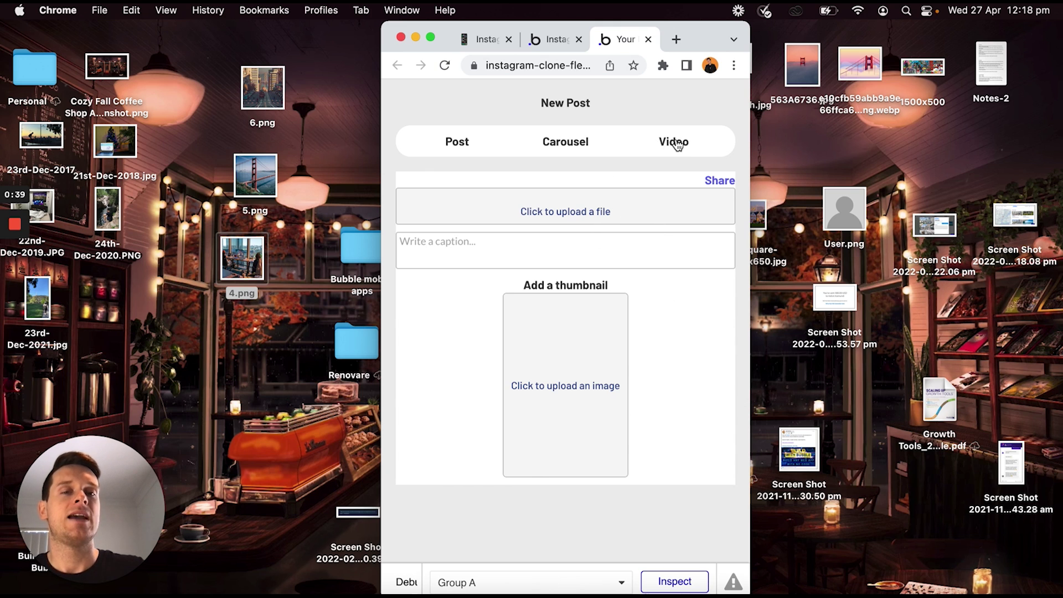
click(565, 143)
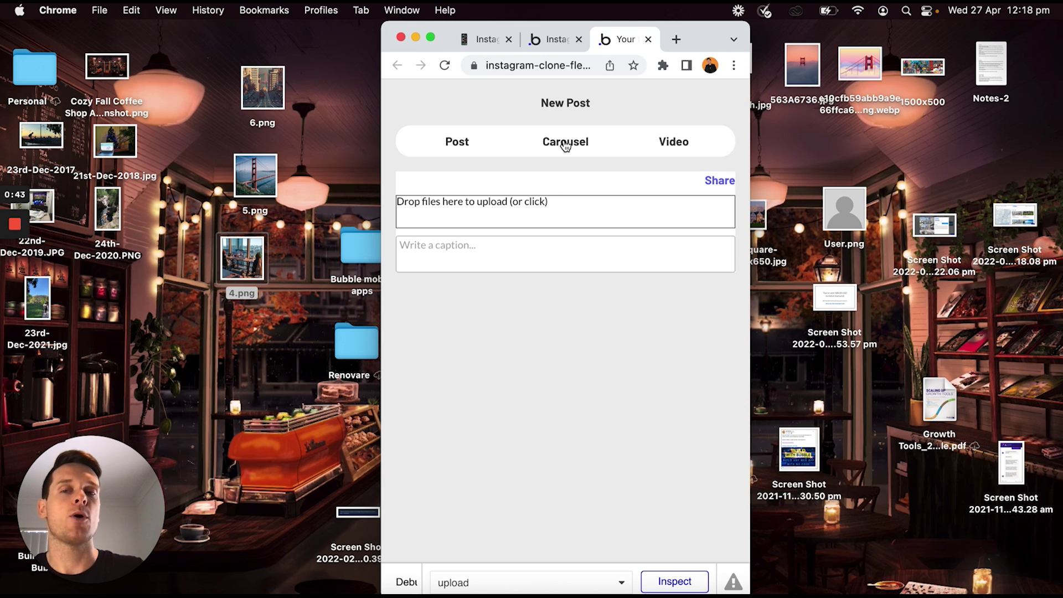
Upload 4.png, 5.png and 6.png from the desktop to the carousel uploader and look through the image previews
drag(294, 74, 437, 208)
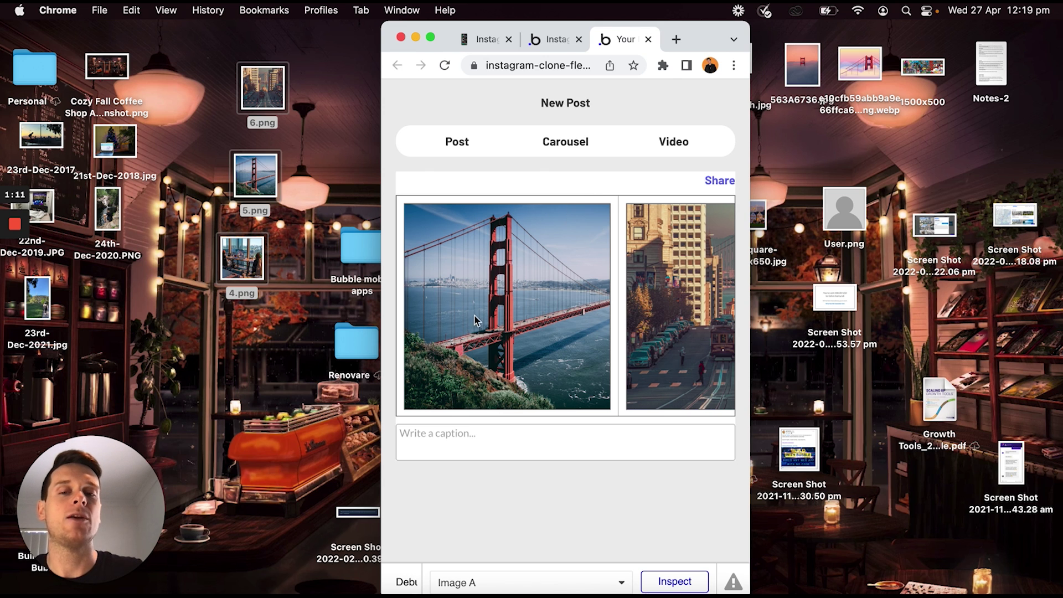
scroll(530, 298, right, 3)
scroll(530, 297, right, 5)
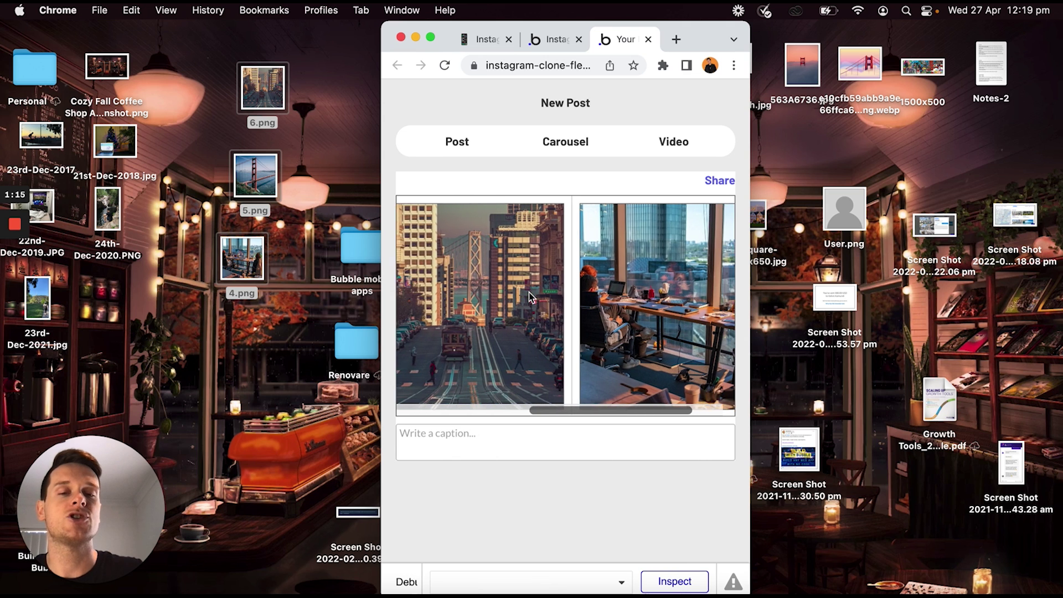
scroll(530, 298, right, 3)
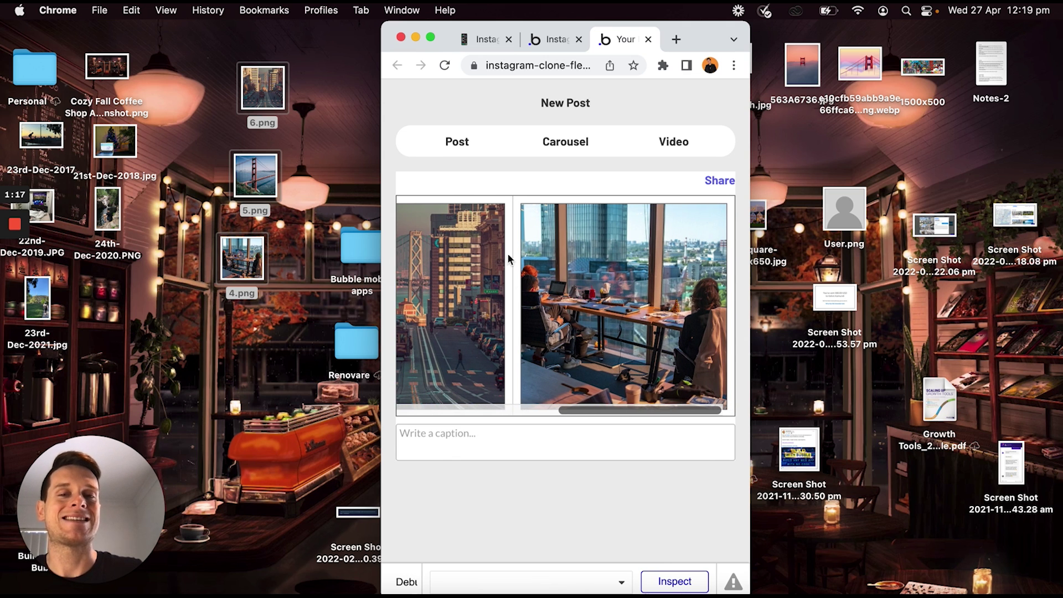
scroll(571, 236, left, 8)
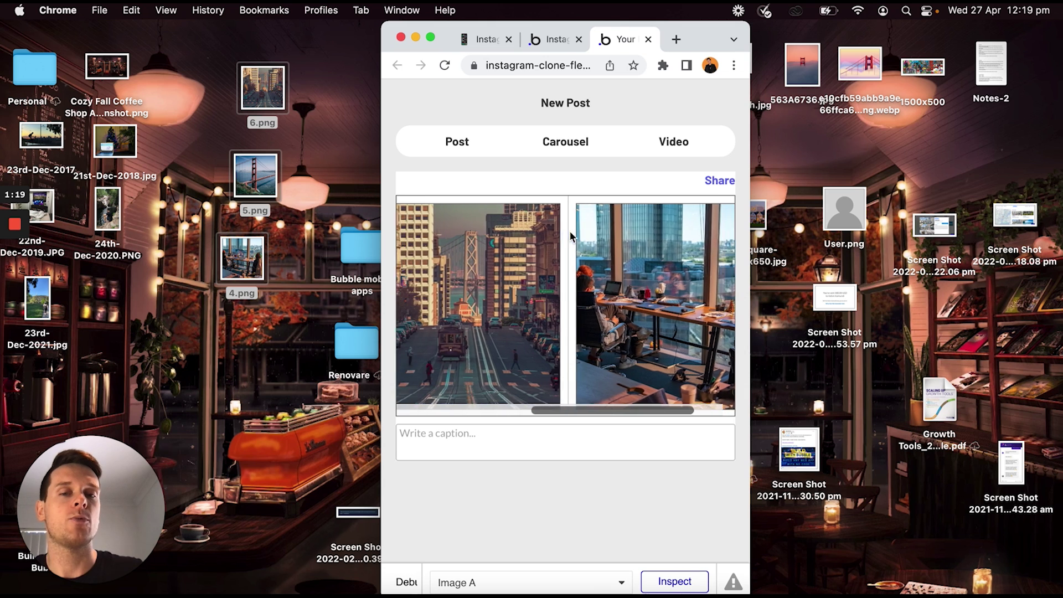
scroll(572, 235, left, 2)
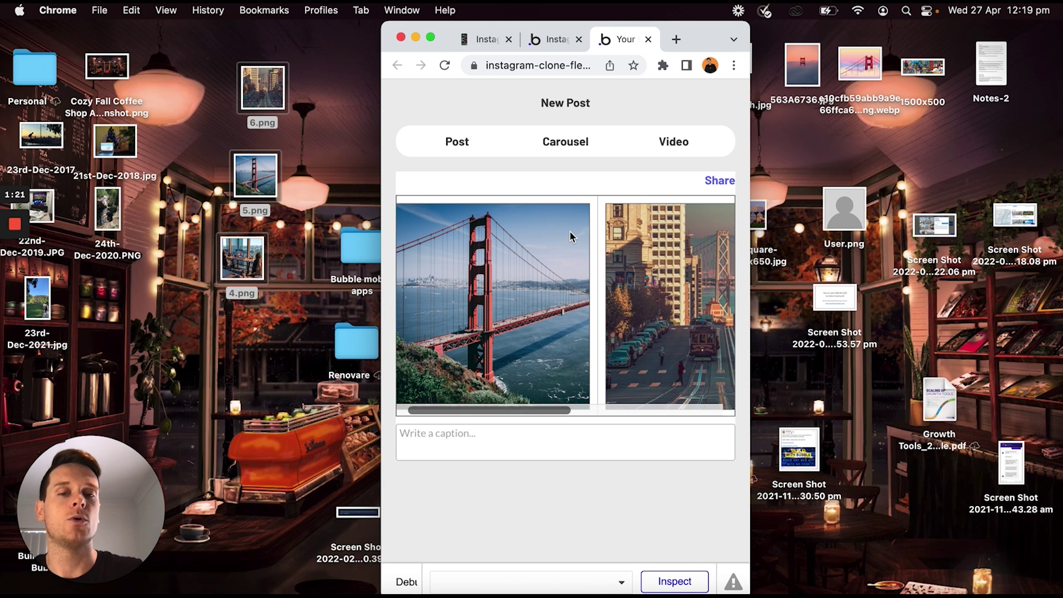
Caption the carousel post "I'm in San Francisco" with a bridge emoji and share it
click(492, 436)
text(I')
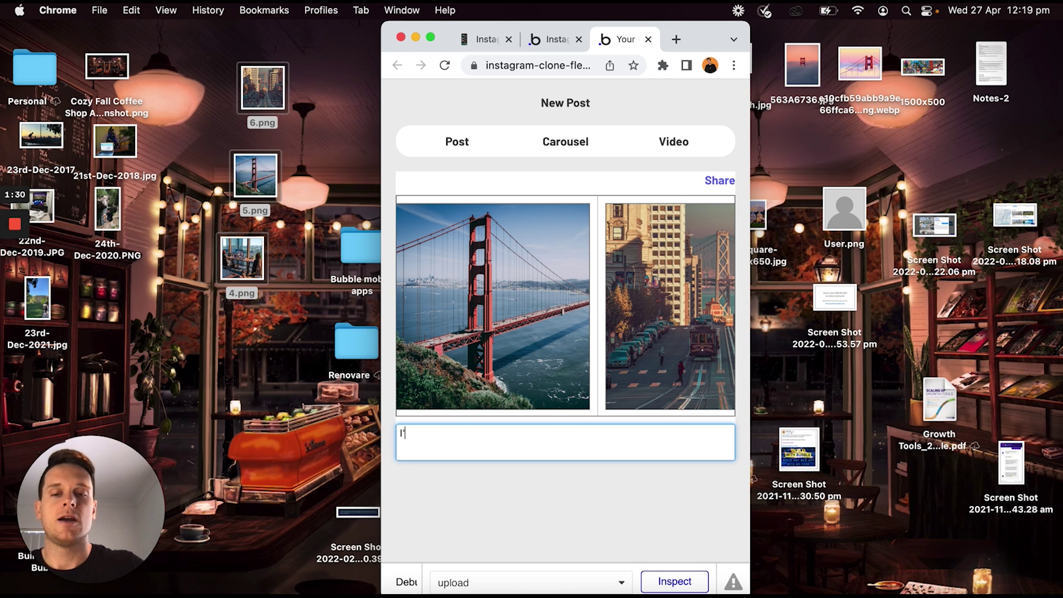
text(m in San )
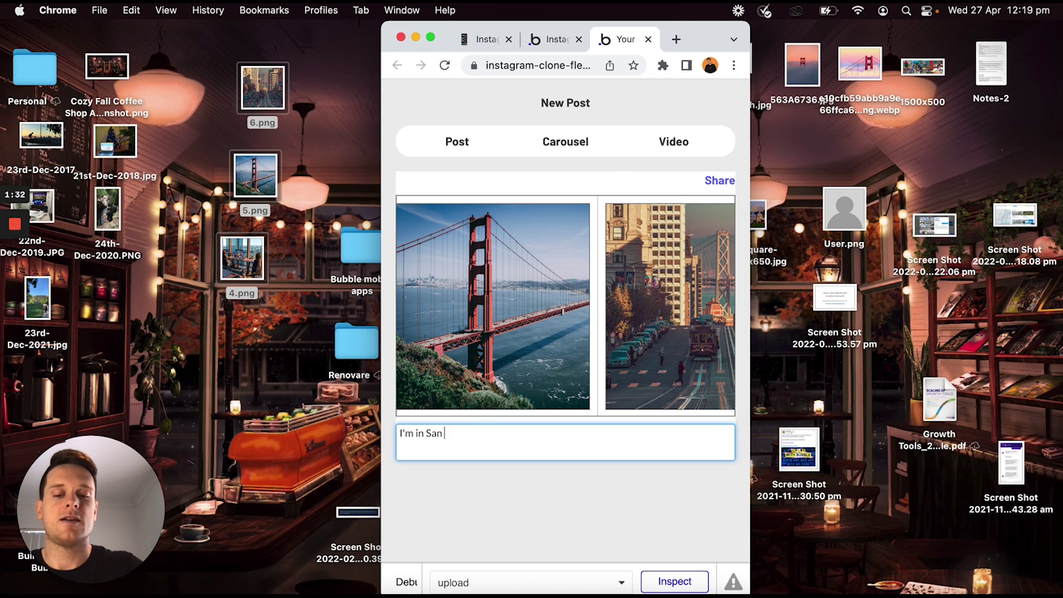
text(Francisco)
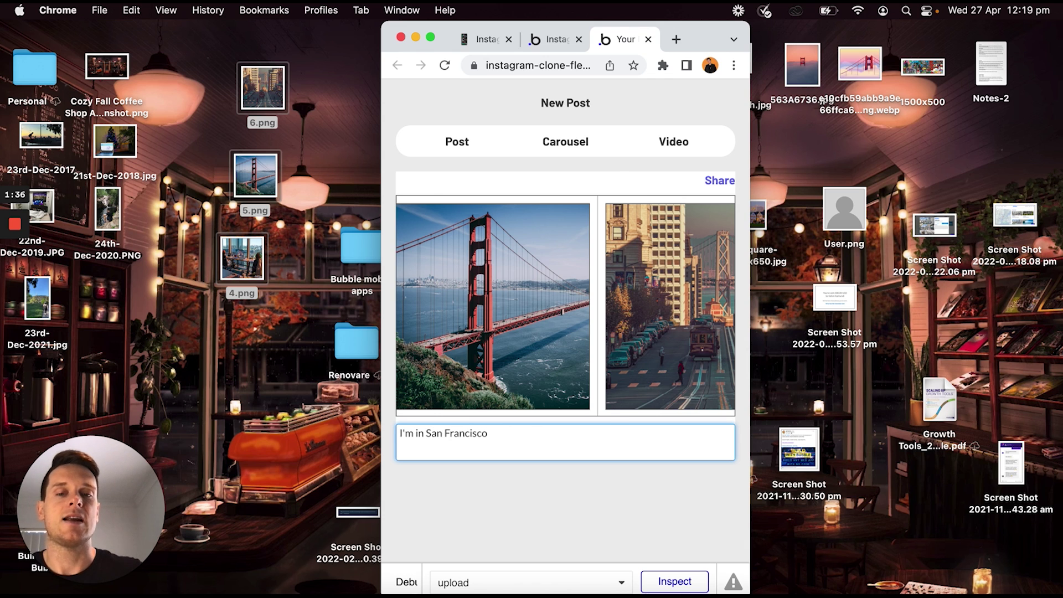
key(ctrl+super+space)
text(bridge)
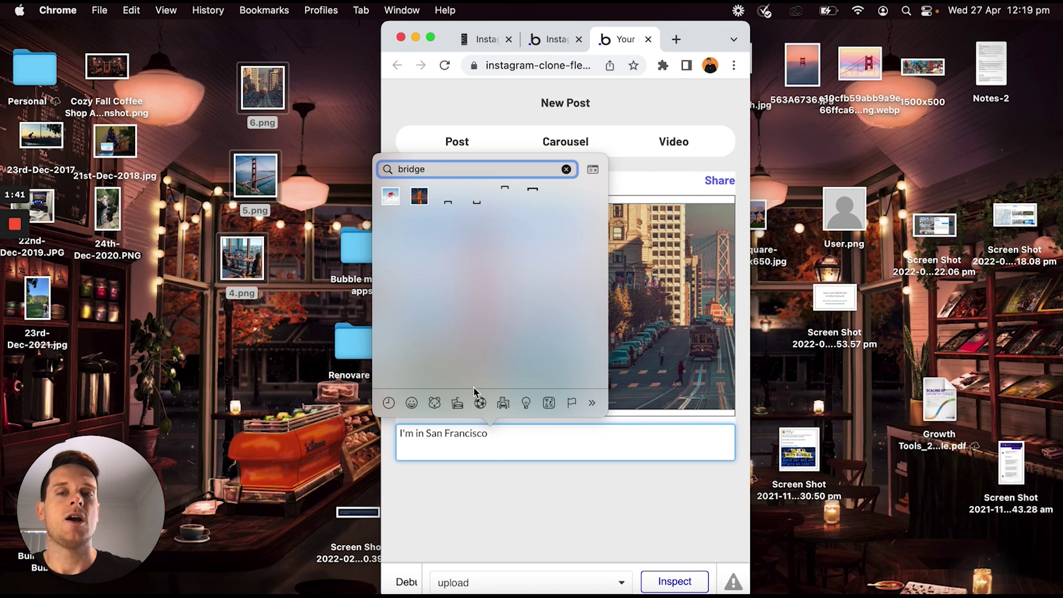
click(391, 201)
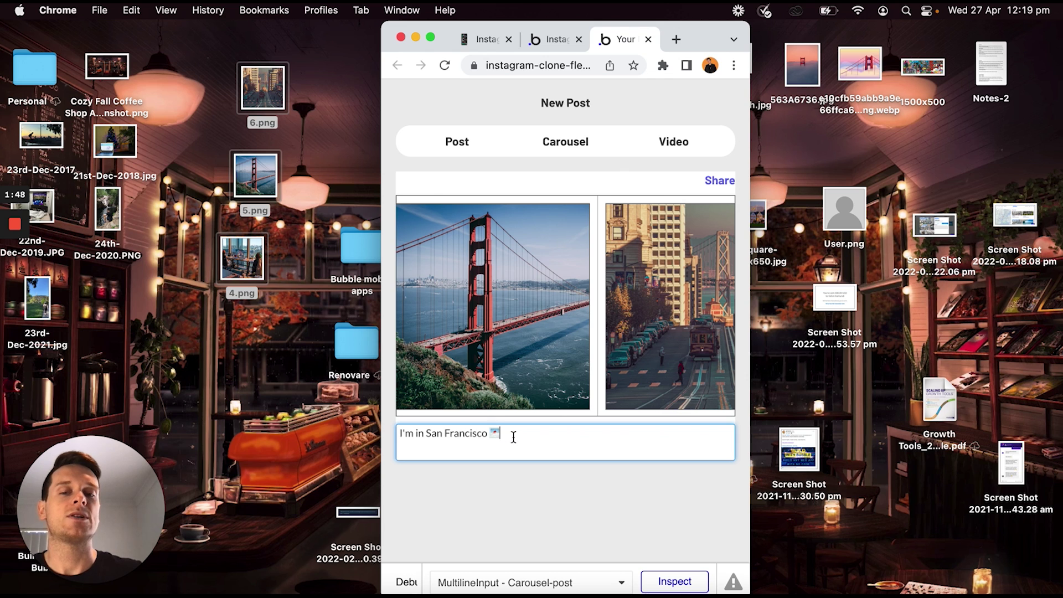
click(719, 181)
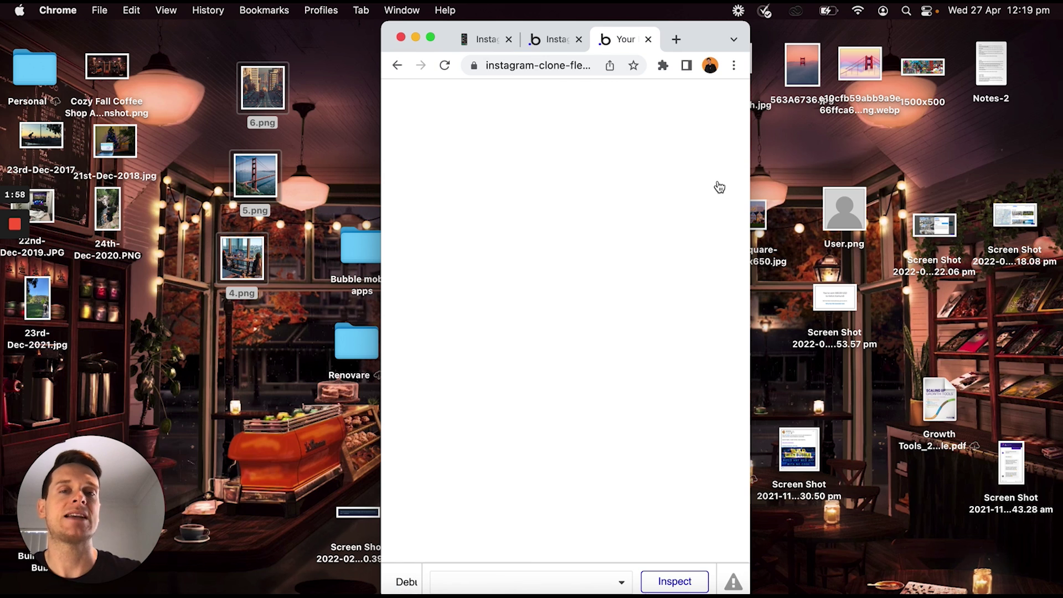
Widen the preview window and check the page name at the end of the web address
drag(743, 26, 1047, 8)
click(755, 64)
click(755, 66)
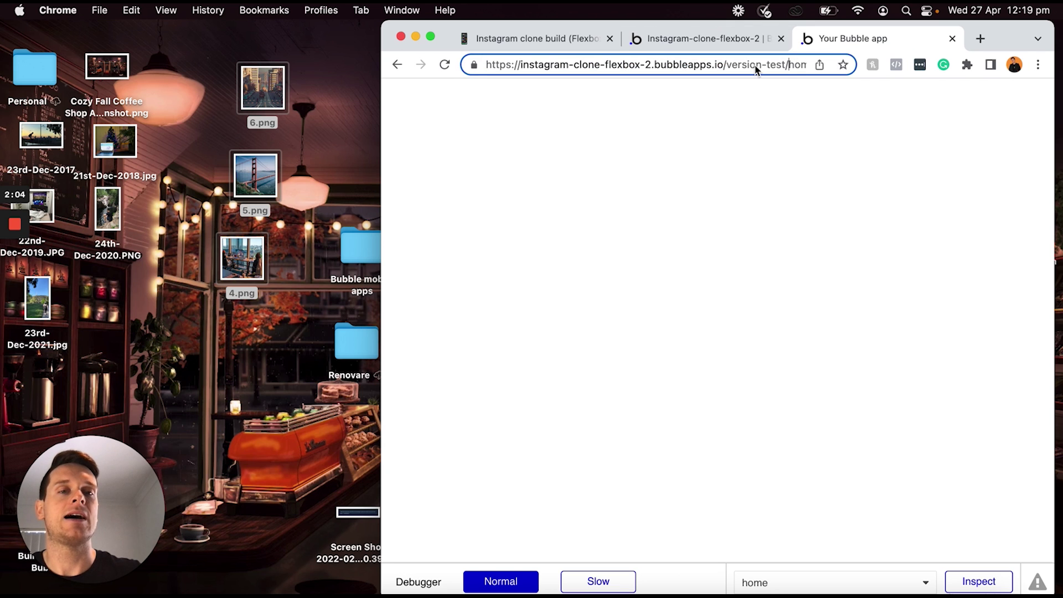
key(shift+super+Right)
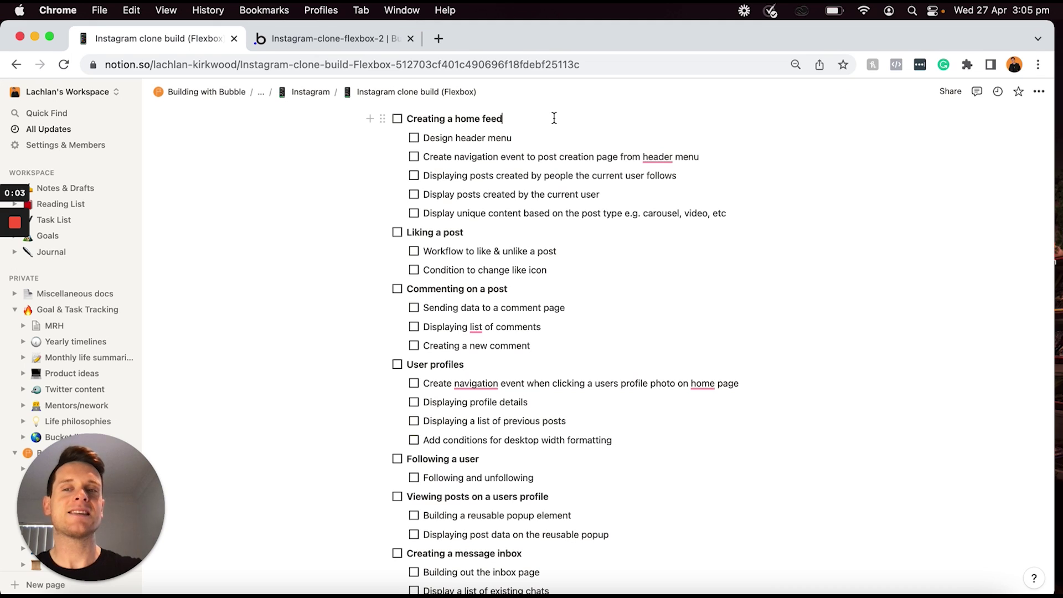
Switch from the Notion build checklist to the Bubble editor and open the home page
click(554, 118)
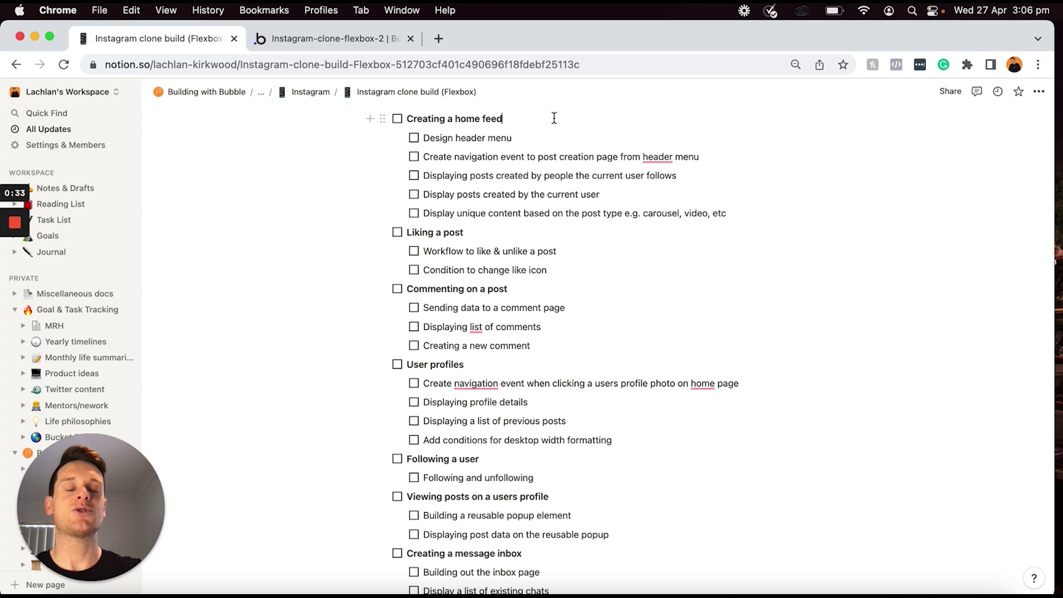
click(355, 41)
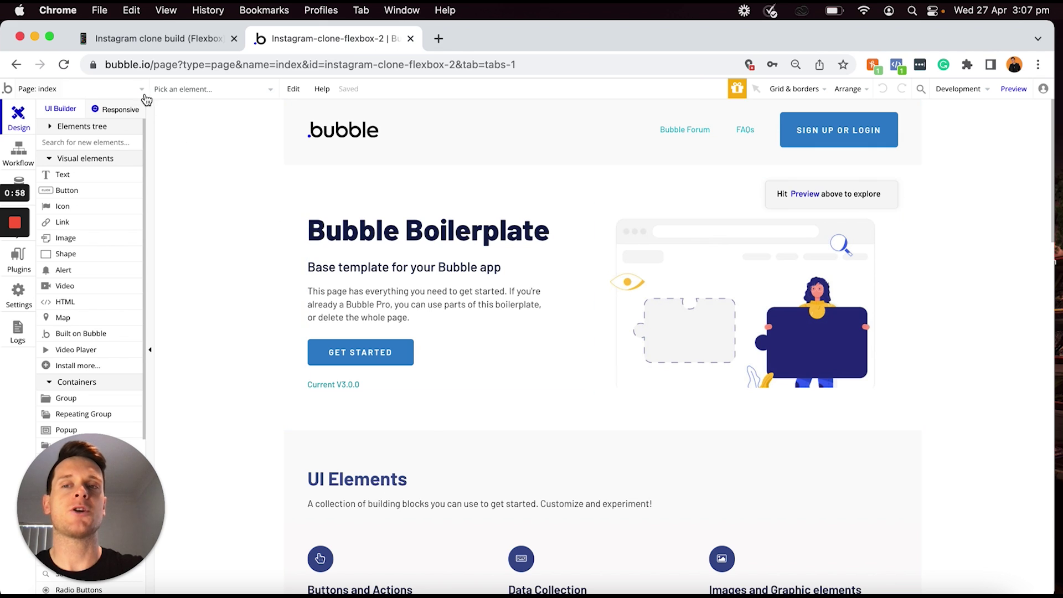
click(142, 93)
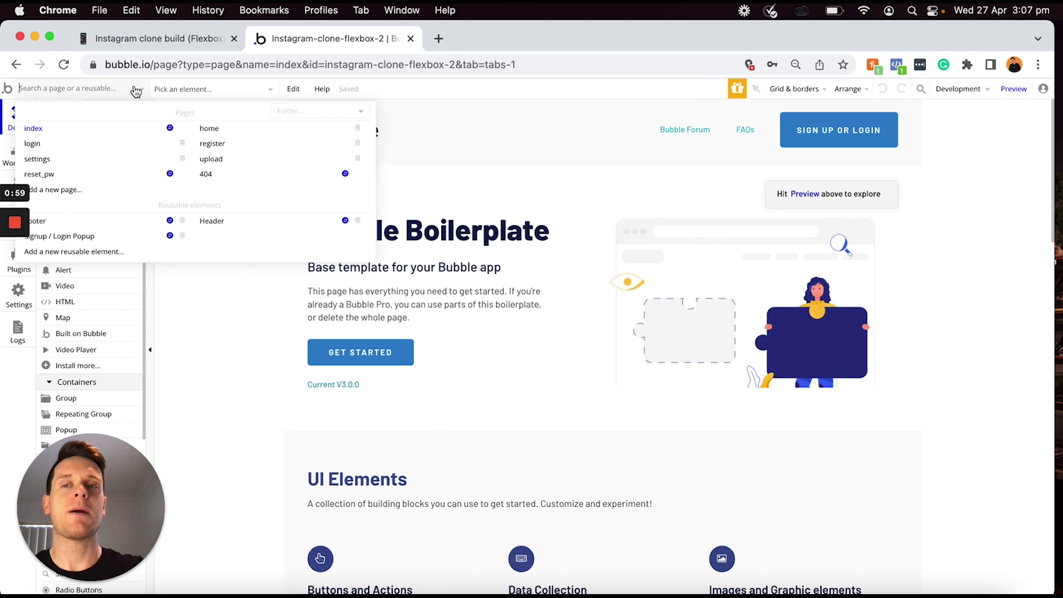
click(221, 132)
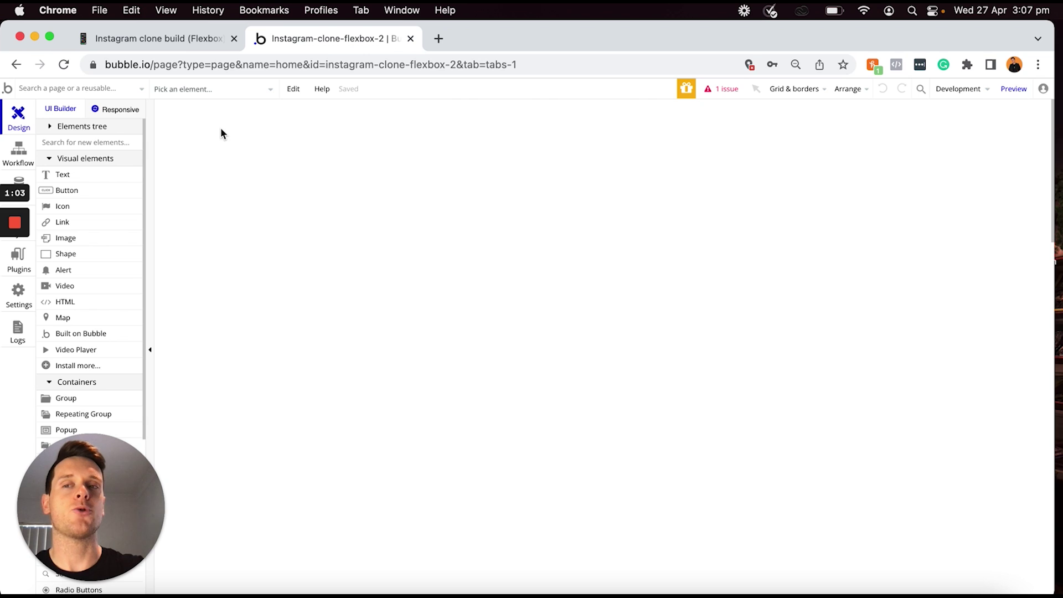
Set the home page's flat background color to the light grey #F5F5F5
double_click(642, 247)
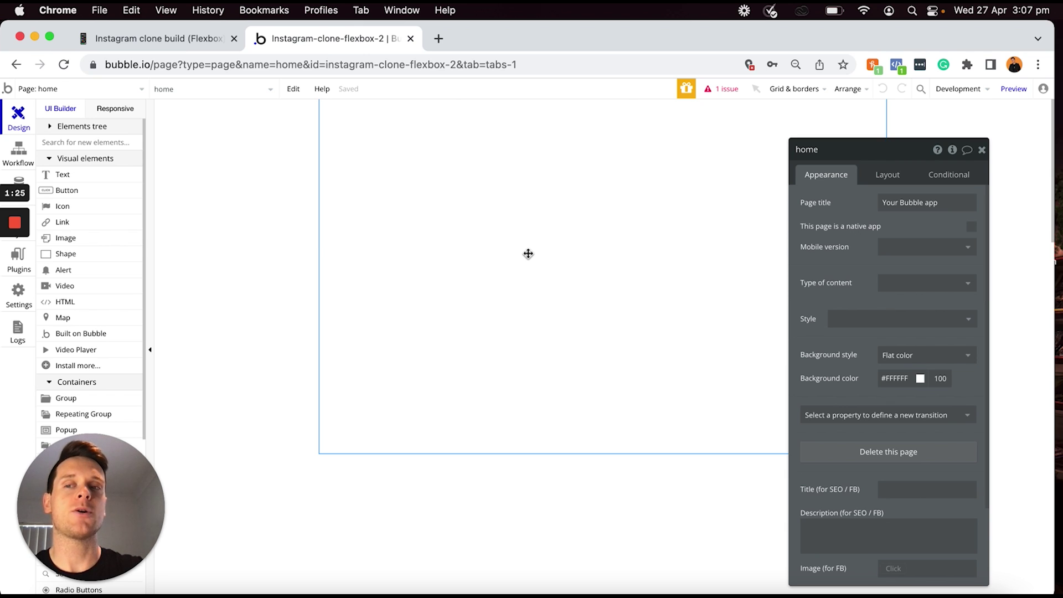
click(885, 380)
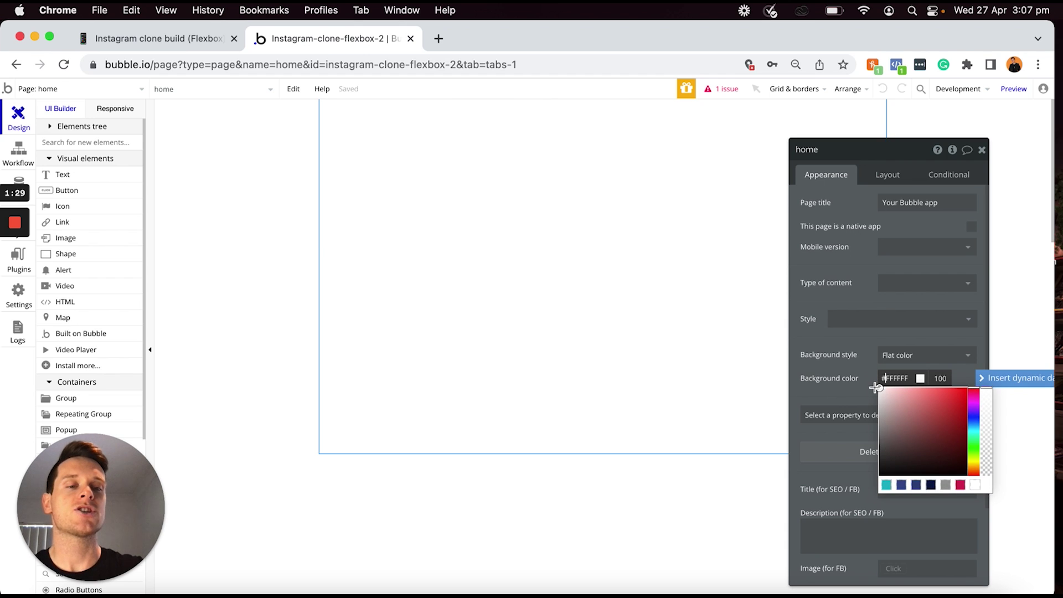
key(super+a)
text(#F2F2F2)
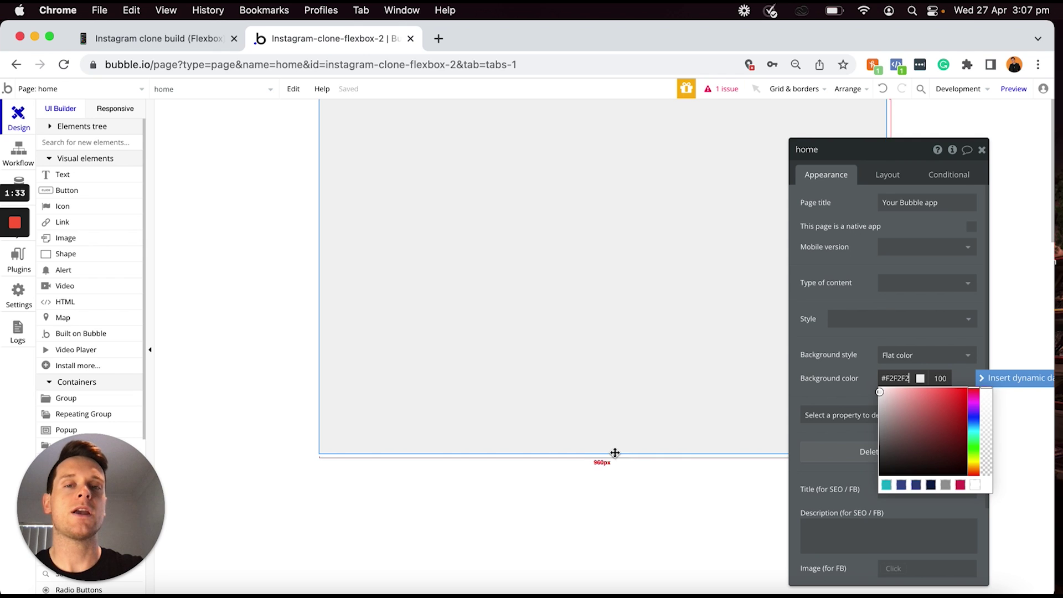
drag(880, 393, 878, 393)
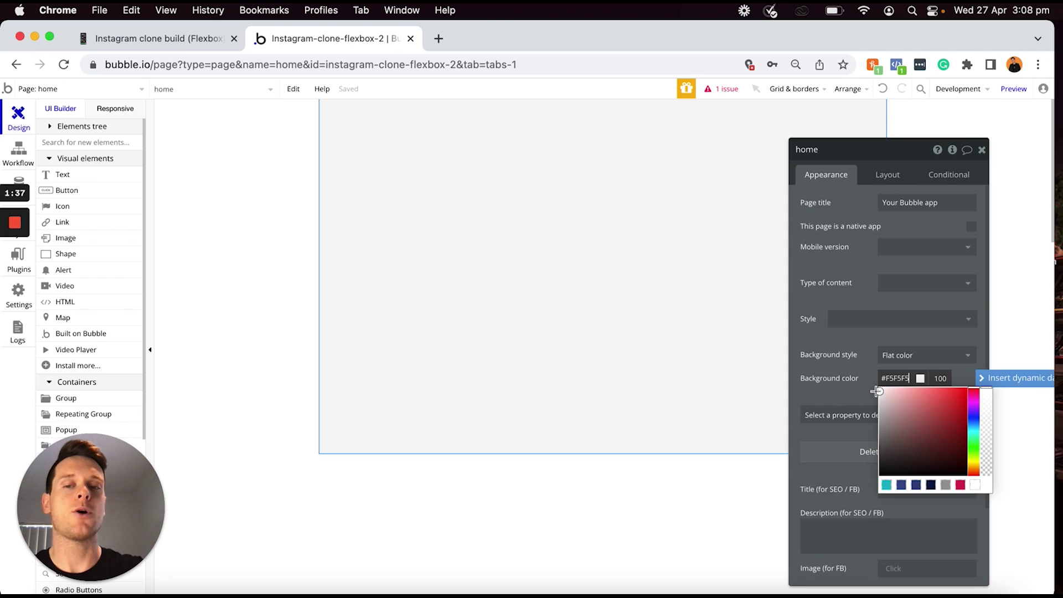
click(562, 508)
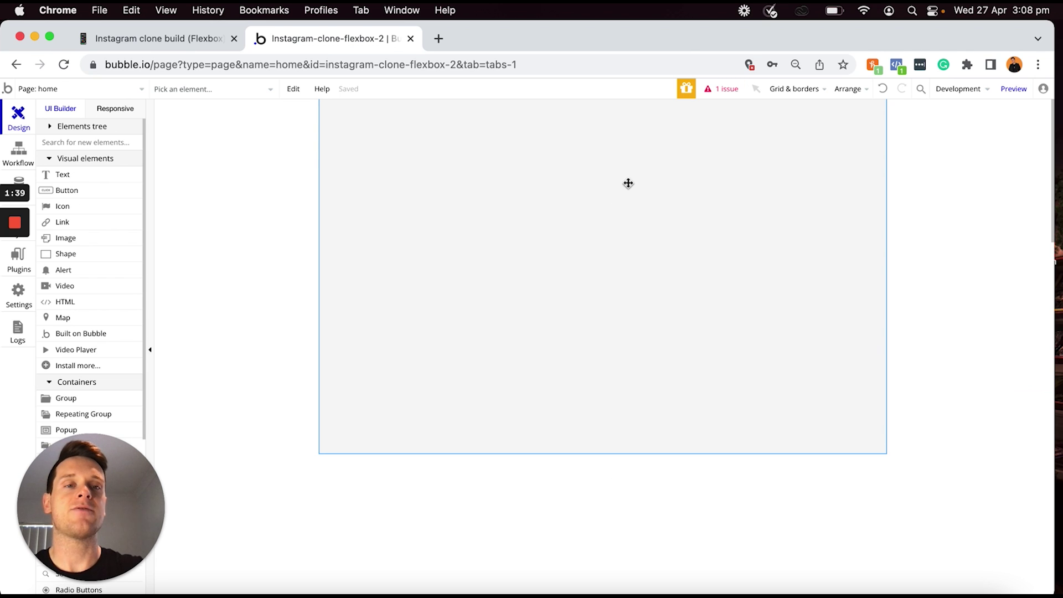
Set the home page's container layout to Column
double_click(628, 184)
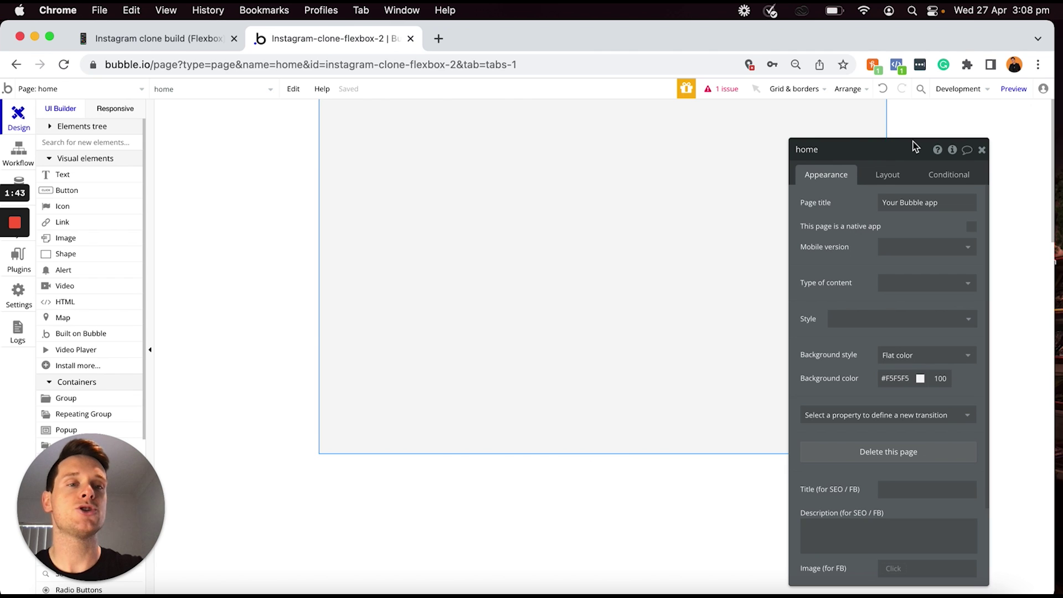
click(881, 179)
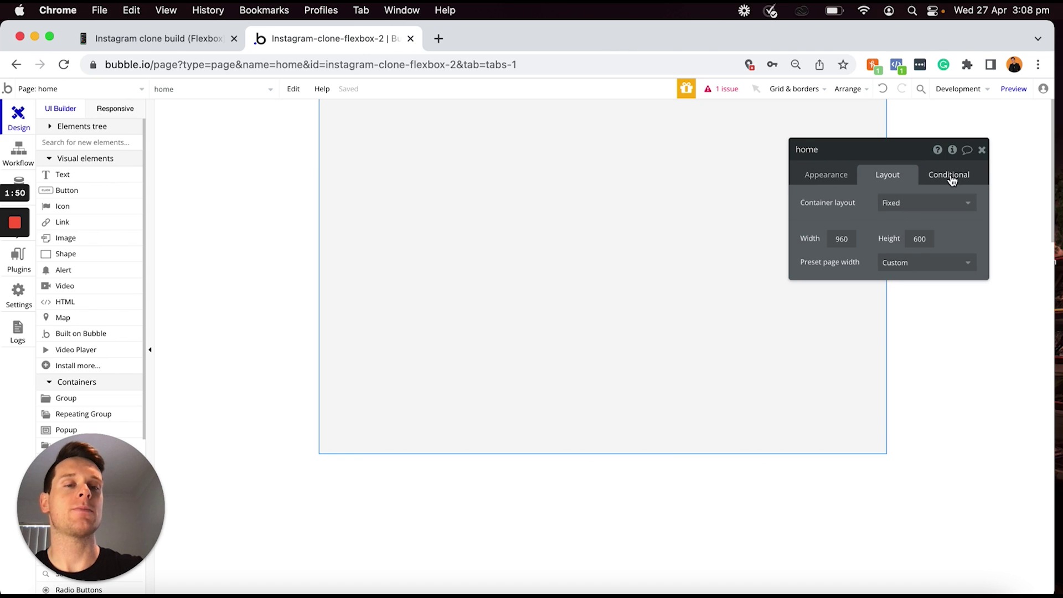
click(909, 209)
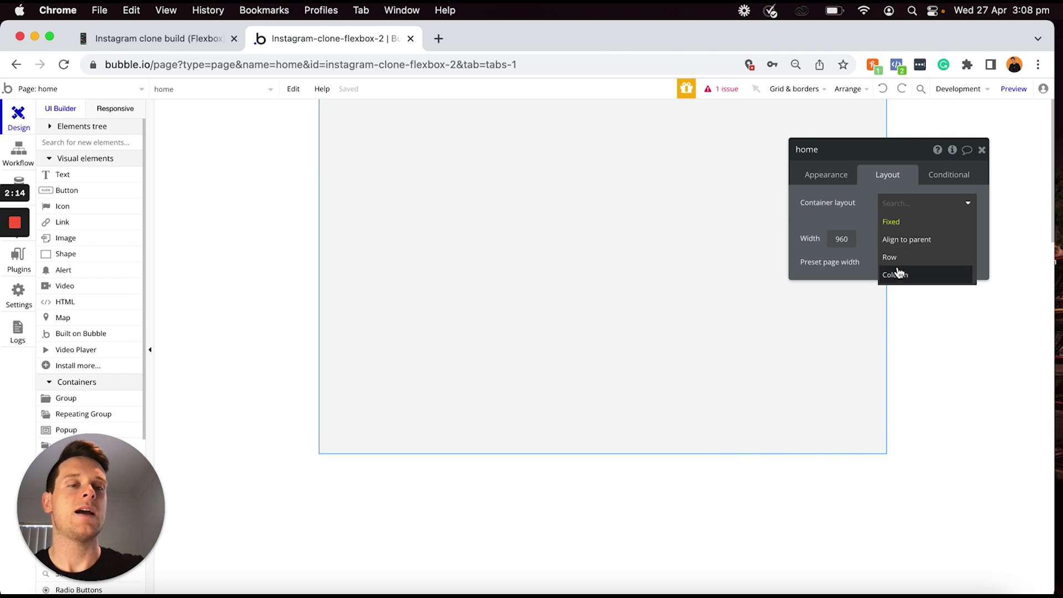
click(898, 275)
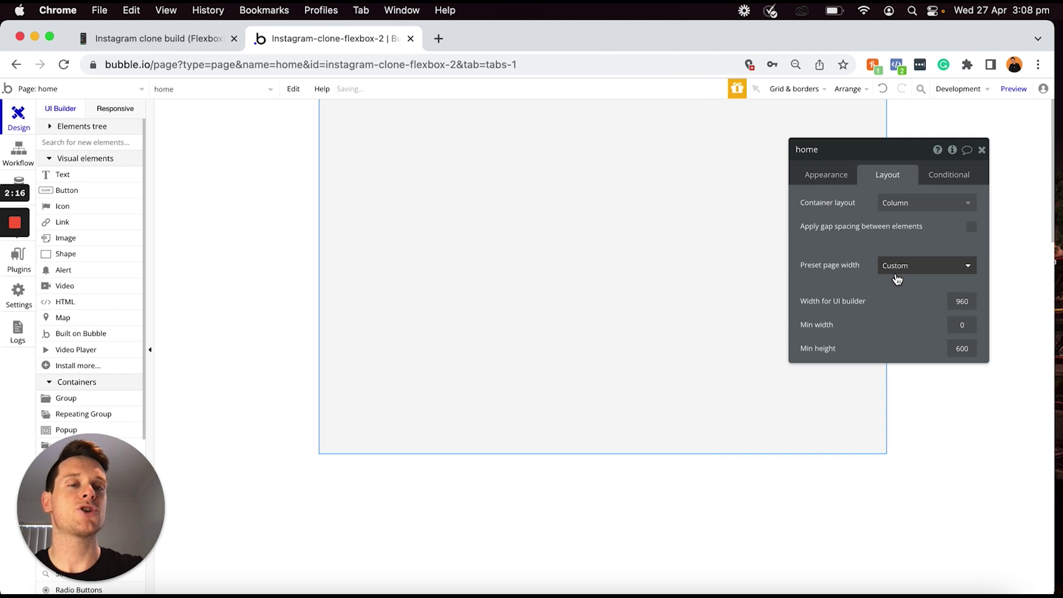
Set the home page's preset width to Mobile and its minimum height to 1500
click(910, 268)
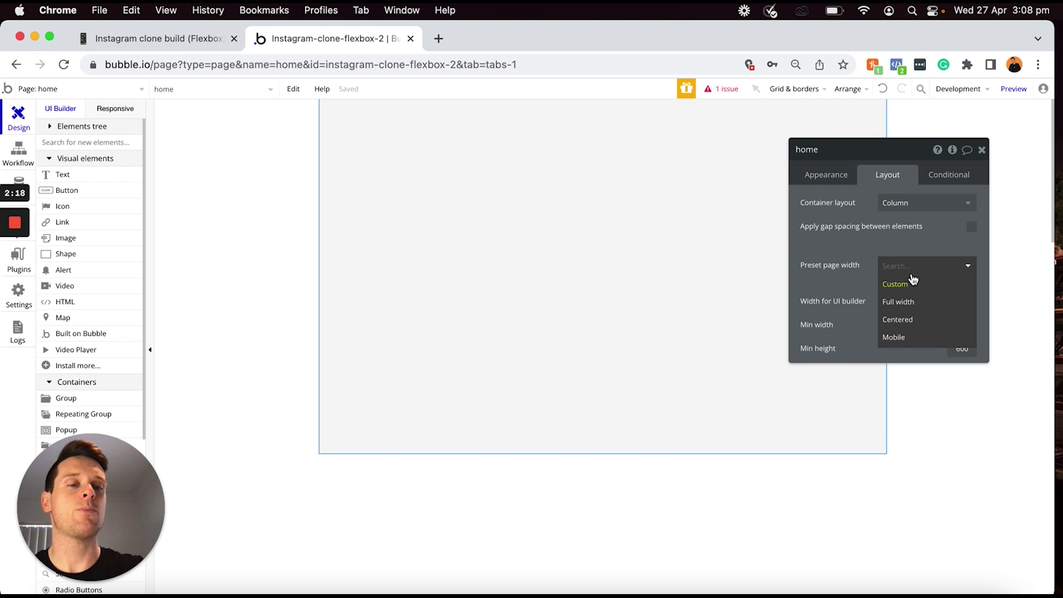
click(898, 339)
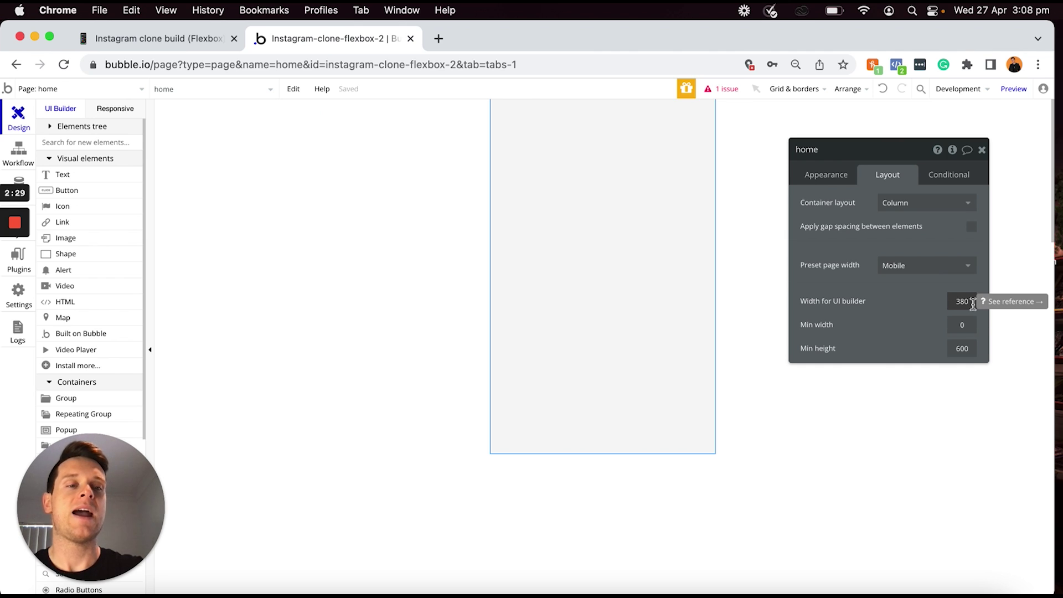
double_click(964, 349)
text(1500)
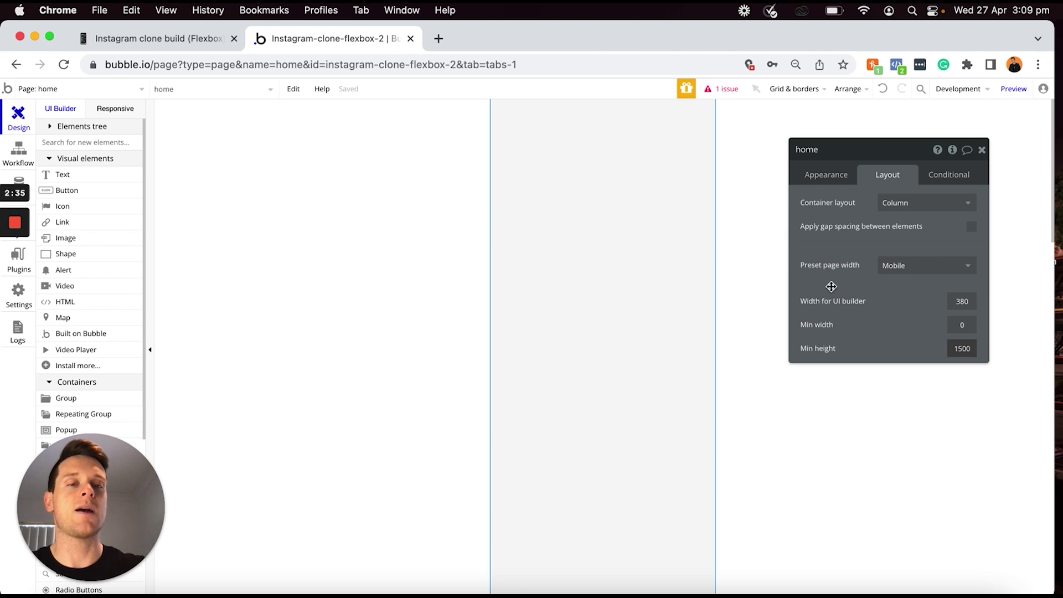
scroll(729, 270, down, 3)
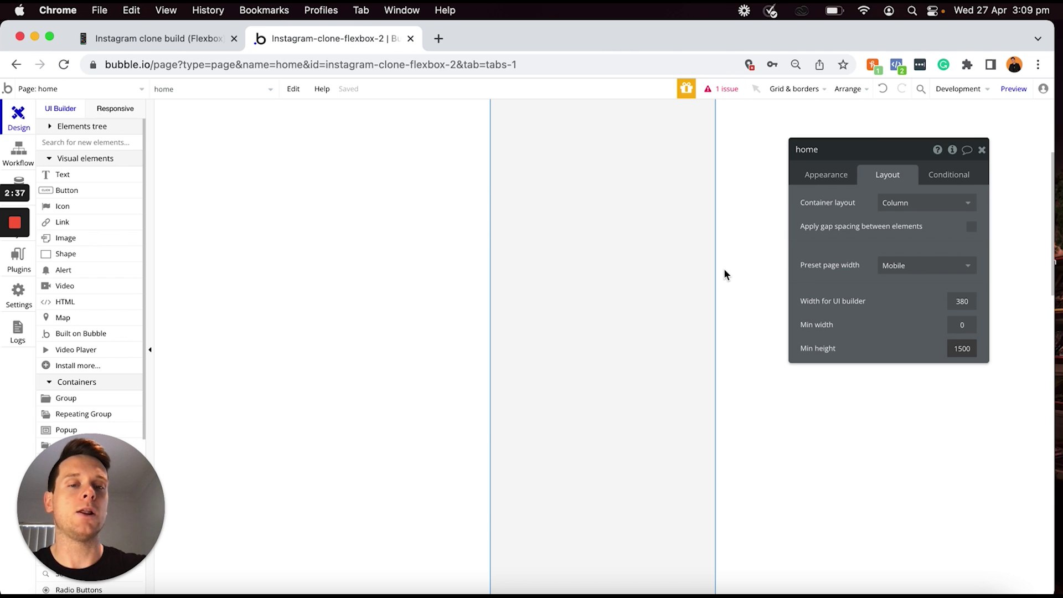
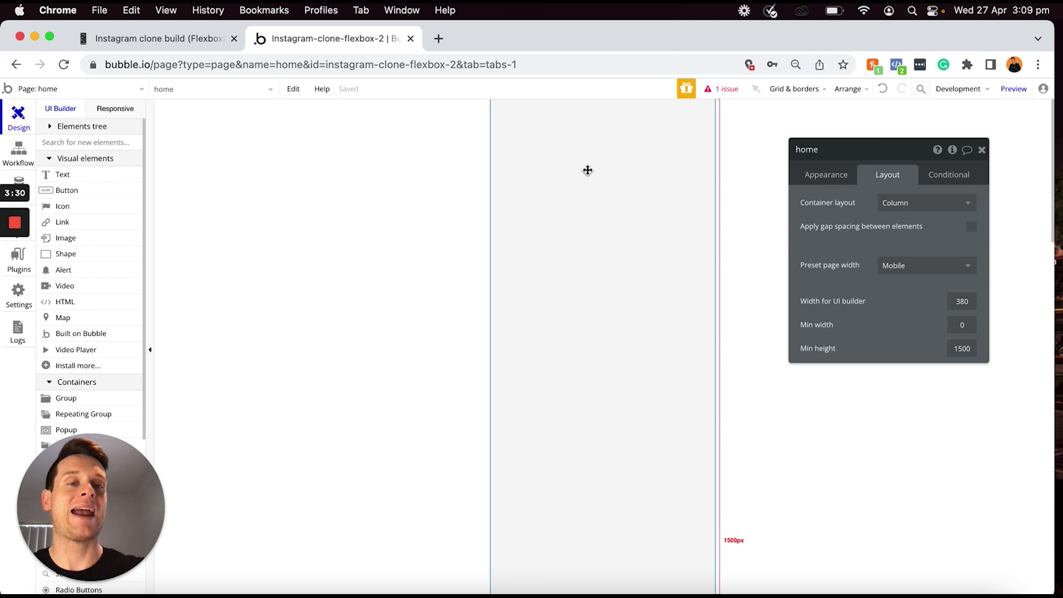
Add a group at the top of the home page and name it "Group - Header-menu"
click(108, 401)
click(494, 146)
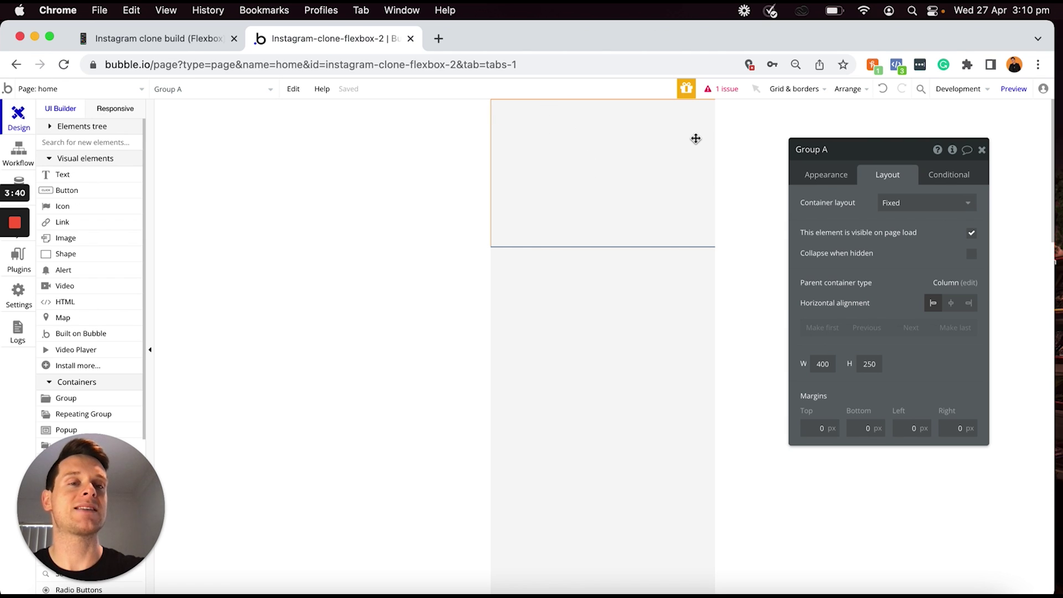
click(871, 151)
key(BackSpace)
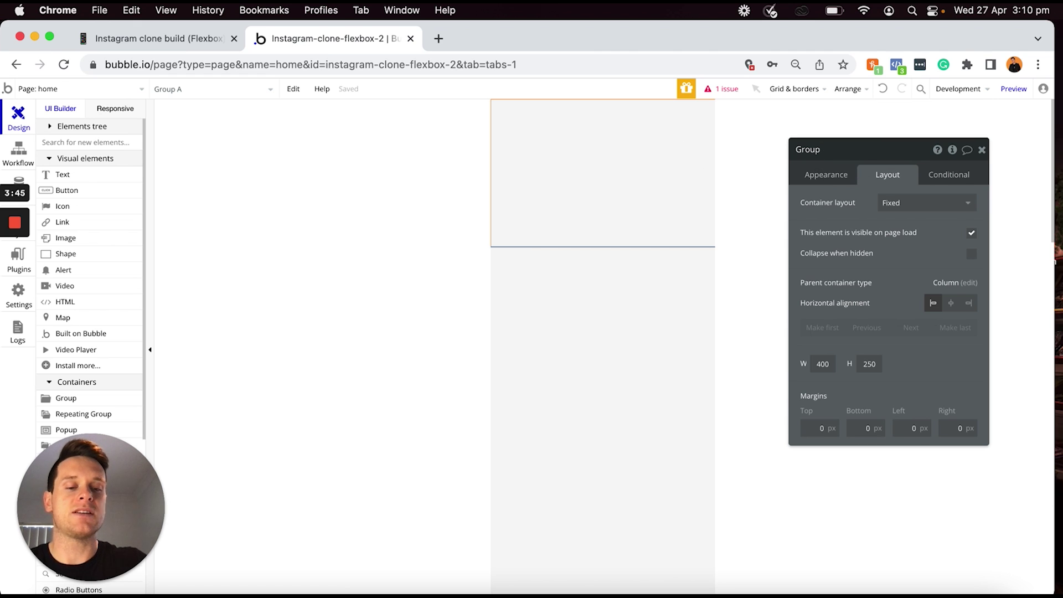
text(- Header-menu)
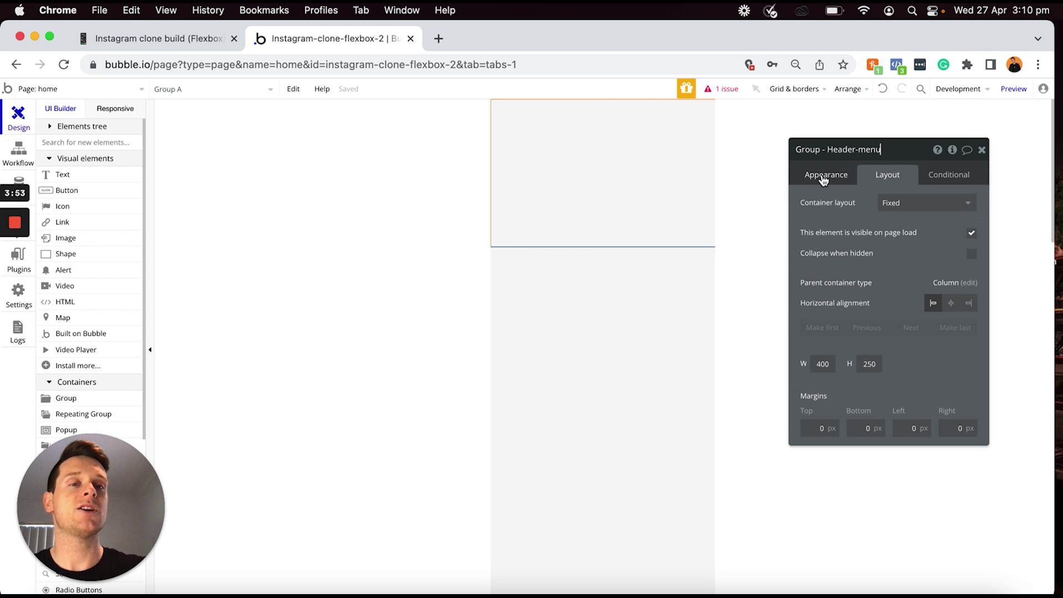
Remove the Default Group style from the header-menu group
click(824, 177)
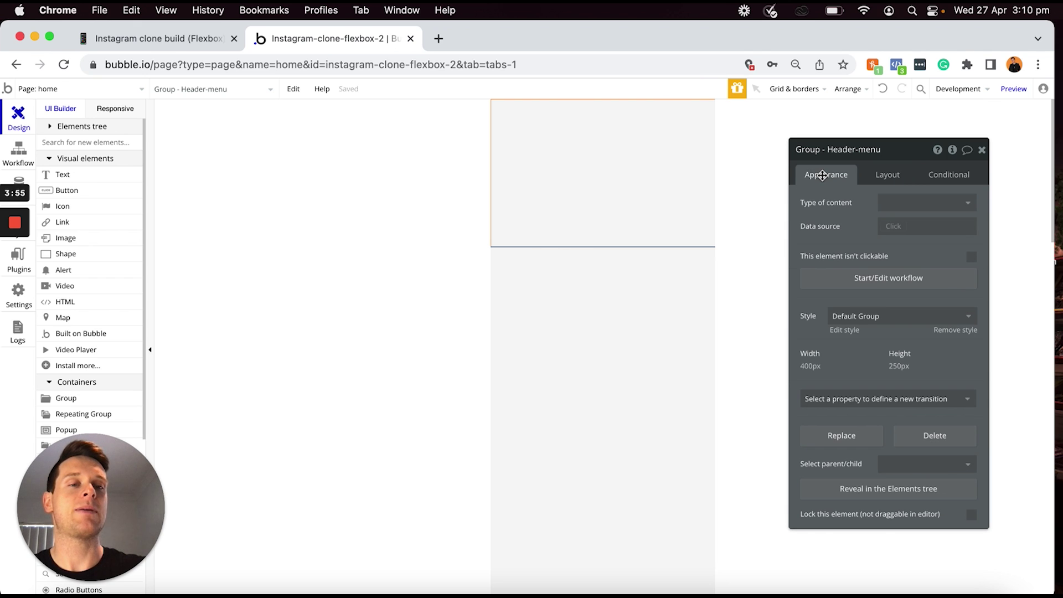
click(957, 331)
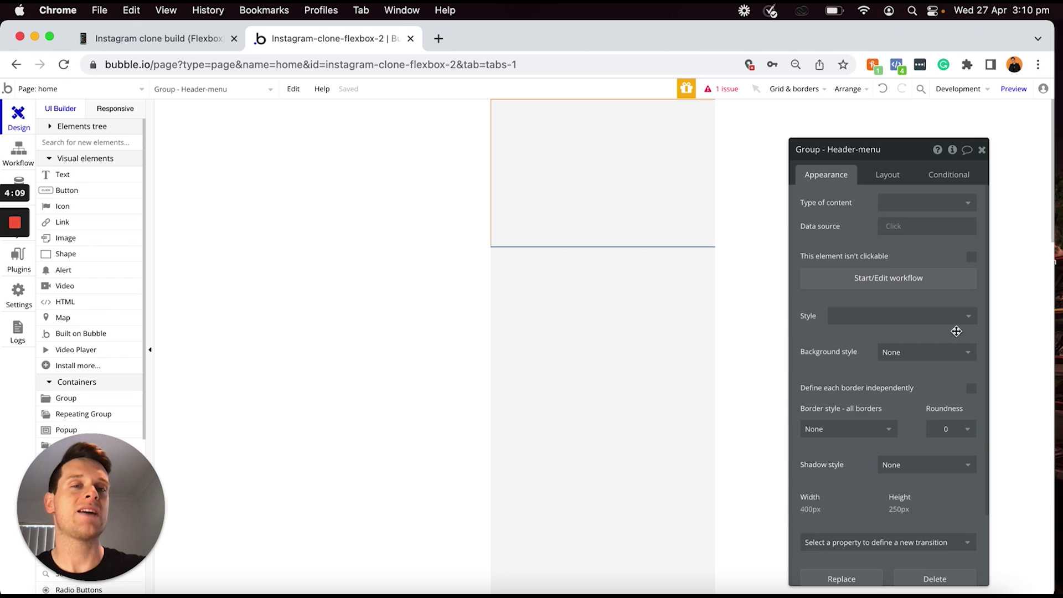
drag(957, 331, 621, 138)
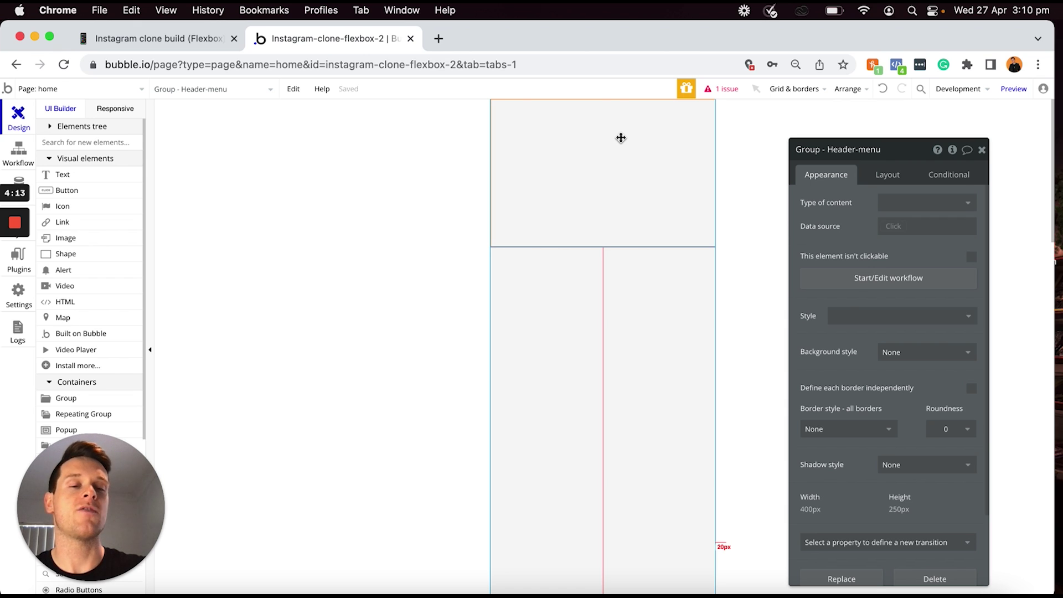
drag(621, 138, 632, 152)
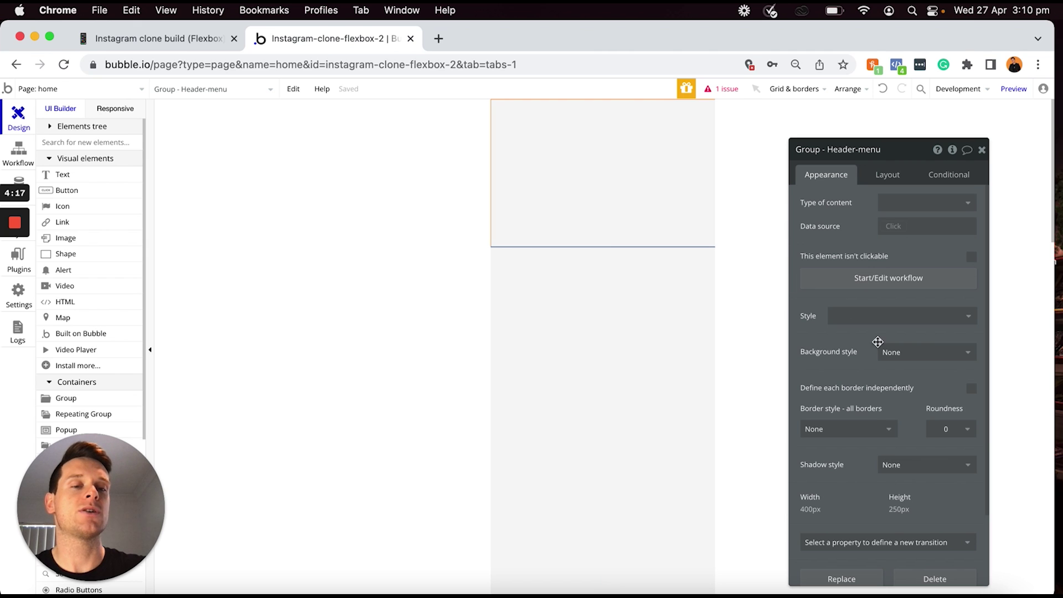
Give the header-menu group a flat light pink background color, #FFE5E5
click(886, 352)
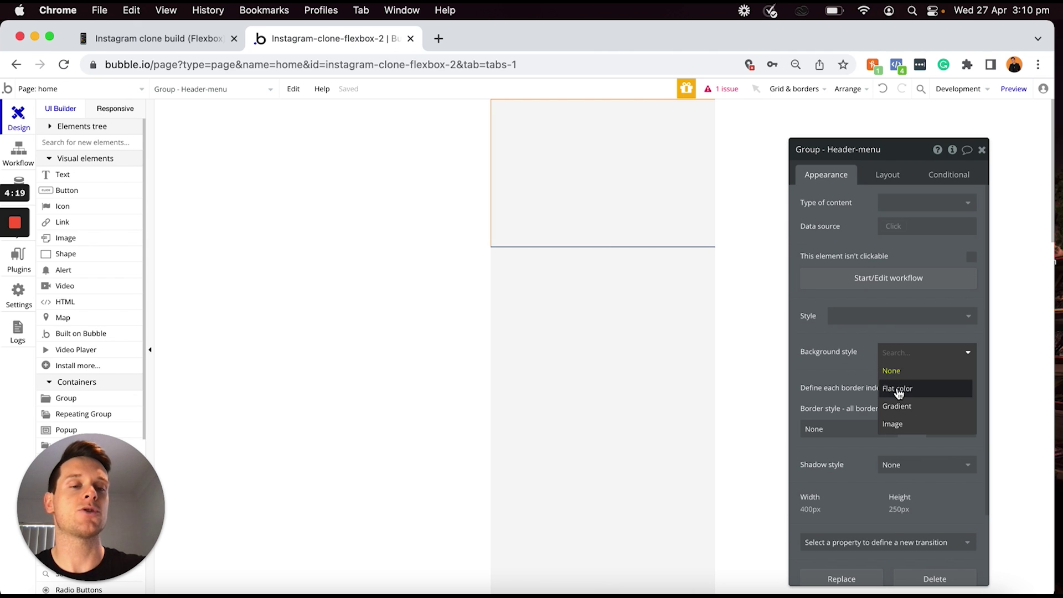
click(898, 390)
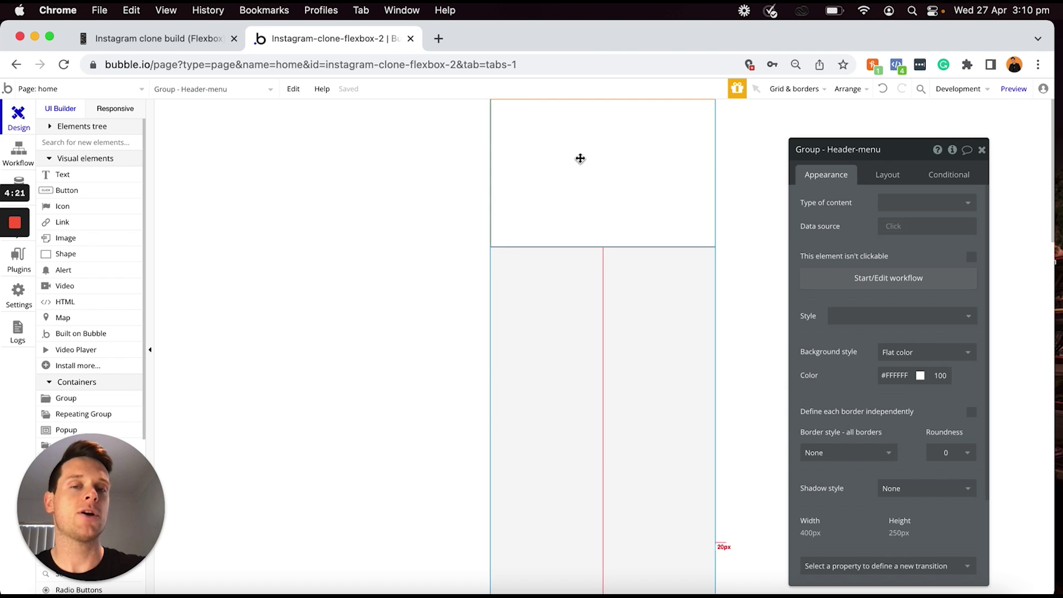
click(895, 376)
click(880, 385)
drag(880, 384, 888, 382)
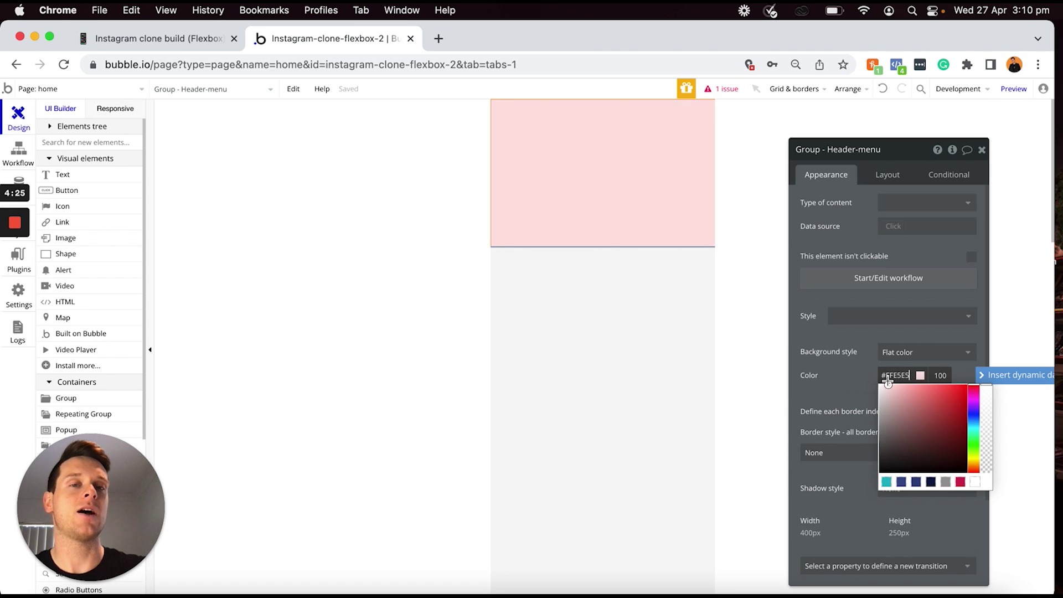
click(857, 376)
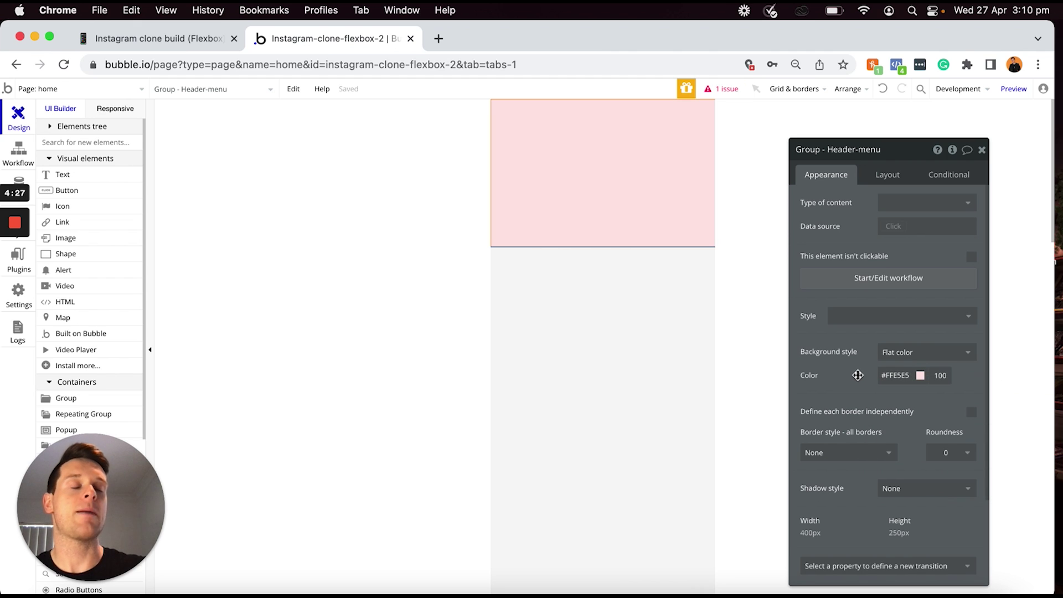
Switch the header-menu group's background style to None and back to Flat color
click(891, 357)
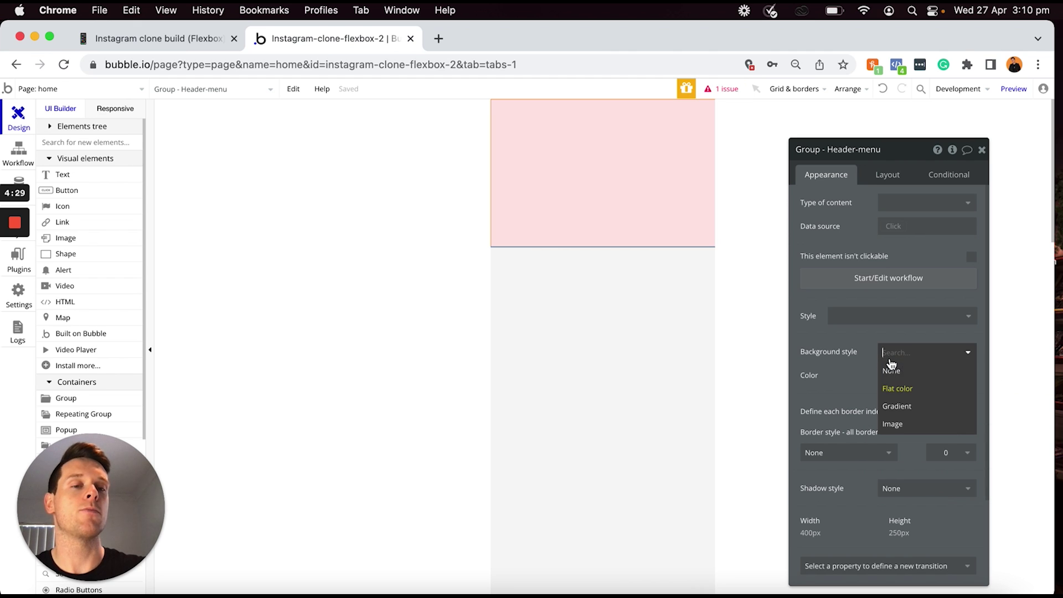
click(903, 367)
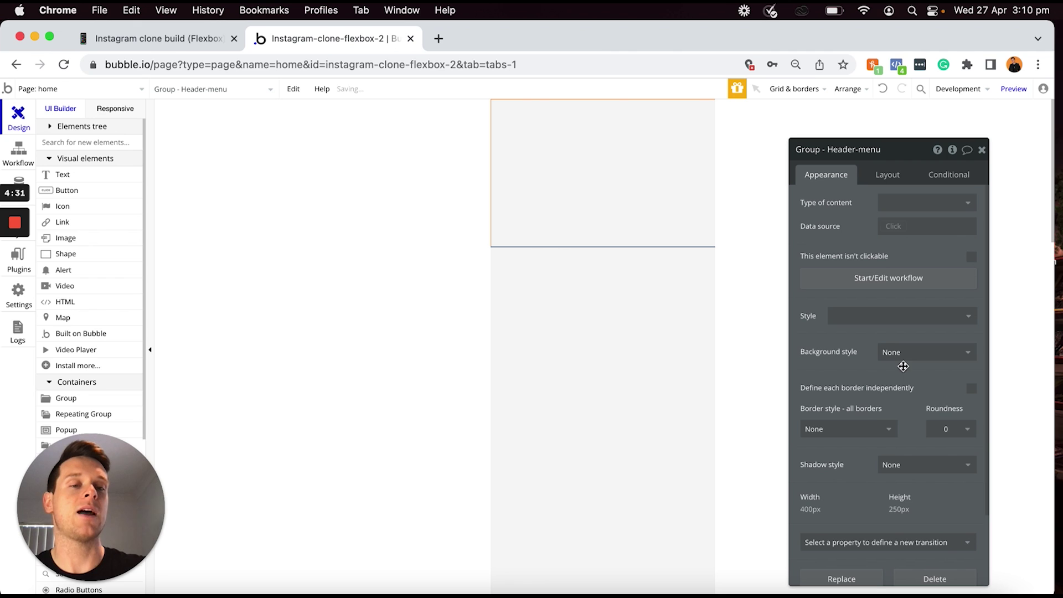
click(902, 352)
click(902, 388)
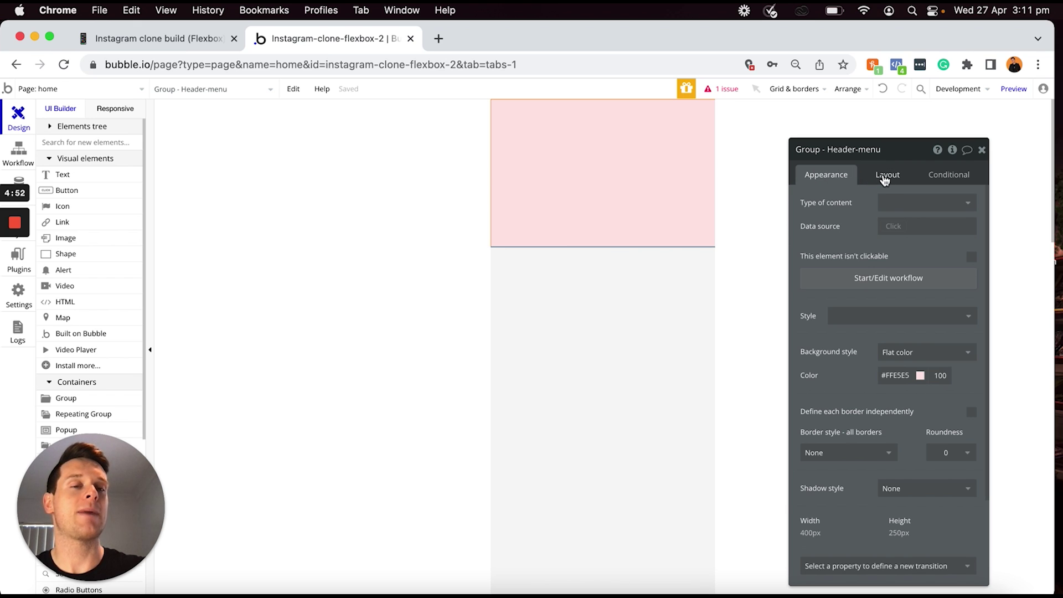
Set the header-menu group's container layout to Row
click(886, 178)
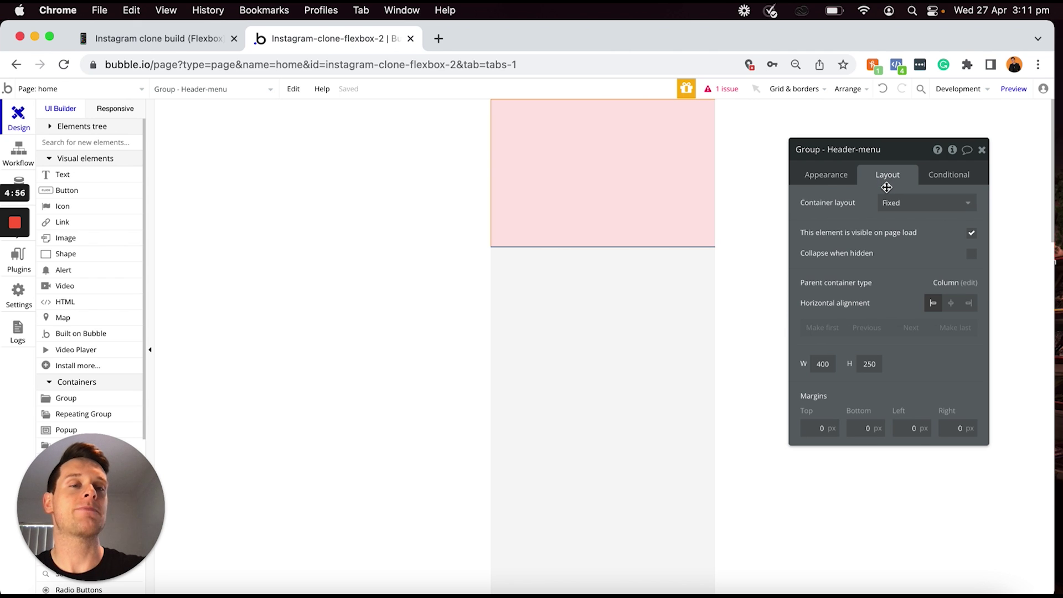
click(916, 206)
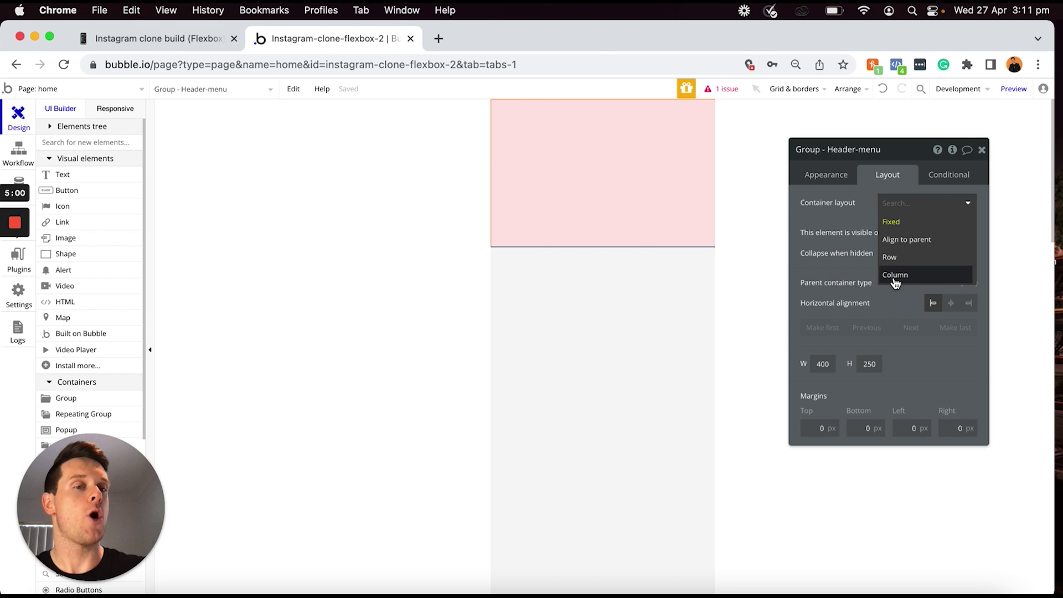
click(896, 259)
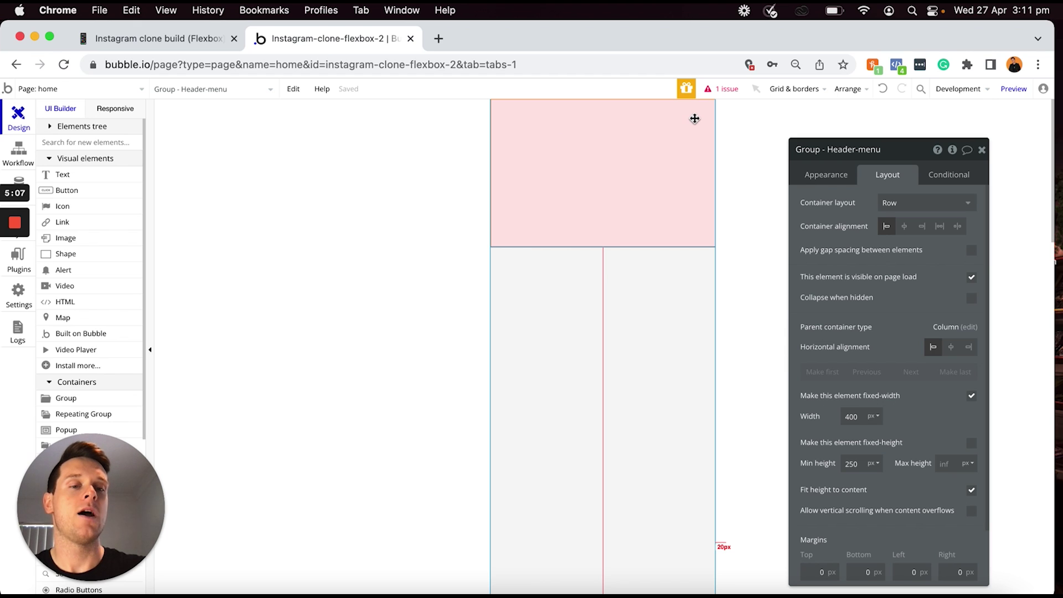
Turn off the header-menu group's fixed width and set its minimum width to 0 px
click(972, 397)
click(863, 416)
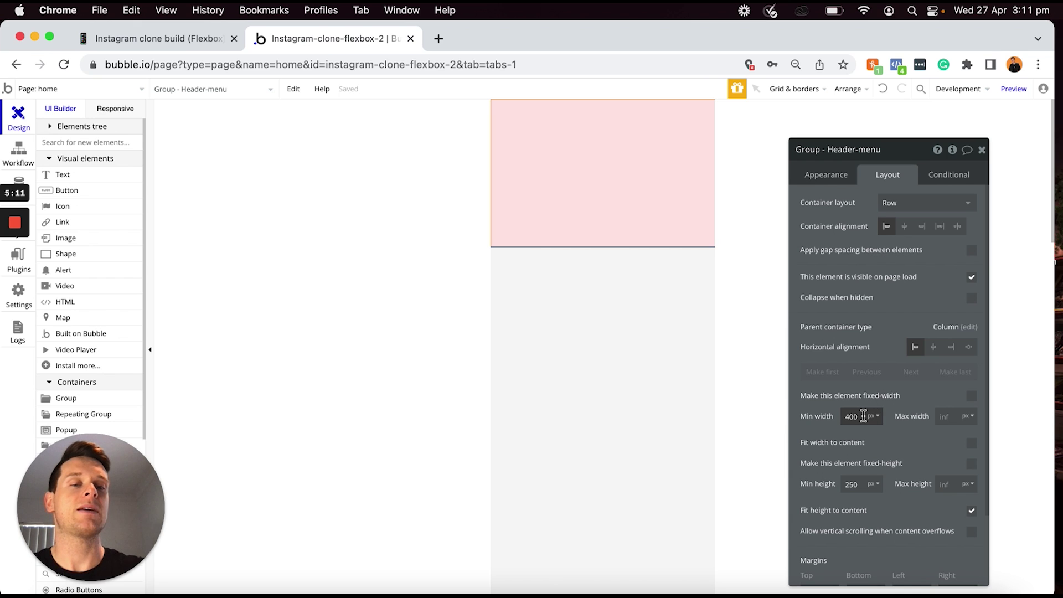
key(BackSpace)
key(BackSpace)
key(BackSpace)
text(0)
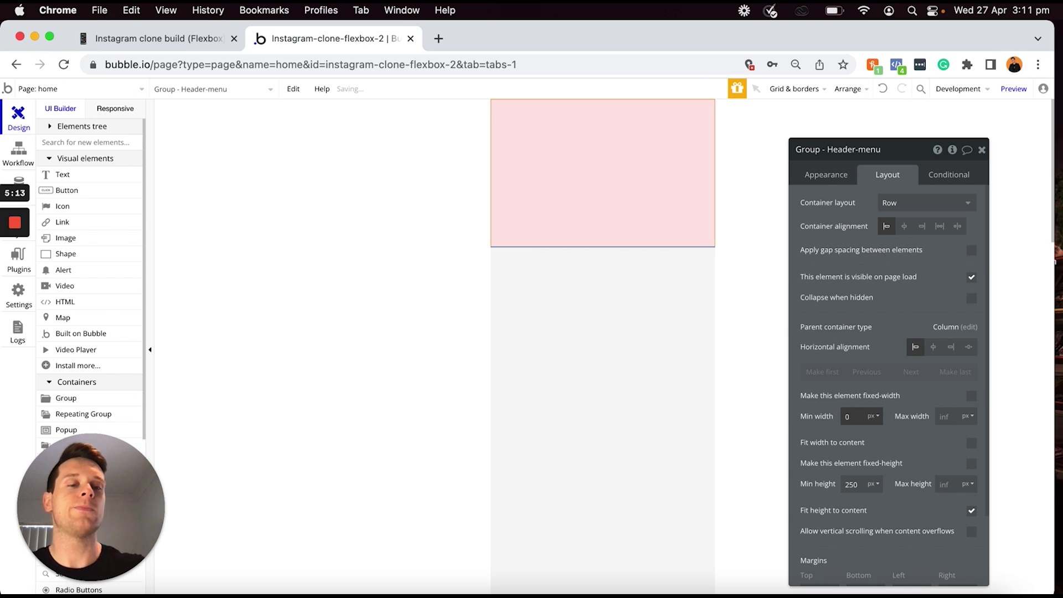
click(951, 419)
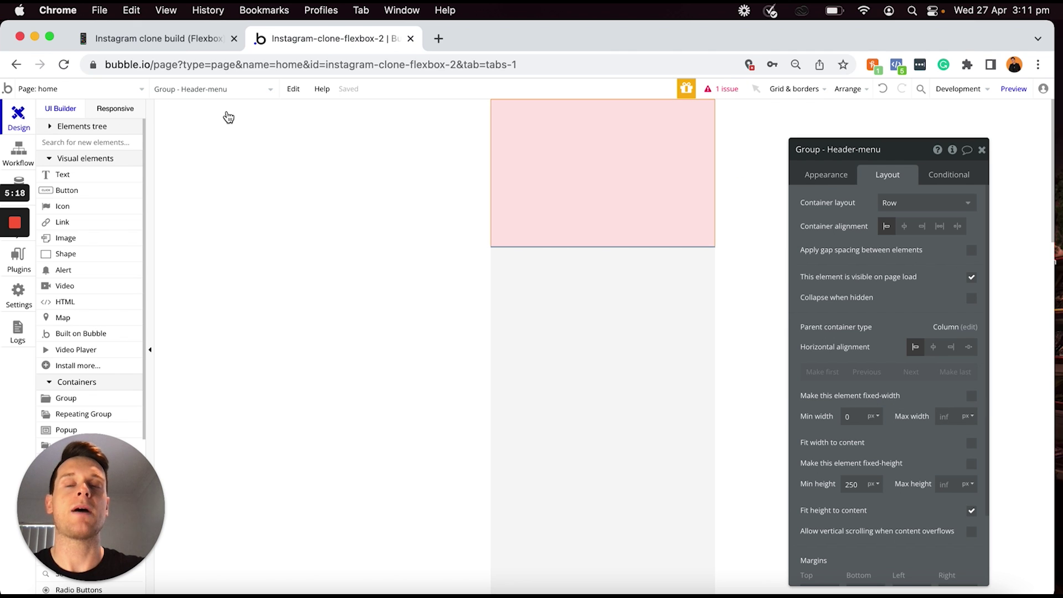
Check in the responsive view how the header-menu group behaves at different page widths, and return to the UI builder
click(115, 109)
drag(377, 128, 420, 113)
drag(580, 77, 648, 125)
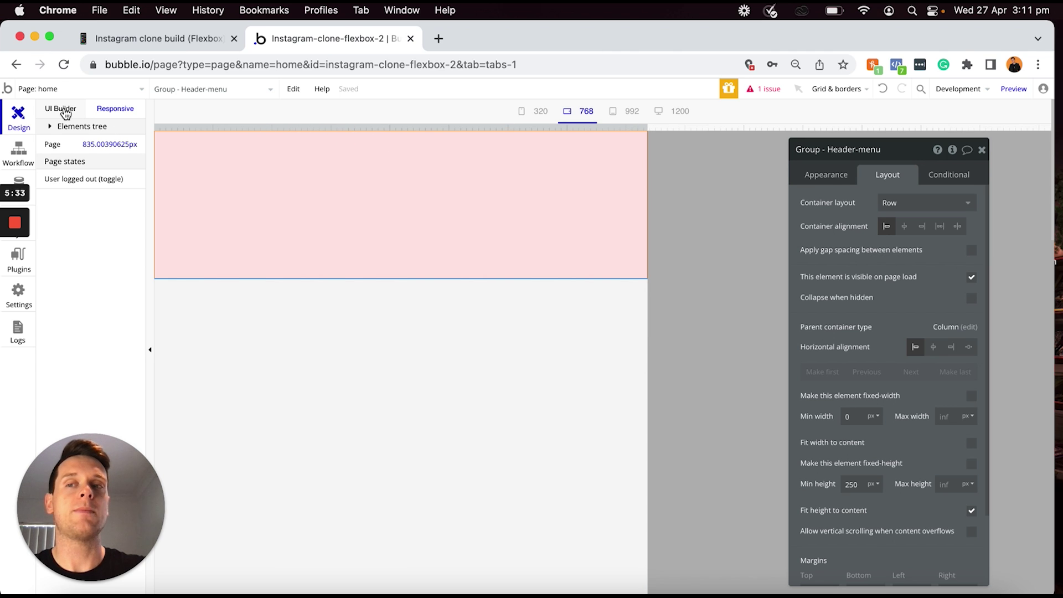
click(65, 113)
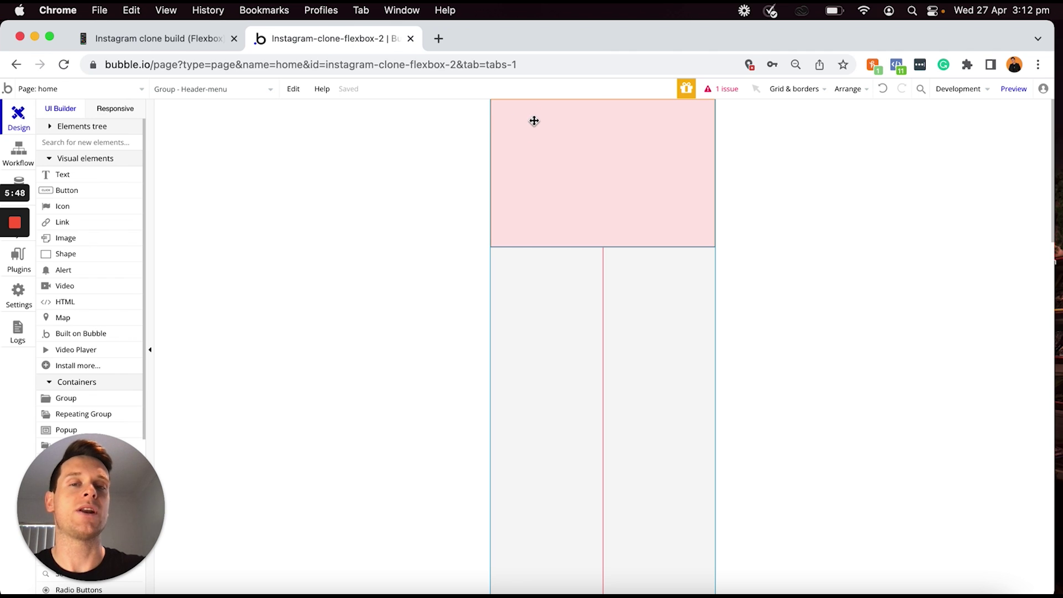
Add a text element inside the header-menu group with the content "Instagram"
click(89, 176)
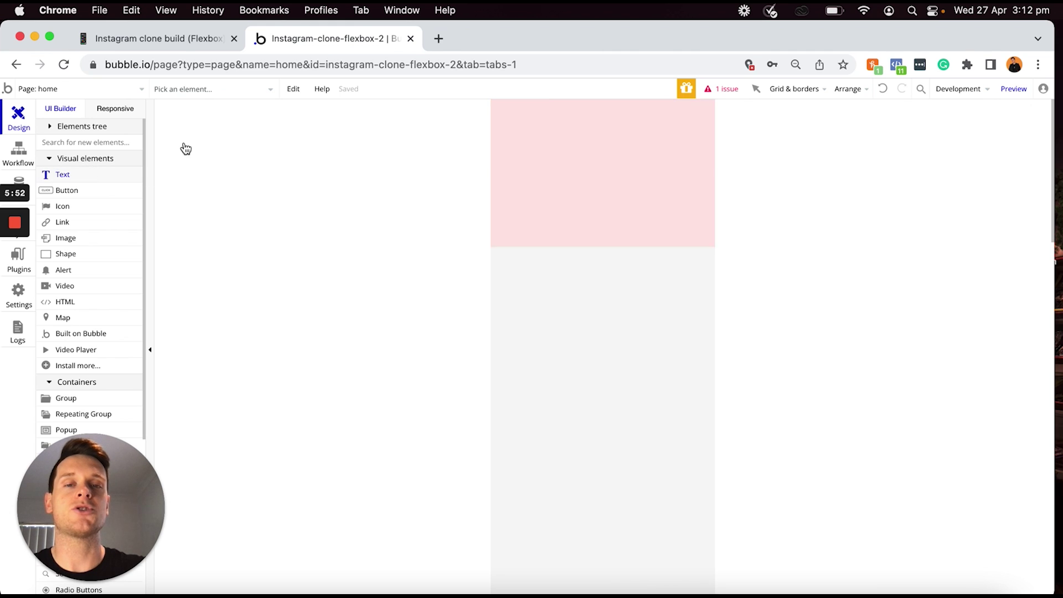
click(508, 111)
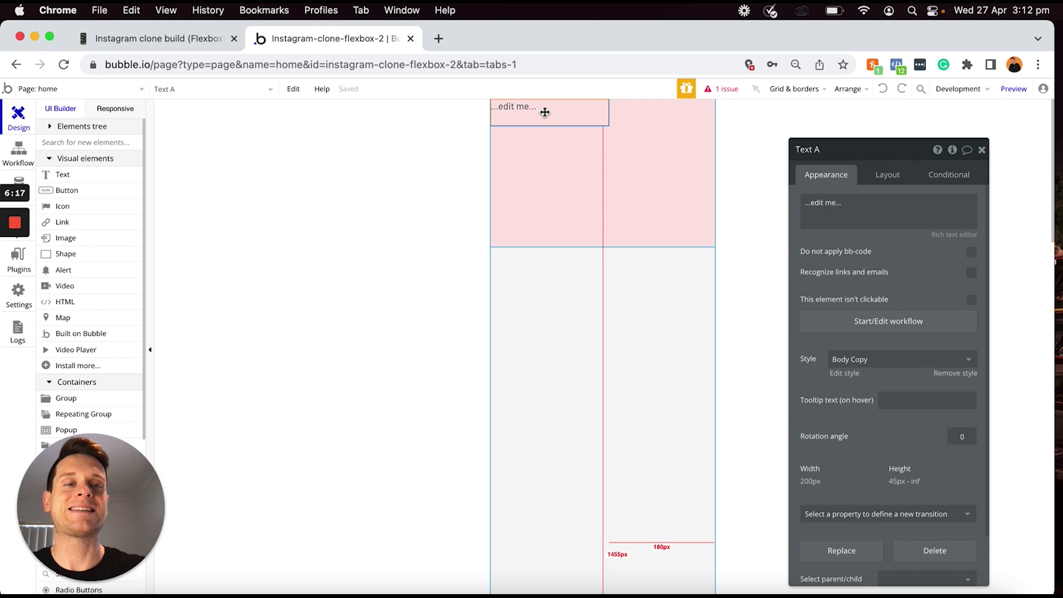
click(826, 220)
triple_click(849, 207)
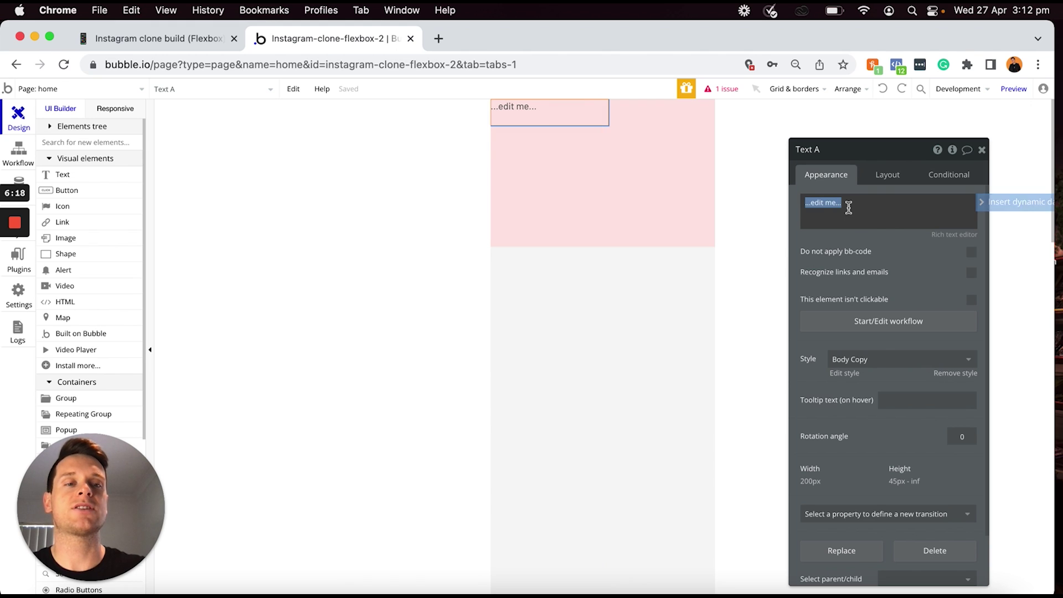
text(Instagram)
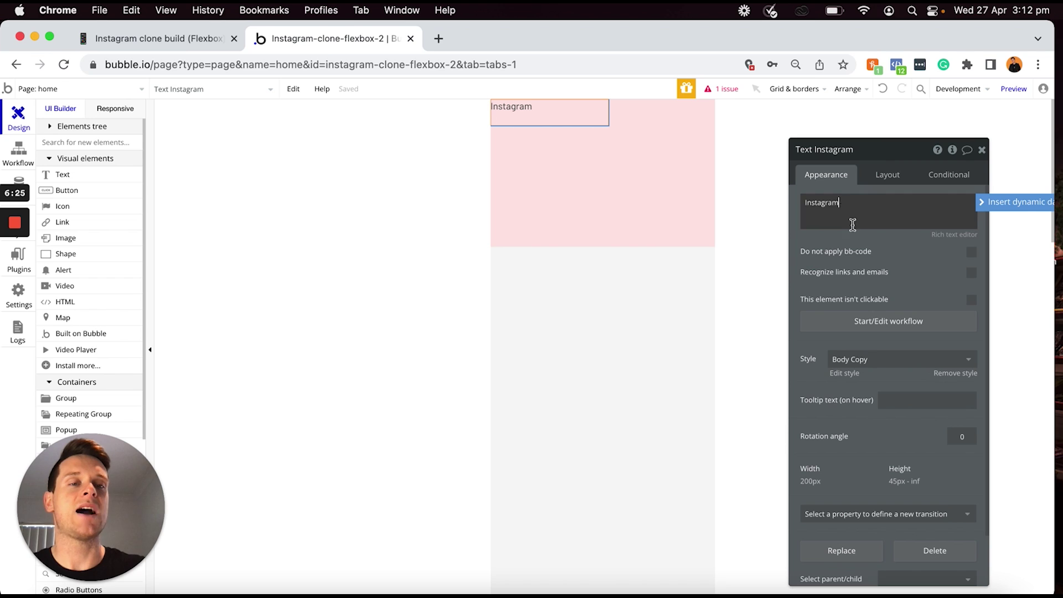
Remove the applied style from the Instagram text and set its font to Courgette (regular)
click(843, 215)
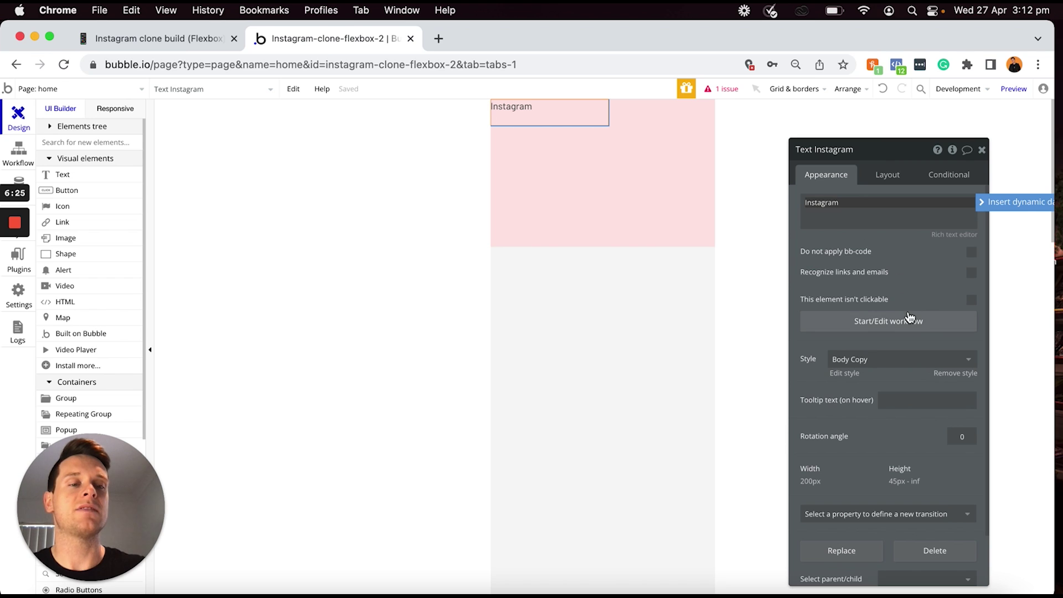
click(941, 374)
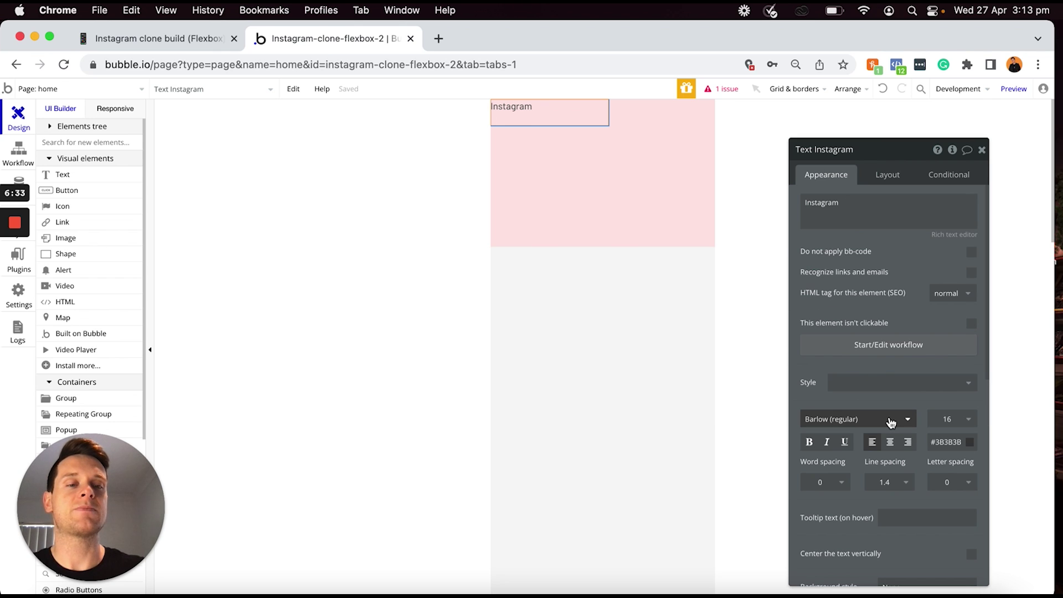
click(891, 424)
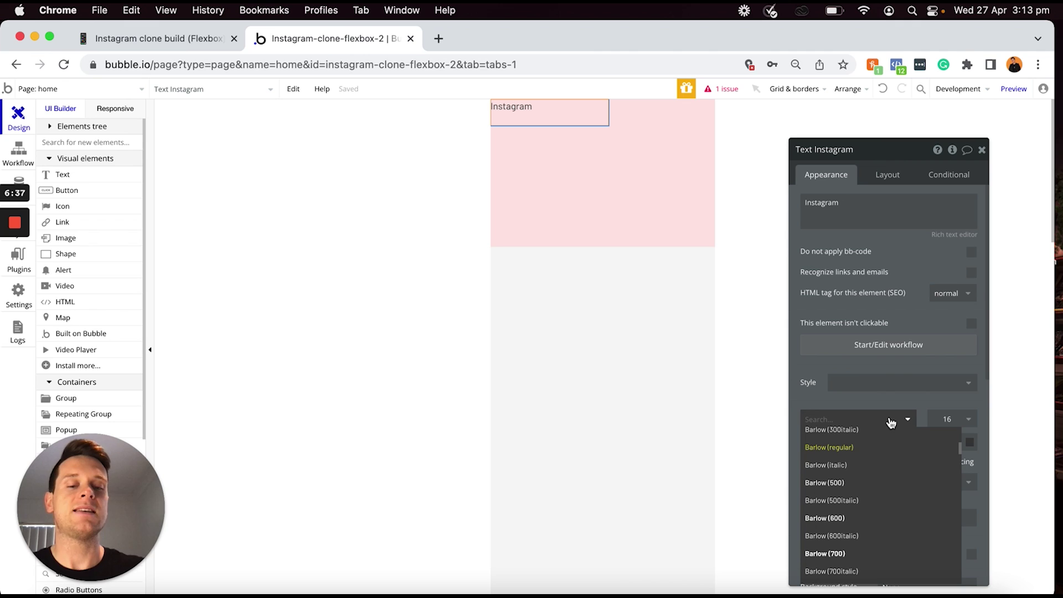
text(courget)
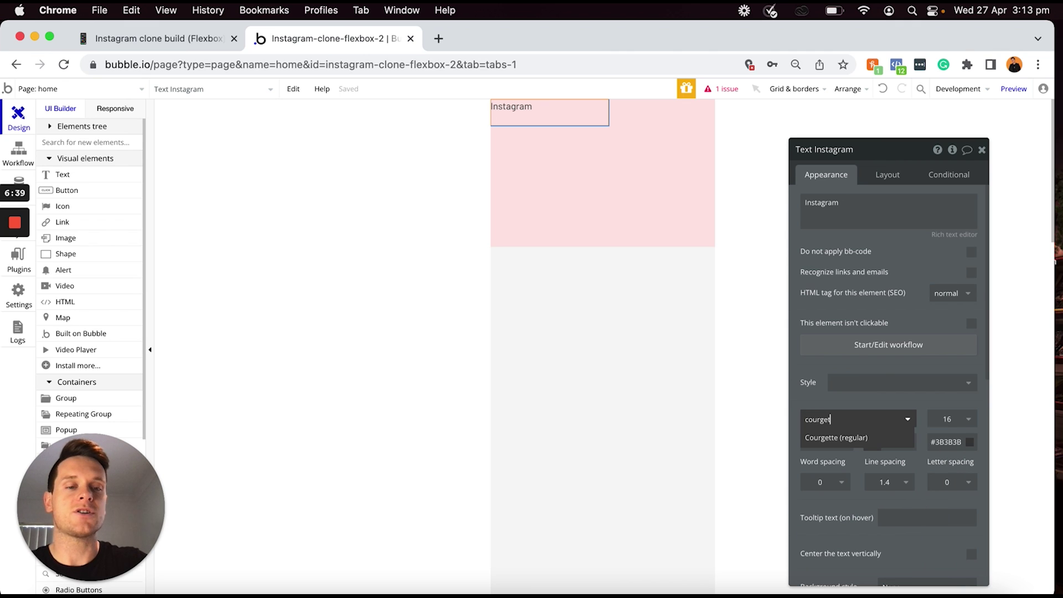
text(te)
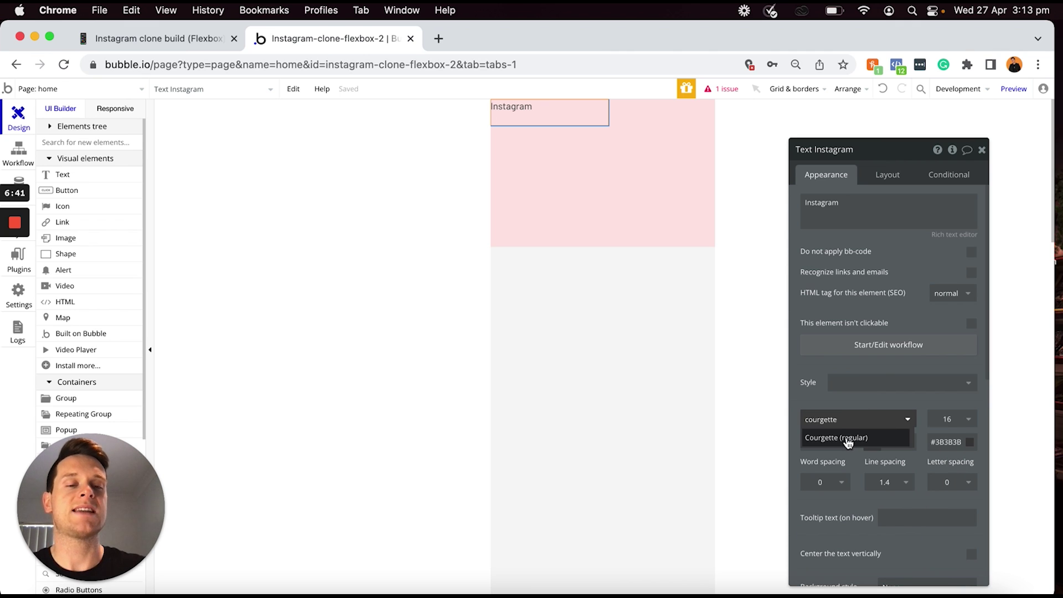
click(846, 439)
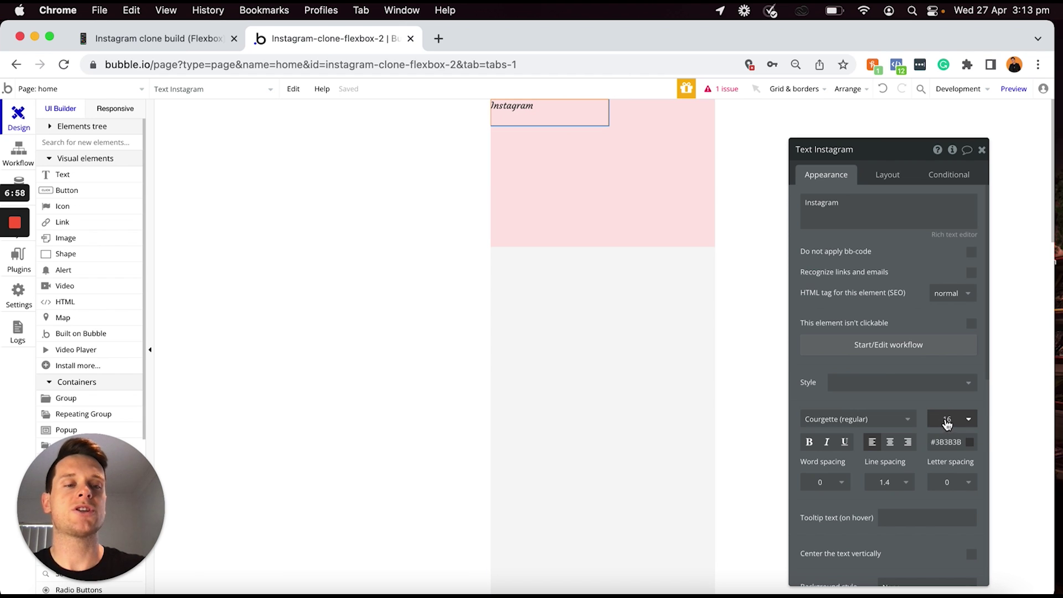
Set the Instagram text's font size to 26
click(947, 418)
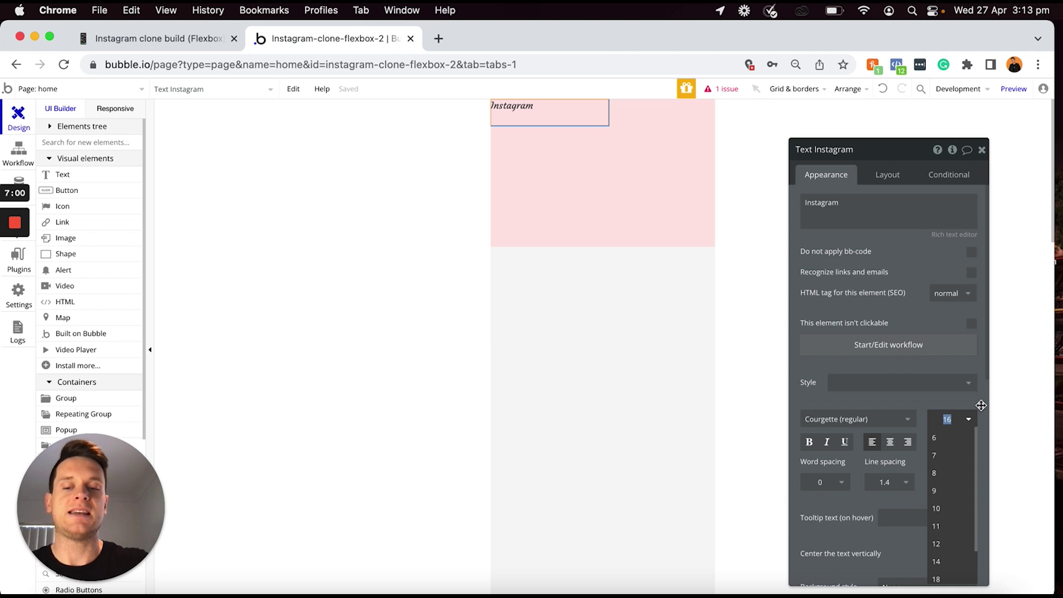
text(26)
key(Return)
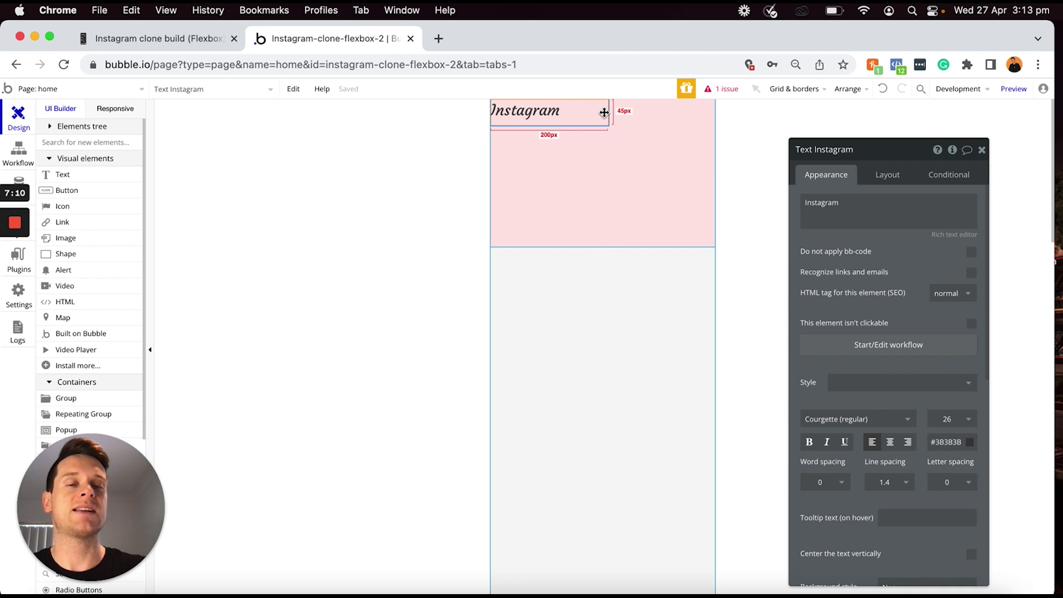
Turn off the Instagram text's fixed width and set its minimum width to 0 px
click(881, 175)
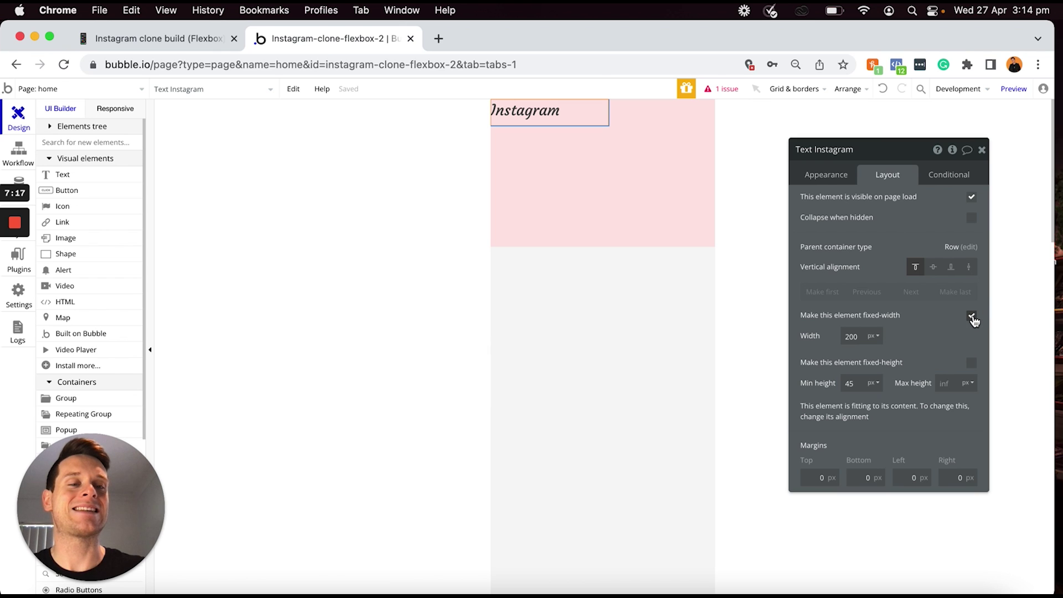
click(972, 318)
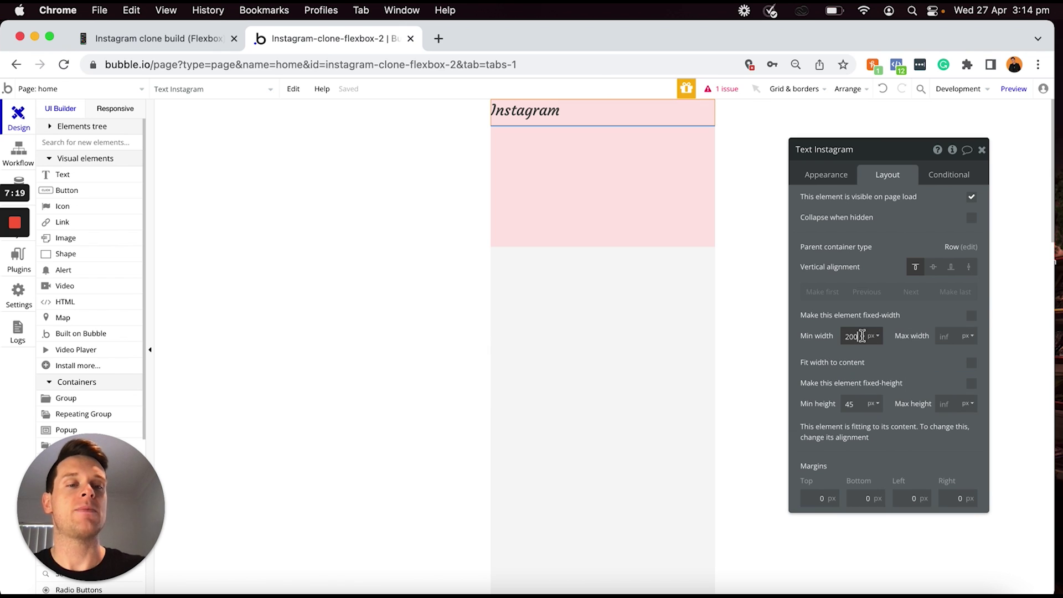
text(0)
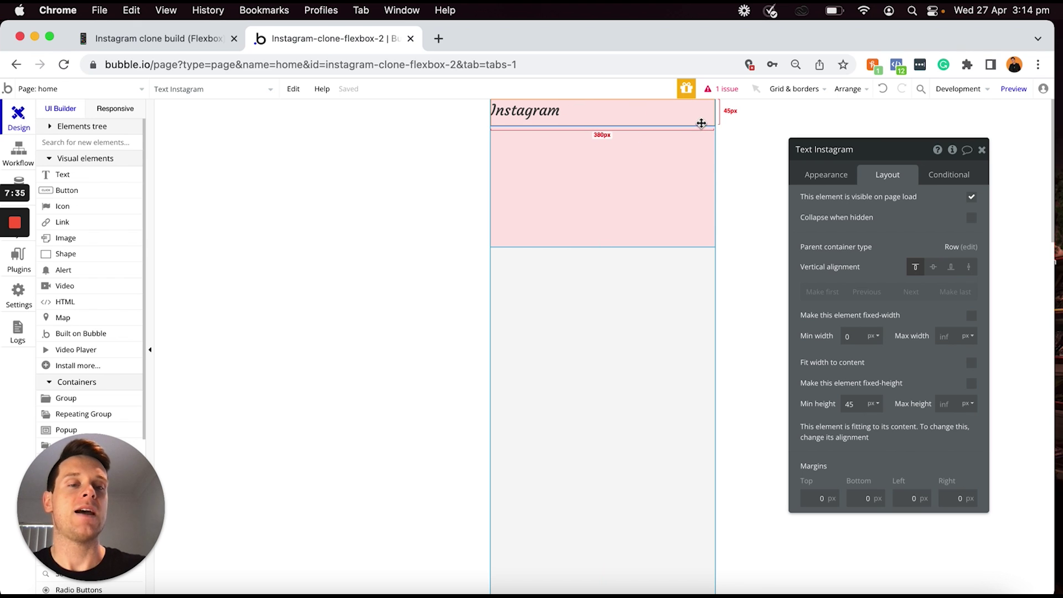
Set the Instagram text's minimum height to 0 px and its left margin to 10 px
click(858, 401)
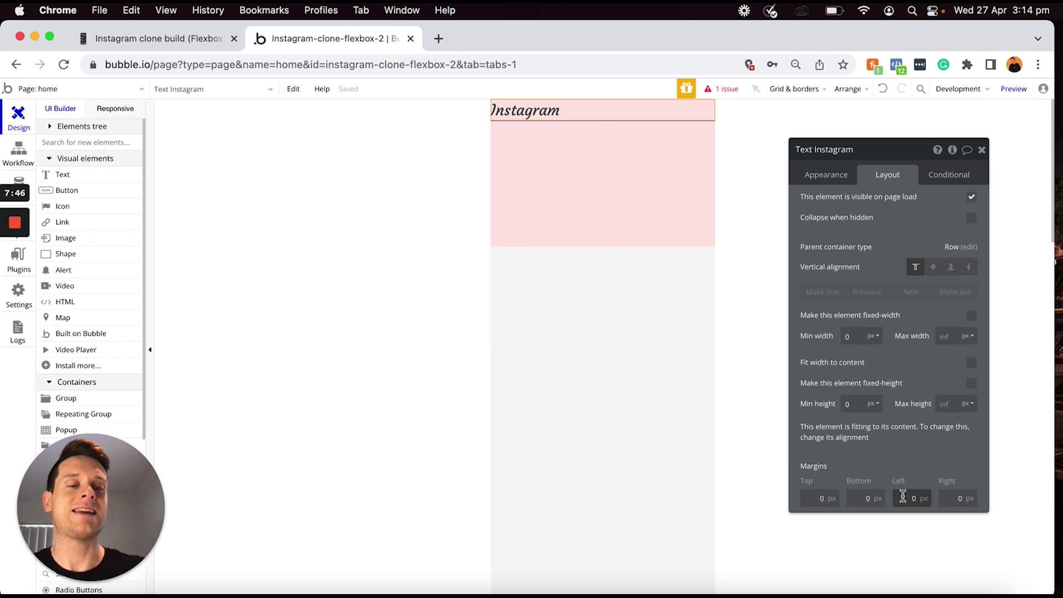
text(1)
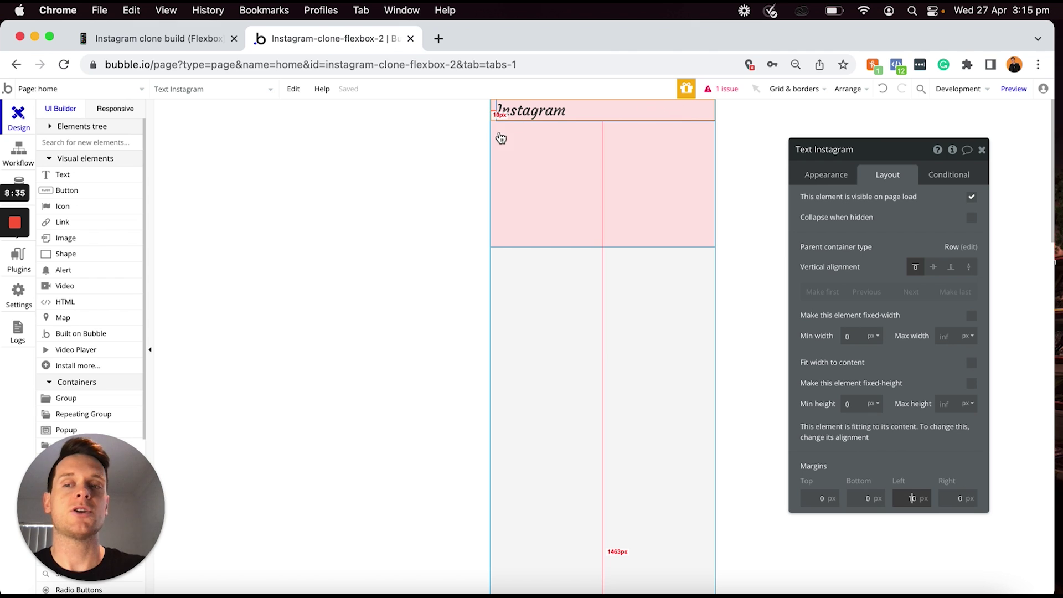
Add a second group inside the header-menu group, alongside the Instagram text
click(102, 400)
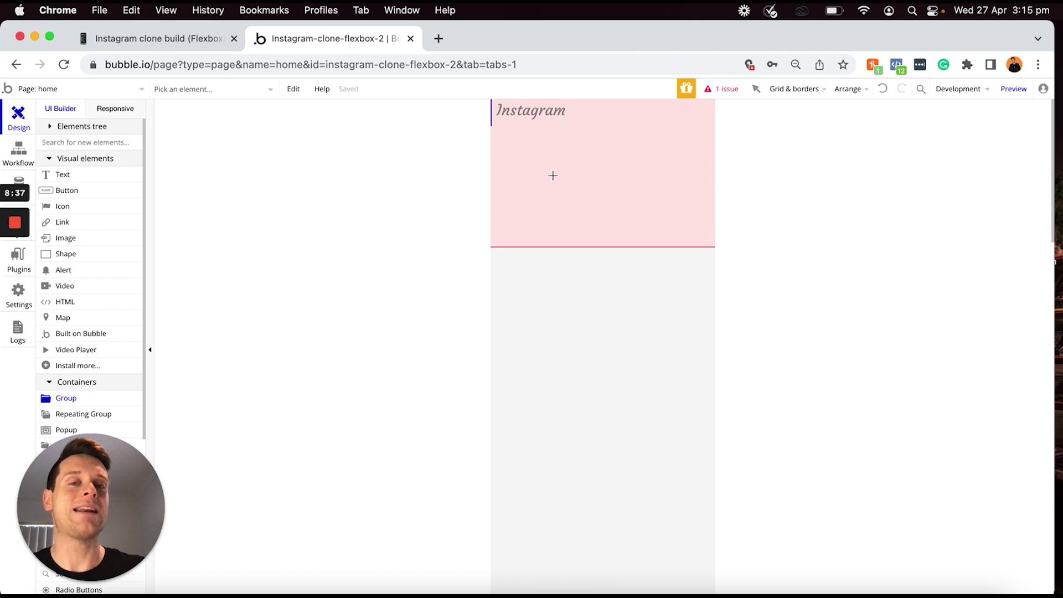
click(557, 173)
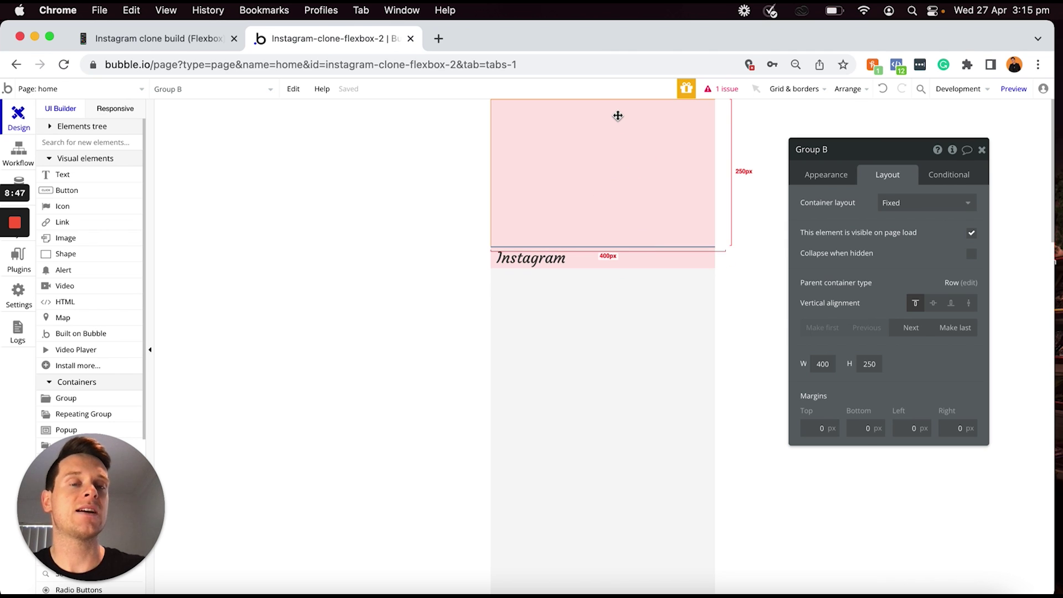
mouse_move(532, 103)
mouse_down()
mouse_move(712, 199)
mouse_move(629, 239)
mouse_move(633, 115)
mouse_move(670, 188)
mouse_move(614, 160)
mouse_up()
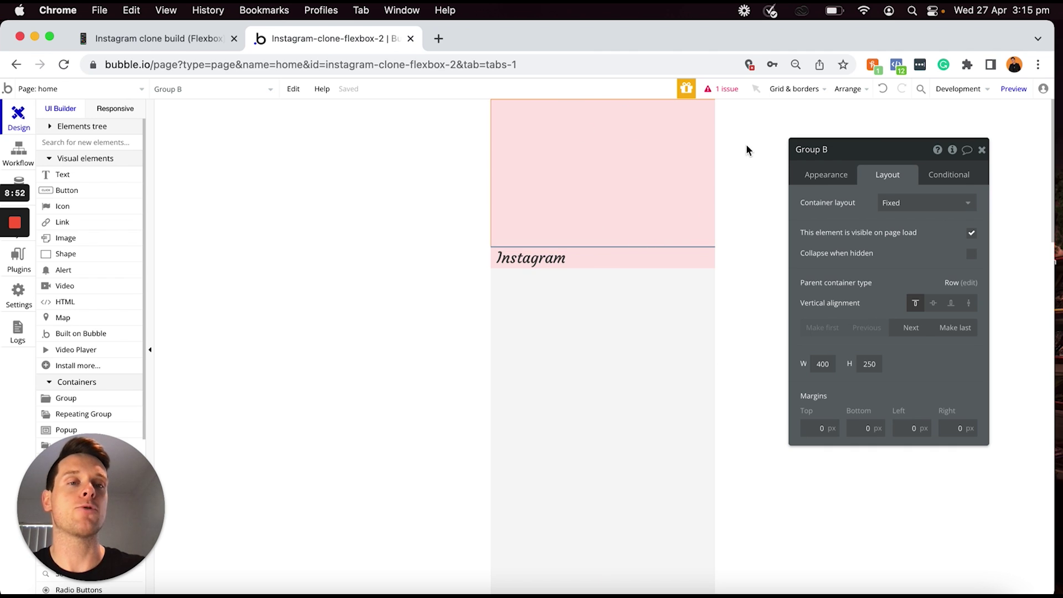
Remove the new inner group's style and give it a flat white (#FFFFFF) background
click(828, 175)
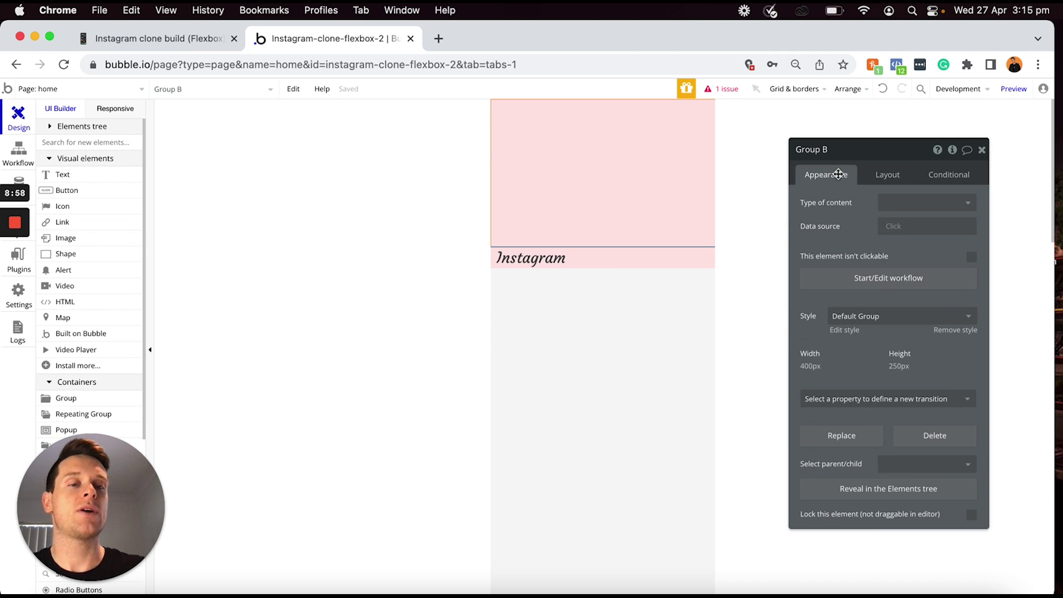
click(944, 333)
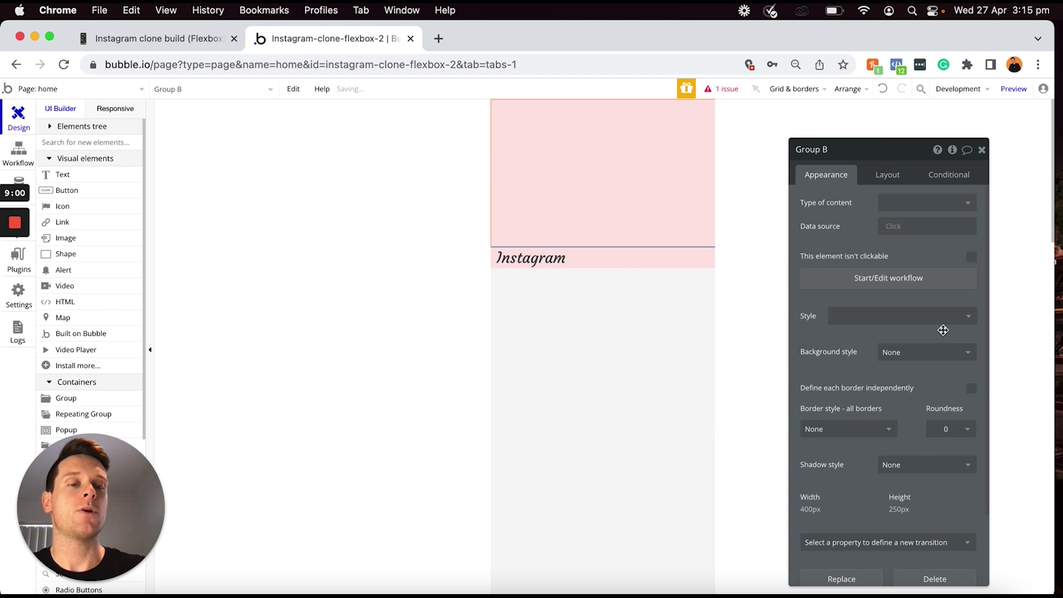
click(900, 351)
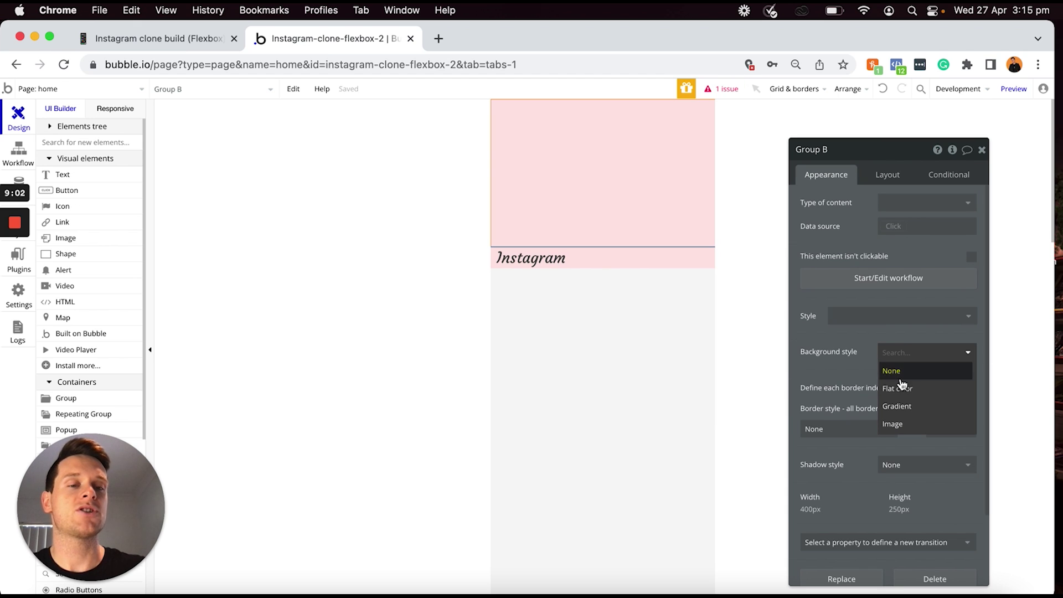
click(902, 390)
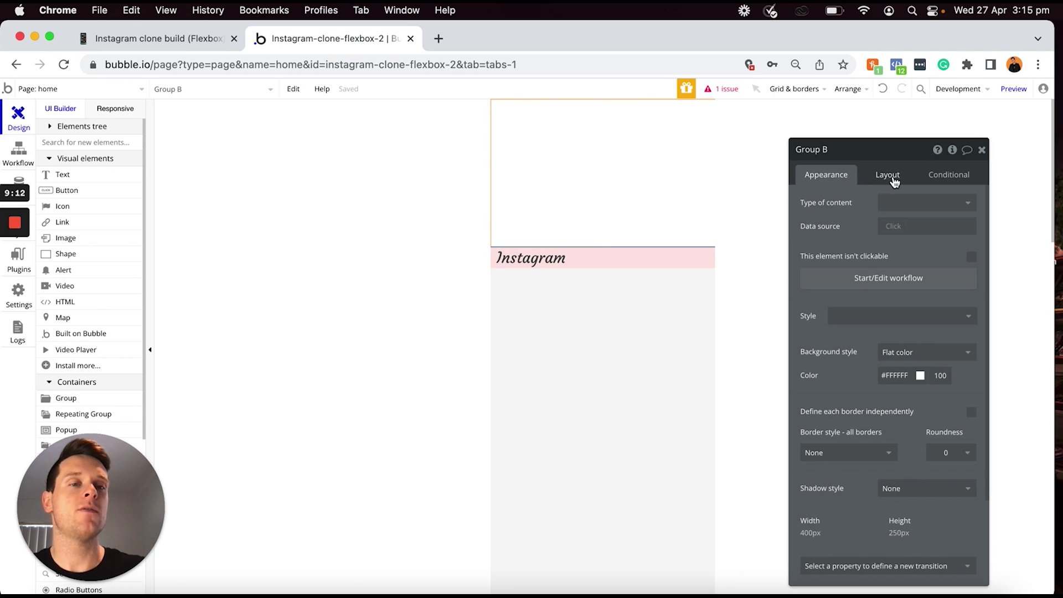
Set the inner group's container layout to Row
click(893, 178)
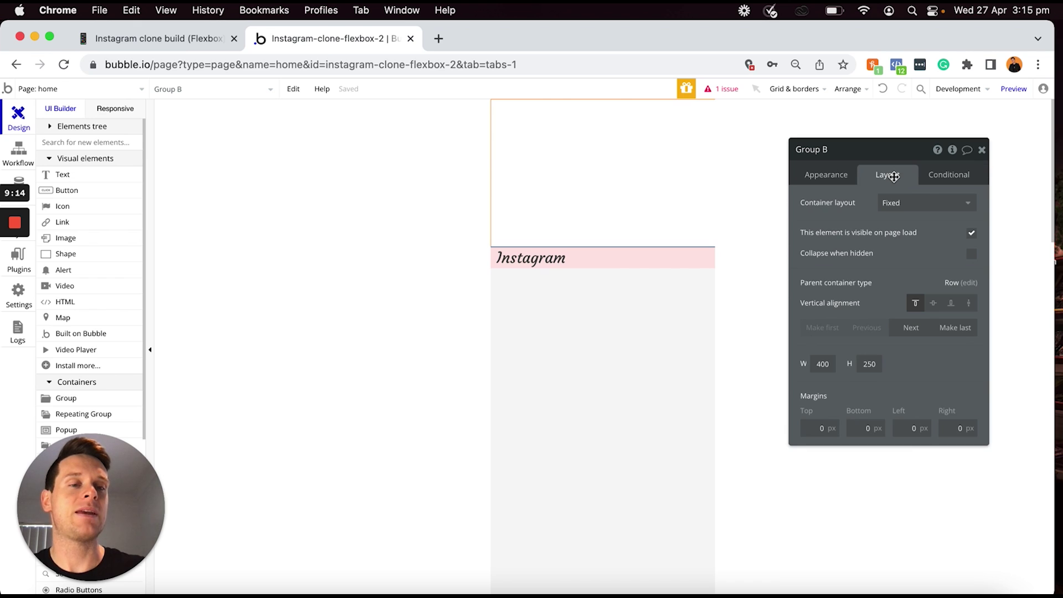
click(901, 208)
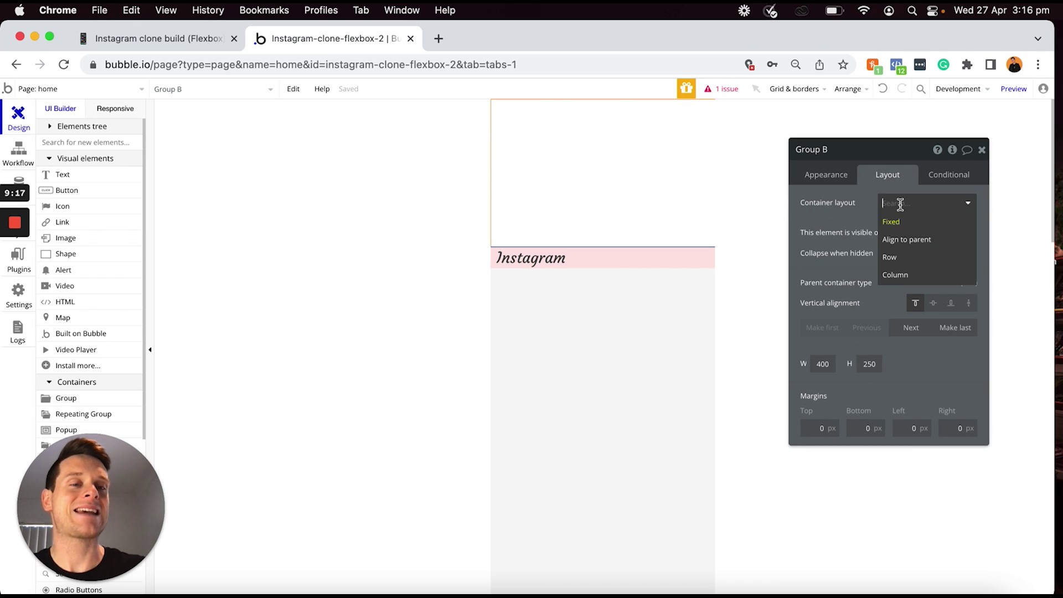
click(904, 260)
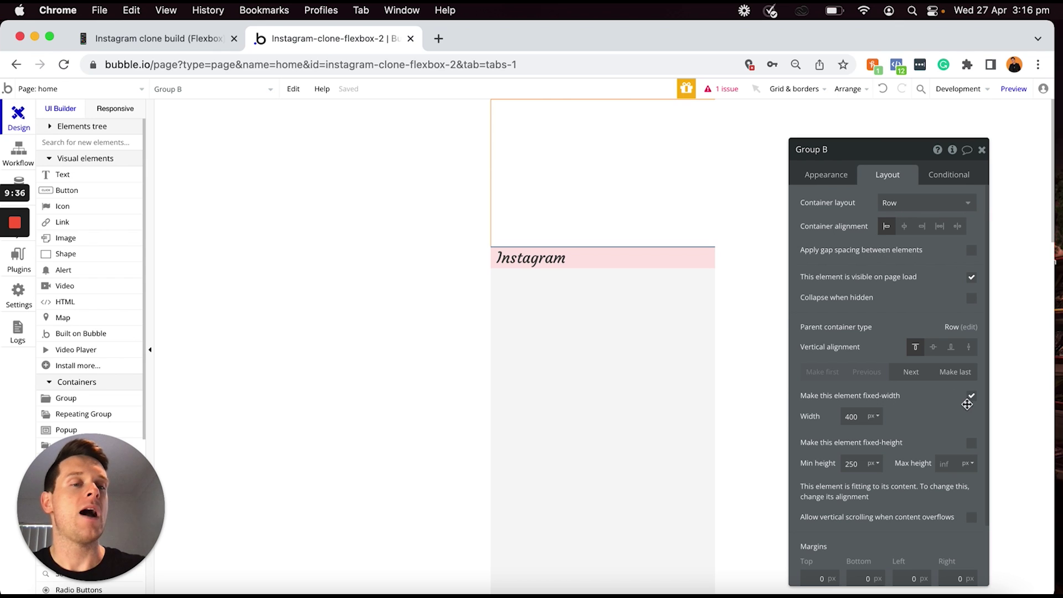
Make the inner group non-fixed-width with a minimum width of 0 px and move it after the Instagram text
click(863, 417)
text(0)
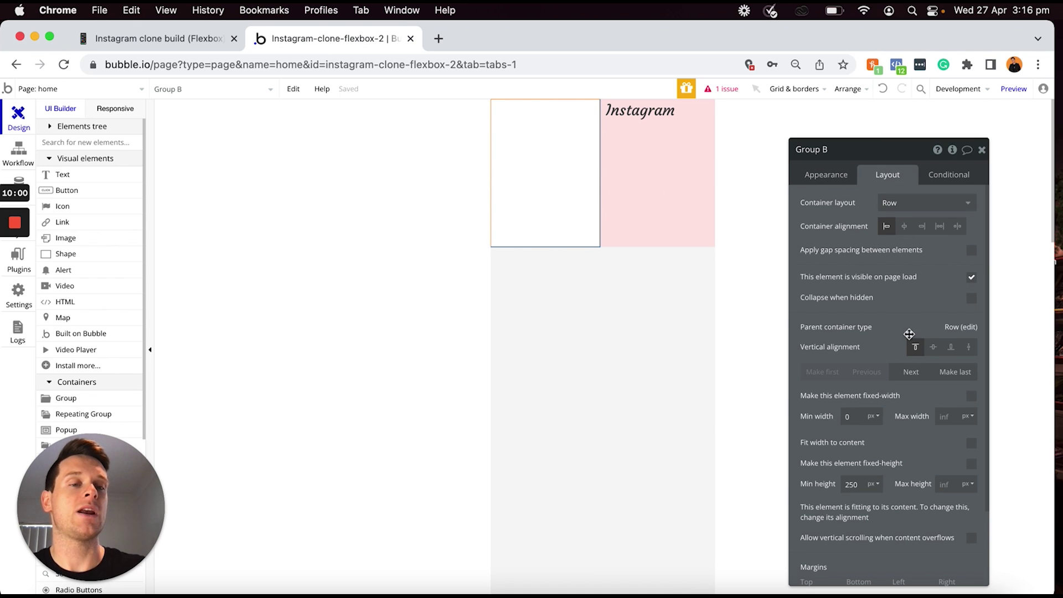
click(911, 374)
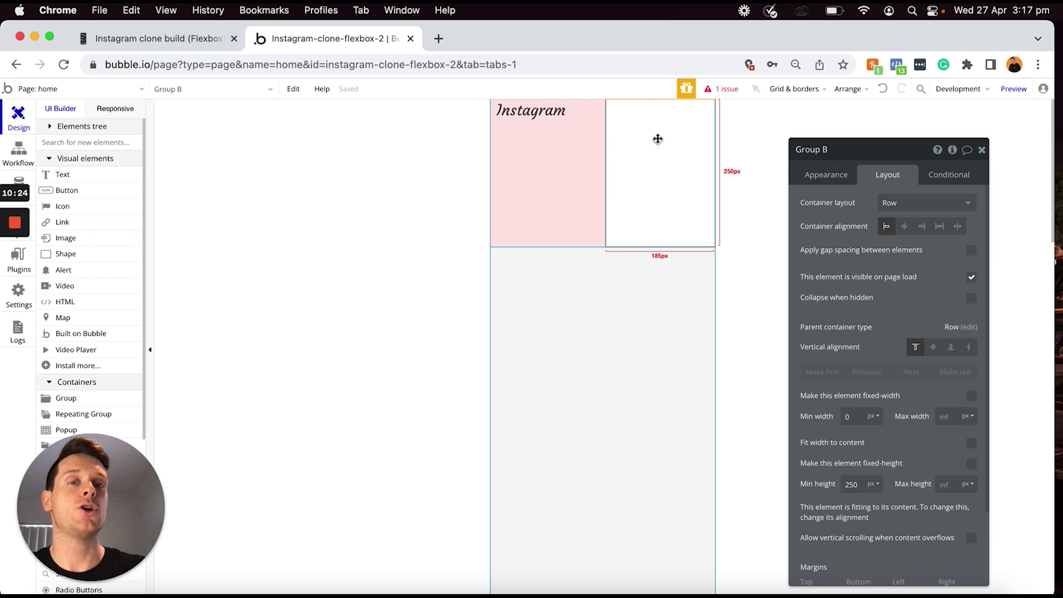
Add an icon element inside the white inner group and choose the outlined plus-square icon by searching for "plus"
click(64, 207)
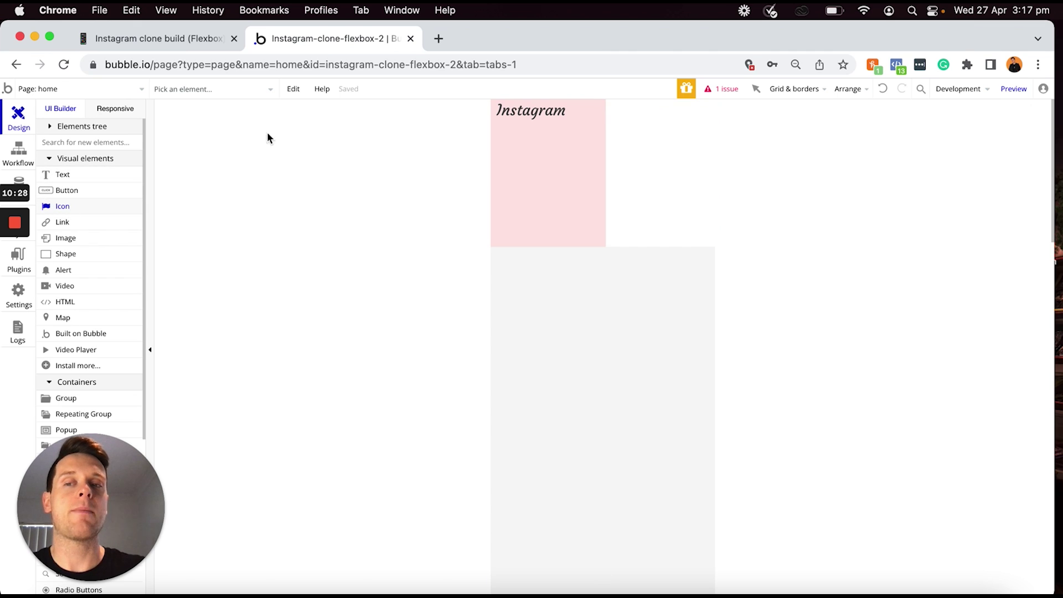
click(634, 121)
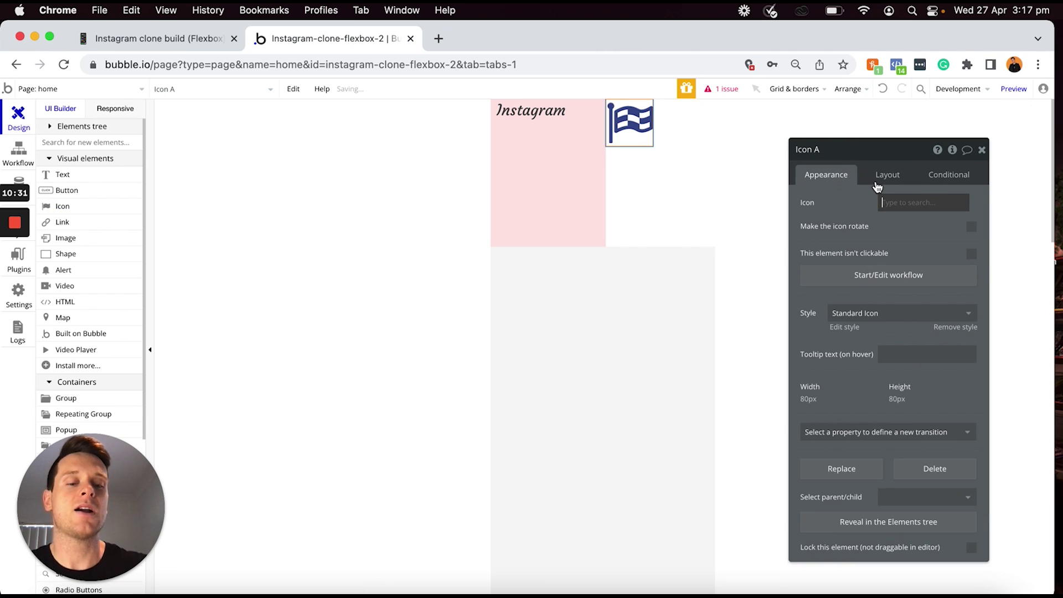
text(plu)
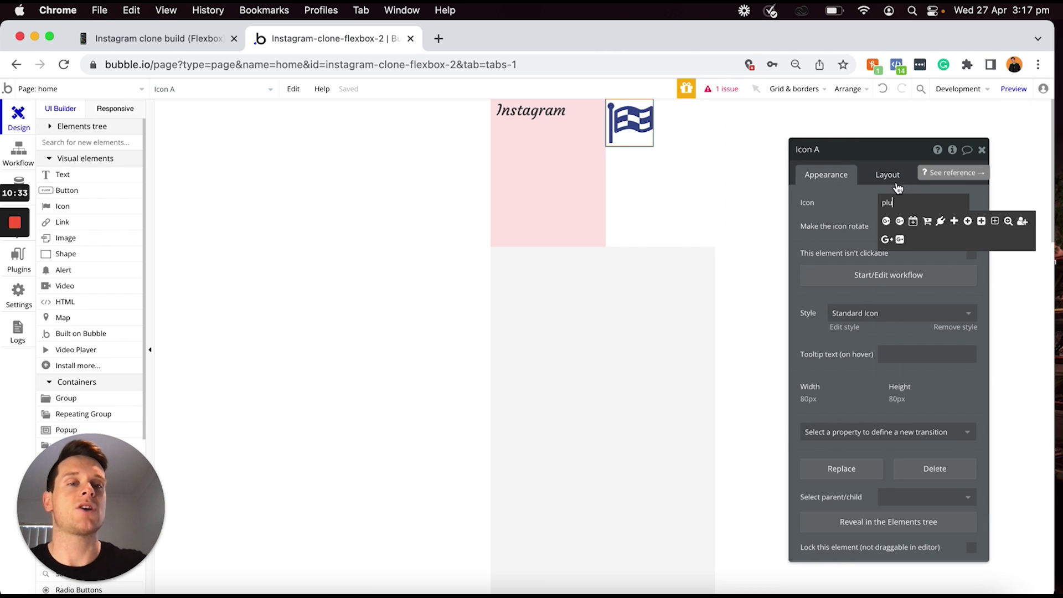
text(s)
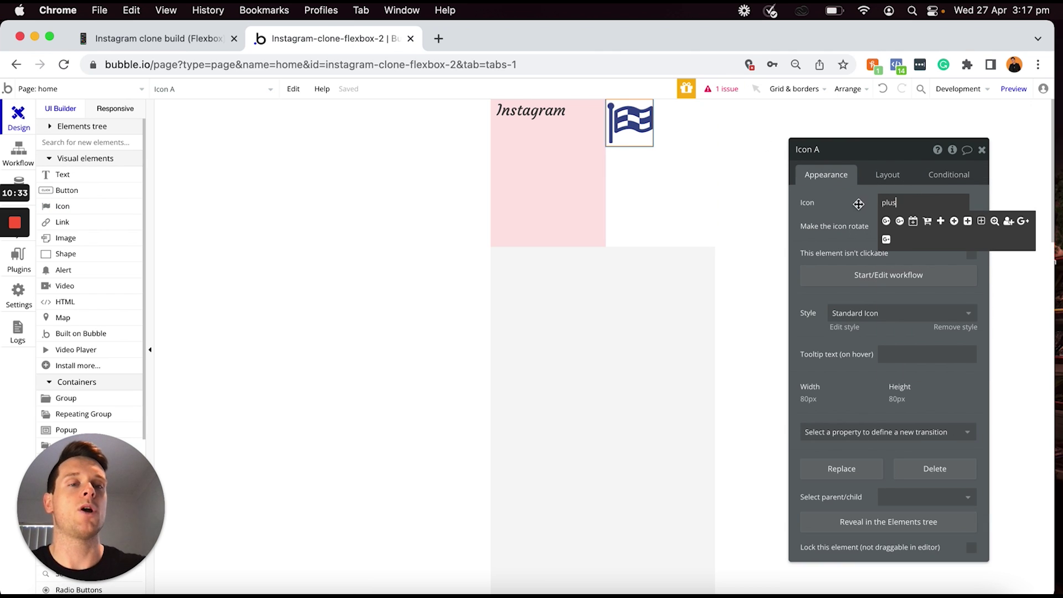
click(981, 222)
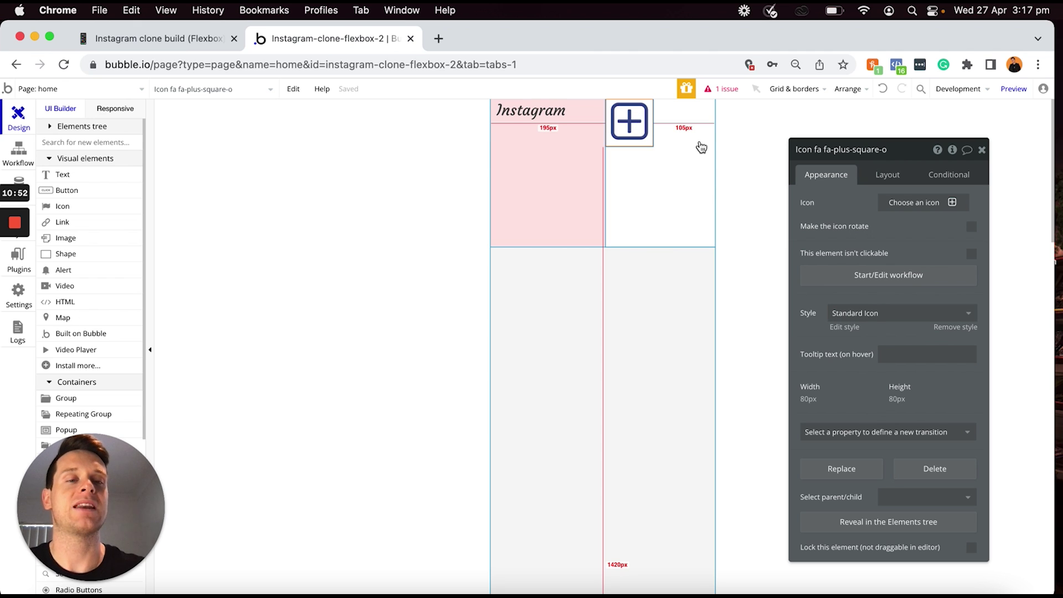
Edit the Standard Icon style to use icon color #424242, and return to the page design
click(839, 330)
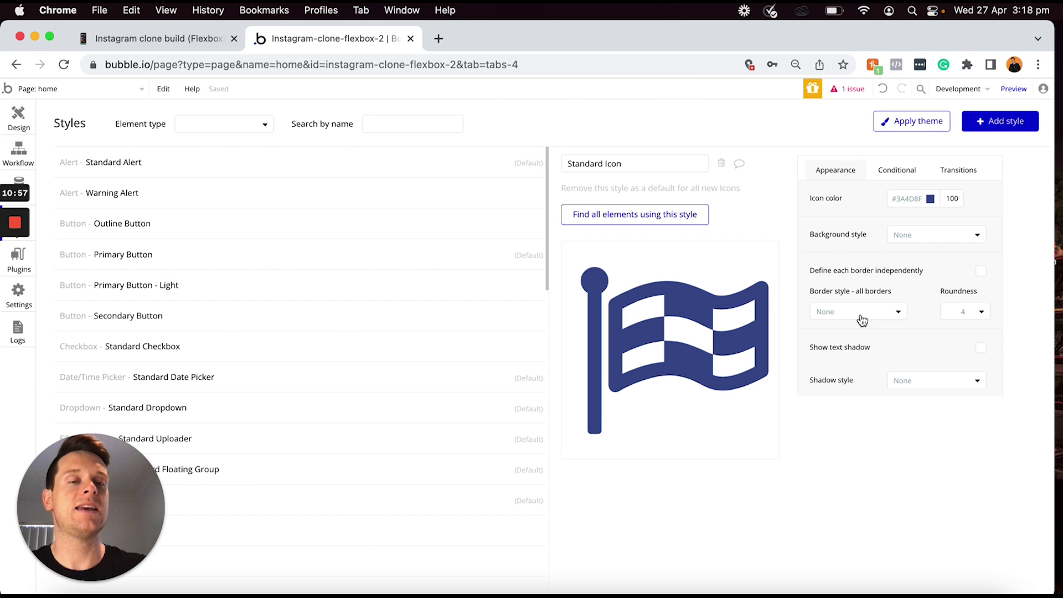
click(906, 198)
text(#424242)
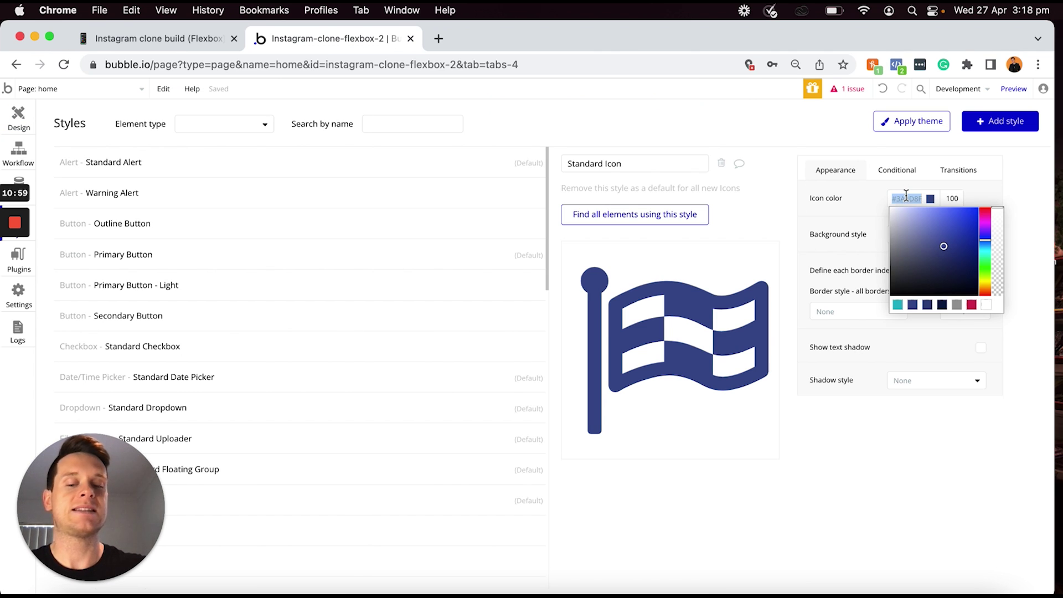
click(860, 205)
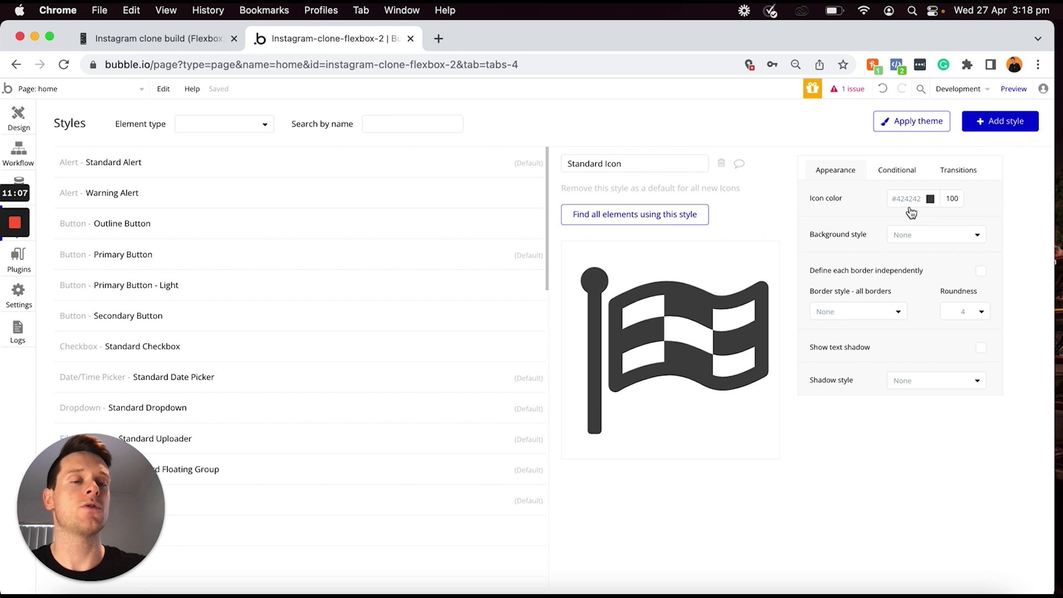
click(8, 118)
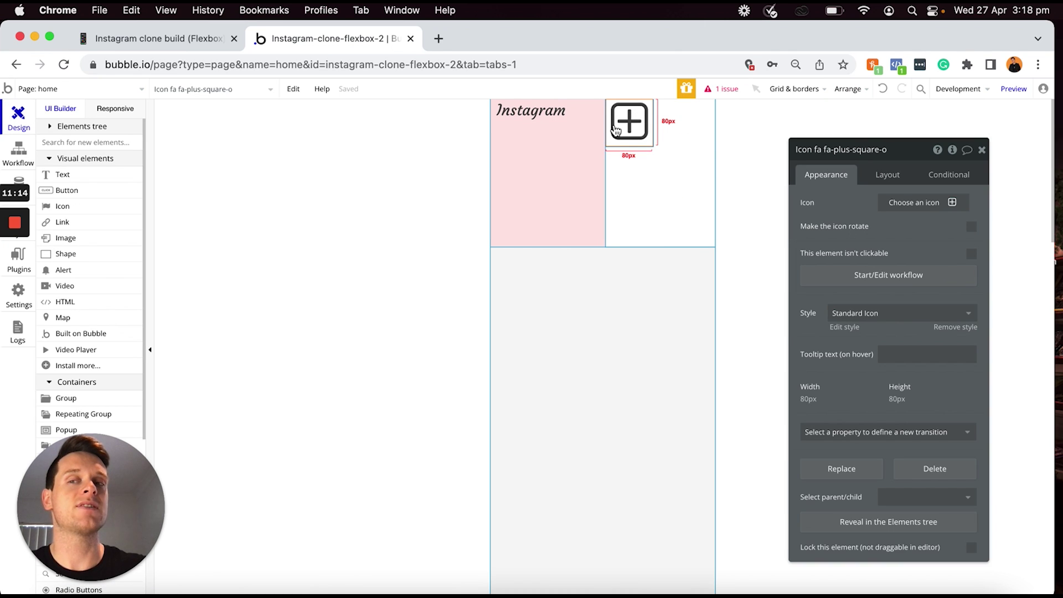
Set the plus icon's fixed width and height to 30 px each and center it vertically in its group
click(888, 175)
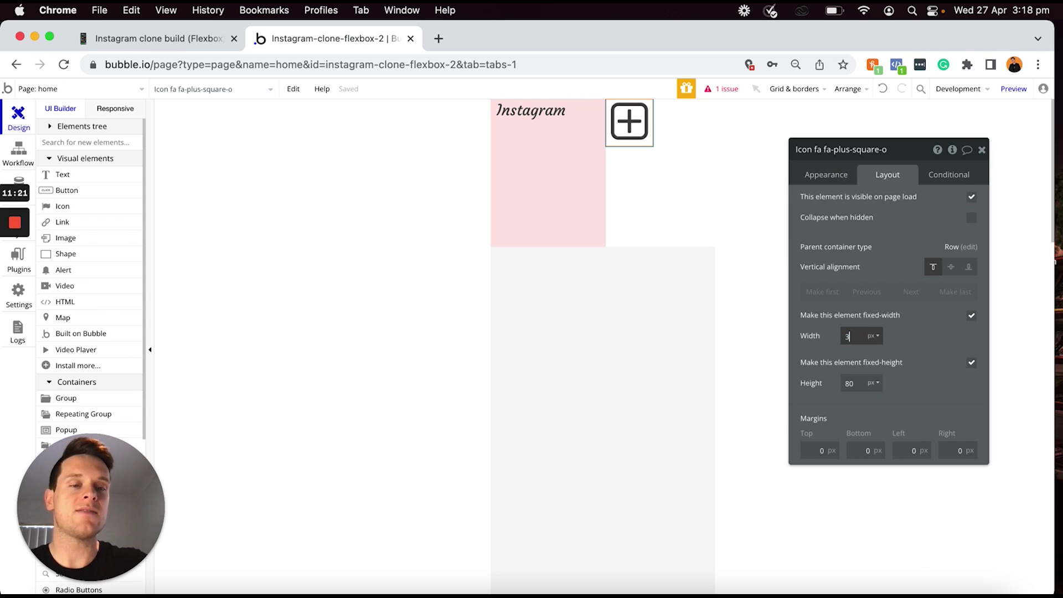
click(911, 331)
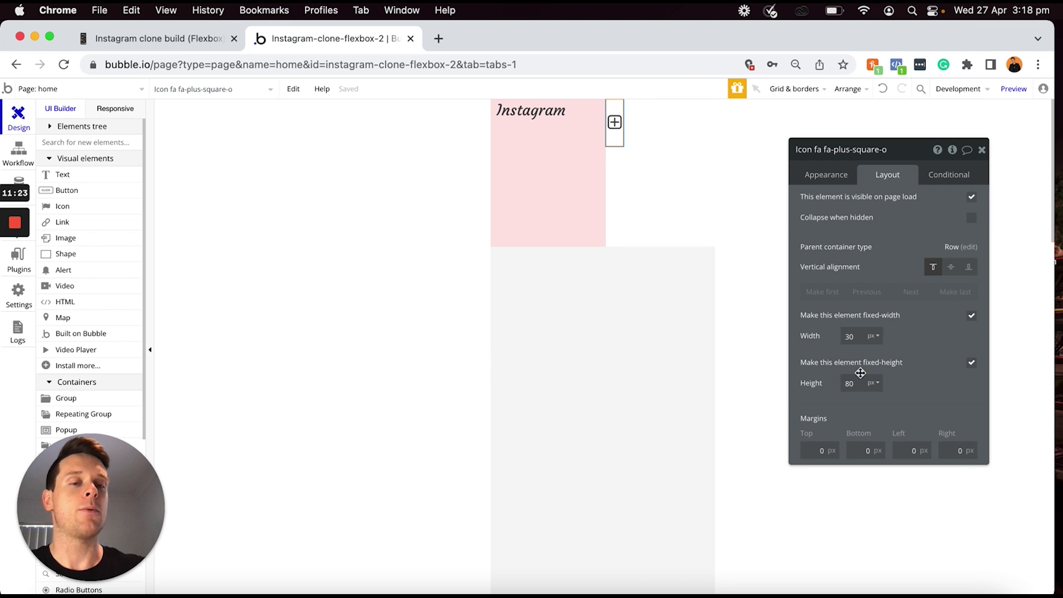
click(860, 382)
text(30)
key(Return)
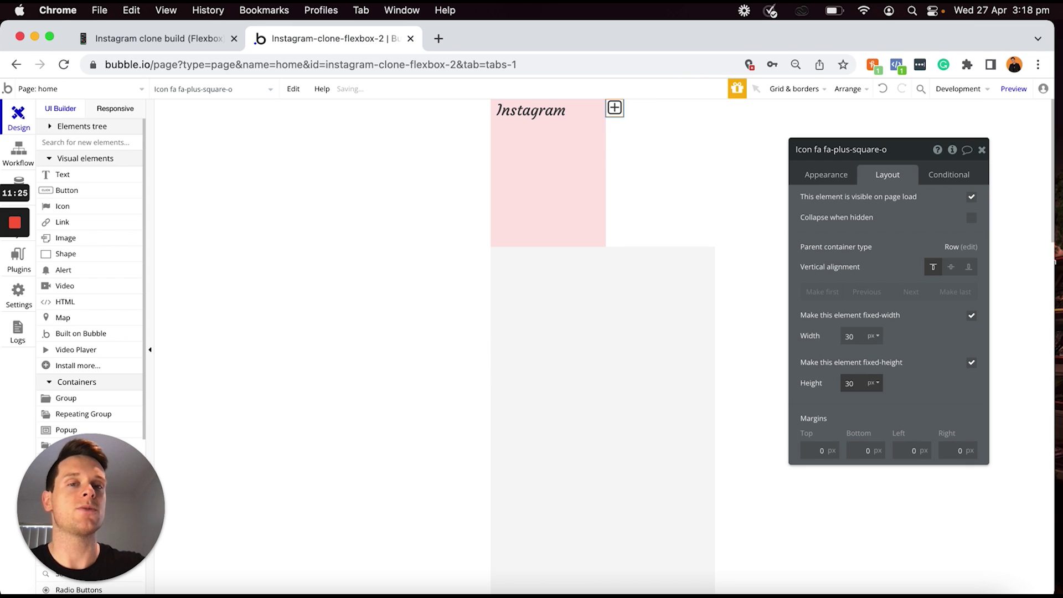
click(892, 351)
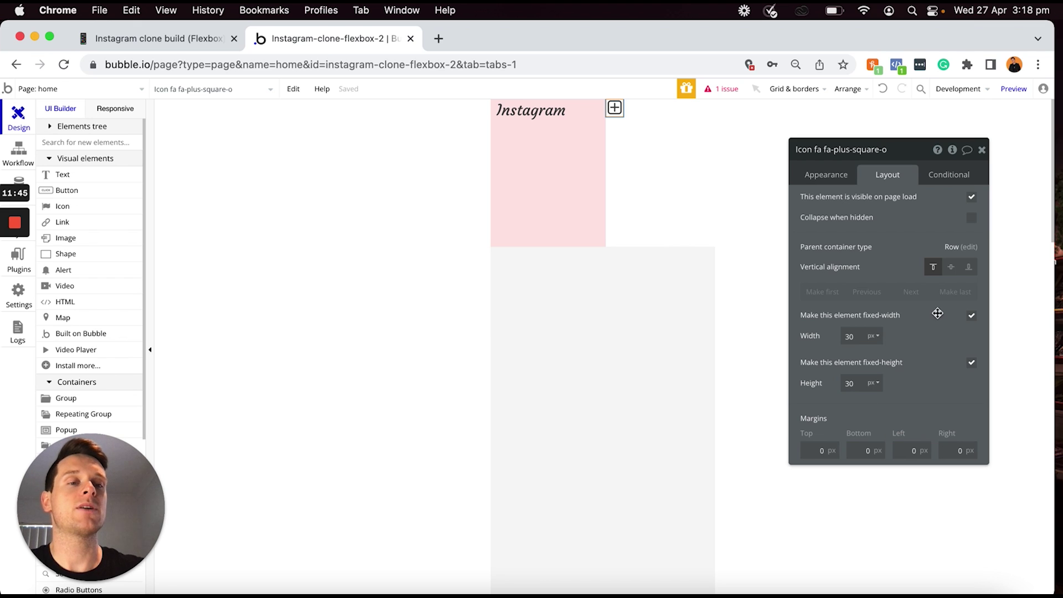
click(951, 270)
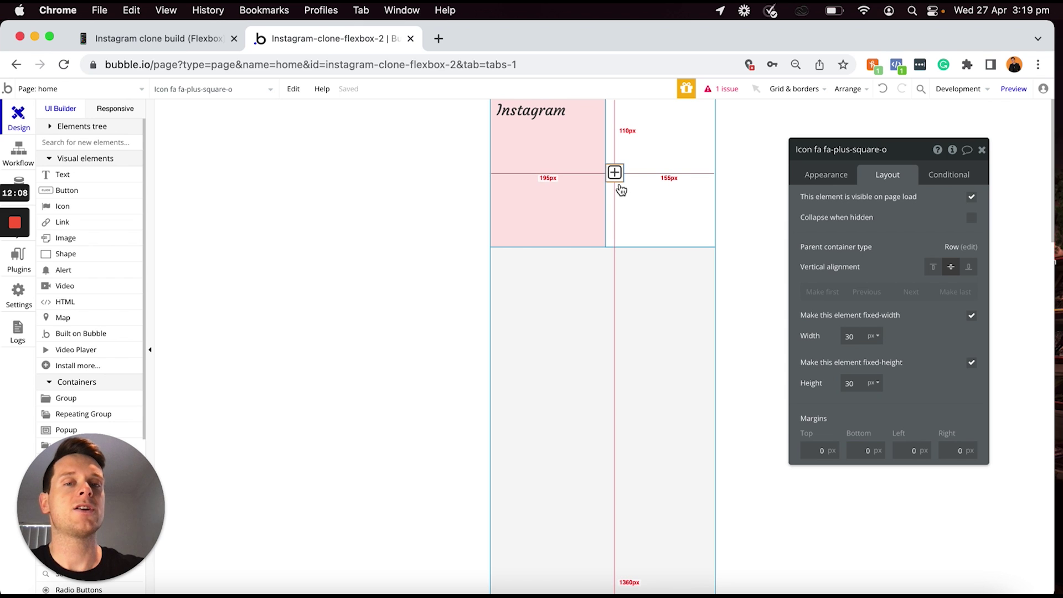
Duplicate the plus icon and change the copy to the outlined heart icon by searching for "heart"
key(super+d)
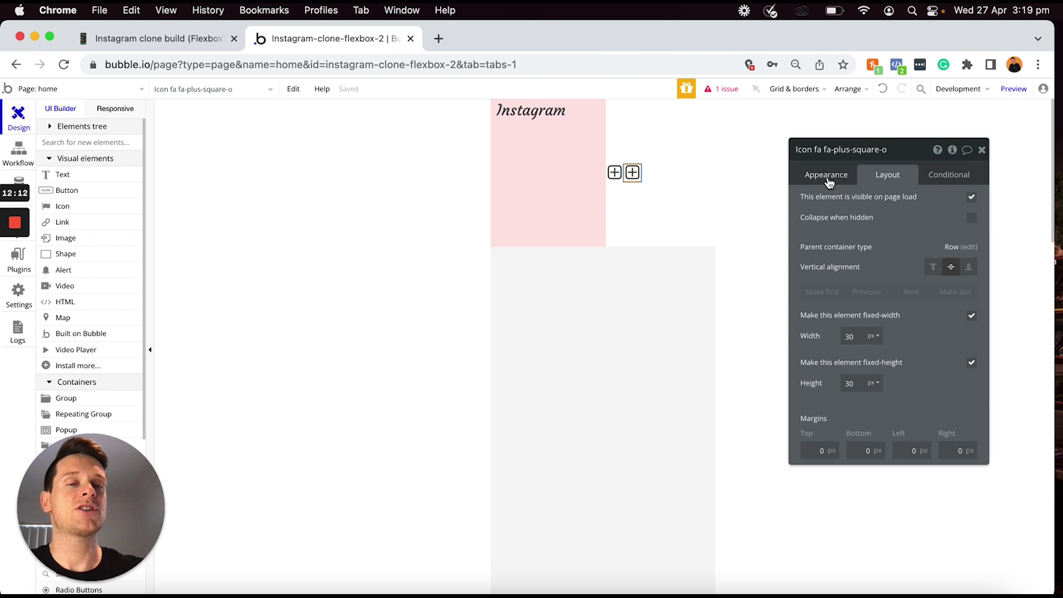
click(827, 176)
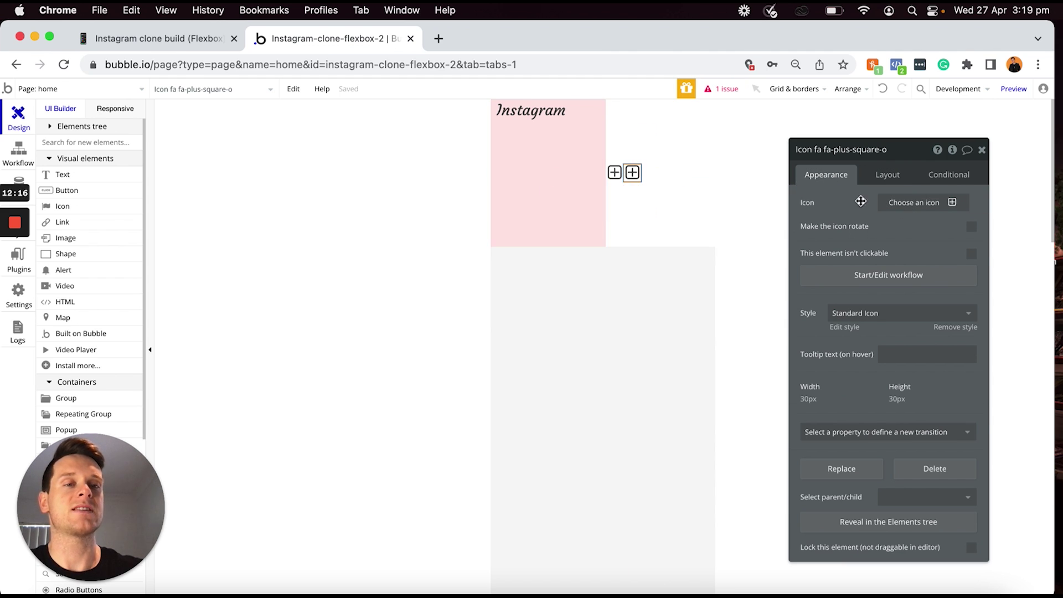
click(908, 203)
text(heart)
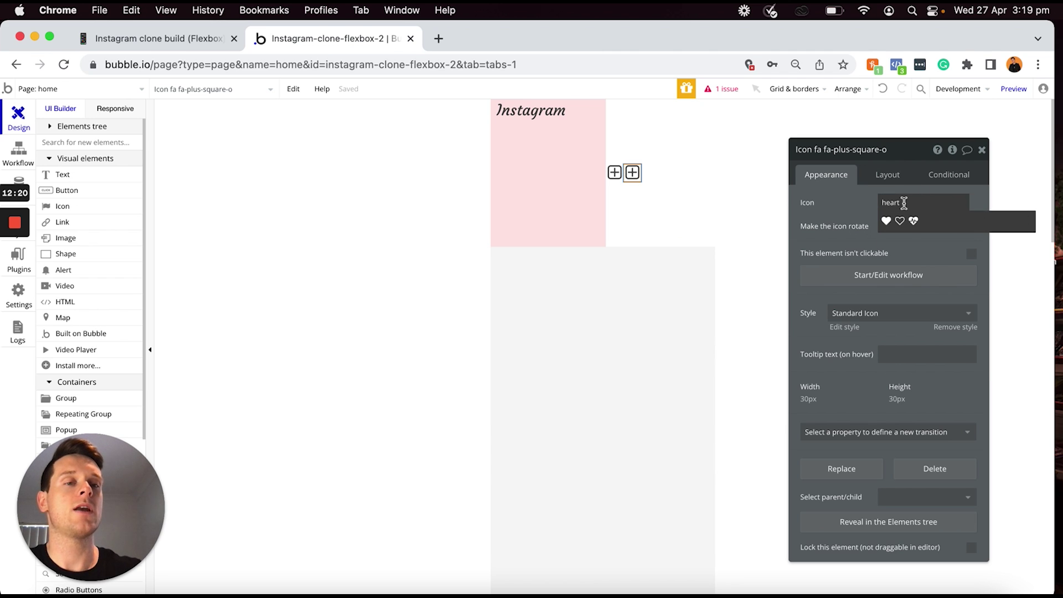
click(900, 221)
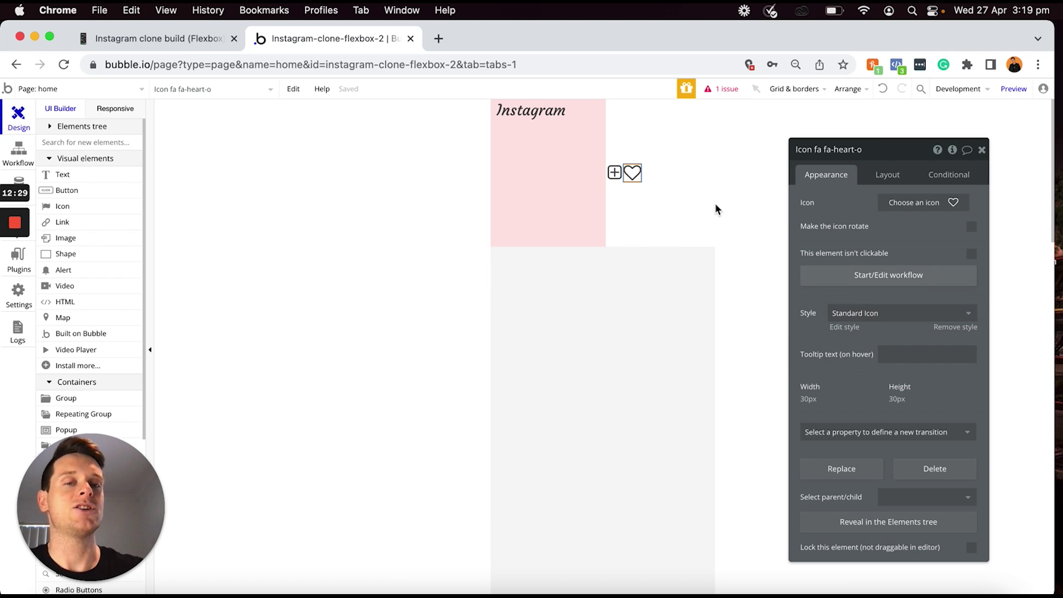
Copy and paste the heart icon, and change the new copy to the outlined commenting bubble found by searching for "comm"
key(super+c)
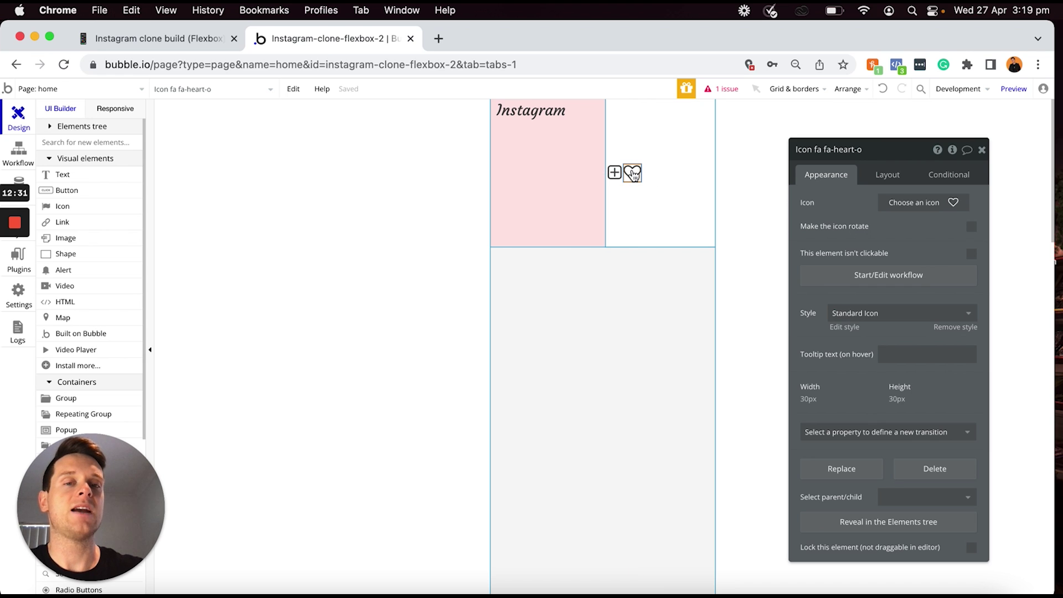
key(super+v)
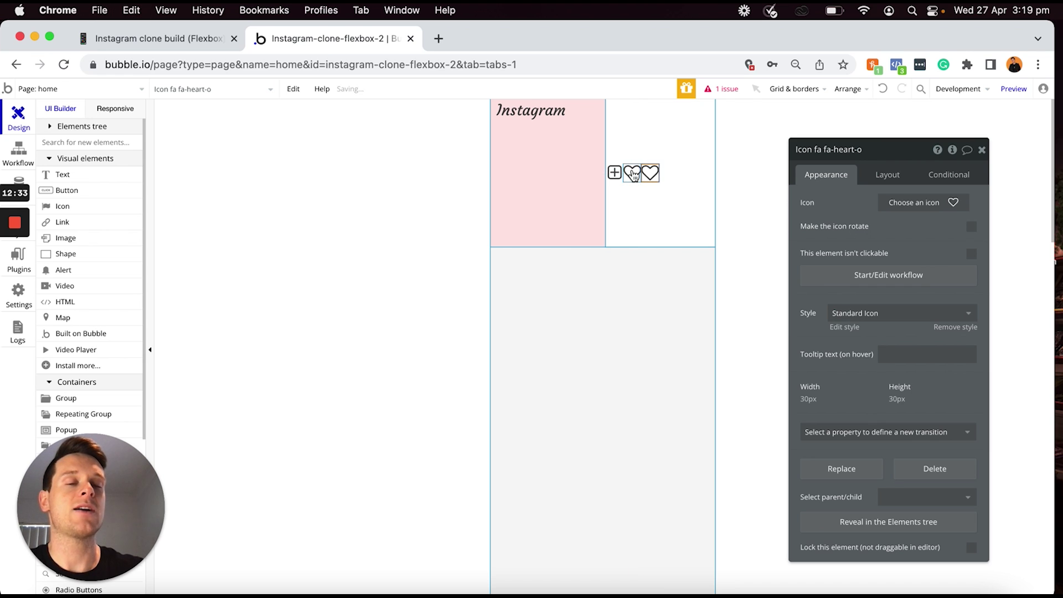
click(902, 200)
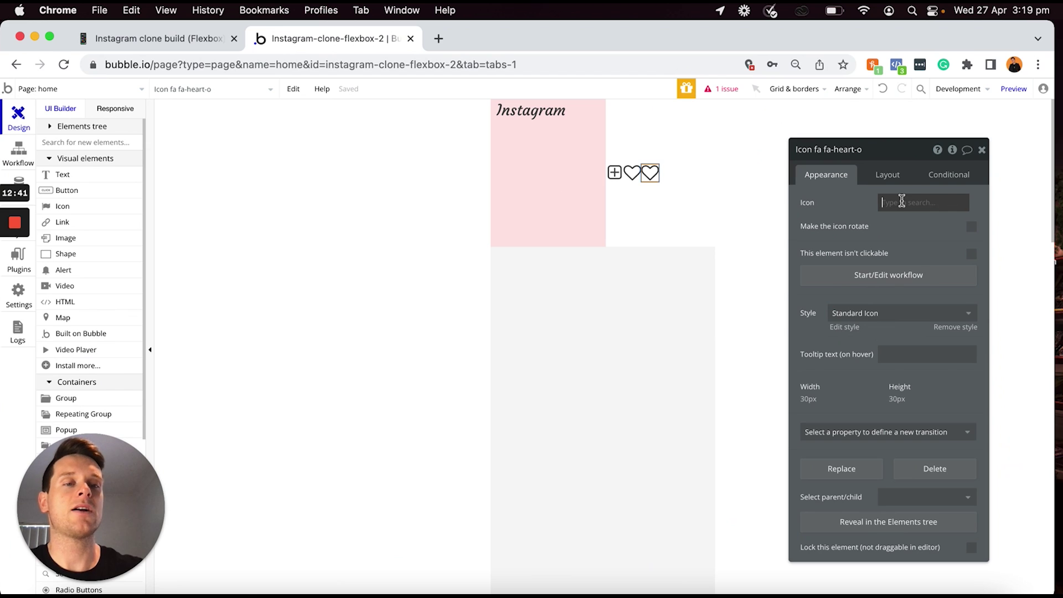
text(comm)
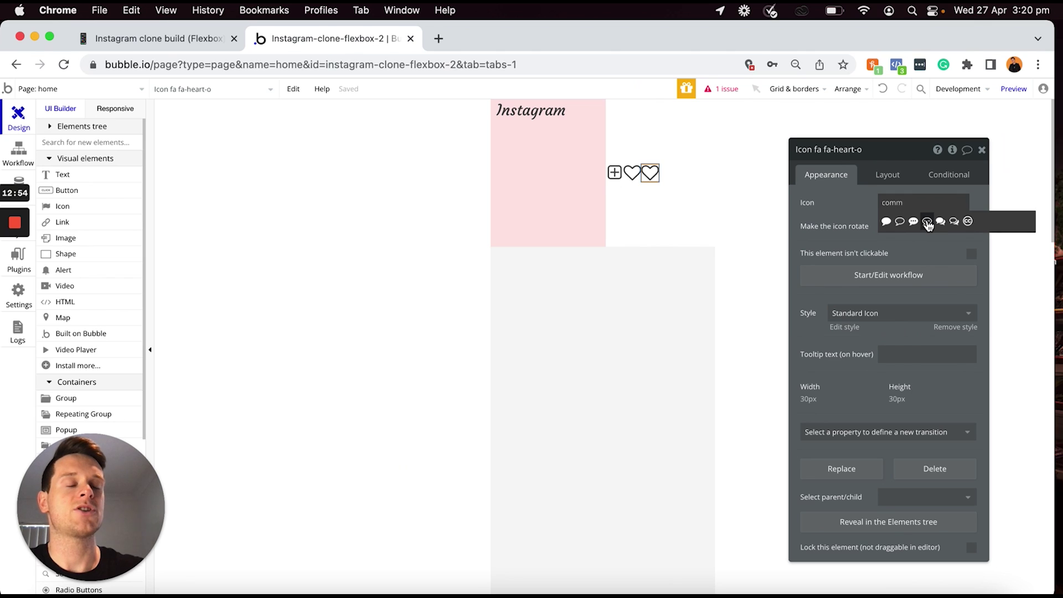
click(927, 222)
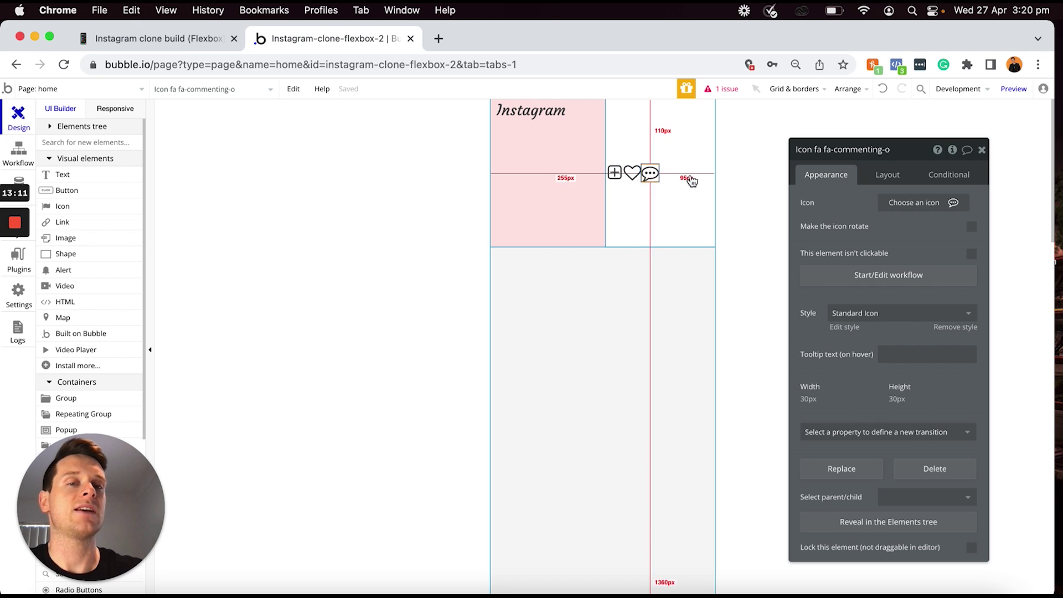
Set the container alignment of the white group holding the three icons to Space around
click(687, 155)
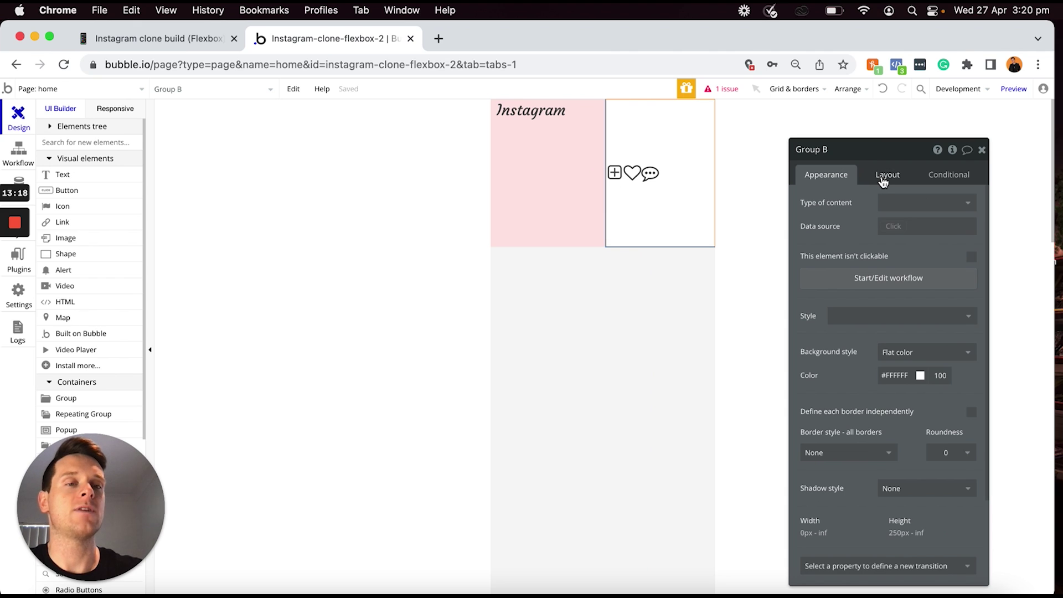
click(884, 177)
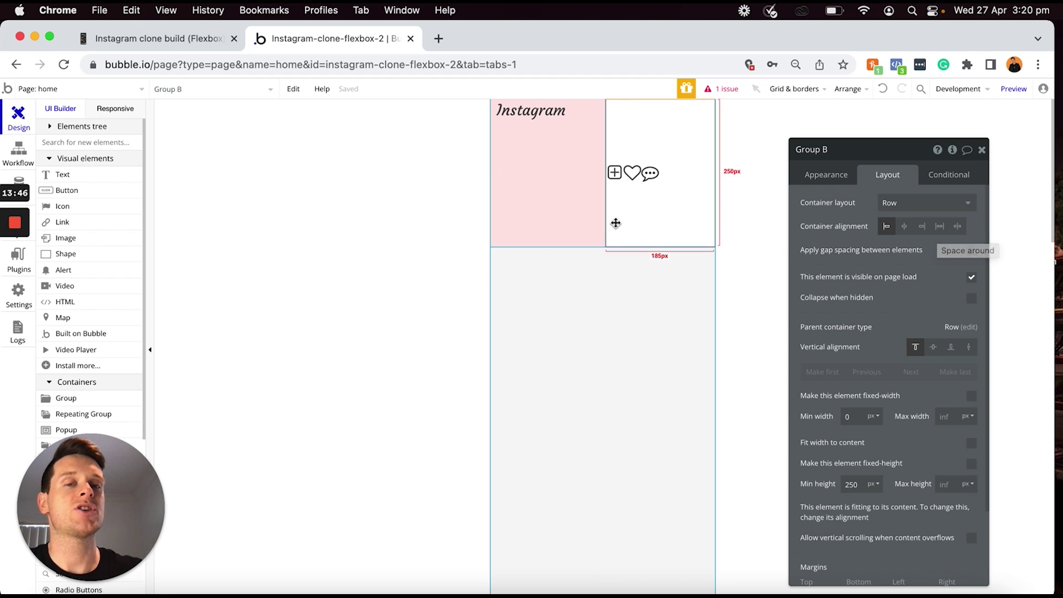
click(905, 227)
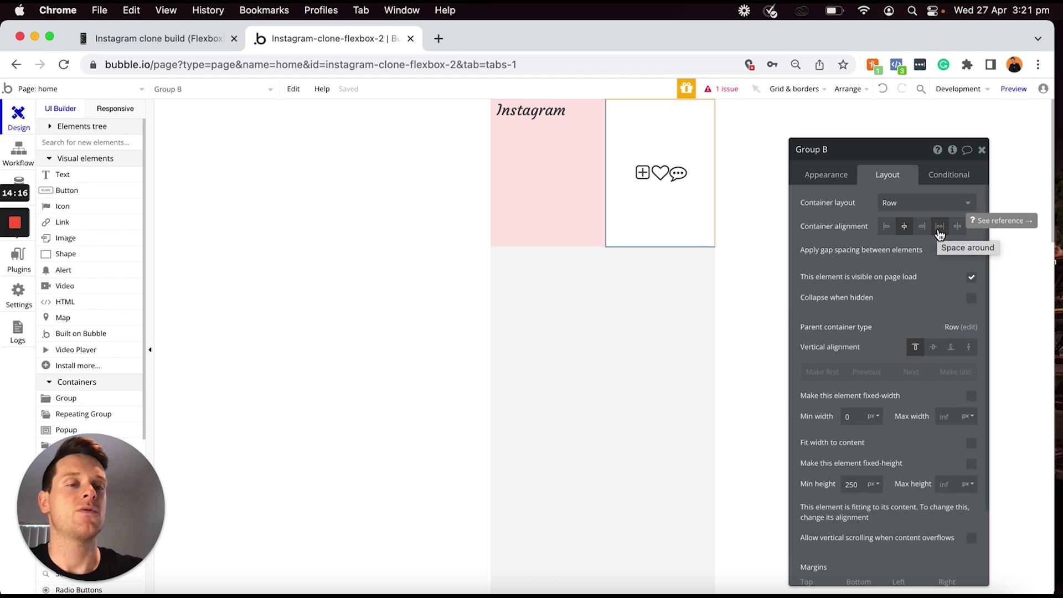
click(941, 229)
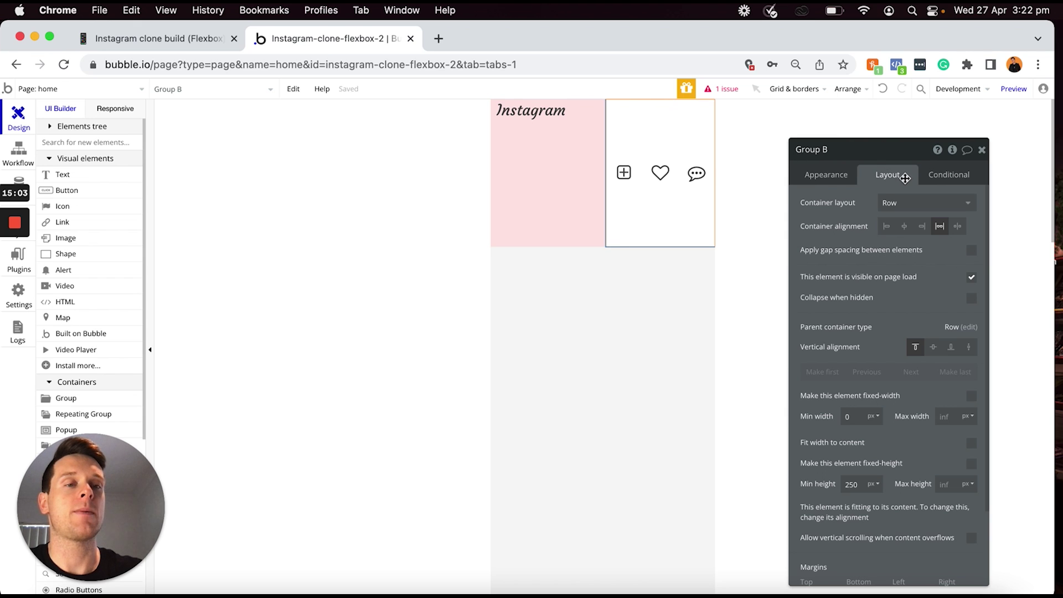
Set the icon group's maximum width to 140 px and its minimum height to 0 px
click(947, 416)
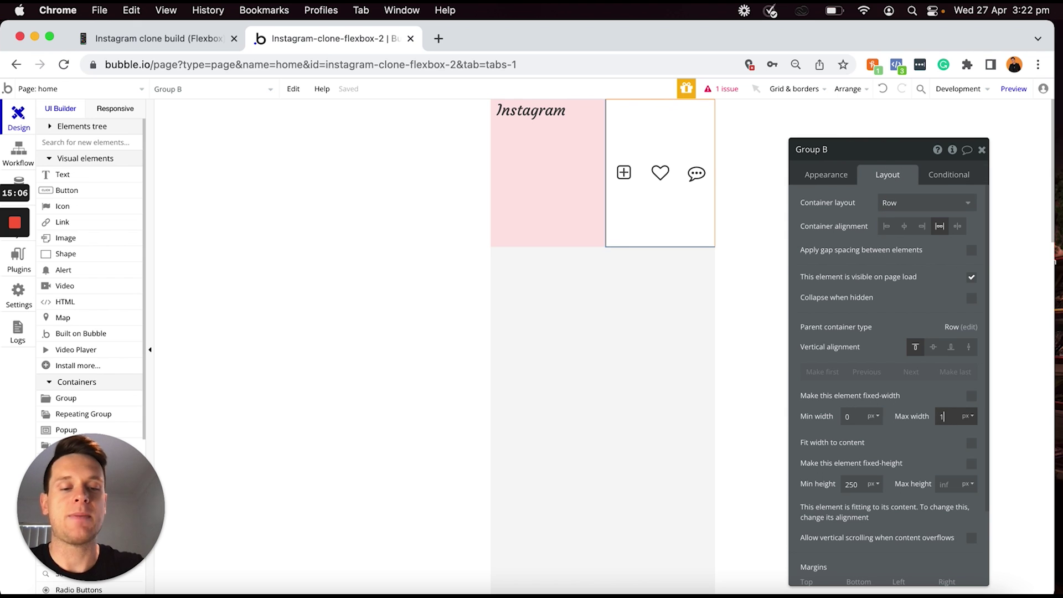
key(Return)
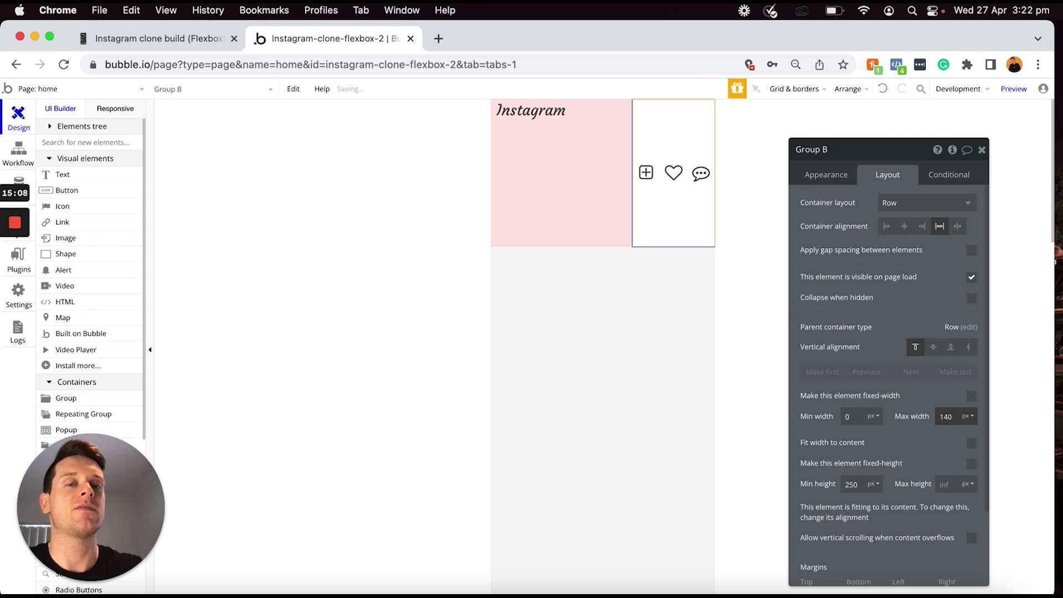
click(948, 414)
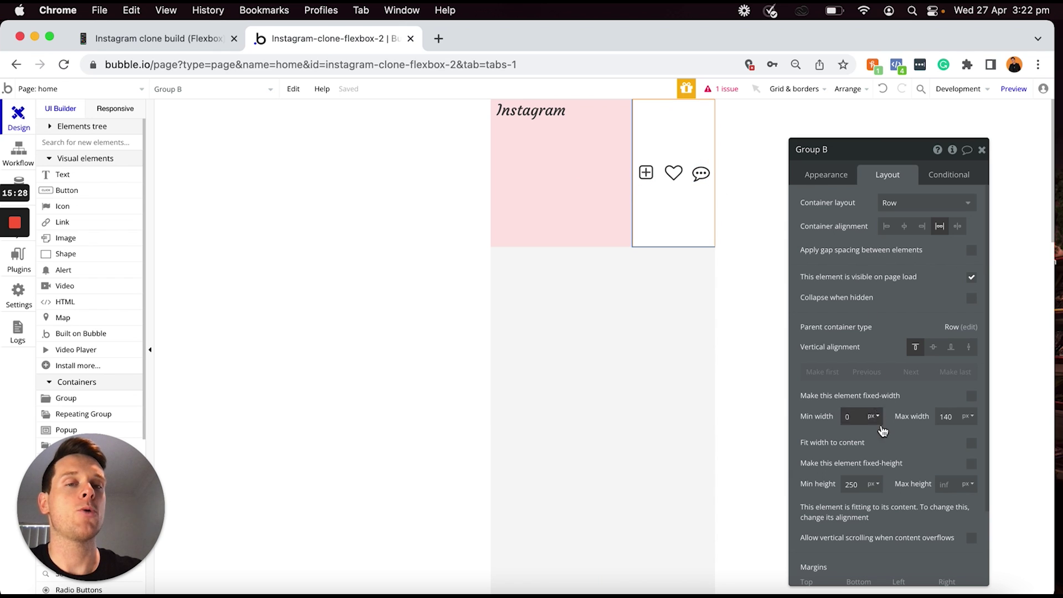
double_click(851, 484)
text(0)
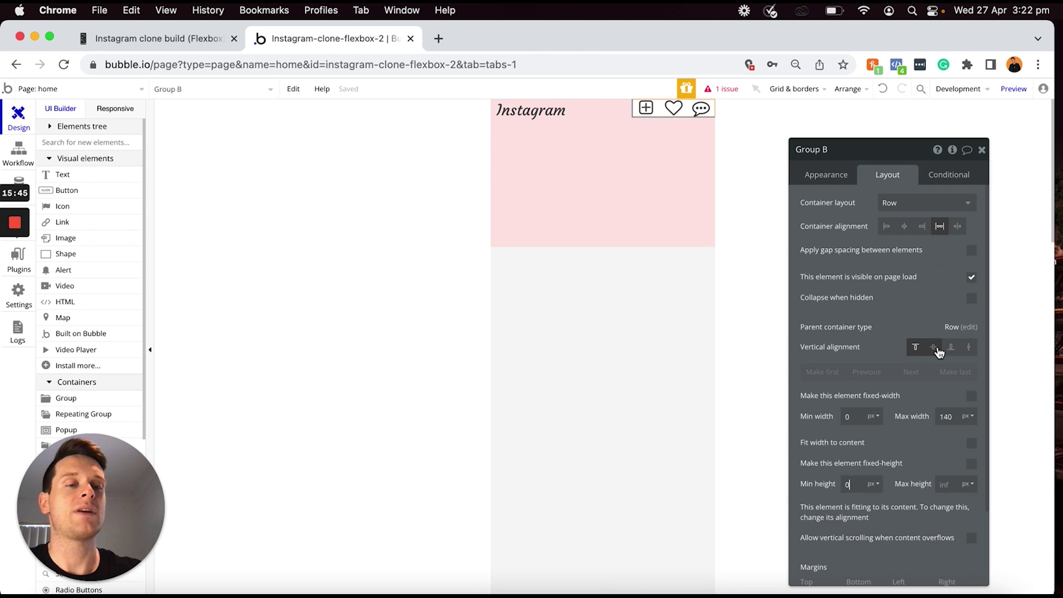
Center both the icon group and the Instagram text vertically within the header menu
click(934, 349)
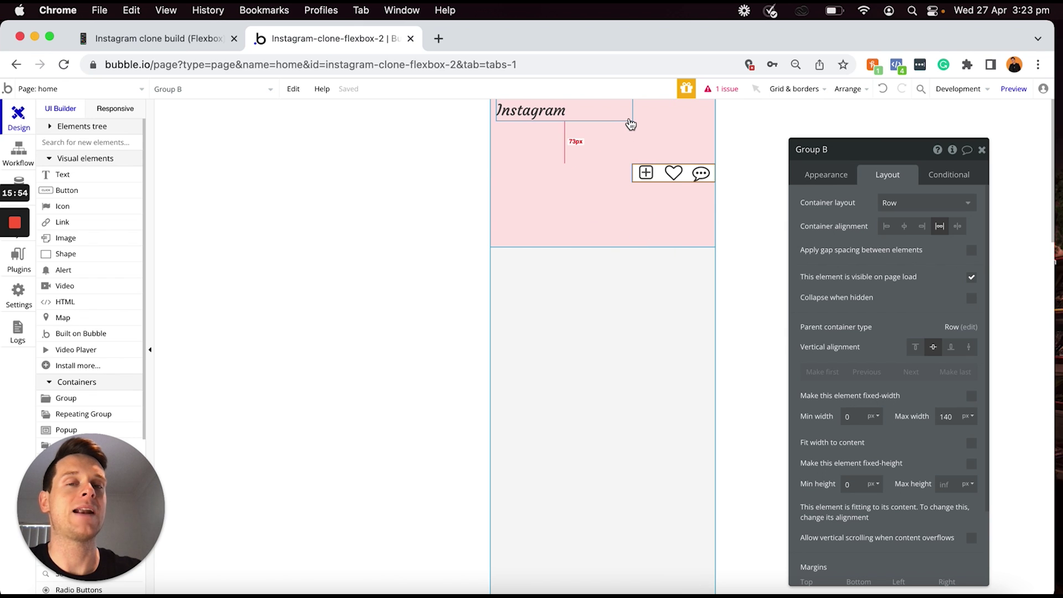
click(570, 110)
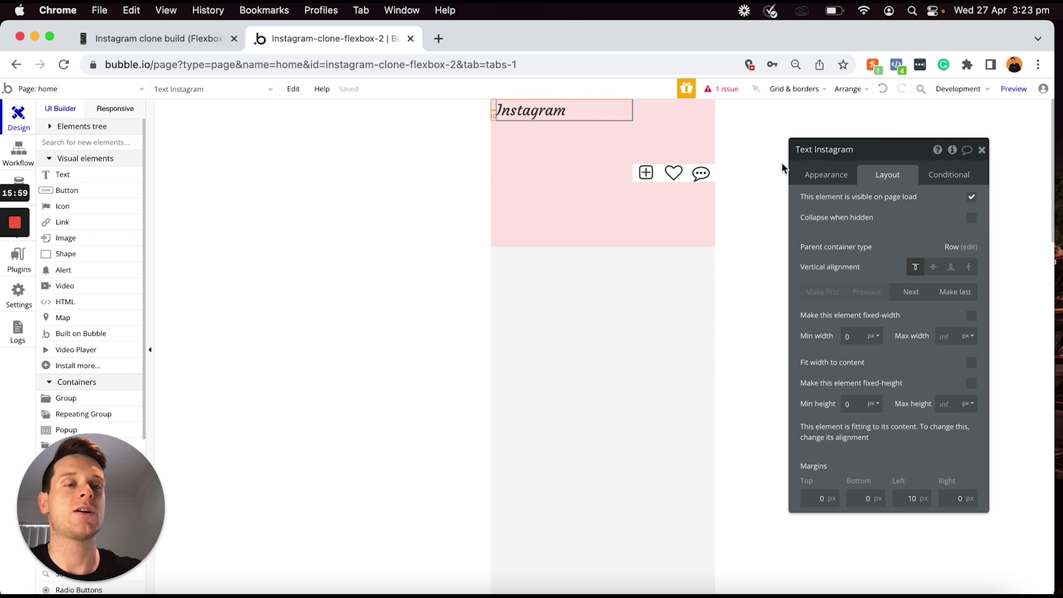
click(934, 268)
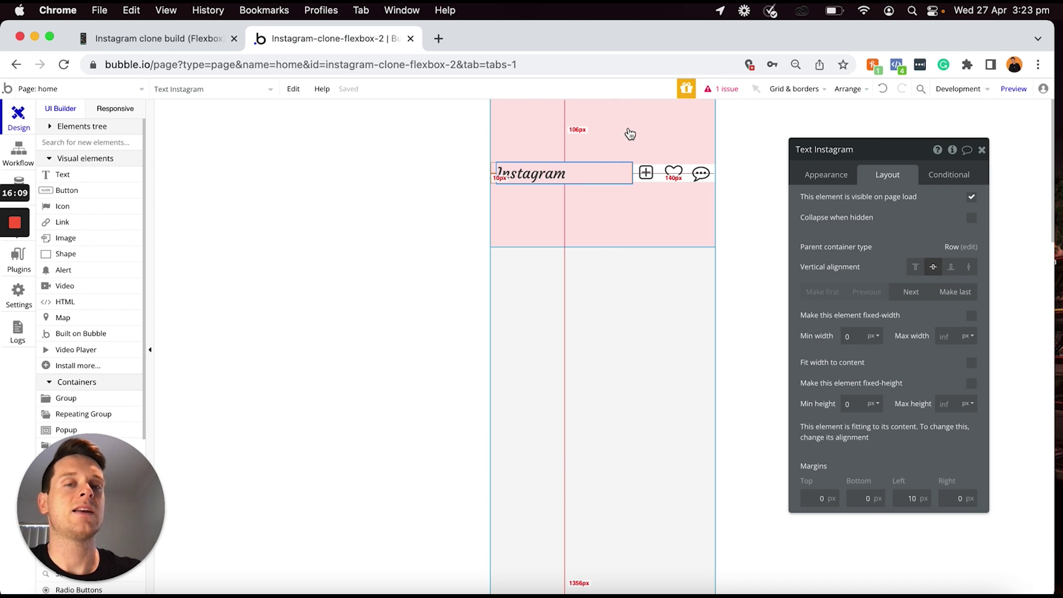
Set the header menu group's minimum height to 0 px and its top margin to 10 px
click(660, 116)
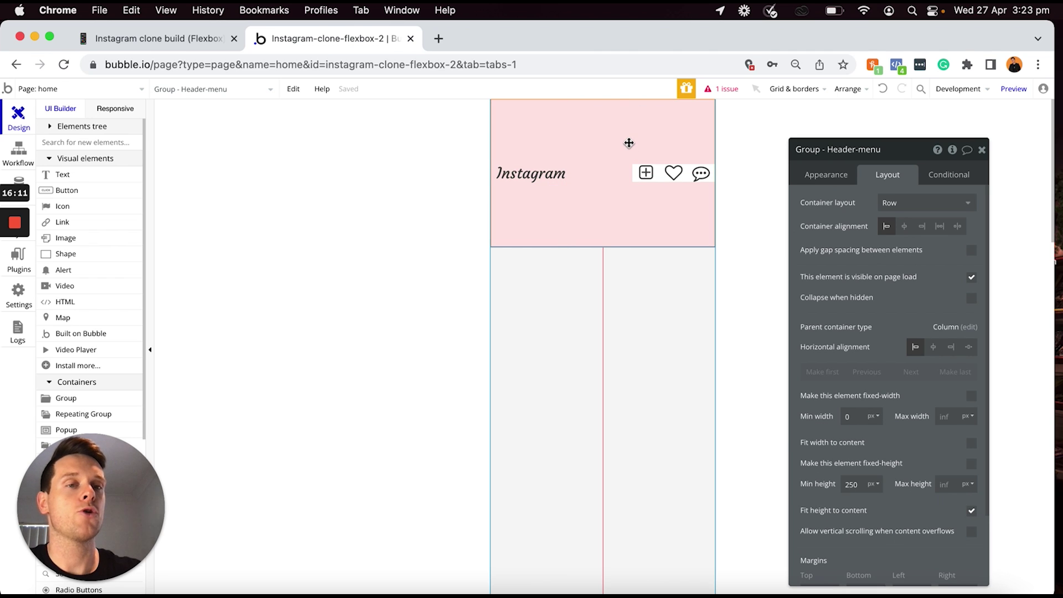
double_click(852, 484)
text(0)
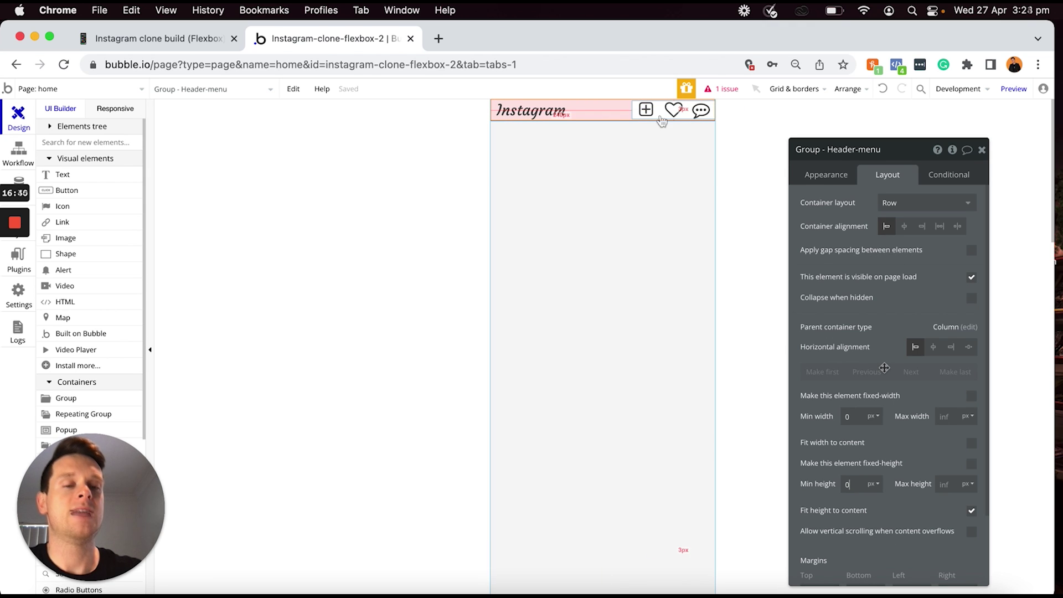
scroll(892, 369, down, 1)
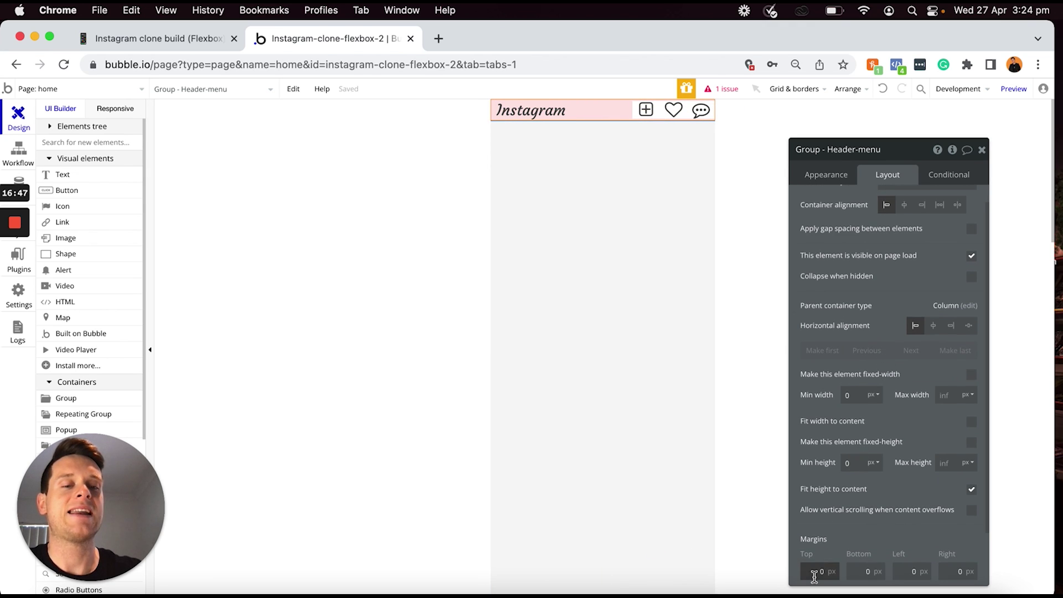
click(812, 572)
text(1)
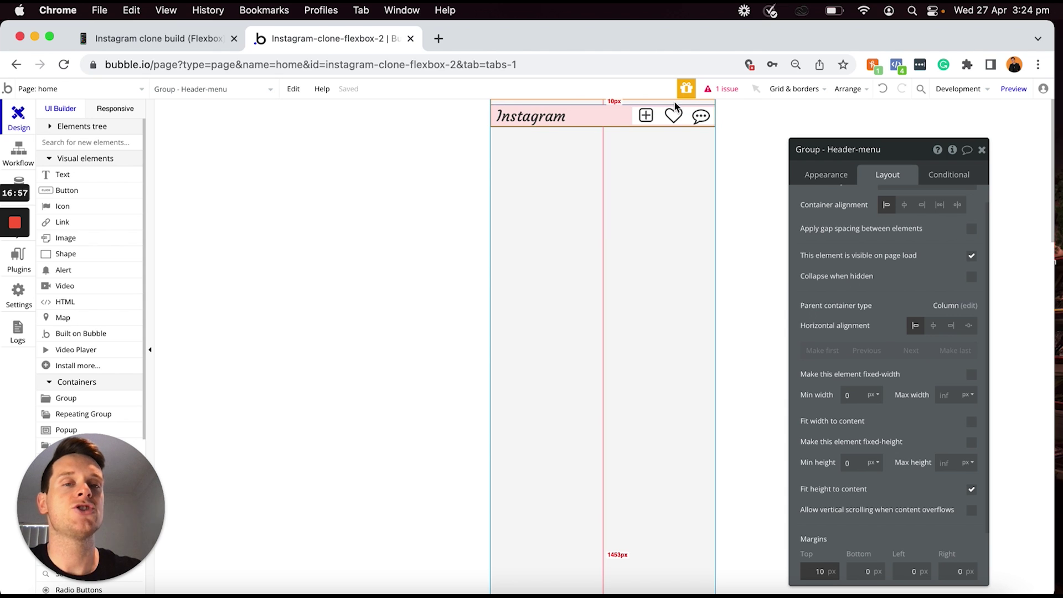
Add a repeating group about 300 px wide and 350 px tall to the page directly below the header menu
click(586, 170)
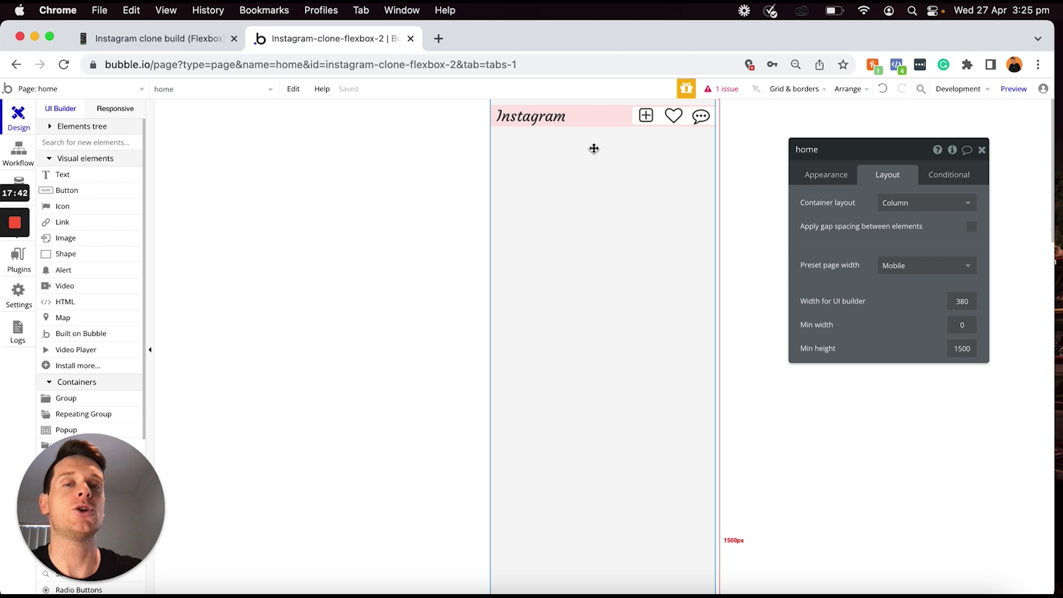
scroll(89, 208, down, 5)
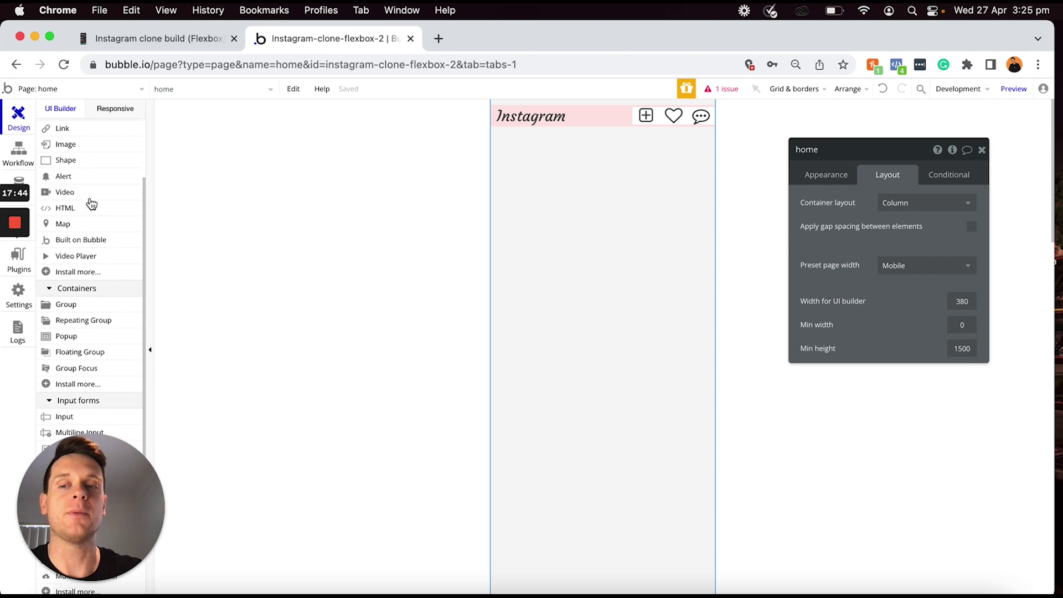
click(66, 314)
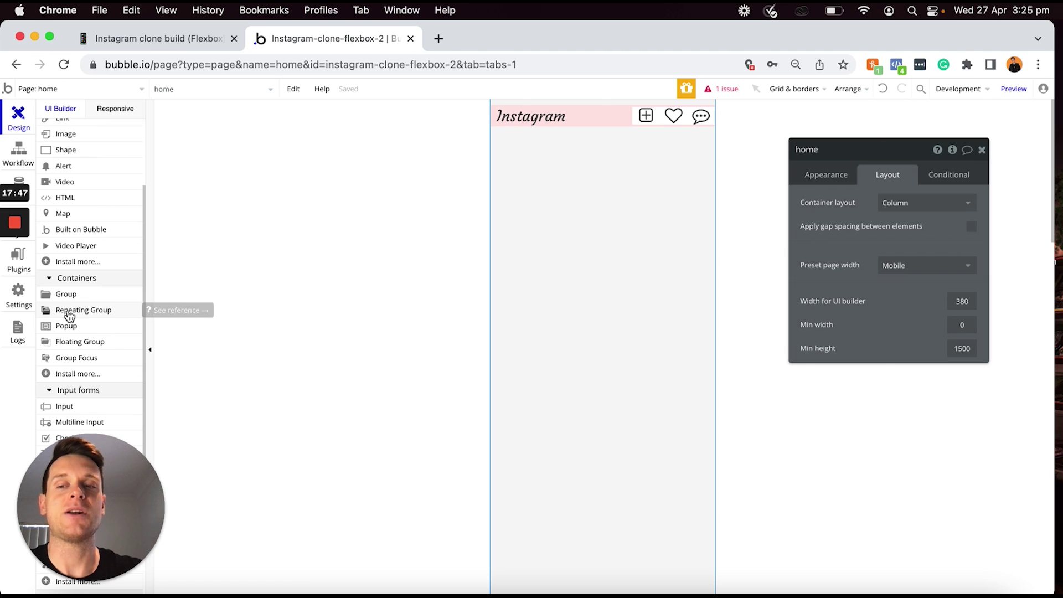
click(510, 192)
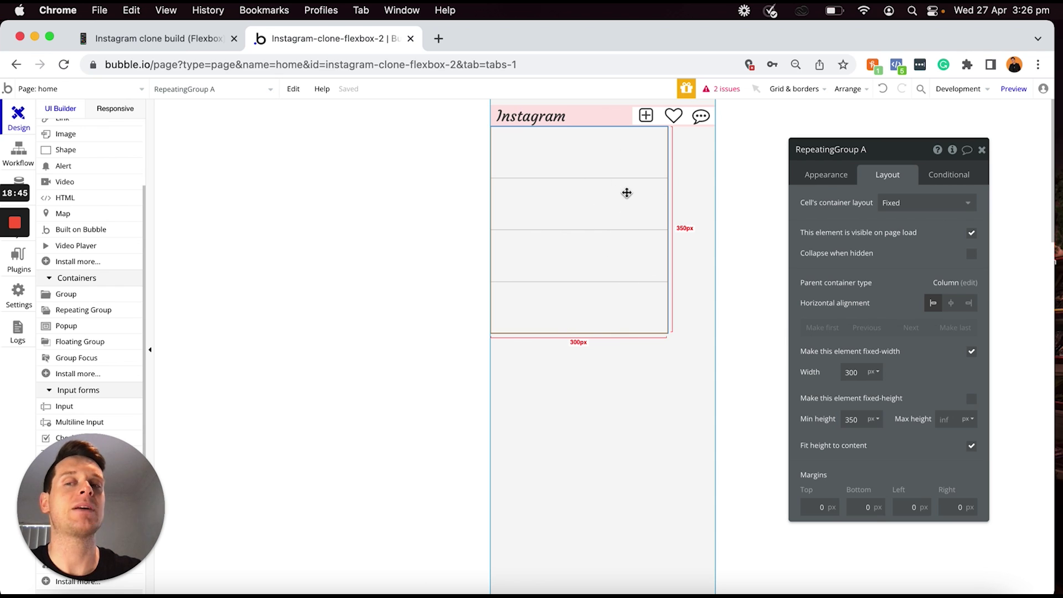
Set the repeating group's type of content to Post and its data source to a search for Posts
click(824, 176)
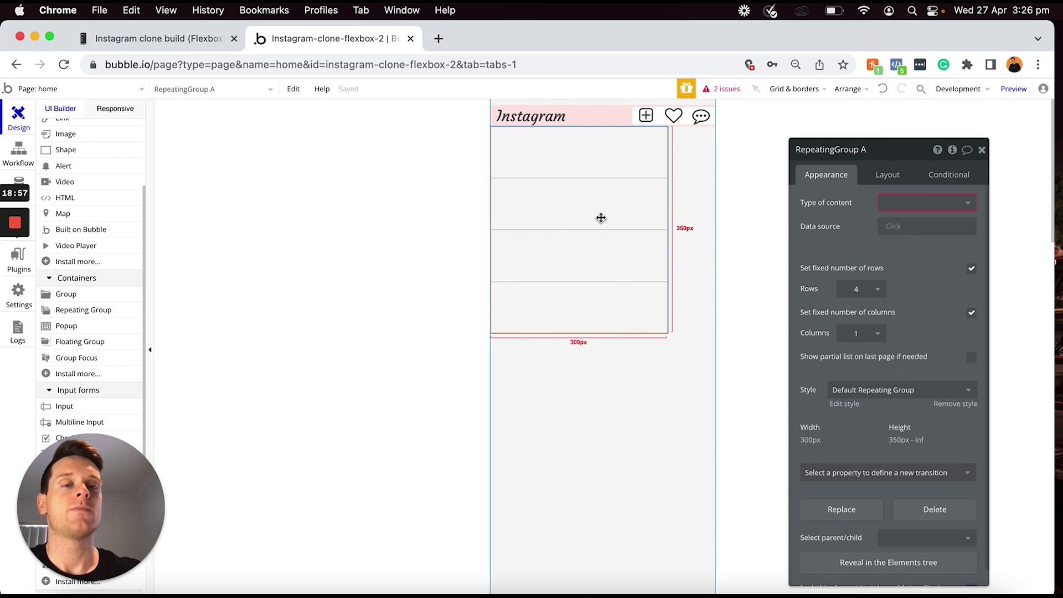
click(895, 204)
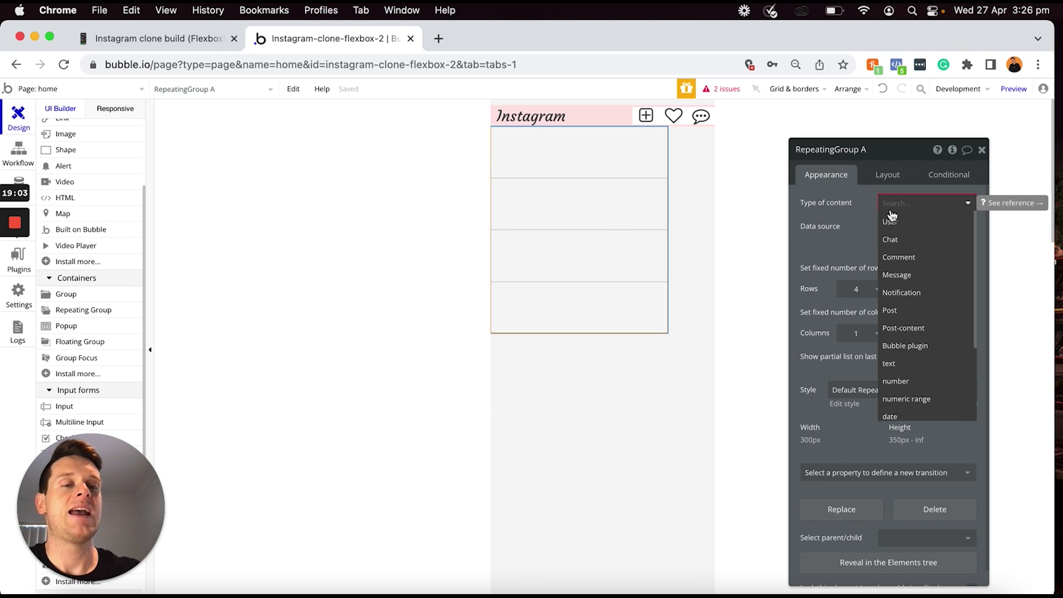
click(903, 314)
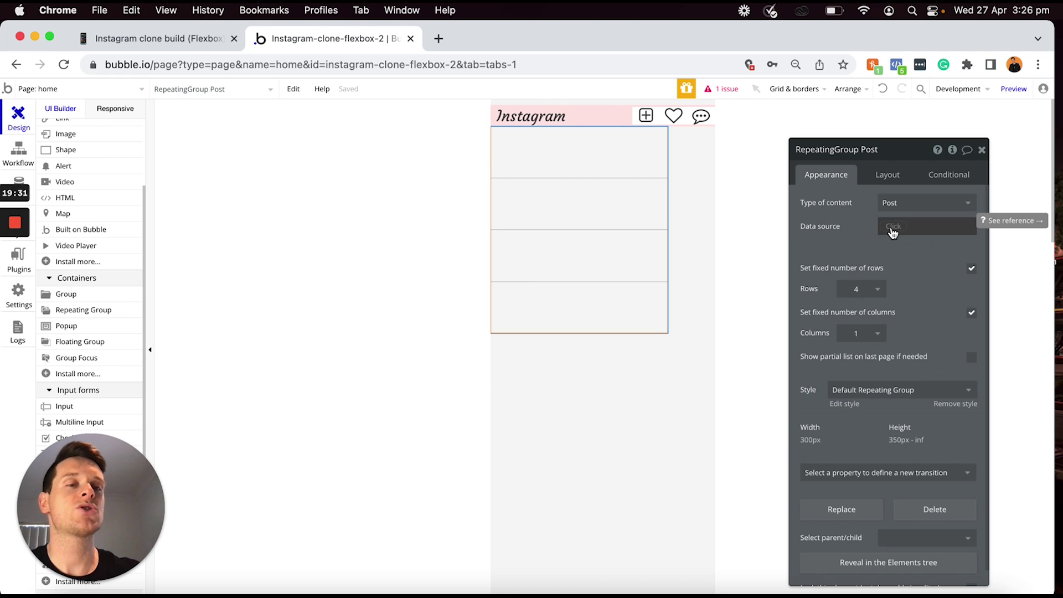
click(892, 229)
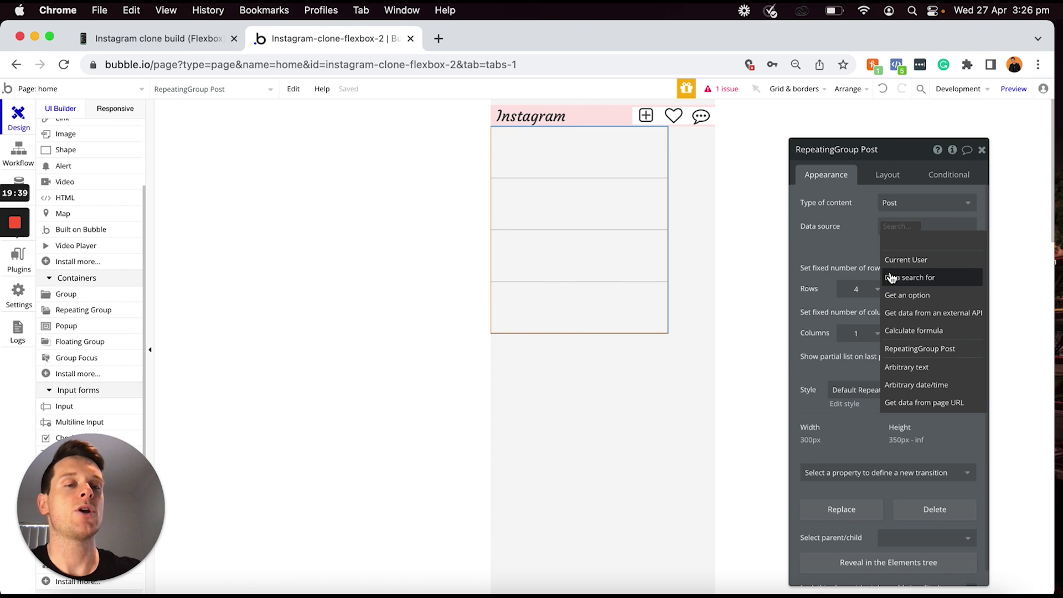
click(911, 279)
click(760, 181)
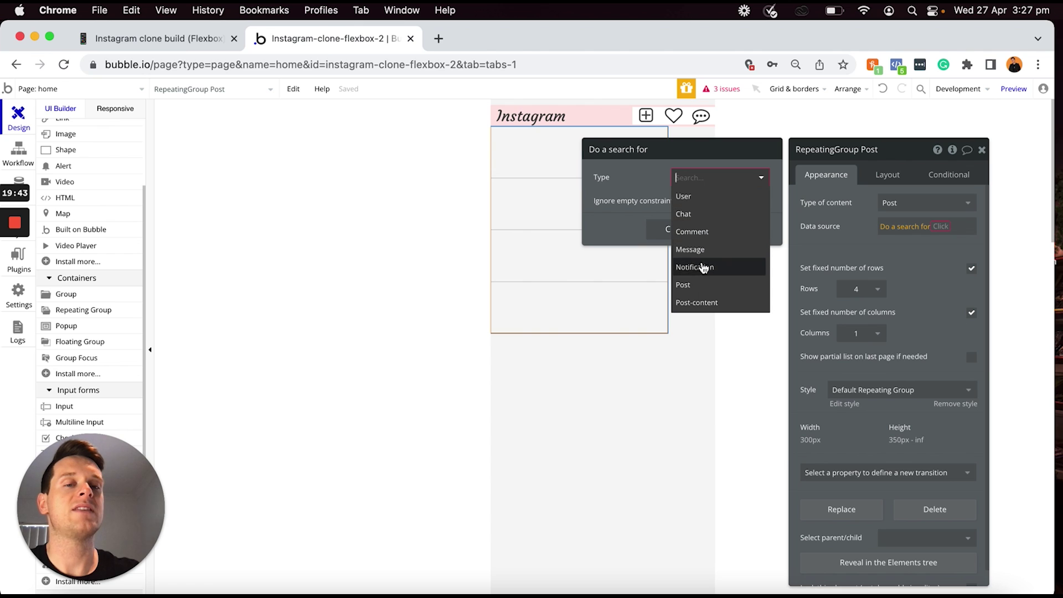
click(696, 284)
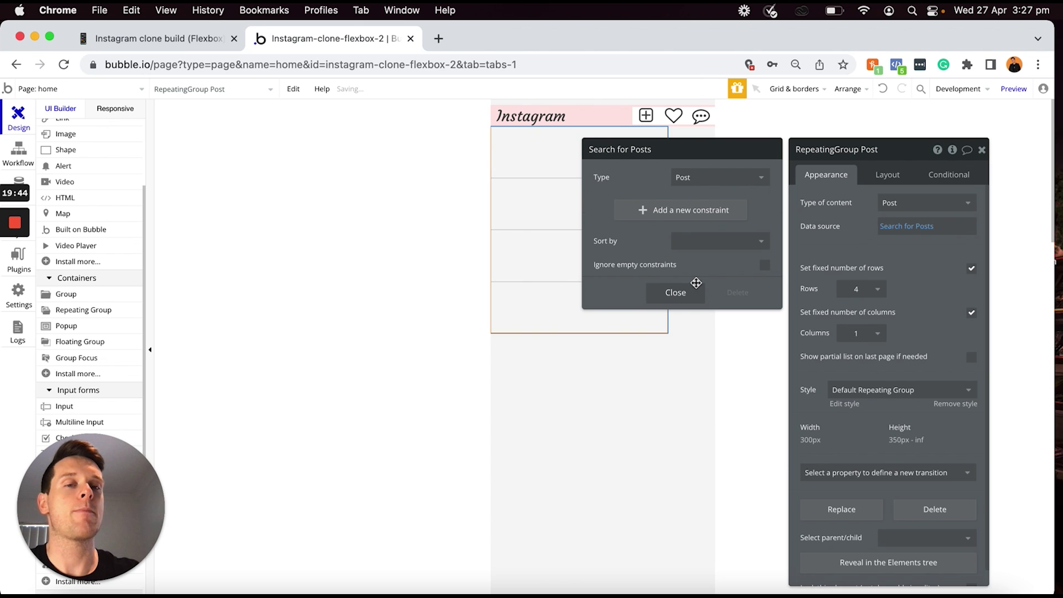
Constrain the post search to entries whose Created By is in Current User's Following
click(650, 214)
click(611, 206)
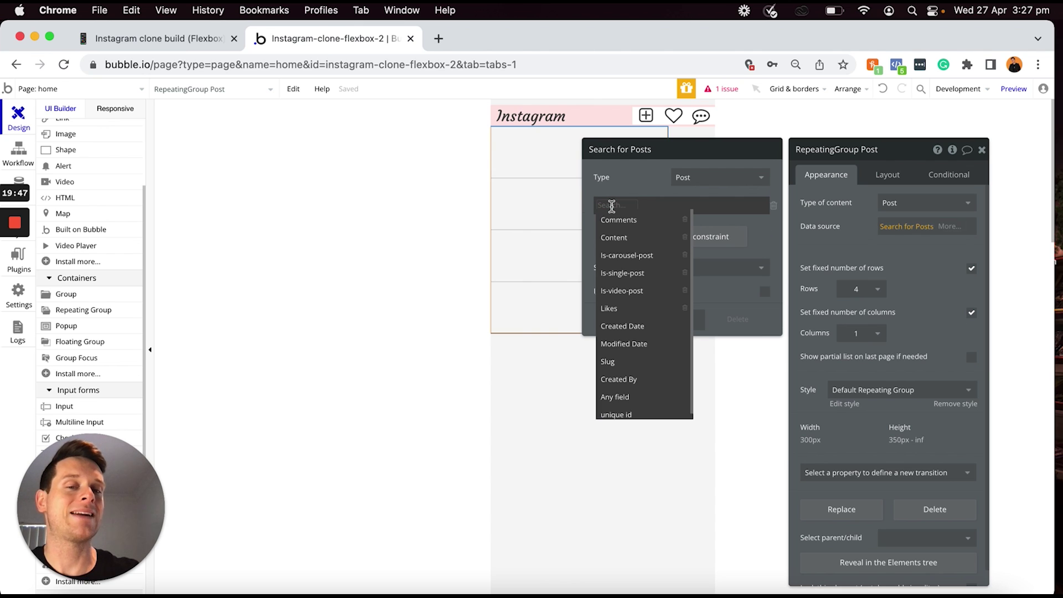
click(634, 382)
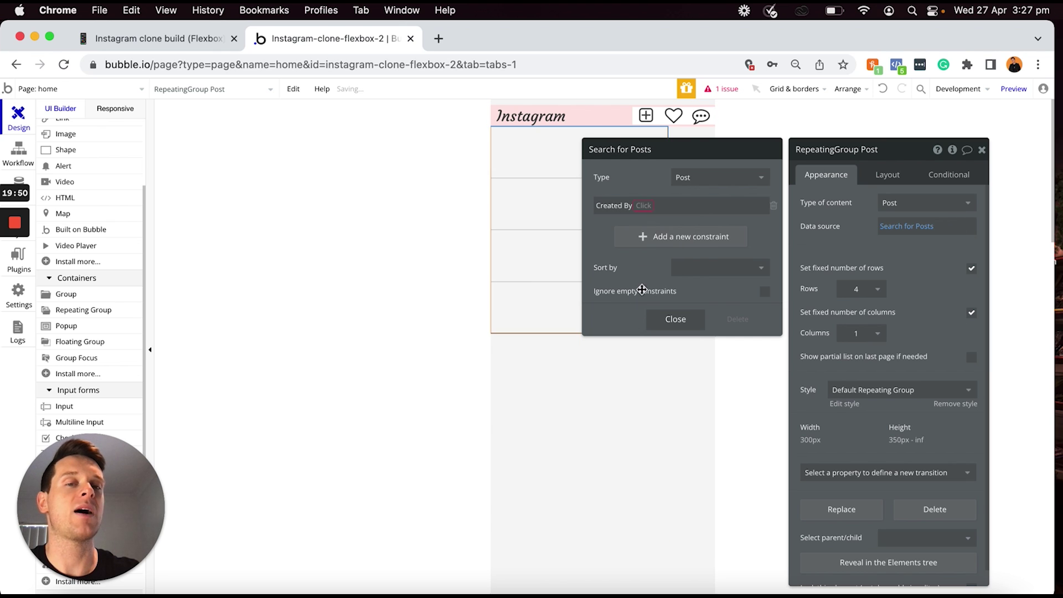
click(644, 208)
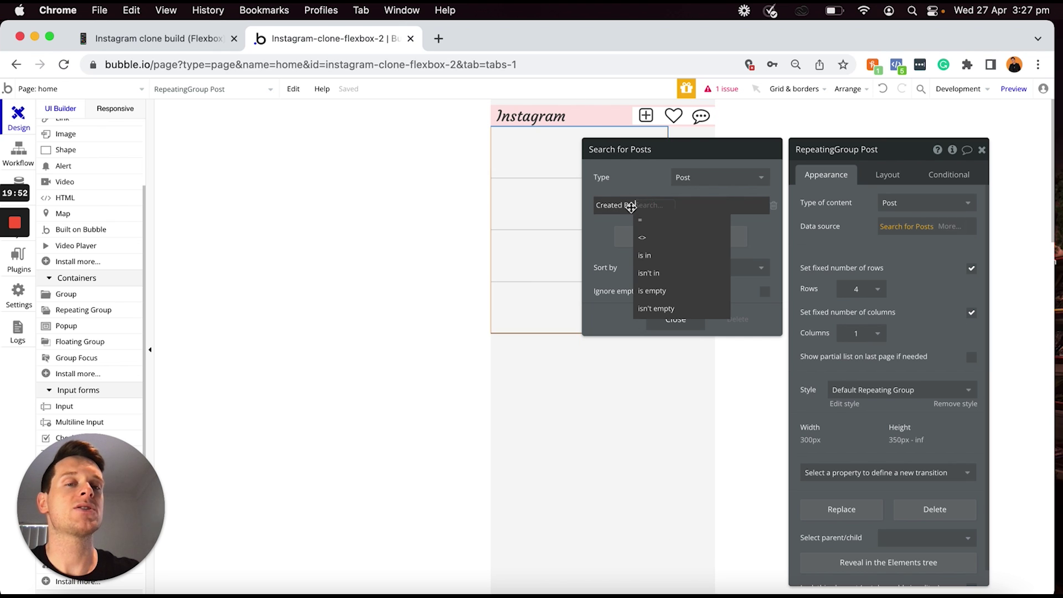
click(648, 256)
click(665, 221)
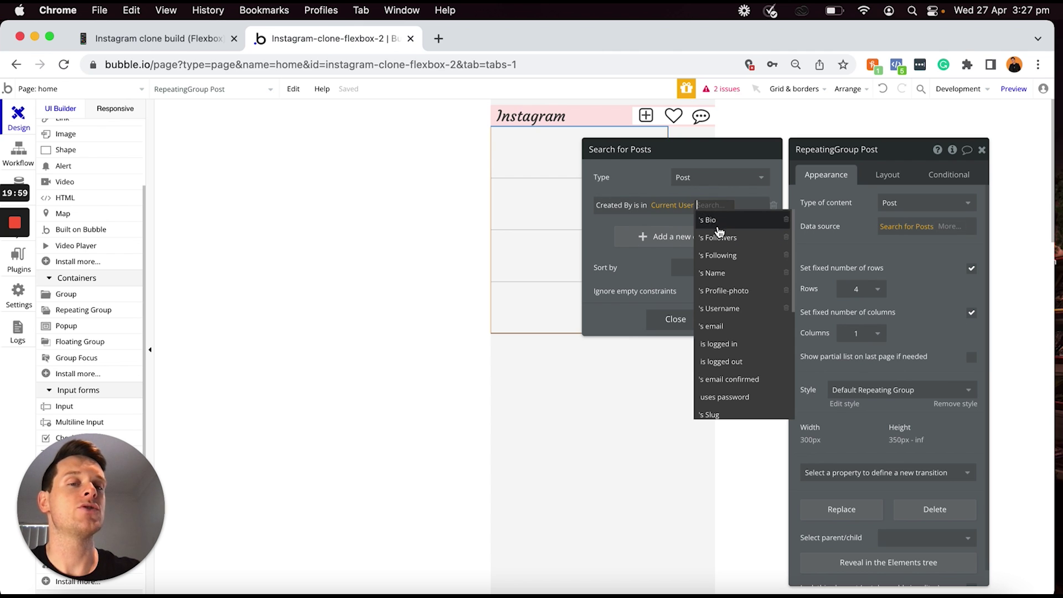
click(727, 260)
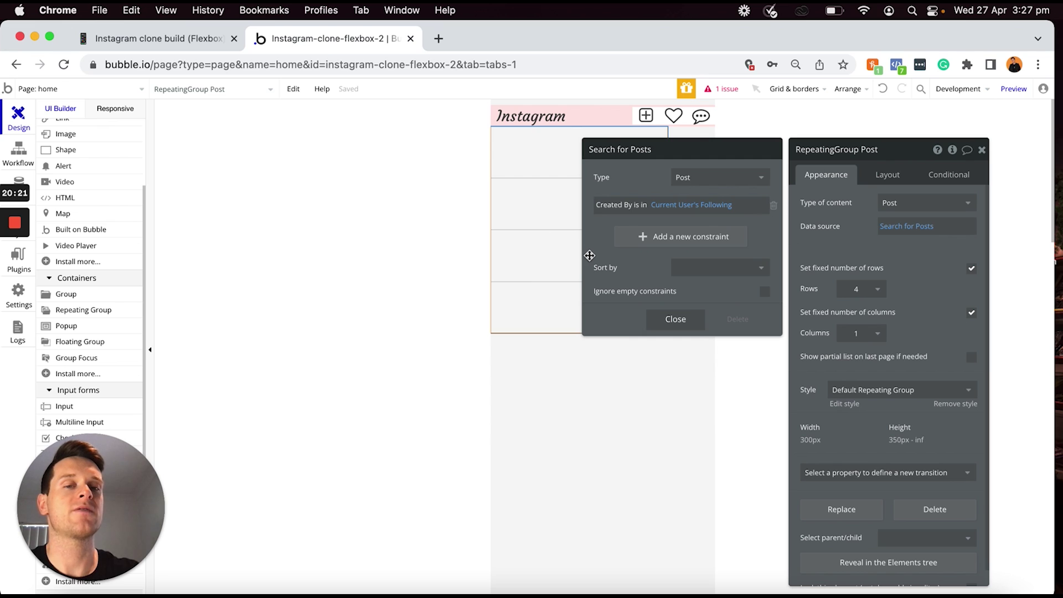
Sort the followed users' post search by Created Date with Descending set to "yes", and close the search settings
click(702, 268)
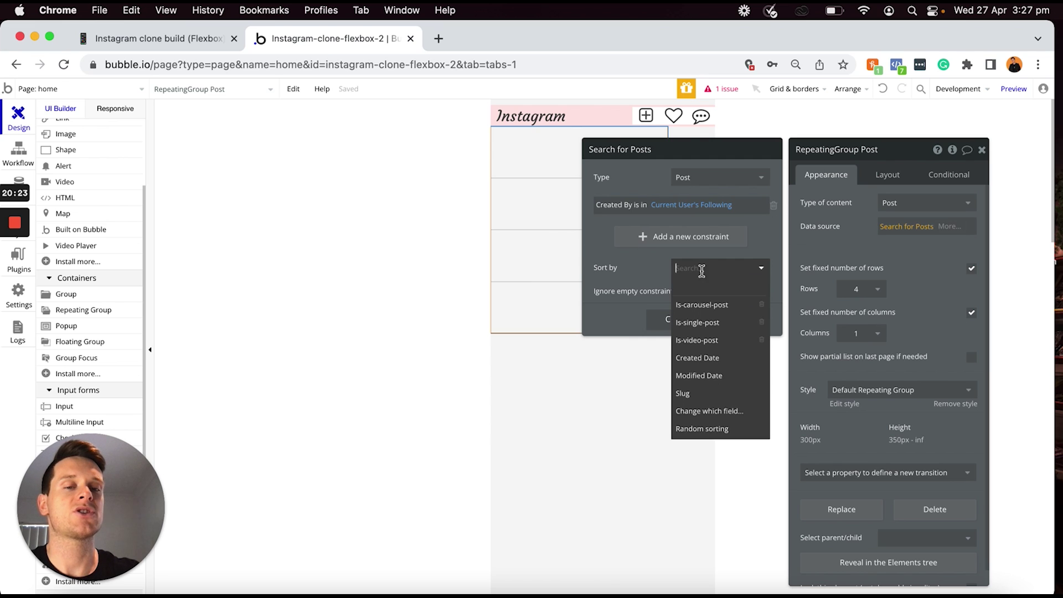
click(705, 358)
click(687, 291)
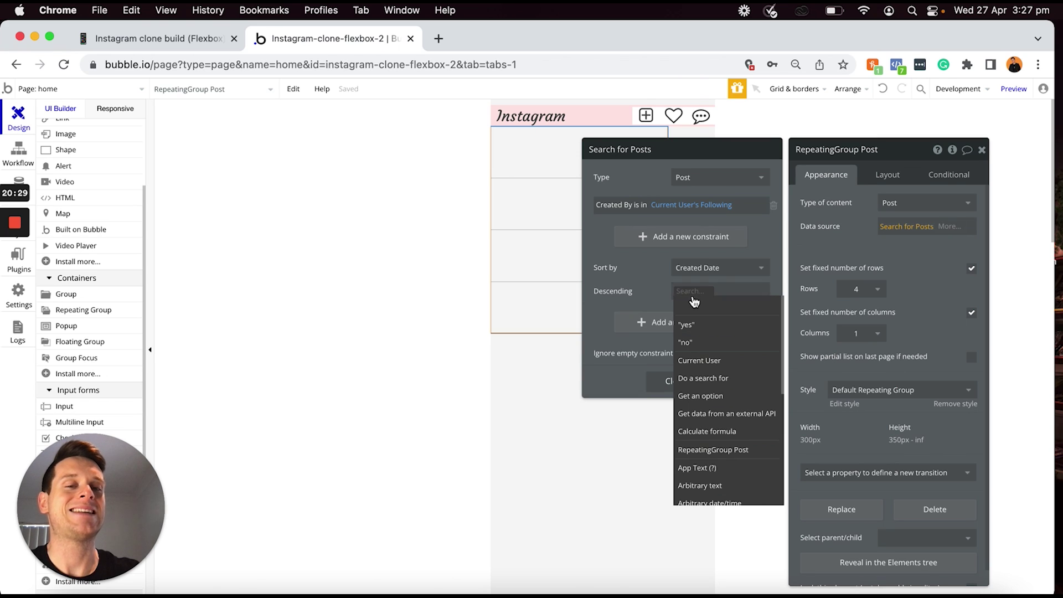
click(696, 326)
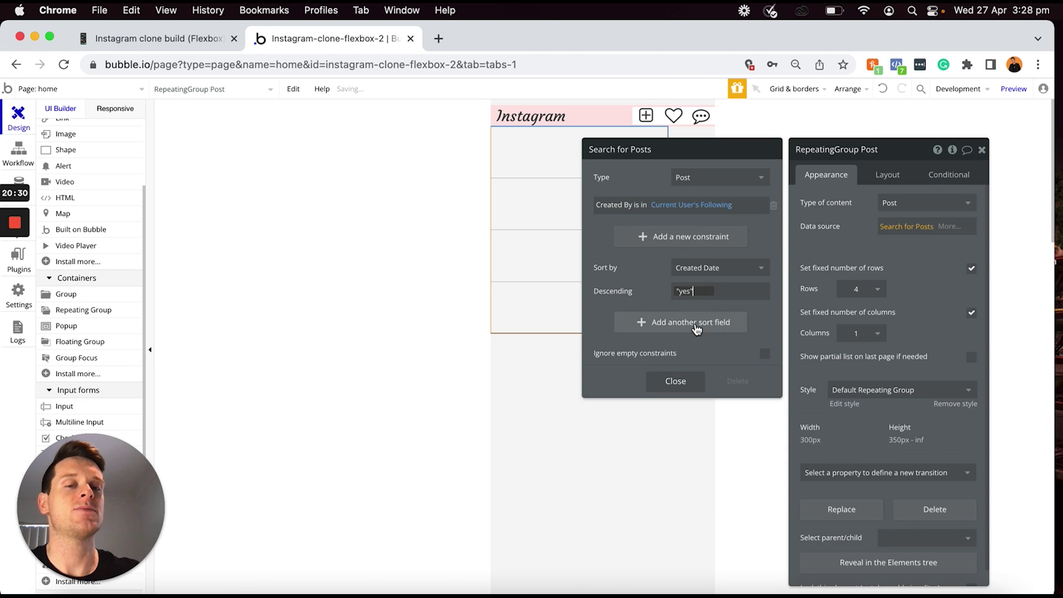
click(686, 275)
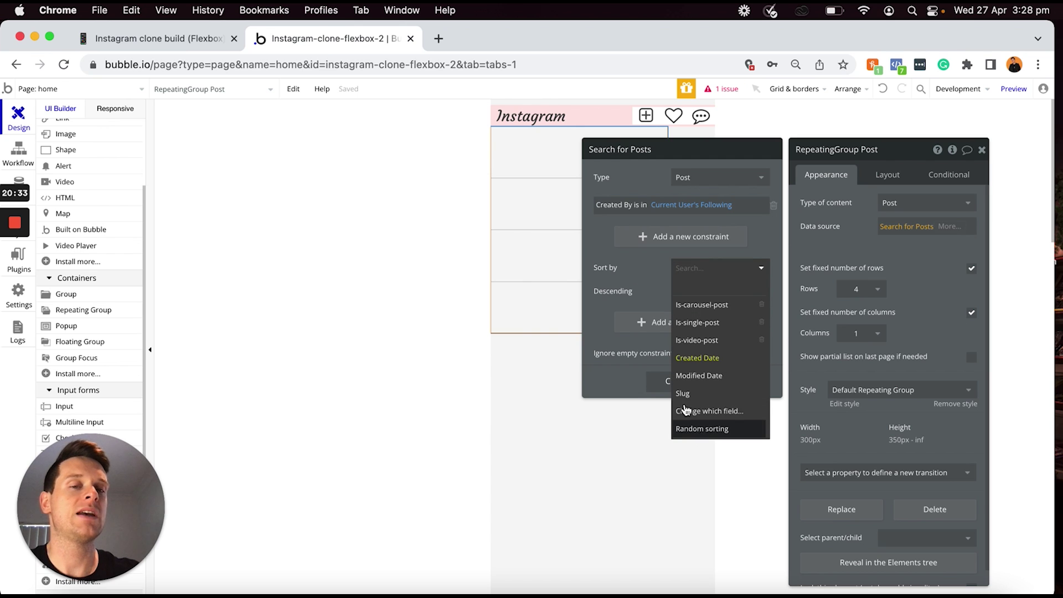
click(641, 283)
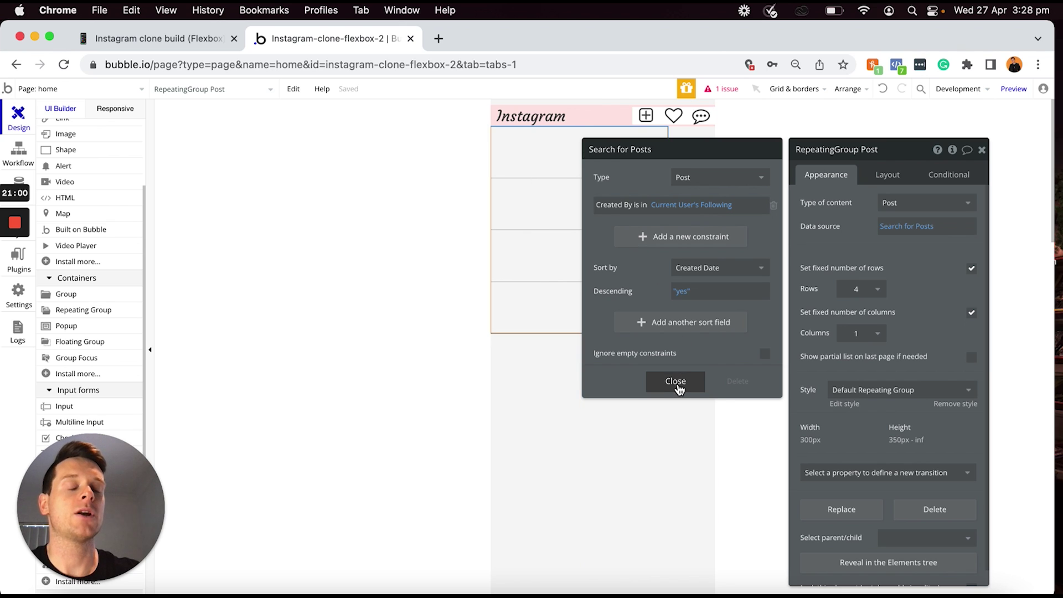
click(712, 382)
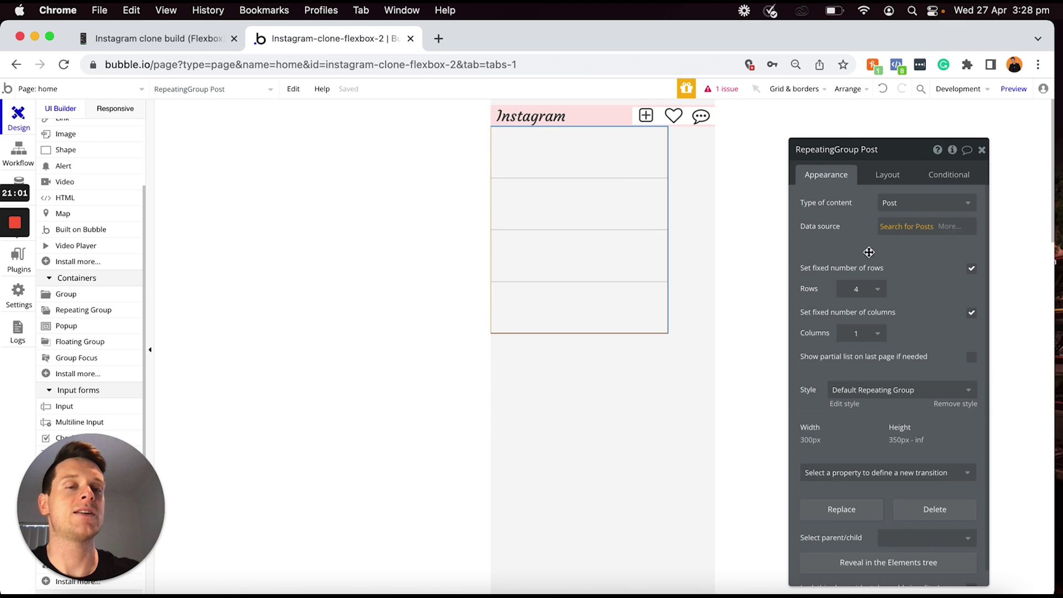
Extend the repeating group's data source with "merged with" and a second search of type Post
click(949, 232)
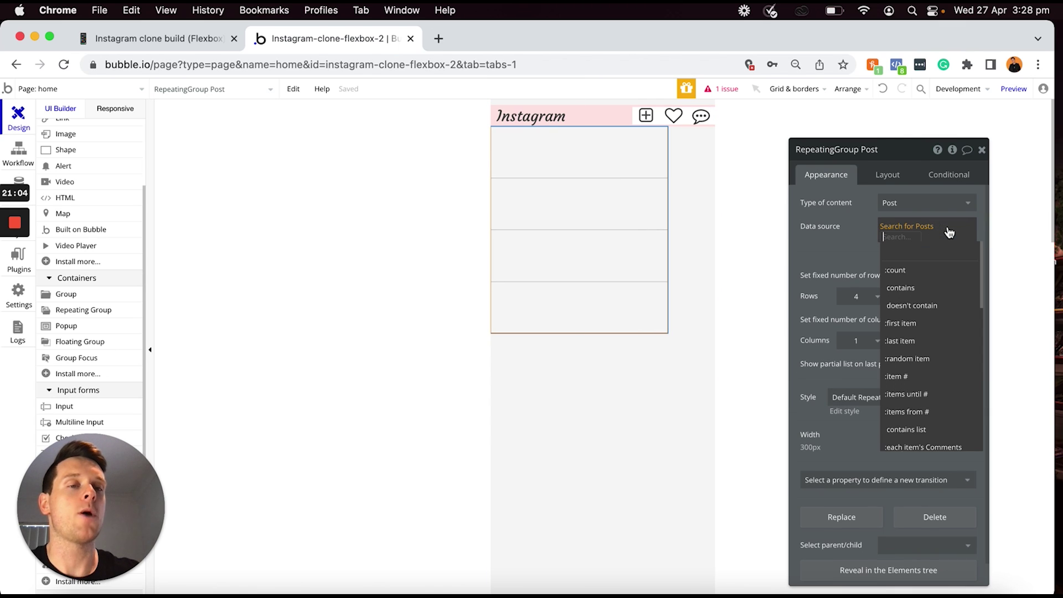
text(mer)
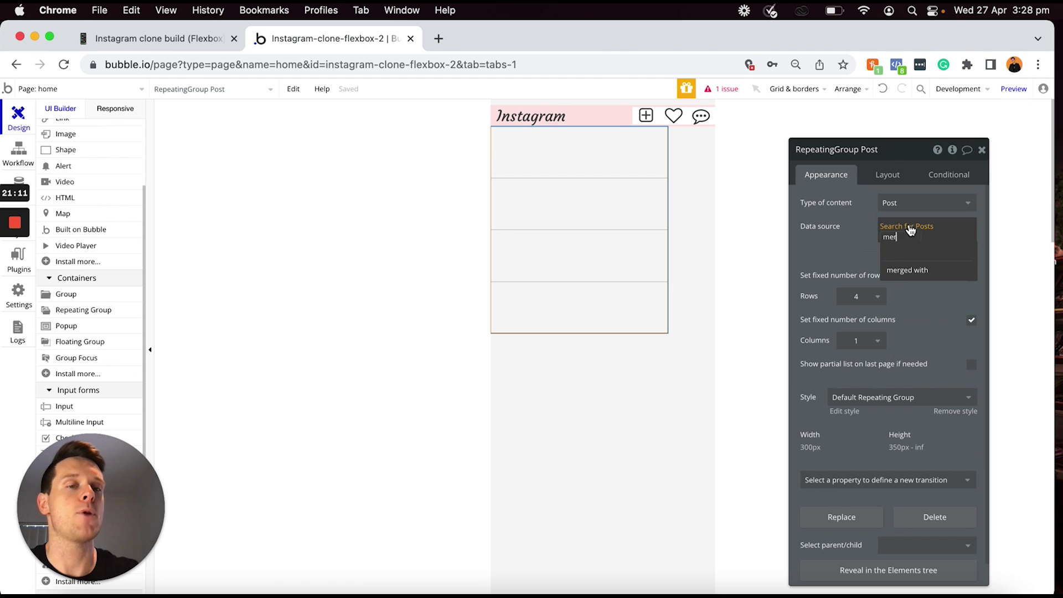
click(909, 275)
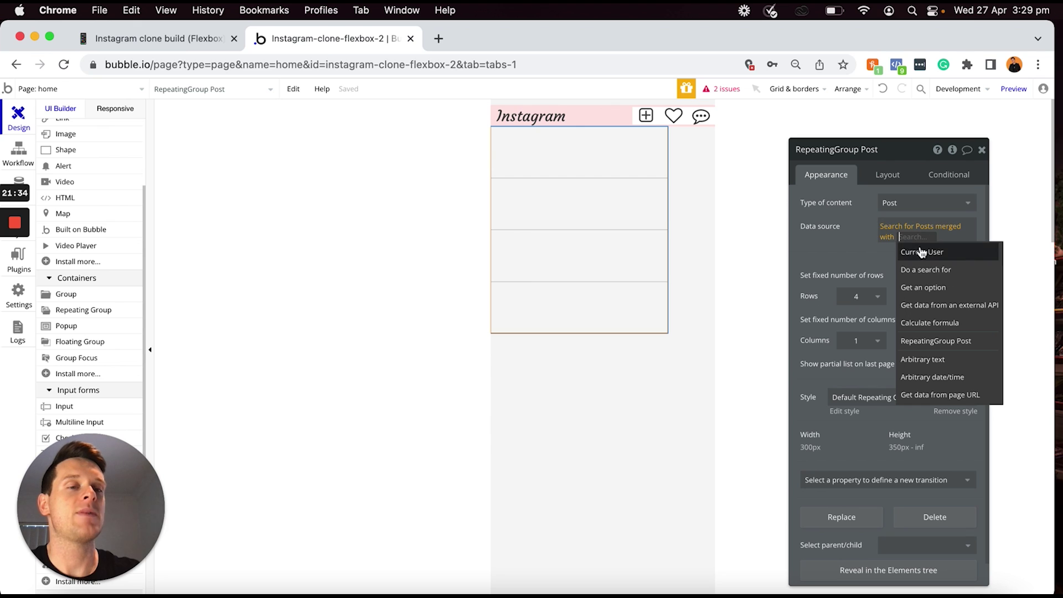
click(929, 270)
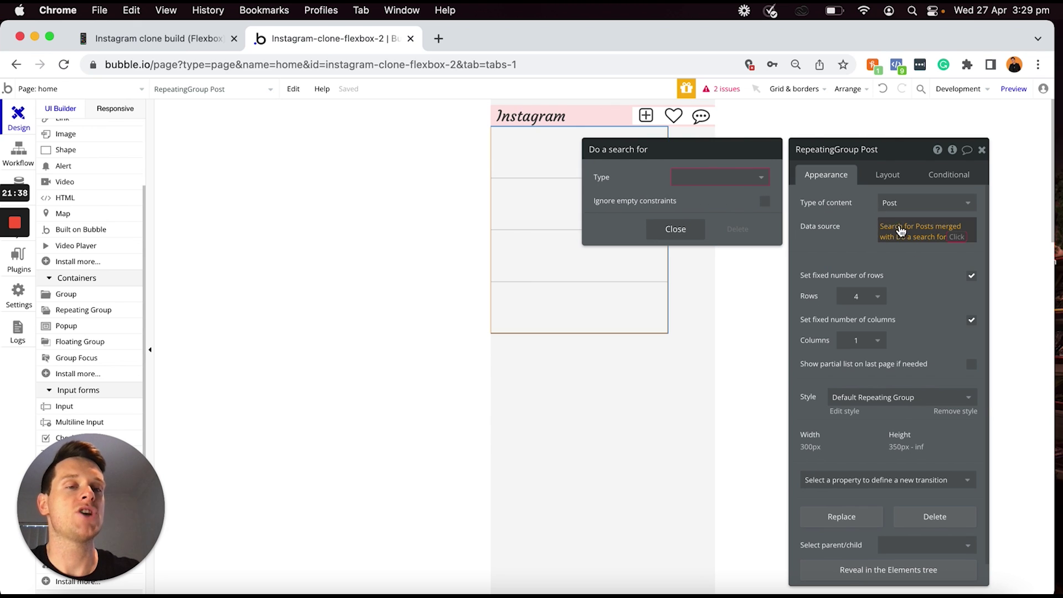
click(760, 182)
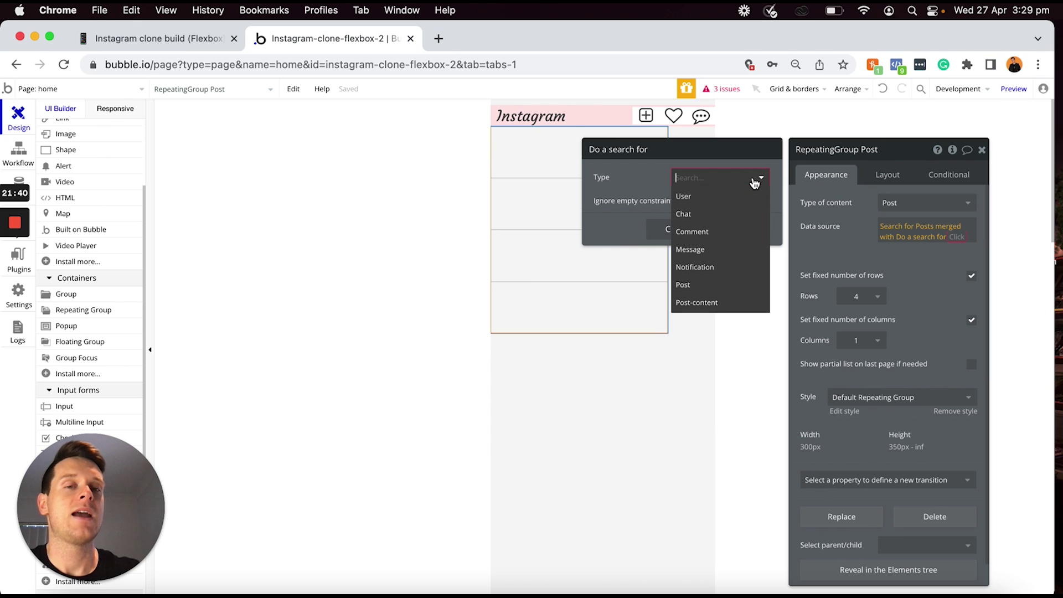
click(699, 292)
Add a constraint to the second post search so that Created By = Current User
click(636, 213)
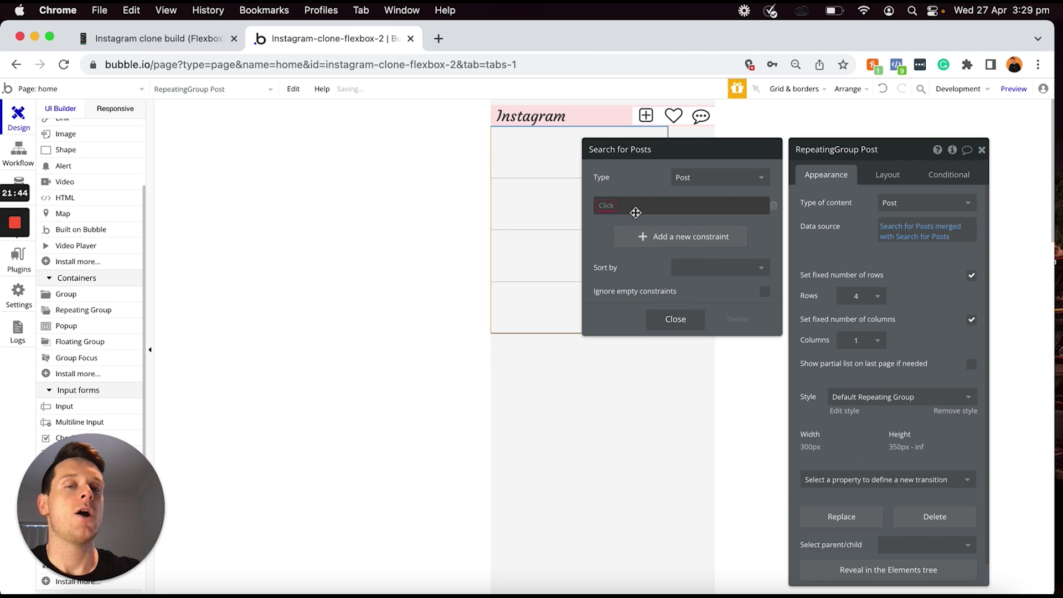
click(610, 208)
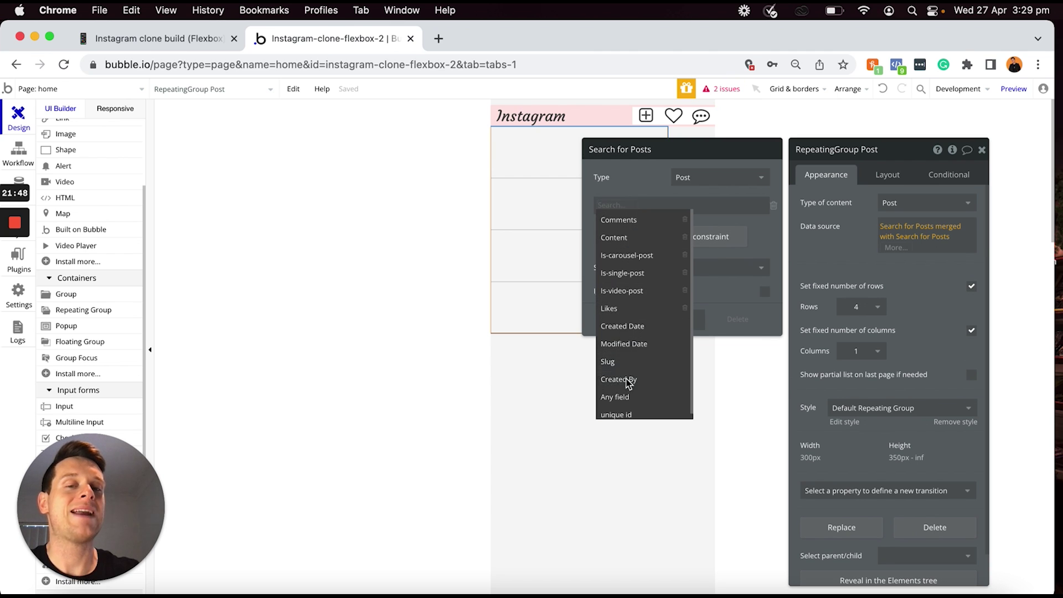
click(615, 380)
click(644, 206)
click(649, 223)
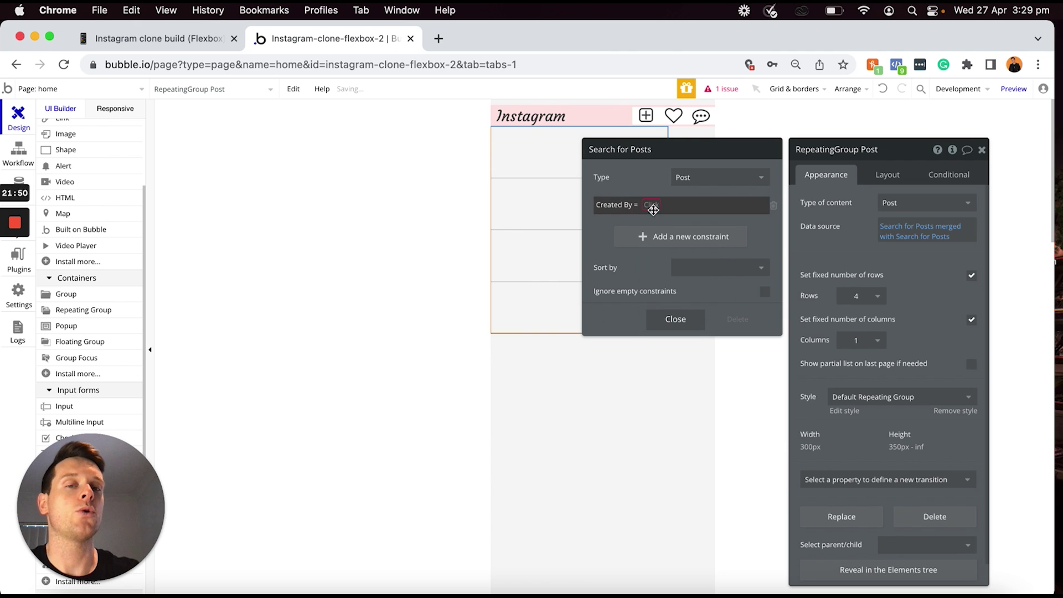
click(654, 204)
click(660, 224)
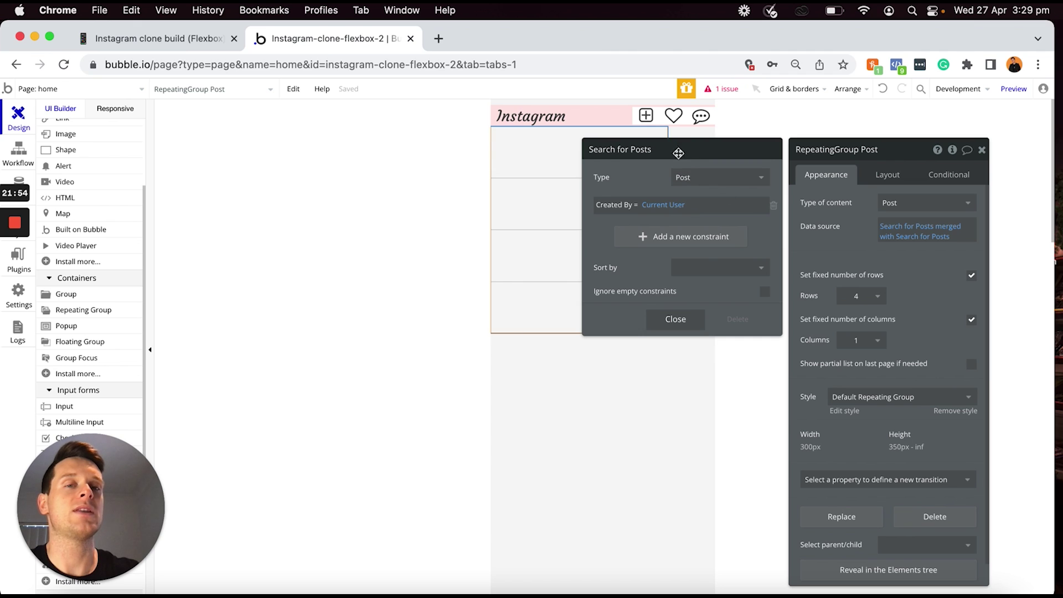
Sort the second post search by Created Date with Descending set to "yes", and close its settings
click(762, 268)
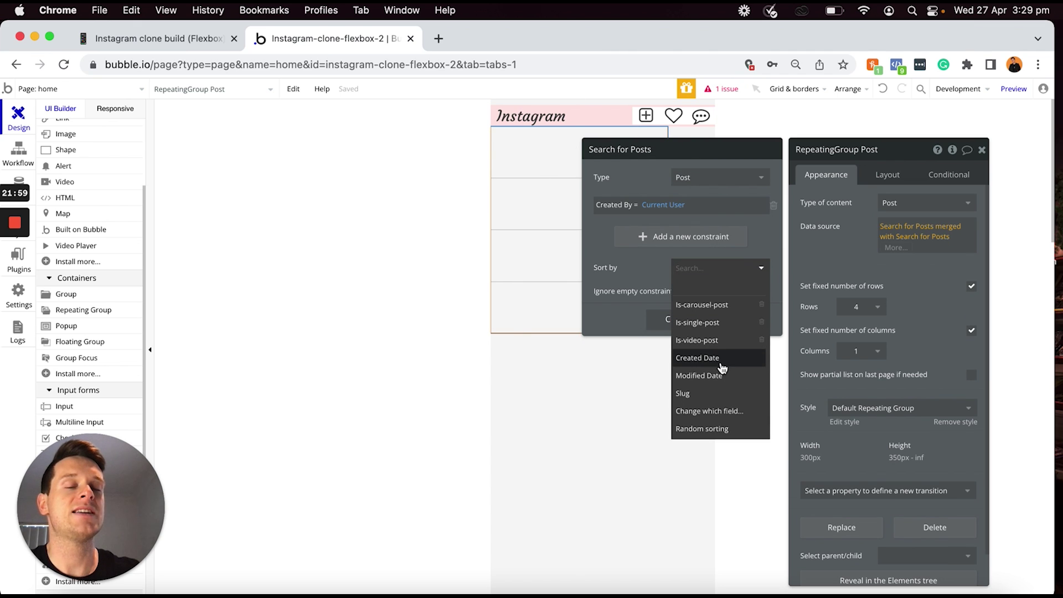
click(697, 358)
click(693, 291)
click(696, 324)
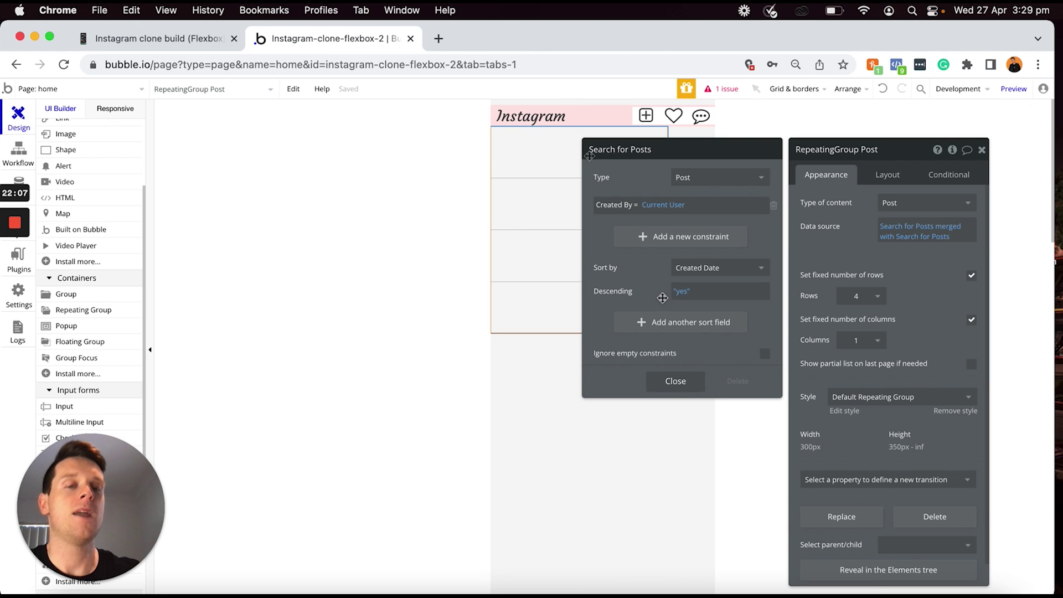
click(669, 383)
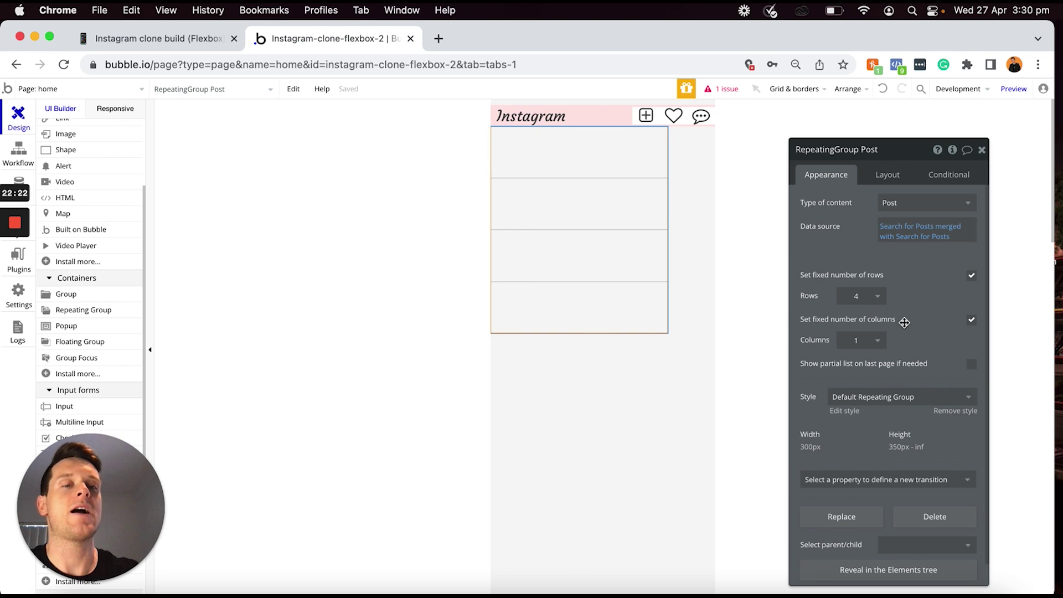
Turn off the repeating group's fixed number of rows and set the minimum row height to 400 px
click(972, 276)
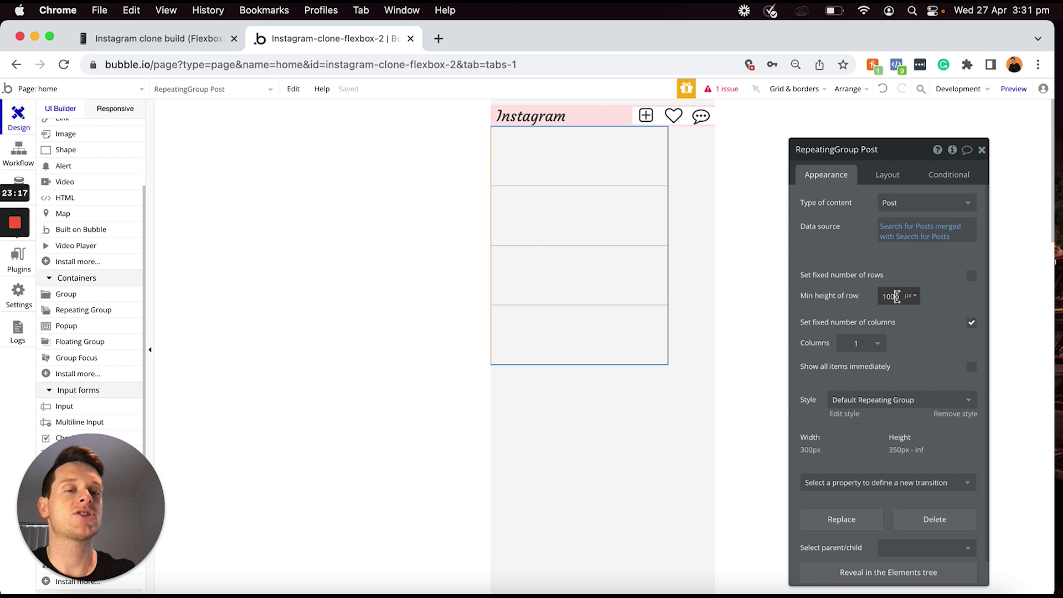
text(400)
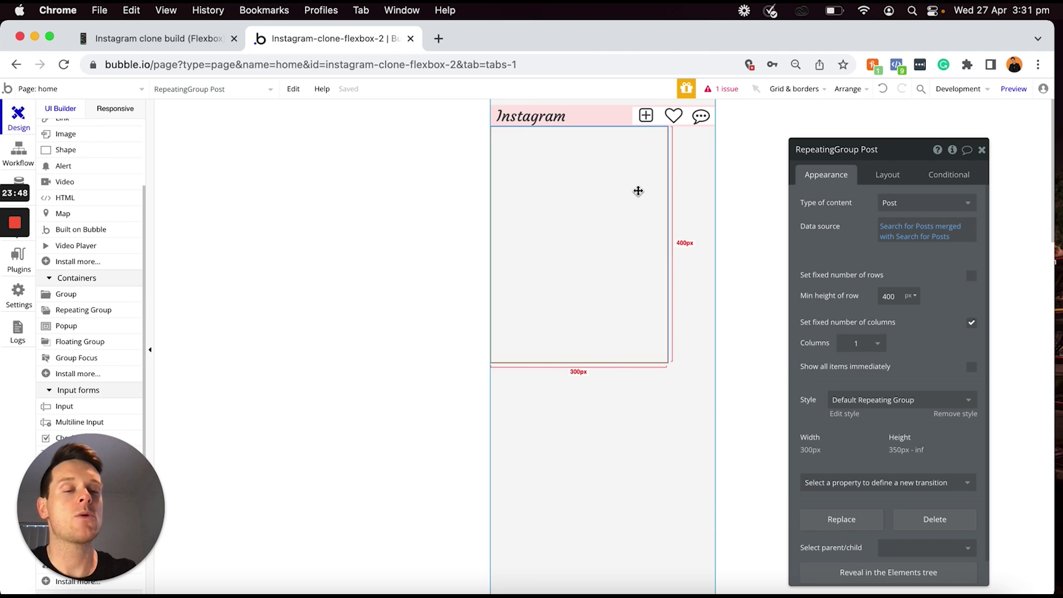
click(940, 415)
click(684, 459)
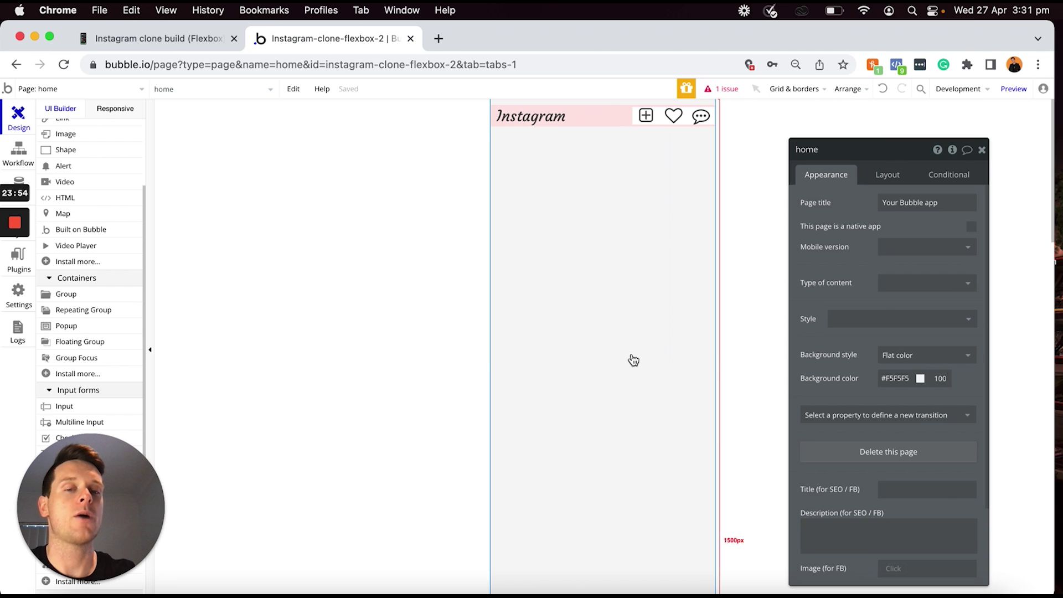
Remove the preset style from the post repeating group and give all its borders a Solid style
click(556, 265)
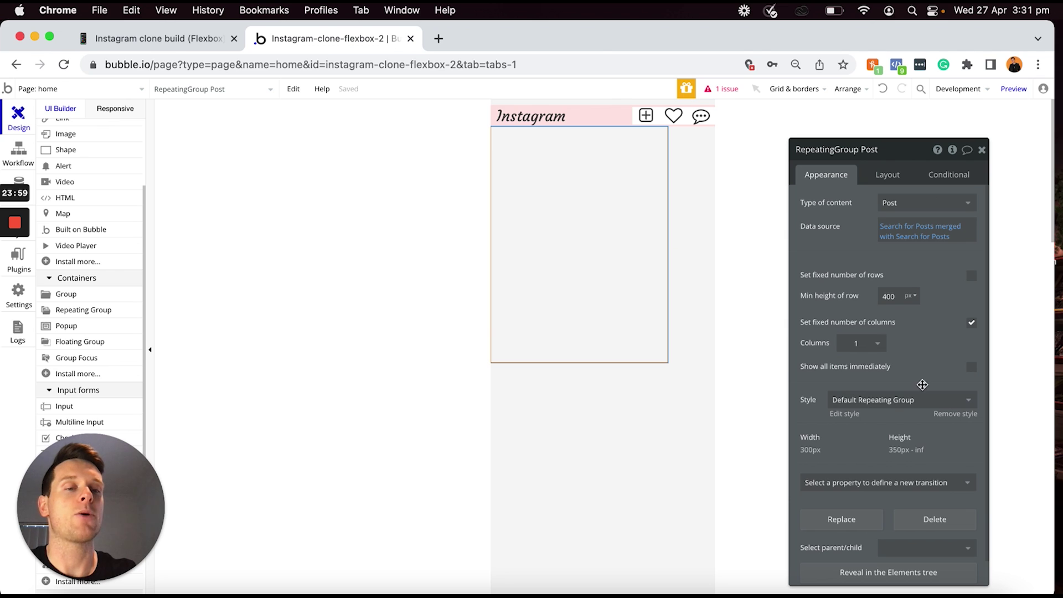
click(955, 414)
scroll(900, 382, down, 1)
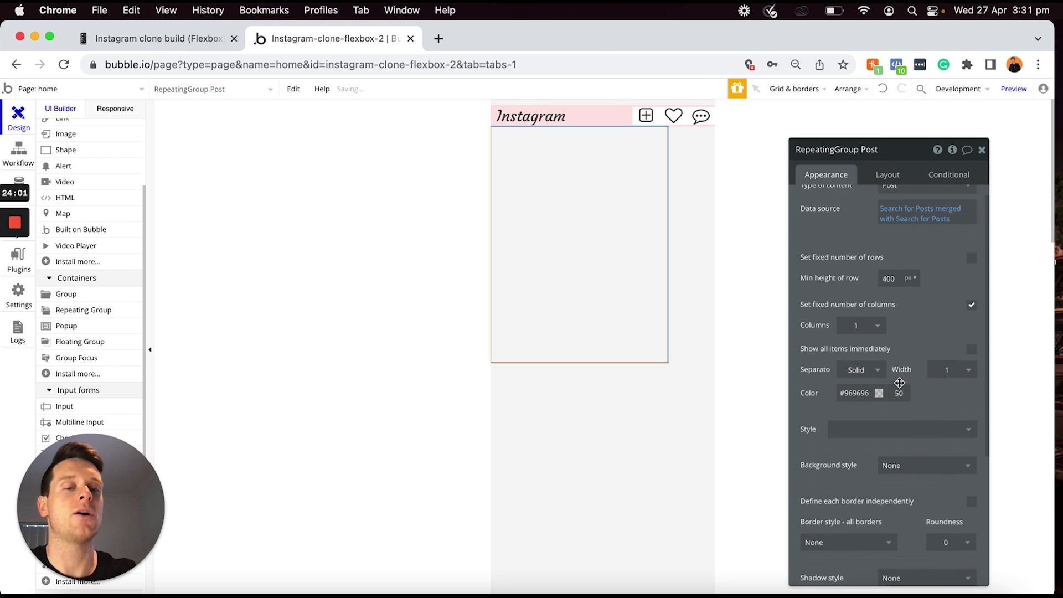
scroll(899, 383, down, 2)
click(826, 467)
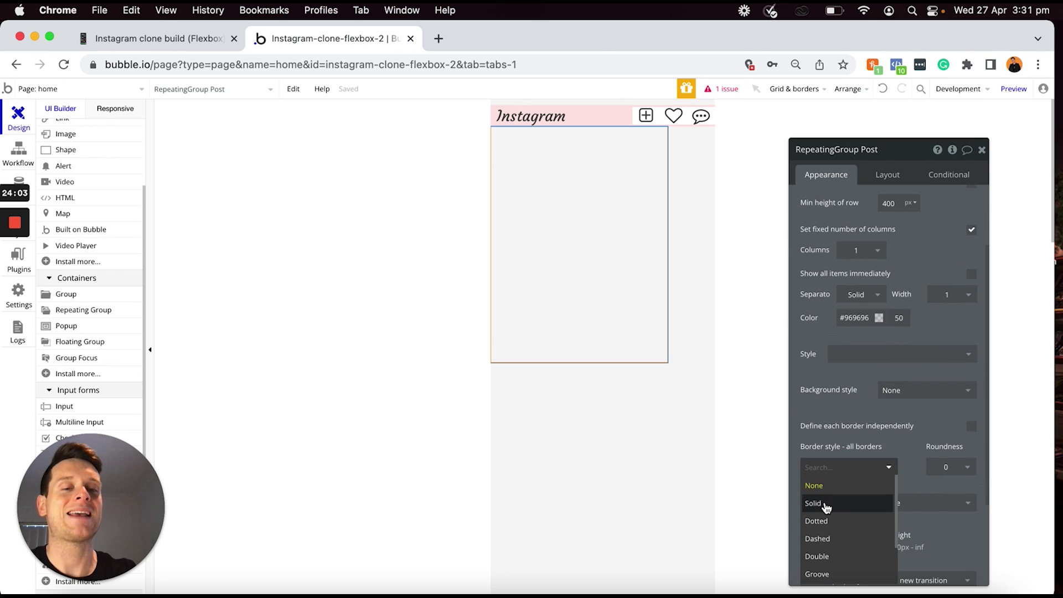
click(827, 507)
click(648, 418)
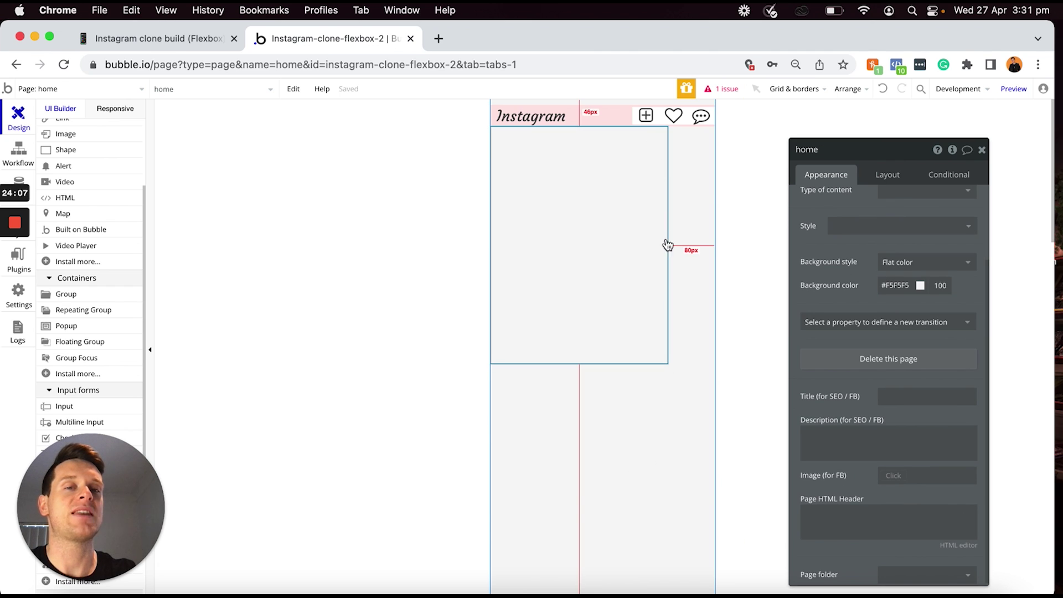
Set the repeating group's cell layout to Column, make its width non-fixed and set the minimum width to 0 px
click(611, 208)
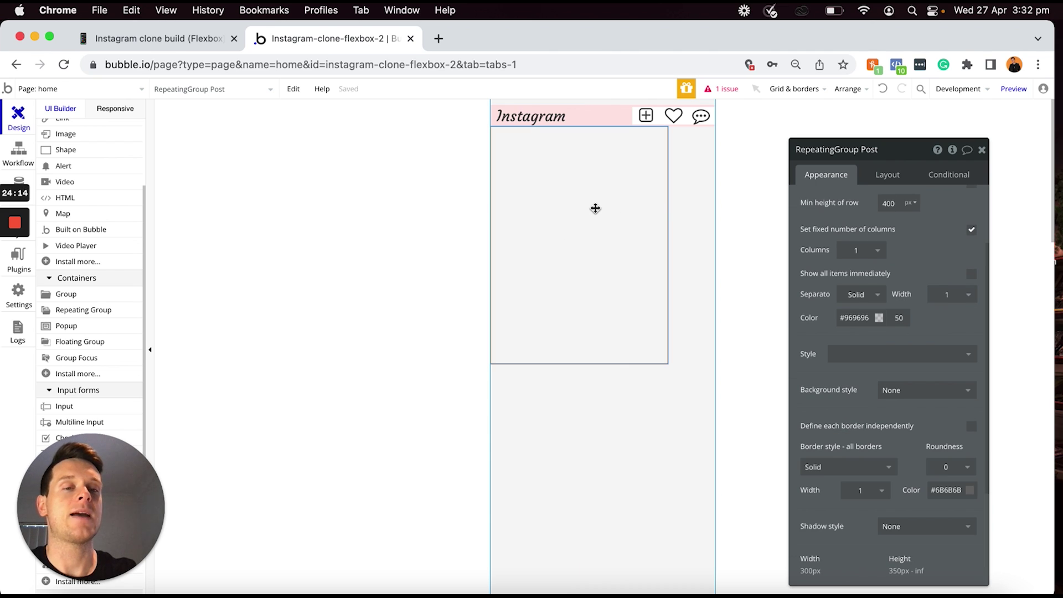
scroll(913, 280, up, 3)
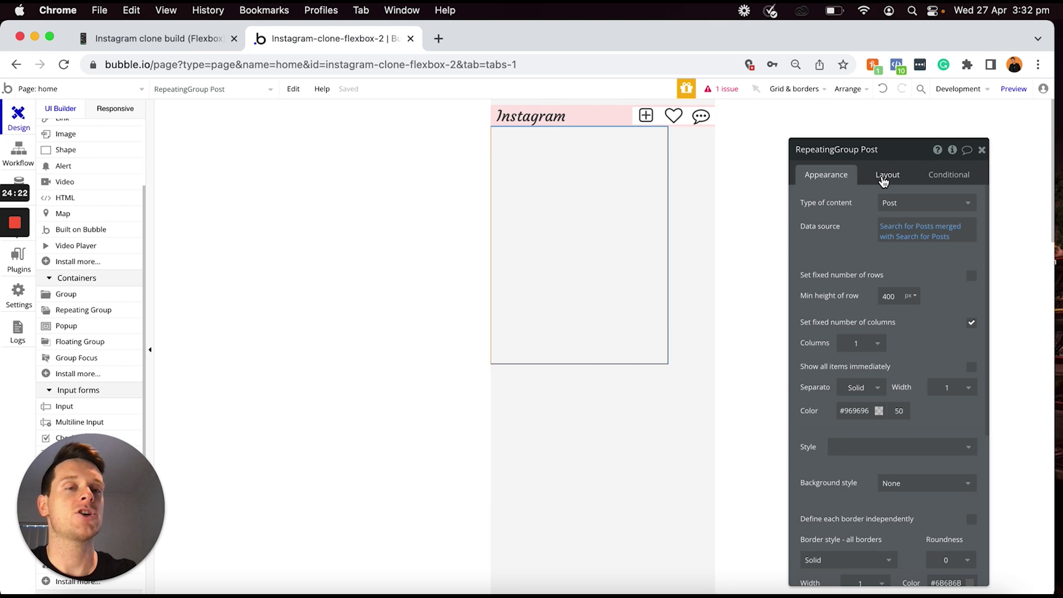
click(886, 176)
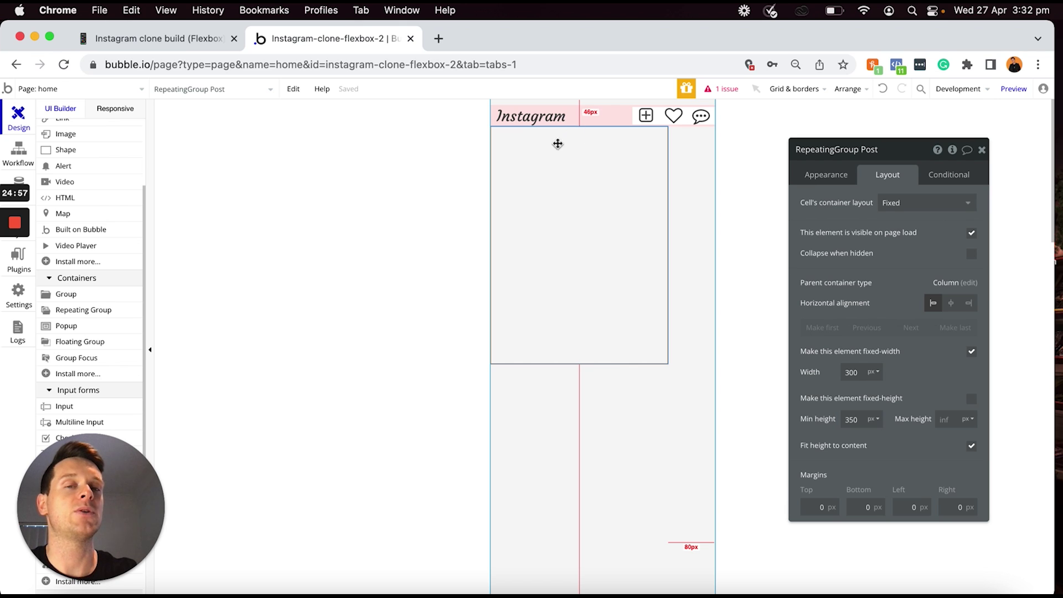
click(966, 203)
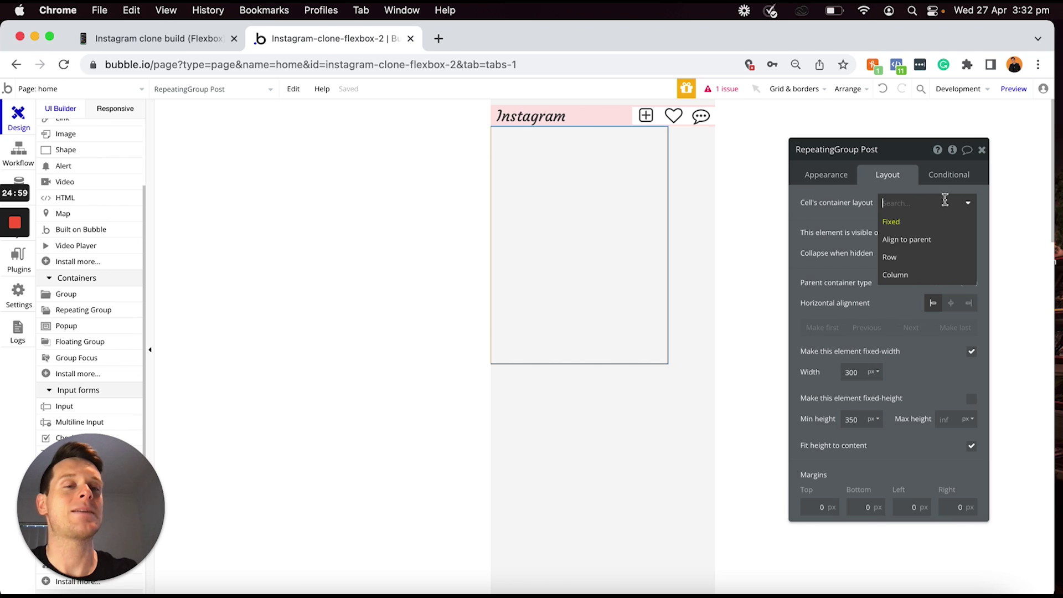
click(908, 277)
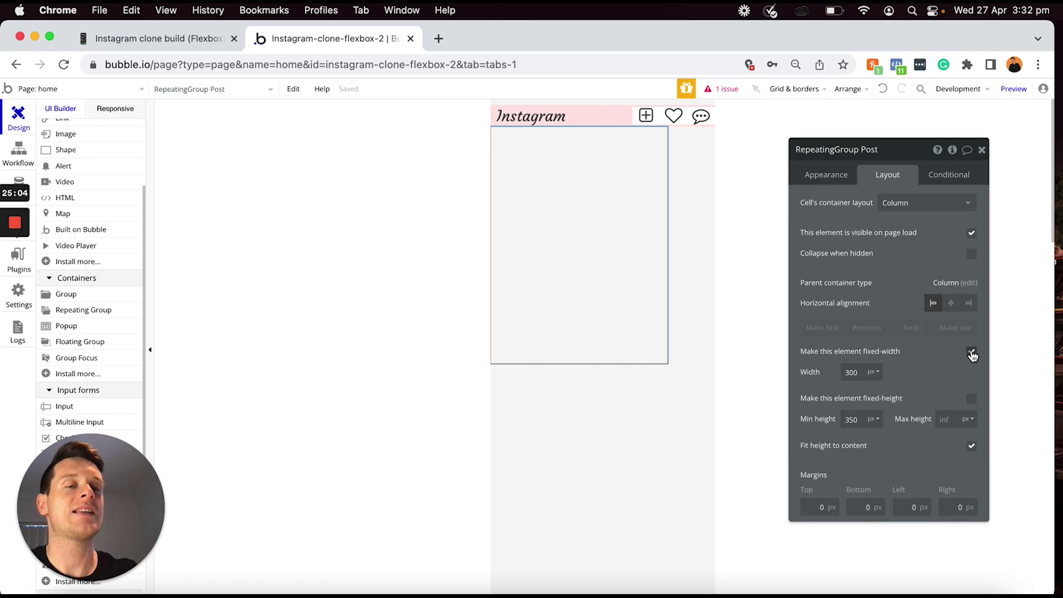
click(972, 353)
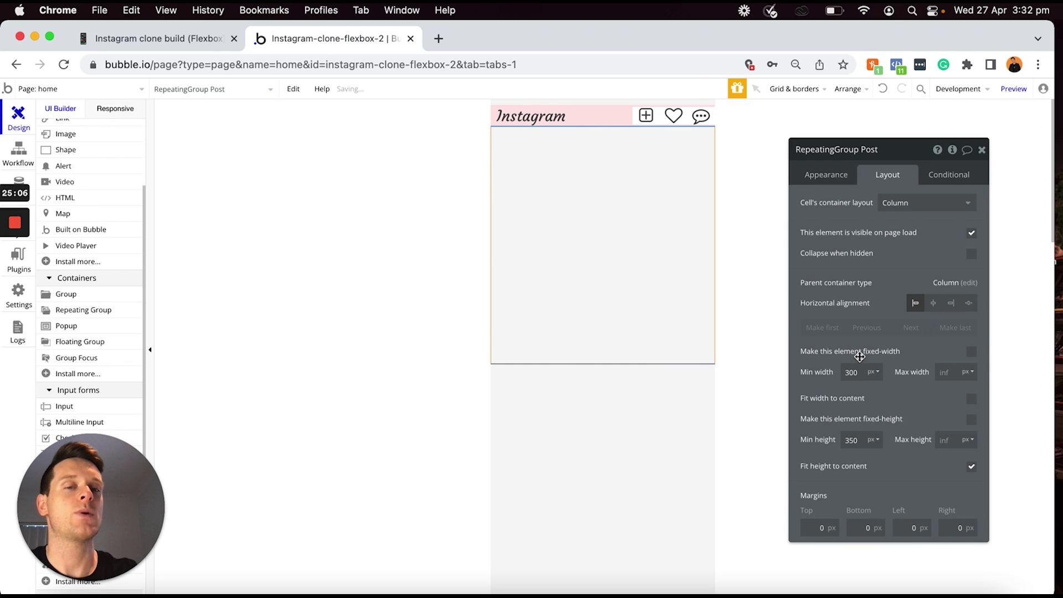
double_click(861, 371)
text(0)
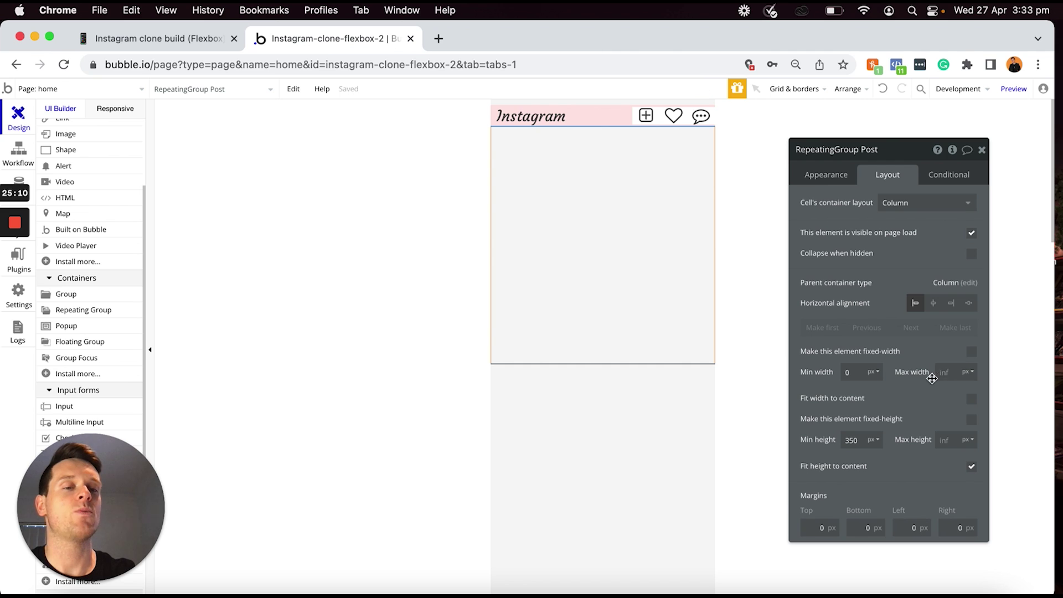
Check how the repeating group resizes at the 768 breakpoint and at narrower page widths, then return to the page editor
click(117, 110)
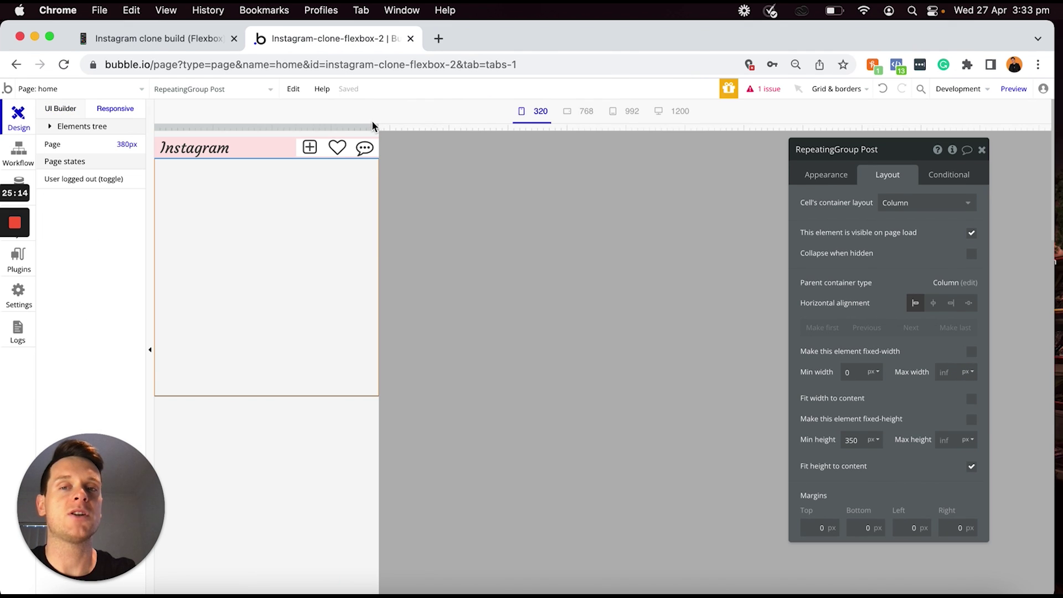
click(585, 110)
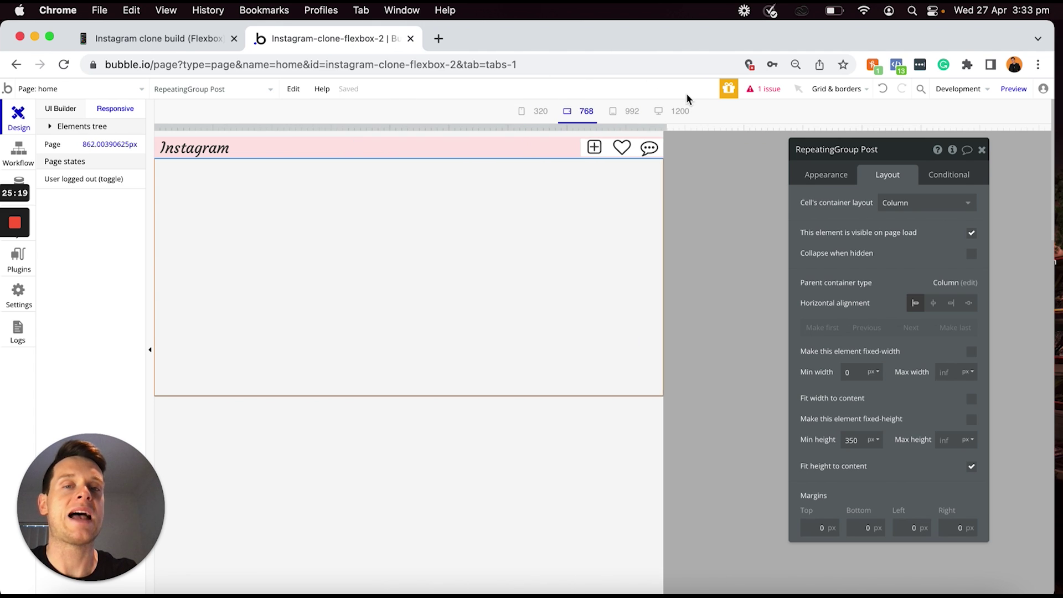
drag(681, 126, 360, 121)
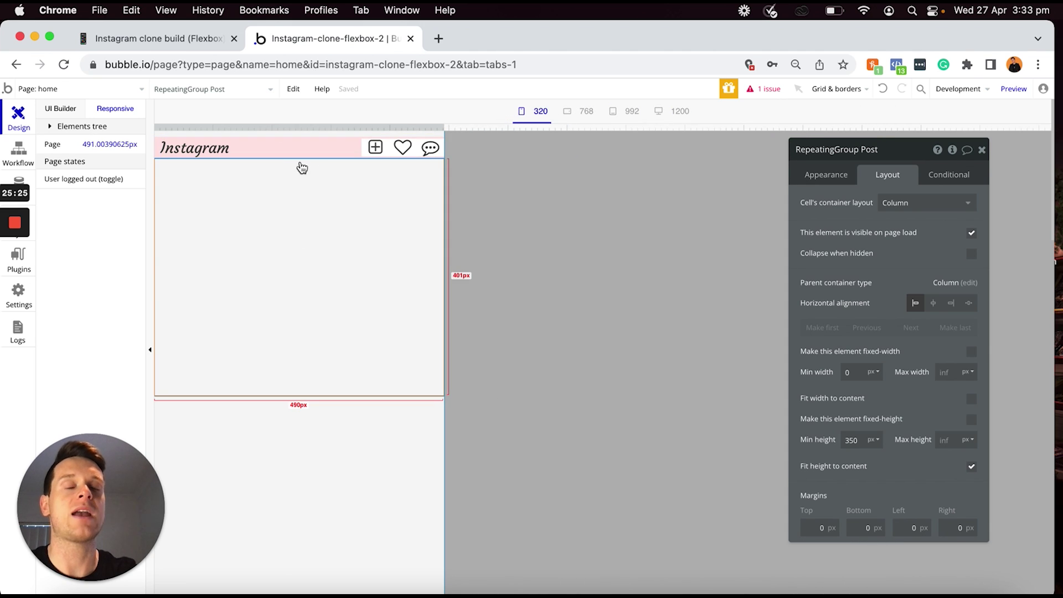
click(60, 108)
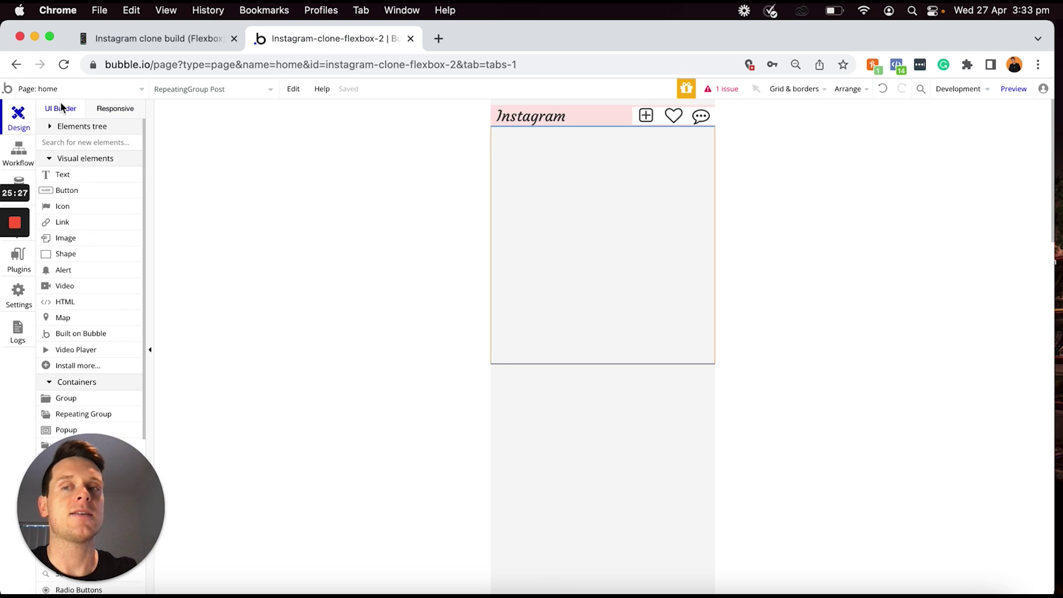
double_click(498, 169)
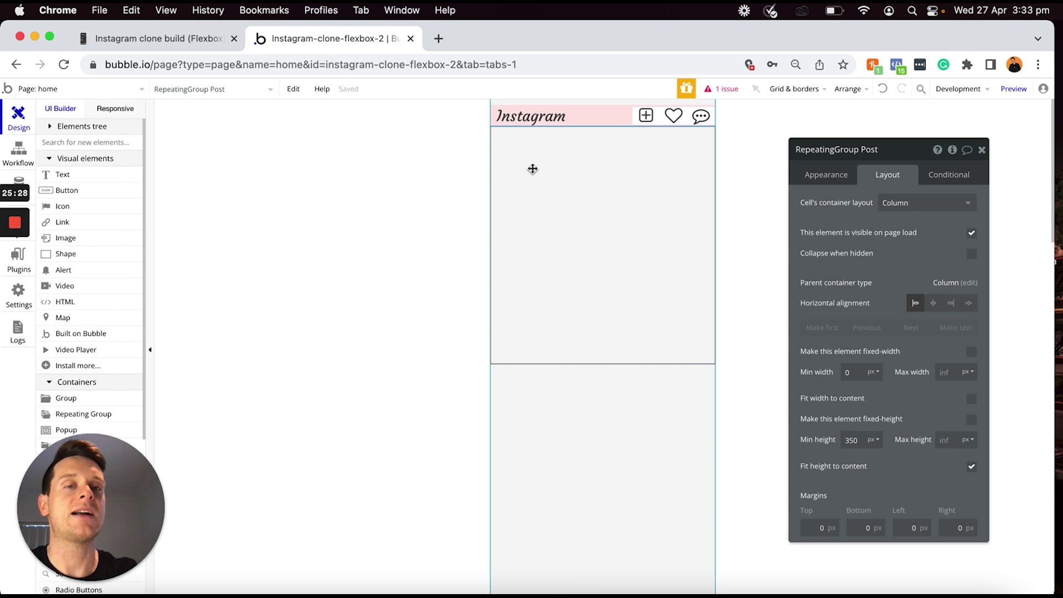
click(827, 174)
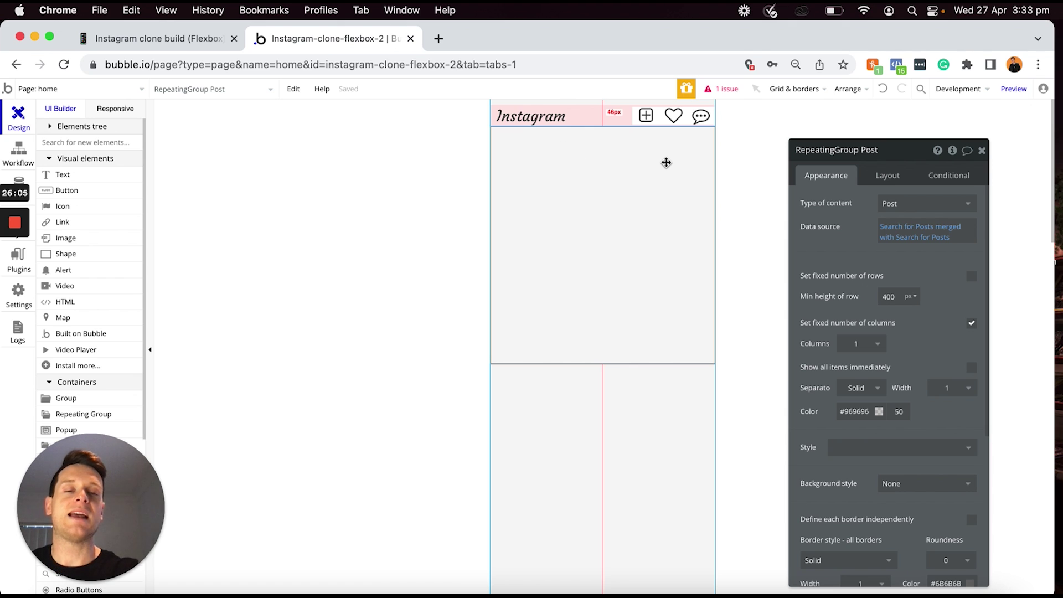
click(888, 179)
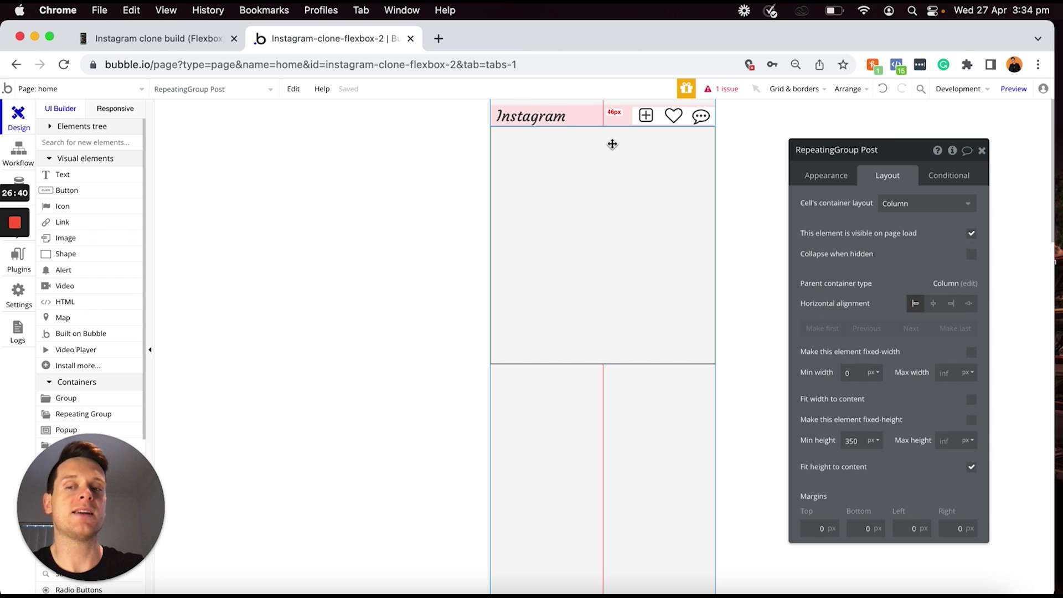
Place a new group inside the repeating group's cell
scroll(74, 322, down, 3)
click(84, 350)
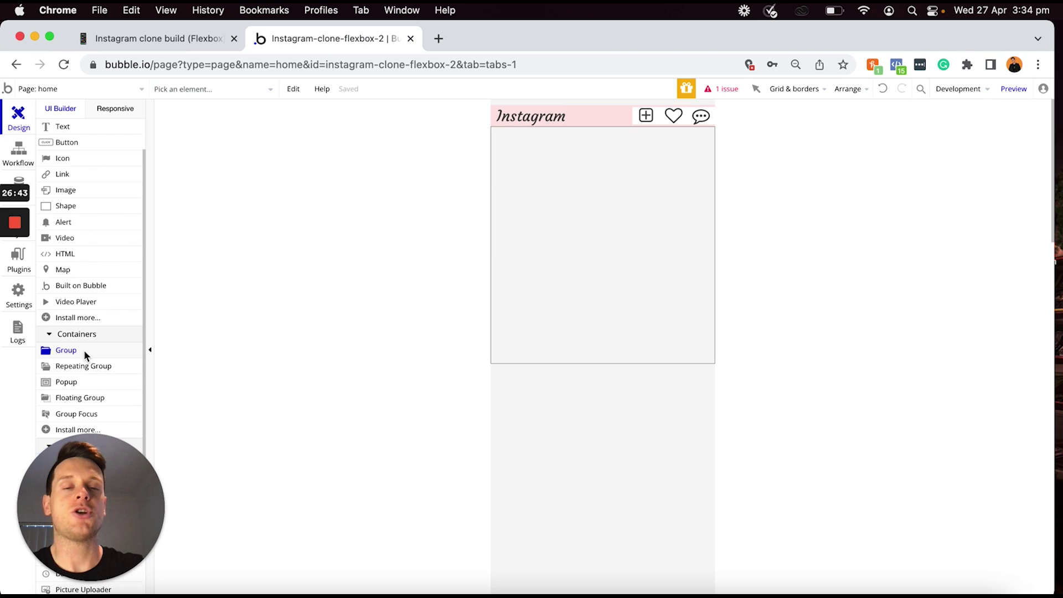
click(535, 186)
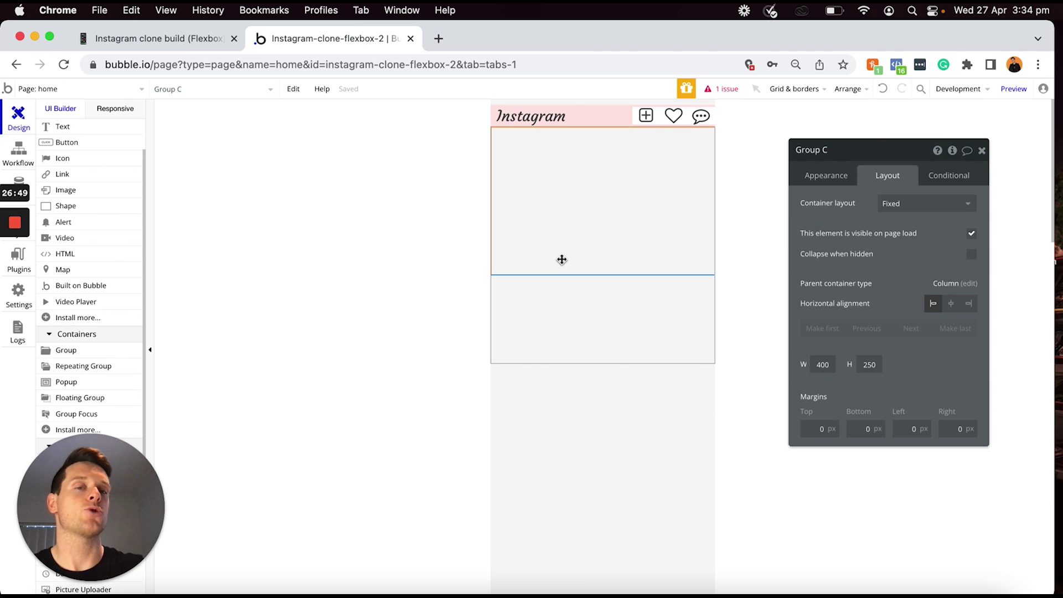
Remove the new group's preset style and give it a Flat color background of #FFFFFF
click(822, 176)
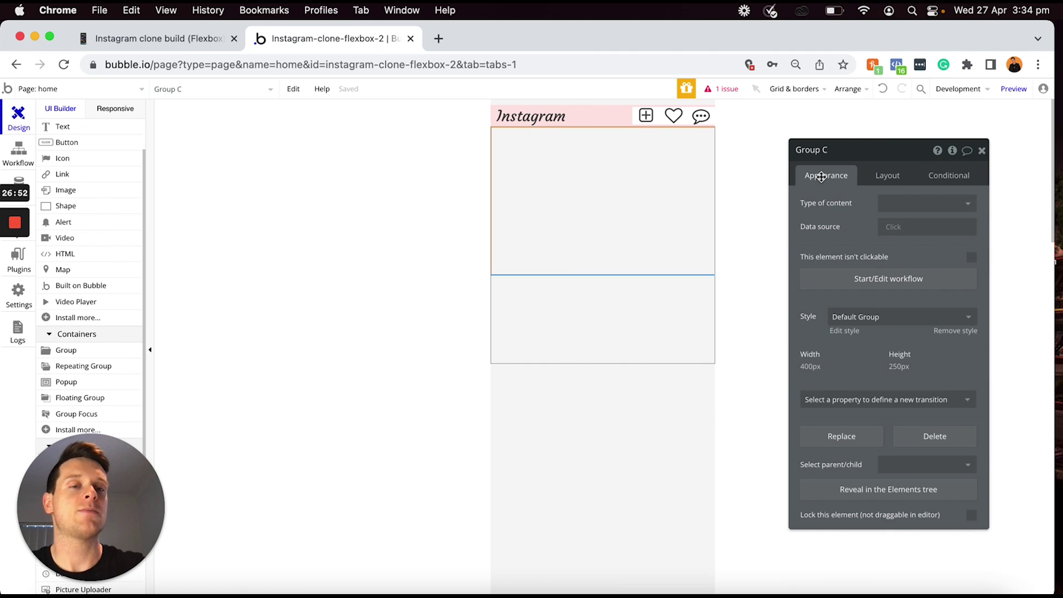
click(947, 330)
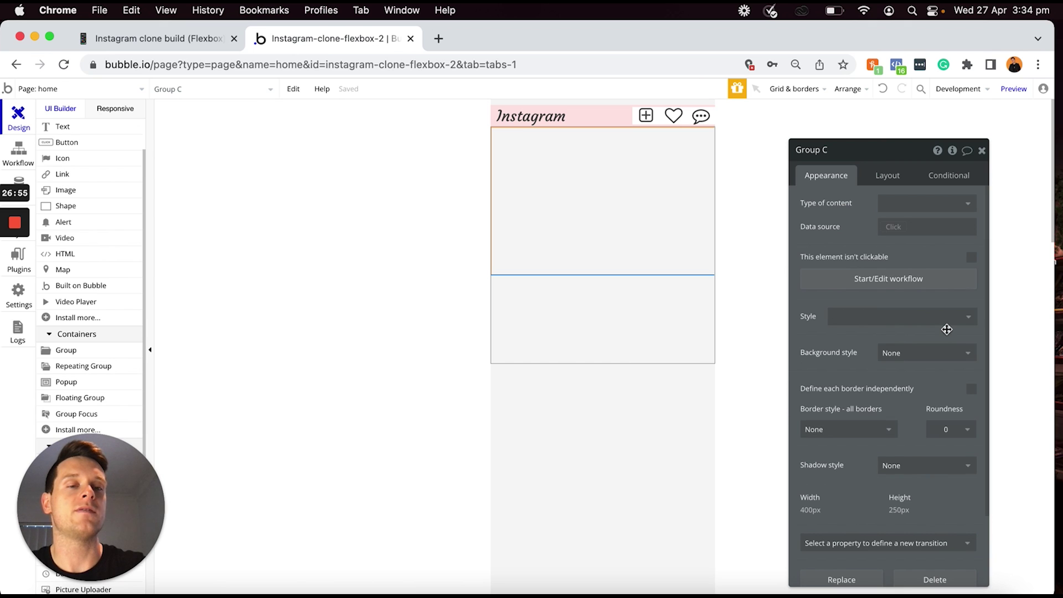
click(925, 351)
click(894, 388)
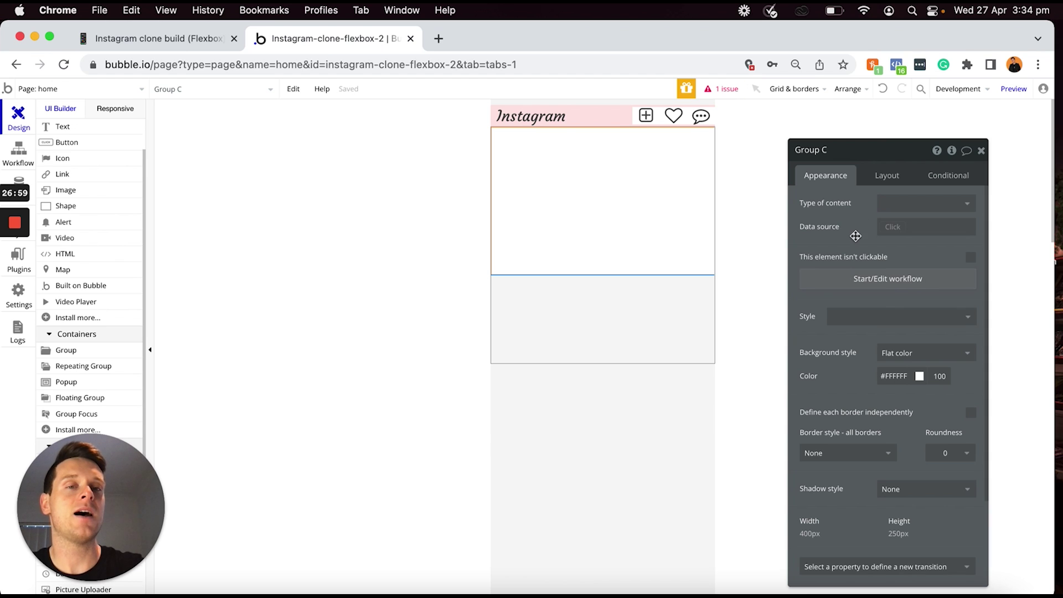
Set the new group's container layout to Row, make its width non-fixed and set the minimum width to 0 px
click(880, 183)
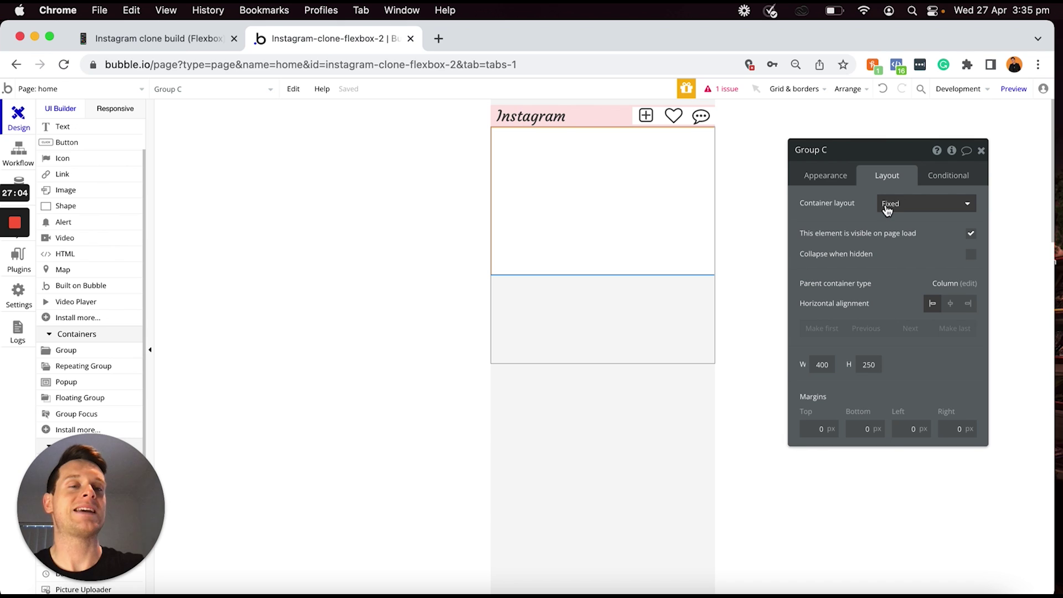
drag(670, 216, 677, 147)
click(930, 205)
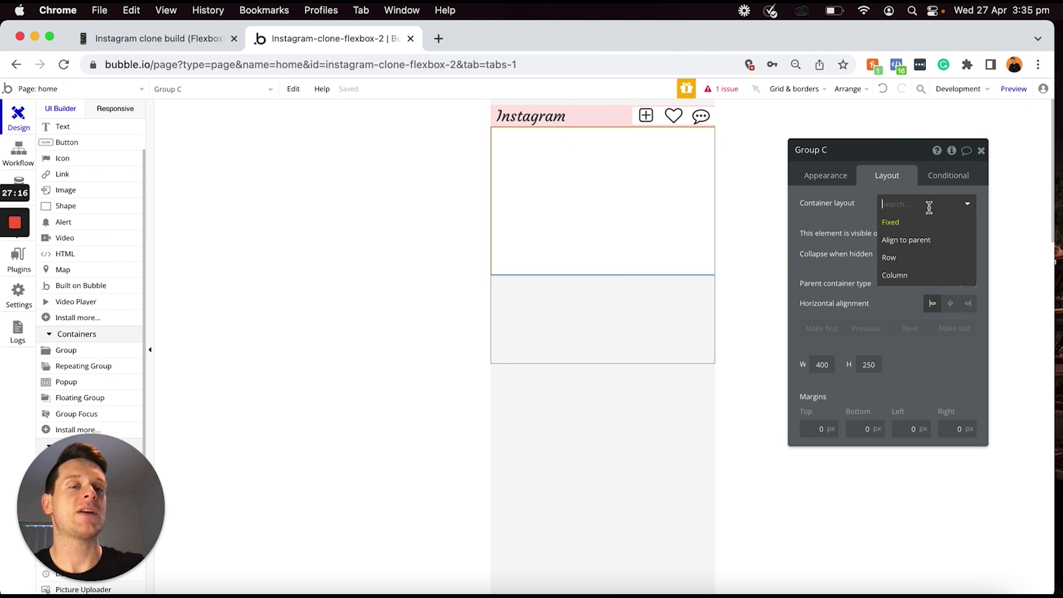
click(911, 263)
drag(545, 193, 694, 158)
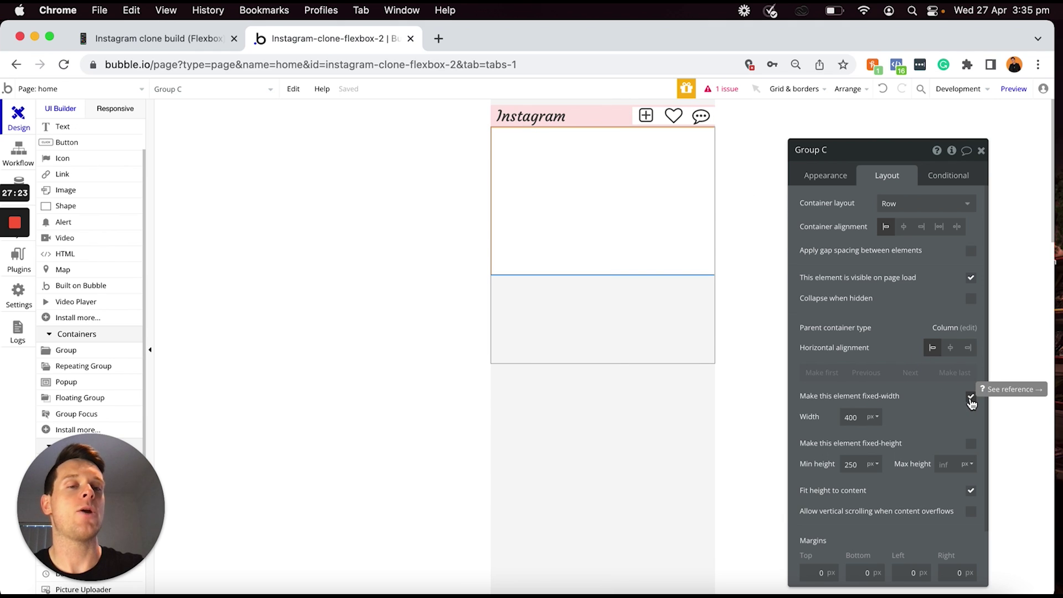
click(971, 397)
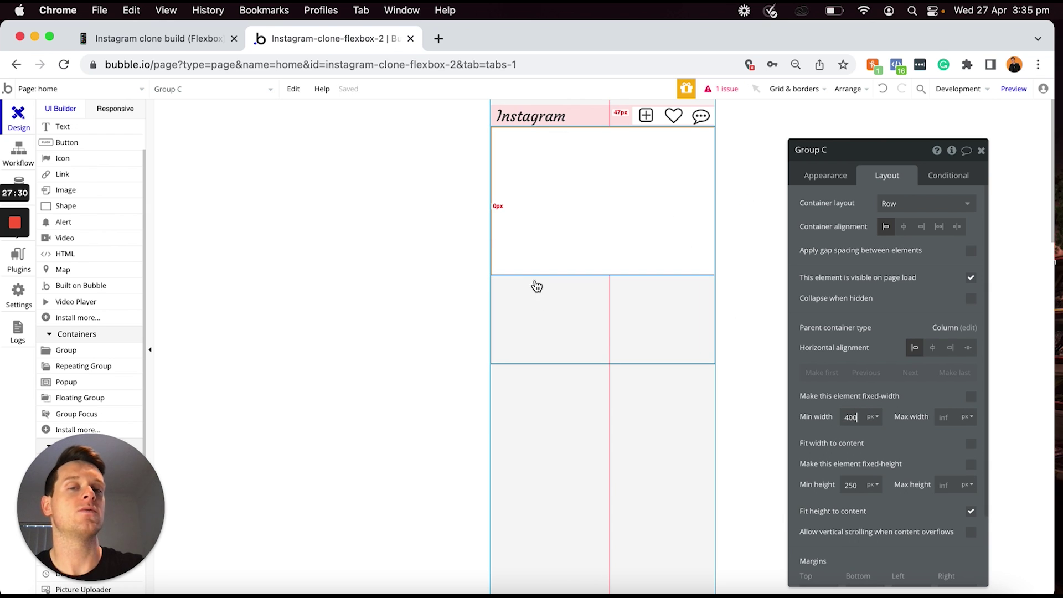
key(super+a)
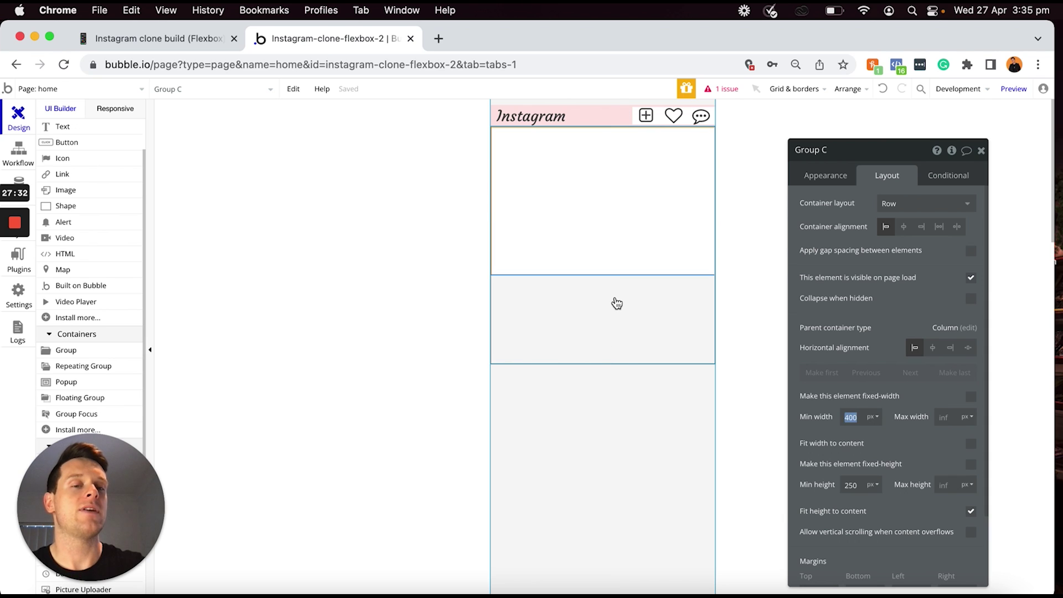
text(0)
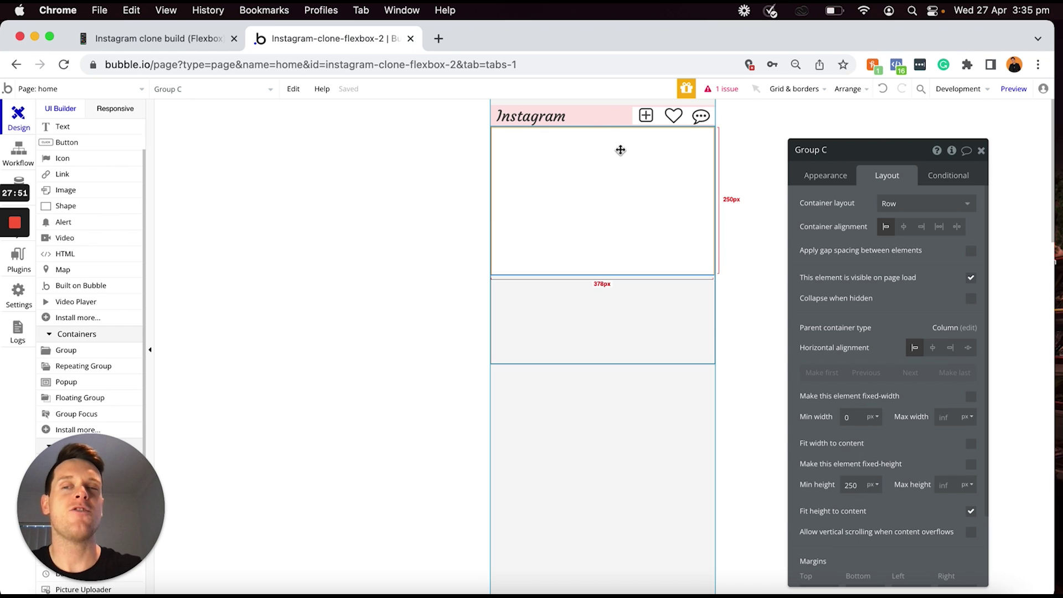
Place an image element inside the white group in the repeating group's cell
scroll(80, 189, up, 3)
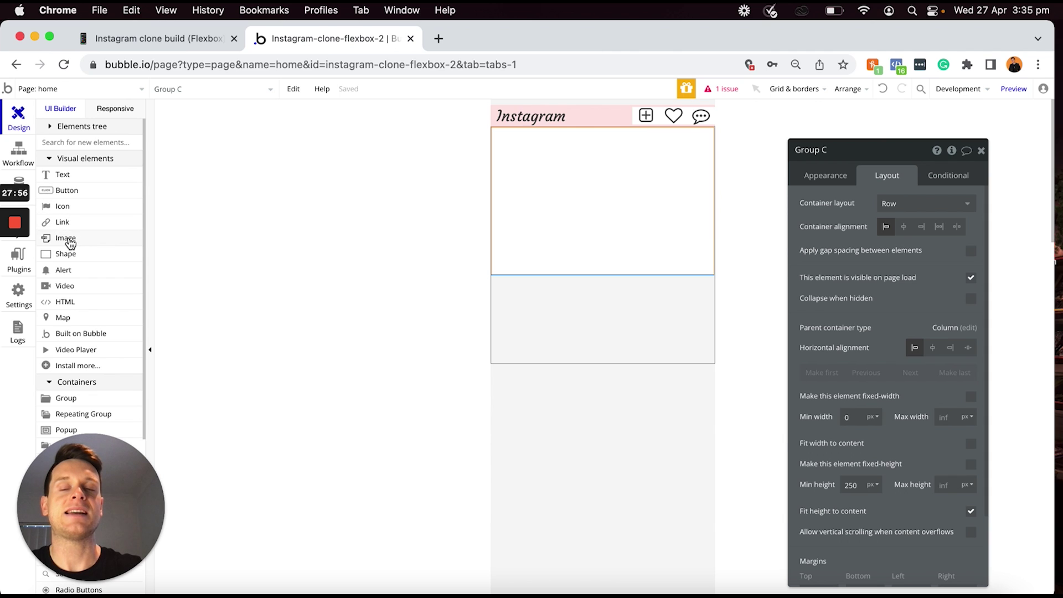
click(70, 244)
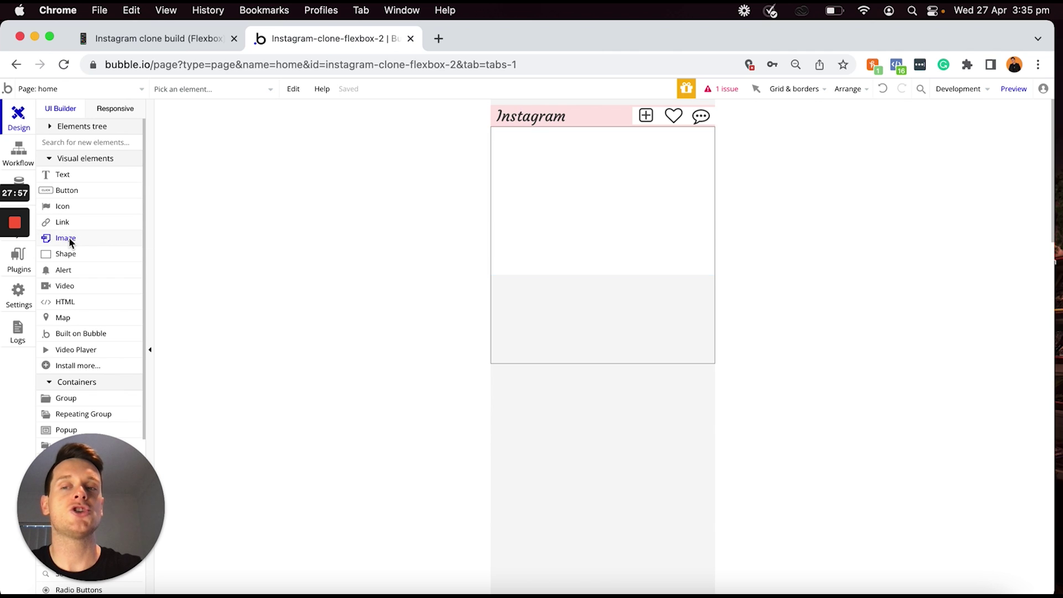
click(517, 145)
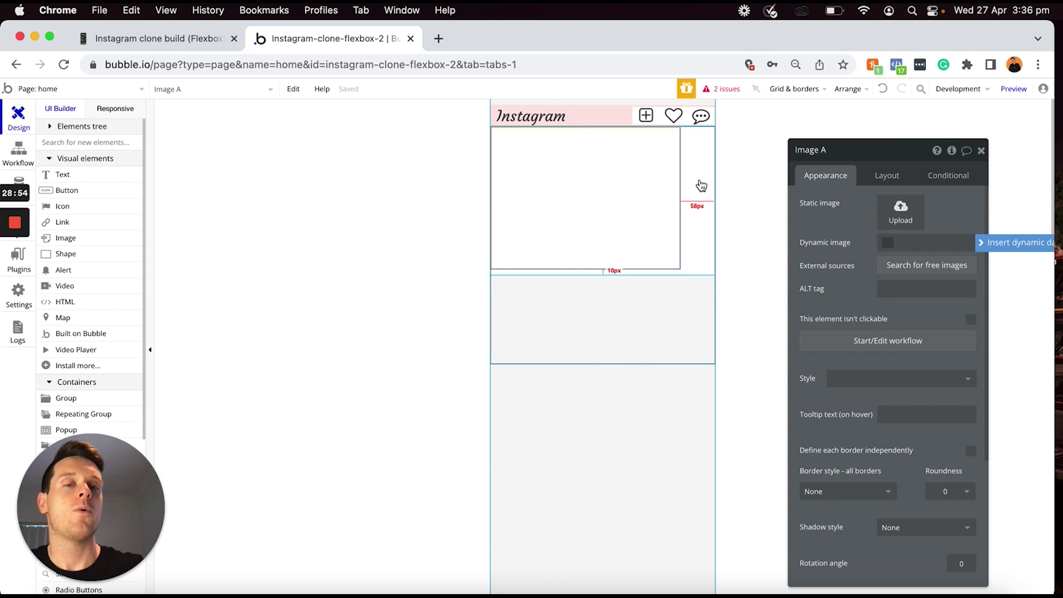
Set the type of content of the group containing the image to Post
click(701, 185)
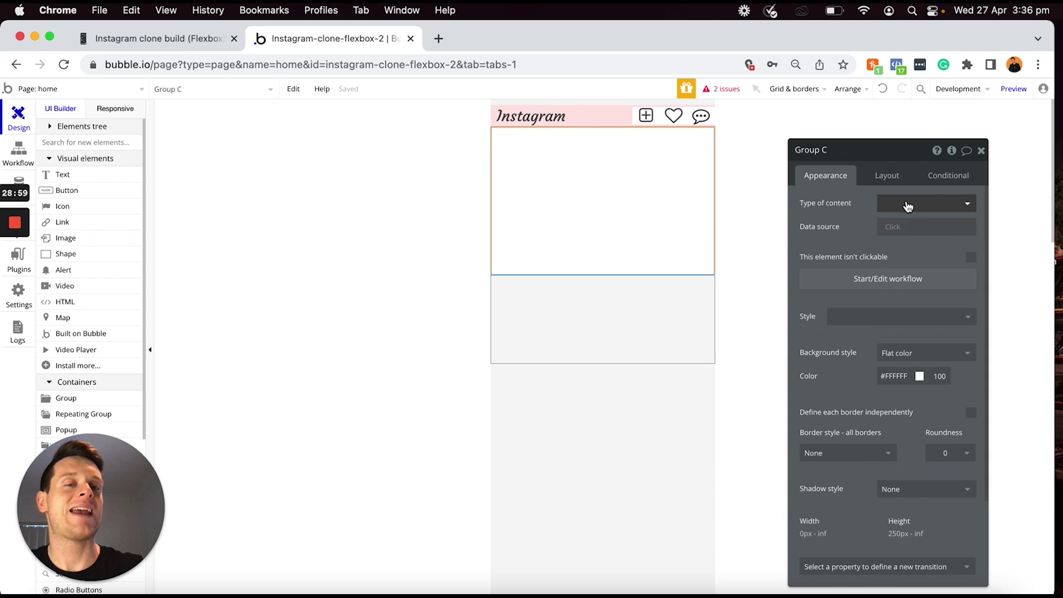
click(909, 206)
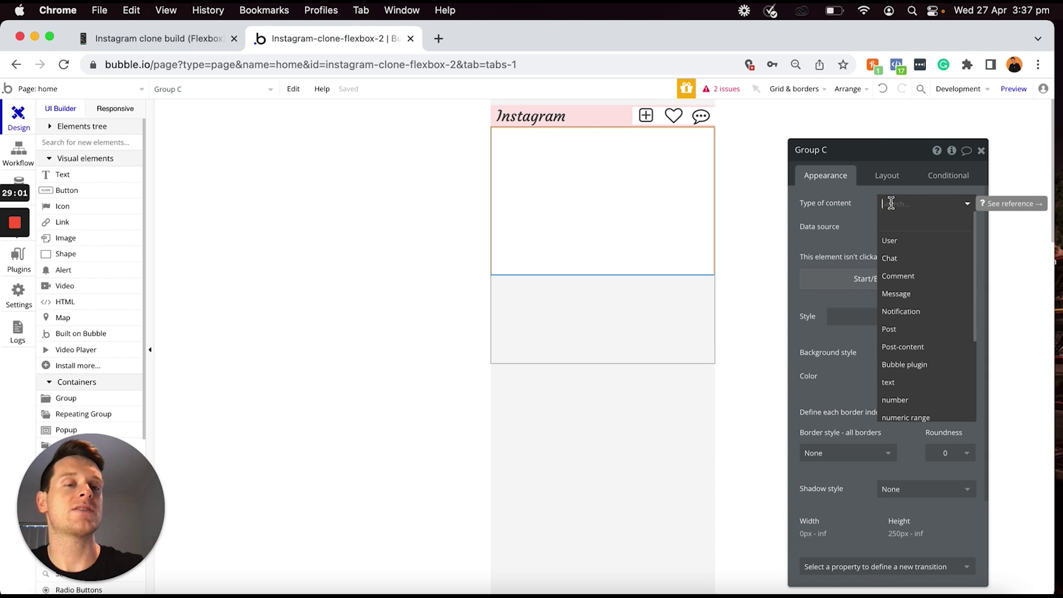
click(893, 329)
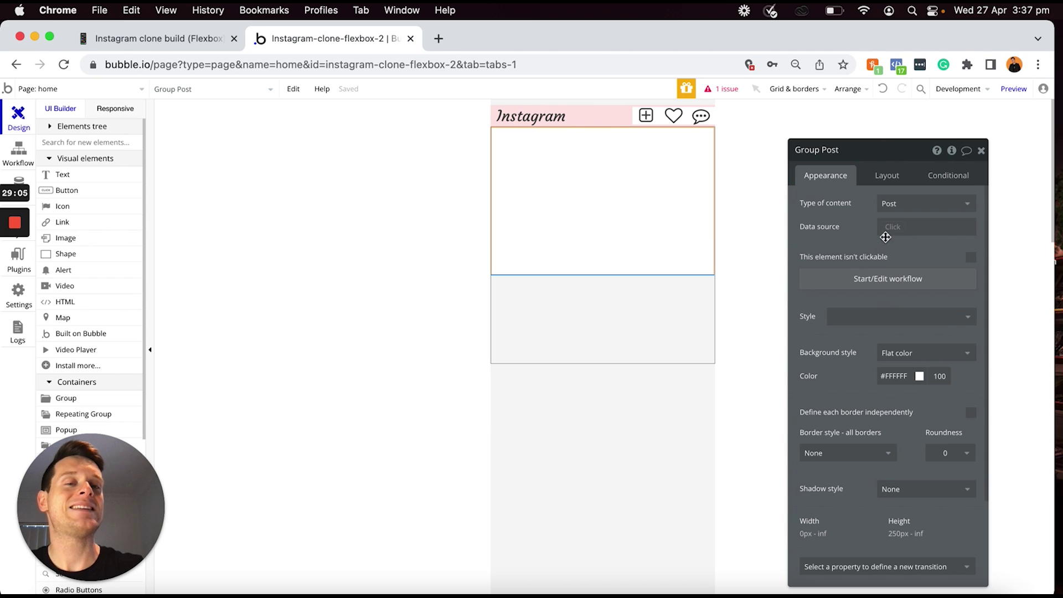
Set the data source of the group containing the image to Current cell's Post
click(890, 227)
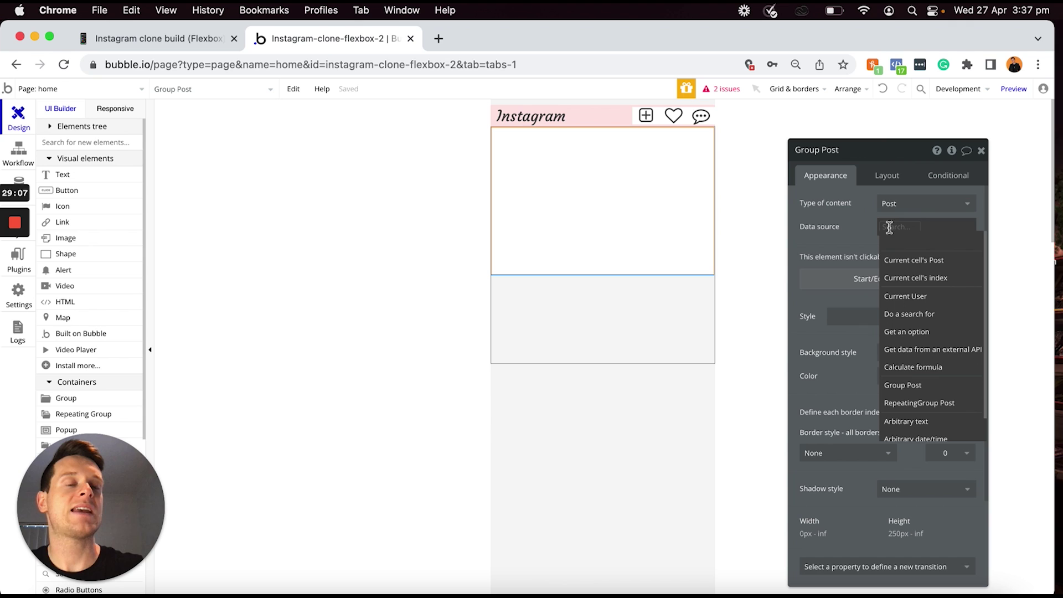
click(903, 261)
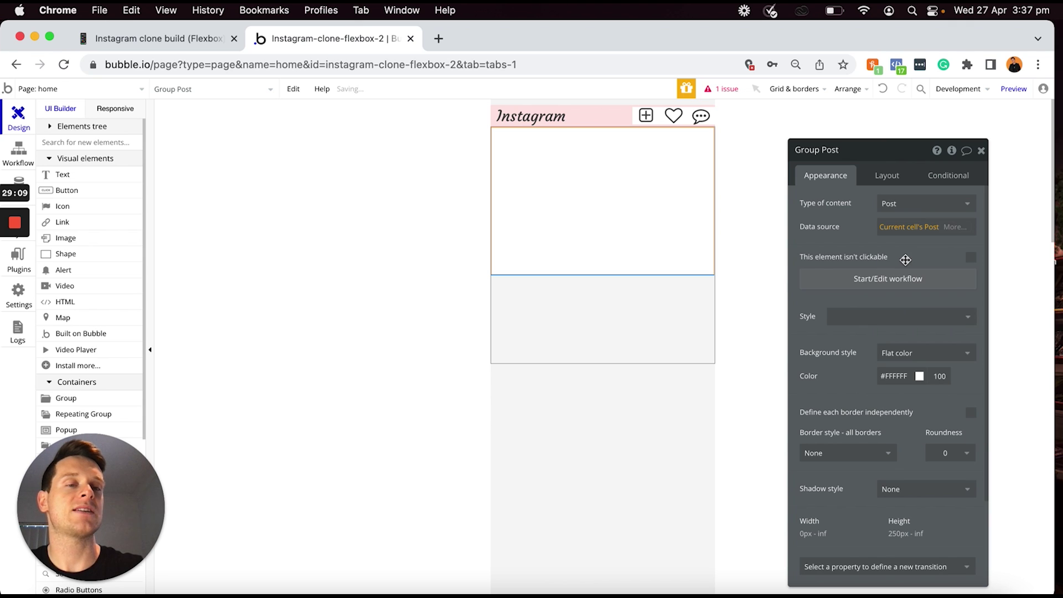
drag(697, 270, 593, 327)
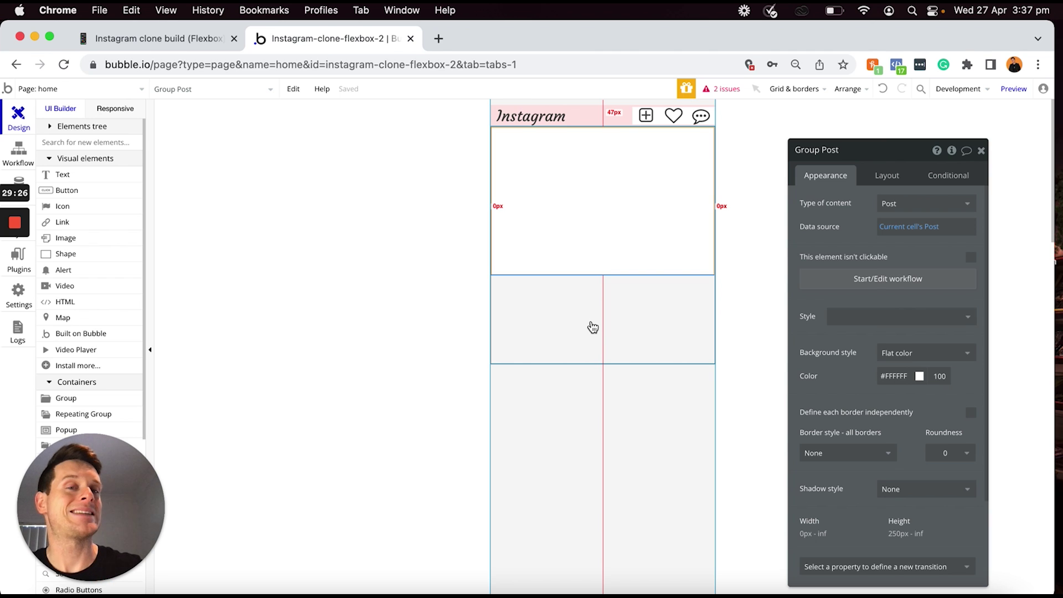
Set the image's dynamic source to Parent group's Post's Creator's Profile-photo
drag(593, 327, 596, 214)
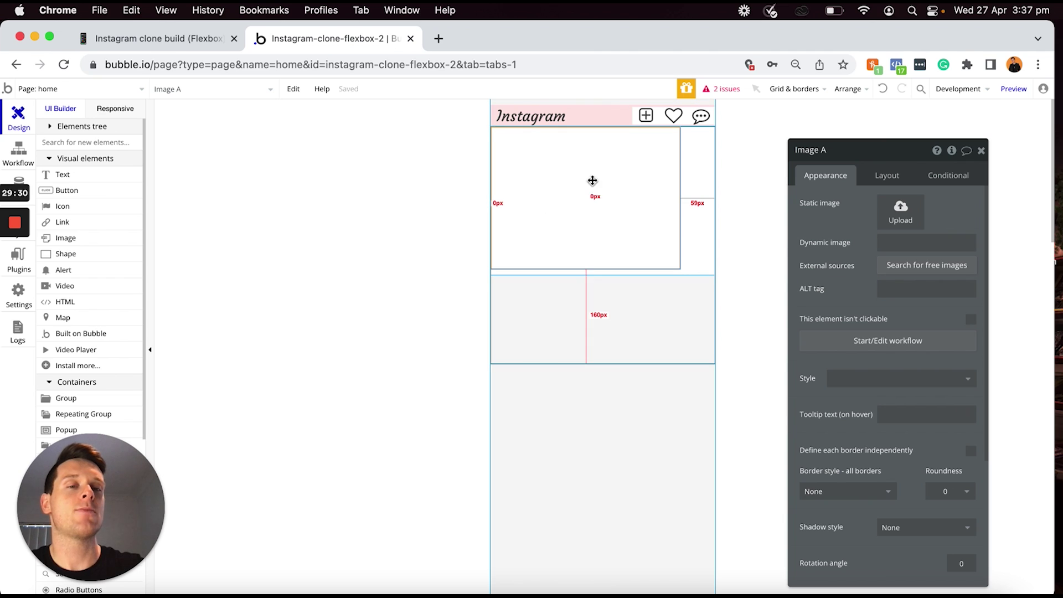
click(896, 244)
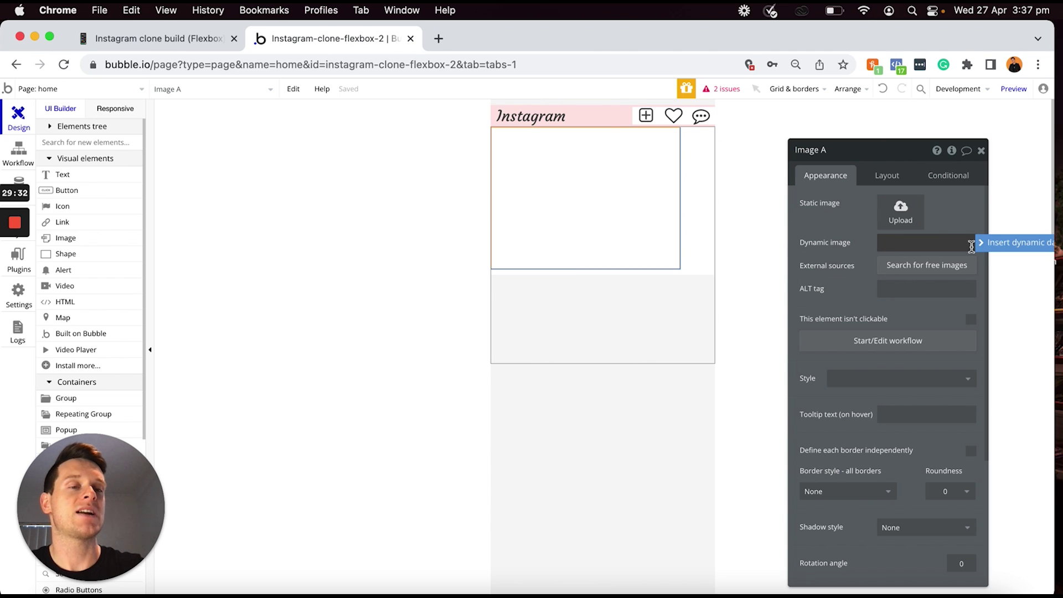
click(986, 243)
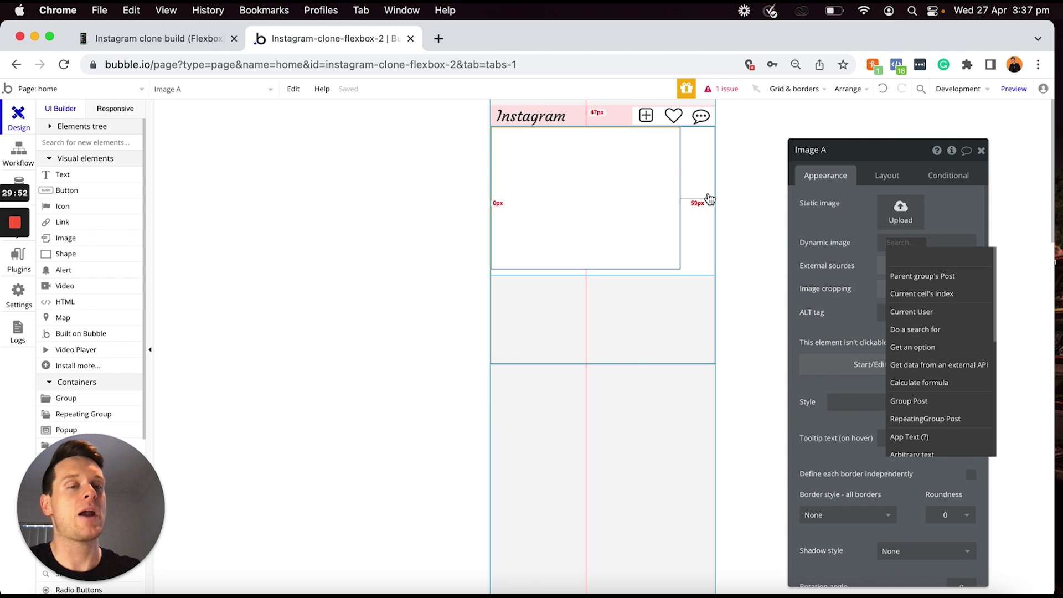
click(919, 280)
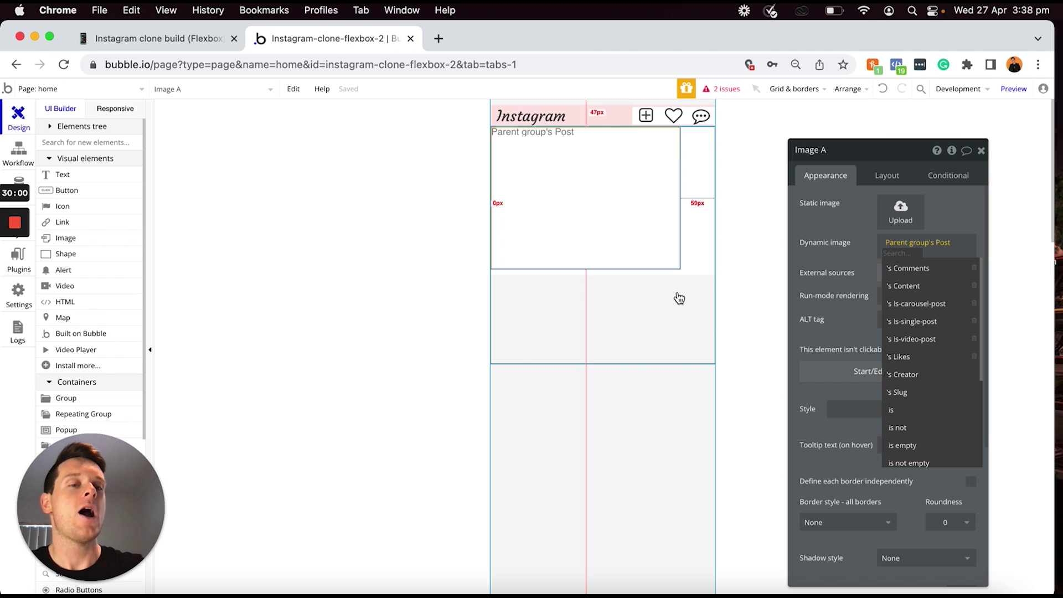
click(900, 375)
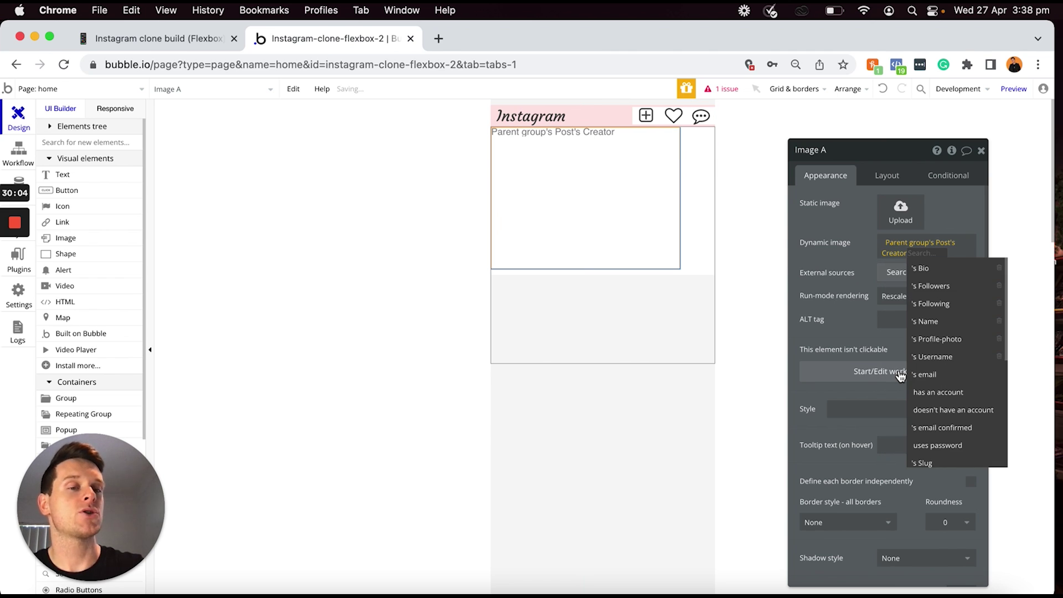
click(932, 344)
Process the creator's profile photo with Imgix, enabling resize to fit the dimensions by cropping
click(890, 265)
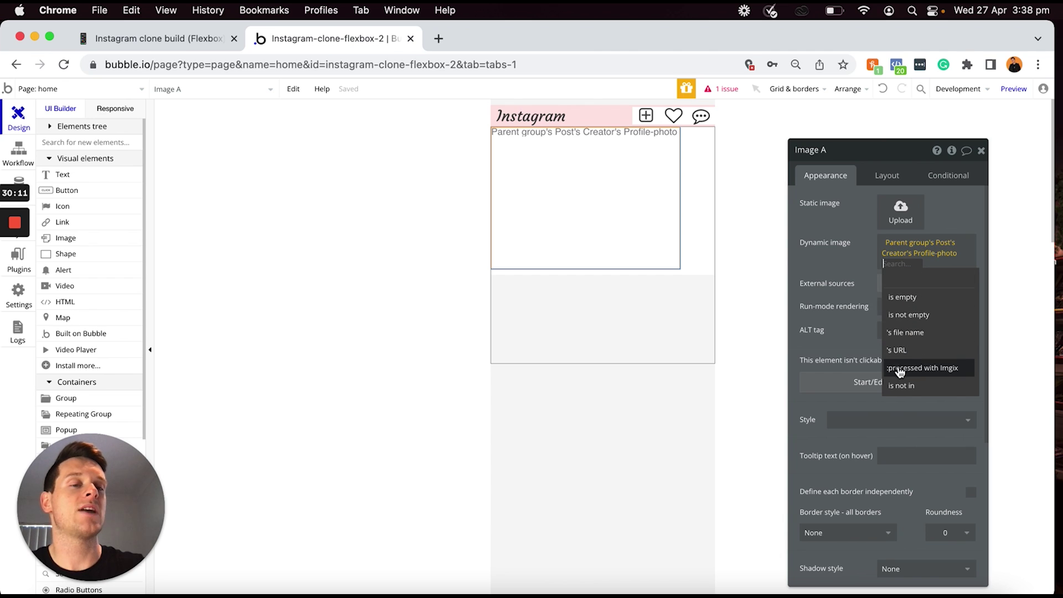
click(937, 371)
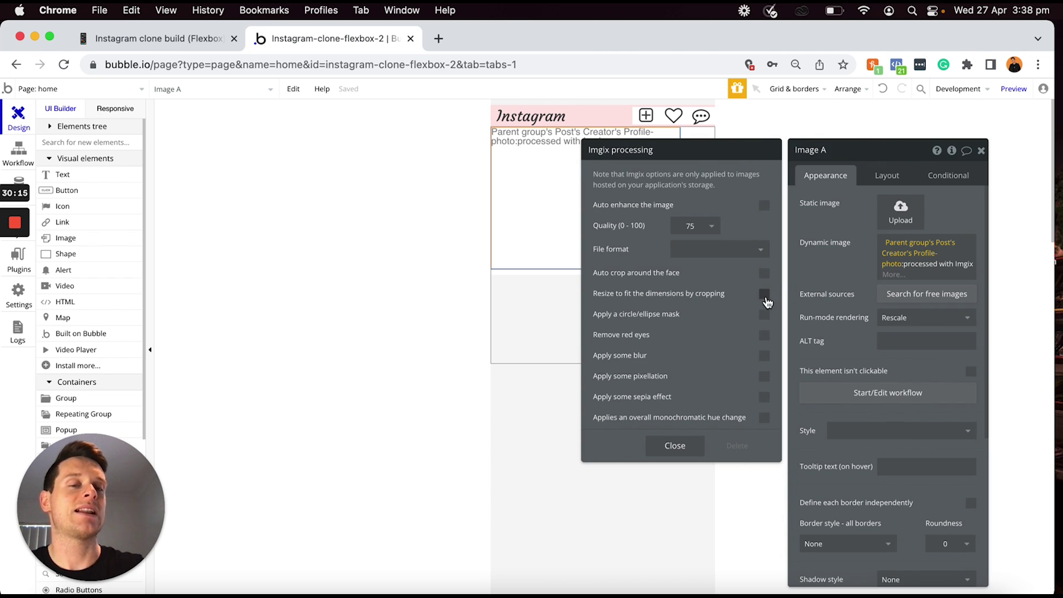
click(764, 294)
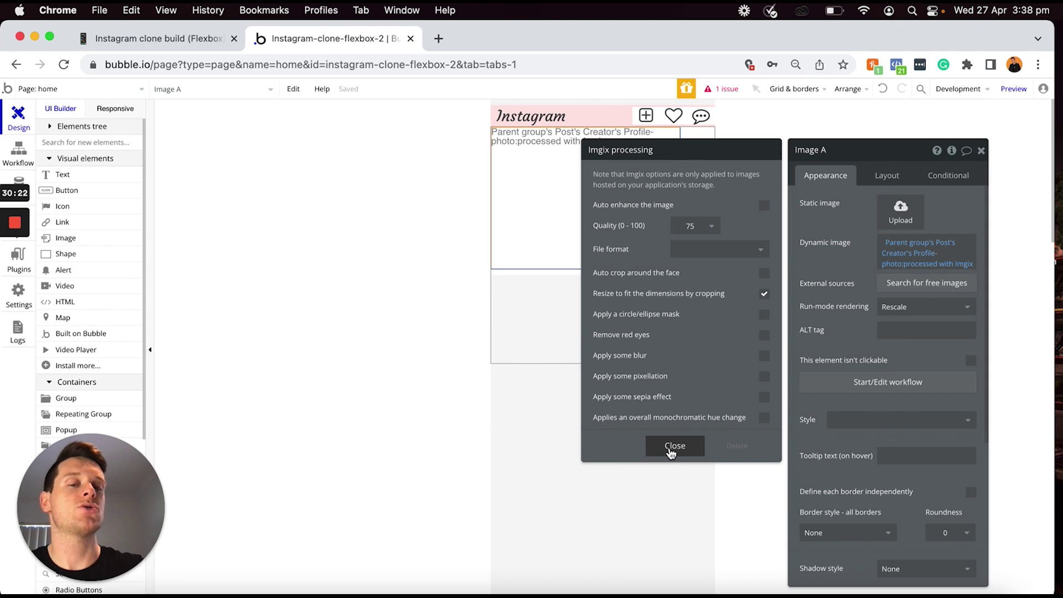
click(671, 453)
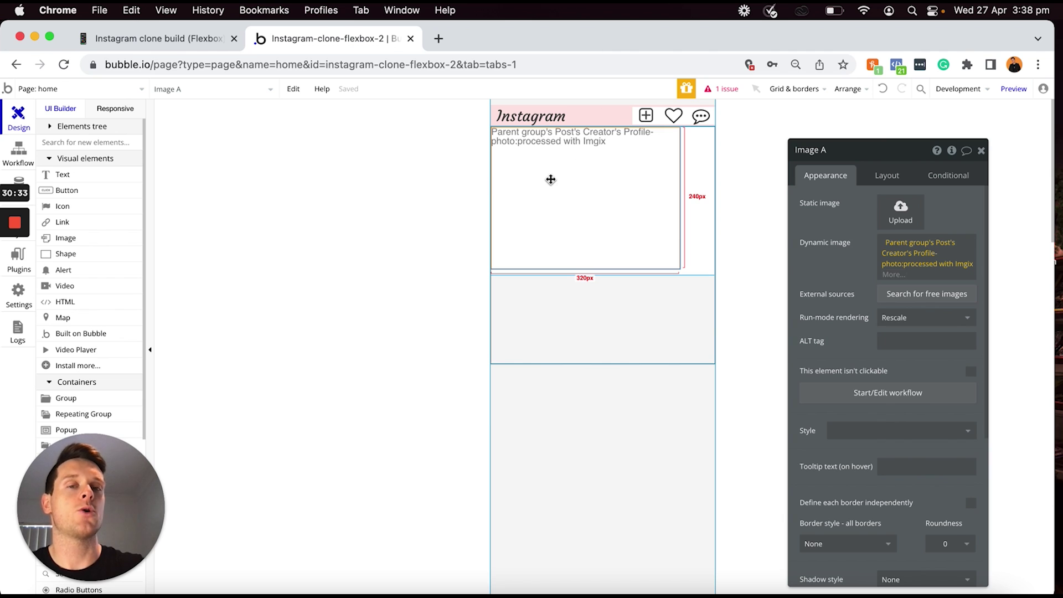
Give the profile image a roundness of 100 and a Solid border on all sides
scroll(840, 269, down, 3)
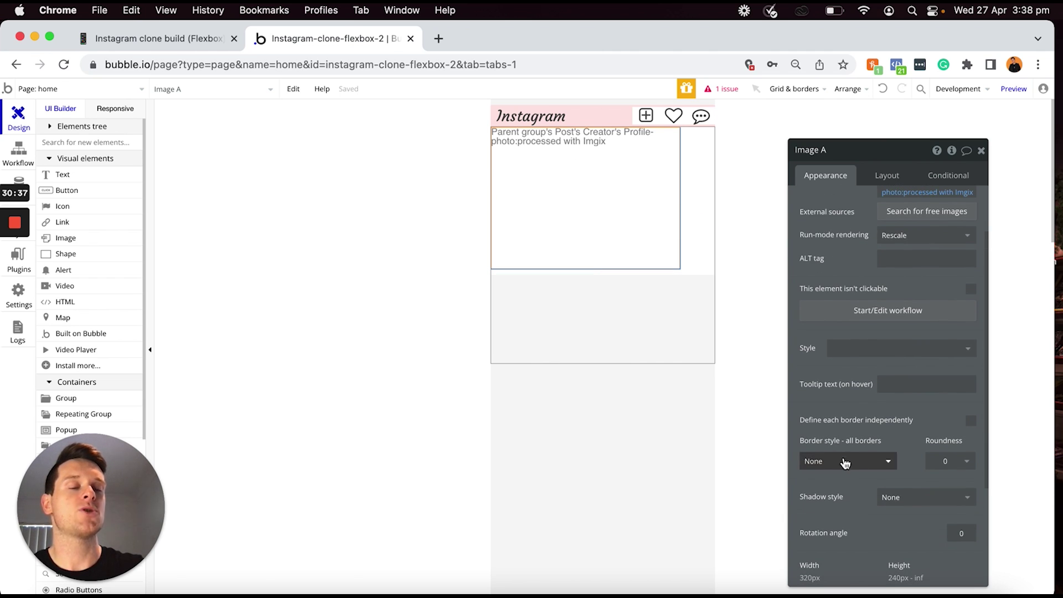
click(948, 462)
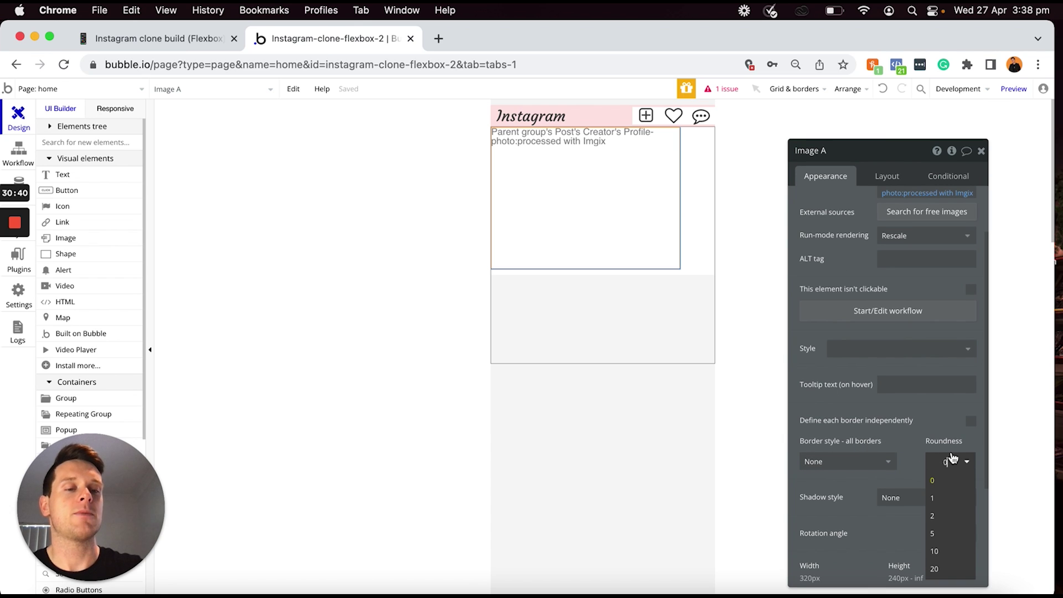
text(100)
key(Return)
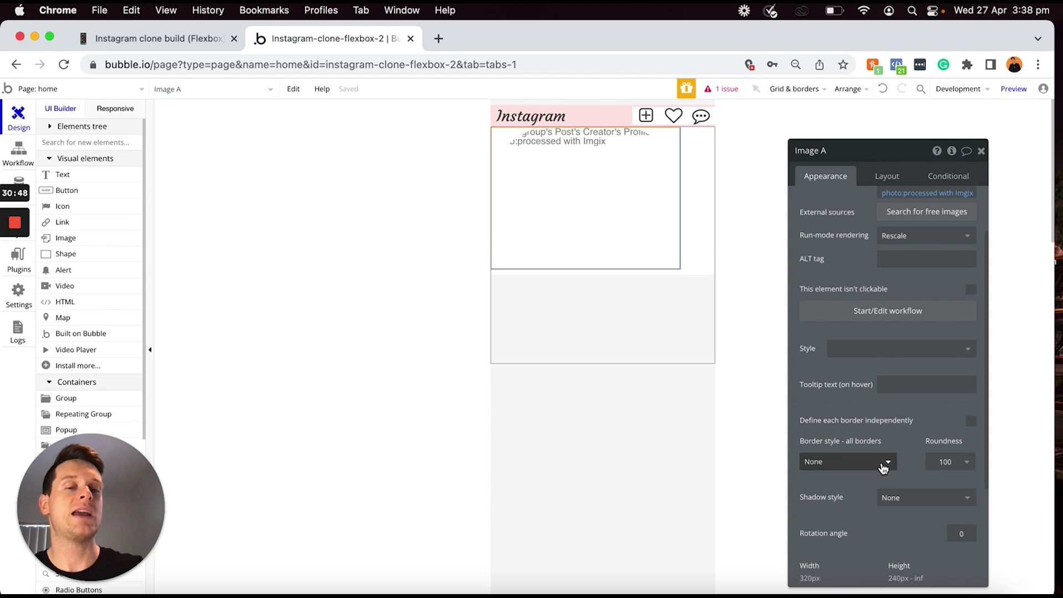
click(881, 468)
click(826, 501)
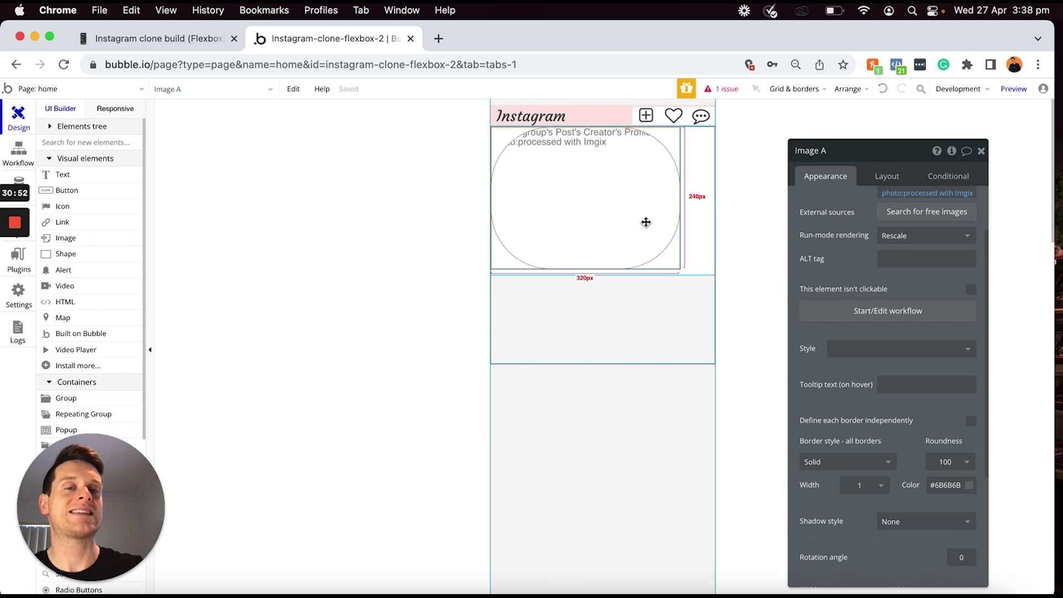
Set the profile image's fixed width to 50 px and keep its aspect ratio fixed at 1 x 1
click(622, 317)
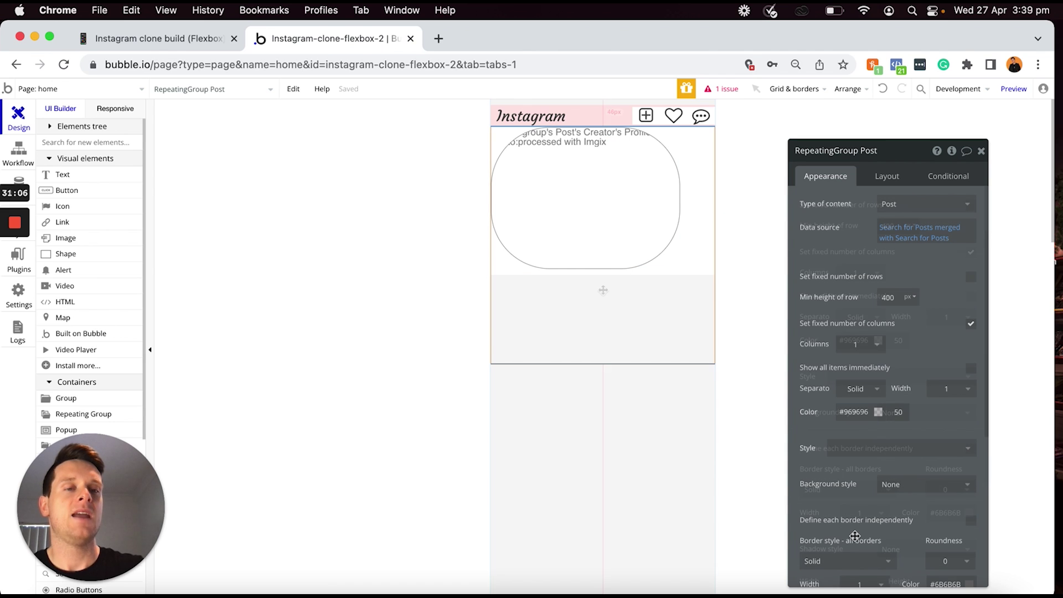
click(616, 192)
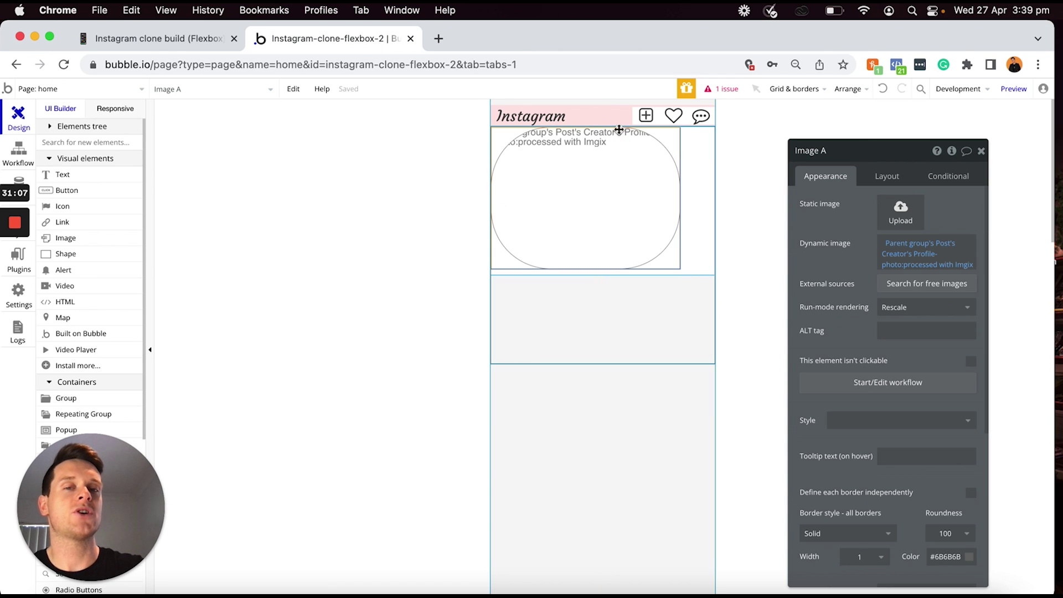
click(889, 178)
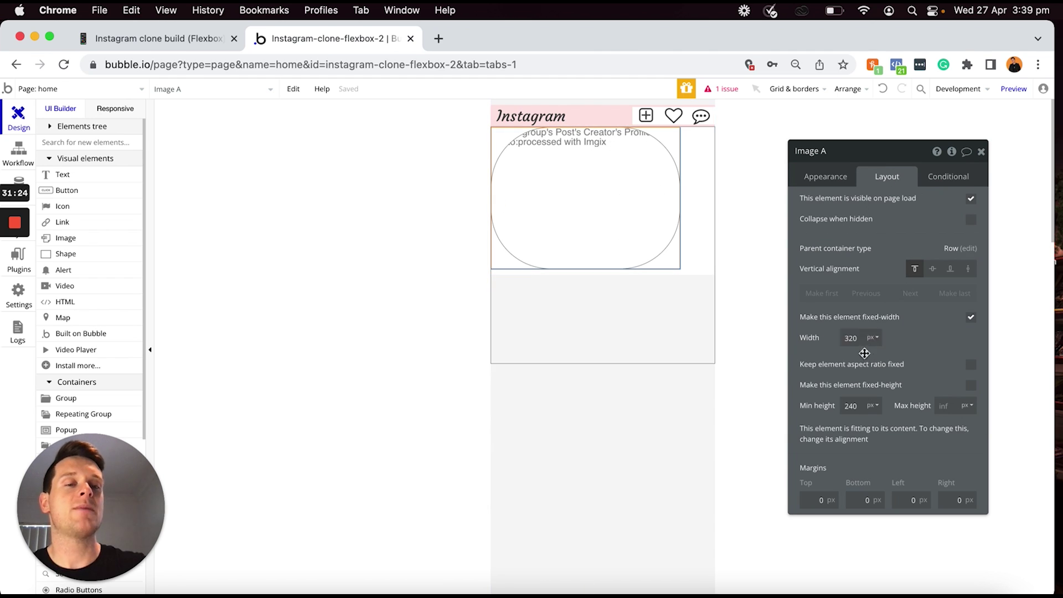
click(859, 338)
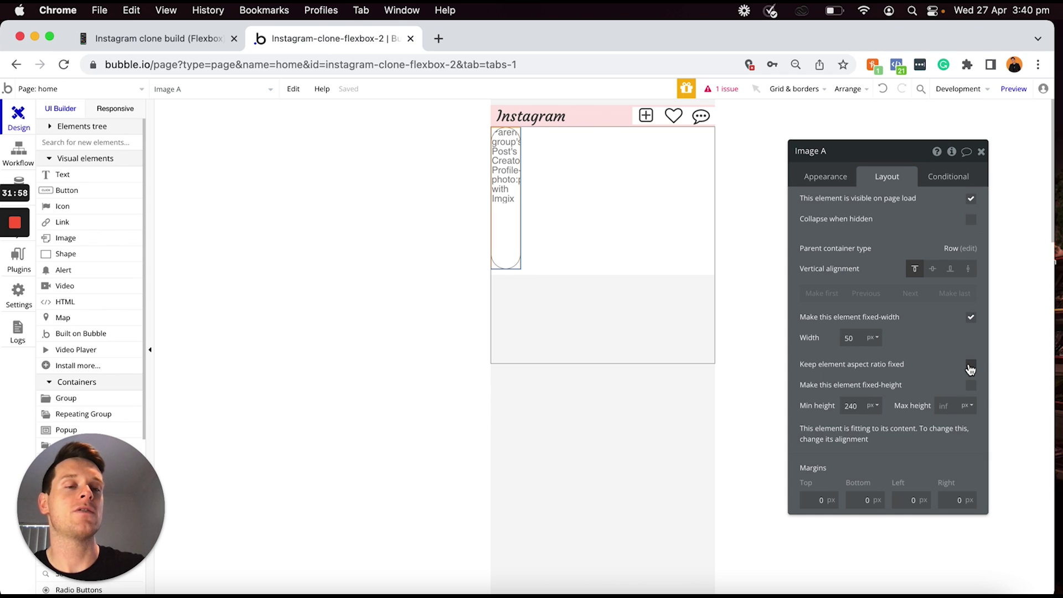
click(971, 364)
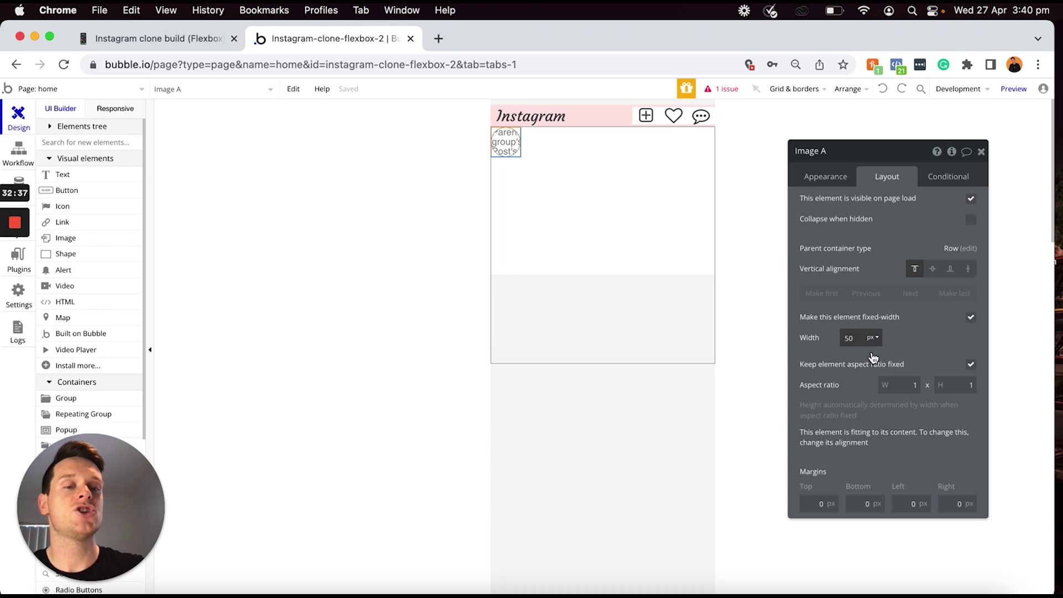
Set the profile image's top, bottom and left margins to 10 px and center it vertically in the row
click(810, 503)
text(1)
click(853, 503)
text(1)
click(898, 503)
text(1)
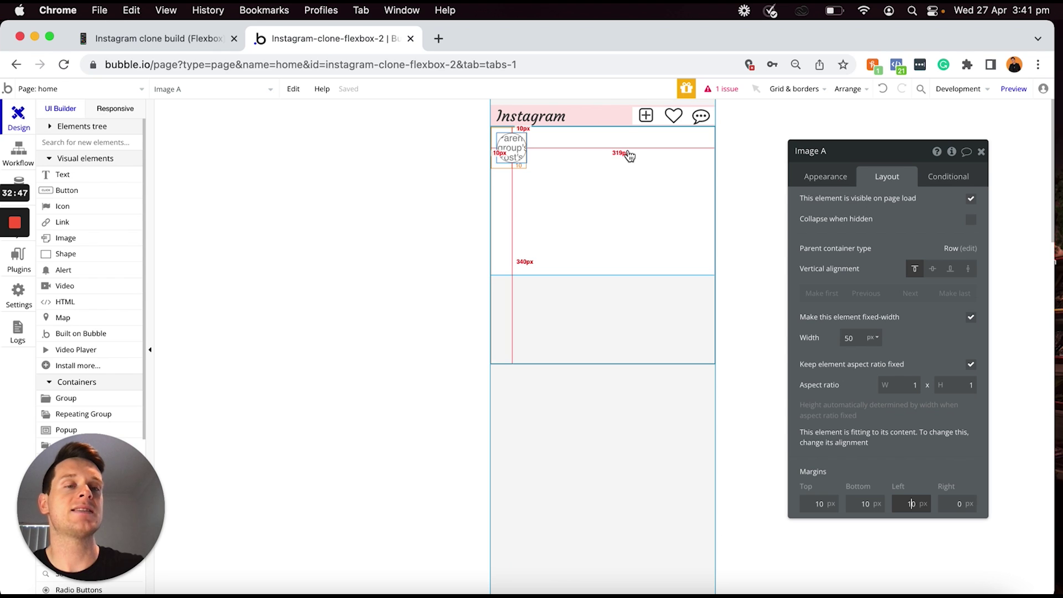
click(934, 270)
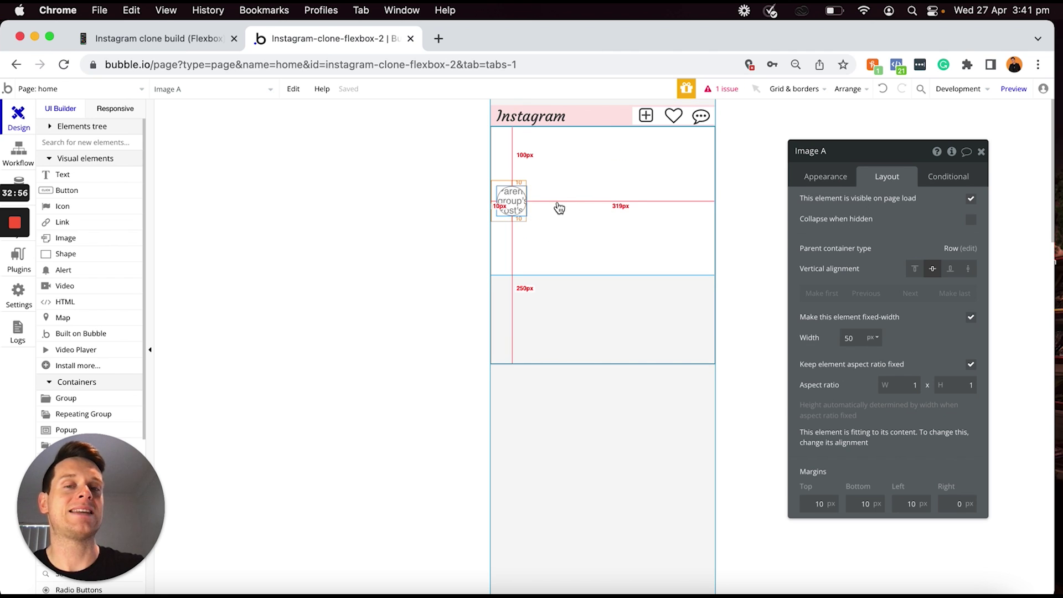
Place a text element beside the profile image inside the white group
click(60, 175)
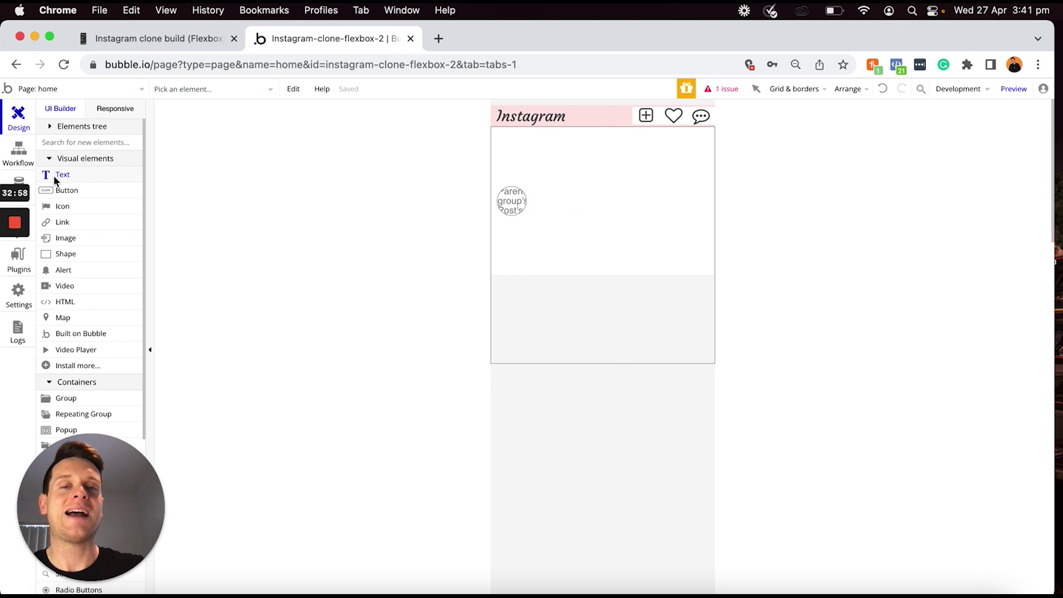
click(578, 222)
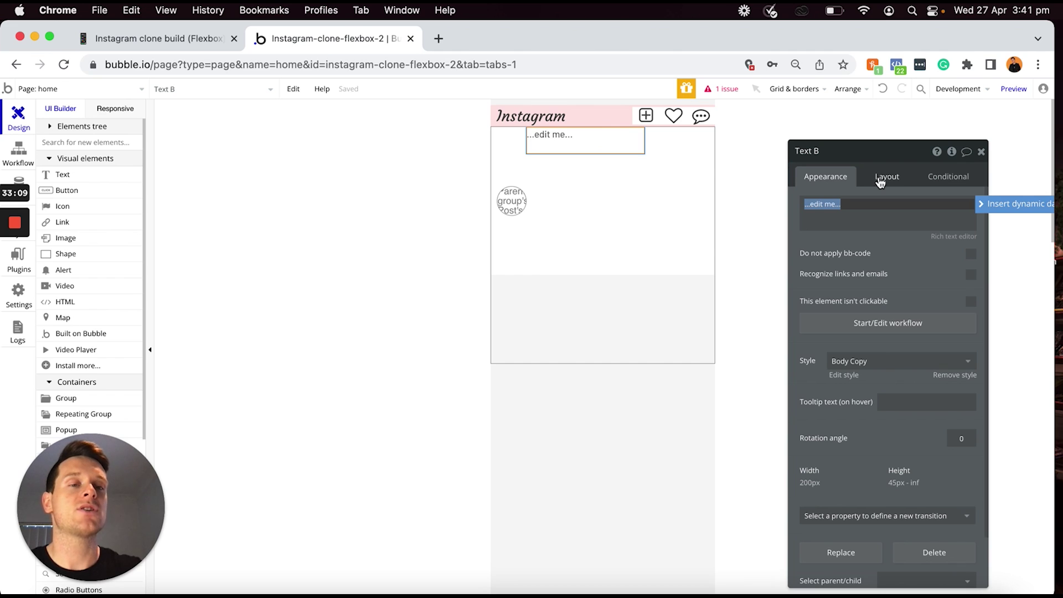
Fill the new text element with Parent group's Post's Creator's Username and make it bold with its Body Copy style removed
click(981, 204)
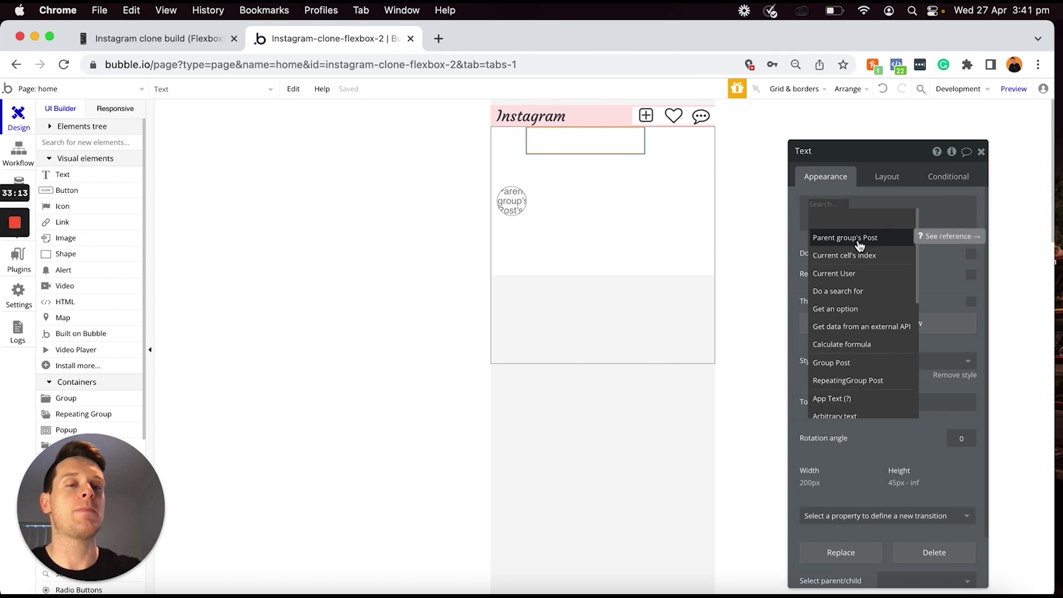
click(859, 242)
click(897, 326)
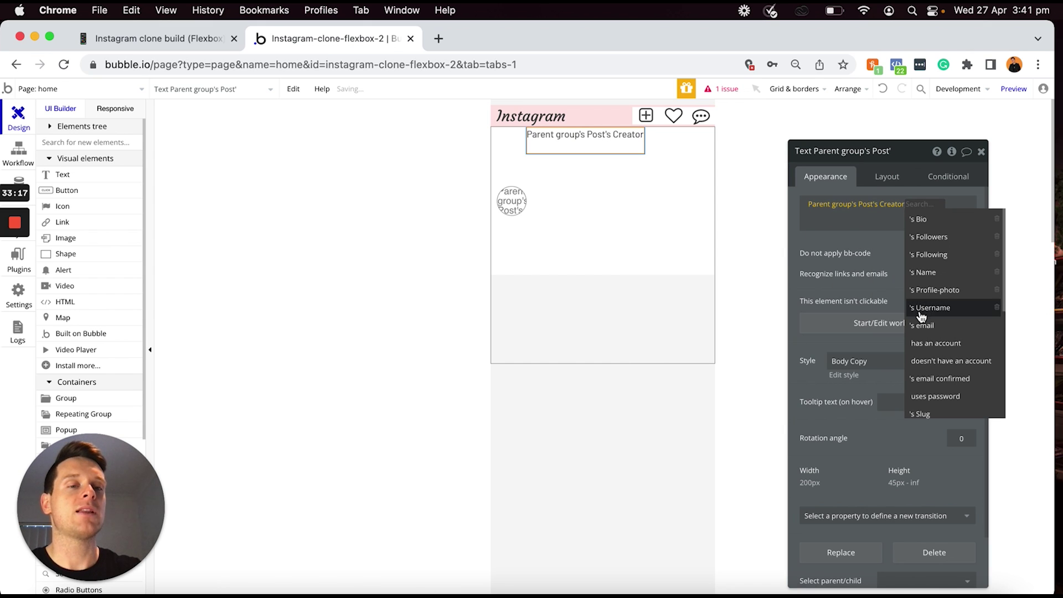
click(926, 308)
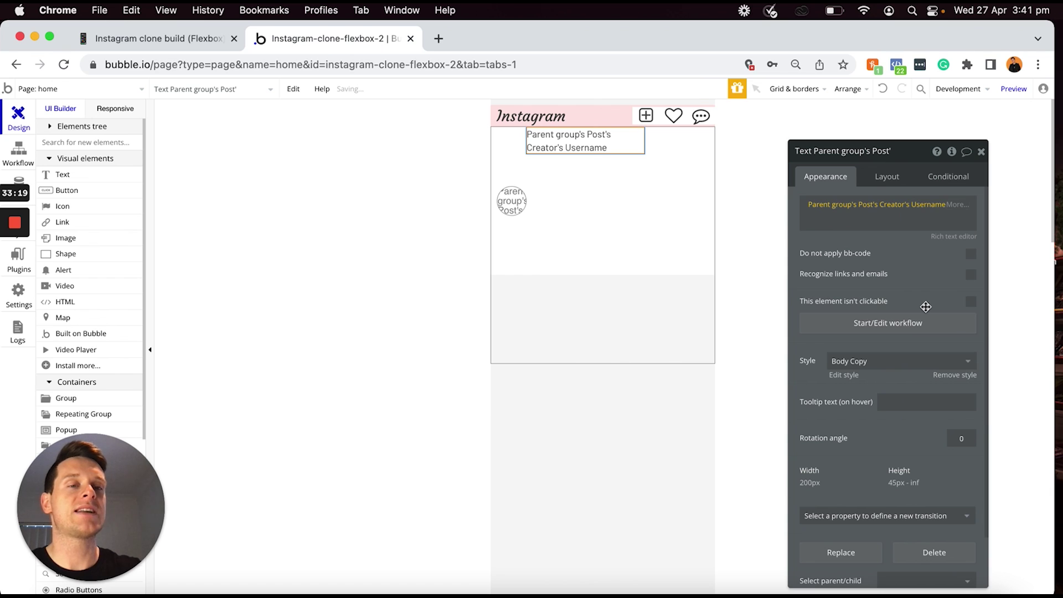
click(951, 377)
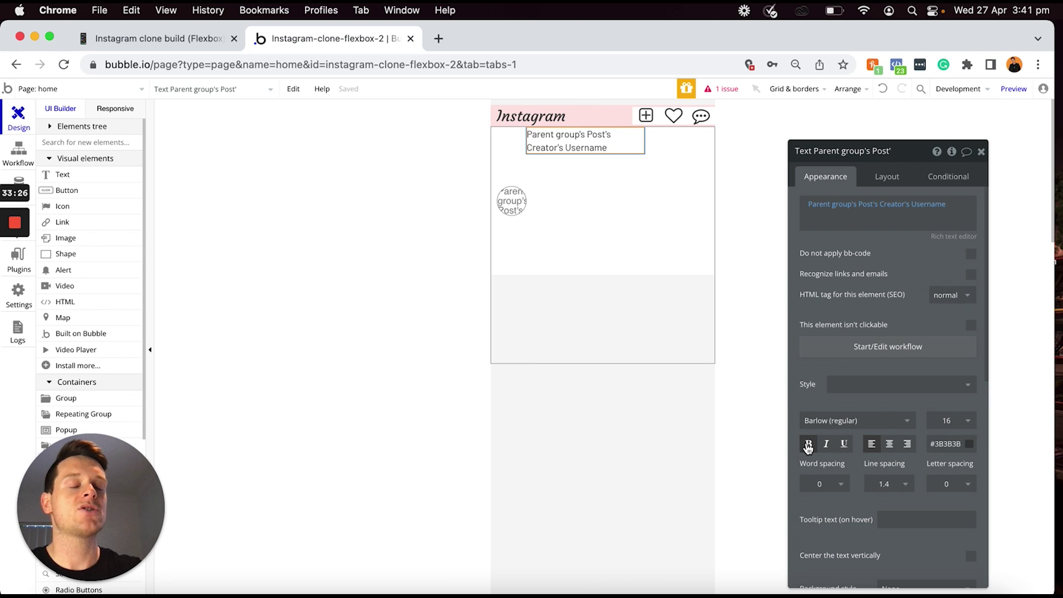
click(808, 446)
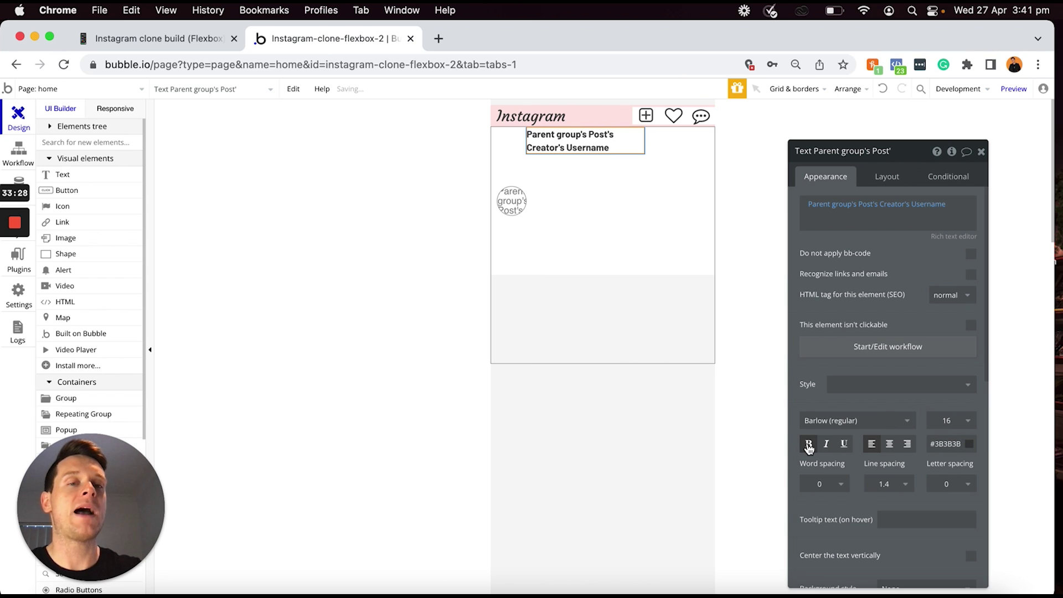
Turn off fixed width for the username text and set its minimum width and minimum height to 0 px
click(886, 176)
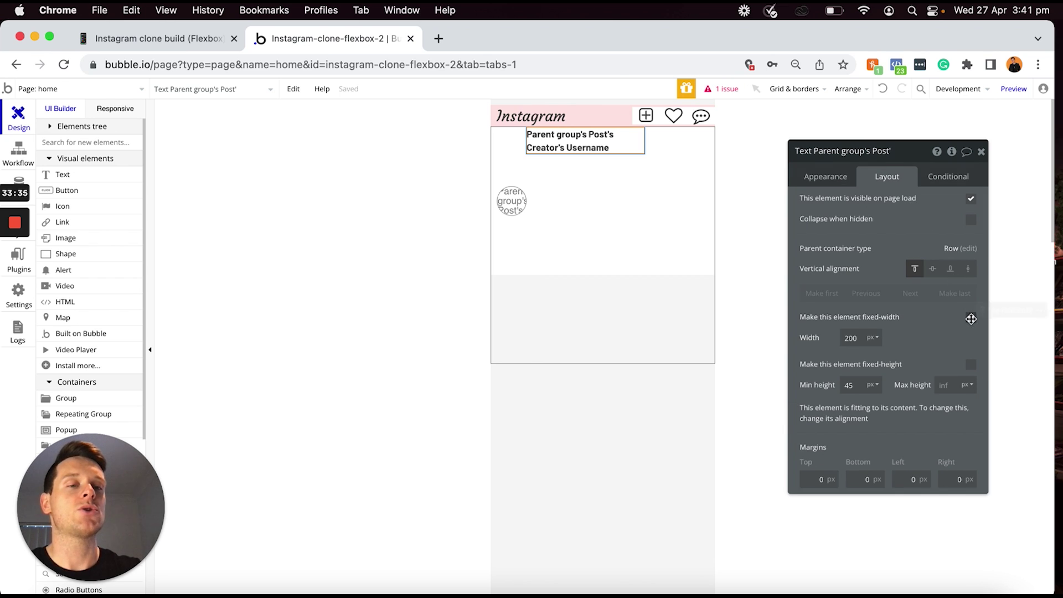
click(971, 319)
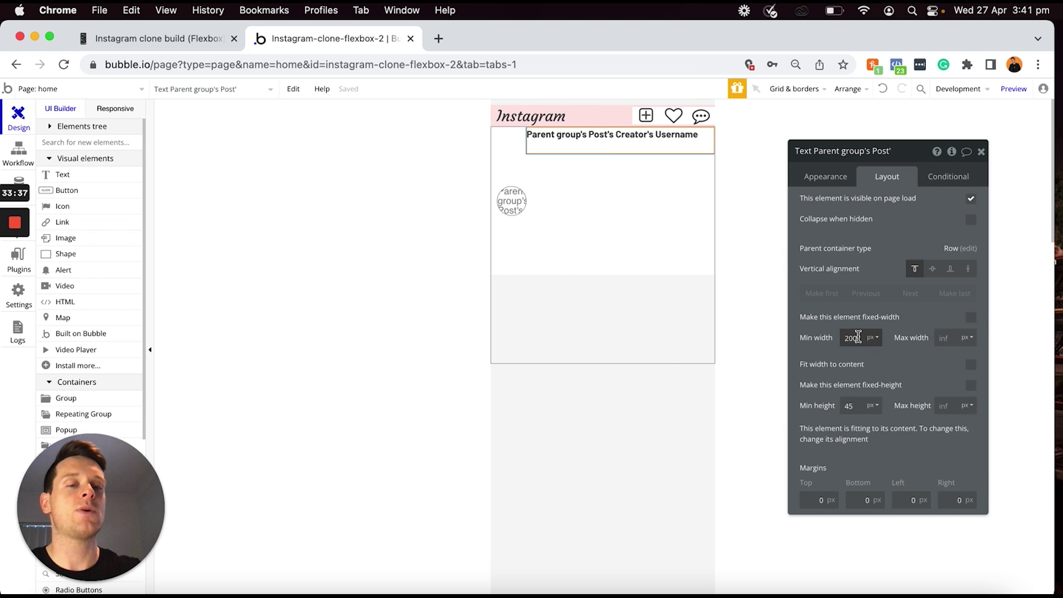
double_click(858, 337)
text(0)
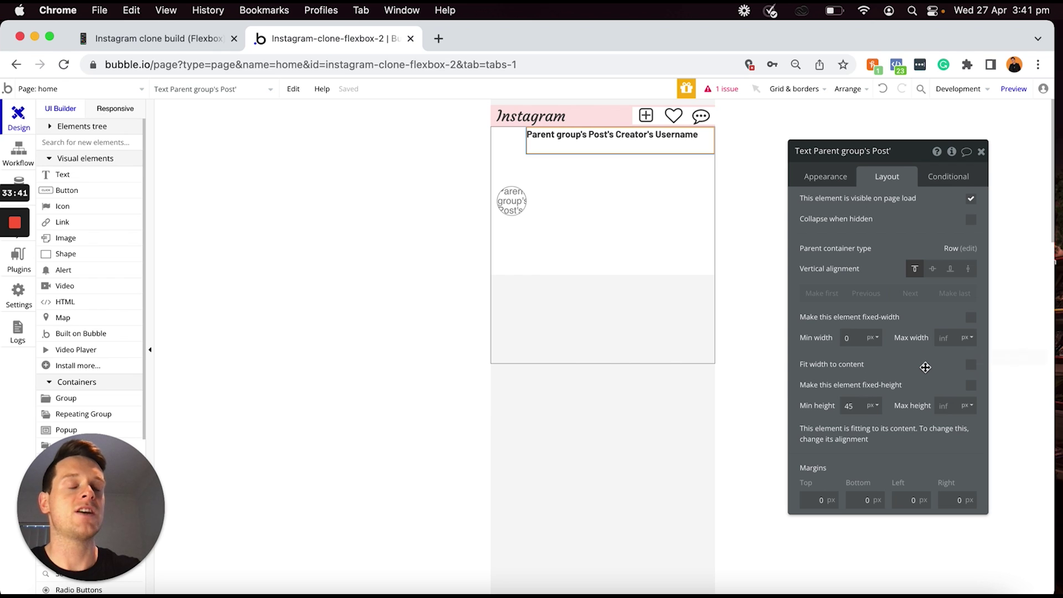
drag(533, 142, 675, 161)
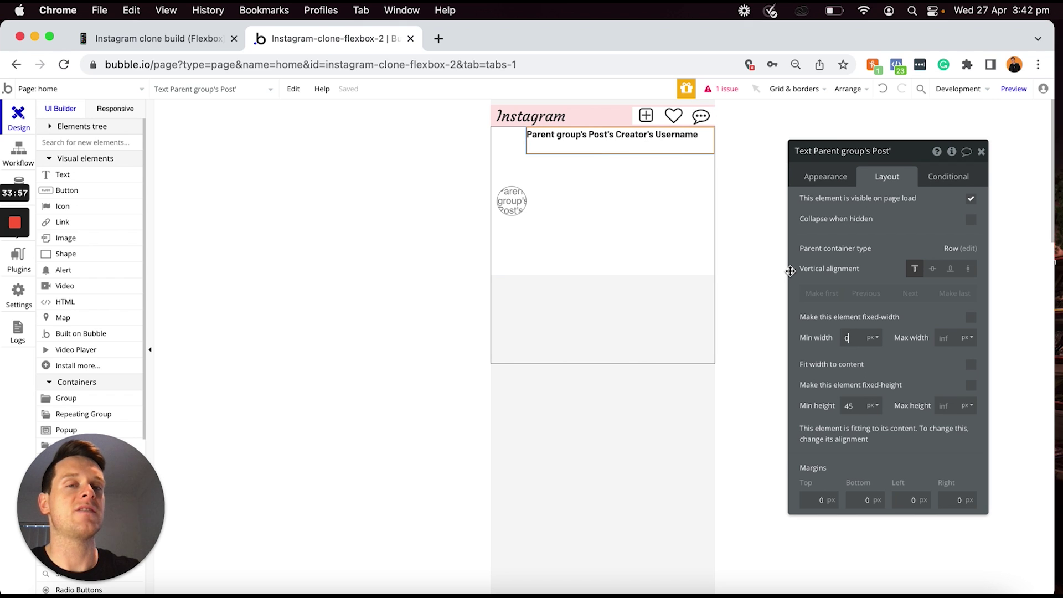
click(856, 405)
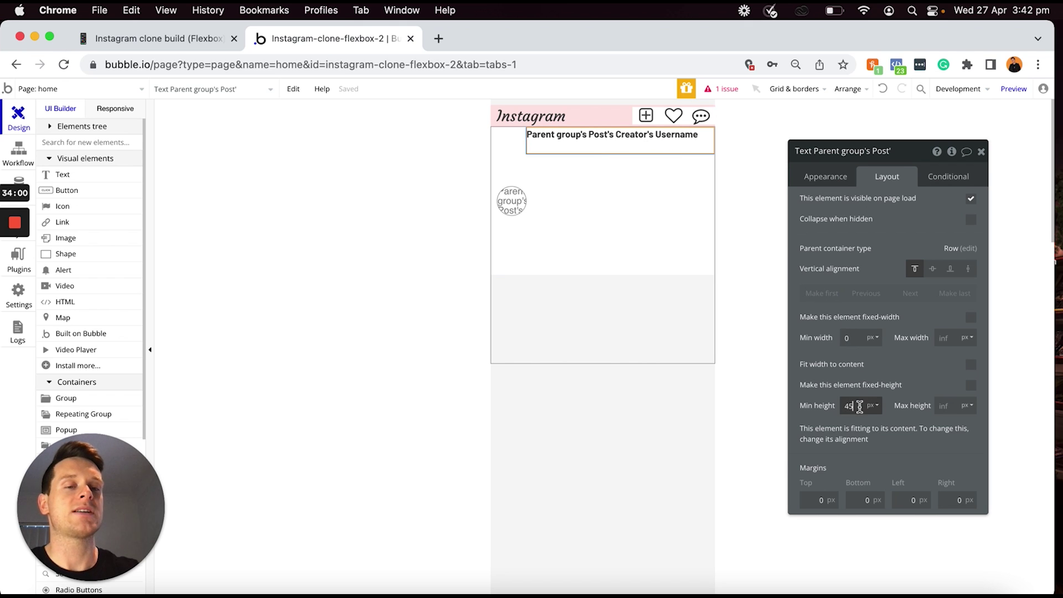
text(0)
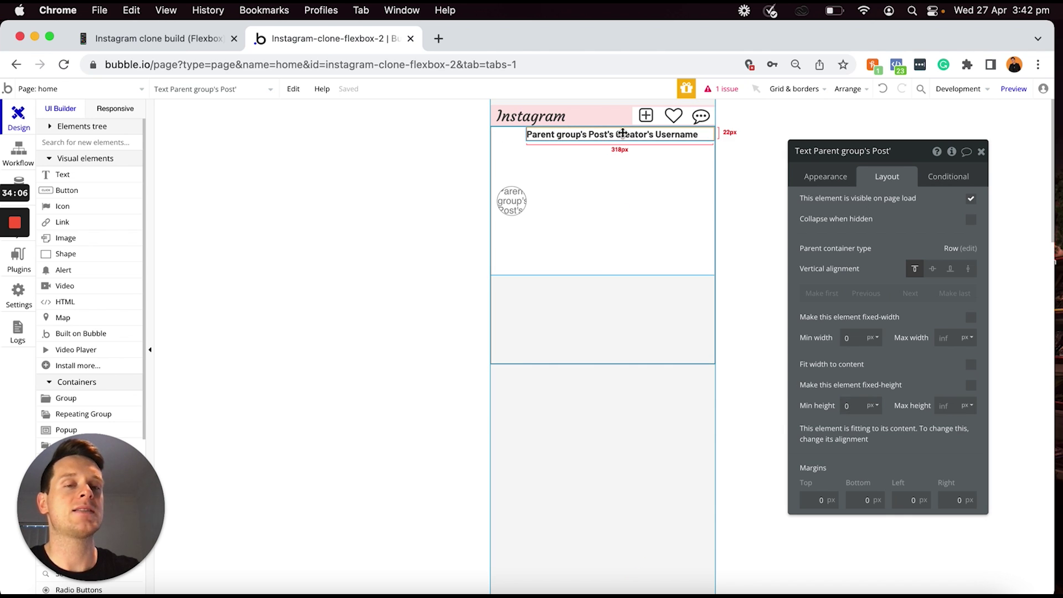
Centre the username text vertically in its row and set its top, bottom, left and right margins to 10 px
click(933, 270)
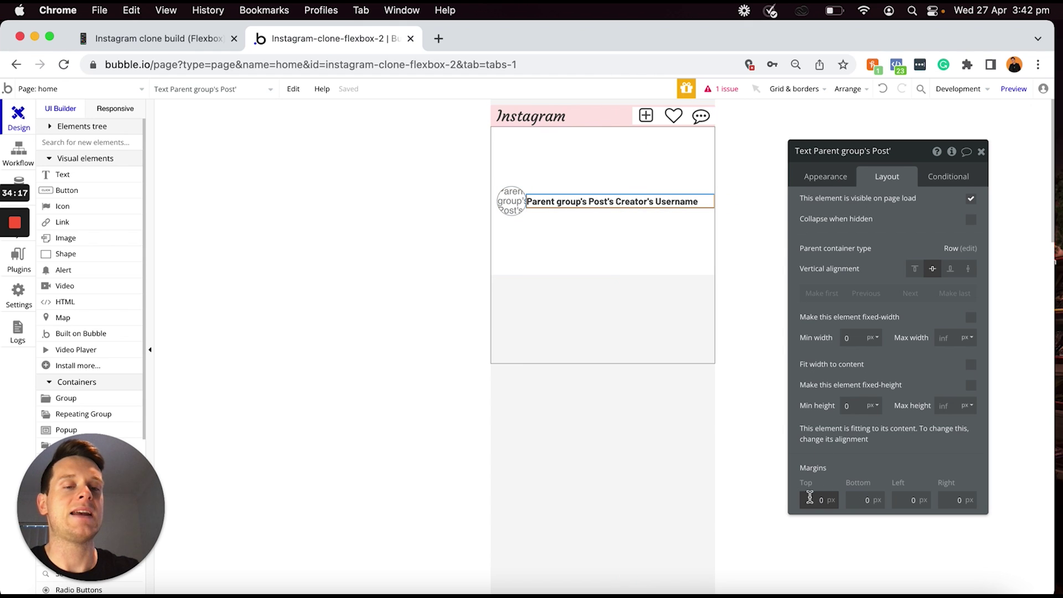
text(1)
click(863, 500)
text(1)
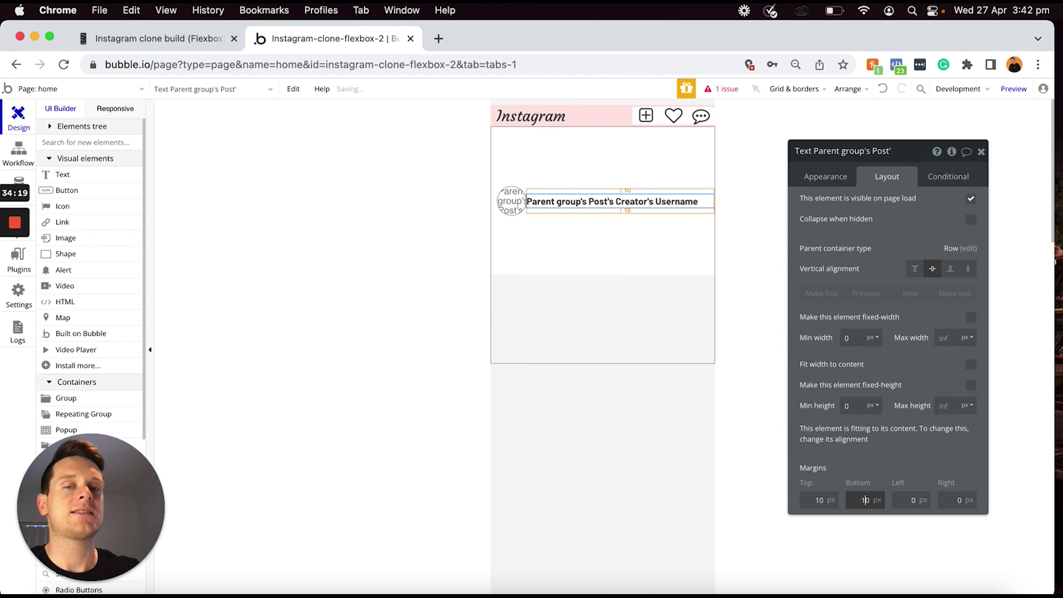
click(911, 500)
text(1)
click(944, 500)
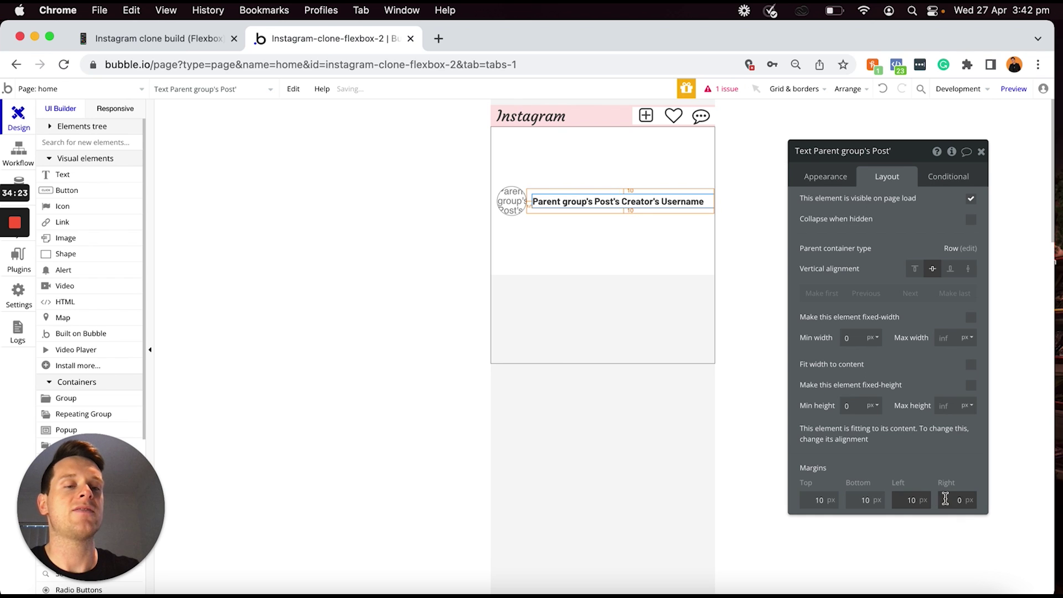
text(1)
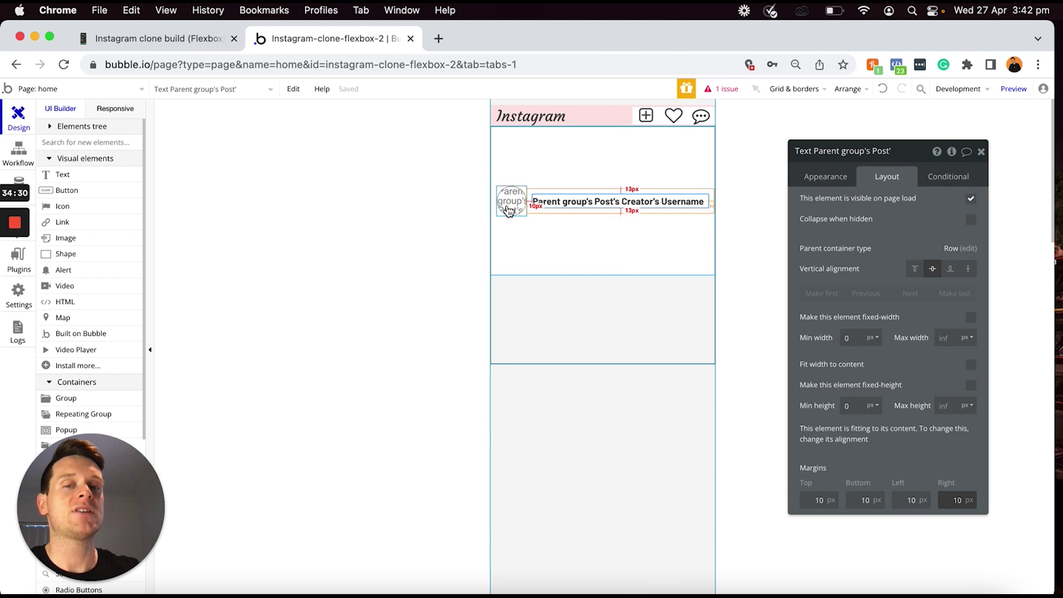
Set the minimum height of Group Post to 0 px
click(601, 162)
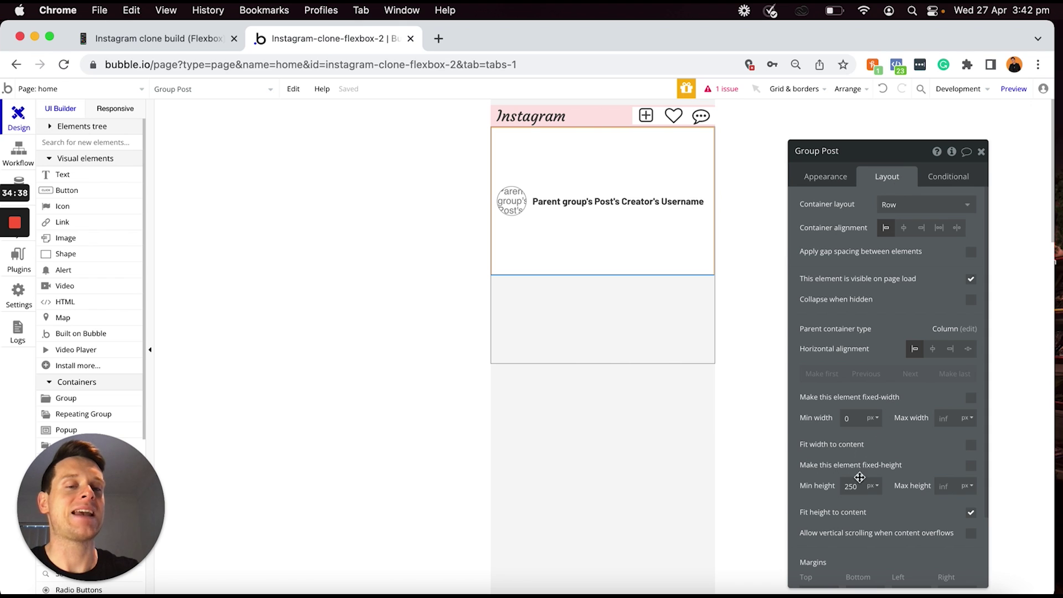
text(0)
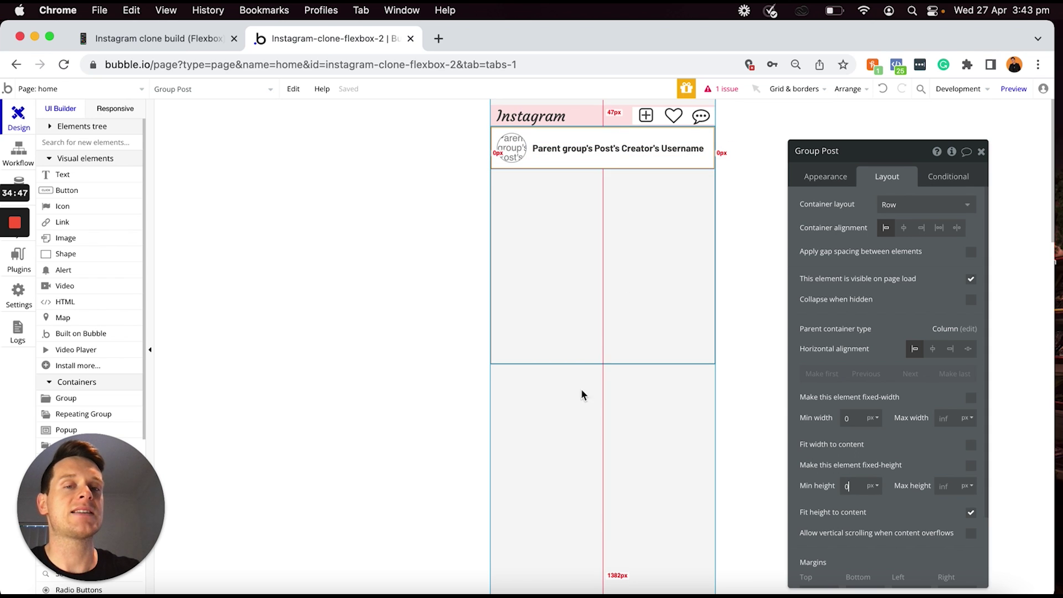
click(573, 412)
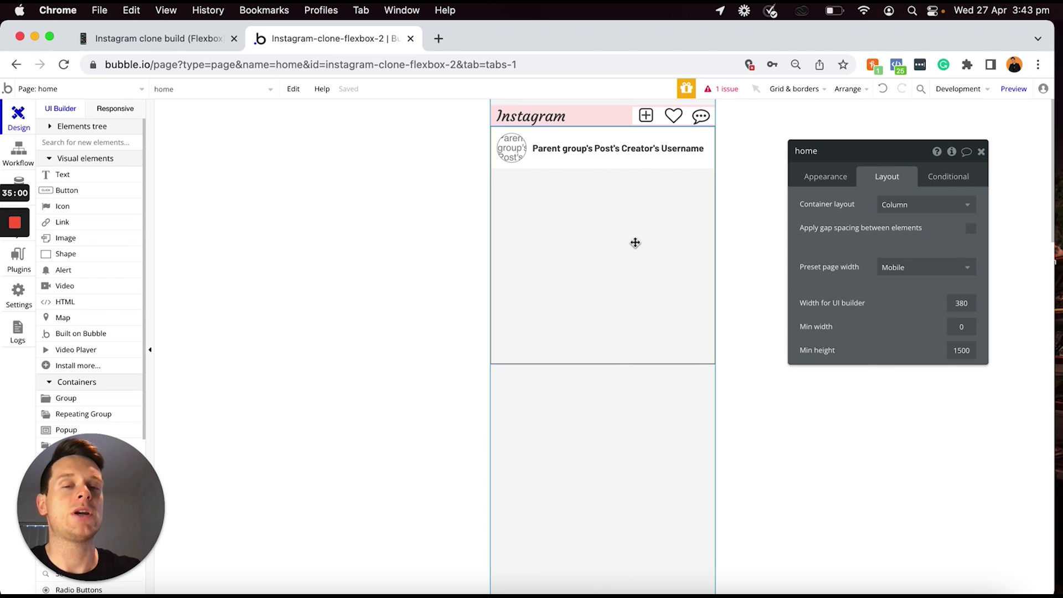
Give the RepeatingGroup Post a top margin of 10 px
click(635, 244)
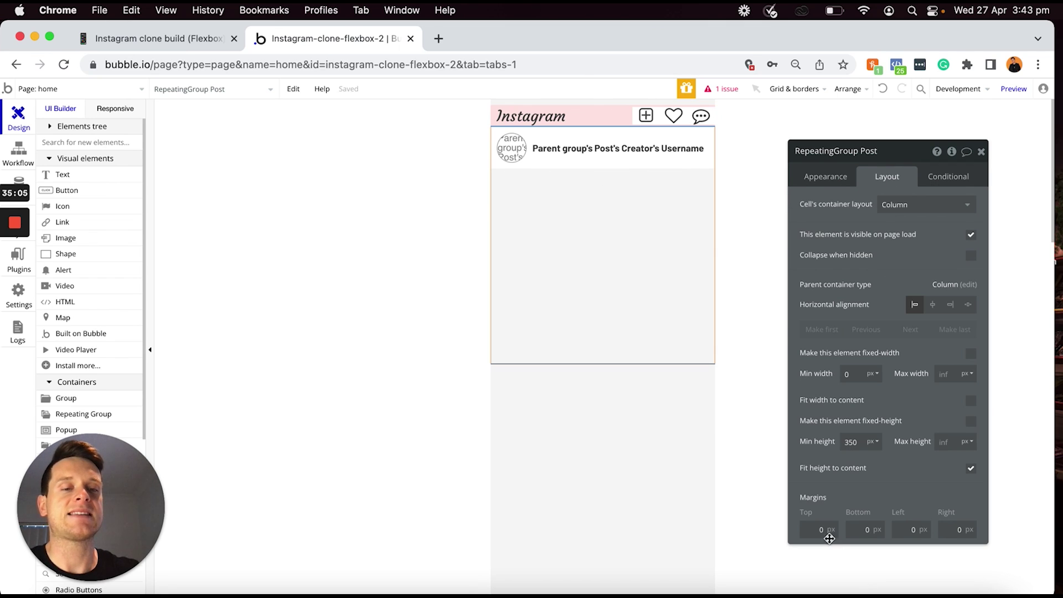
click(815, 530)
text(1)
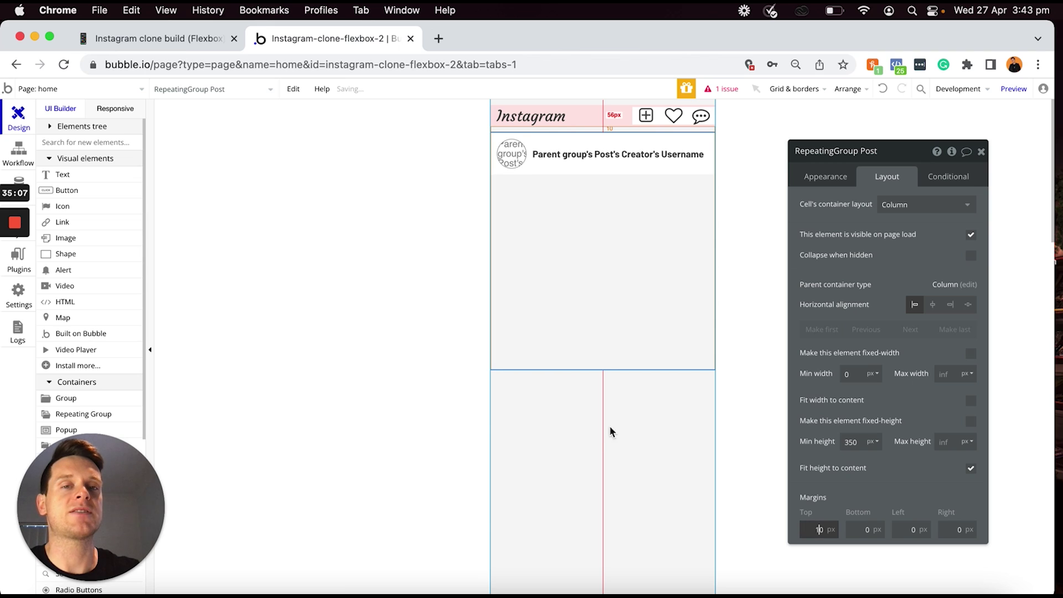
click(608, 436)
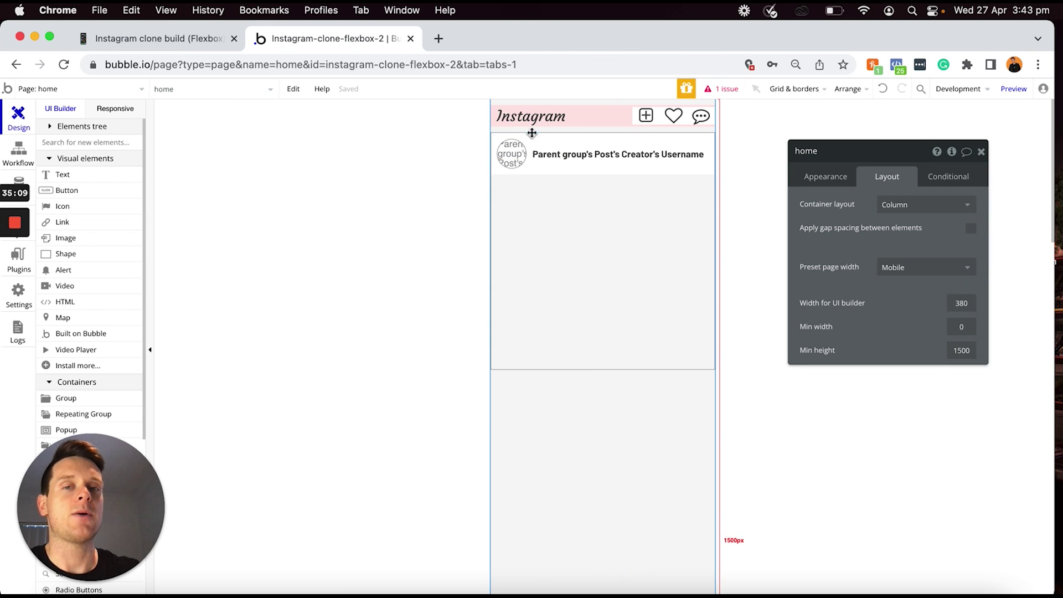
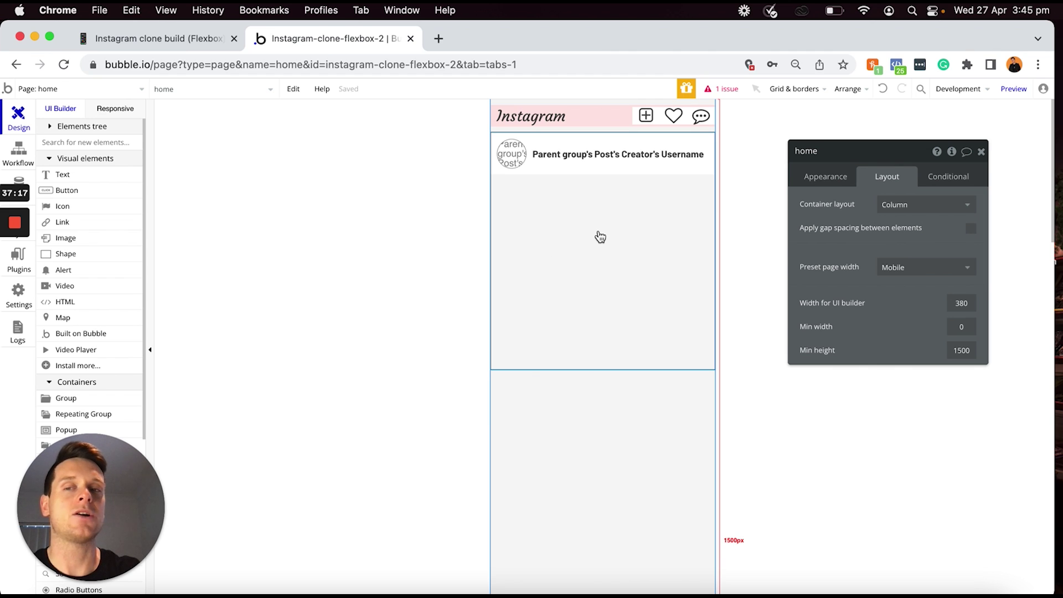
Add a new group inside the repeating group's cell, directly below the row with the profile photo and username
scroll(96, 288, down, 5)
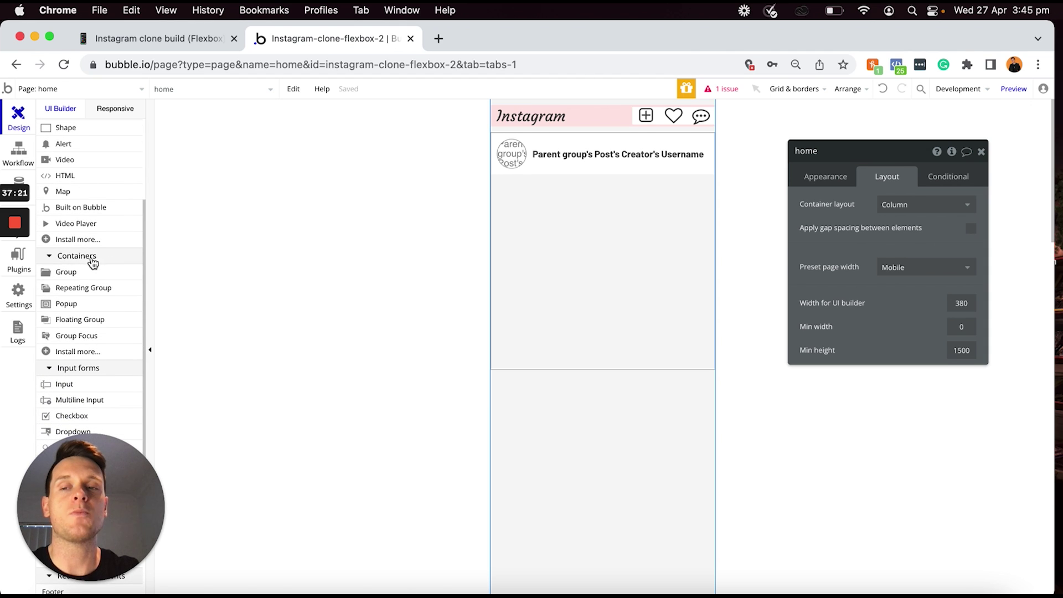
click(87, 277)
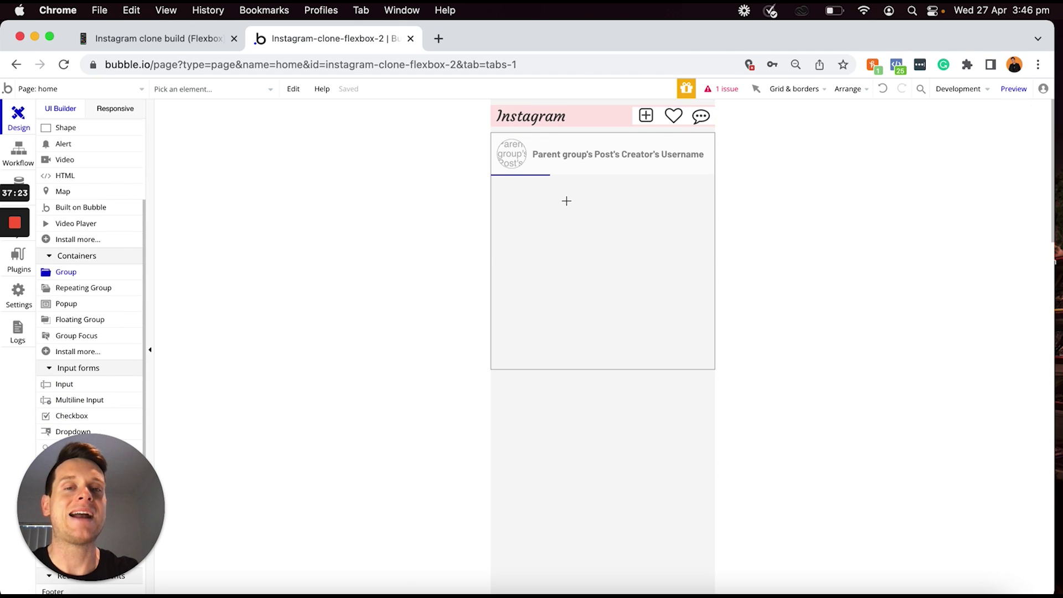
click(568, 202)
click(567, 201)
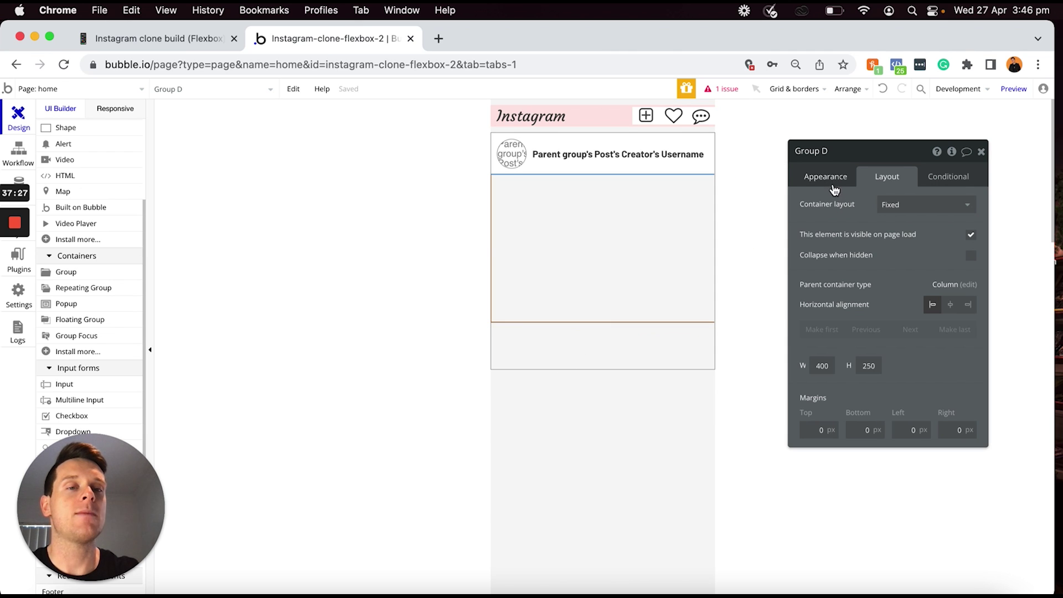
Rename the new group as "Group - Single-image-post"
click(835, 157)
key(BackSpace)
key(BackSpace)
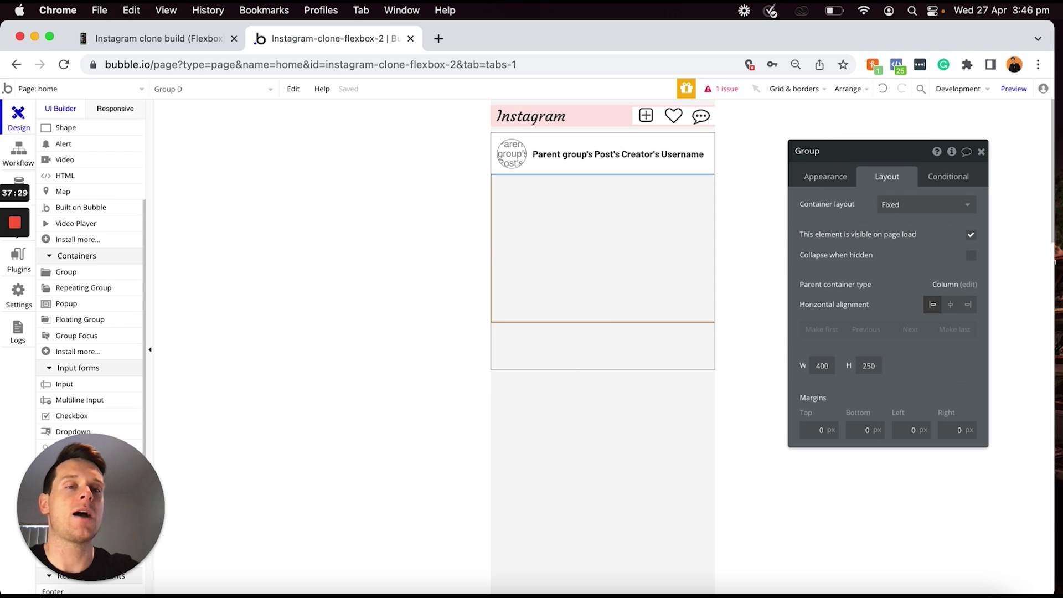
text(- Si)
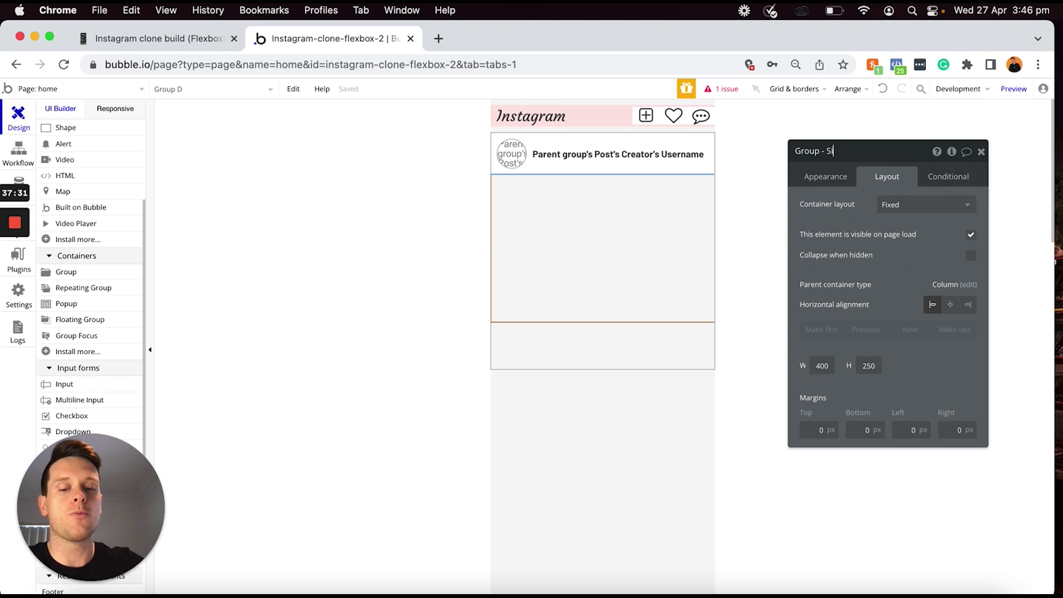
text(ngle-image-post)
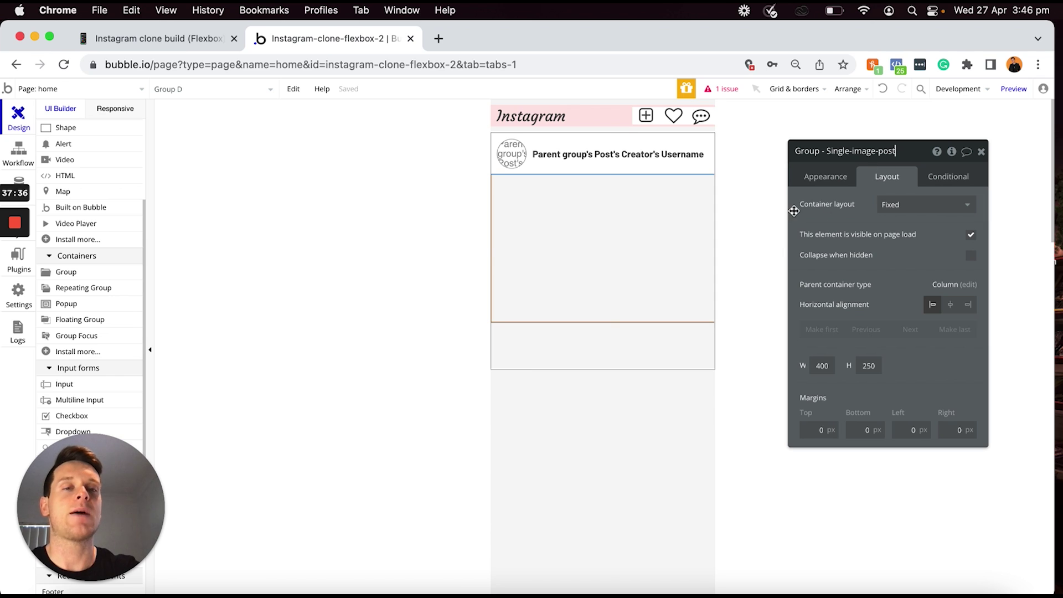
click(595, 222)
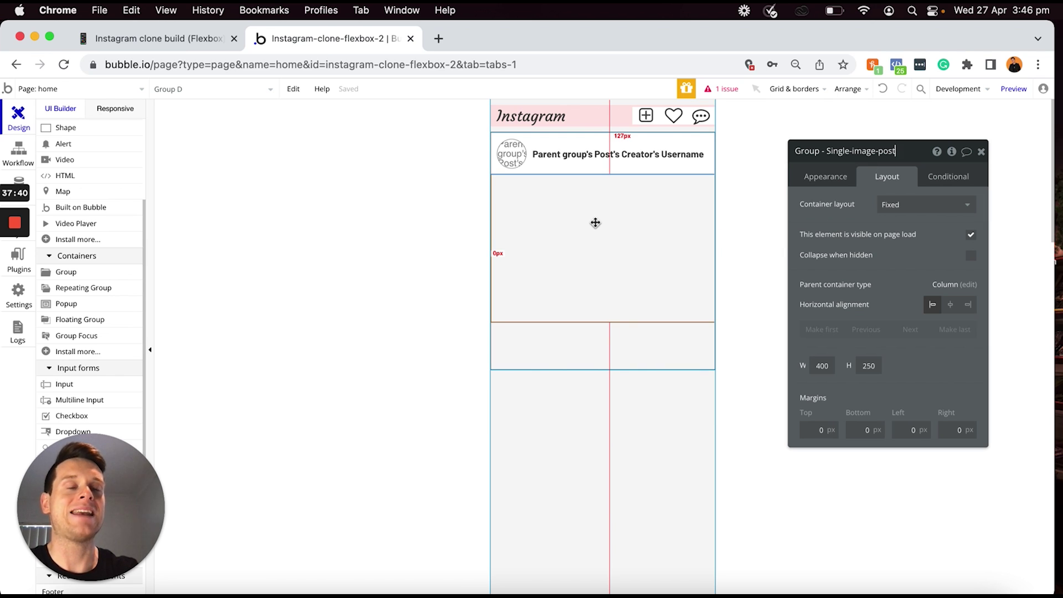
Remove the style of the Single-image-post group and give it a flat light green background colour, #EDFFF3
click(818, 182)
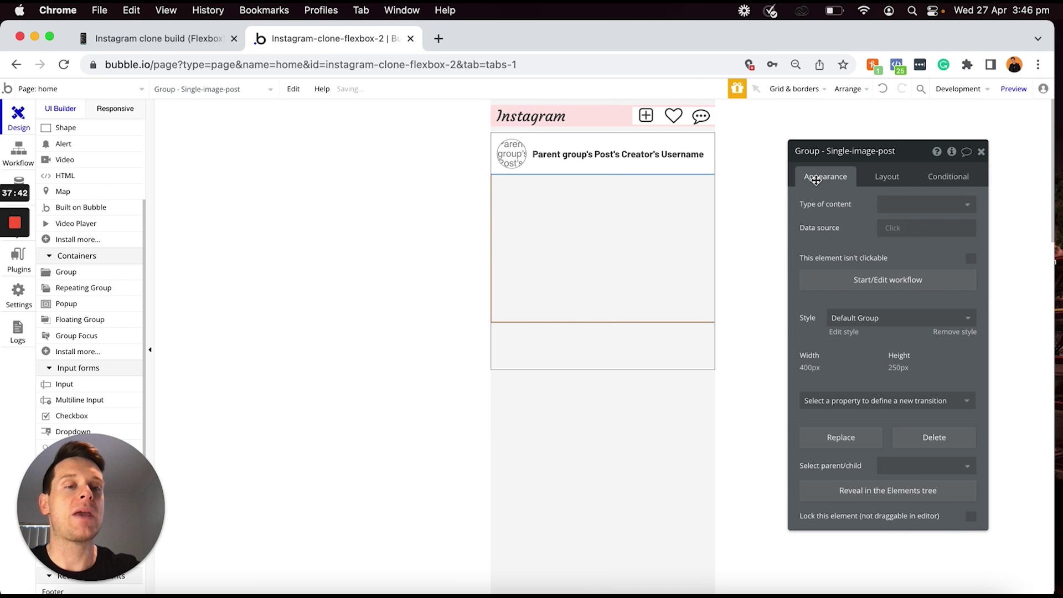
click(954, 332)
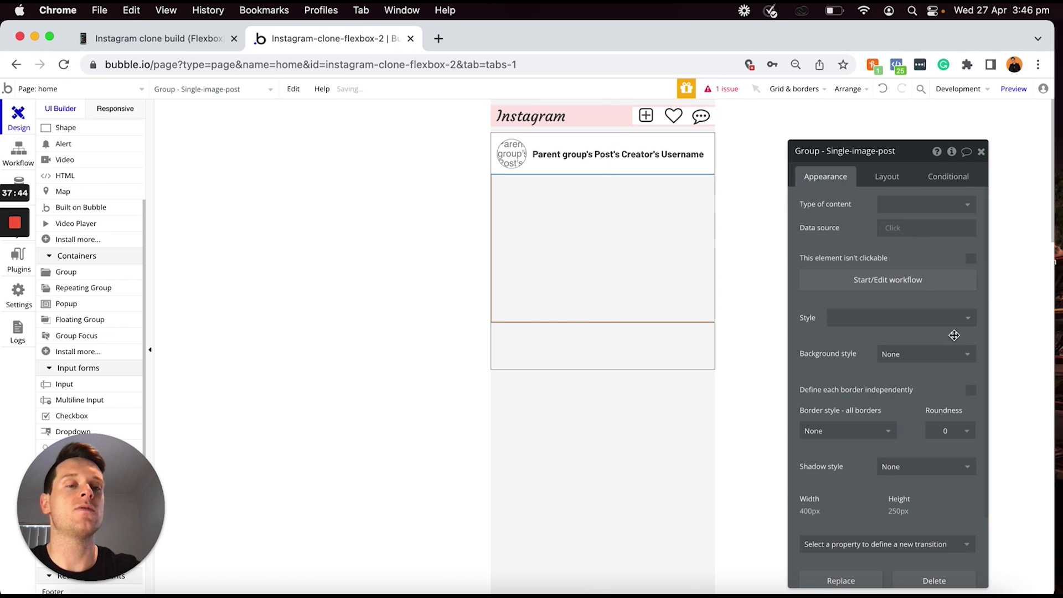
click(942, 355)
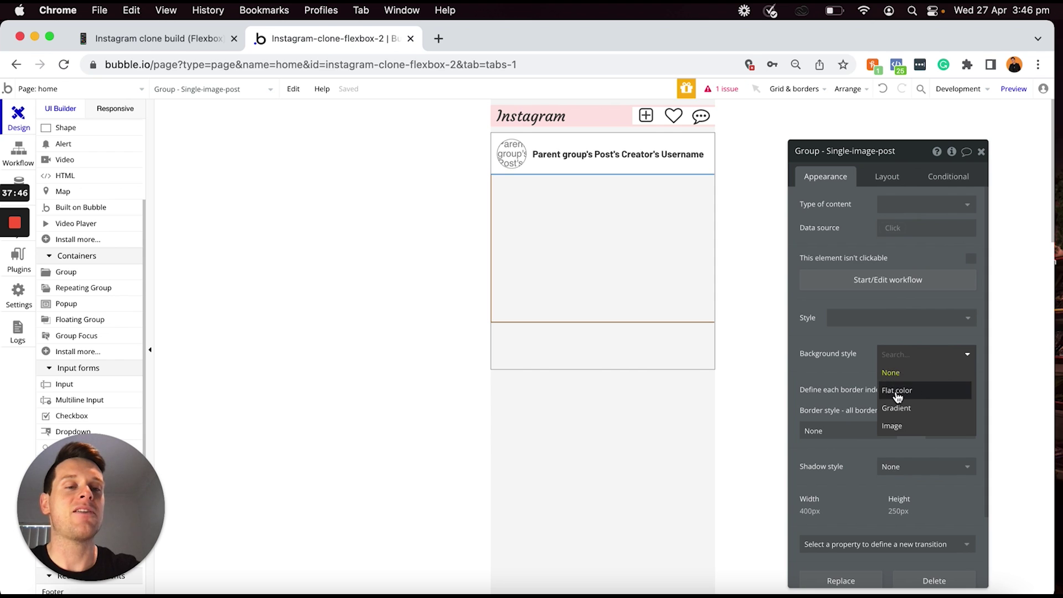
click(895, 389)
click(894, 377)
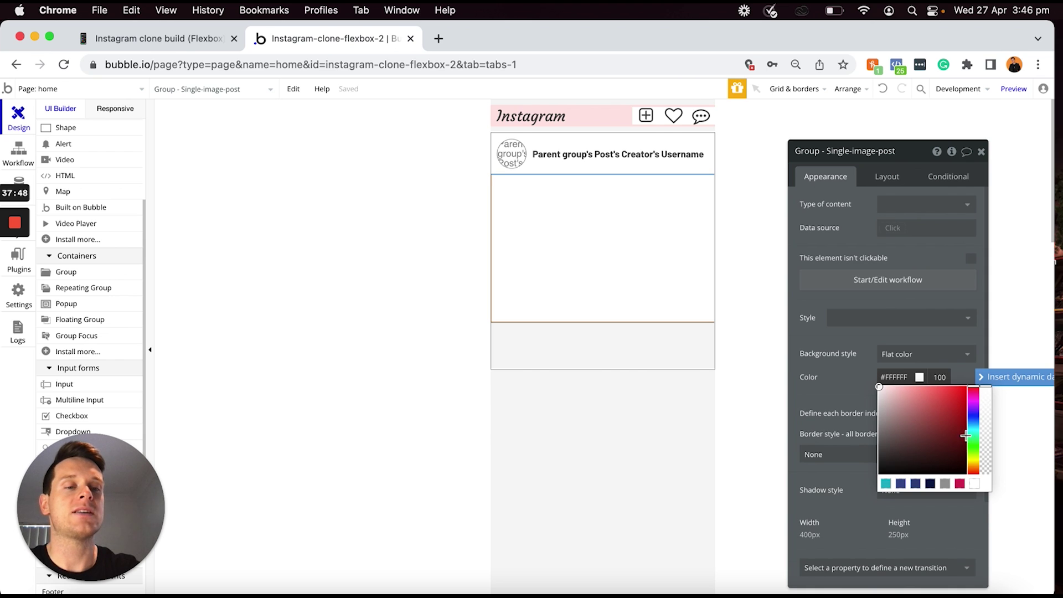
click(975, 441)
click(884, 384)
click(884, 384)
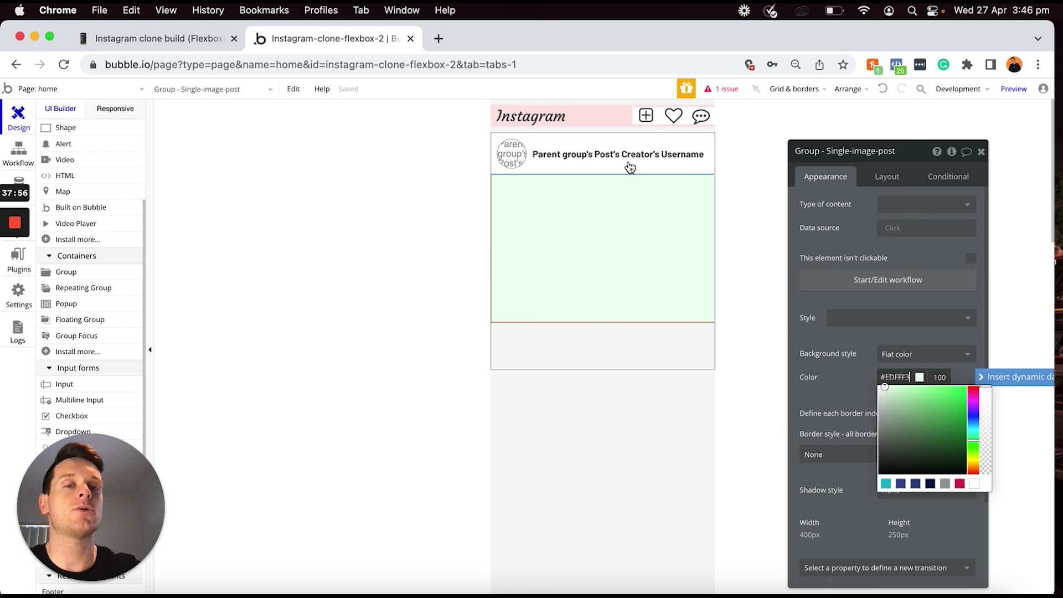
click(601, 244)
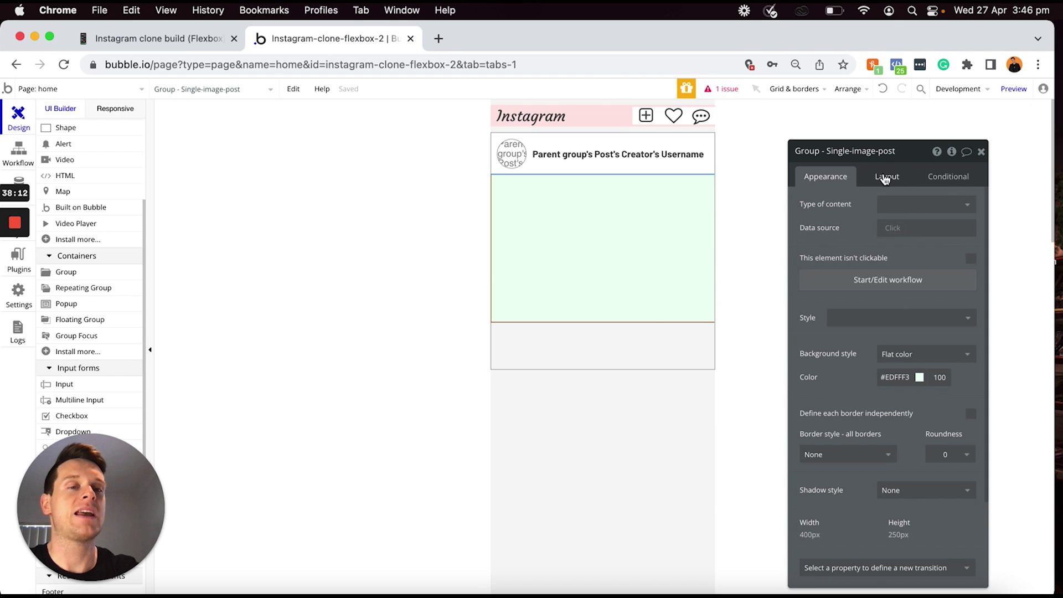
Set the Single-image-post group's container layout to Row, remove its fixed width and set its minimum width to 0 px
click(884, 175)
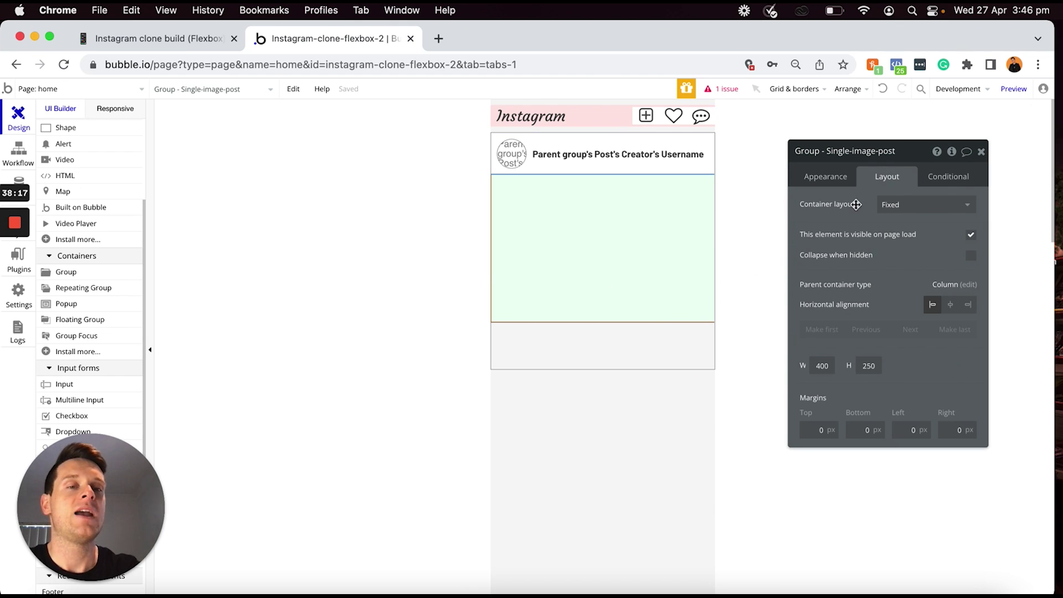
click(895, 205)
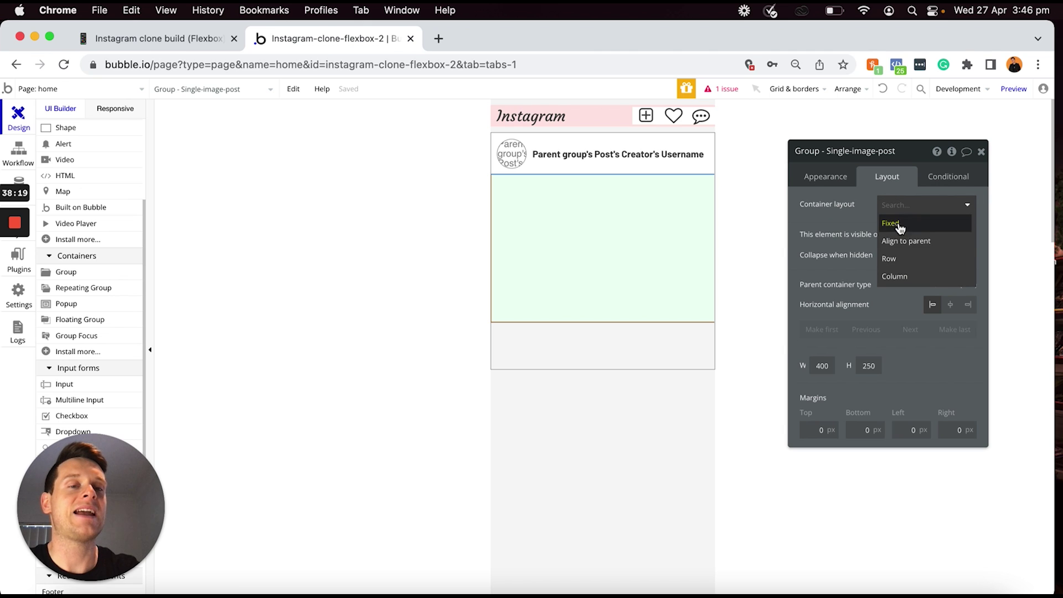
click(898, 259)
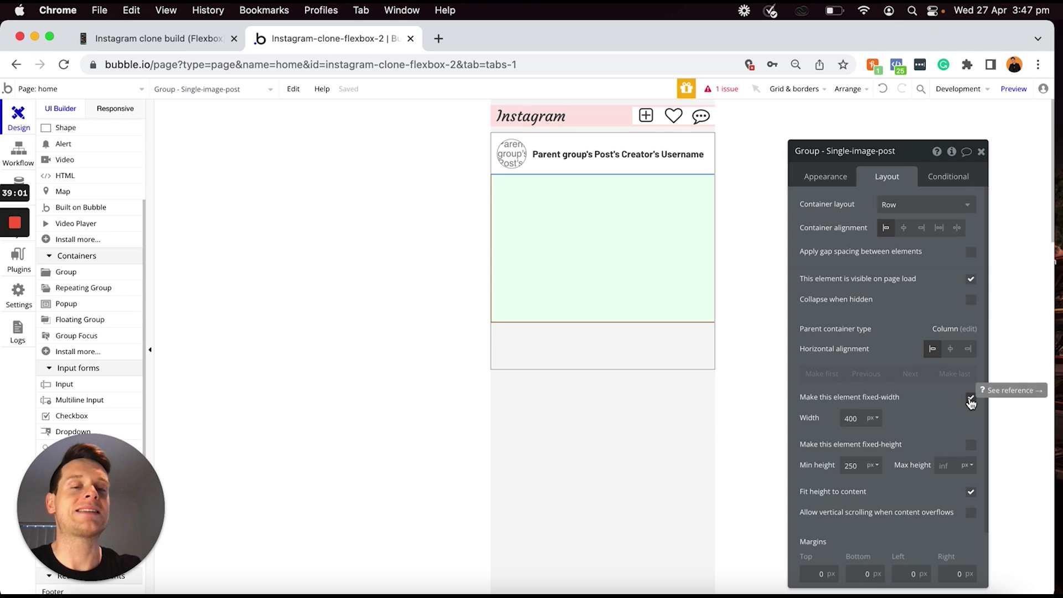
click(971, 399)
double_click(853, 418)
text(0)
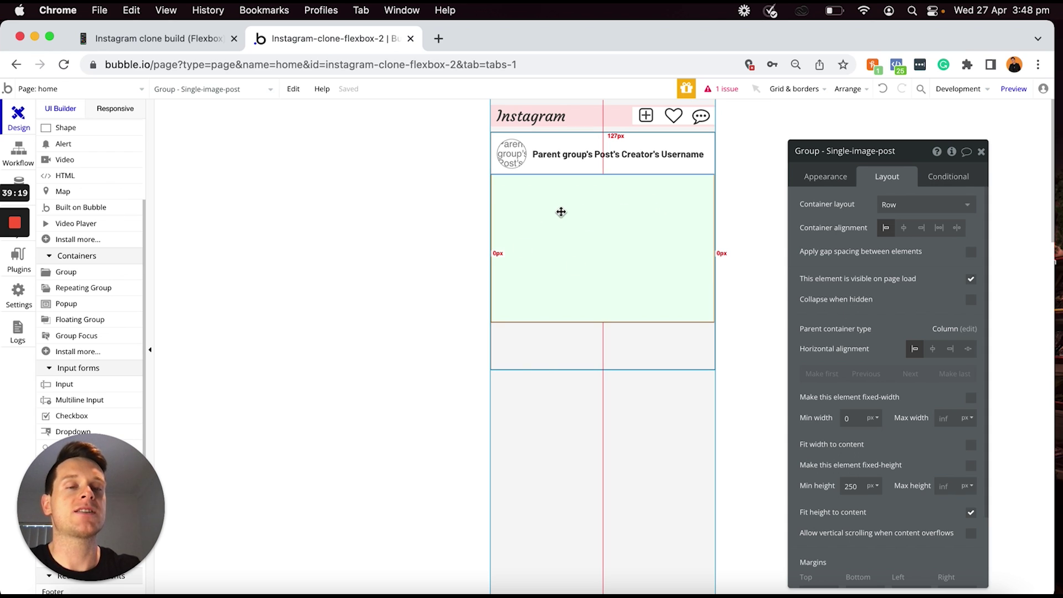
Add an image element inside the green Single-image-post group
scroll(116, 316, up, 5)
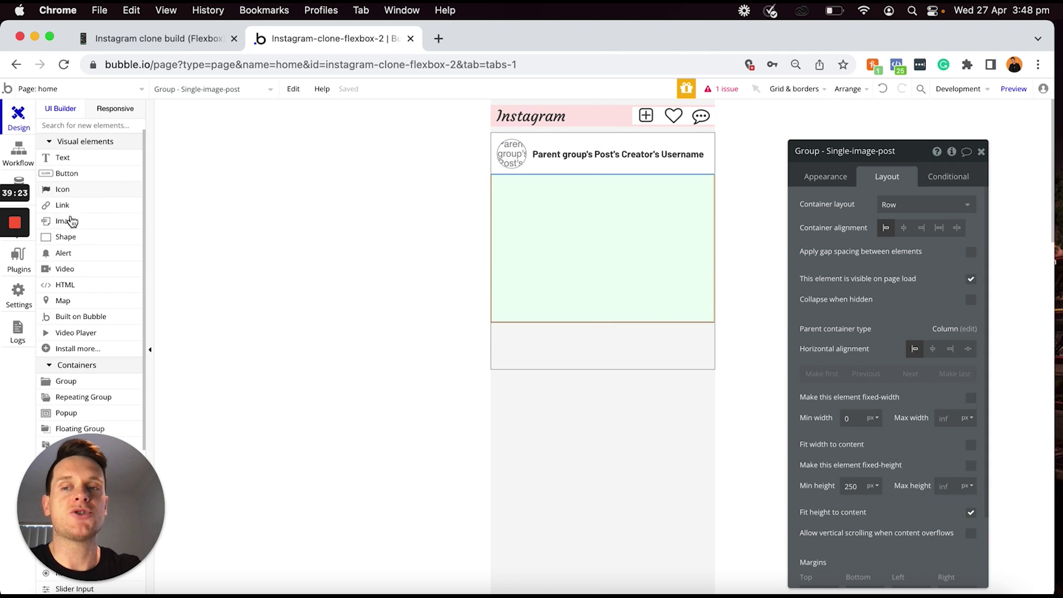
click(66, 221)
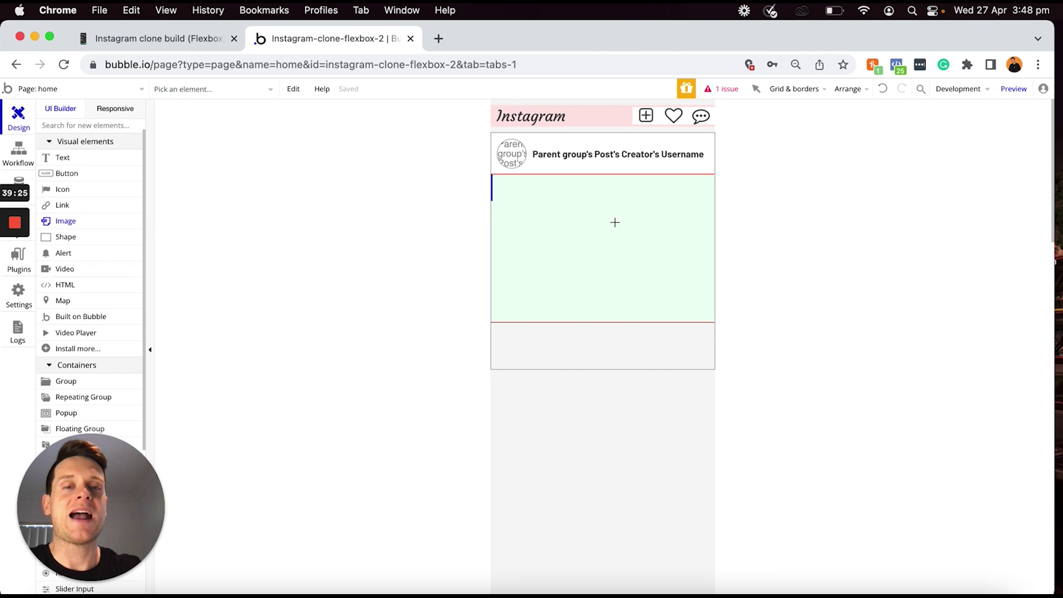
click(586, 207)
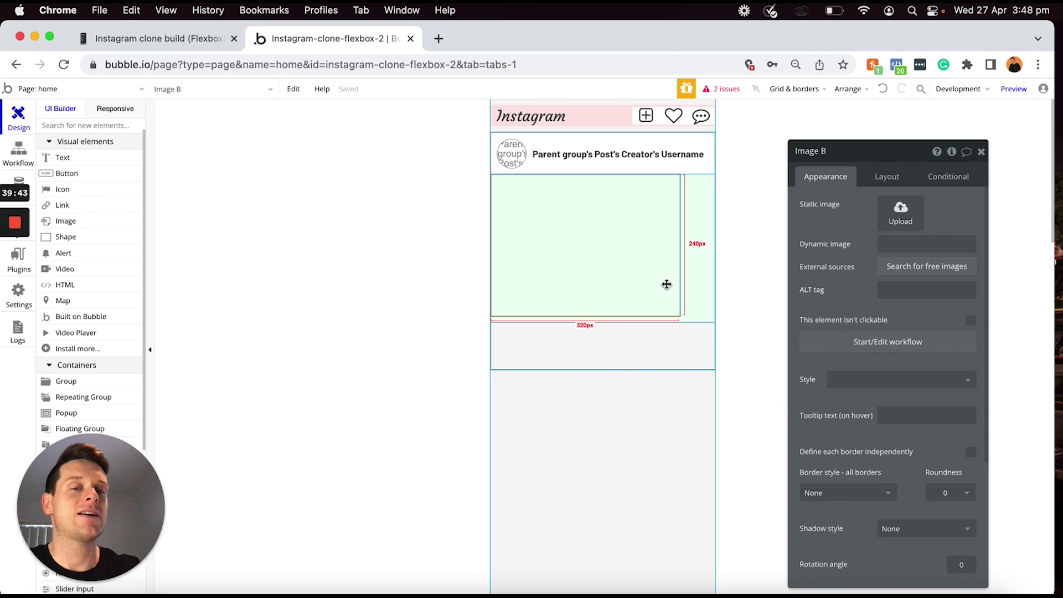
Set the Single-image-post group's content type to Post-content and its data source to Current cell's Post's Content
click(696, 276)
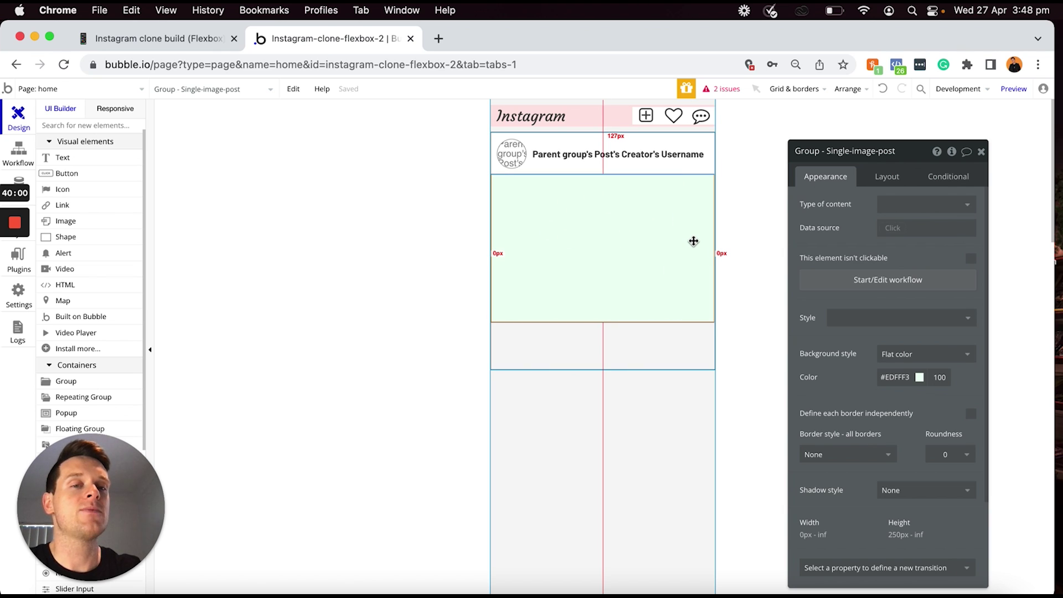
click(885, 205)
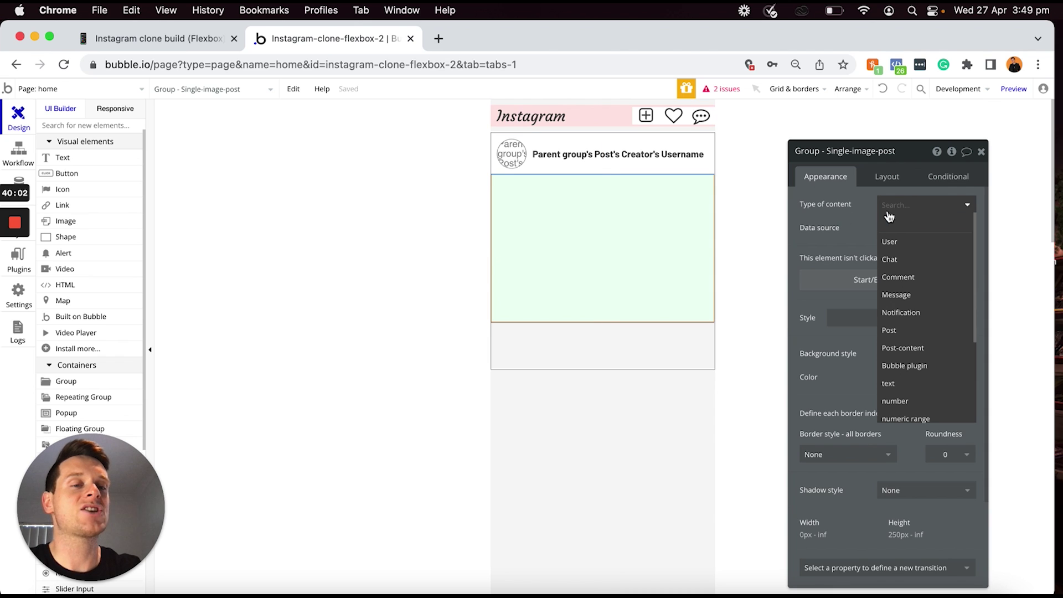
click(909, 353)
click(888, 227)
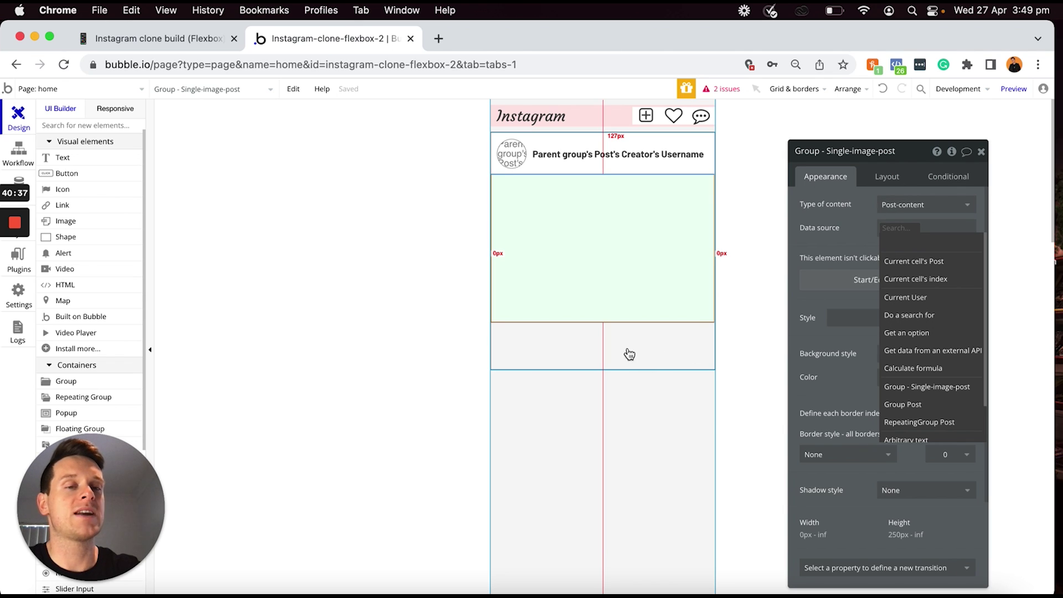
click(898, 262)
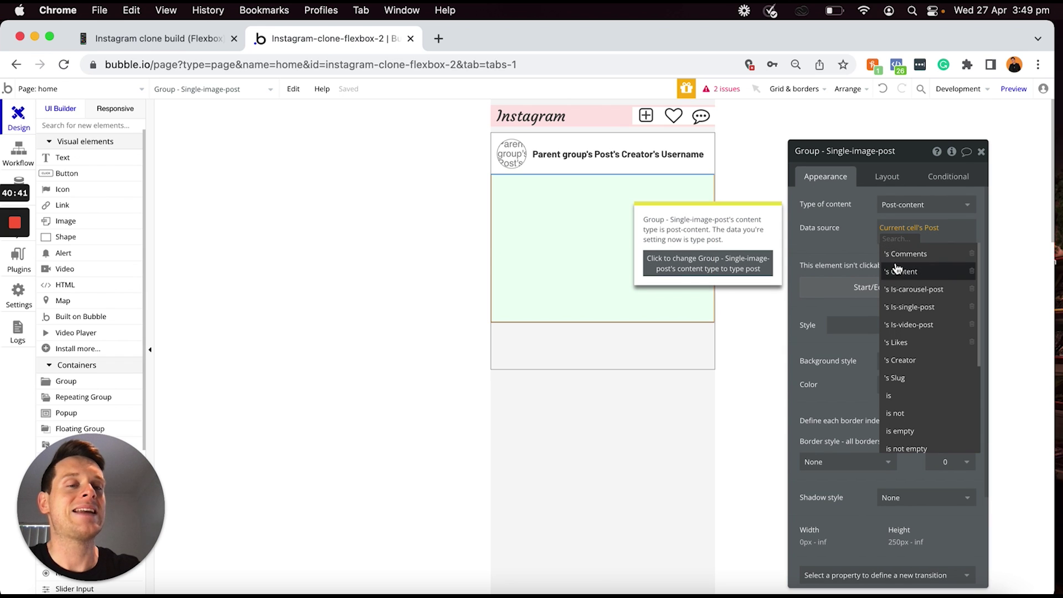
click(900, 272)
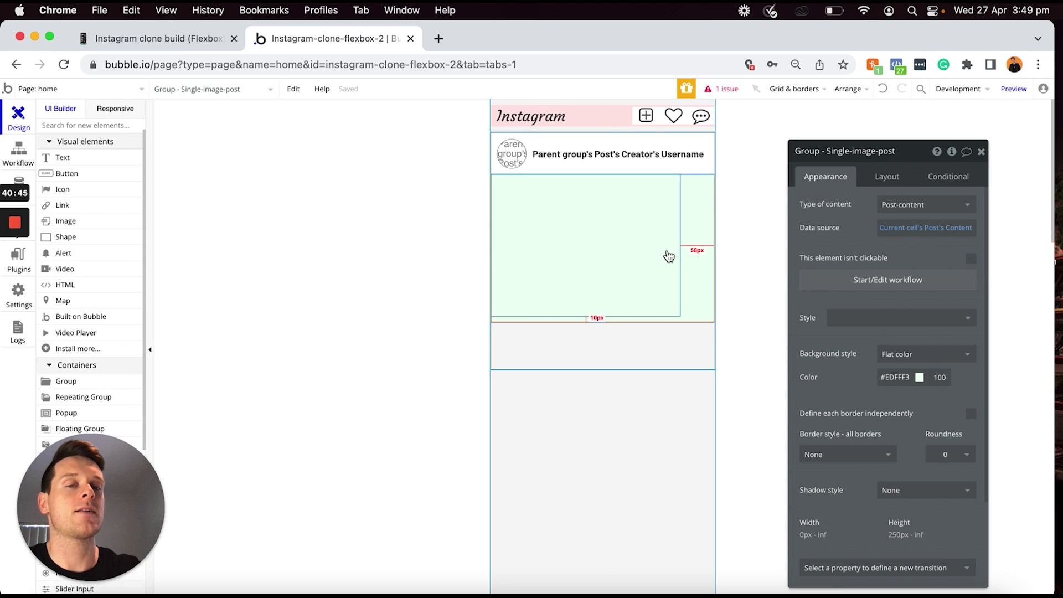
Set the new image's dynamic source to Parent group's Post-content's Single-image
click(622, 223)
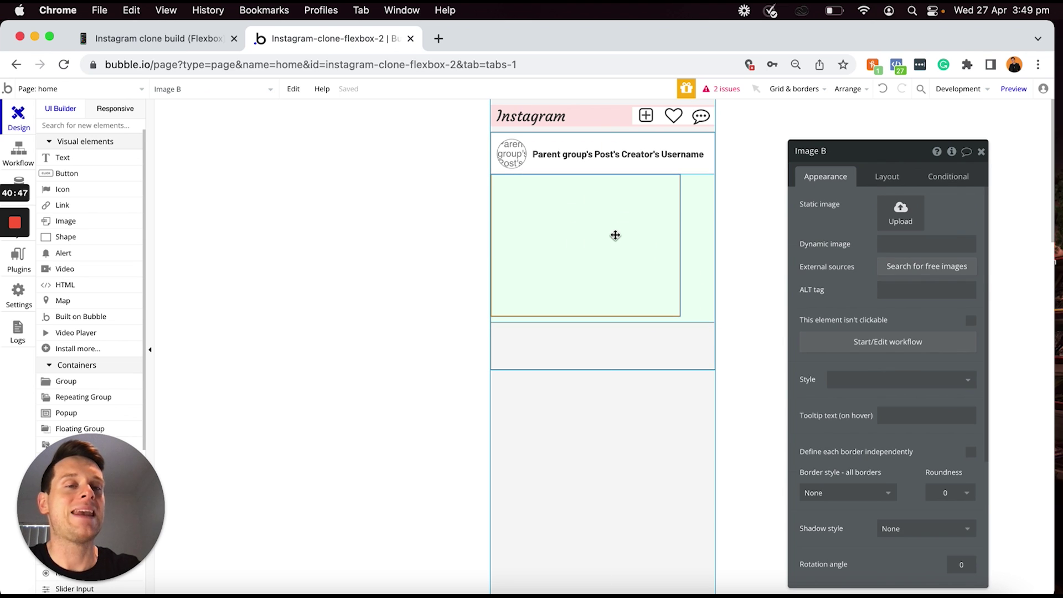
click(910, 242)
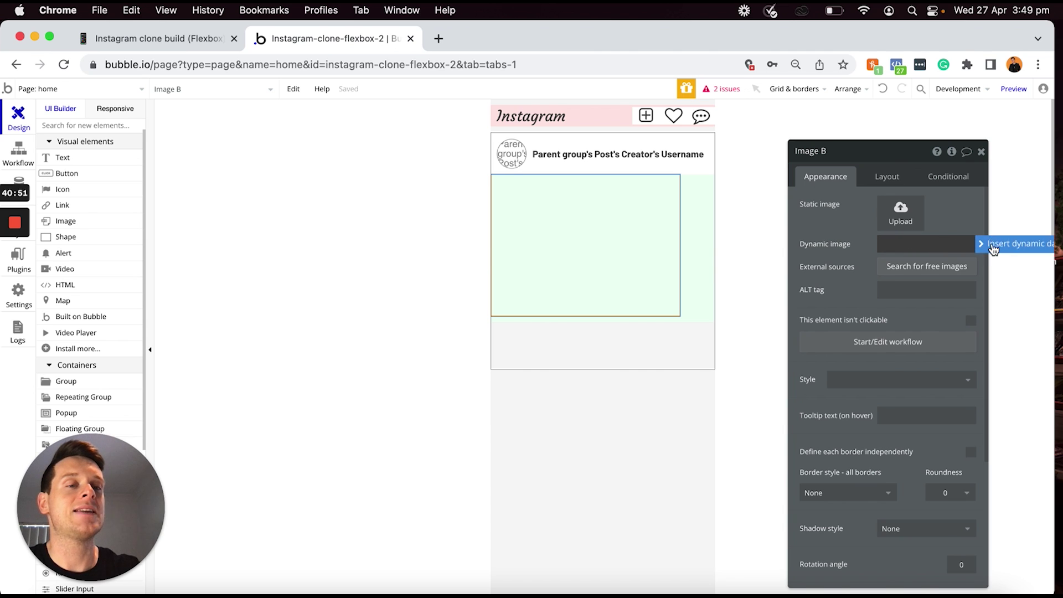
click(980, 244)
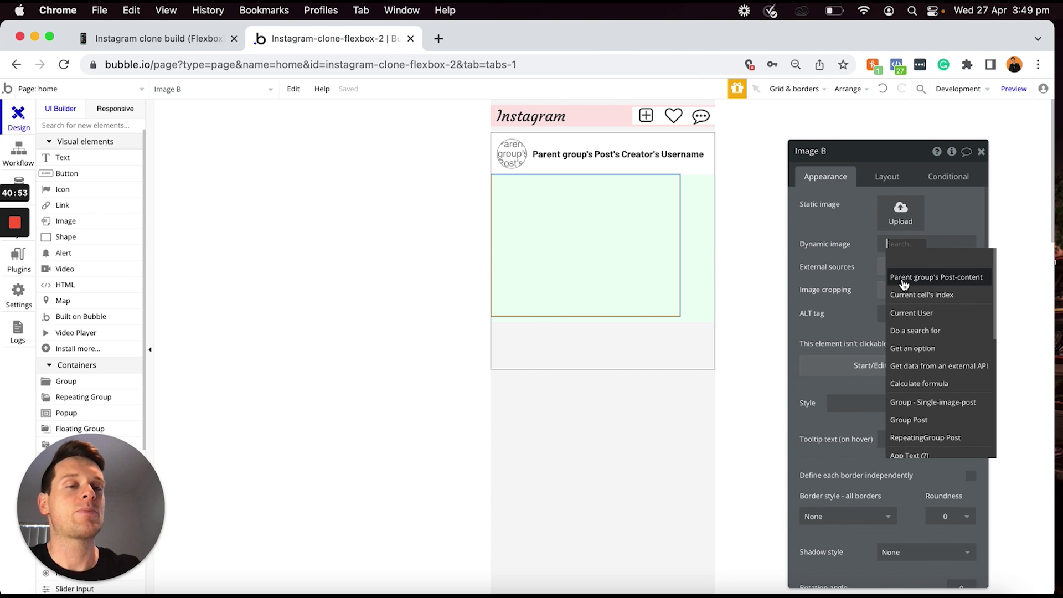
click(933, 281)
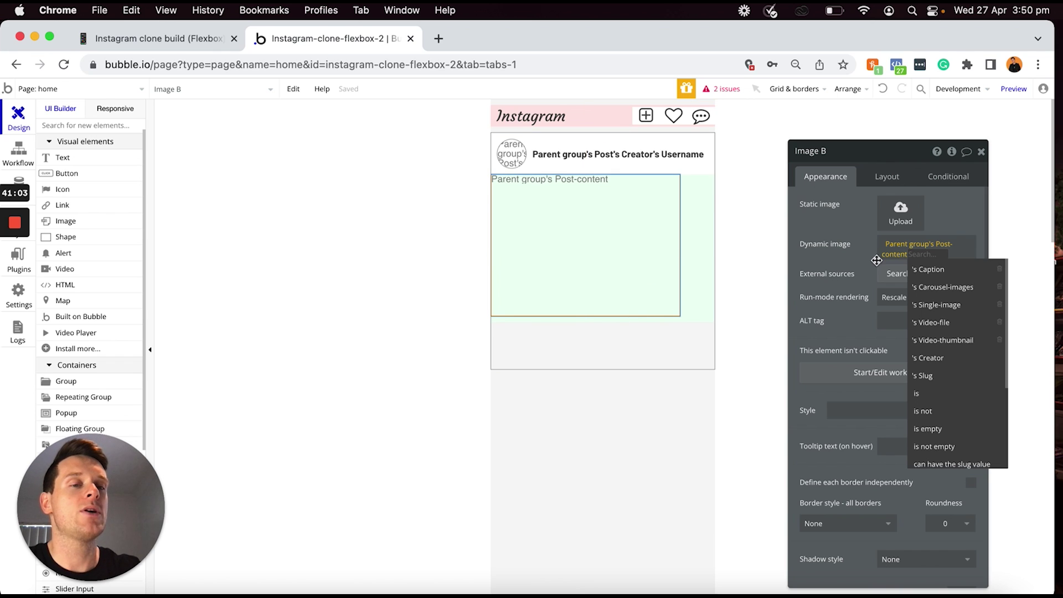
click(937, 306)
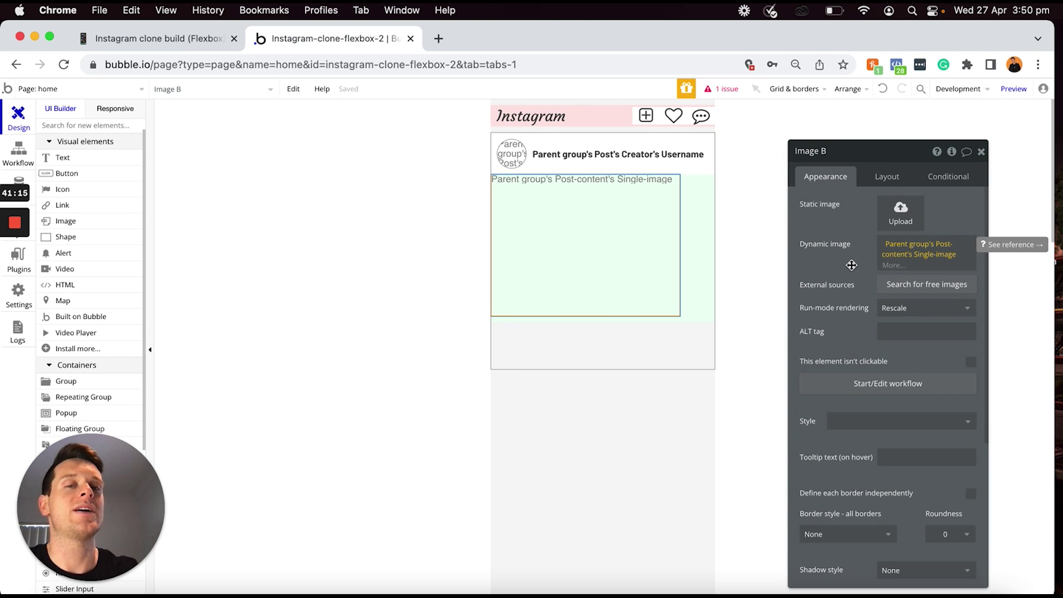
click(850, 265)
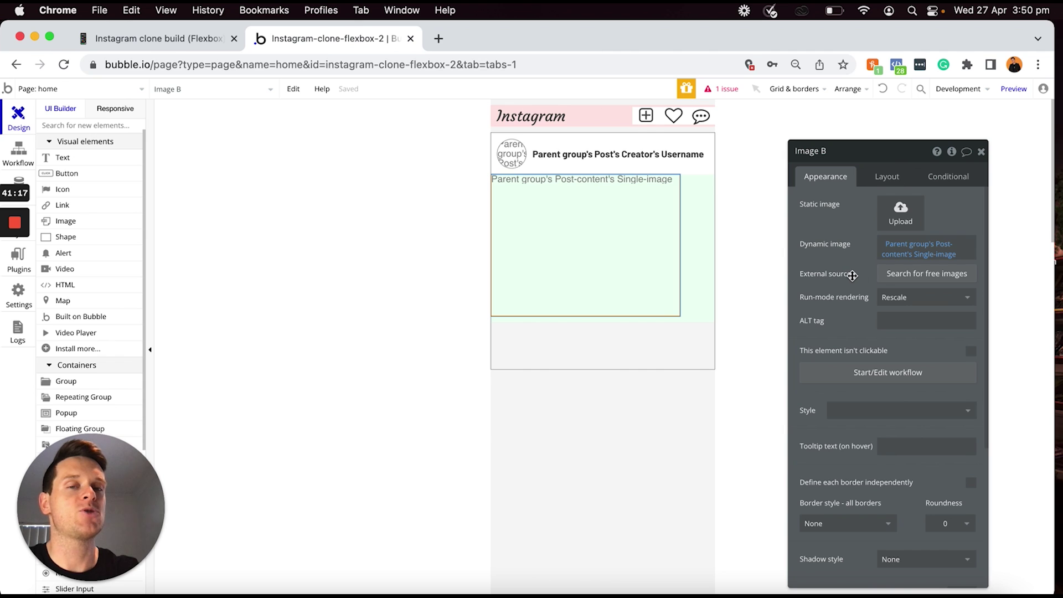
Give the post image a solid border on all sides
click(873, 523)
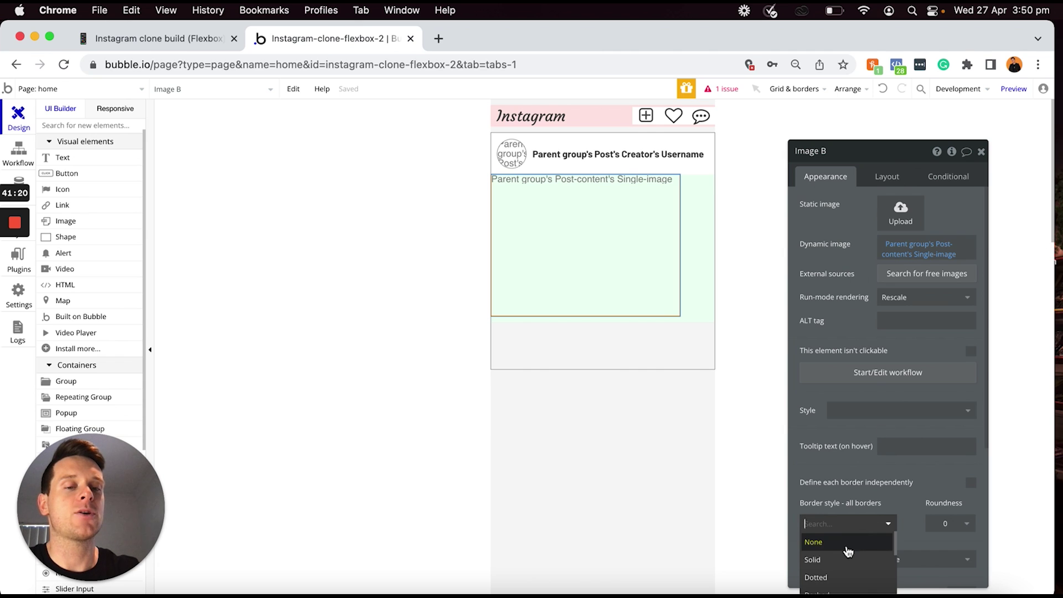
click(835, 561)
click(696, 407)
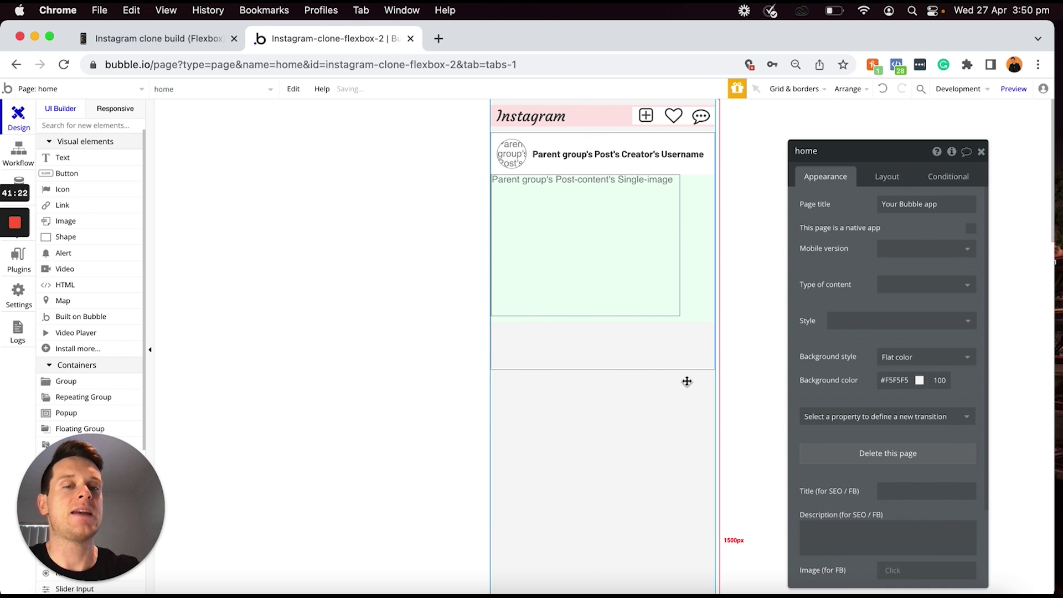
Centre the post image vertically in its row and remove its fixed width
click(630, 266)
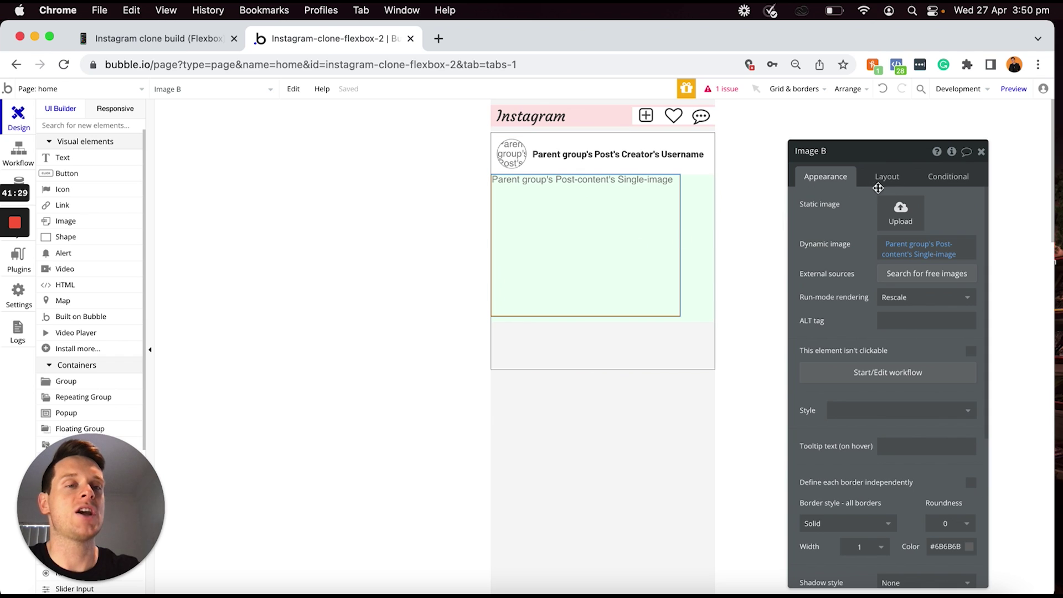
click(888, 178)
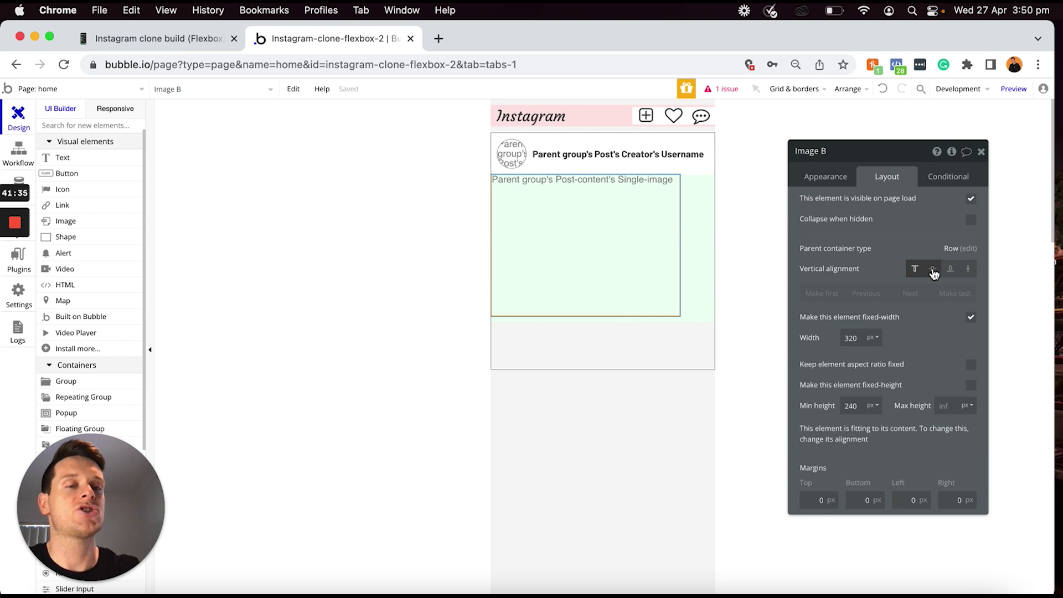
click(933, 270)
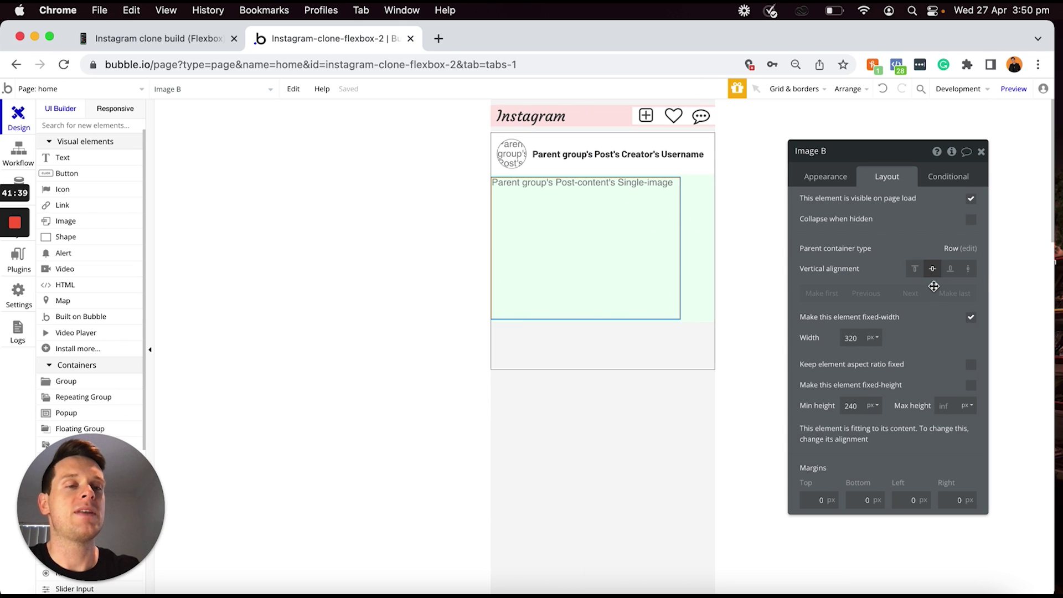
click(971, 319)
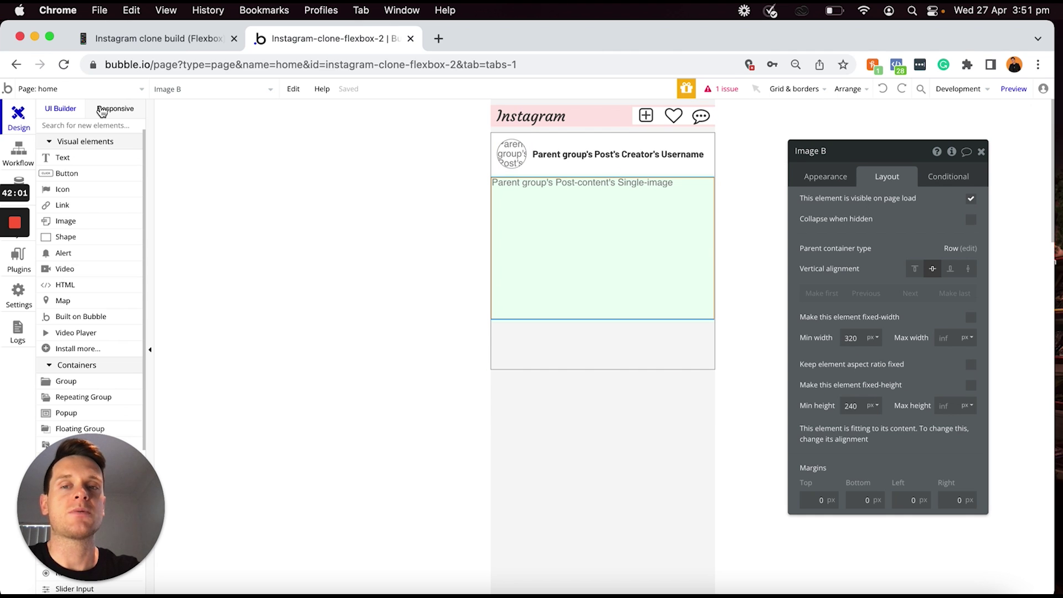
Show the page at the 320 px responsive width and set the post image's minimum height to 320 px
click(102, 112)
click(531, 113)
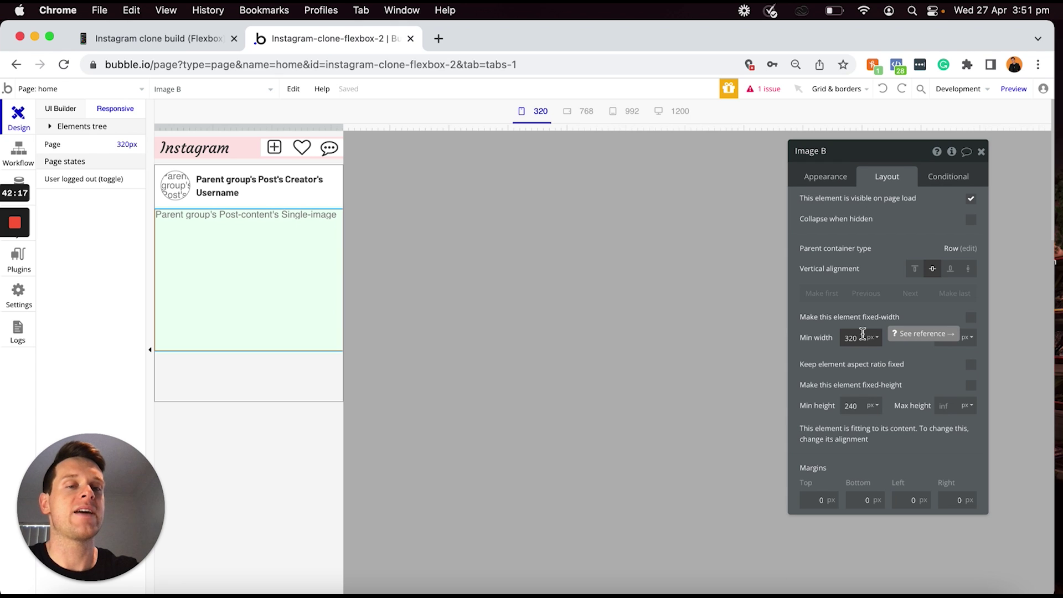
double_click(859, 406)
text(320)
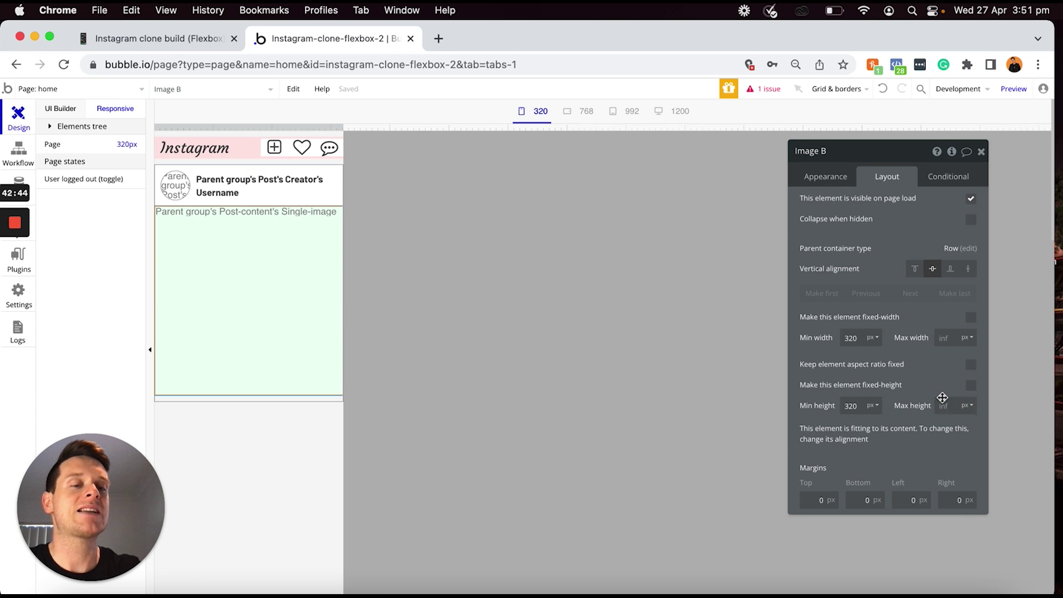
Stretch the responsive preview to about 553 px wide to check how the post image scales, and return to the UI builder
drag(343, 127, 599, 155)
drag(530, 152, 483, 141)
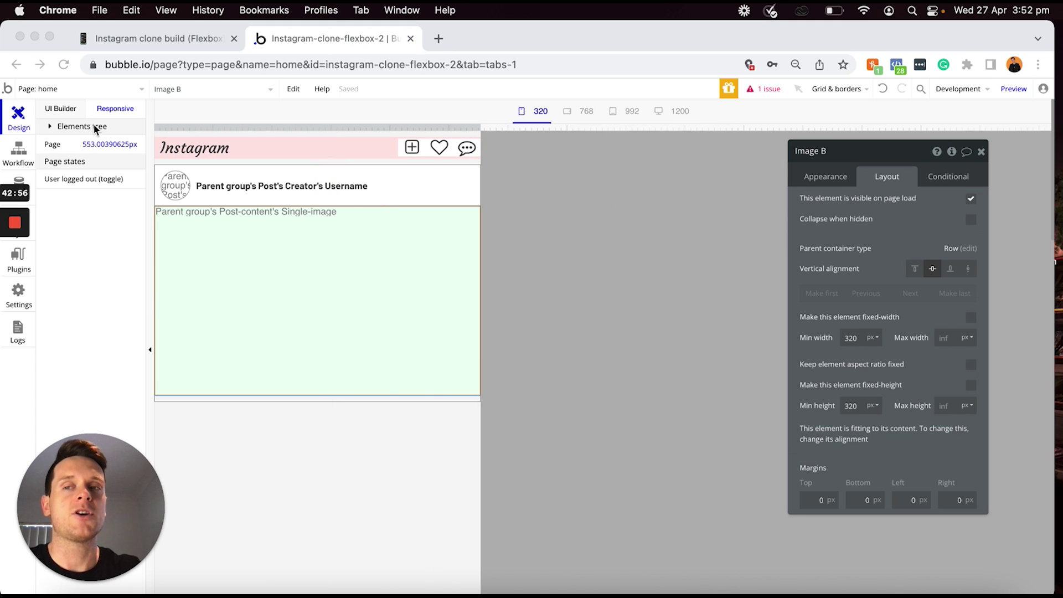
click(70, 110)
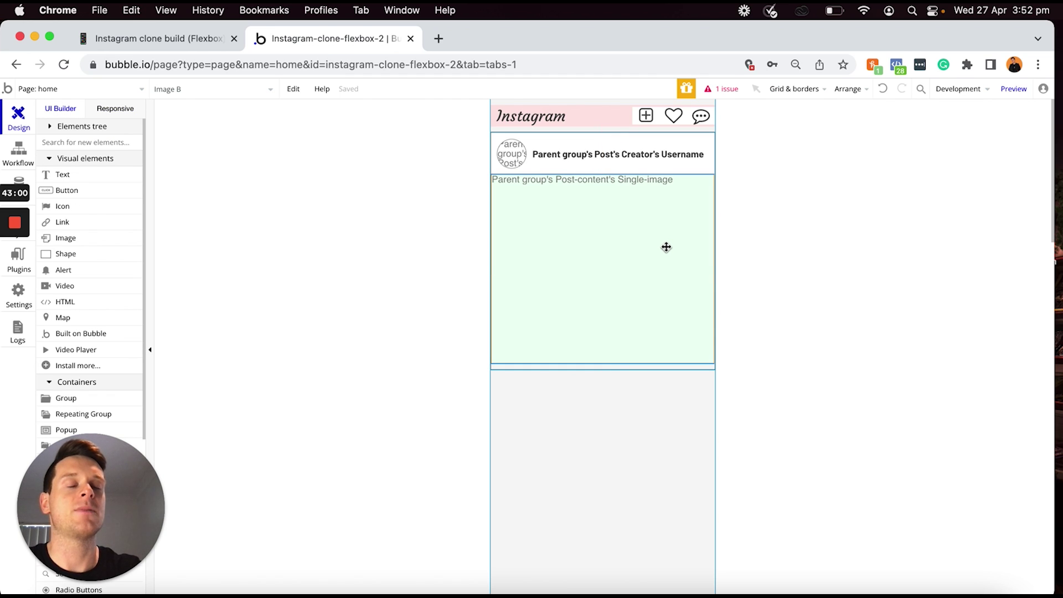
Select the post image's parent group, Single-image-post, centre its container alignment and set its minimum height to 0 px
double_click(666, 247)
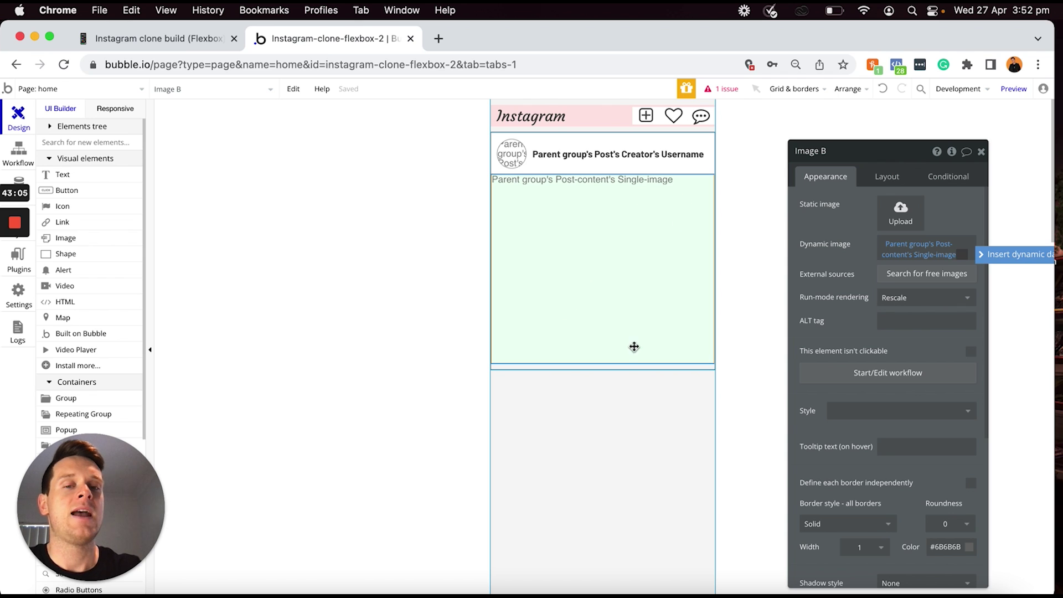
drag(657, 349, 667, 252)
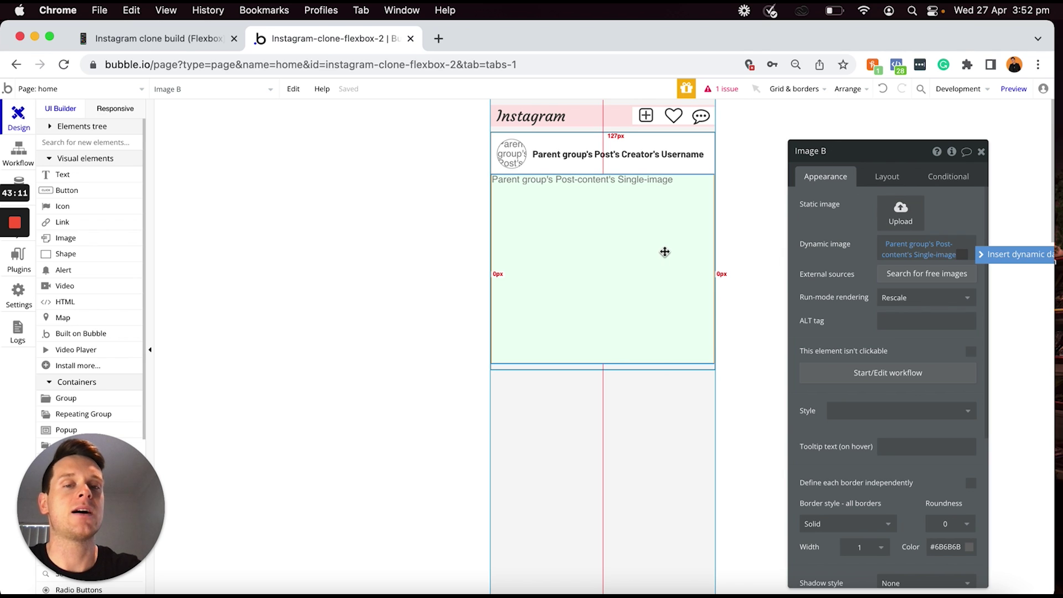
right_click(665, 252)
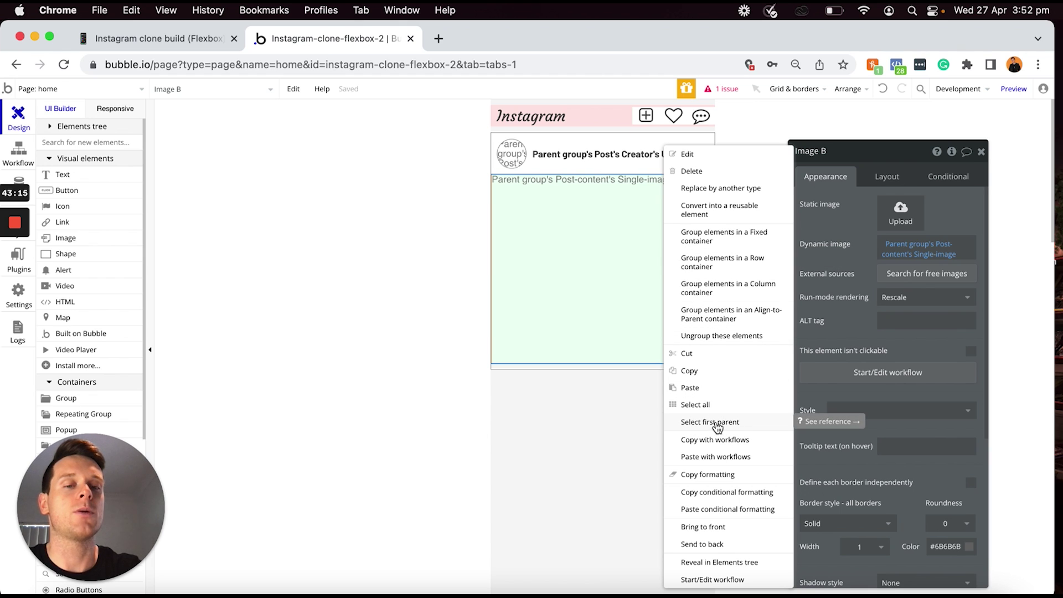
click(717, 424)
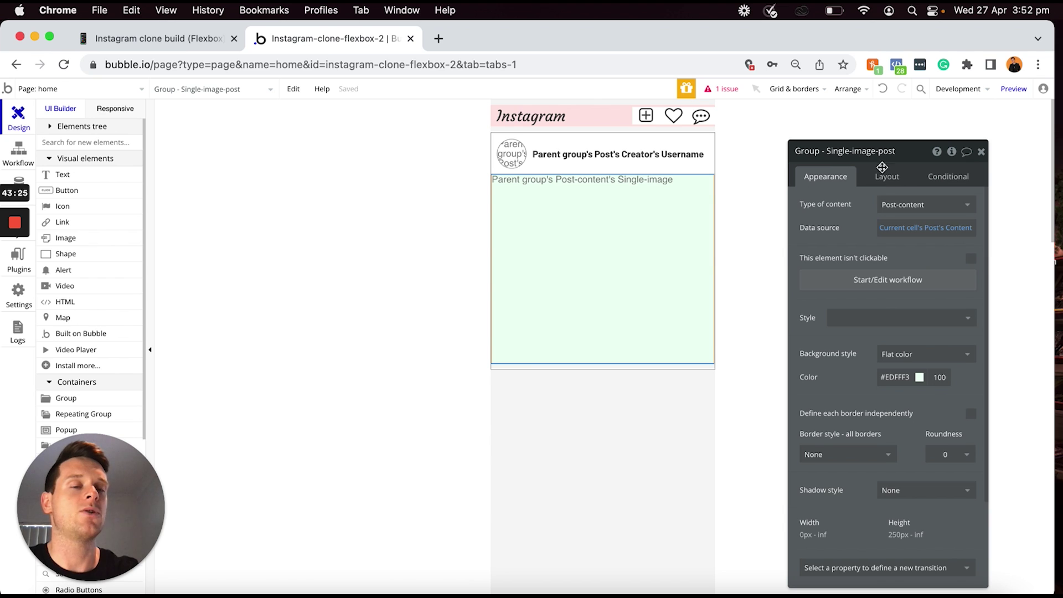
click(887, 177)
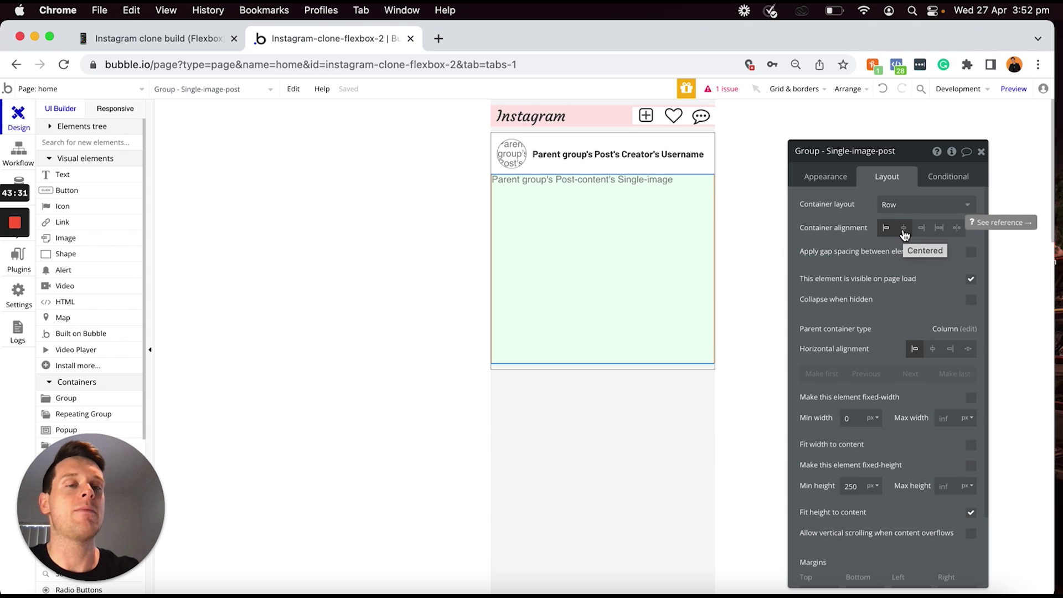
click(903, 228)
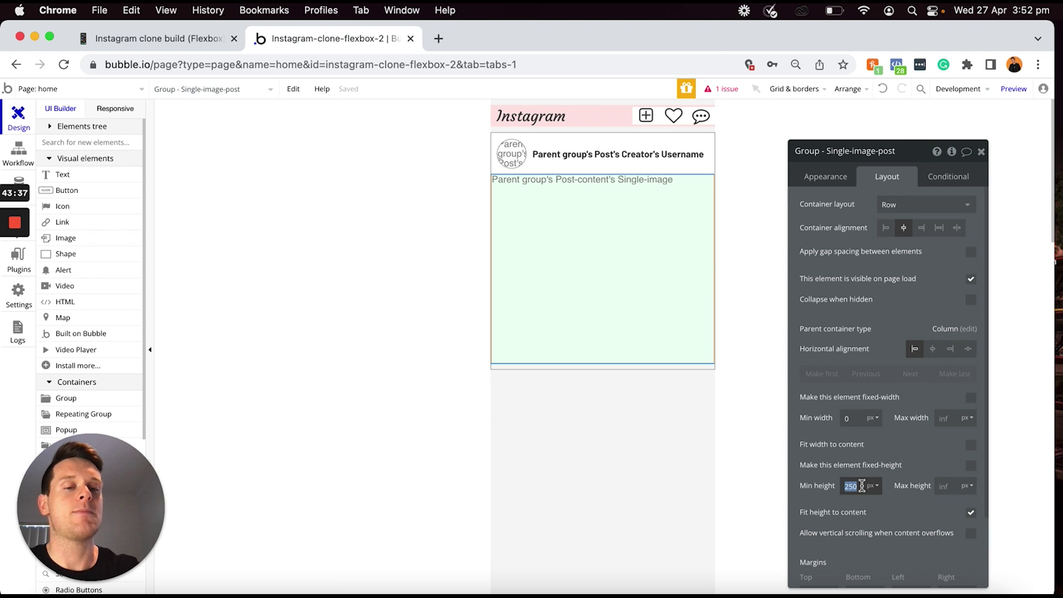
text(0)
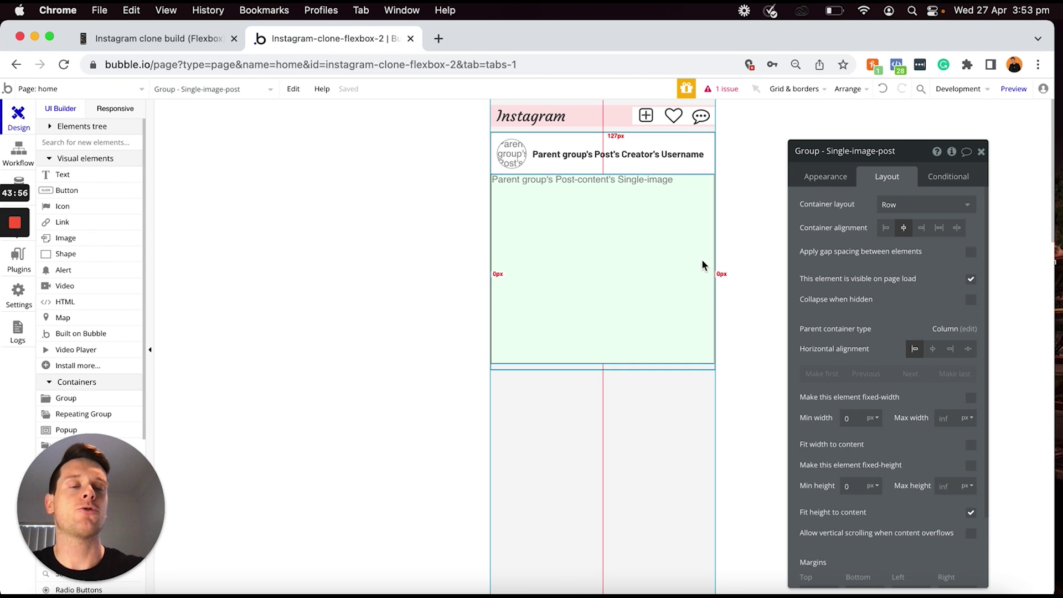
Make the Single-image-post group invisible on page load and collapsed when hidden, and reveal it again in the editor
click(971, 279)
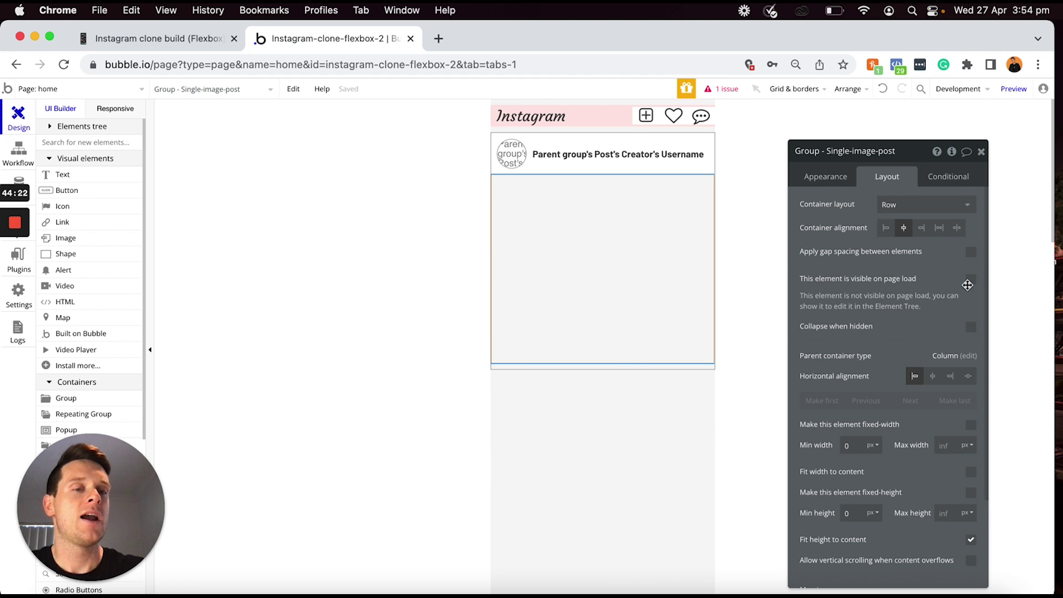
click(971, 328)
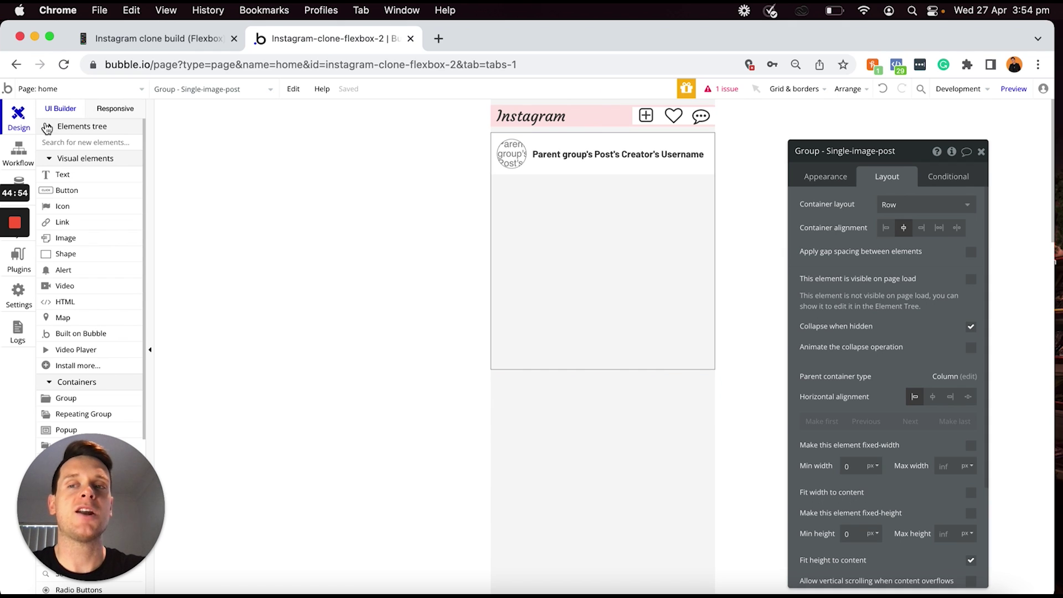
click(53, 127)
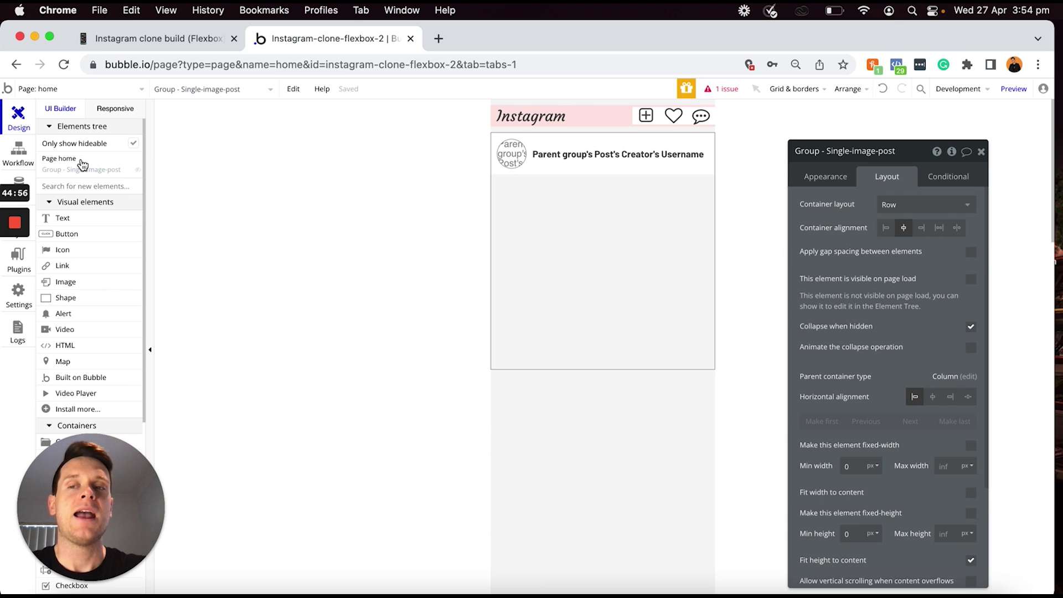
mouse_move(71, 174)
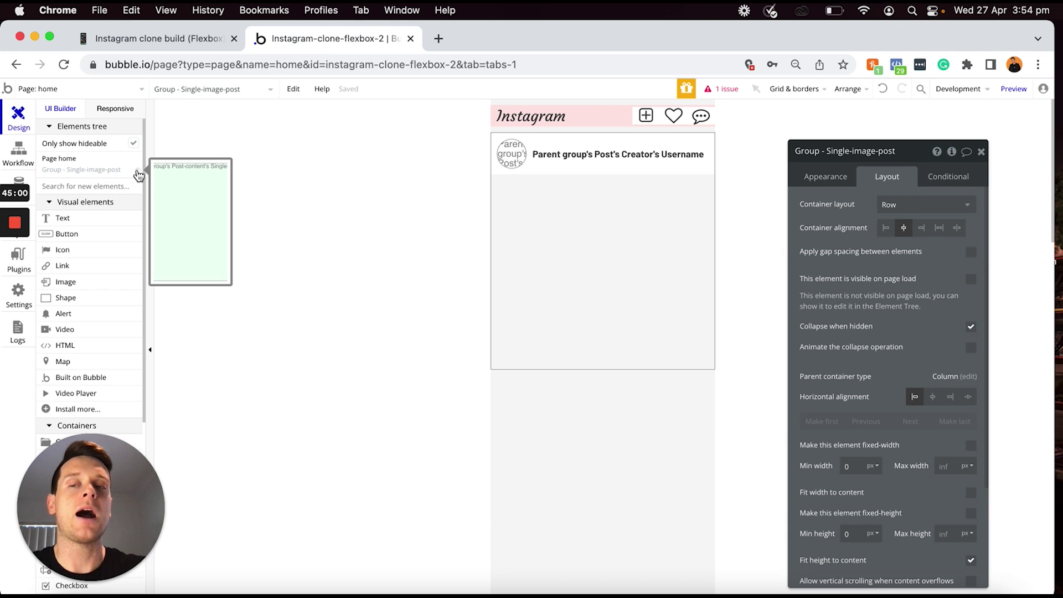
click(138, 171)
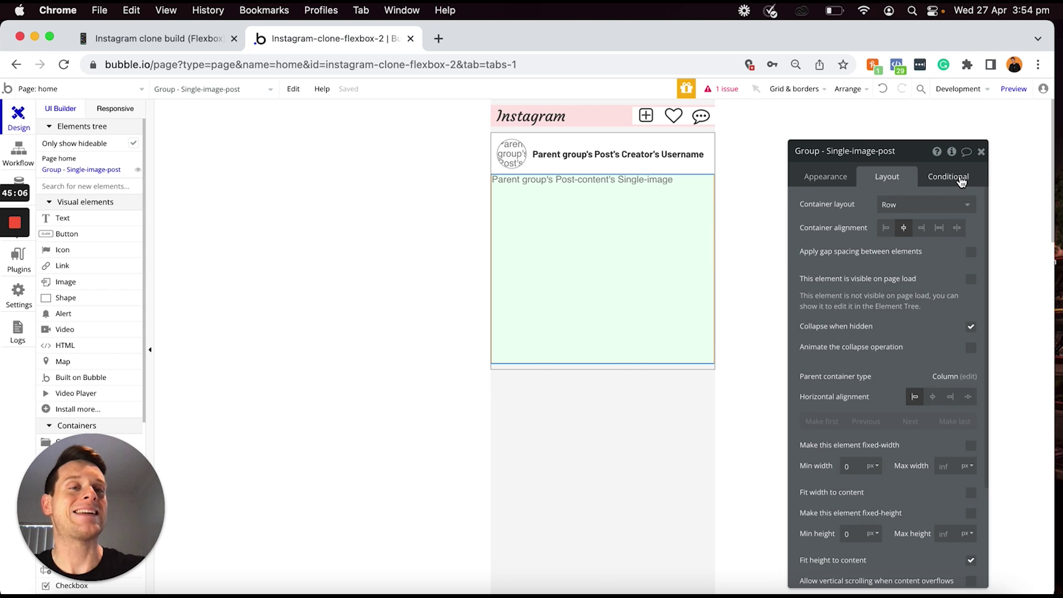
Add a condition to the Single-image-post group for when Current cell's Post's Is-single-post is "yes"
click(961, 176)
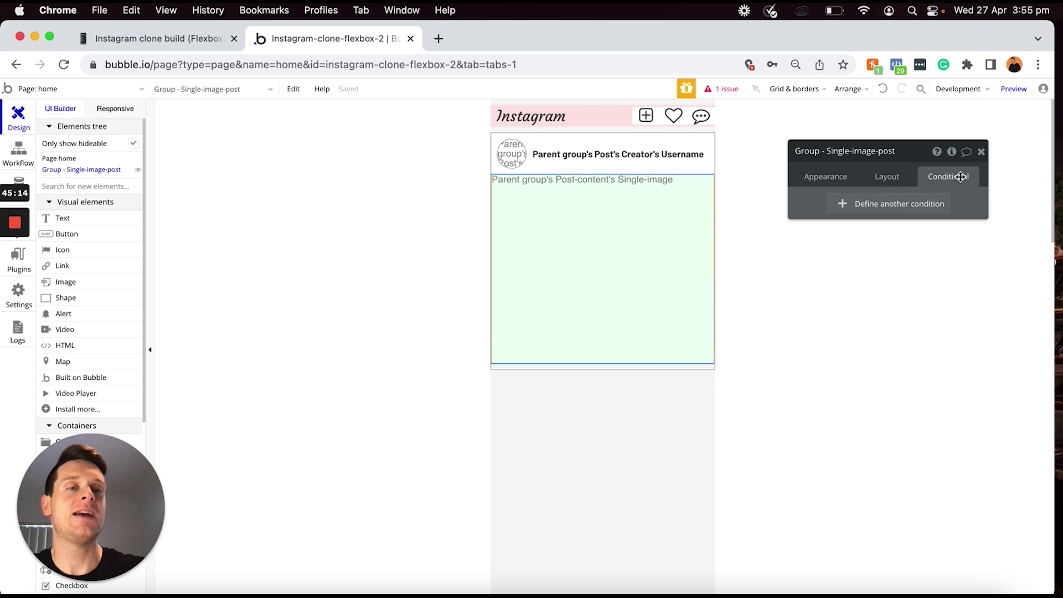
click(871, 209)
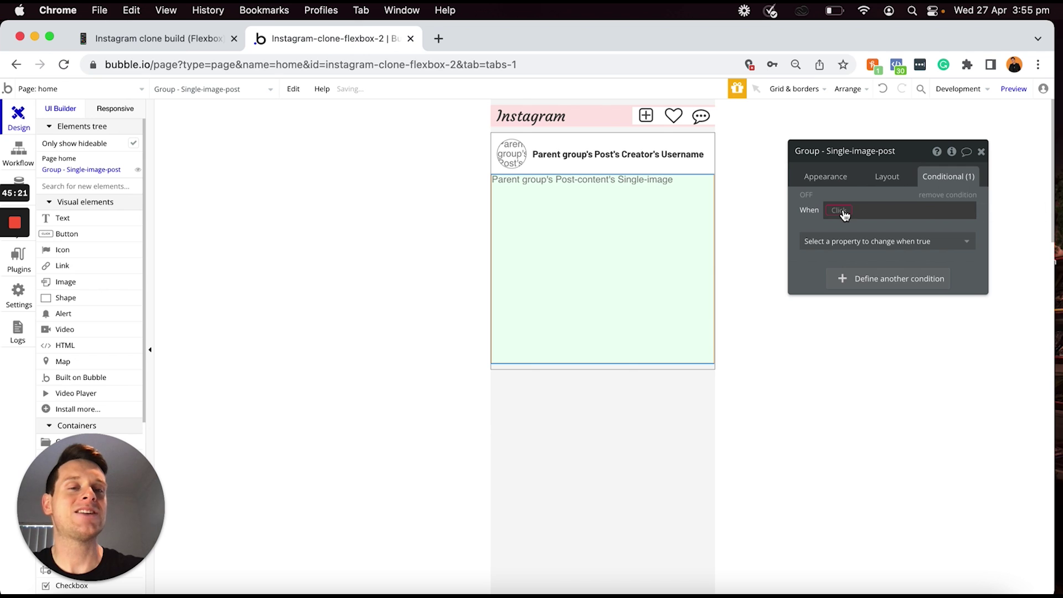
click(843, 210)
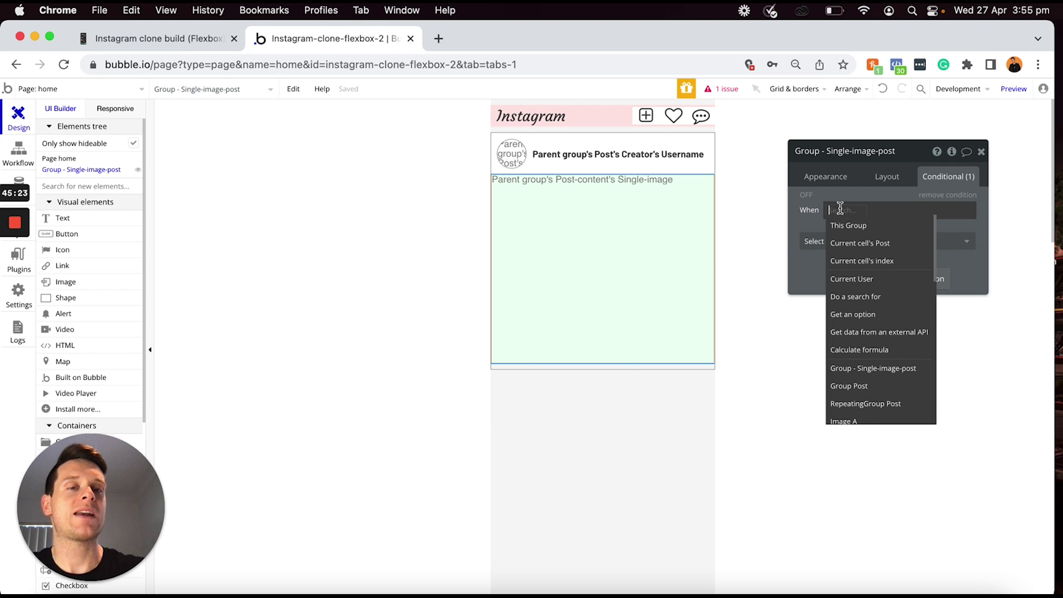
click(847, 243)
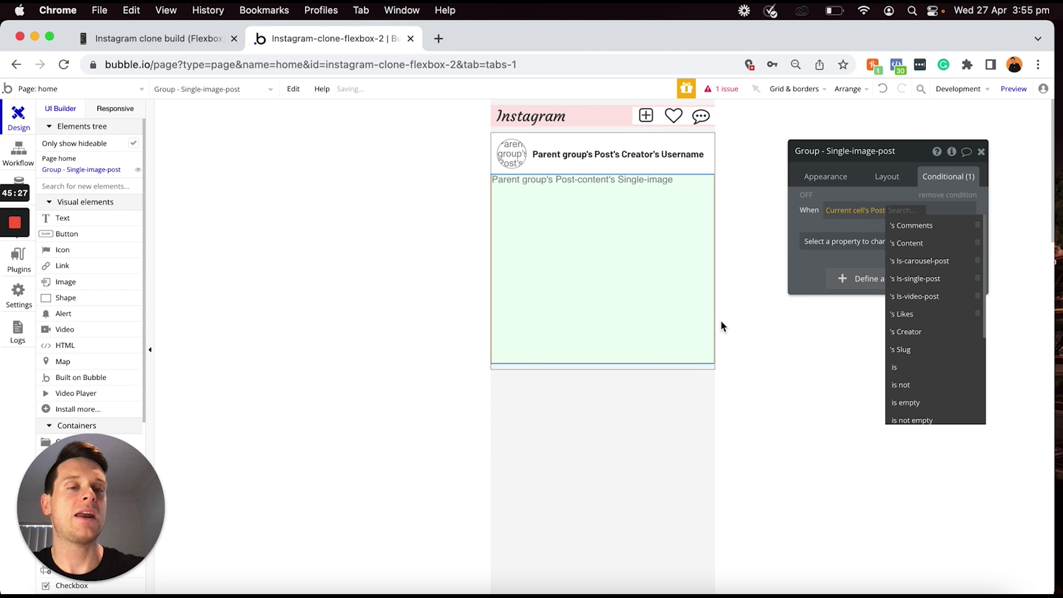
click(924, 279)
click(948, 211)
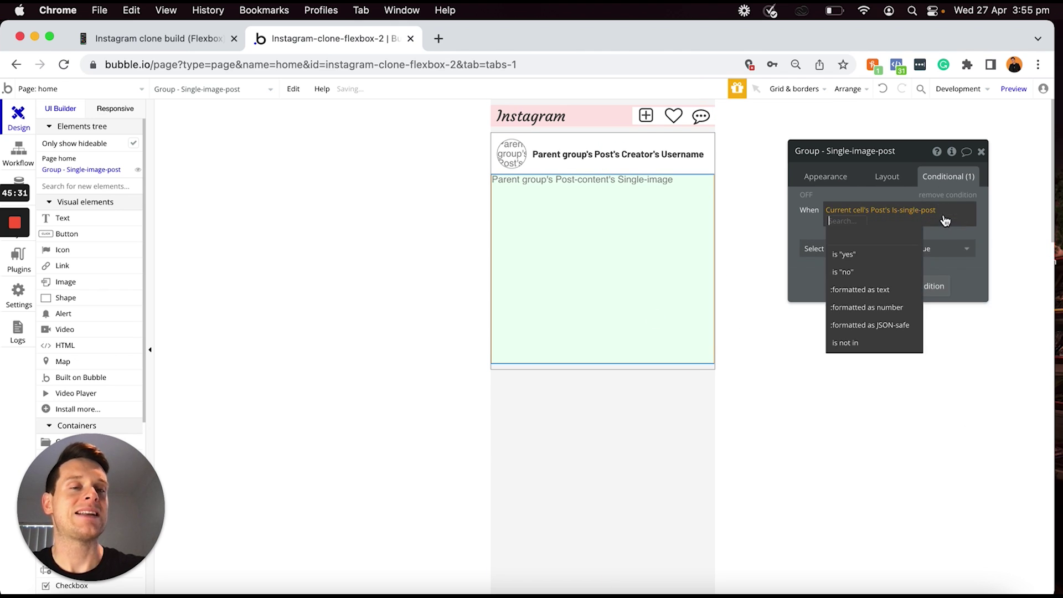
click(881, 256)
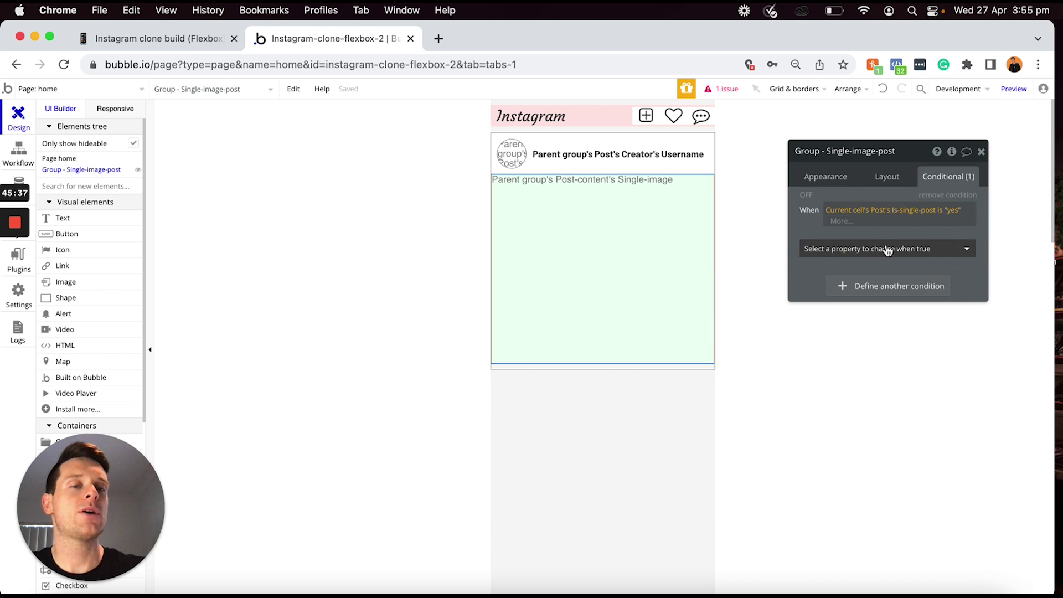
Make the Single-image-post group visible when its single-post condition is true
click(884, 250)
click(867, 278)
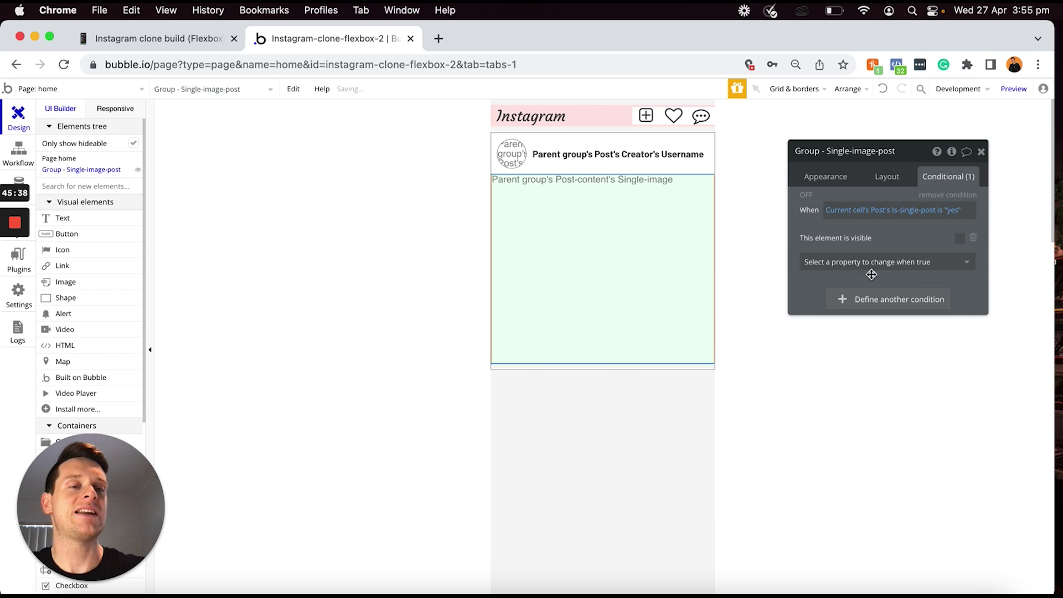
click(960, 242)
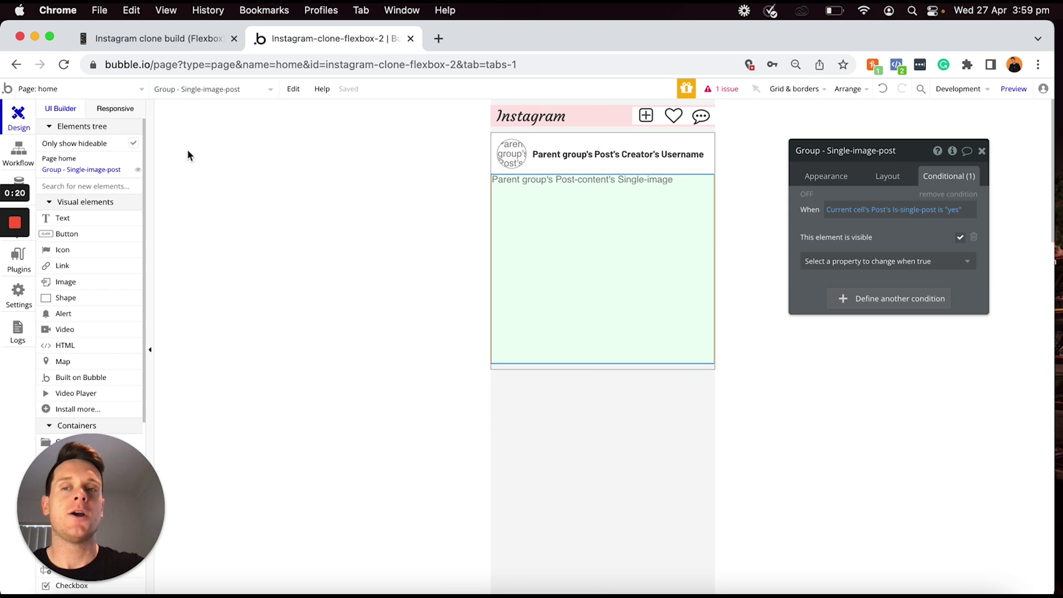
Hide the Single-image-post group in the editor and place a new group in the post cell below the creator row
mouse_move(139, 174)
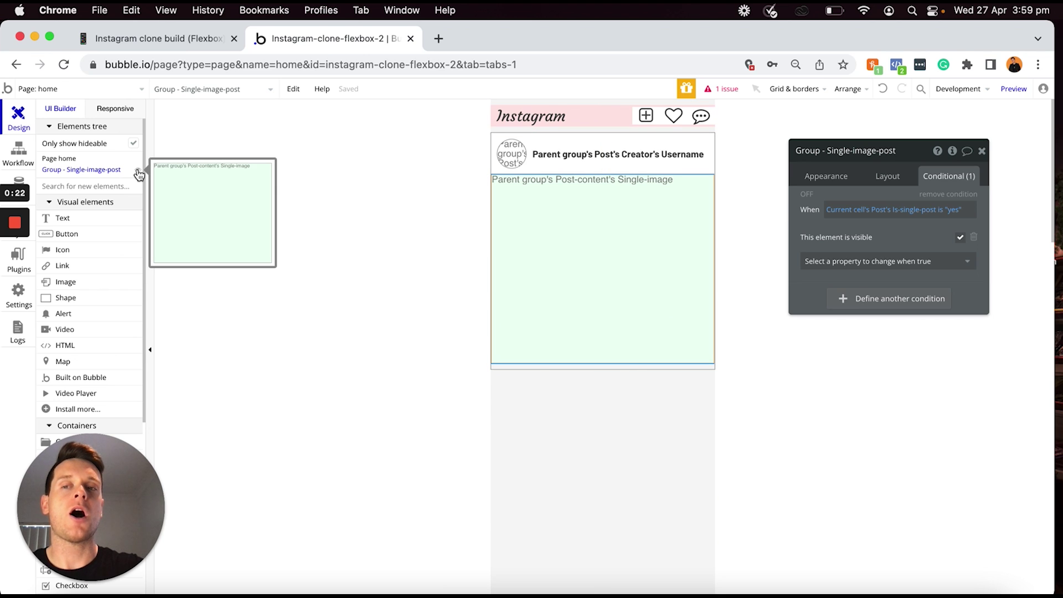
click(139, 173)
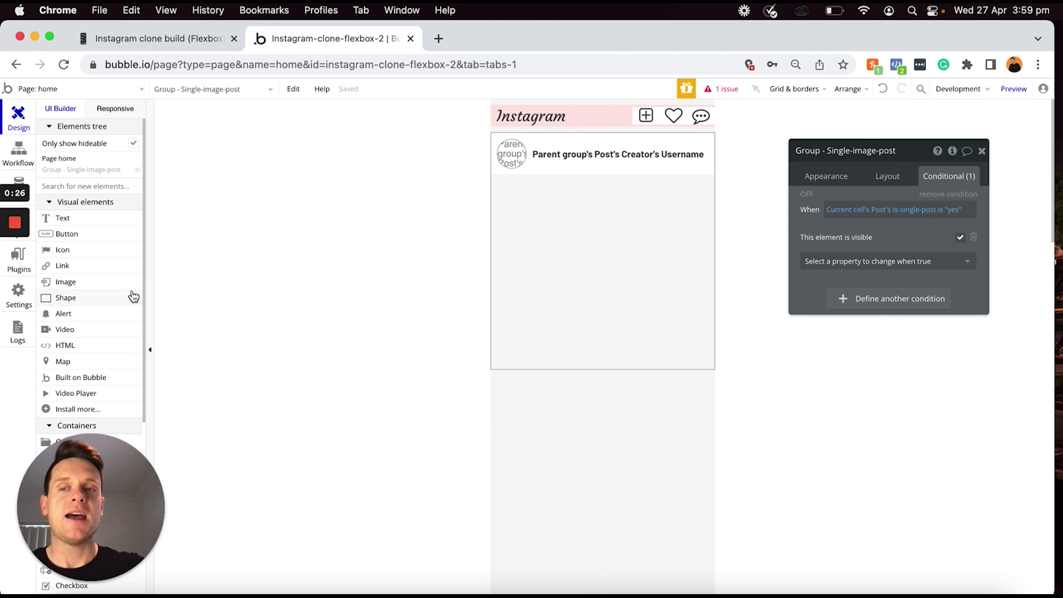
scroll(124, 299, down, 3)
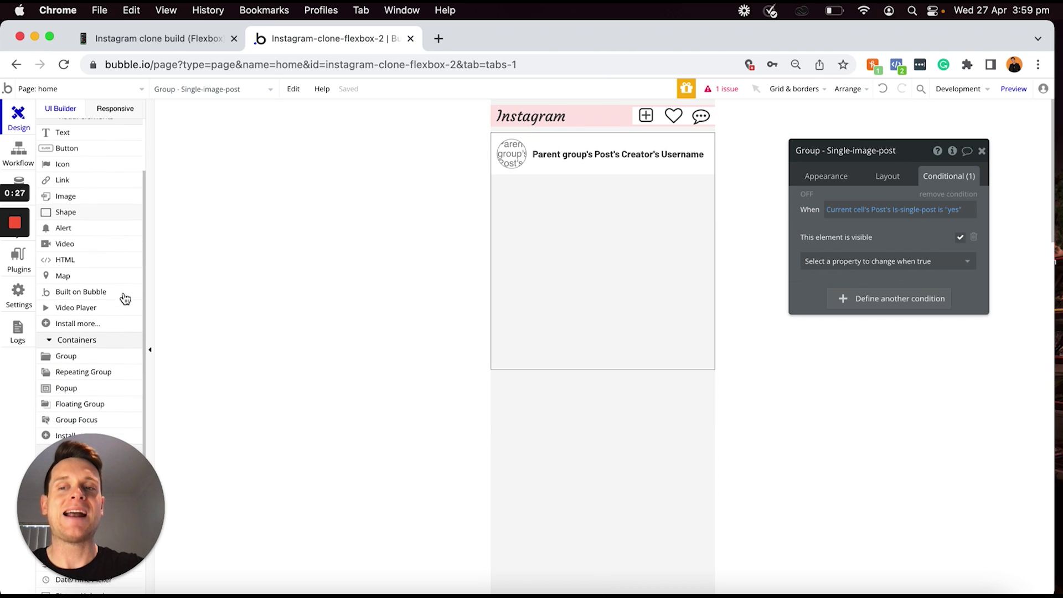
click(74, 359)
click(583, 220)
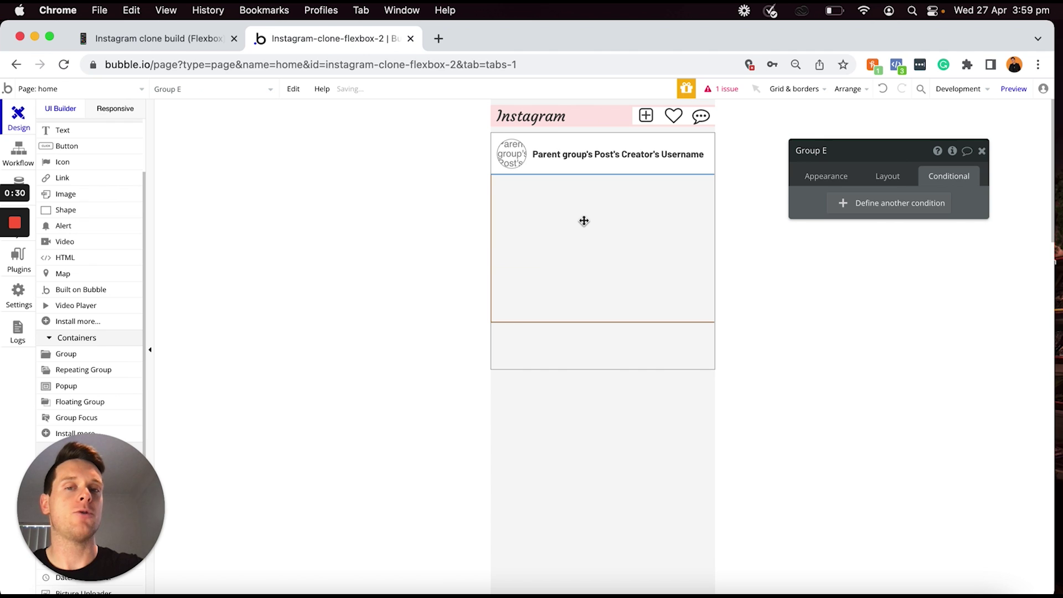
Rename the new group as Group - Carousel-post
click(848, 150)
key(BackSpace)
key(BackSpace)
text(- Carous)
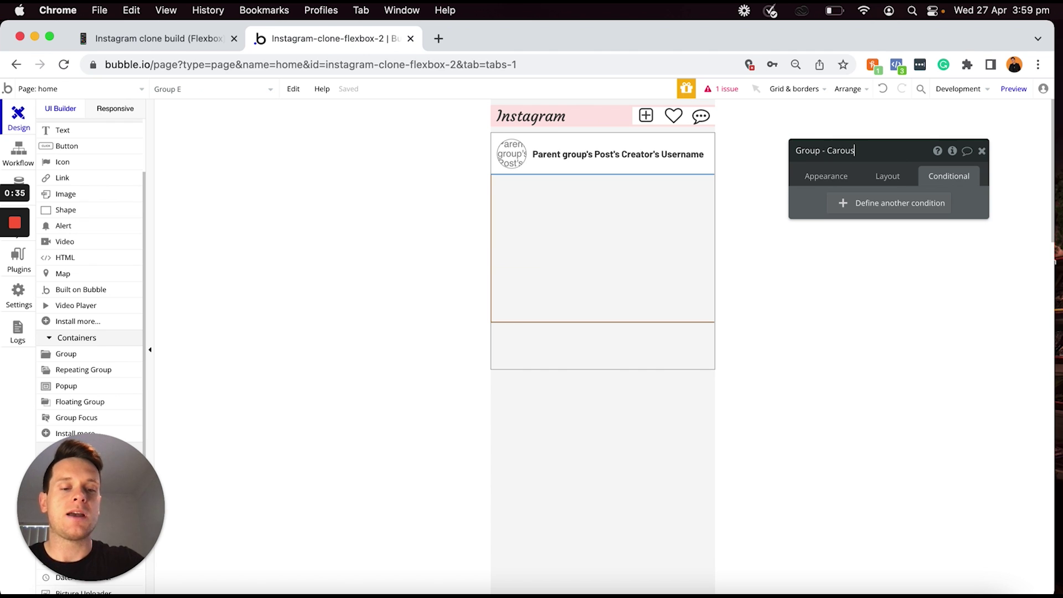
text(el-post)
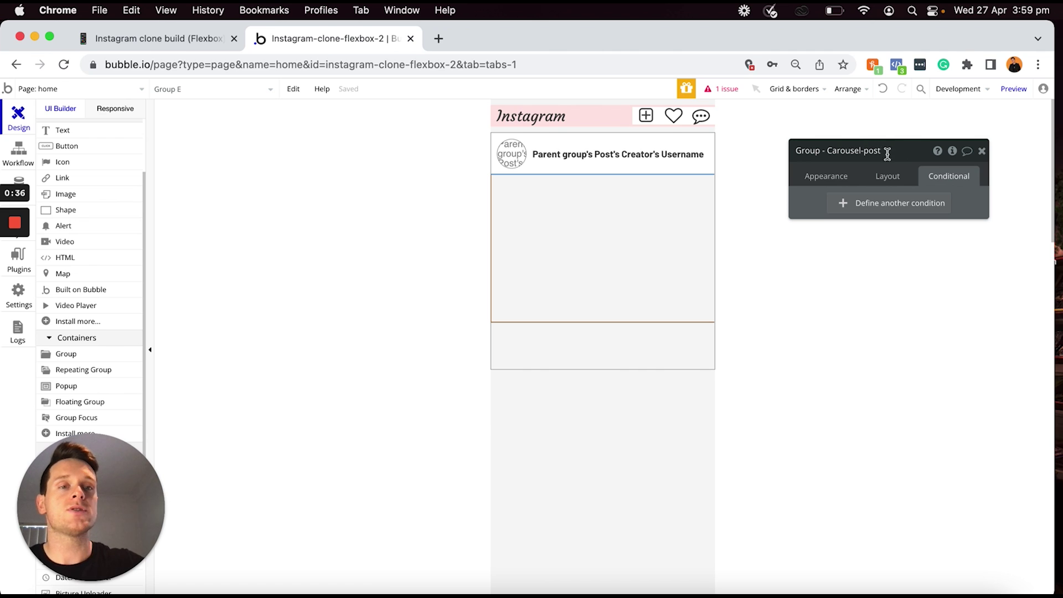
Remove the carousel group's style and give it a flat pale yellow background, #FFFFE8
click(824, 175)
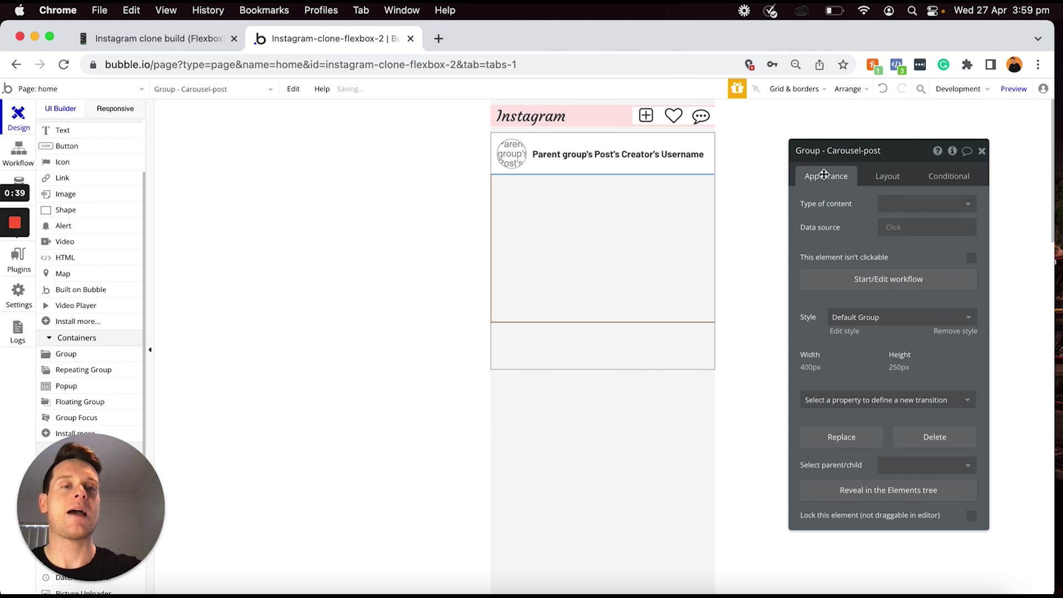
click(950, 332)
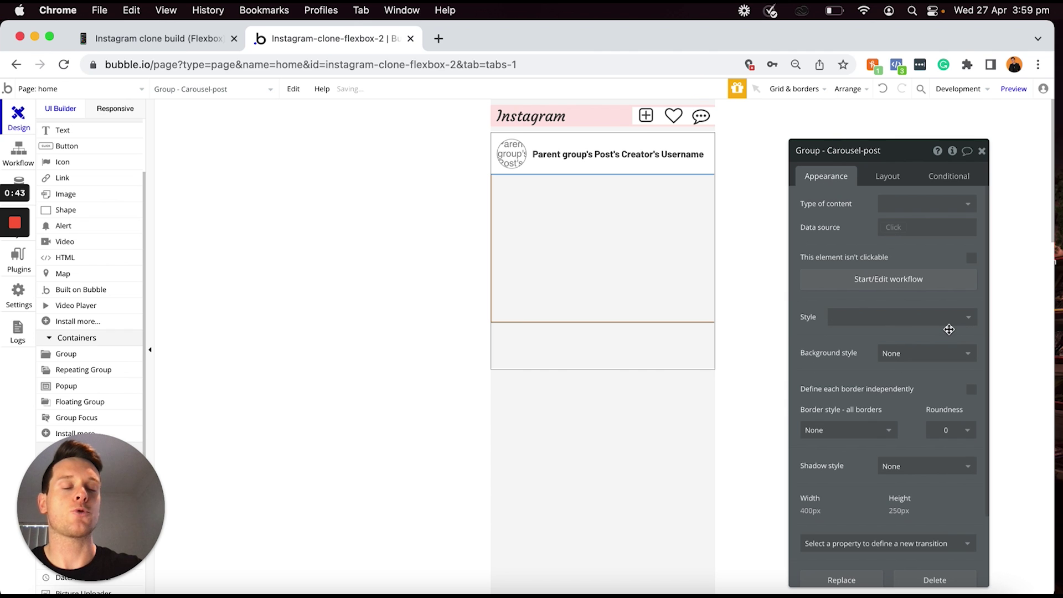
click(930, 353)
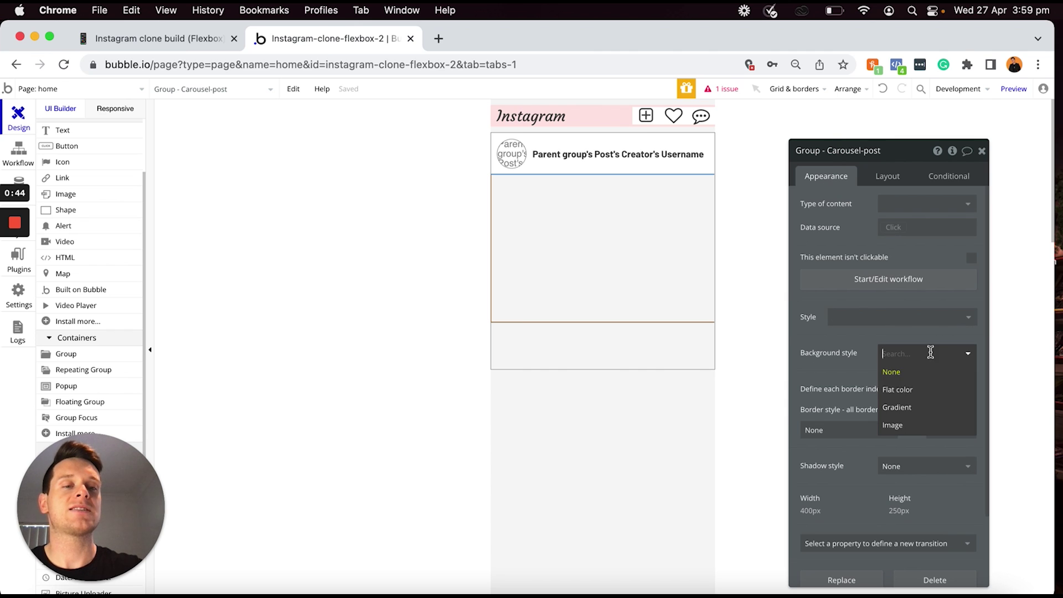
click(905, 390)
click(896, 377)
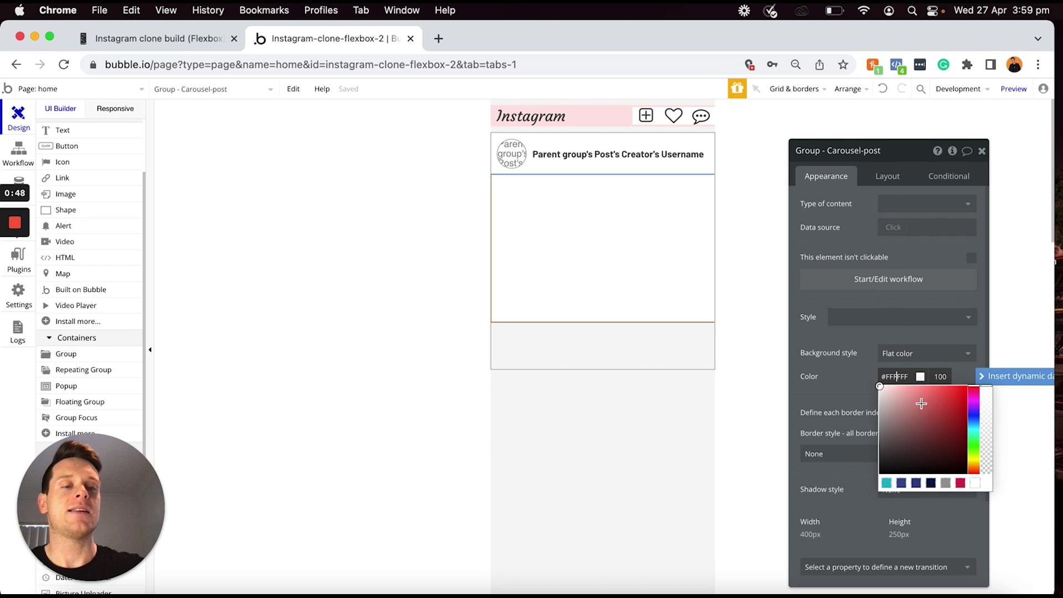
click(973, 459)
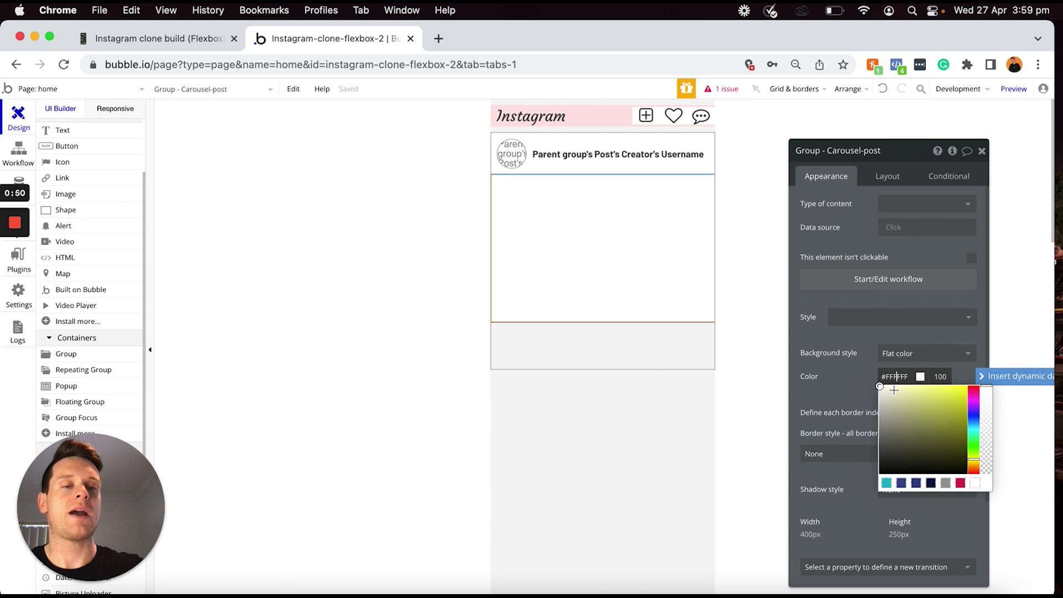
drag(890, 389, 887, 386)
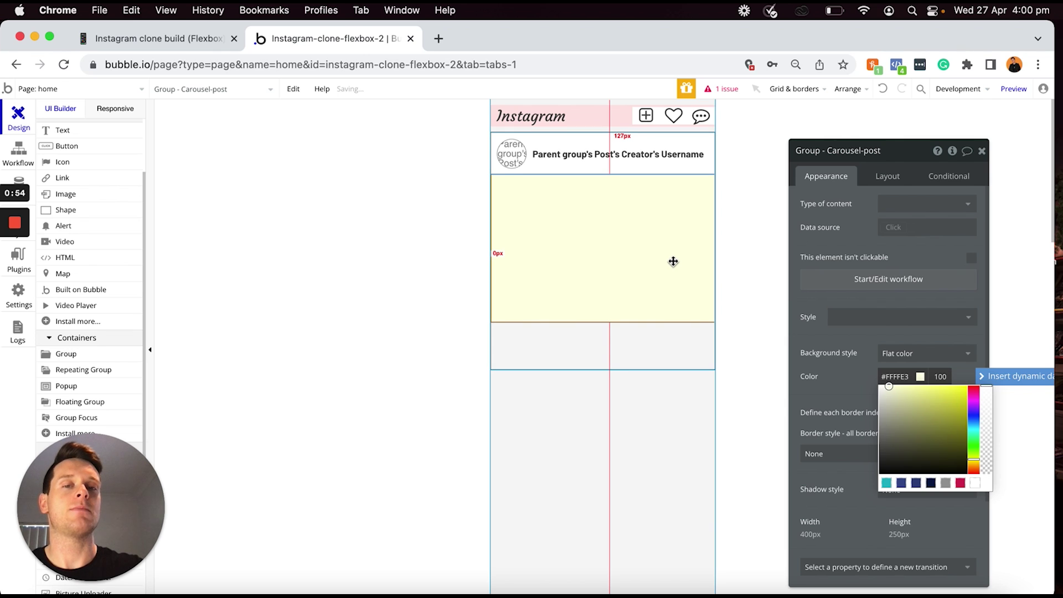
drag(891, 389, 887, 384)
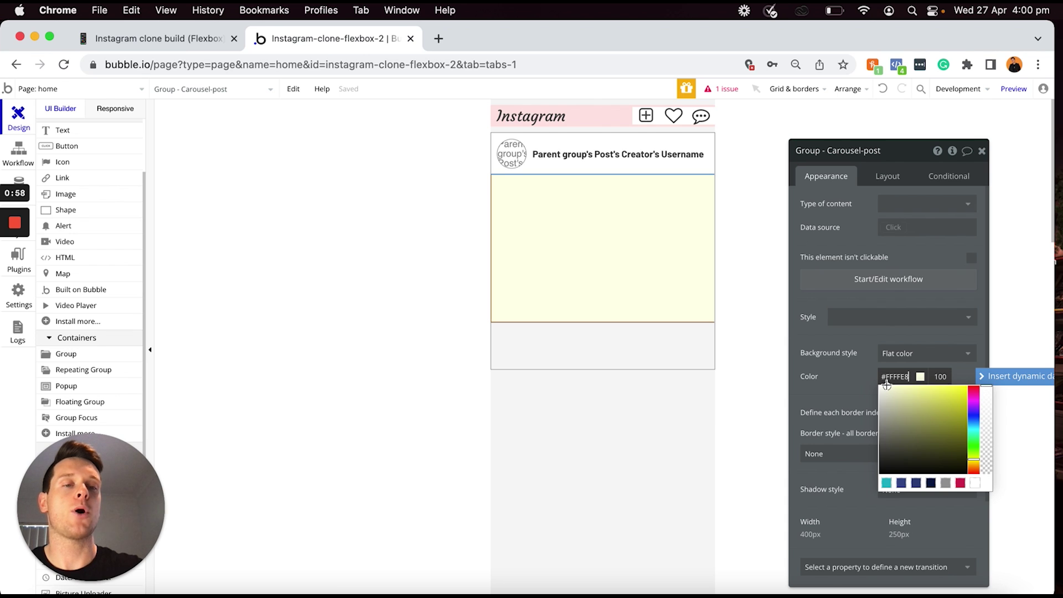
Set the carousel group's content type to Post-content and its data source to Current cell's Post's Content
click(905, 208)
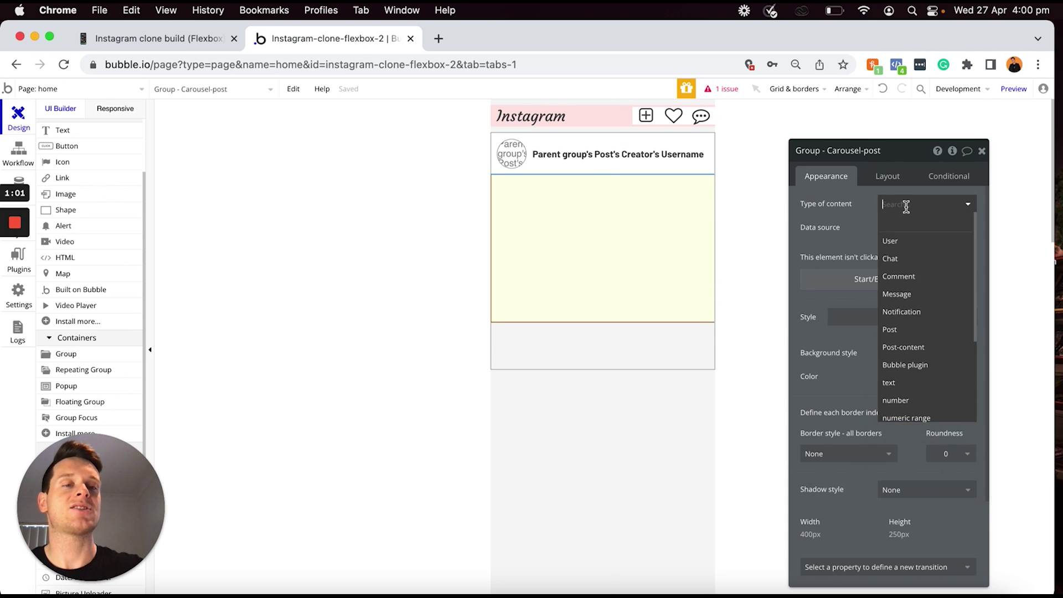
click(913, 352)
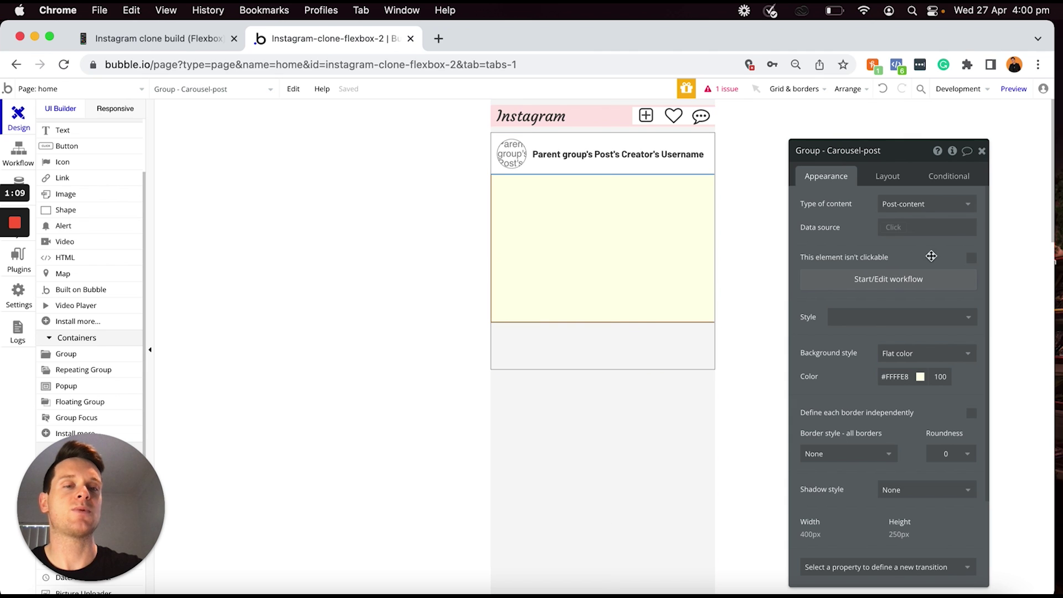
click(892, 227)
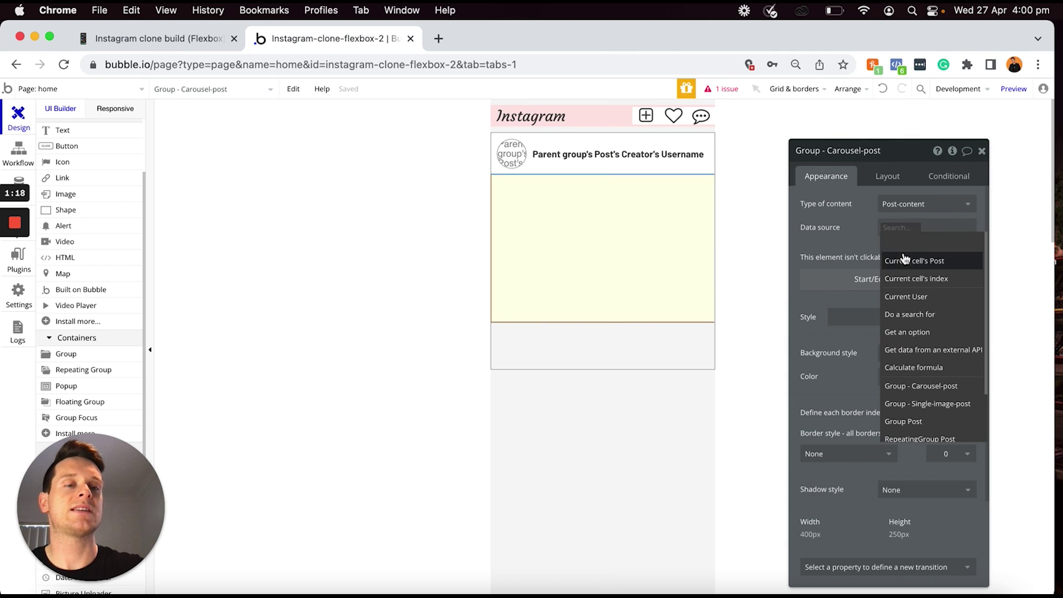
click(895, 260)
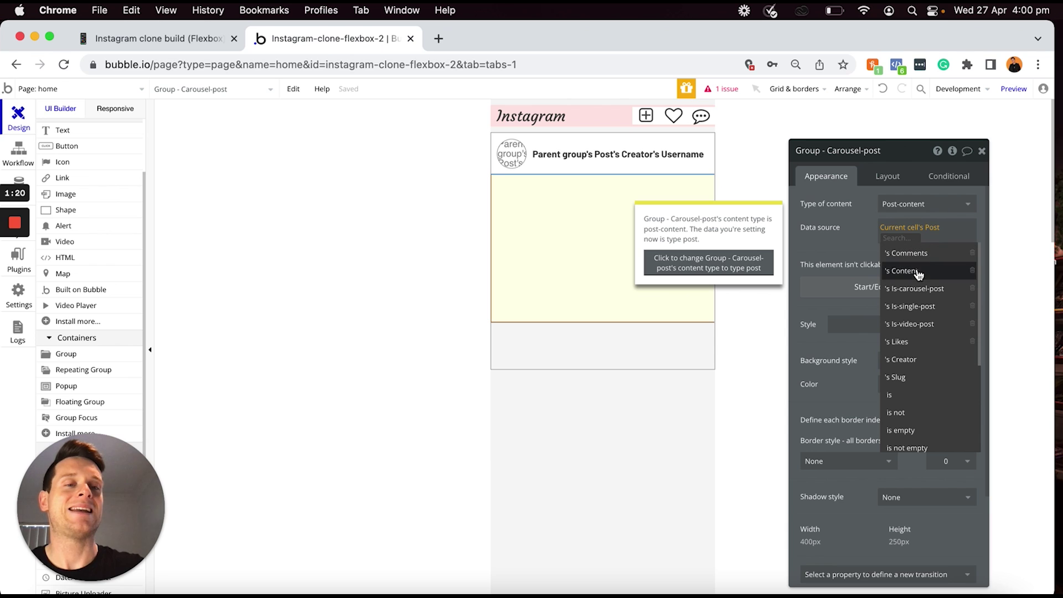
click(917, 271)
click(832, 244)
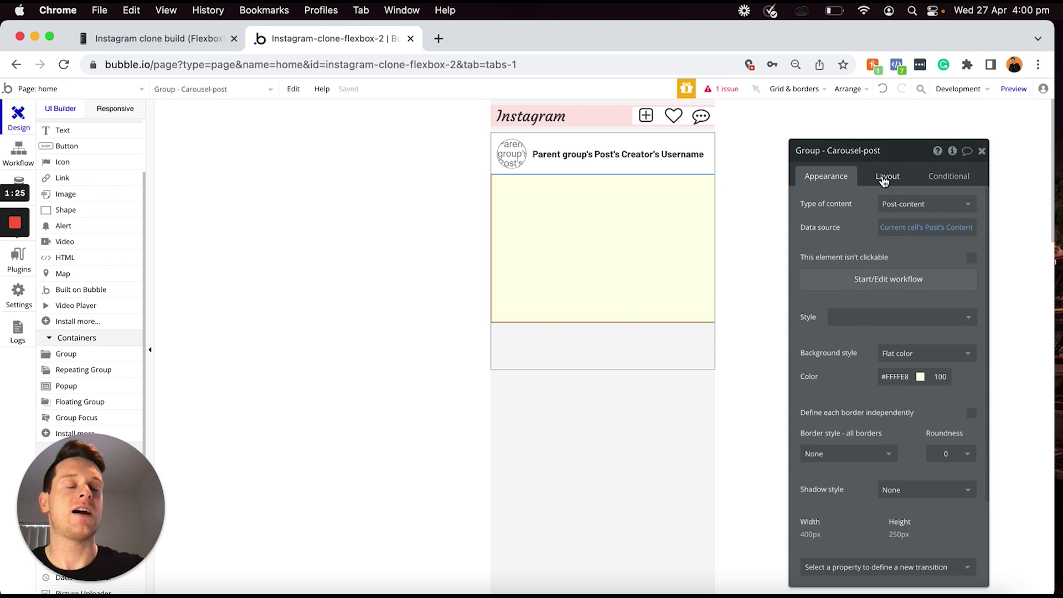
Set the carousel group's container layout to Row and remove its fixed width
click(884, 178)
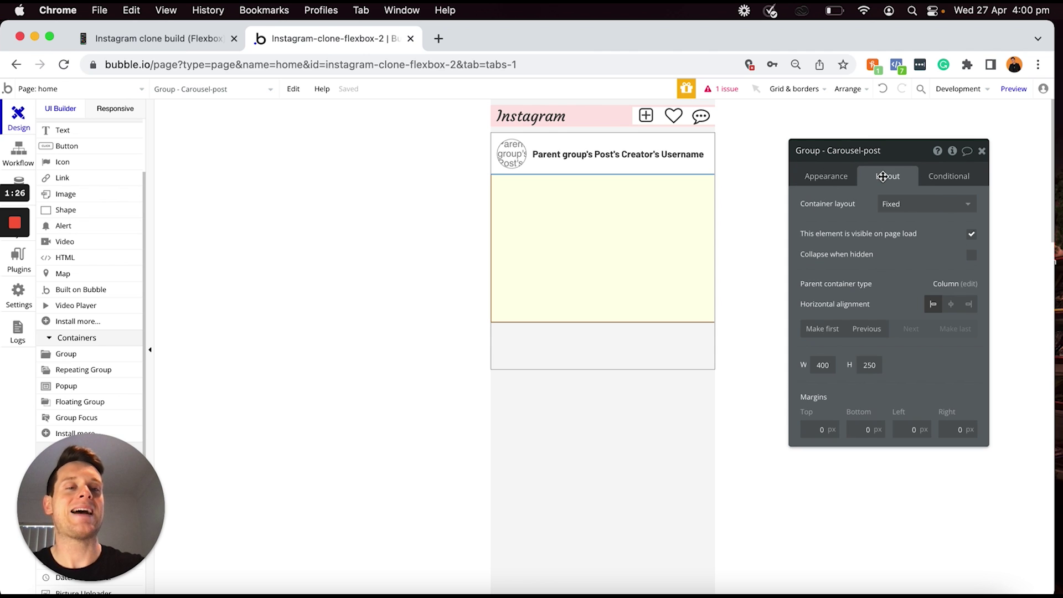
click(928, 203)
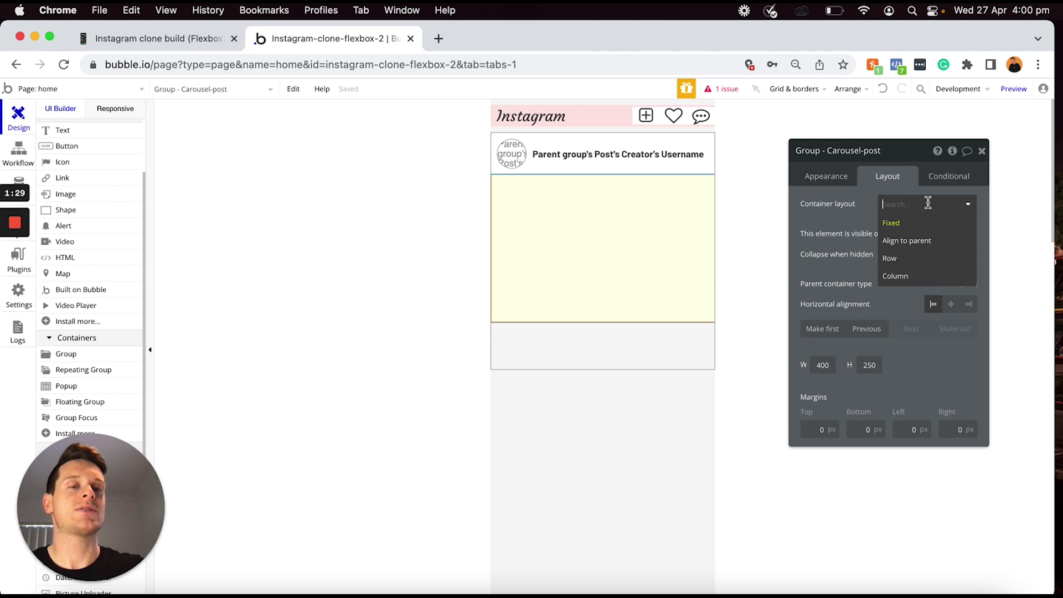
click(906, 259)
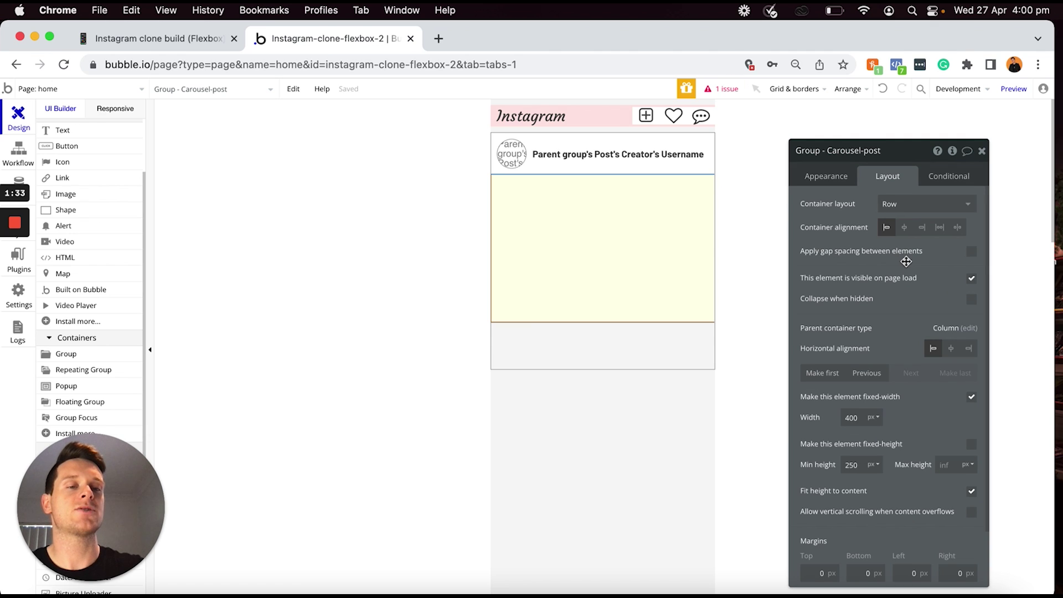
click(971, 398)
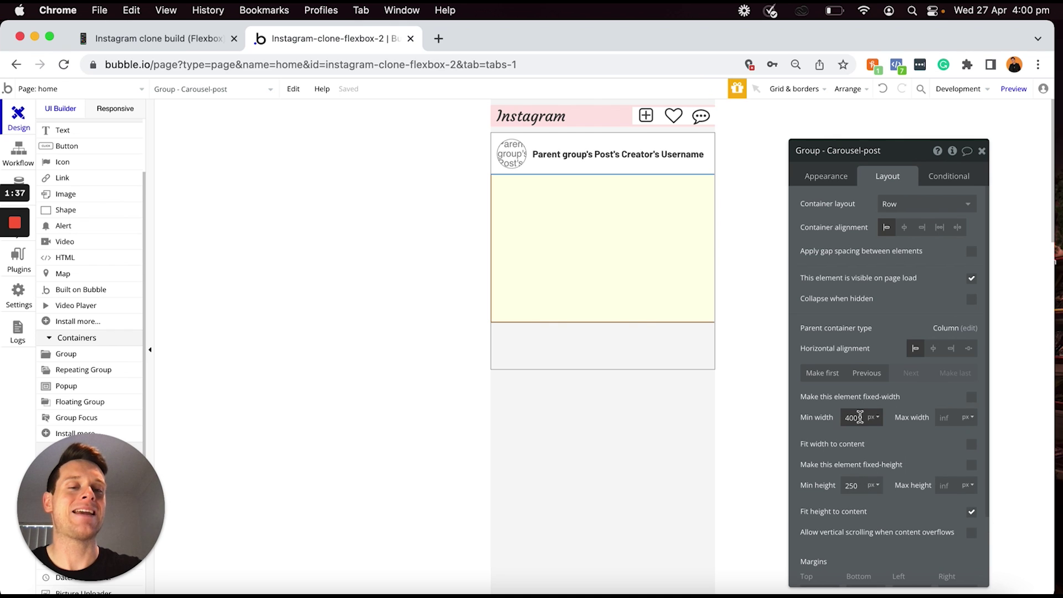
Set the minimum width of Group - Carousel-post to 0 px
double_click(860, 417)
text(0)
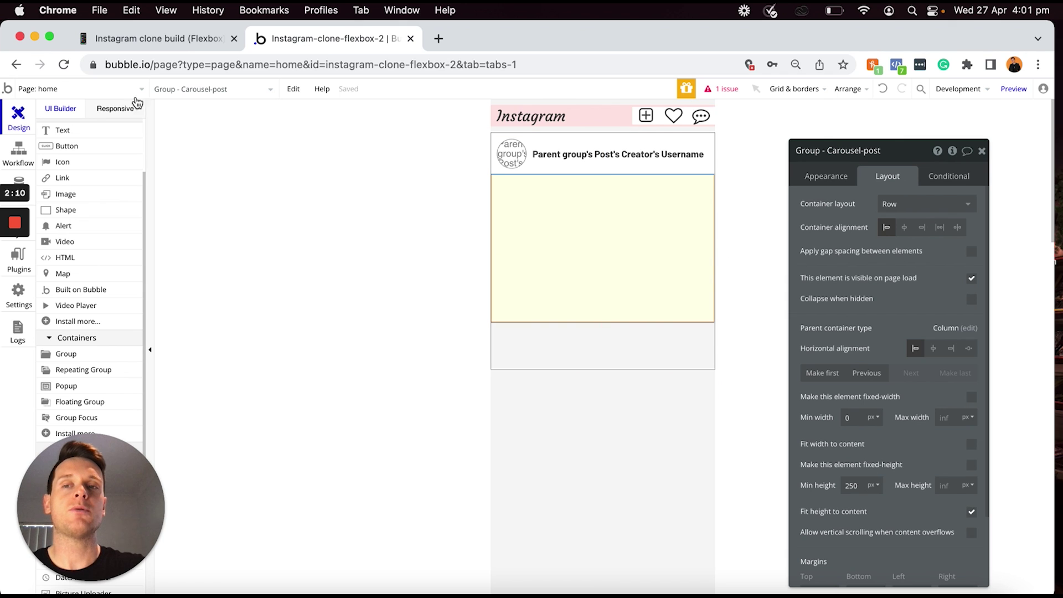
On the upload page, reveal the hidden Group - Carousel-post and its carousel preview repeating group, and copy that repeating group
click(133, 90)
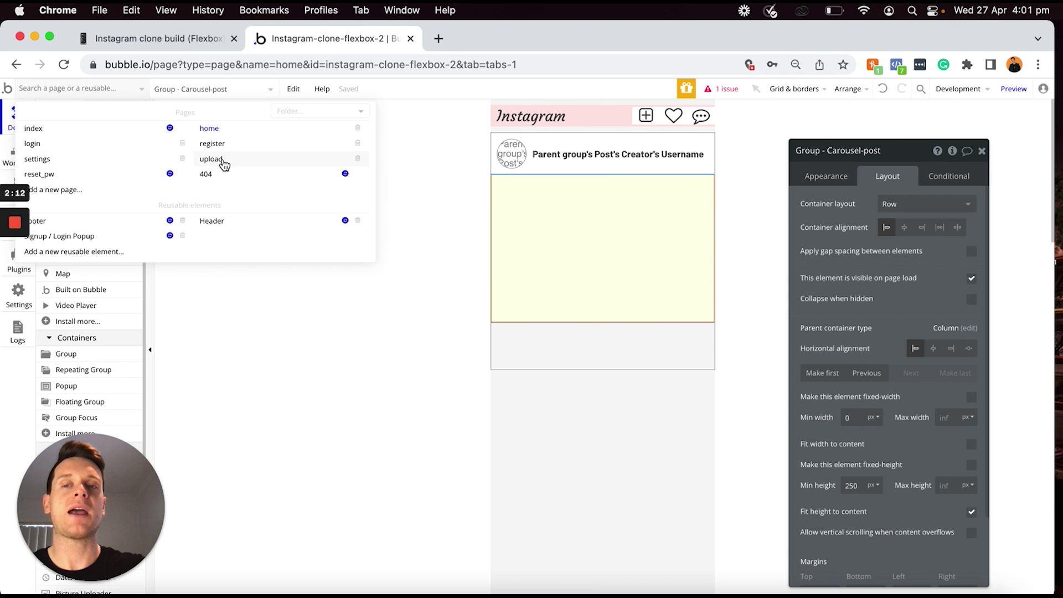
click(222, 159)
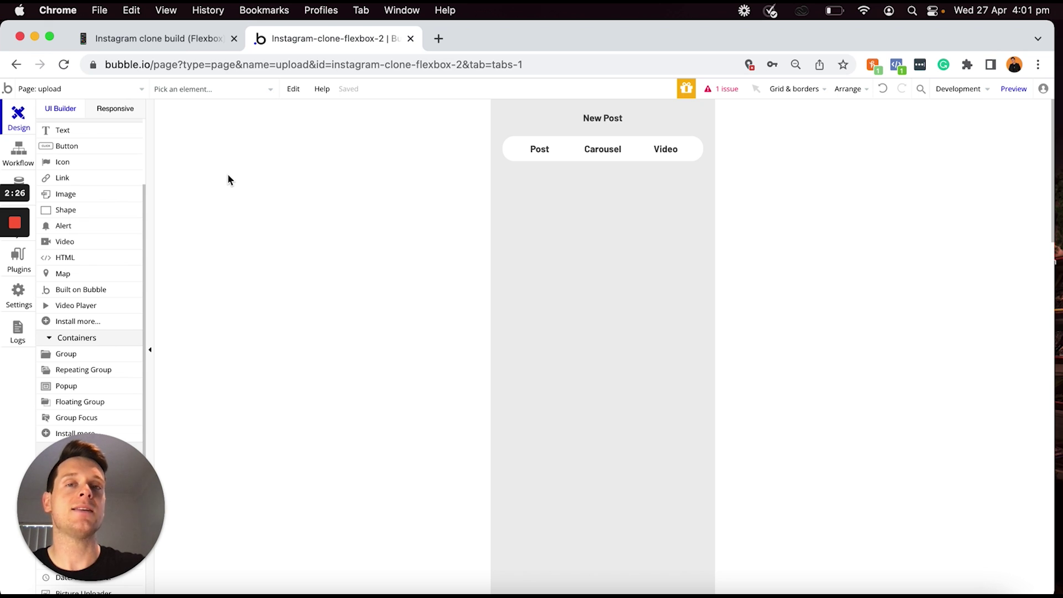
scroll(109, 187, up, 3)
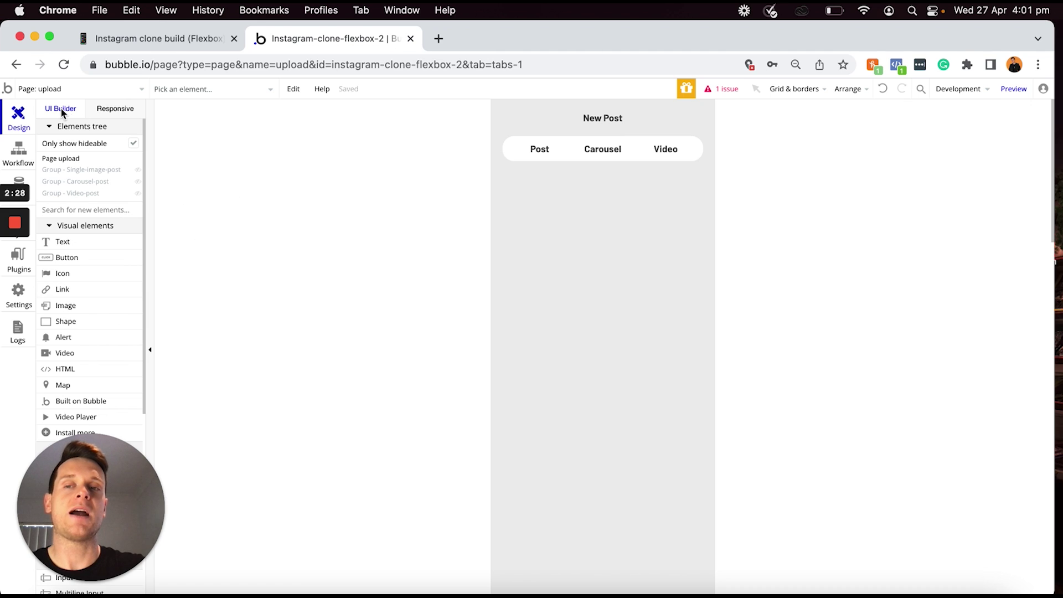
mouse_move(62, 187)
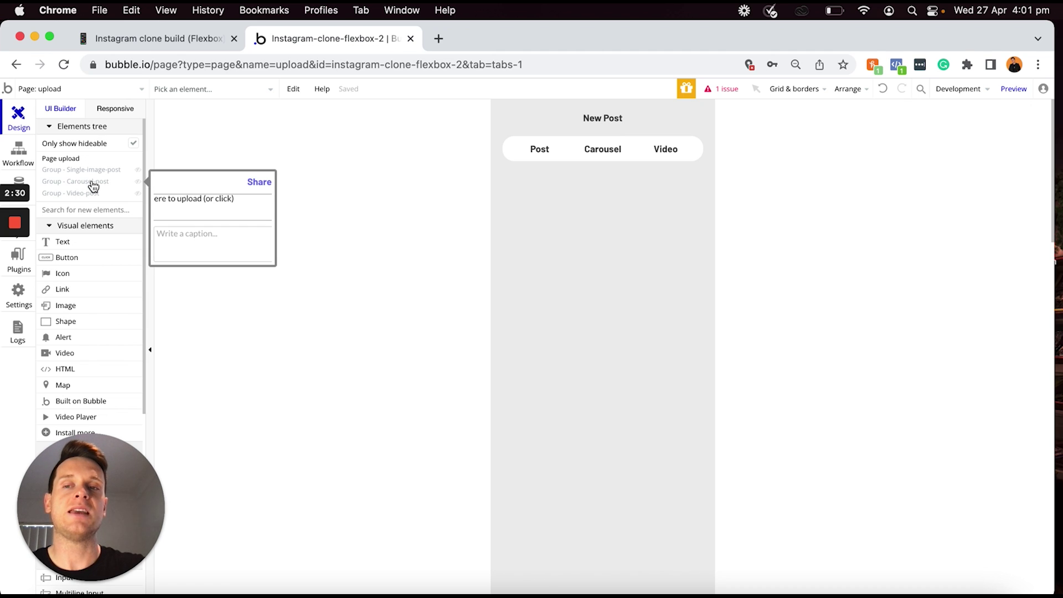
click(139, 182)
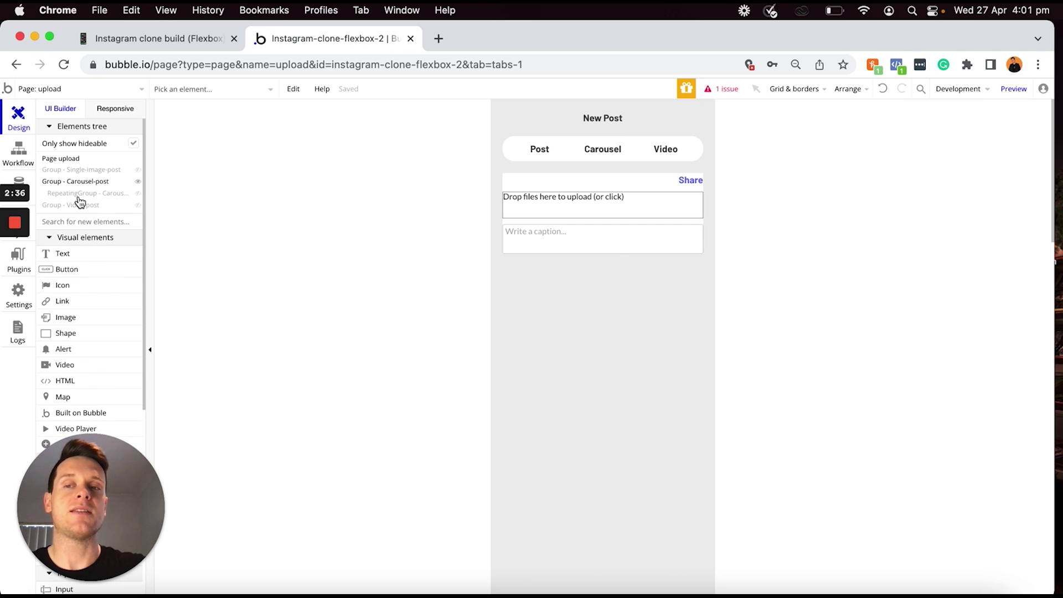
mouse_move(79, 199)
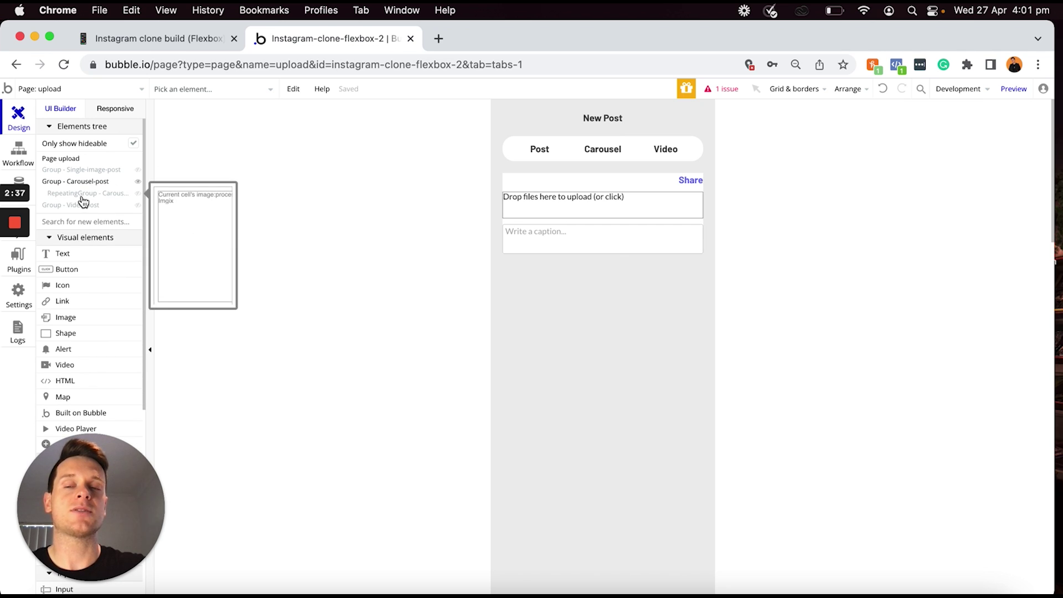
click(138, 199)
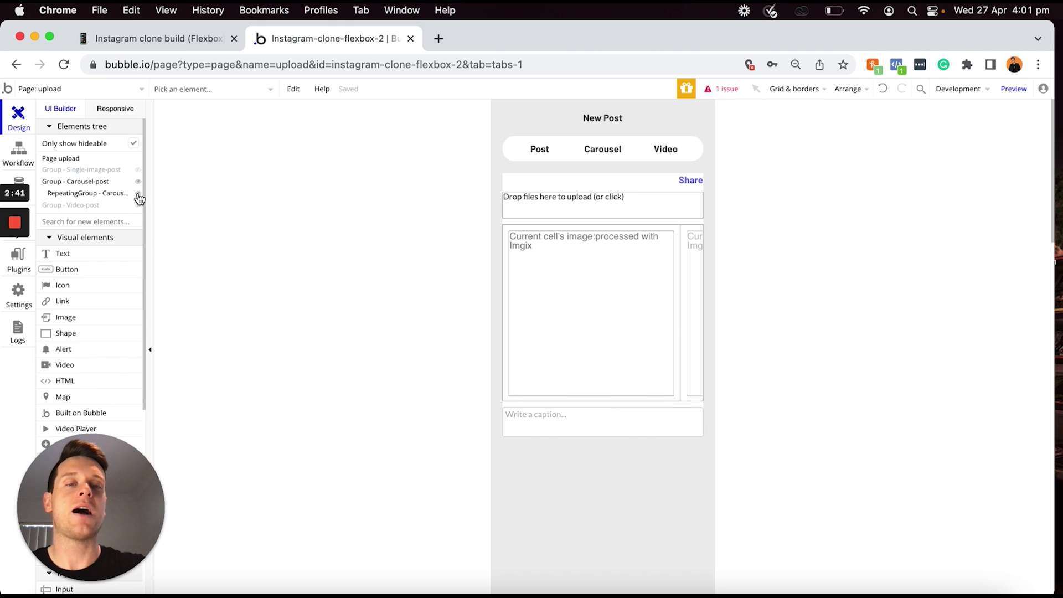
double_click(698, 302)
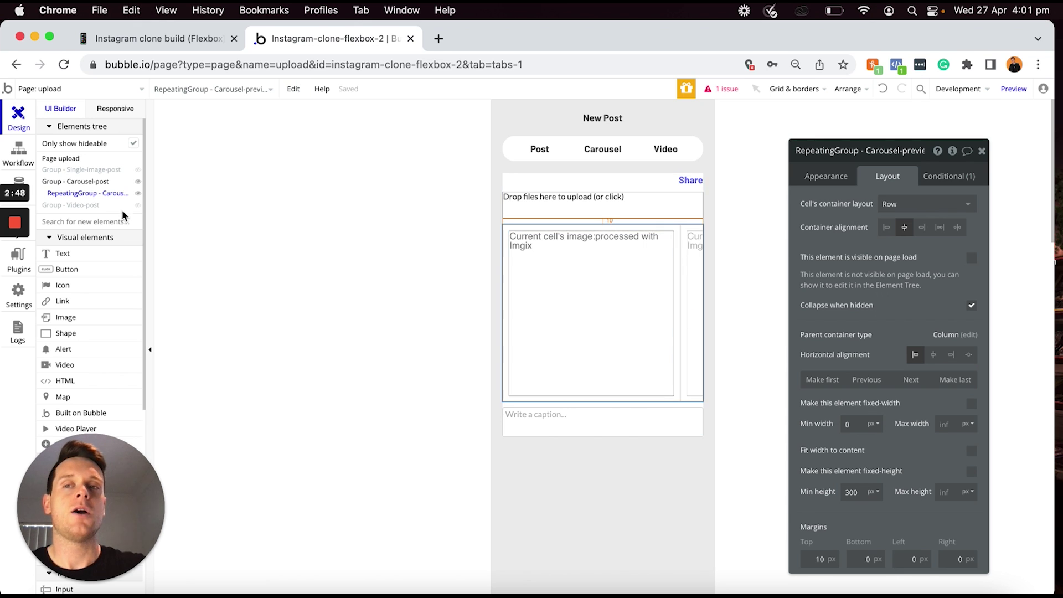
Return to the home page and paste the carousel preview repeating group into Group - Carousel-post
click(123, 91)
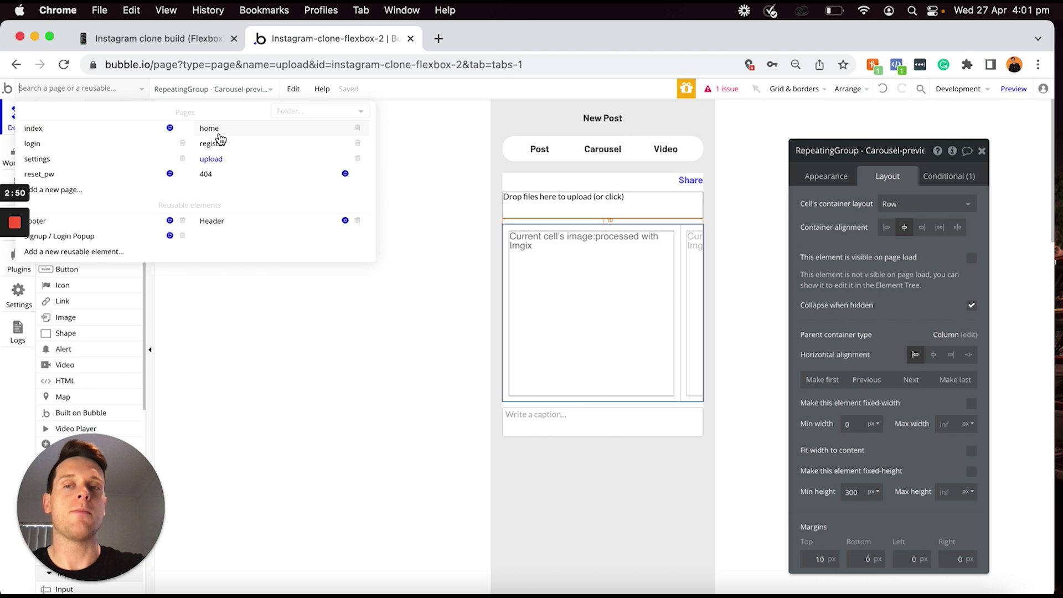
click(213, 131)
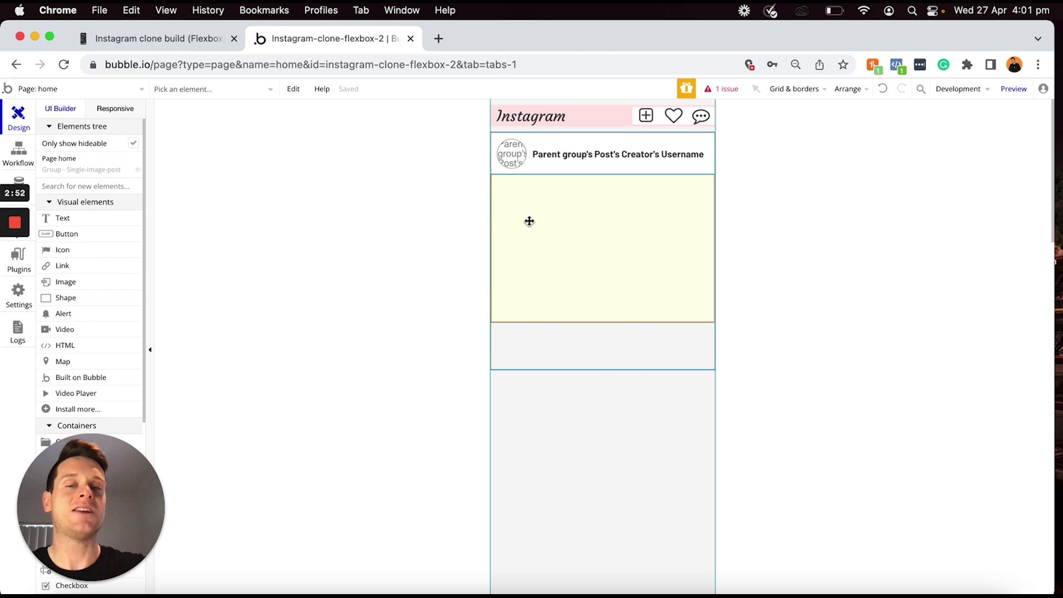
double_click(529, 224)
click(555, 226)
drag(557, 229, 586, 227)
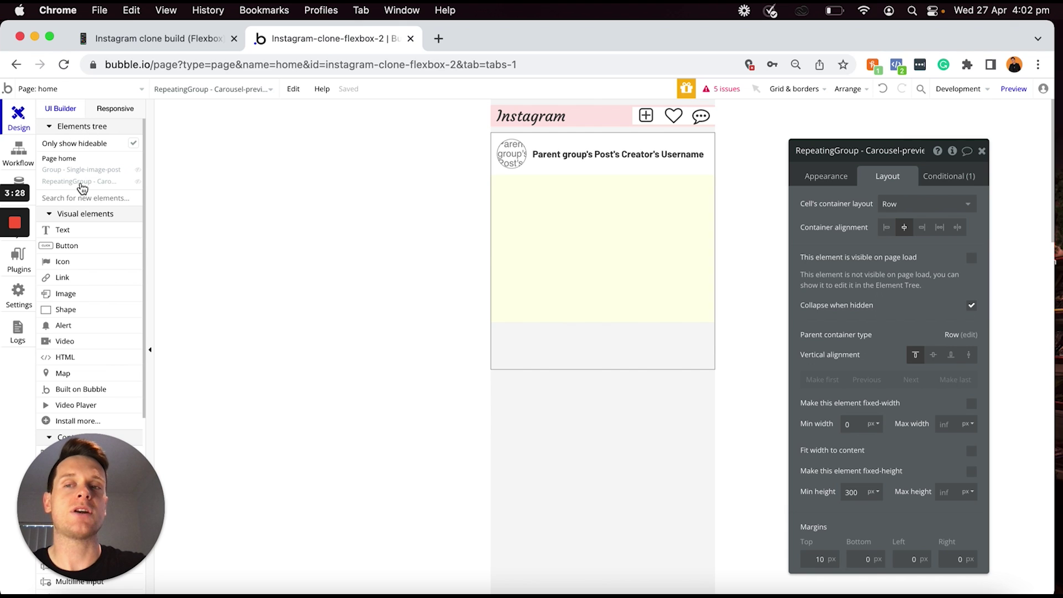
Reveal the pasted carousel preview repeating group in the editor and remove its visibility condition
mouse_move(80, 186)
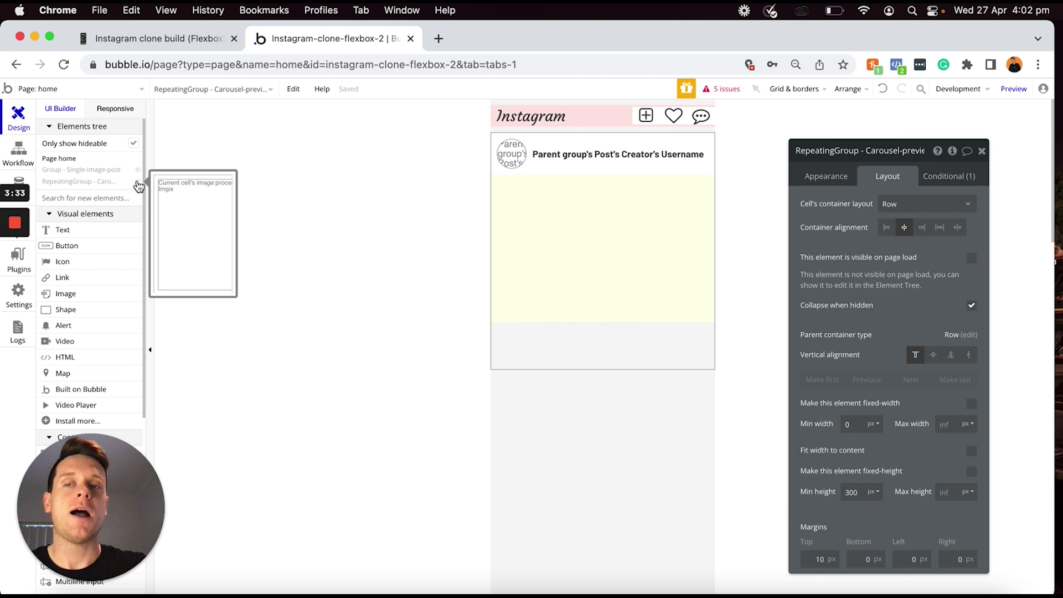
click(138, 182)
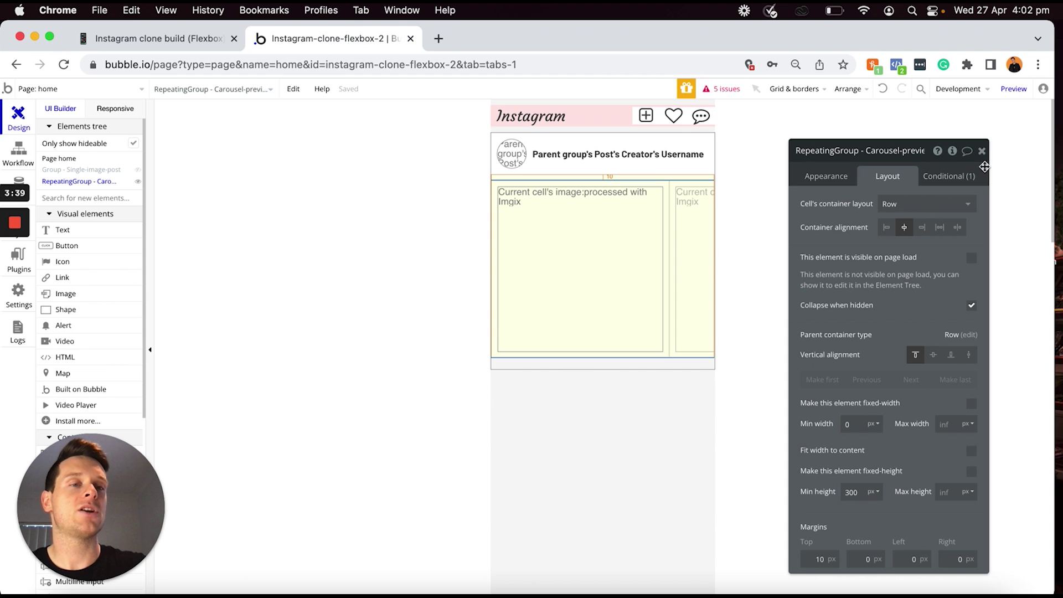
click(959, 183)
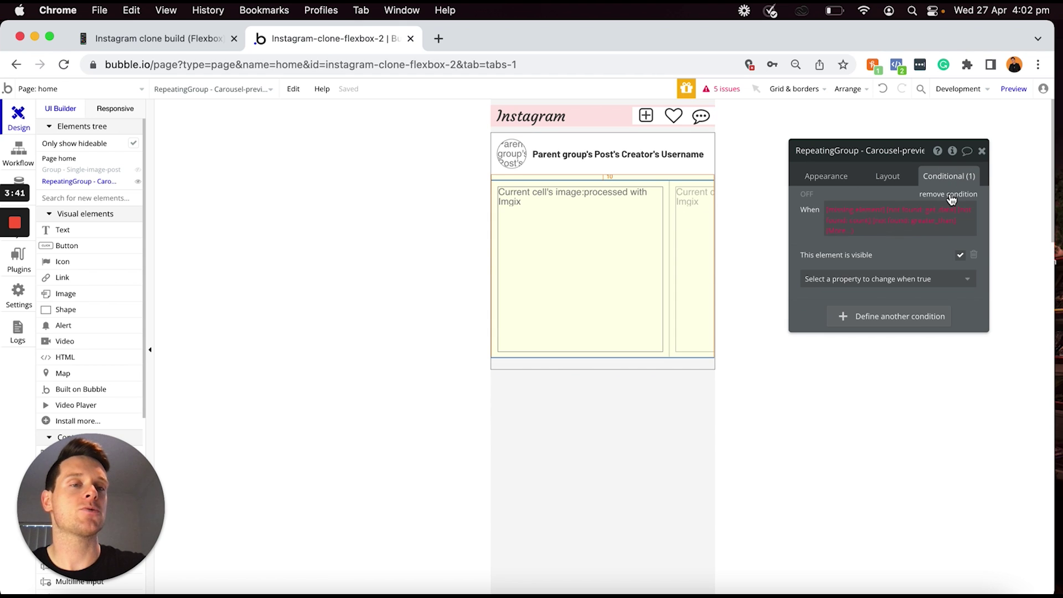
click(950, 194)
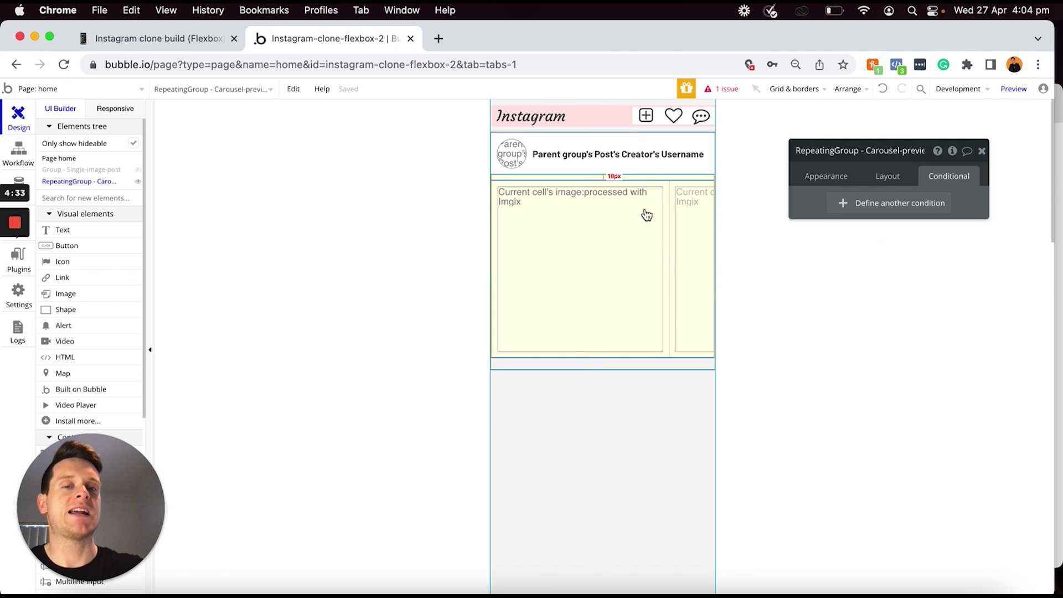
Set the repeating group's data source to Parent group's Post-content's Carousel-images
click(825, 177)
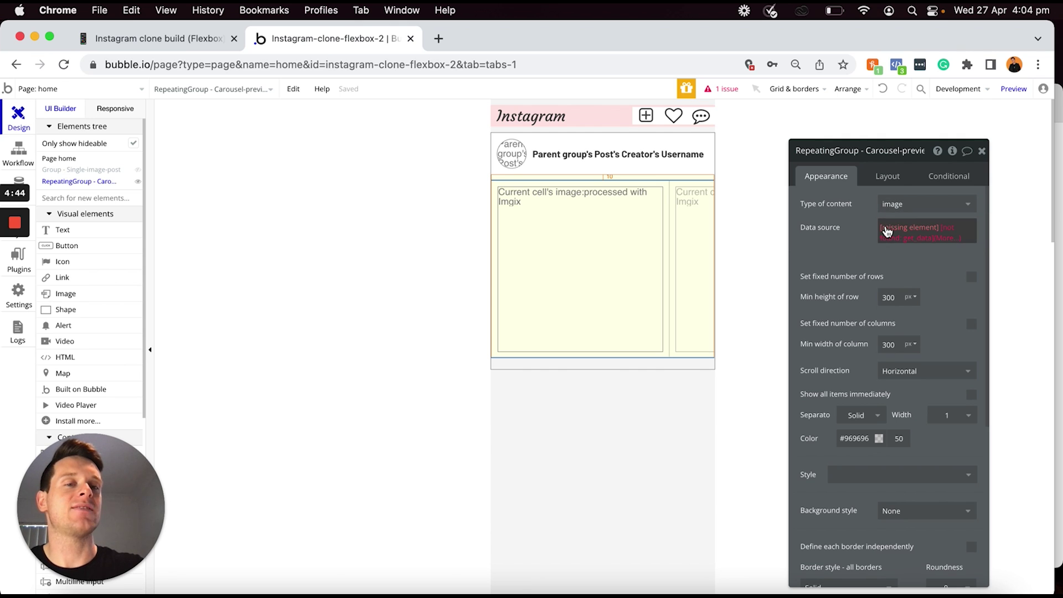
click(887, 231)
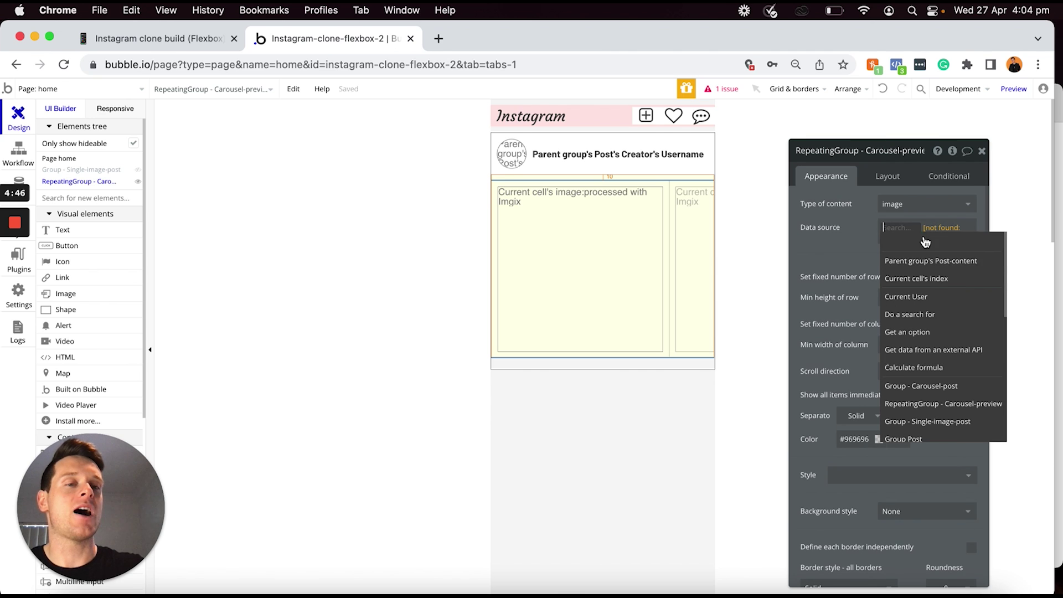
click(919, 267)
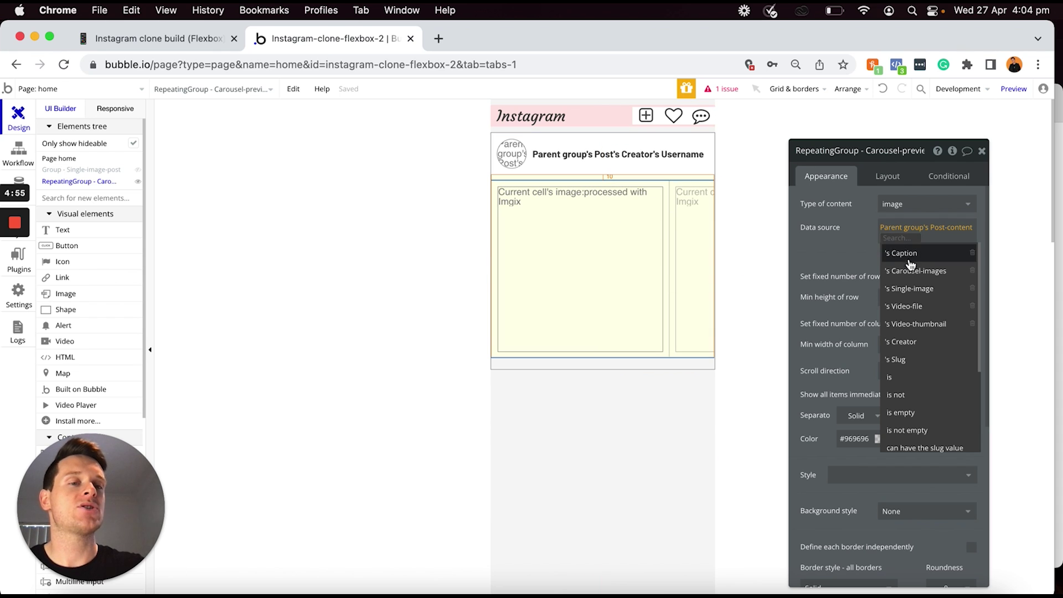
click(910, 272)
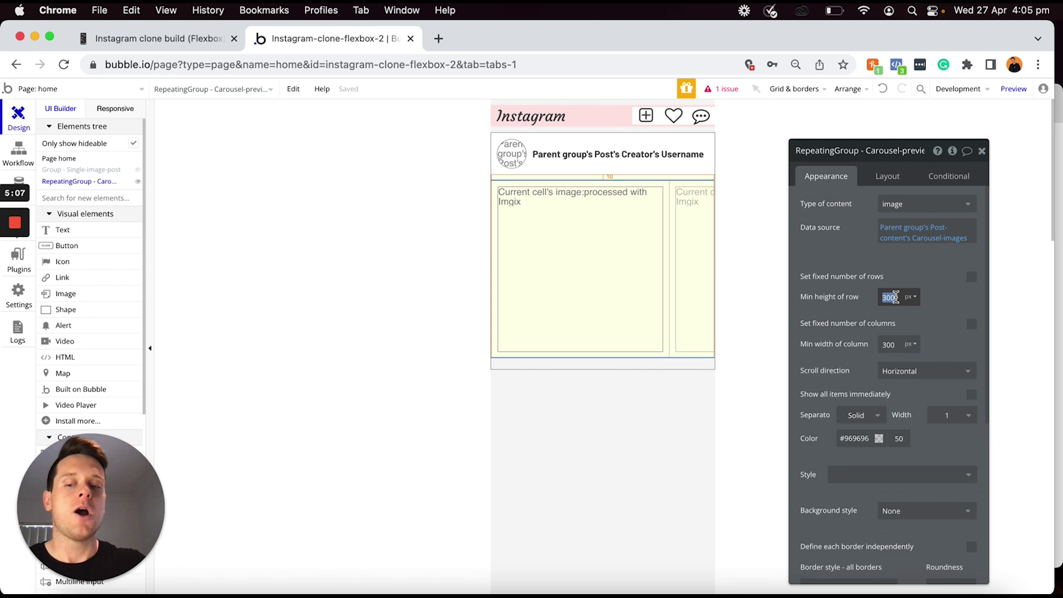
Set the repeating group's minimum row height, minimum column width and overall minimum height to 340 px each
text(340)
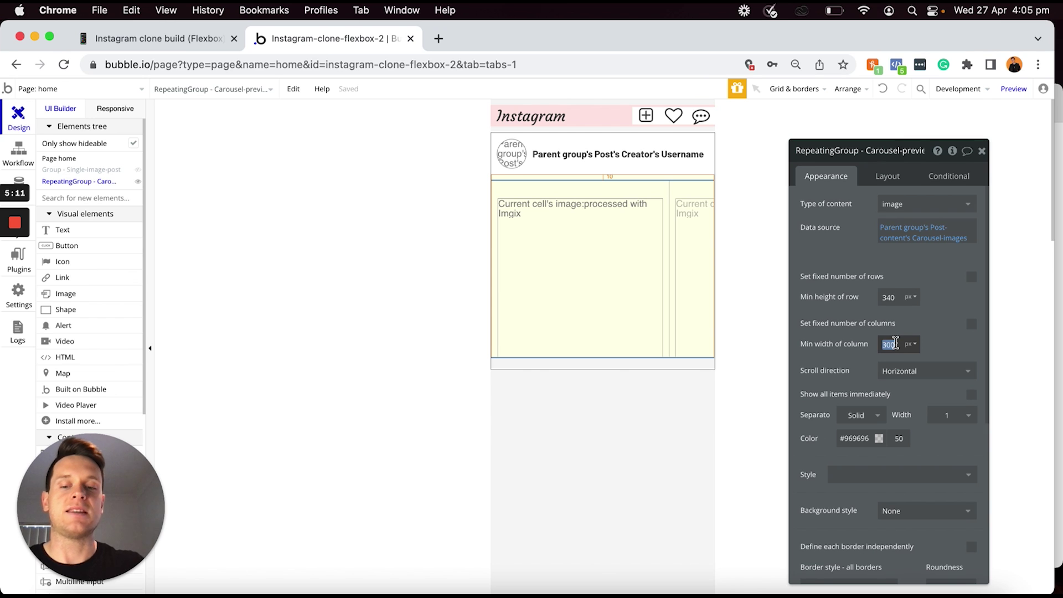
text(340)
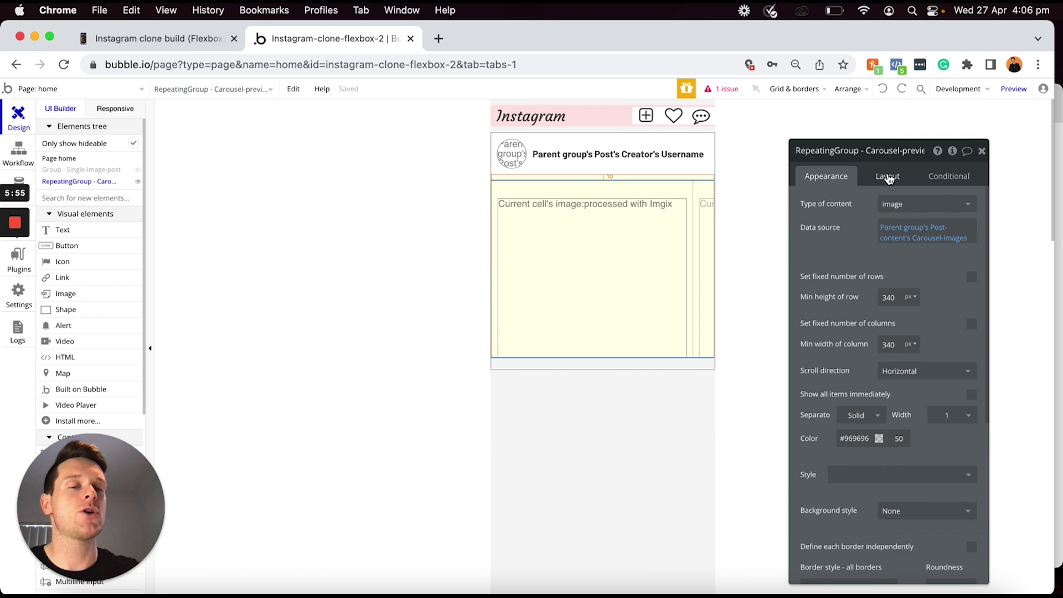
click(888, 177)
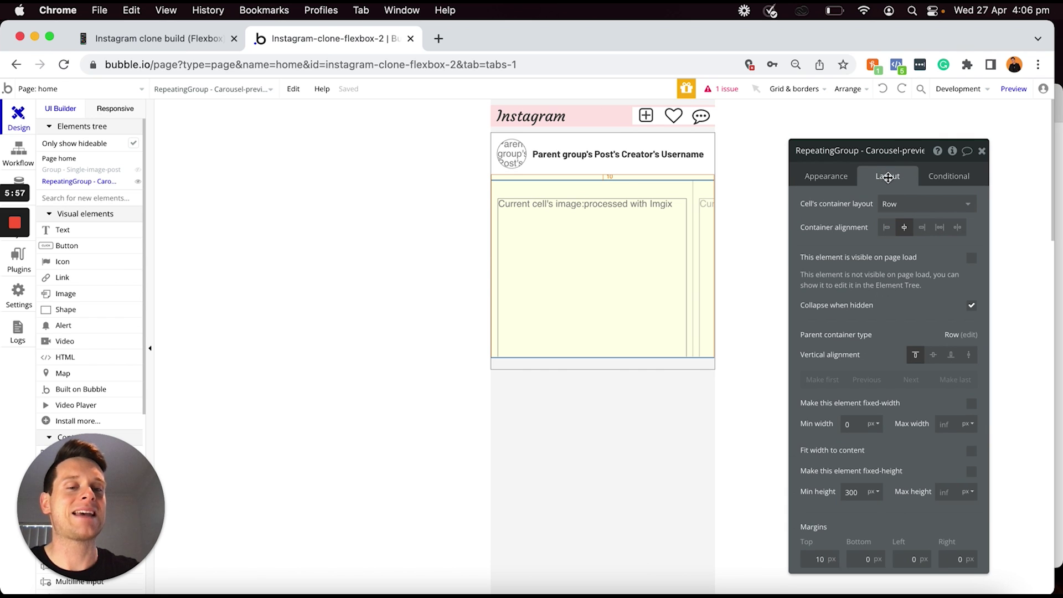
click(853, 491)
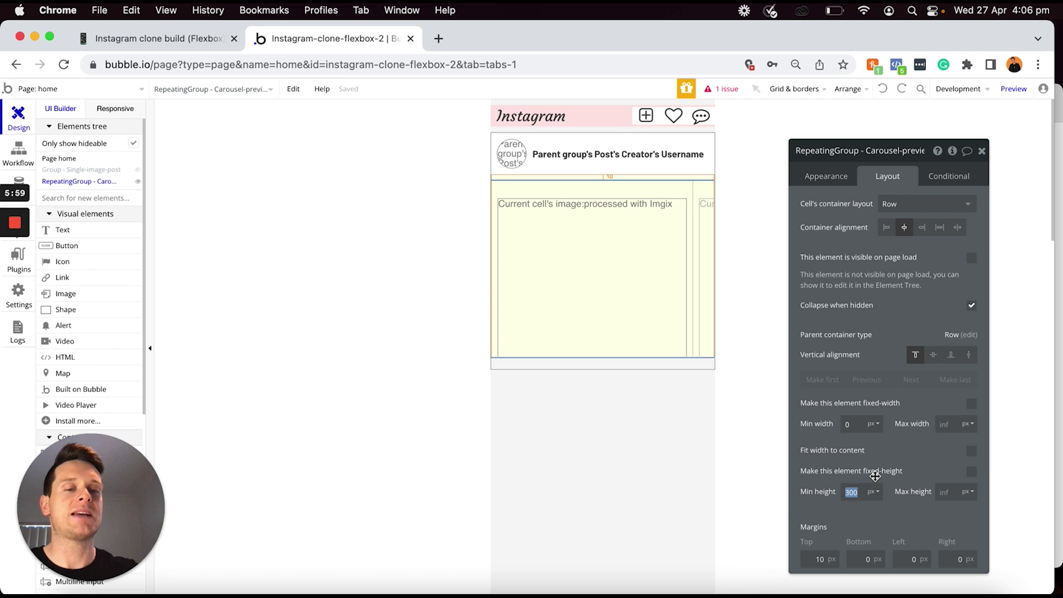
text(40)
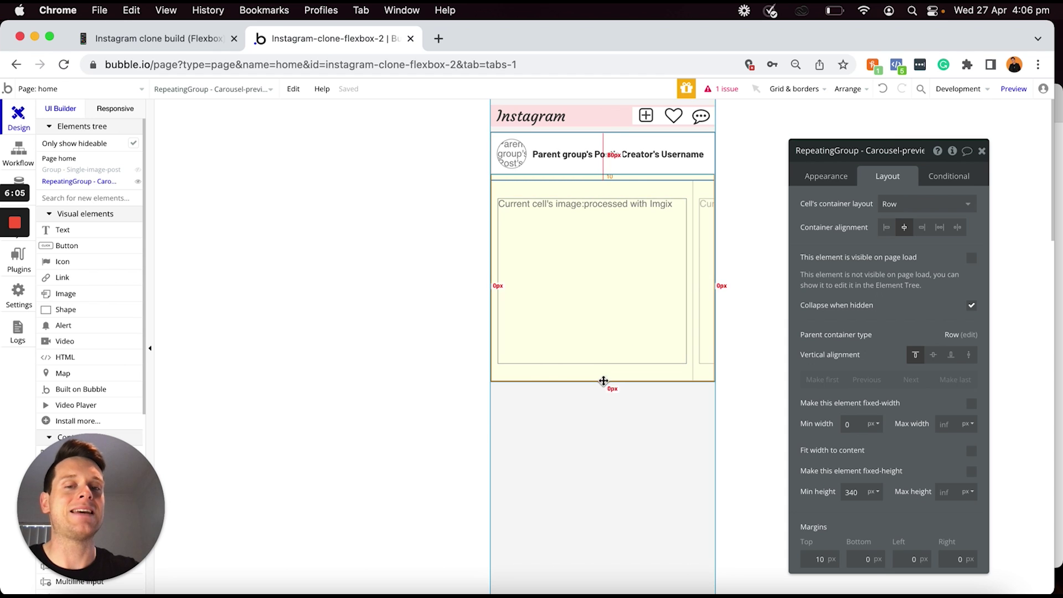
Set the minimum height of the image inside the carousel cell to 340 px
click(607, 307)
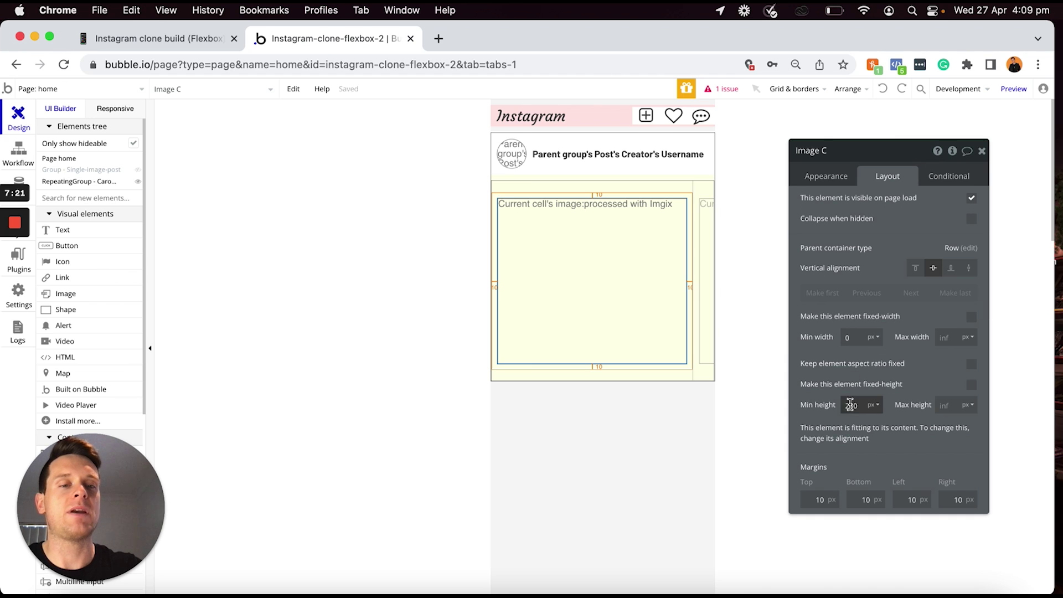
click(868, 403)
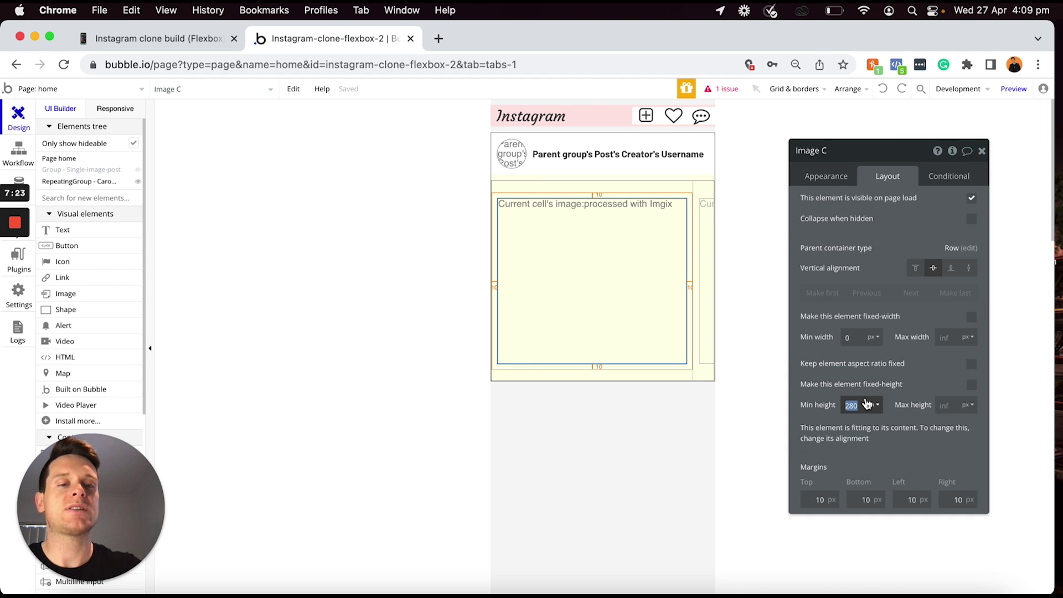
text(340)
key(Return)
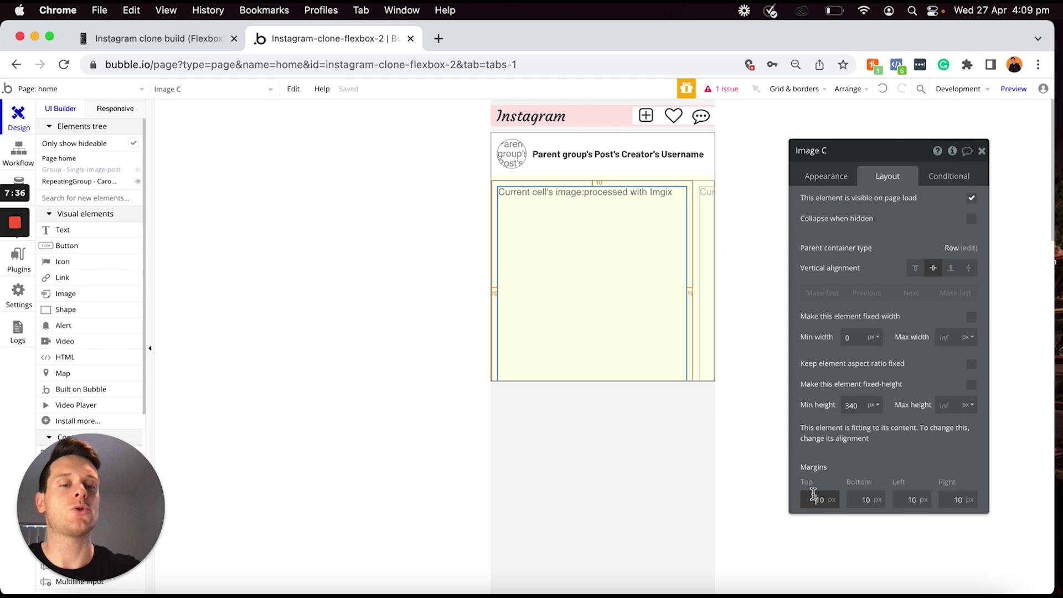
Set the carousel image's top, bottom, left and right margins to 0 px
text(0)
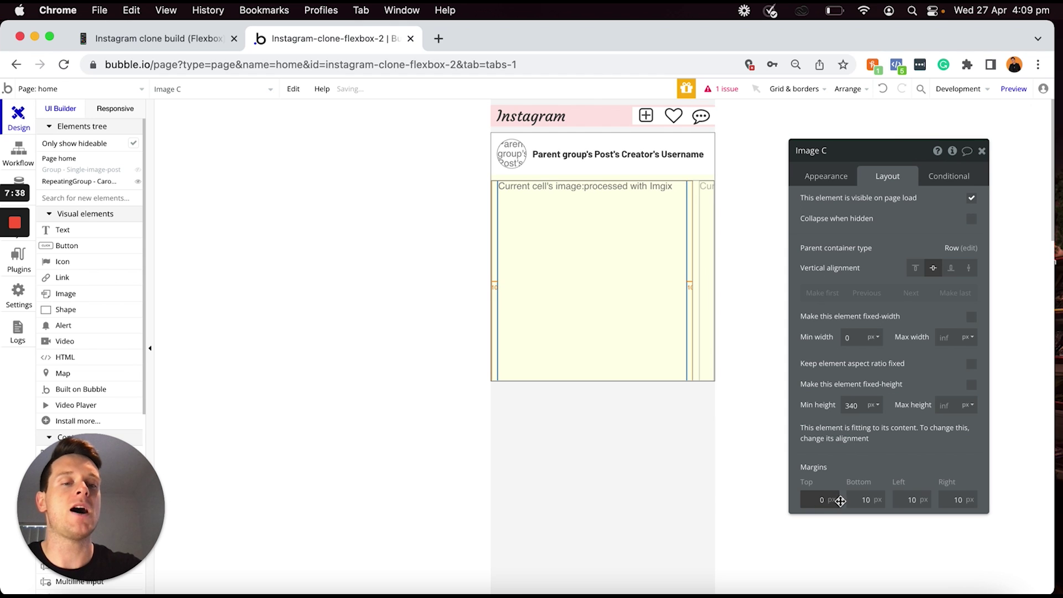
click(863, 499)
text(0)
click(909, 500)
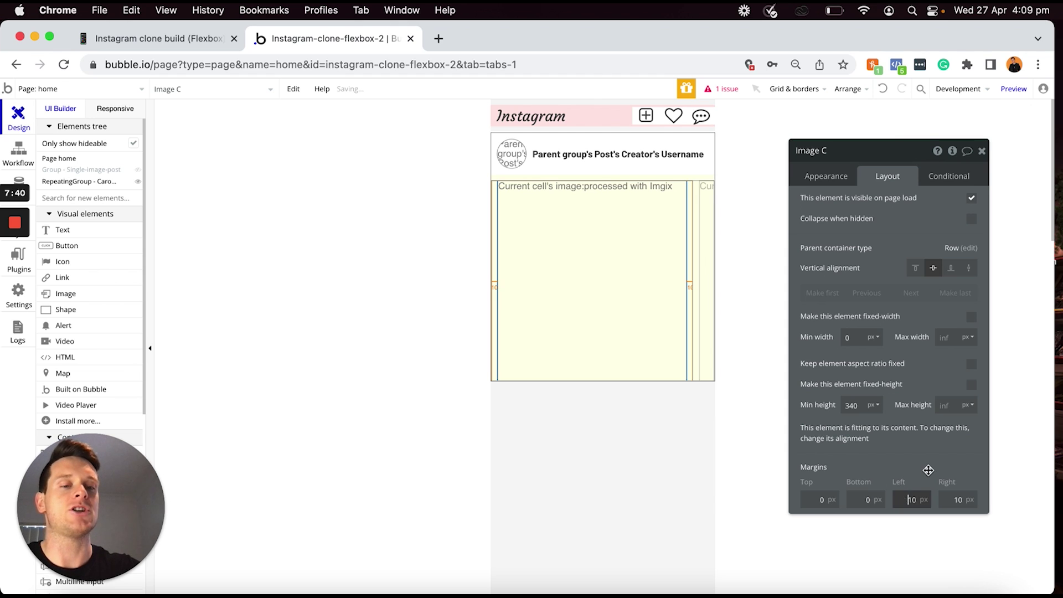
text(0)
click(946, 500)
text(0)
click(932, 451)
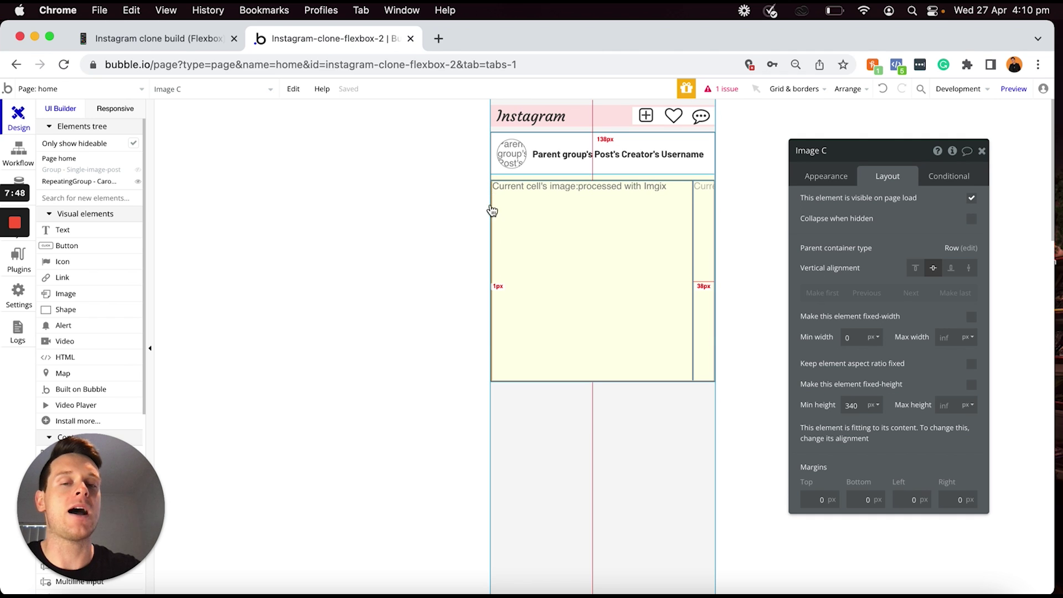
Set the carousel preview repeating group's top margin to 0 px
click(712, 231)
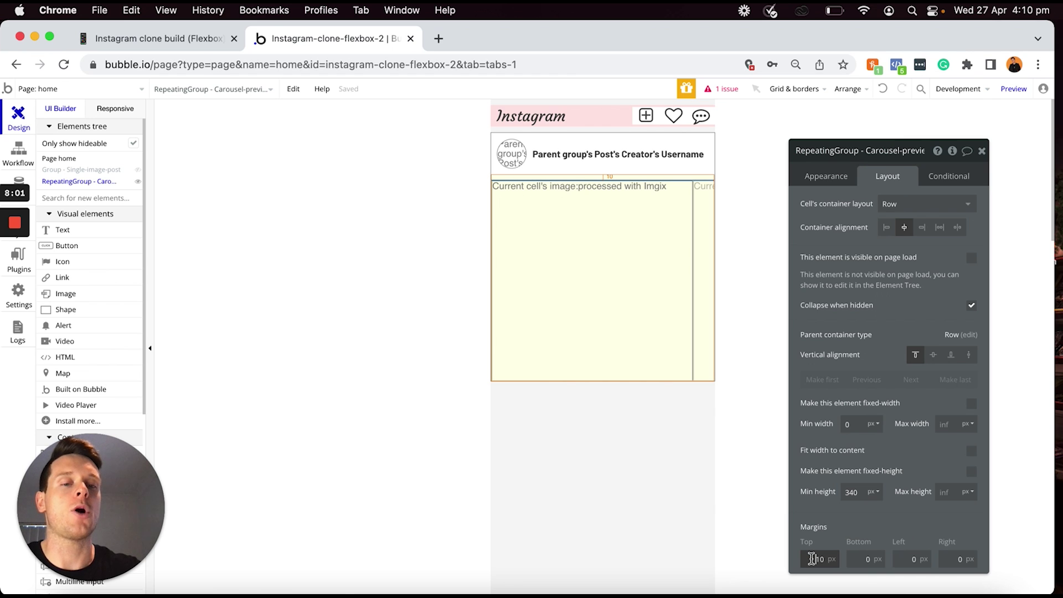
text(0)
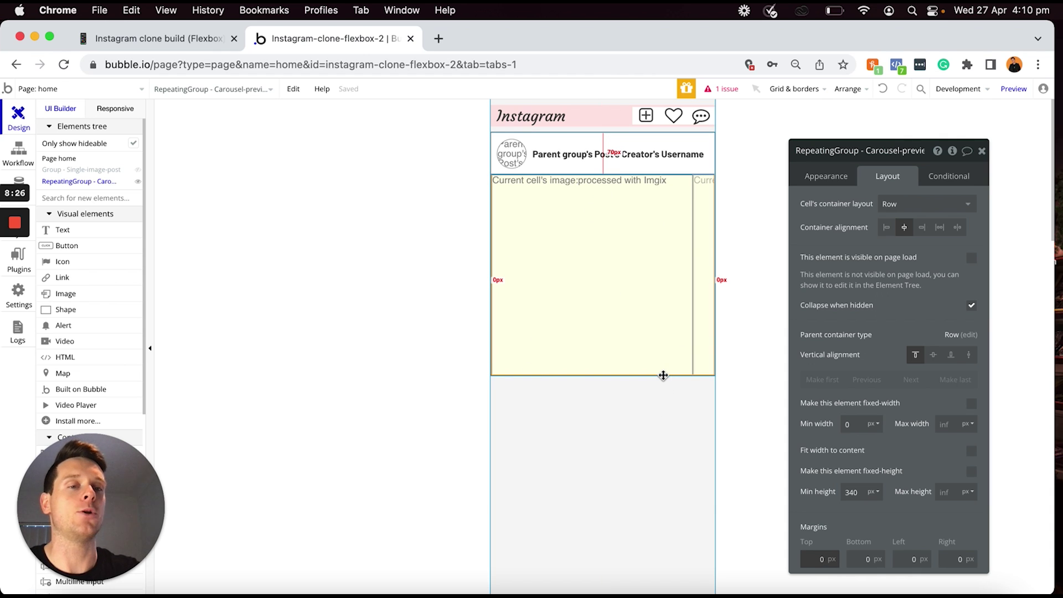
Set the parent Carousel-post group's minimum height to 0 px and make it invisible on page load and collapsed when hidden
right_click(708, 221)
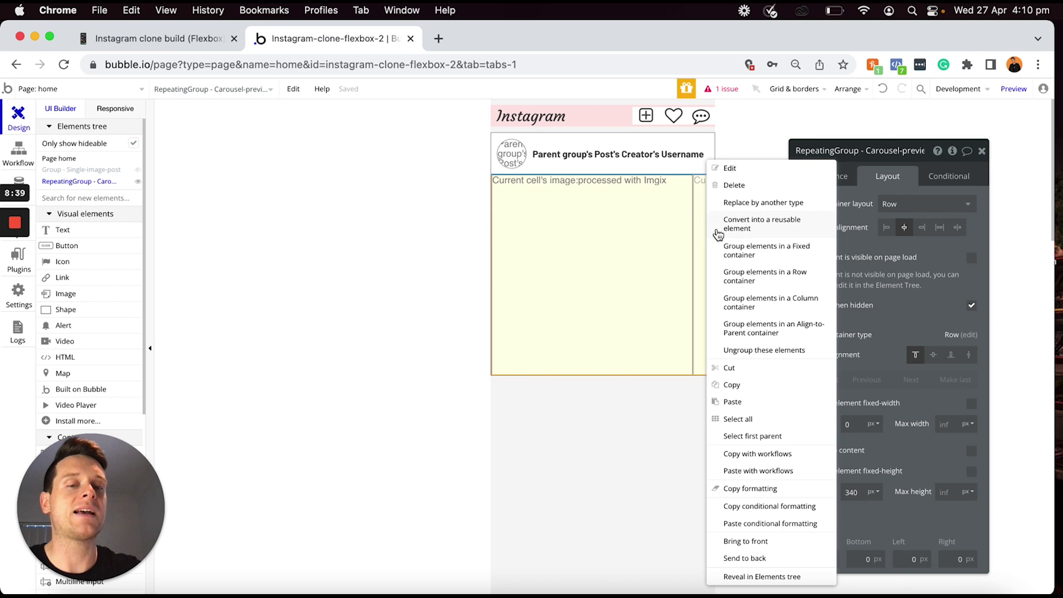
click(740, 437)
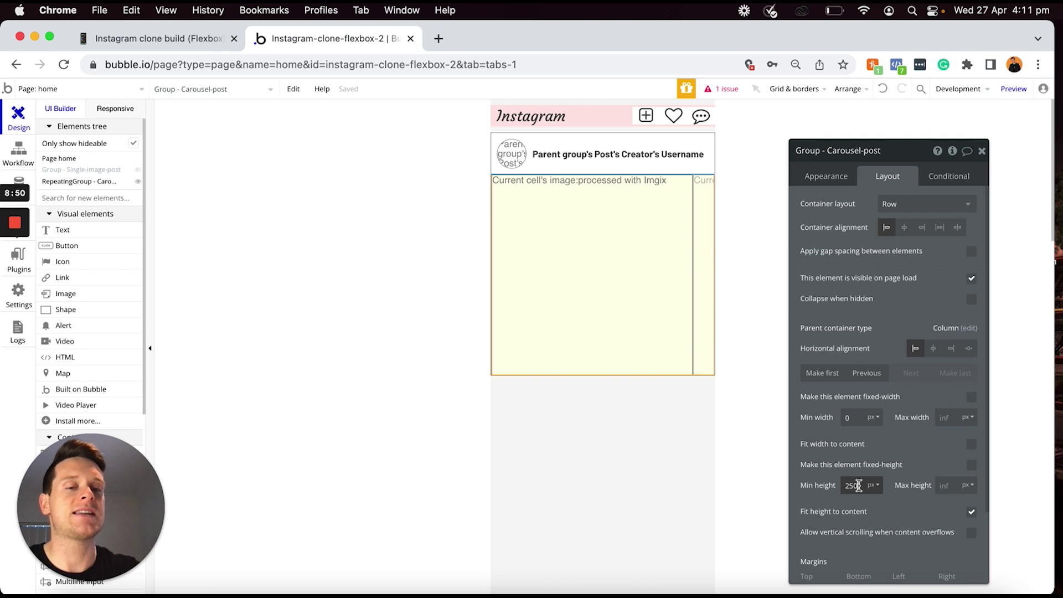
text(0)
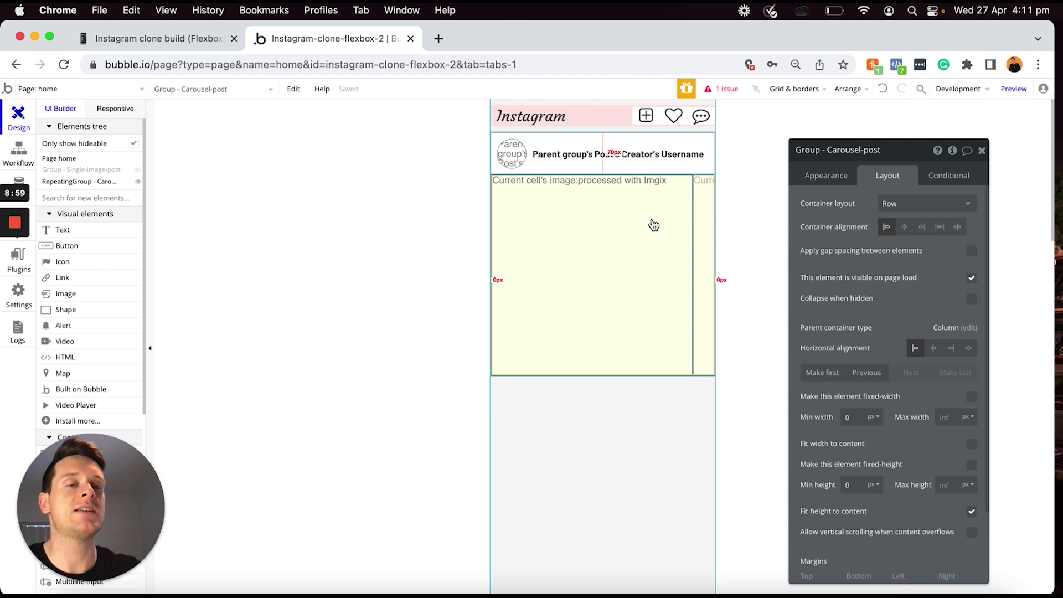
click(972, 278)
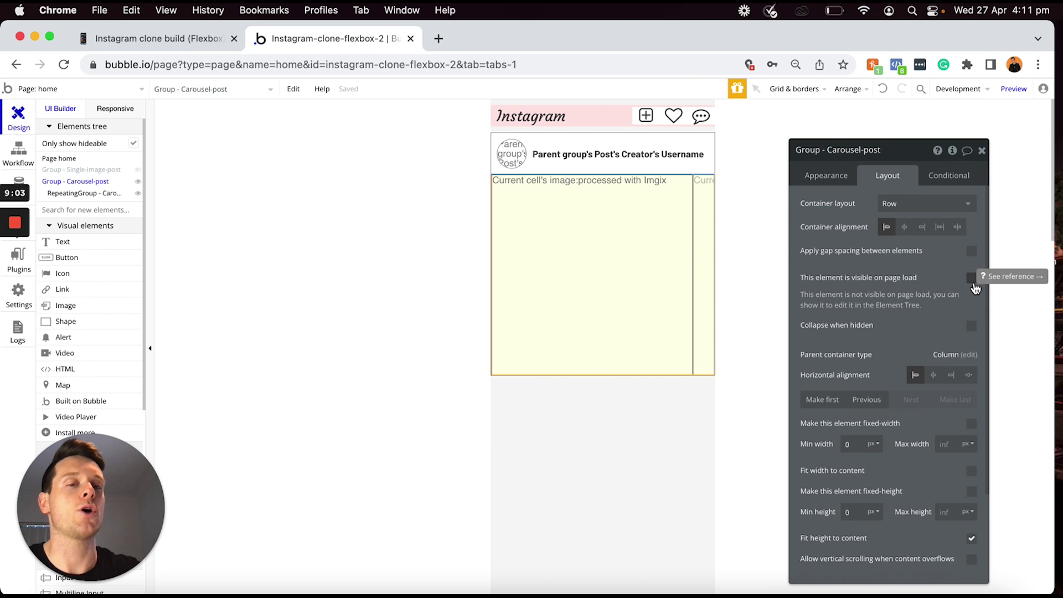
click(972, 326)
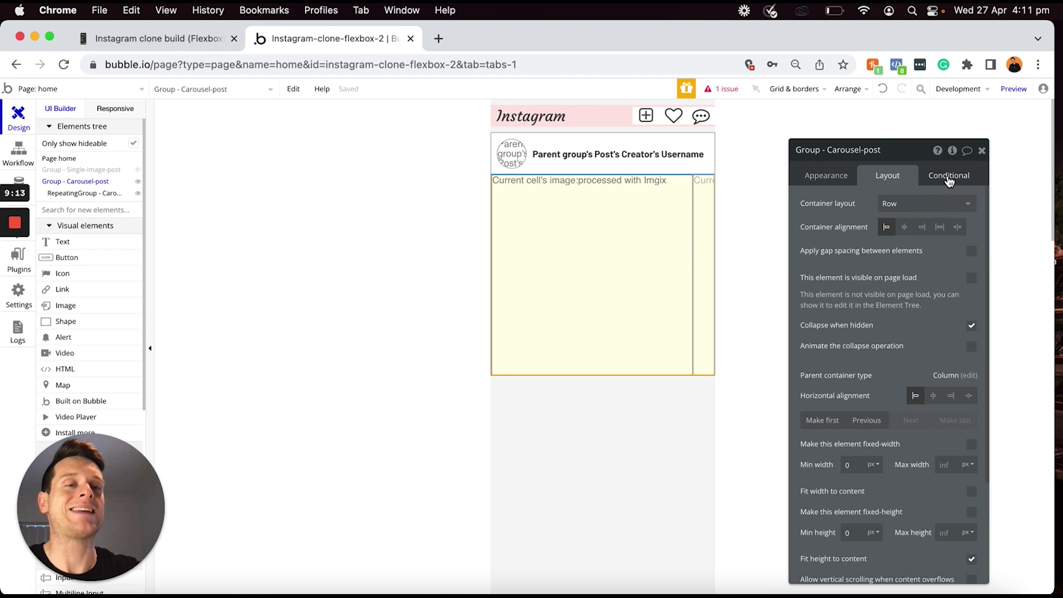
Add a condition making the Carousel-post group visible when Current cell's Post's Is-carousel-post is "yes"
click(950, 177)
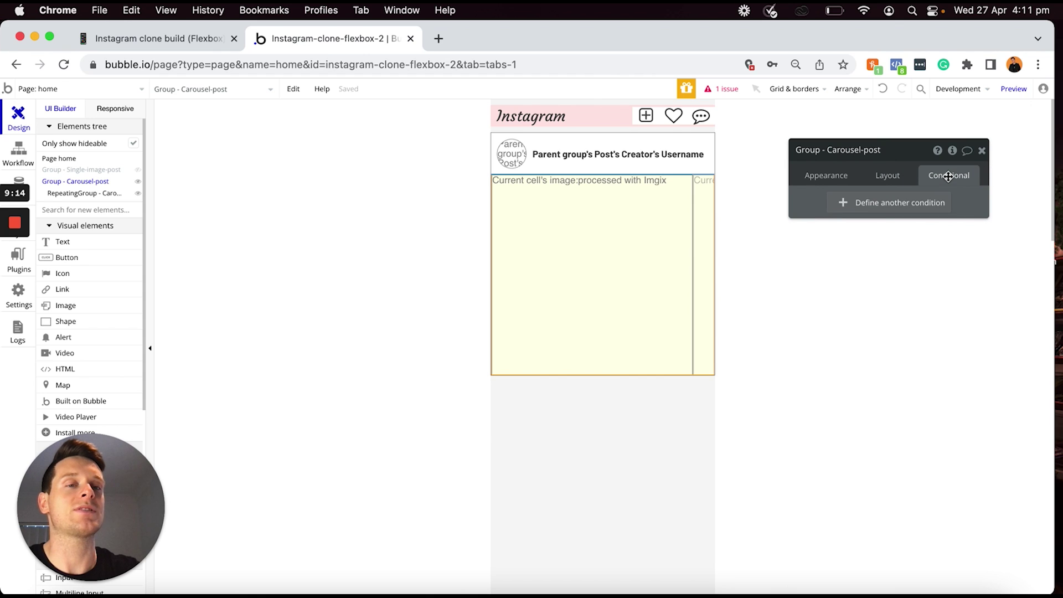
click(847, 203)
click(839, 209)
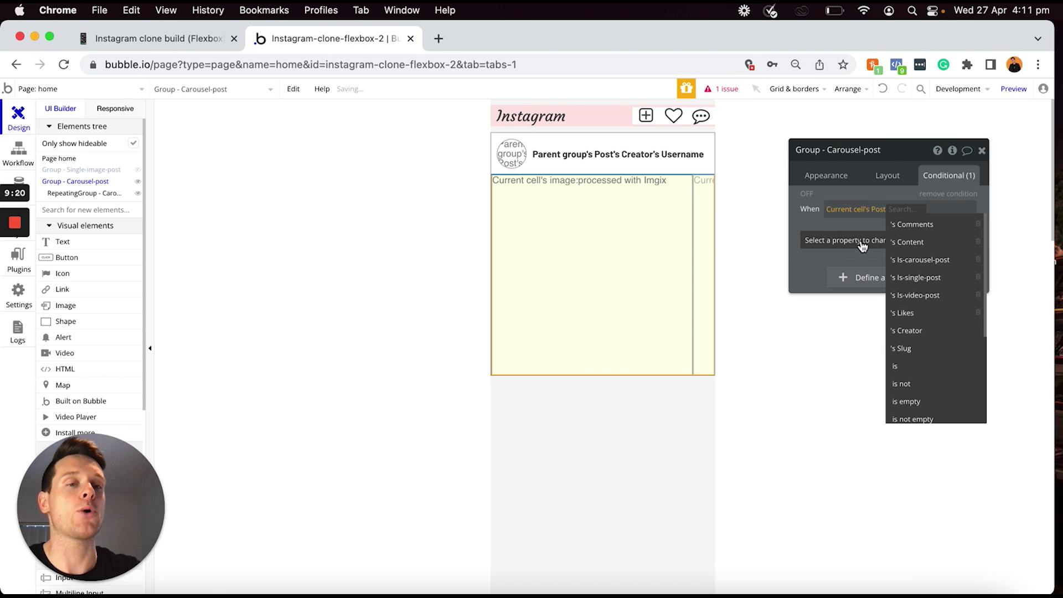
click(927, 262)
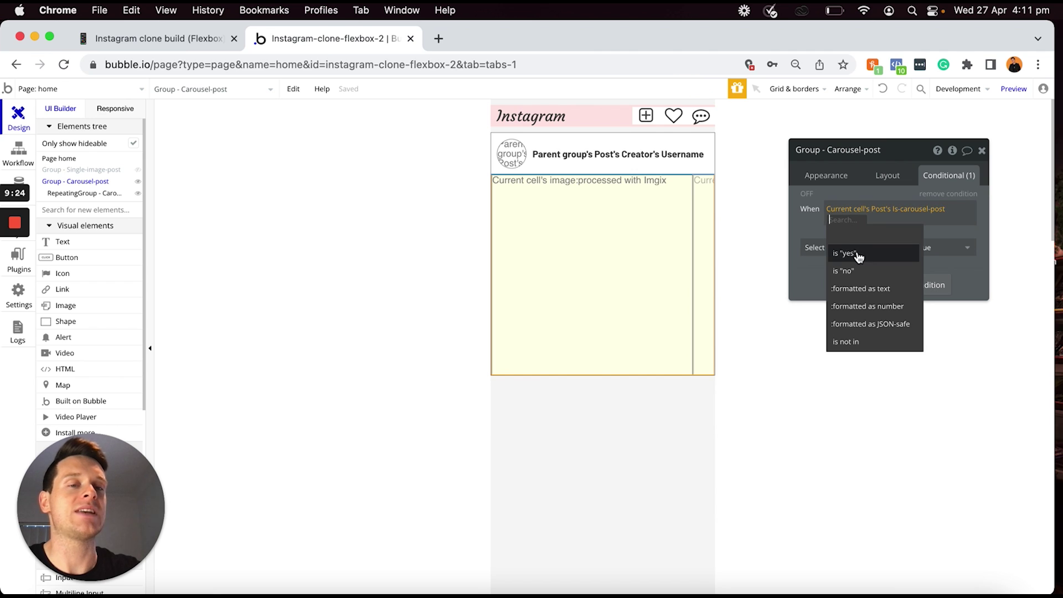
click(859, 256)
click(864, 249)
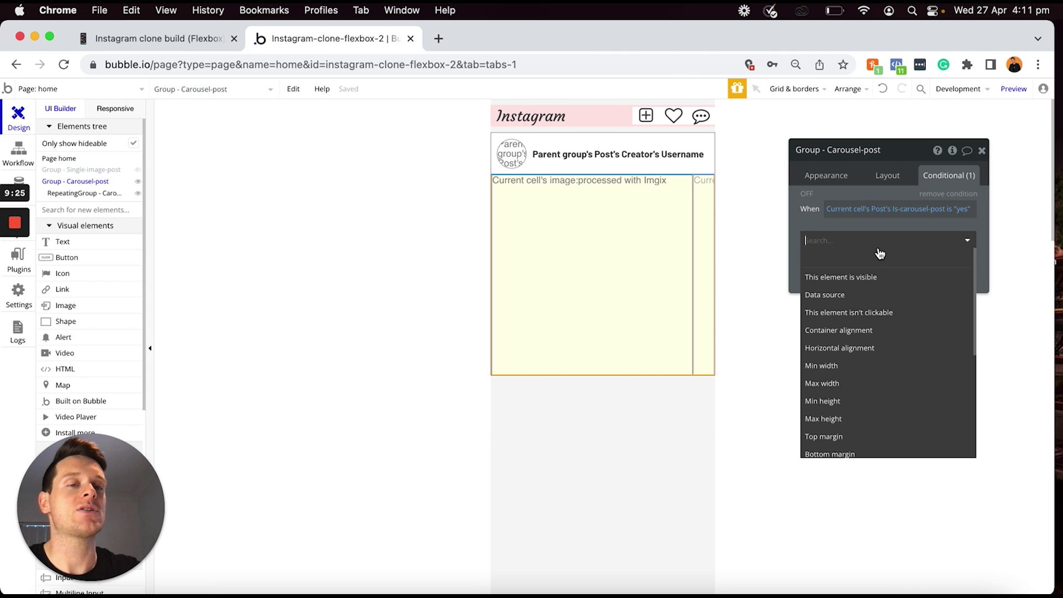
click(887, 281)
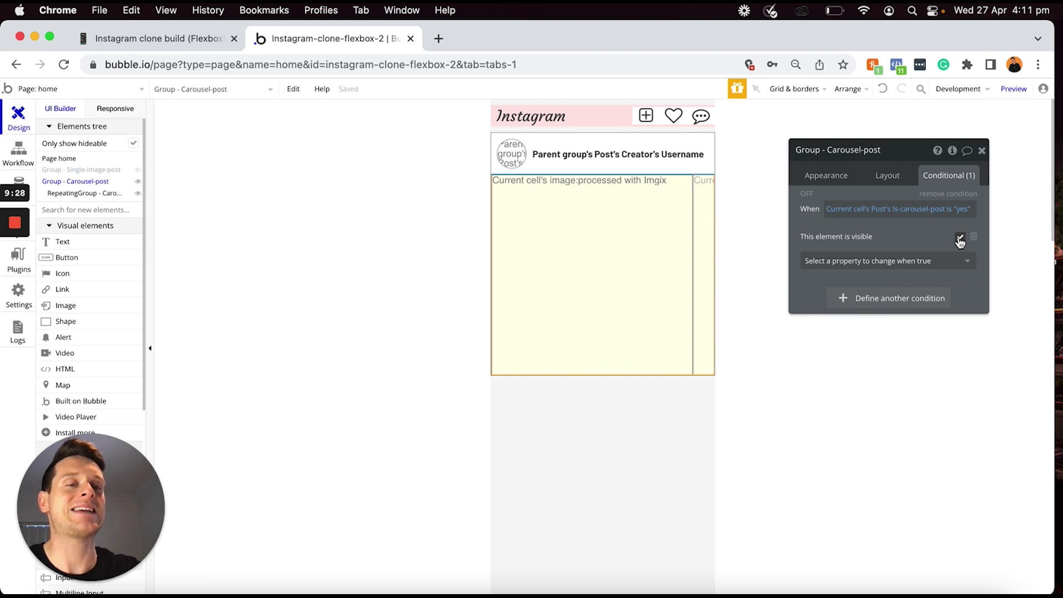
click(960, 238)
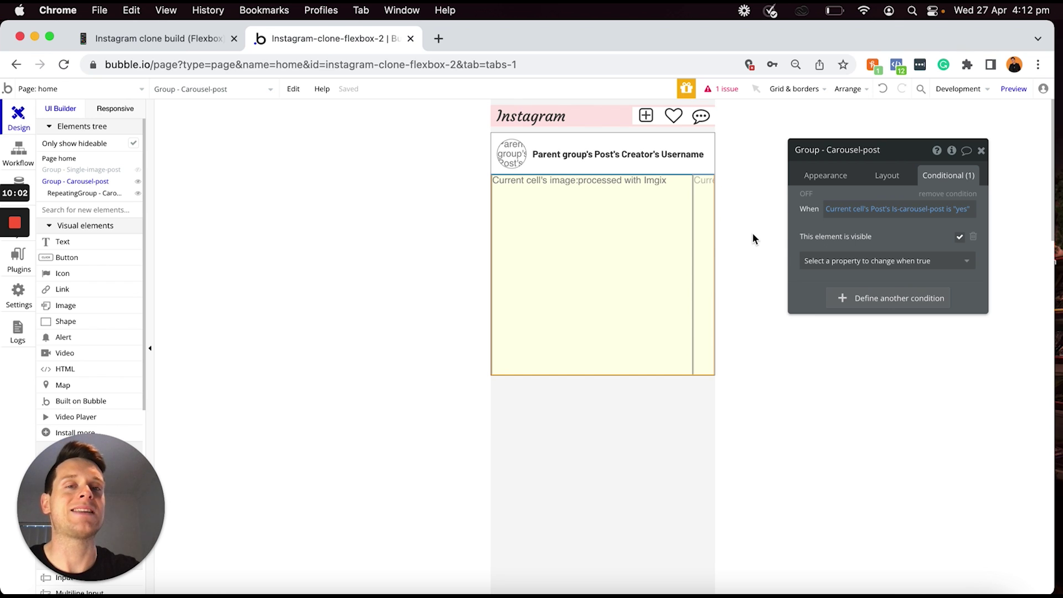
Hide the Carousel-post group in the editor and place a new group in the post cell below the creator header
click(138, 183)
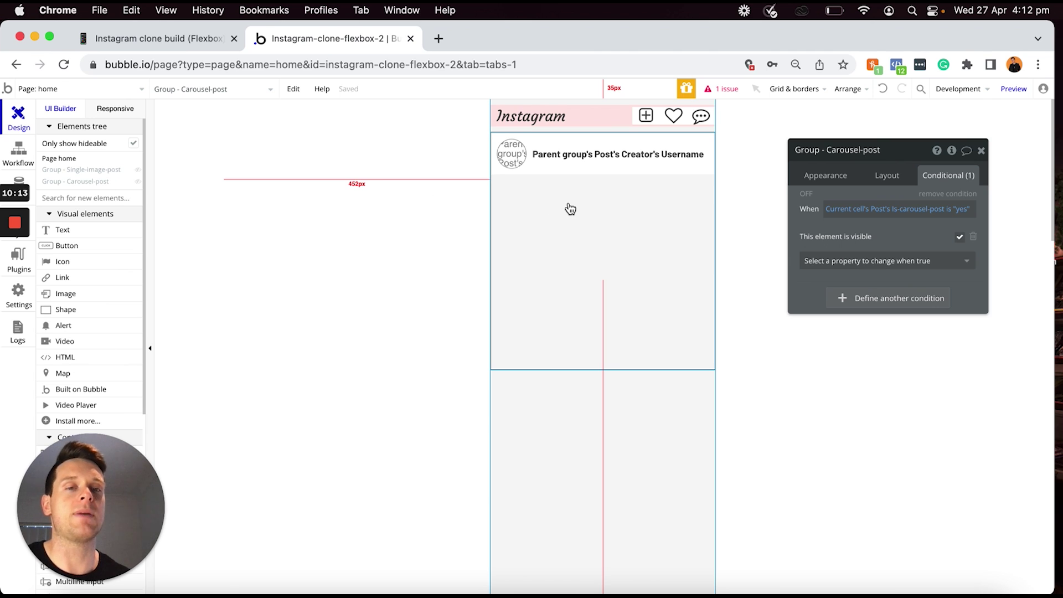
scroll(87, 248, down, 1)
scroll(87, 248, down, 2)
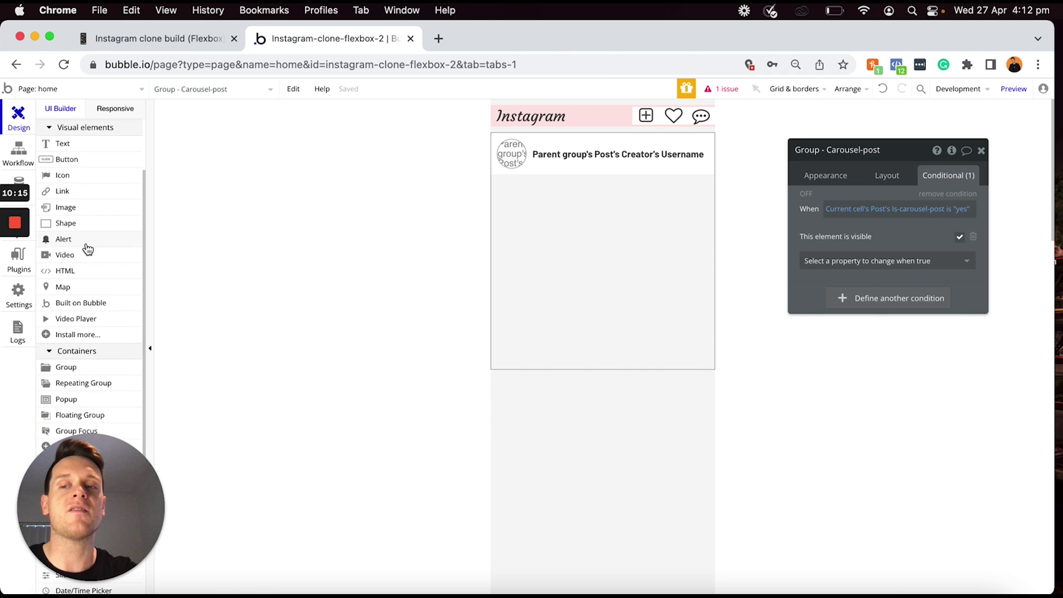
click(67, 361)
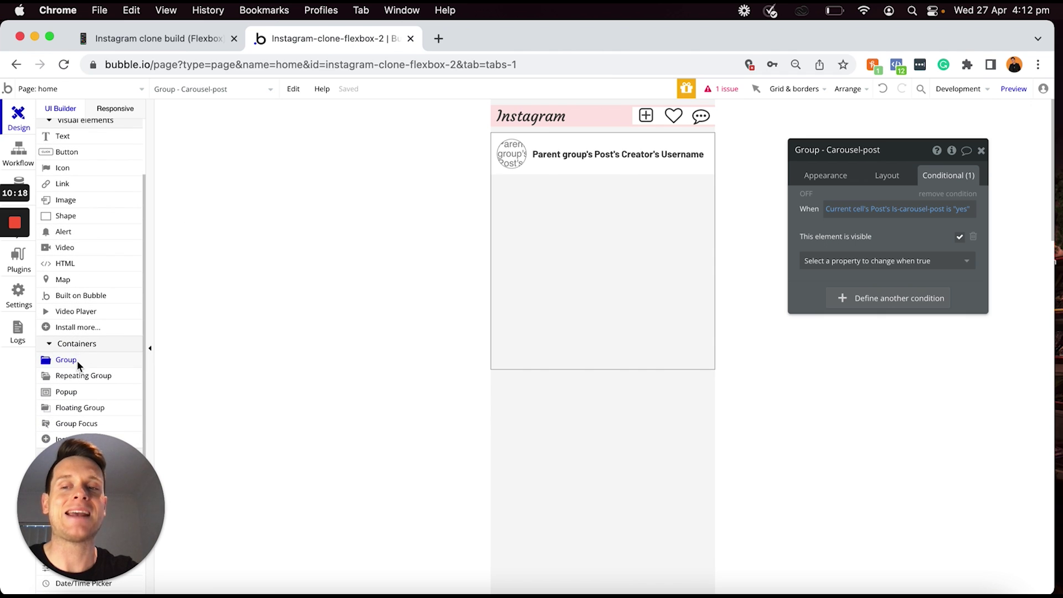
click(550, 206)
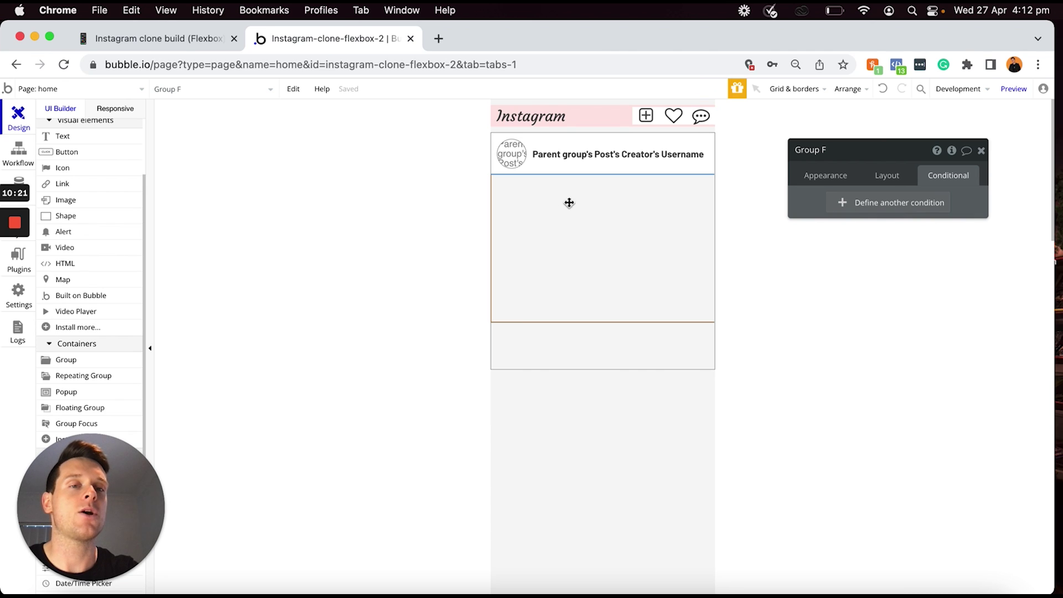
Rename the new group as "Group - Video-post"
click(839, 146)
text(-)
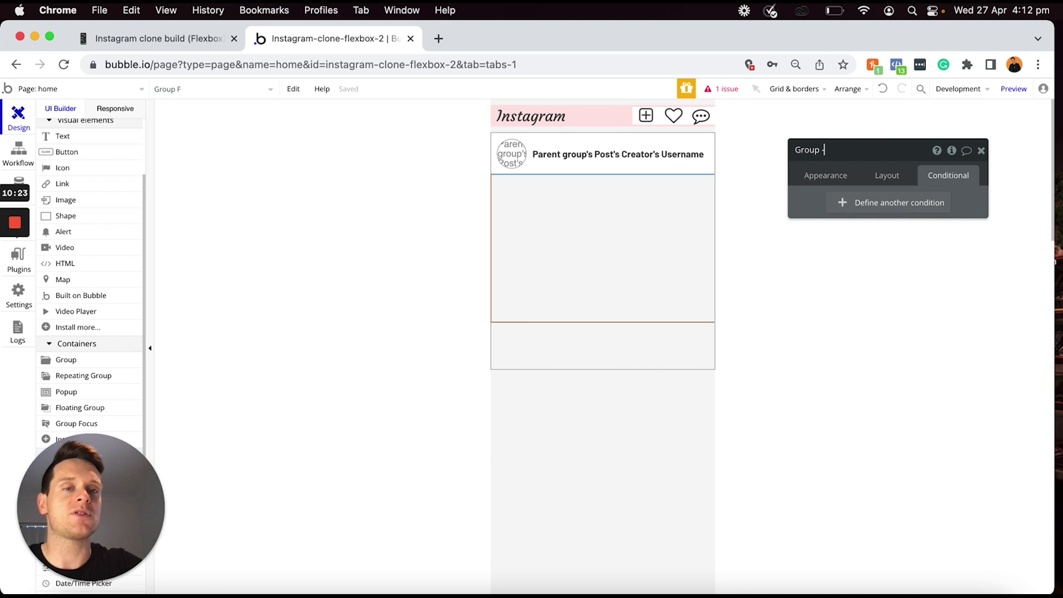
text( Video-post)
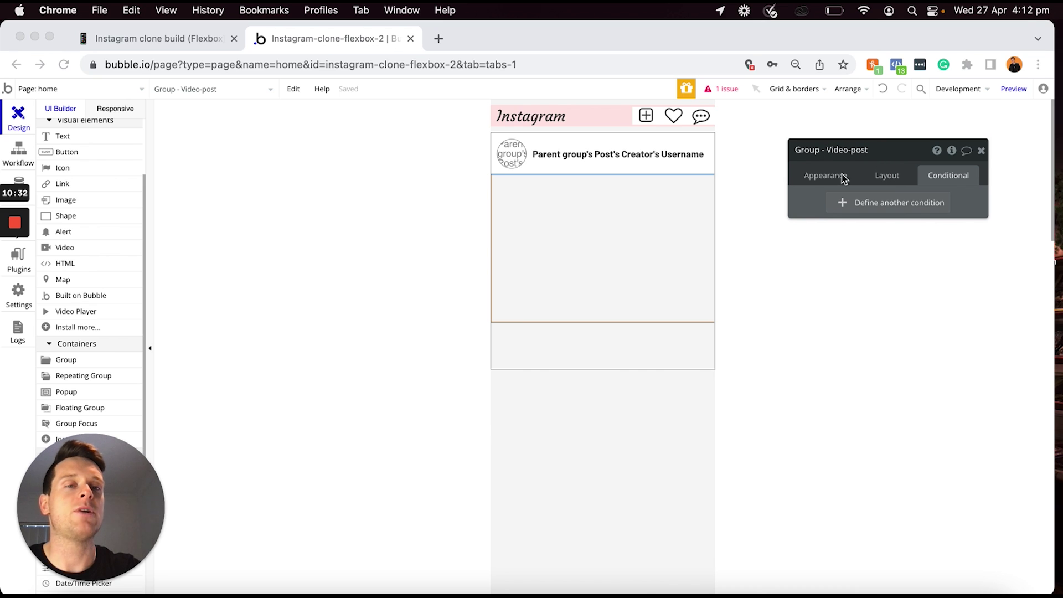
Remove the Video-post group's style and give it a flat light pink background, #FFEDED
click(829, 178)
click(827, 176)
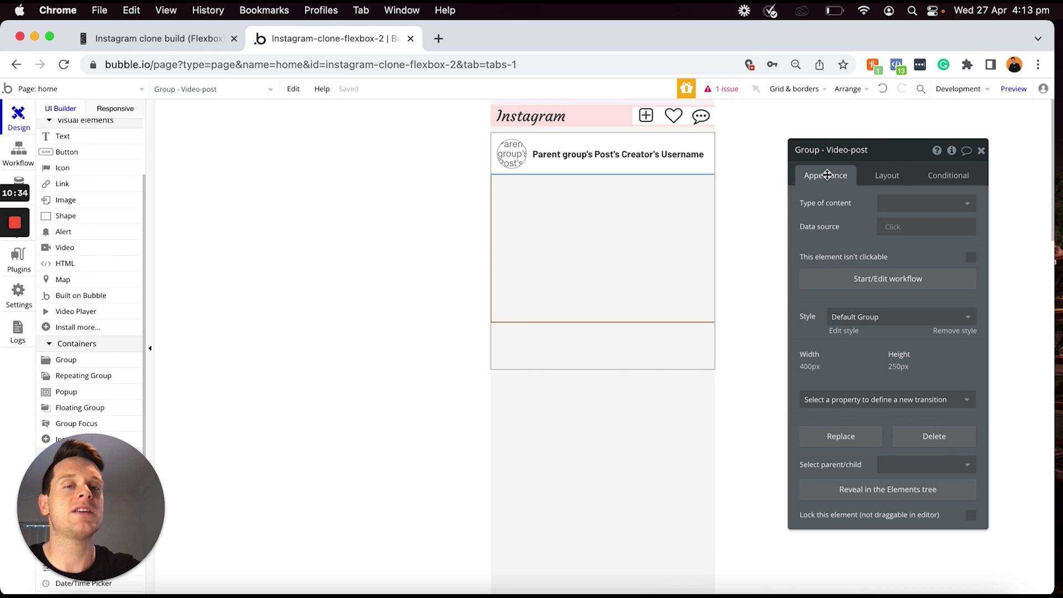
click(962, 334)
click(906, 353)
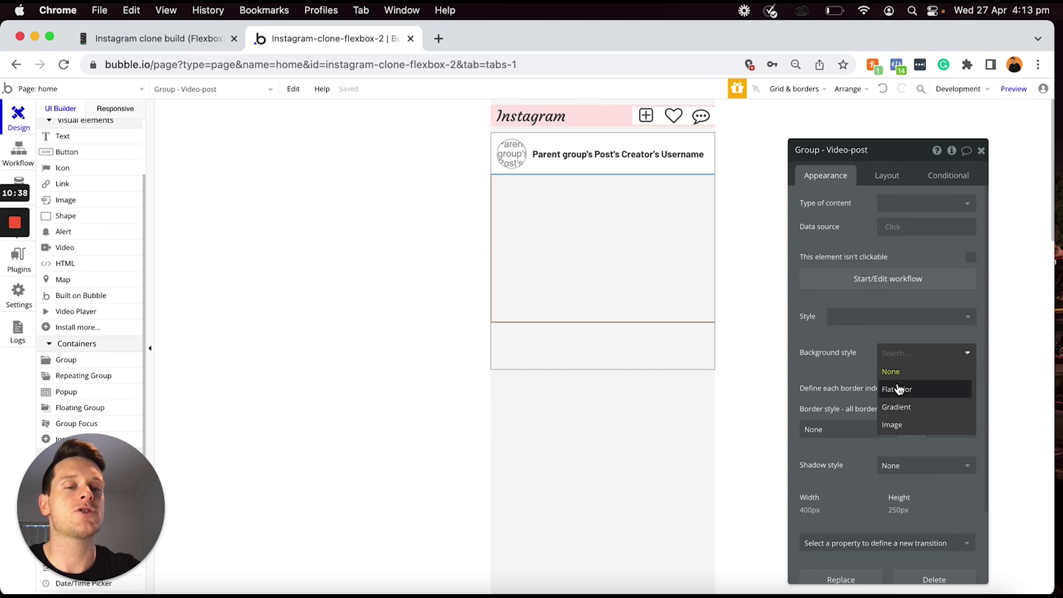
click(900, 389)
click(895, 376)
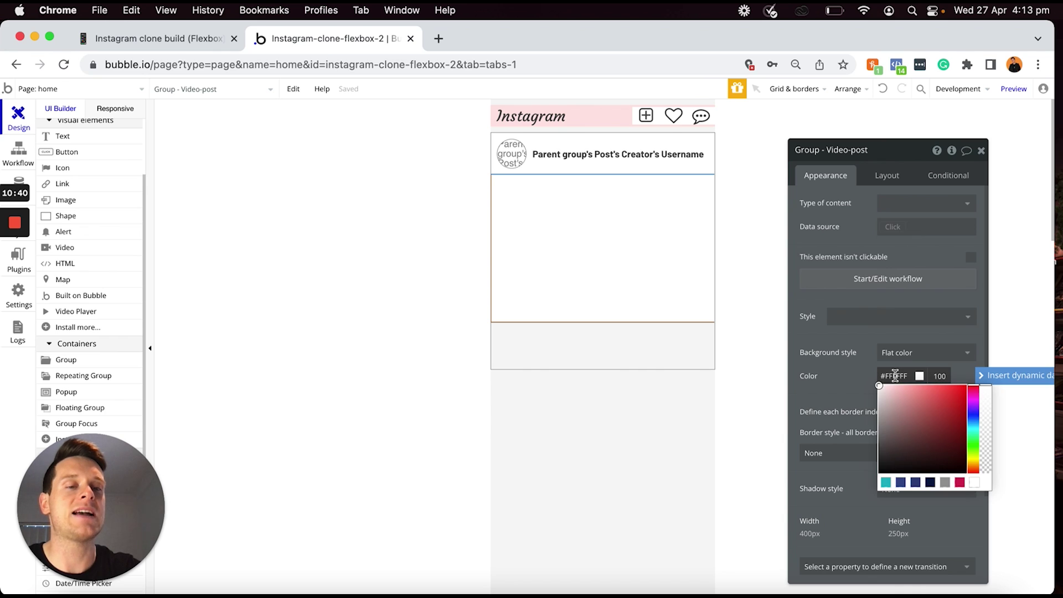
click(974, 413)
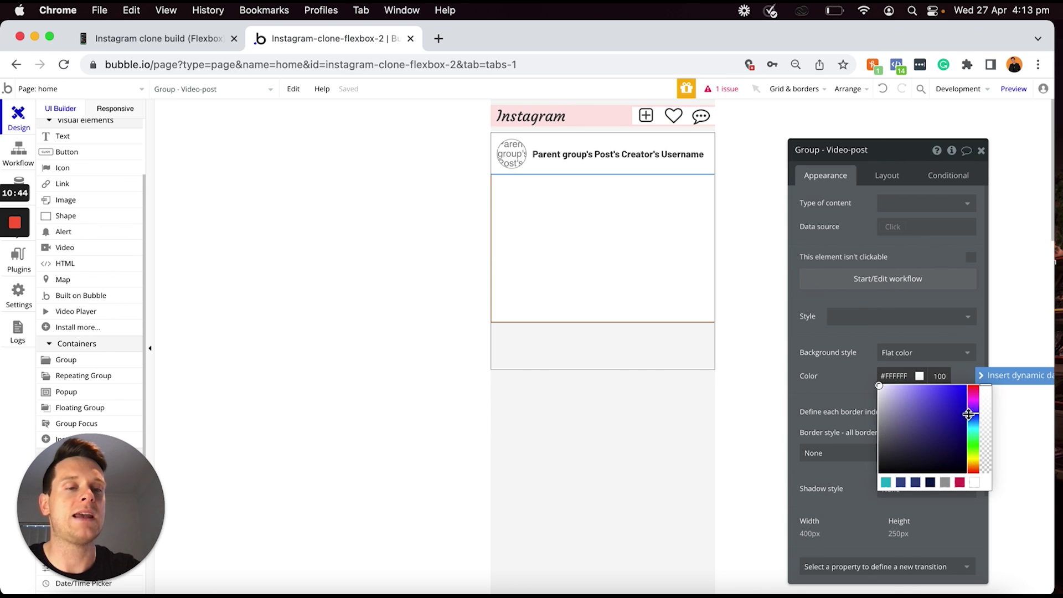
click(974, 388)
click(883, 386)
drag(883, 386, 888, 384)
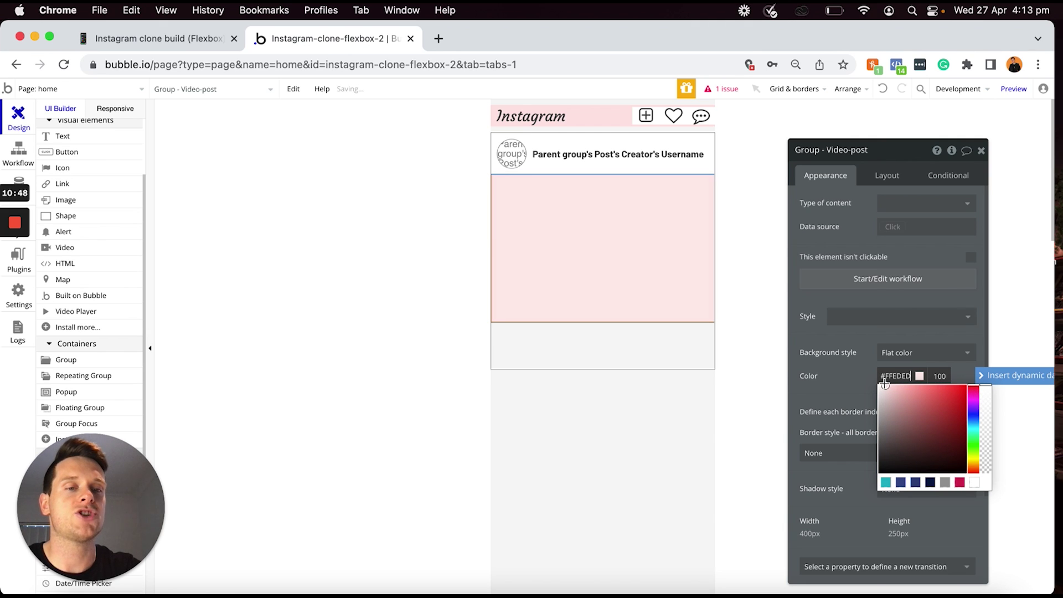
Set the Video-post group's content type to Post-content and its data source to Current cell's Post's Content
click(891, 204)
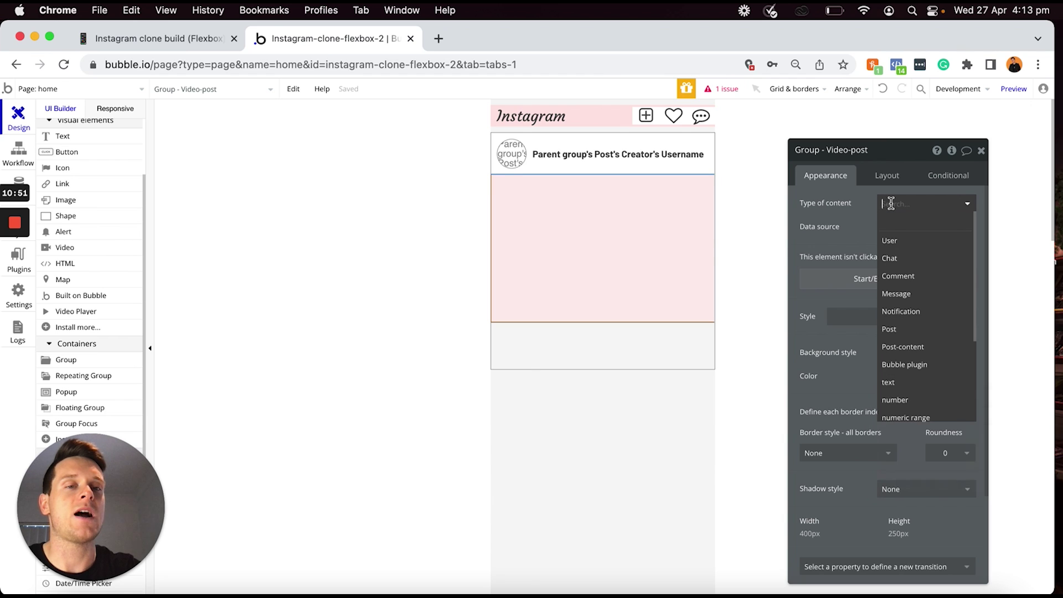
click(914, 348)
click(892, 229)
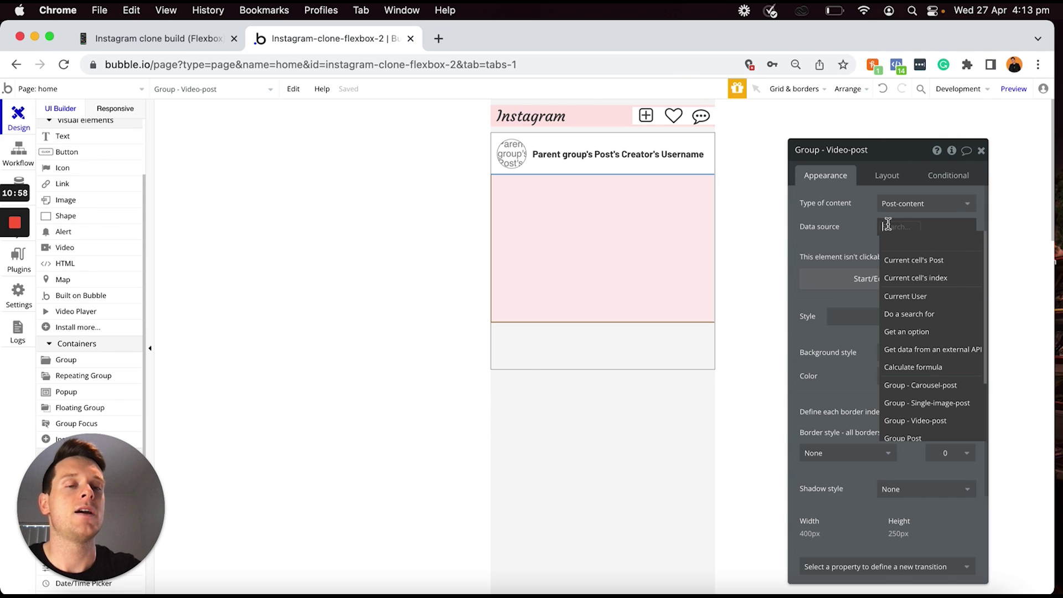
click(914, 263)
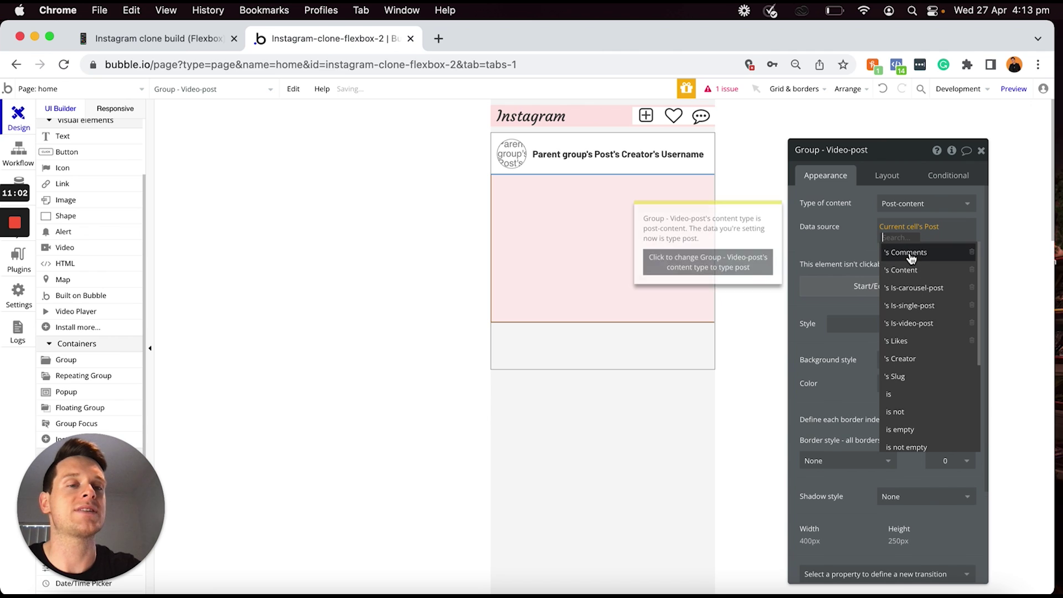
click(909, 272)
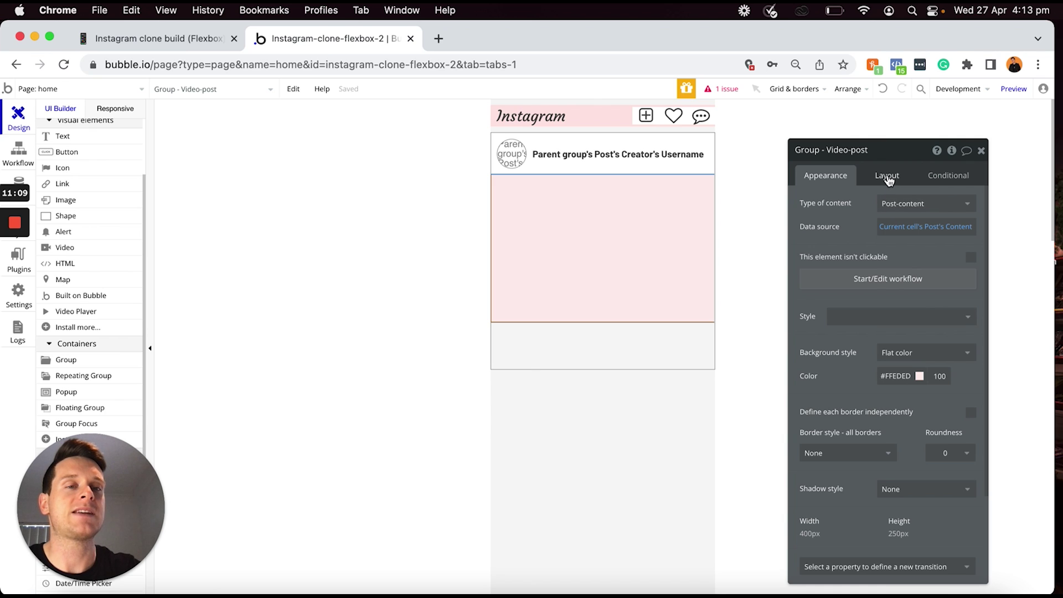
Change the Video-post group's container layout to Row, turn off its fixed width and set its minimum width to 0 px
click(889, 177)
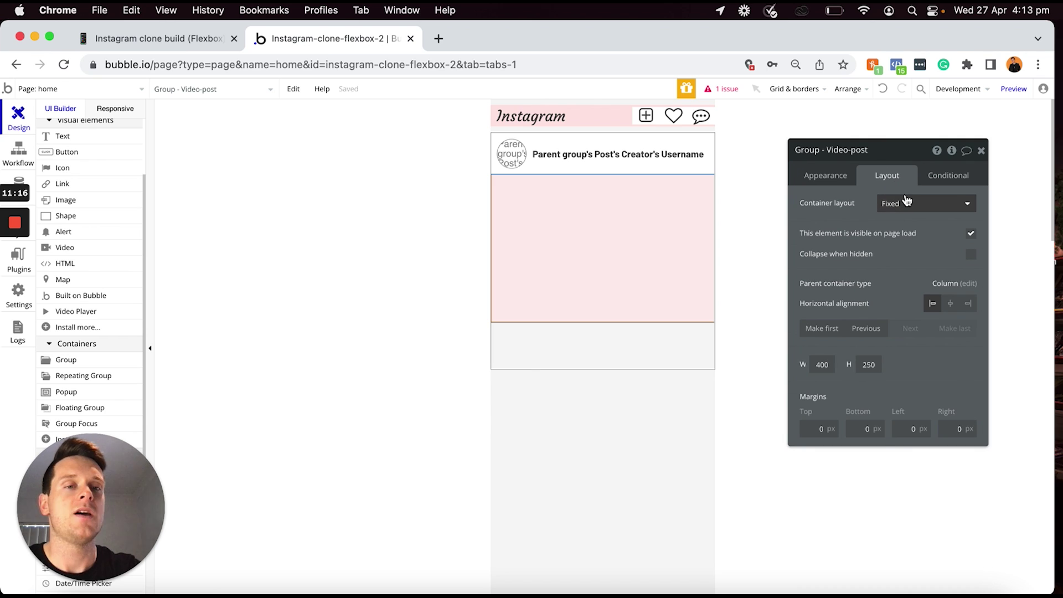
click(905, 206)
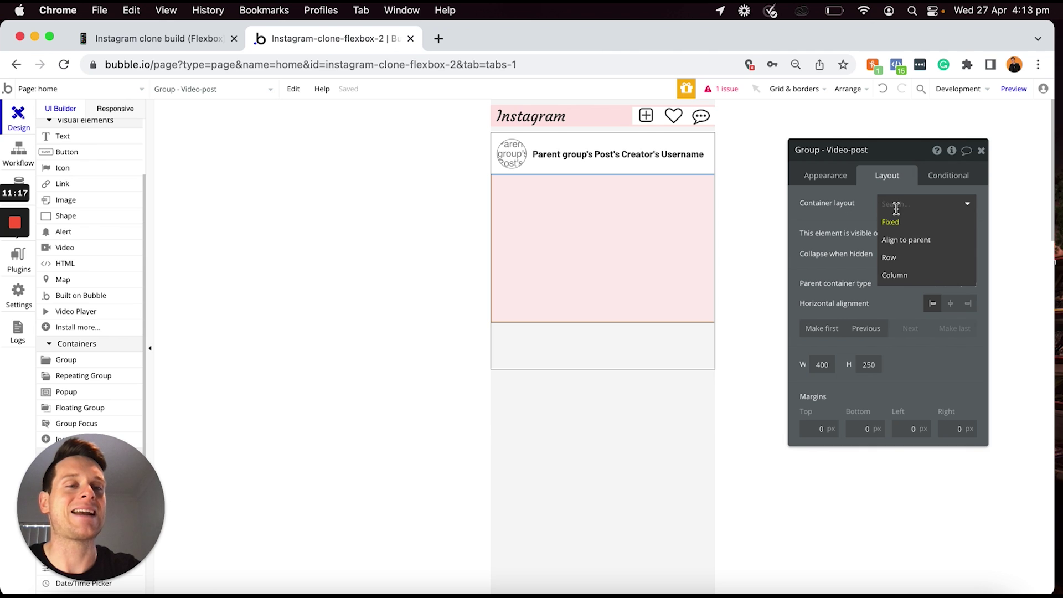
click(890, 258)
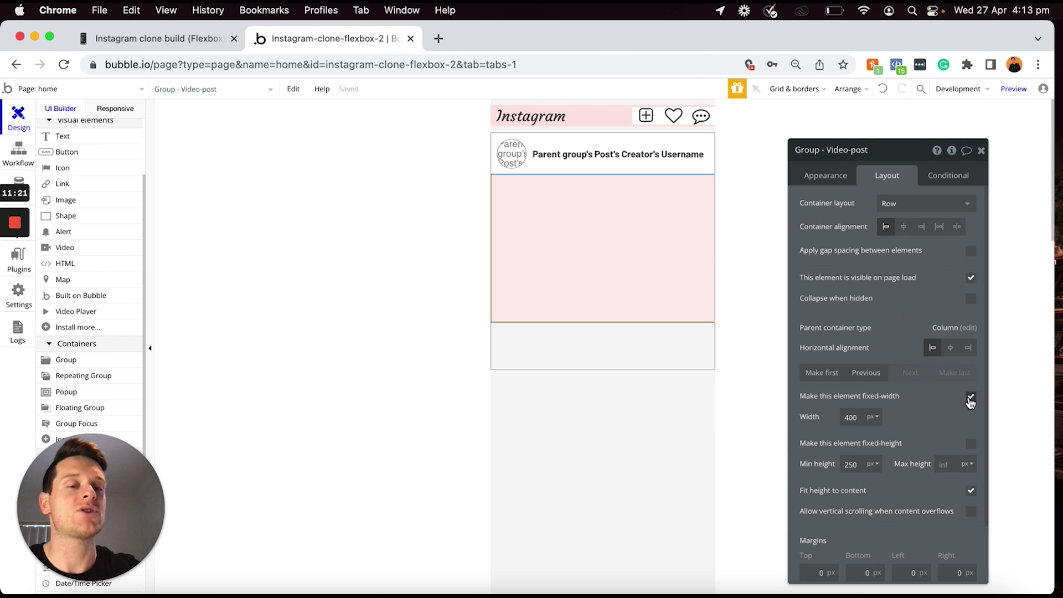
click(971, 399)
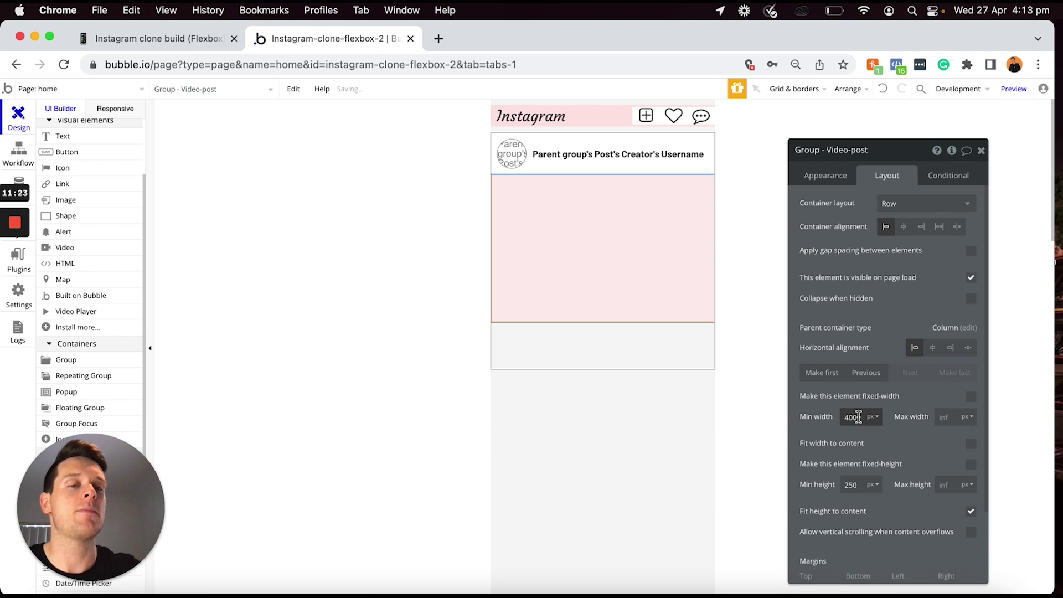
double_click(859, 417)
text(0)
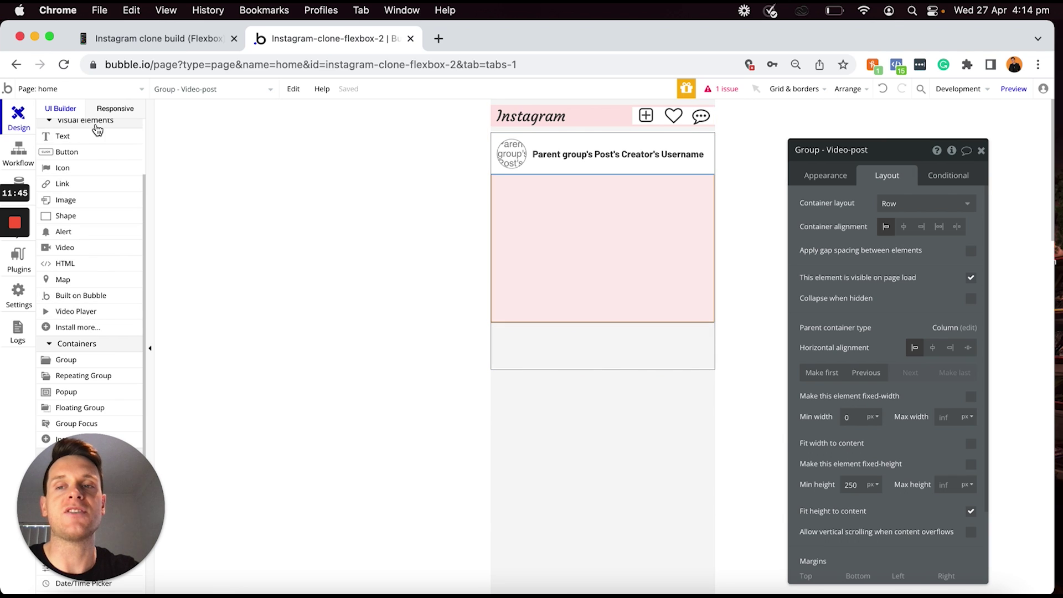
Place a Video Player element inside the Video-post group
scroll(81, 318, up, 1)
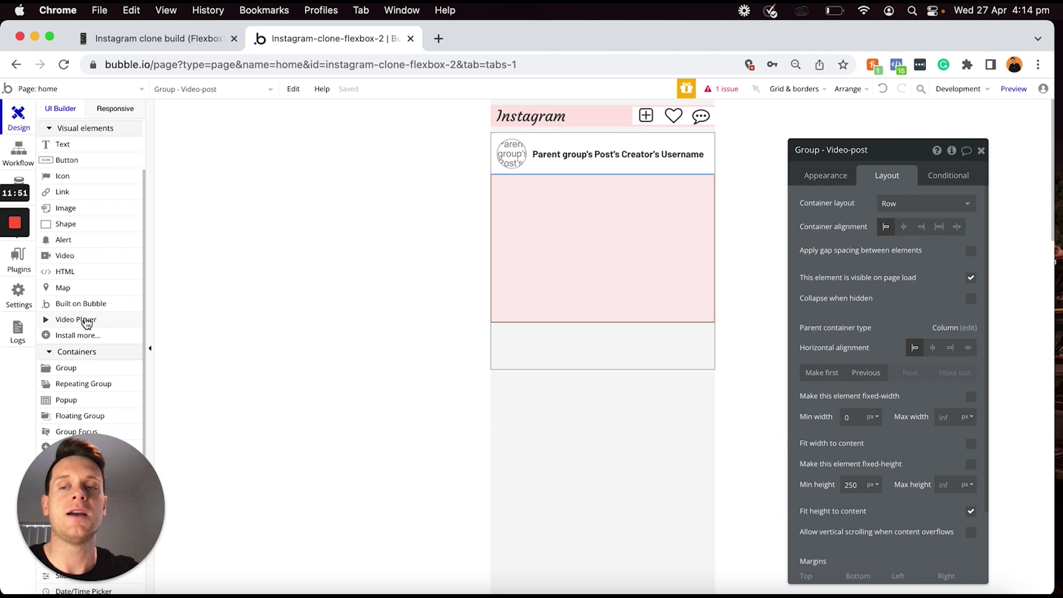
click(72, 321)
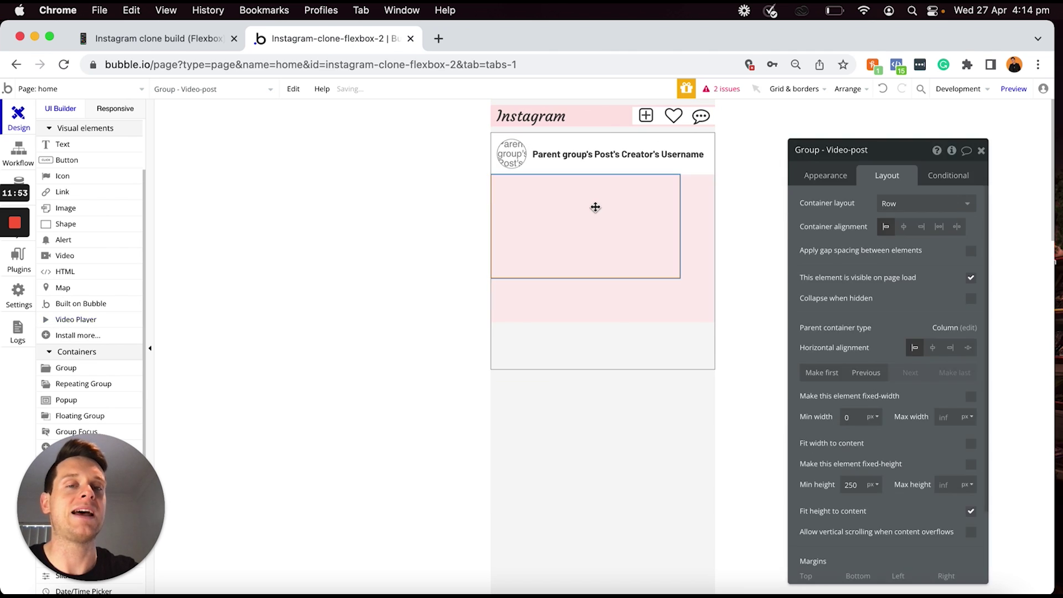
click(594, 206)
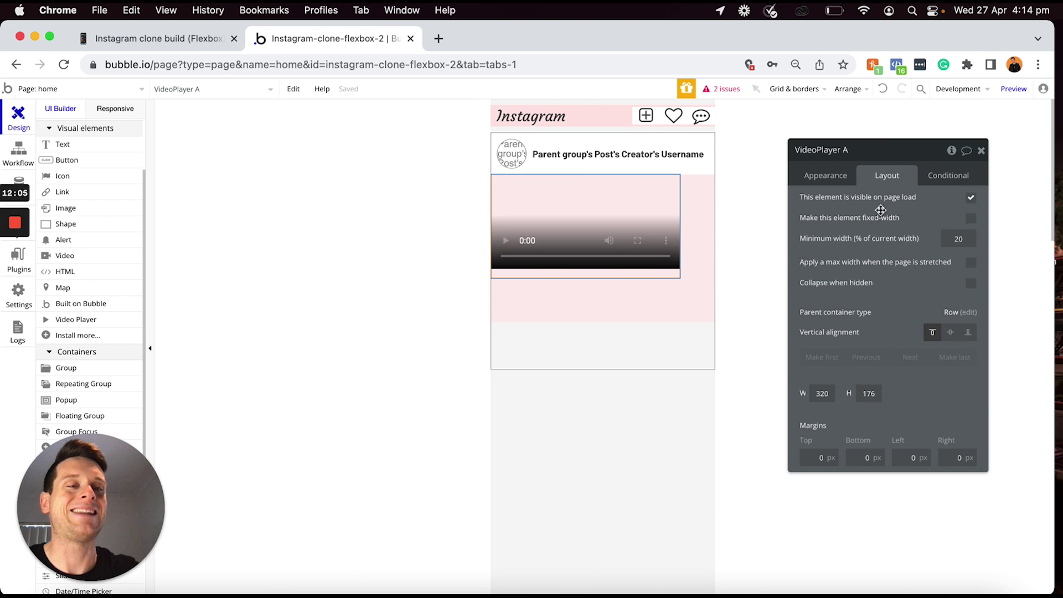
Set the video player's width to 380 and its height to 650
click(824, 393)
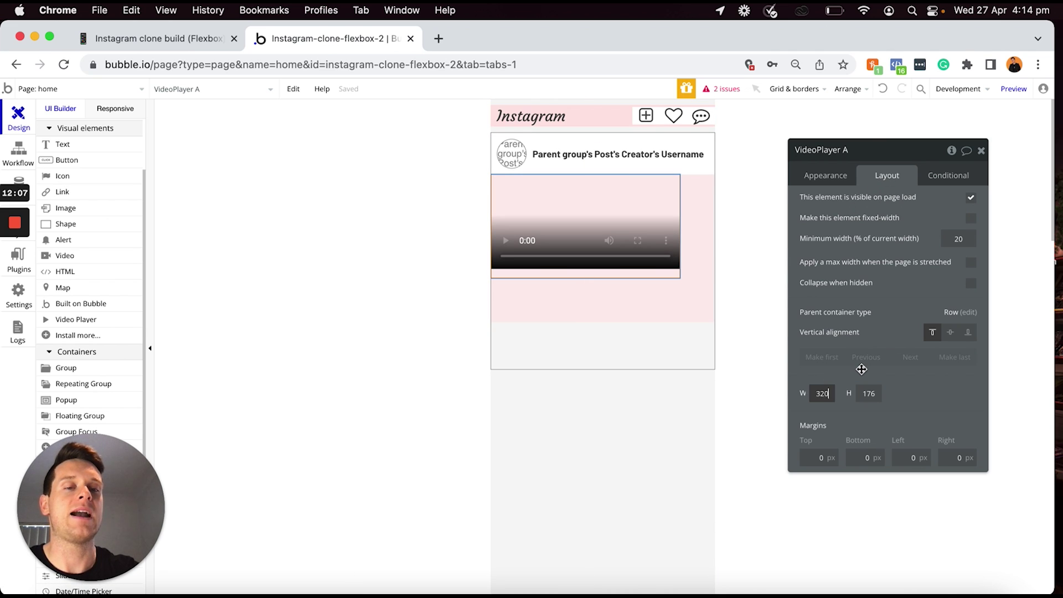
text(380)
key(Return)
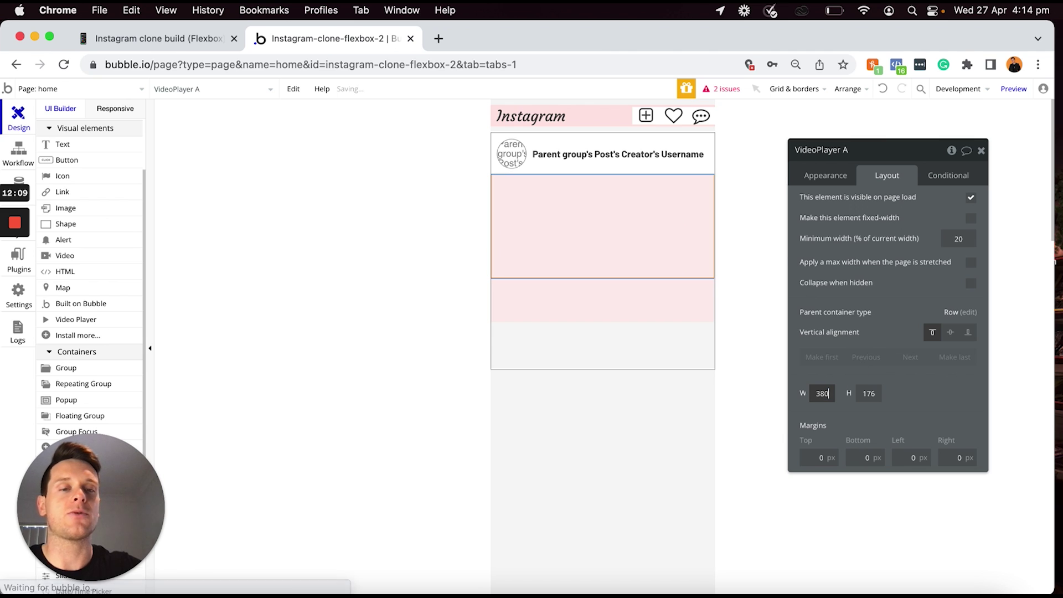
click(881, 393)
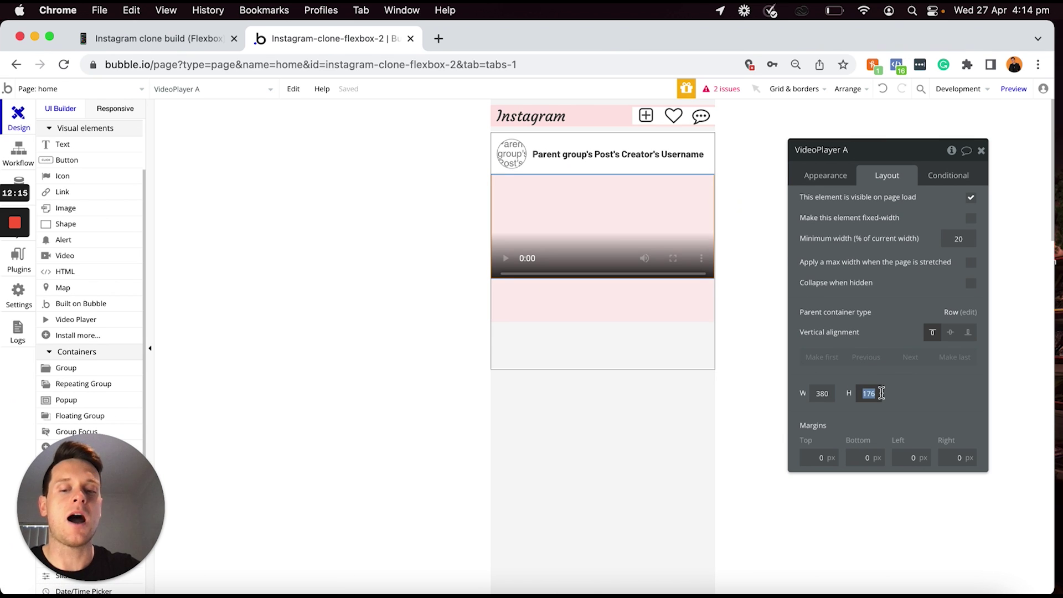
text(650)
key(Return)
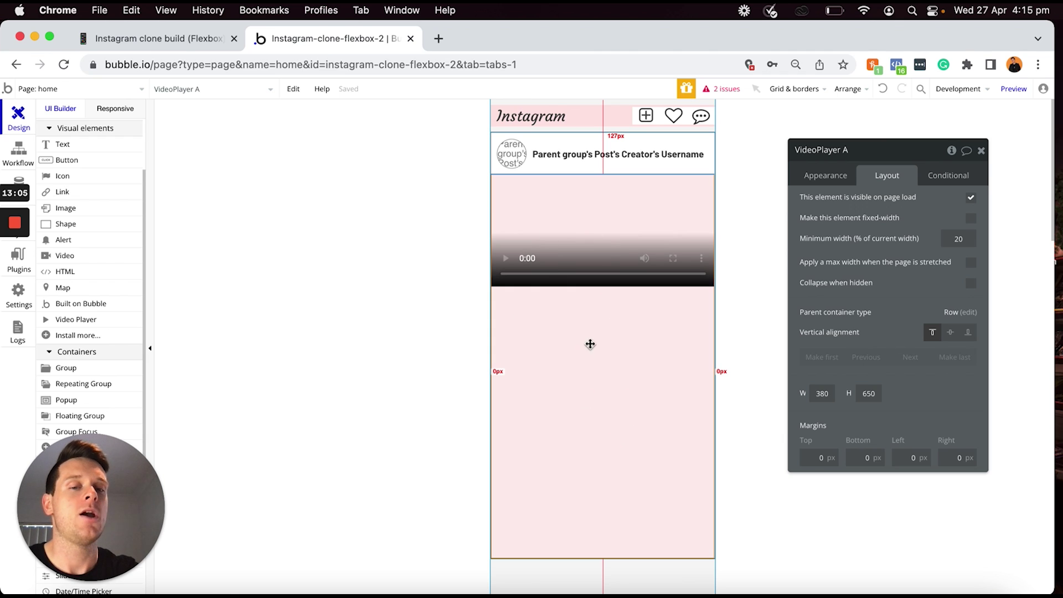
Set the video player's dynamic link to Parent group's Post-content's Video-file's URL
click(820, 179)
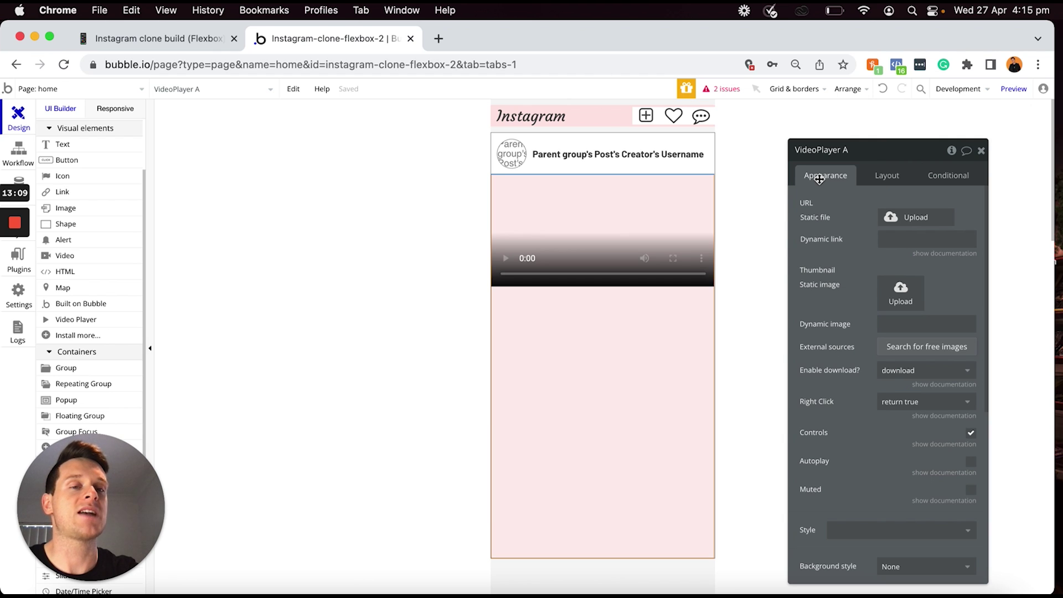
click(890, 238)
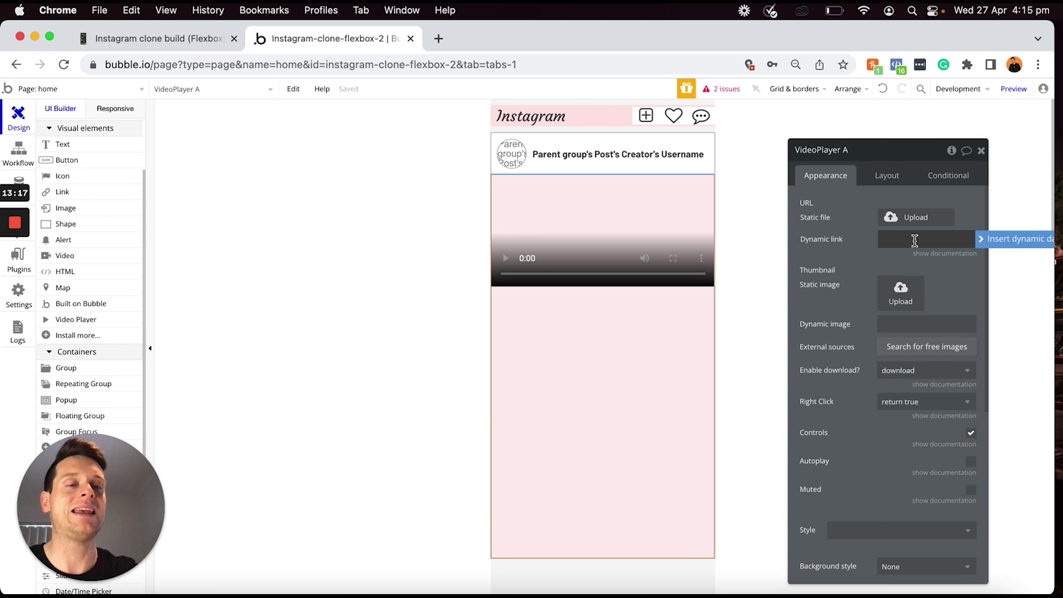
click(990, 249)
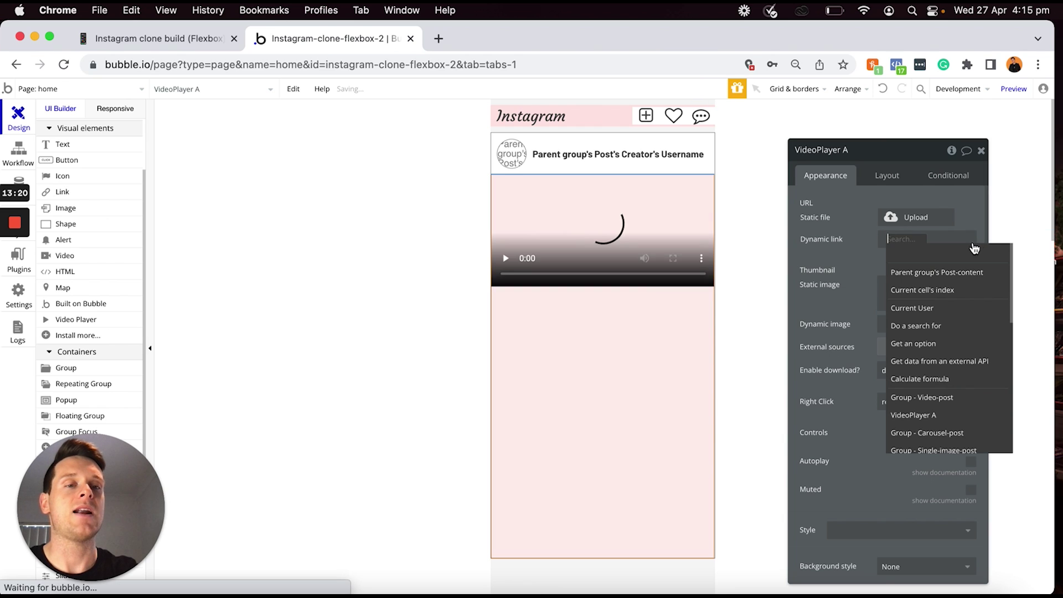
click(918, 272)
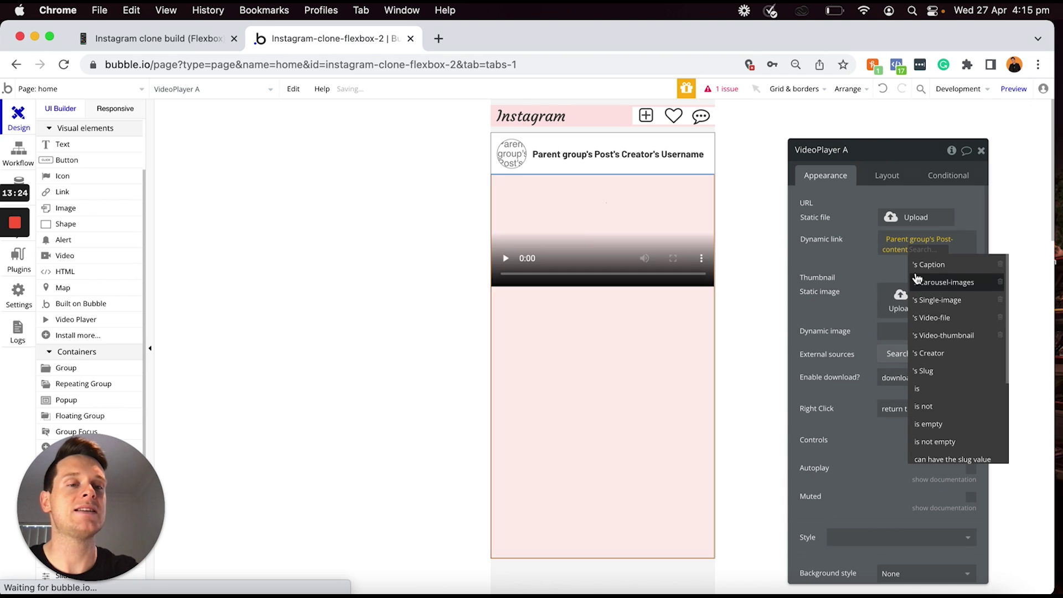
click(930, 317)
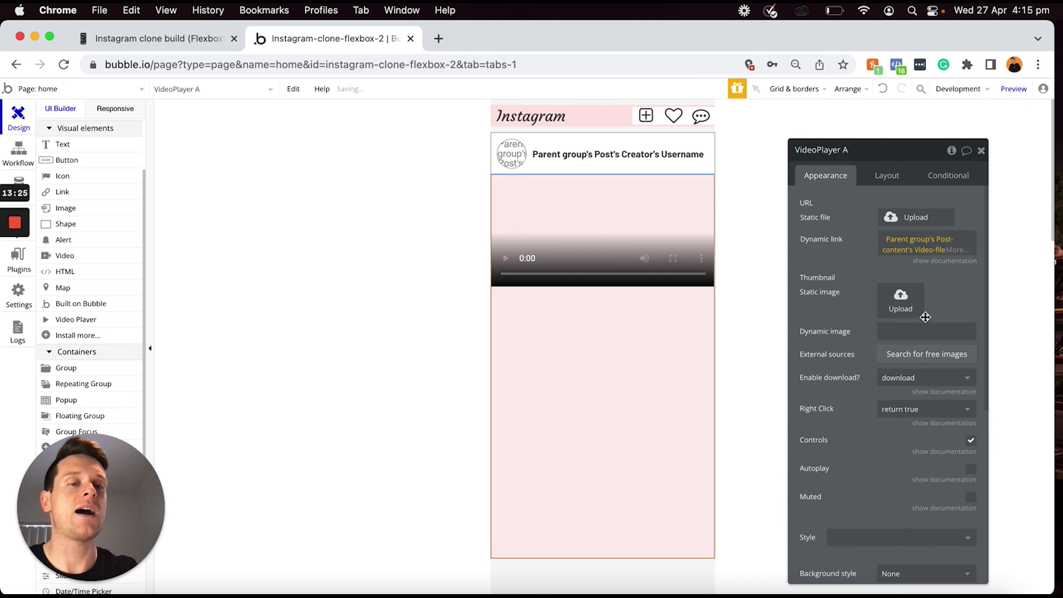
click(957, 249)
click(910, 345)
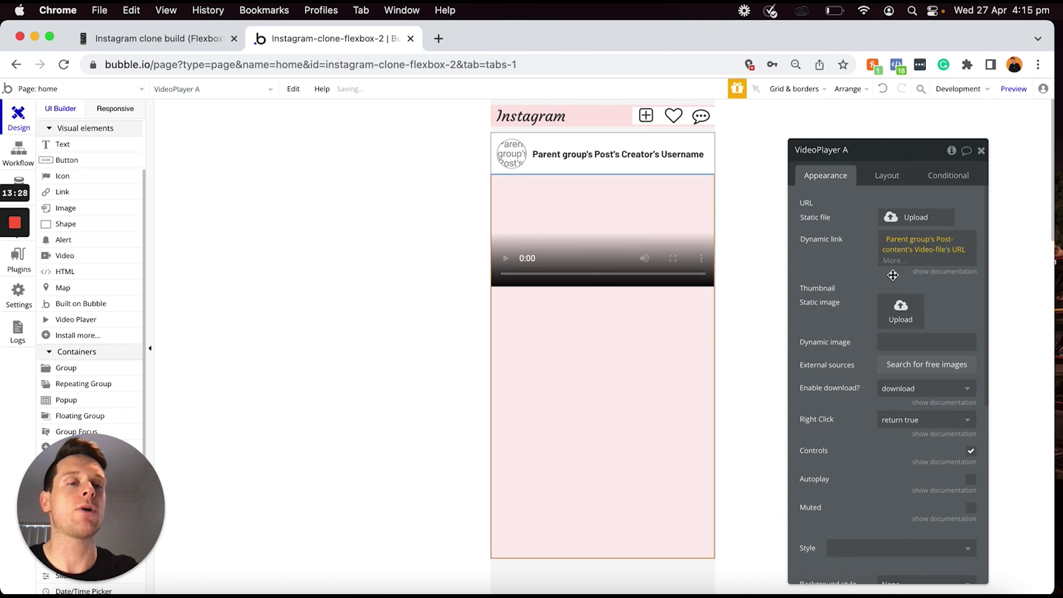
click(857, 249)
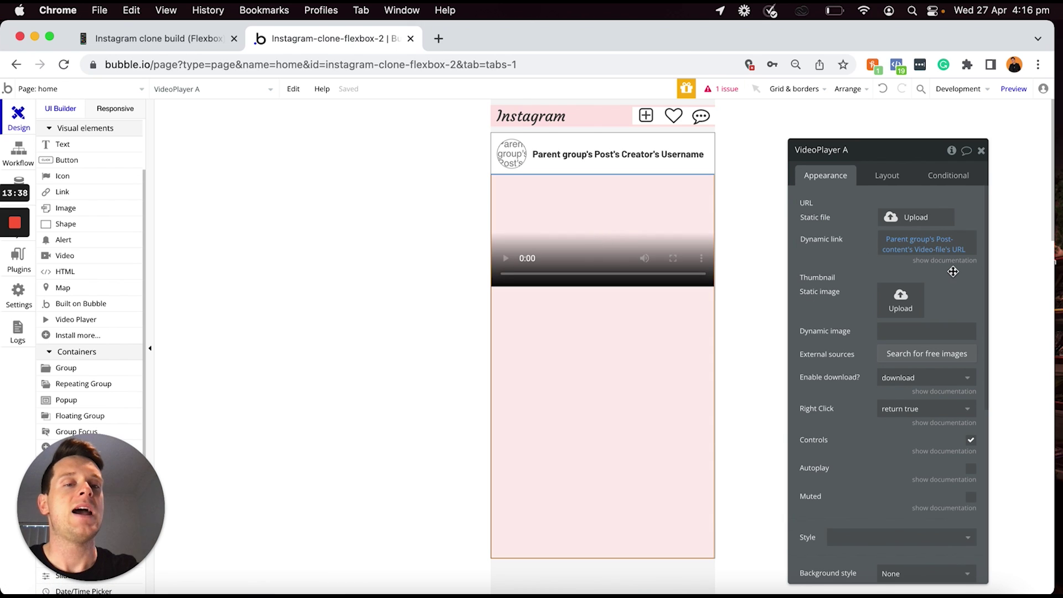
Set the video player's dynamic thumbnail image to Parent group's Post-content's Video-thumbnail
click(902, 333)
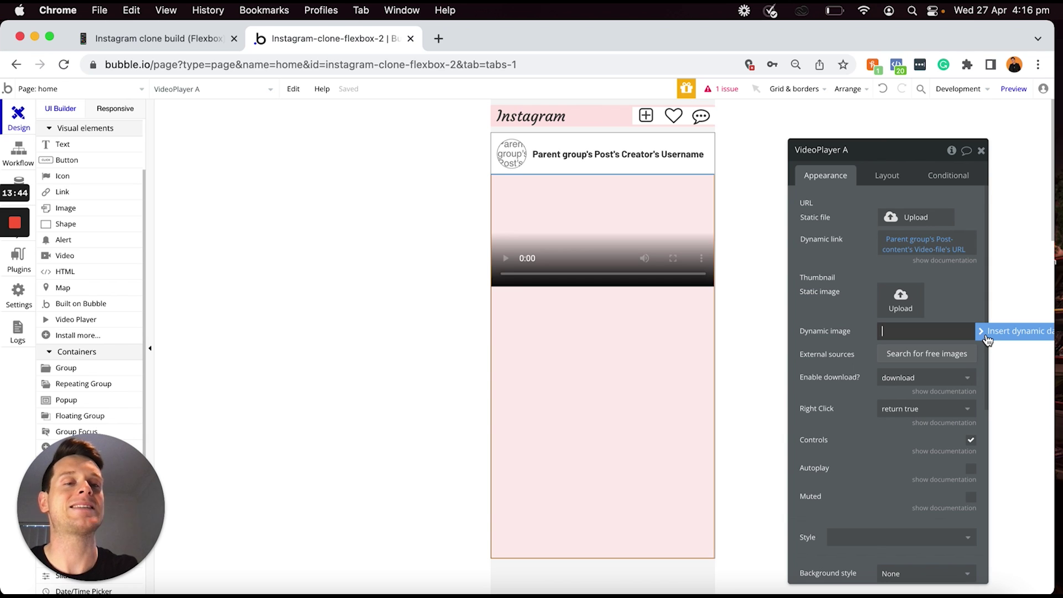
click(986, 335)
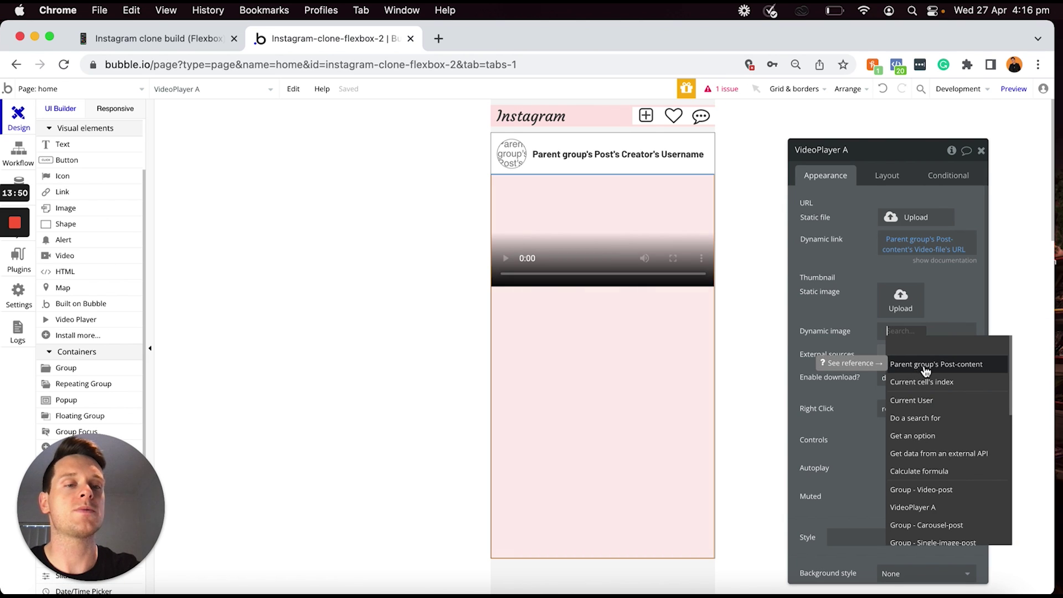
click(921, 370)
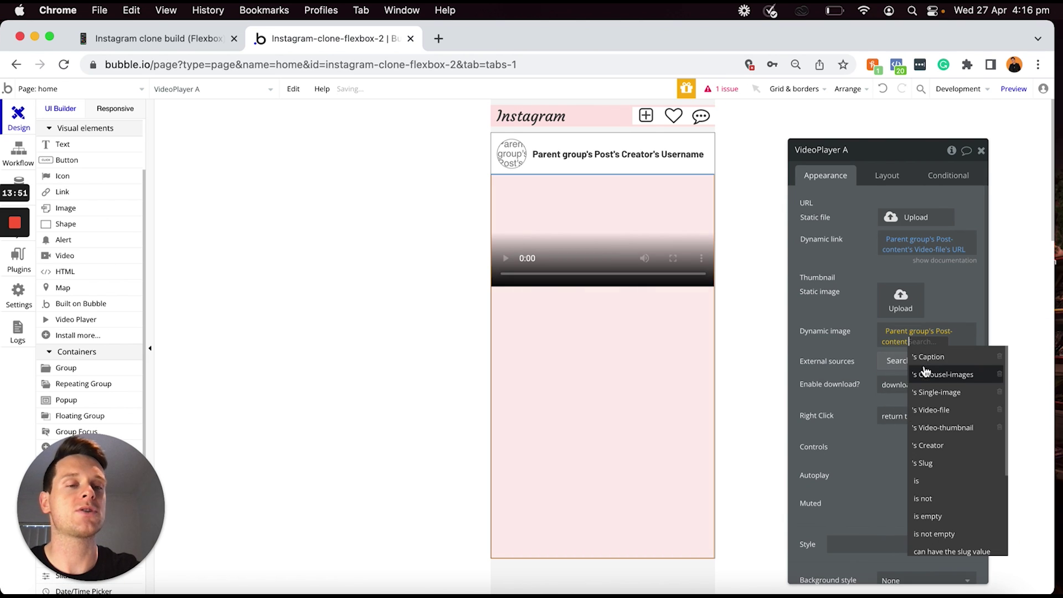
click(933, 430)
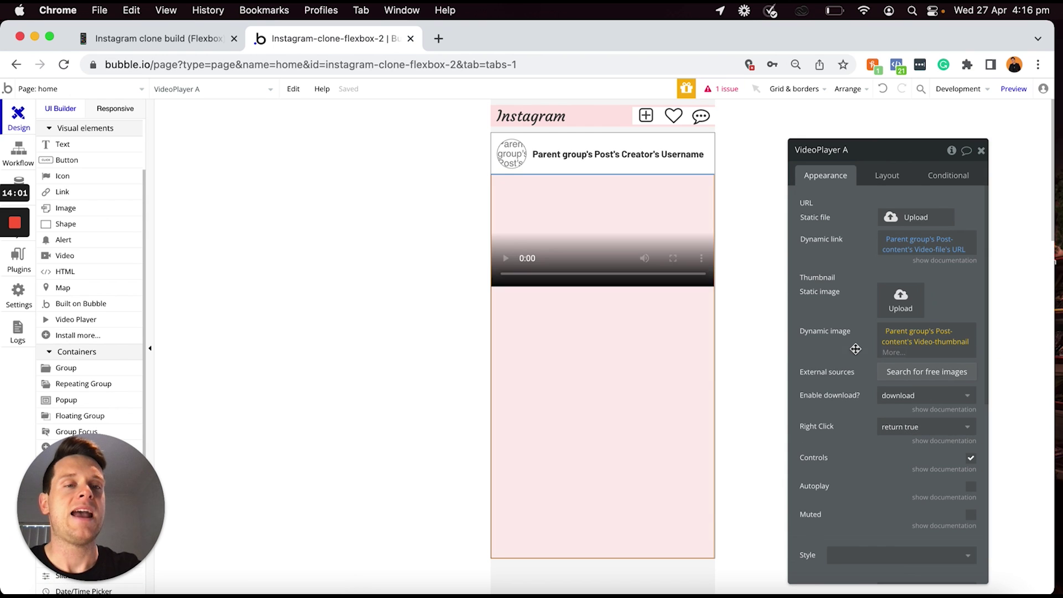
click(845, 354)
click(669, 360)
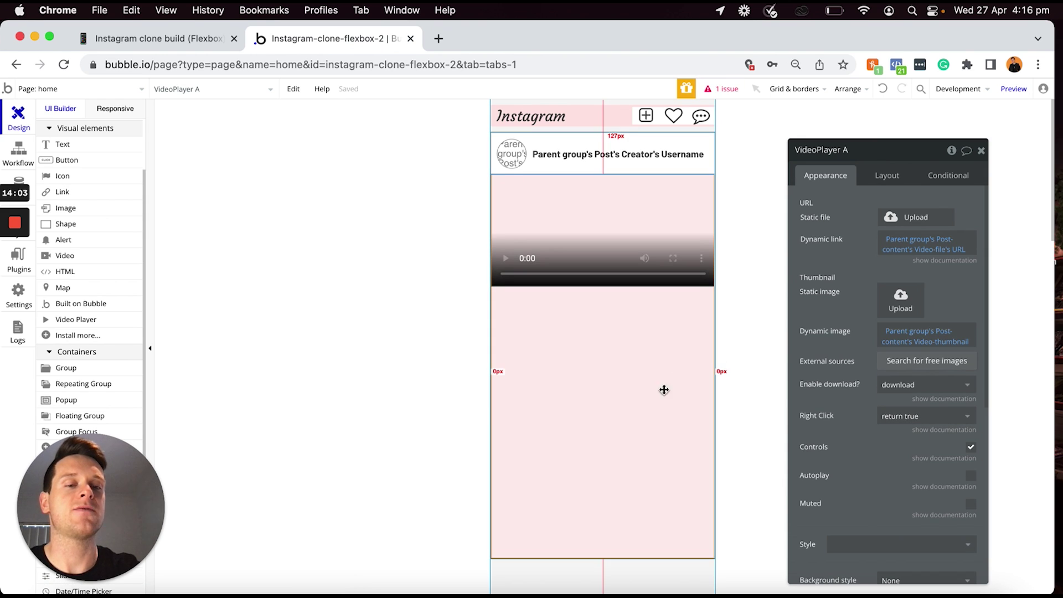
Give the video player a solid border style on all sides
scroll(840, 362, down, 5)
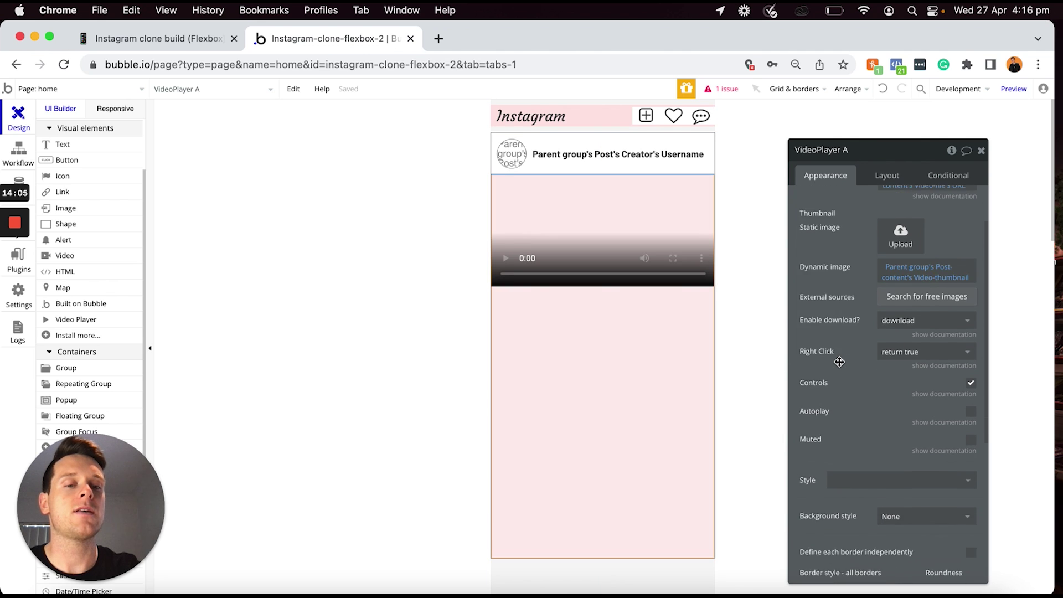
click(849, 443)
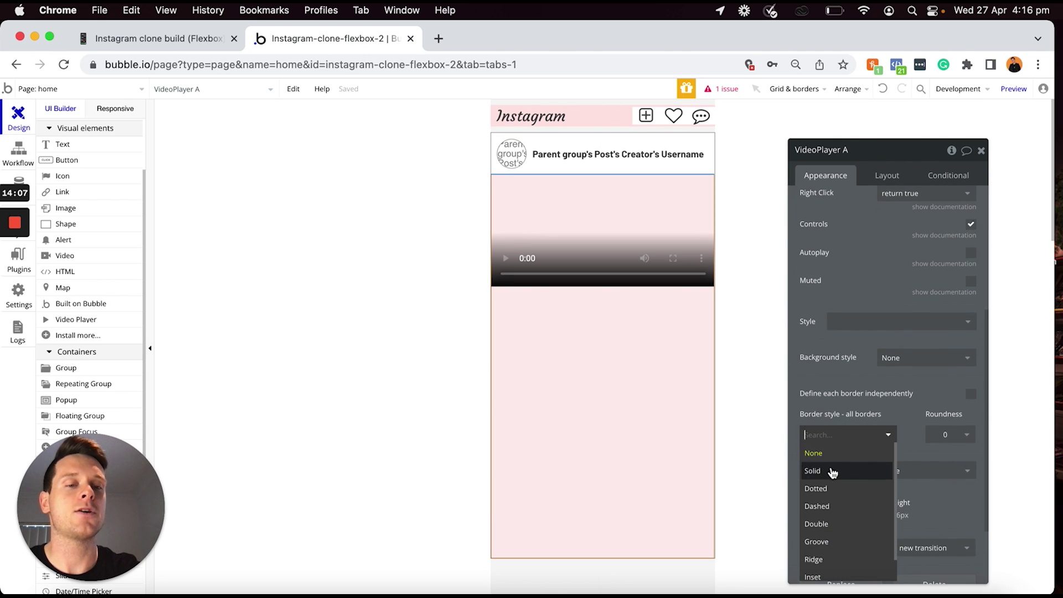
click(832, 471)
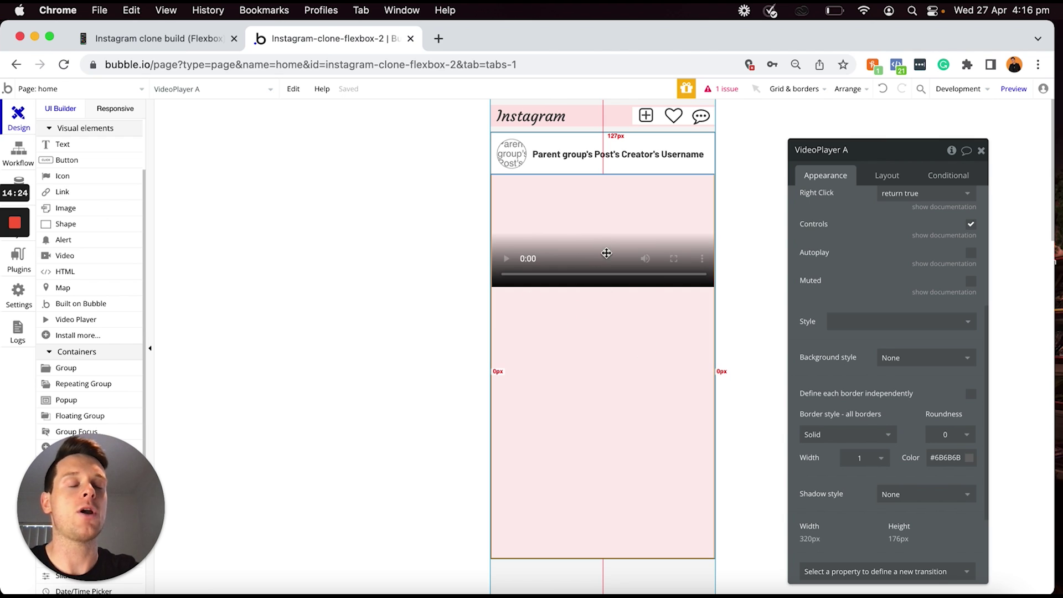
Make the parent Video-post group not visible on page load and have it collapse when hidden
right_click(631, 340)
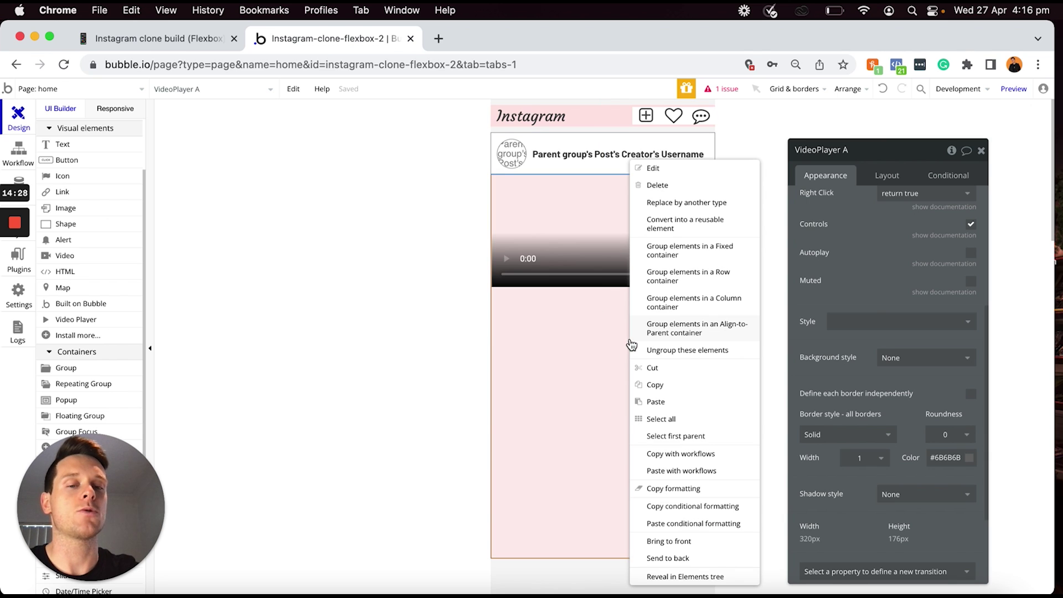
click(670, 437)
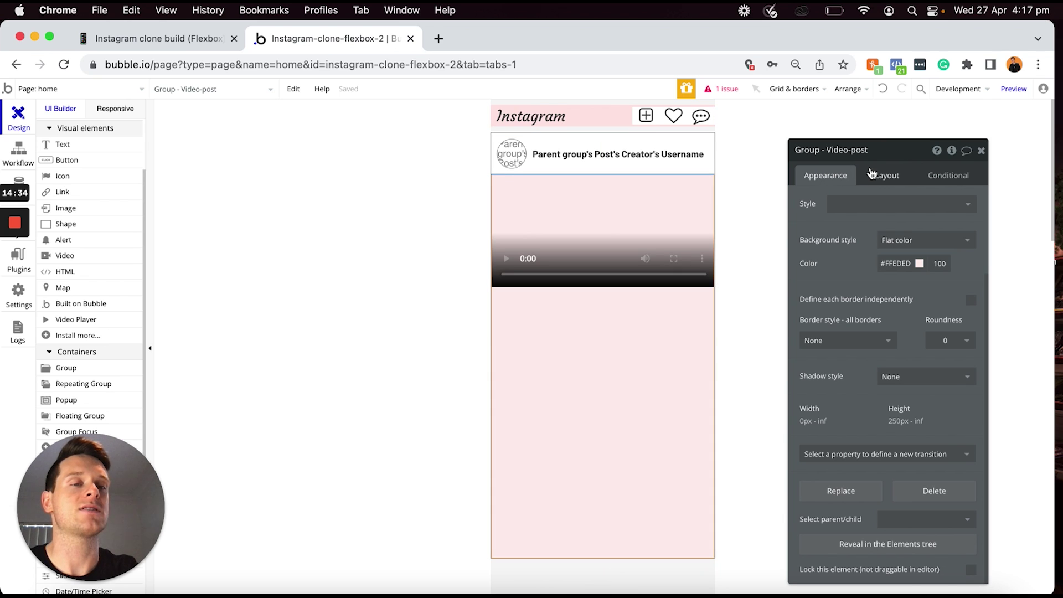
click(885, 176)
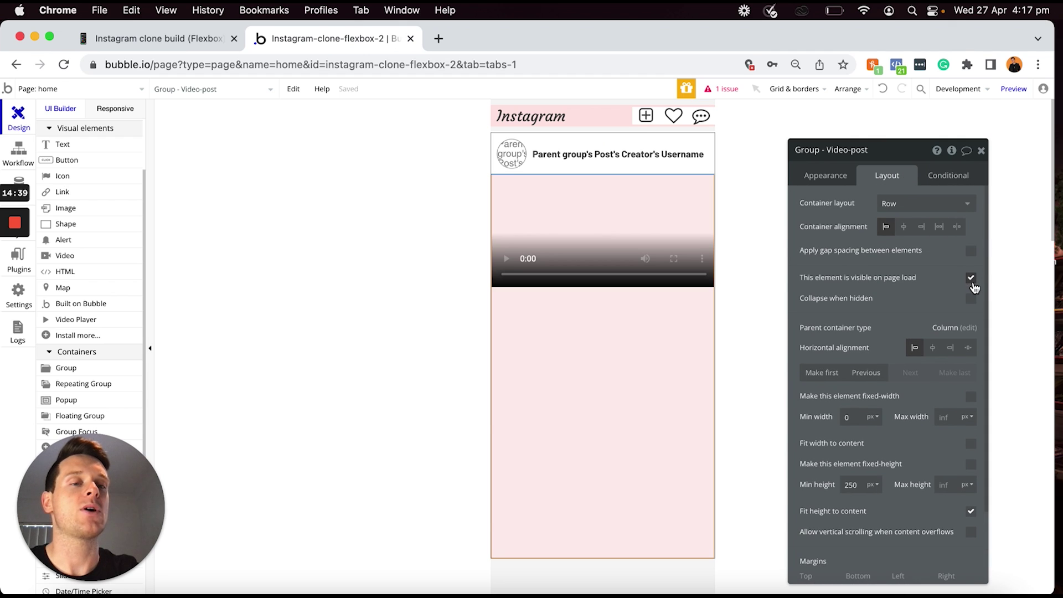
click(972, 279)
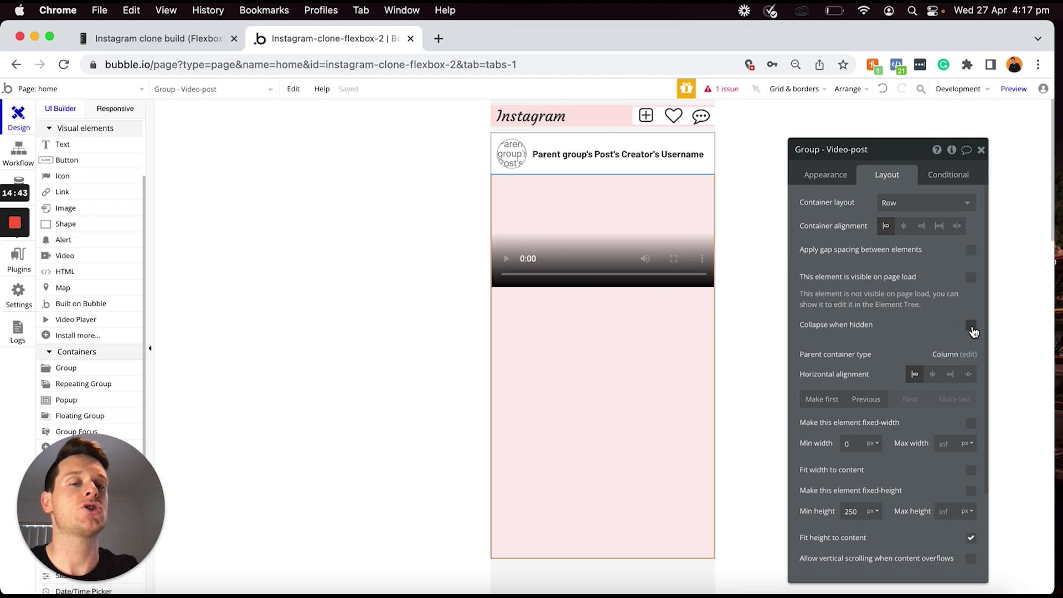
click(972, 327)
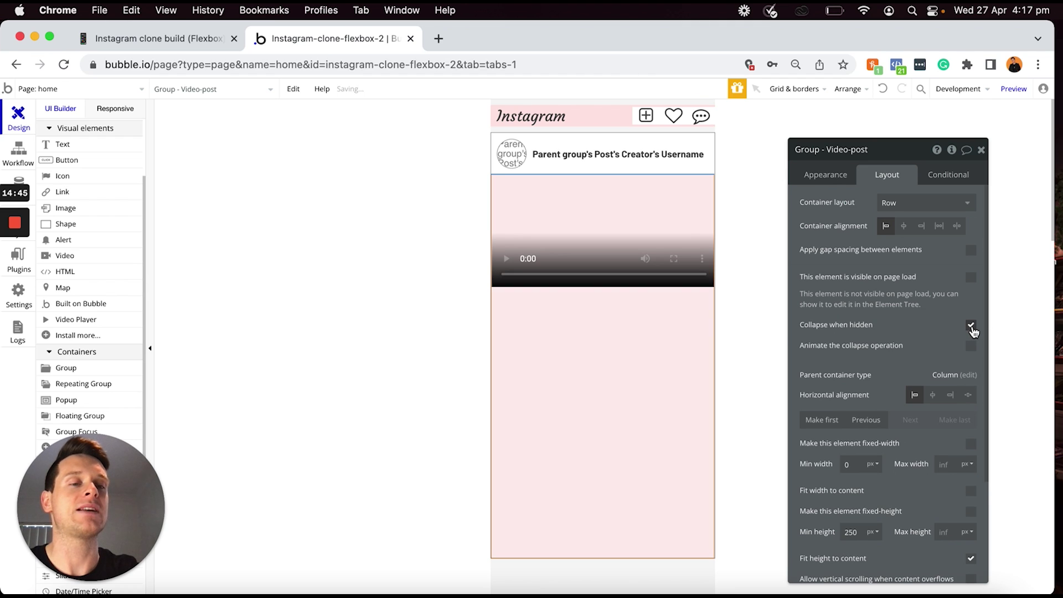
Add a condition that makes the Video-post group visible when Current cell's Post's Is-video-post is "yes"
click(949, 175)
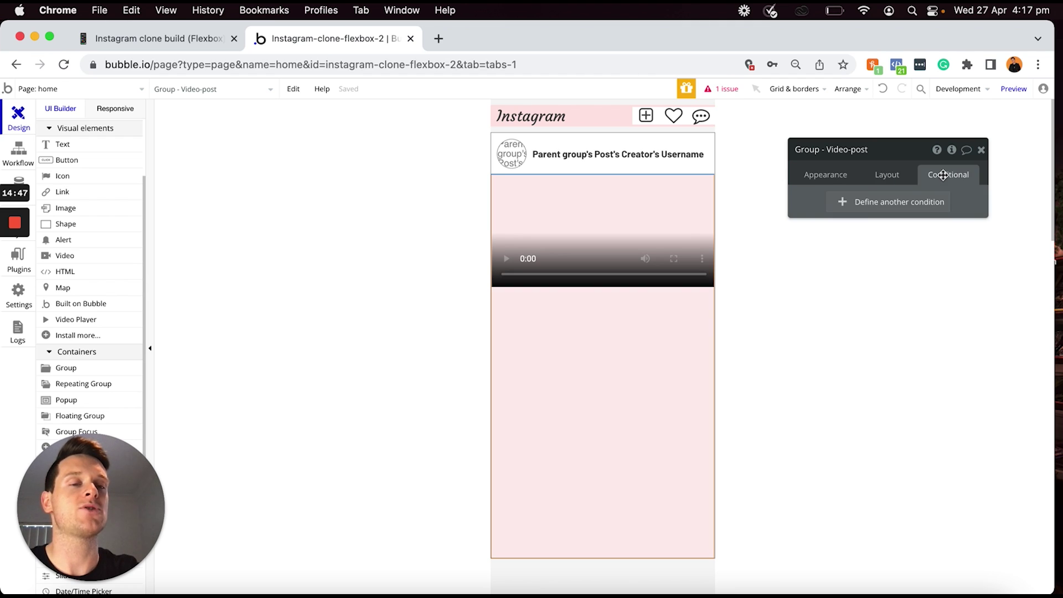
click(872, 205)
click(834, 209)
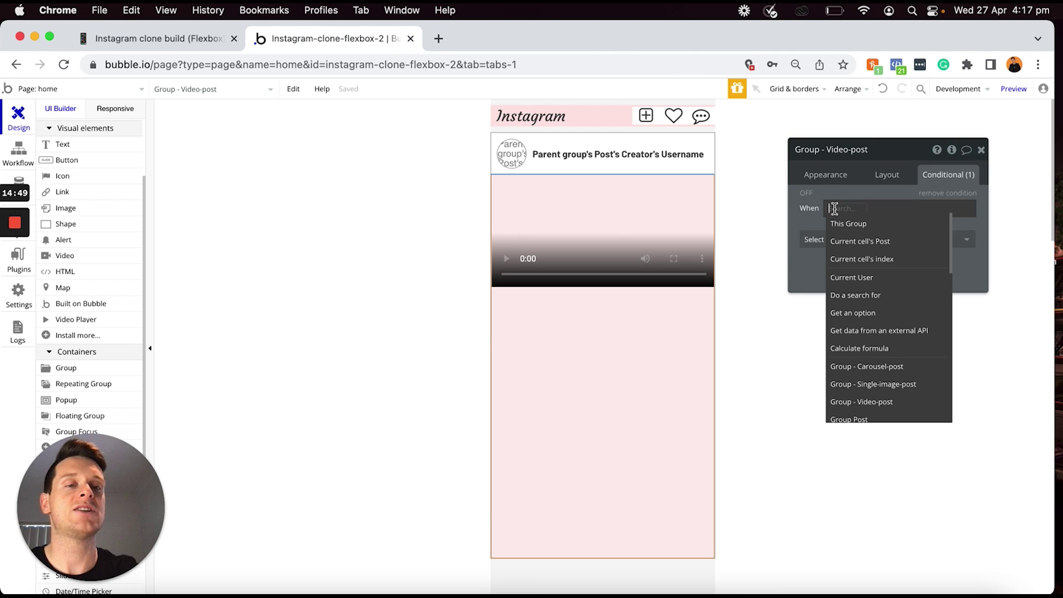
click(863, 241)
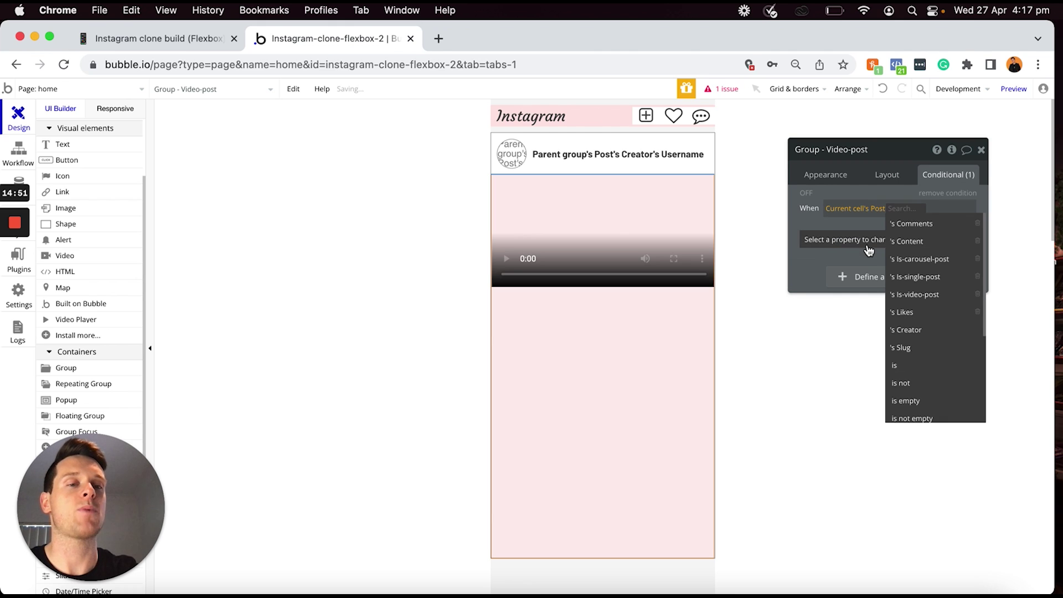
click(913, 294)
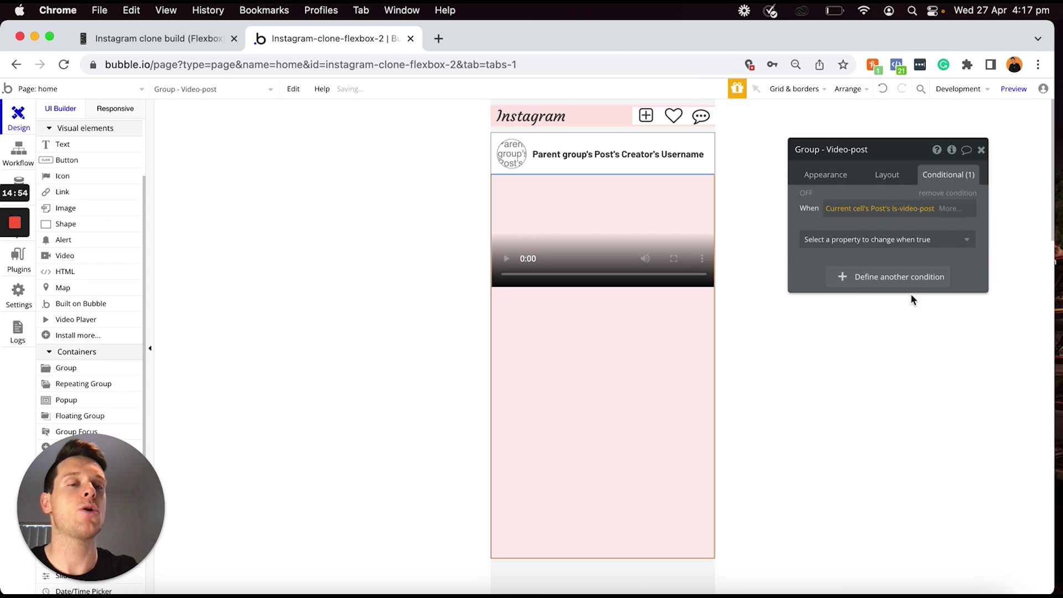
click(944, 210)
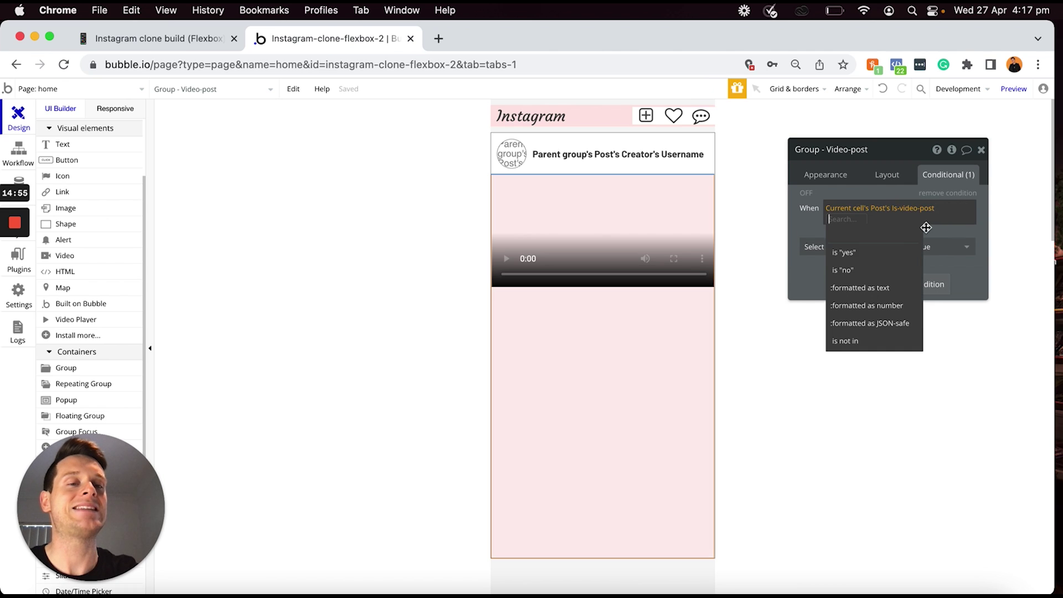
click(888, 251)
click(888, 249)
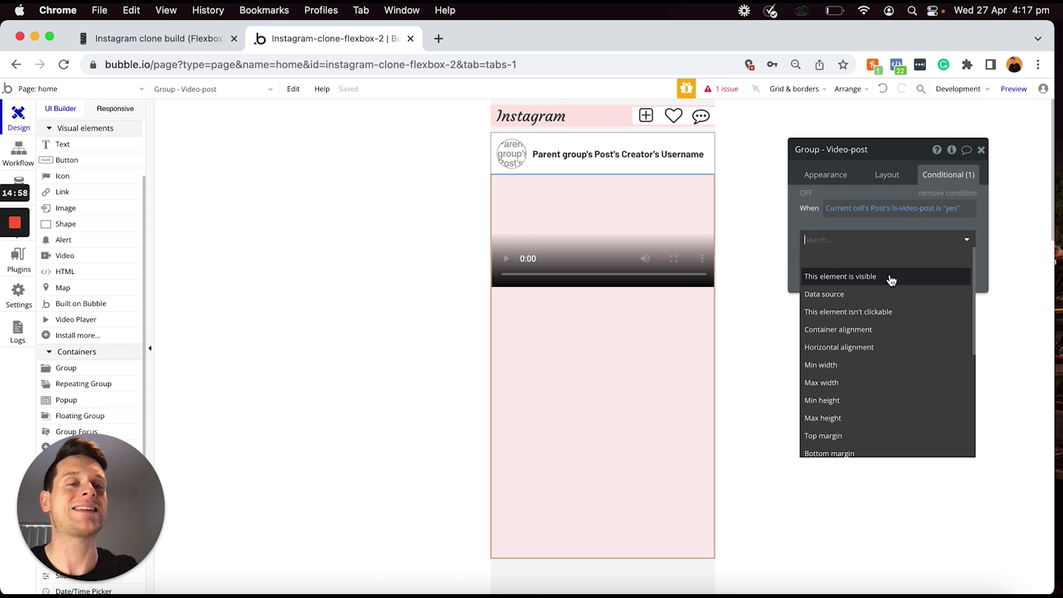
click(891, 277)
click(960, 237)
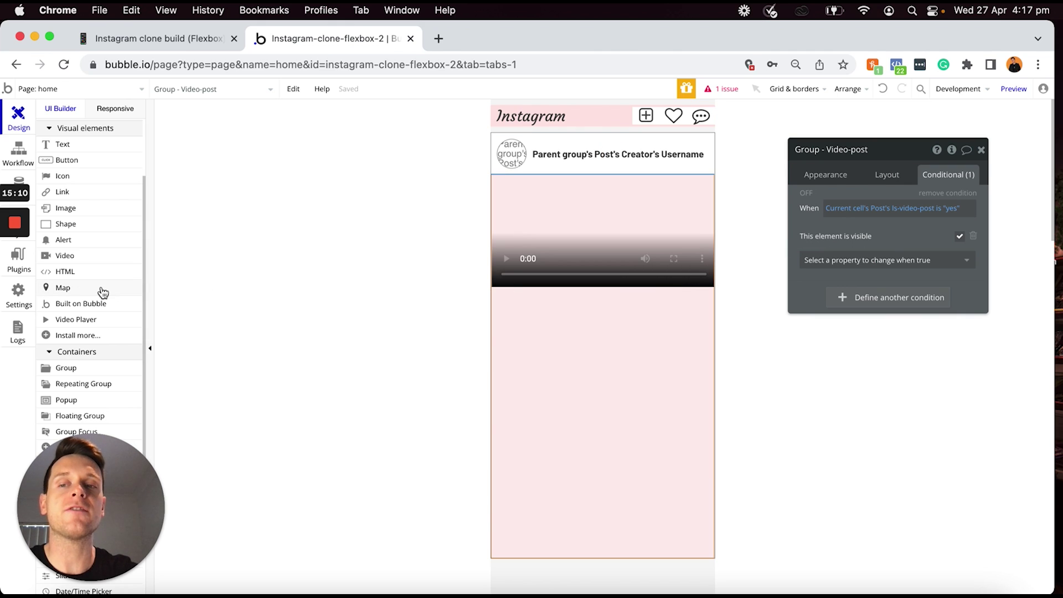
Hide the Video-post group in the editor and show the Single-image-post group in its place
scroll(100, 289, up, 3)
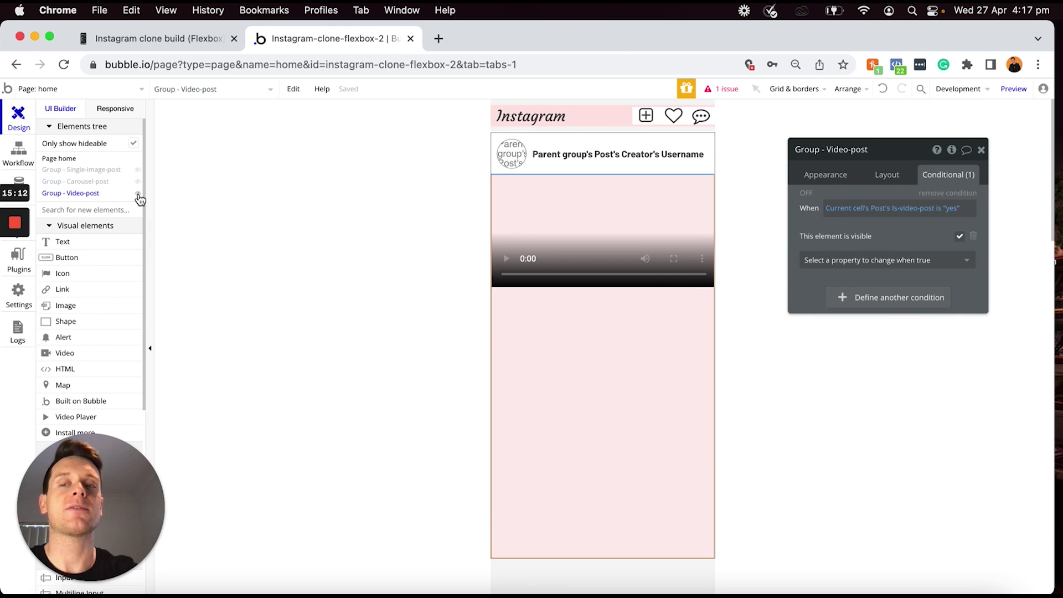
mouse_move(140, 202)
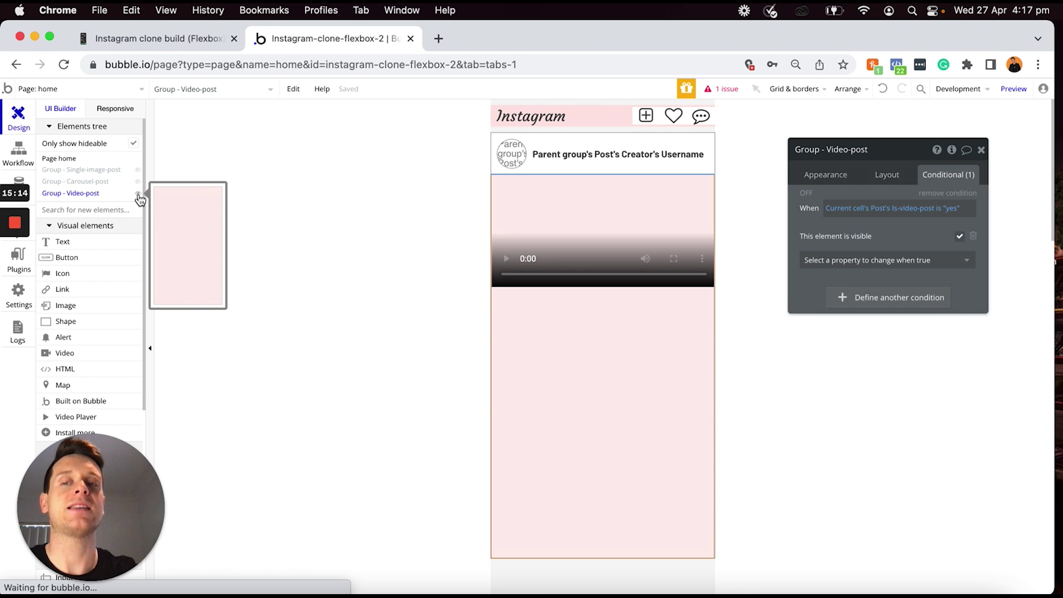
click(139, 194)
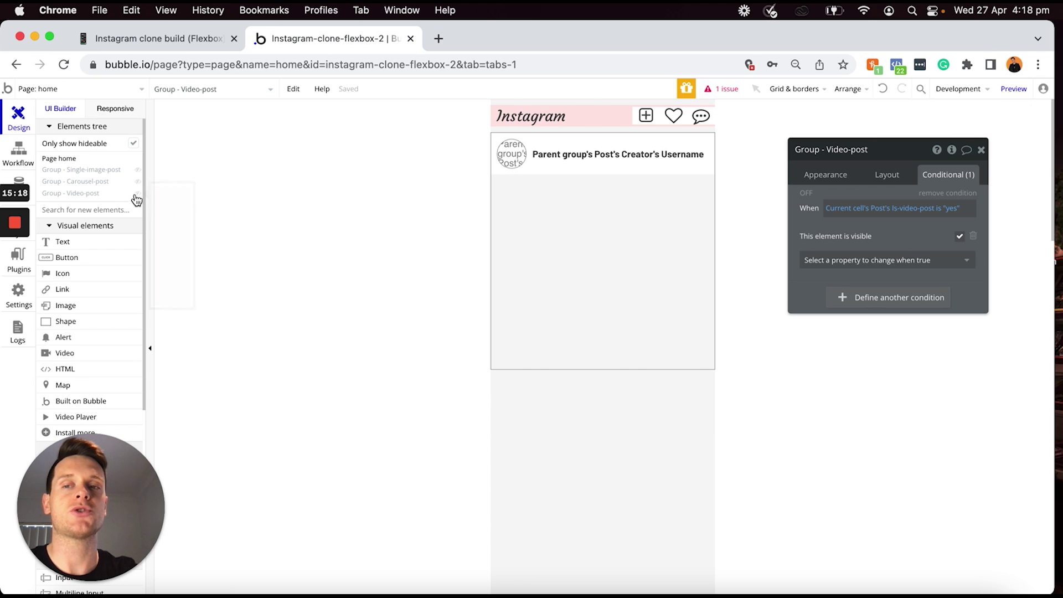
mouse_move(138, 200)
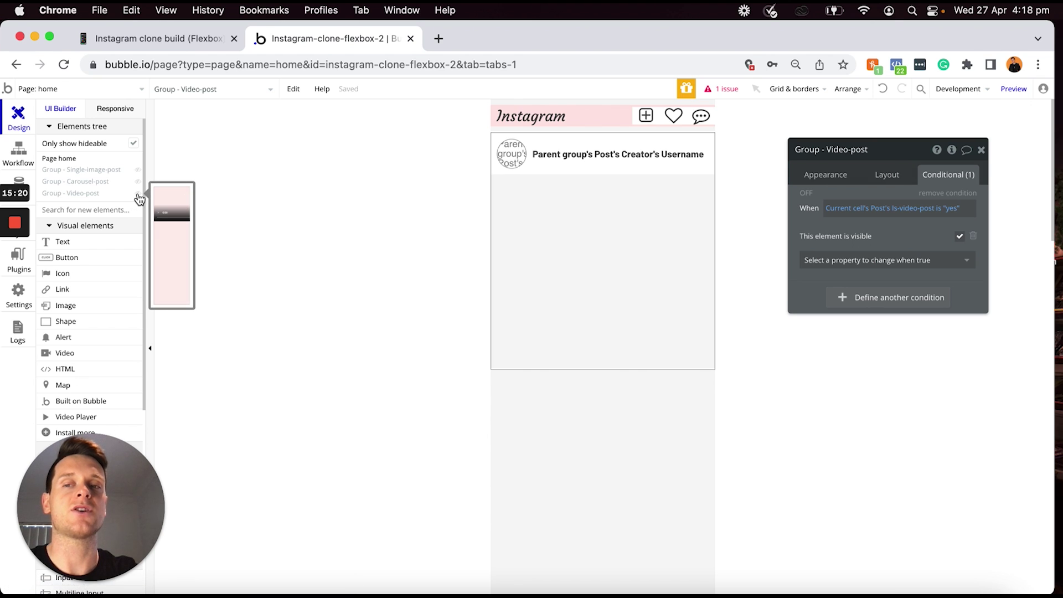
click(138, 170)
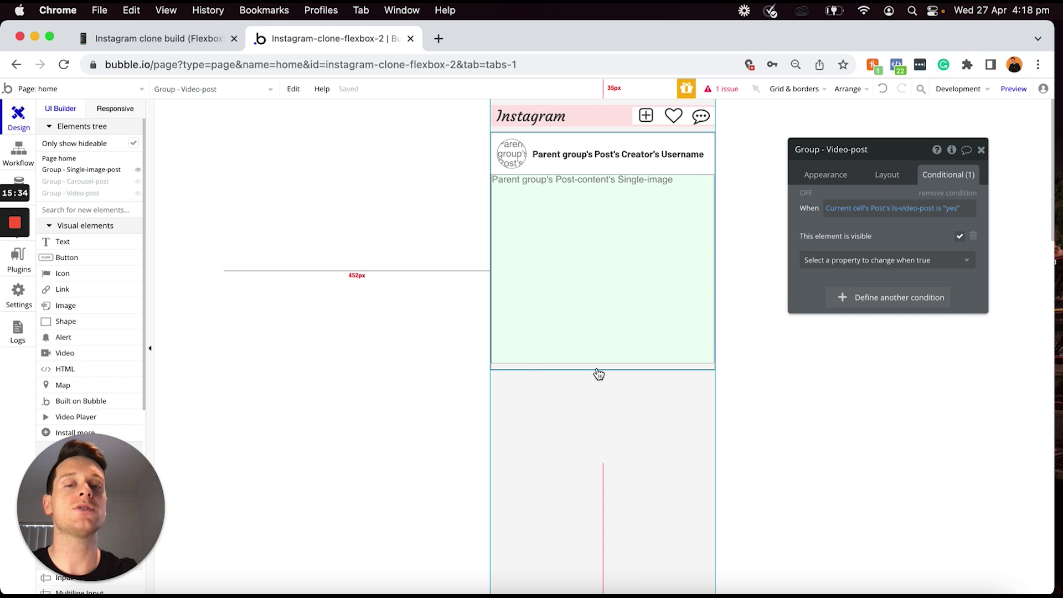
drag(599, 374, 660, 236)
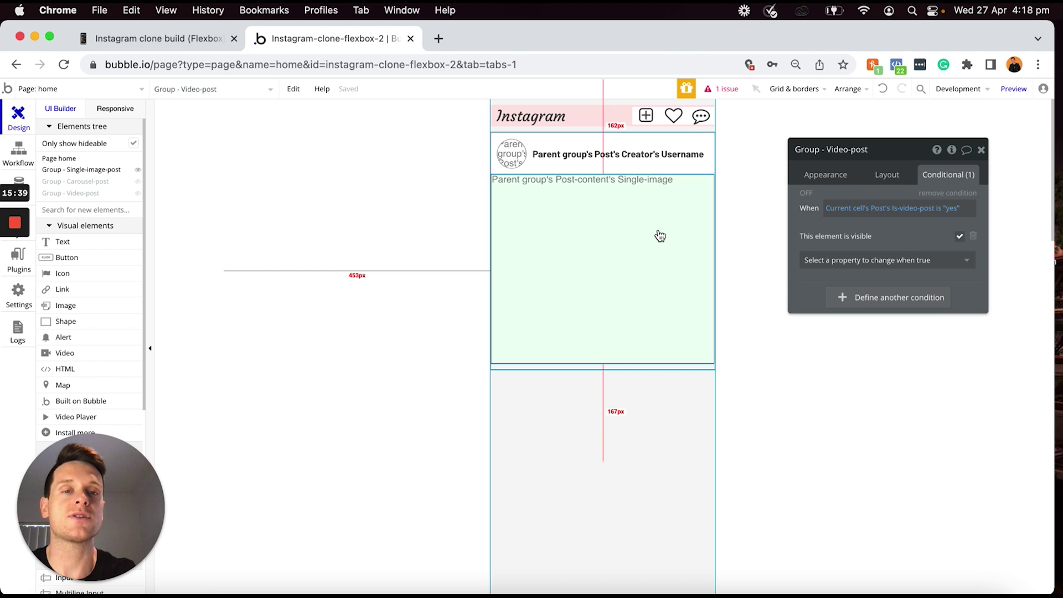
drag(660, 236, 658, 228)
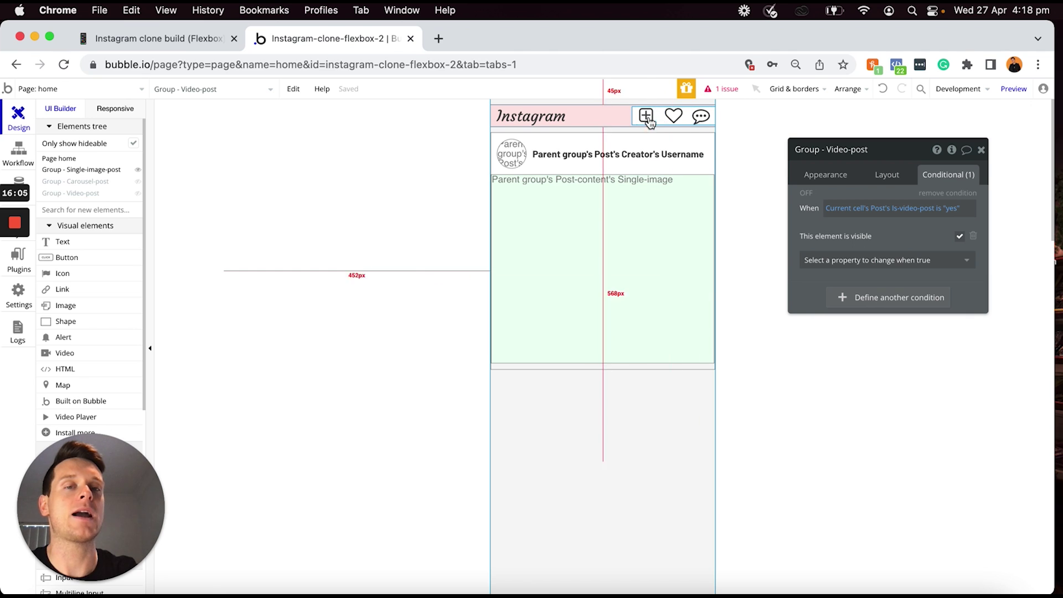
Add a new group about 400 by 250 px inside the post cell, directly below the single-image content
scroll(83, 287, down, 5)
click(78, 326)
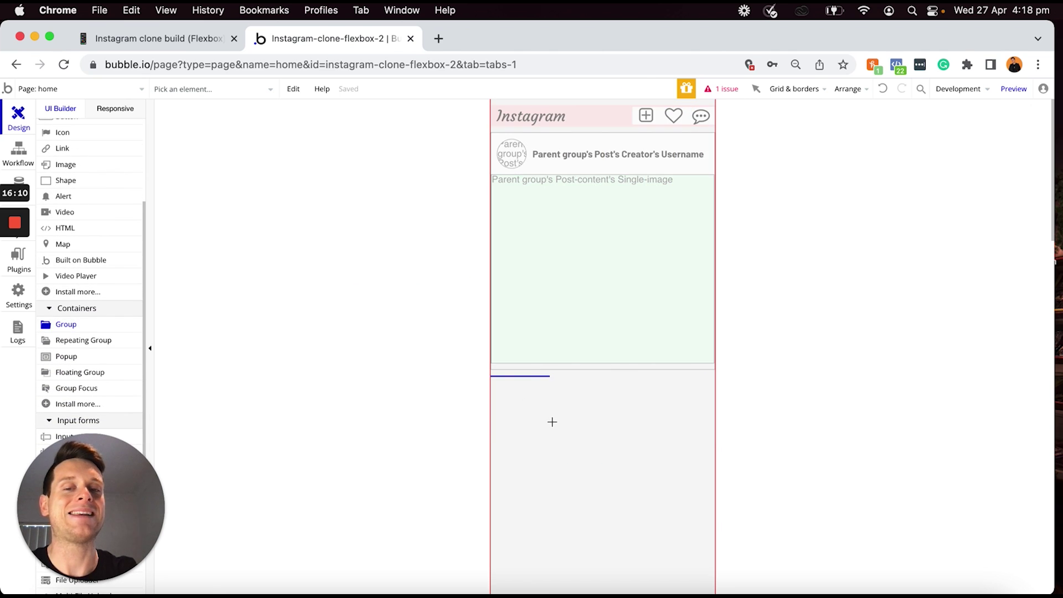
click(533, 366)
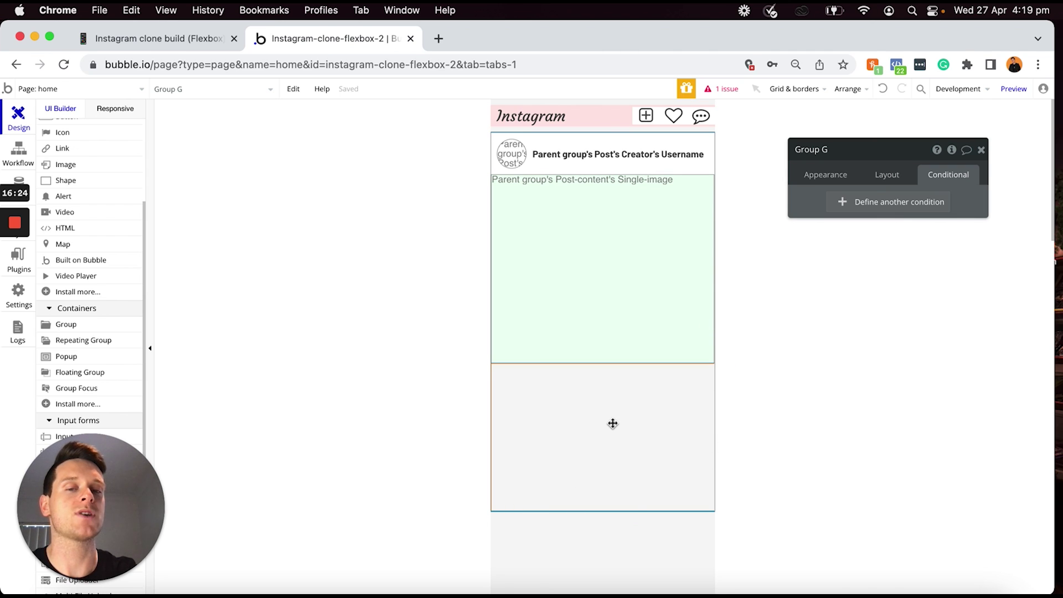
Remove the new group's default style and give it a flat color background in white (#FFFFFF)
click(820, 175)
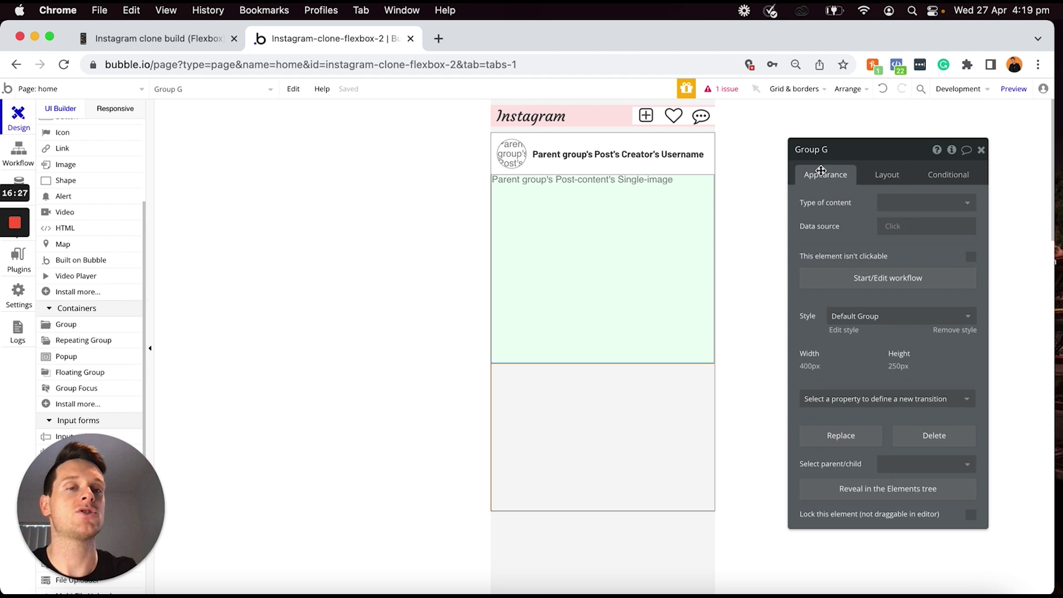
click(948, 330)
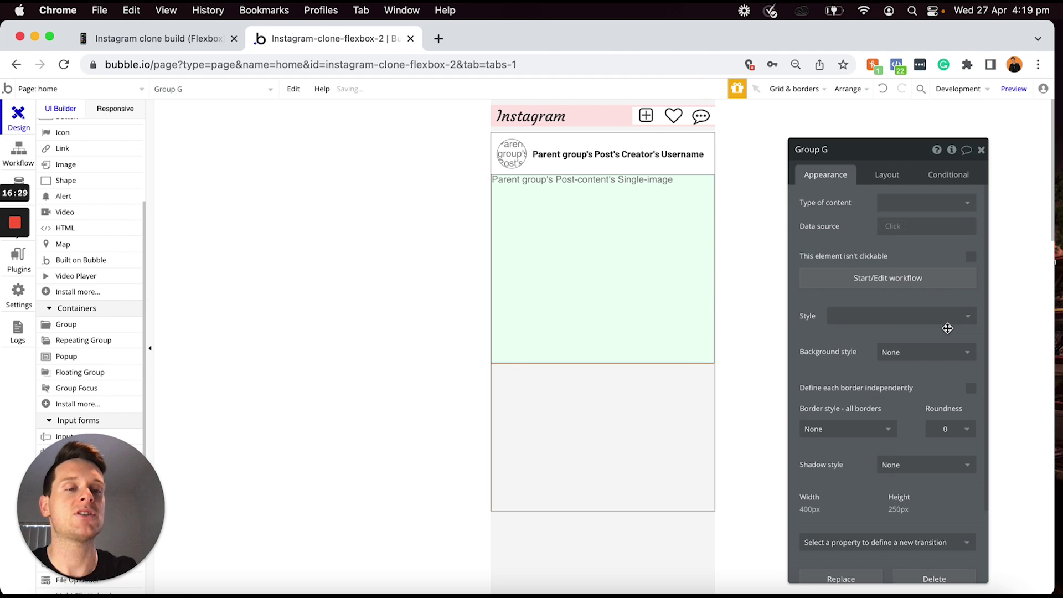
click(923, 355)
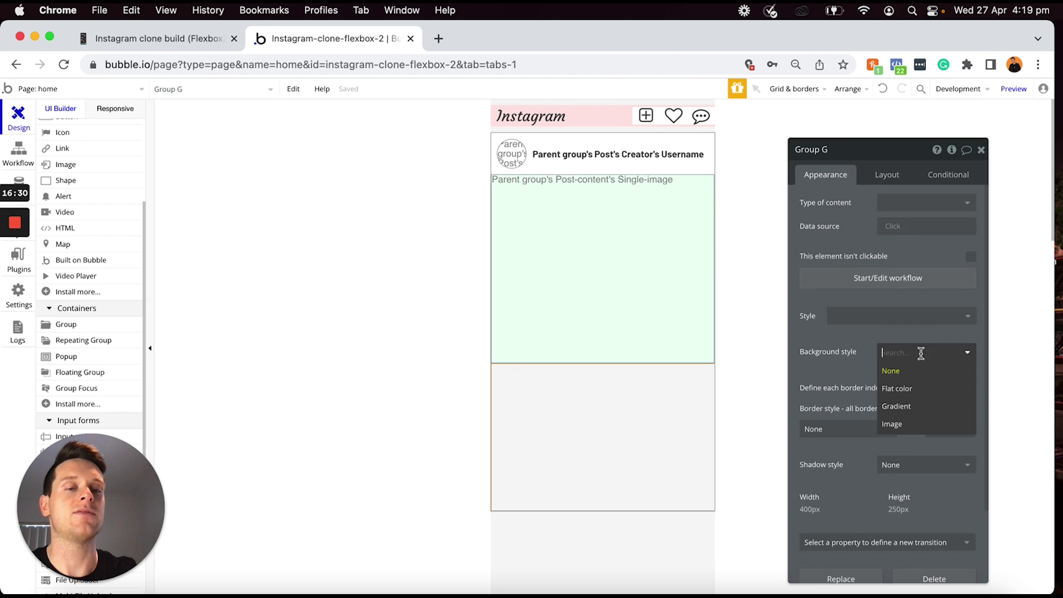
click(898, 390)
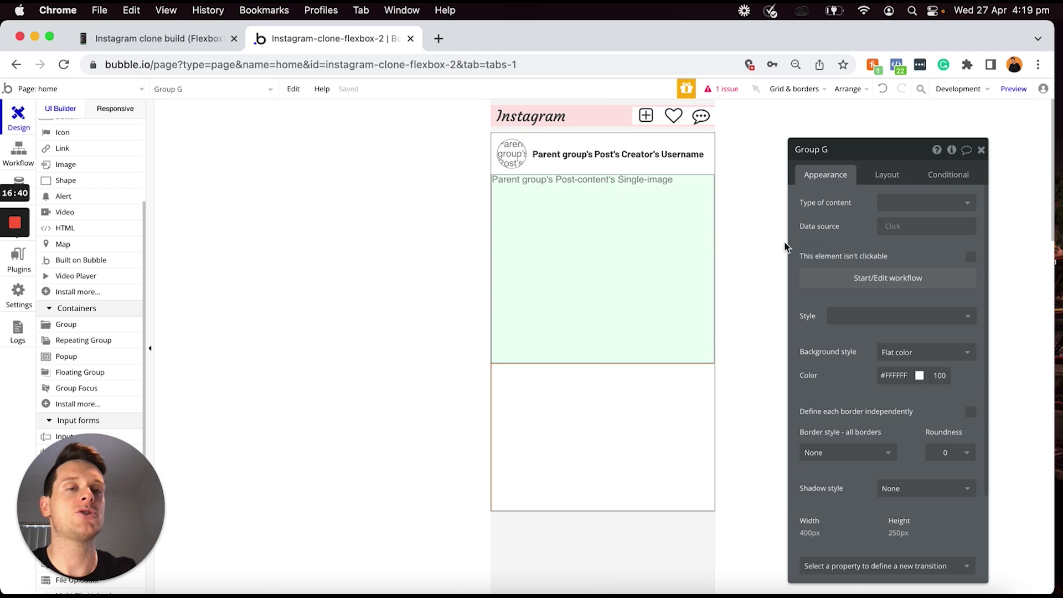
Set the new group's container layout to Row, turn off fixed width and set its minimum width to 0
click(883, 175)
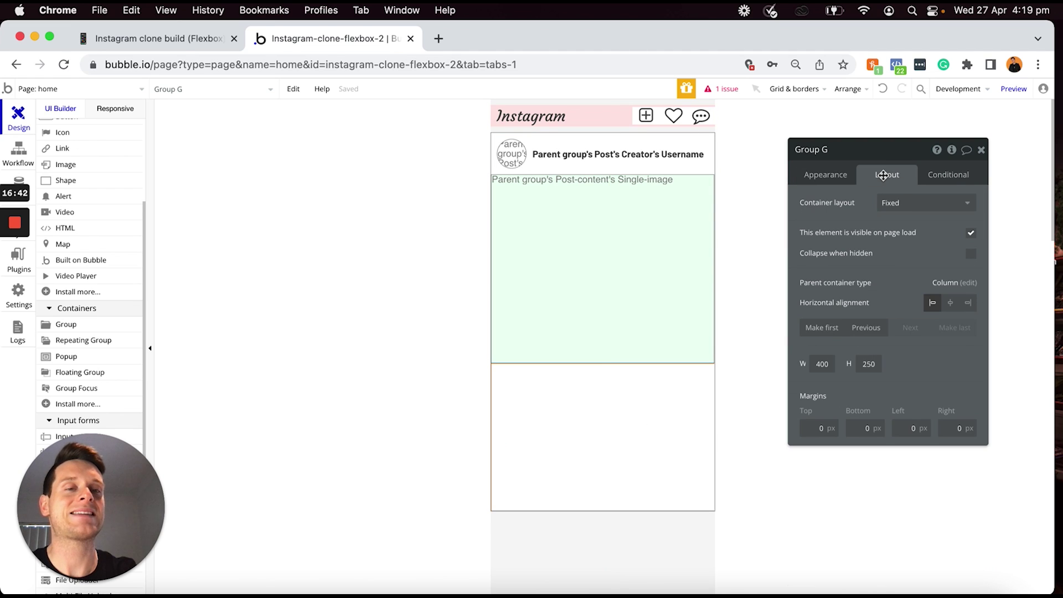
click(904, 204)
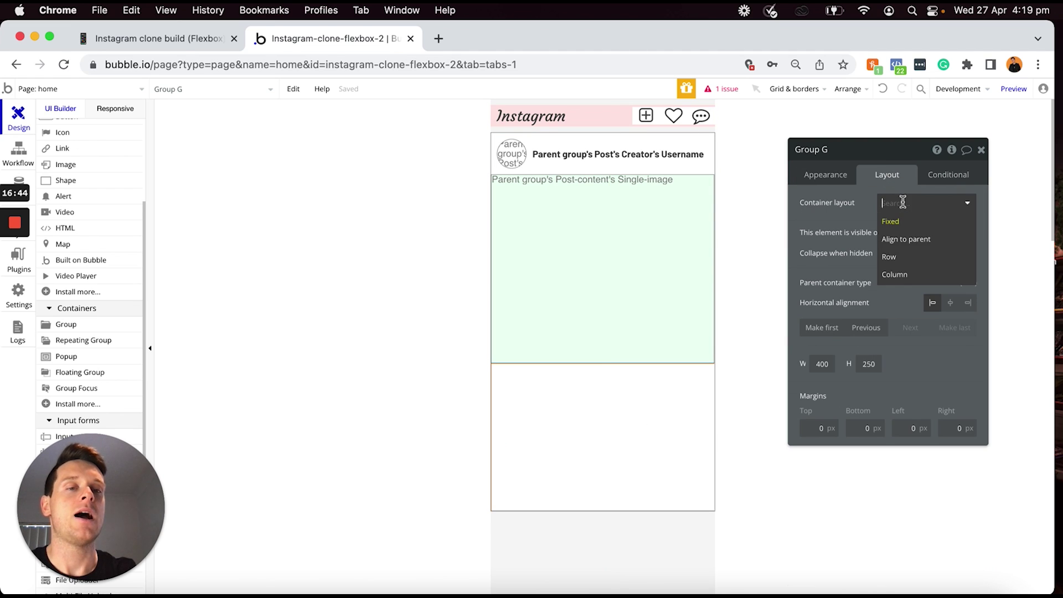
click(889, 258)
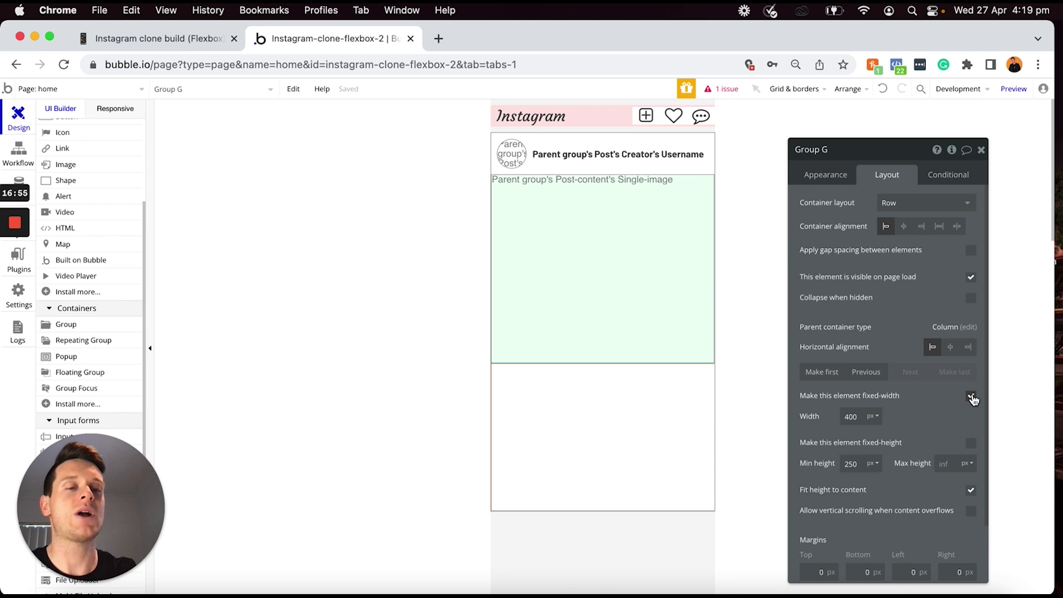
click(972, 396)
double_click(851, 416)
text(0)
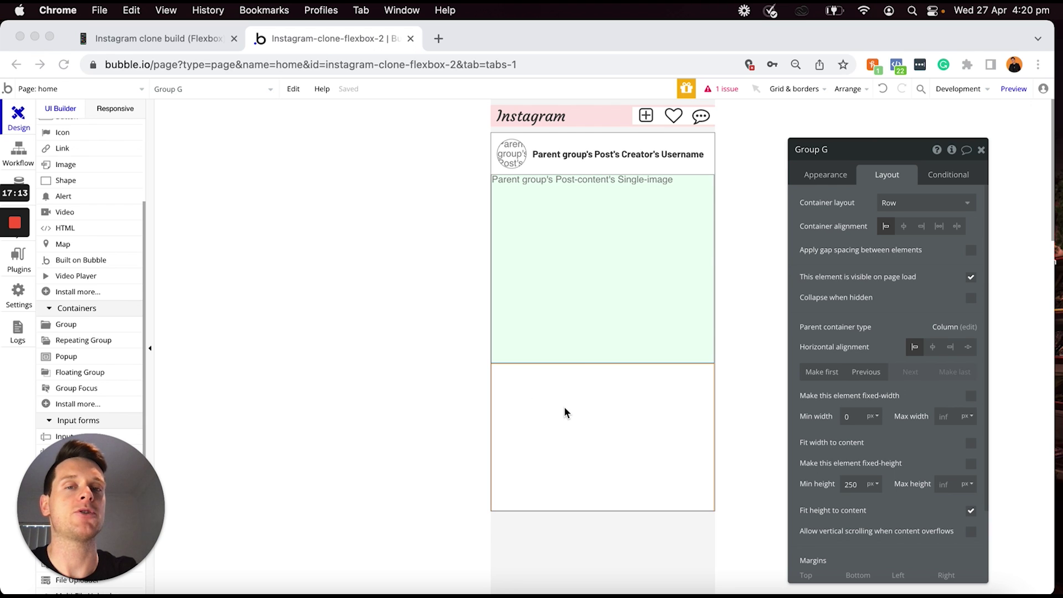
Copy the header's three-icon group and paste it into the new group below the post image
click(580, 111)
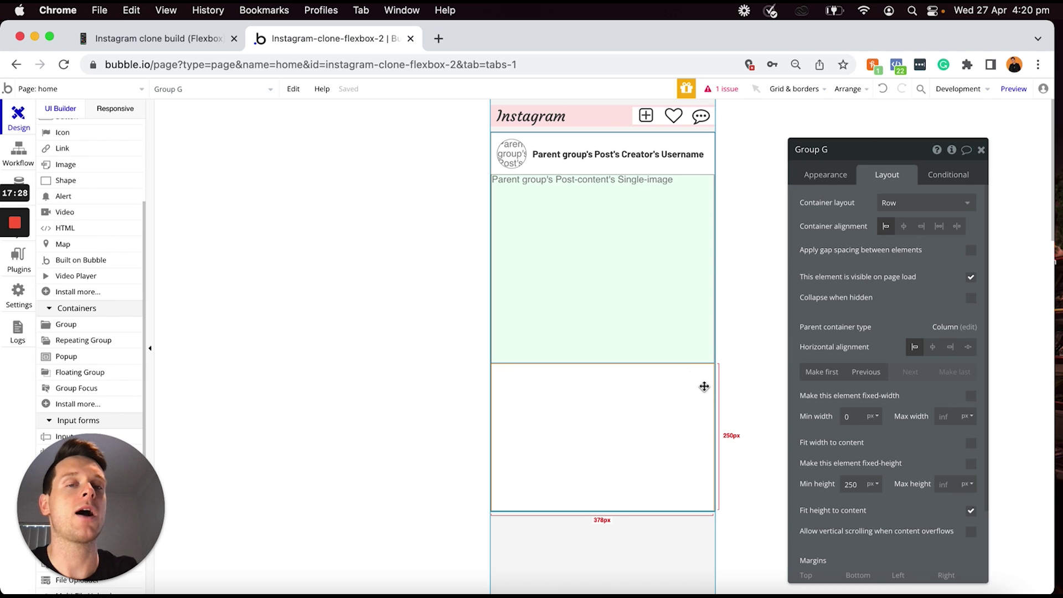
drag(694, 375, 637, 116)
click(638, 116)
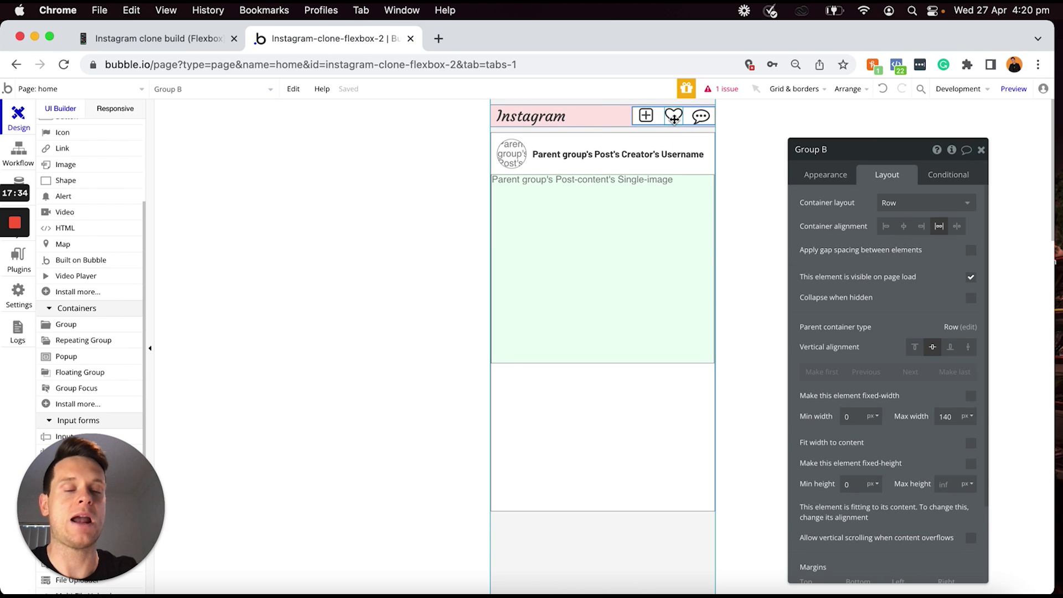
drag(674, 118, 554, 392)
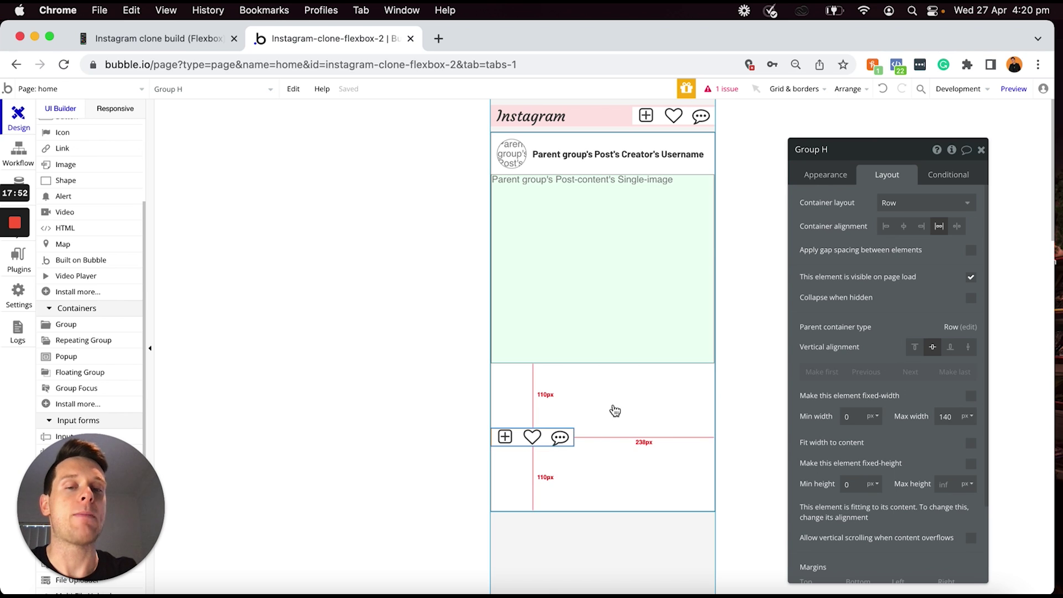
Change the background color of the group below the post image to light orange (#FFEEDE)
click(615, 405)
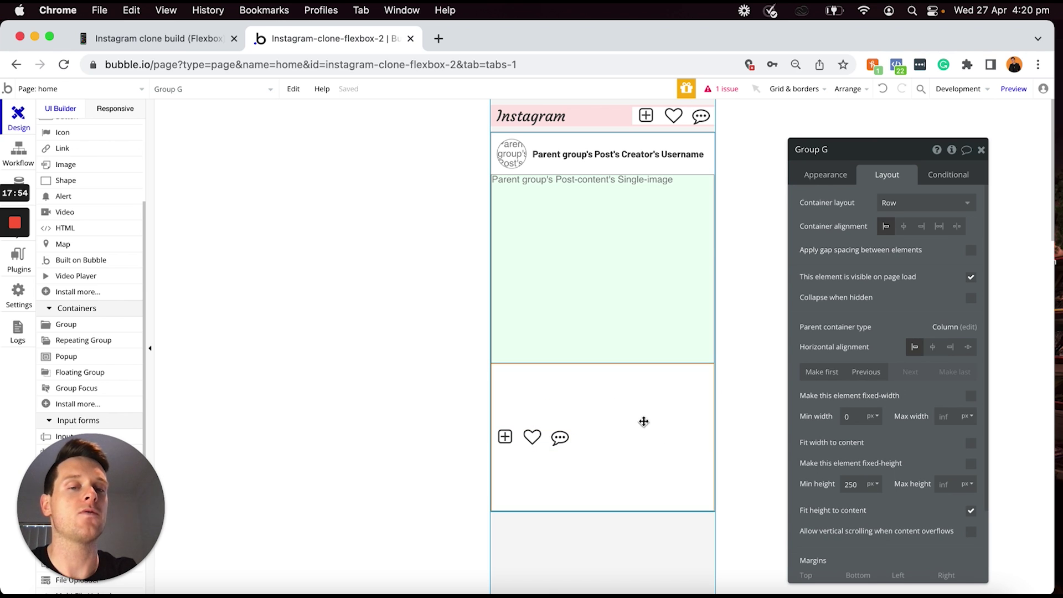
click(816, 175)
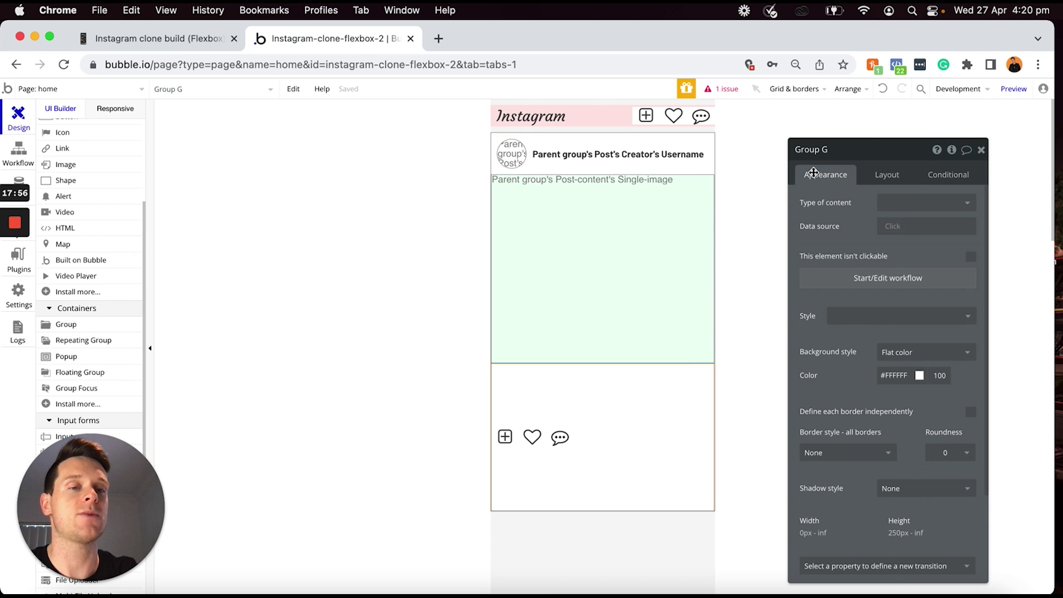
click(895, 376)
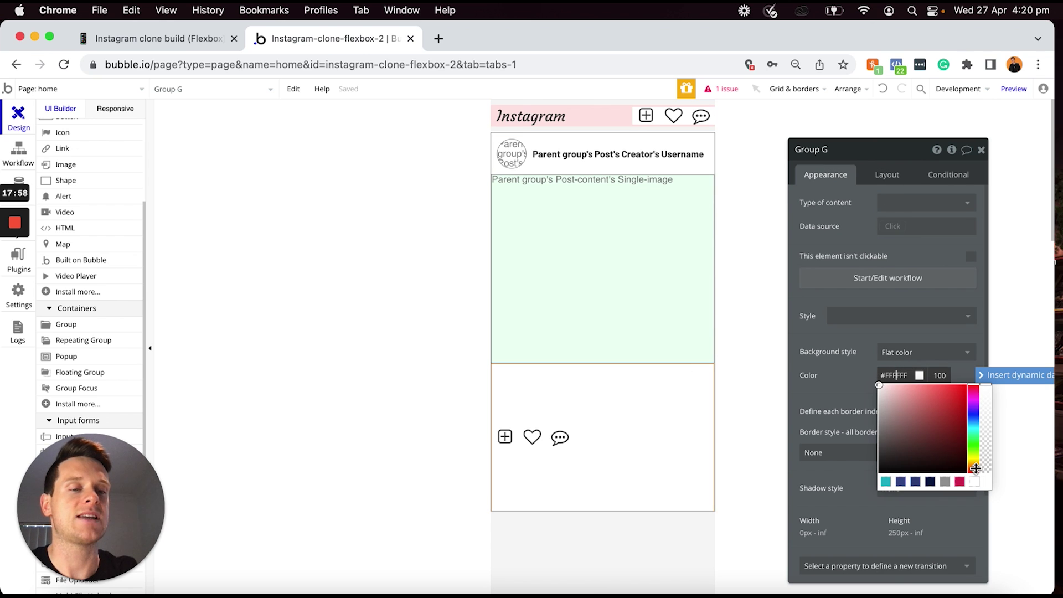
drag(975, 470, 974, 464)
drag(902, 387, 890, 382)
click(839, 363)
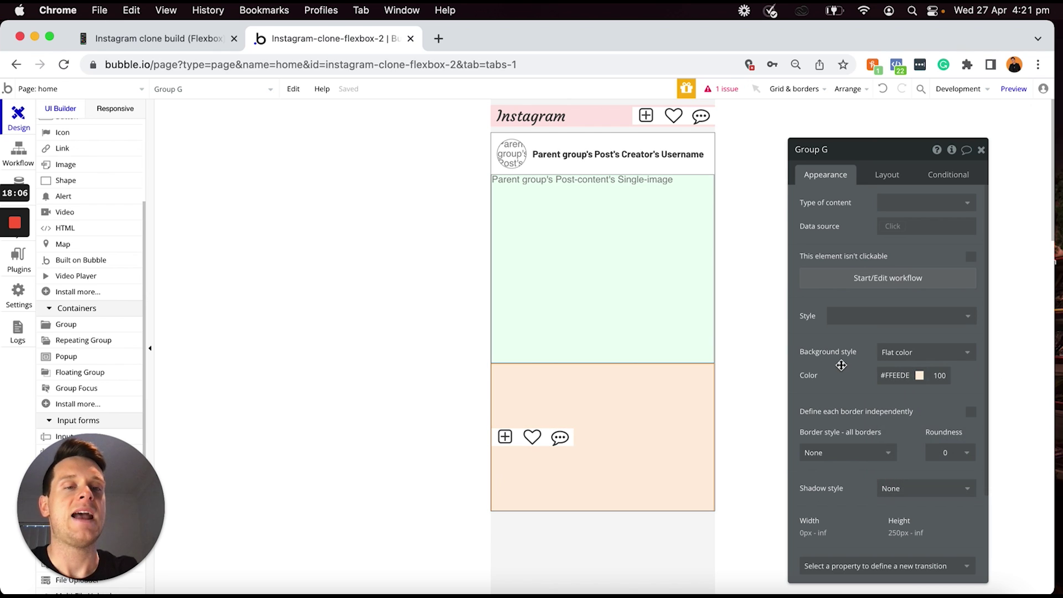
Change the copied group's plus icon to an outlined heart and its middle icon to an outlined comment bubble
click(504, 443)
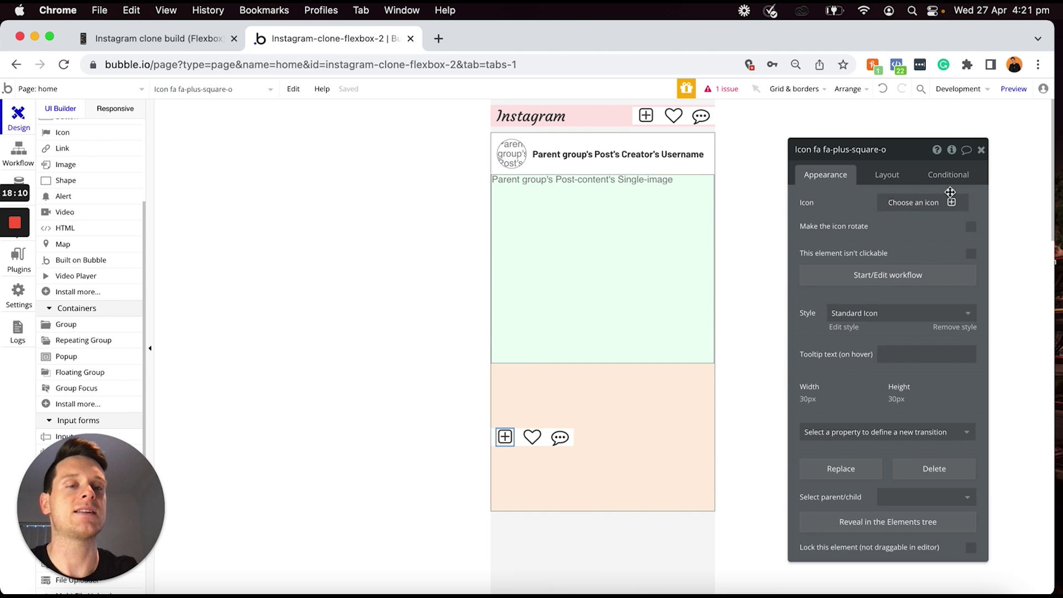
click(921, 205)
text(hear)
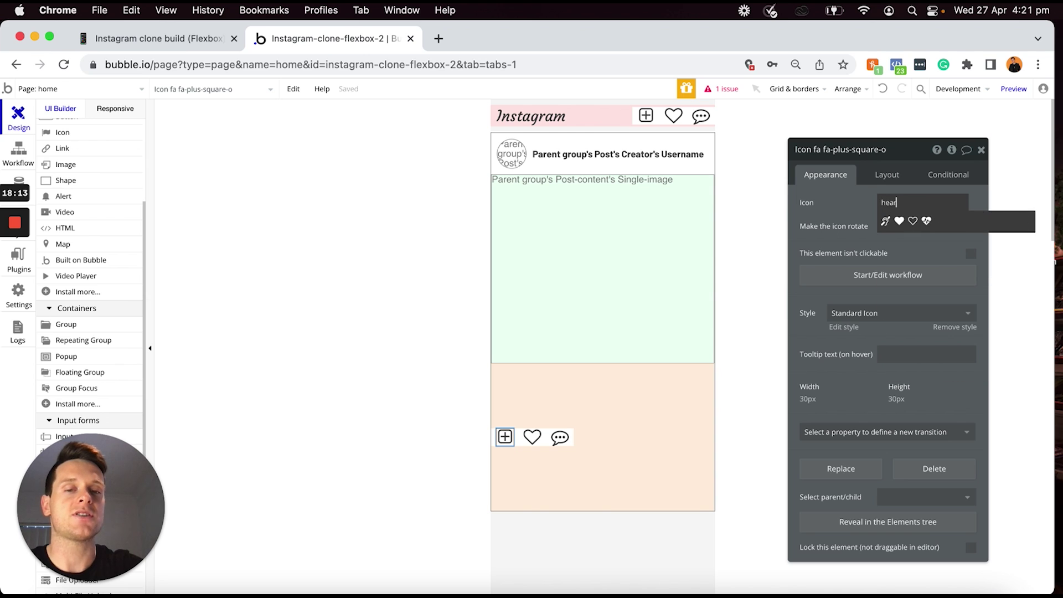
click(913, 221)
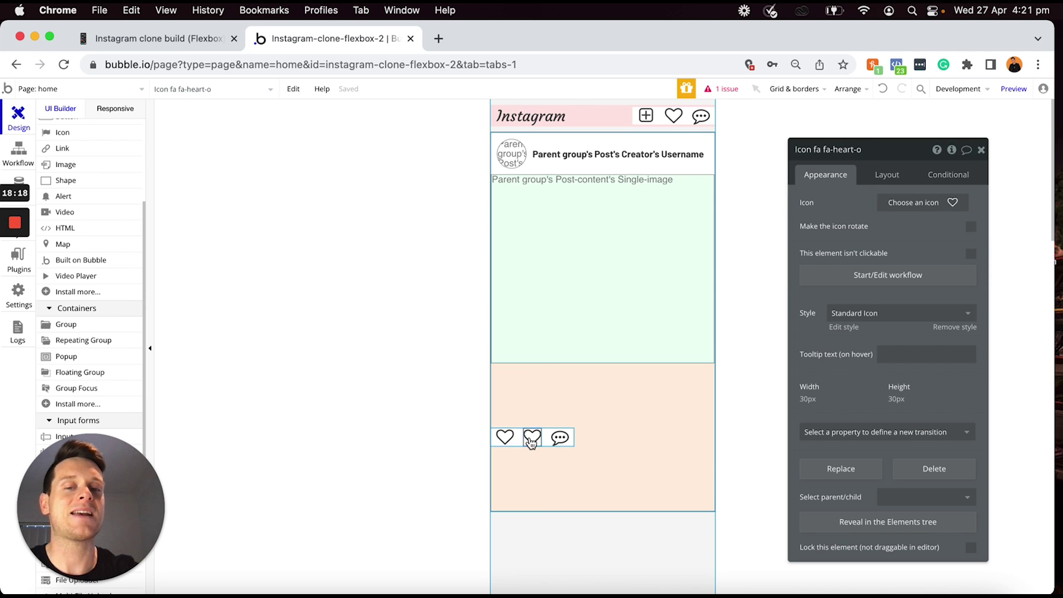
click(897, 202)
text(comm)
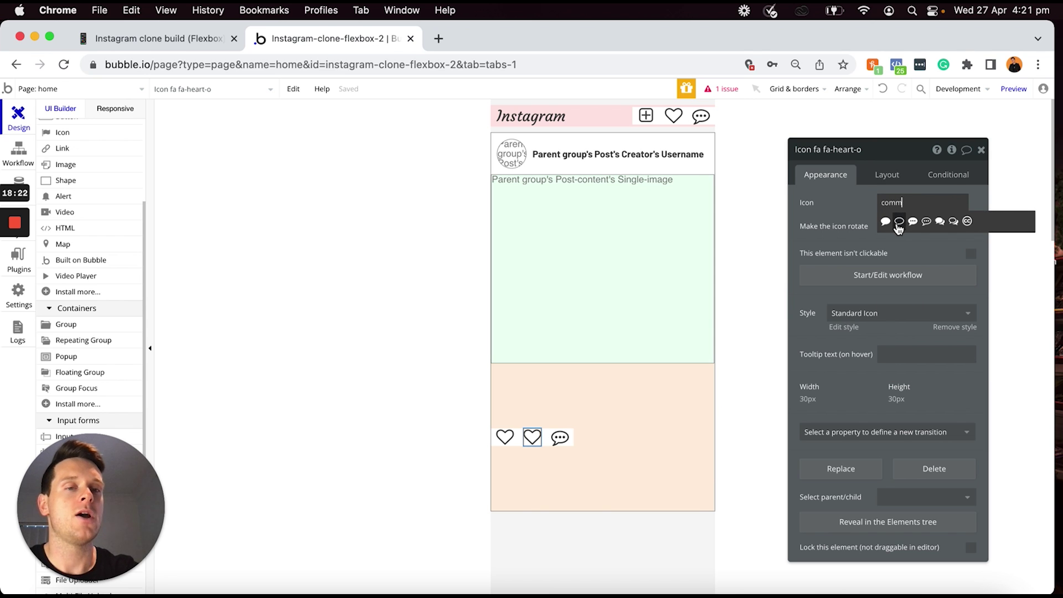
click(900, 222)
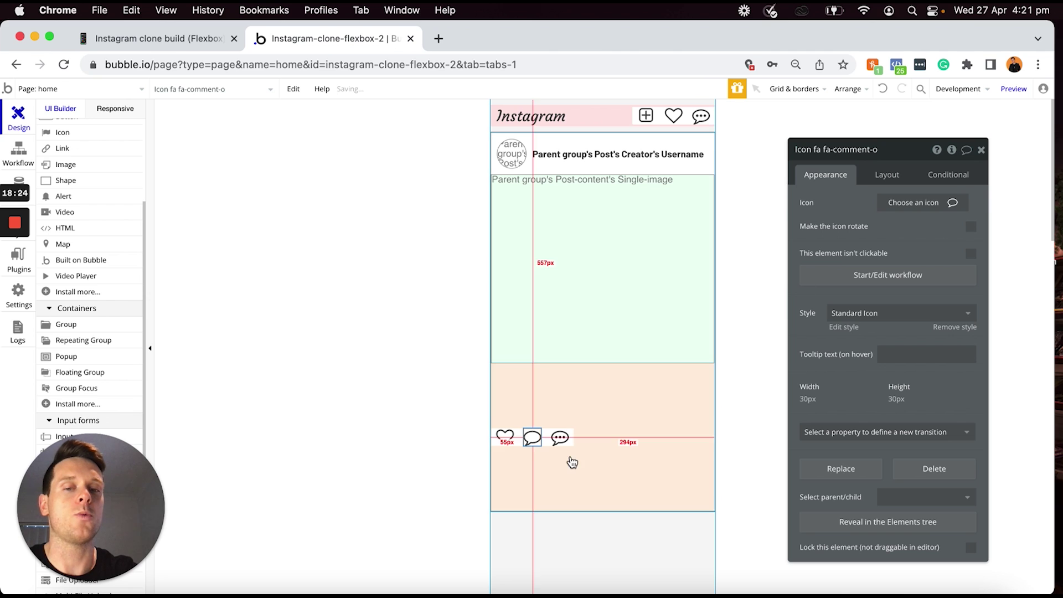
Change the third icon in the copied group to the outlined paper plane
click(559, 440)
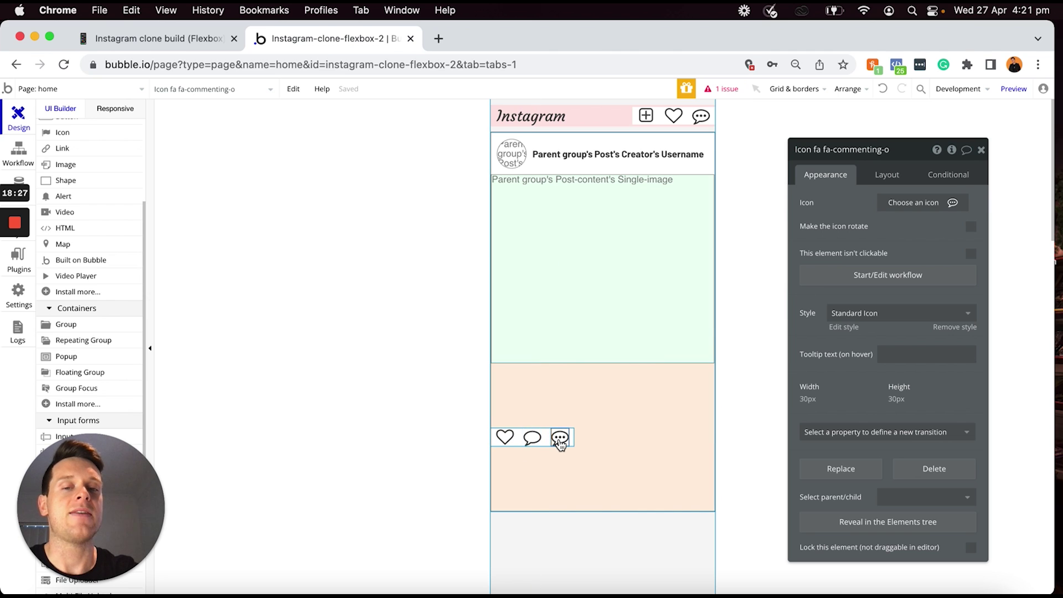
click(903, 202)
text(pap)
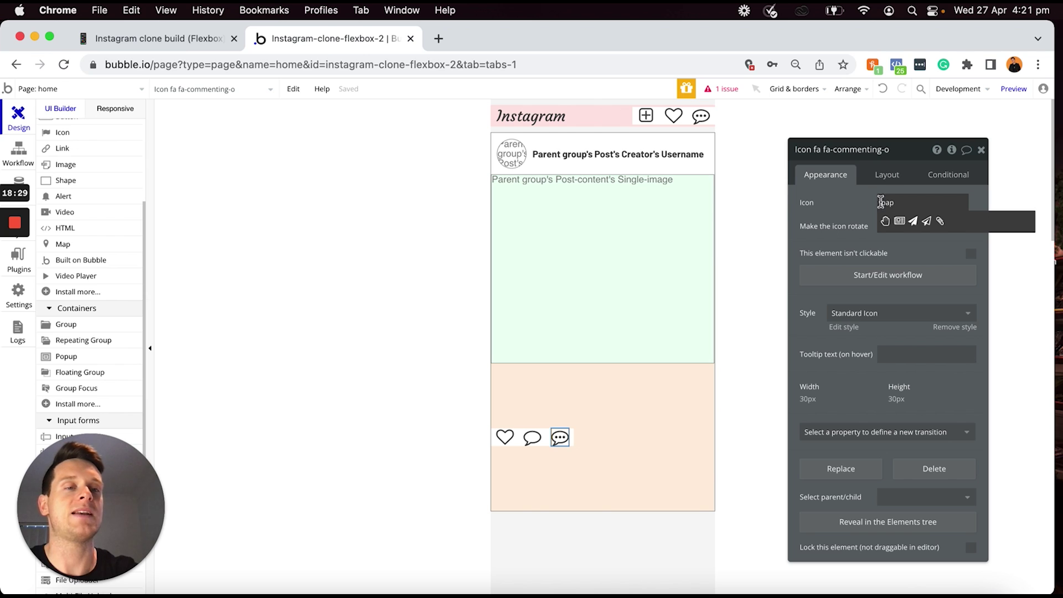
click(926, 221)
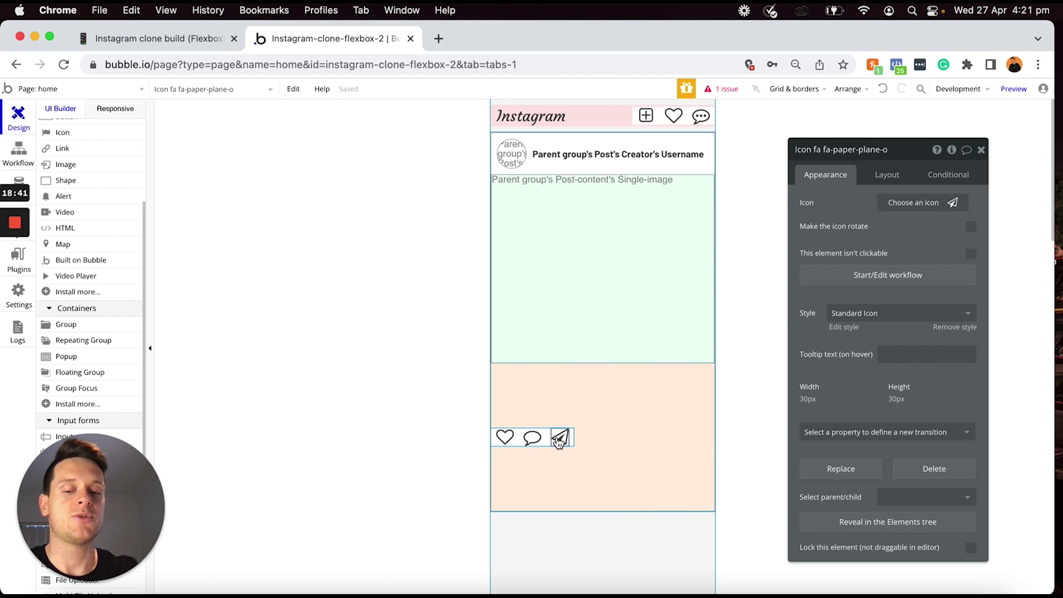
Duplicate the paper plane icon into the orange group beside the icon row and change the copy to an outlined bookmark
click(656, 445)
key(super+v)
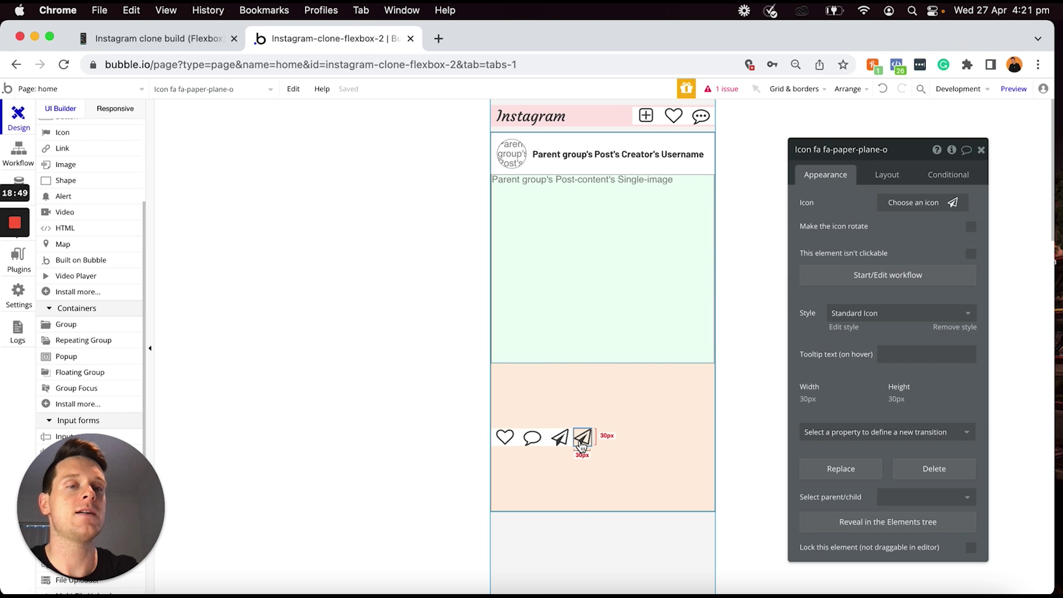
click(894, 208)
text(book)
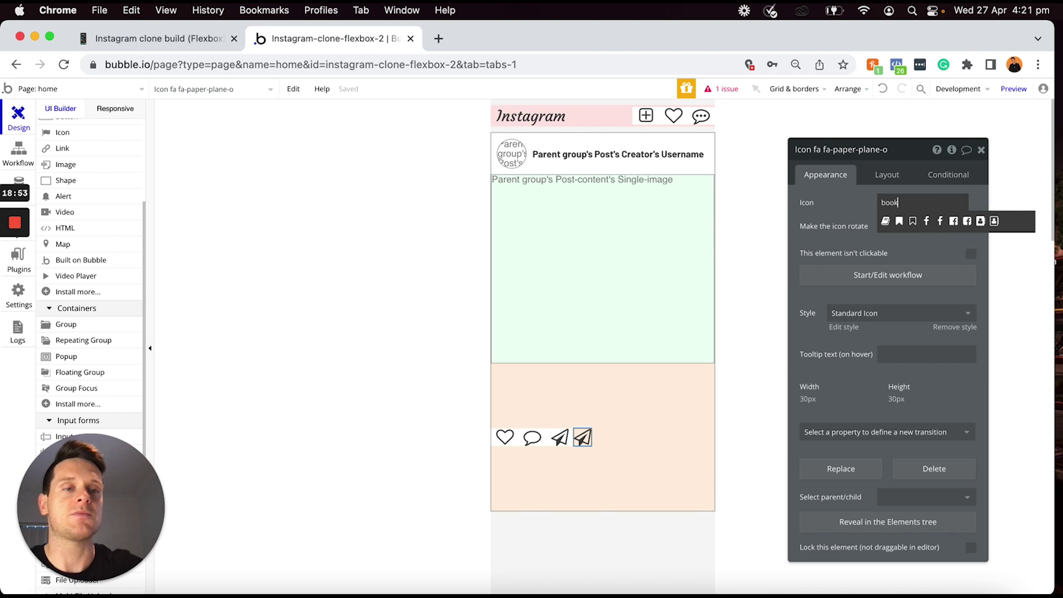
click(912, 222)
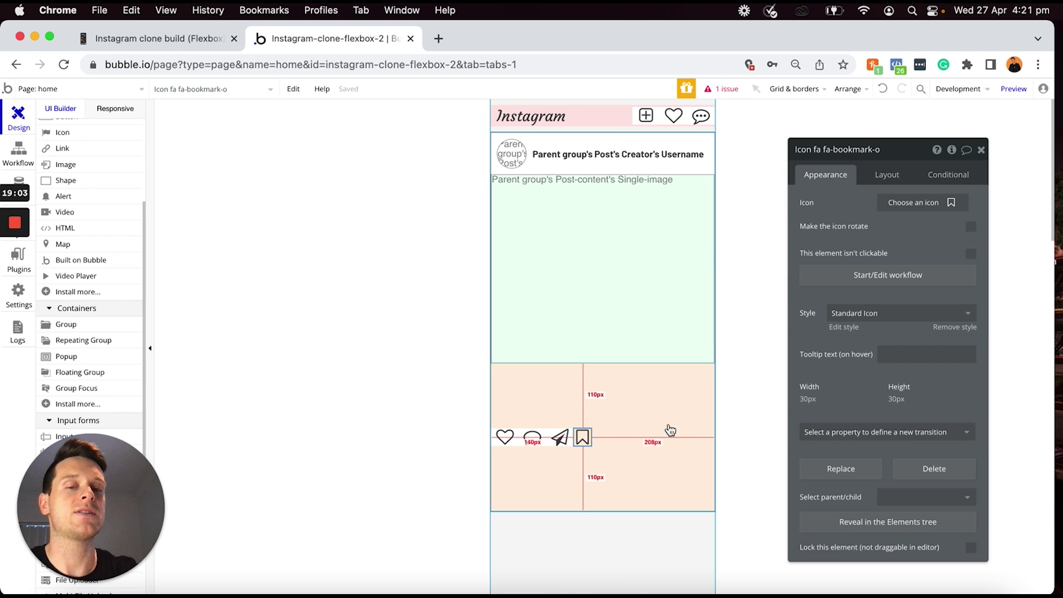
Set the orange icon group's container alignment to space between and its minimum height to 0 px
click(673, 422)
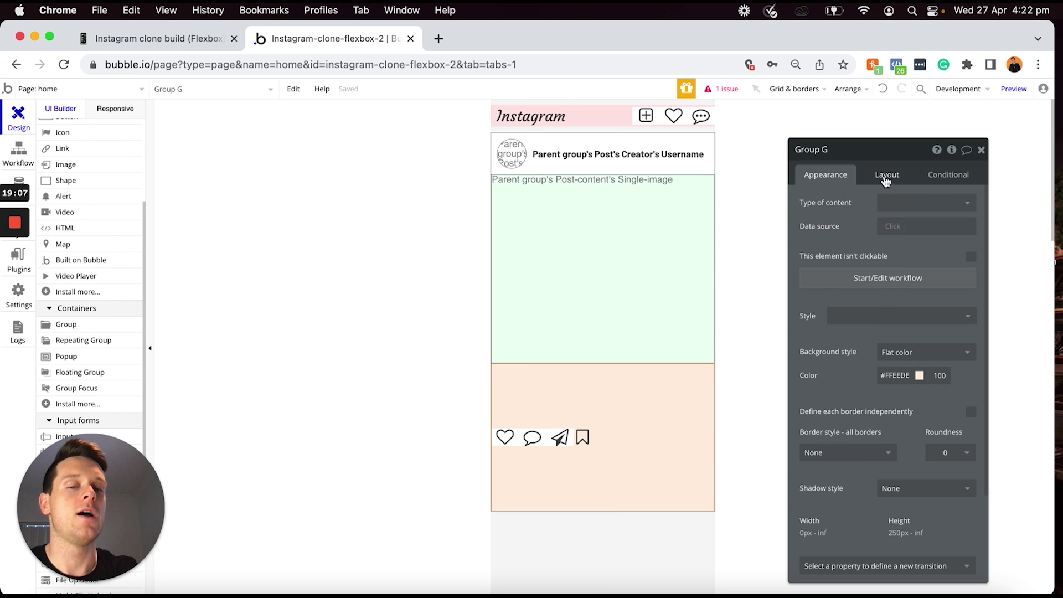
click(886, 177)
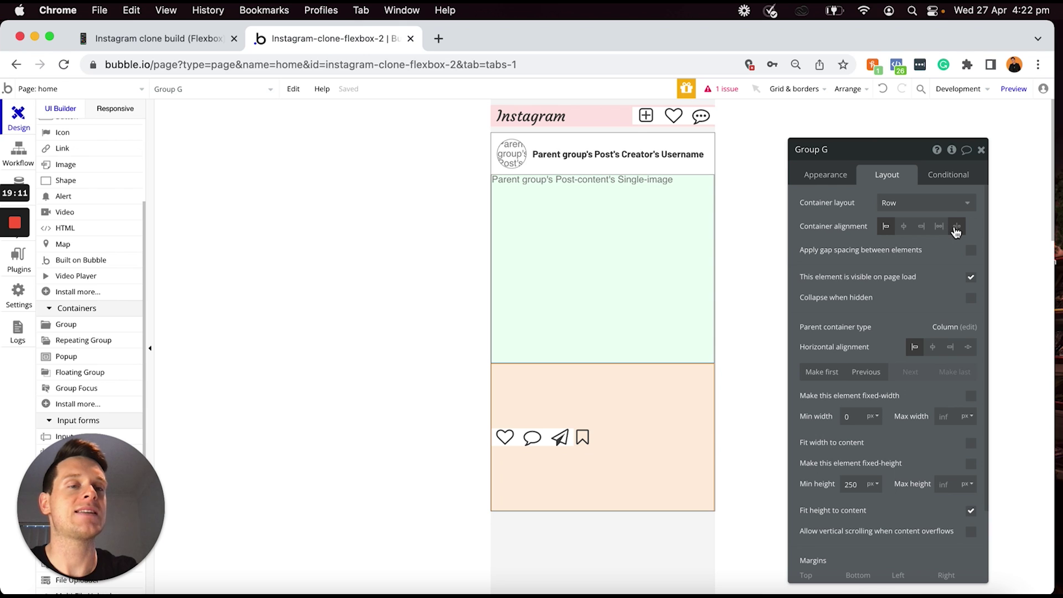
click(956, 227)
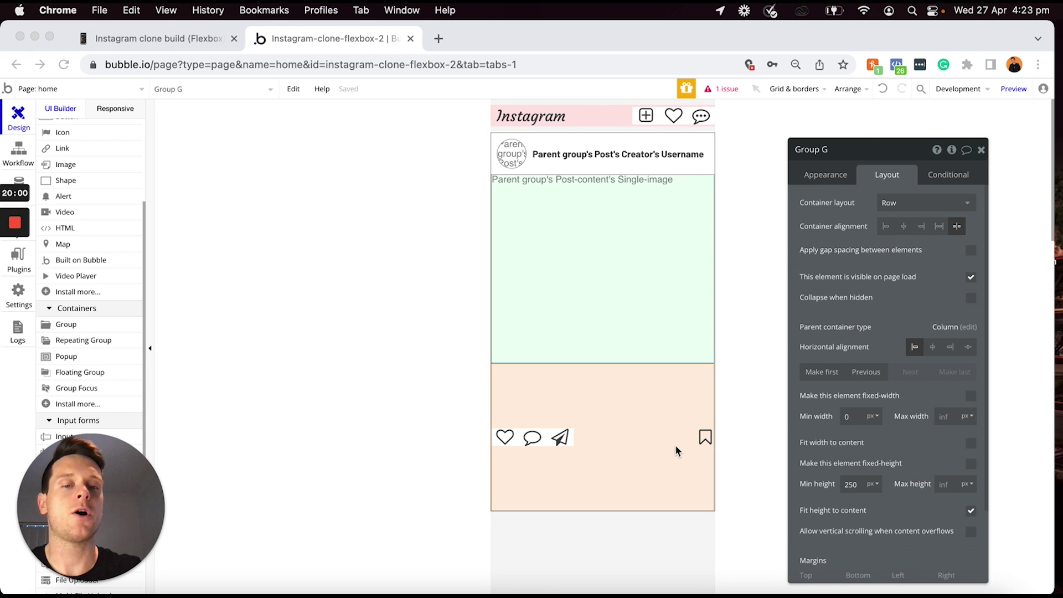
click(676, 450)
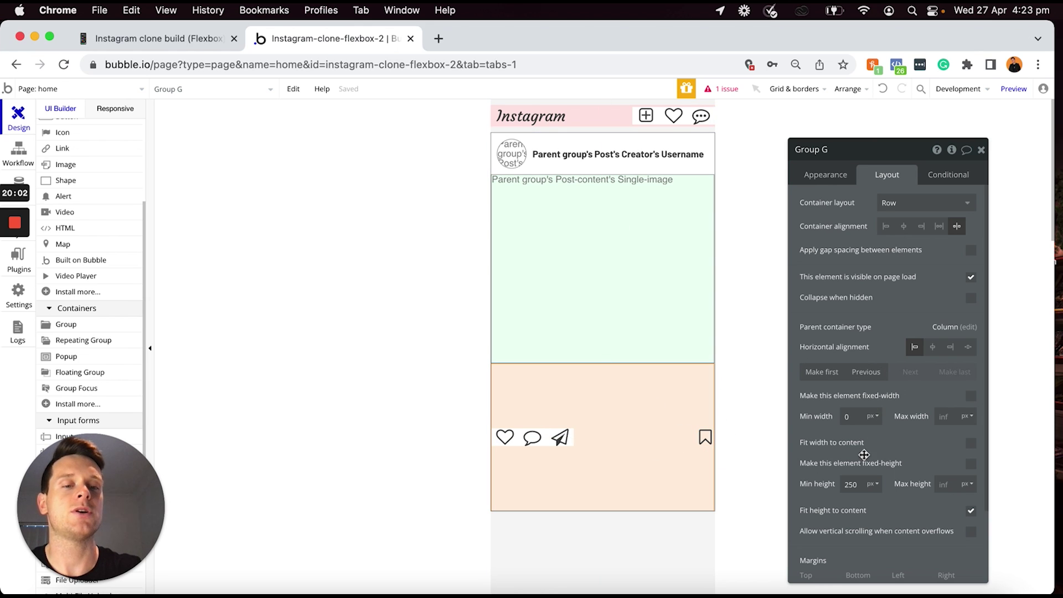
text(0)
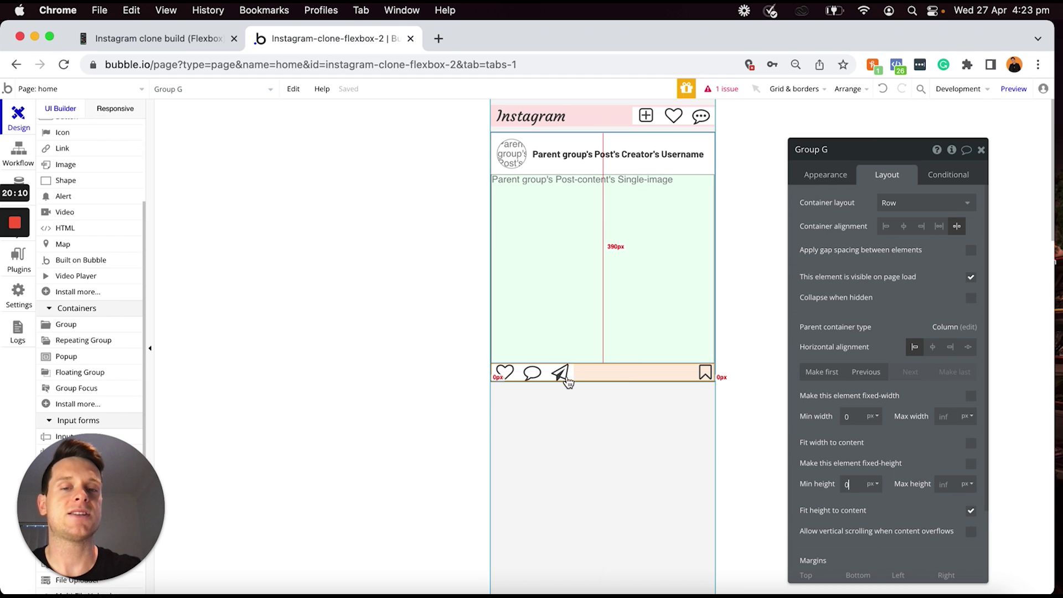
Give the bookmark icon top and bottom margins of 10 px
click(704, 372)
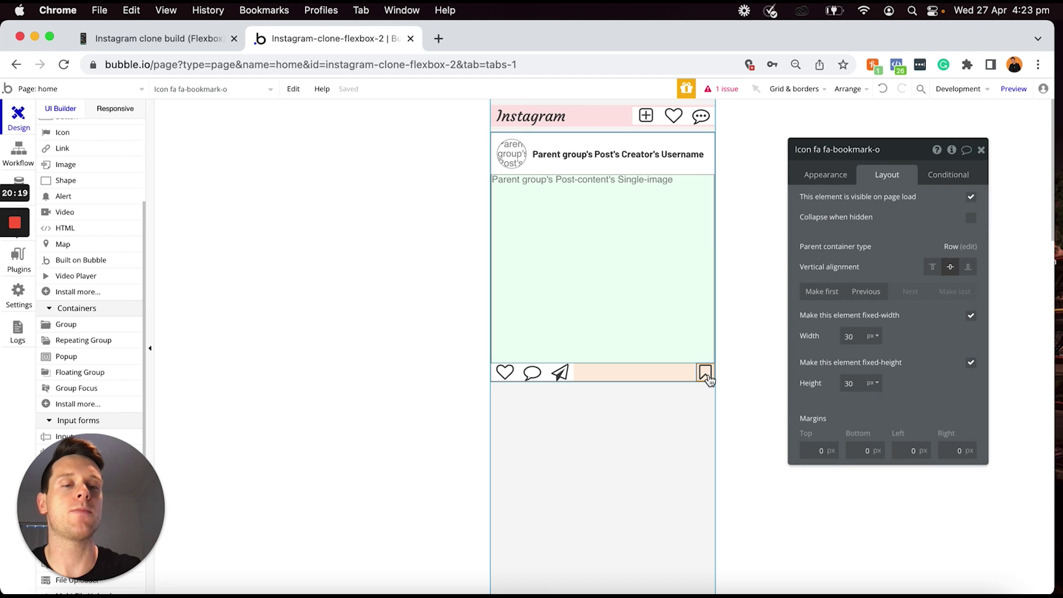
click(808, 450)
text(1)
click(849, 453)
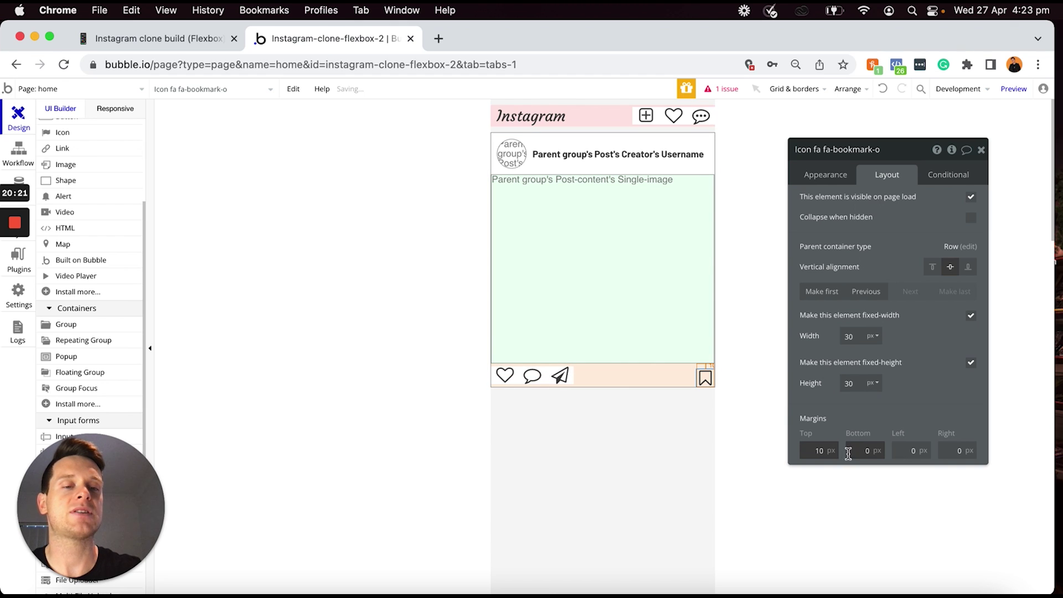
click(856, 451)
text(1)
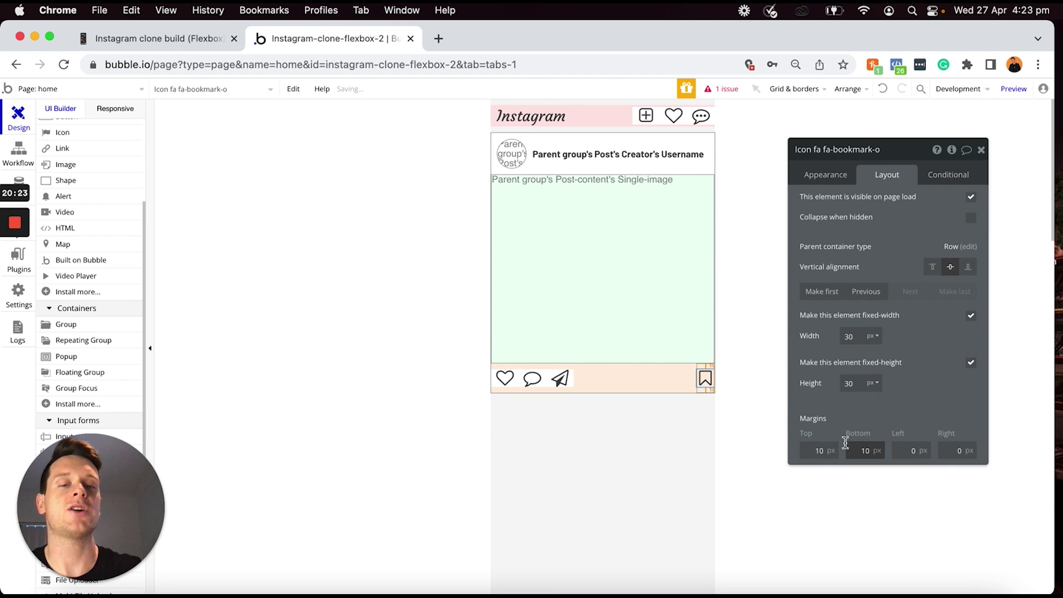
Set the orange icon group's top margin to 30 px
click(668, 384)
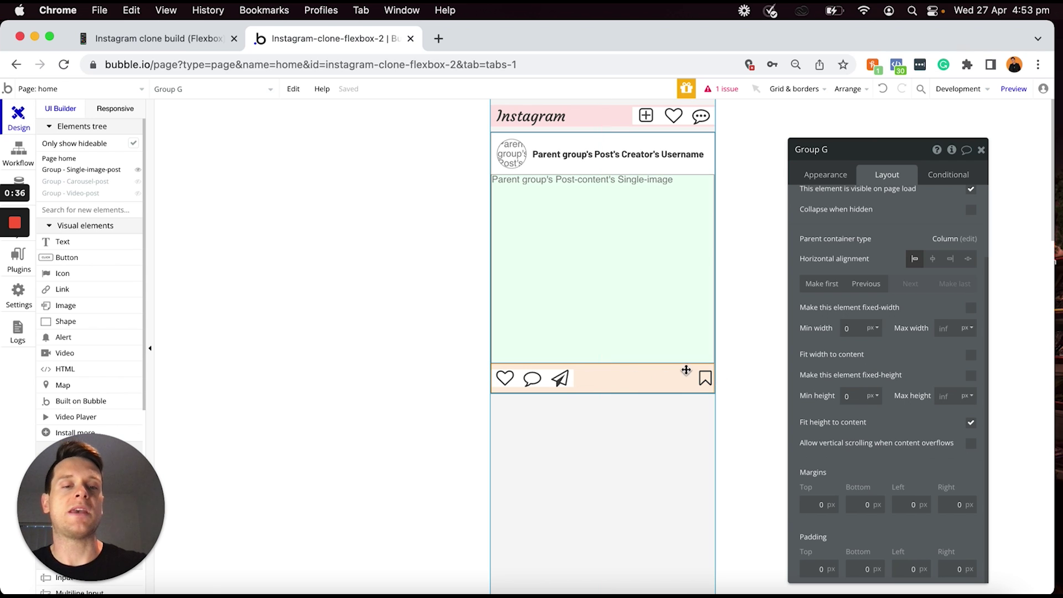
click(810, 503)
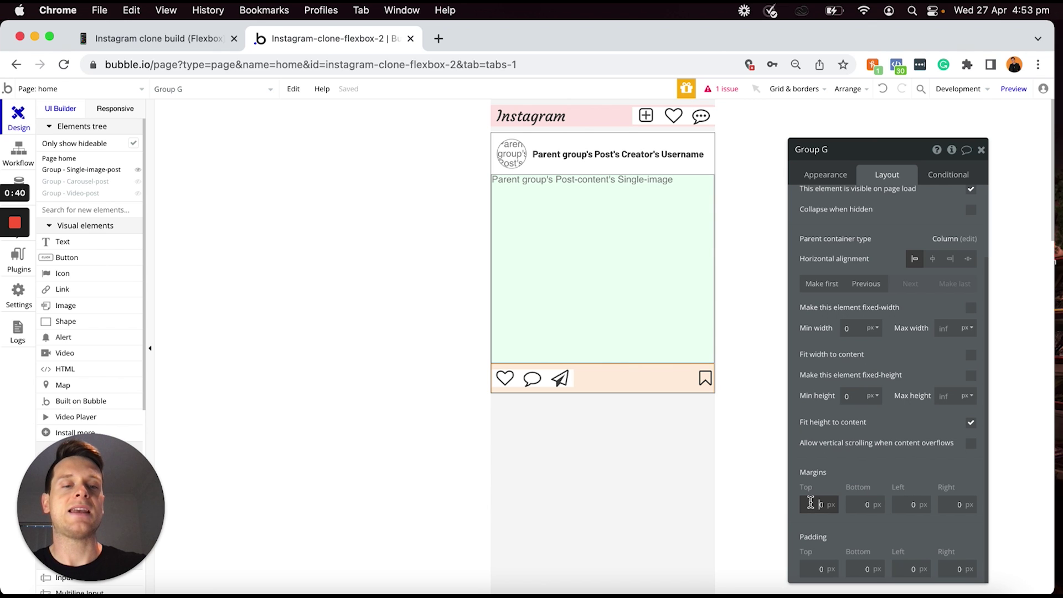
text(3)
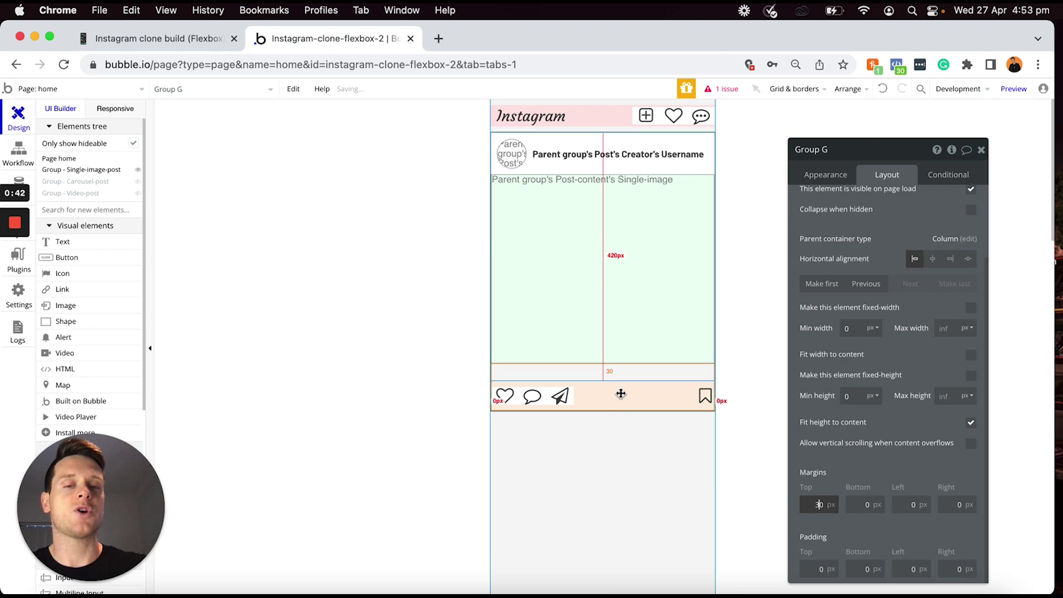
Add a text element to the post's repeating group cell and place it between the post image and the icon row
click(616, 369)
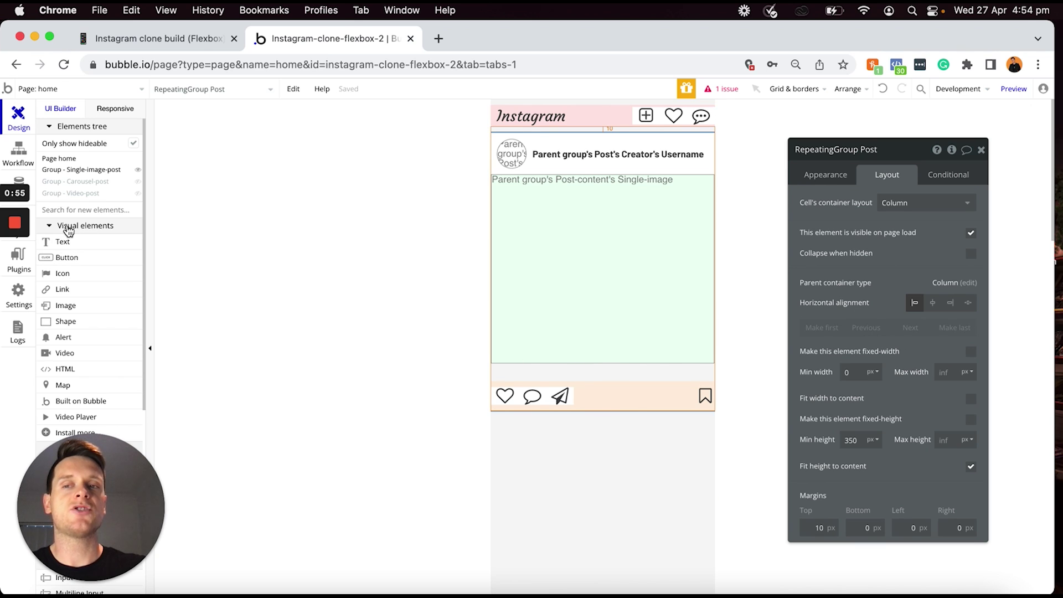
drag(67, 246, 509, 430)
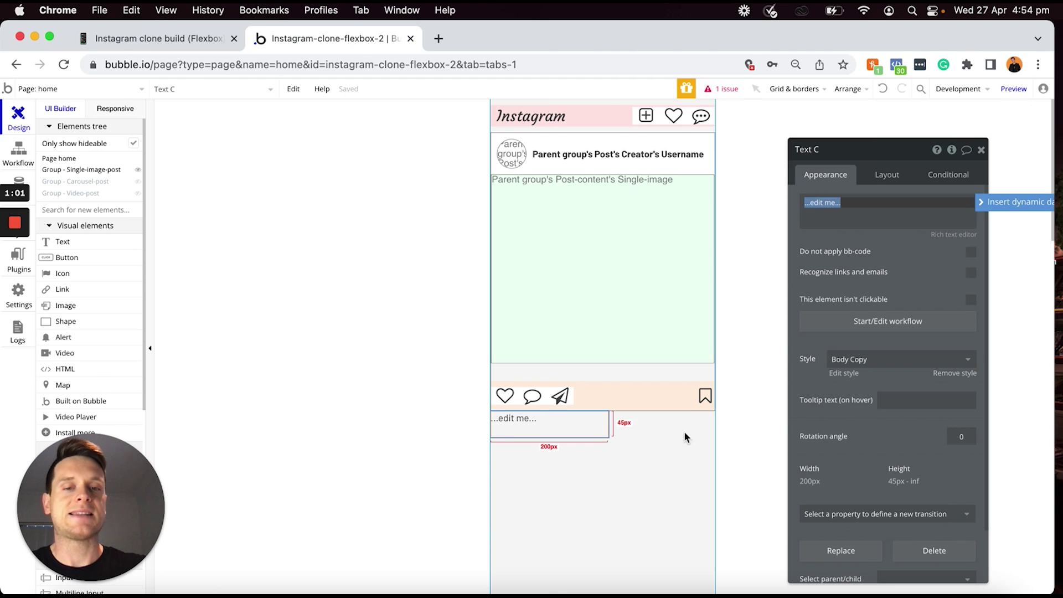
drag(556, 426, 557, 388)
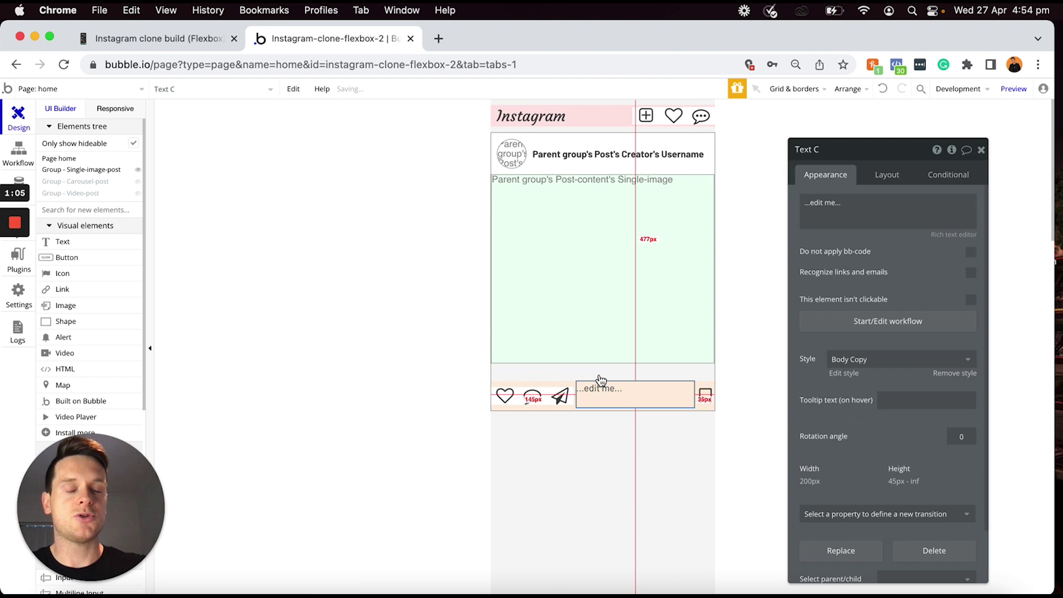
drag(603, 385, 591, 377)
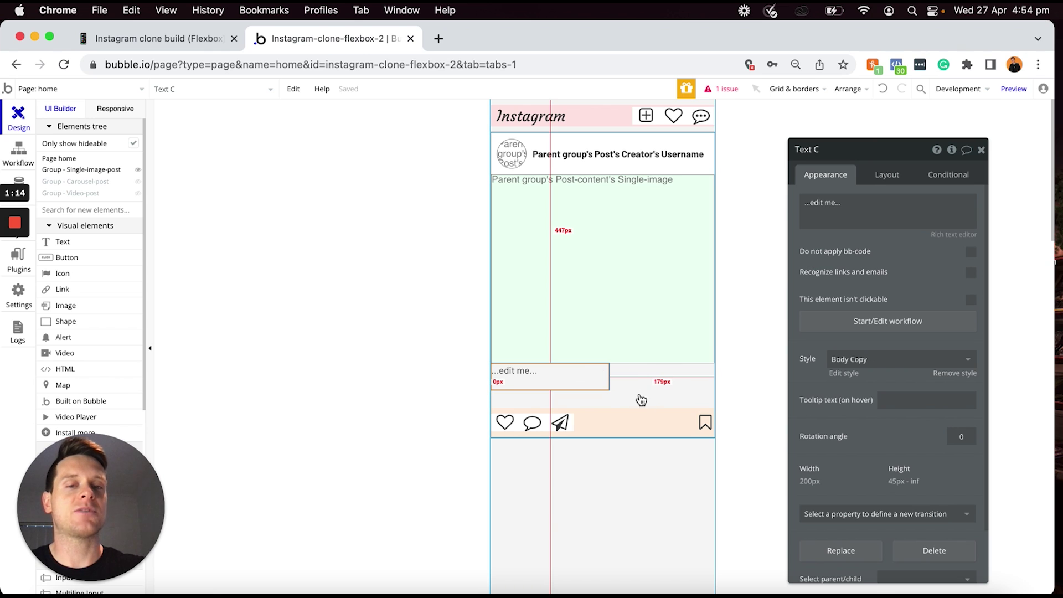
Check the text element's parent container and move the text one place down in the column, below the icon row
right_click(556, 382)
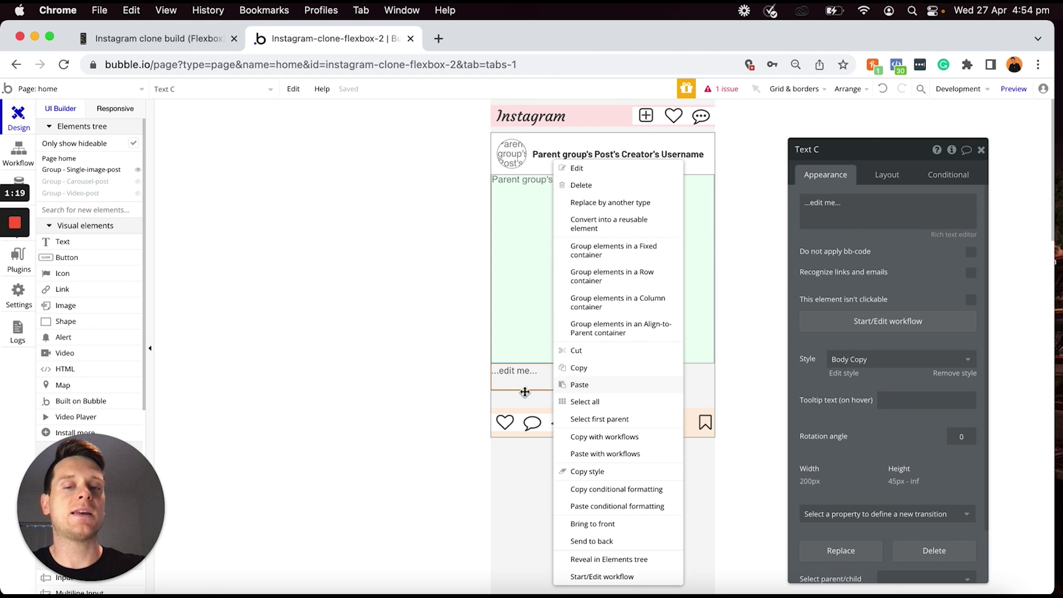
click(591, 421)
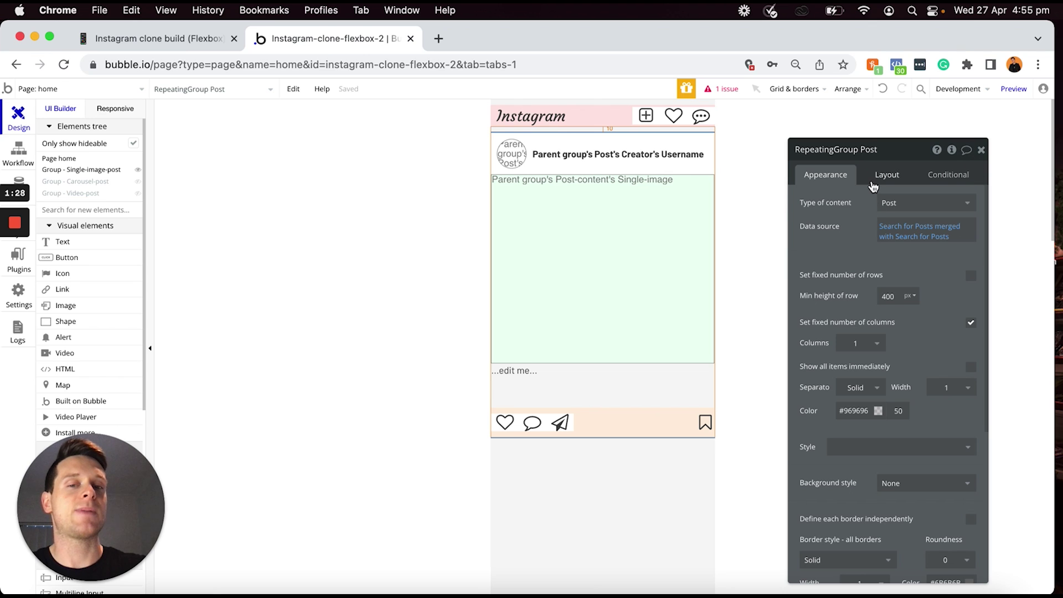
click(531, 376)
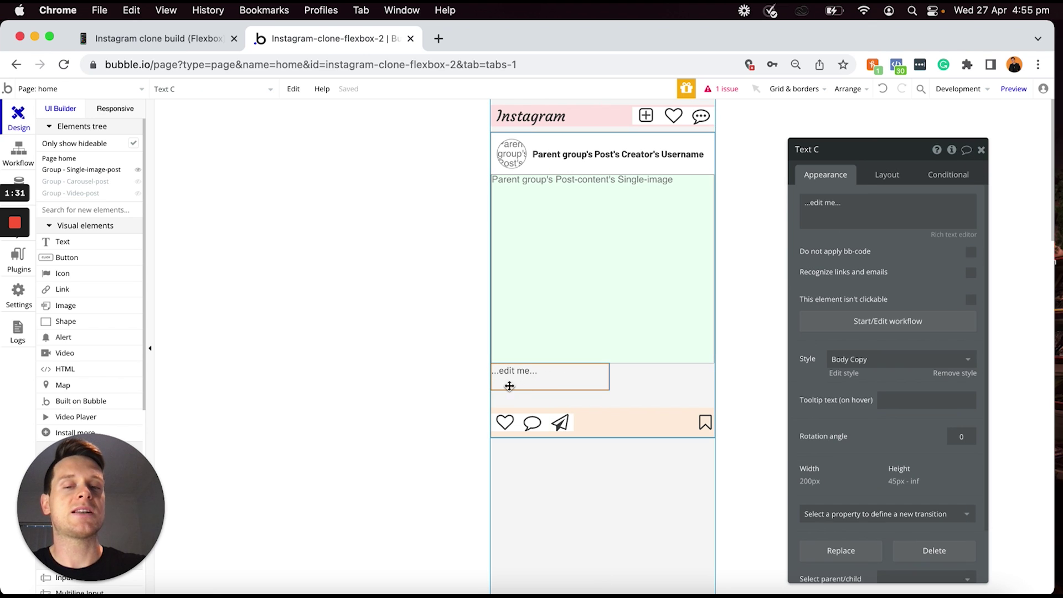
click(886, 175)
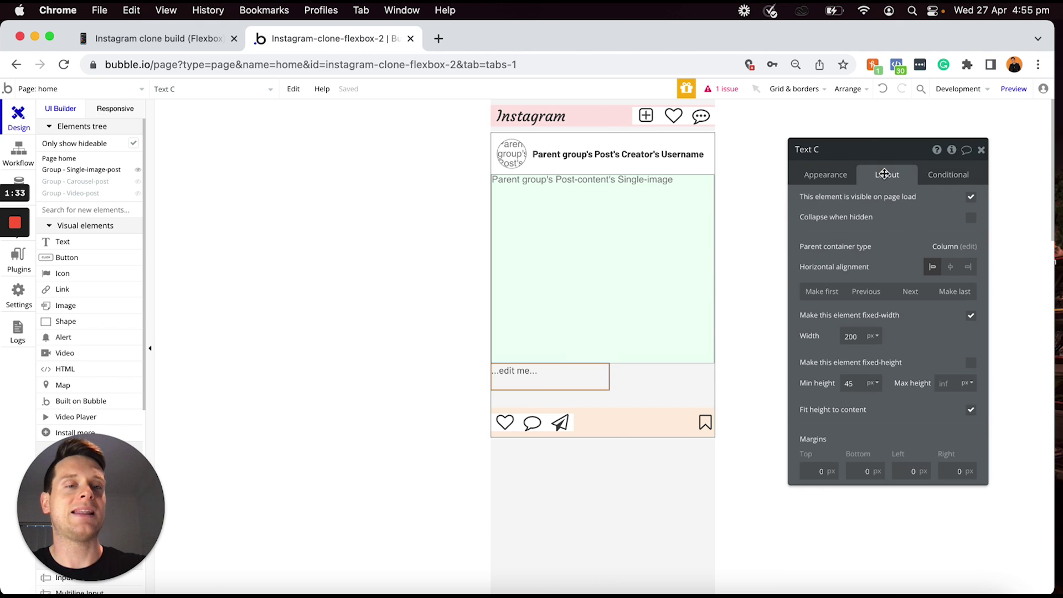
click(912, 292)
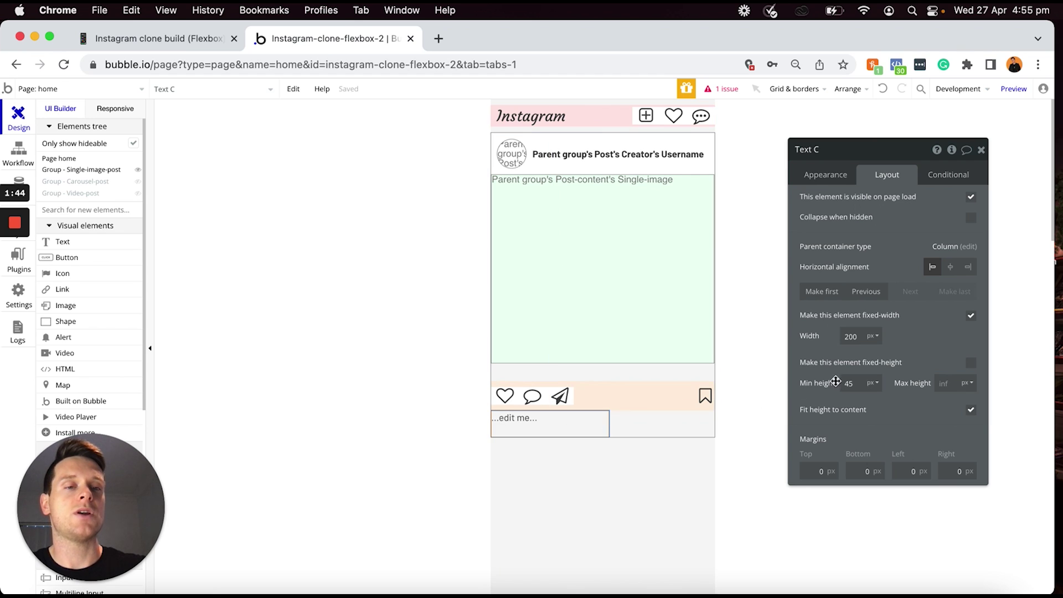
Remove the text element's fixed width and set its minimum width and minimum height to 0 px
click(972, 317)
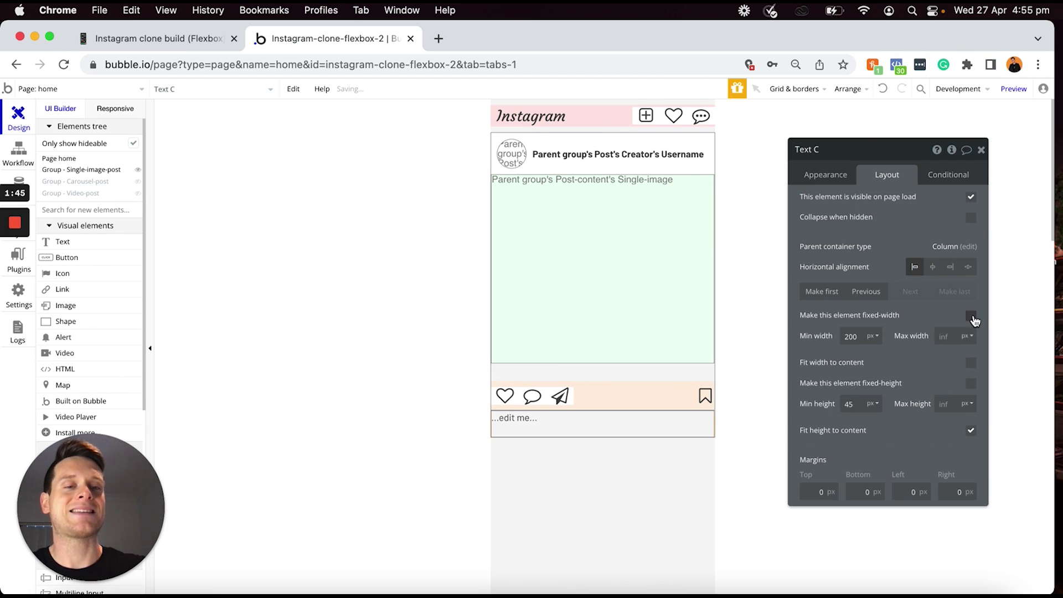
double_click(857, 337)
text(0)
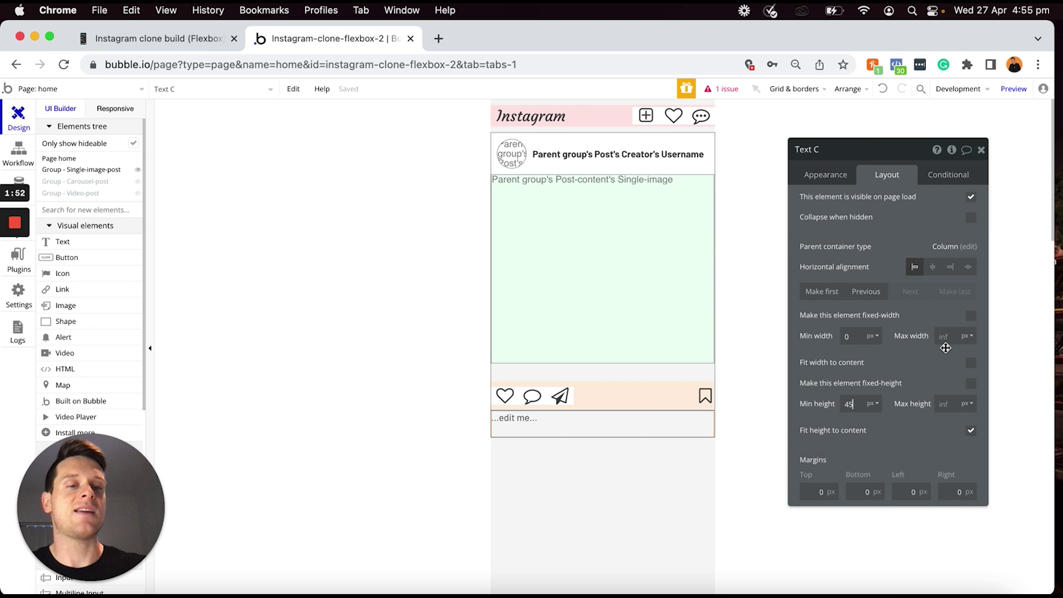
key(super+a)
text(0)
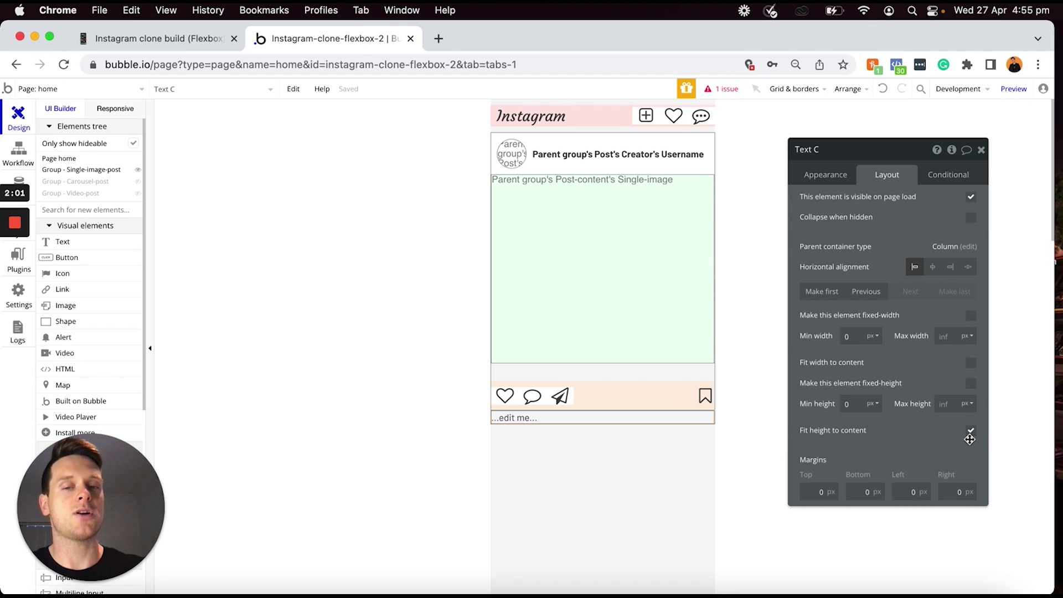
Give the text element top, left and right margins of 10 px
click(806, 490)
text(1)
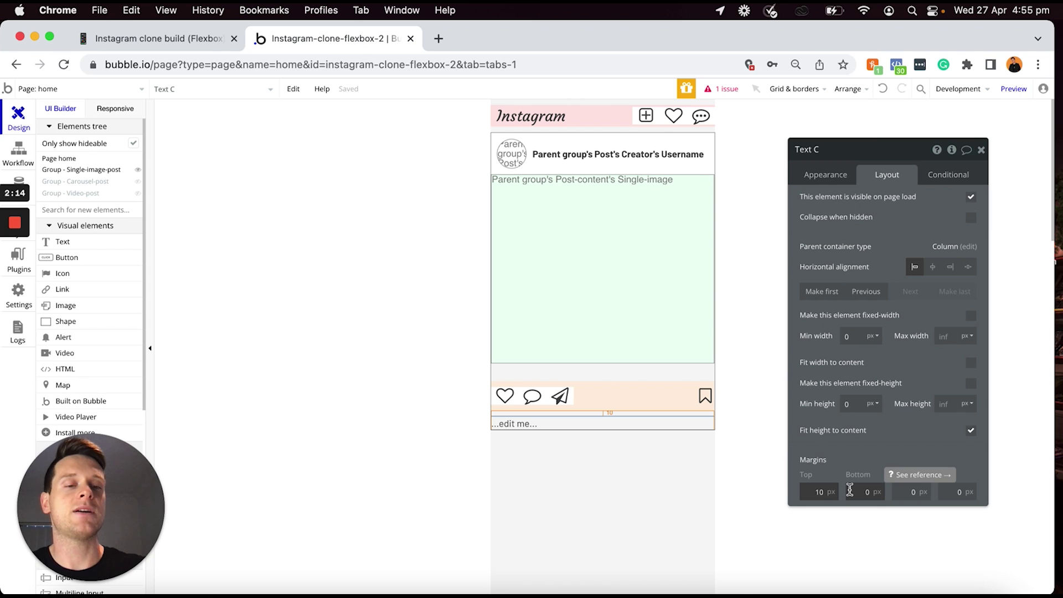
click(903, 490)
text(1)
click(950, 491)
text(1)
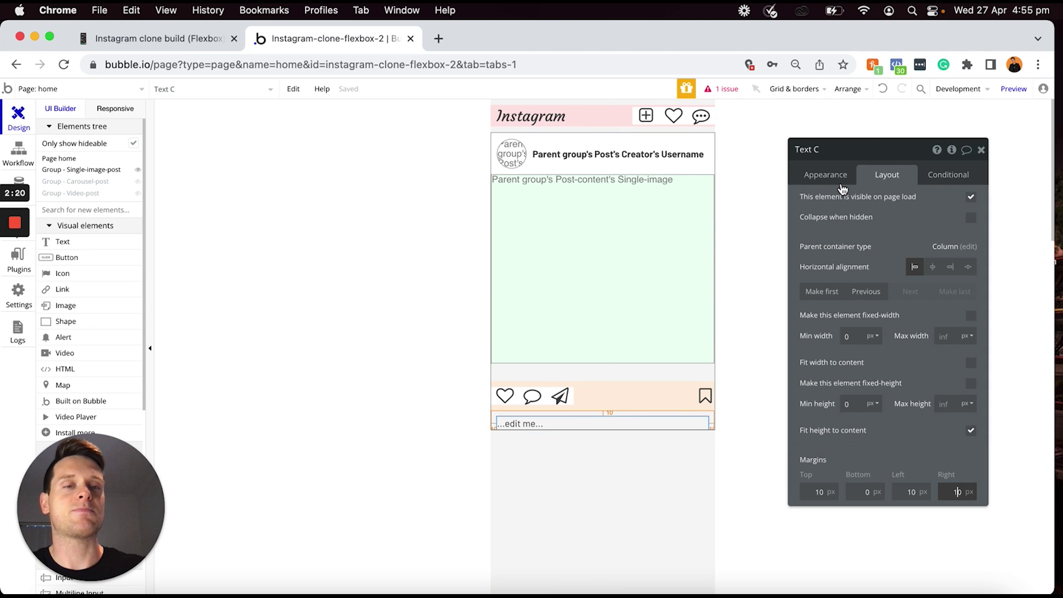
Set the text content to "Liked by" plus the dynamic value Current cell's Post's Likes:count, followed by "users"
click(835, 180)
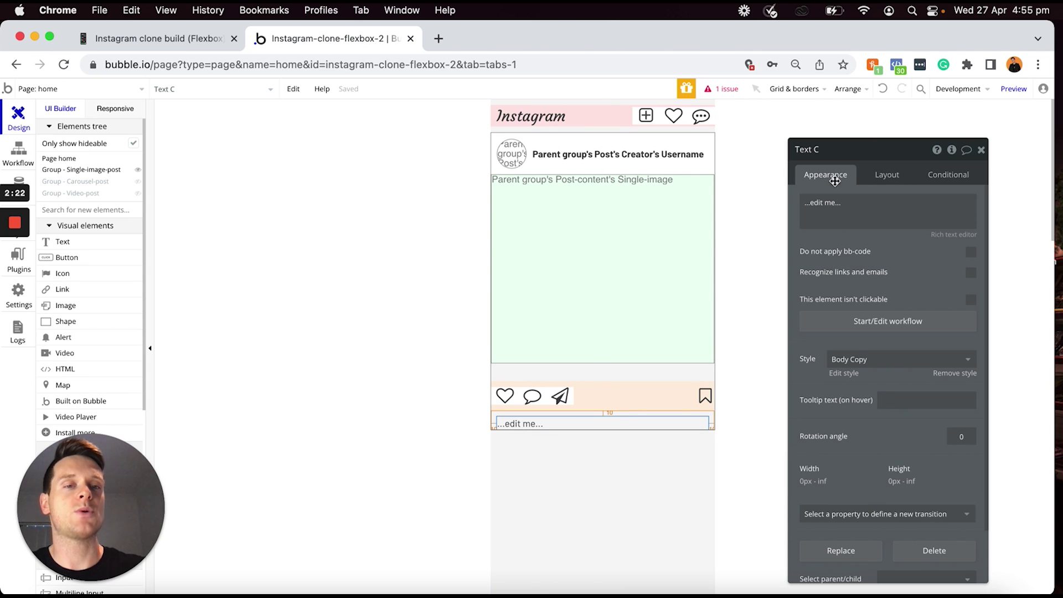
click(856, 206)
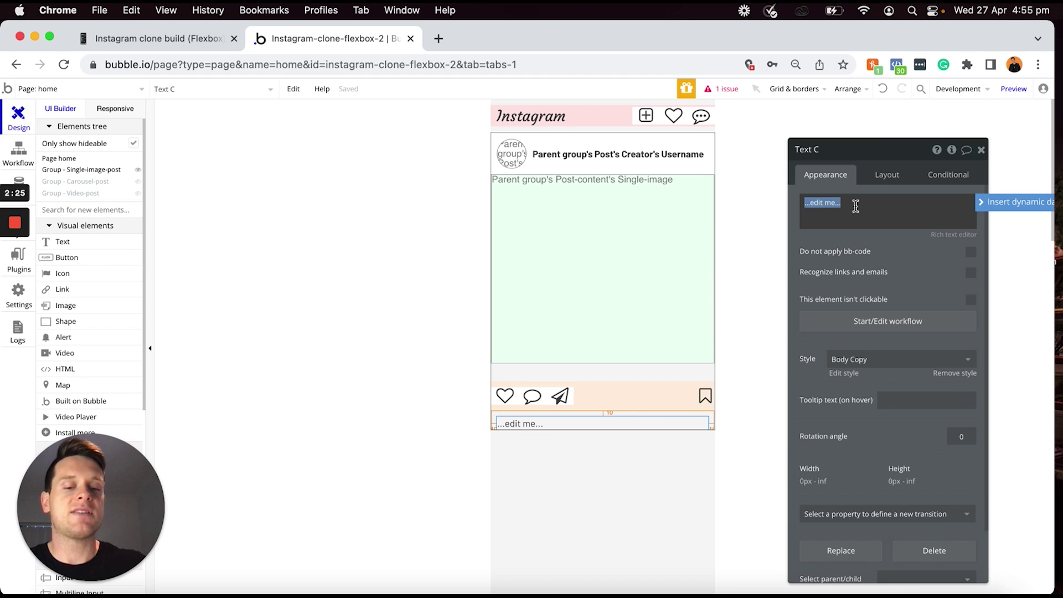
text(Liked by)
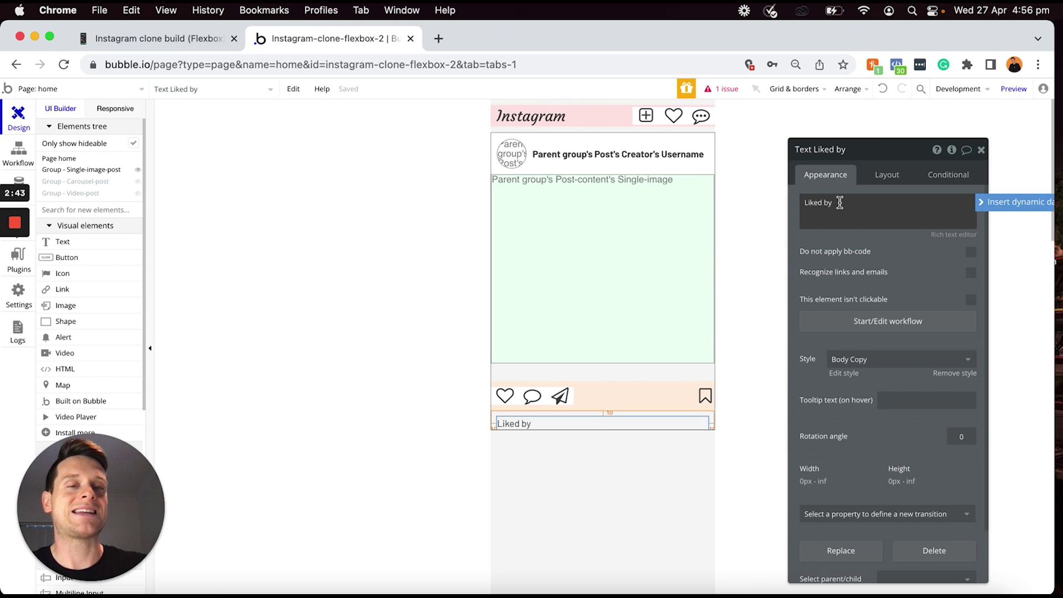
click(982, 209)
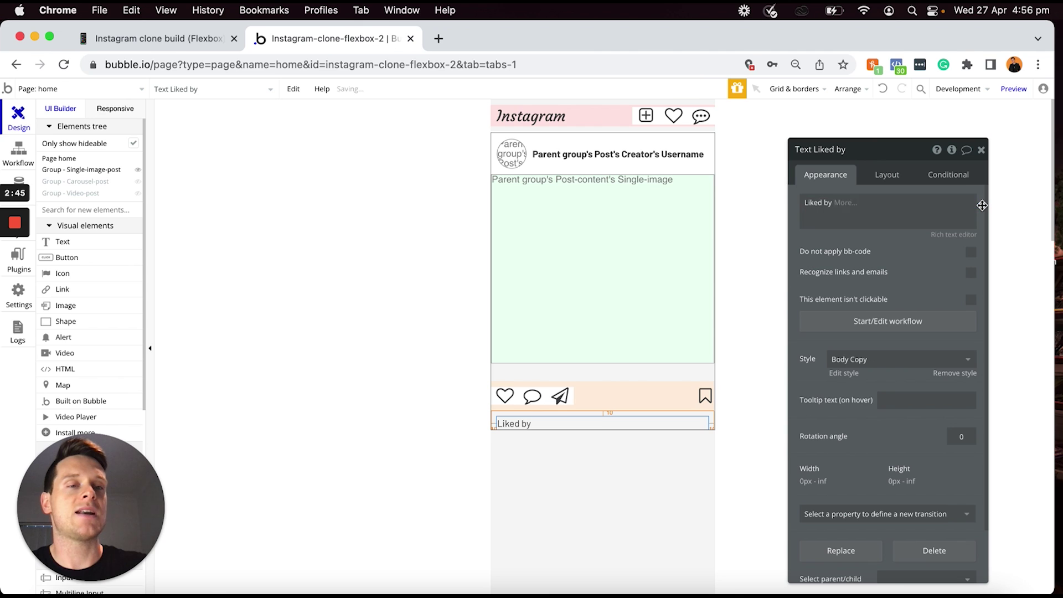
click(886, 243)
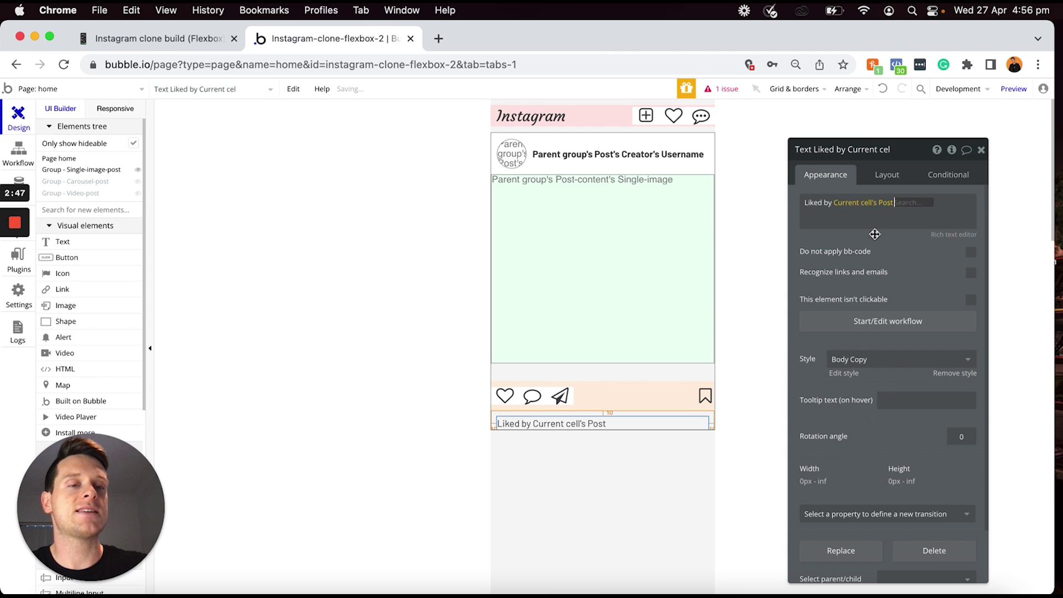
click(912, 306)
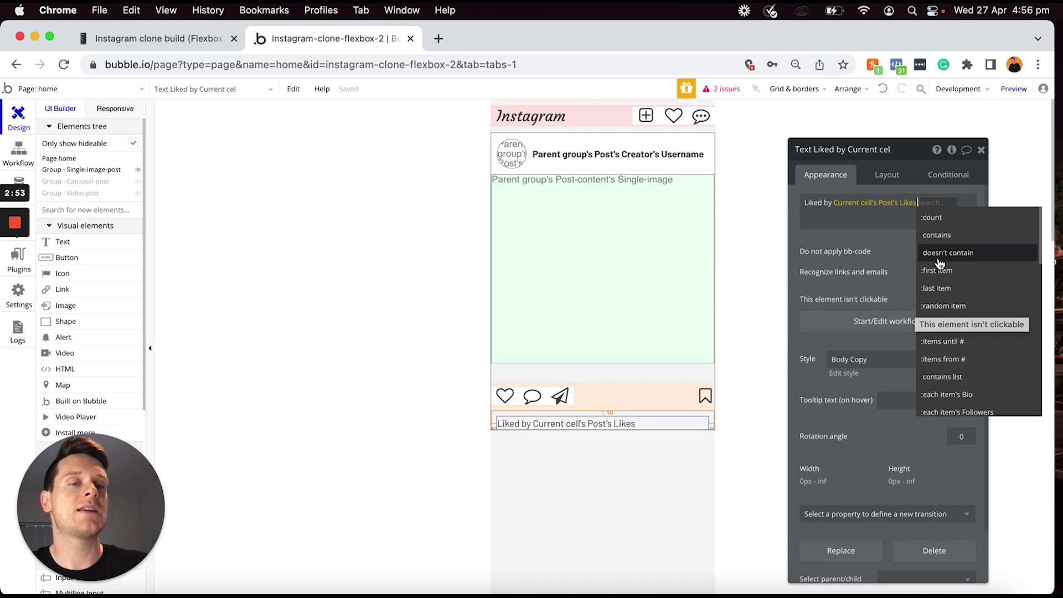
click(940, 222)
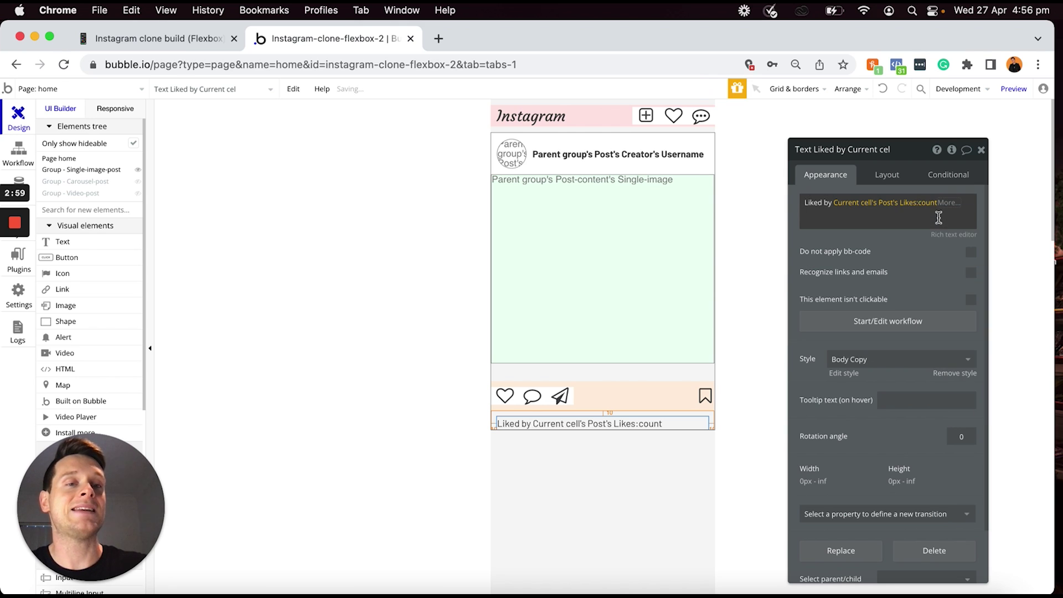
click(919, 223)
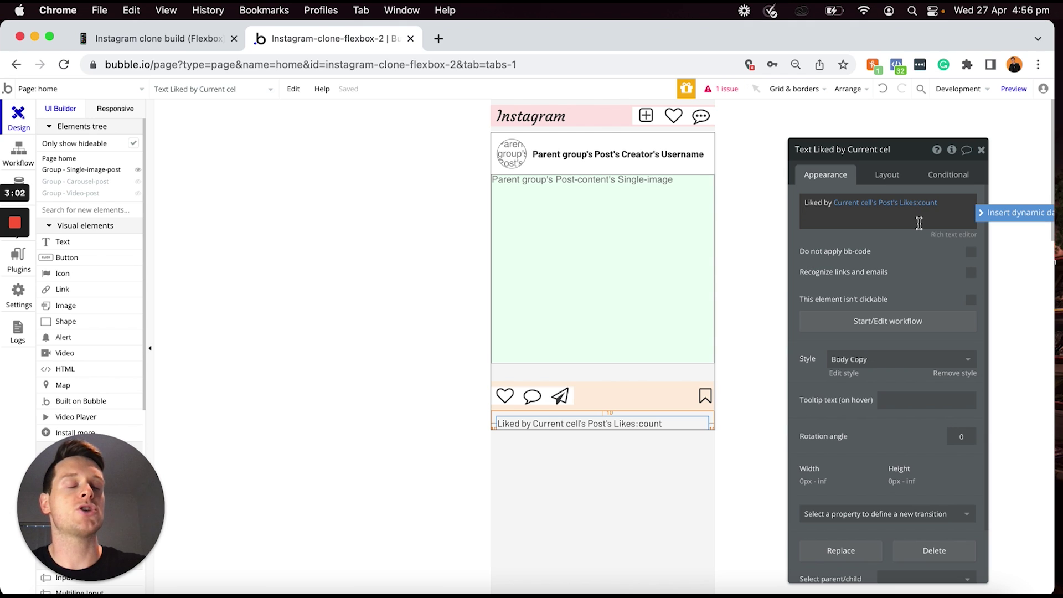
Bold the dynamic value Current cell's Post's Likes:count within the likes text using the rich text editor and save it
click(959, 235)
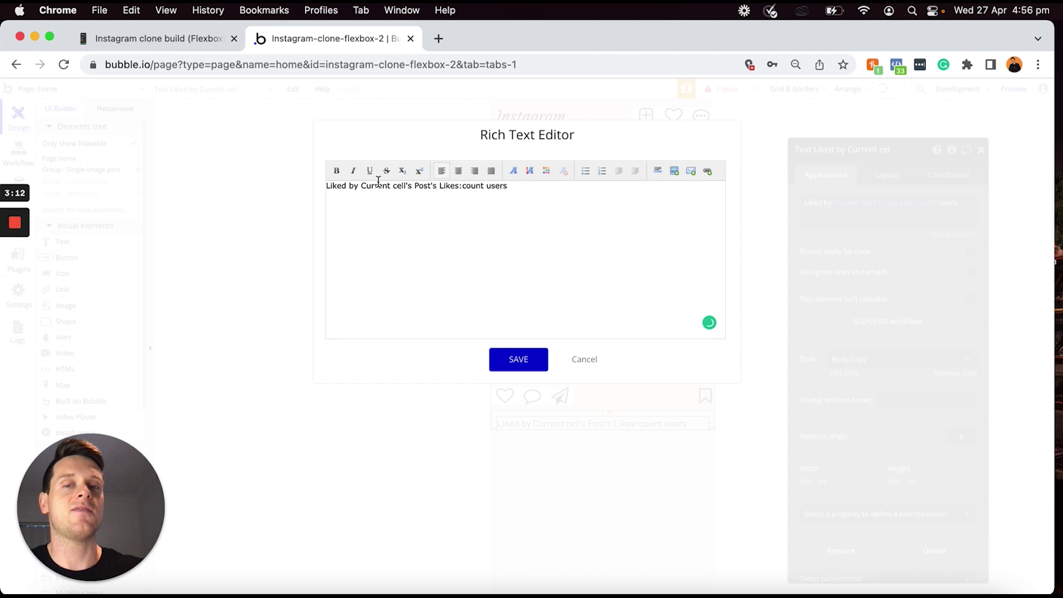
drag(483, 186, 363, 185)
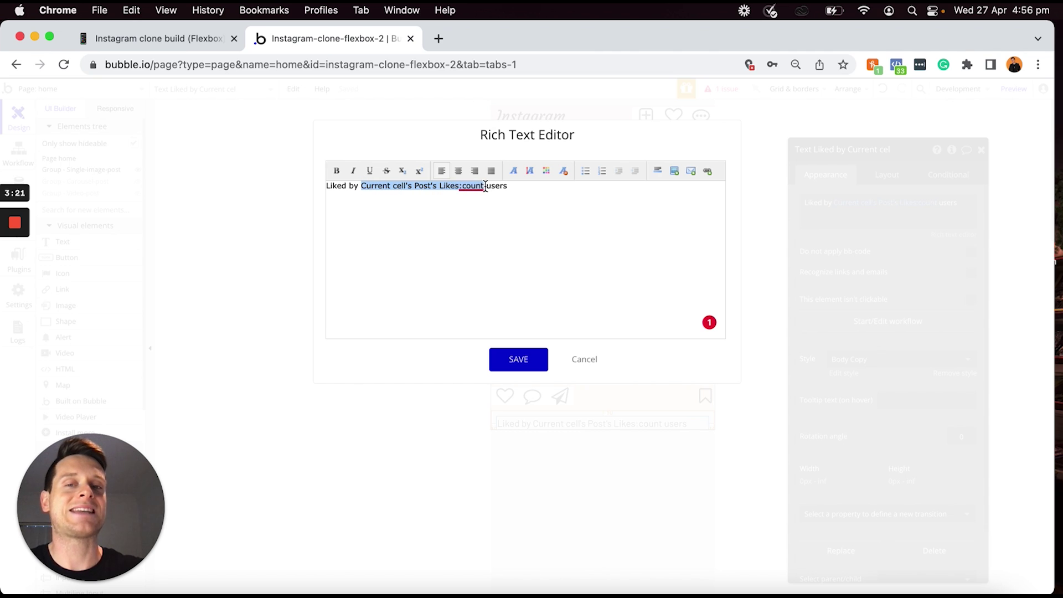
click(337, 171)
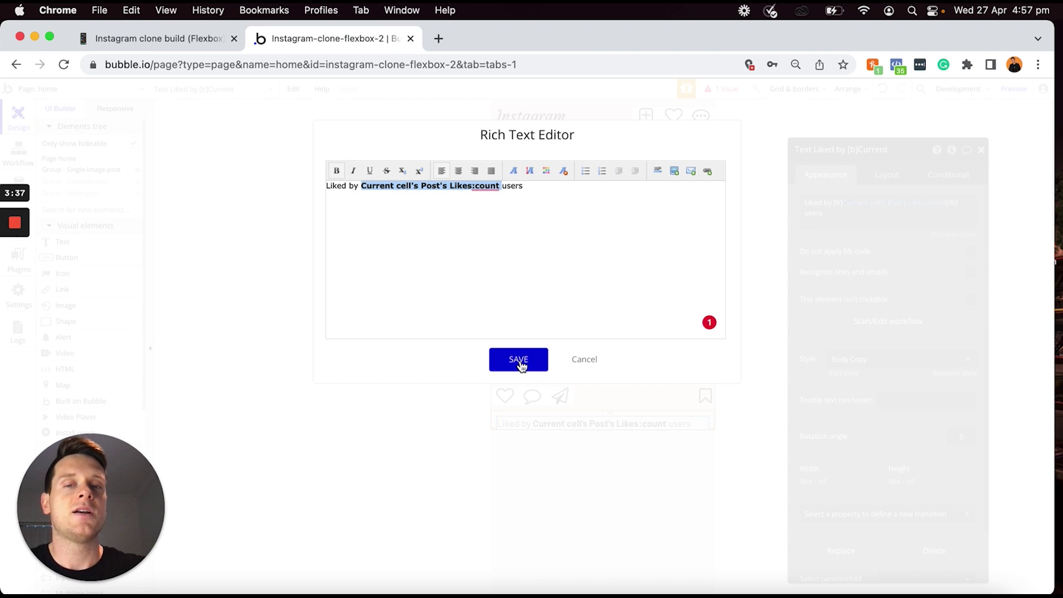
click(519, 361)
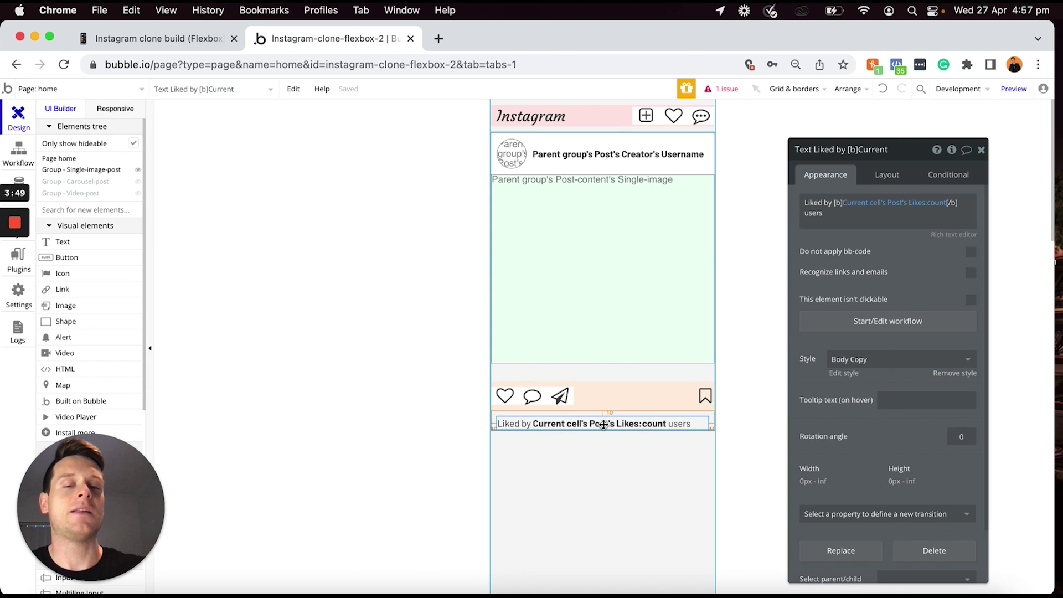
Duplicate the likes text directly below the original and clear all content from the copy
key(super+d)
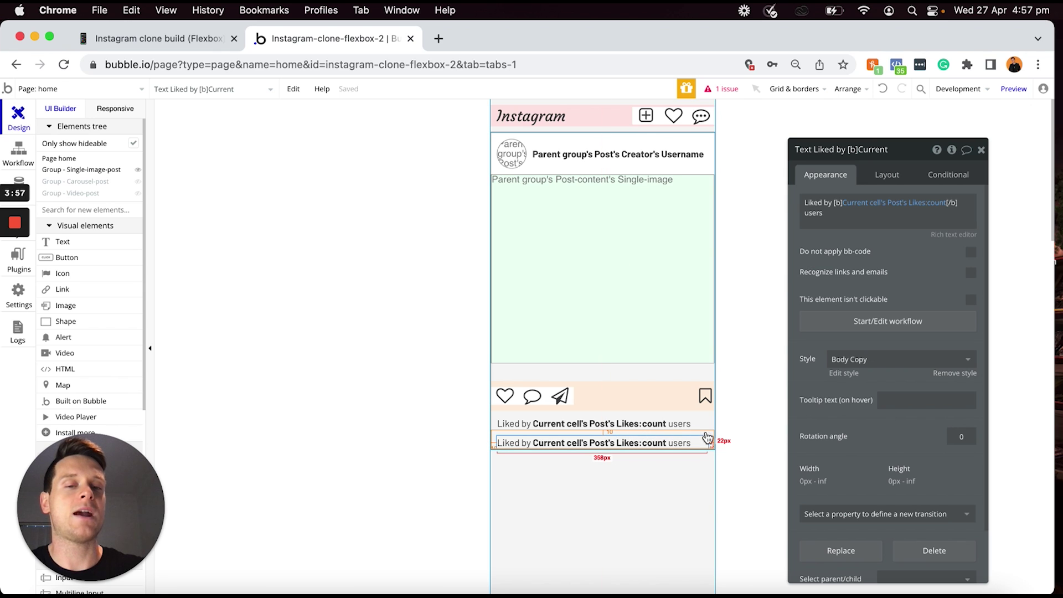
click(844, 218)
key(shift+Home)
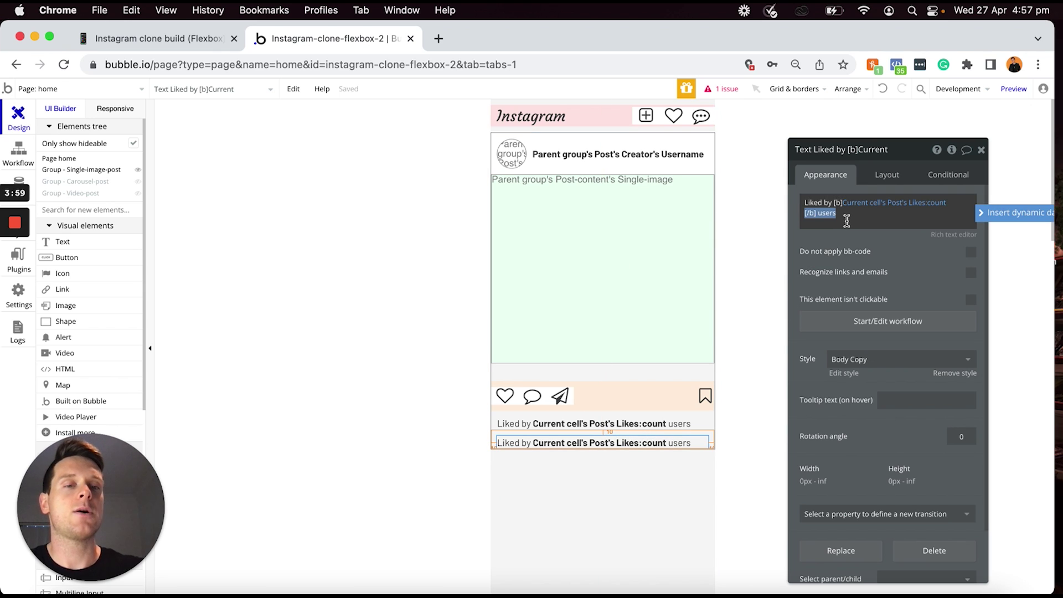
key(BackSpace)
key(BackSpace)
key(BackSpace)
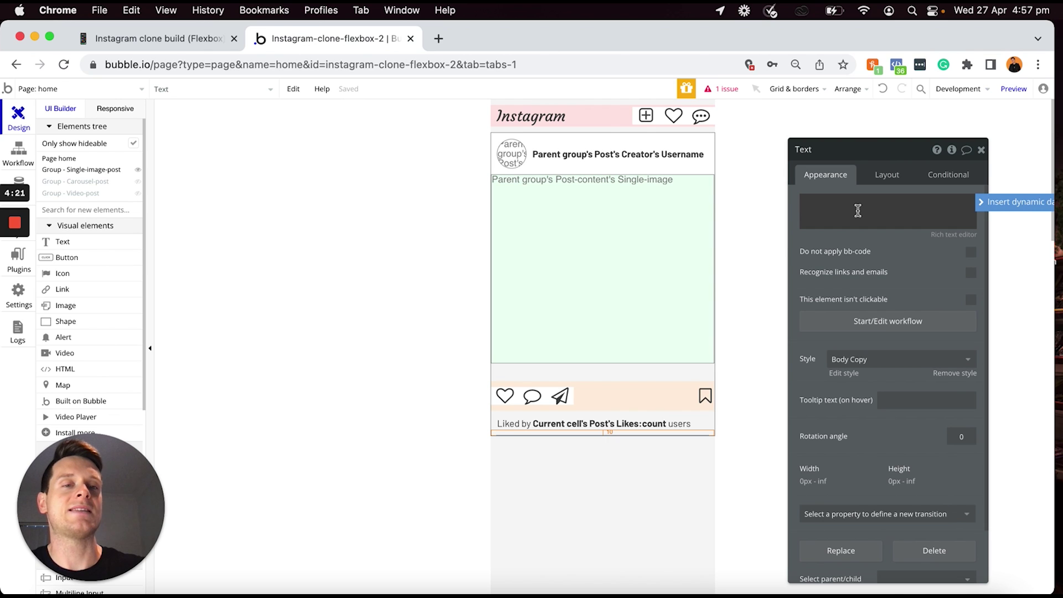
Insert the dynamic value Current cell's Post's Creator's Username into the empty text element
click(982, 203)
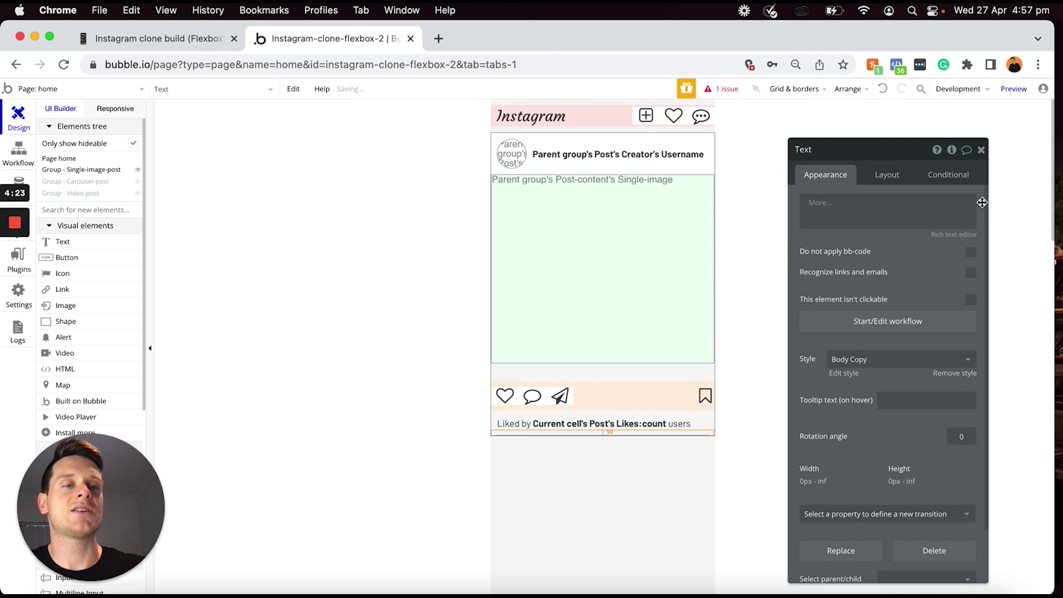
click(873, 235)
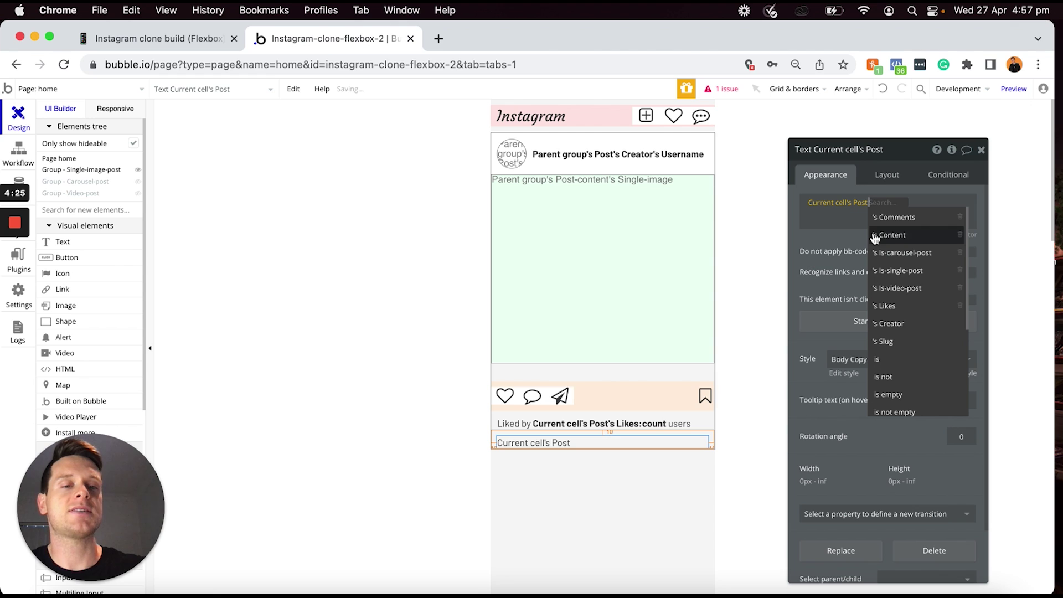
click(893, 324)
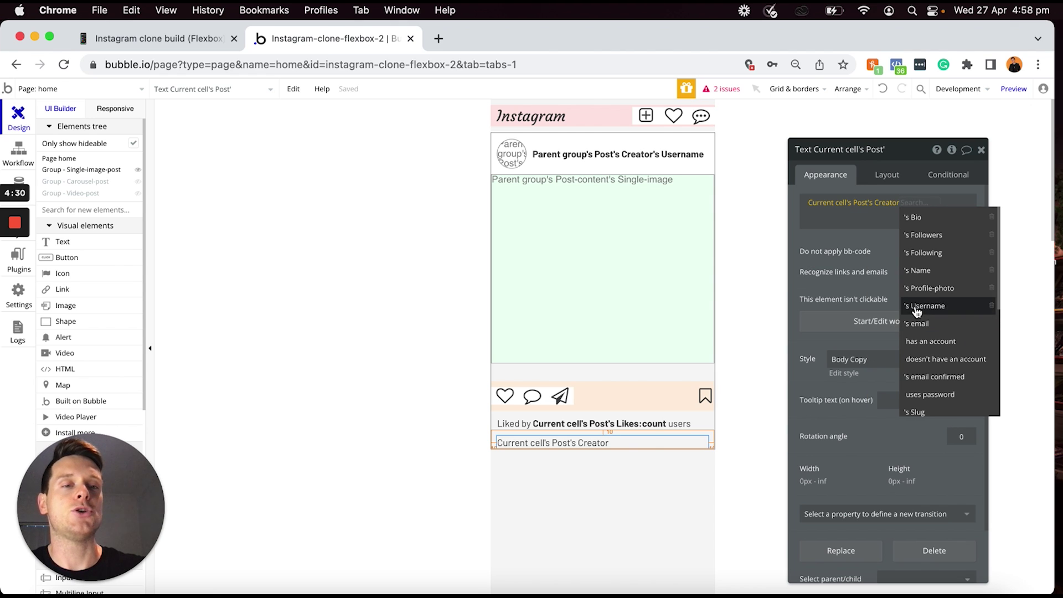
click(915, 305)
click(918, 220)
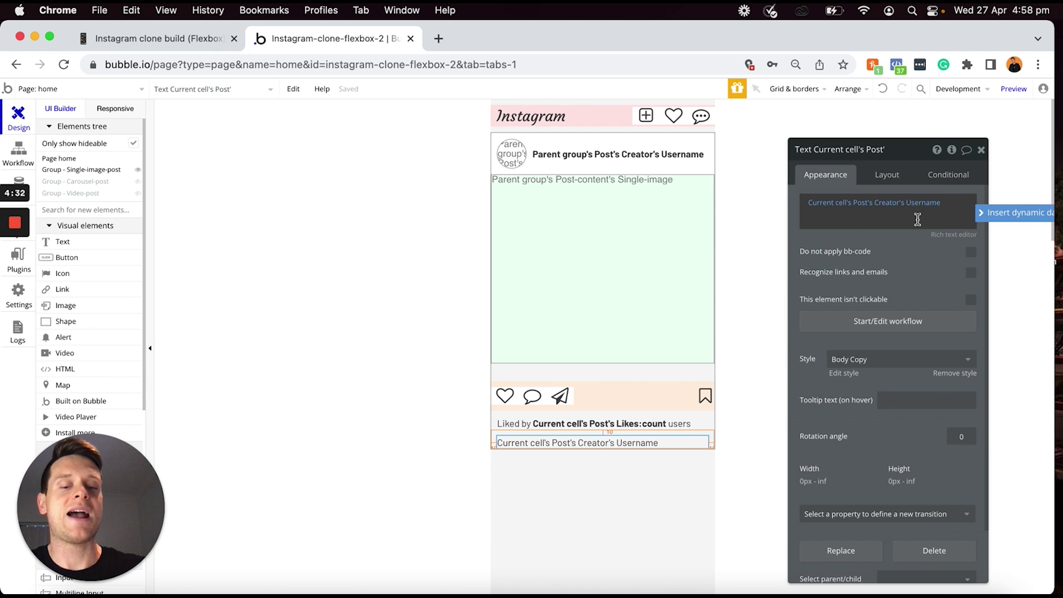
Append the dynamic value Current cell's Post's Content's Caption after the creator's username
click(986, 216)
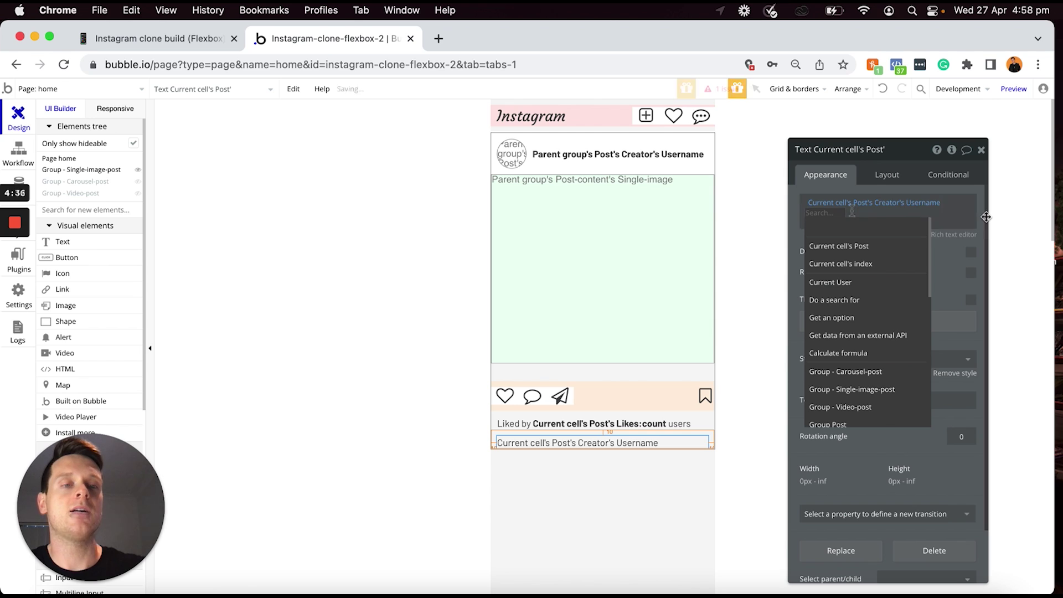
click(840, 248)
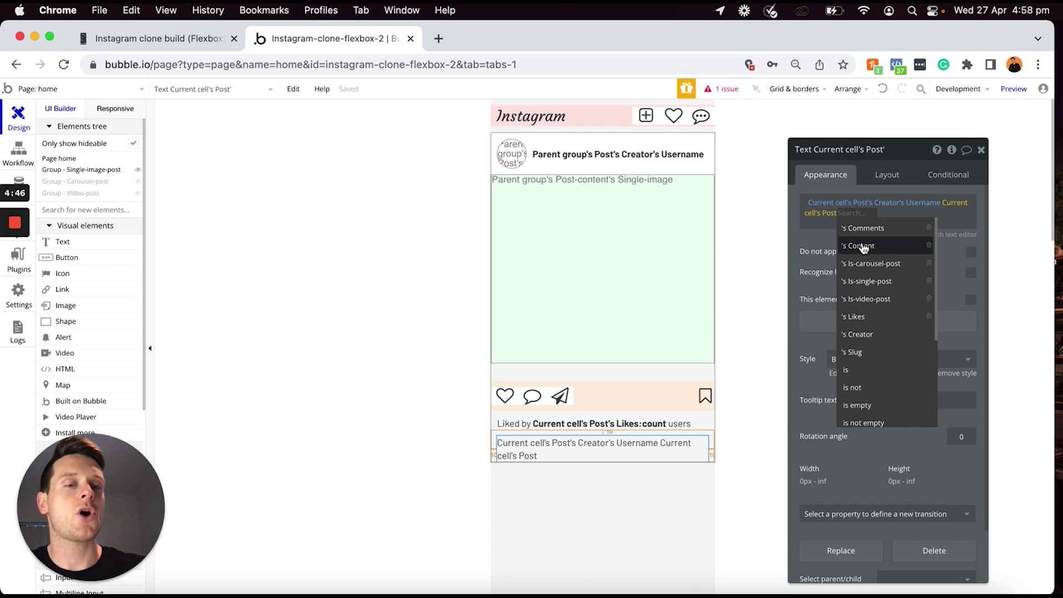
click(879, 248)
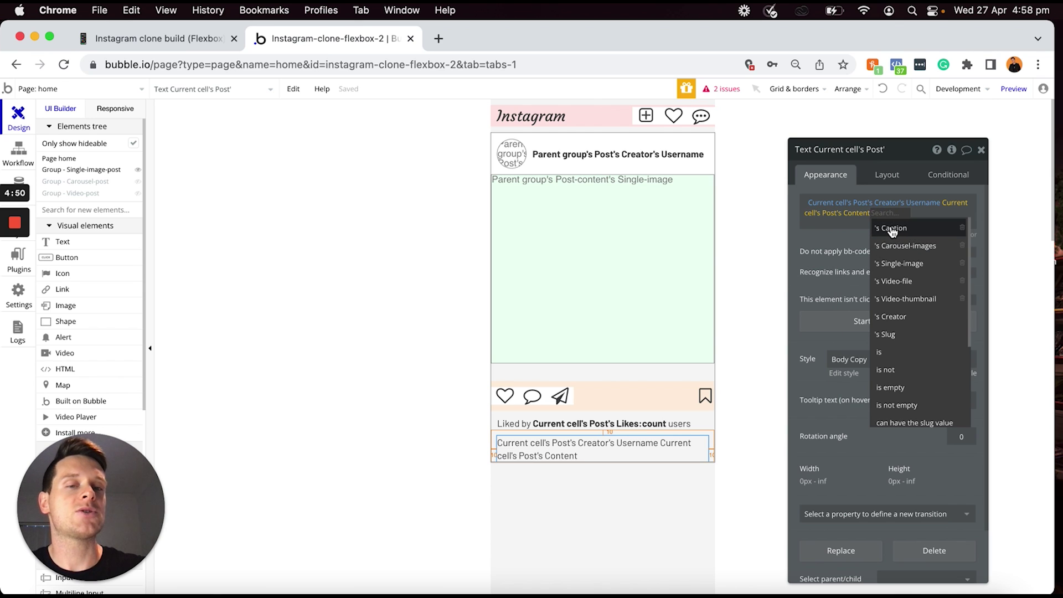
click(894, 229)
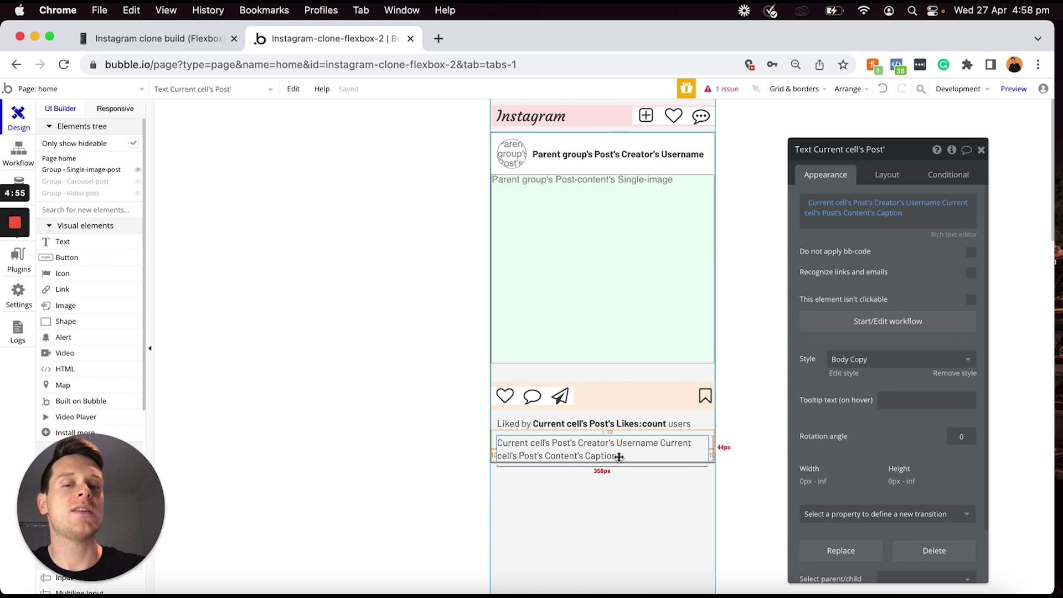
Bold the Creator's Username value in the caption text using the rich text editor and save it
click(935, 235)
click(482, 186)
key(shift+super+Left)
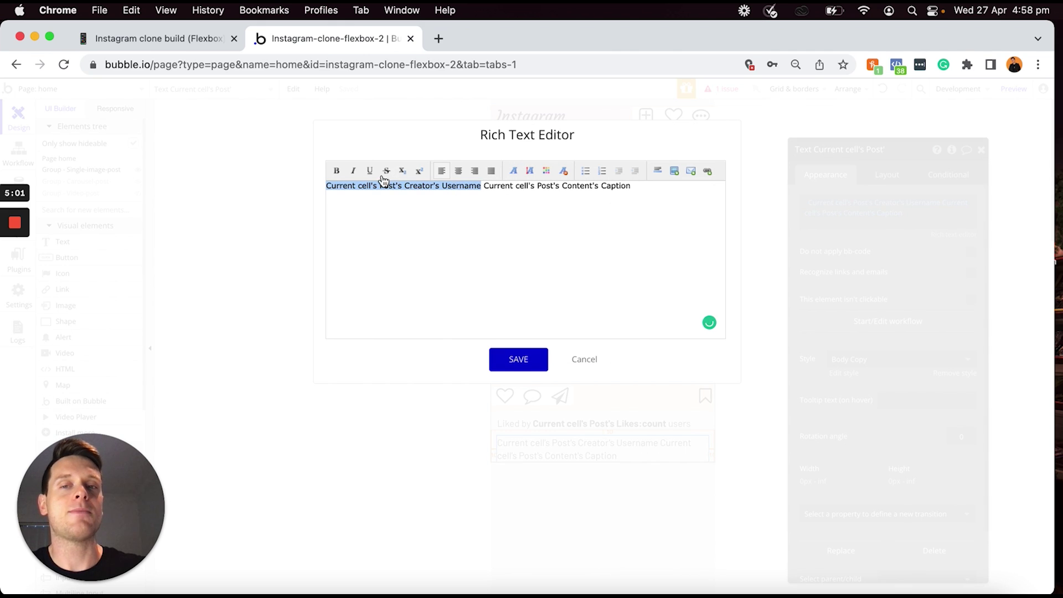
click(336, 171)
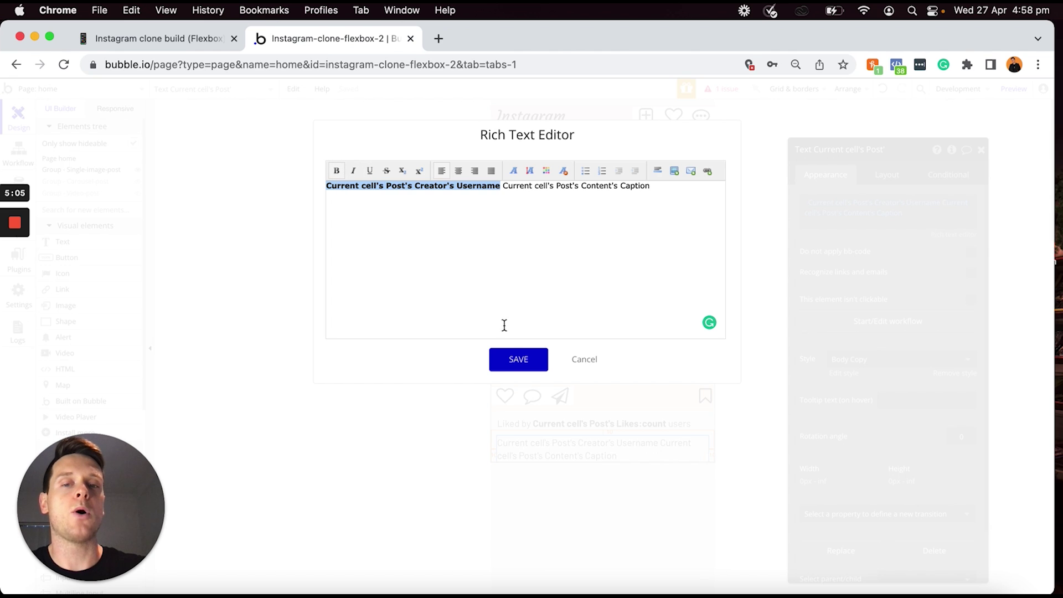
click(516, 362)
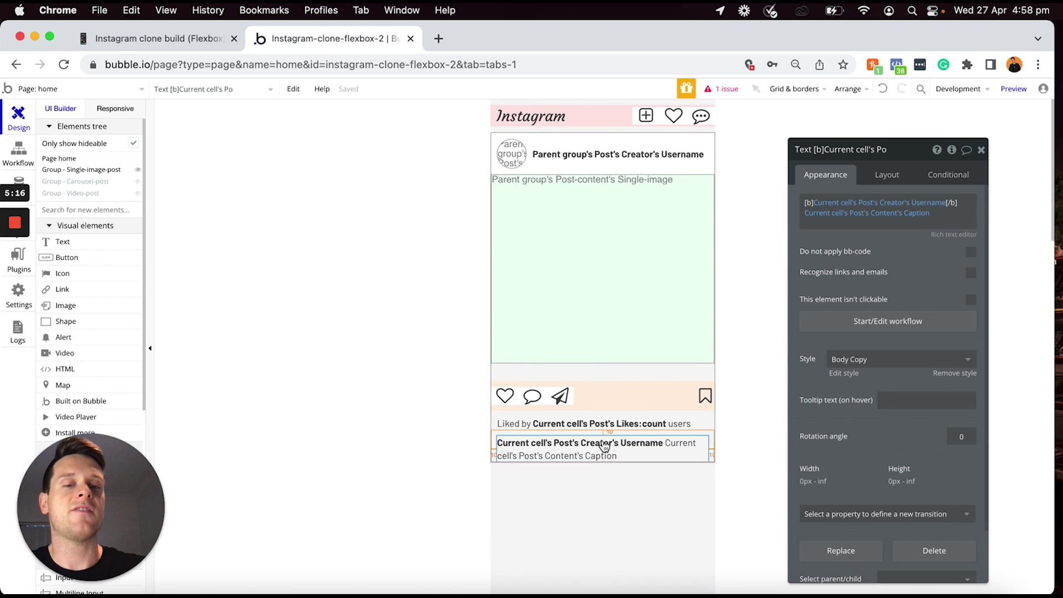
Copy the caption text, paste it below the original and replace the copy's content with "View all"
key(super+c)
key(super+v)
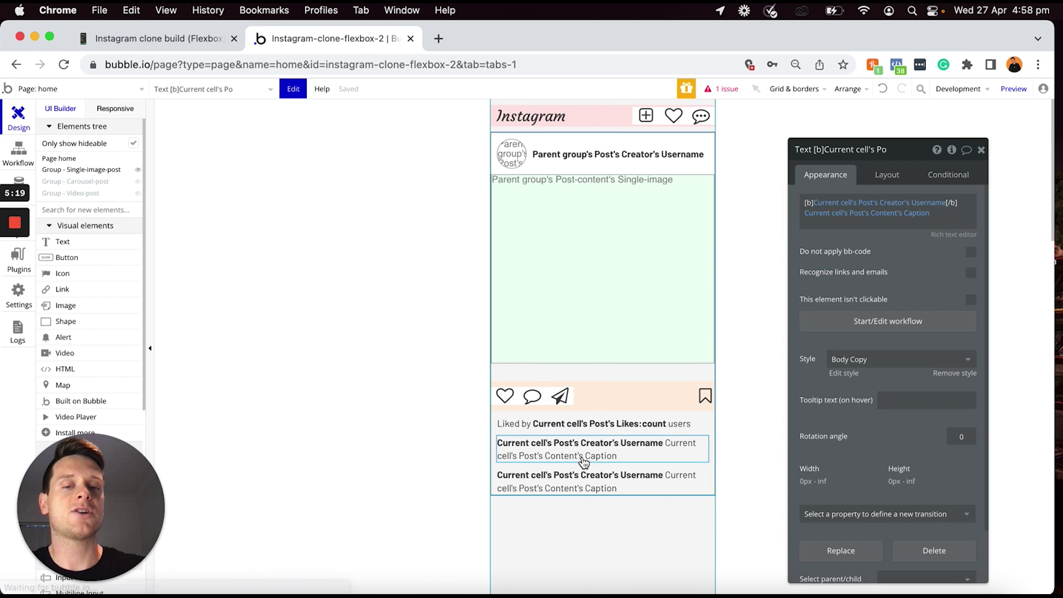
click(579, 481)
click(943, 221)
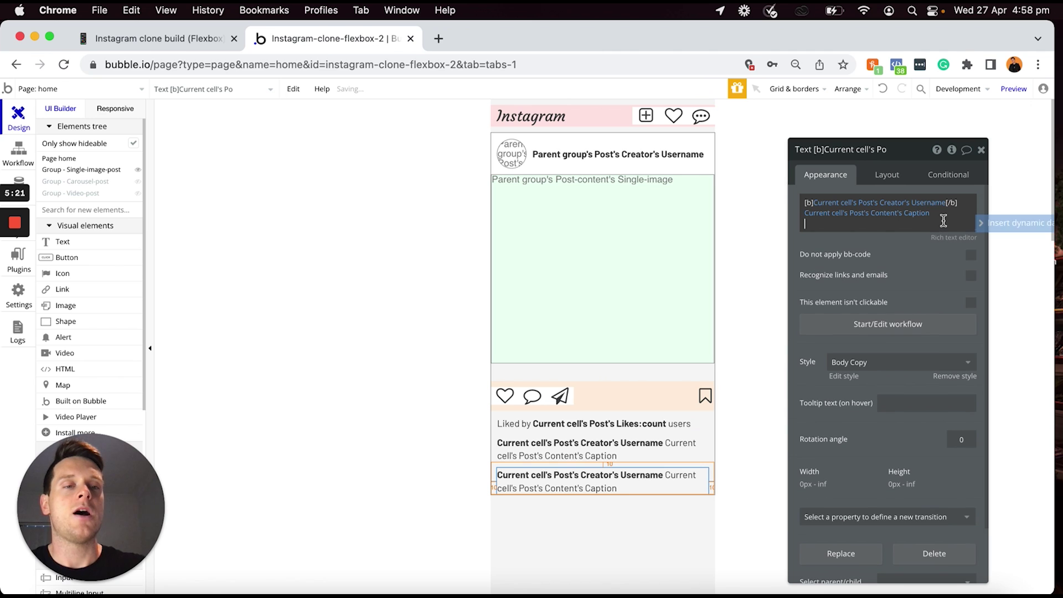
key(BackSpace)
key(BackSpace)
key(BackSpace)
key(BackSpace)
key(BackSpace)
key(BackSpace)
key(BackSpace)
key(BackSpace)
key(BackSpace)
key(BackSpace)
key(BackSpace)
key(BackSpace)
key(BackSpace)
key(BackSpace)
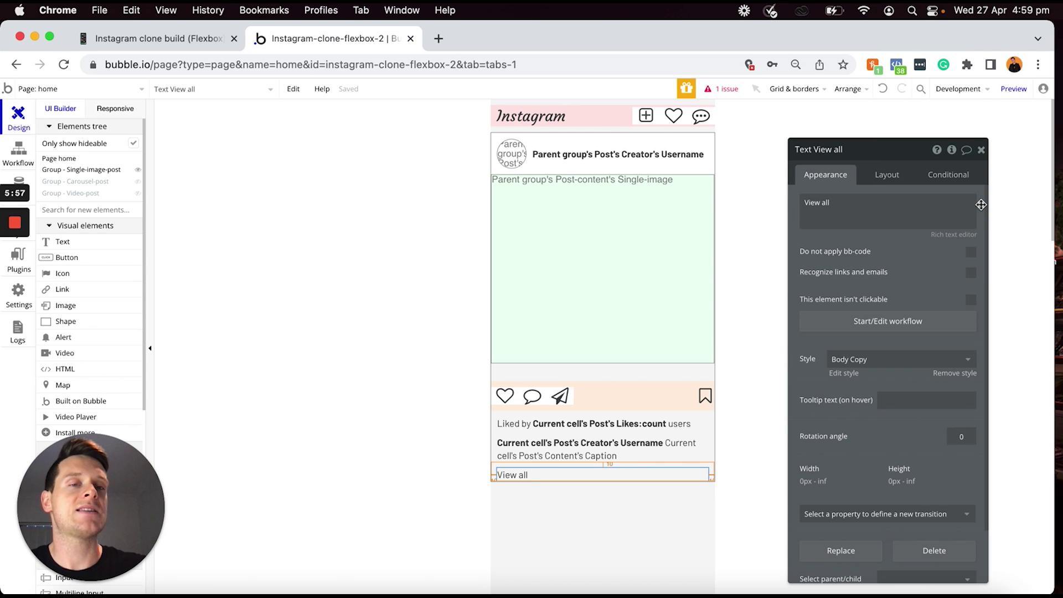
Insert a dynamic "Do a search for" expression after "View all" and set its type to Comment
click(938, 207)
key(Right)
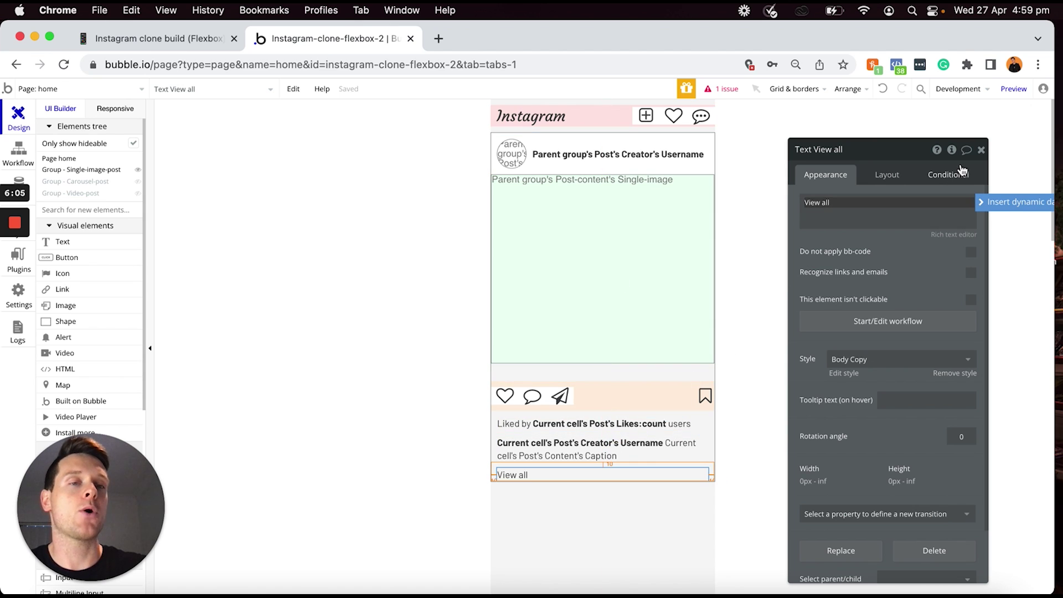
click(989, 202)
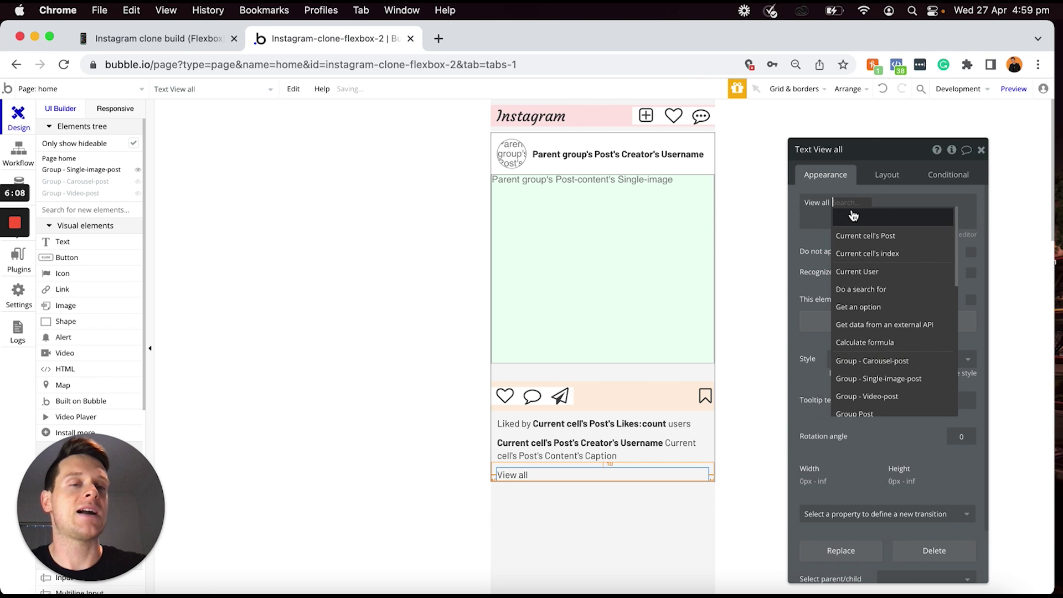
click(868, 290)
click(757, 177)
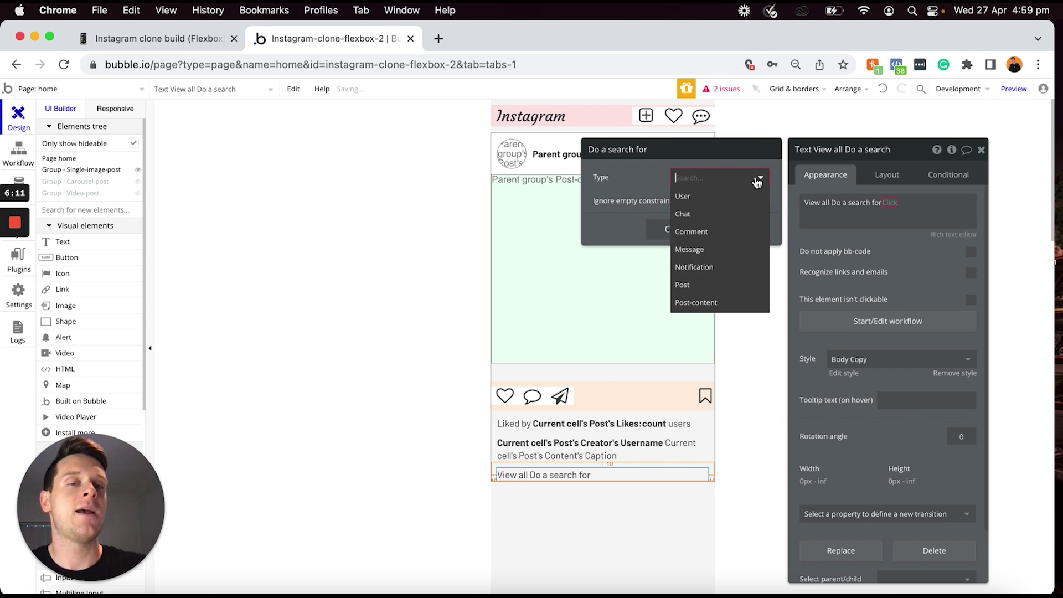
click(713, 232)
Constrain the comment search to OG-post = Current cell's Post
click(632, 212)
click(602, 204)
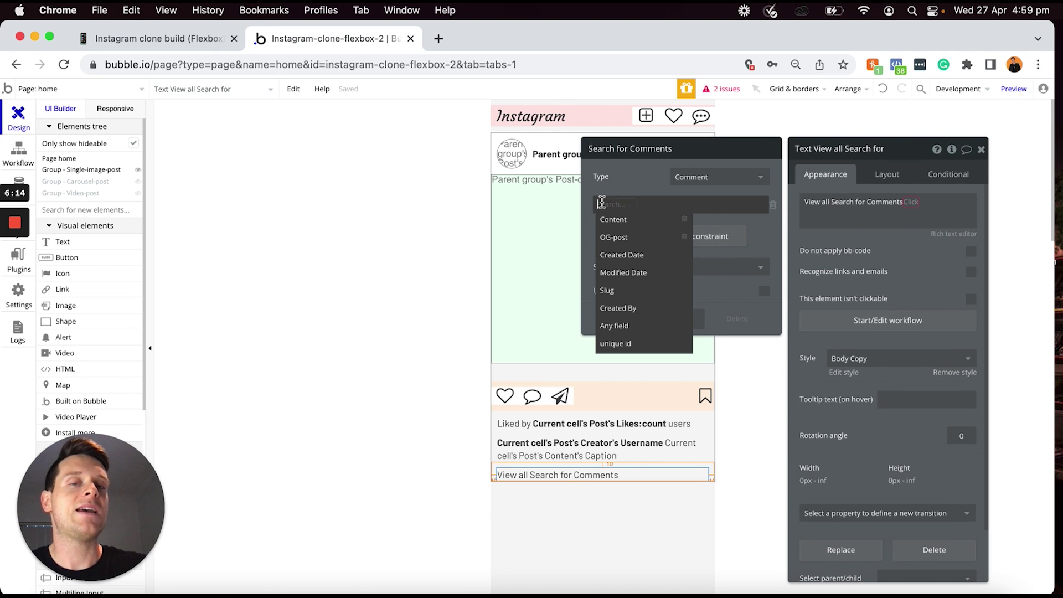
click(628, 239)
click(636, 209)
click(643, 221)
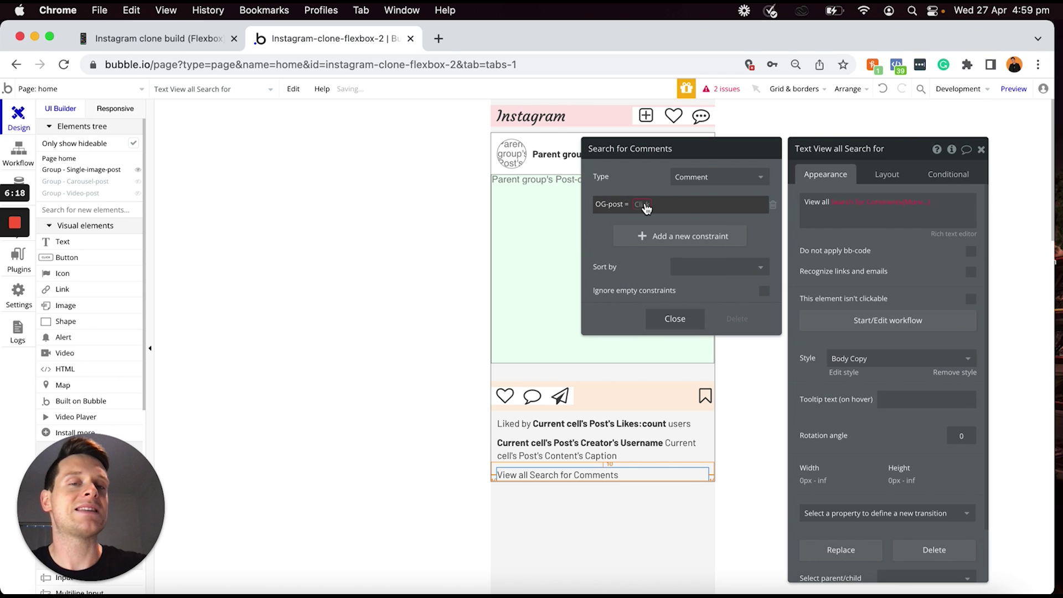
click(643, 205)
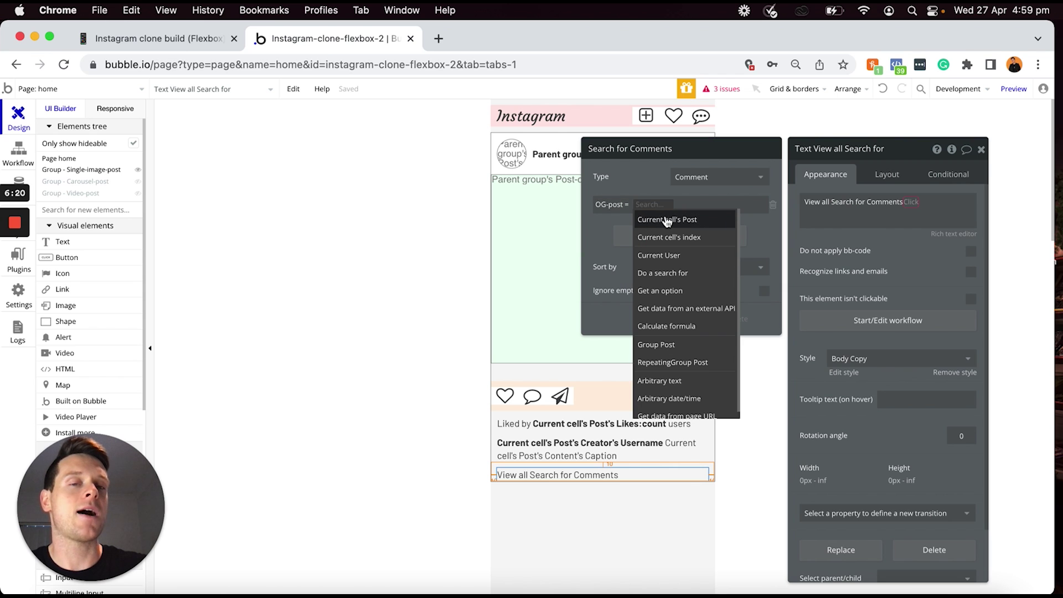
click(667, 220)
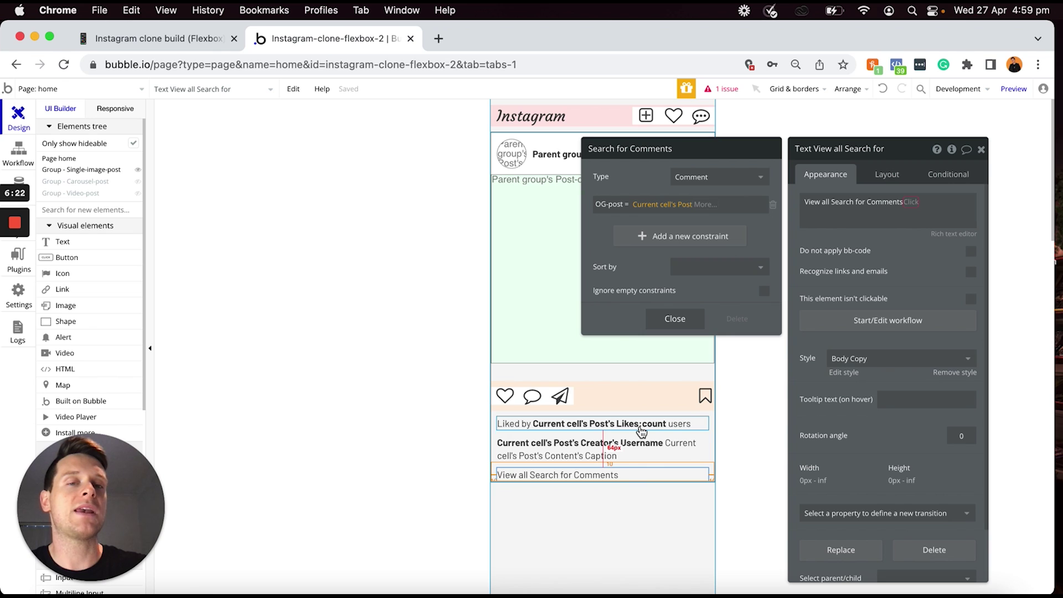
Extend the comment search with :count and add the word "comments" after it
click(914, 203)
click(917, 206)
click(917, 206)
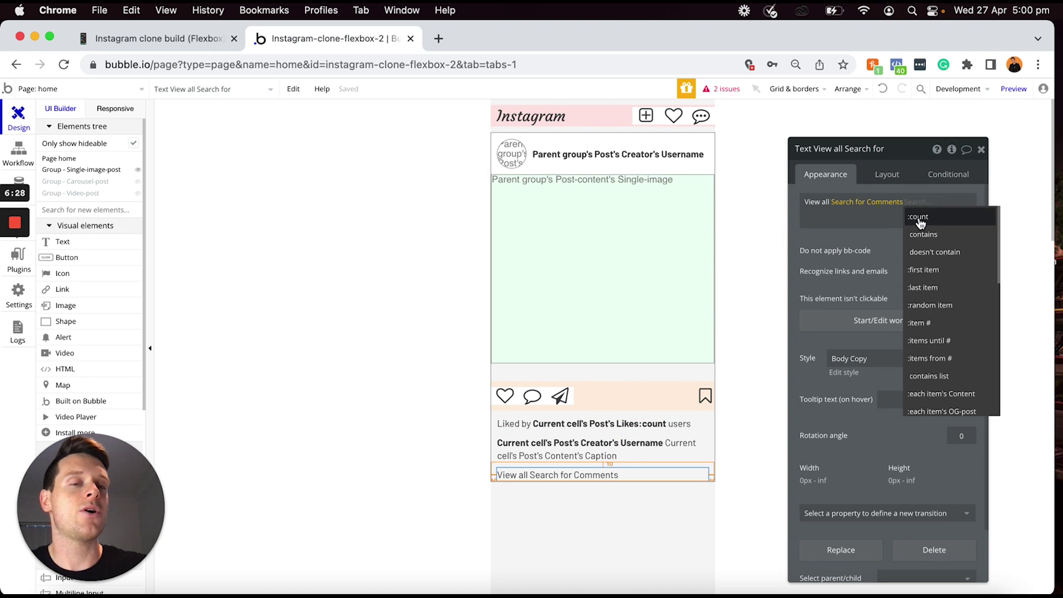
click(920, 221)
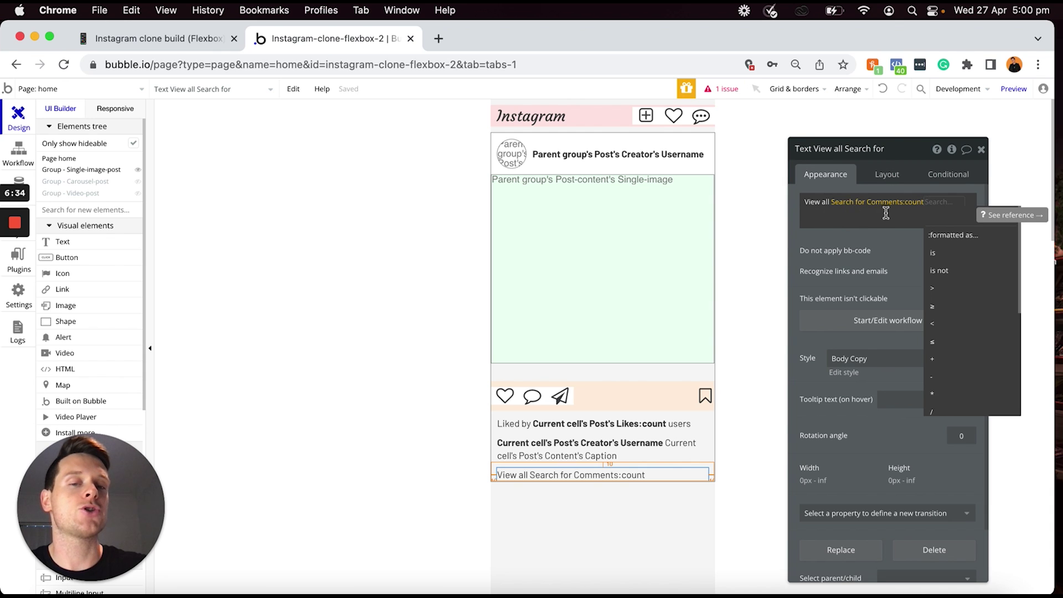
click(856, 216)
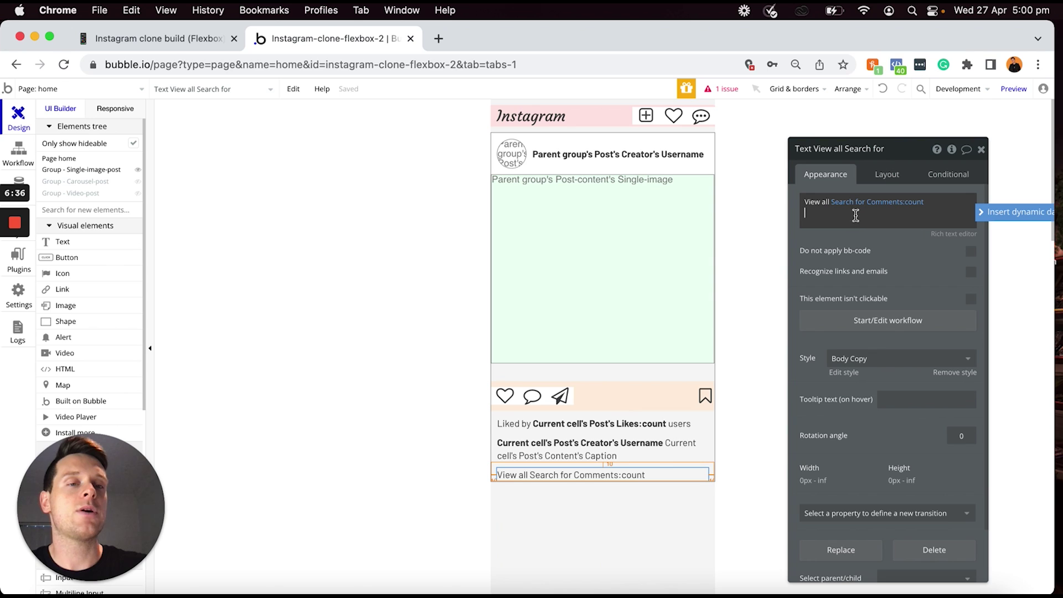
text(omments)
click(805, 213)
text(comments)
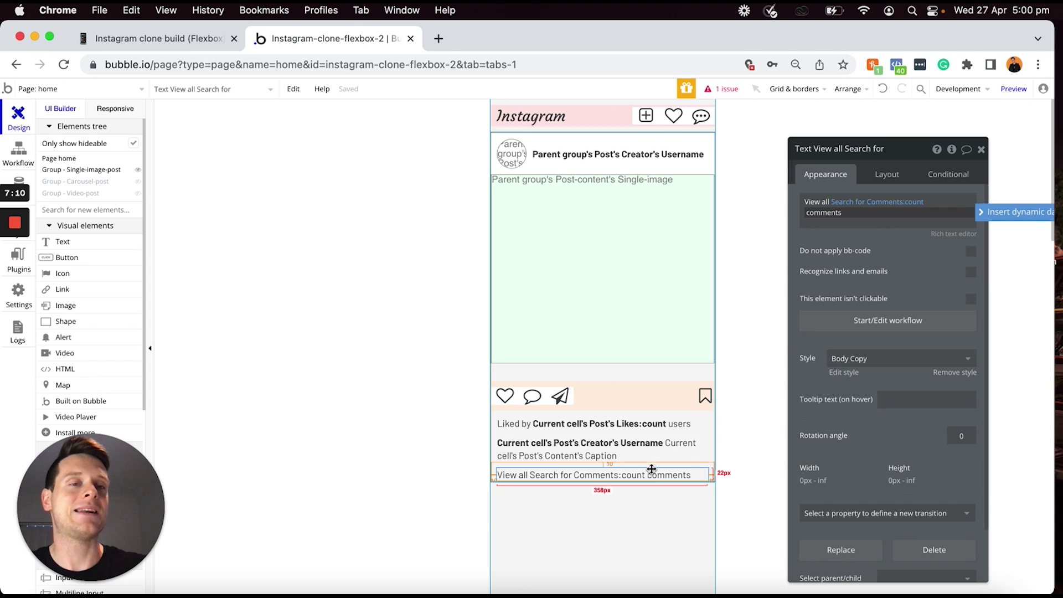
Make the "View all" comments text not visible on page load and set it to collapse when hidden
click(887, 175)
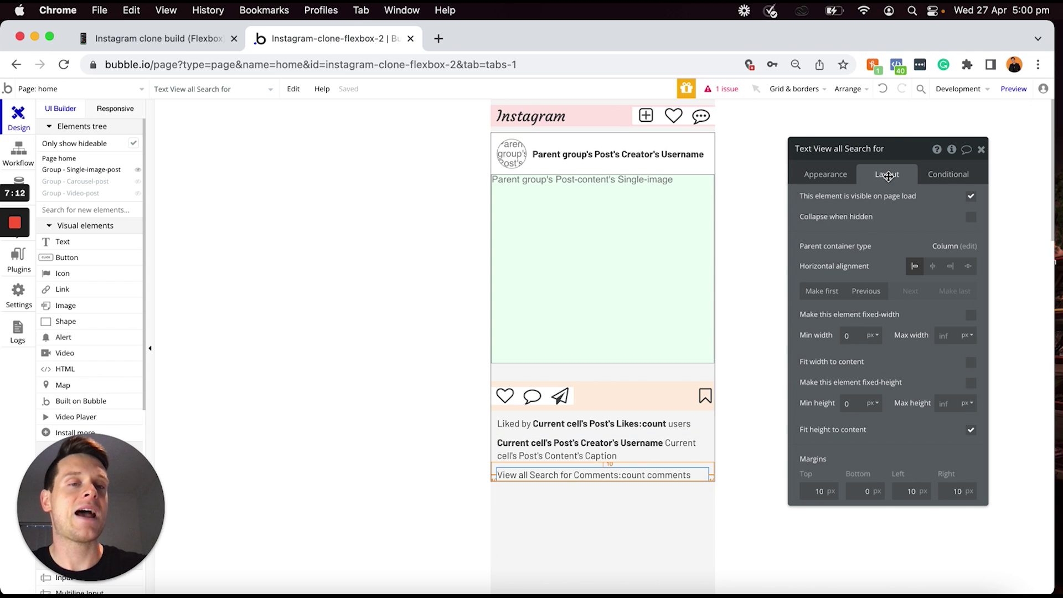
click(972, 200)
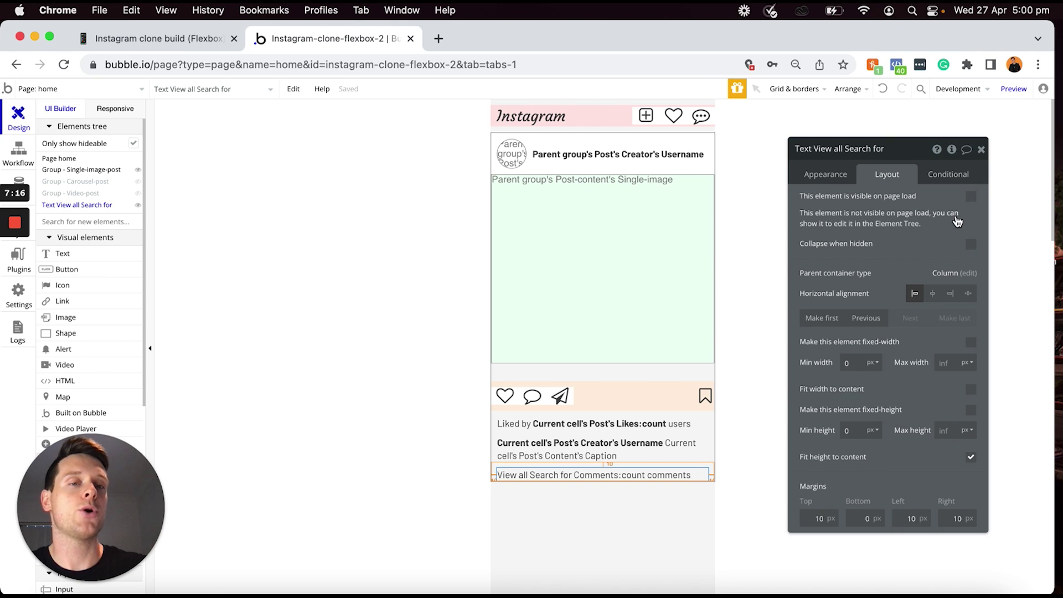
click(972, 245)
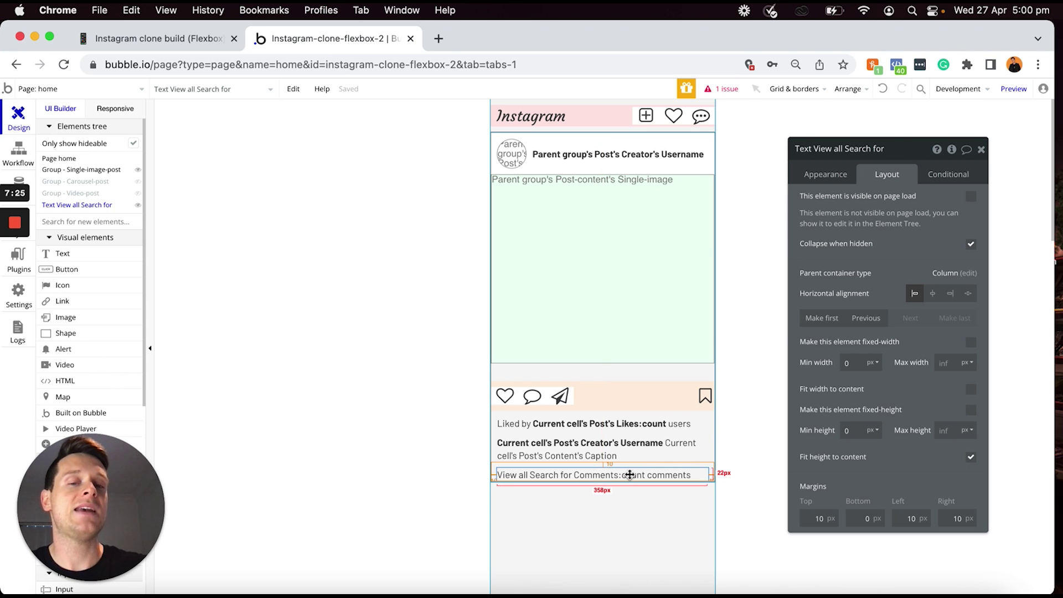
Add a condition to the "View all" comments text that starts with a "Do a search for" expression of type Comment
click(942, 174)
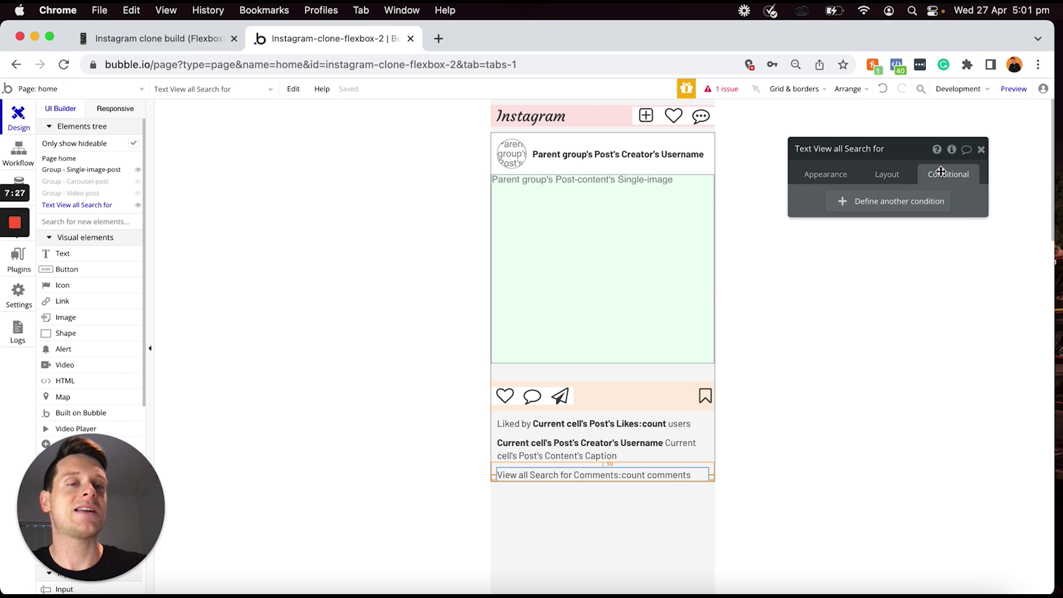
click(863, 208)
click(836, 208)
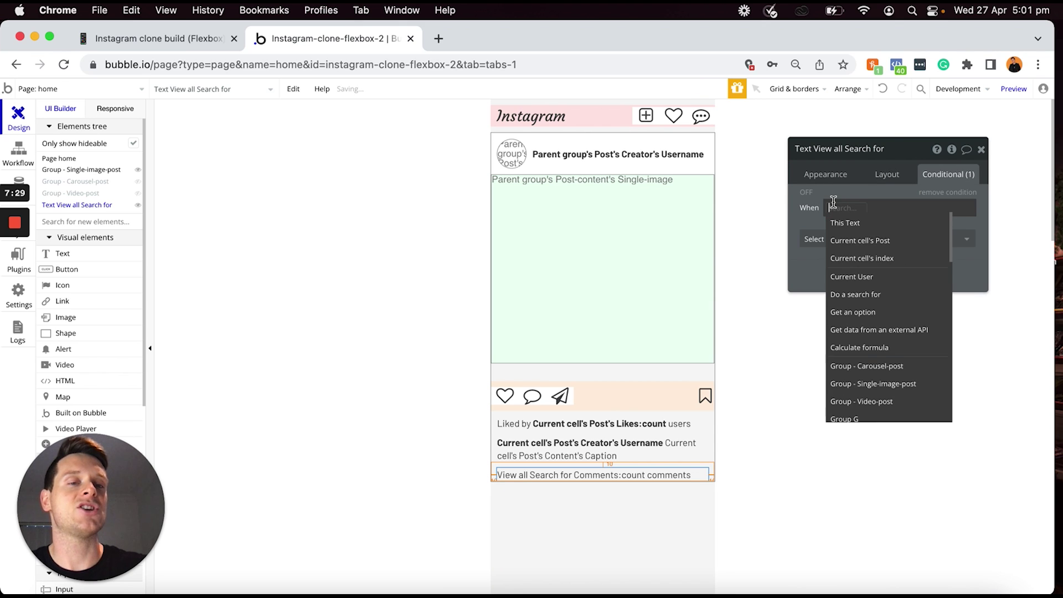
click(859, 295)
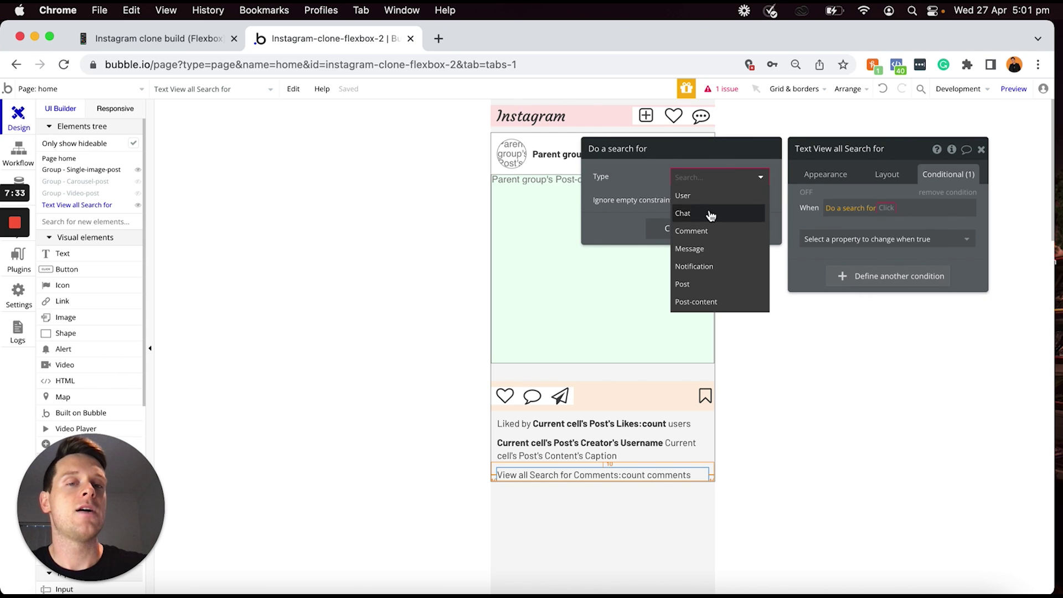
click(703, 231)
Constrain the condition's comment search to OG-post = Current cell's Post
click(640, 211)
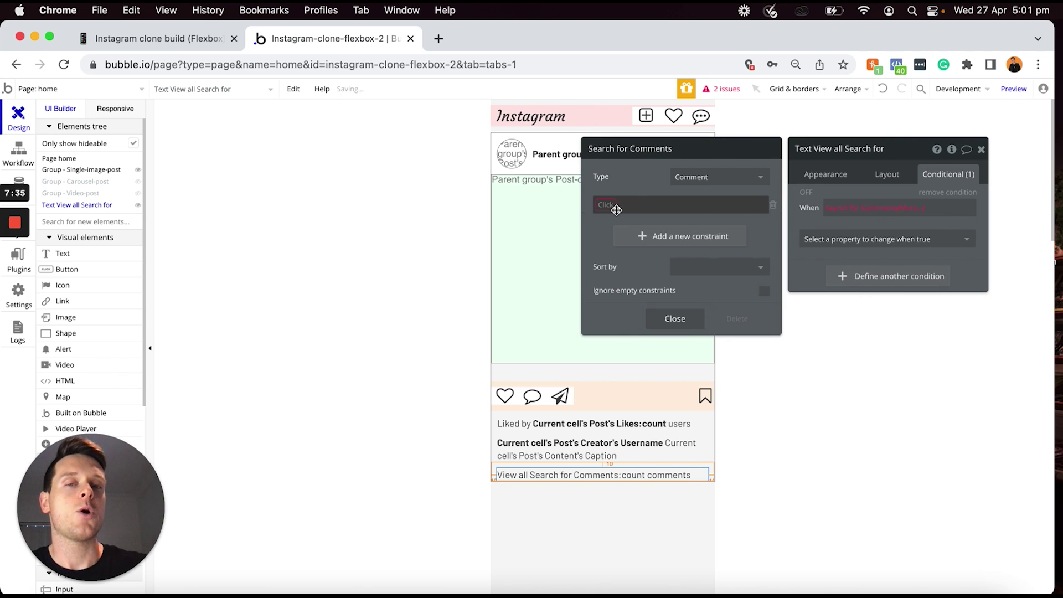
click(617, 210)
click(614, 237)
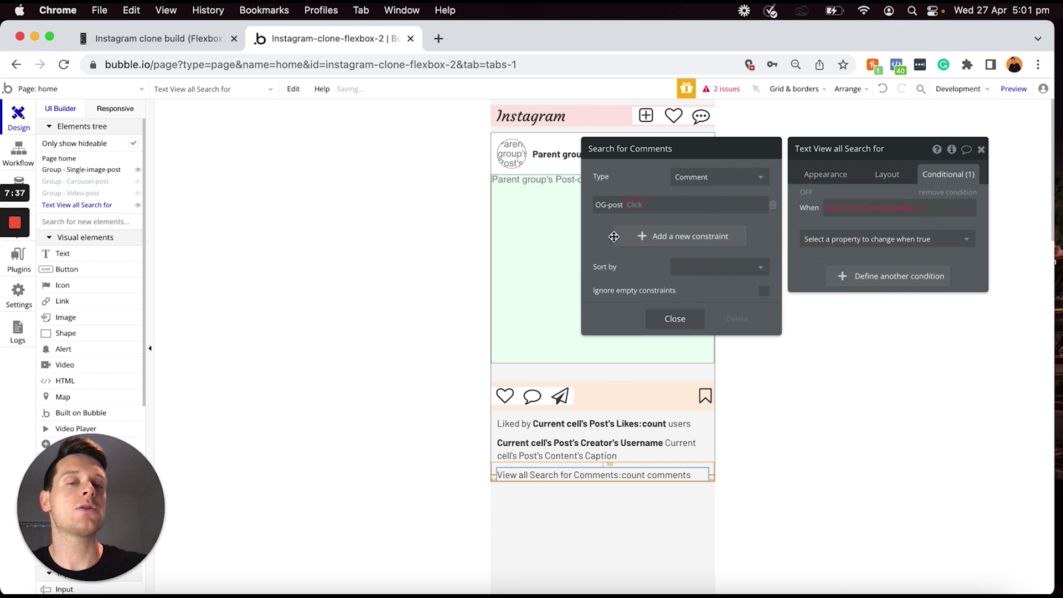
click(633, 205)
click(637, 215)
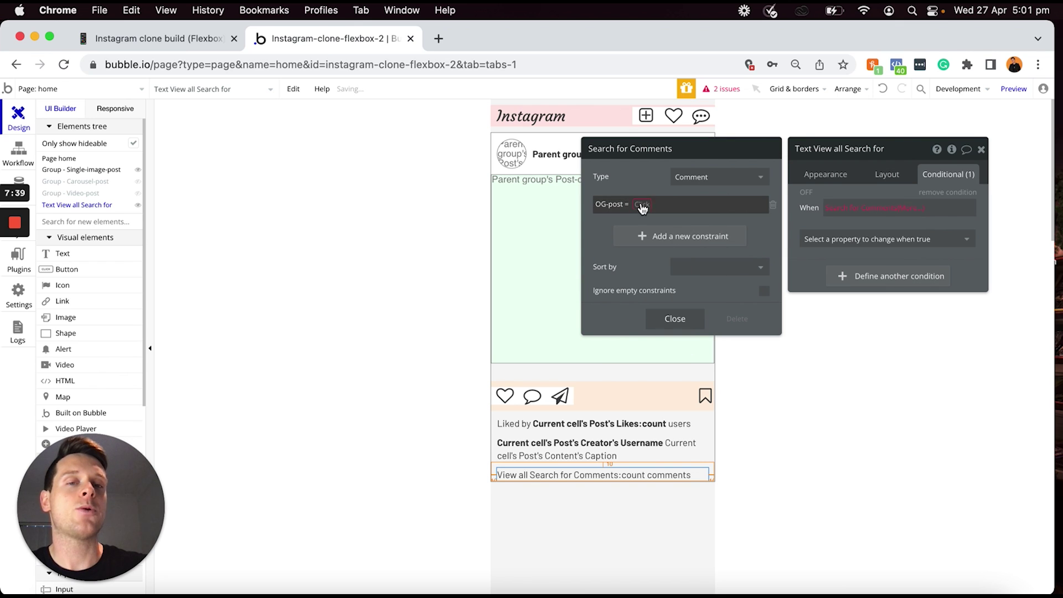
click(640, 205)
click(672, 237)
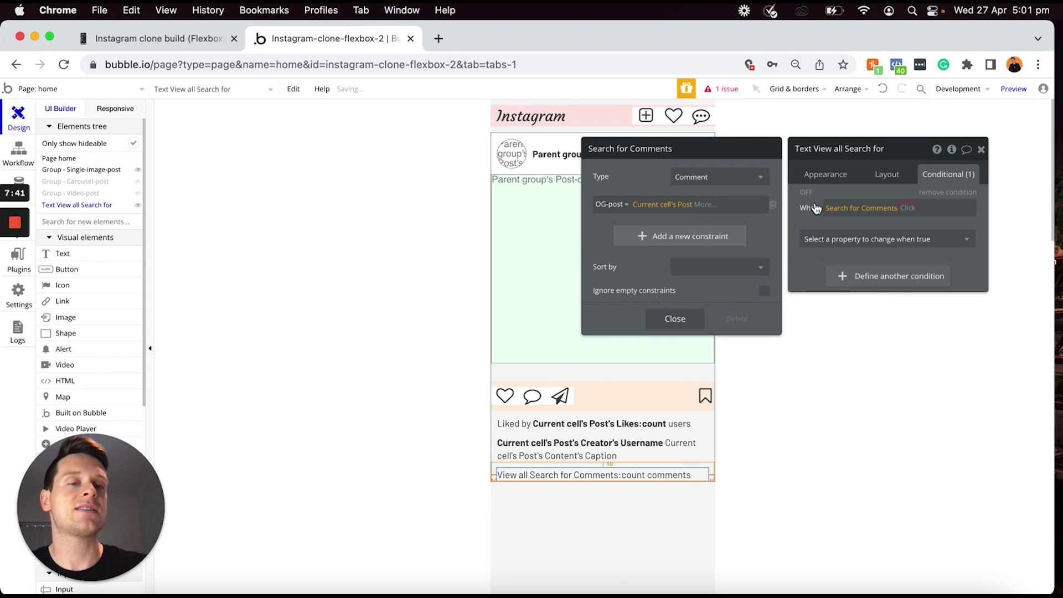
Complete the condition so that the comment search's :count is > 0
click(911, 208)
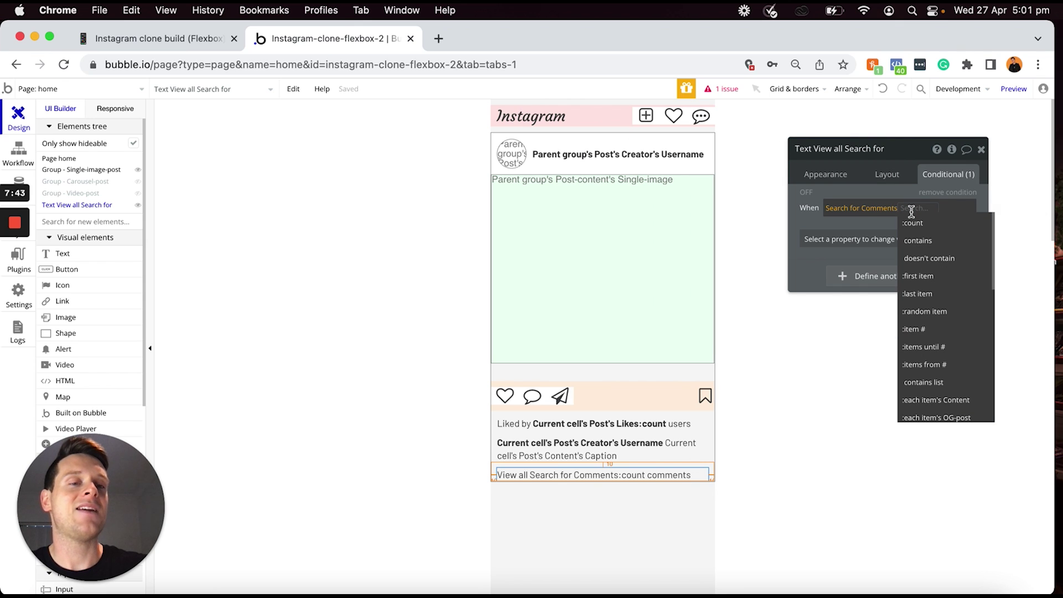
click(914, 224)
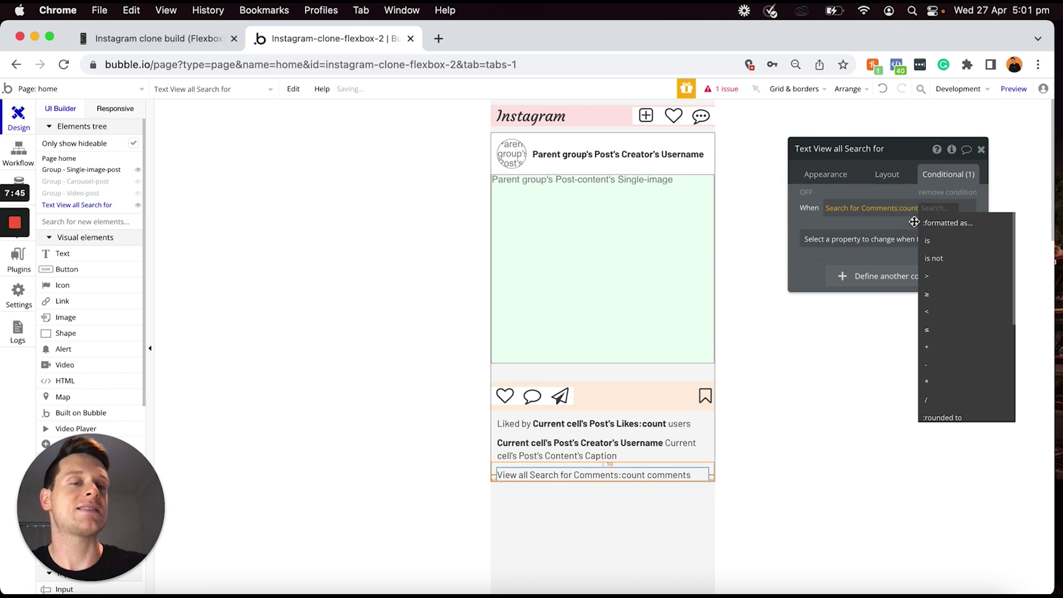
click(934, 279)
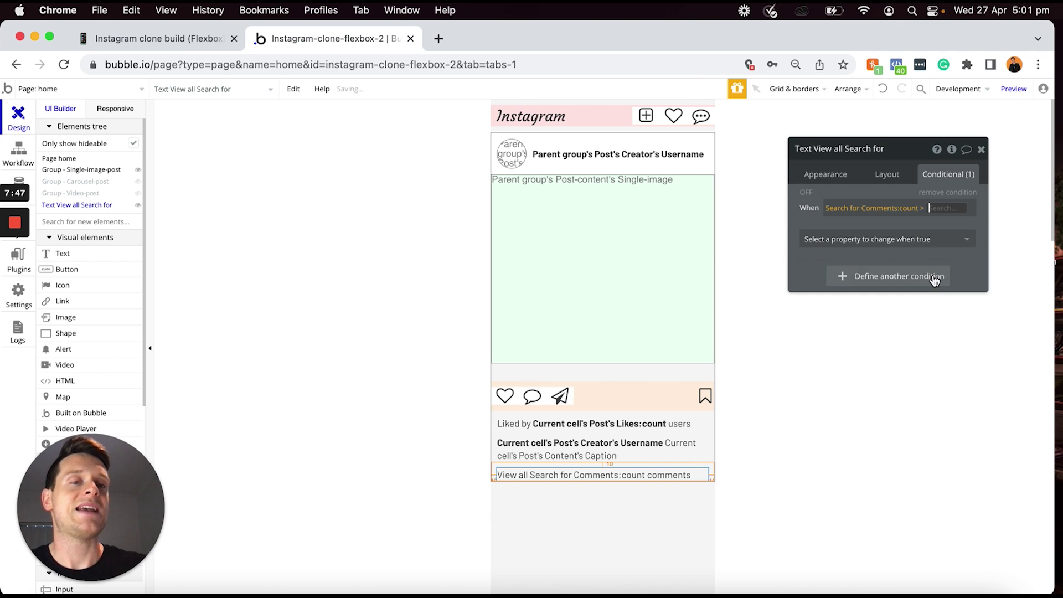
text(0)
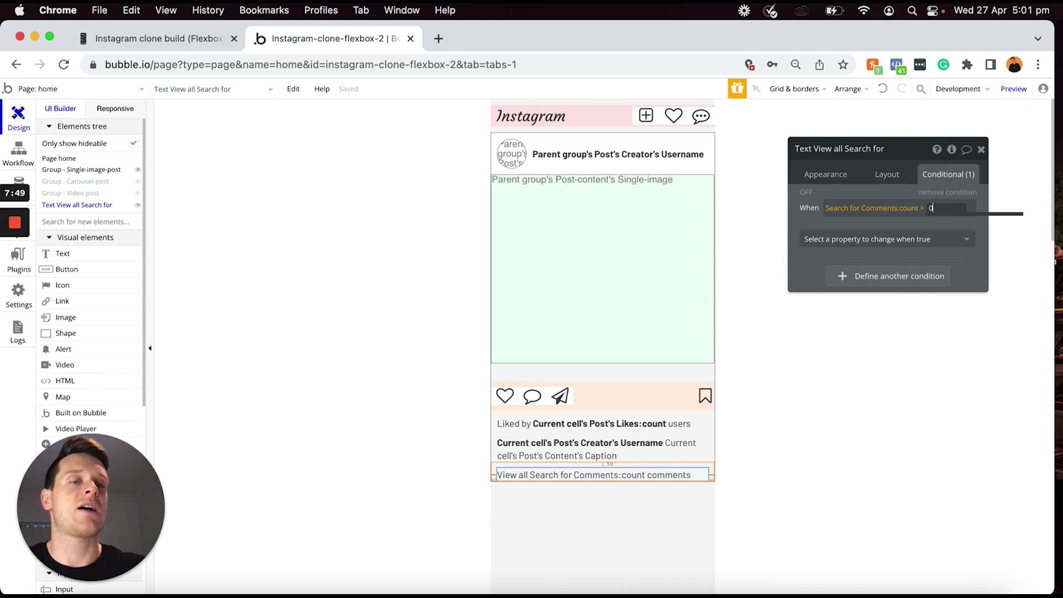
Make the comments text visible when the condition is true
click(895, 222)
click(902, 240)
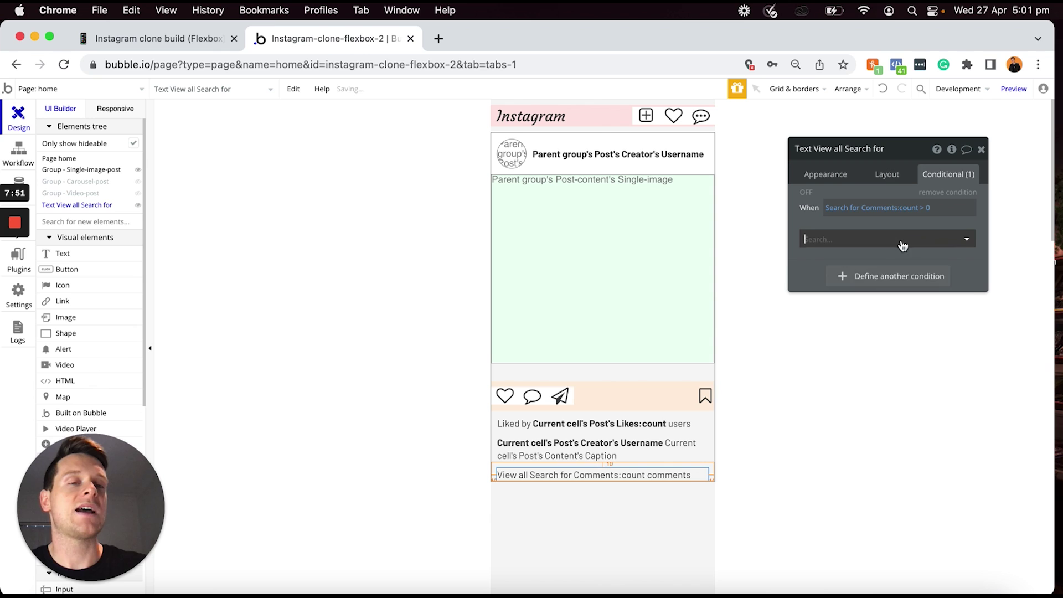
click(874, 277)
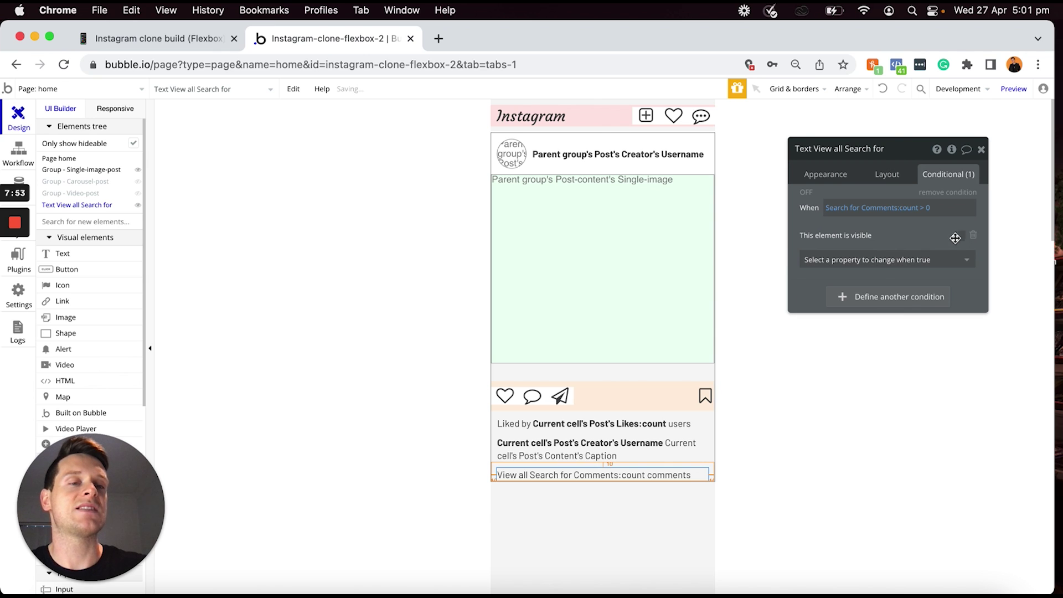
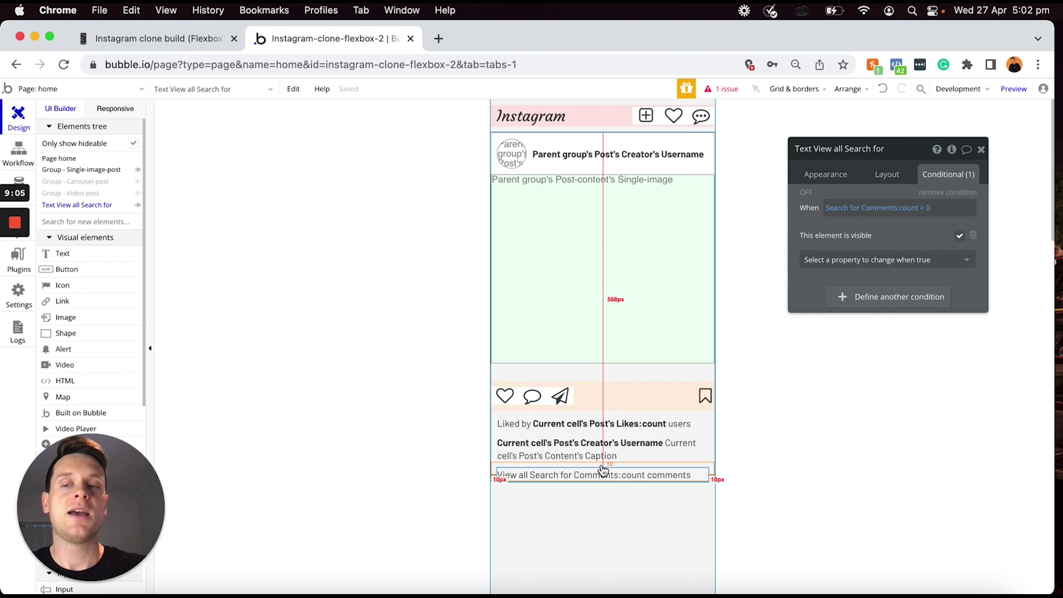
Add a new group to the feed cell just below the "Liked by" text
scroll(91, 318, down, 3)
scroll(90, 318, down, 1)
click(73, 351)
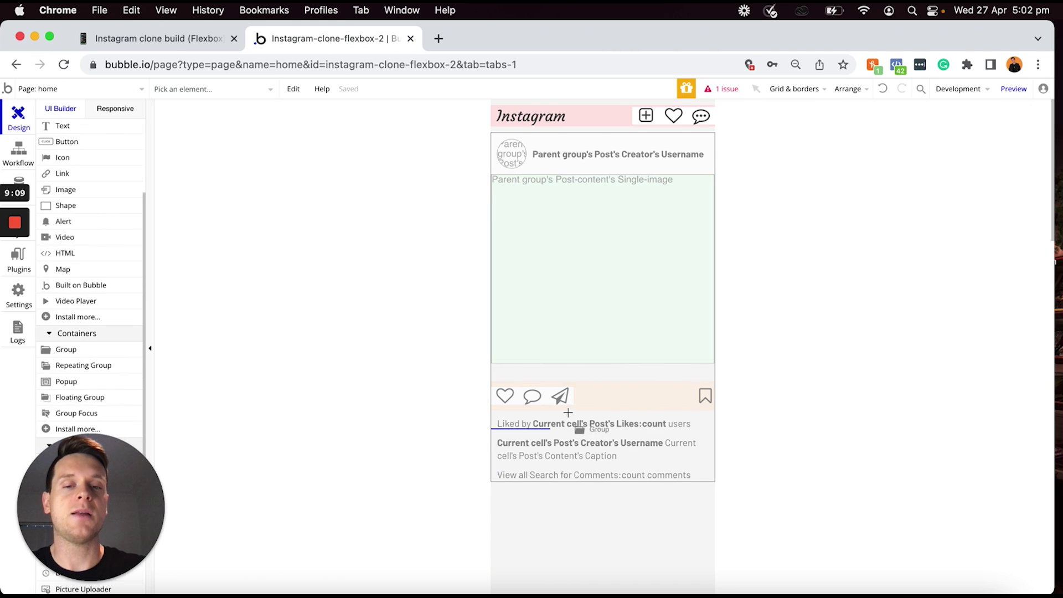
click(561, 434)
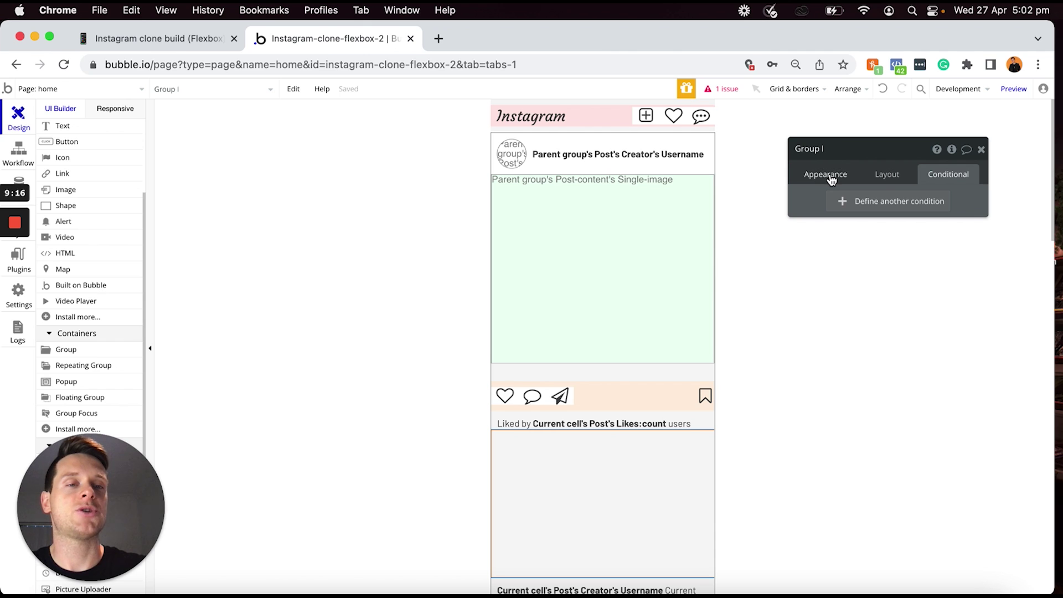
Remove the new group's default style and give it a flat color background
click(831, 176)
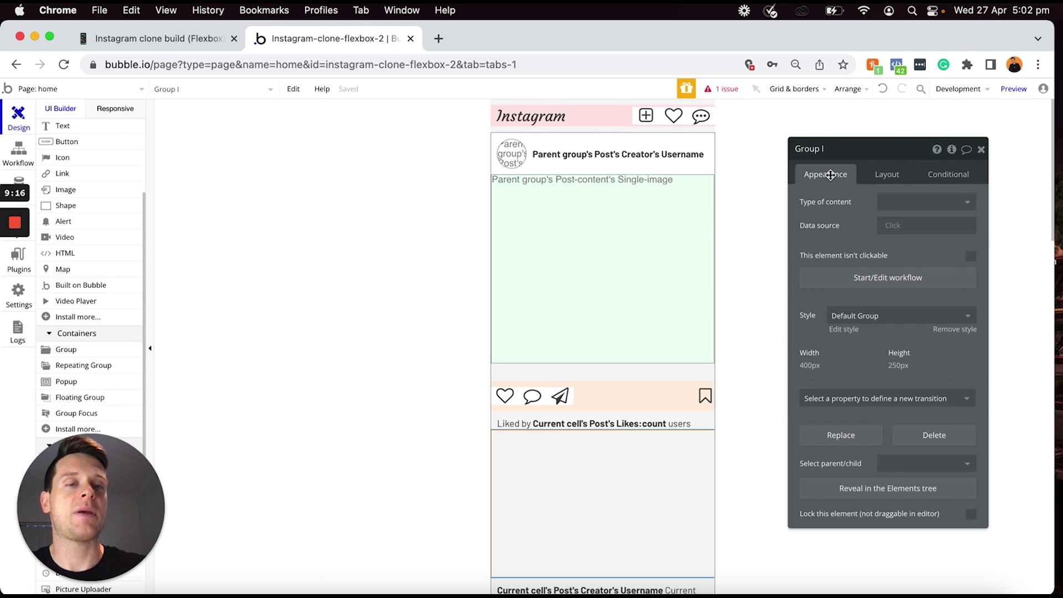
click(958, 332)
click(898, 350)
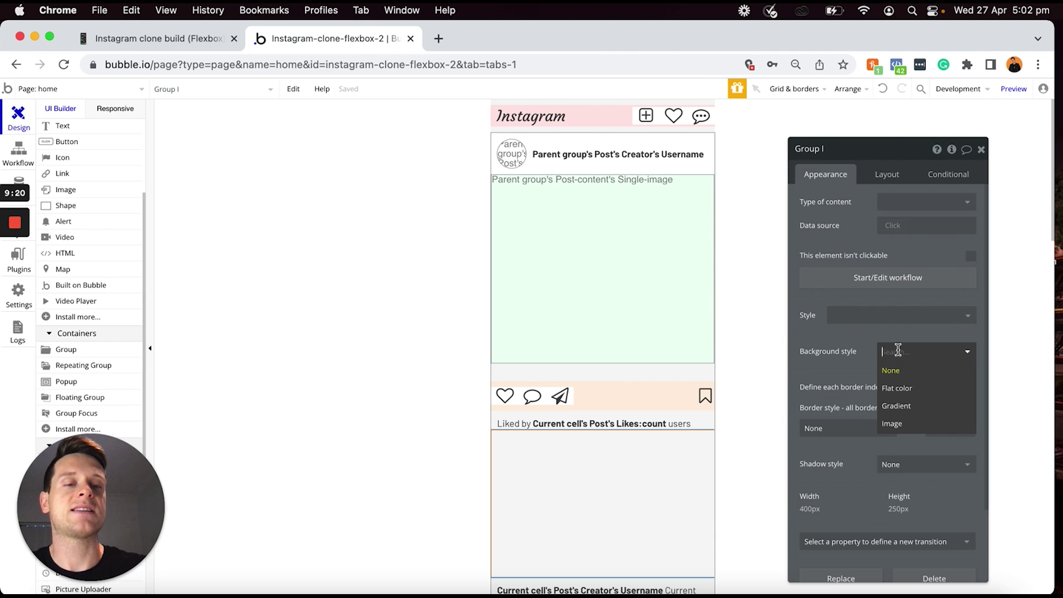
click(895, 387)
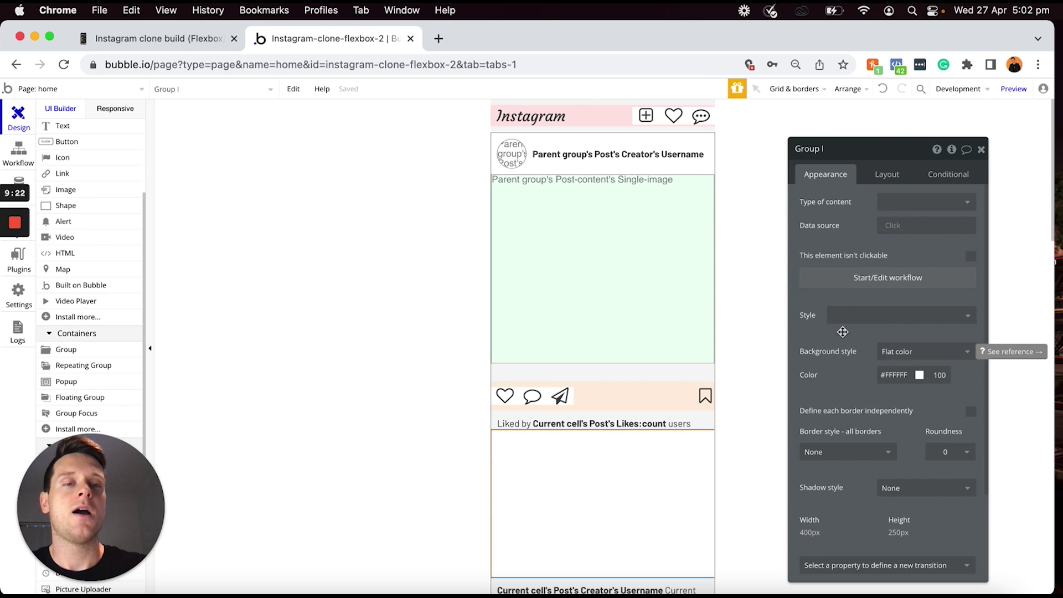
Set the new group's container layout to Row
click(882, 175)
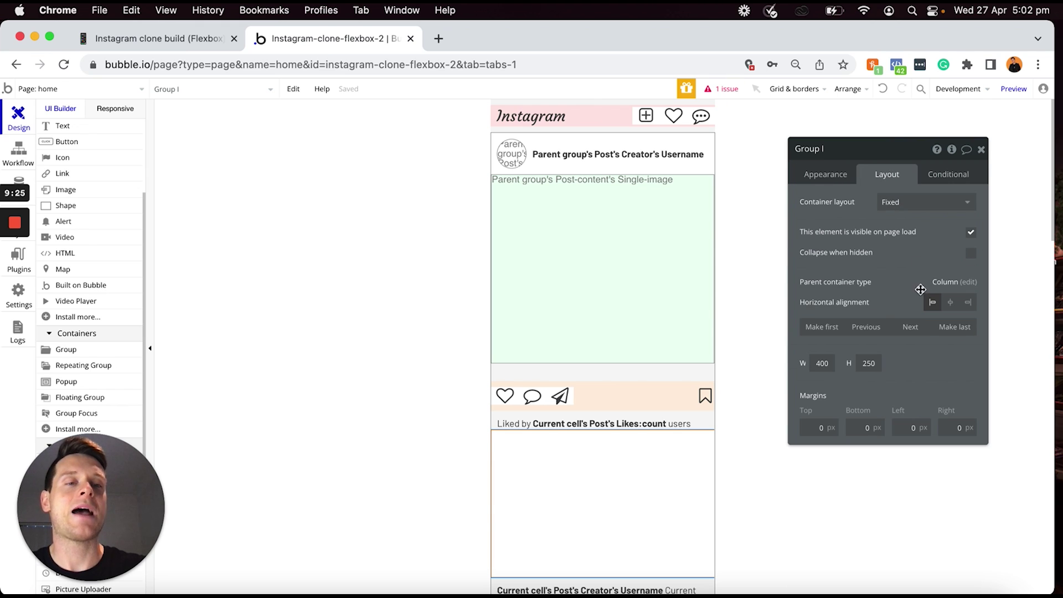
click(928, 204)
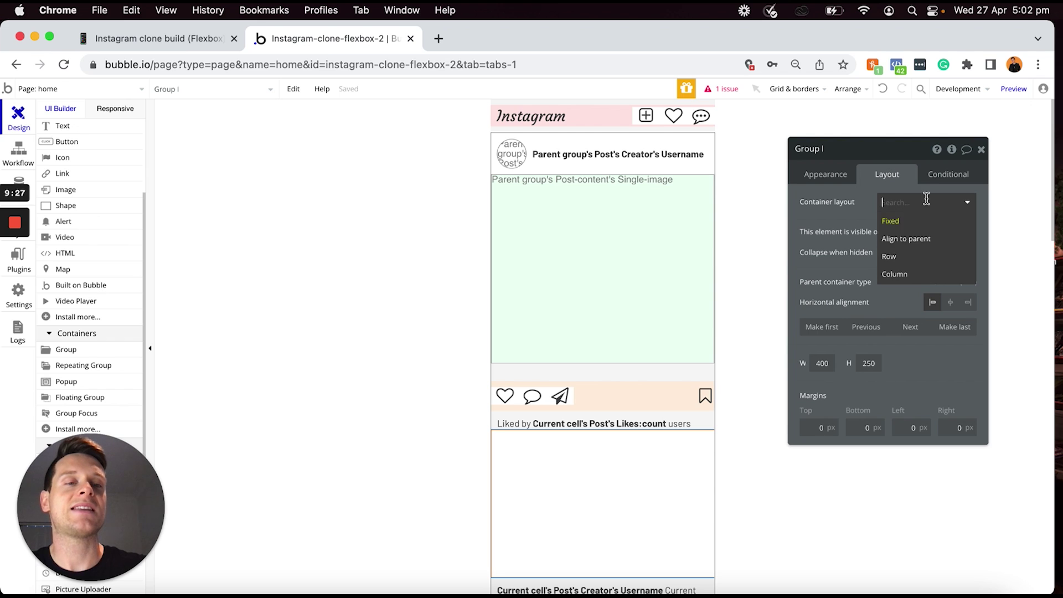
click(905, 256)
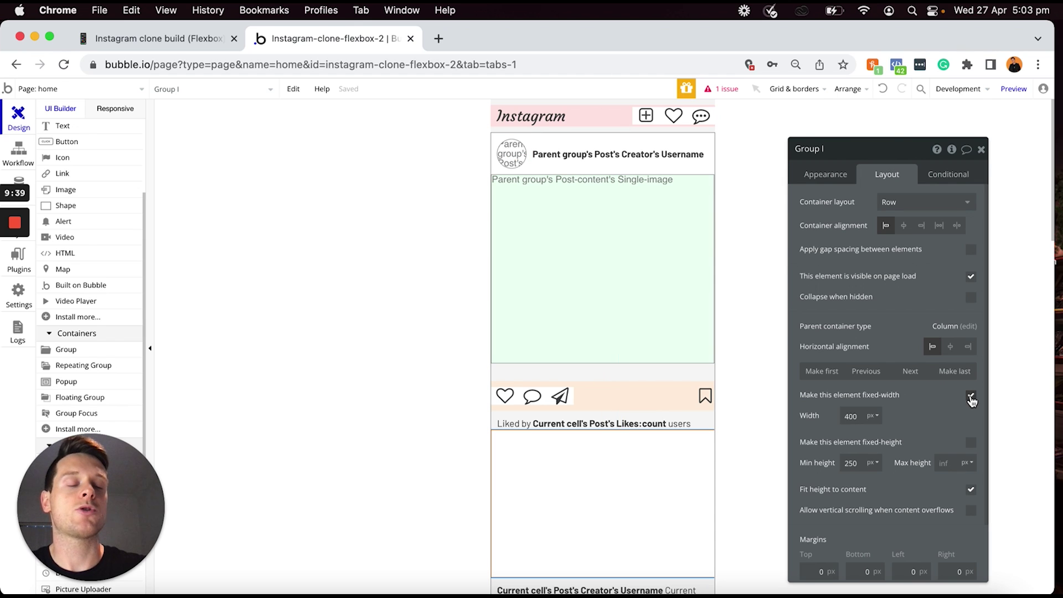
Turn off the group's fixed width, set its min width to 0 px, and make it last in the column
click(972, 397)
double_click(864, 415)
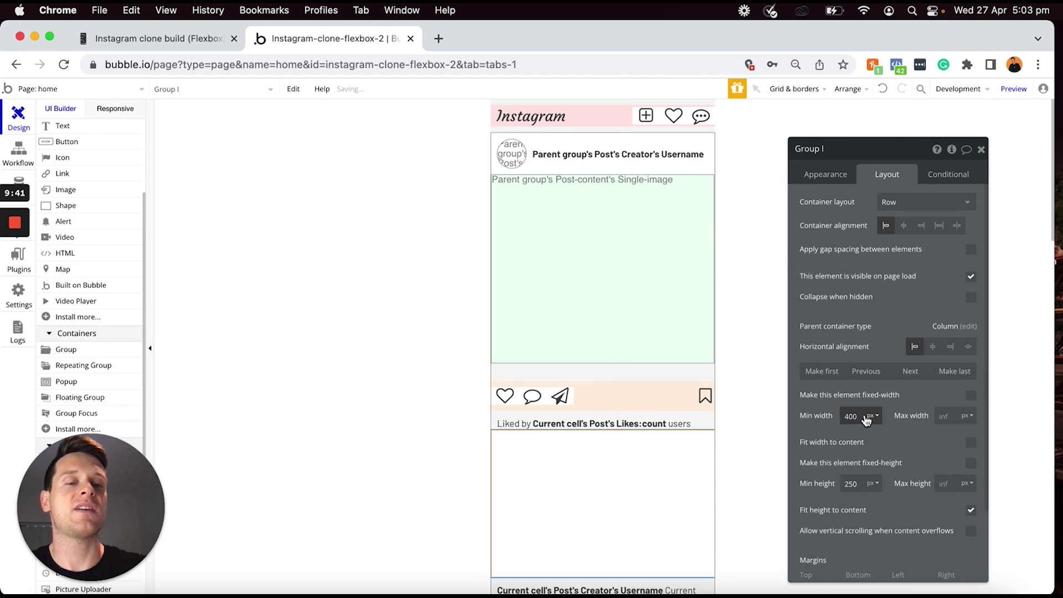
text(0)
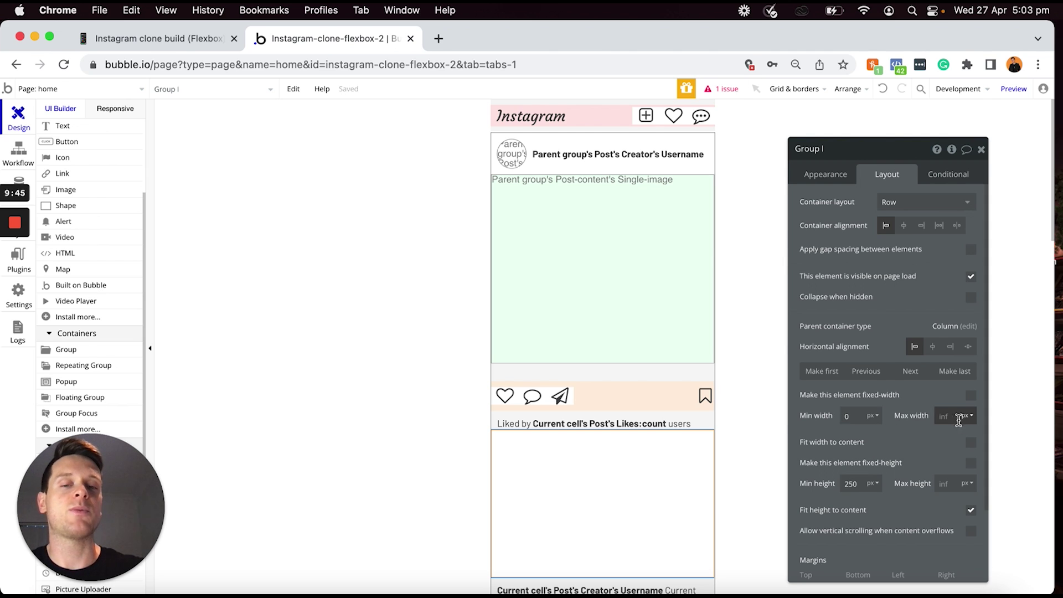
scroll(603, 423, down, 3)
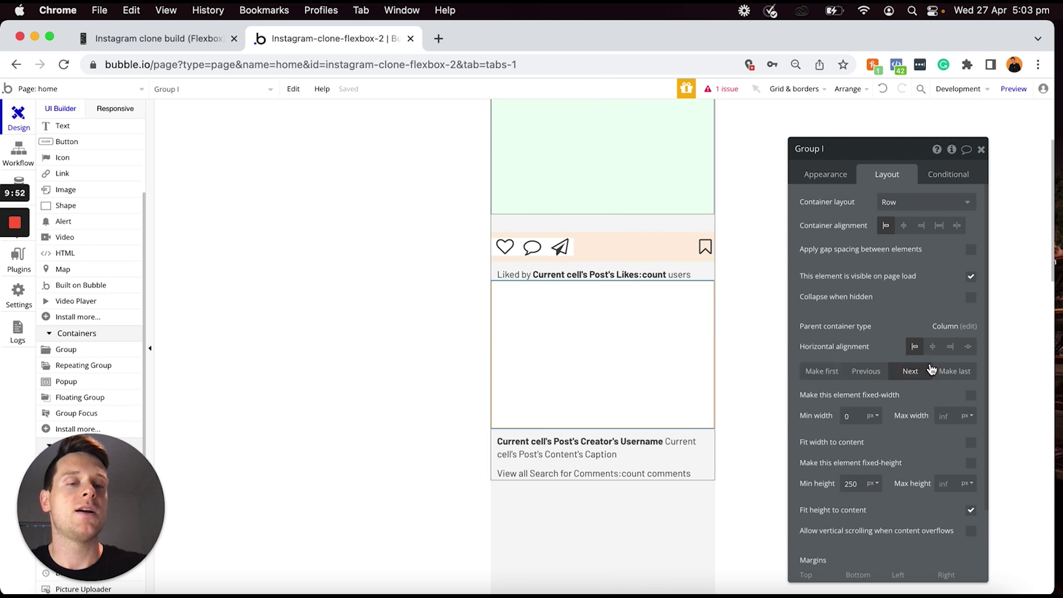
click(962, 378)
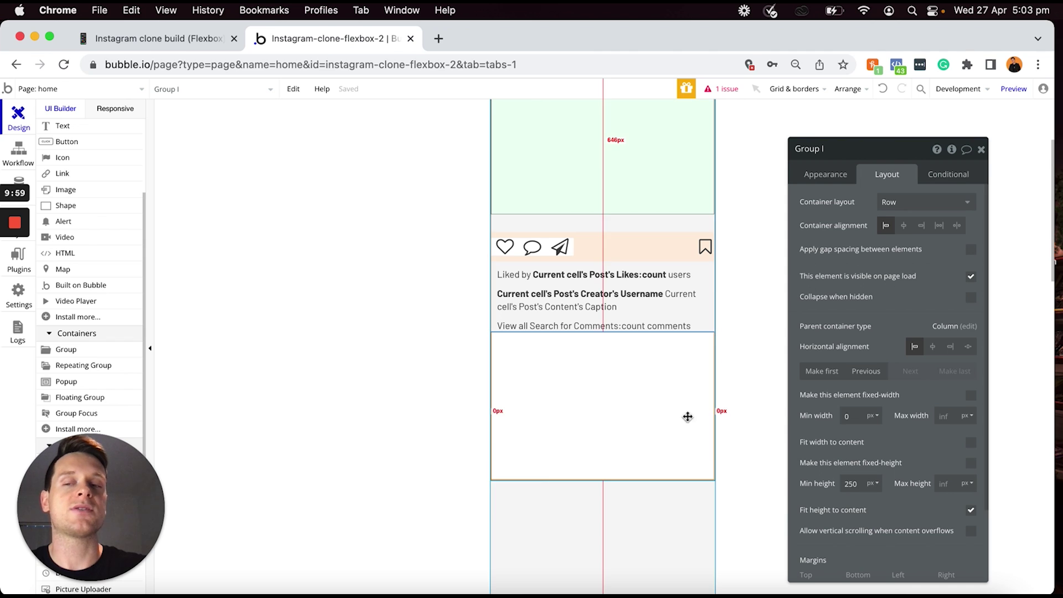
Copy the round profile image from the post header and paste it into the new white group
scroll(76, 289, up, 1)
scroll(76, 288, up, 2)
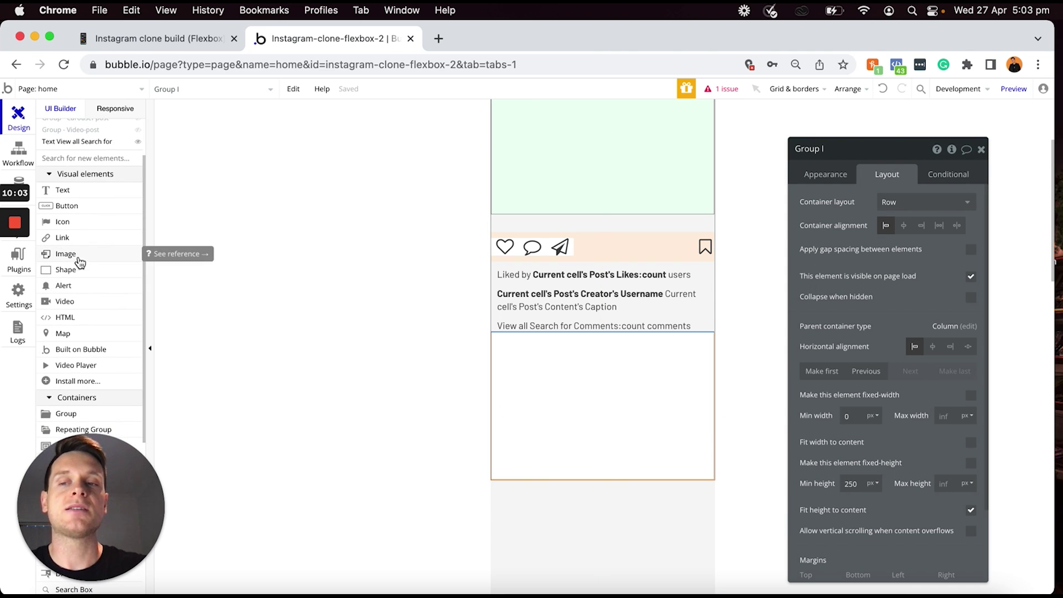
scroll(293, 279, up, 5)
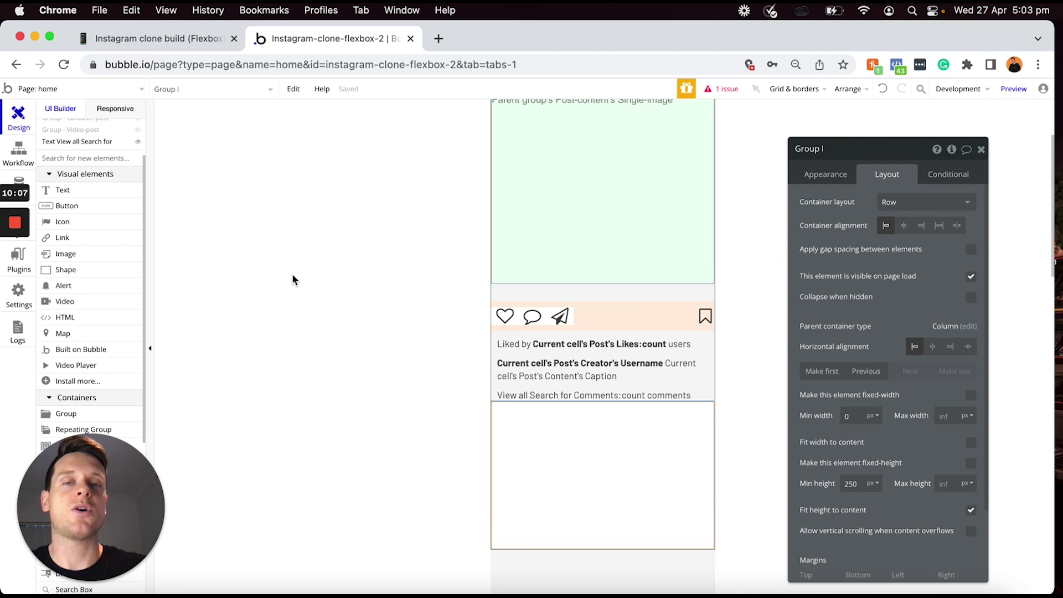
click(516, 147)
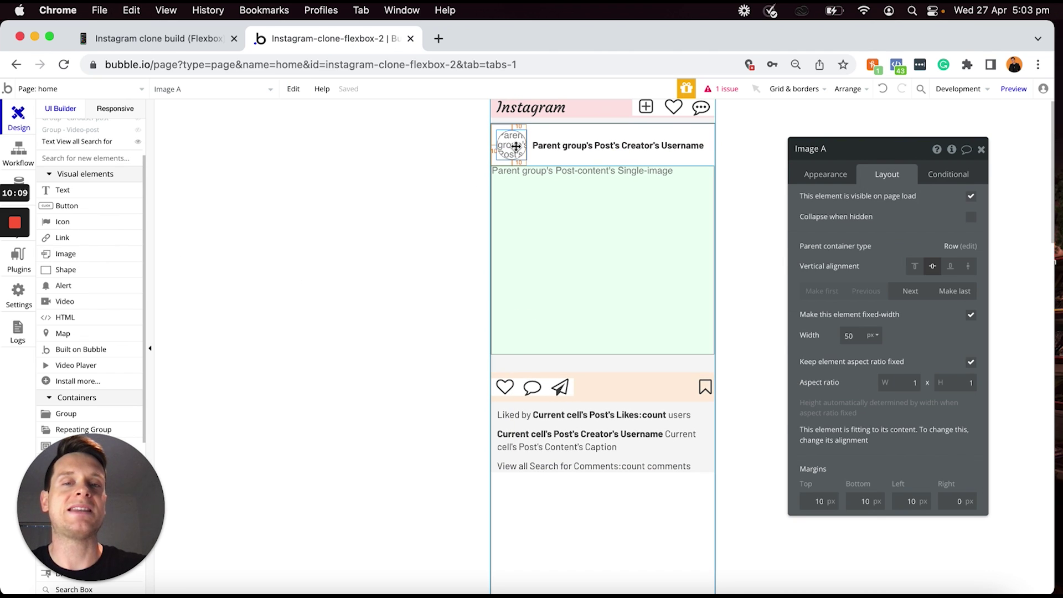
scroll(523, 154, down, 5)
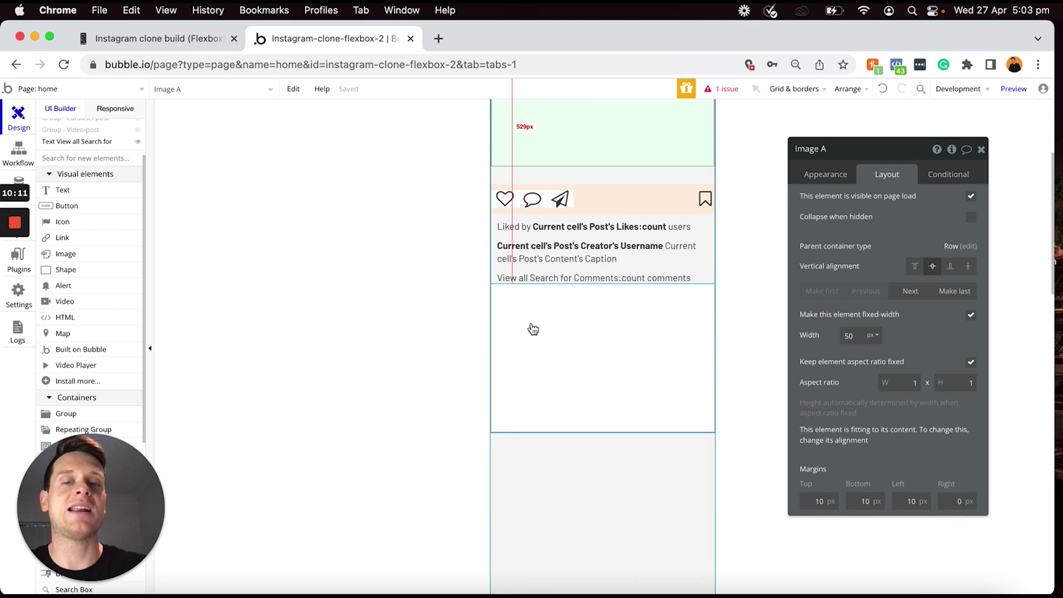
click(531, 324)
click(512, 358)
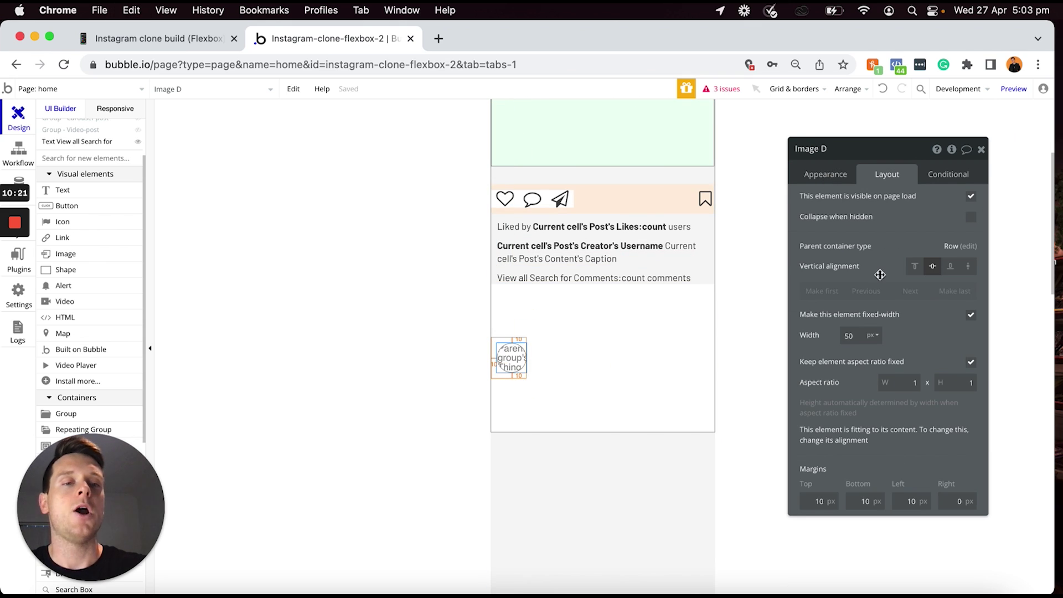
Set the pasted profile image's fixed width to 40 px
double_click(857, 335)
text(40)
click(928, 337)
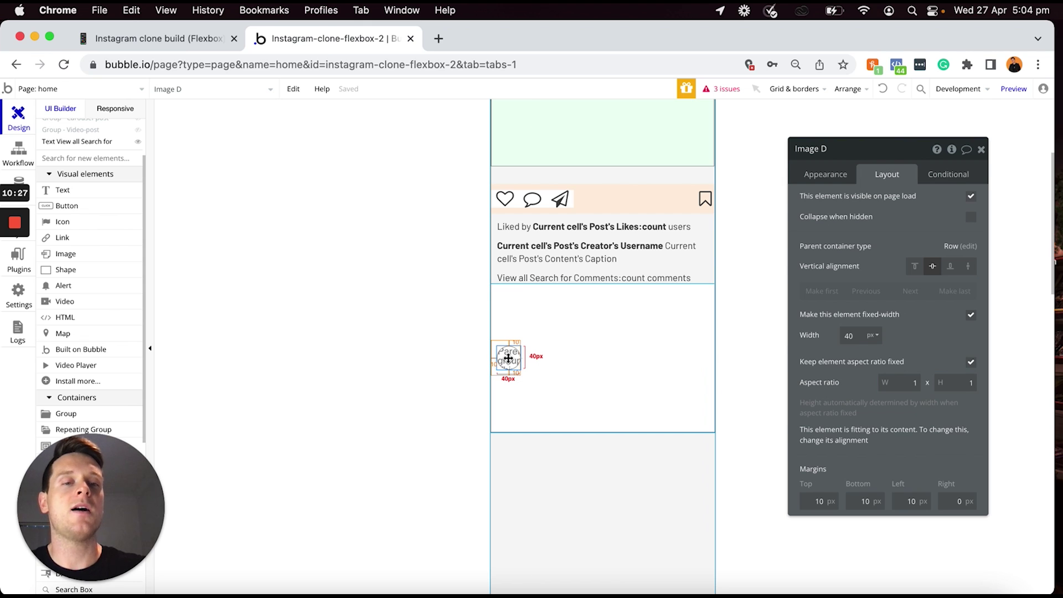
Set the add-comment row's profile image source to the Current User's Profile-photo
click(833, 175)
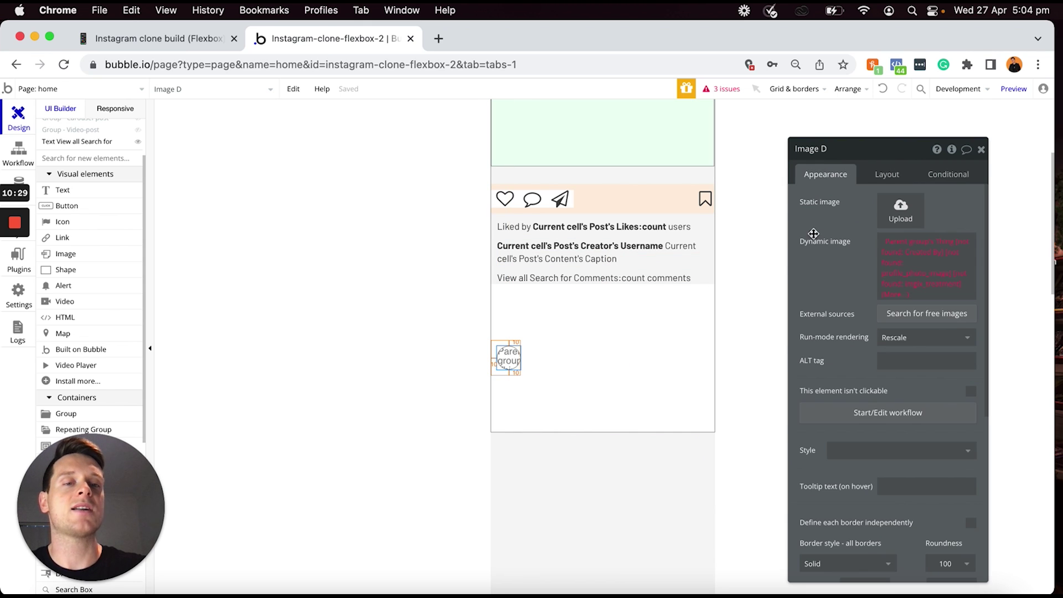
mouse_move(895, 248)
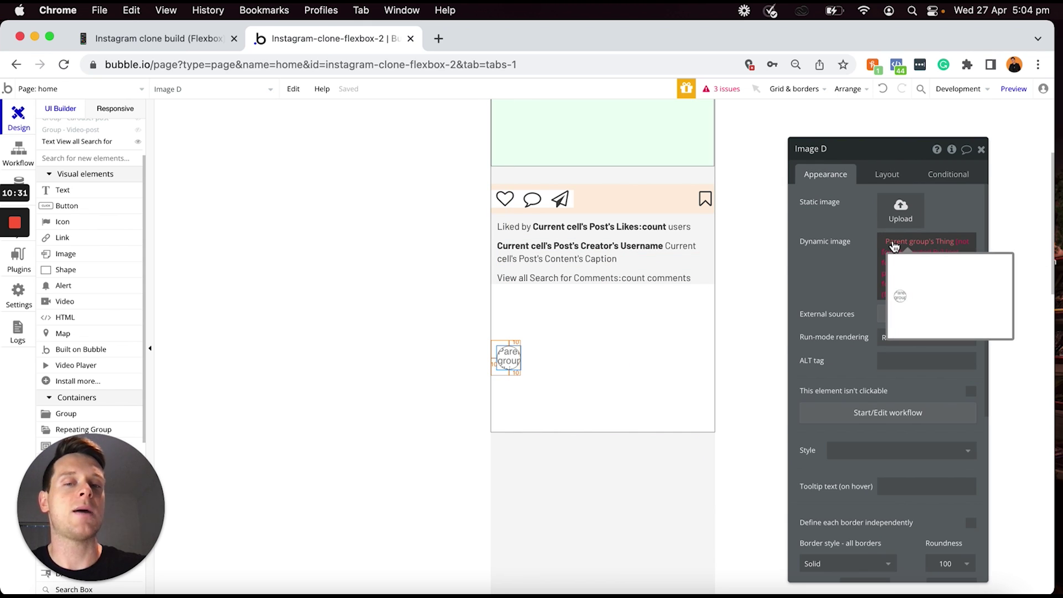
click(895, 247)
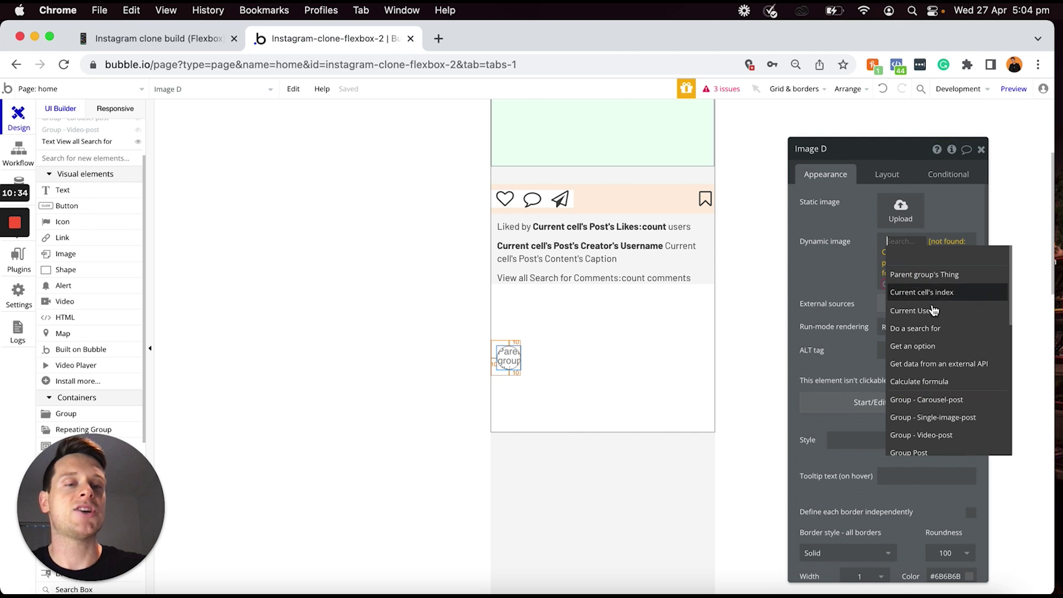
click(917, 311)
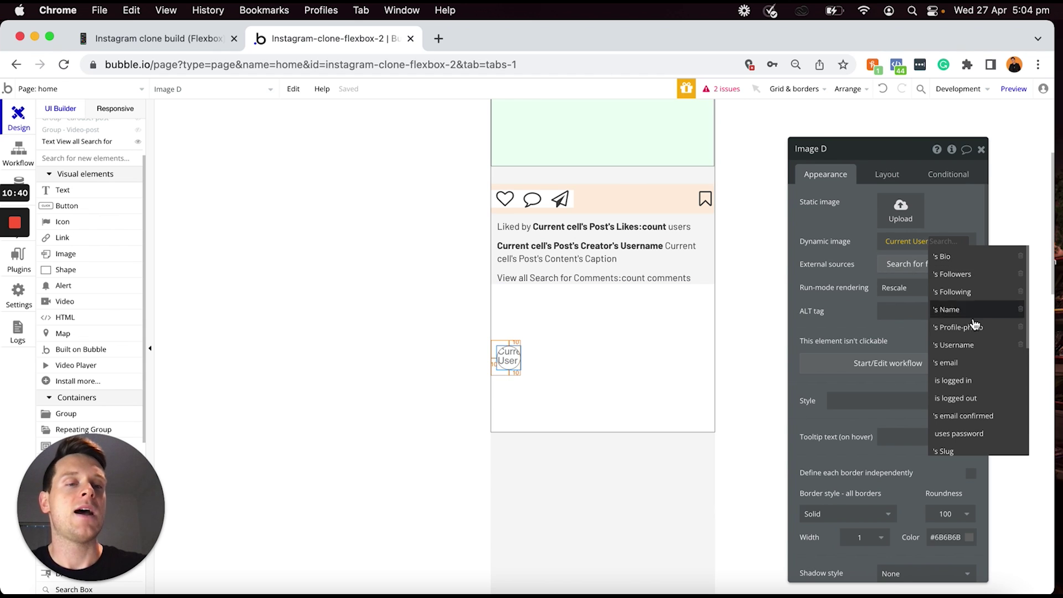
click(971, 327)
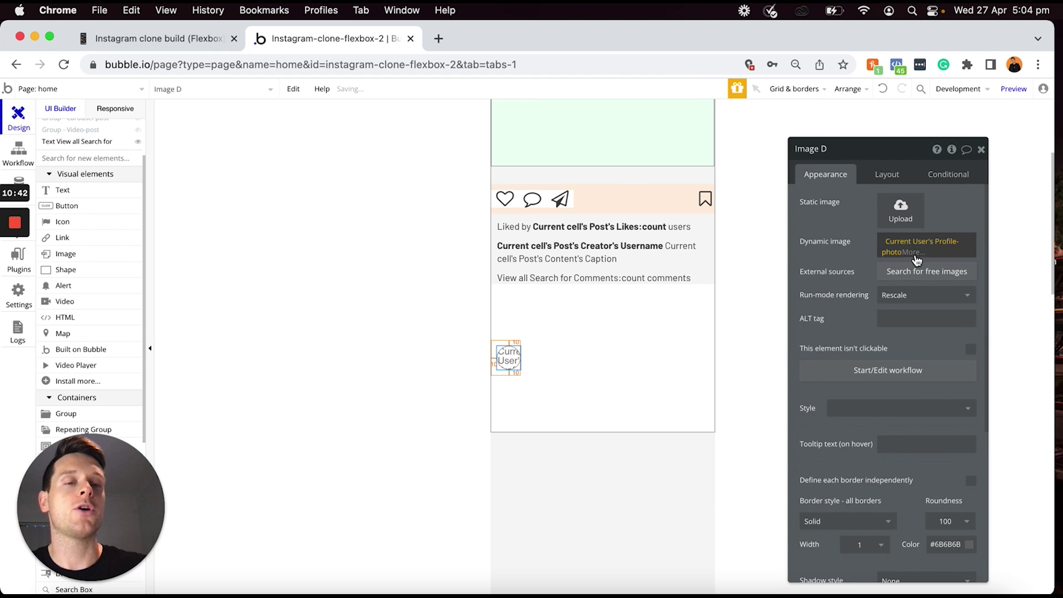
Process the profile photo with Imgix, enabling resize to fit the dimensions by cropping
click(916, 250)
click(936, 356)
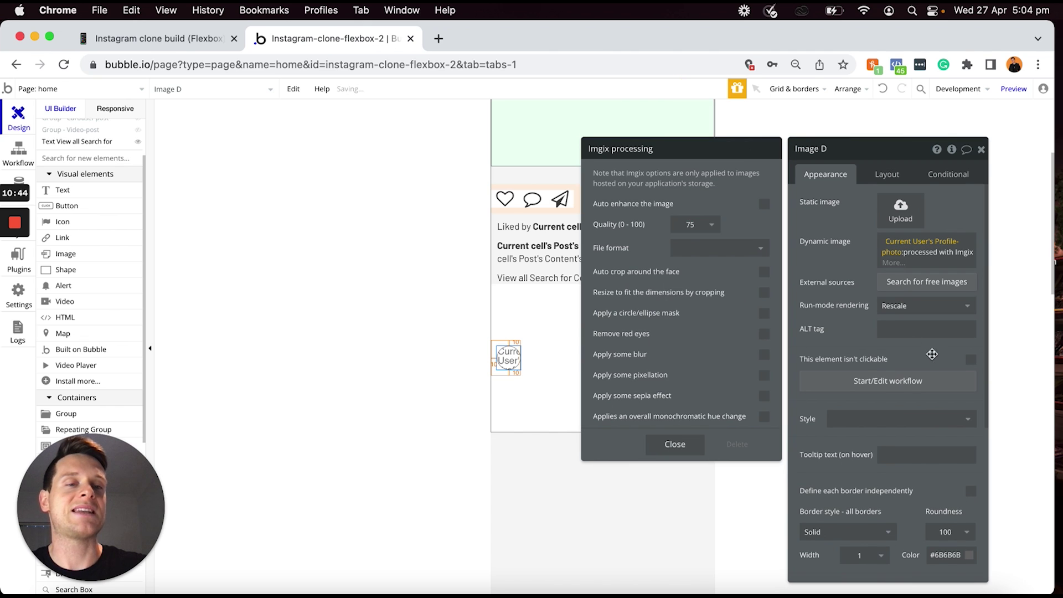
click(764, 292)
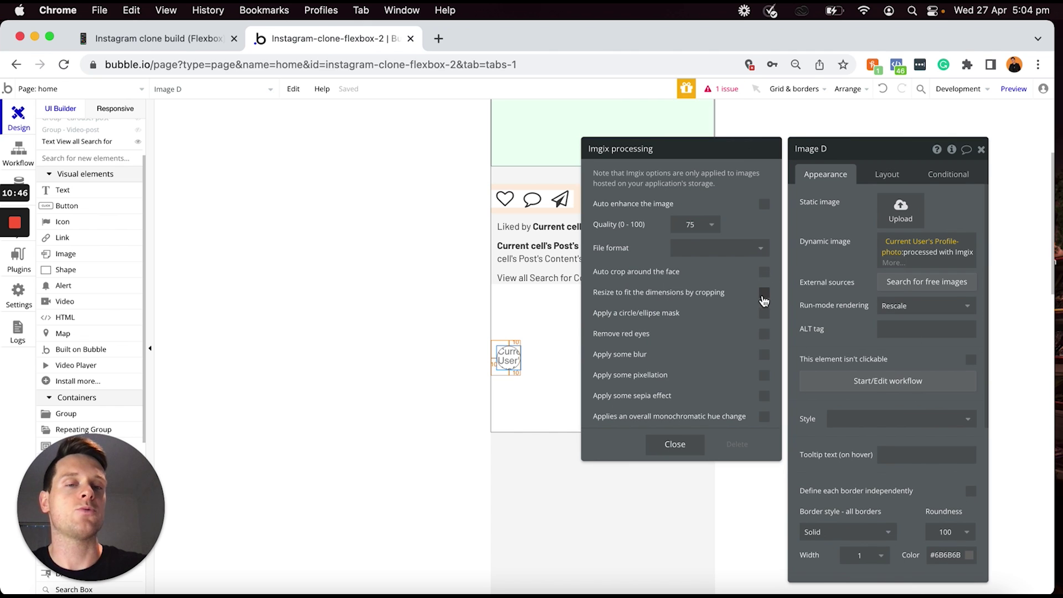
click(664, 448)
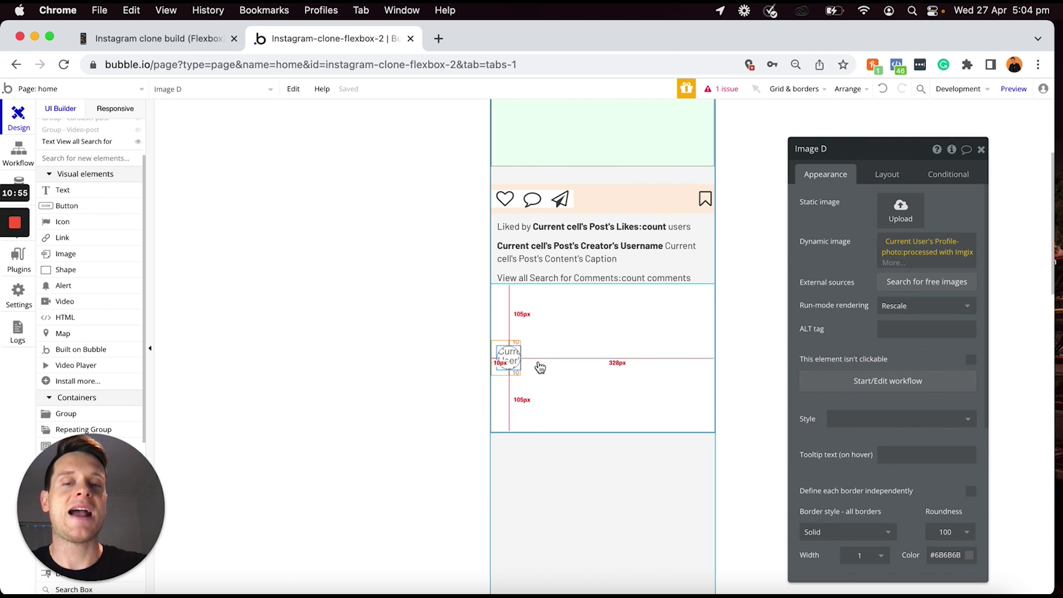
Add a text element reading "Add a comment..." beside the profile image in the white group
click(62, 190)
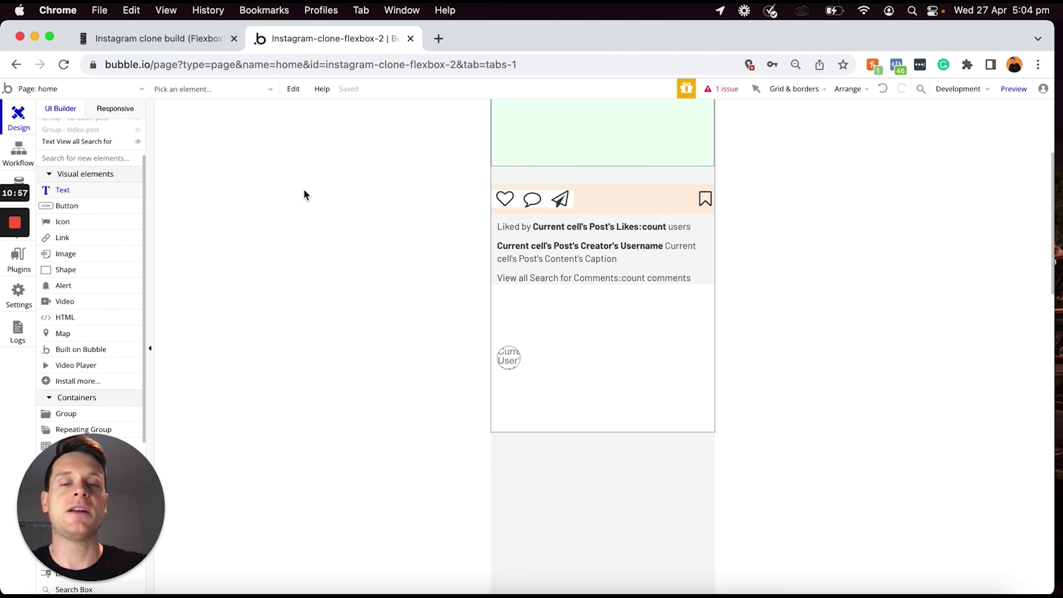
click(552, 357)
text(Add a comment)
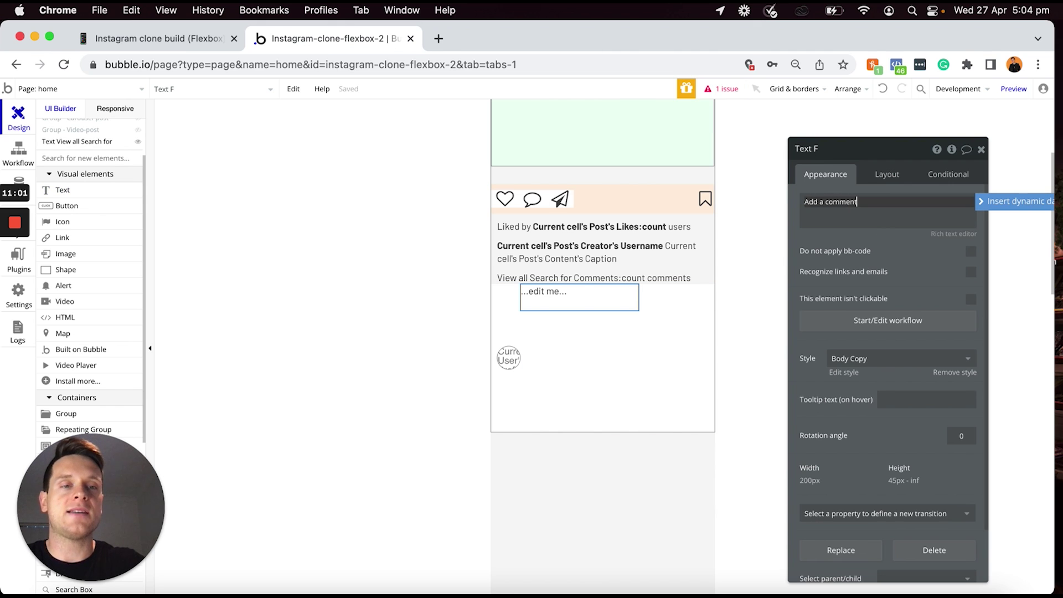
text(...)
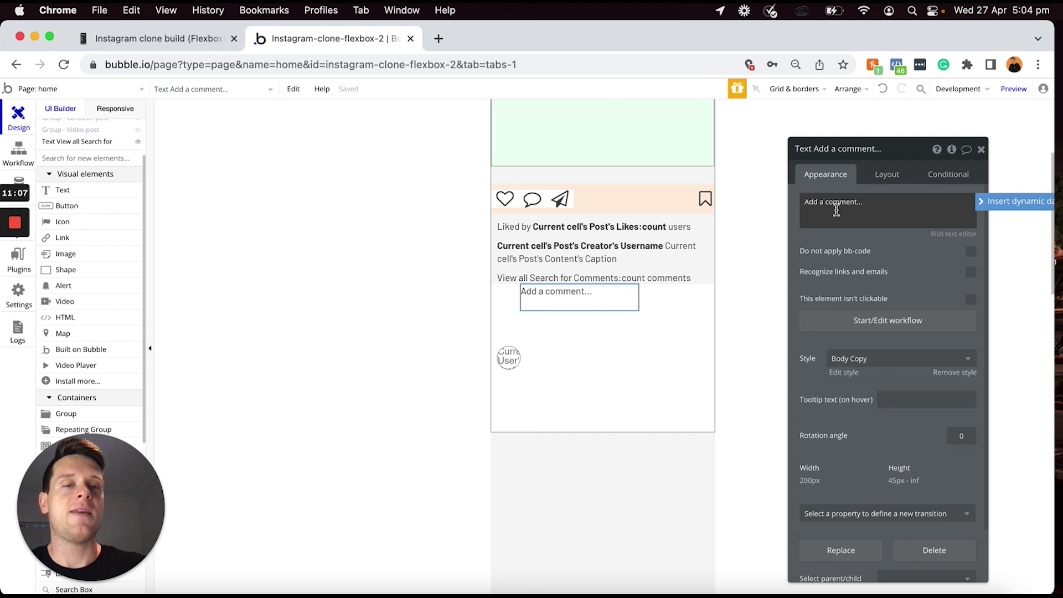
Centre the "Add a comment..." text vertically and replace its fixed width with a 0 px min width
click(888, 174)
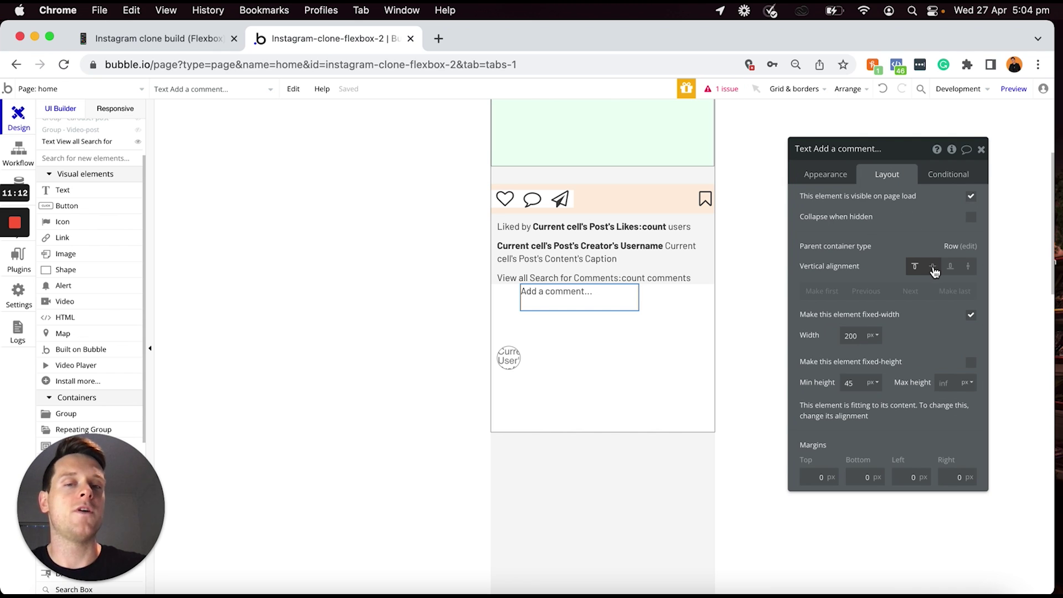
click(933, 267)
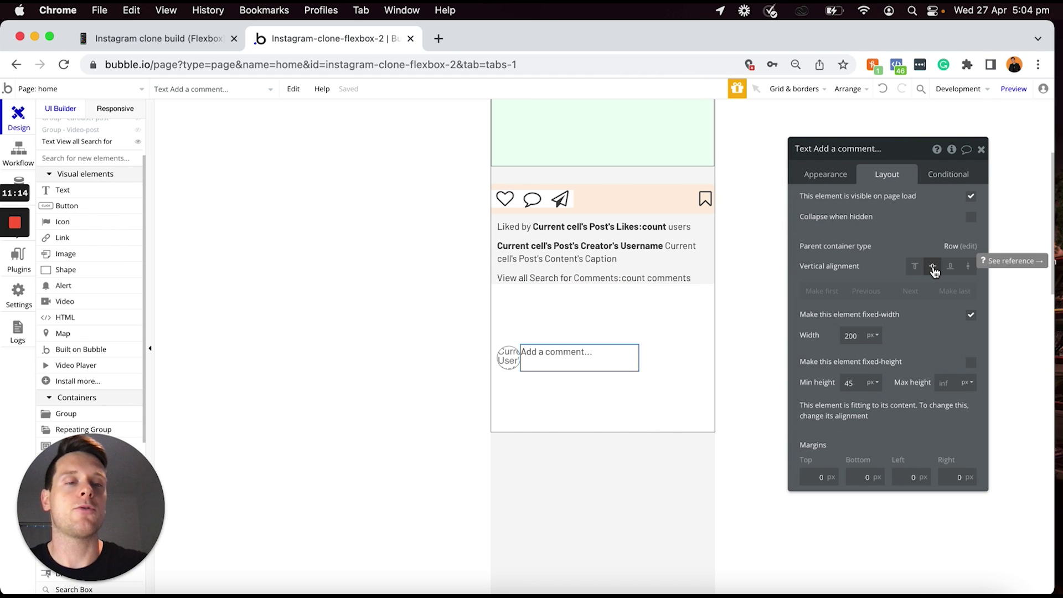
click(971, 316)
click(860, 335)
double_click(860, 336)
text(0)
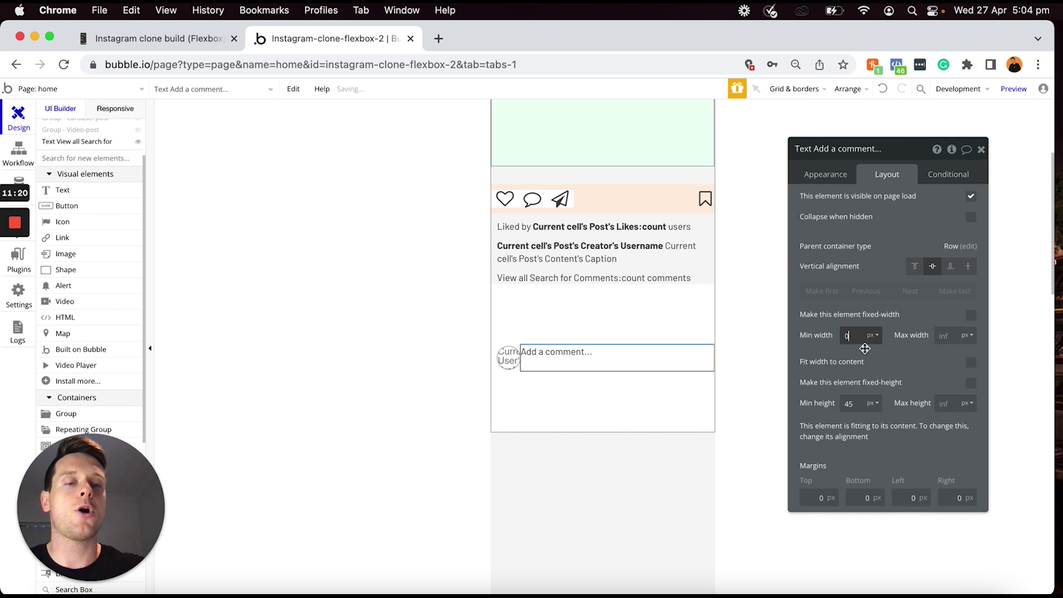
Set the min height of the "Add a comment..." text to 0 px
click(857, 404)
double_click(857, 404)
text(0)
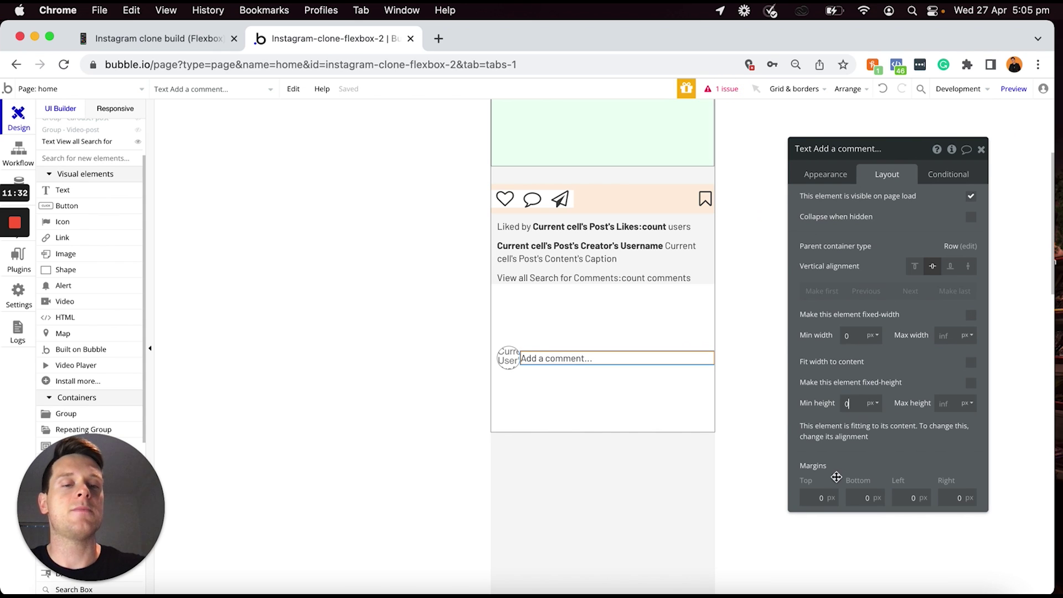
Give the "Add a comment..." text 10 px margins on all four sides
click(811, 497)
text(10)
click(866, 497)
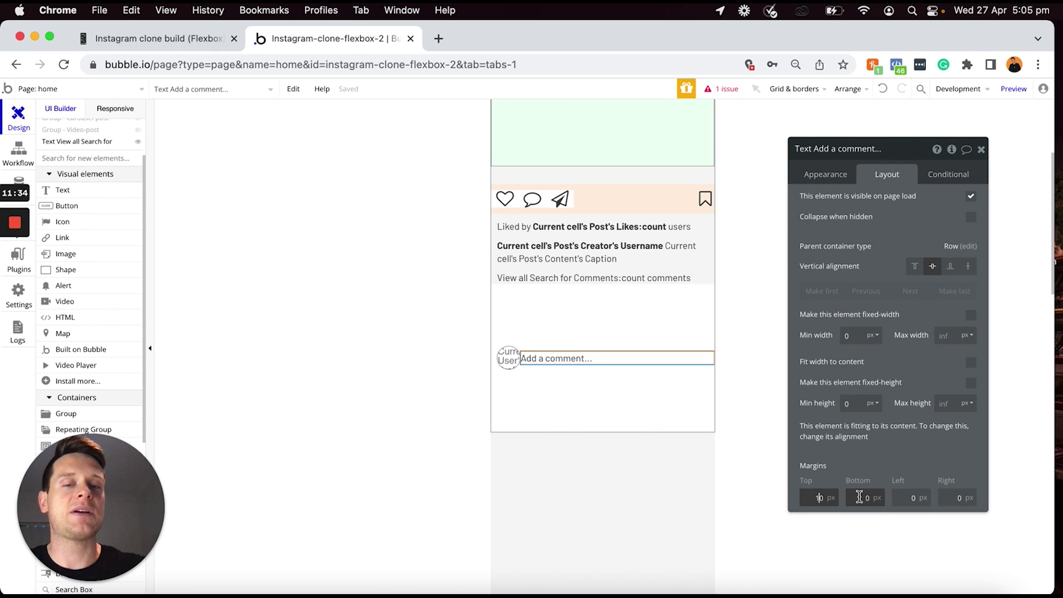
text(10)
click(898, 497)
text(1)
click(946, 497)
text(1)
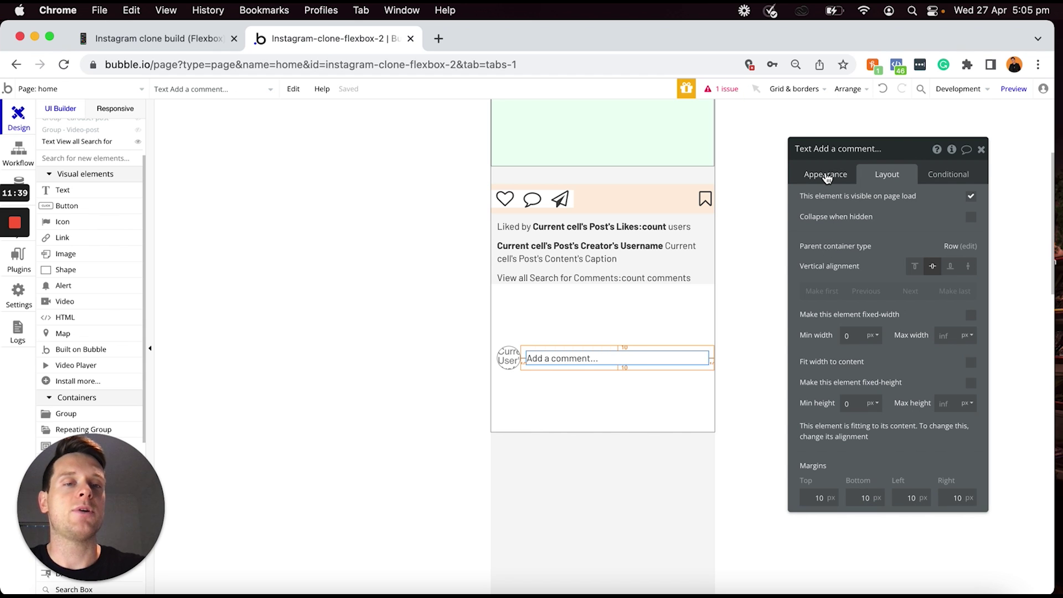
Remove the Body Copy style from the "Add a comment..." text and set its font colour to grey #9C9C9C
click(831, 176)
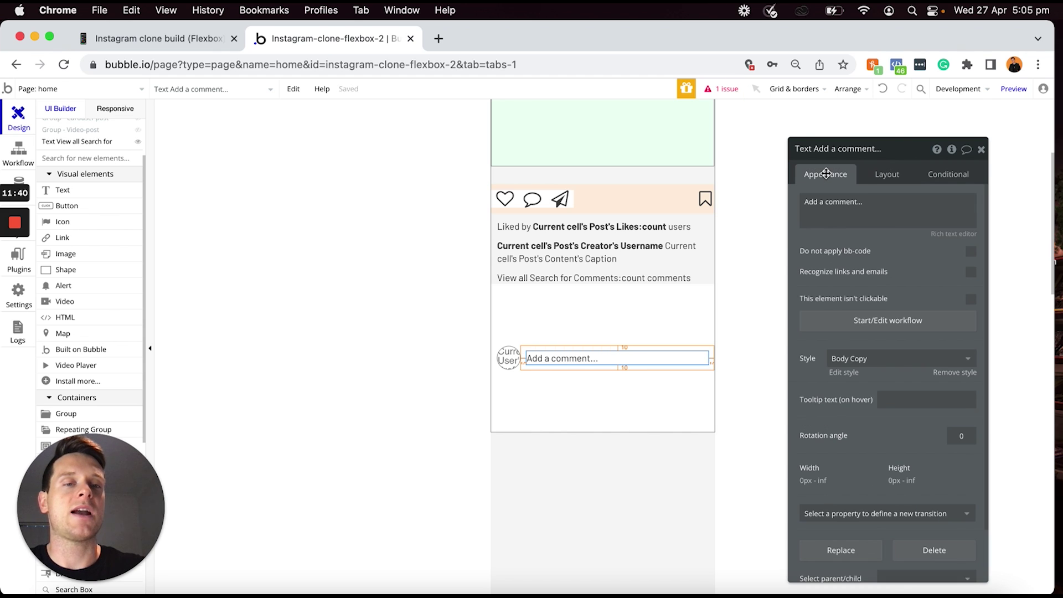
click(936, 375)
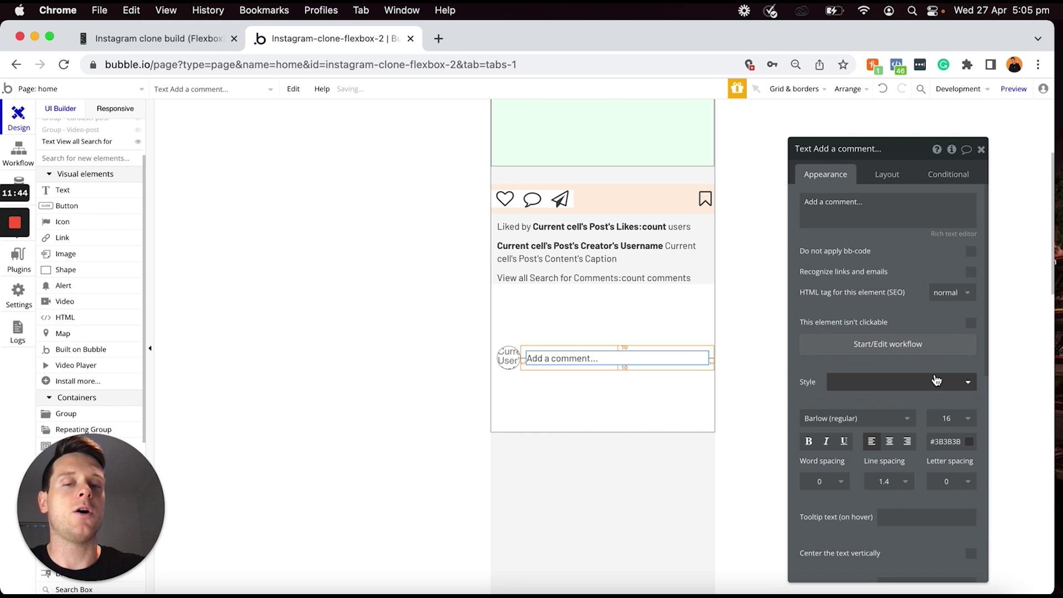
click(939, 441)
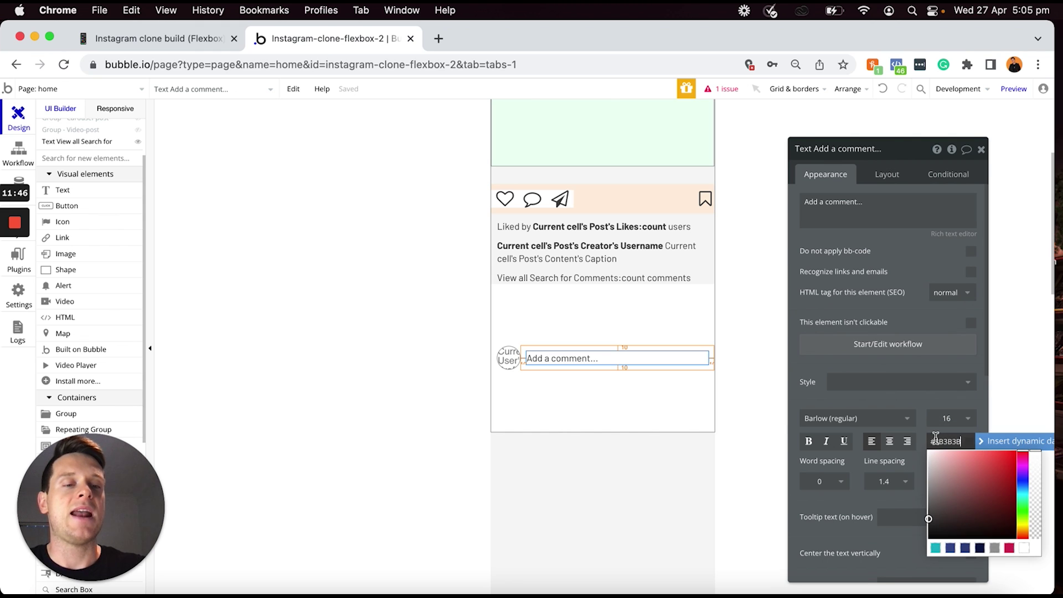
mouse_move(929, 515)
mouse_down()
mouse_move(920, 483)
mouse_move(905, 487)
mouse_up()
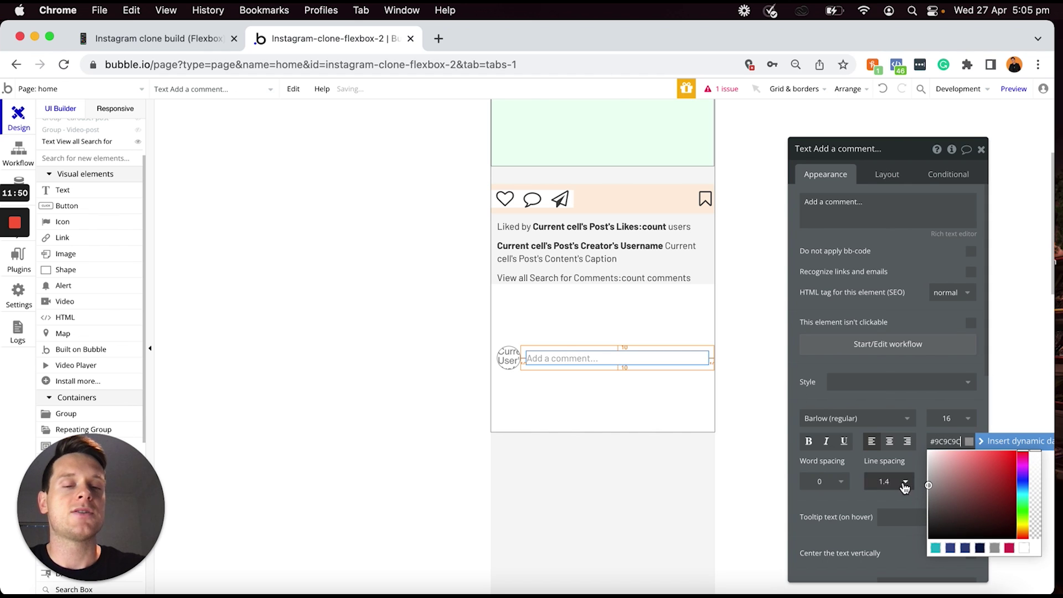
Set the min height of the white add-comment group to 0 px
click(575, 390)
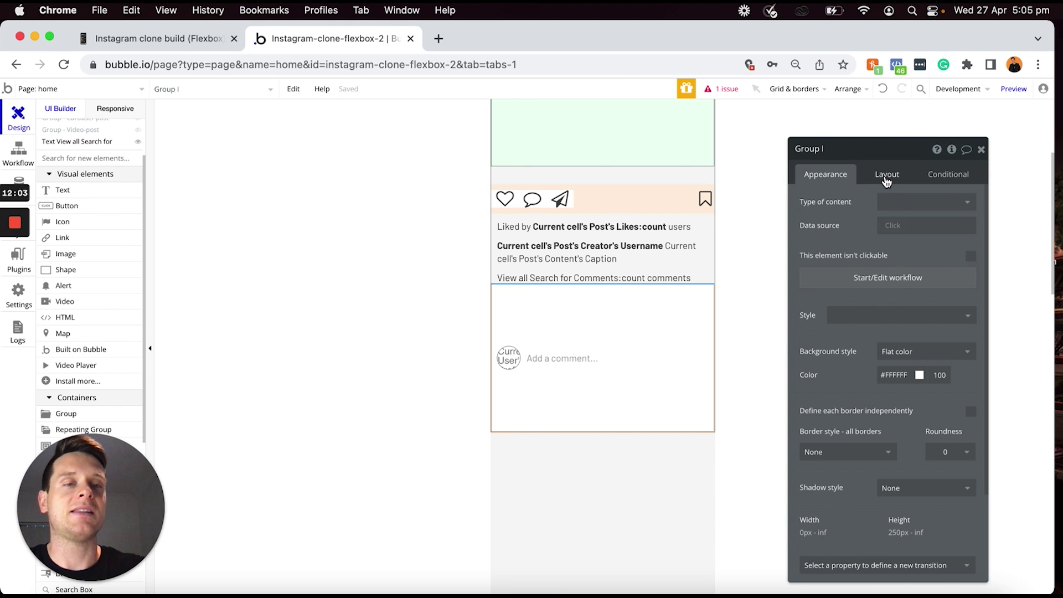
click(886, 176)
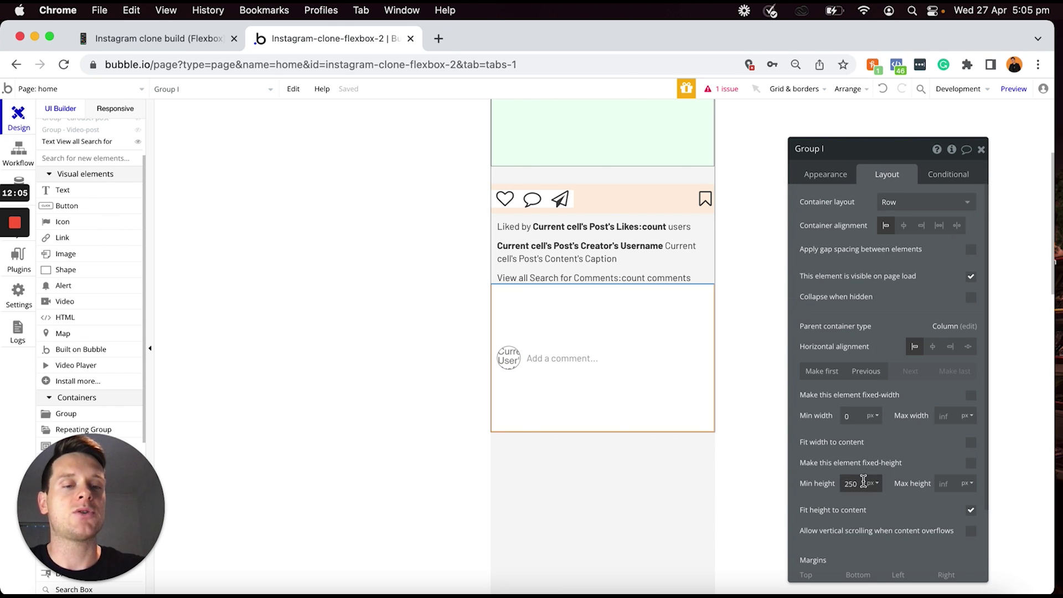
double_click(863, 484)
text(0)
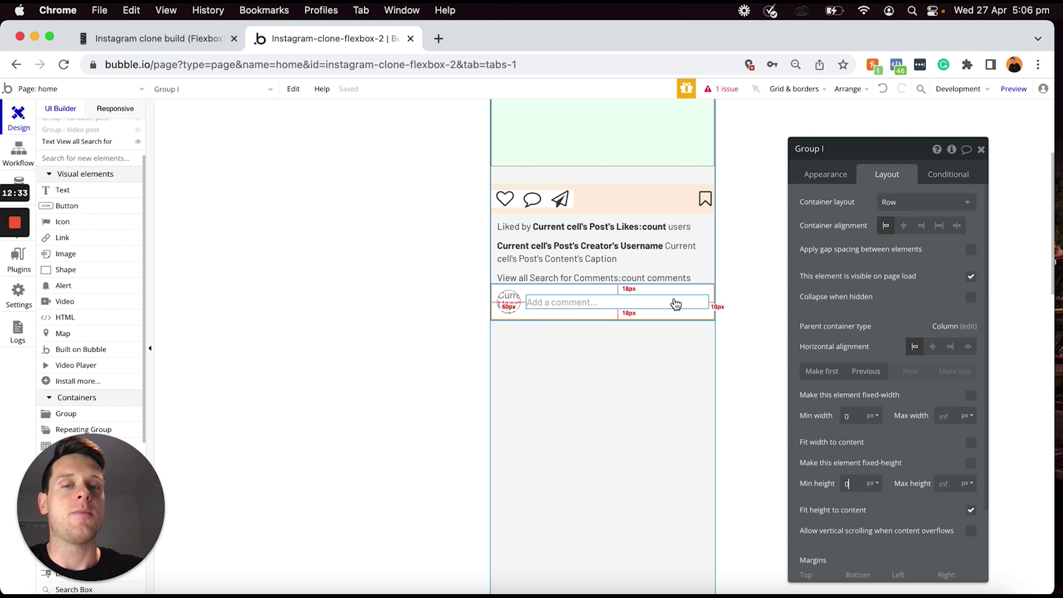
Set the top margin of the post's icon row group to 0 px
scroll(676, 303, up, 5)
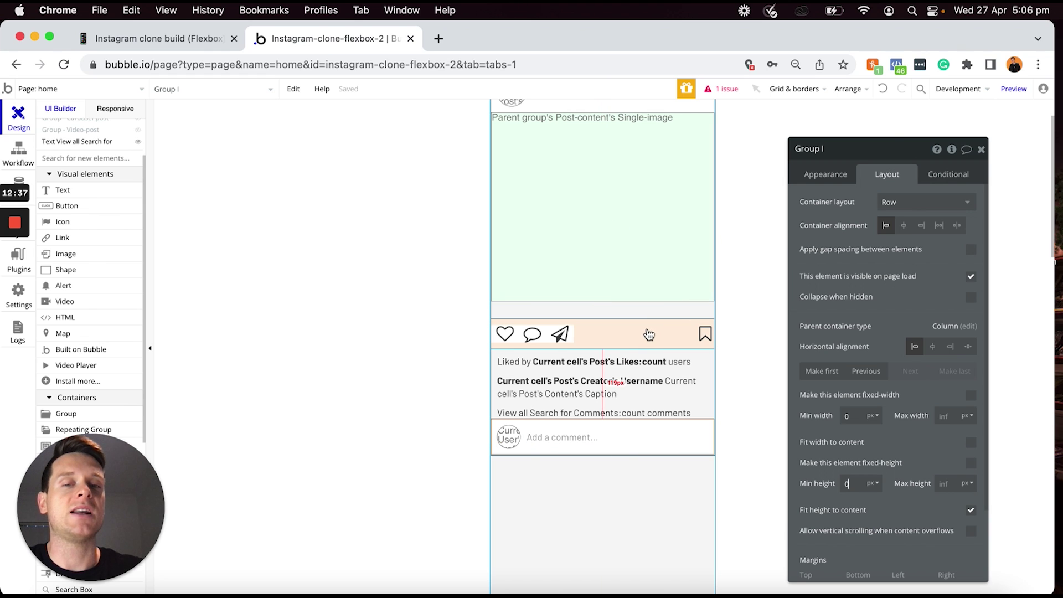
click(623, 336)
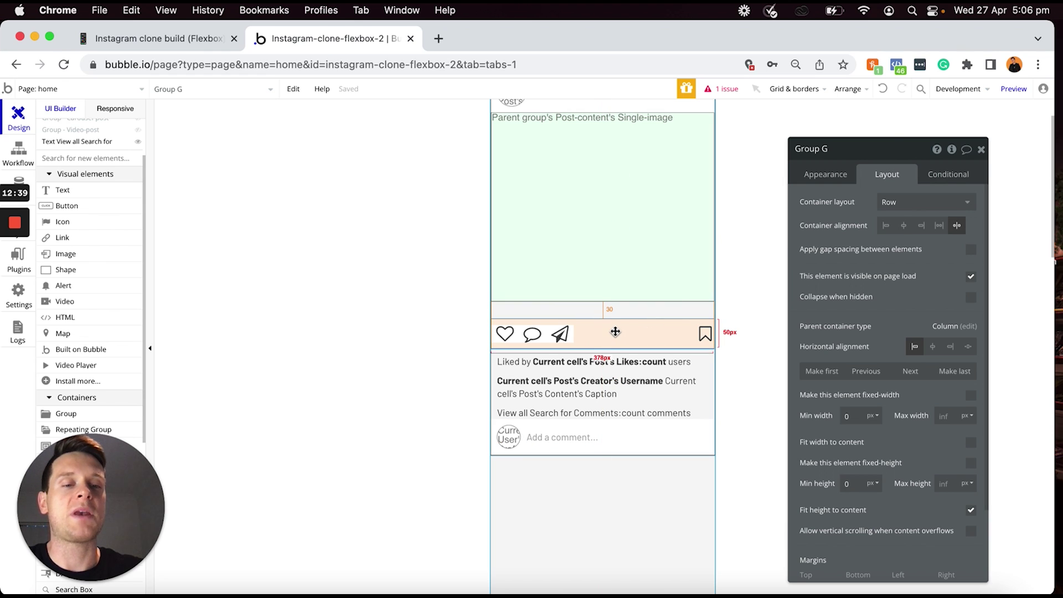
scroll(902, 316, down, 3)
click(810, 505)
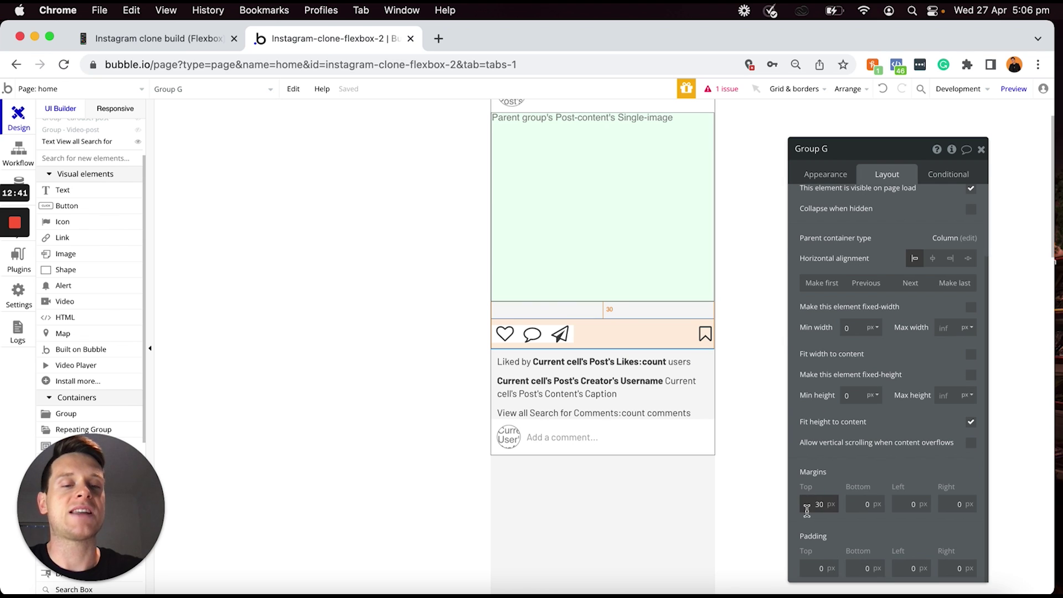
double_click(809, 507)
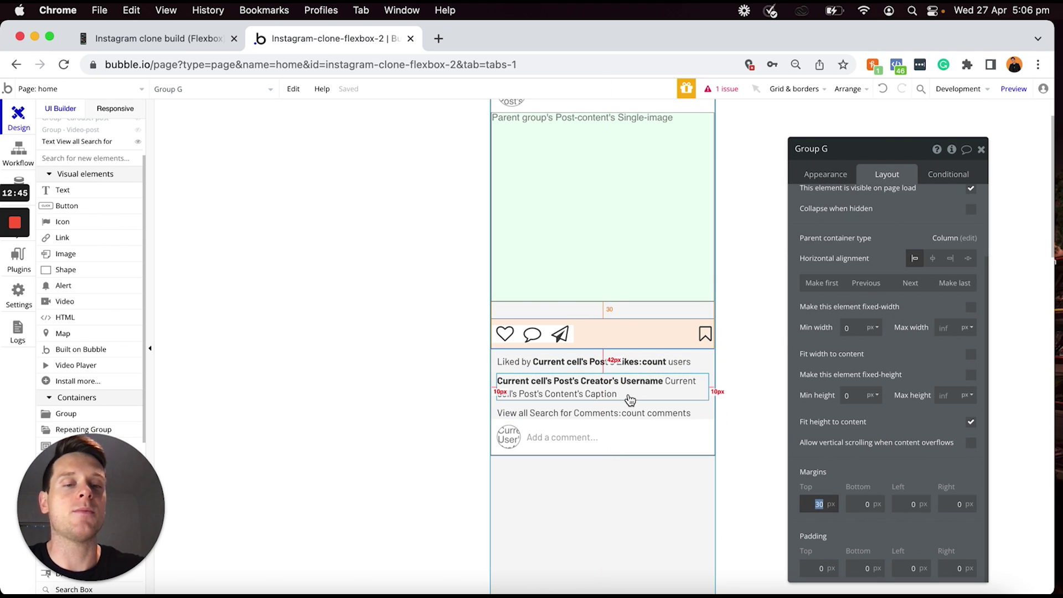
text(0)
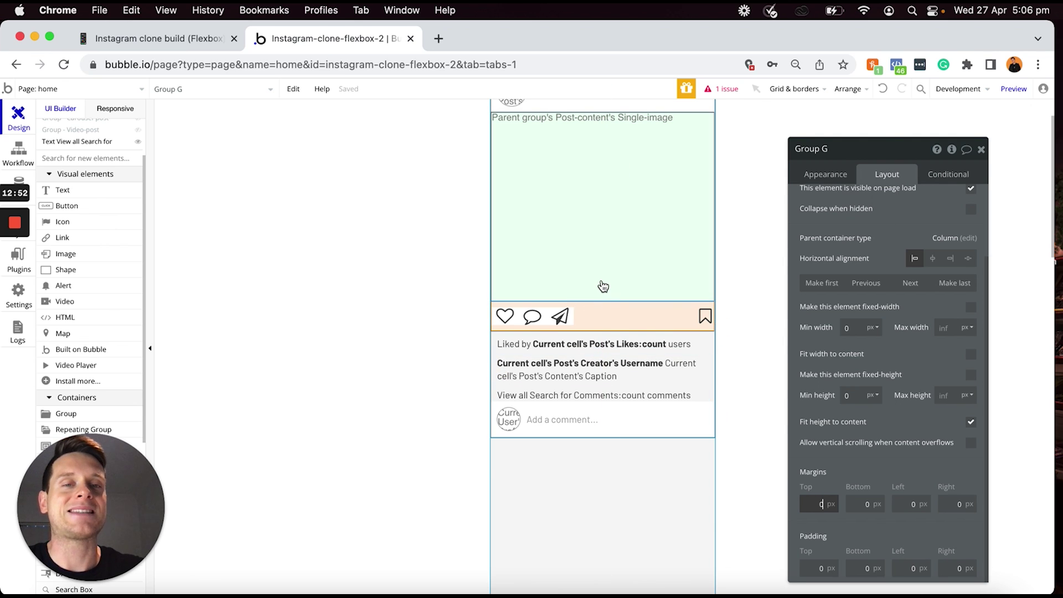
Set the min height of the Post repeating group to 0 px
scroll(603, 287, up, 1)
scroll(625, 231, up, 3)
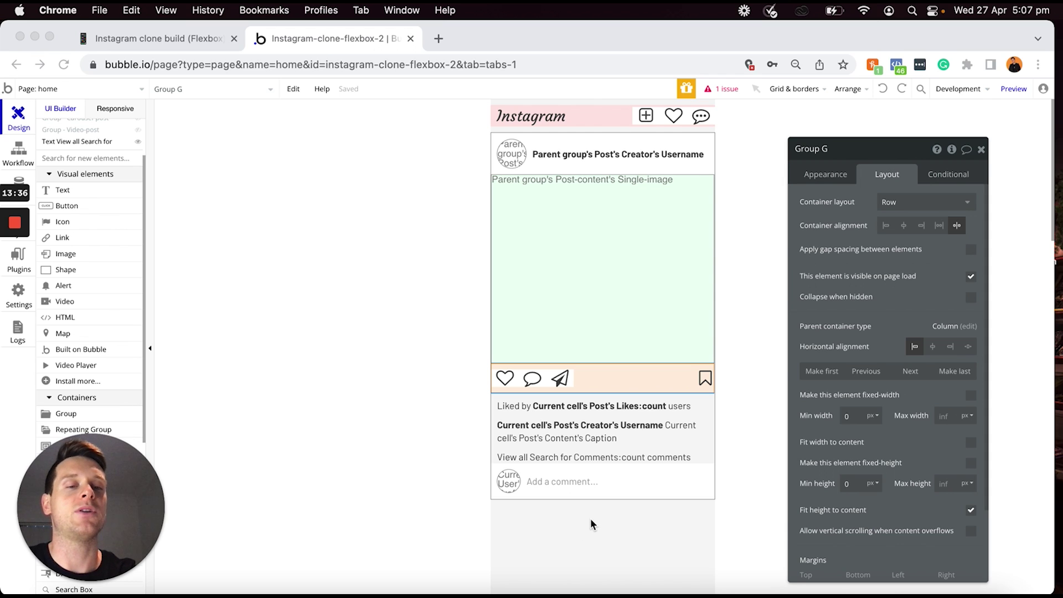
click(708, 459)
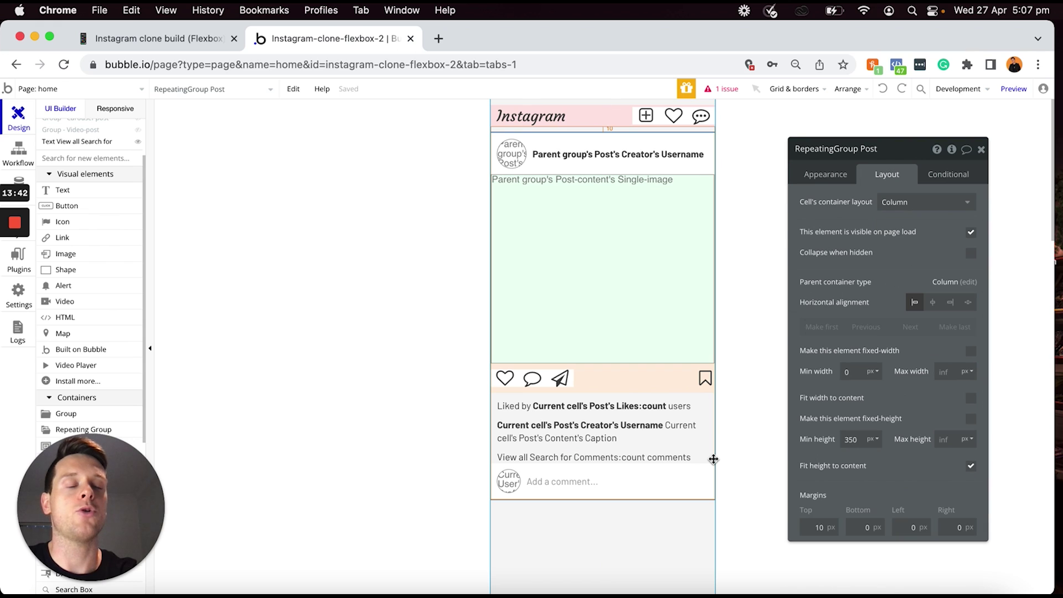
double_click(858, 437)
text(0)
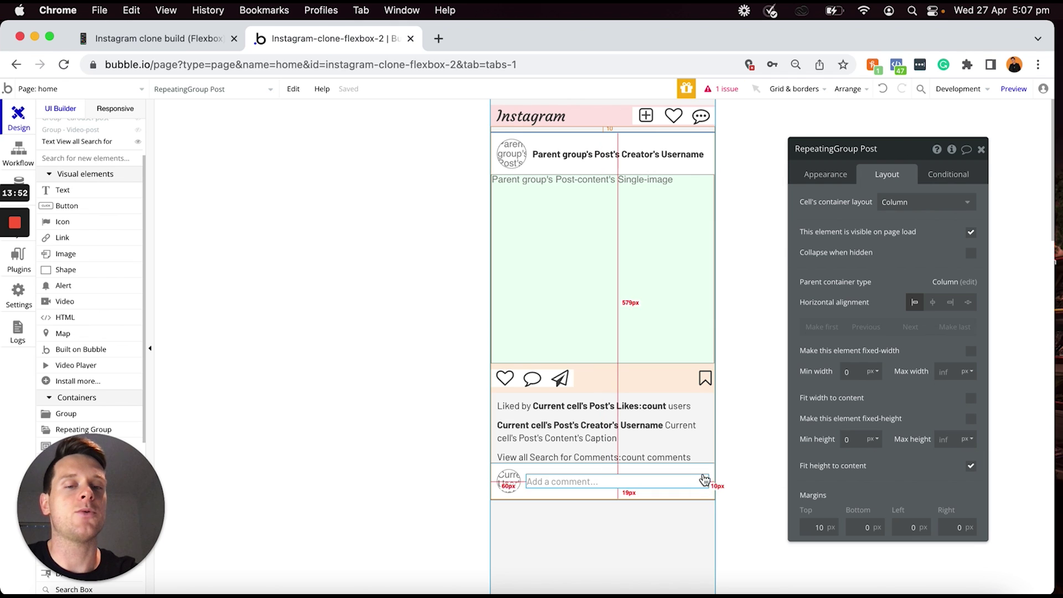
Give the add-comment group a 10 px bottom margin
click(704, 469)
drag(703, 469, 665, 497)
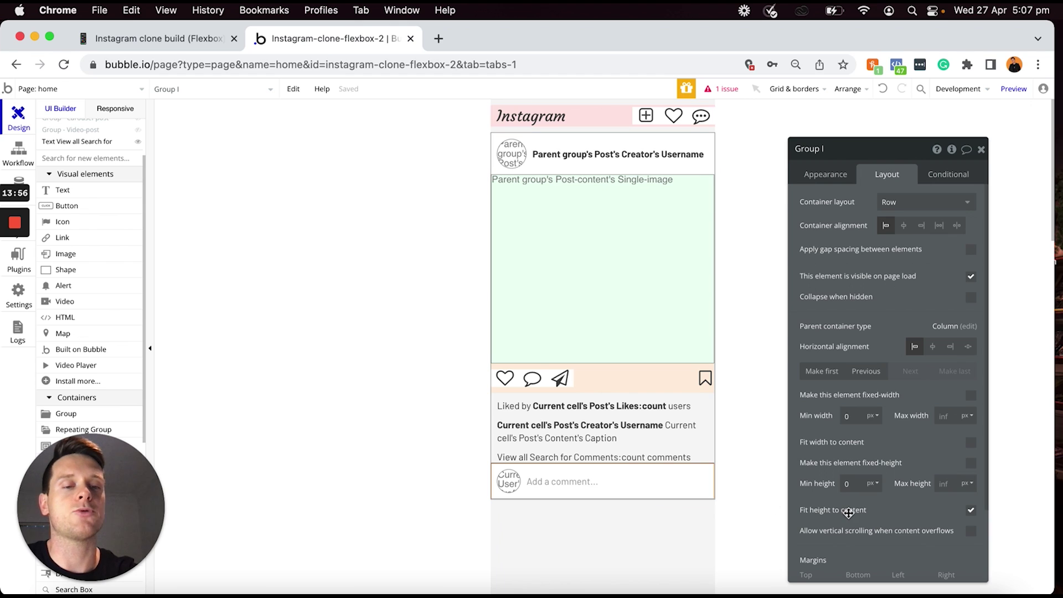
scroll(842, 506, down, 3)
click(859, 498)
text(10)
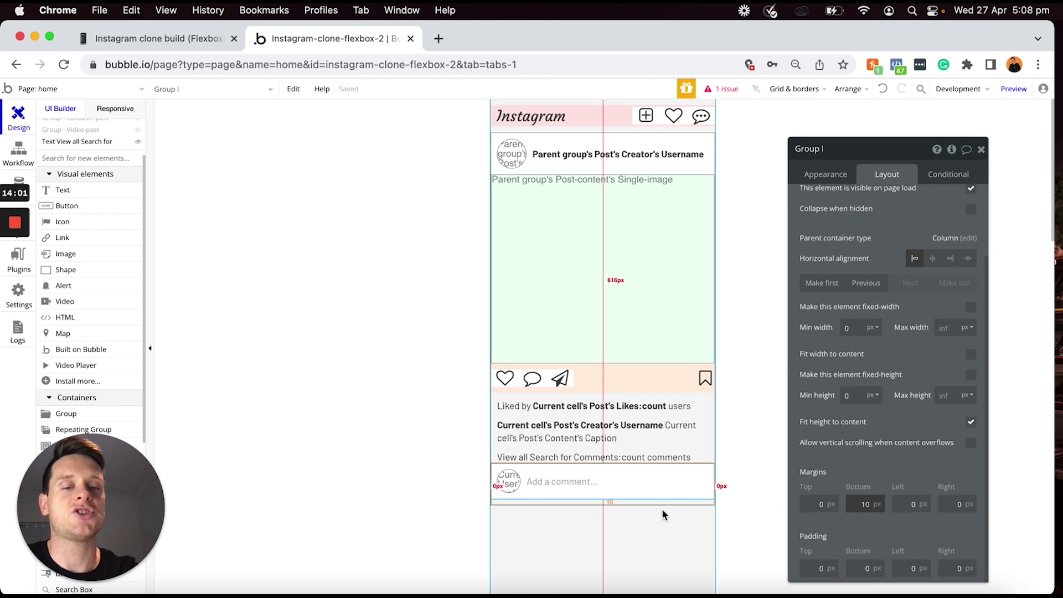
scroll(605, 504, down, 2)
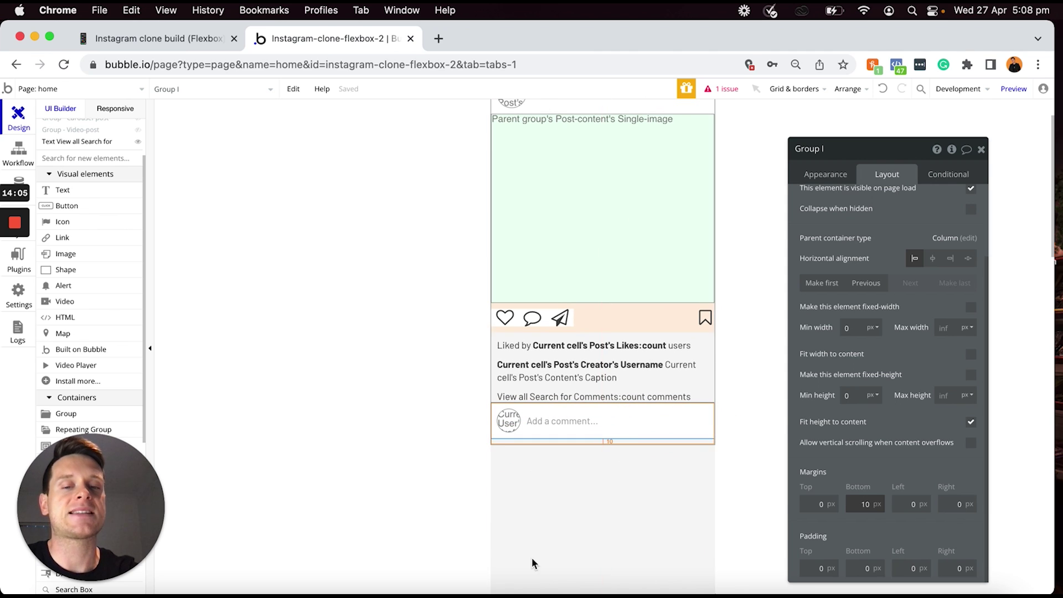
Widen the browser window, reveal the Carousel-post group in the editor, and make its repeating group visible on page load
scroll(660, 481, up, 2)
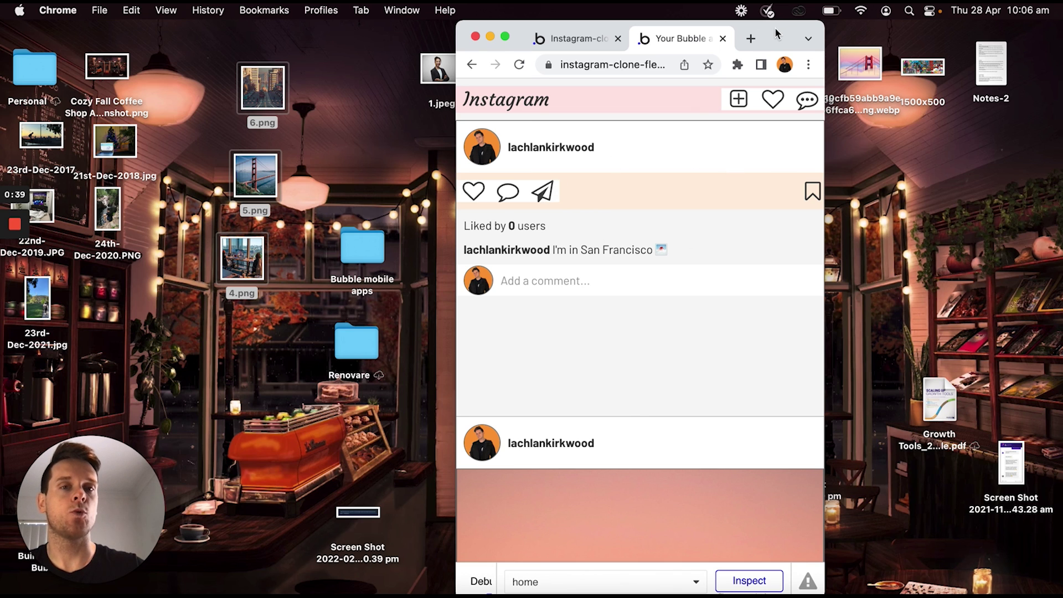
drag(772, 30, 944, 30)
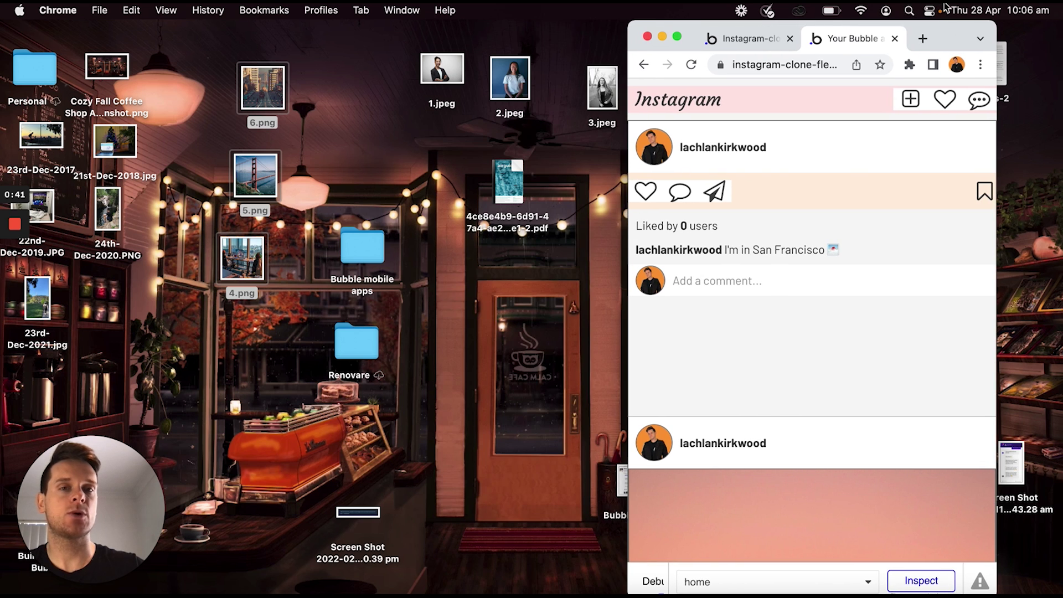
drag(629, 24, 87, 22)
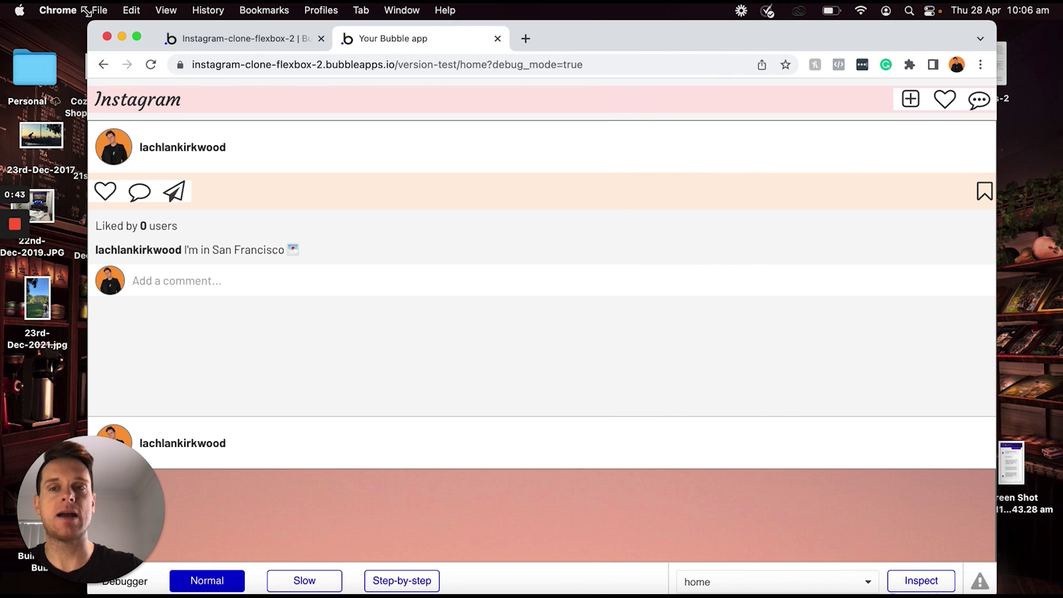
click(222, 39)
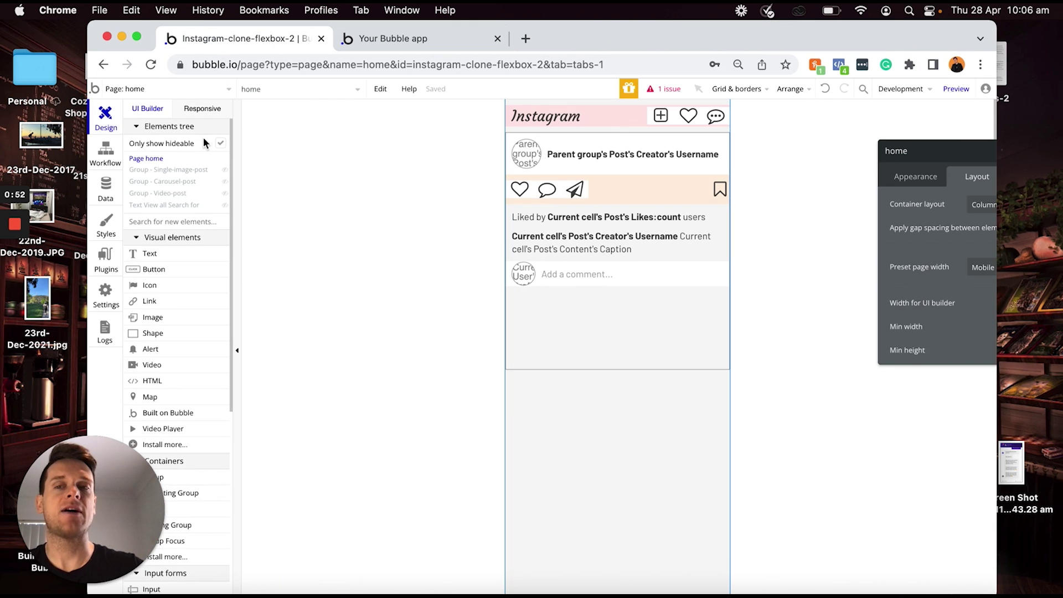
click(224, 183)
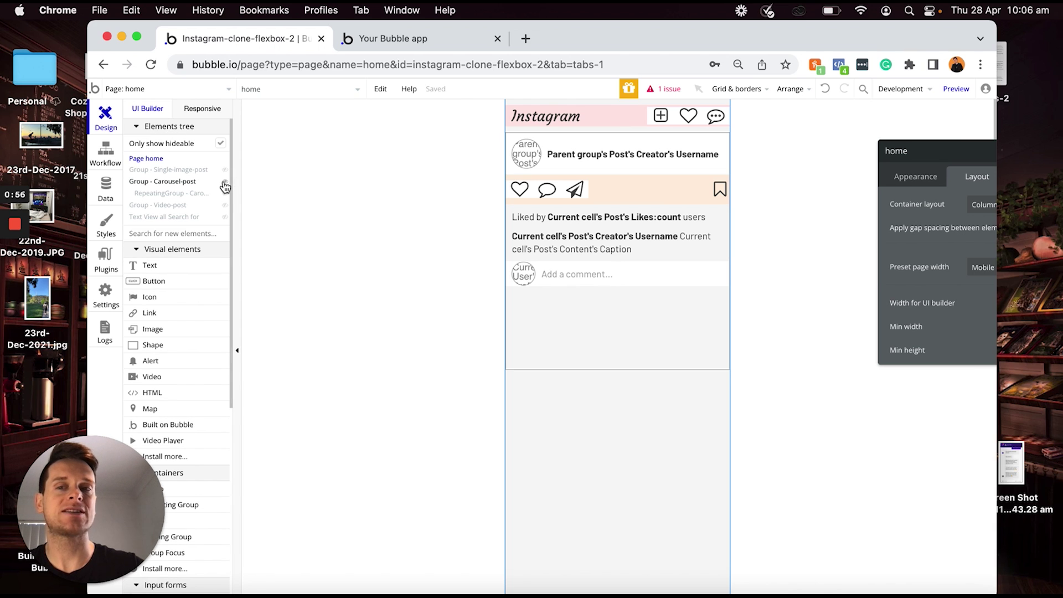
click(225, 194)
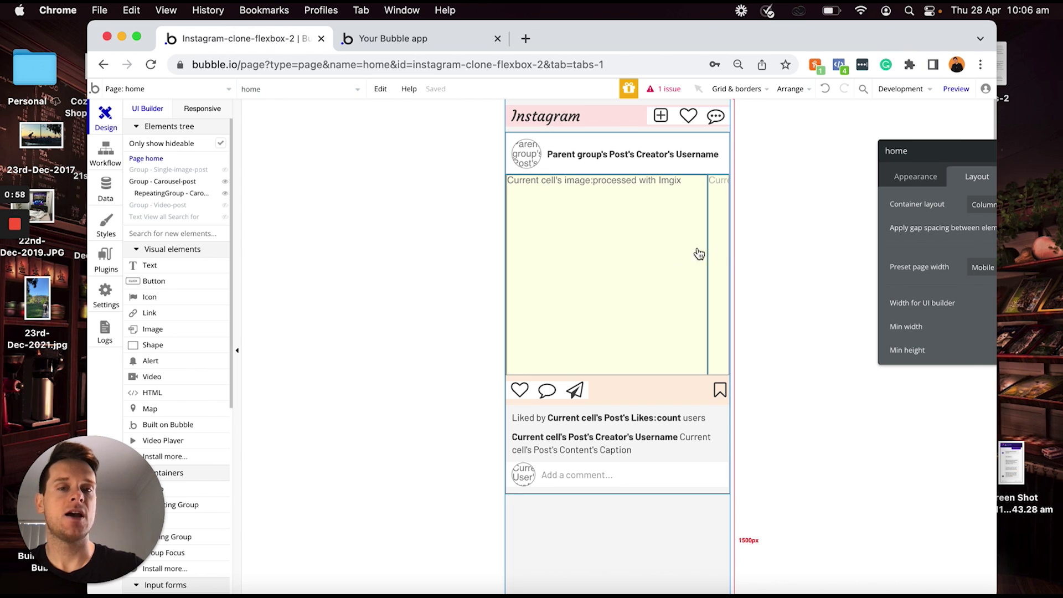
click(715, 248)
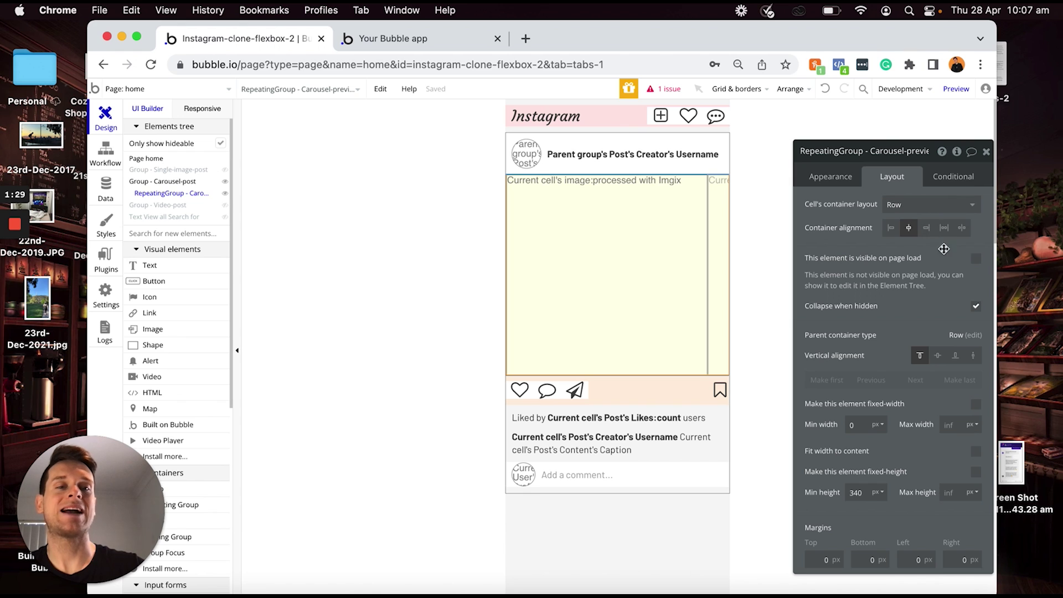
click(976, 260)
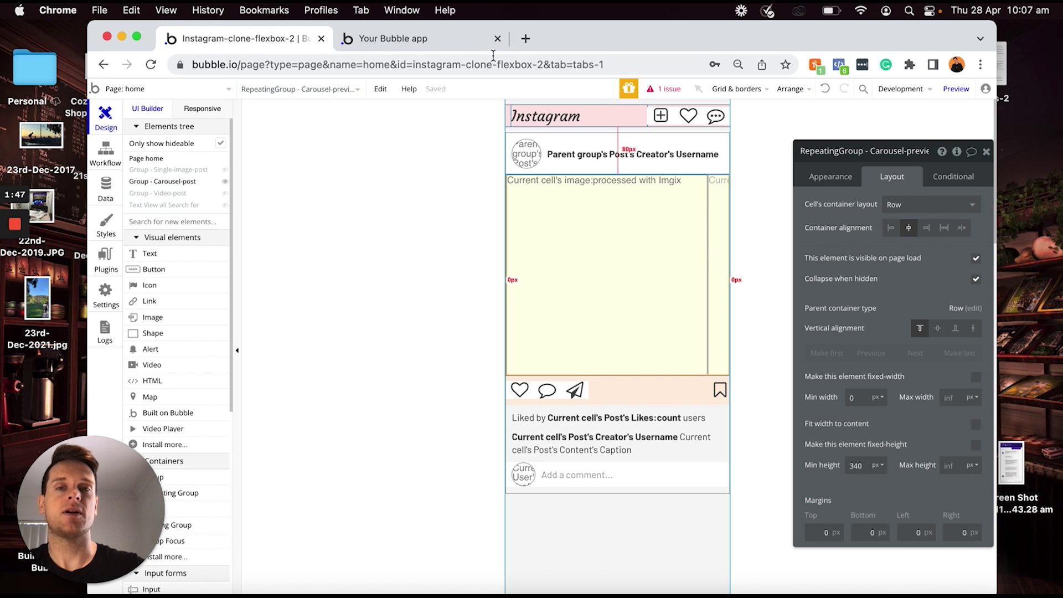
Reload the home page preview, narrow the browser window to mobile width, and swipe through the carousel post's images
click(472, 44)
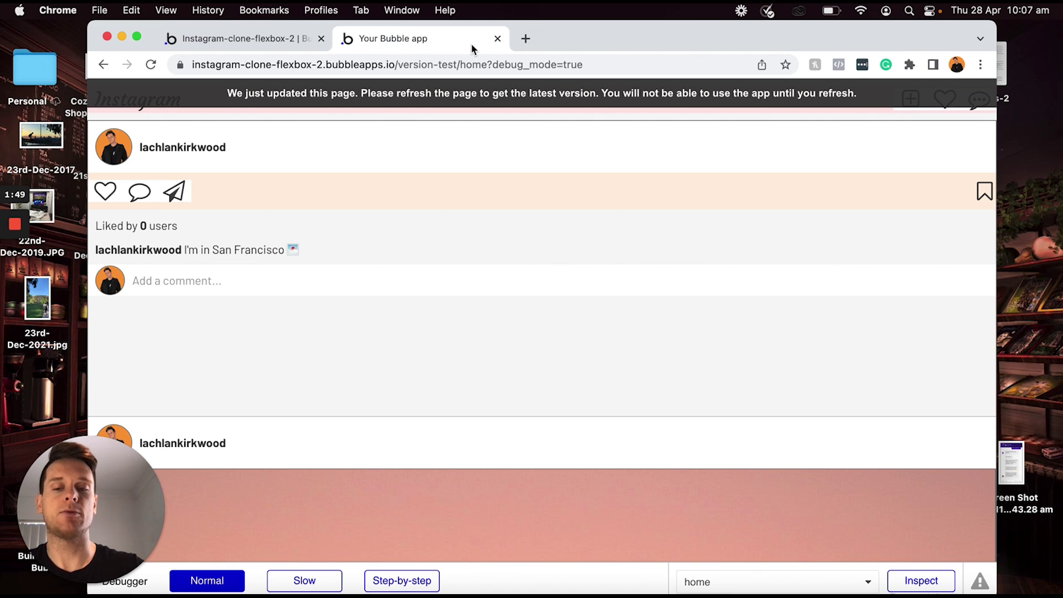
key(super+r)
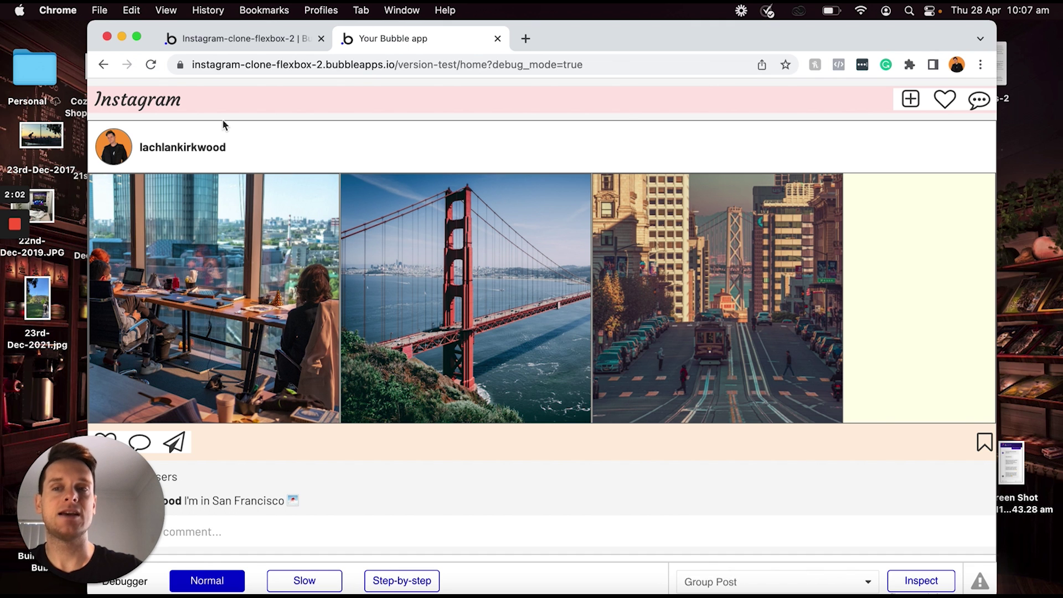
drag(88, 21, 627, 21)
drag(723, 28, 559, 28)
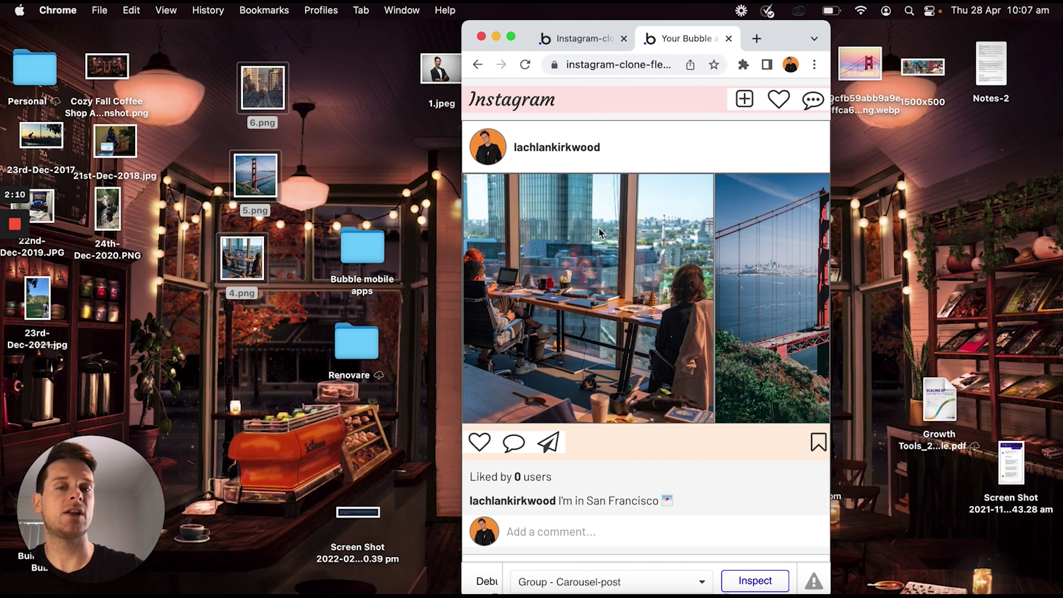
scroll(560, 285, right, 2)
scroll(559, 285, right, 10)
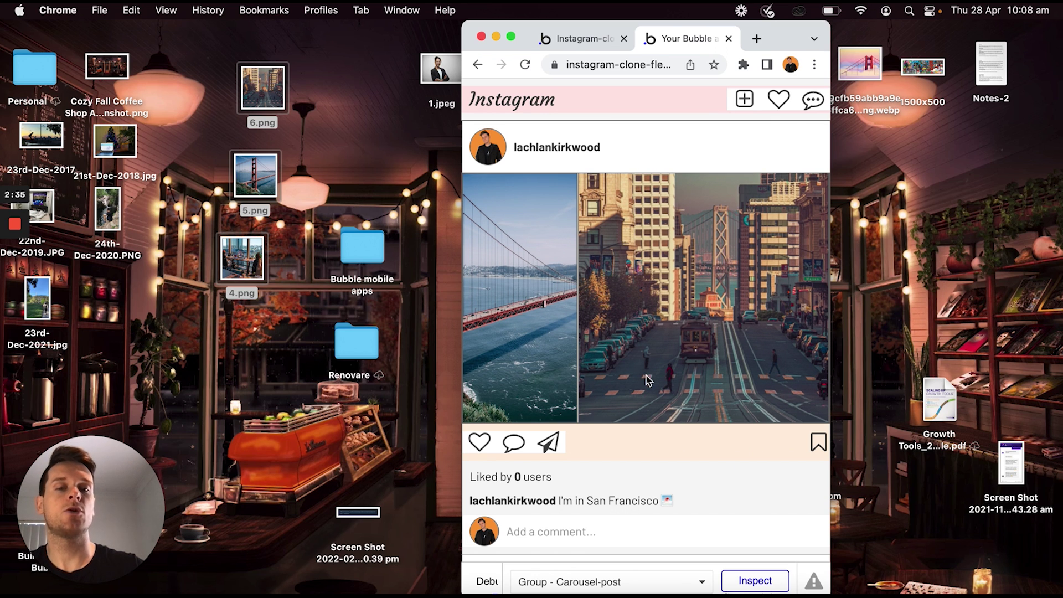
Examine the posts further down the home feed at mobile width
scroll(643, 441, down, 3)
scroll(644, 441, down, 5)
scroll(643, 443, down, 2)
scroll(674, 278, down, 3)
scroll(675, 278, down, 1)
scroll(676, 277, up, 3)
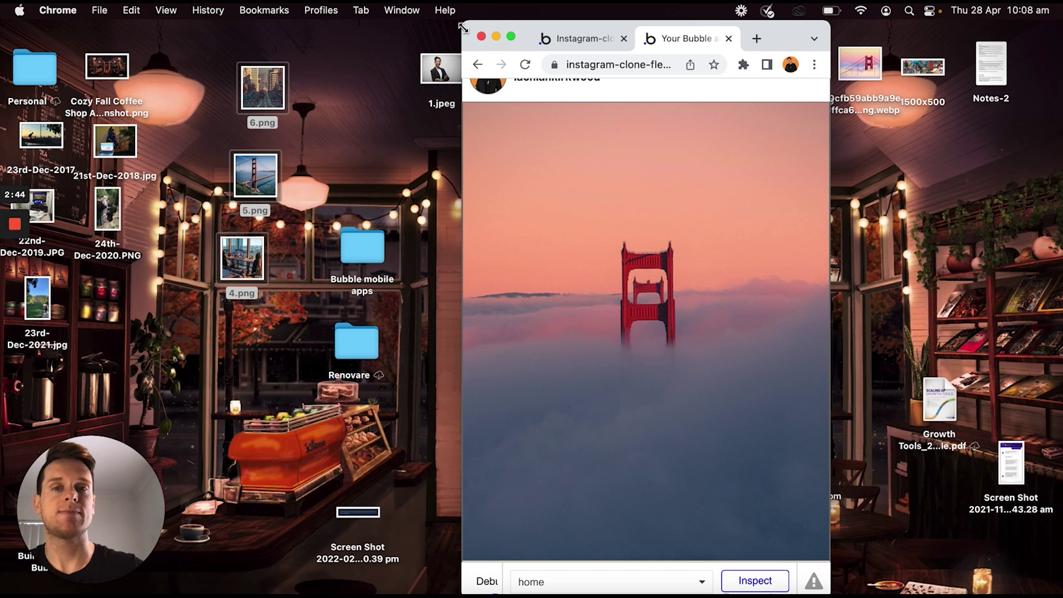
mouse_move(463, 28)
mouse_down()
mouse_move(285, 8)
mouse_move(59, 7)
mouse_move(463, 7)
mouse_up()
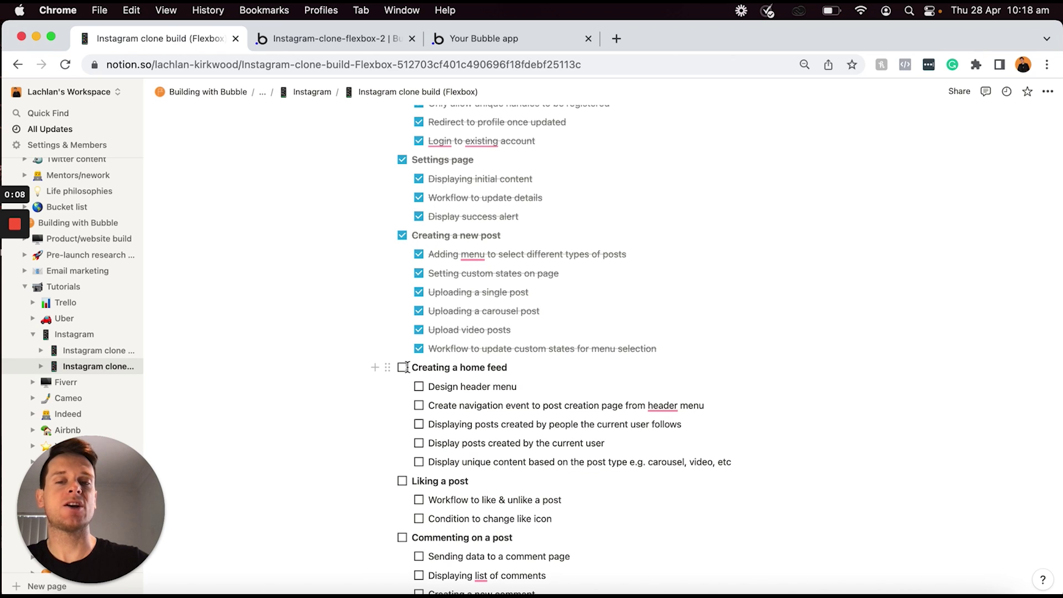
In the Notion build checklist, mark "Creating a home feed" and all five of its sub-tasks as complete
click(404, 368)
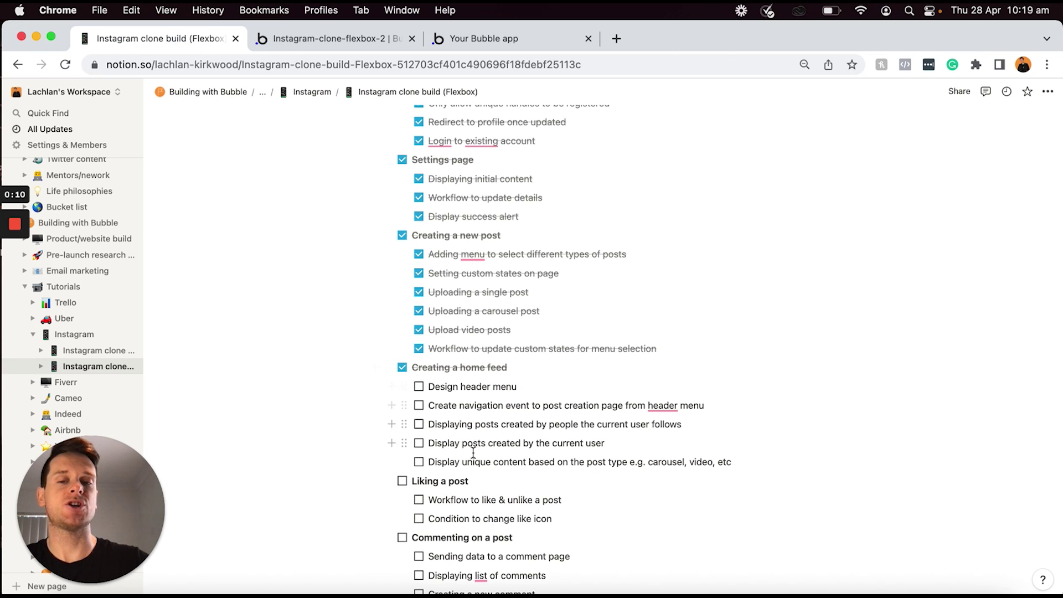
drag(468, 463, 420, 390)
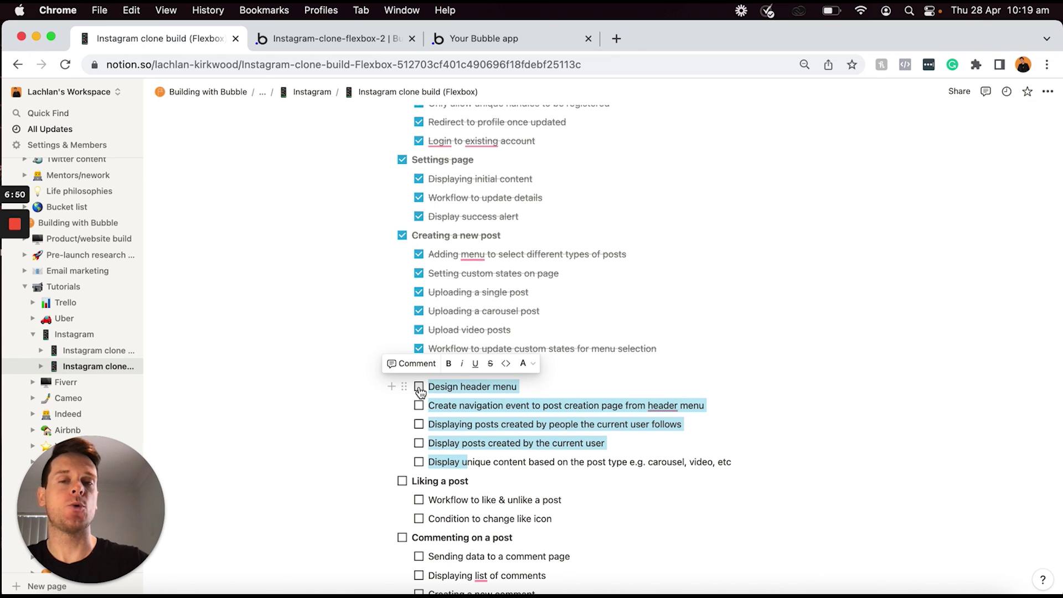
click(419, 388)
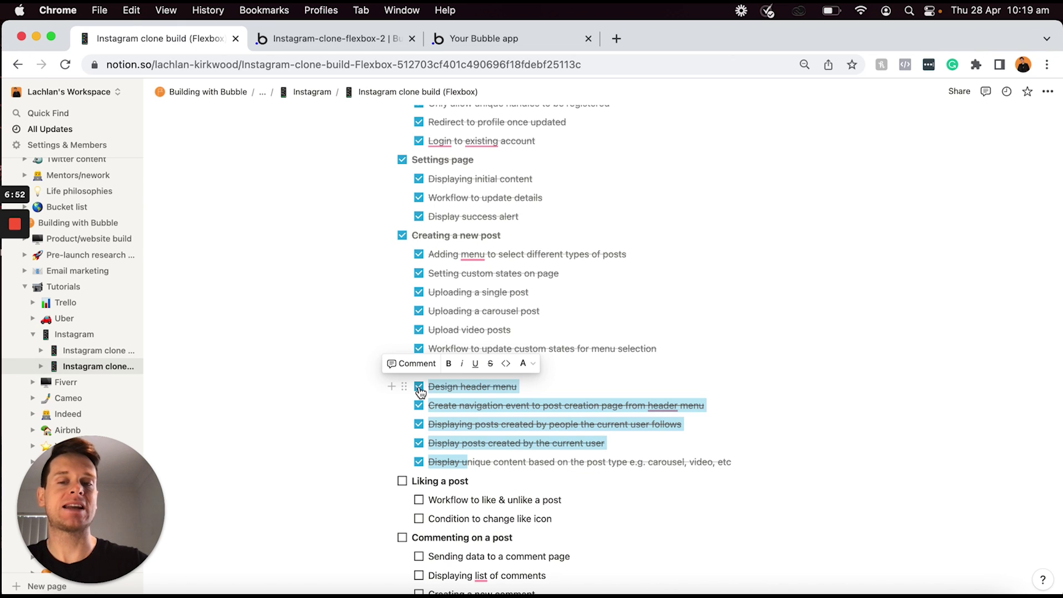